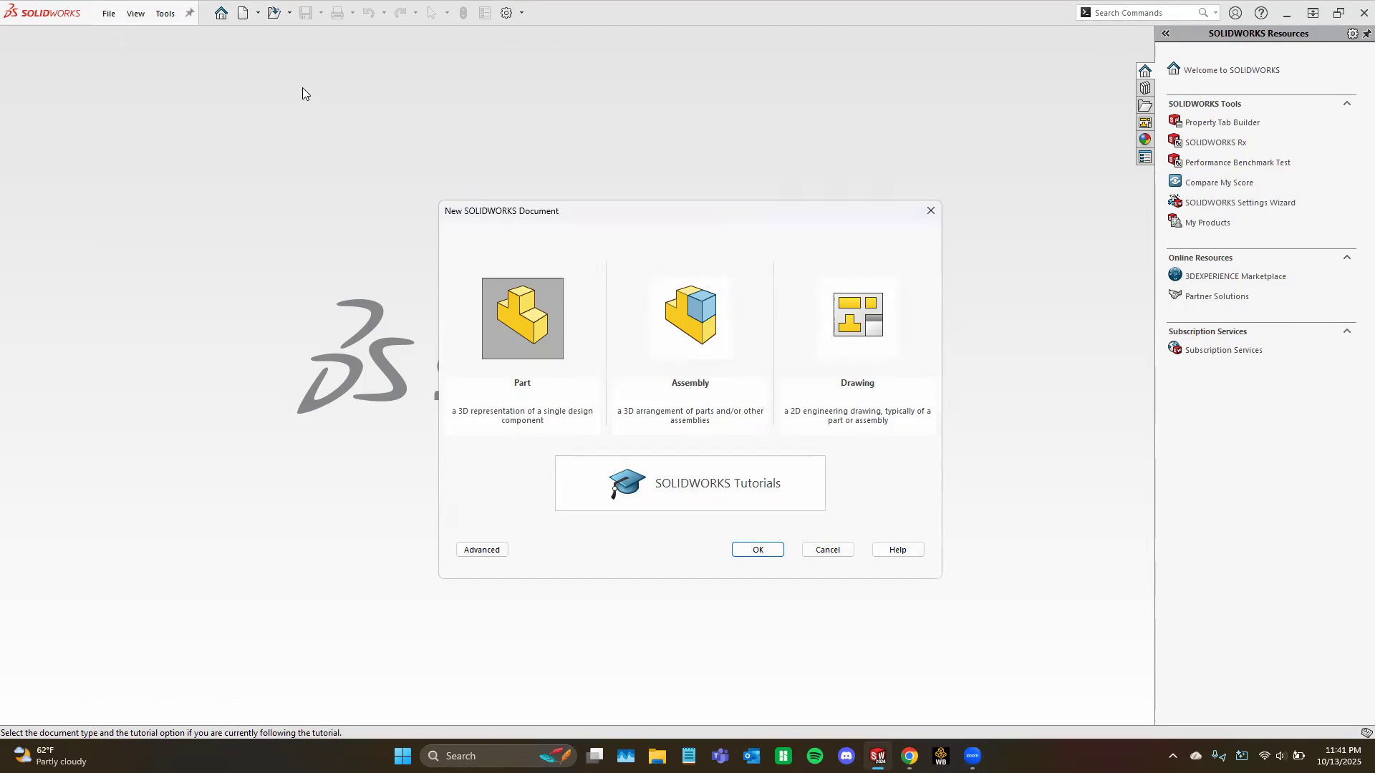
# Step: Create a new part document and start a sketch on the Top Plane
pyautogui.press('XF86AudioMute')
pyautogui.click(749, 549)
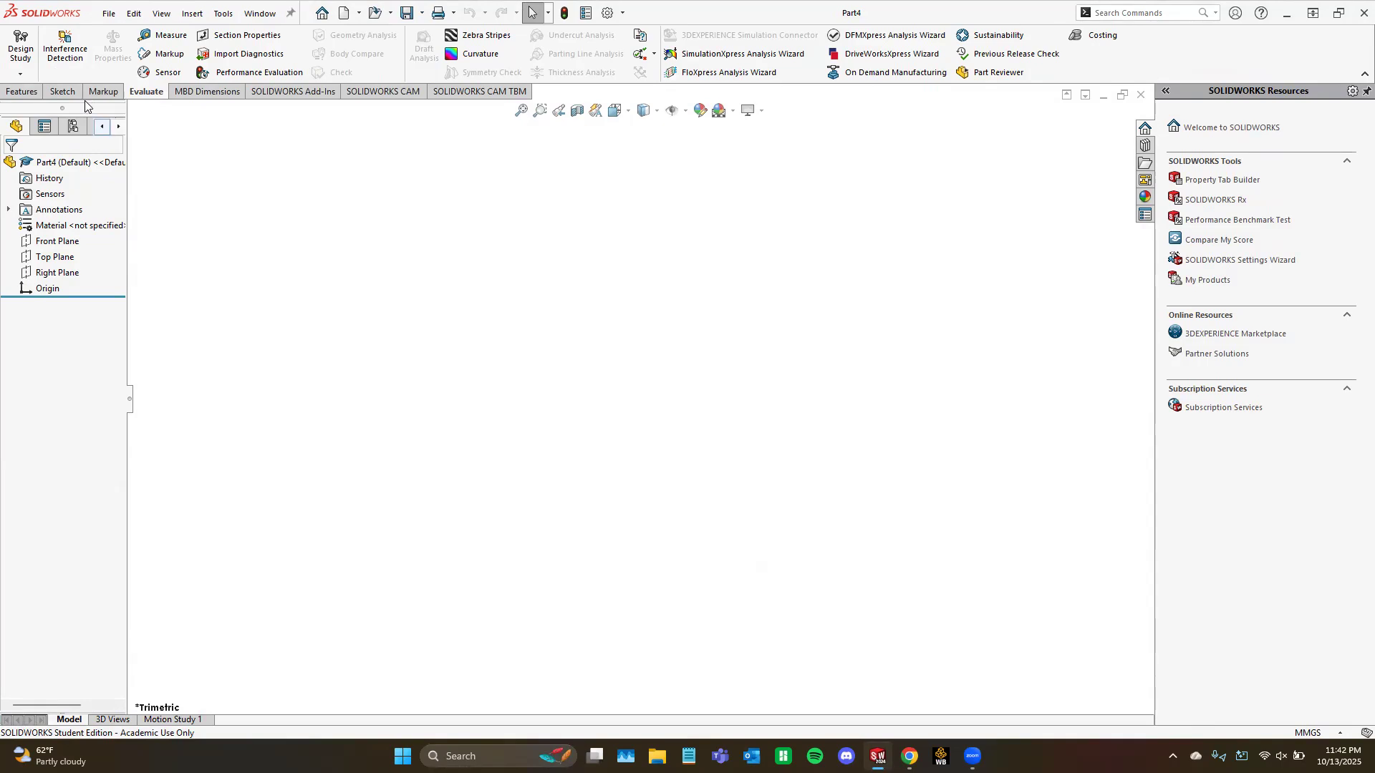
pyautogui.click(62, 91)
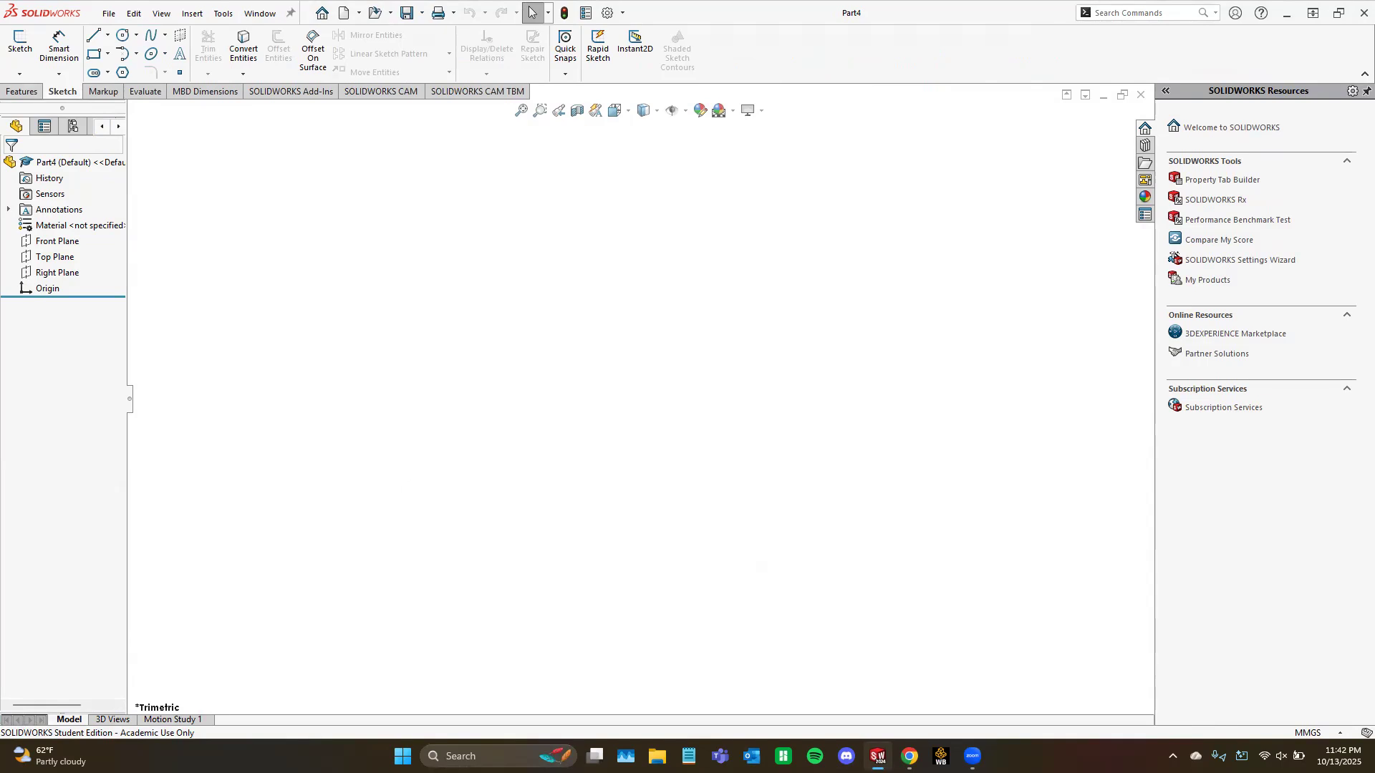
pyautogui.click(20, 48)
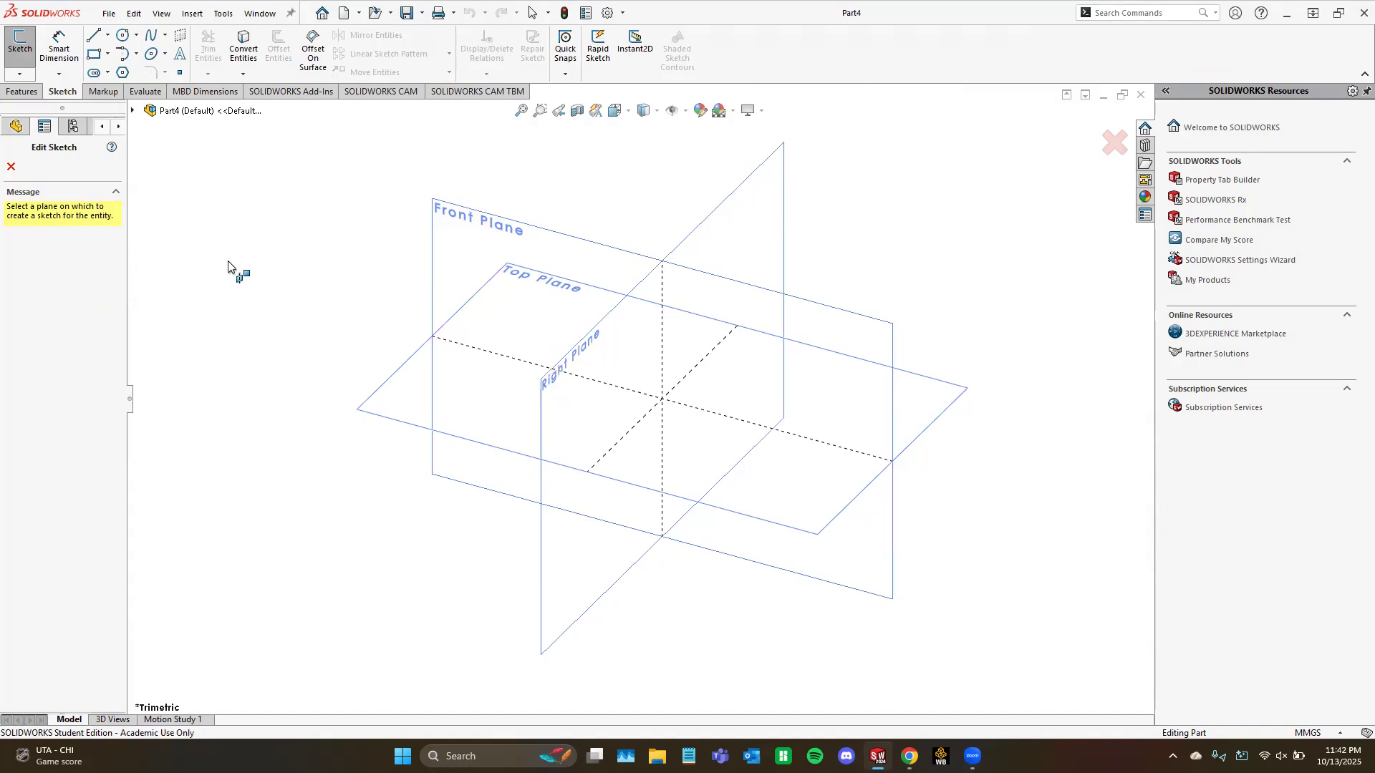
pyautogui.click(389, 392)
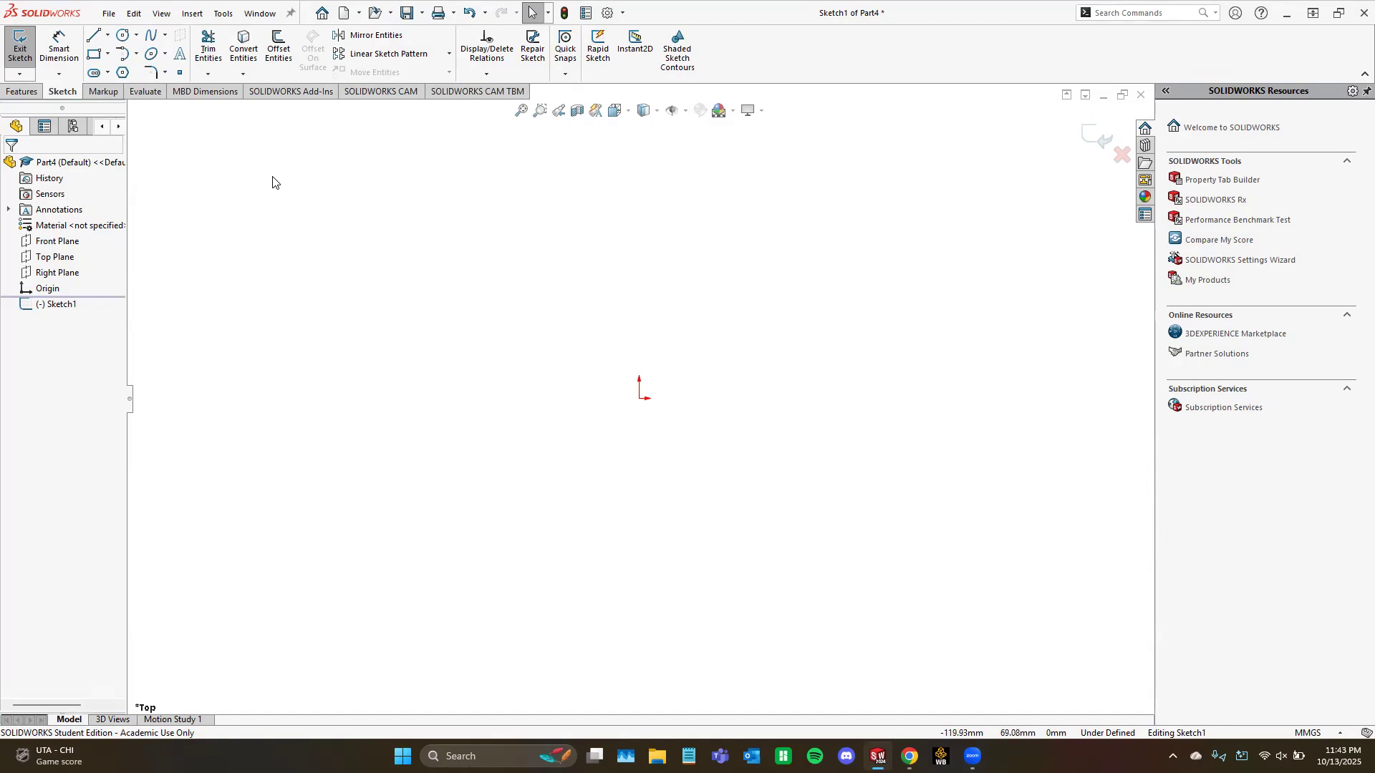
# Step: Sketch a center rectangle about 117 mm by 80 mm, centred on the origin
pyautogui.click(108, 55)
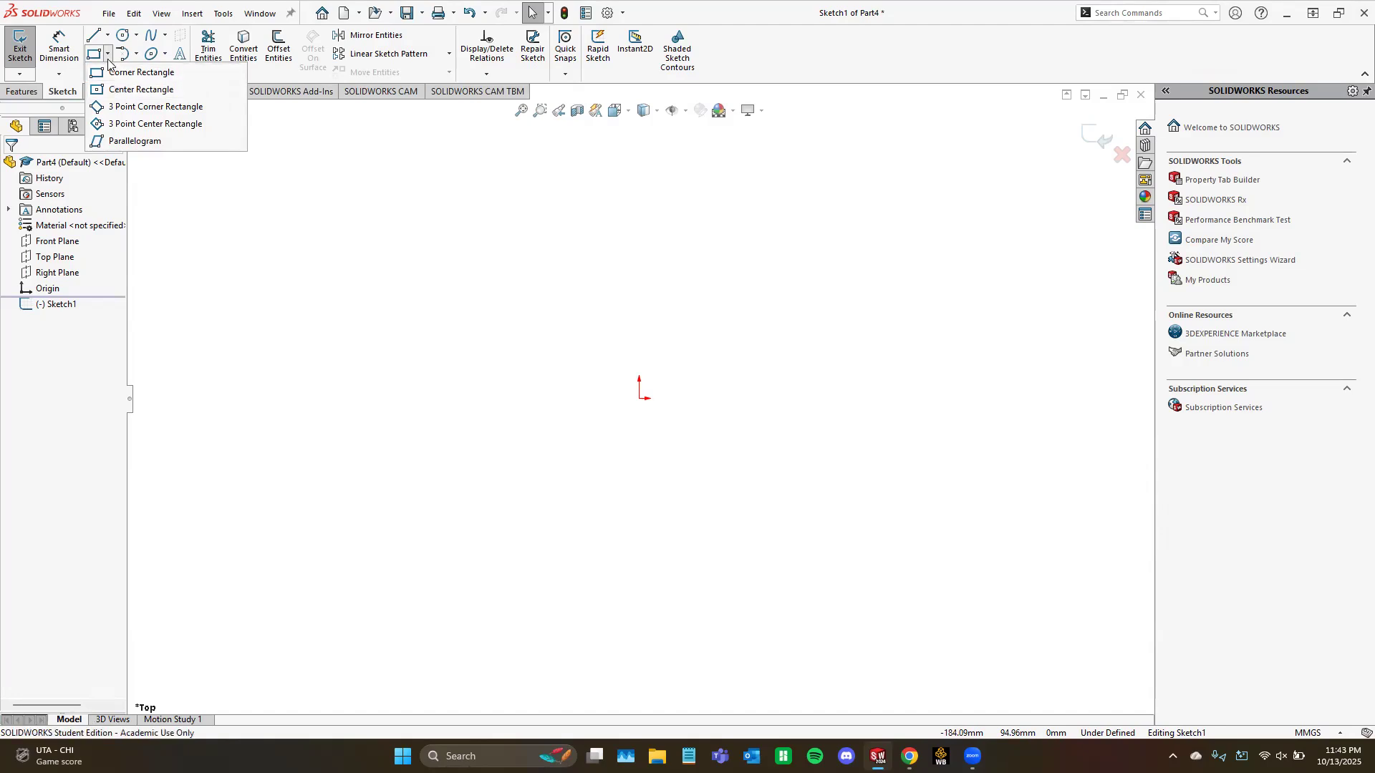
pyautogui.click(117, 92)
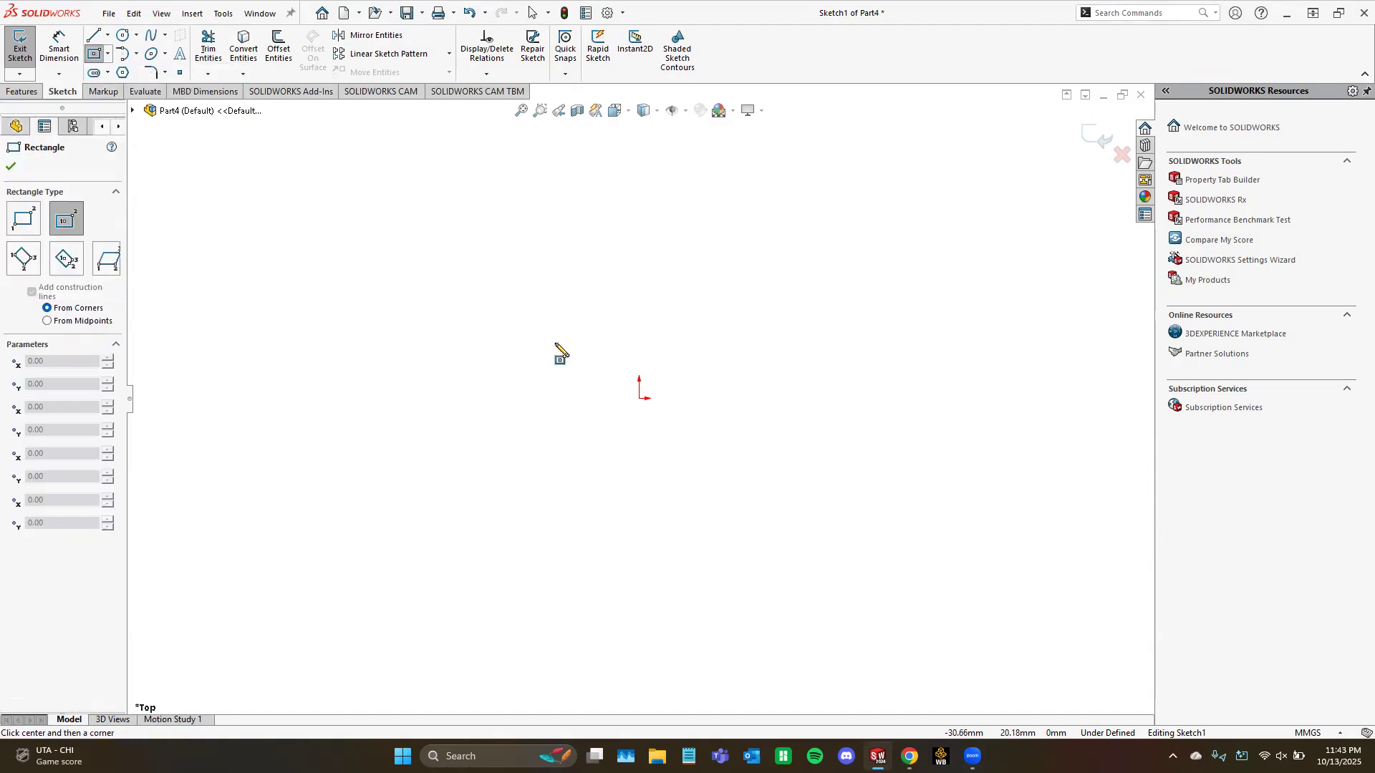
pyautogui.click(640, 399)
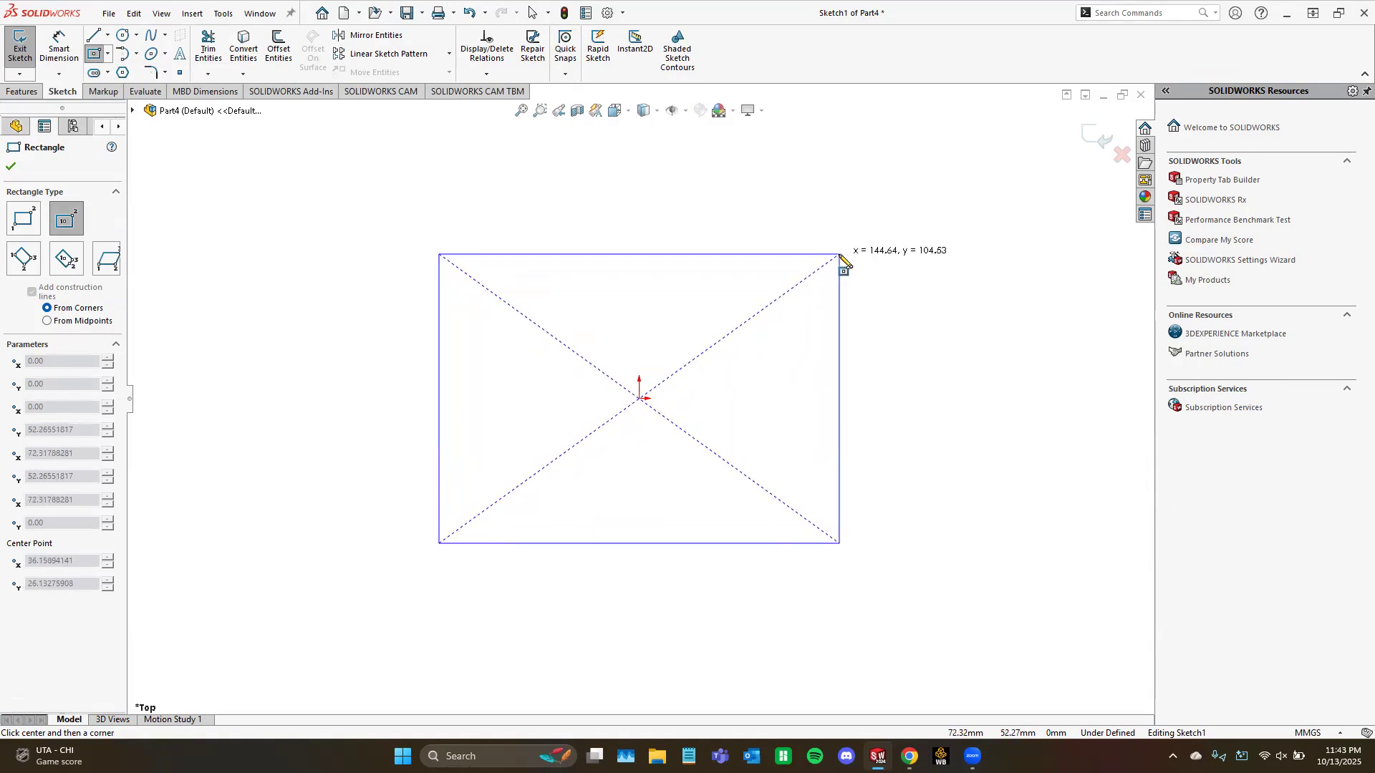
pyautogui.click(801, 288)
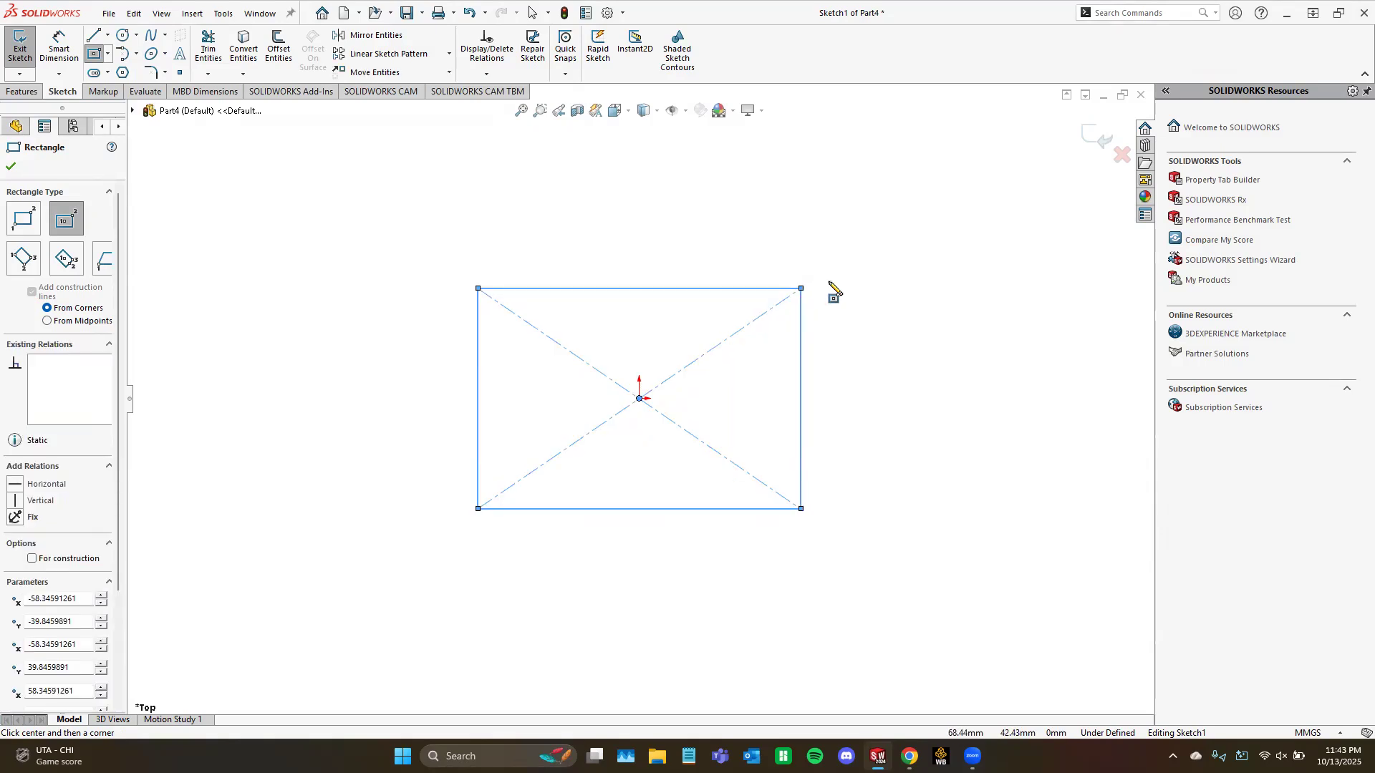
# Step: Dimension the rectangle's upper horizontal edge with Smart Dimension and set it to 100 mm
pyautogui.click(65, 64)
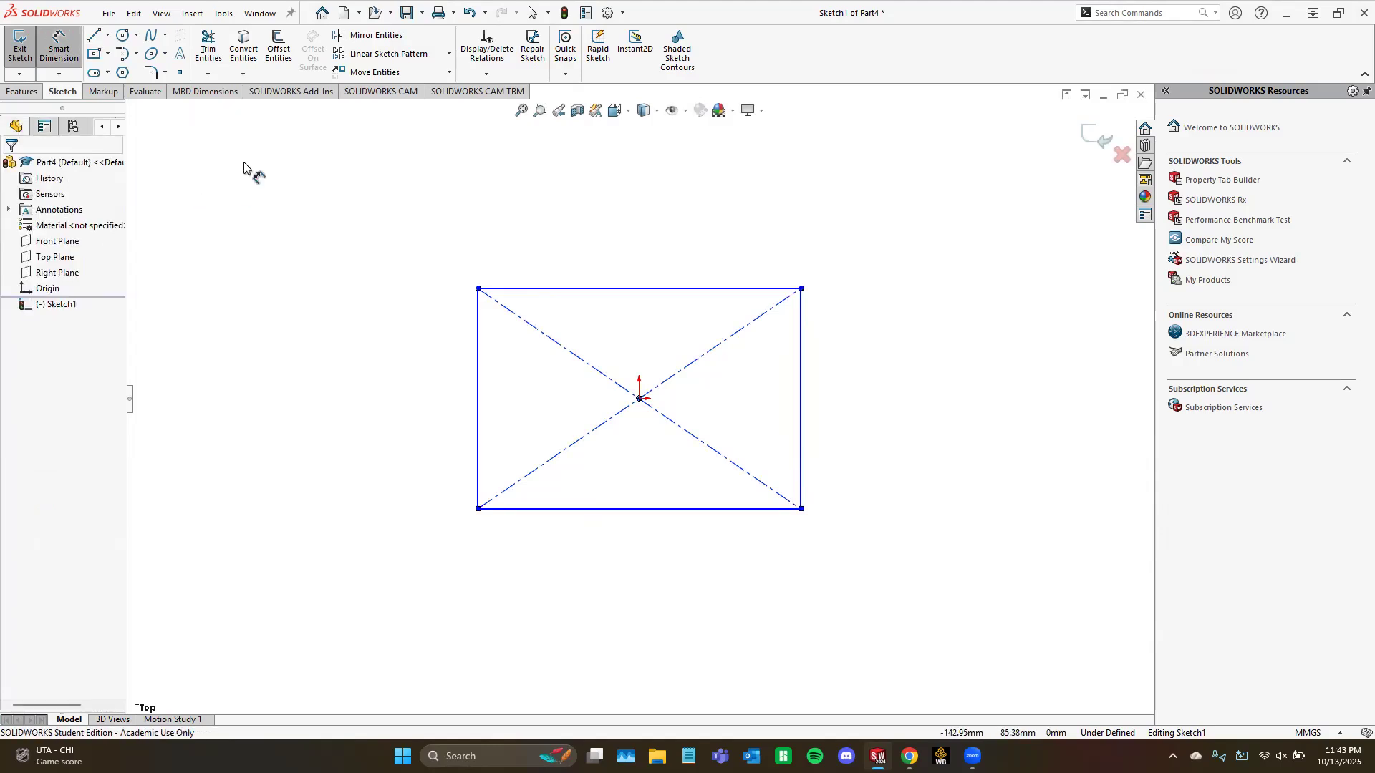
pyautogui.click(54, 61)
pyautogui.click(75, 44)
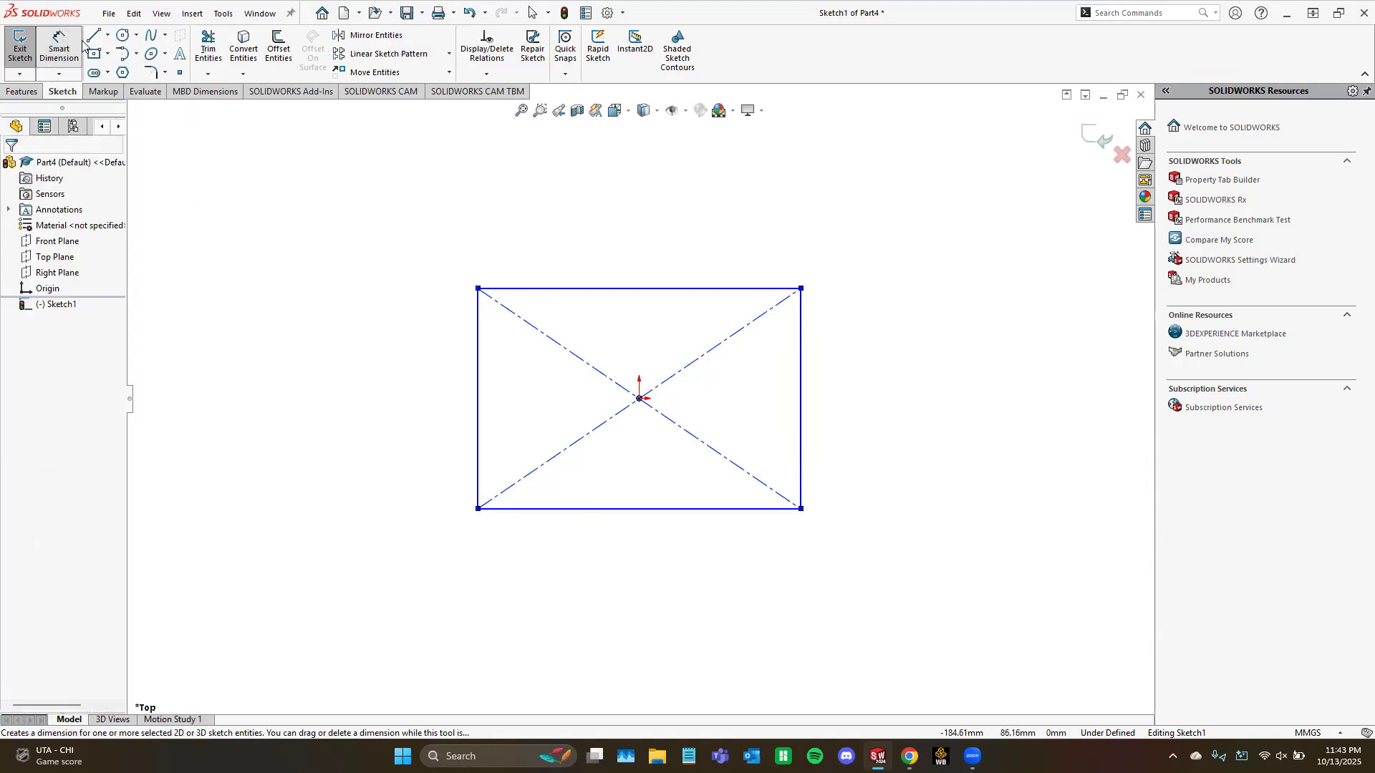
pyautogui.click(640, 290)
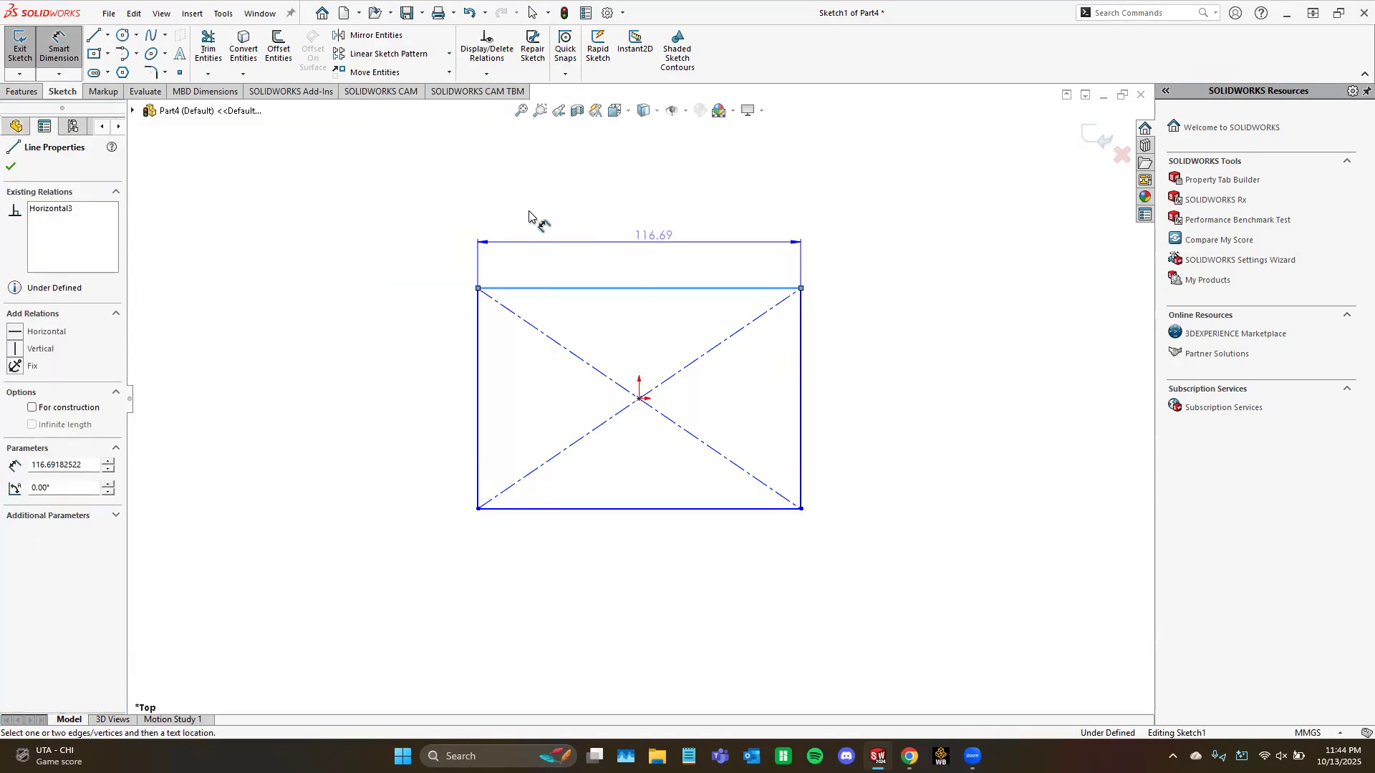
pyautogui.click(428, 240)
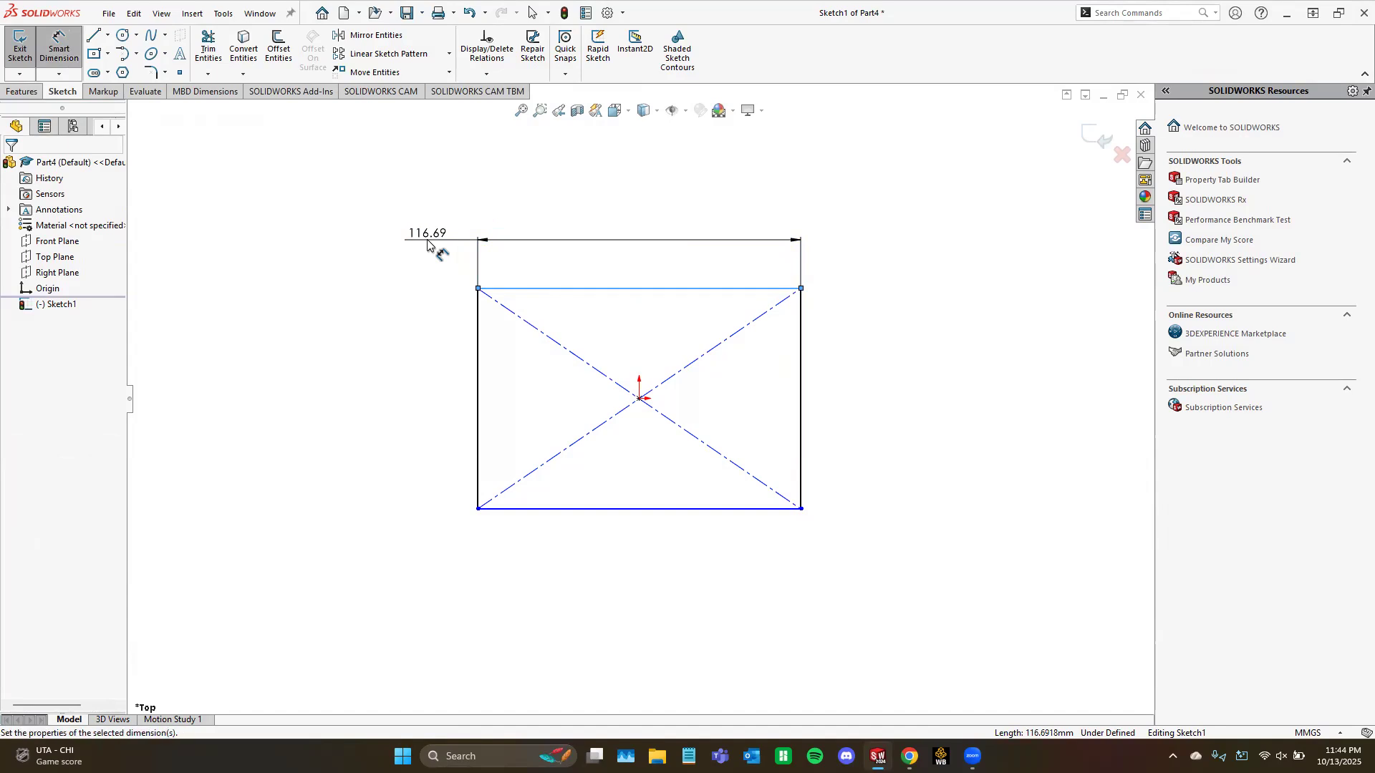
pyautogui.write('100')
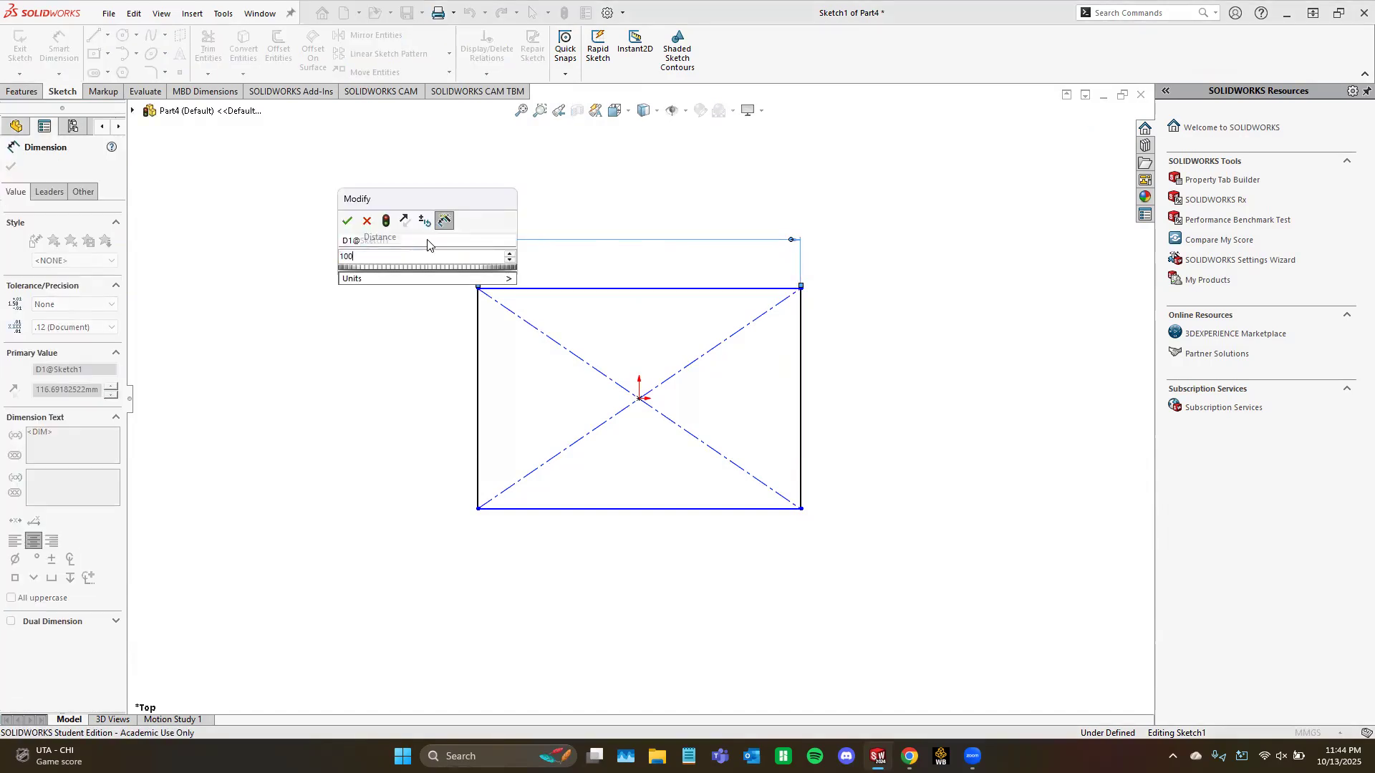
pyautogui.press('Return')
# Step: Dimension the rectangle's left vertical edge and set it to 50 mm
pyautogui.click(478, 362)
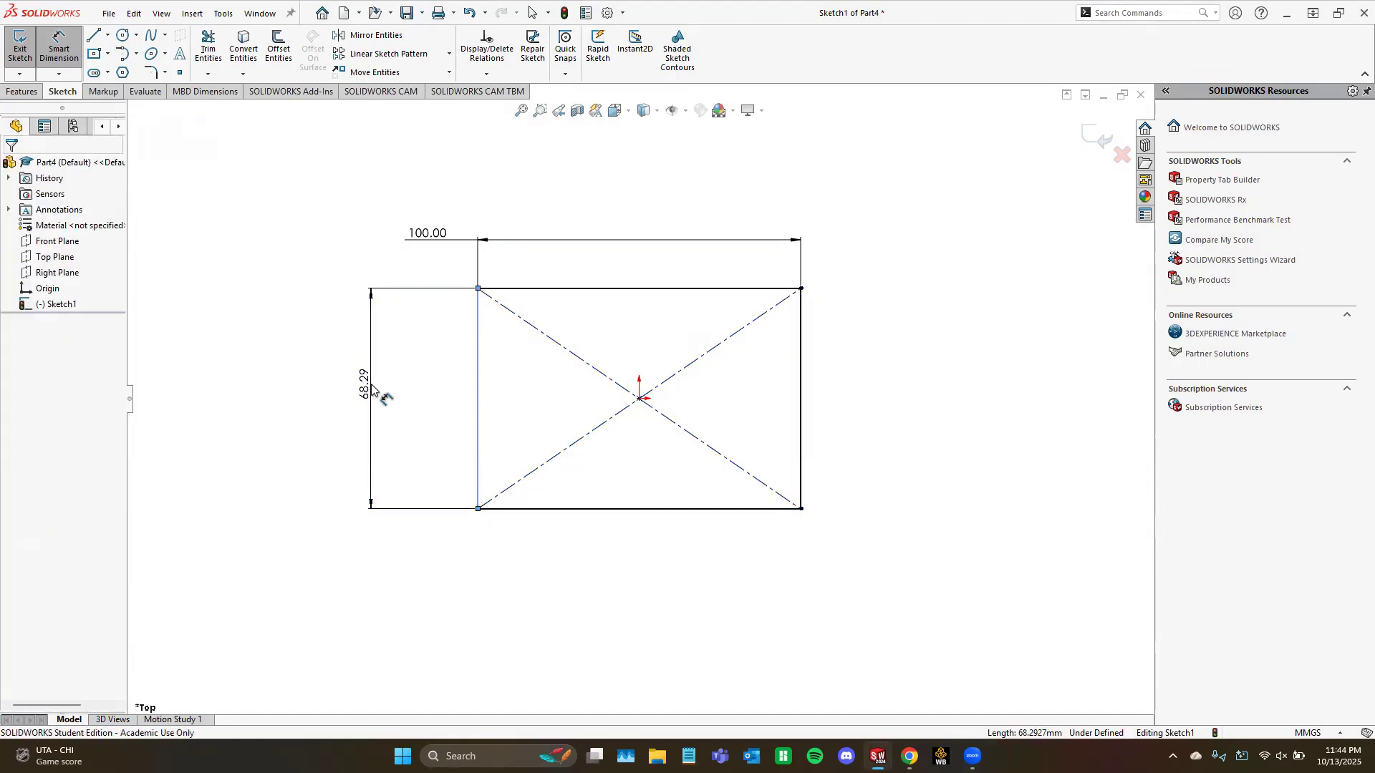
pyautogui.click(371, 389)
pyautogui.write('50')
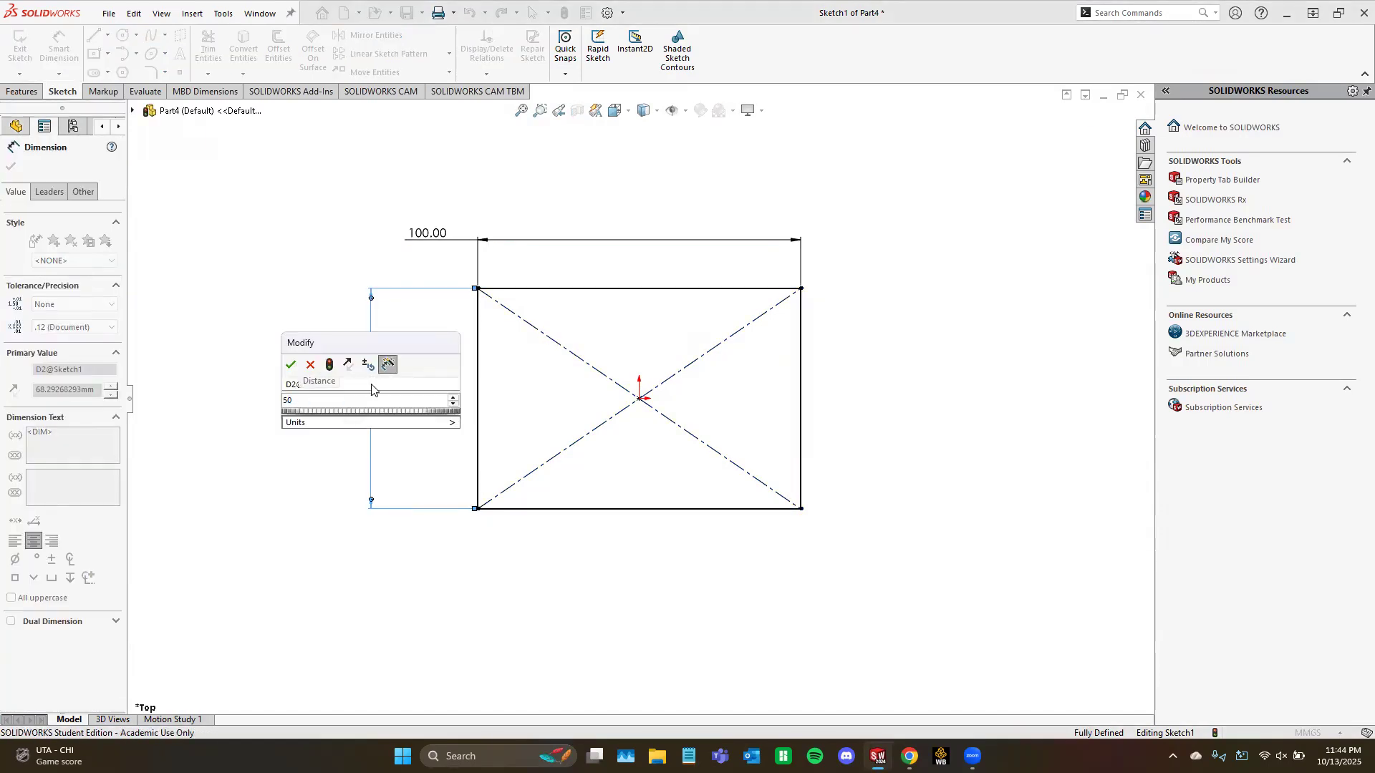
pyautogui.press('Return')
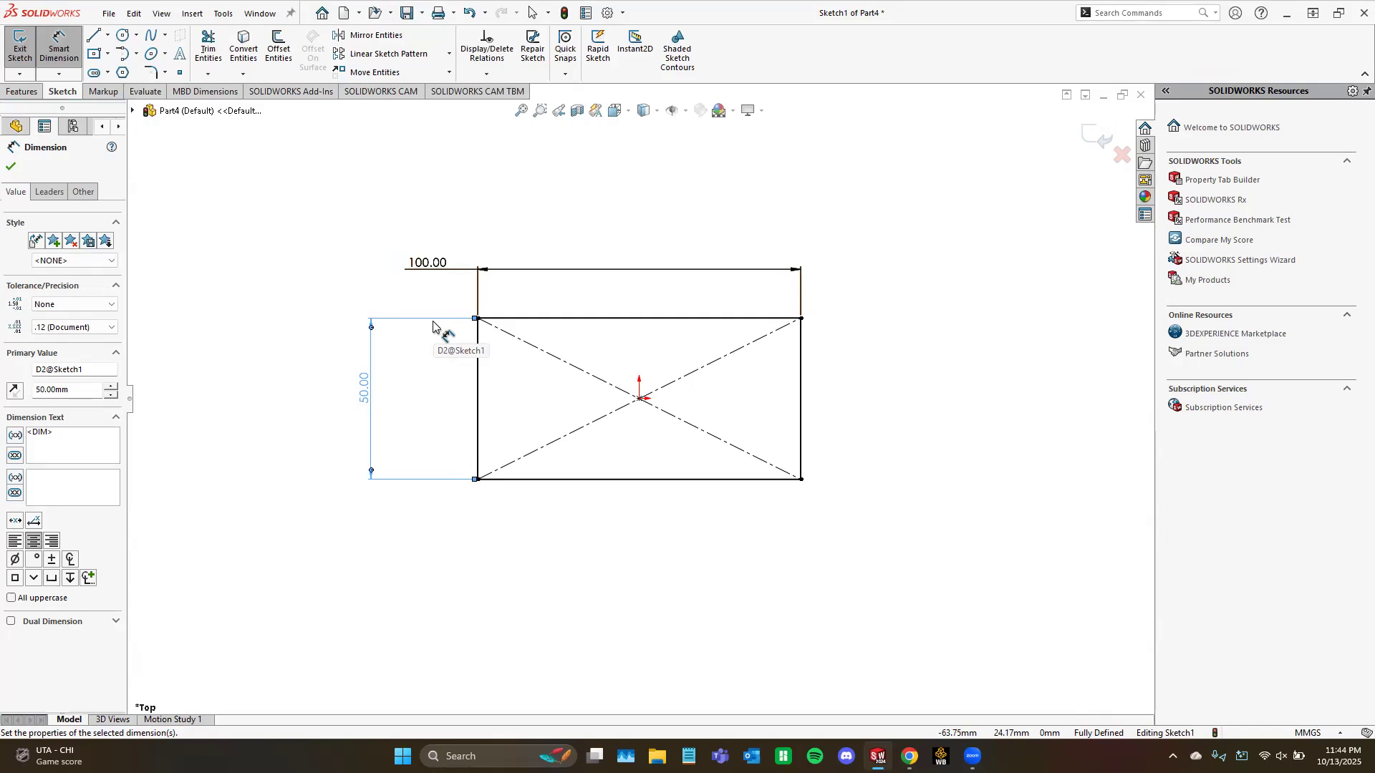
# Step: Delete the rectangle's vertical dimension, dimension the left edge again at 50 mm, and leave the dimension tool
pyautogui.doubleClick(363, 391)
pyautogui.press('Delete')
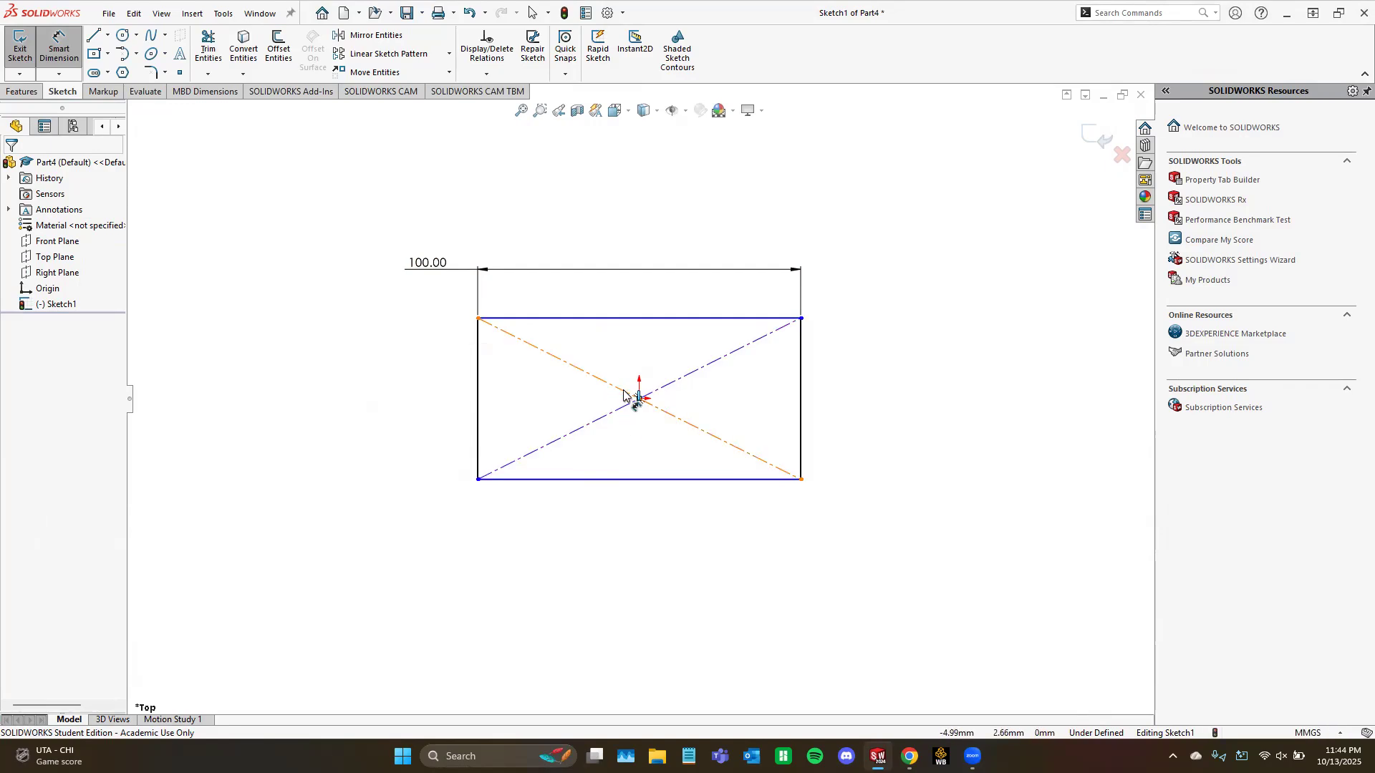
pyautogui.click(479, 386)
pyautogui.click(394, 390)
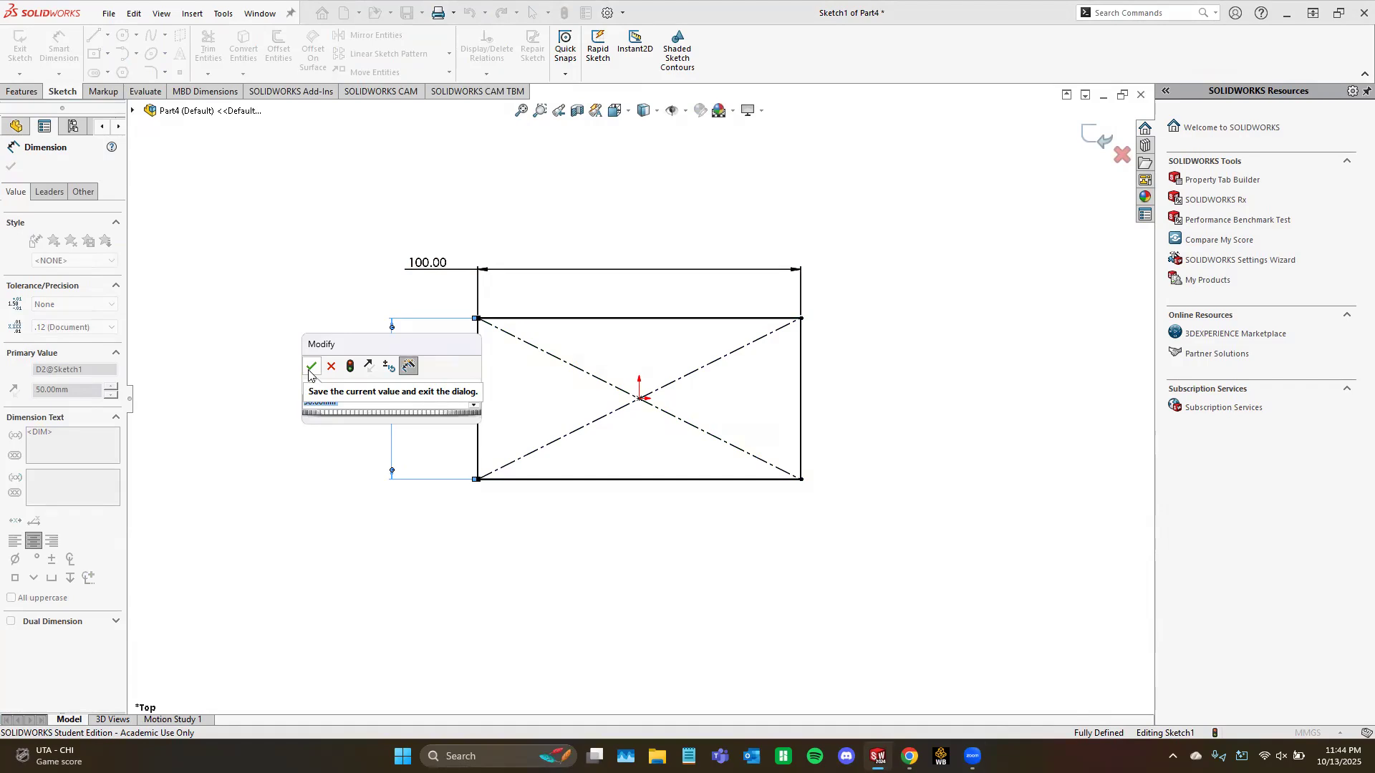
pyautogui.click(311, 368)
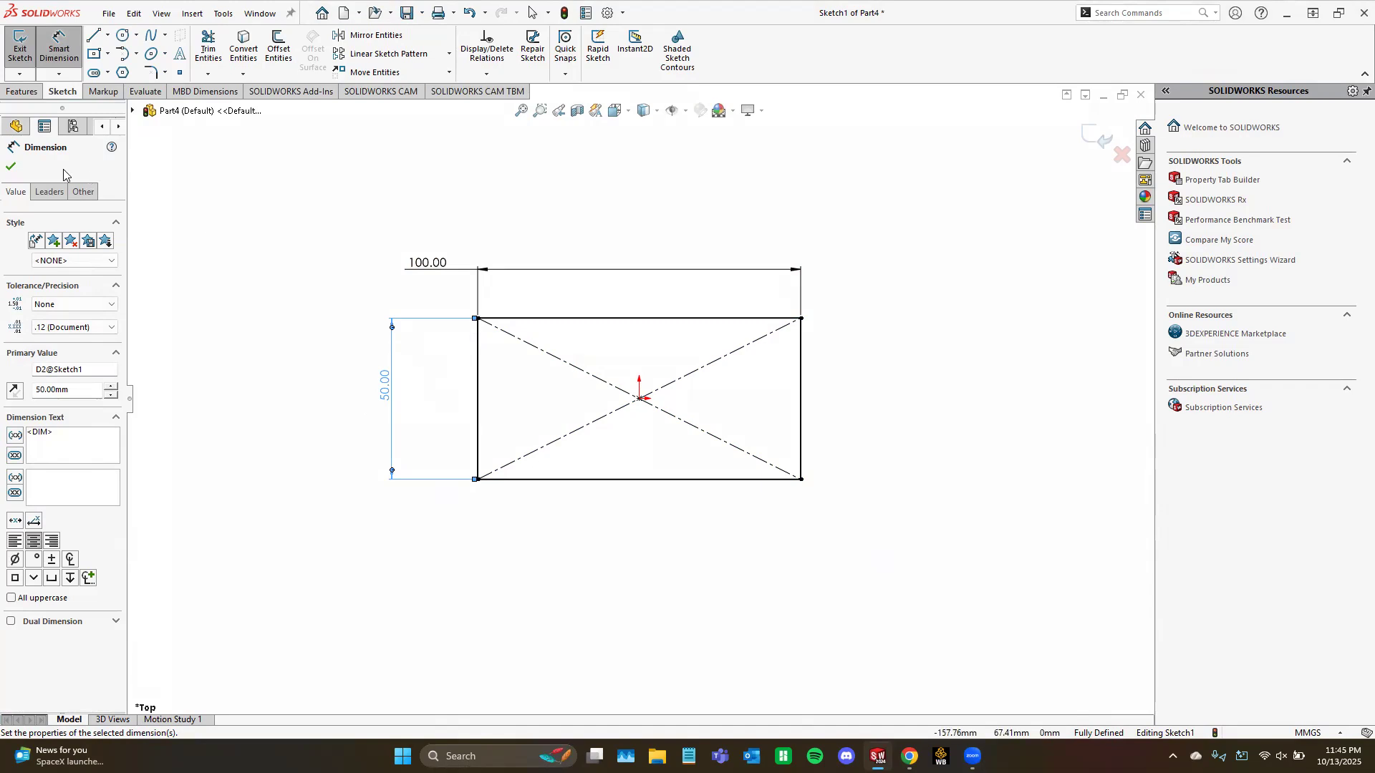
pyautogui.click(10, 166)
pyautogui.press('Escape')
# Step: Sketch a corner rectangle about 29 mm wide from the first rectangle's lower-right corner, level with its upper edge
pyautogui.click(107, 54)
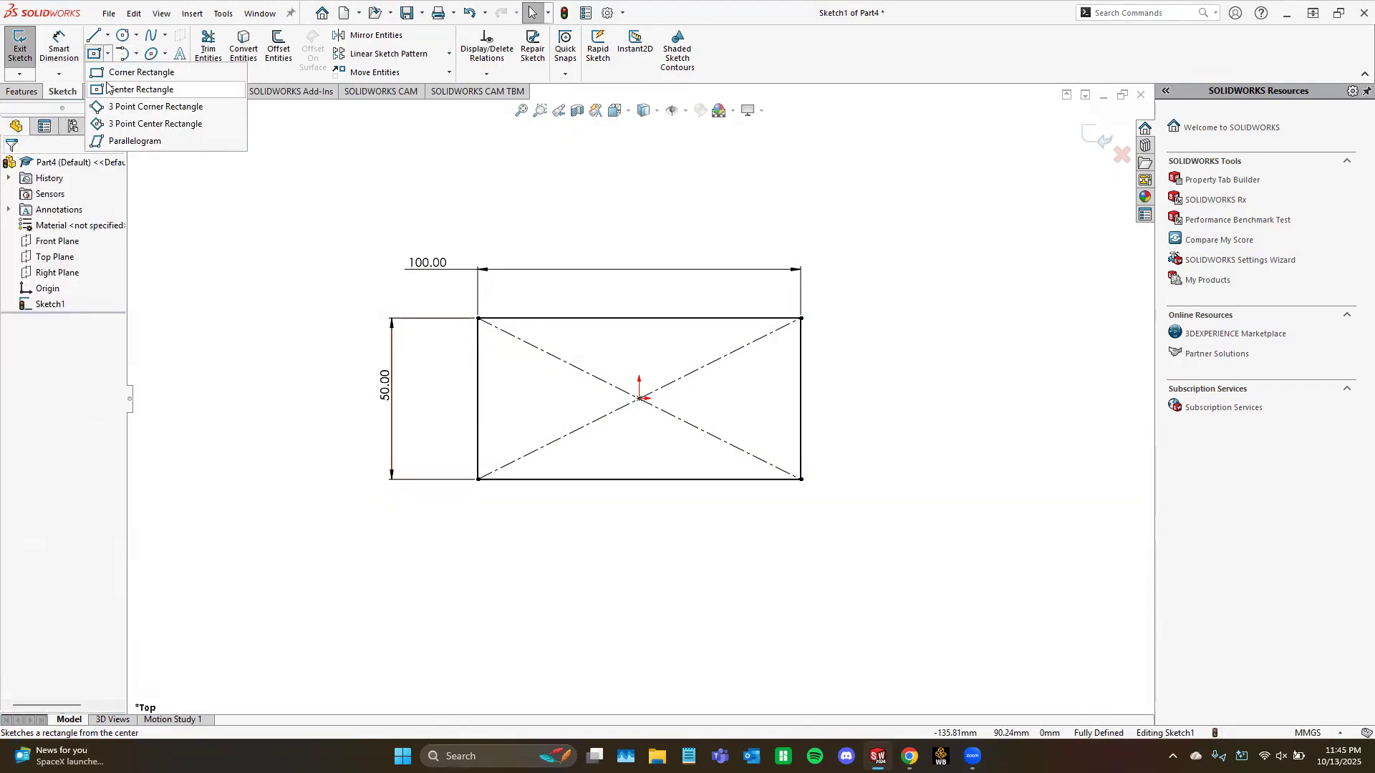
pyautogui.click(140, 70)
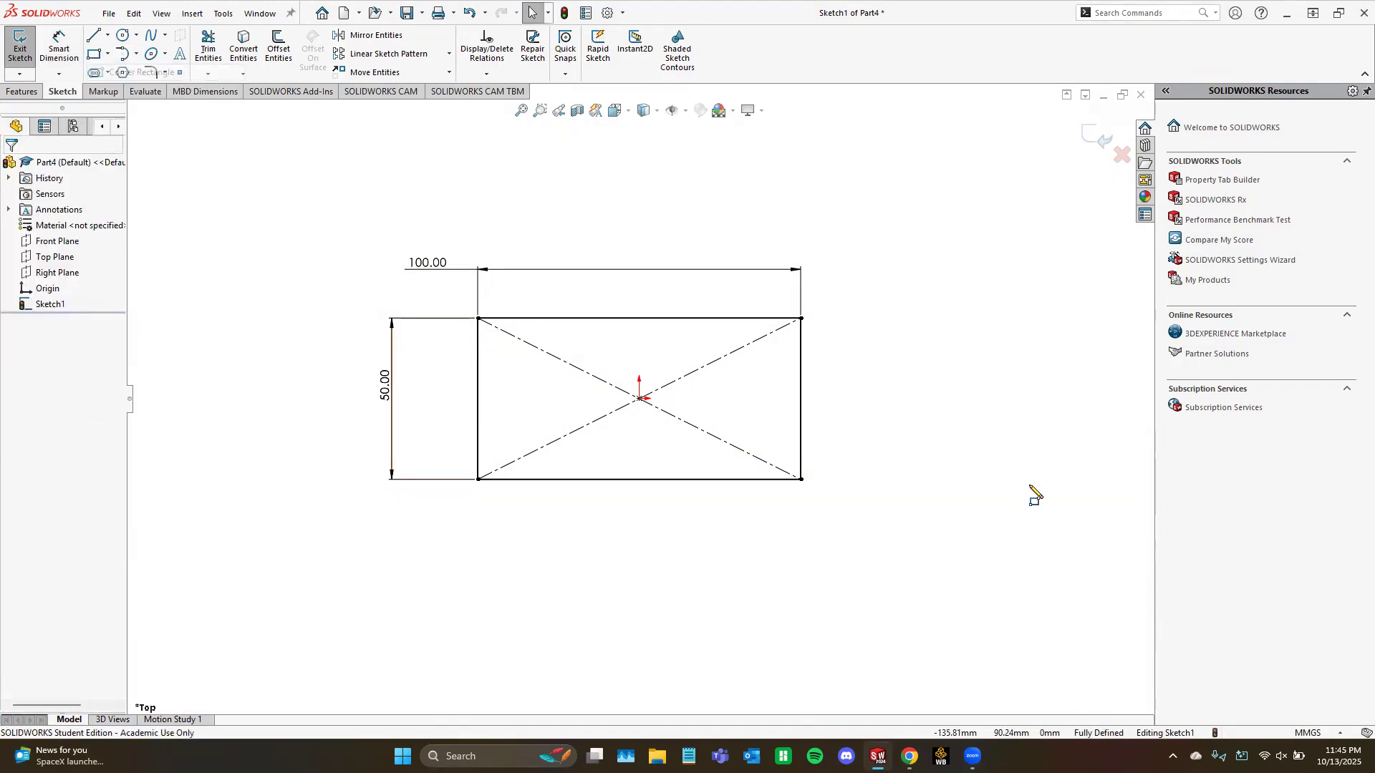
pyautogui.click(801, 479)
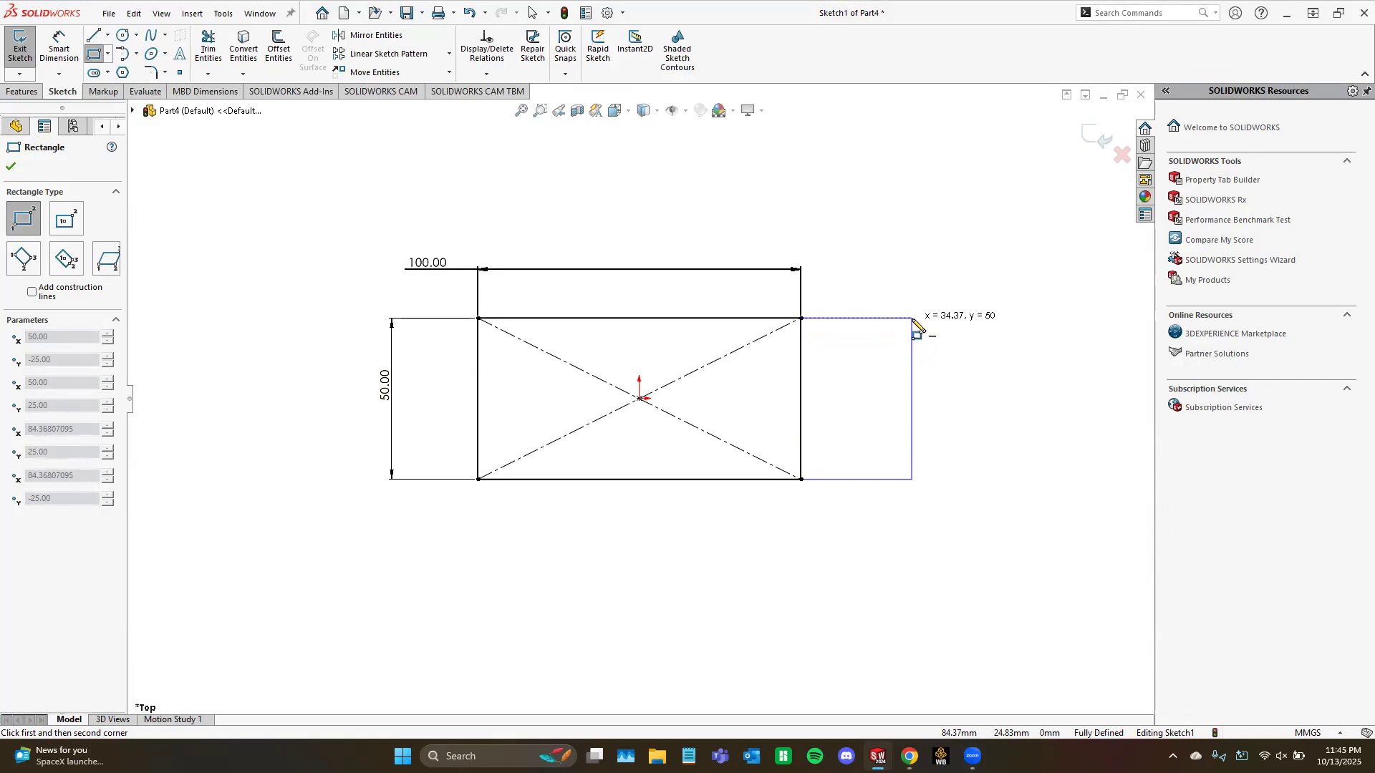
pyautogui.scroll(1, 787, 361)
pyautogui.scroll(-3, 702, 362)
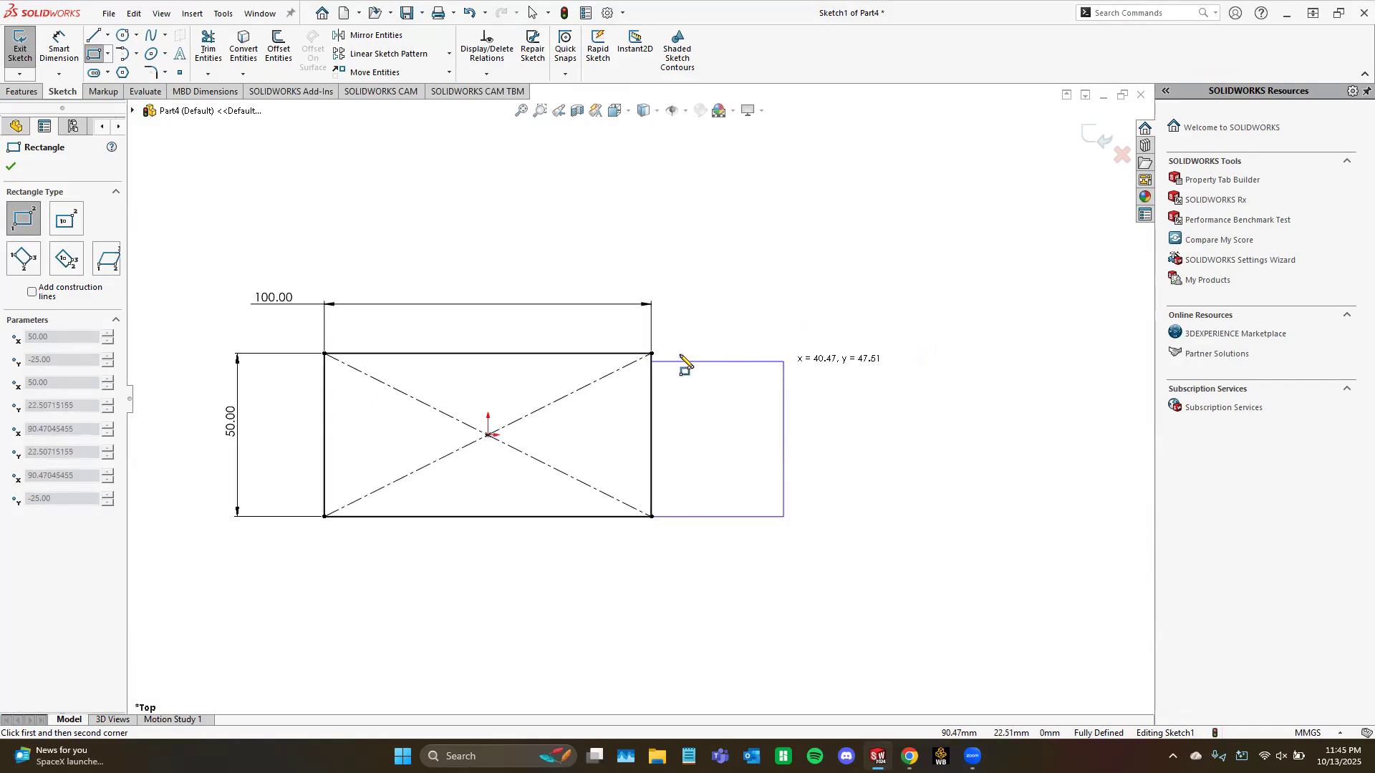
pyautogui.scroll(-4, 670, 372)
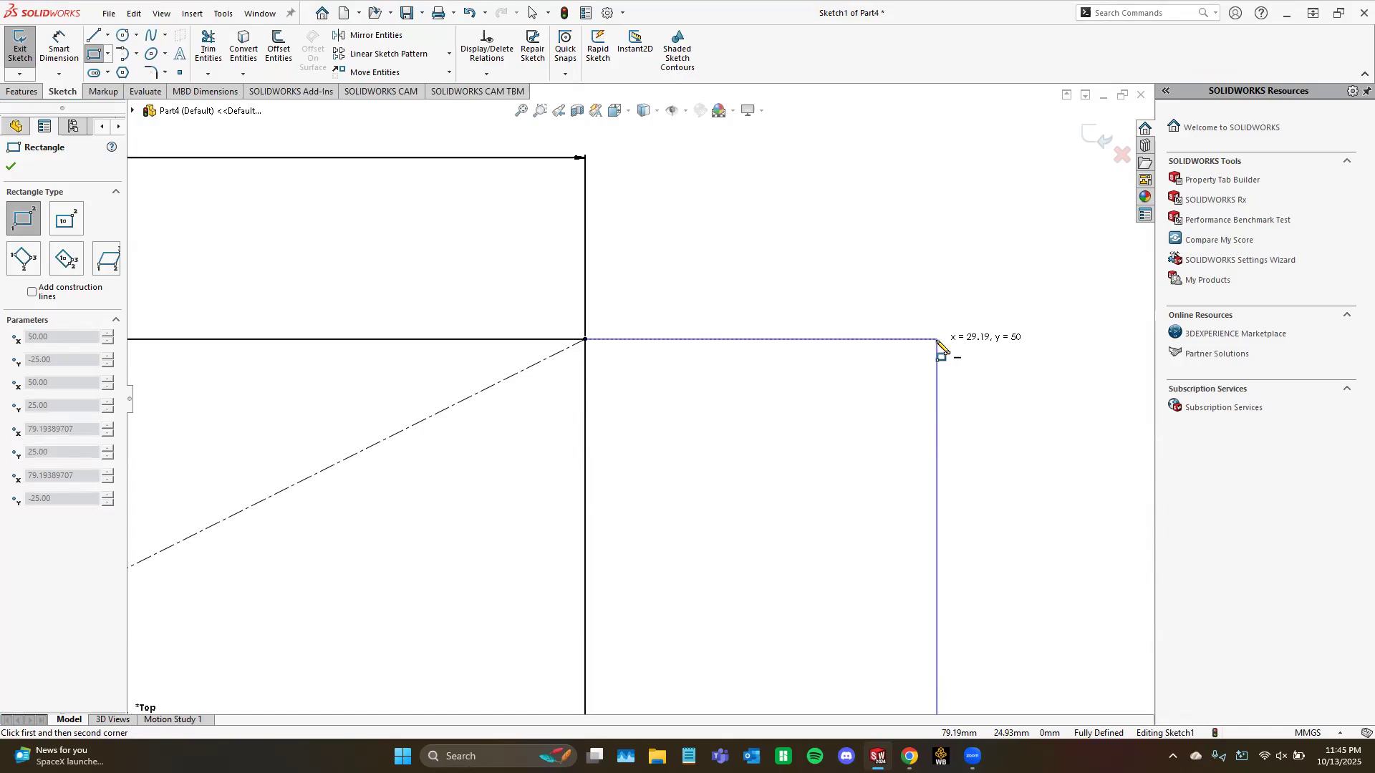
pyautogui.click(938, 341)
pyautogui.scroll(3, 730, 447)
pyautogui.scroll(1, 727, 439)
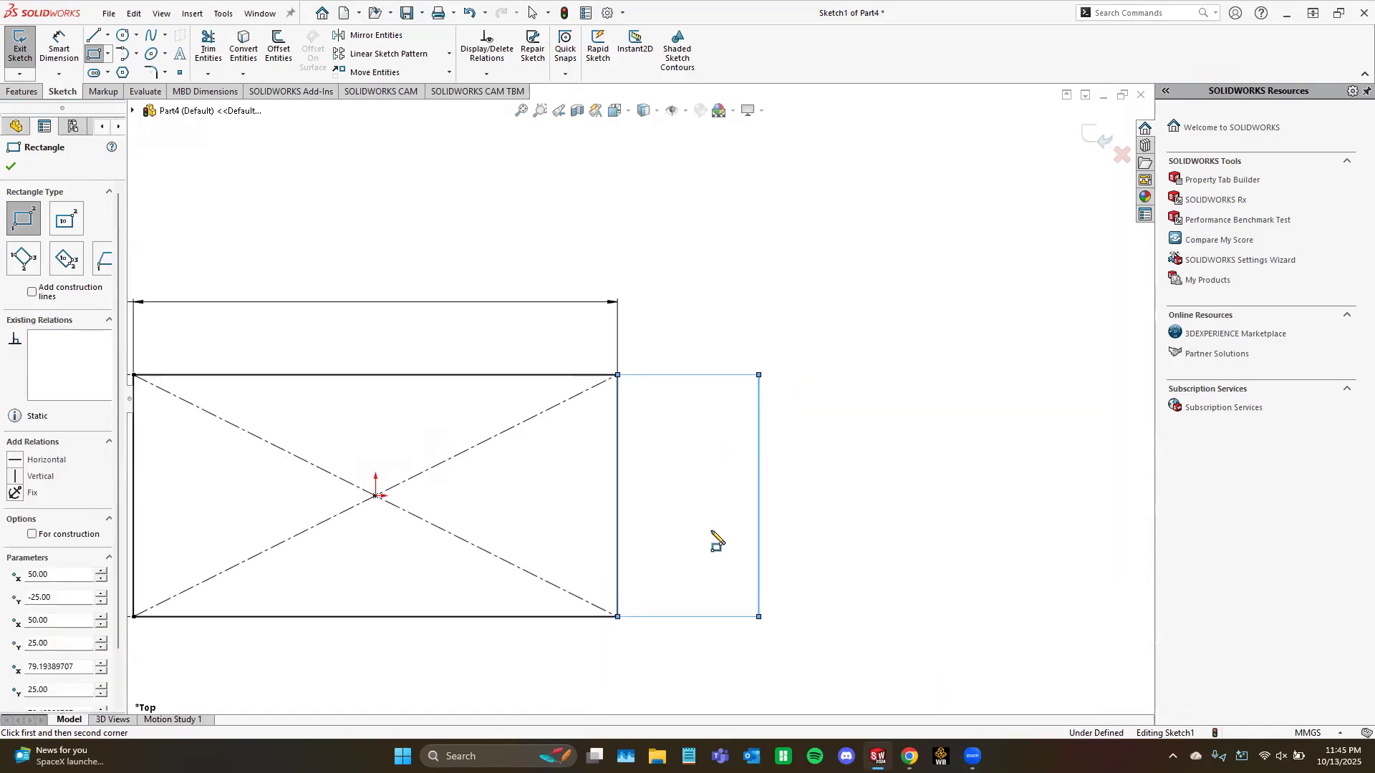
pyautogui.click(11, 169)
# Step: Dimension the upper horizontal edge of the right-hand rectangle and set it to 30 mm
pyautogui.click(60, 48)
pyautogui.click(740, 367)
pyautogui.click(806, 327)
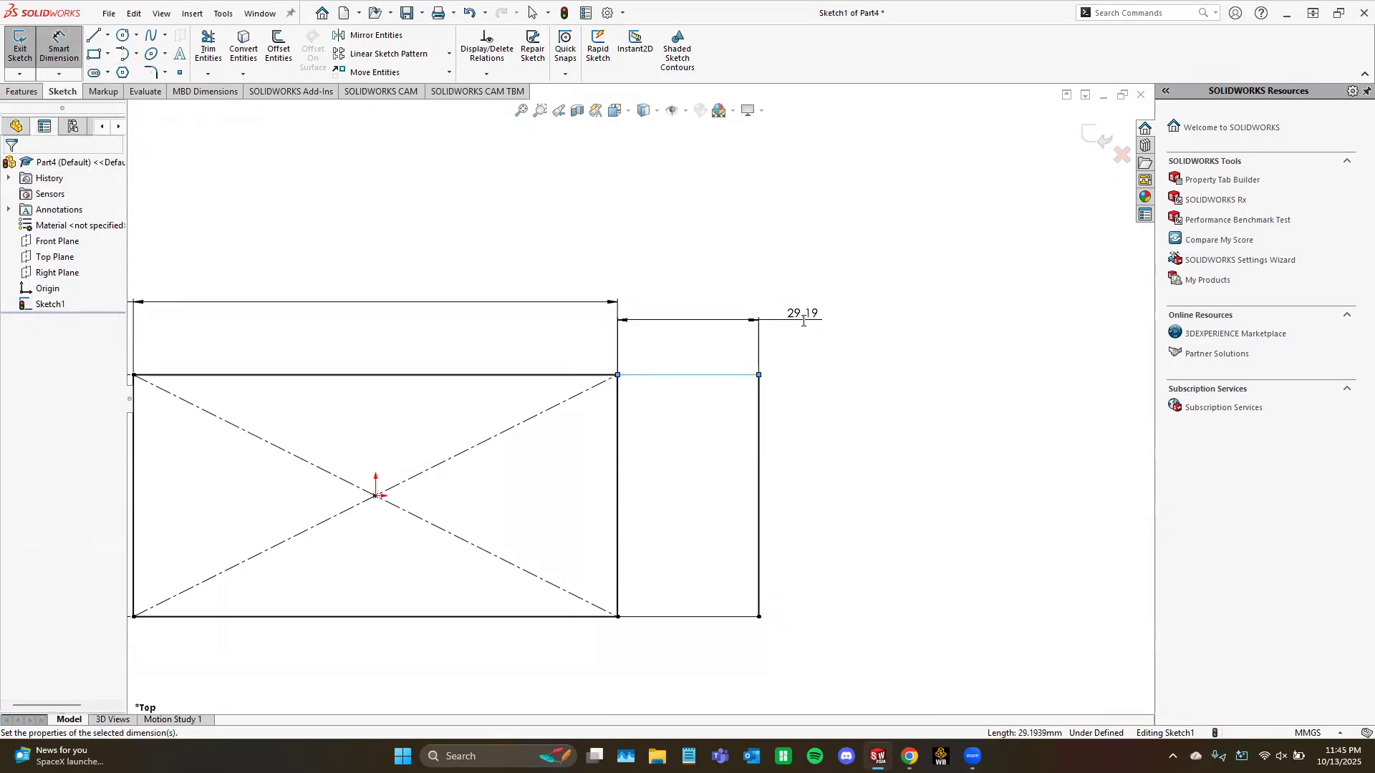
pyautogui.write('30')
pyautogui.press('Return')
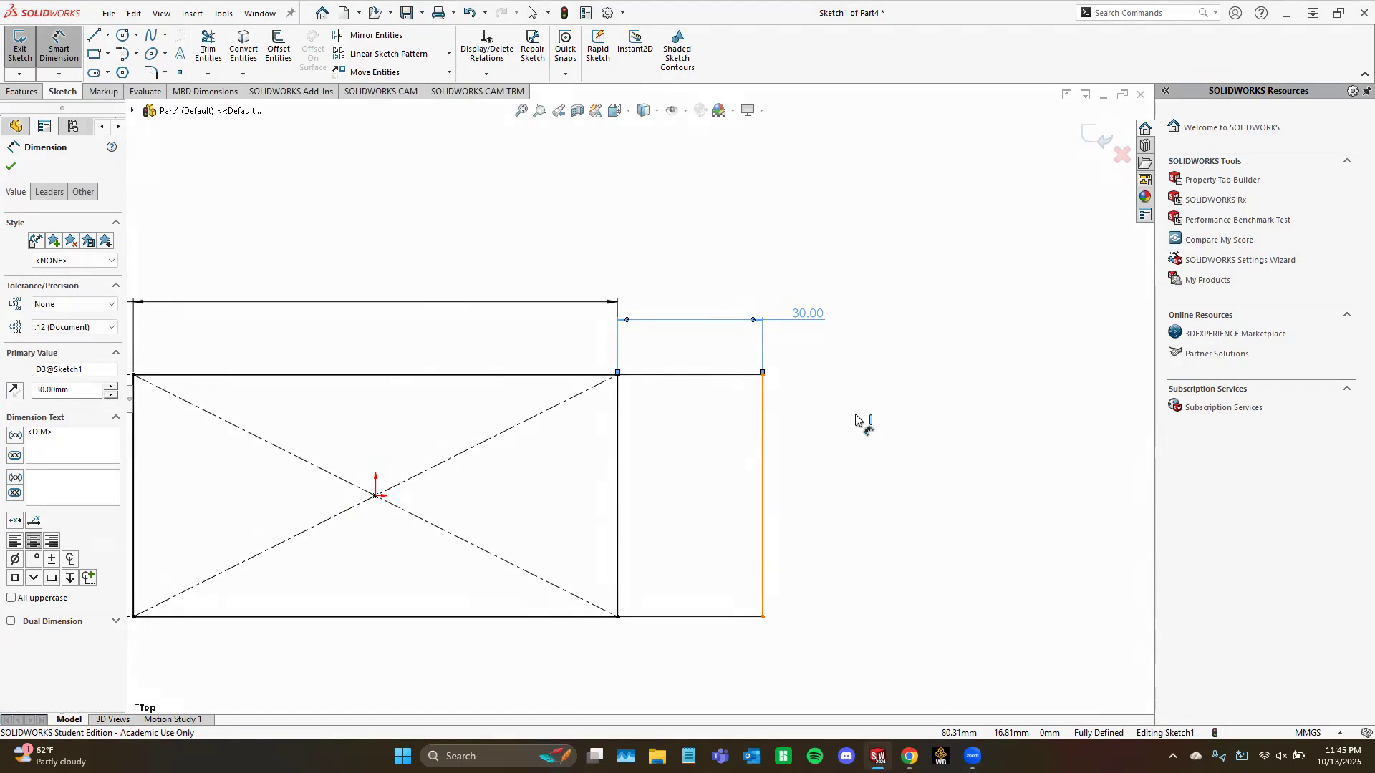
# Step: Try to add a driving height dimension to the right-hand rectangle's outer vertical edge, and delete it
pyautogui.click(860, 471)
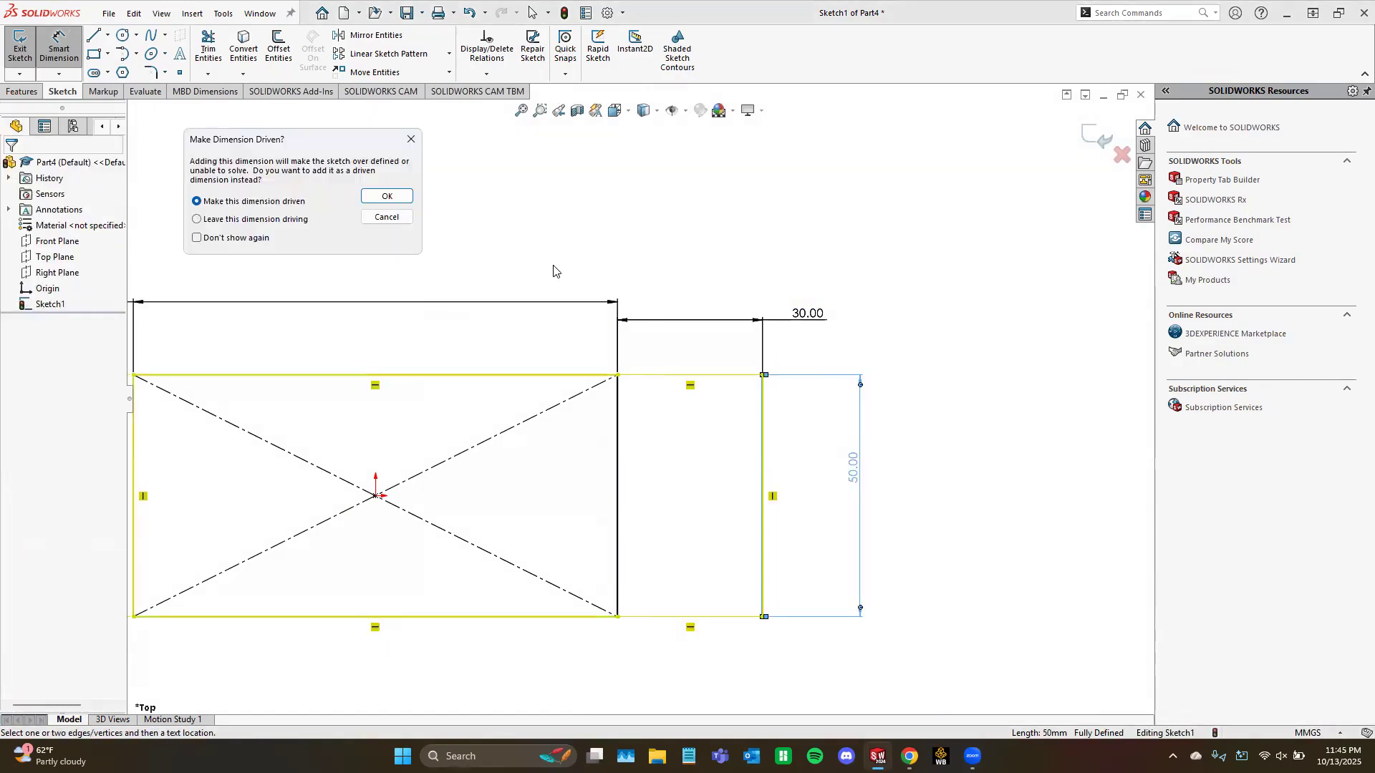
pyautogui.click(198, 220)
pyautogui.click(384, 201)
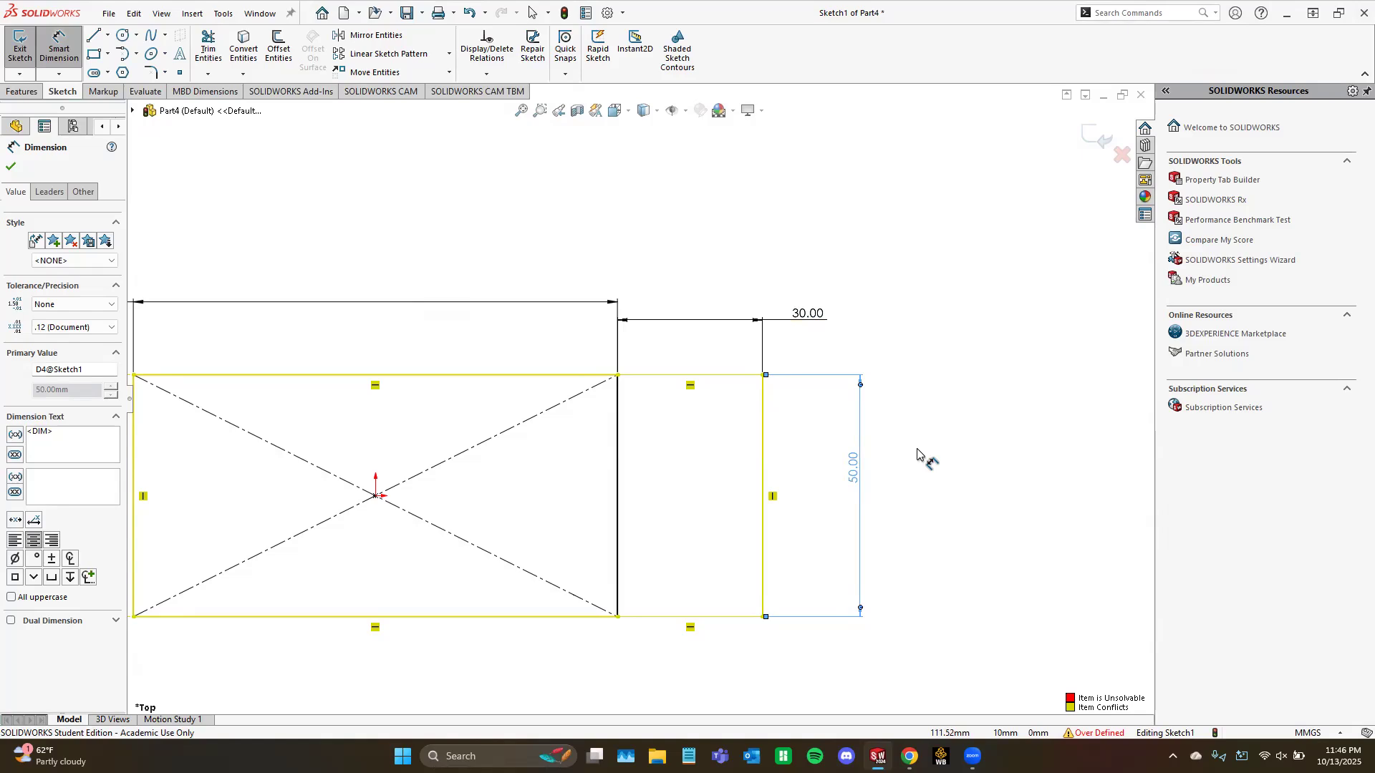
pyautogui.scroll(1, 794, 529)
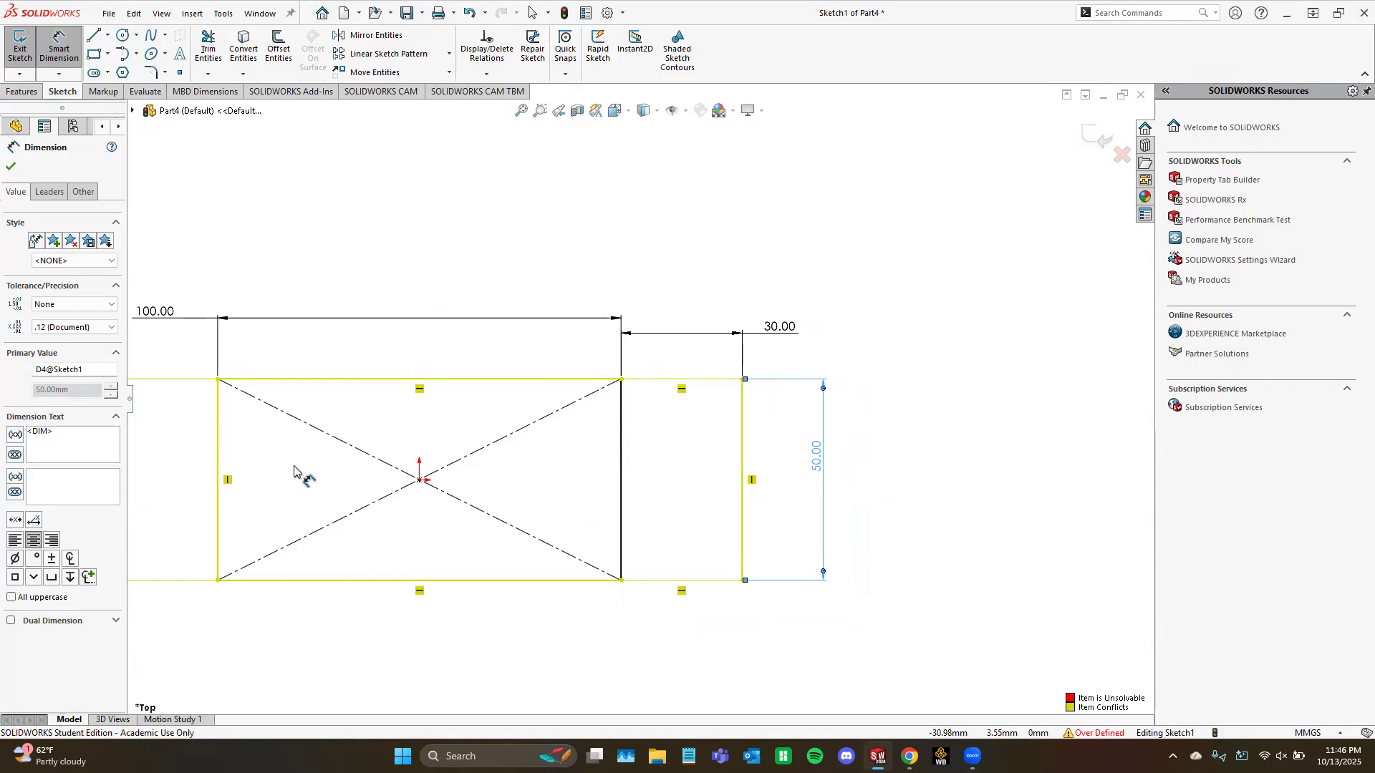
pyautogui.scroll(-1, 294, 469)
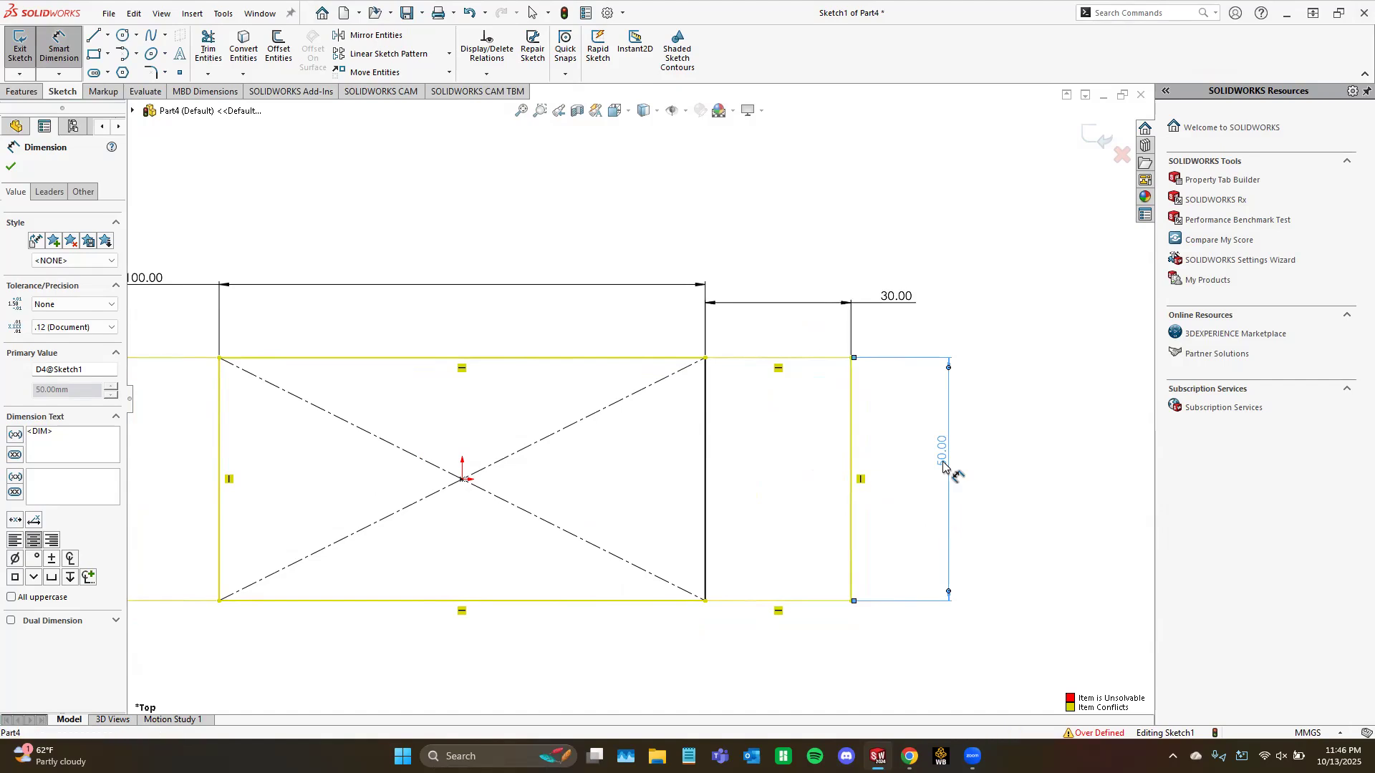
pyautogui.press('Delete')
pyautogui.press('f')
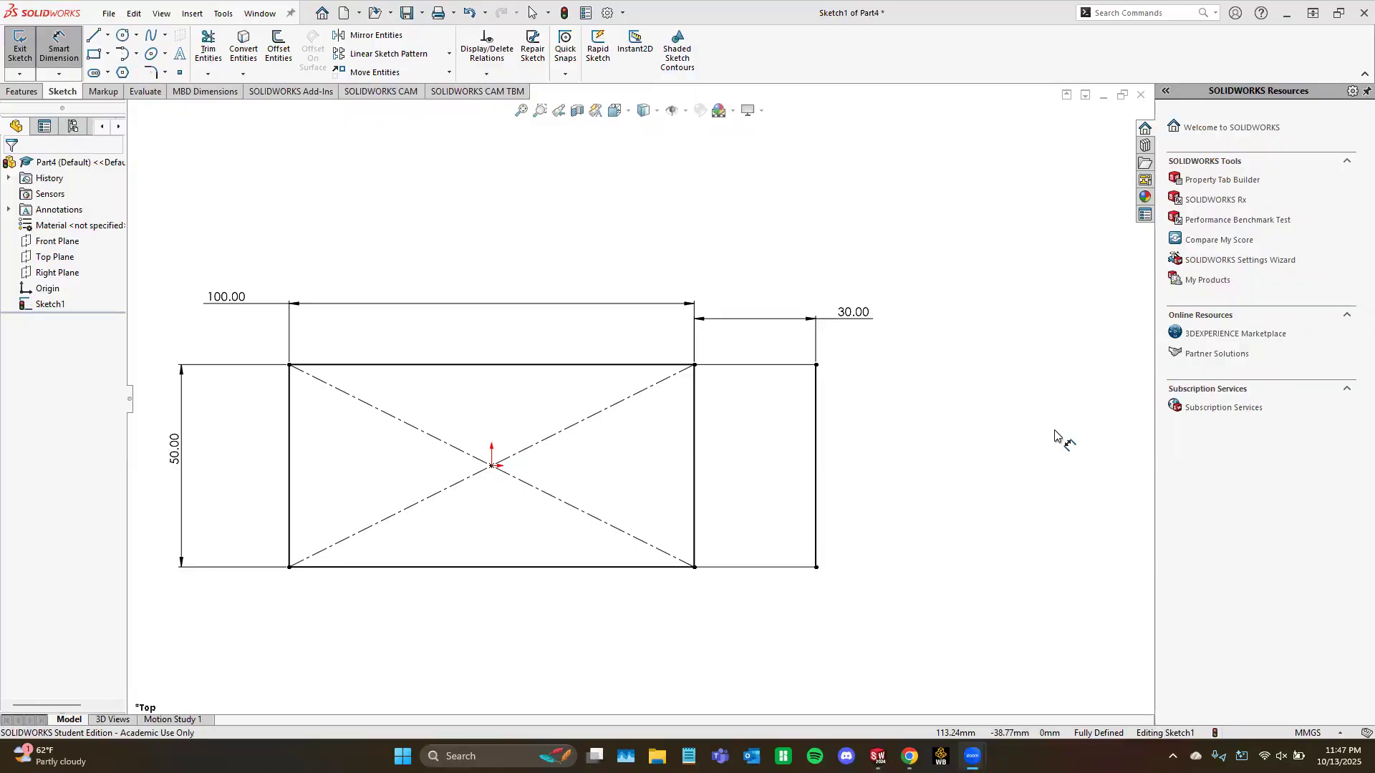
pyautogui.scroll(2, 958, 406)
pyautogui.scroll(1, 519, 576)
pyautogui.scroll(-2, 483, 612)
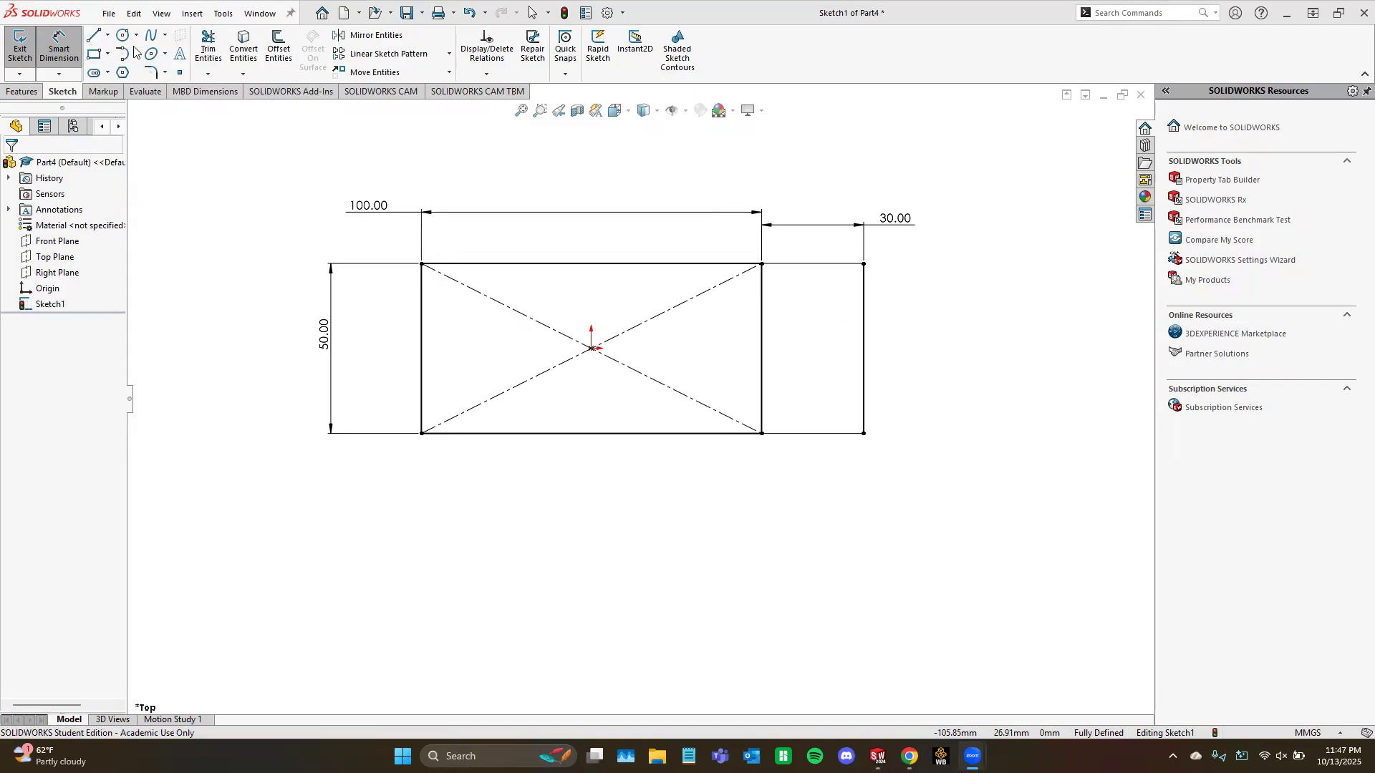
# Step: Sketch a vertical line about 21 mm long downward from the lower-left corner of the 100 mm wide rectangle
pyautogui.click(209, 236)
pyautogui.press('Escape')
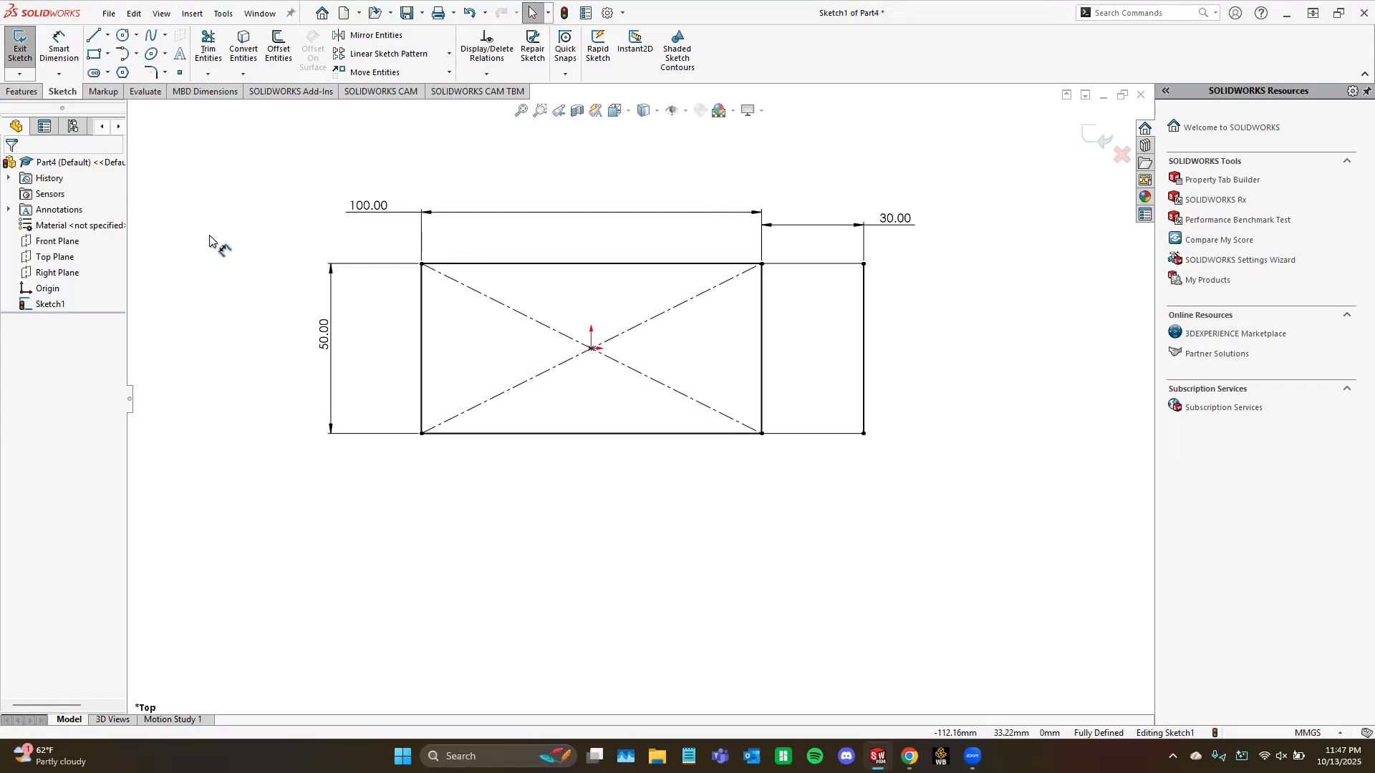
pyautogui.press('l')
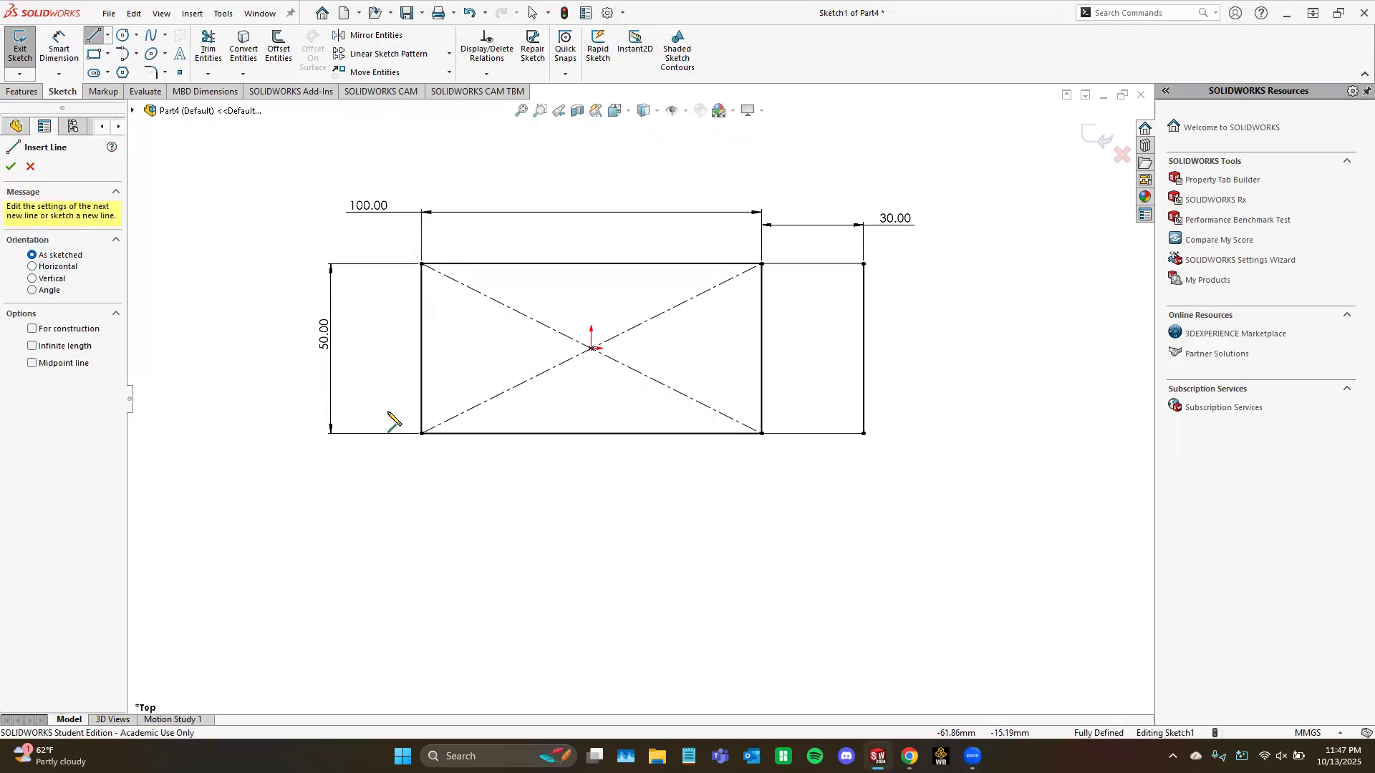
pyautogui.scroll(-3, 458, 453)
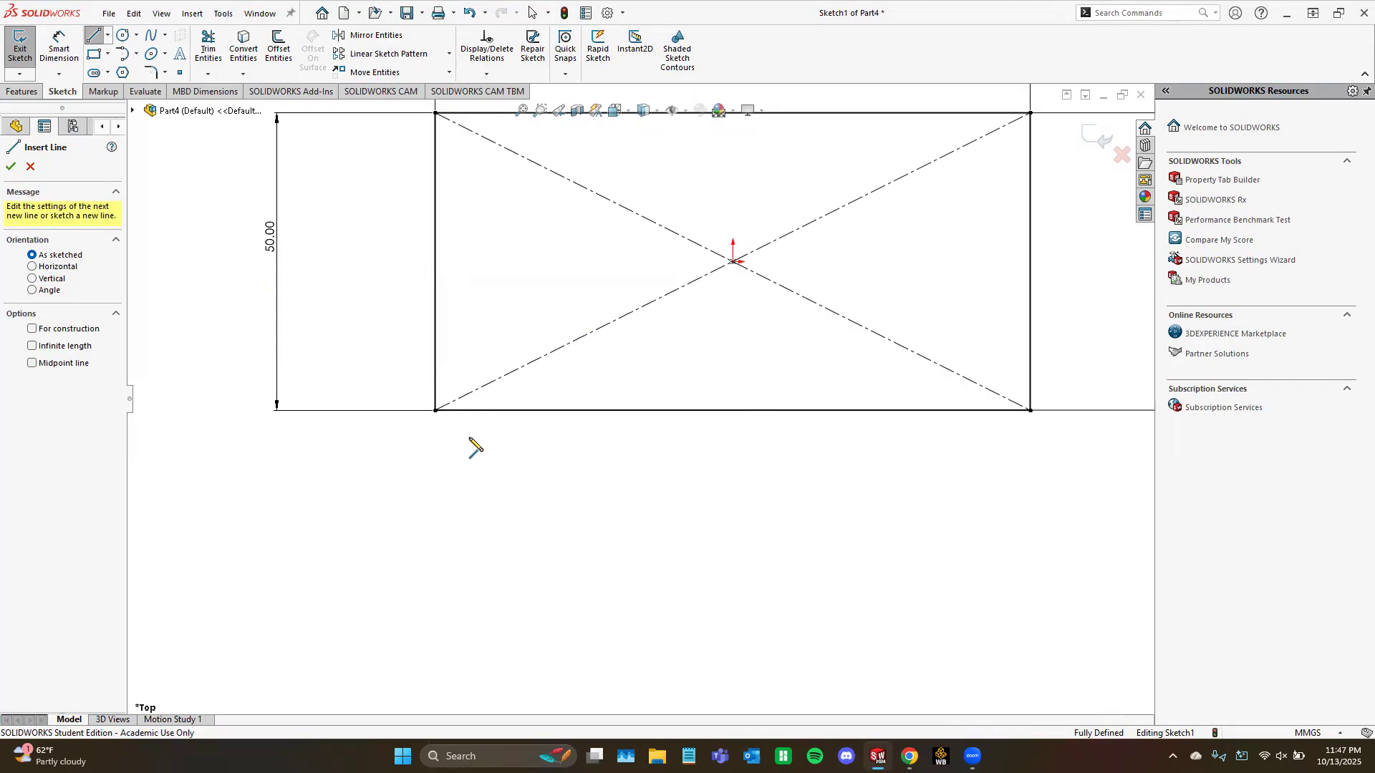
pyautogui.click(435, 411)
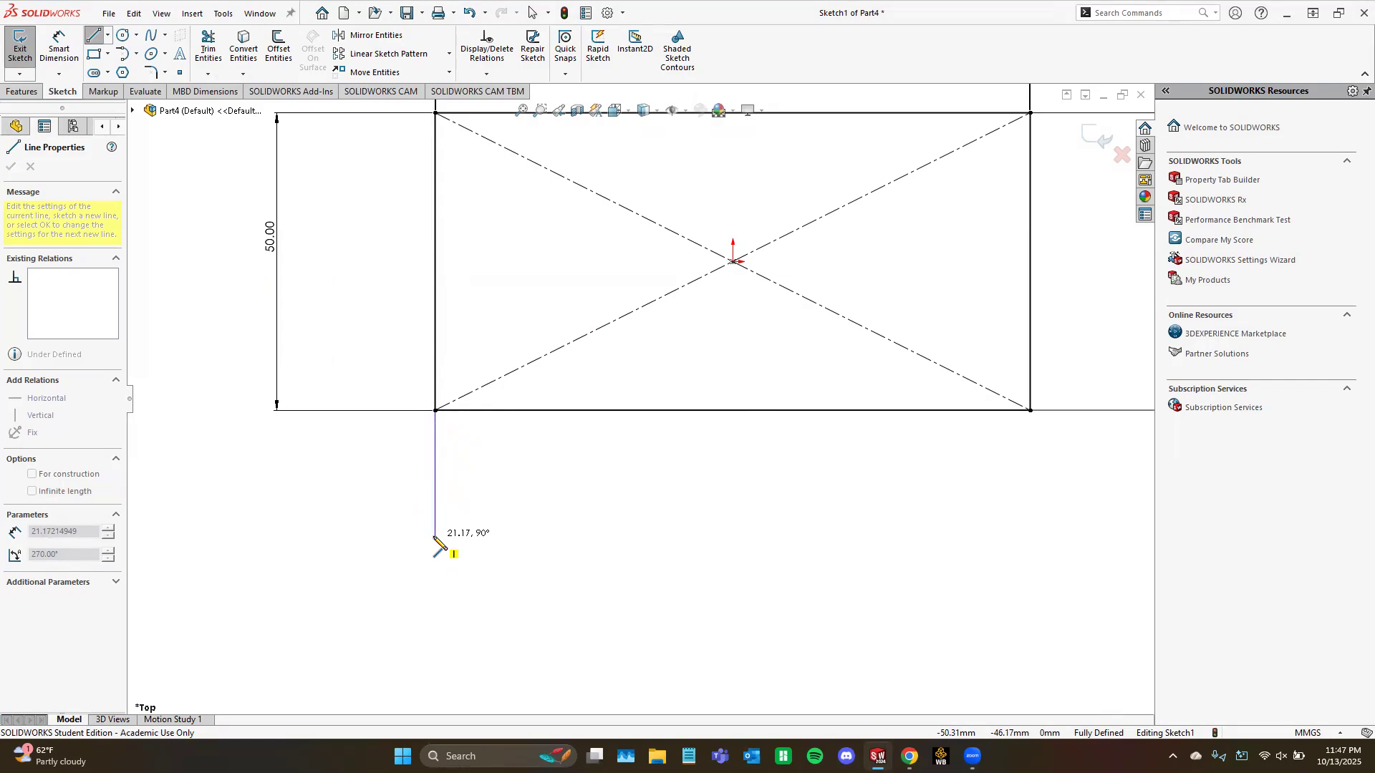
pyautogui.click(436, 538)
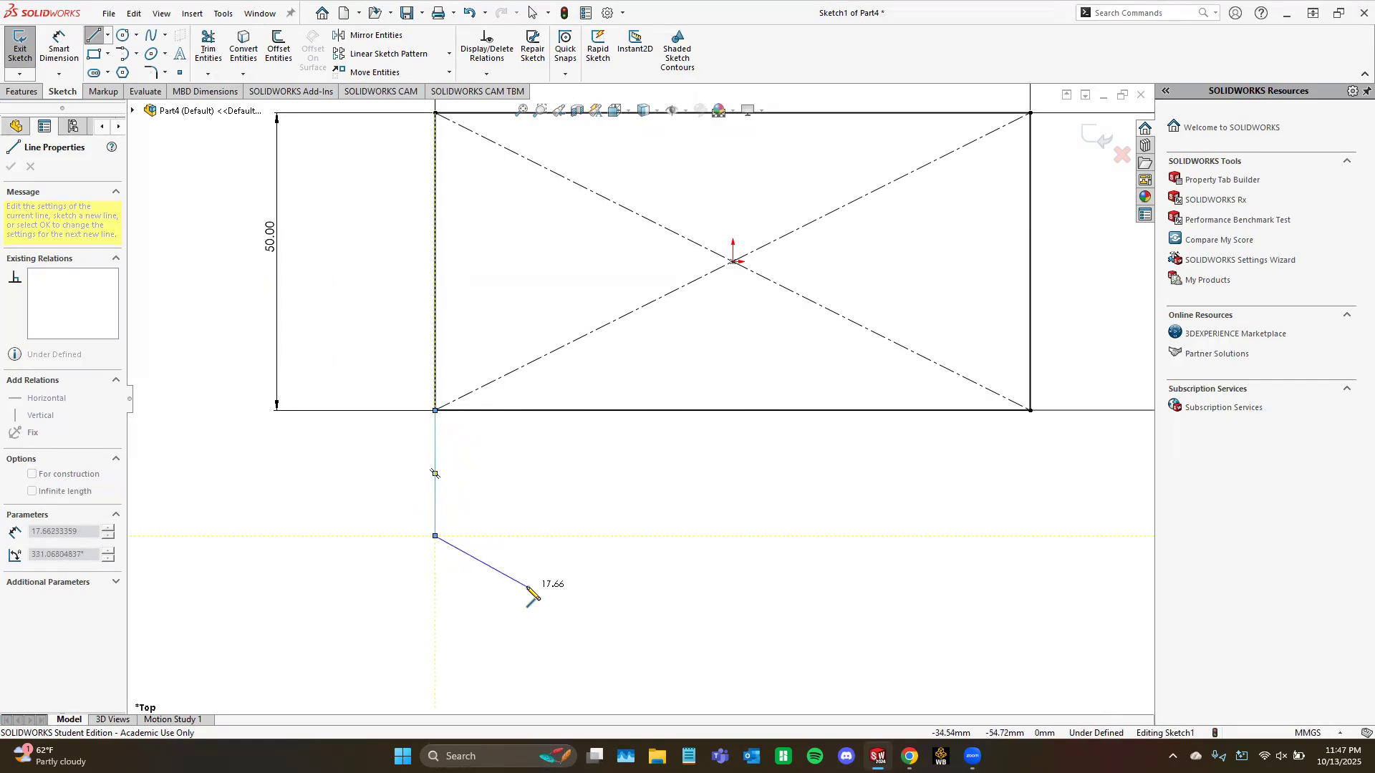
# Step: Continue the line chain with a slanted segment parallel to the rectangle's rising diagonal and a shorter segment perpendicular to it, then end the chain
pyautogui.scroll(-2, 454, 544)
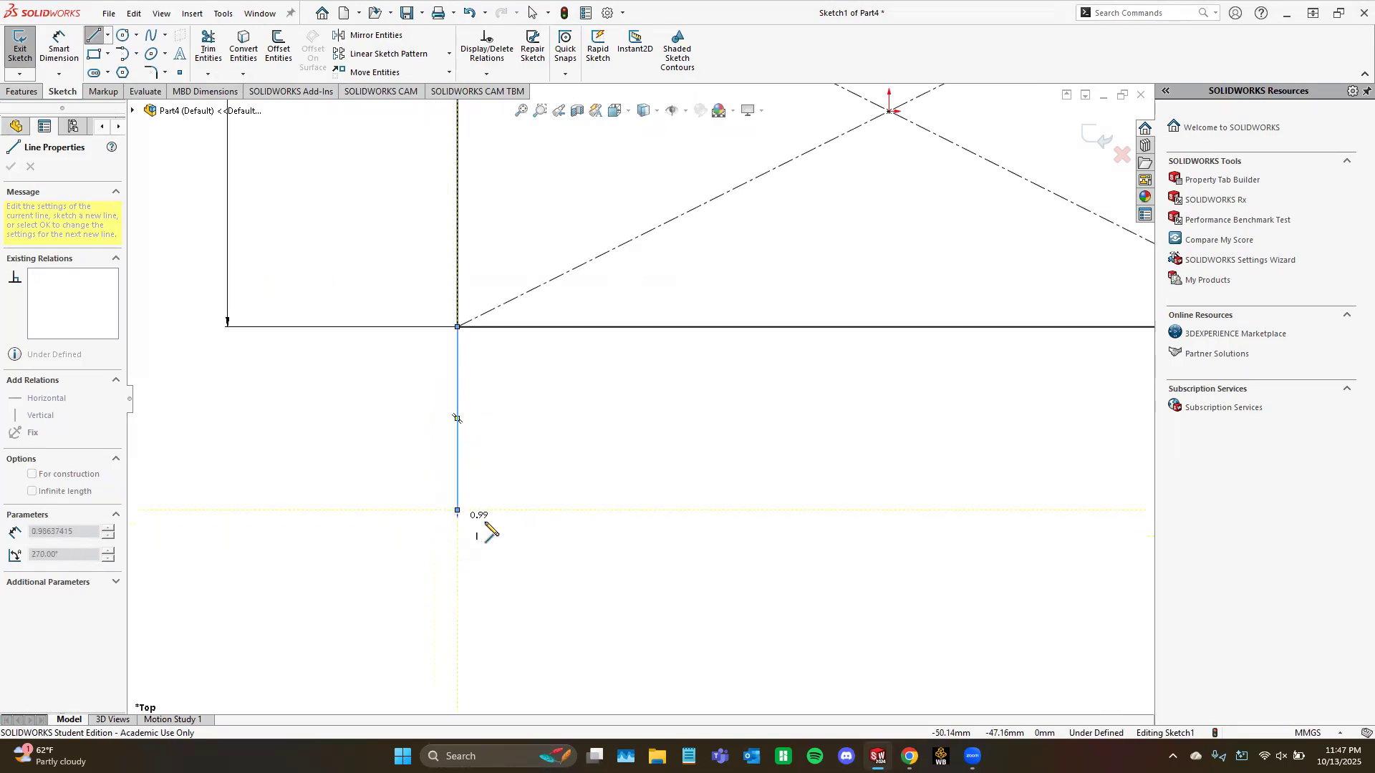
pyautogui.scroll(-2, 494, 527)
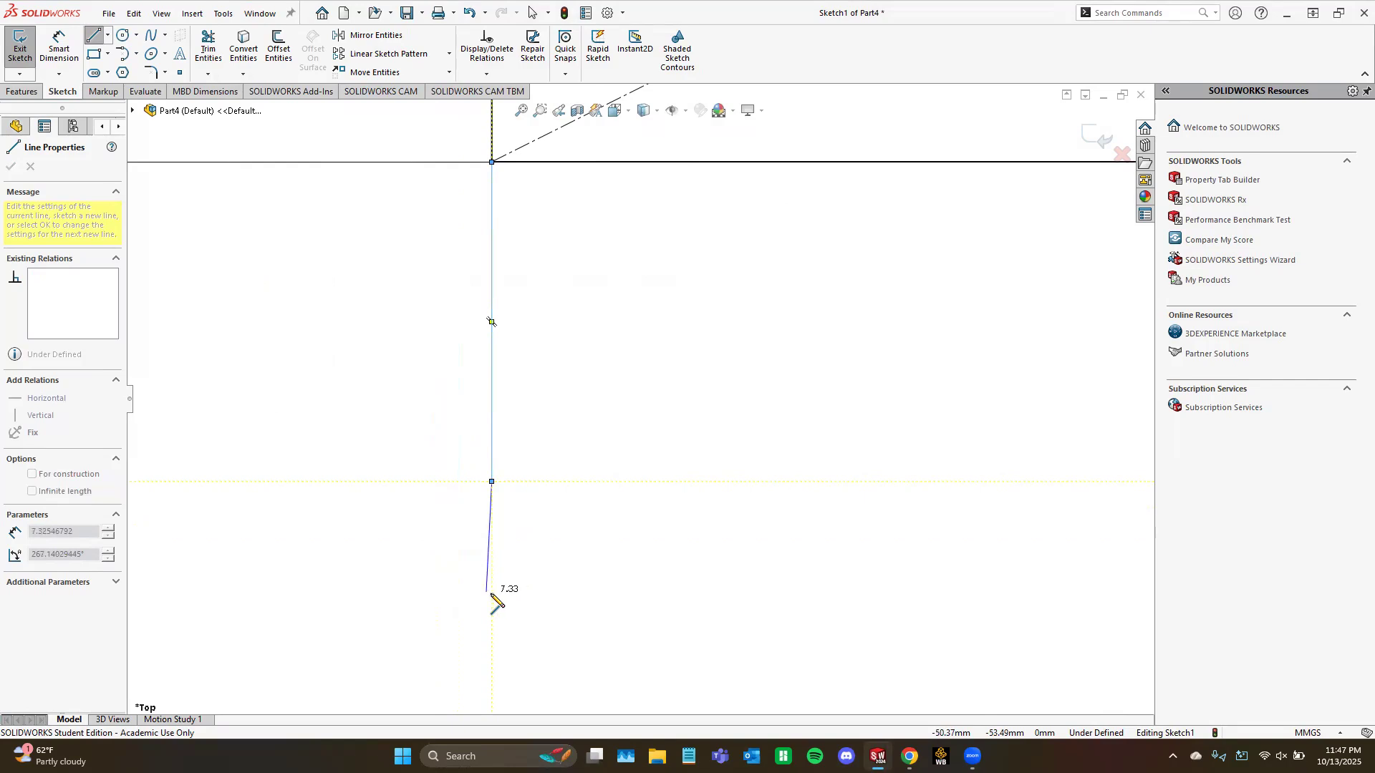
pyautogui.scroll(3, 616, 548)
pyautogui.scroll(1, 631, 534)
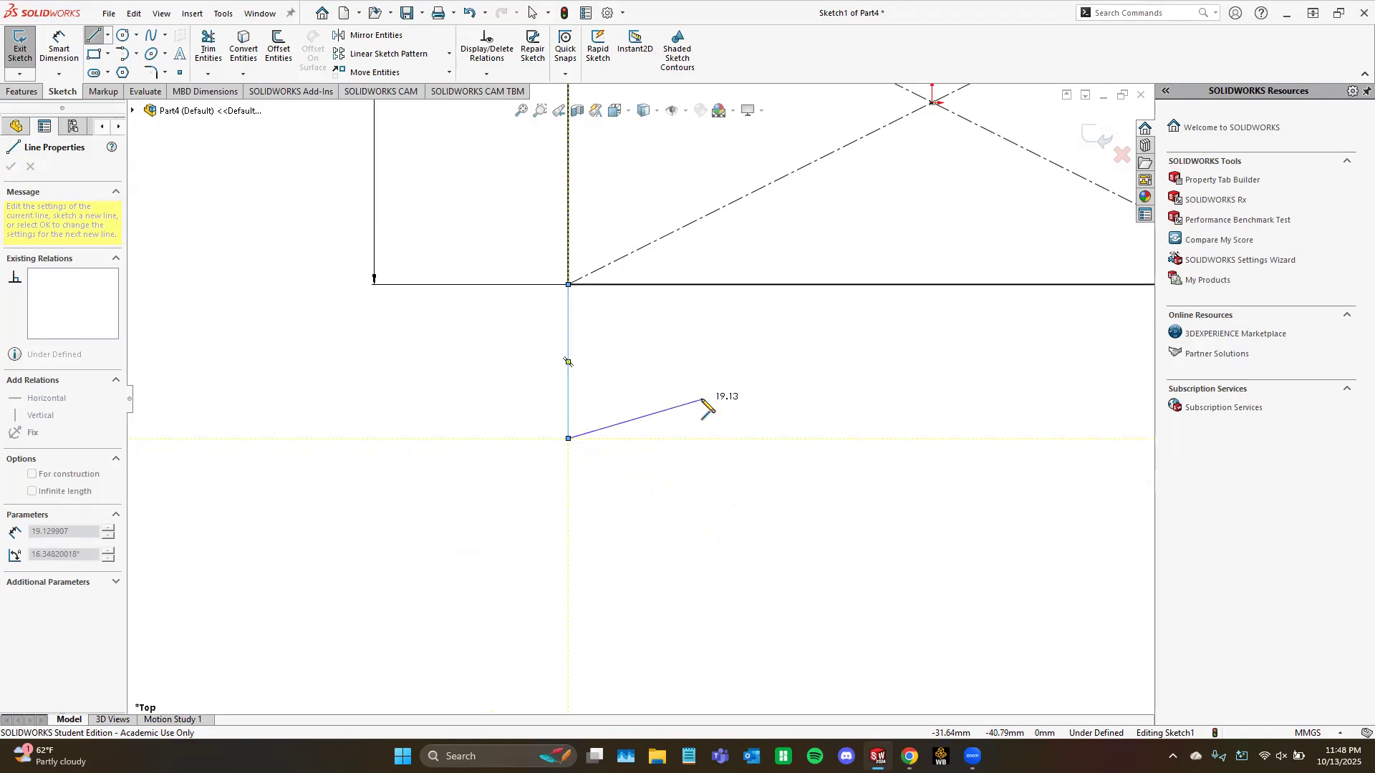
pyautogui.click(752, 192)
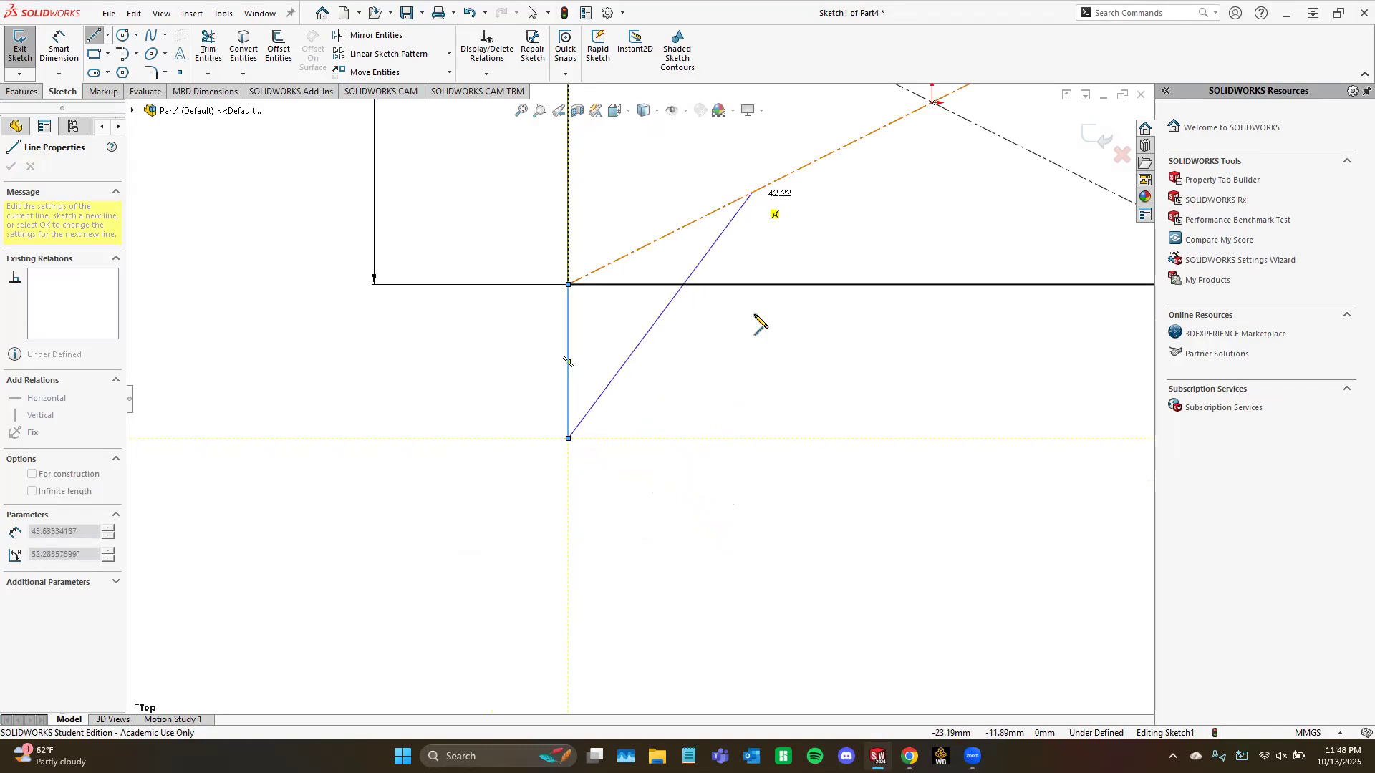
pyautogui.press('z')
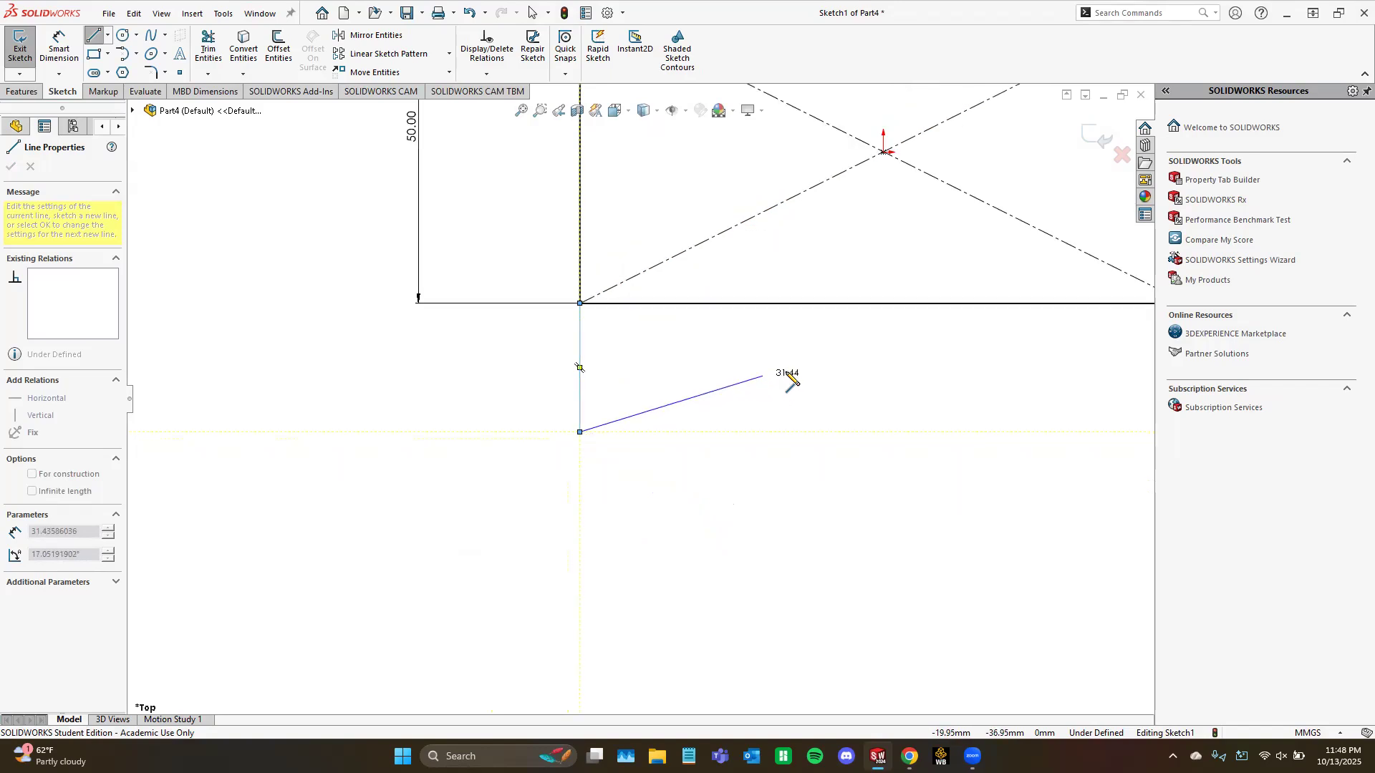
pyautogui.scroll(-2, 787, 247)
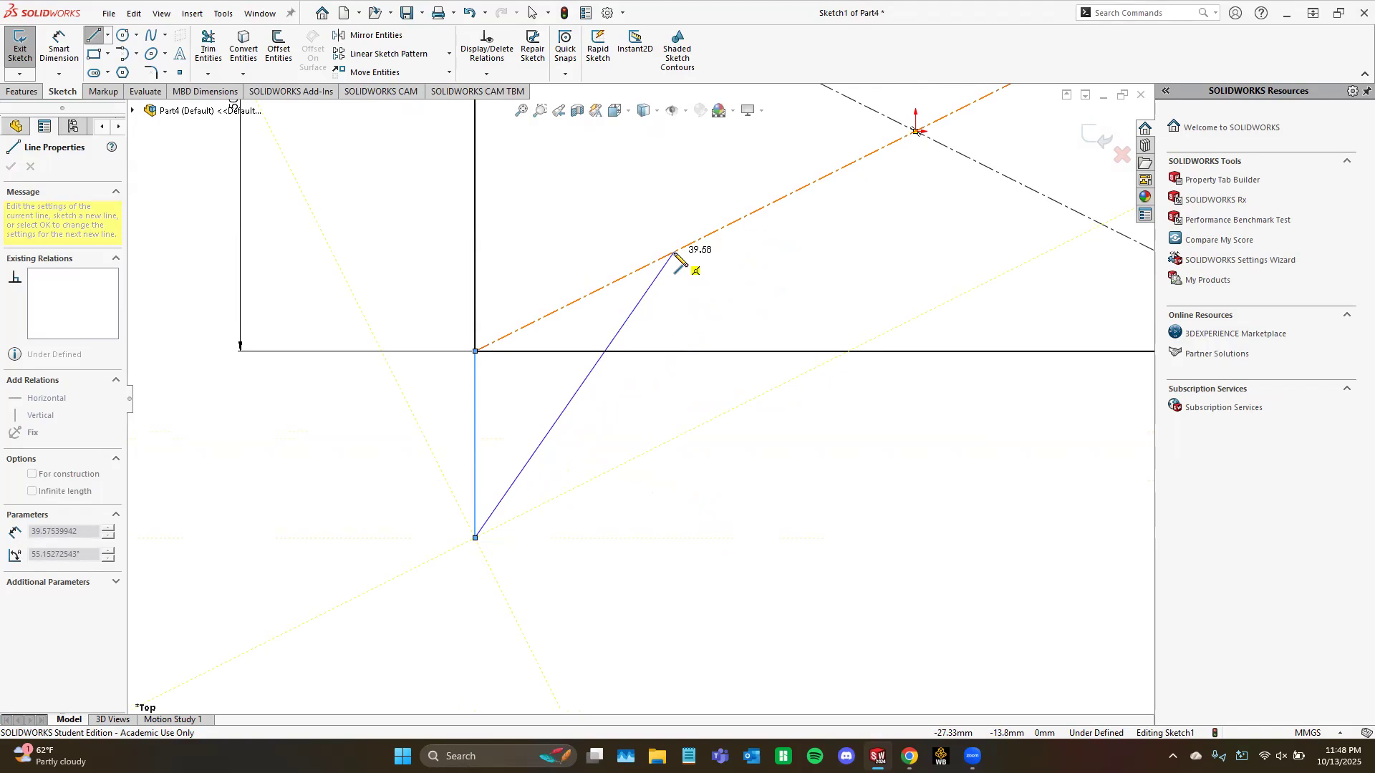
pyautogui.scroll(-2, 675, 254)
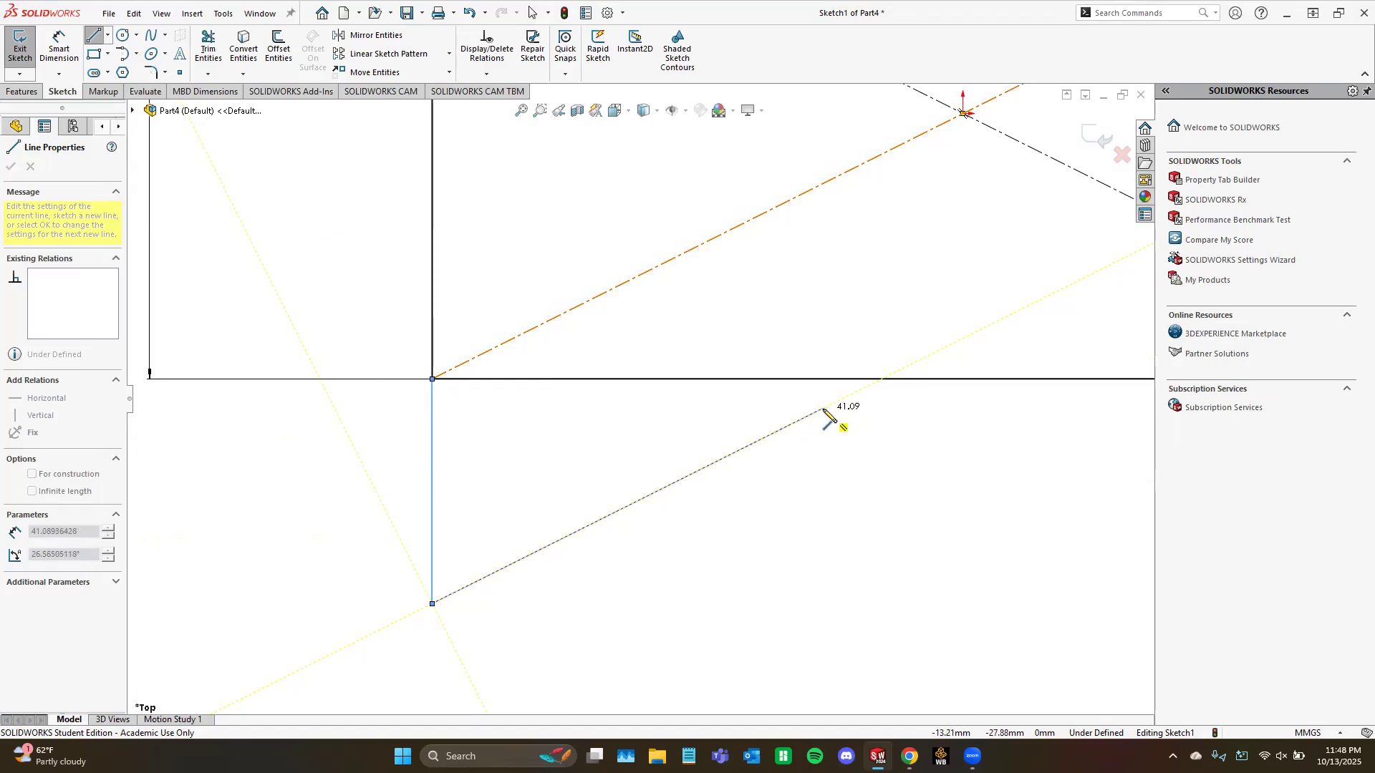
pyautogui.scroll(4, 816, 408)
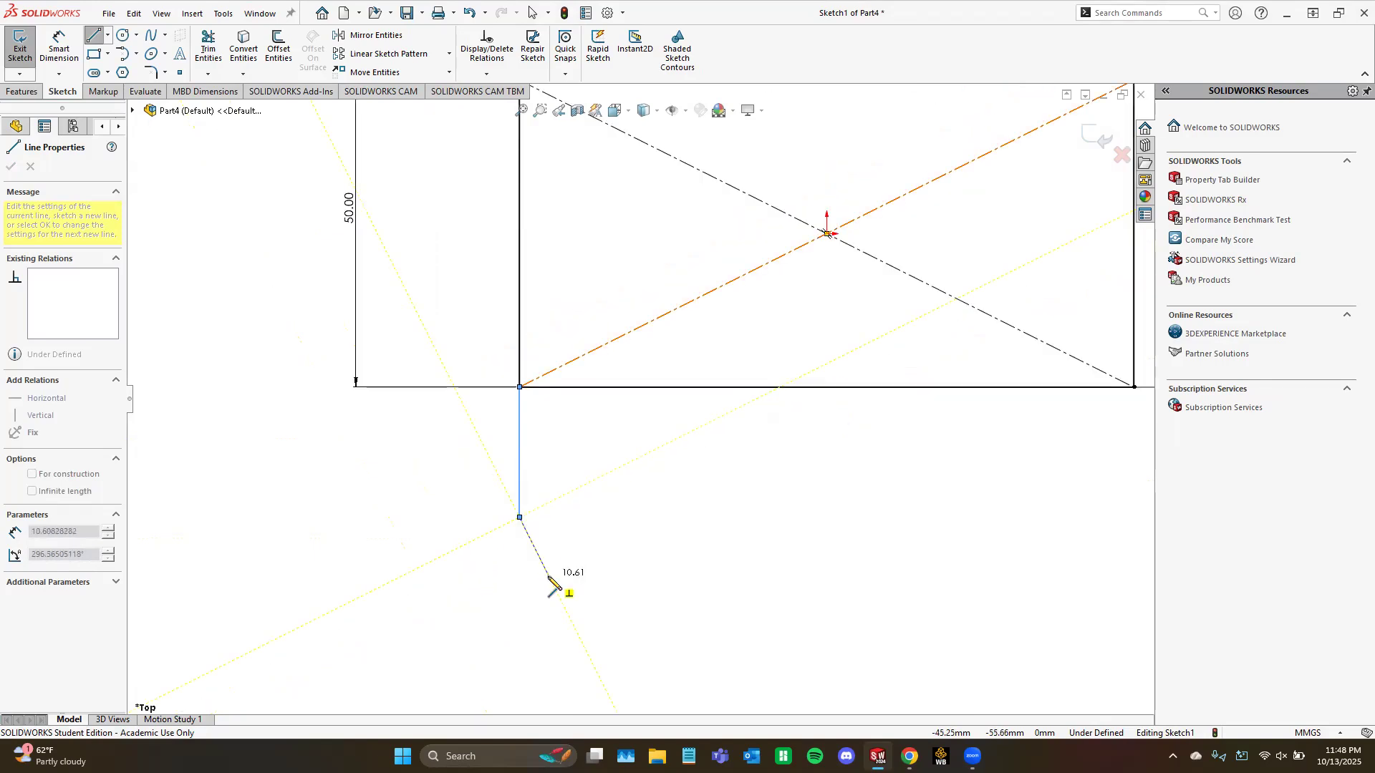
pyautogui.click(691, 431)
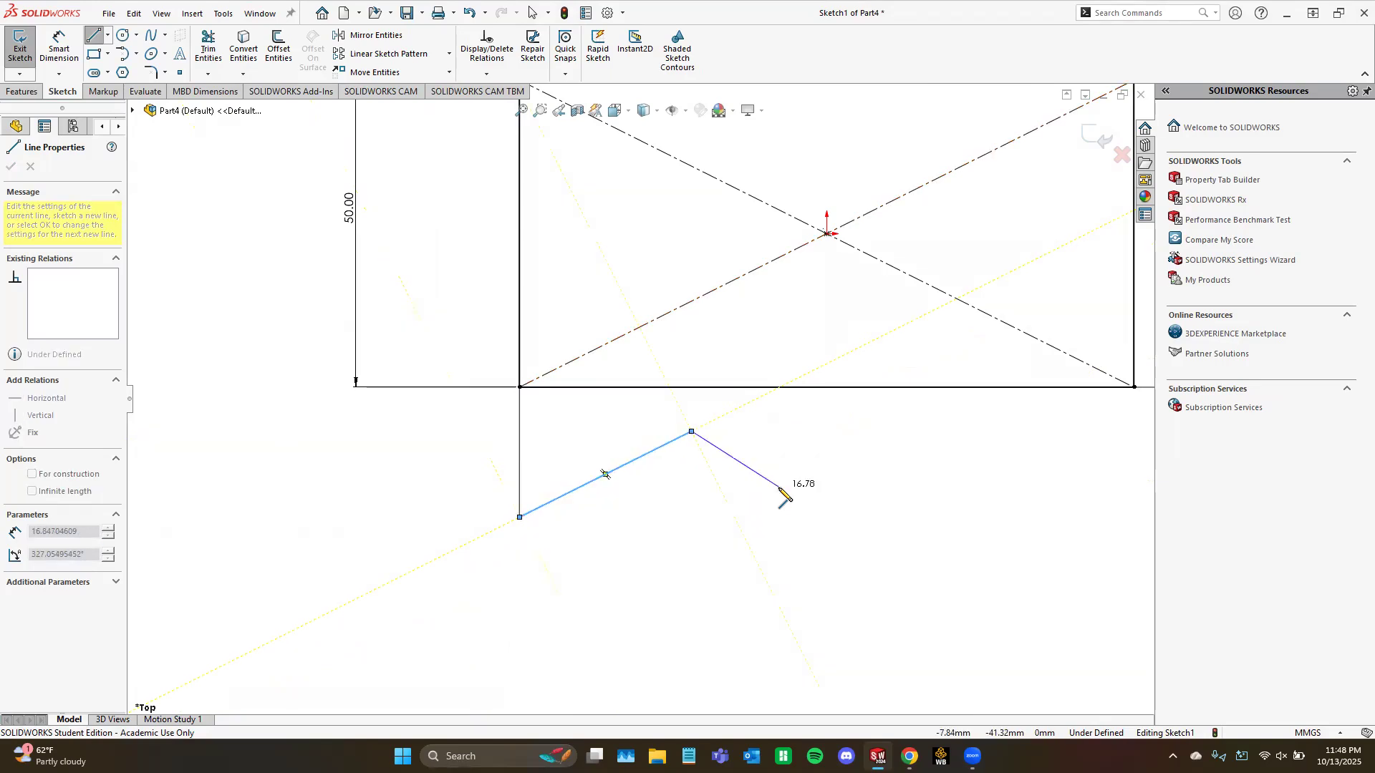
pyautogui.click(740, 528)
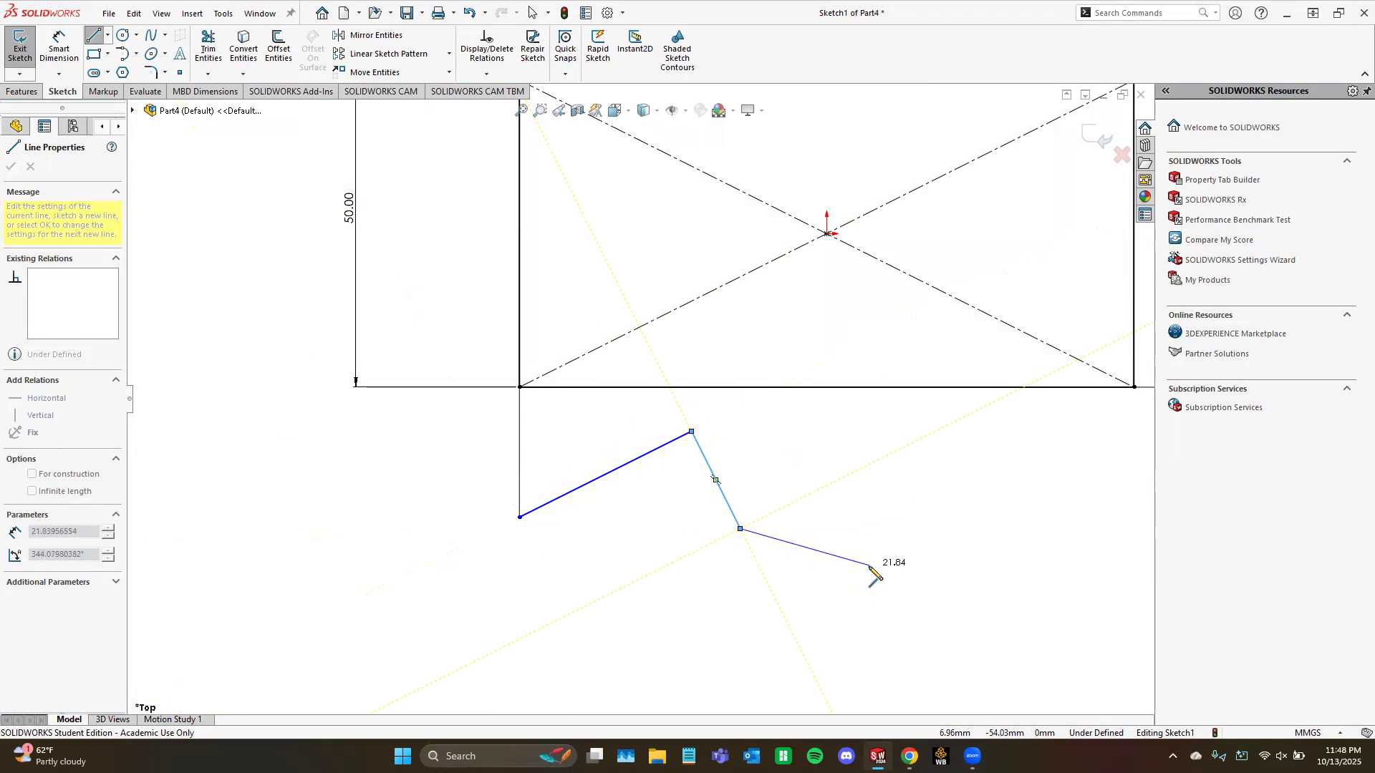
pyautogui.press('Escape')
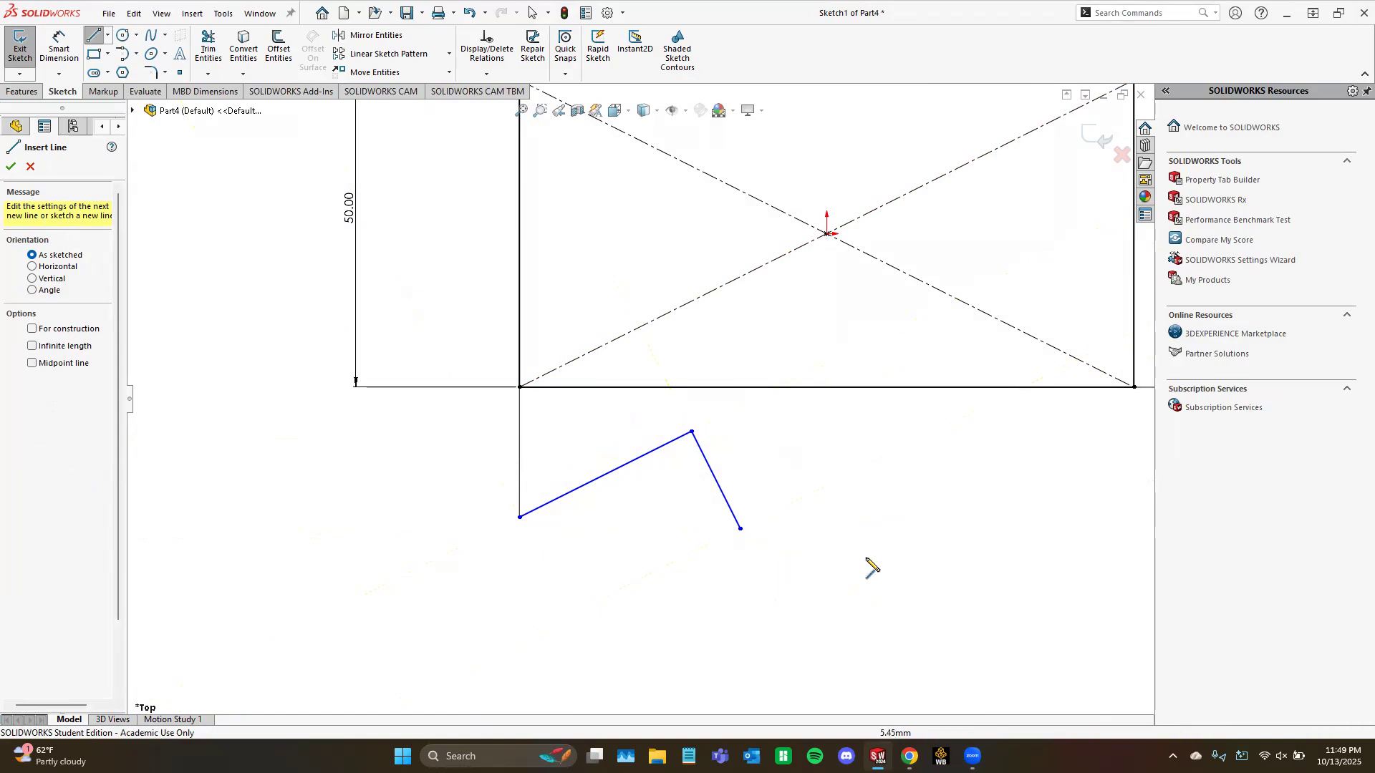
# Step: Sketch a separate steep slanted line below the large rectangle, clear of the connected lines, and leave the Line tool
pyautogui.click(895, 469)
pyautogui.click(873, 616)
pyautogui.press('Escape')
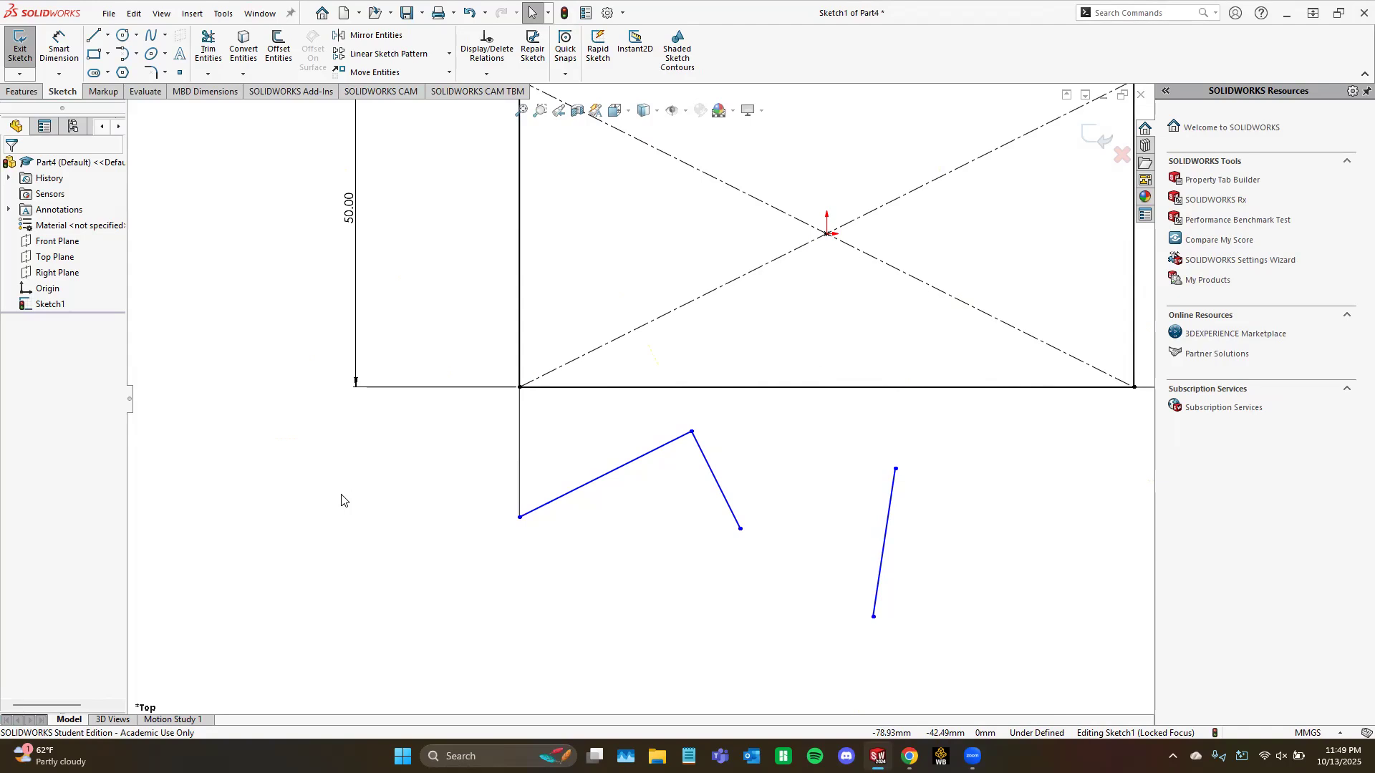
# Step: Remove the separate slanted line and the two connected slanted segments below the rectangle with Power trim
pyautogui.click(208, 49)
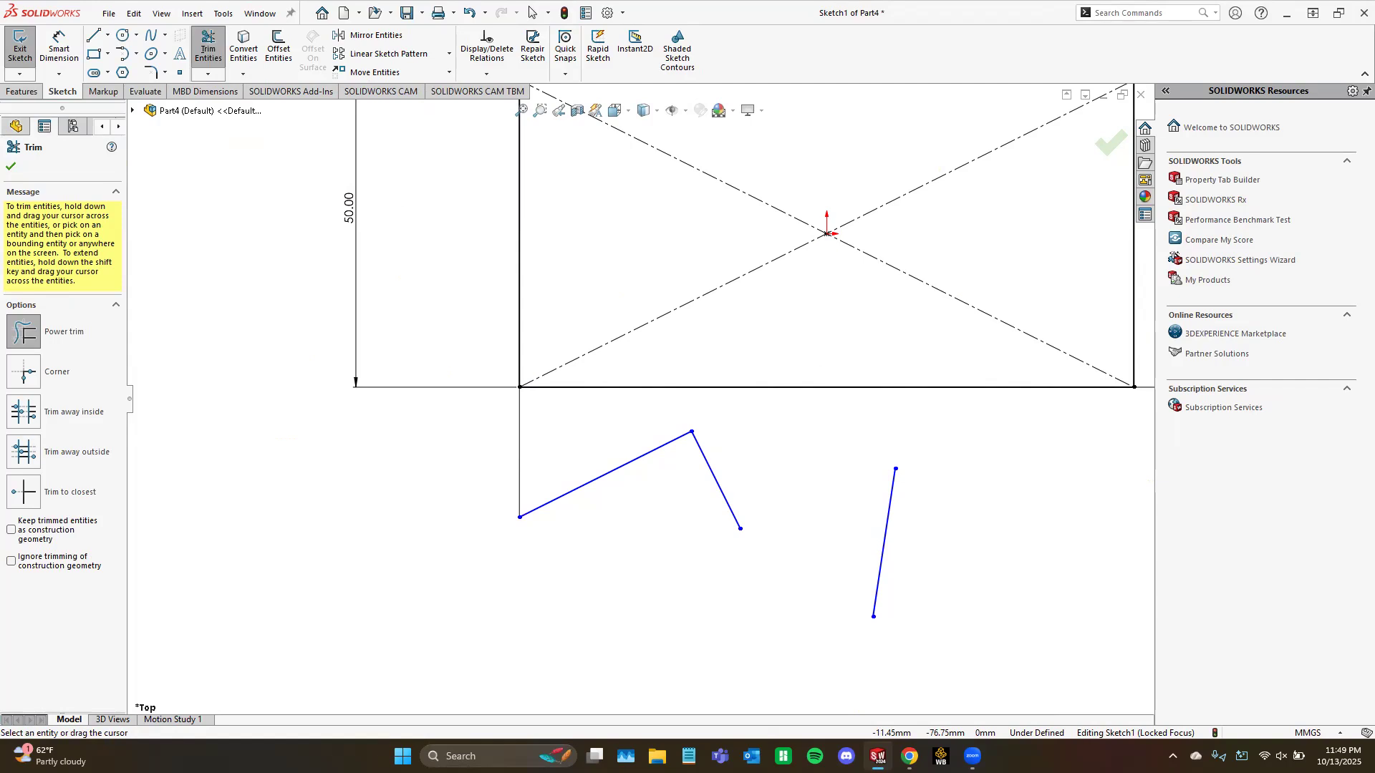
pyautogui.moveTo(845, 562); pyautogui.dragTo(920, 549)
pyautogui.moveTo(693, 567)
pyautogui.mouseDown()
pyautogui.moveTo(746, 460)
pyautogui.moveTo(716, 478)
pyautogui.moveTo(634, 455)
pyautogui.moveTo(619, 437)
pyautogui.mouseUp()
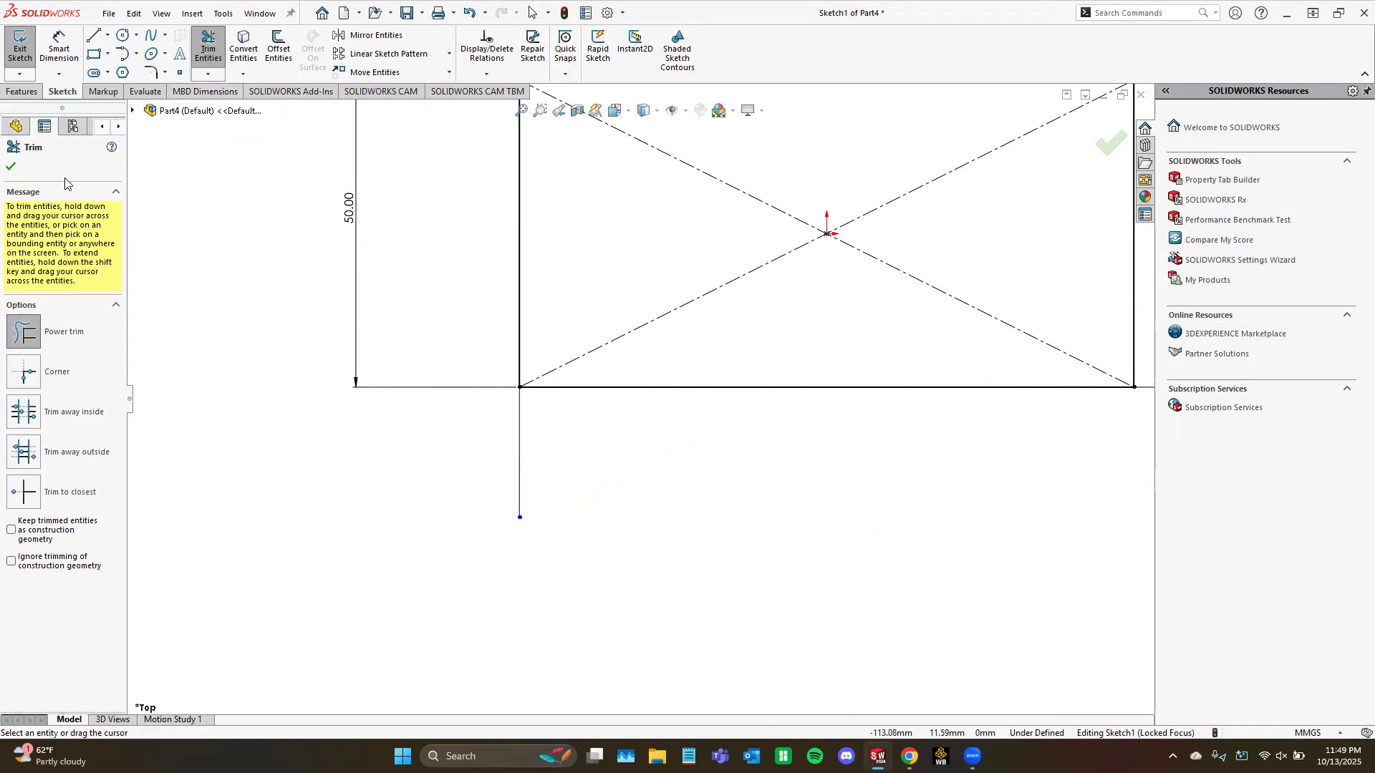
pyautogui.click(10, 167)
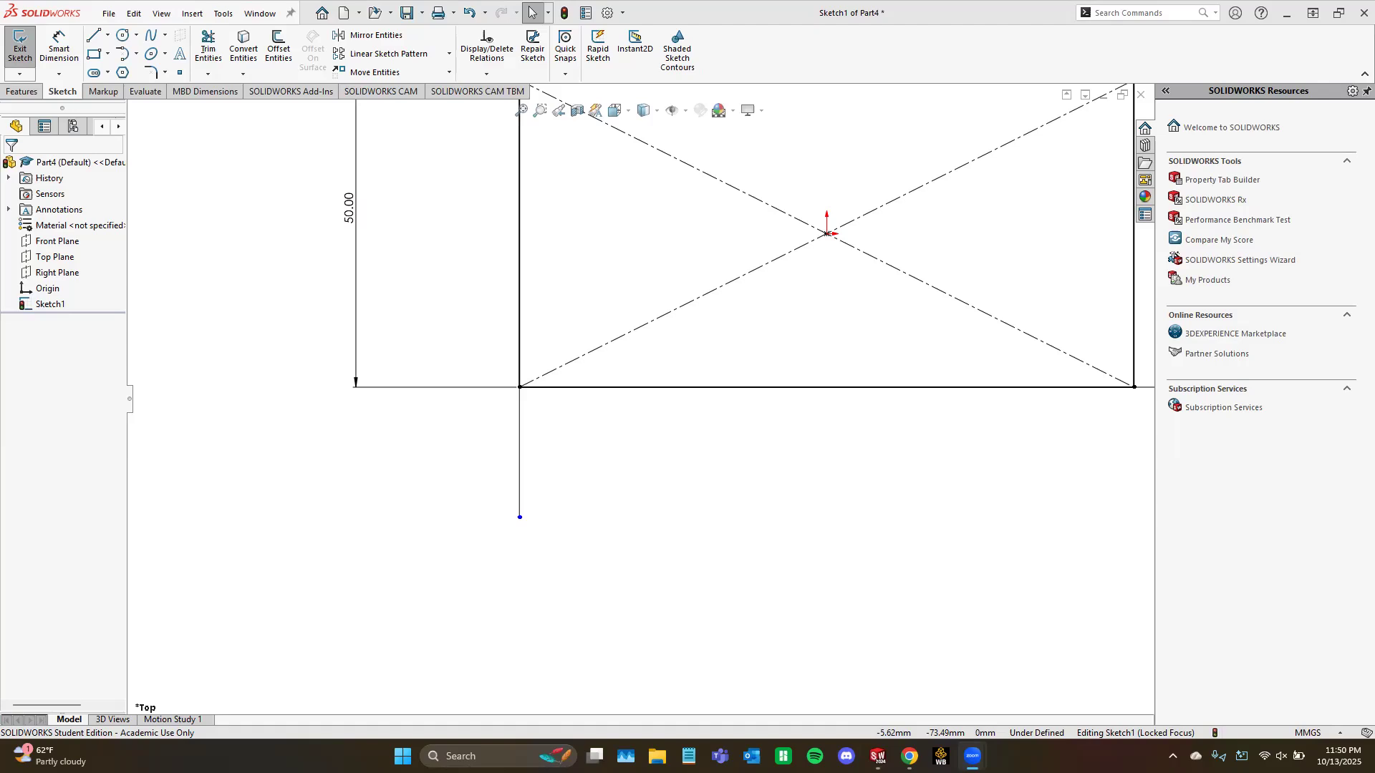
# Step: Sketch a vertical centerline from the midpoint of the large rectangle's upper edge to the midpoint of its lower edge
pyautogui.click(109, 35)
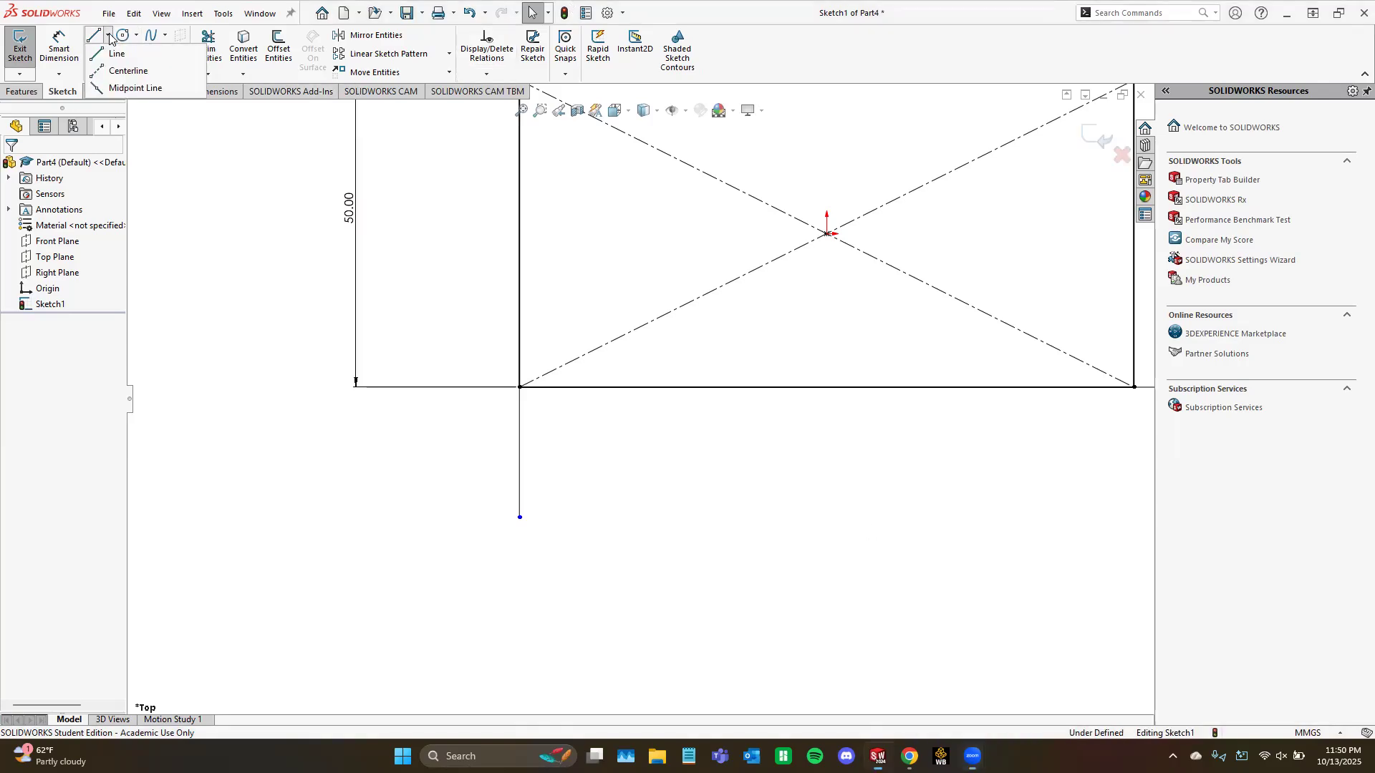
pyautogui.click(112, 71)
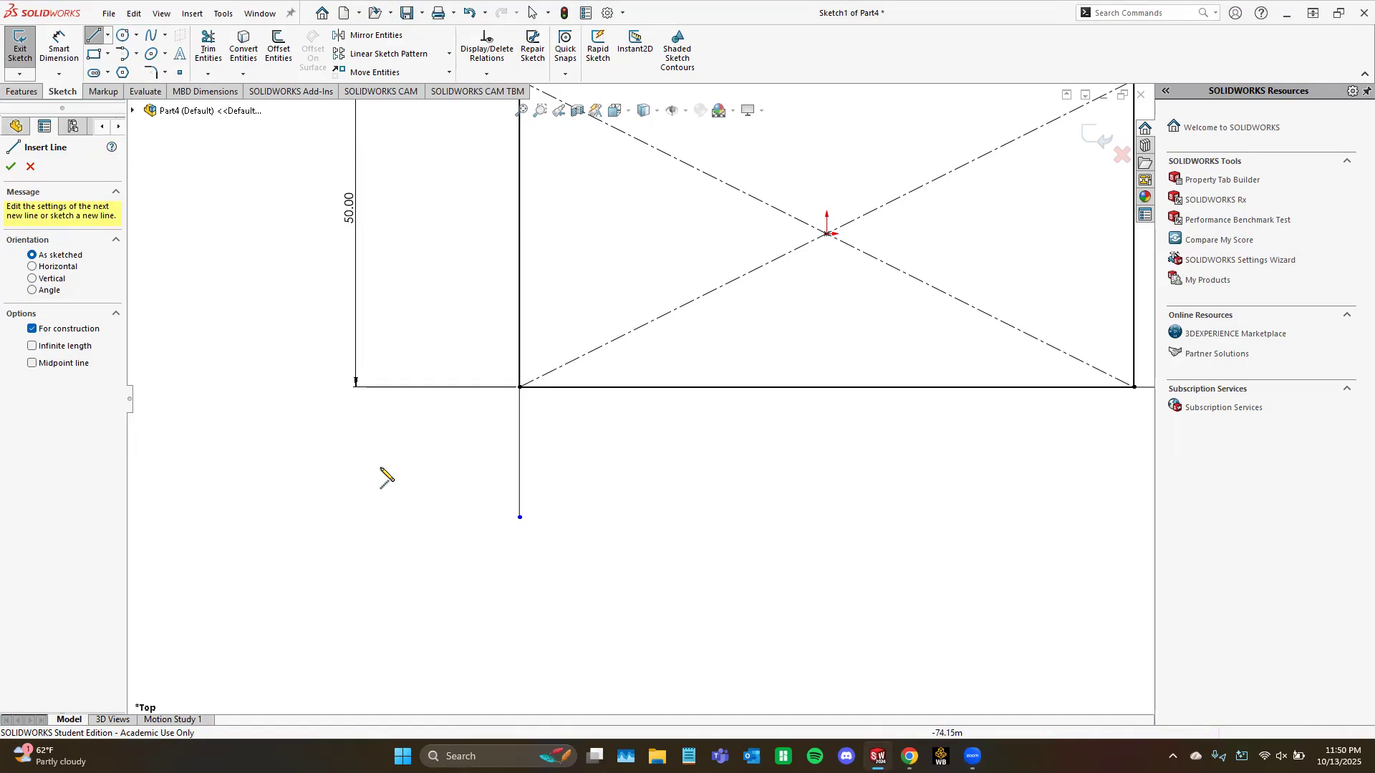
pyautogui.press('z')
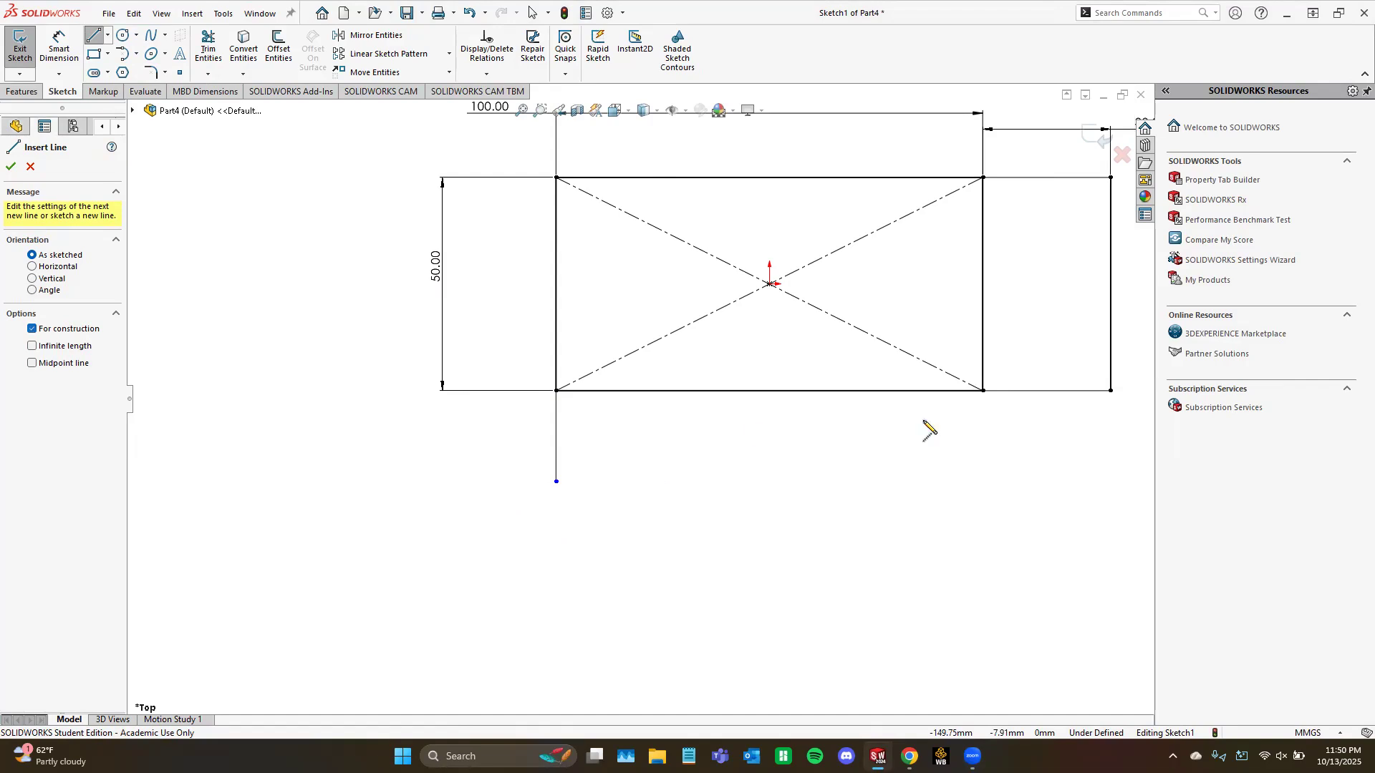
pyautogui.click(767, 177)
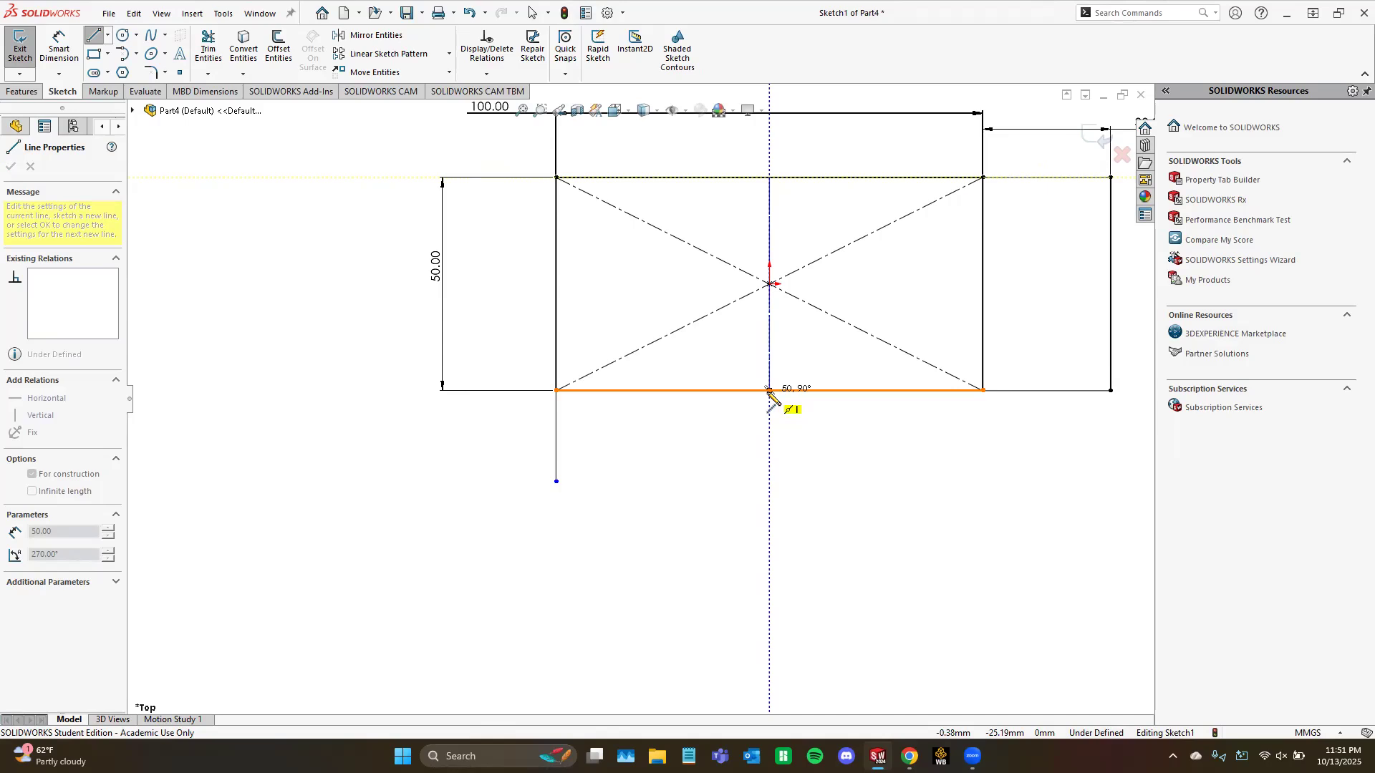
pyautogui.scroll(-5, 770, 393)
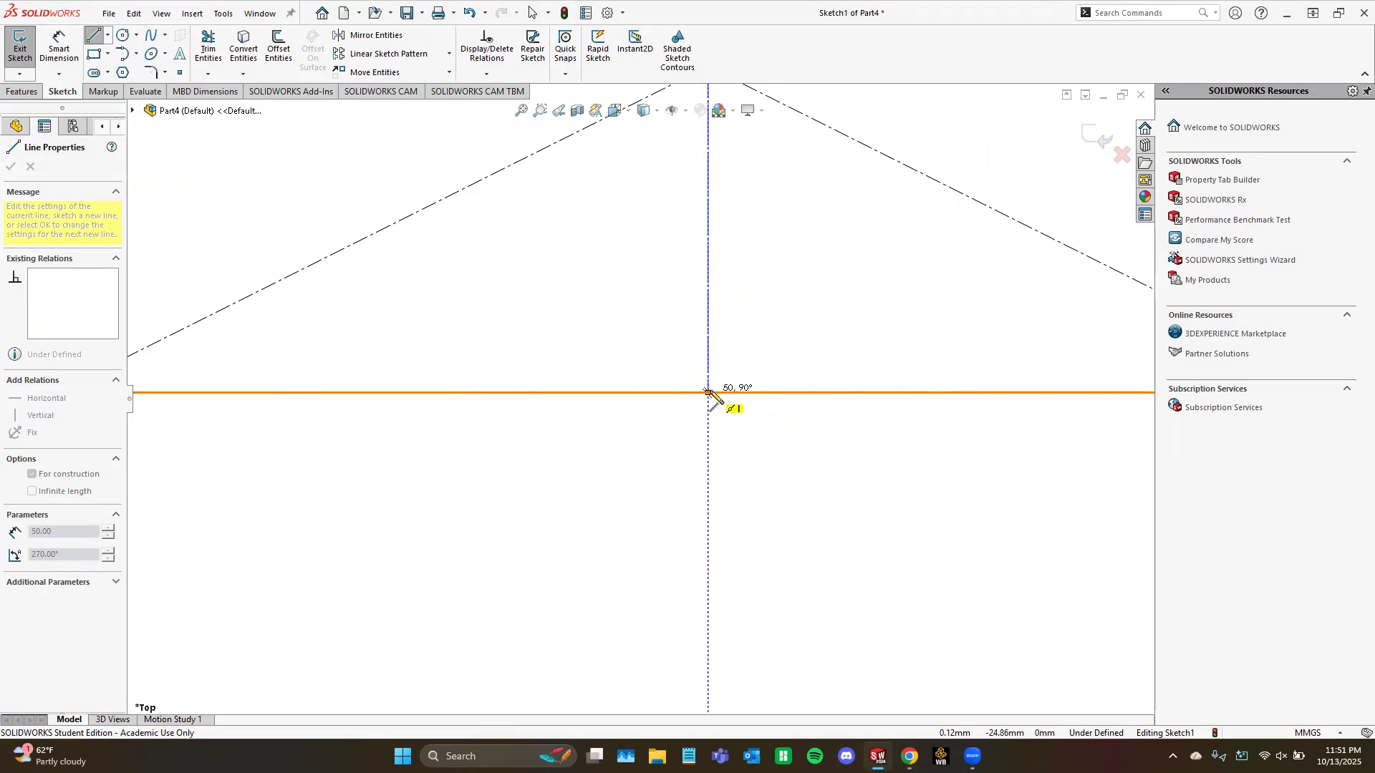
pyautogui.scroll(5, 708, 392)
pyautogui.click(656, 396)
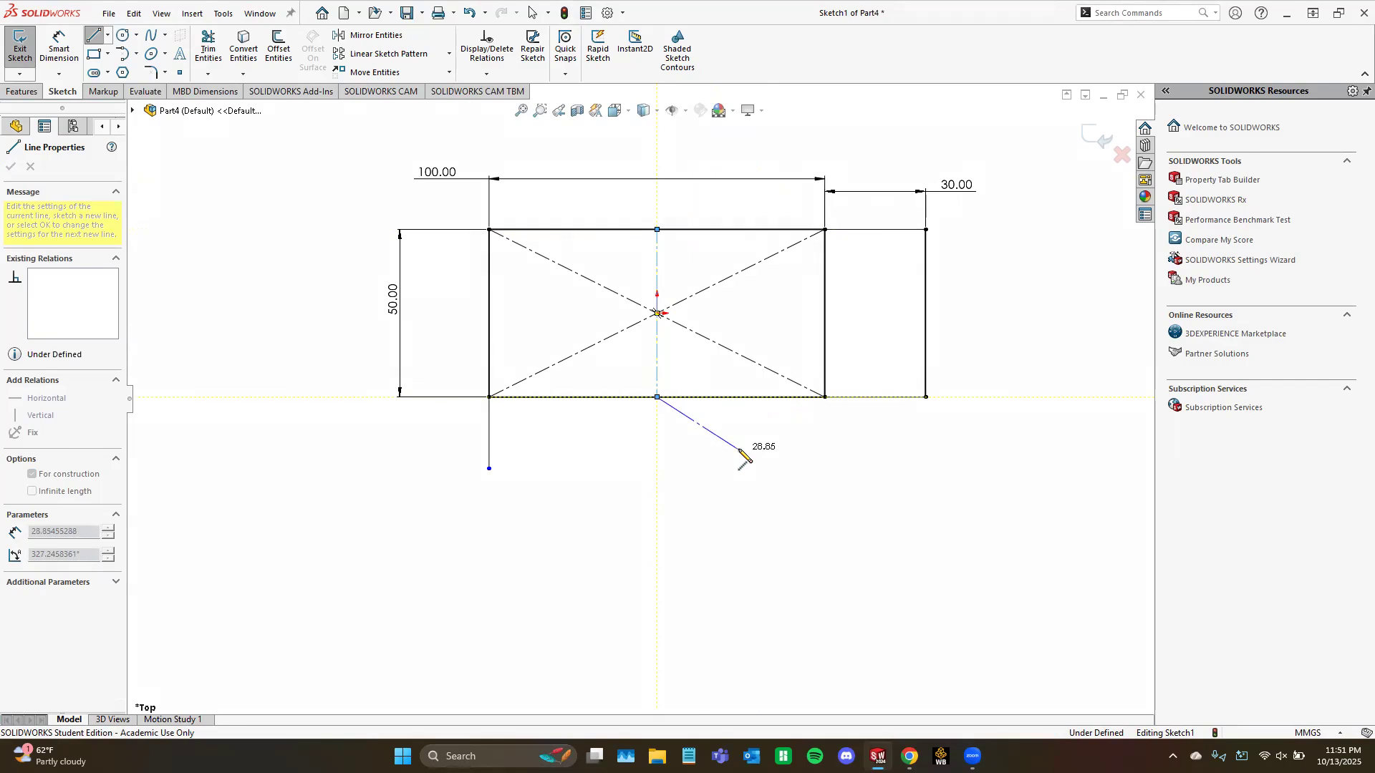
pyautogui.press('Escape')
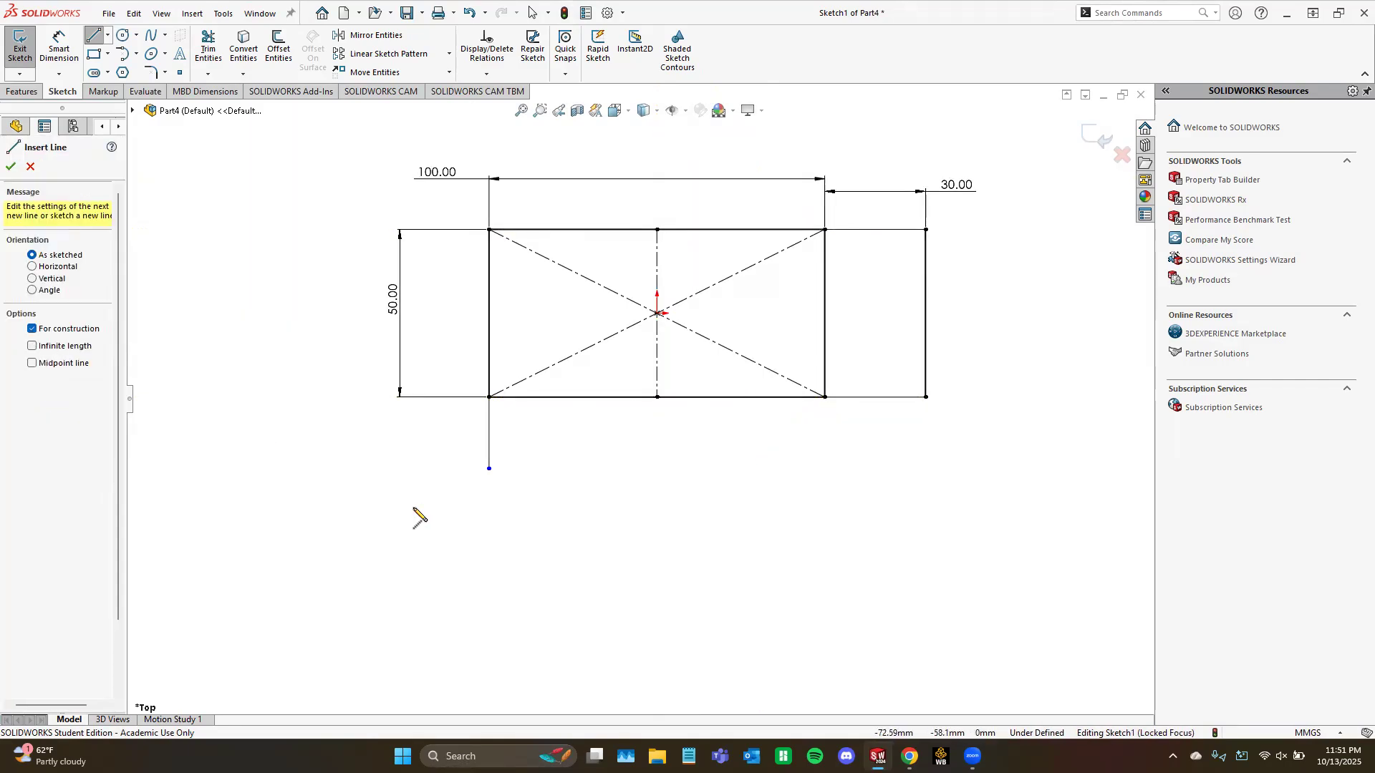
pyautogui.press('Escape')
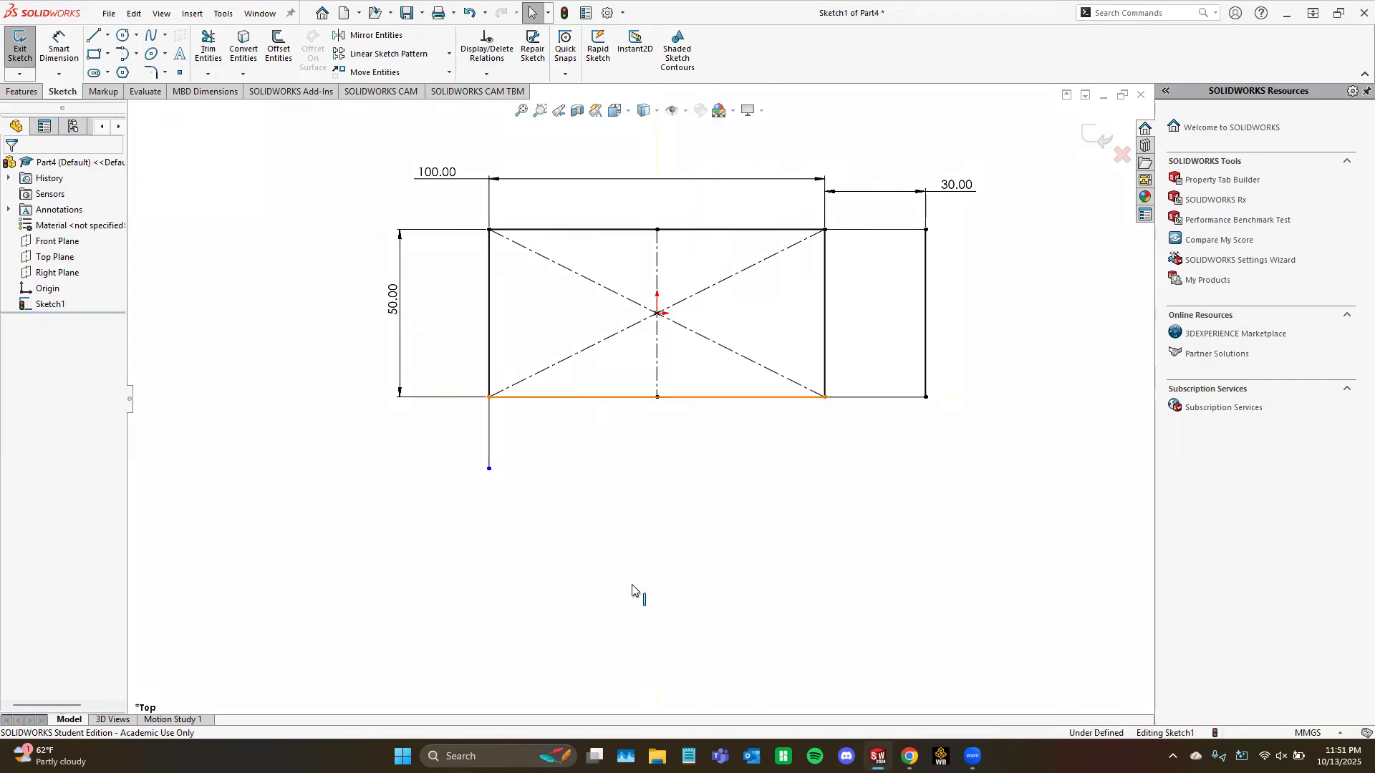
# Step: Switch the vertical line below the large rectangle's lower-left corner to construction geometry and back to a regular line
pyautogui.click(617, 397)
pyautogui.click(491, 443)
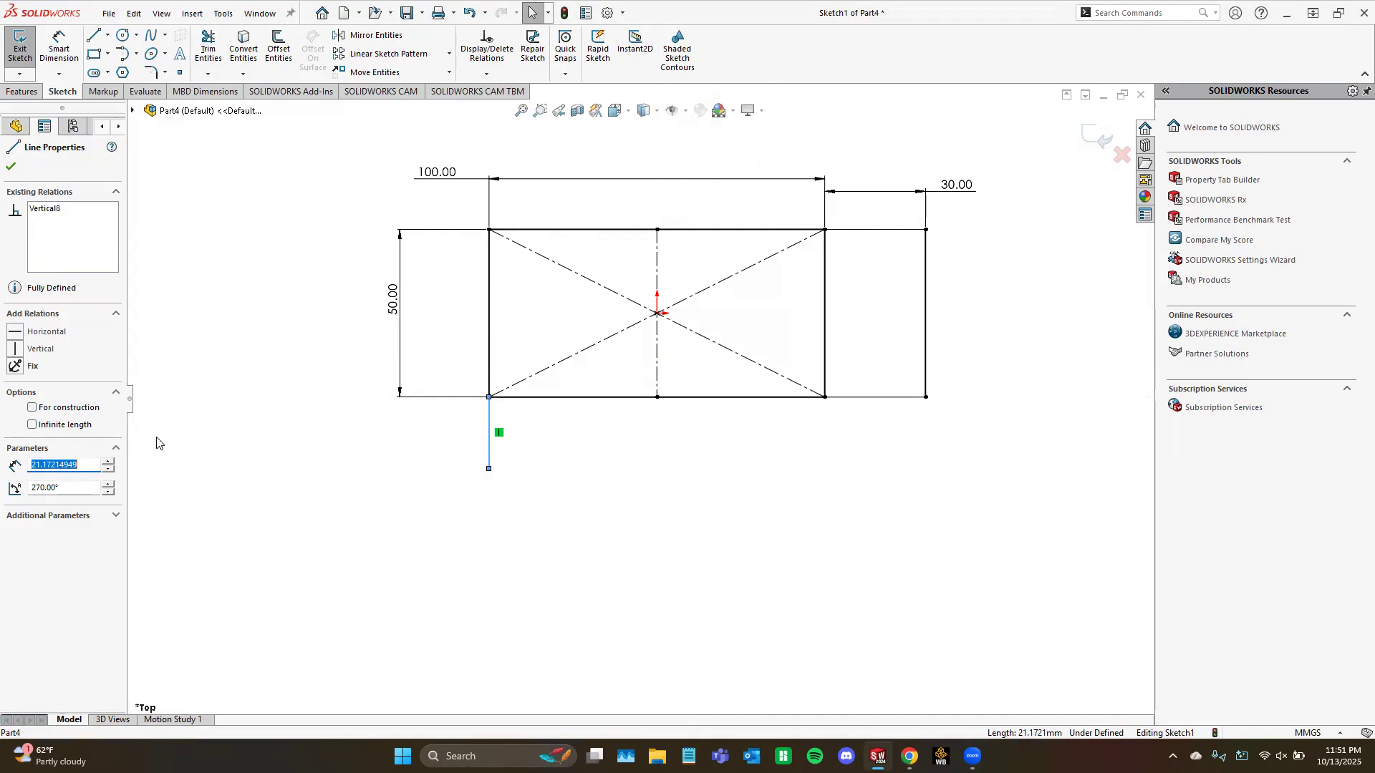
pyautogui.click(32, 408)
pyautogui.click(31, 410)
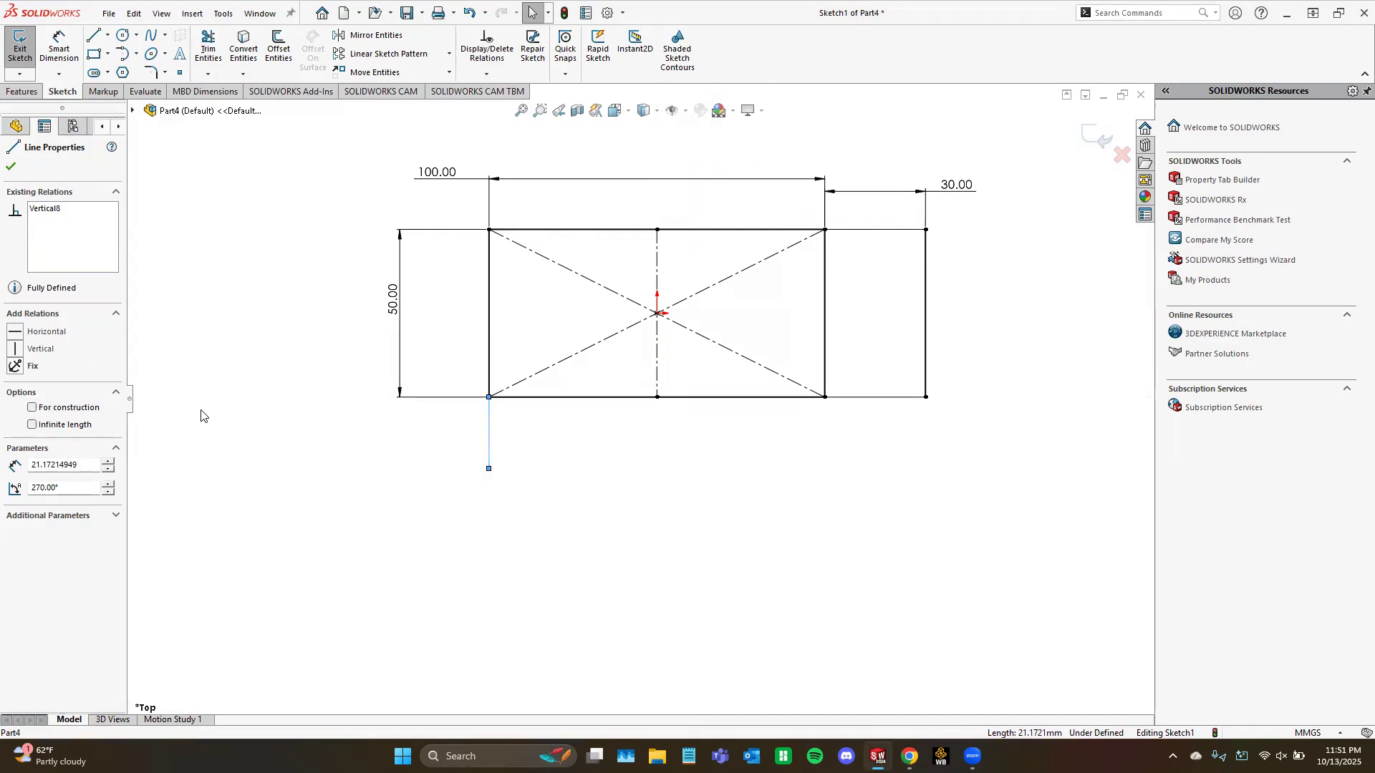
pyautogui.click(499, 597)
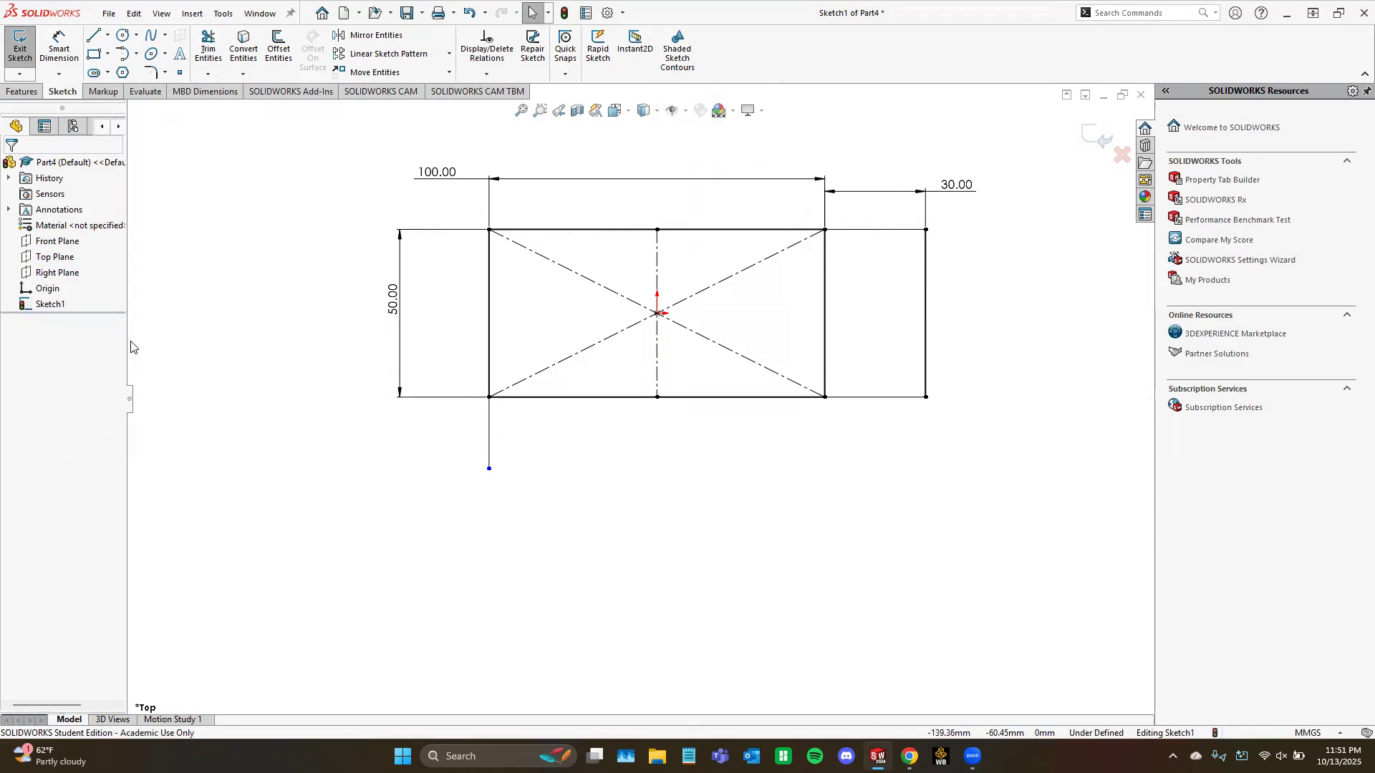
# Step: Sketch a horizontal midpoint line centred on the origin, ending at the midpoints of the large rectangle's left and right edges
pyautogui.click(107, 36)
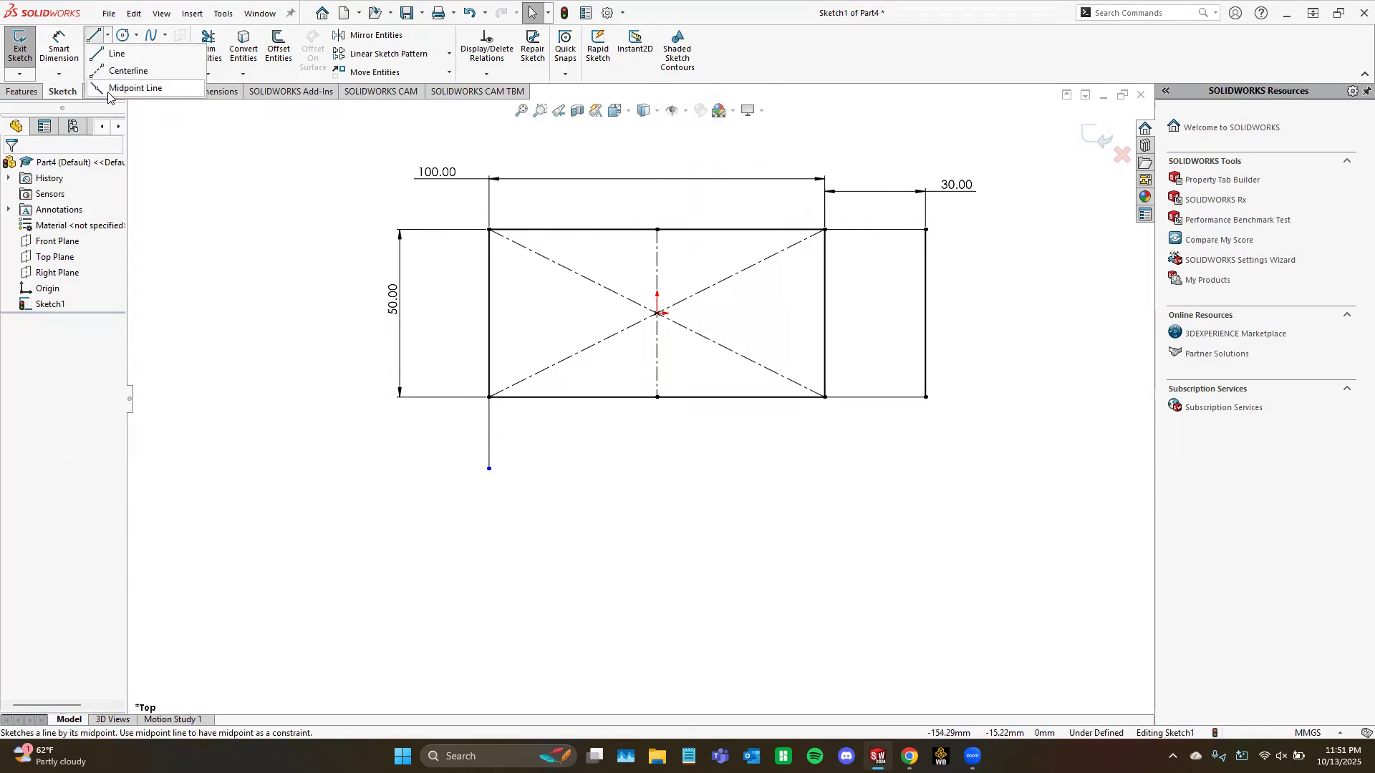
pyautogui.click(134, 88)
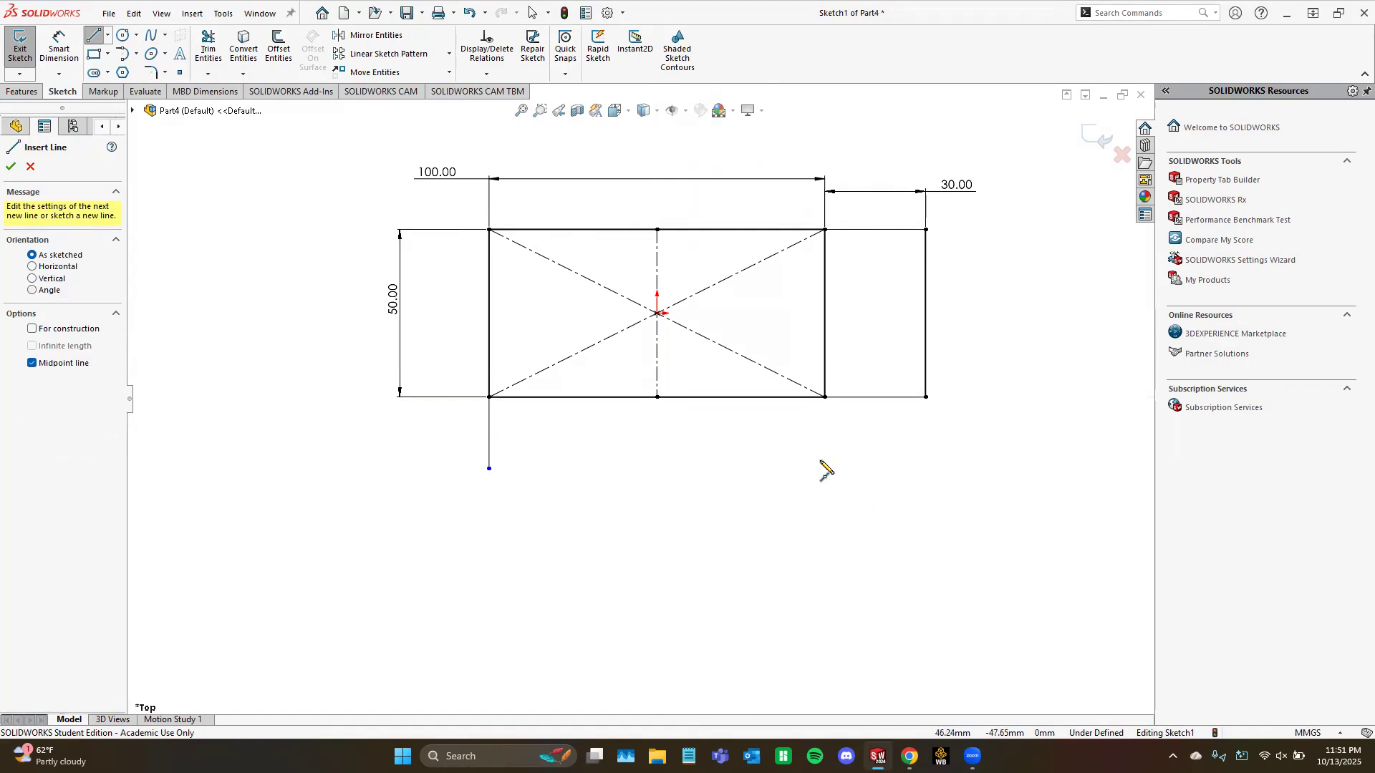
pyautogui.scroll(-5, 656, 324)
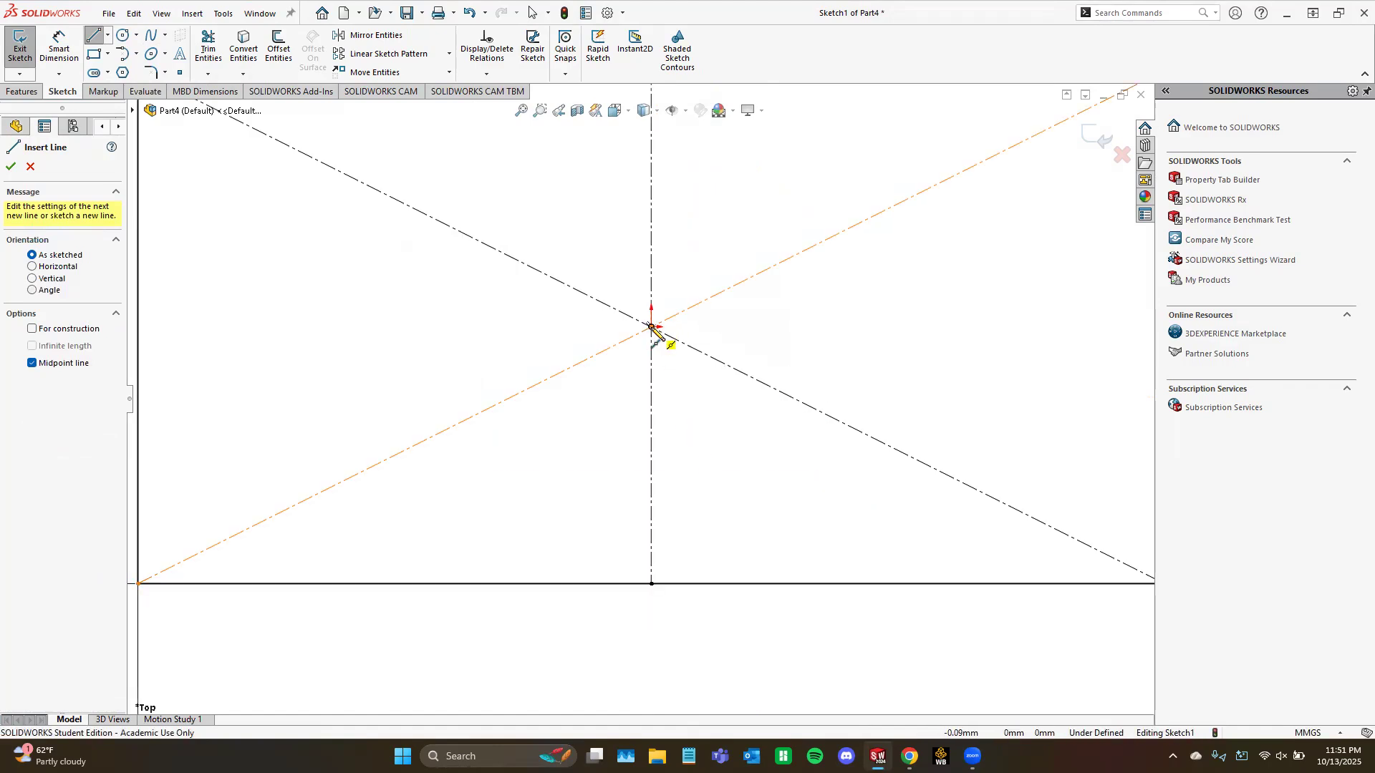
pyautogui.click(651, 326)
pyautogui.scroll(2, 666, 380)
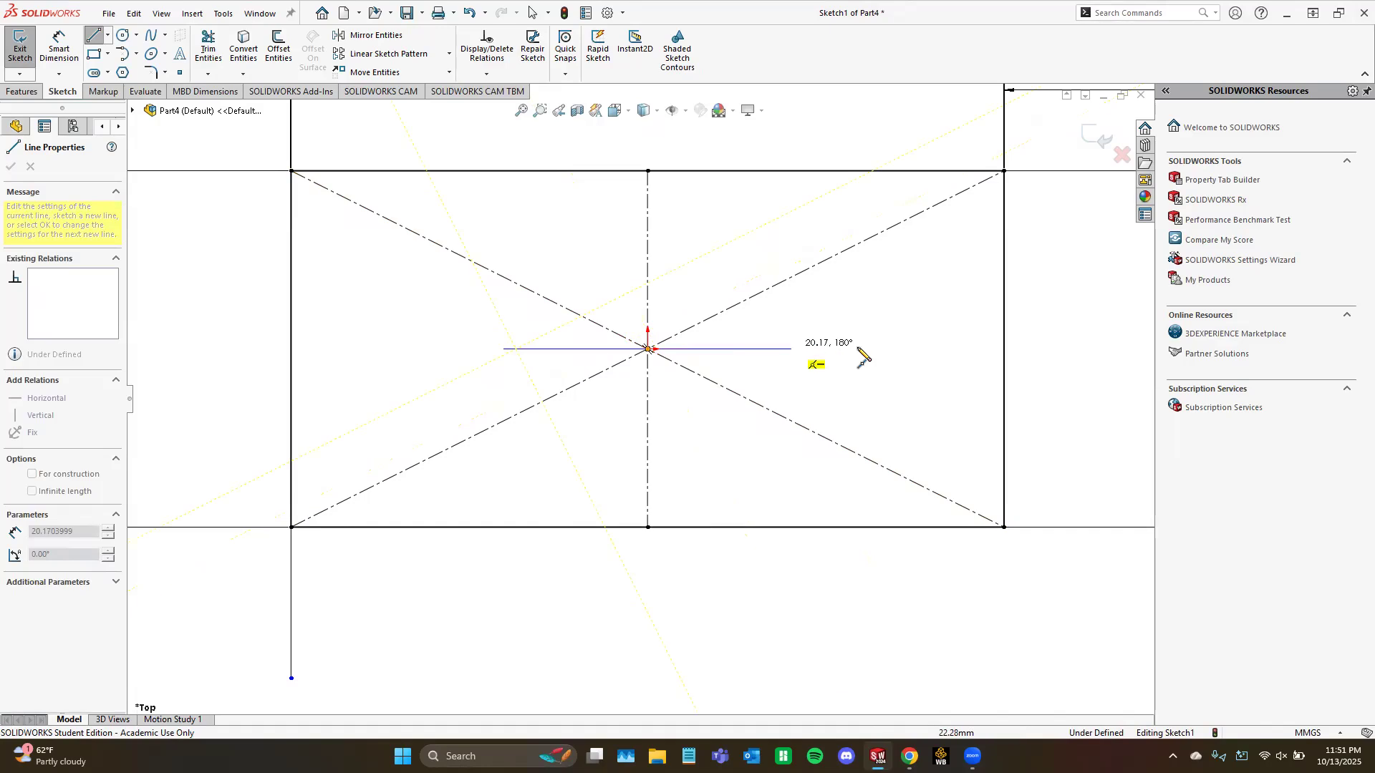
pyautogui.click(1004, 349)
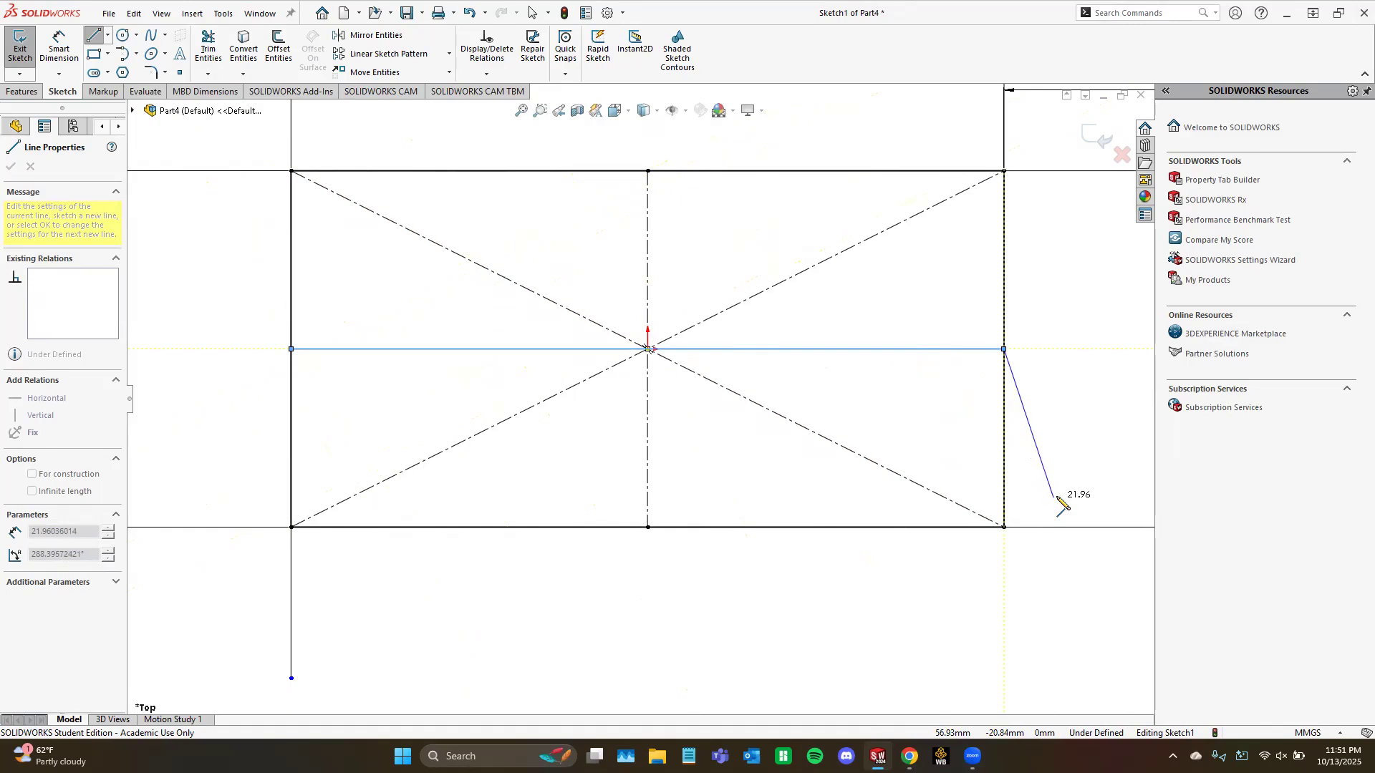
pyautogui.press('Escape')
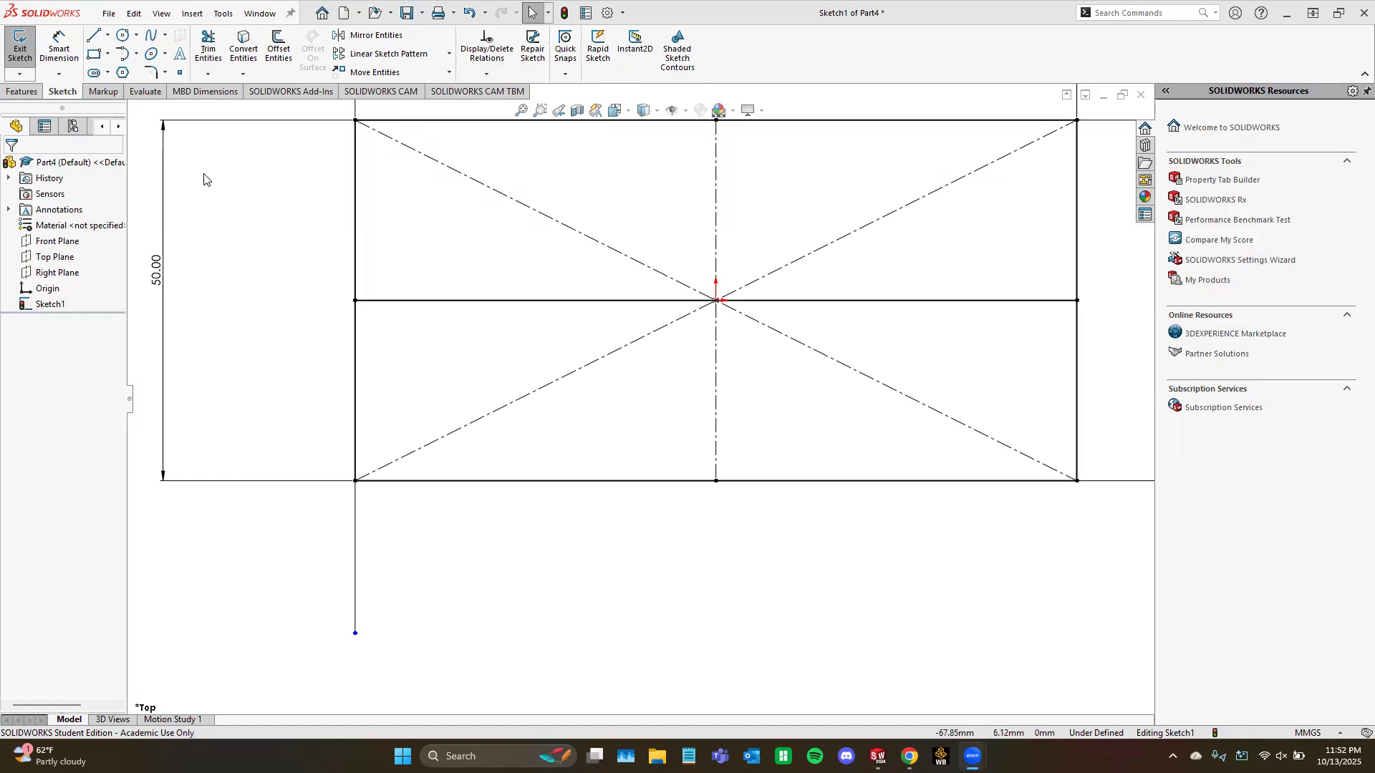
# Step: Sketch a center-point circle of about 25 mm radius centred on the large rectangle's lower-right corner
pyautogui.click(137, 36)
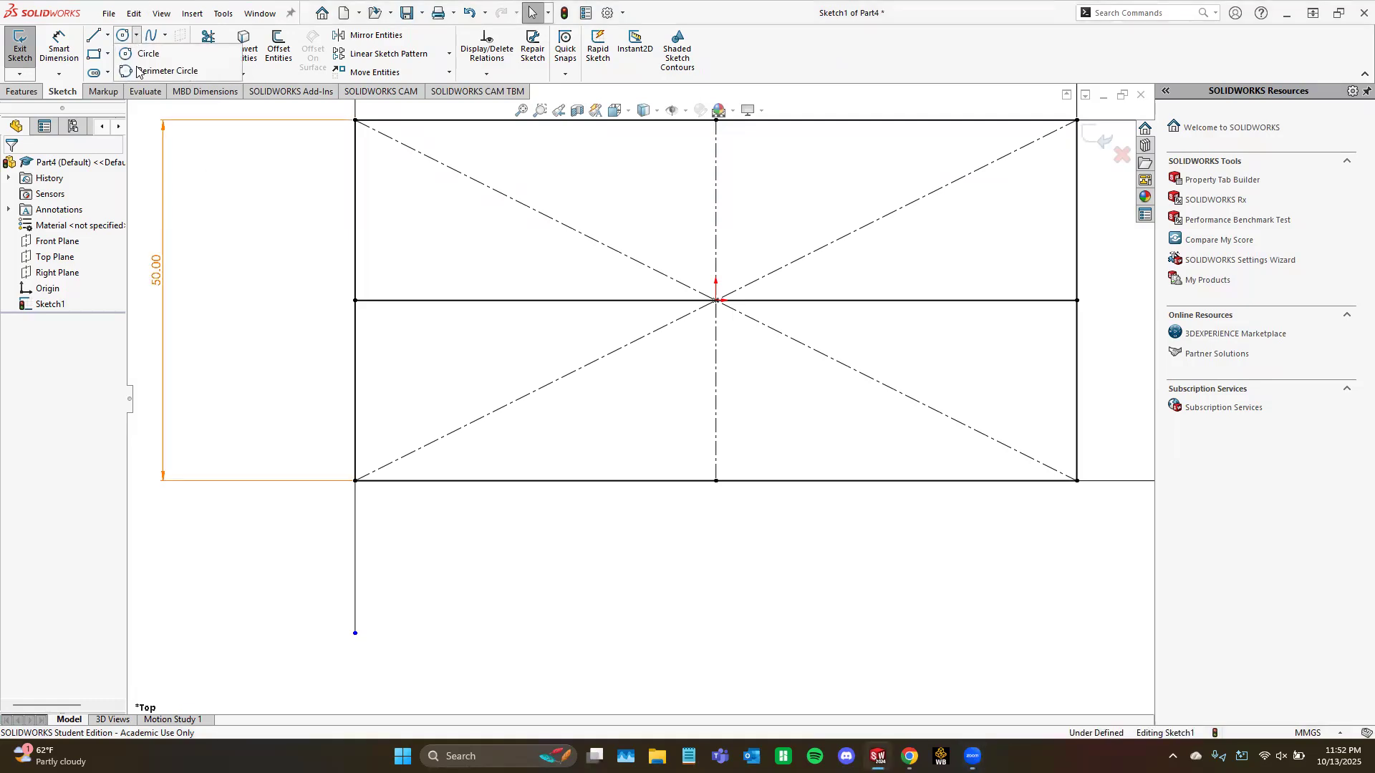
pyautogui.click(148, 54)
pyautogui.scroll(3, 644, 430)
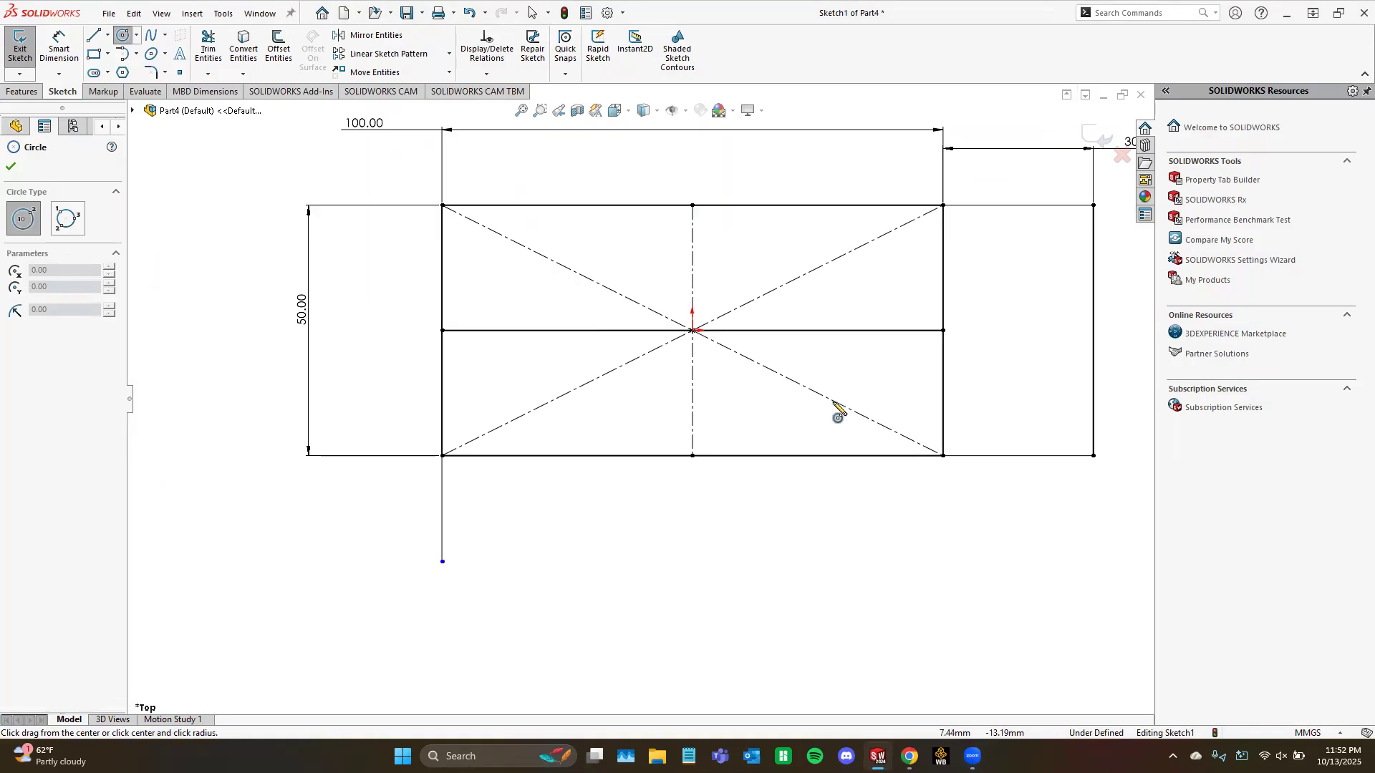
pyautogui.click(943, 456)
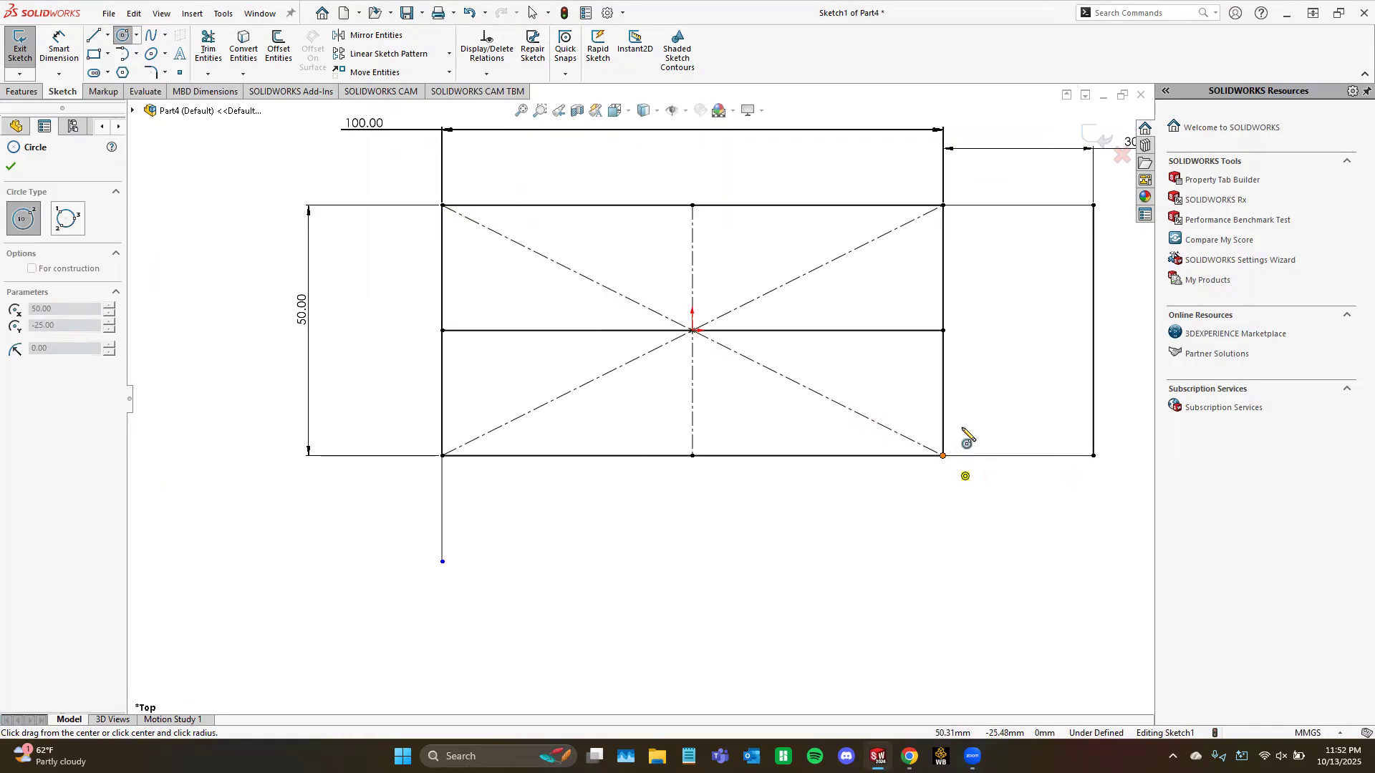
pyautogui.click(944, 330)
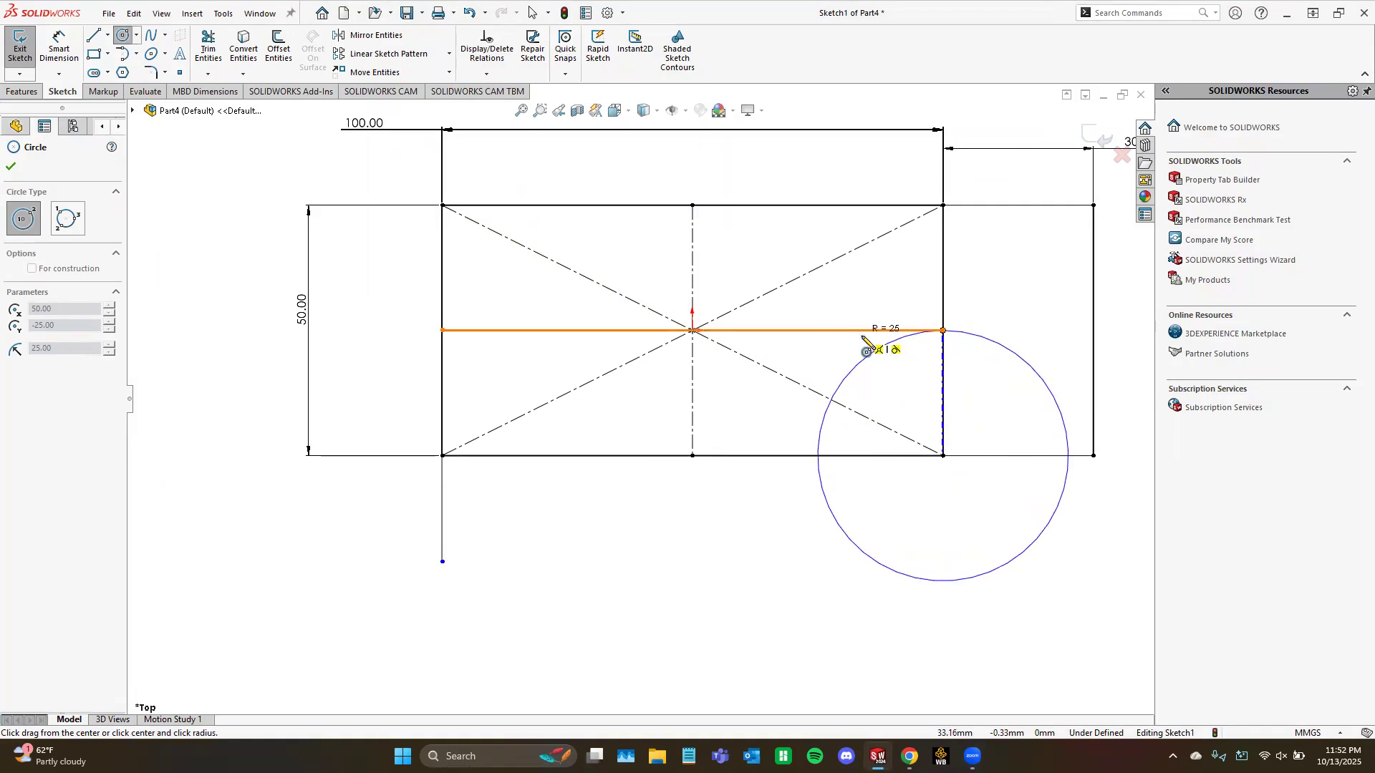
pyautogui.click(1024, 555)
# Step: Dimension the circle at the large rectangle's lower-right corner with a diameter of 50 mm
pyautogui.click(60, 46)
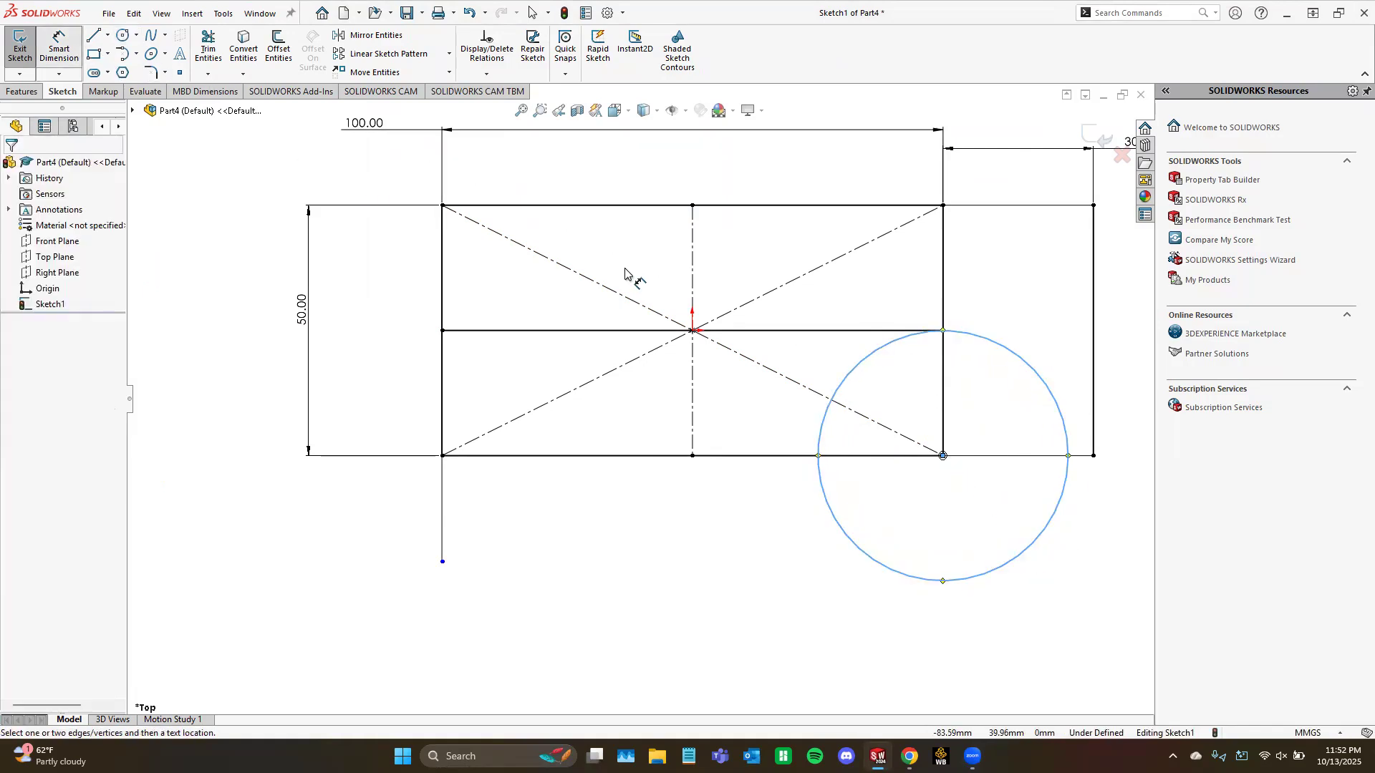
pyautogui.click(1045, 531)
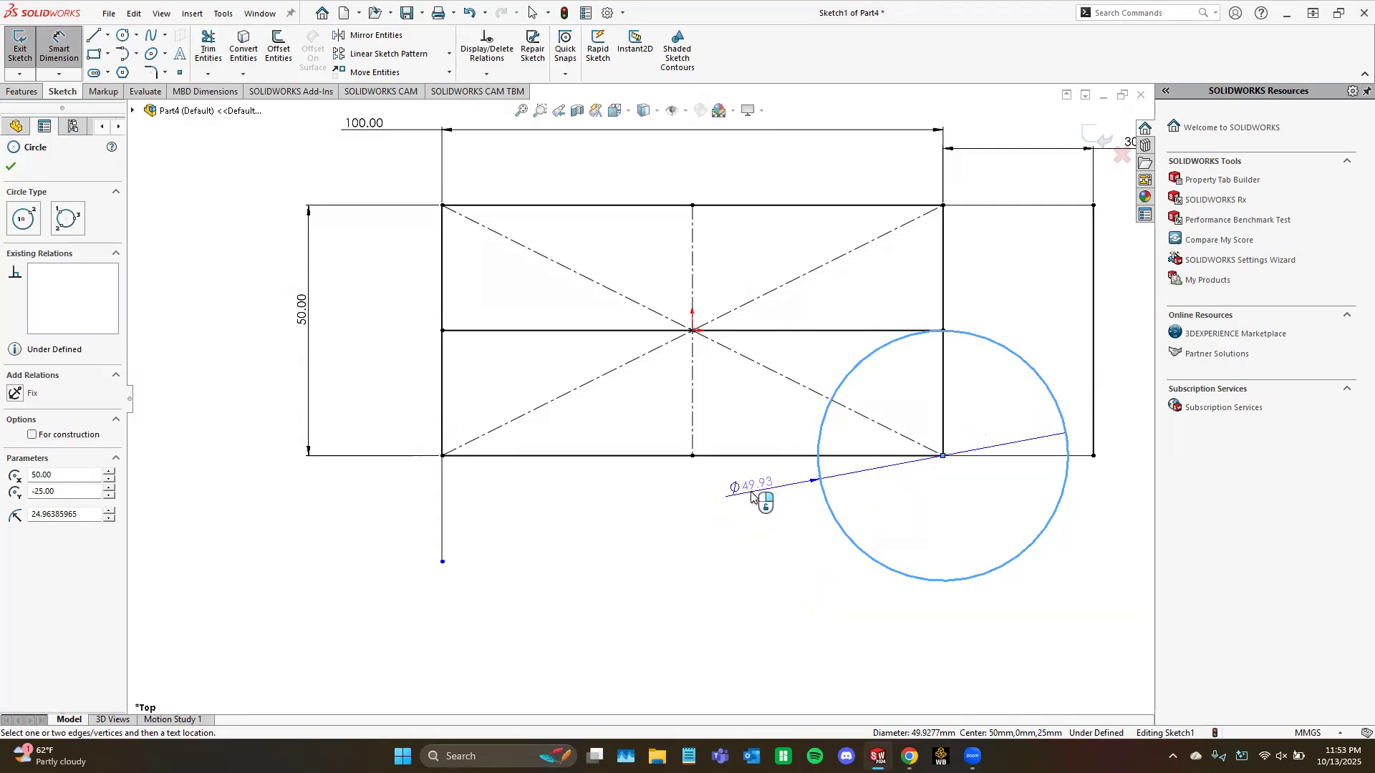
pyautogui.click(752, 494)
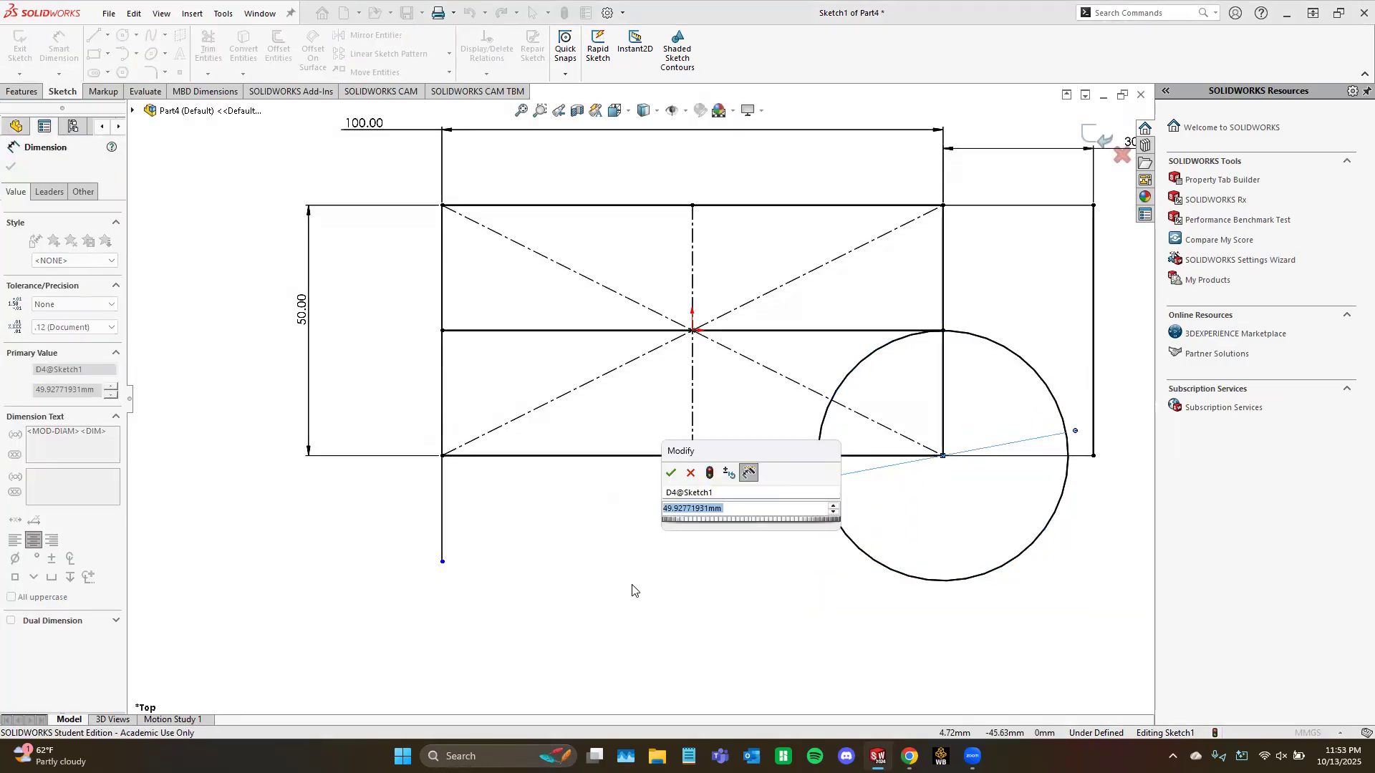
pyautogui.write('50')
pyautogui.press('Return')
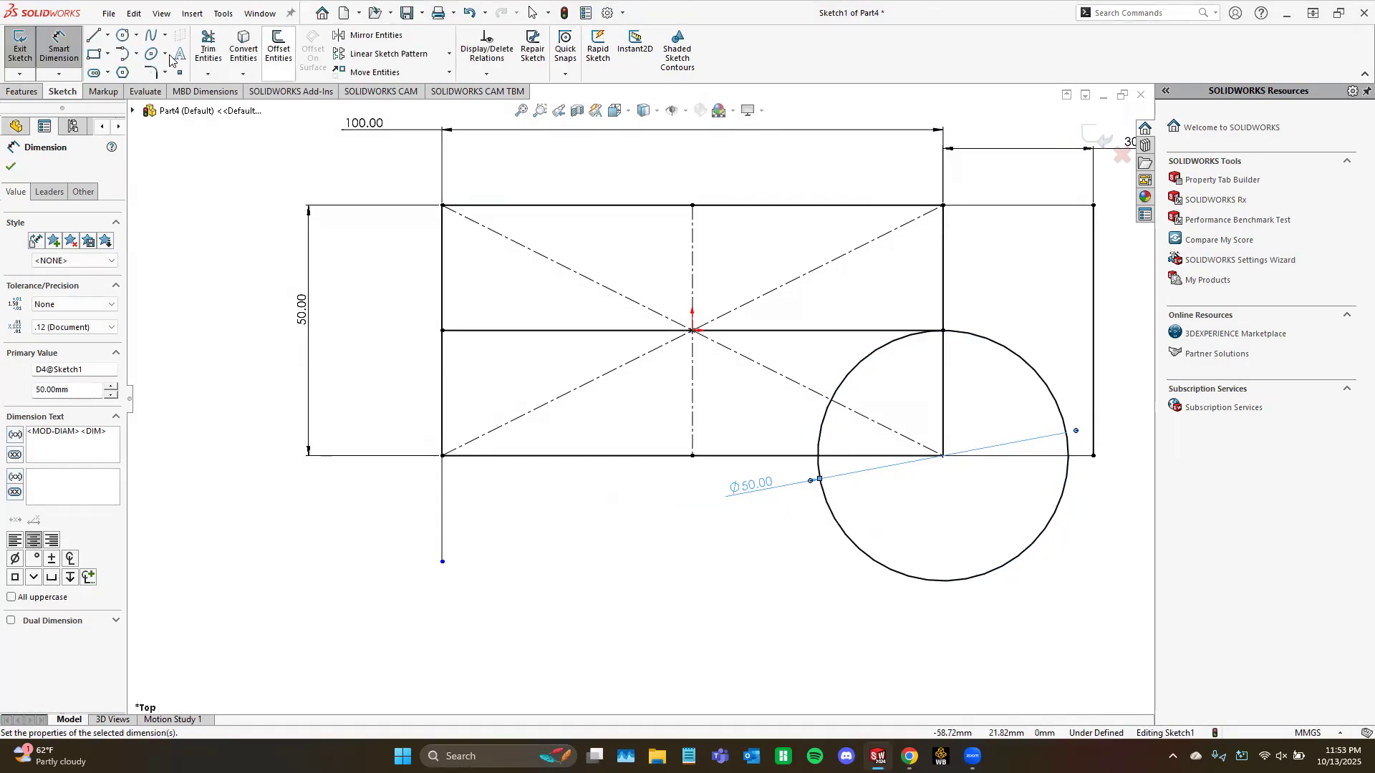
# Step: Sketch a perimeter circle tangent to the large rectangle's lower edge, left edge and horizontal middle line
pyautogui.click(136, 34)
pyautogui.click(134, 70)
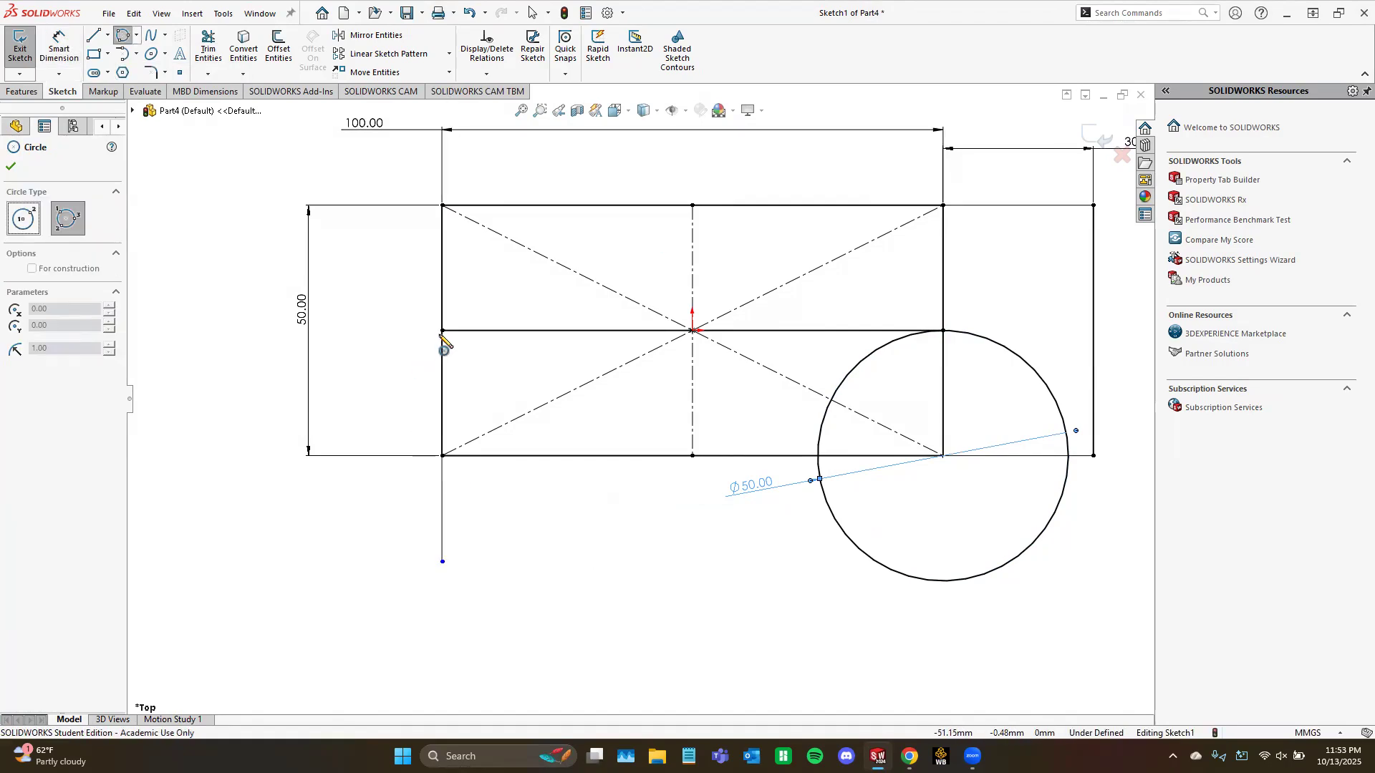
pyautogui.click(562, 457)
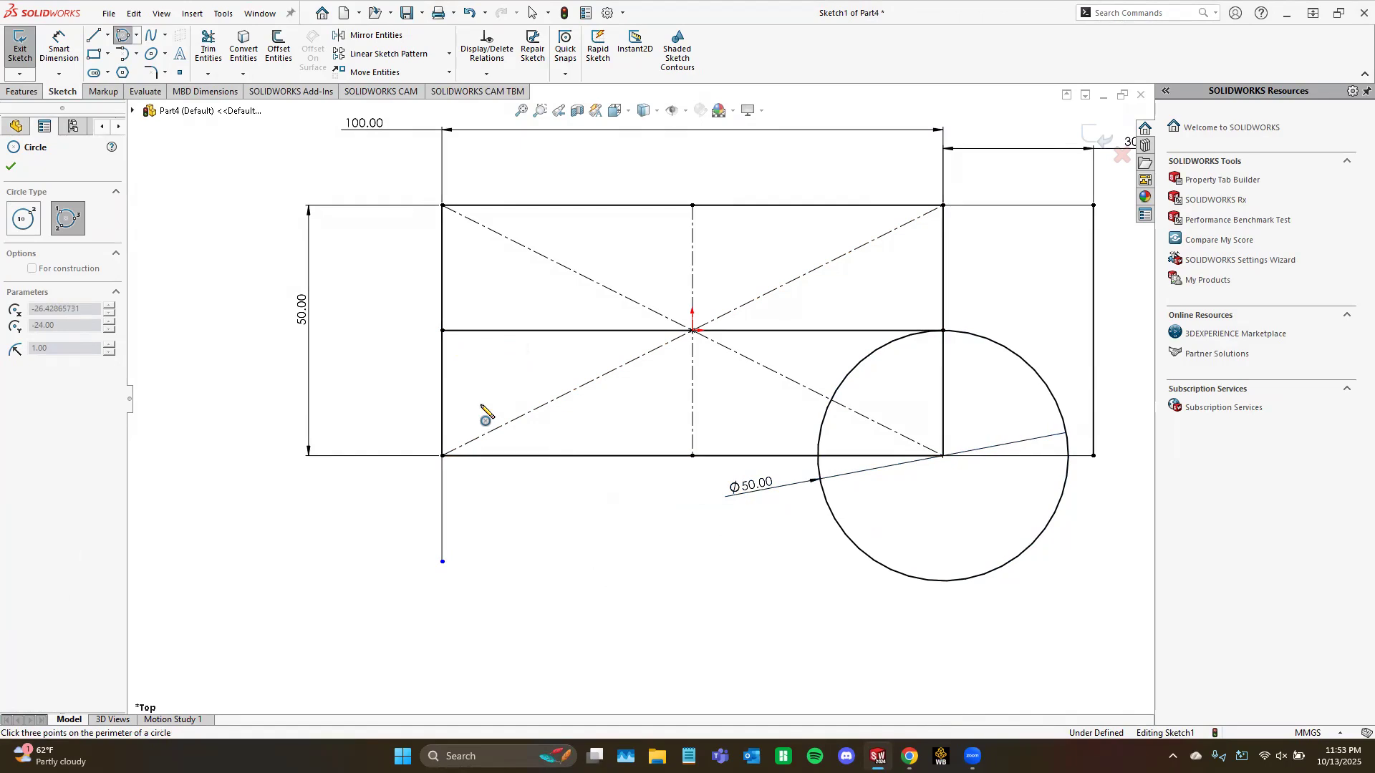
pyautogui.click(445, 396)
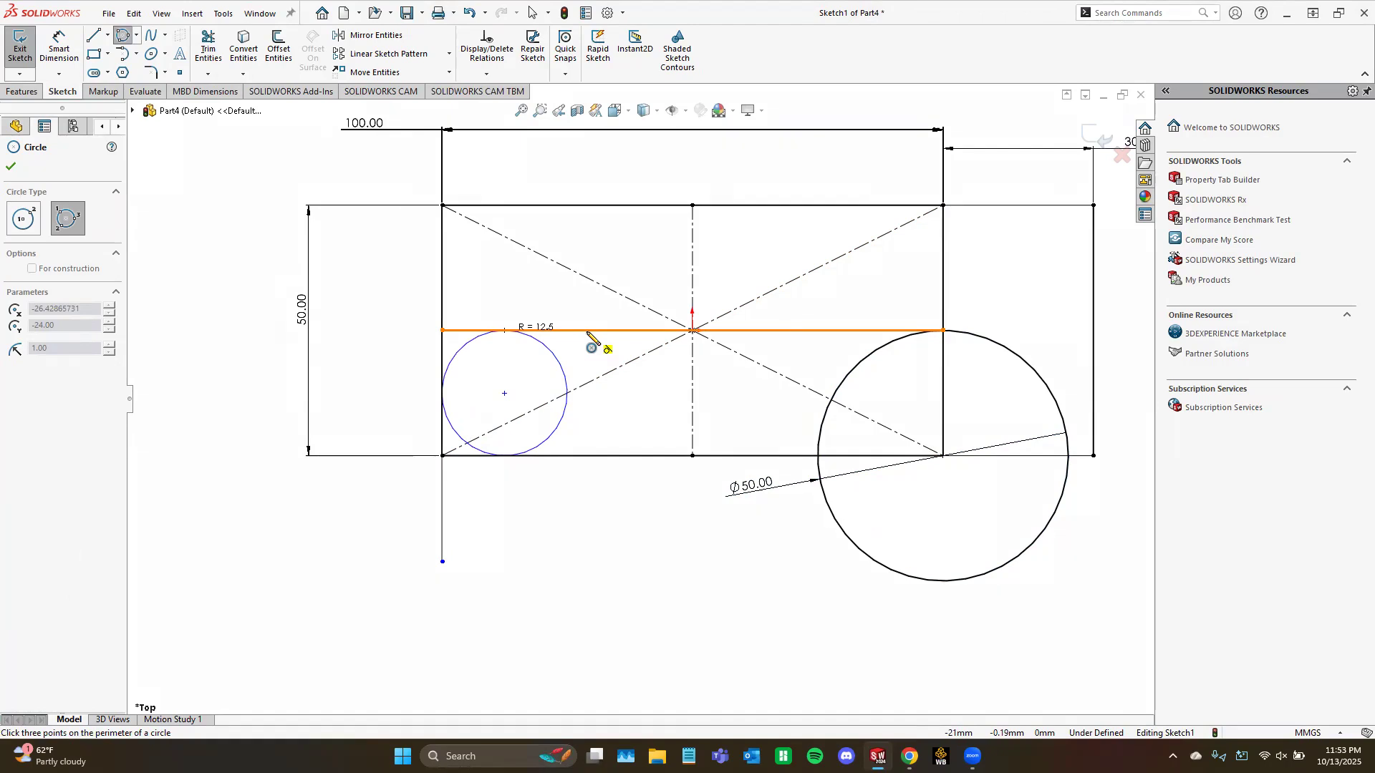
pyautogui.click(587, 332)
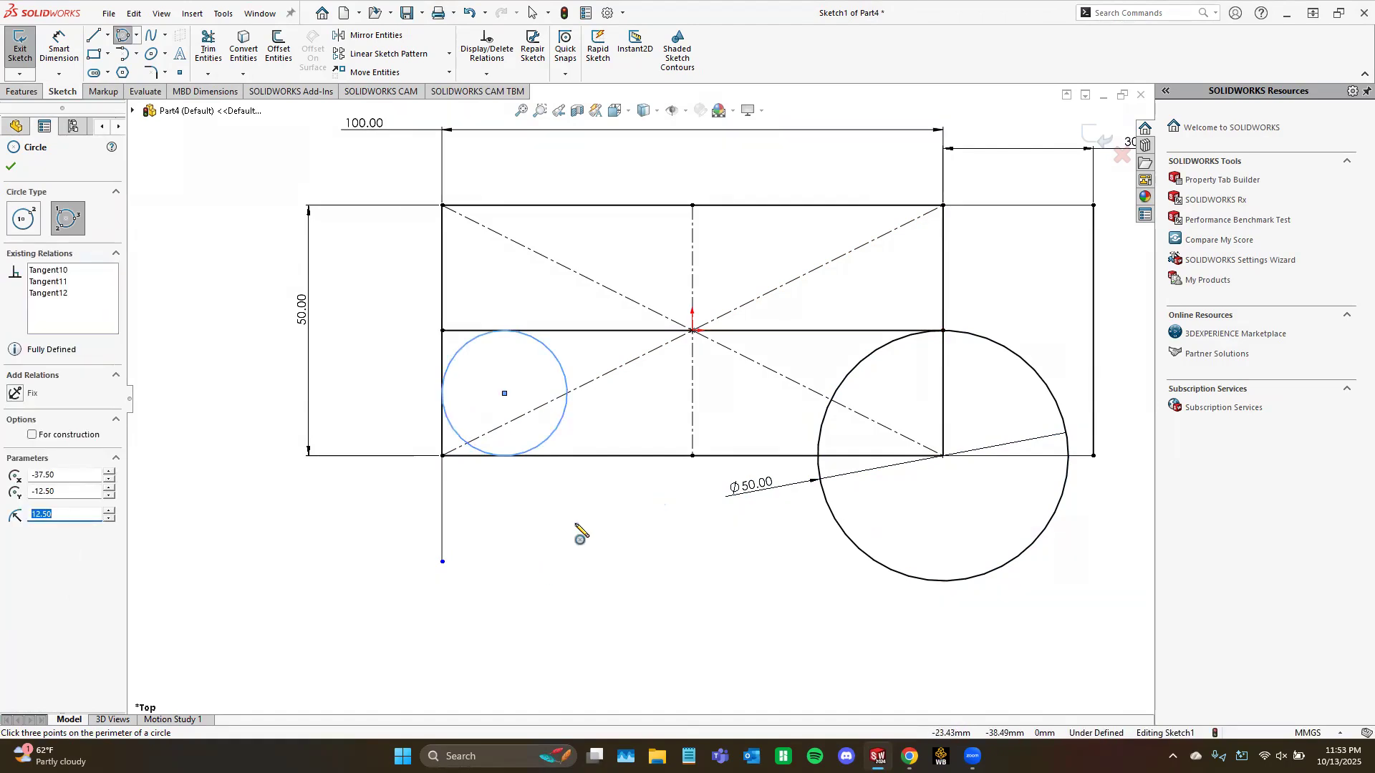
pyautogui.press('Escape')
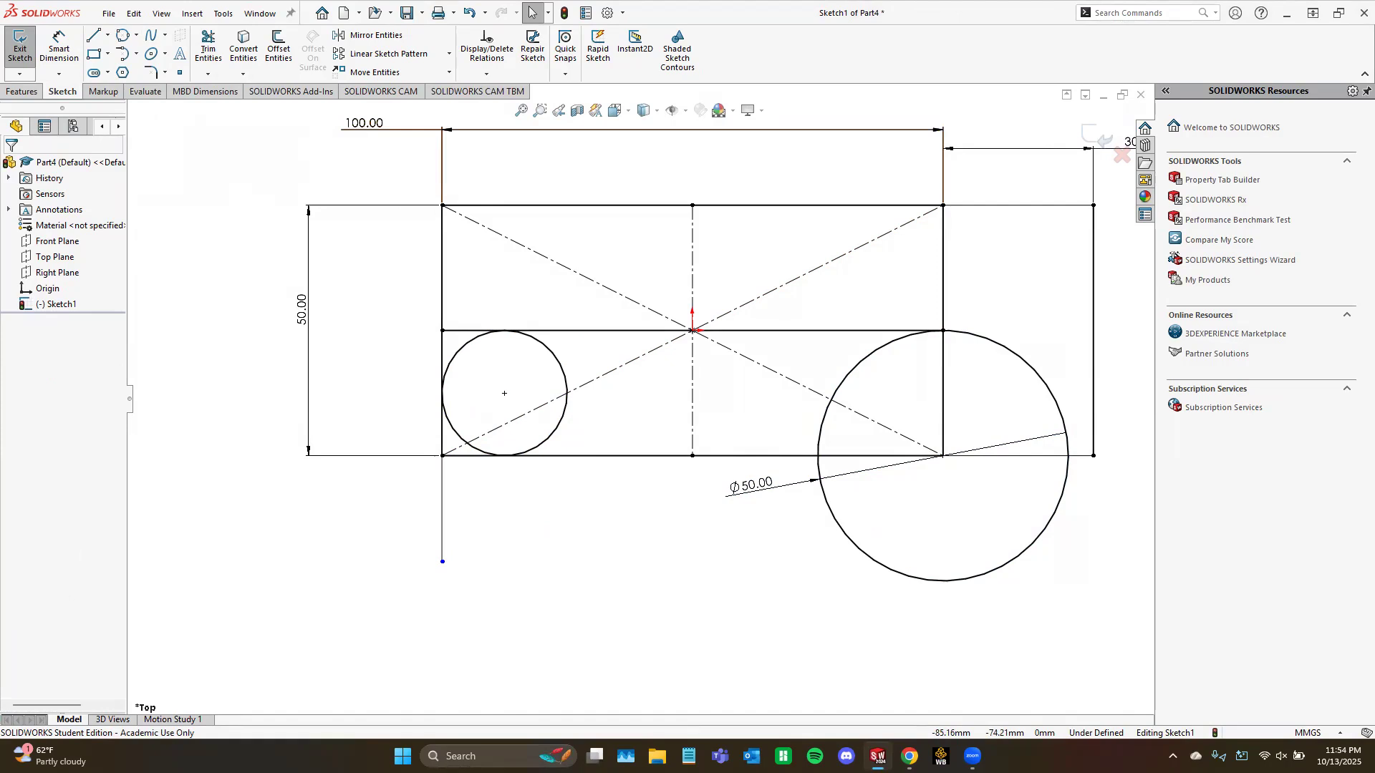
# Step: Sketch a 90° centerpoint arc around the large rectangle's lower-left corner, from the vertical line's lower end to the rectangle's lower edge
pyautogui.click(136, 55)
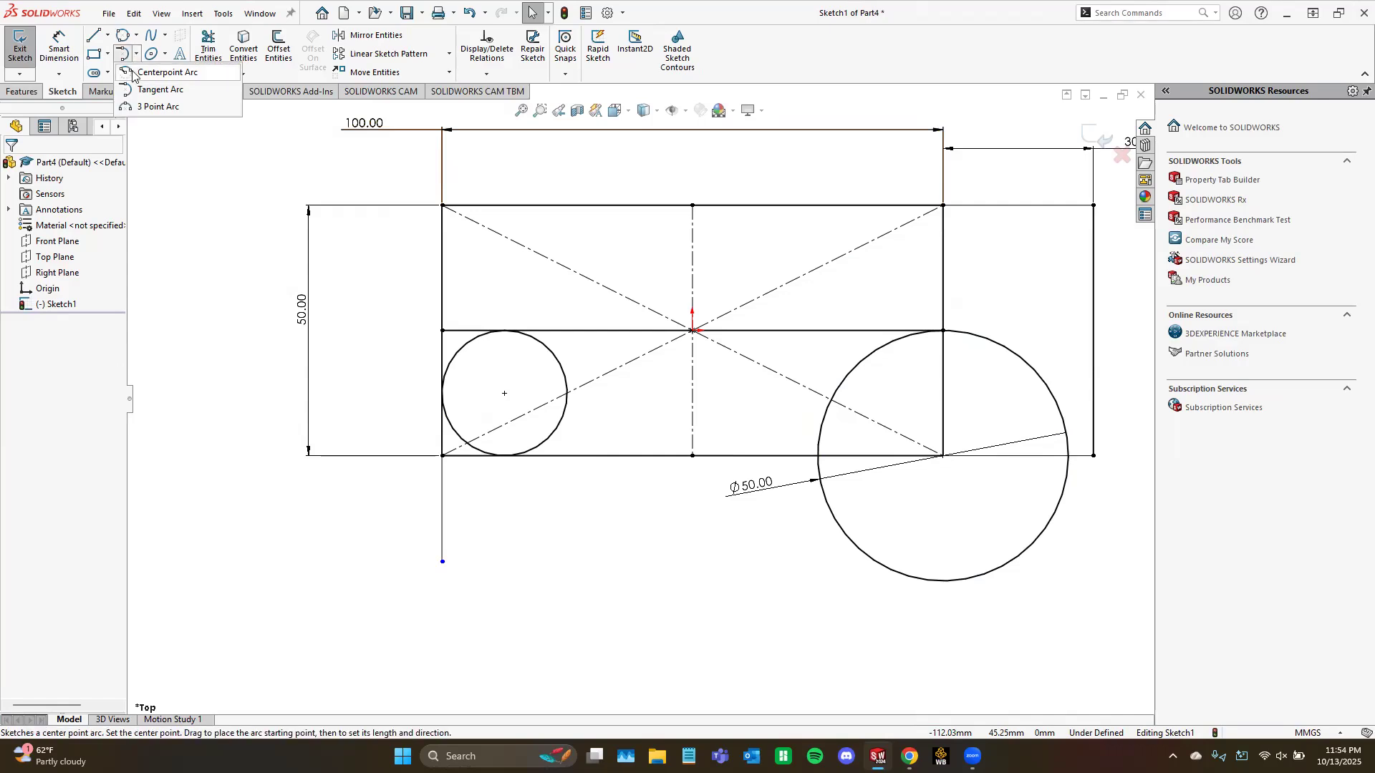
pyautogui.click(132, 73)
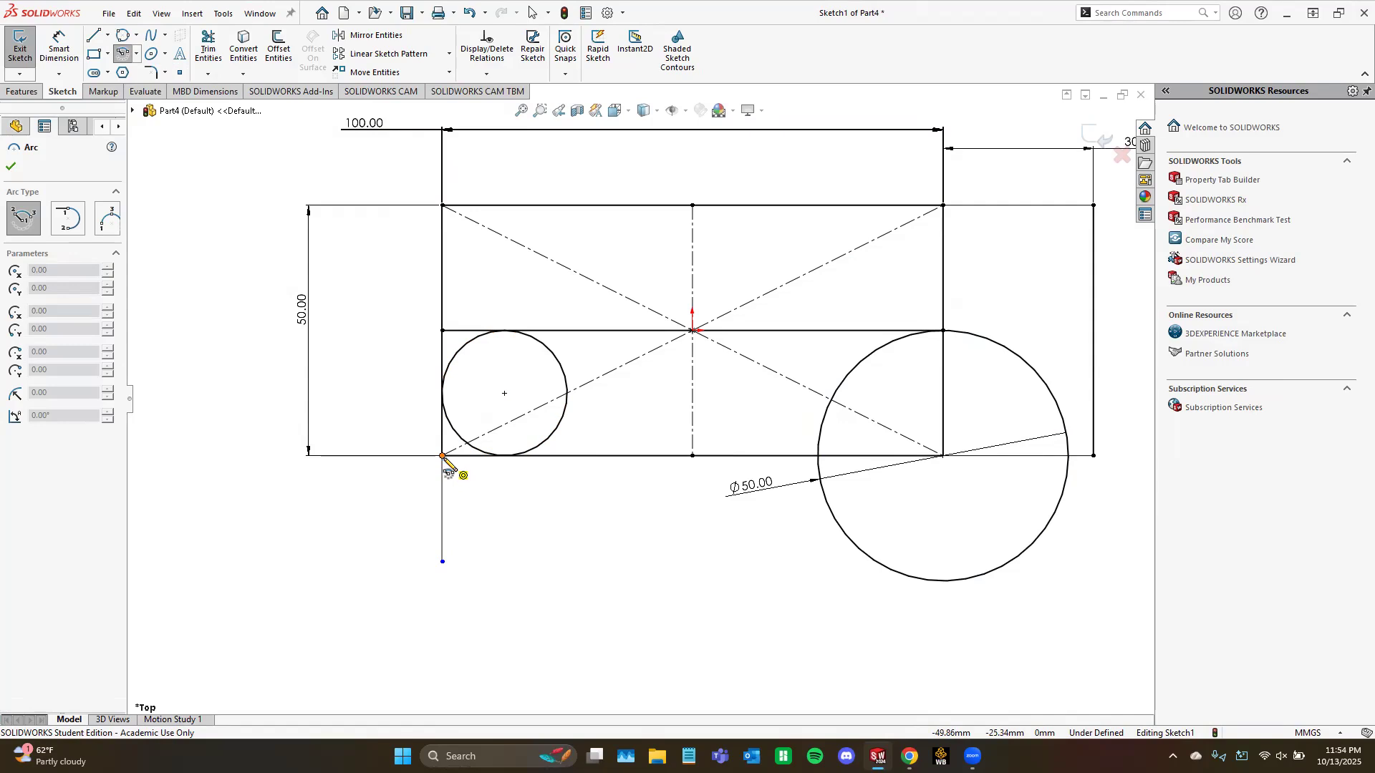
pyautogui.click(442, 456)
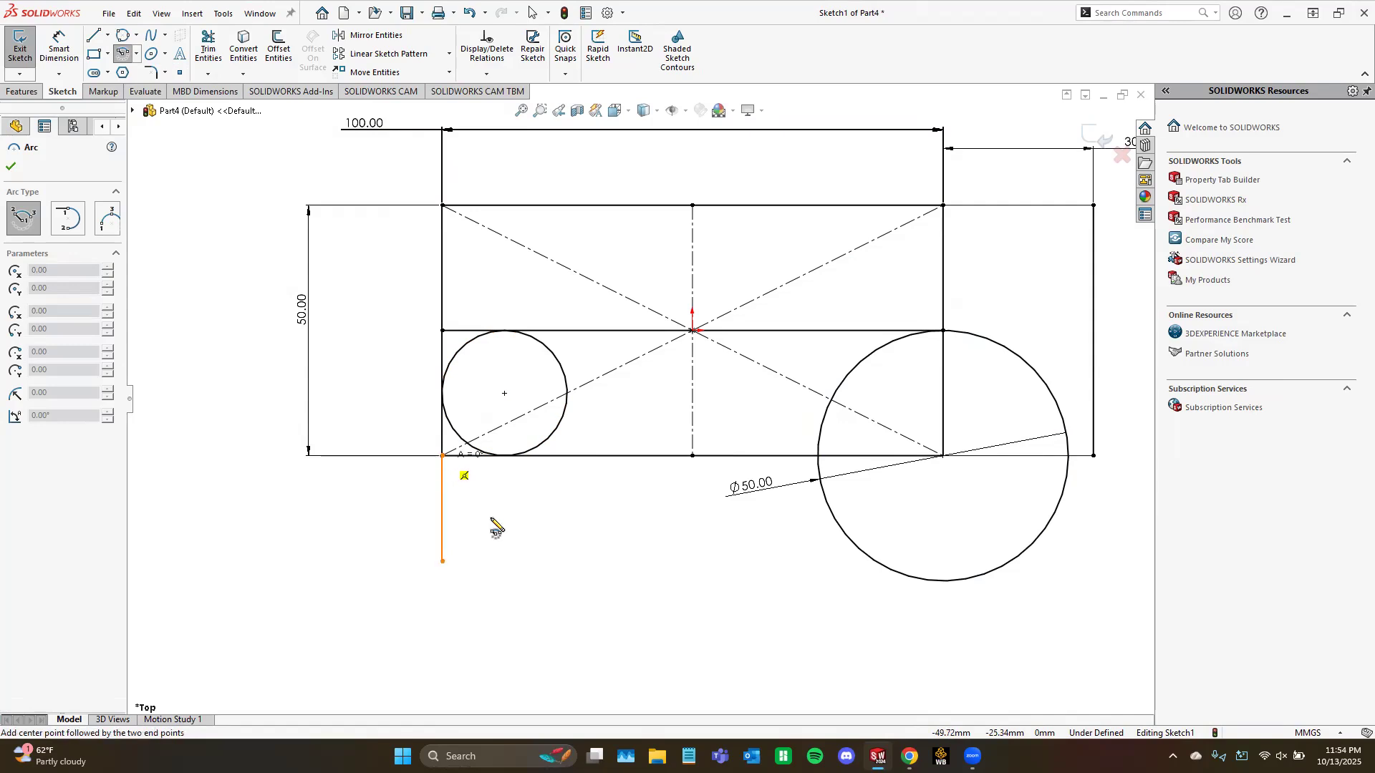
pyautogui.click(442, 562)
pyautogui.click(391, 349)
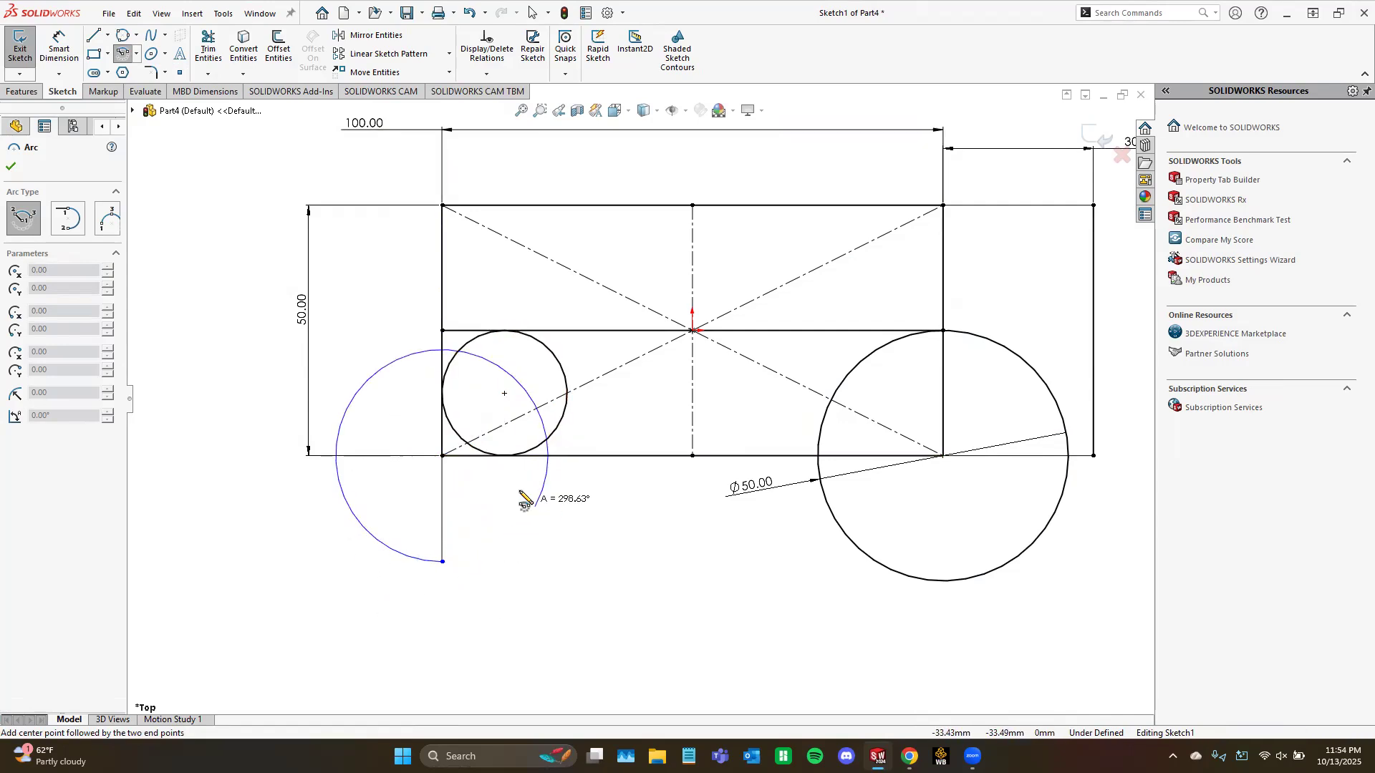
pyautogui.click(549, 456)
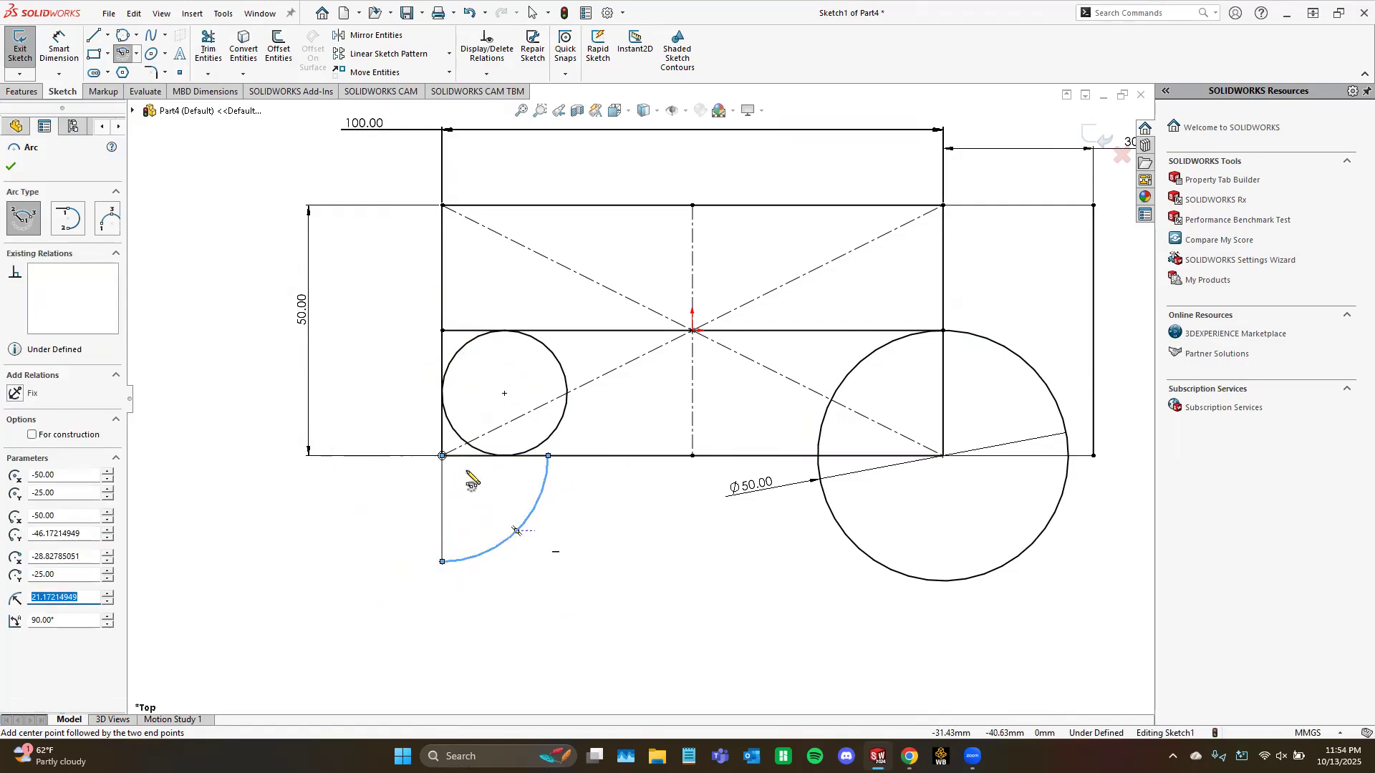
pyautogui.press('Escape')
pyautogui.click(136, 54)
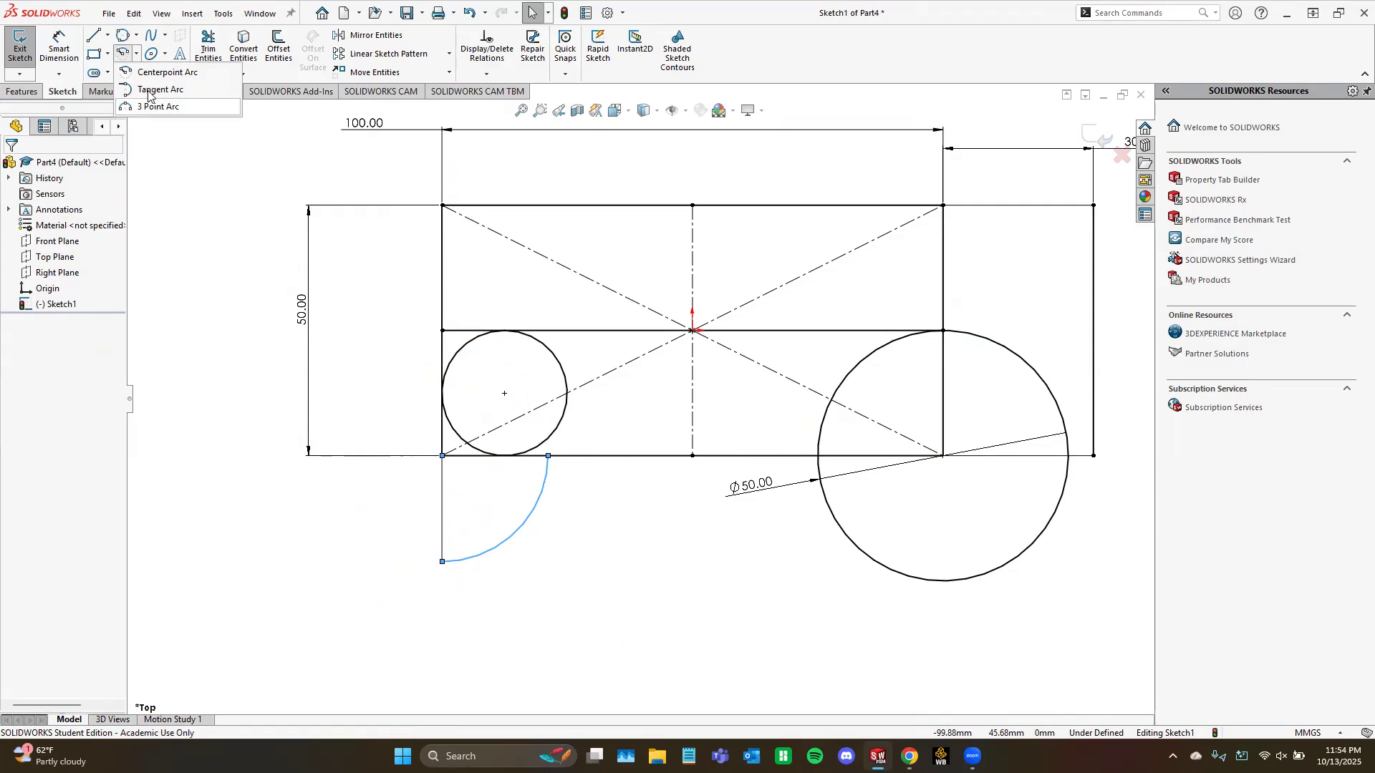
pyautogui.click(159, 90)
pyautogui.scroll(2, 645, 325)
pyautogui.scroll(-3, 502, 308)
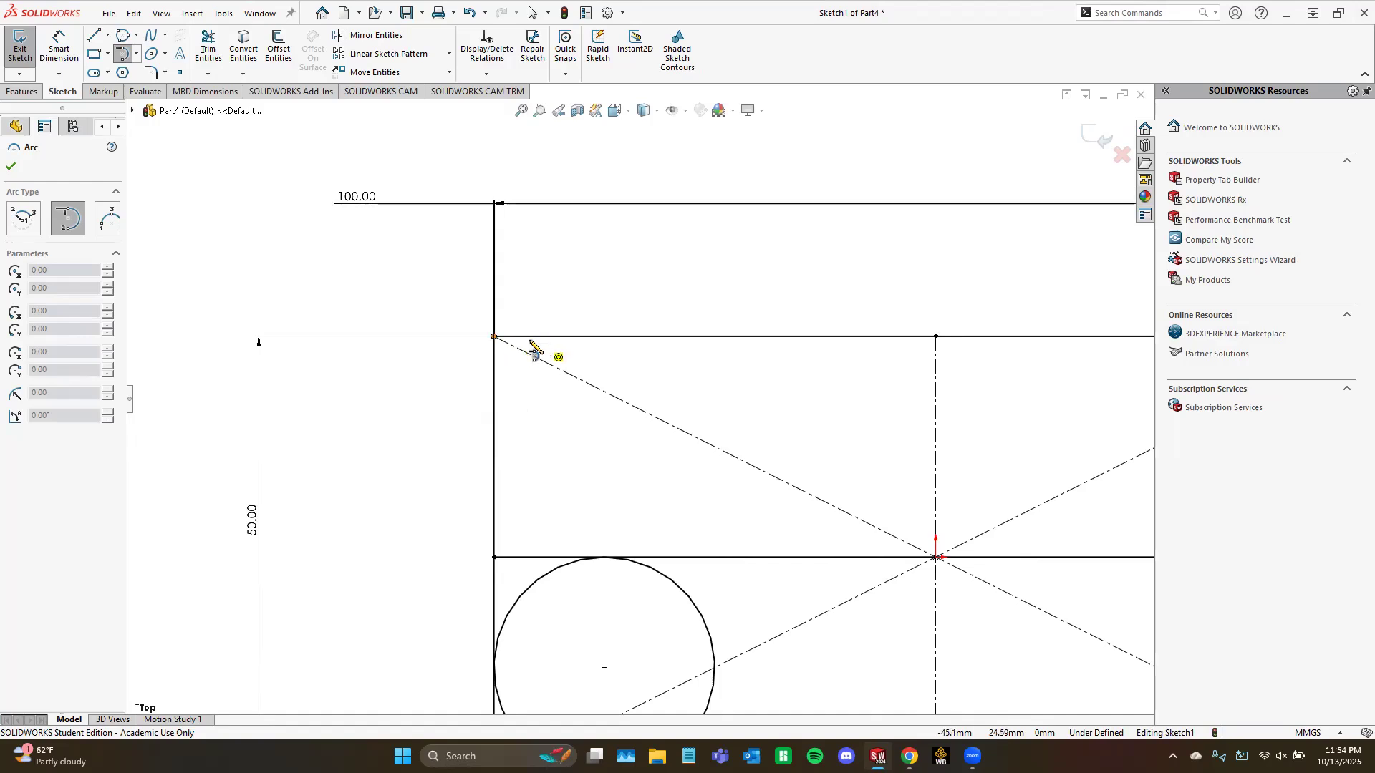
pyautogui.click(494, 337)
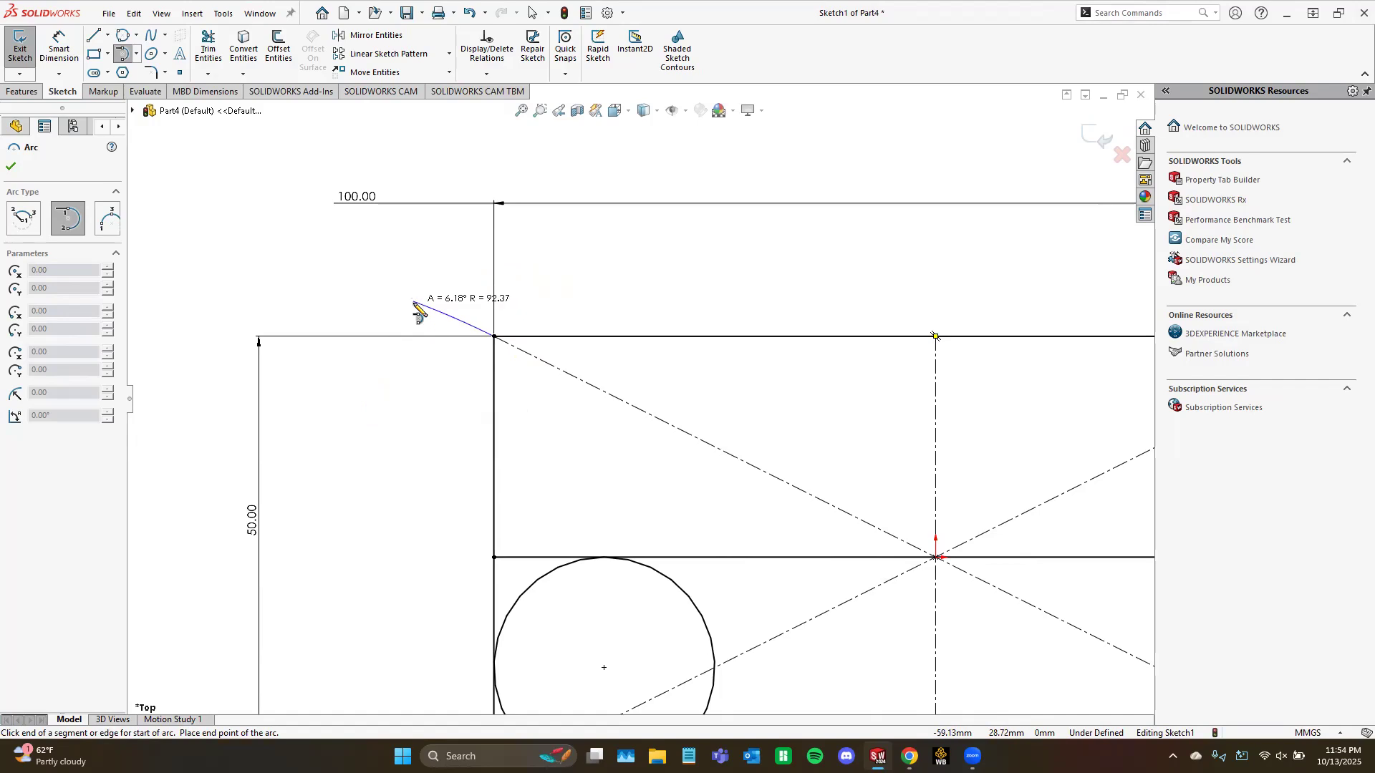
pyautogui.press('Escape')
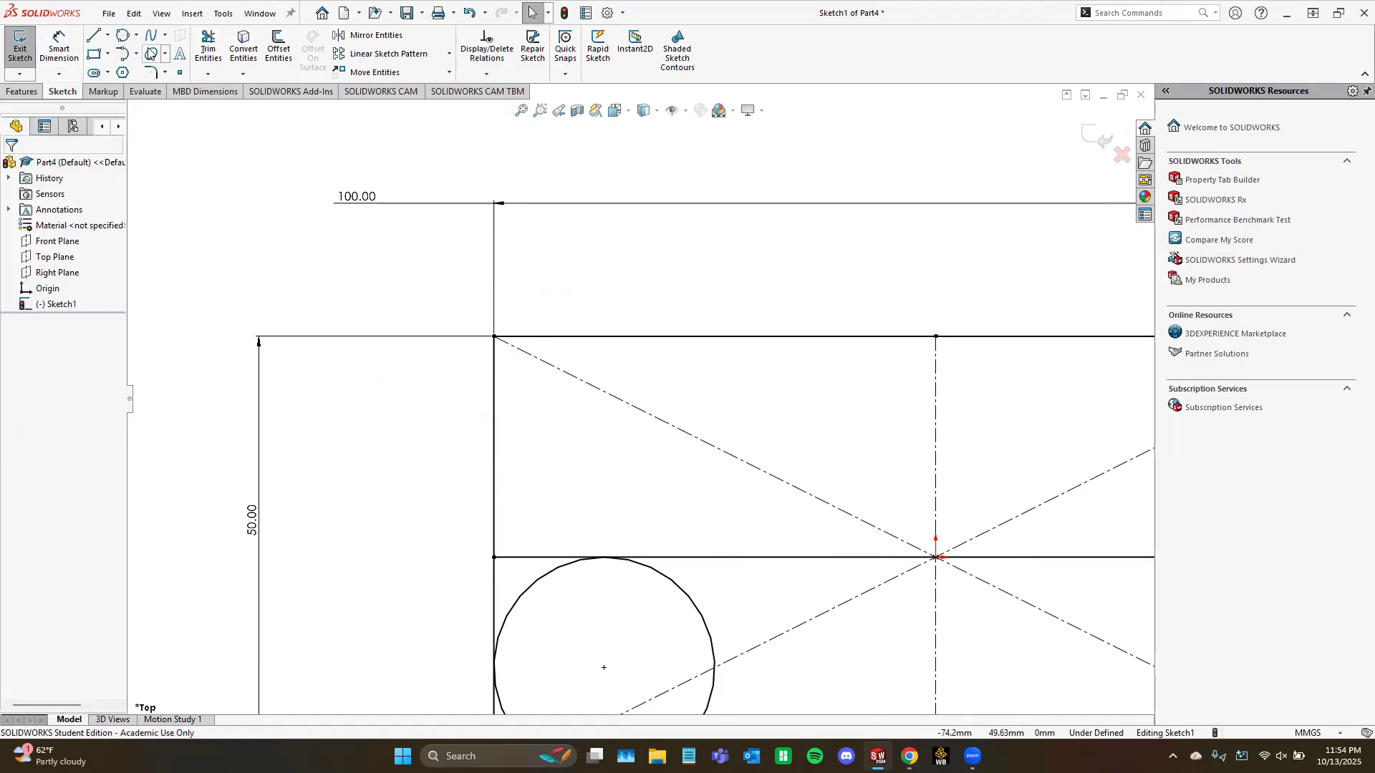
# Step: Sketch a wavy chain of three connected tangent arcs rising up and to the right from the large rectangle's upper-left corner
pyautogui.click(123, 54)
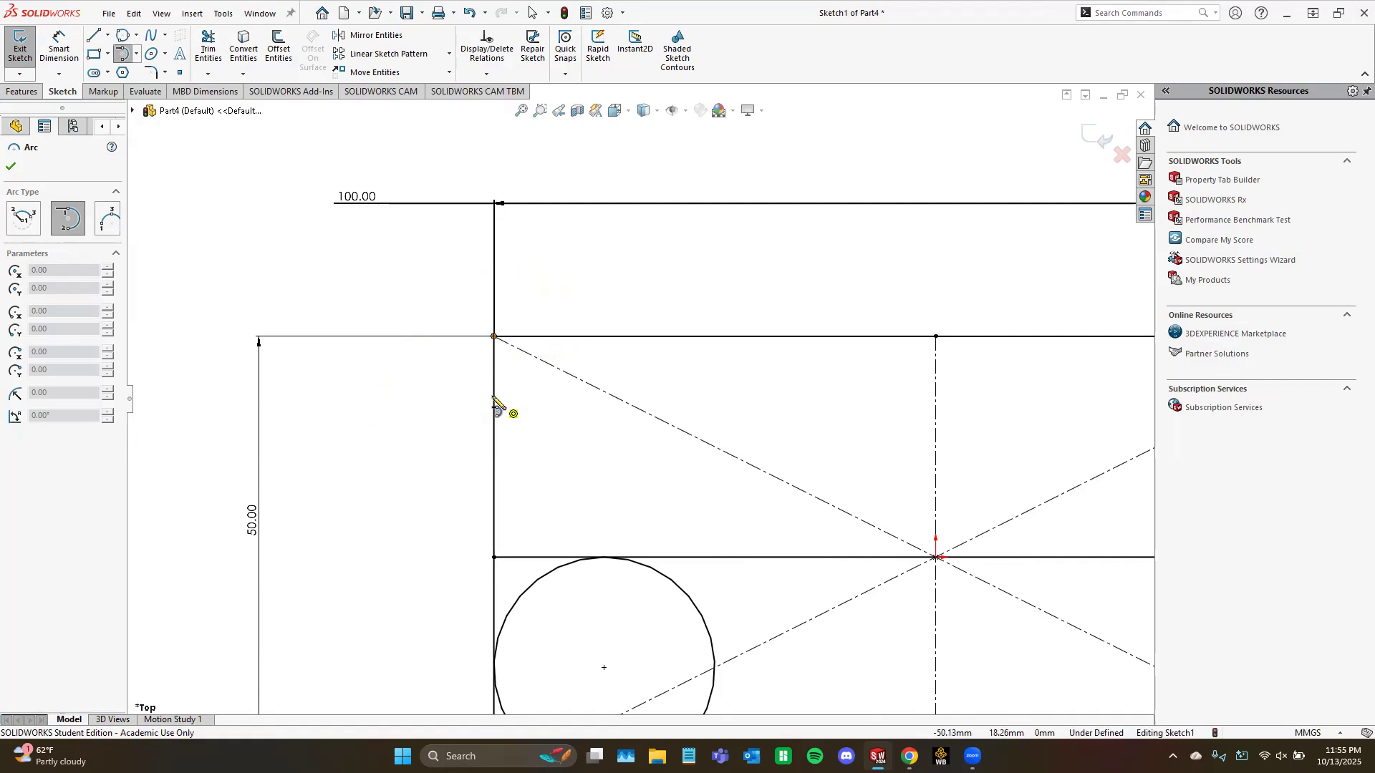
pyautogui.click(495, 336)
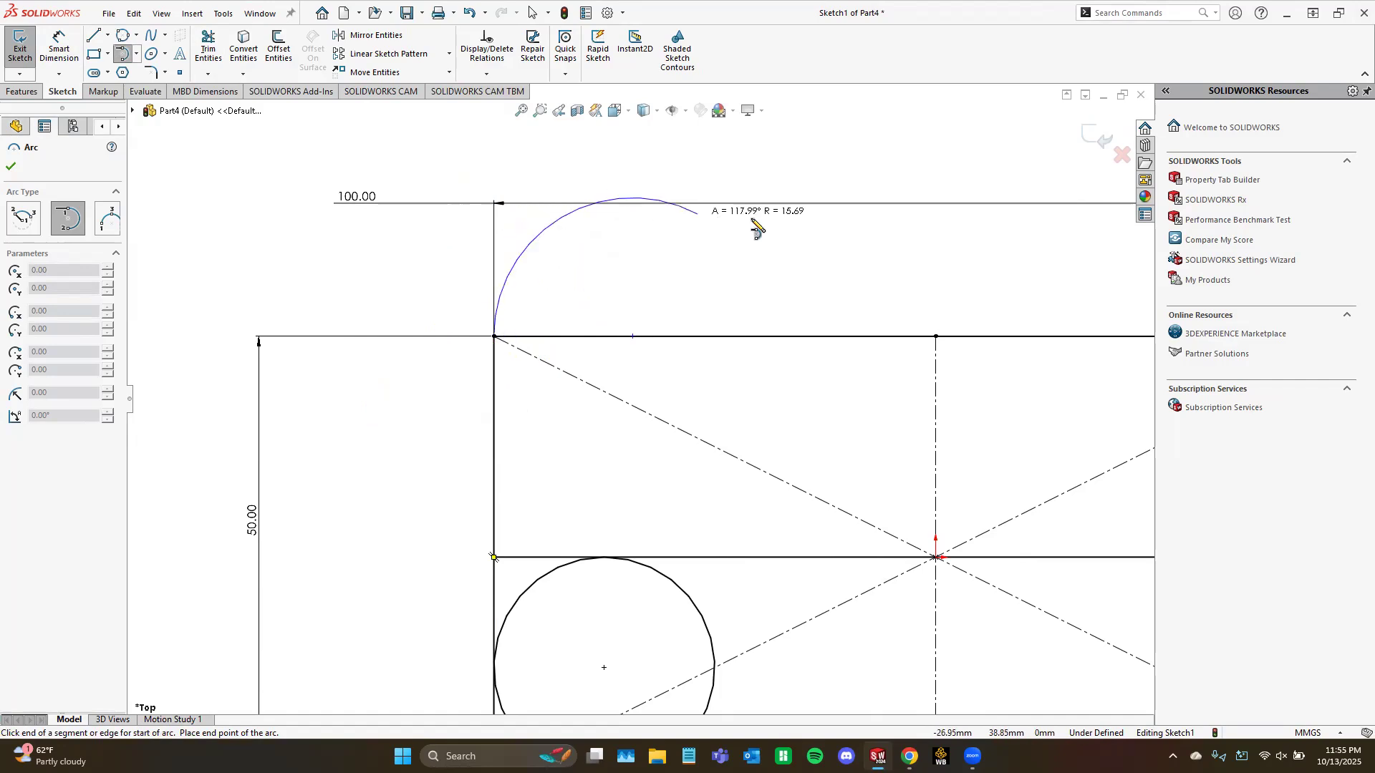
pyautogui.click(570, 216)
pyautogui.scroll(2, 595, 212)
pyautogui.scroll(-4, 614, 218)
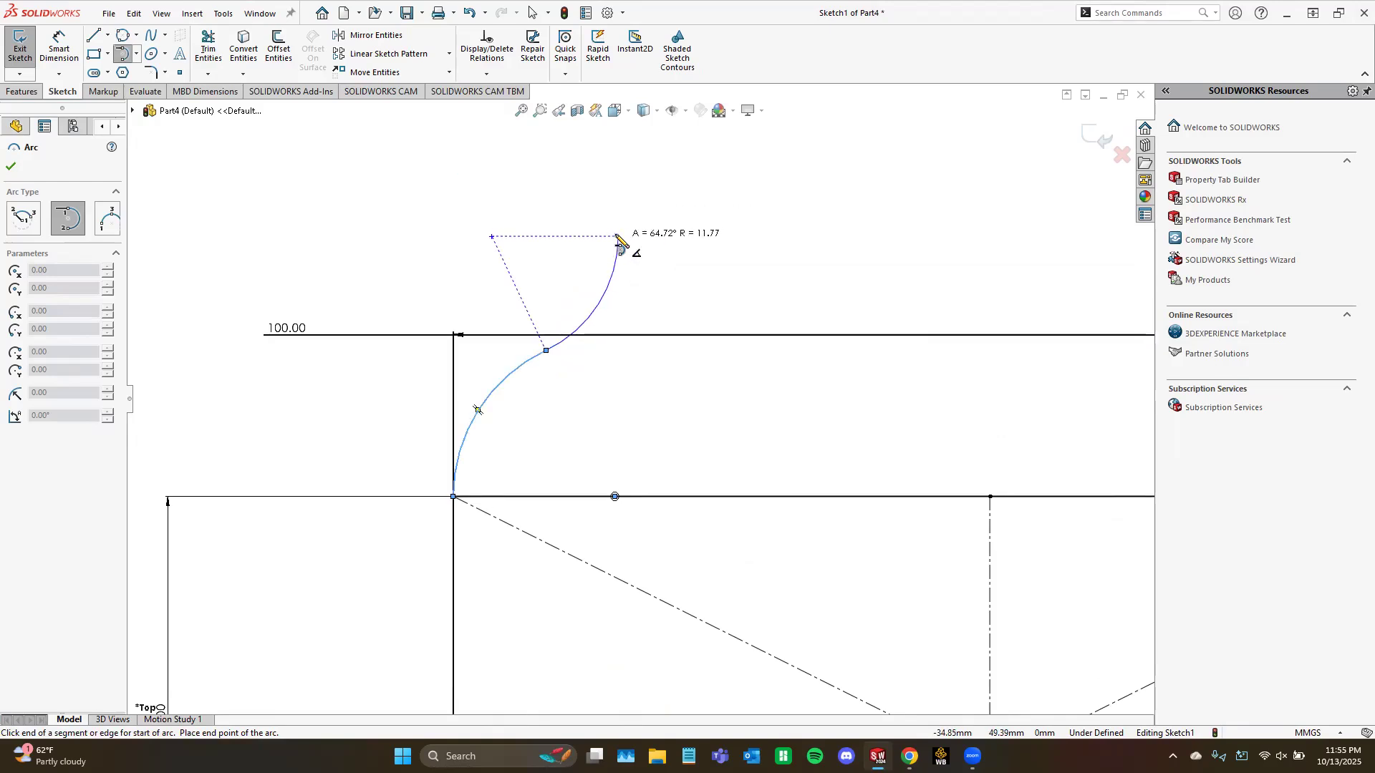
pyautogui.click(628, 222)
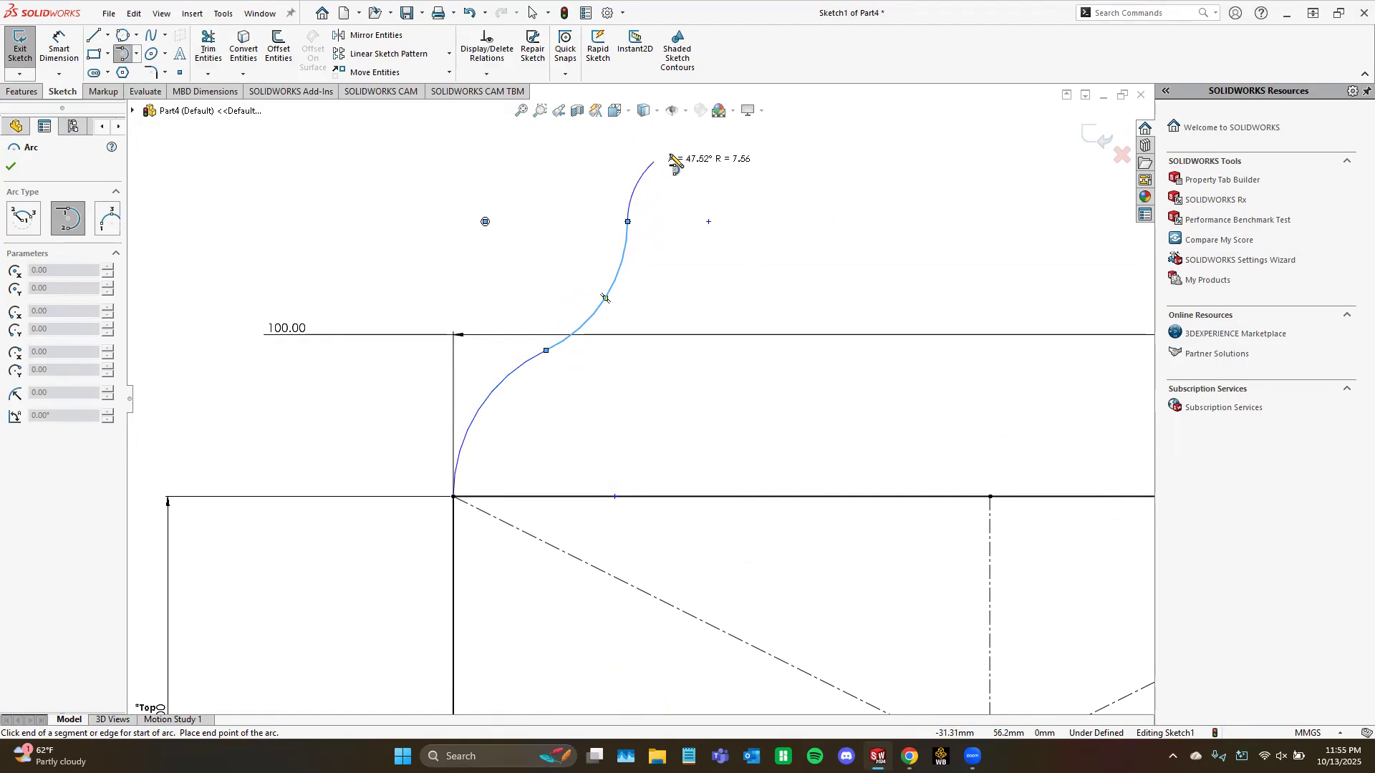
pyautogui.scroll(2, 698, 154)
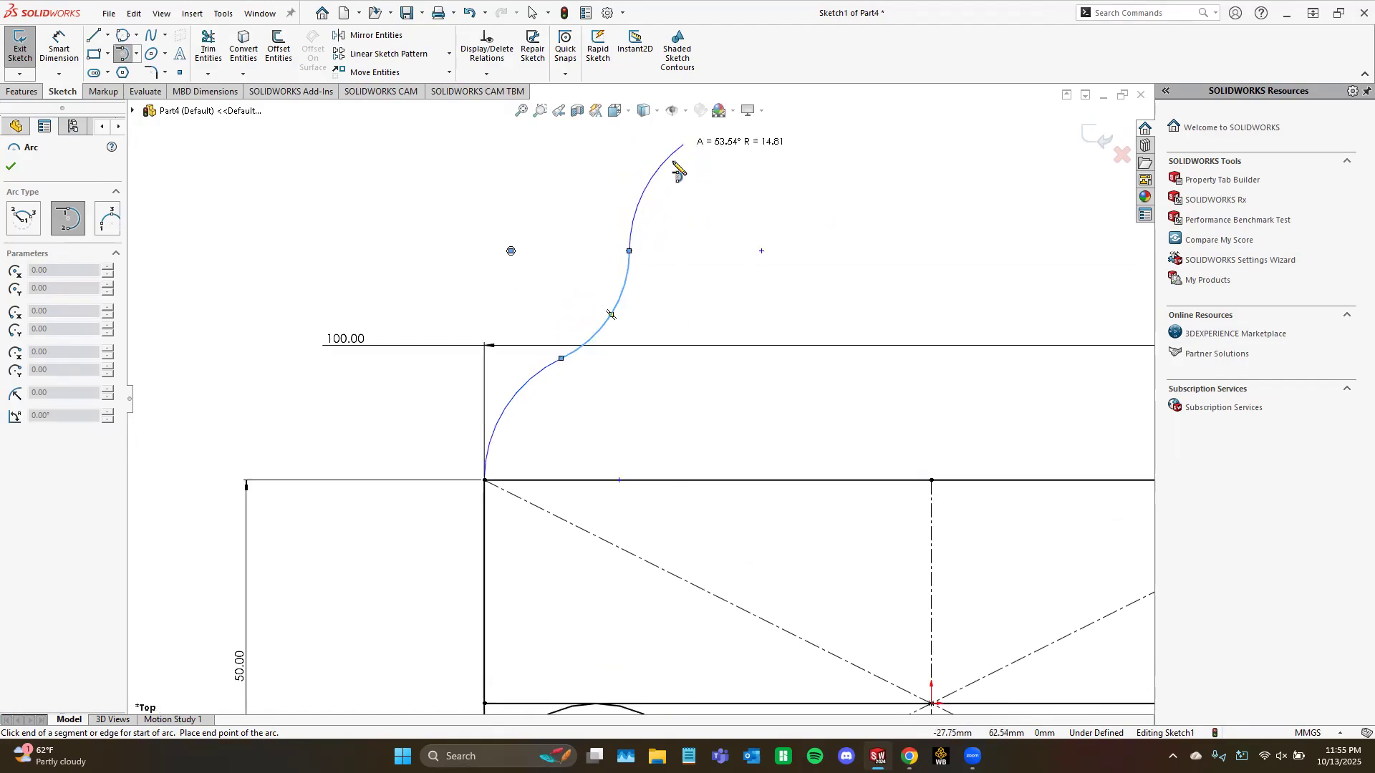
pyautogui.click(674, 162)
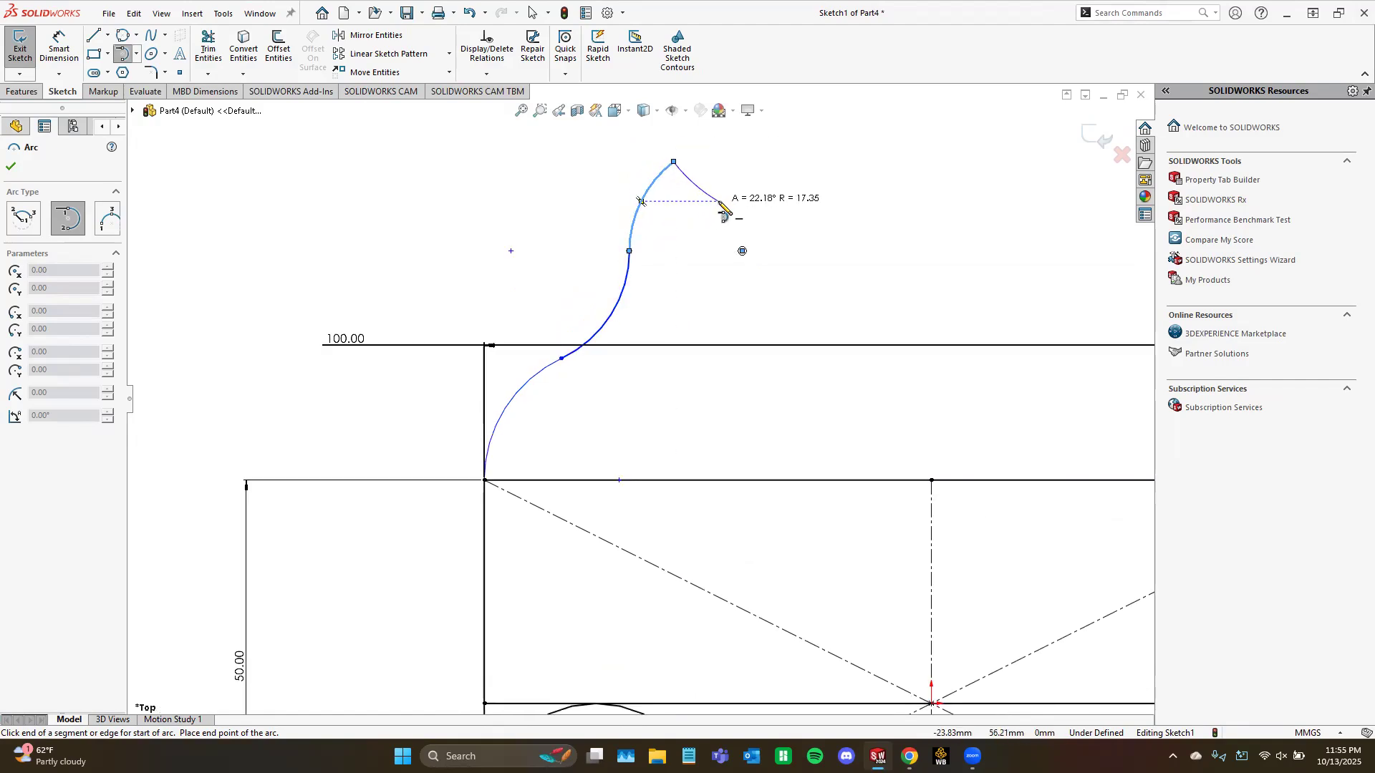
pyautogui.press('Escape')
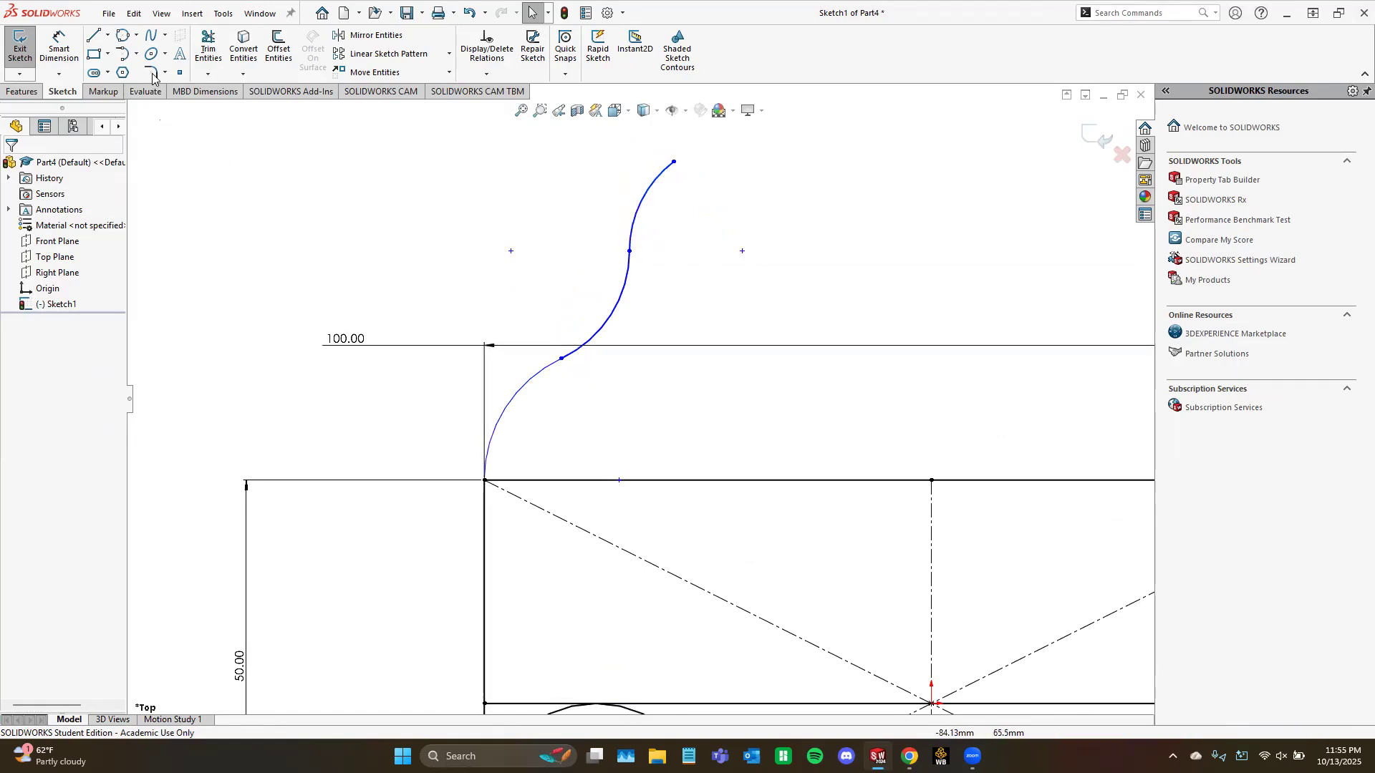
# Step: Sketch a three-point semicircular arc of 25 mm radius from the midpoint of the large rectangle's upper edge to its upper-right corner
pyautogui.click(137, 54)
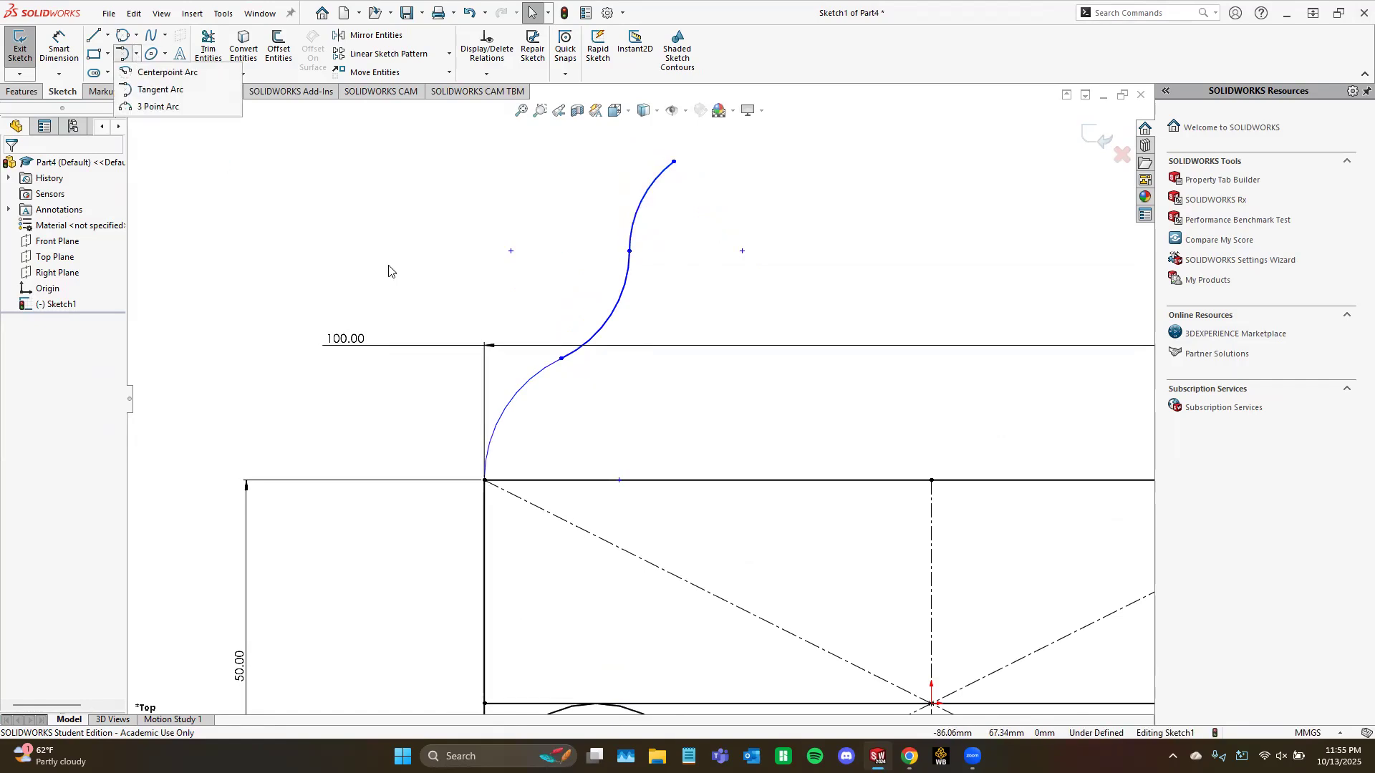
pyautogui.click(158, 106)
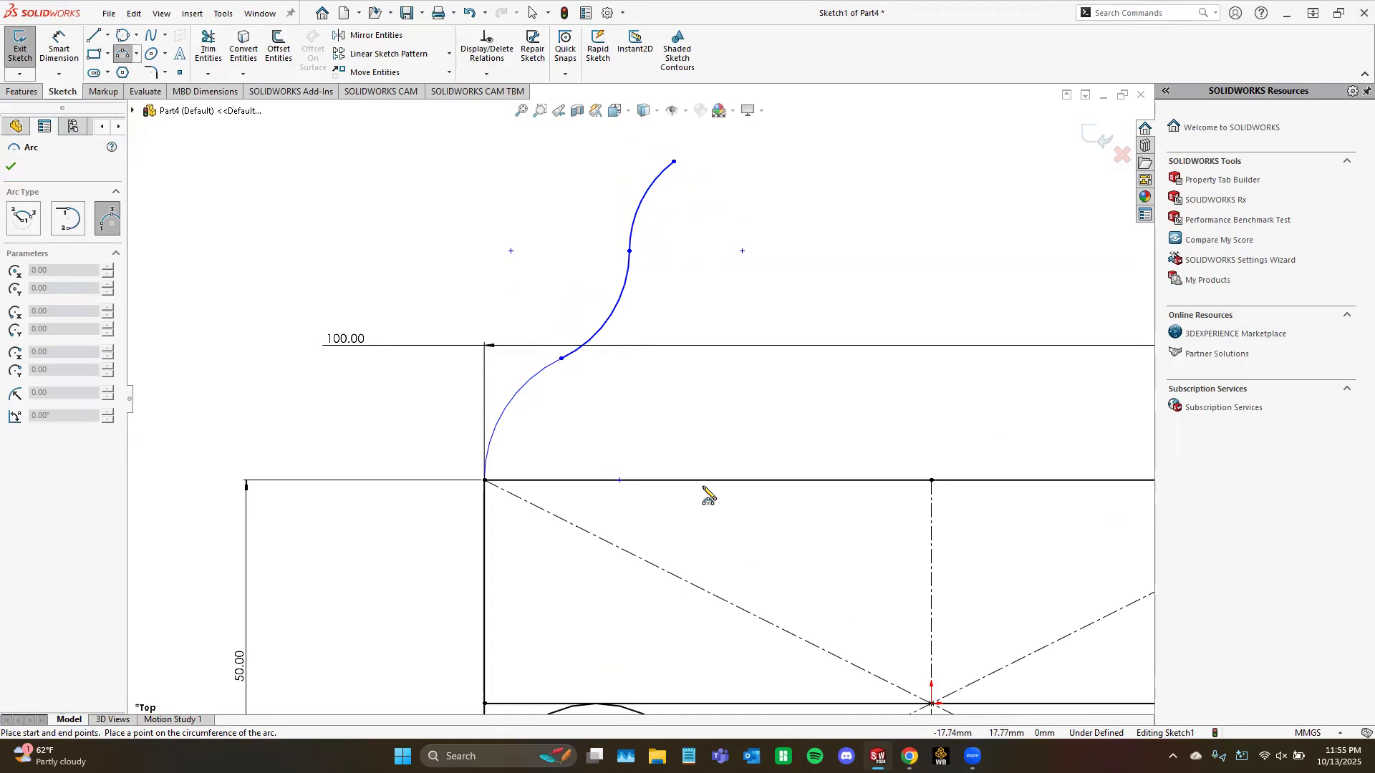
pyautogui.scroll(3, 706, 491)
pyautogui.scroll(-3, 908, 466)
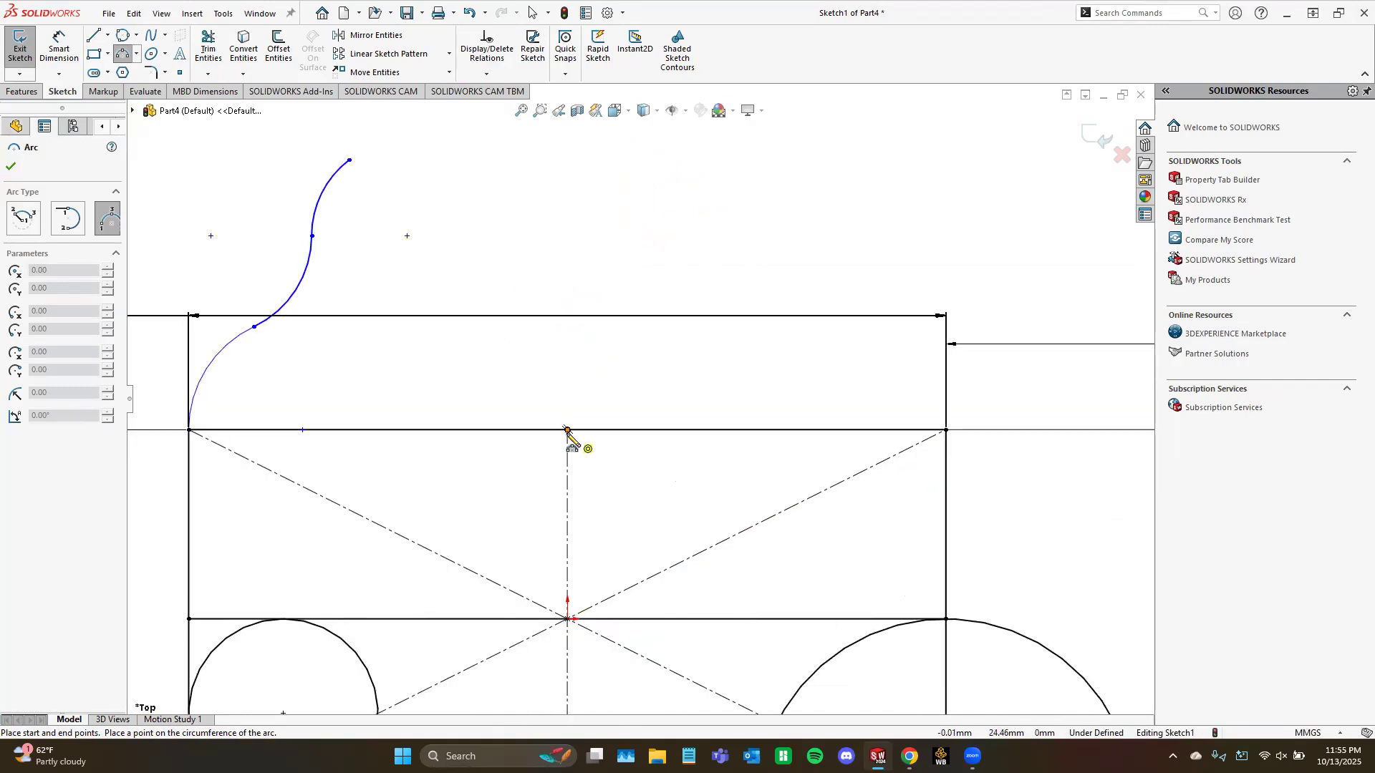
pyautogui.click(946, 430)
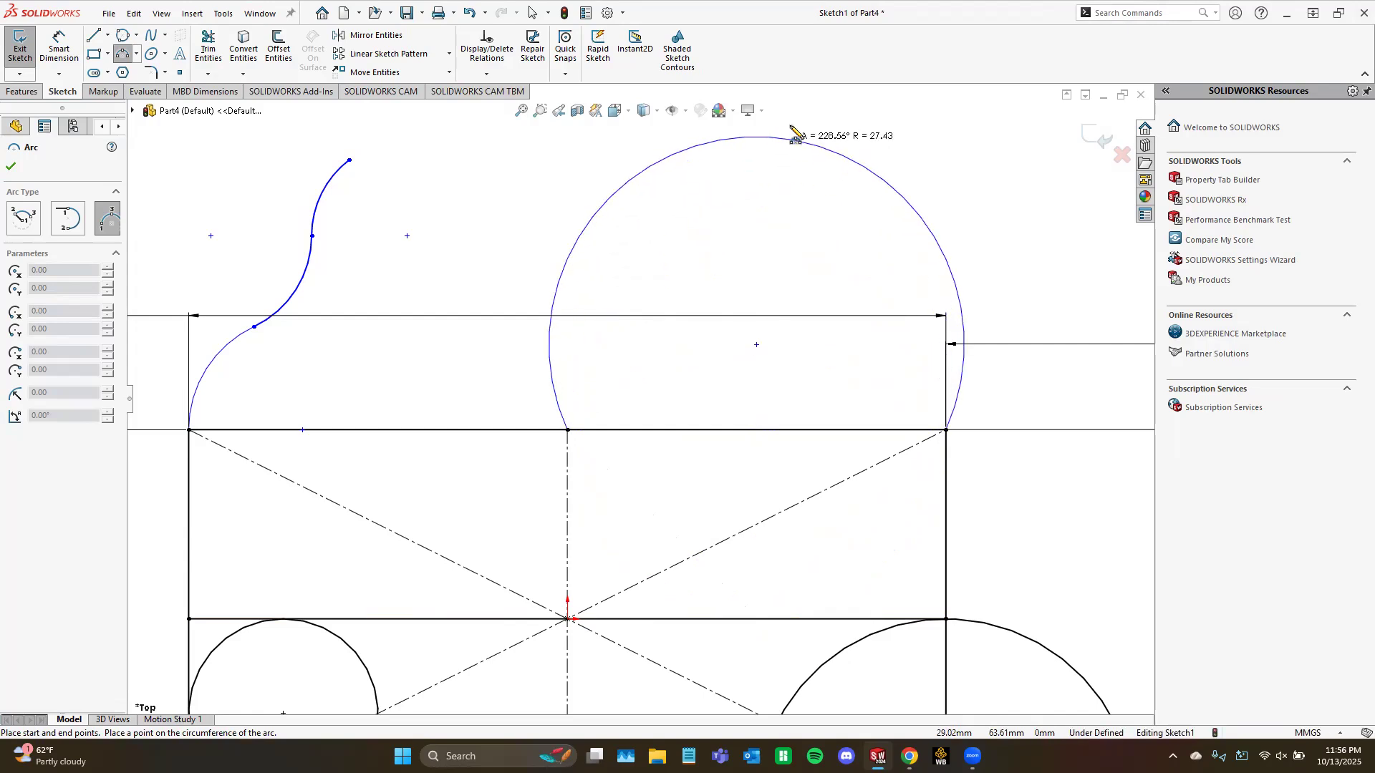
pyautogui.scroll(2, 799, 122)
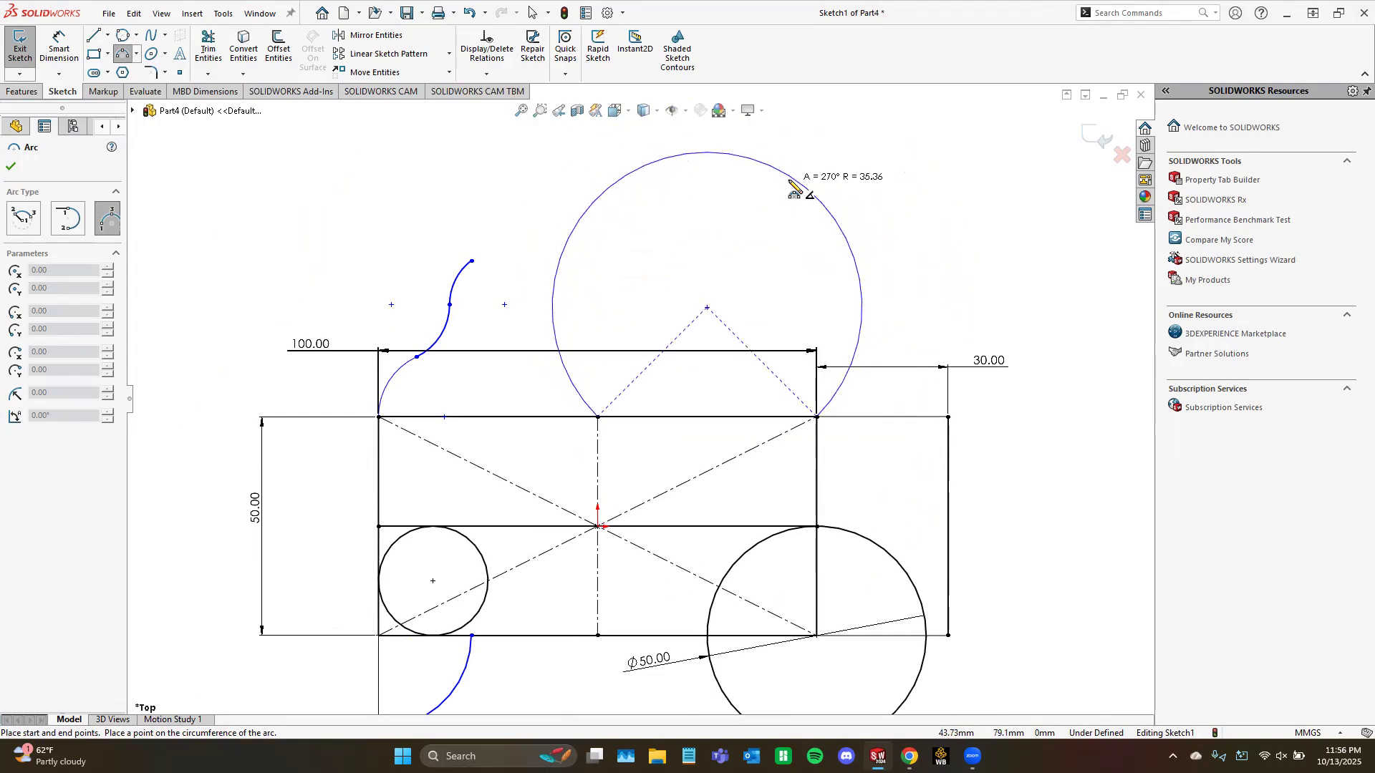
pyautogui.click(707, 307)
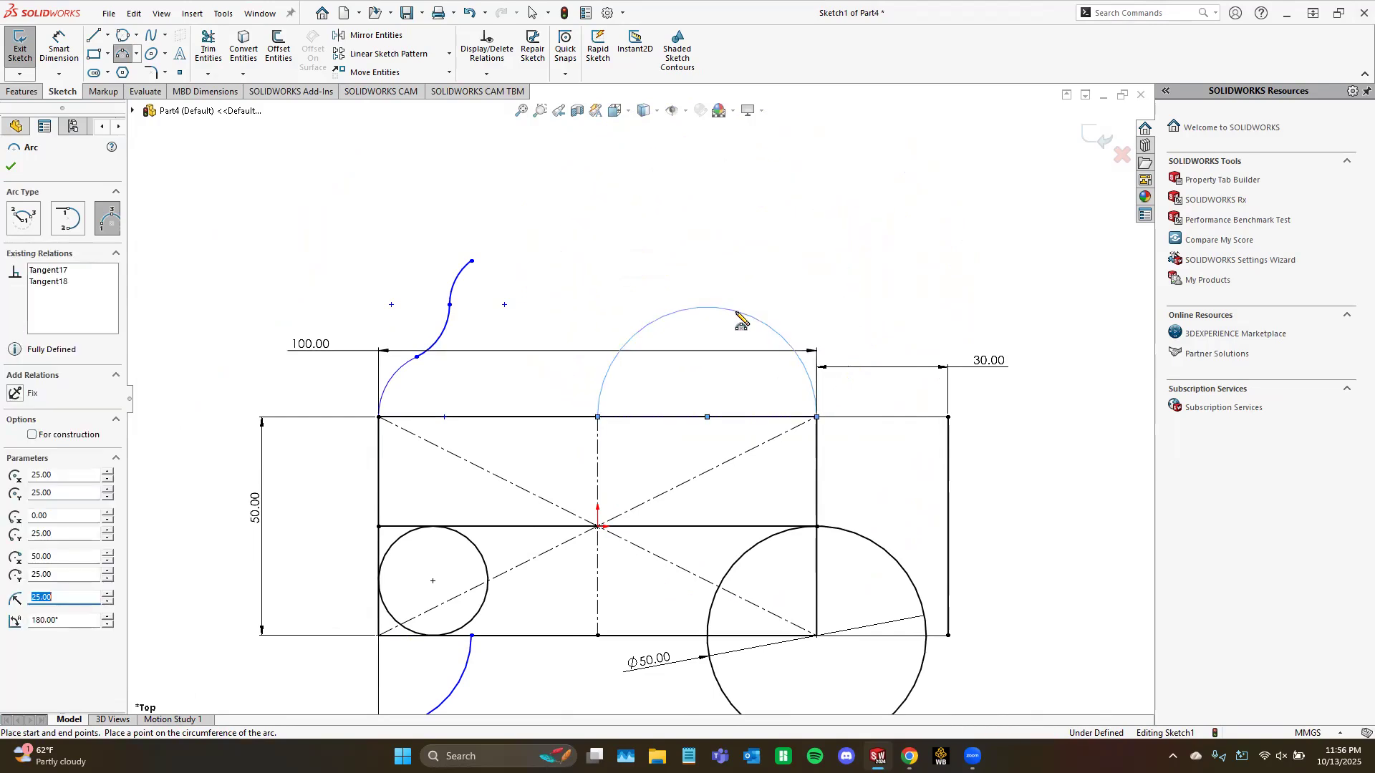
pyautogui.scroll(3, 708, 307)
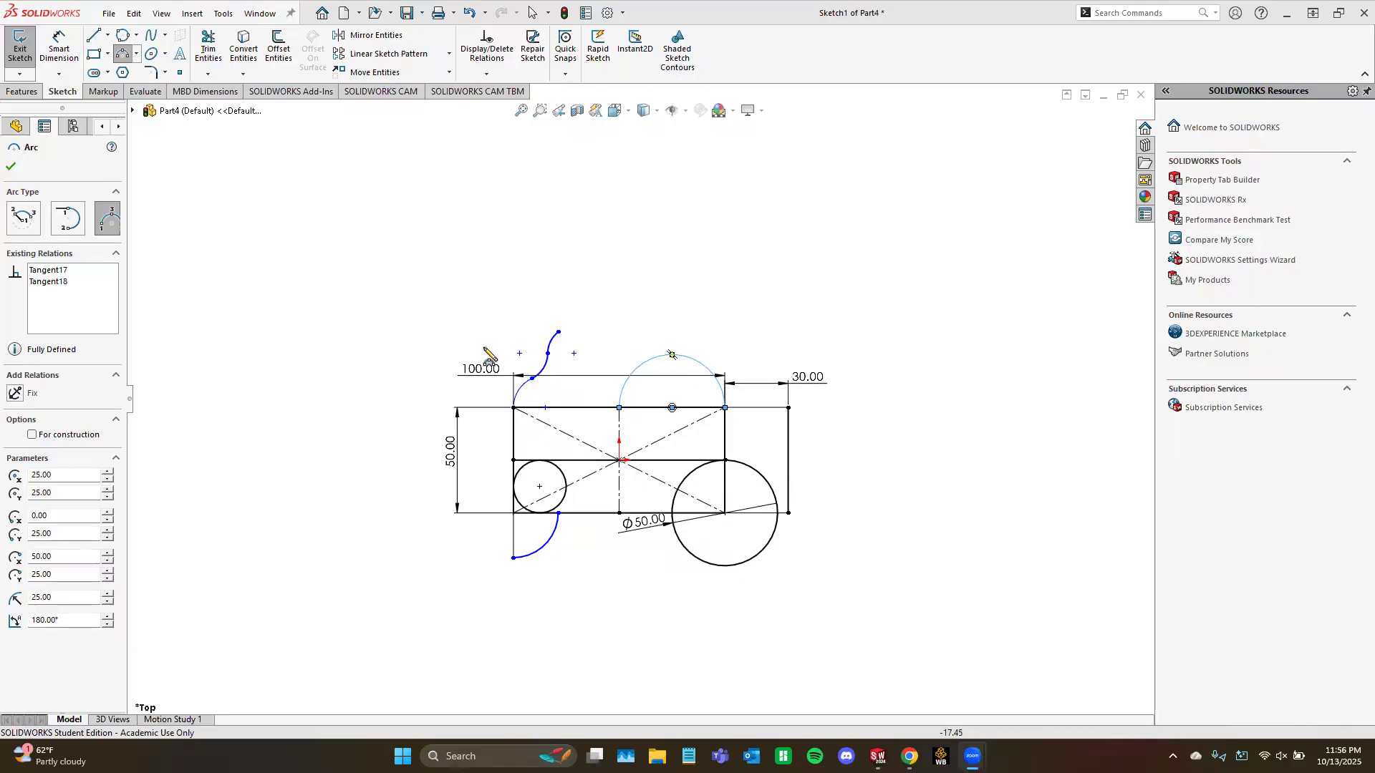
pyautogui.scroll(-2, 615, 530)
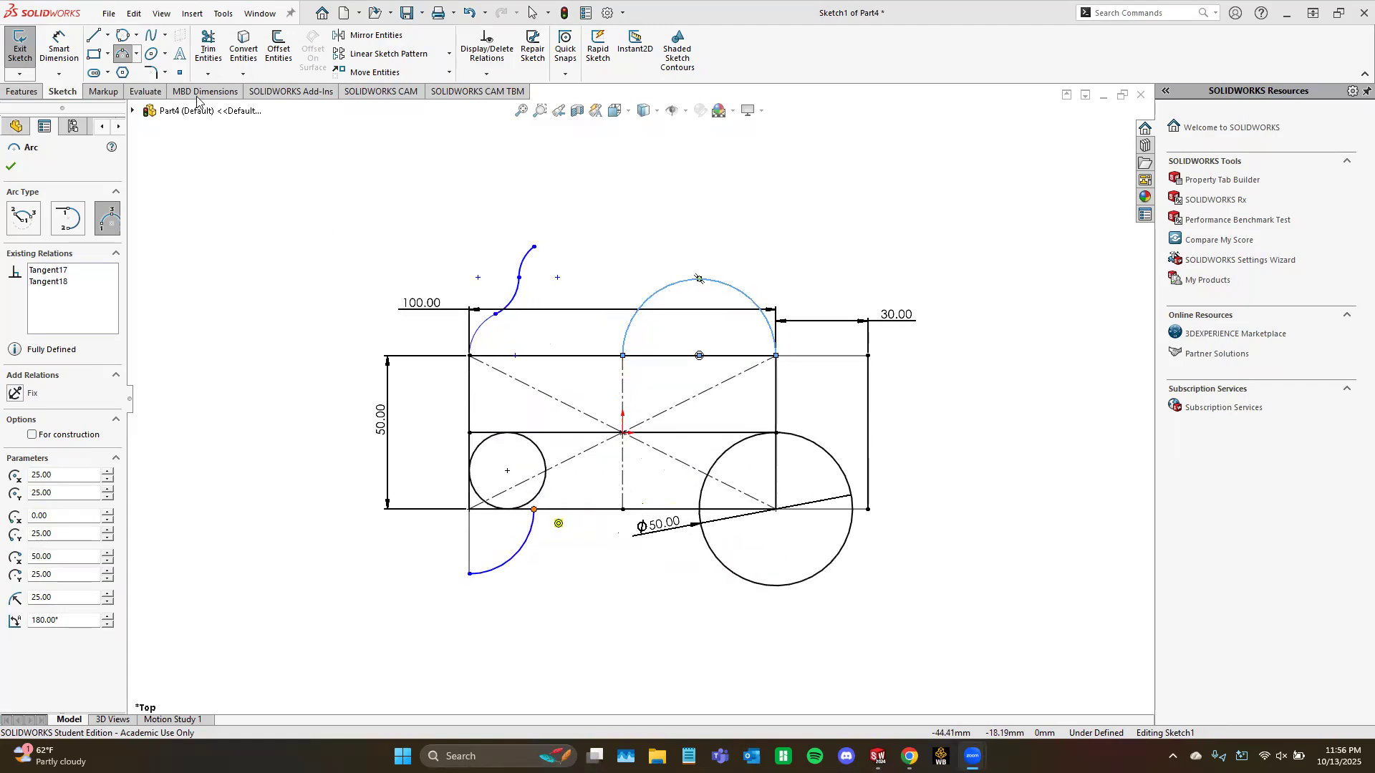
# Step: Sketch a wavy six-point spline starting at the large rectangle's upper-left corner and curving down through the empty area beside the rectangle
pyautogui.click(153, 38)
pyautogui.click(165, 38)
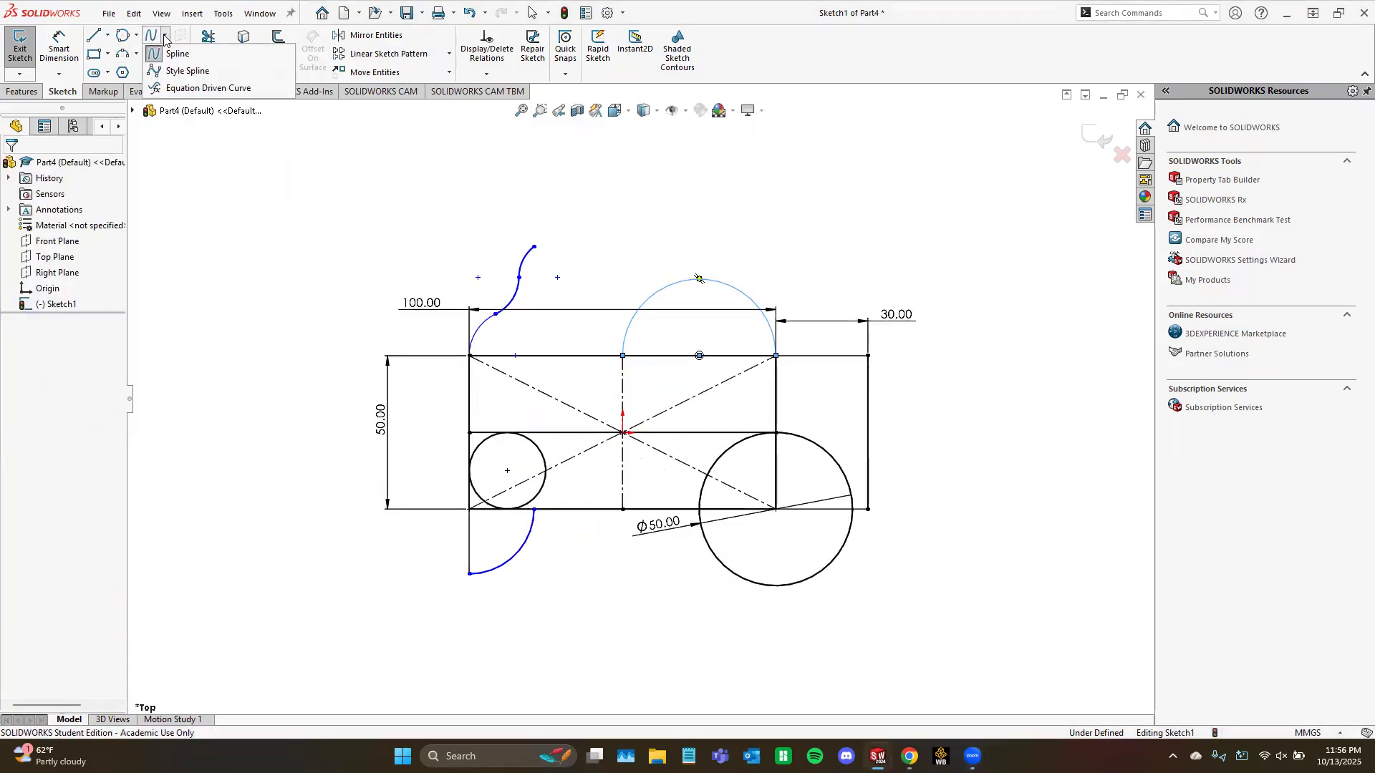
pyautogui.click(165, 37)
pyautogui.scroll(-3, 462, 390)
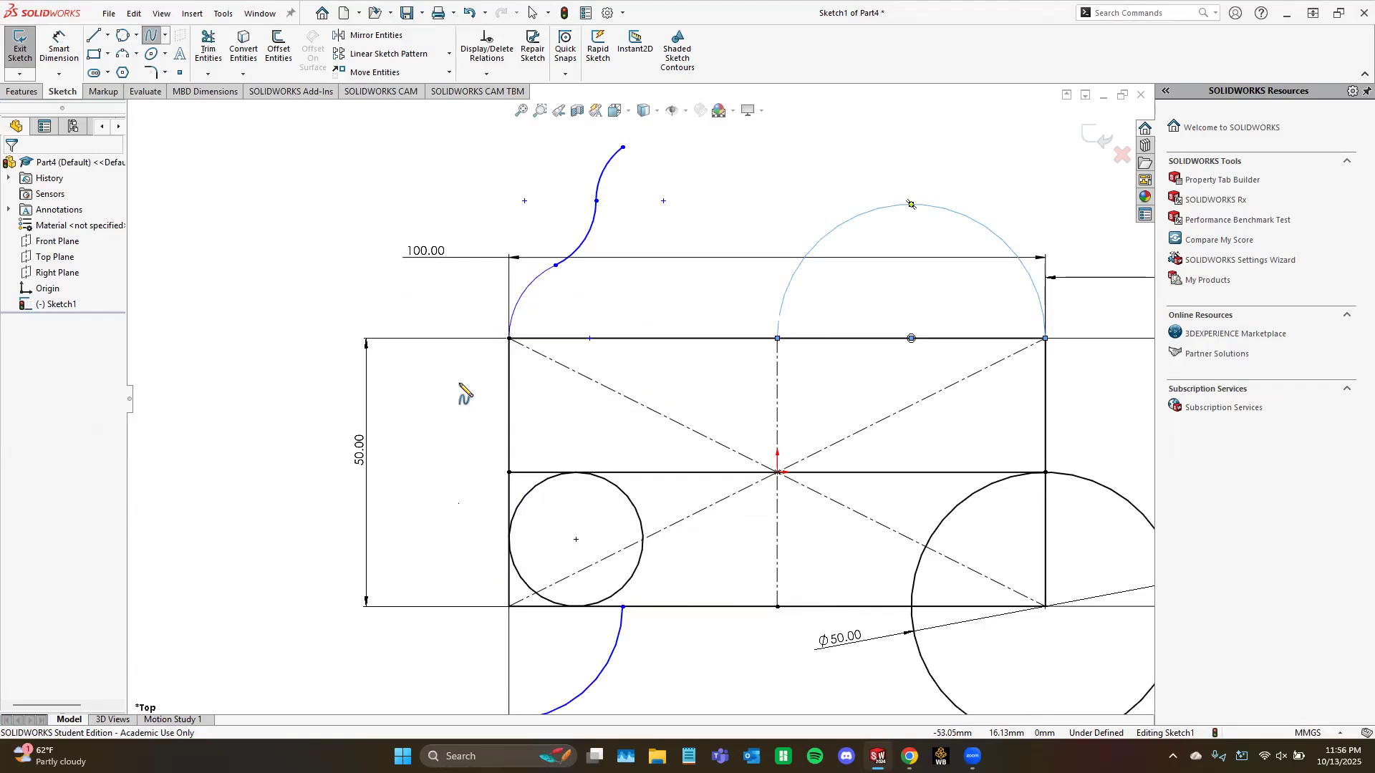
pyautogui.click(509, 338)
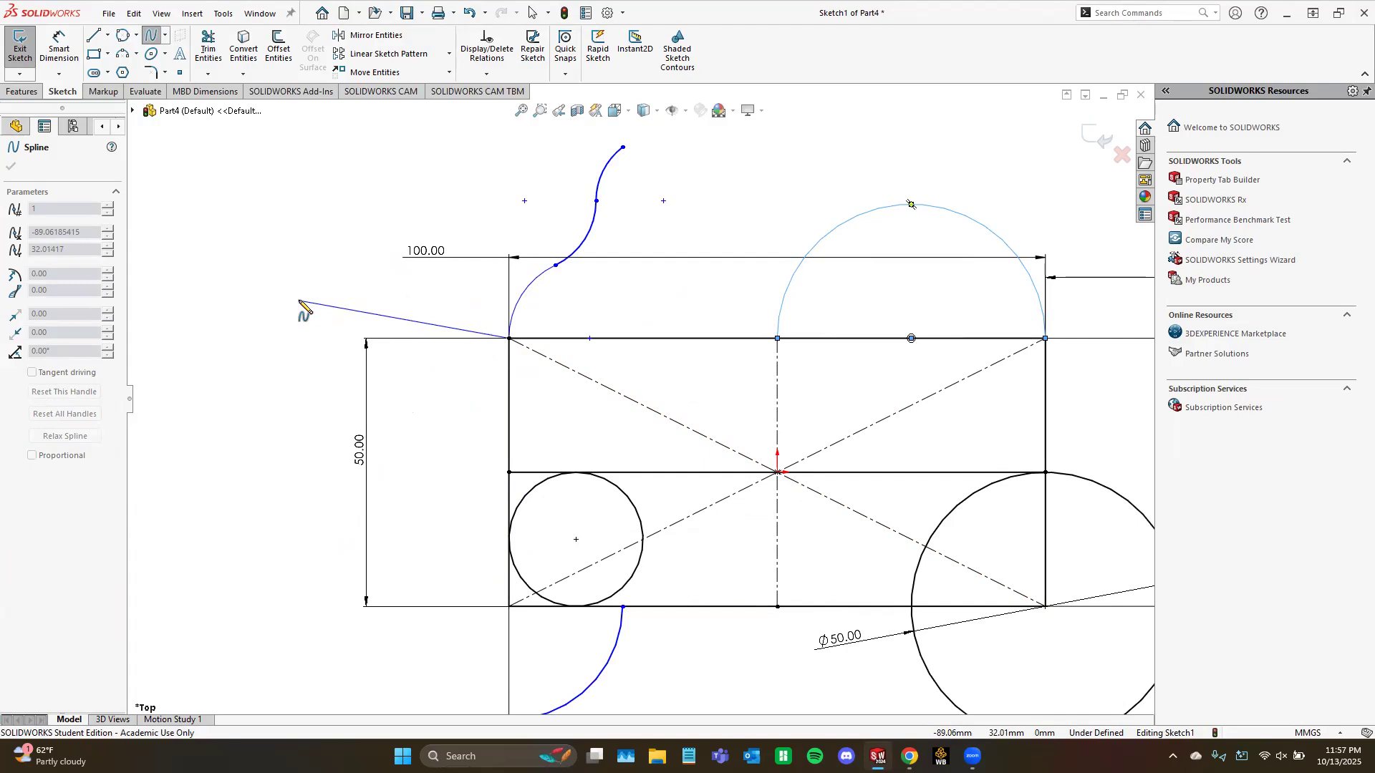
pyautogui.click(312, 280)
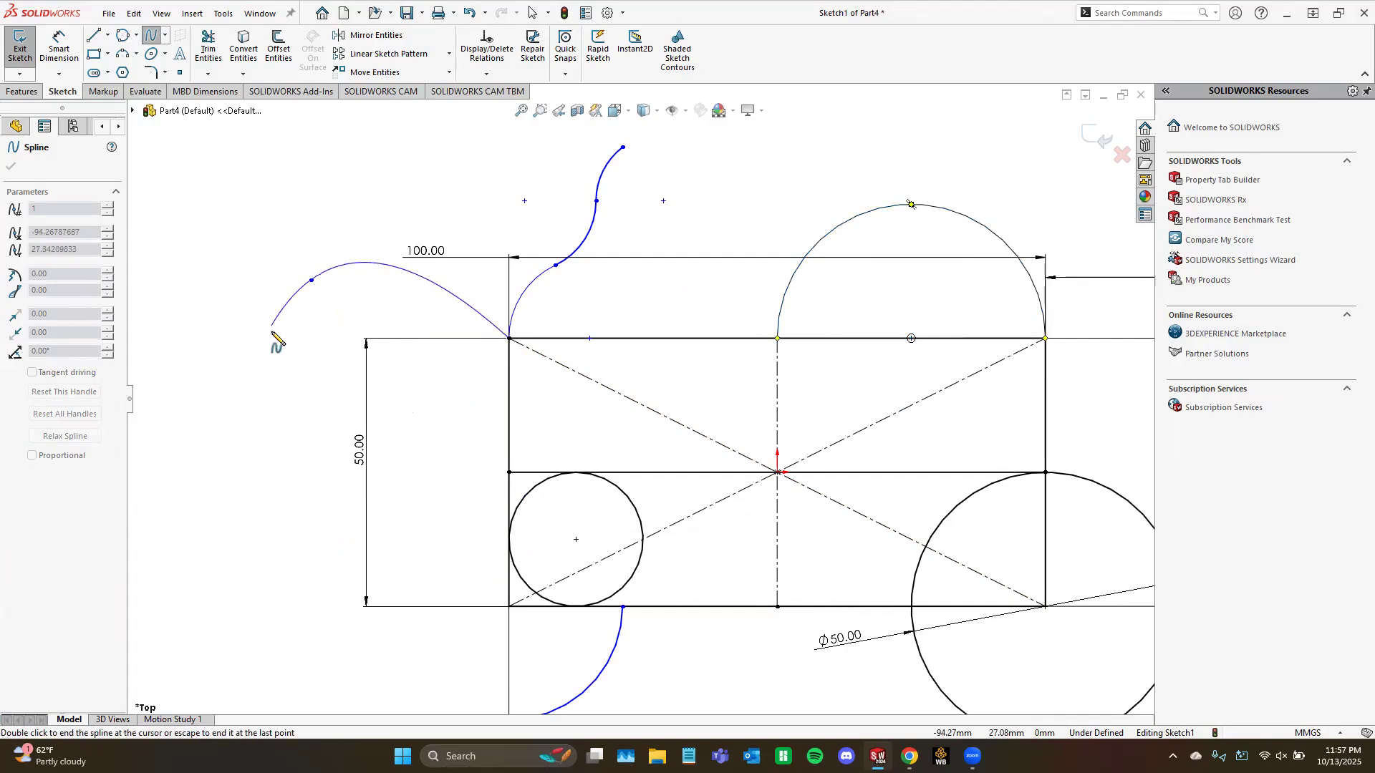
pyautogui.click(264, 363)
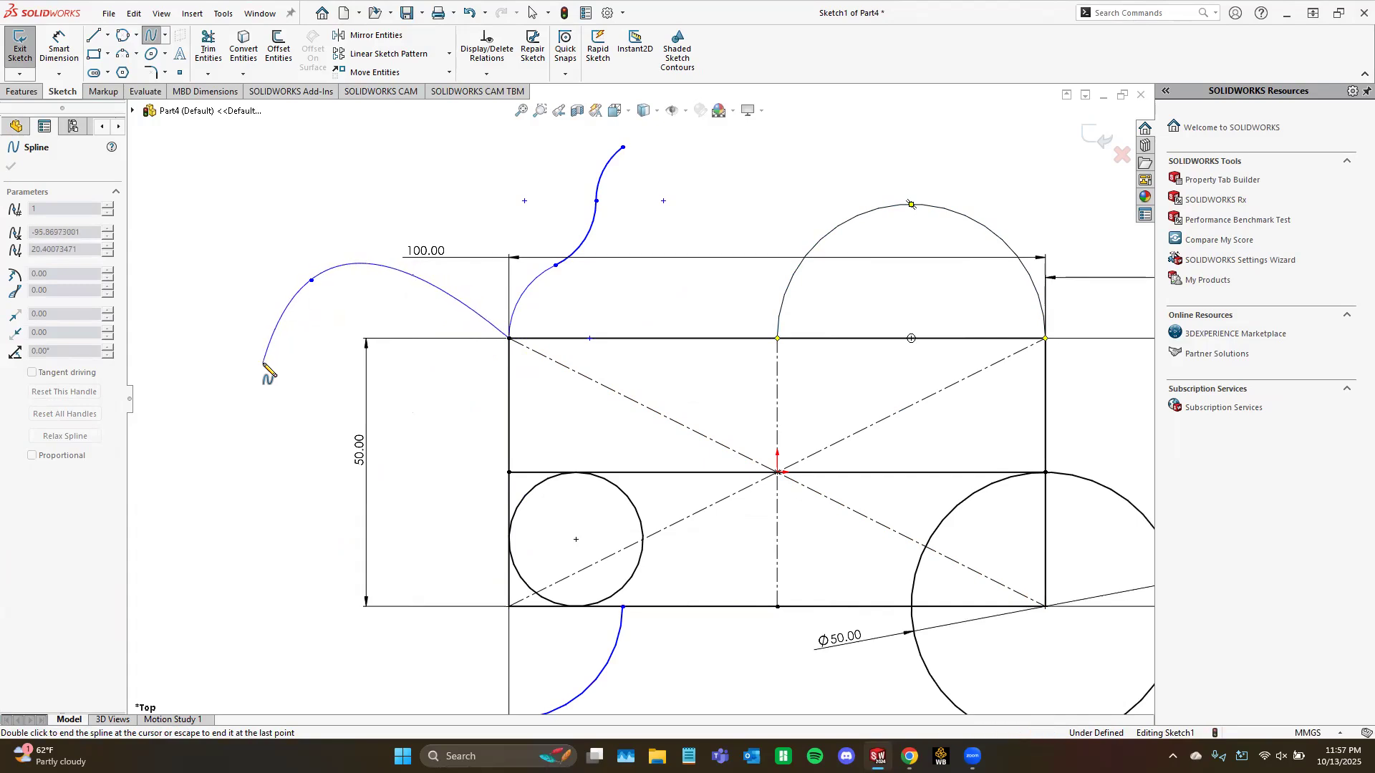
pyautogui.click(181, 384)
pyautogui.click(166, 484)
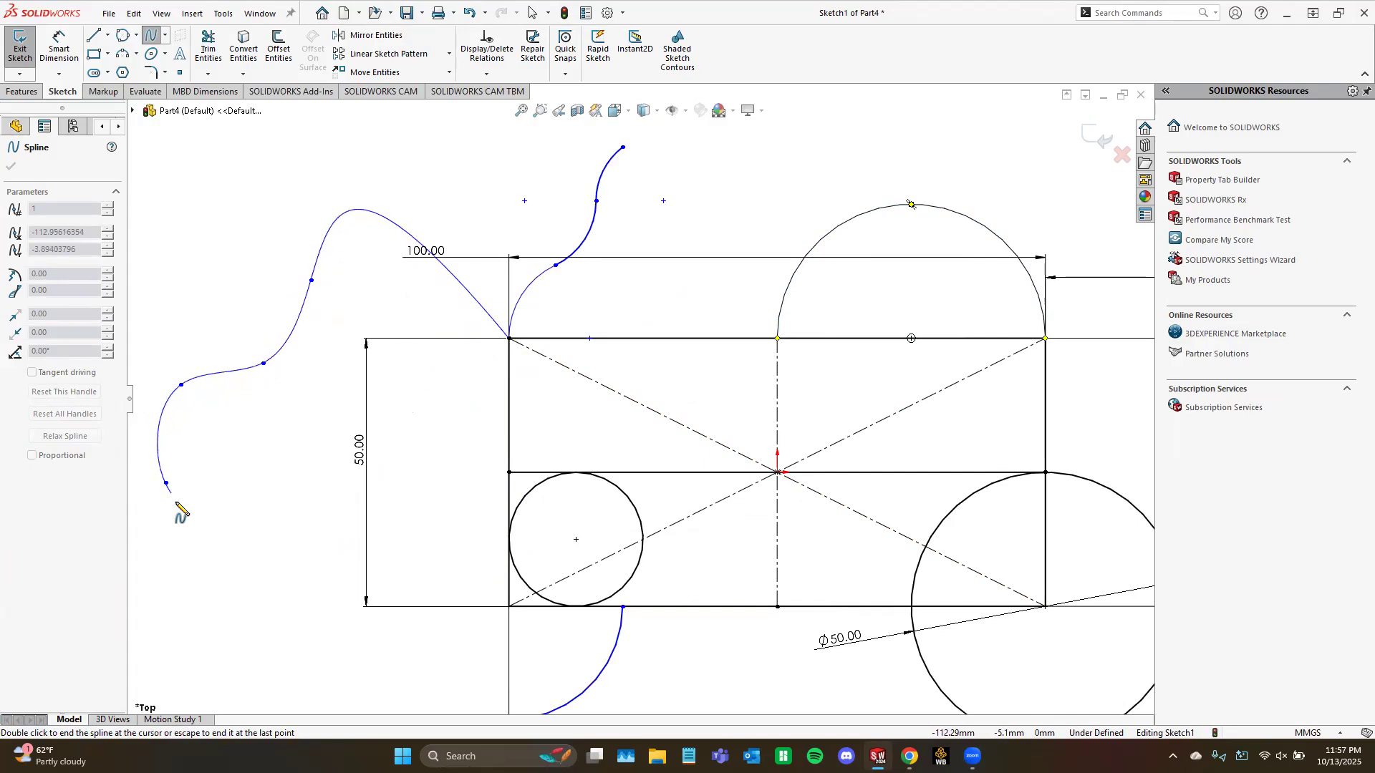
pyautogui.doubleClick(186, 502)
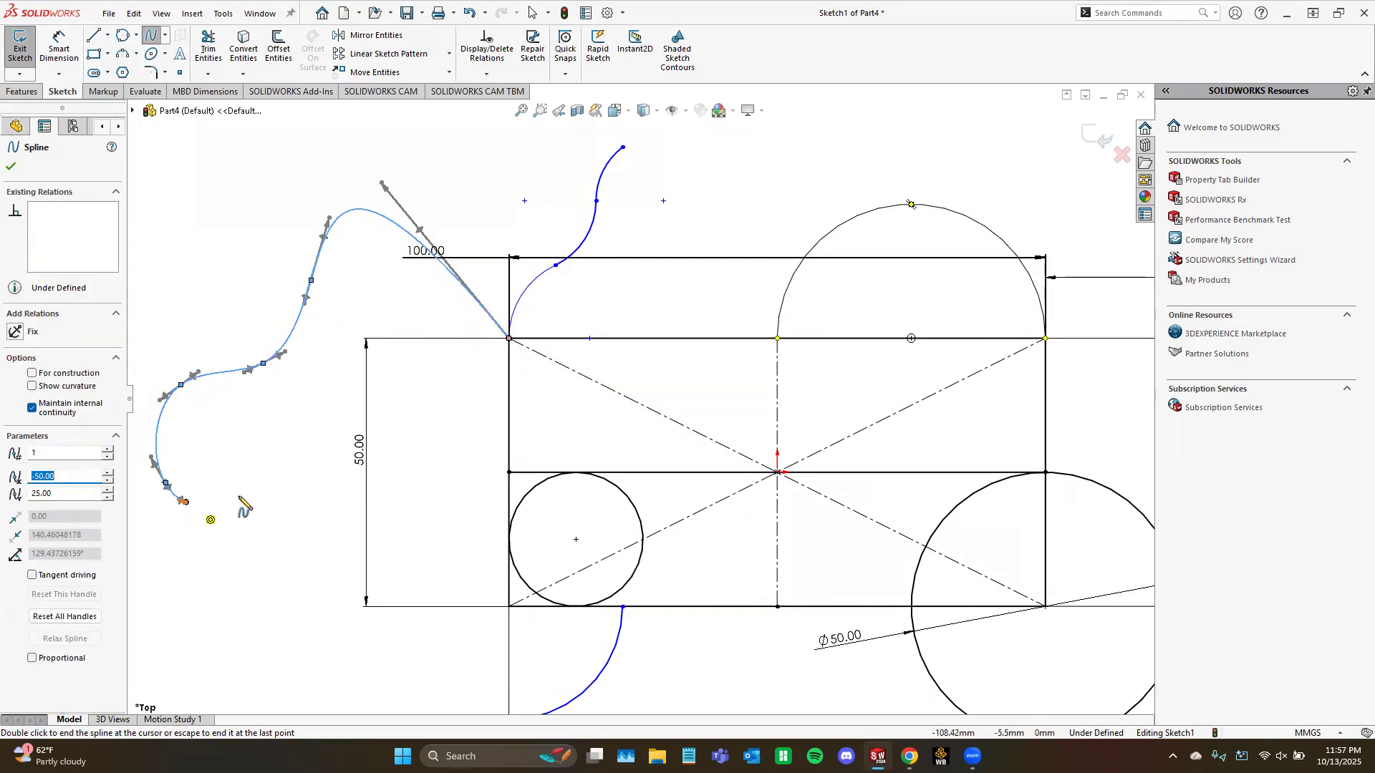
pyautogui.scroll(1, 301, 484)
pyautogui.scroll(-2, 257, 454)
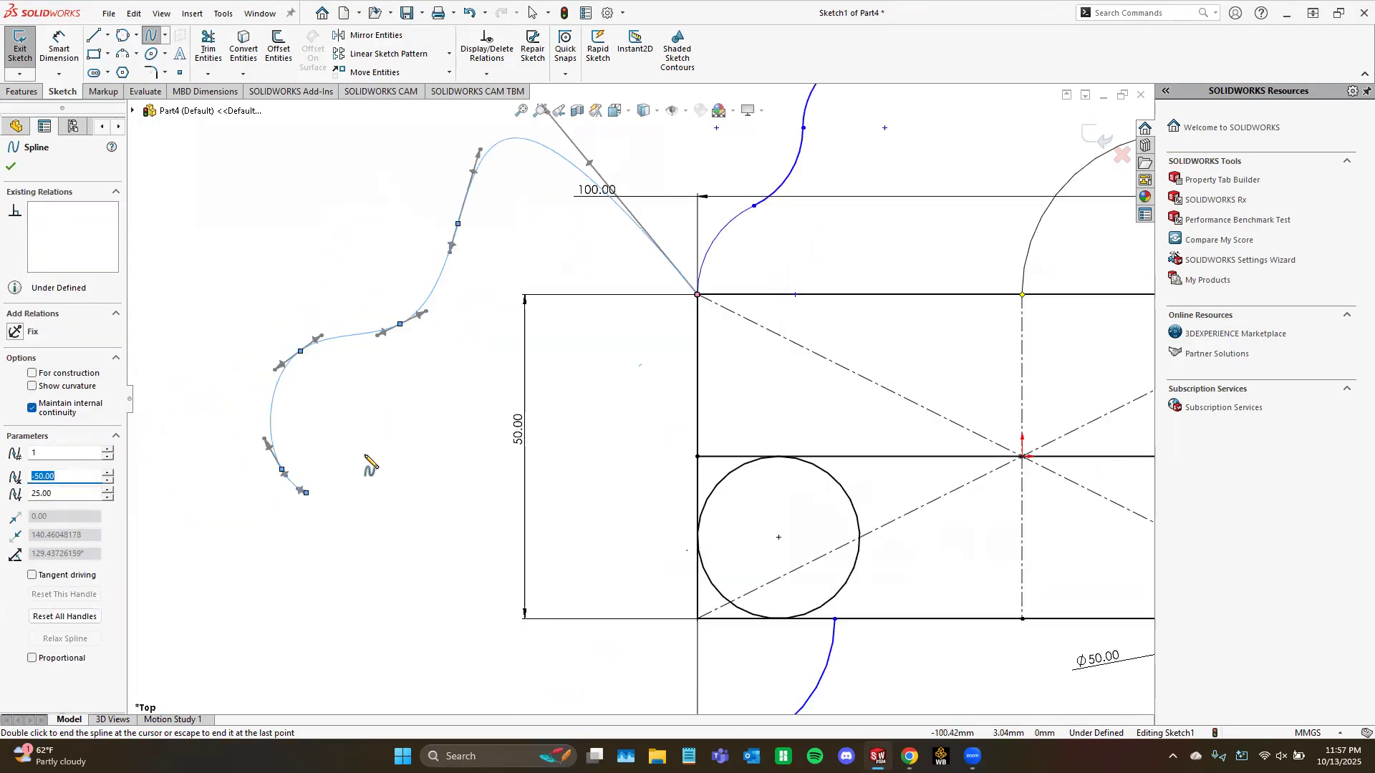
pyautogui.press('Escape')
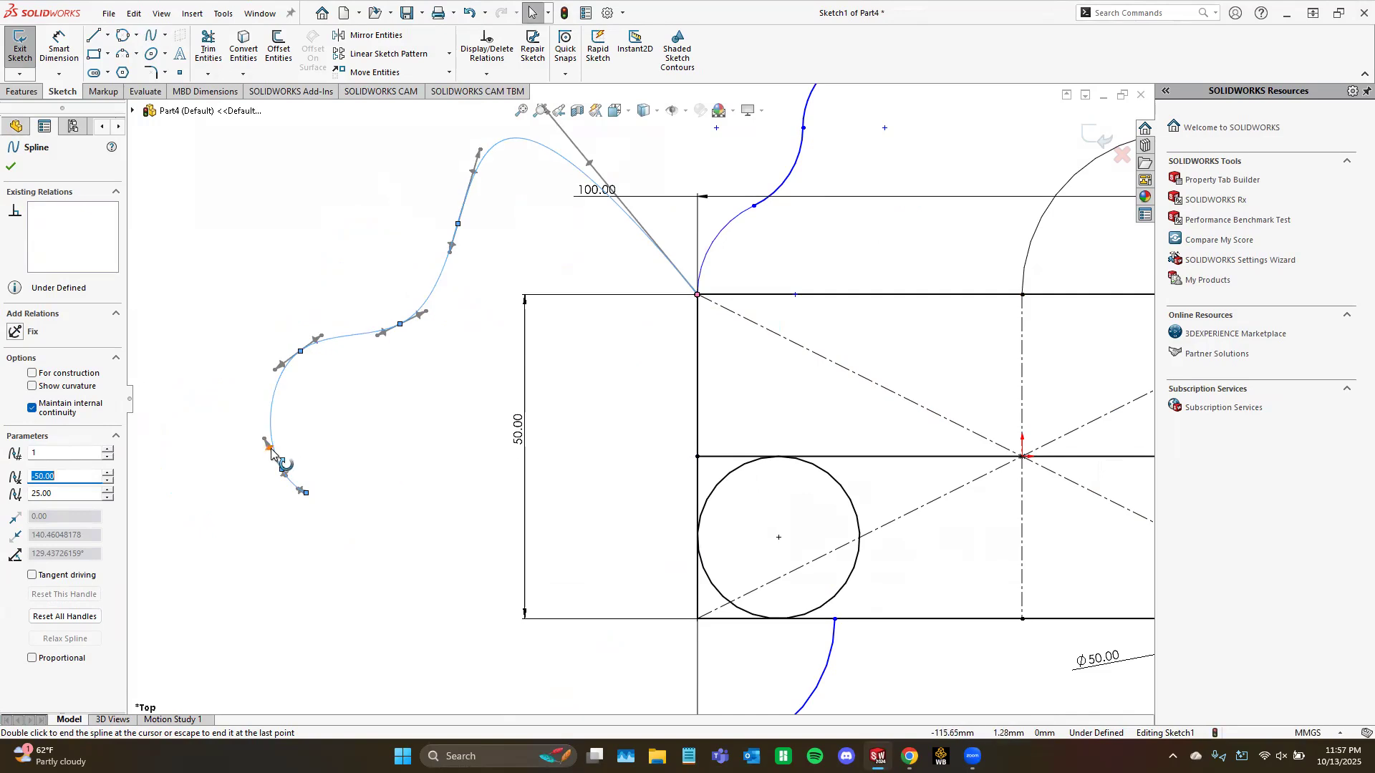
# Step: Reshape the spline's lower part by rotating the tangency handles at its fifth point to about -45° and fourth point to about -128°
pyautogui.scroll(-10, 265, 451)
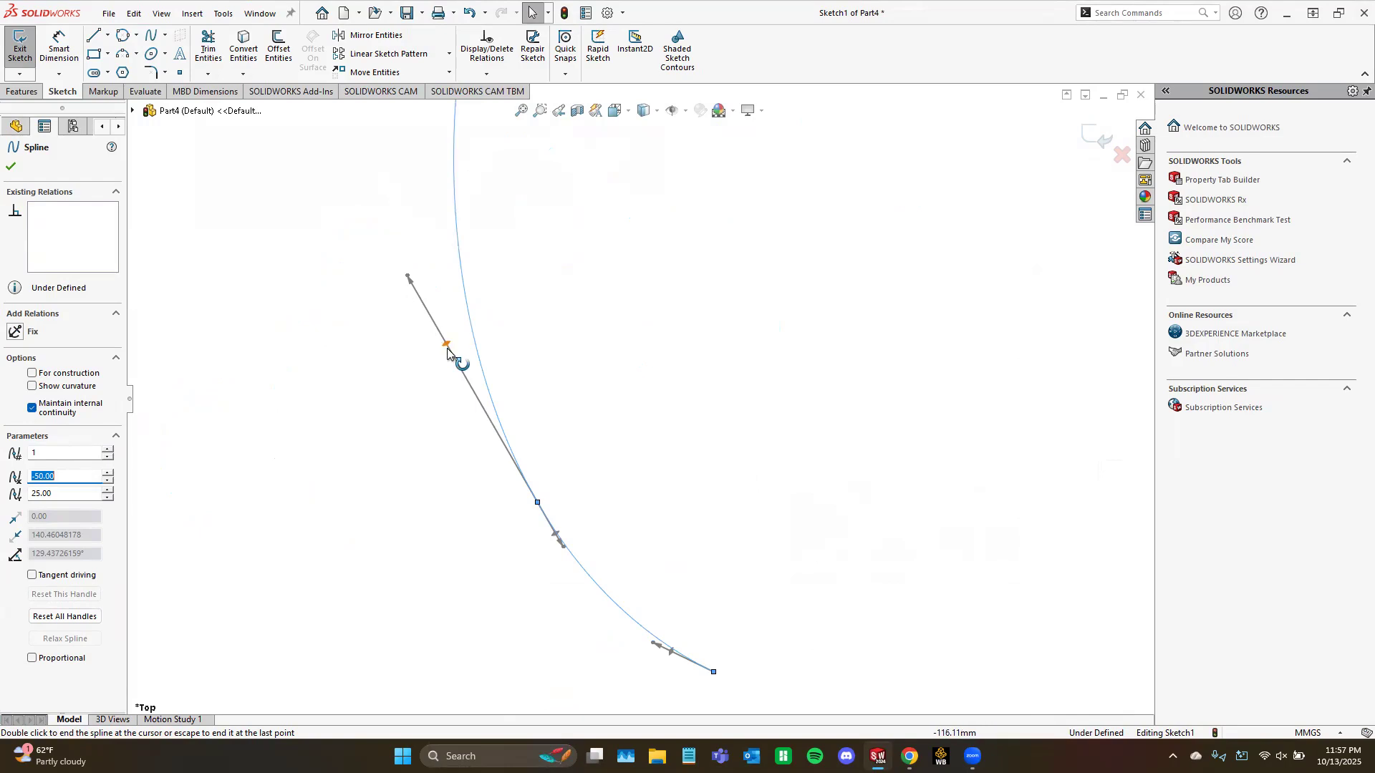
pyautogui.moveTo(447, 342); pyautogui.dragTo(411, 374)
pyautogui.scroll(6, 455, 380)
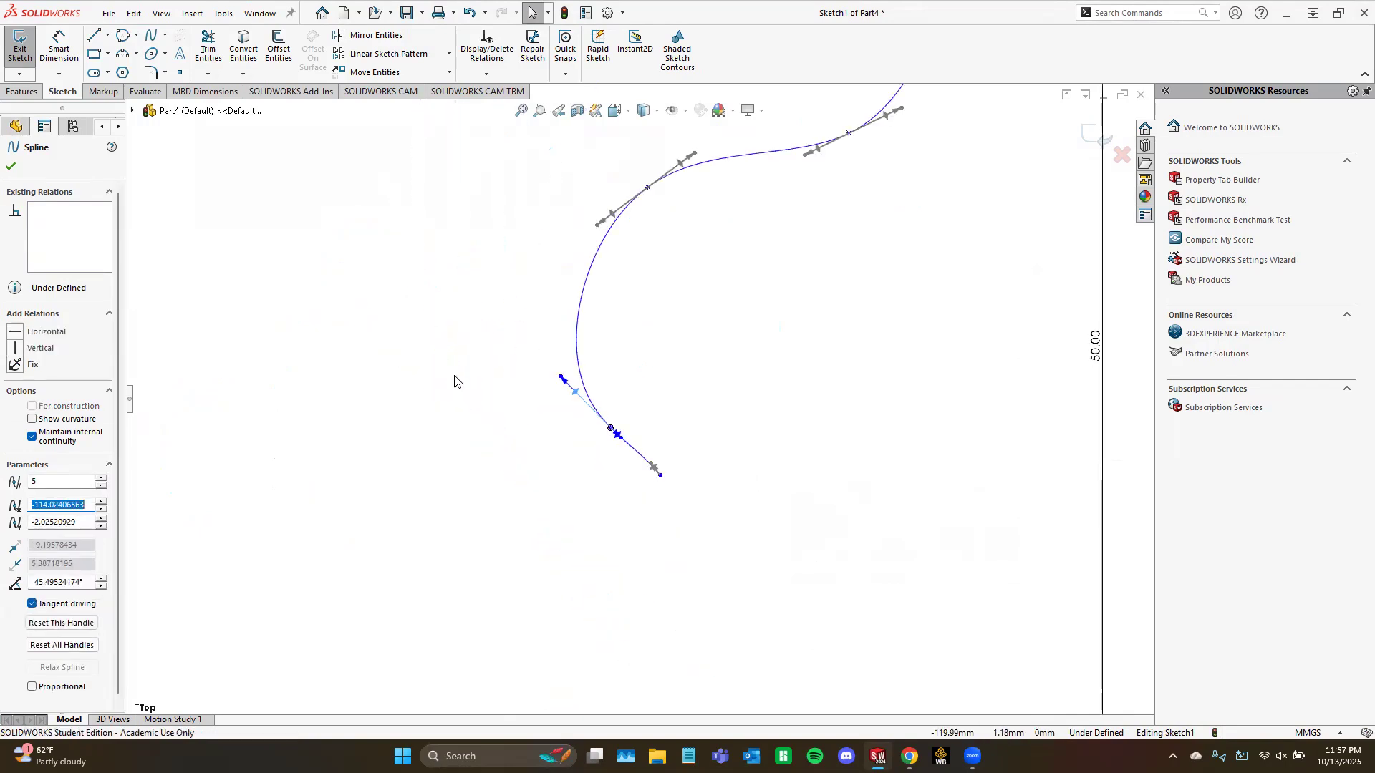
pyautogui.scroll(-3, 654, 301)
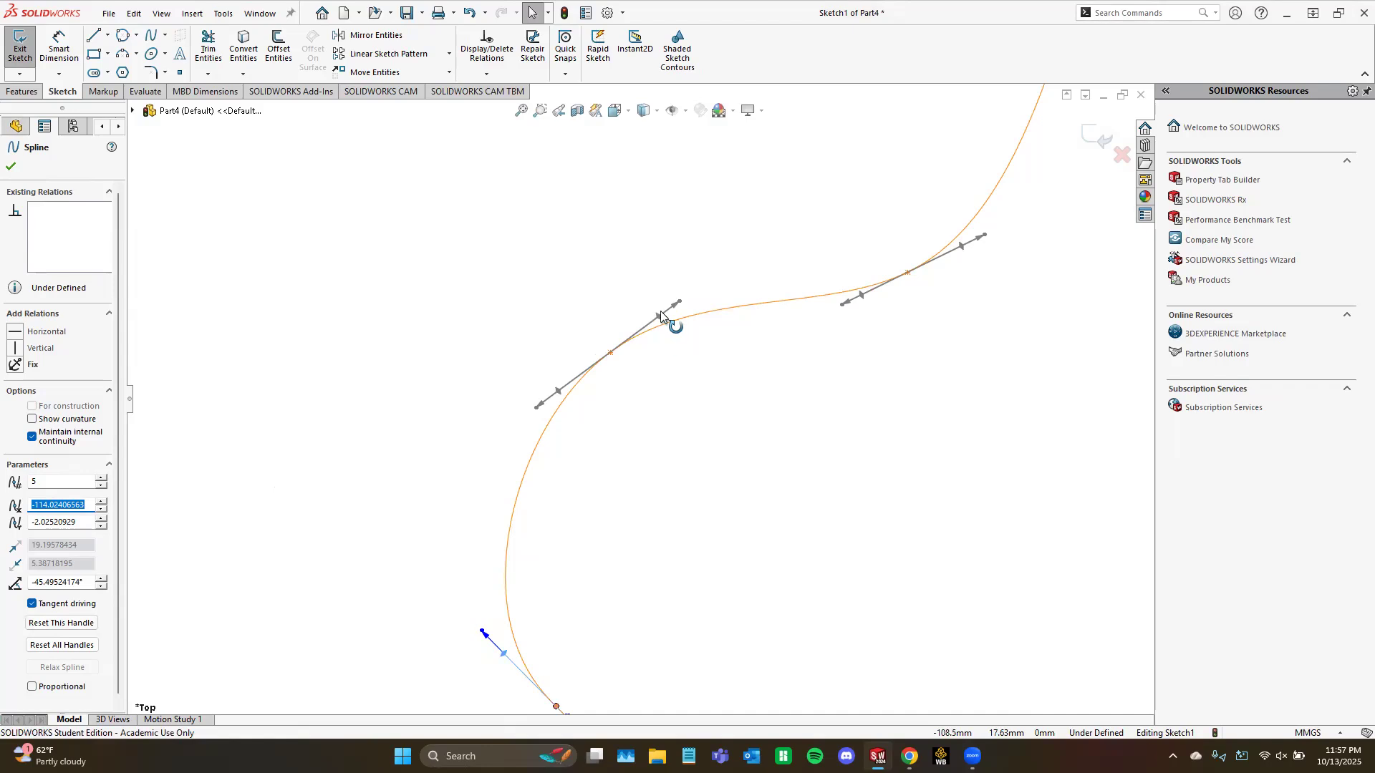
pyautogui.moveTo(660, 315)
pyautogui.mouseDown()
pyautogui.moveTo(670, 367)
pyautogui.moveTo(673, 301)
pyautogui.moveTo(635, 274)
pyautogui.moveTo(675, 343)
pyautogui.mouseUp()
# Step: Reshape the spline's upper hump with the handles at its second point and its start point, turning the start handle to about 118°
pyautogui.scroll(4, 675, 344)
pyautogui.scroll(1, 719, 292)
pyautogui.scroll(-1, 732, 298)
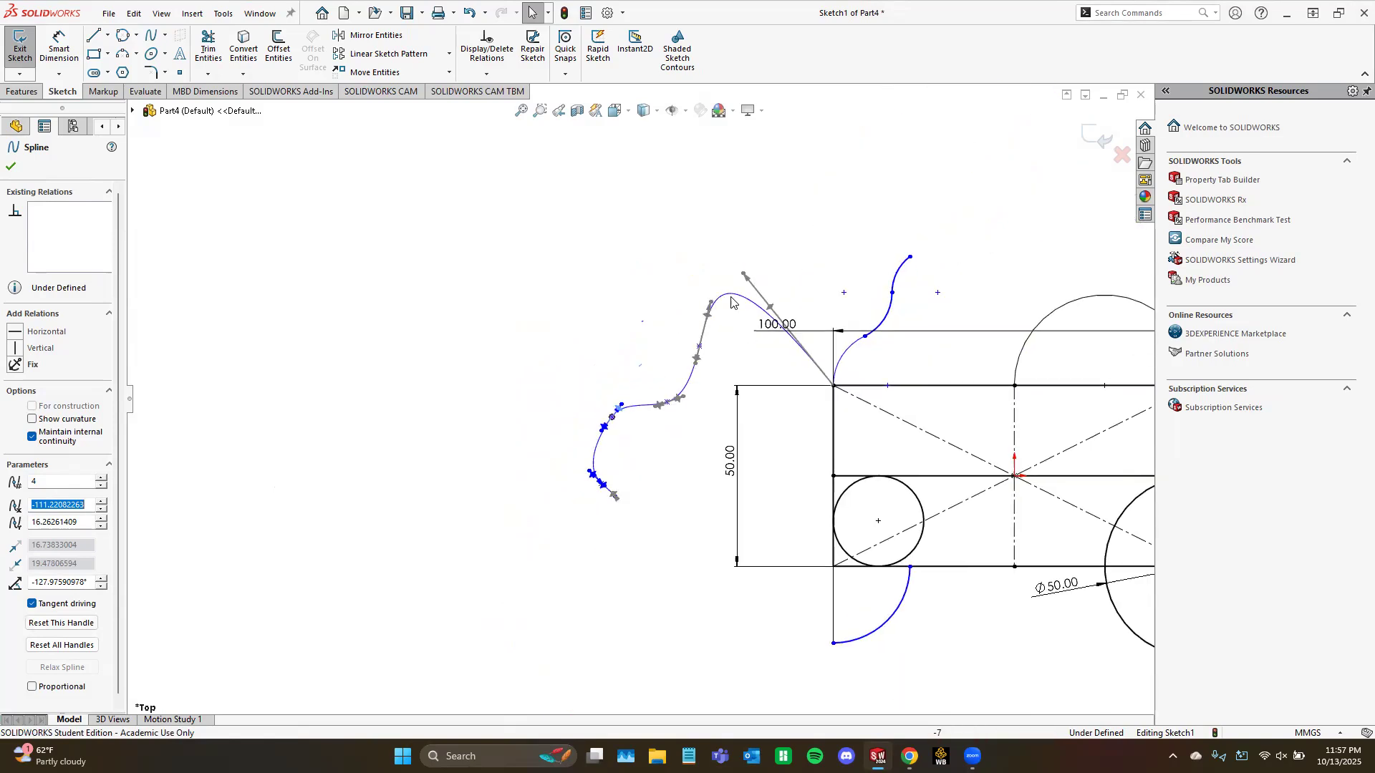
pyautogui.scroll(-1, 716, 328)
pyautogui.moveTo(699, 326); pyautogui.dragTo(814, 321)
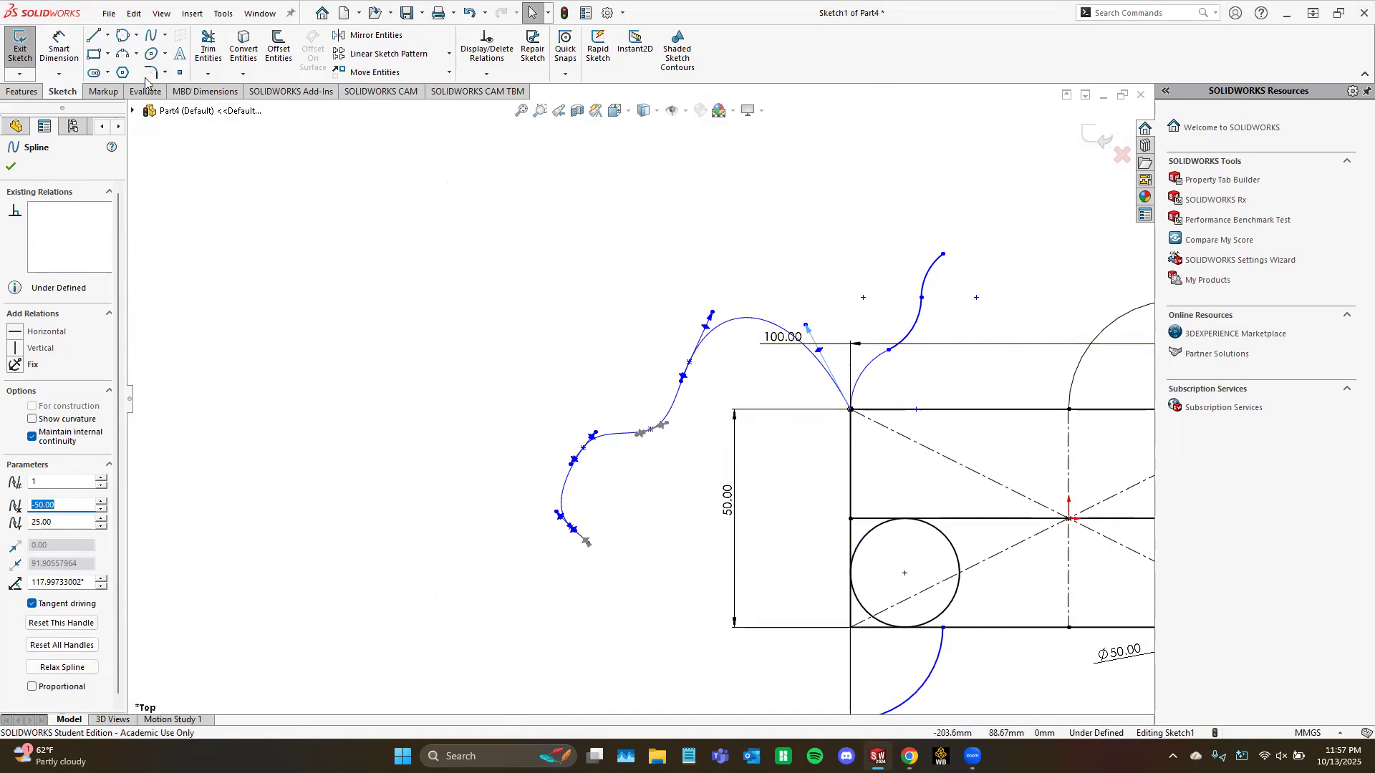
# Step: Sketch an ellipse centered on the upper edge's midpoint, with a 50 mm major radius reaching the upper-right corner and about 9.1 mm minor radius
pyautogui.click(150, 54)
pyautogui.press('f')
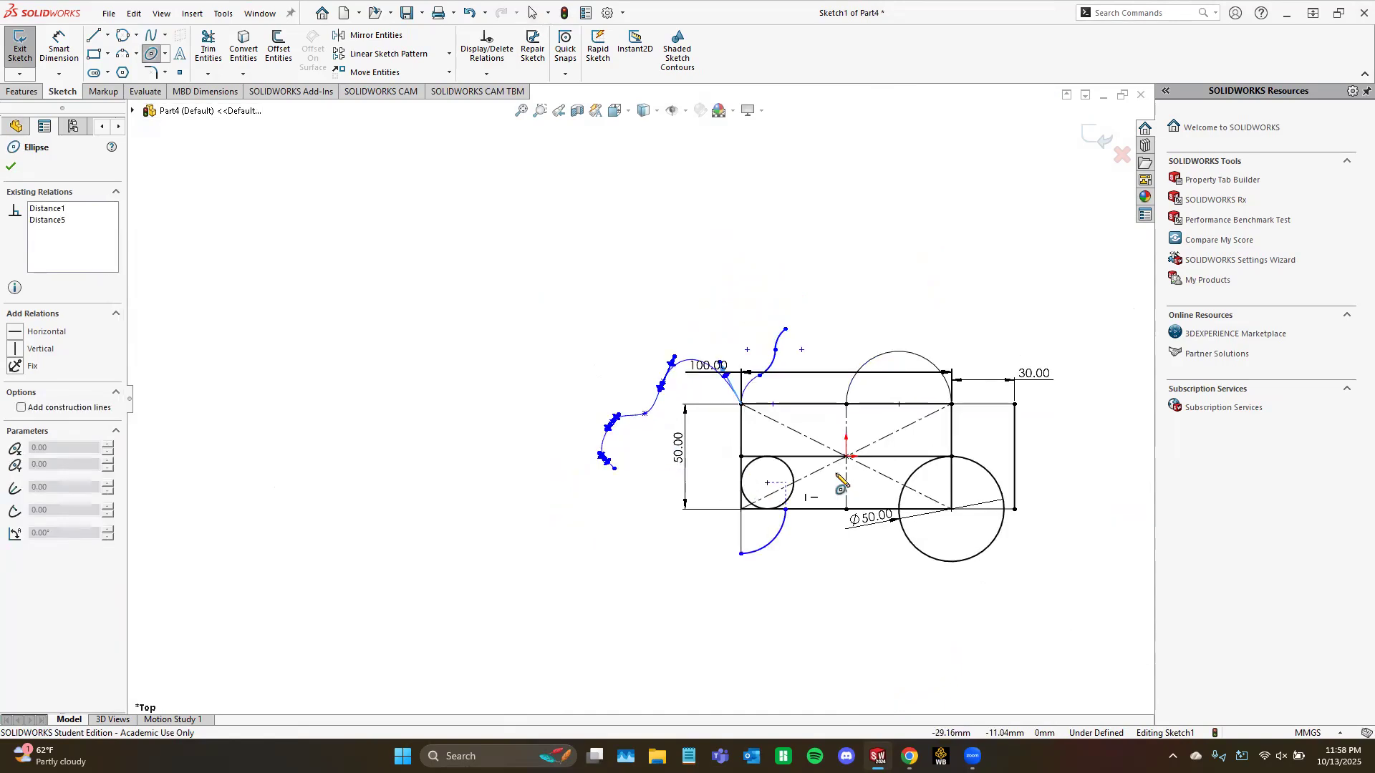
pyautogui.click(165, 54)
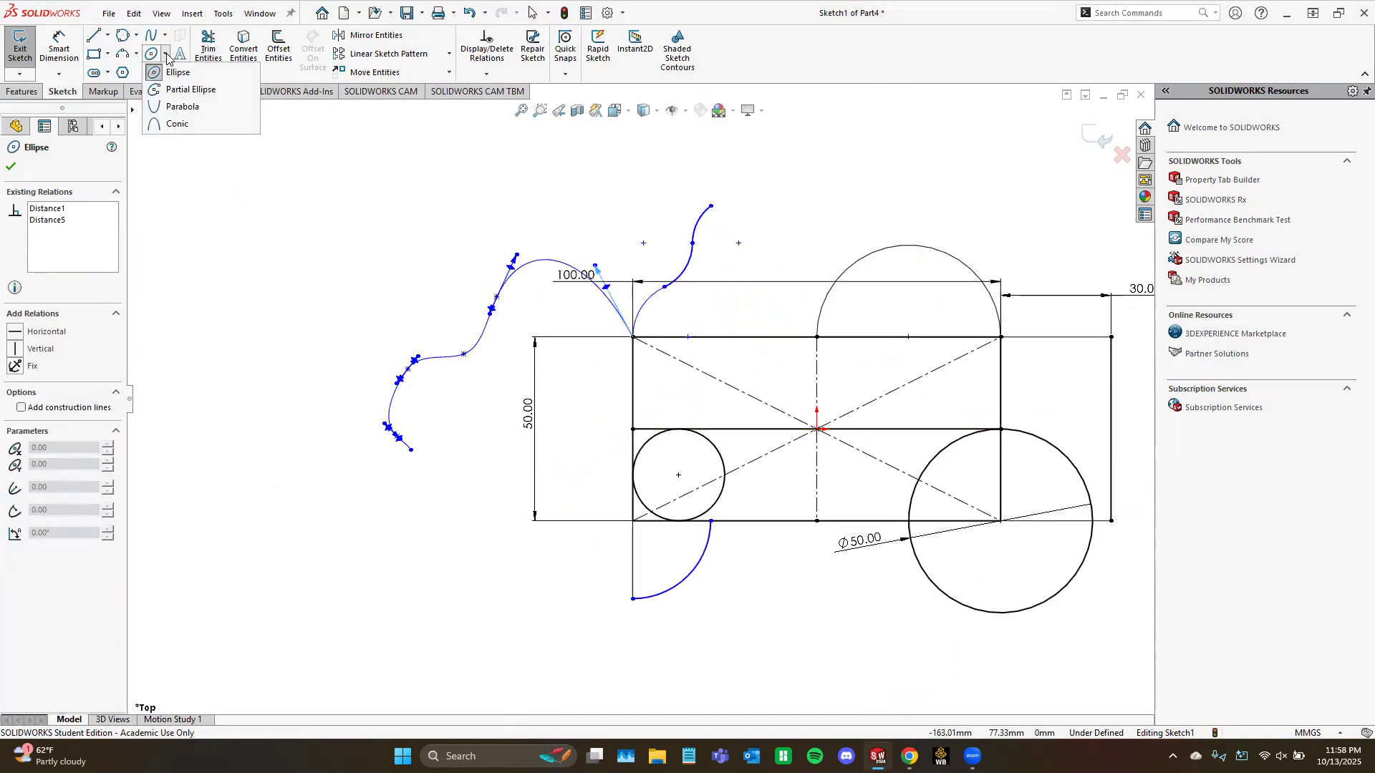
pyautogui.click(178, 73)
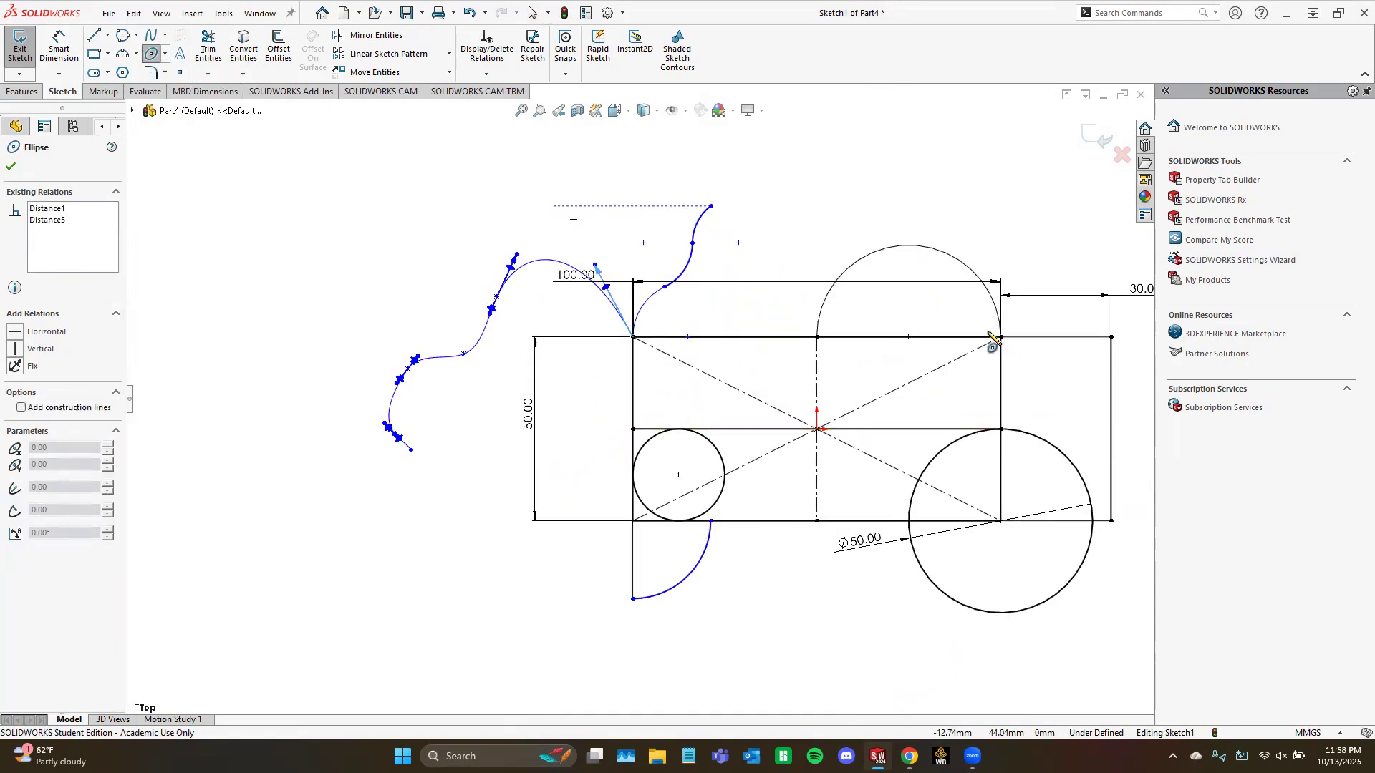
pyautogui.click(816, 336)
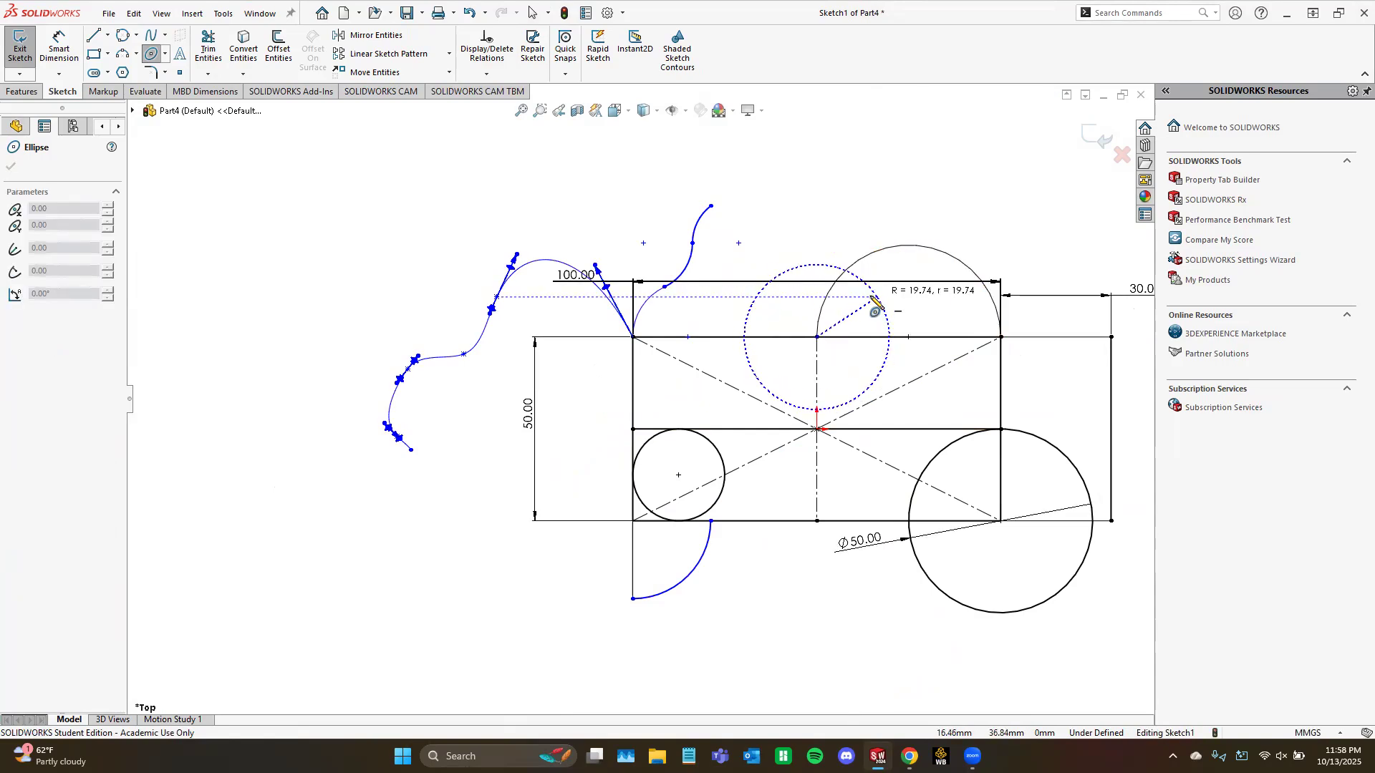
pyautogui.click(1001, 337)
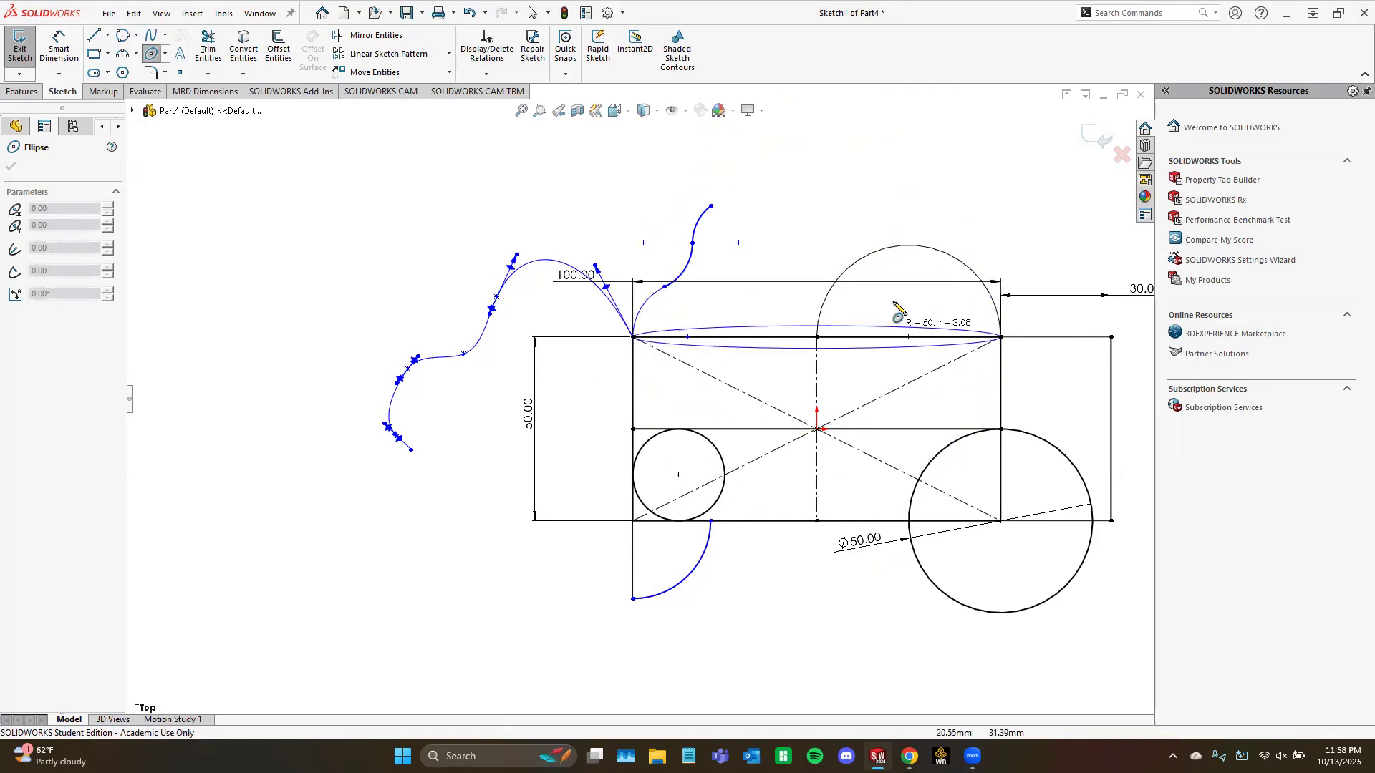
pyautogui.click(875, 305)
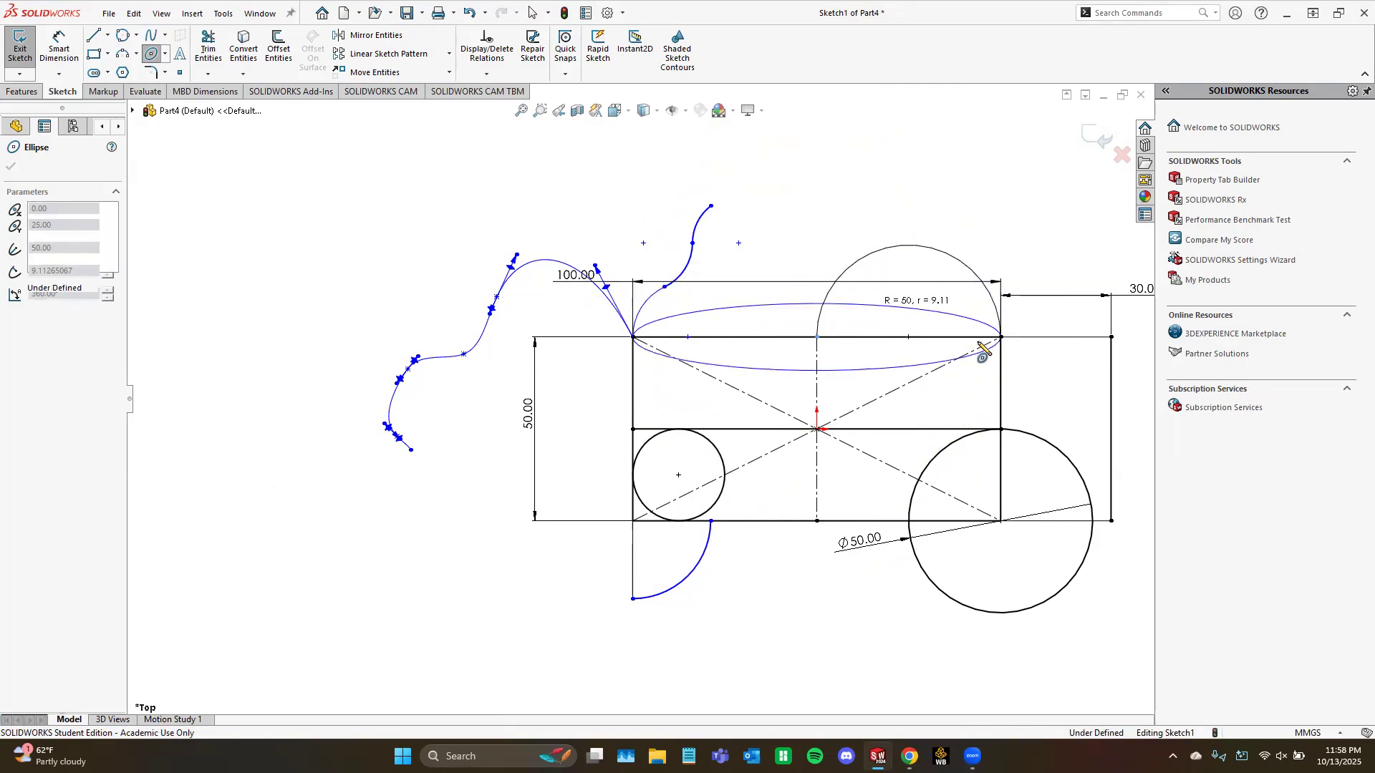
# Step: Add the sketch text "Mini Mechs" with the ellipse as its guide curve
pyautogui.click(180, 55)
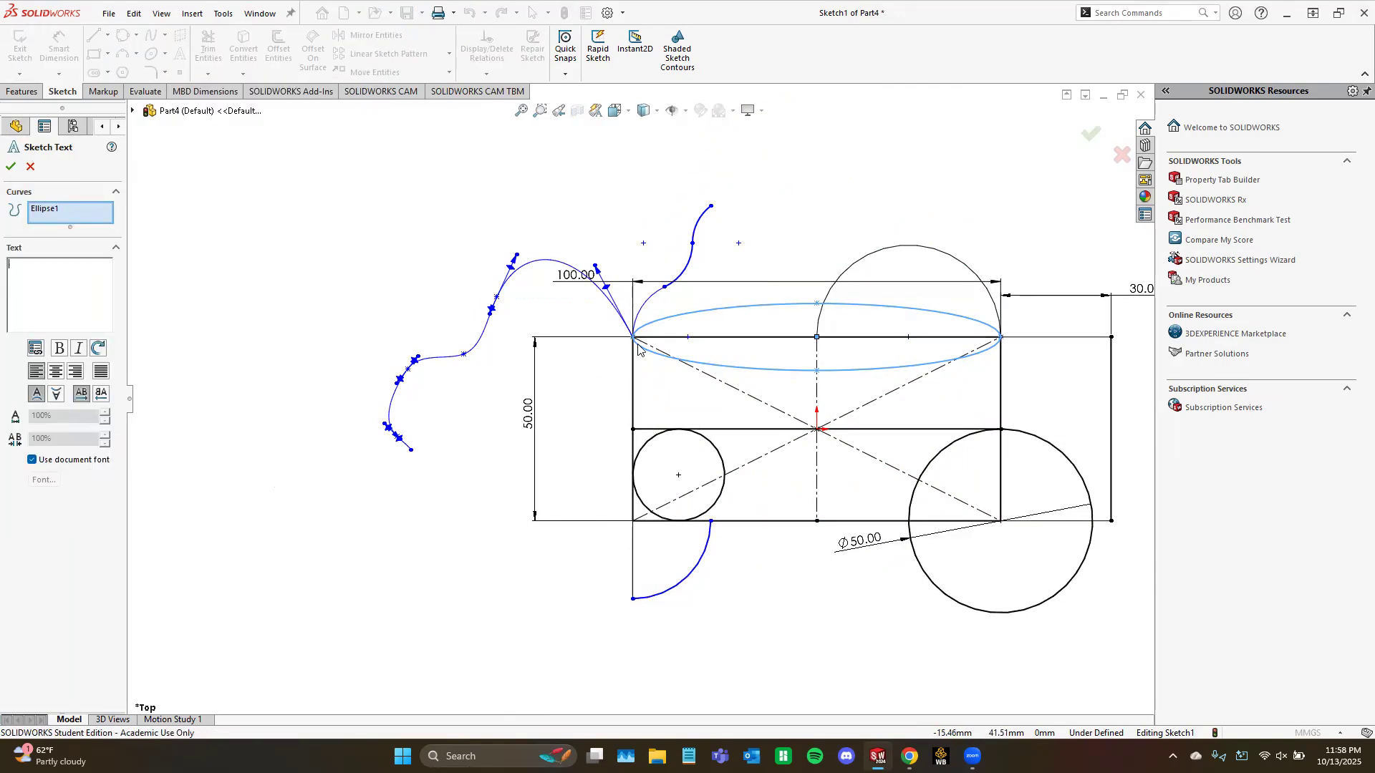
pyautogui.click(55, 211)
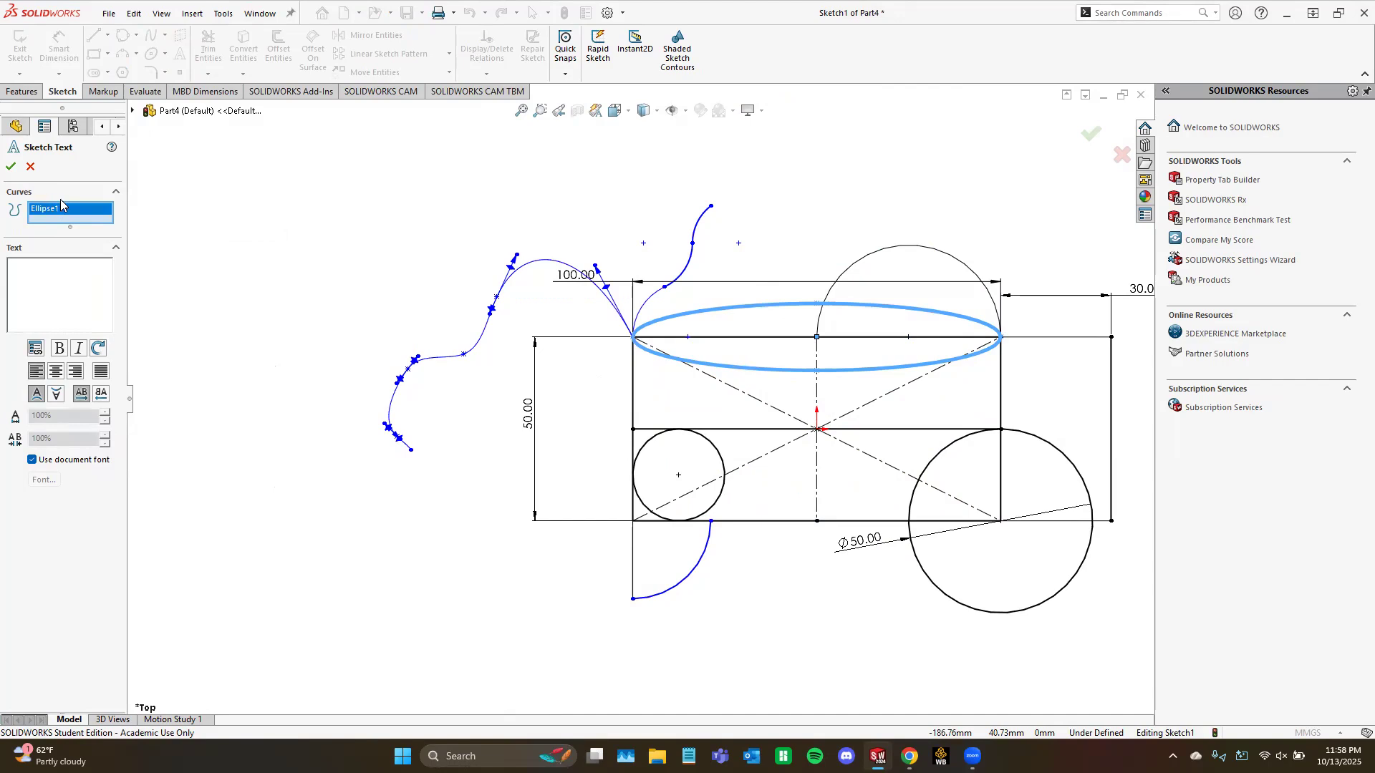
pyautogui.press('Delete')
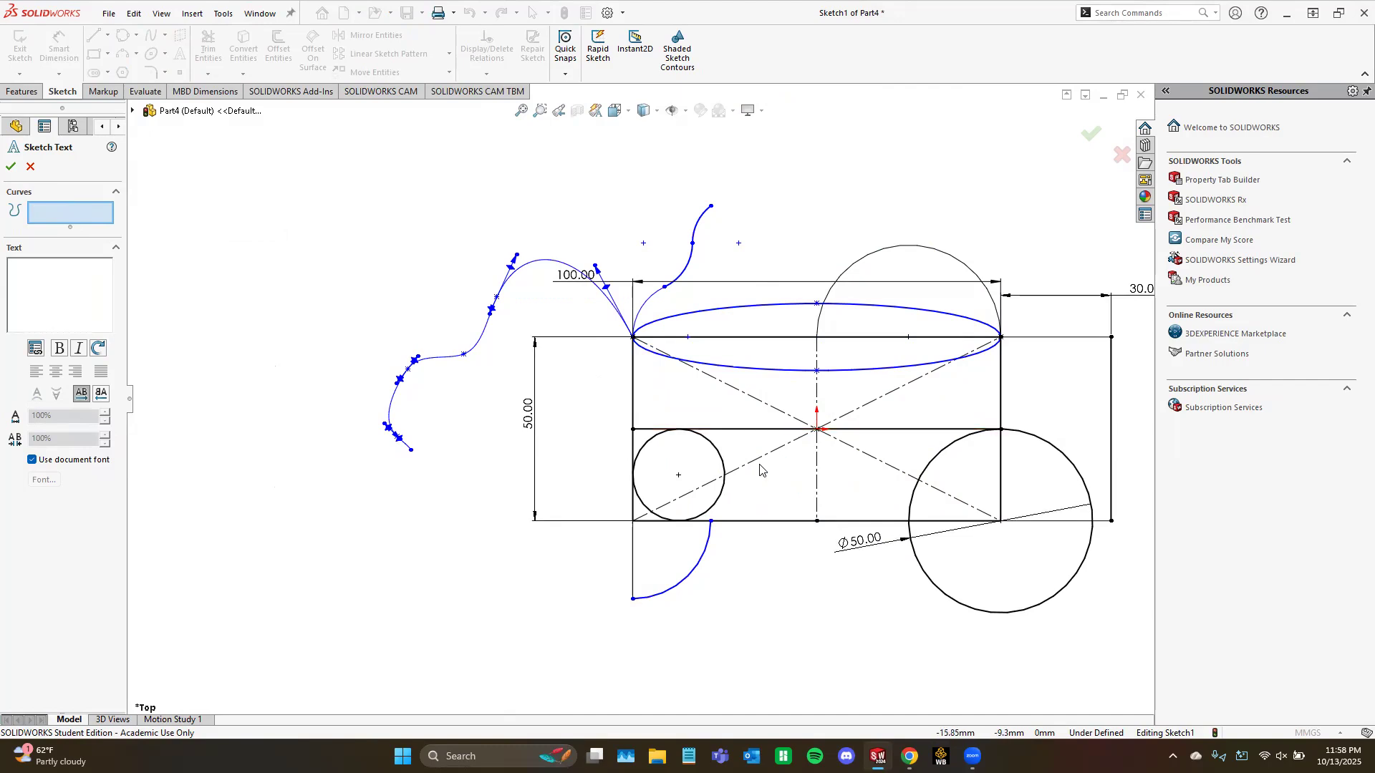
pyautogui.click(766, 310)
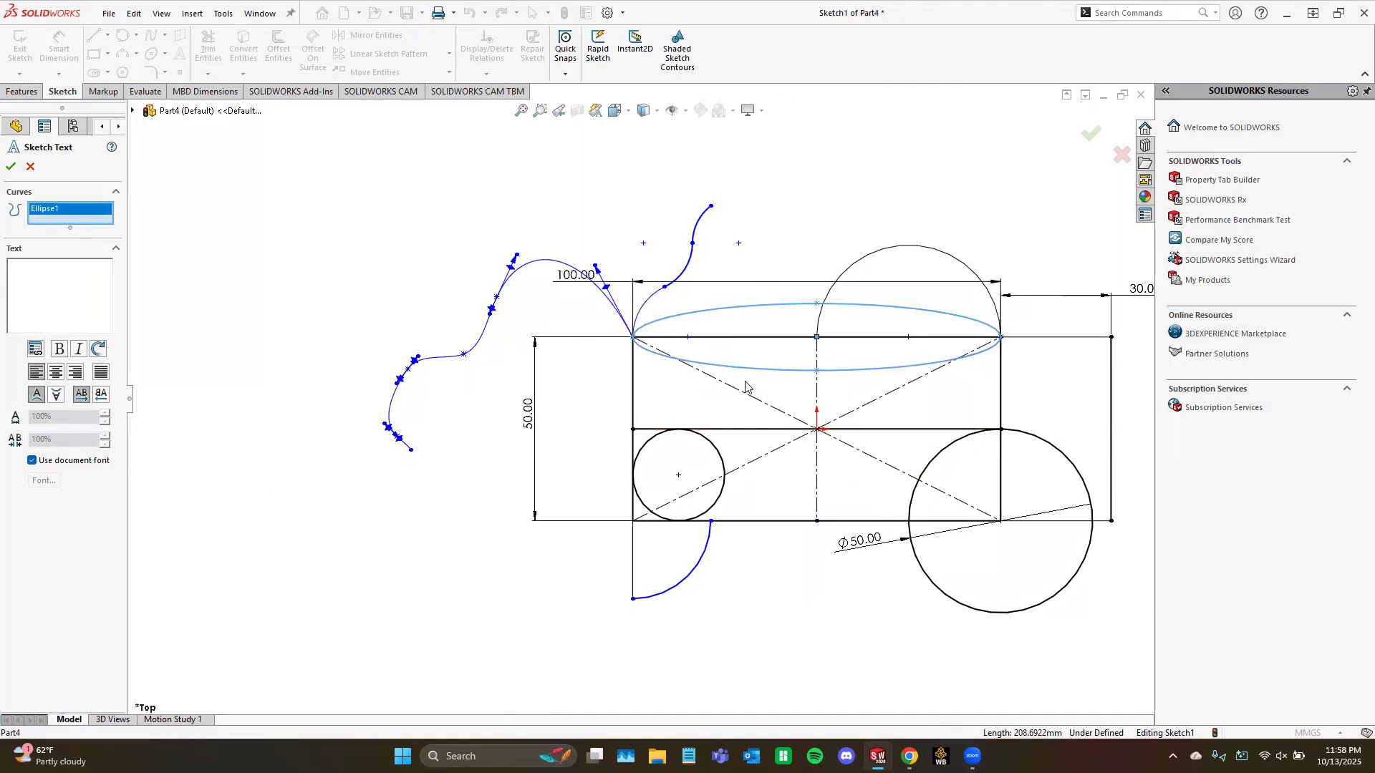
pyautogui.click(75, 292)
pyautogui.write('Mini')
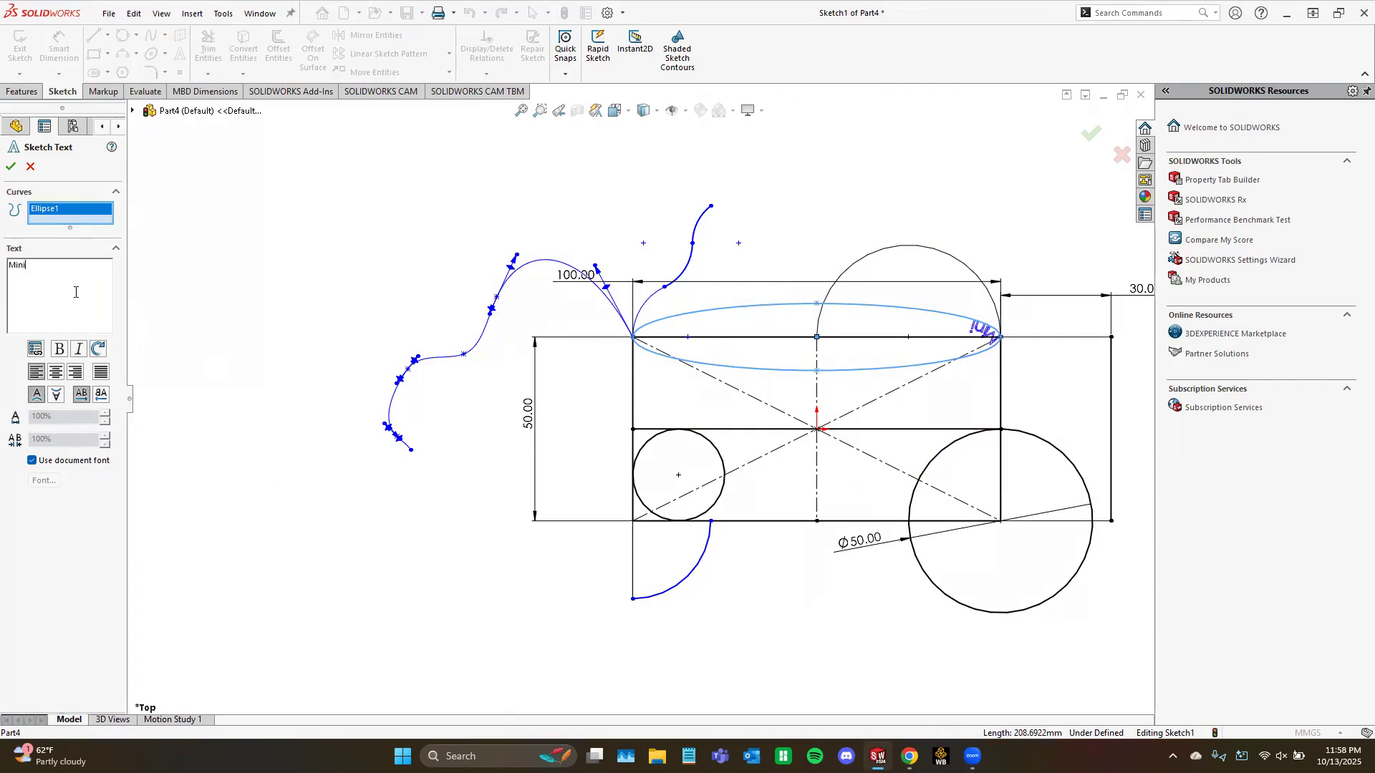
pyautogui.write(' Mechs')
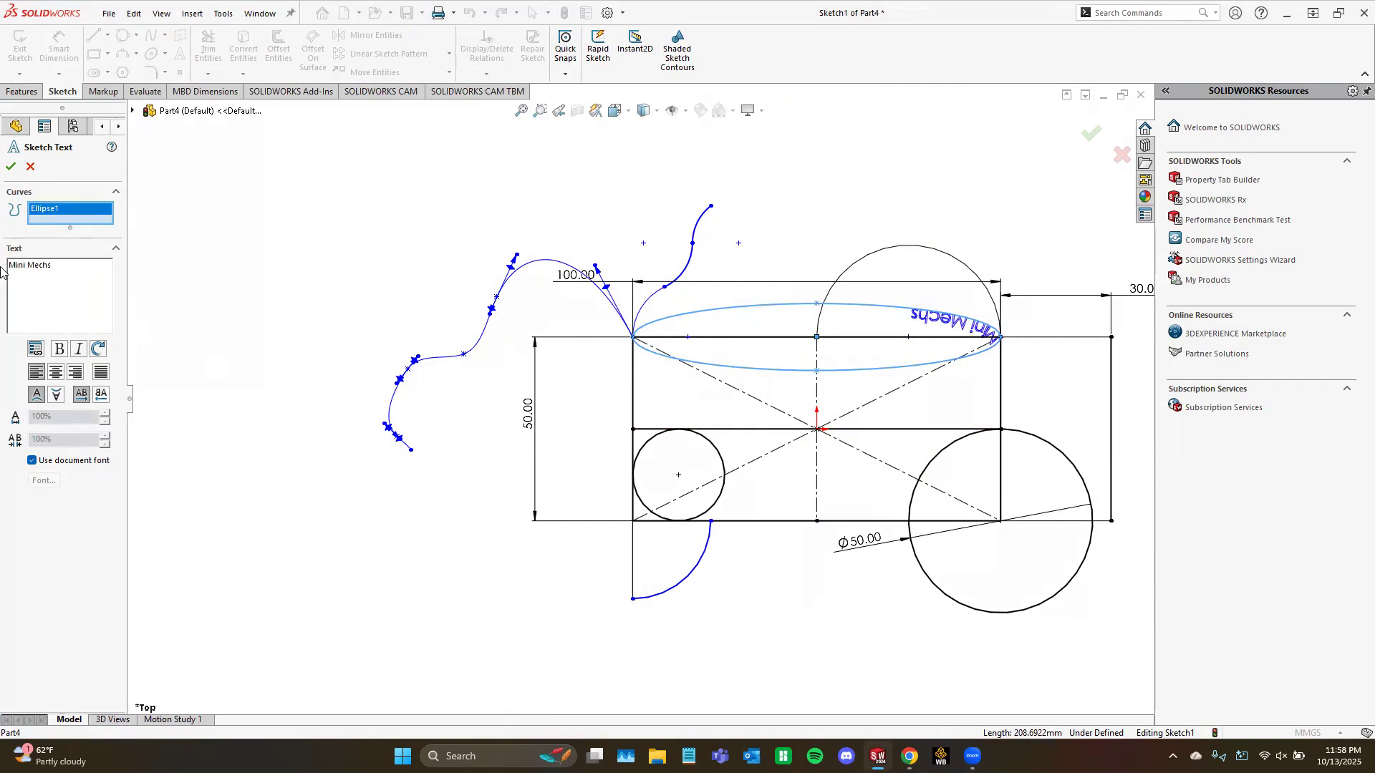
# Step: Flip the ellipse text vertically and horizontally, try center and right alignment, and accept it with left alignment
pyautogui.click(52, 398)
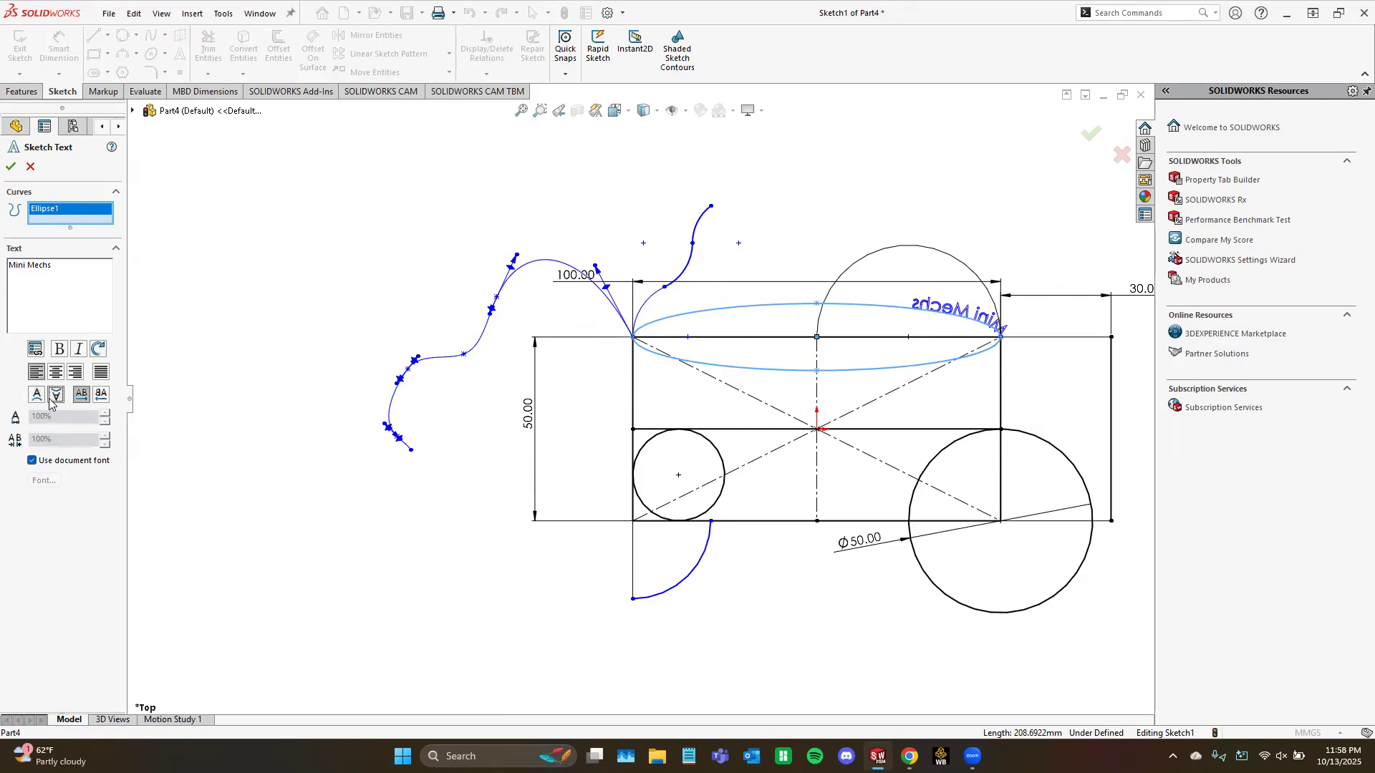
pyautogui.click(97, 398)
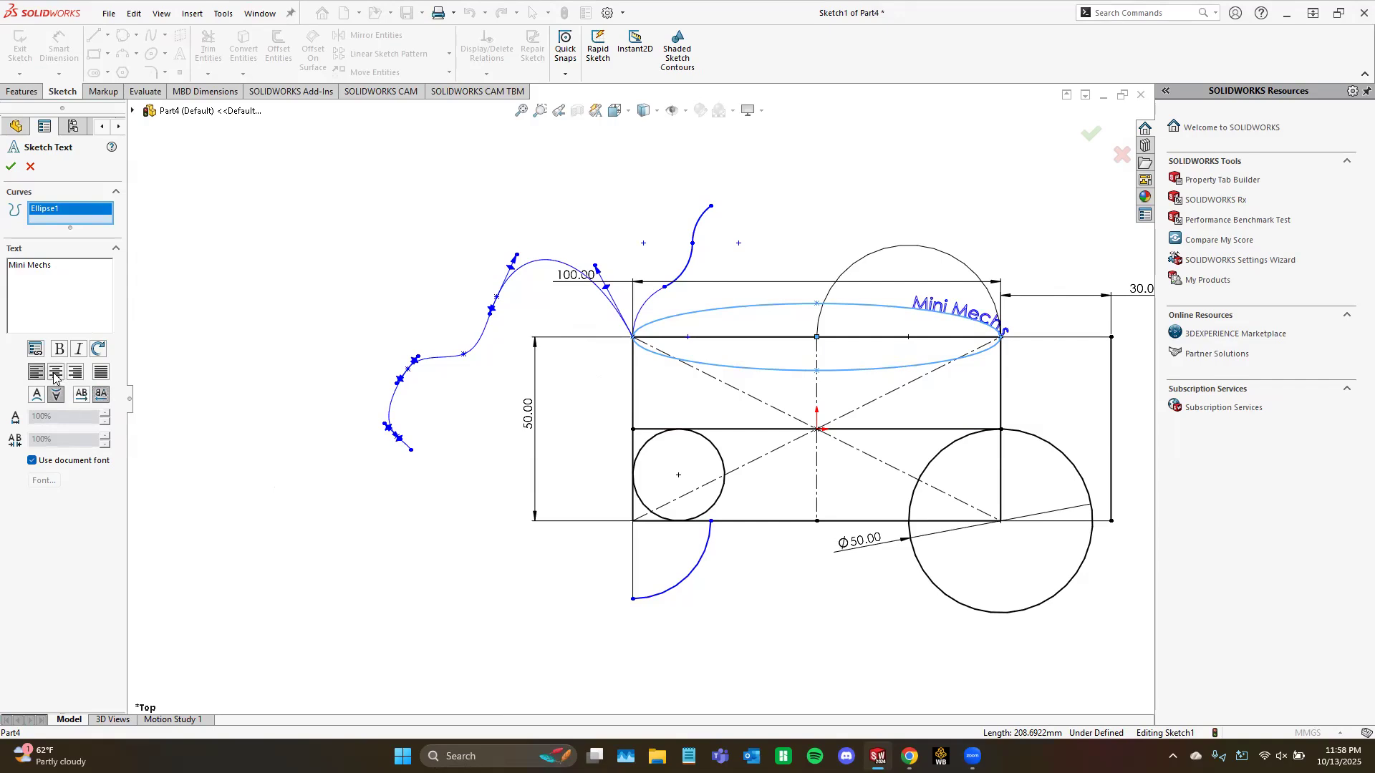
pyautogui.click(55, 374)
pyautogui.click(74, 372)
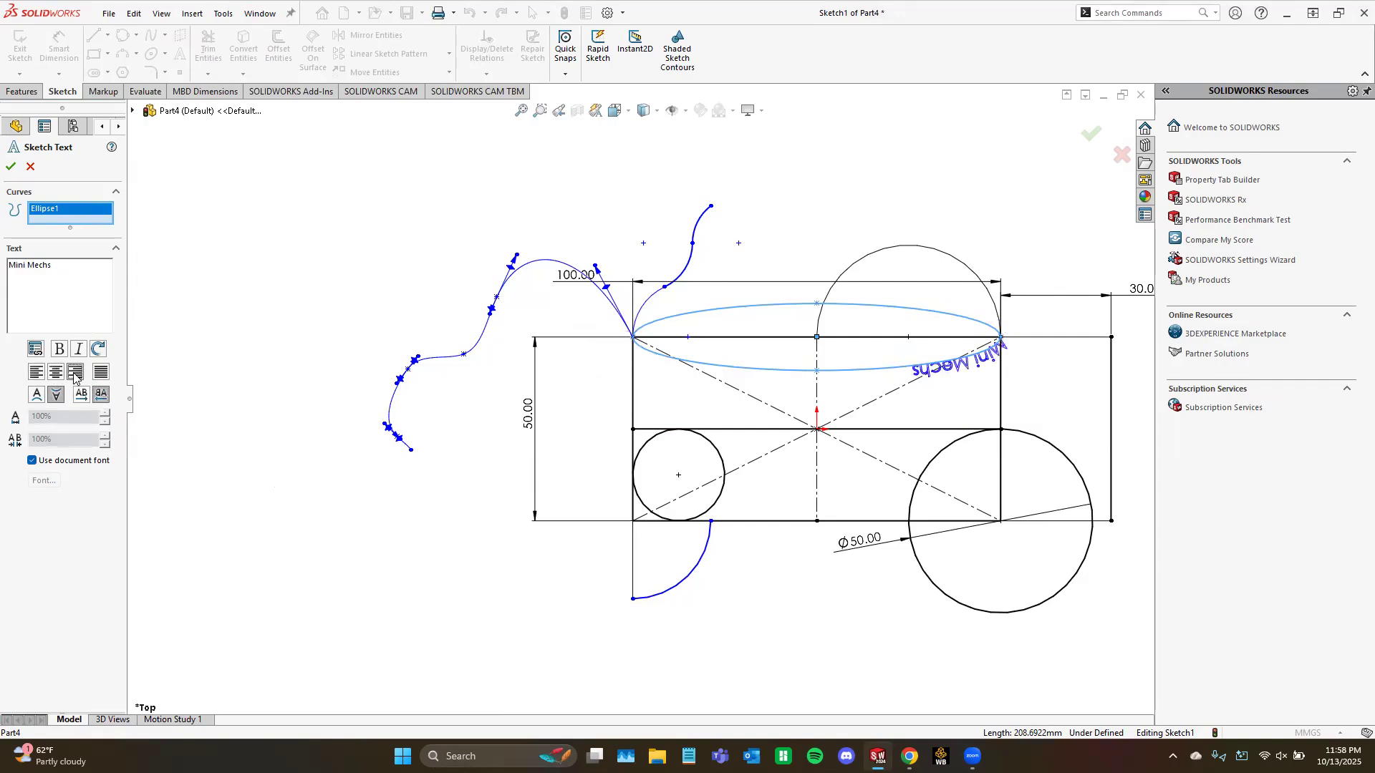
pyautogui.click(37, 374)
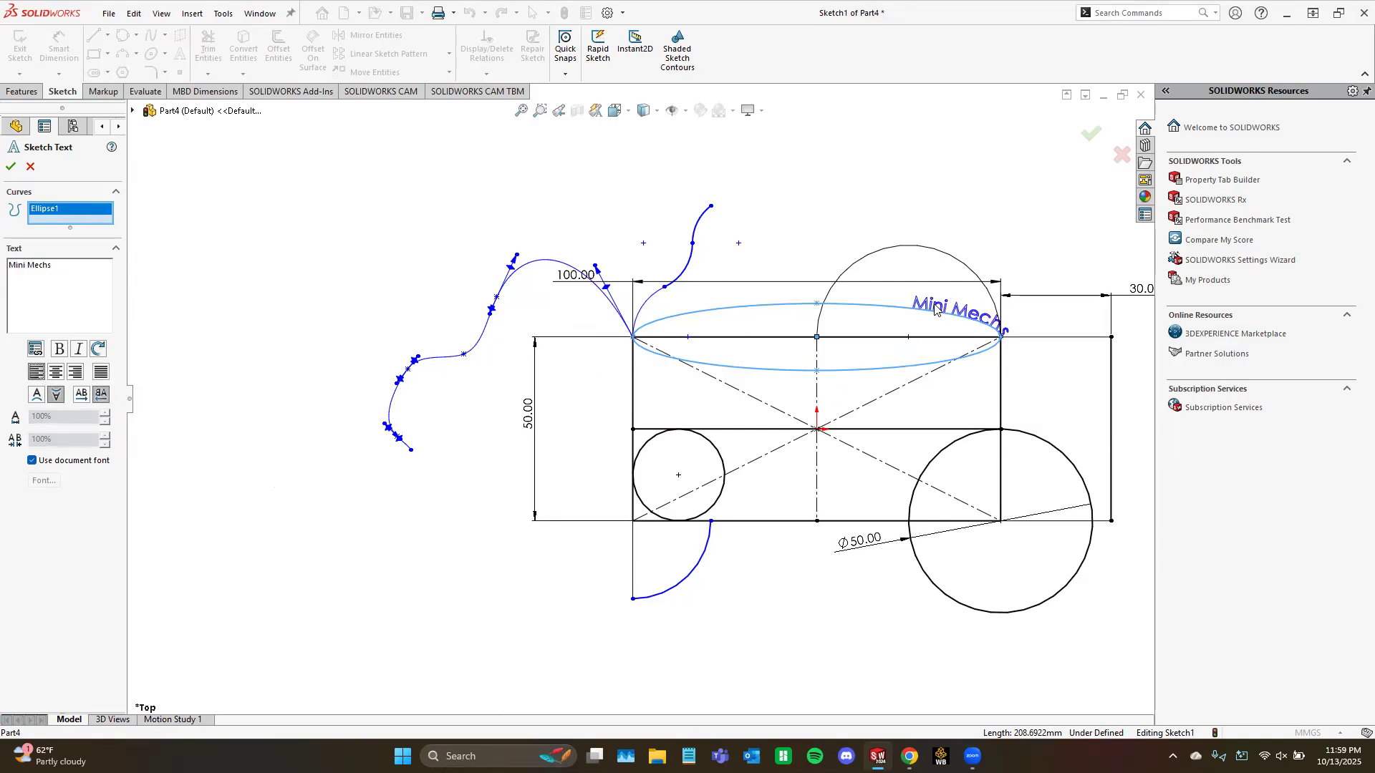
pyautogui.click(10, 168)
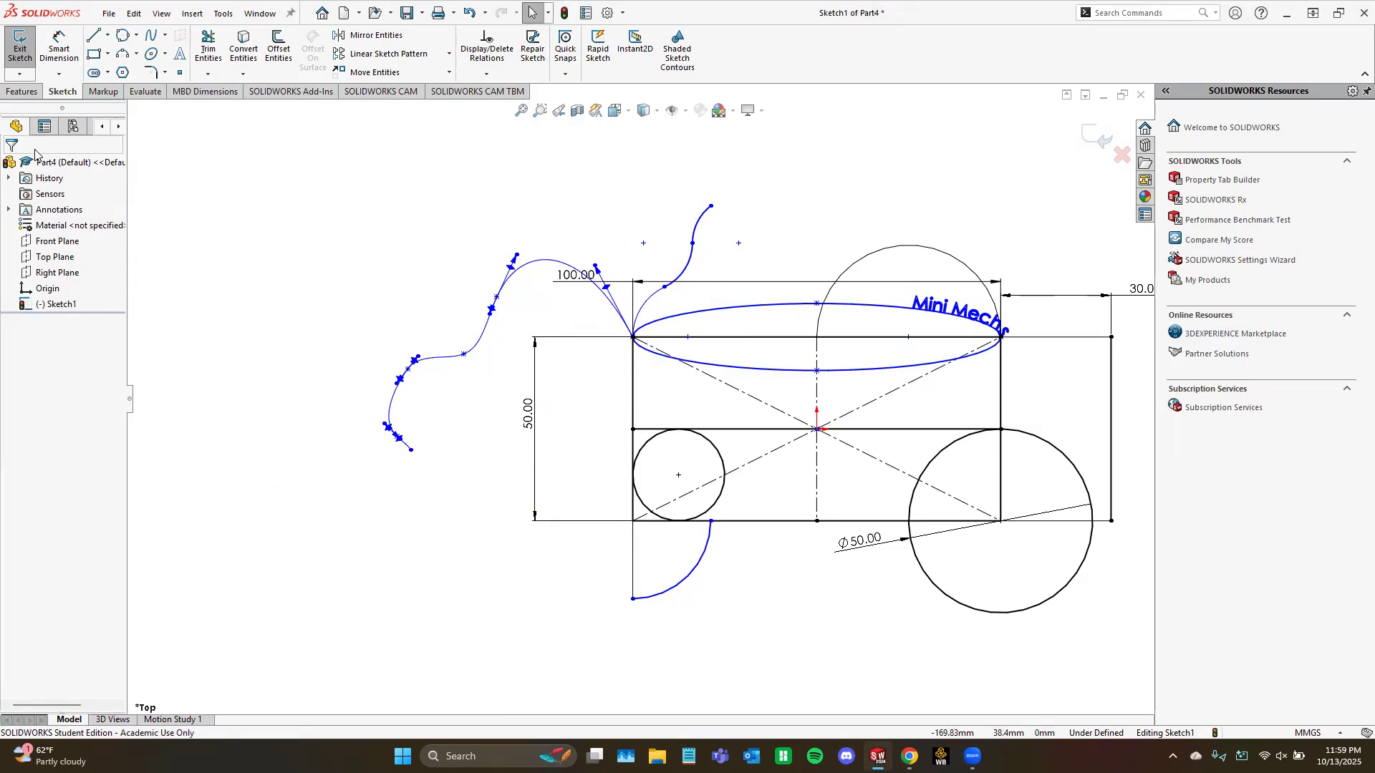
# Step: Sketch a vertical centerpoint straight slot on the large rectangle's lower-edge midpoint, about 21.6 mm between arc centers and 8.9 mm wide
pyautogui.click(109, 74)
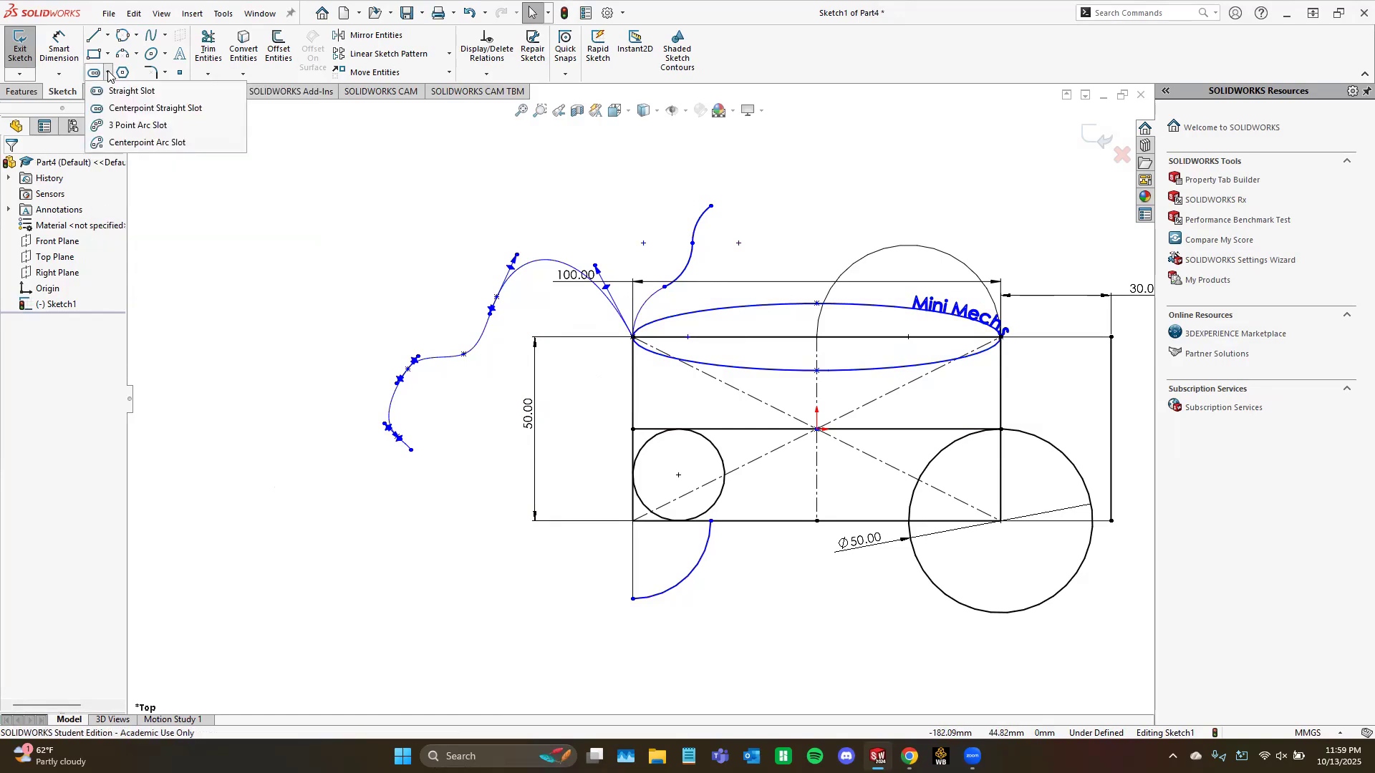
pyautogui.click(109, 73)
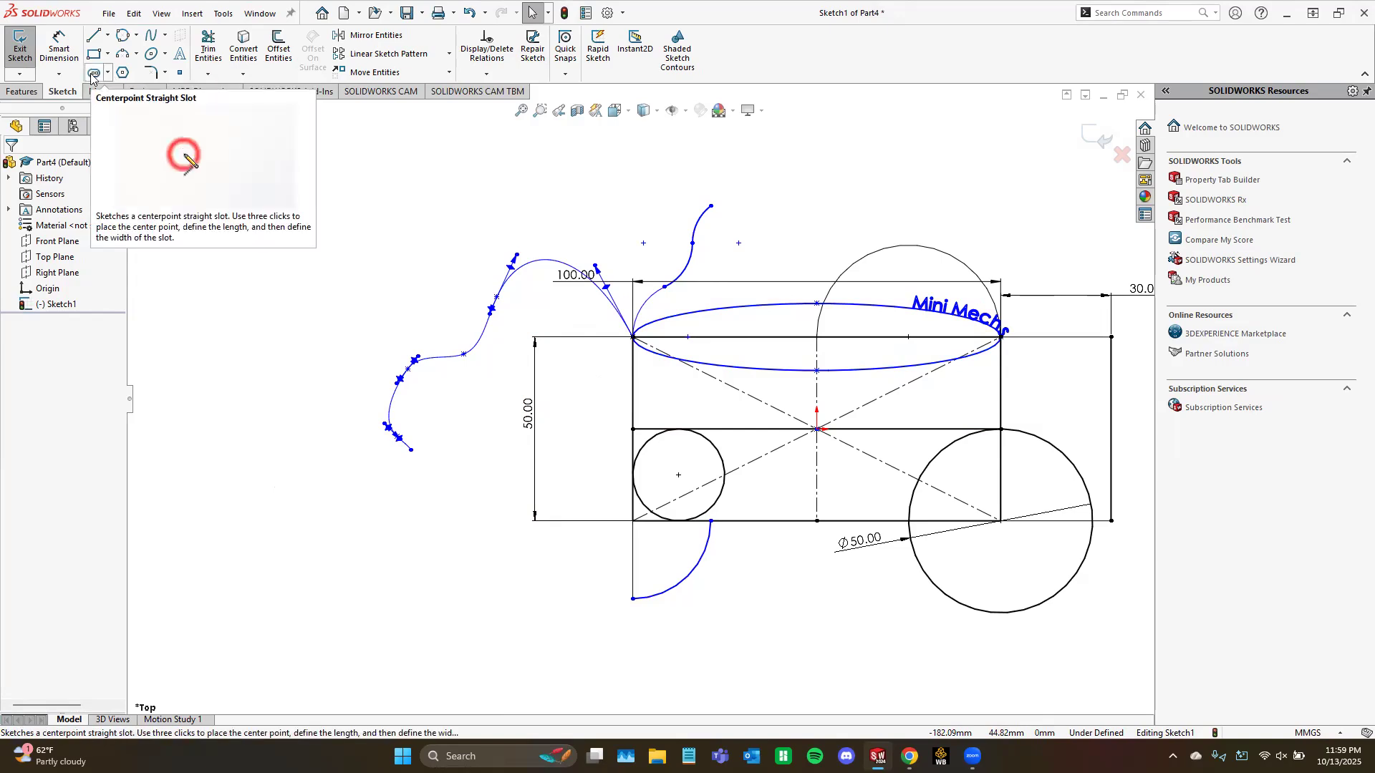
pyautogui.click(92, 74)
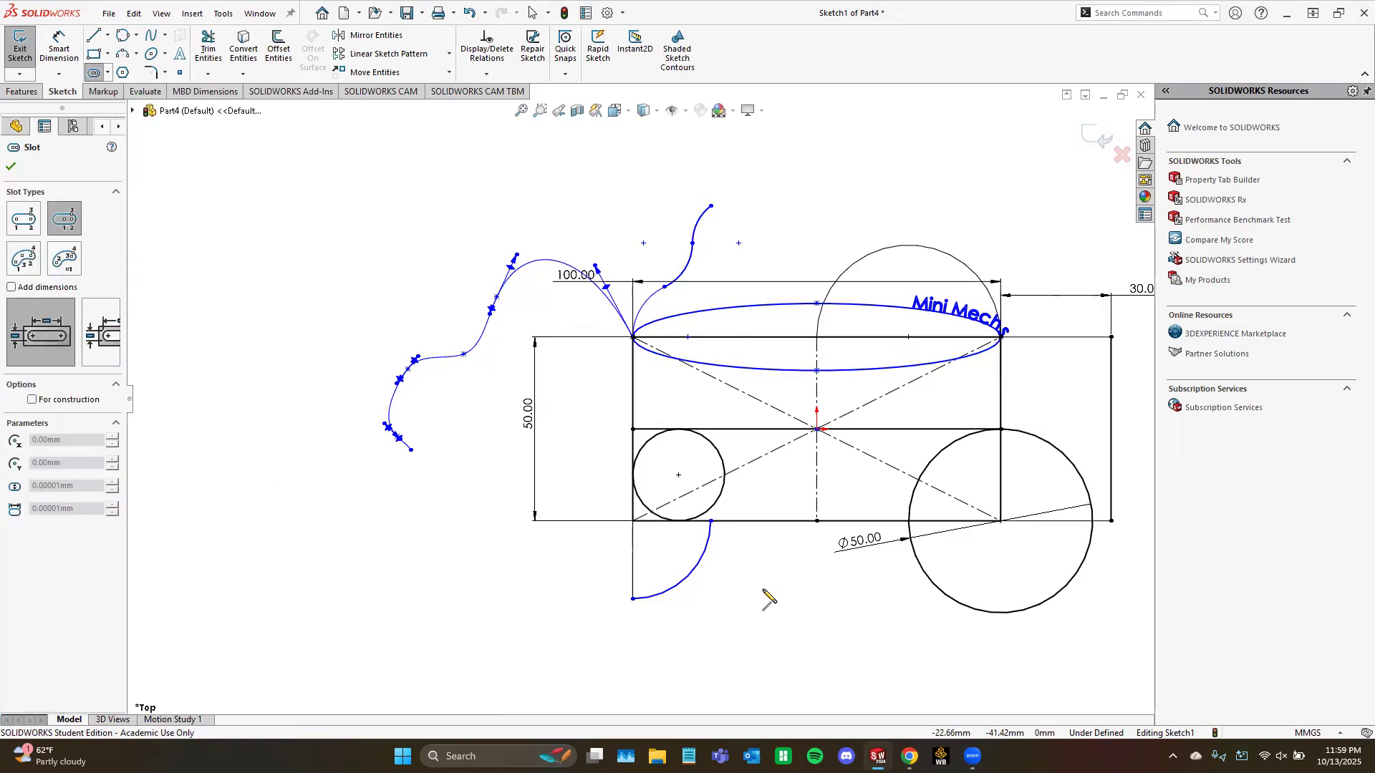
pyautogui.scroll(-4, 816, 562)
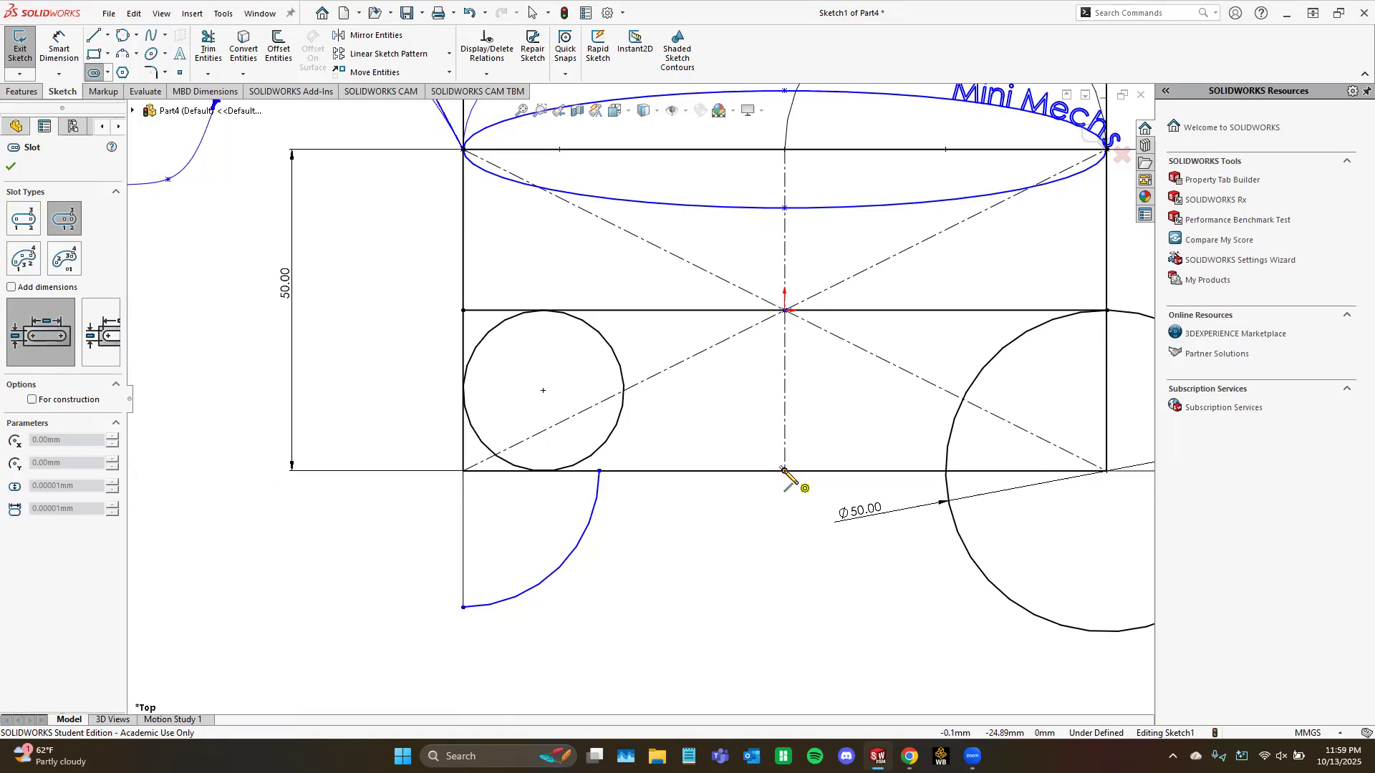
pyautogui.click(784, 471)
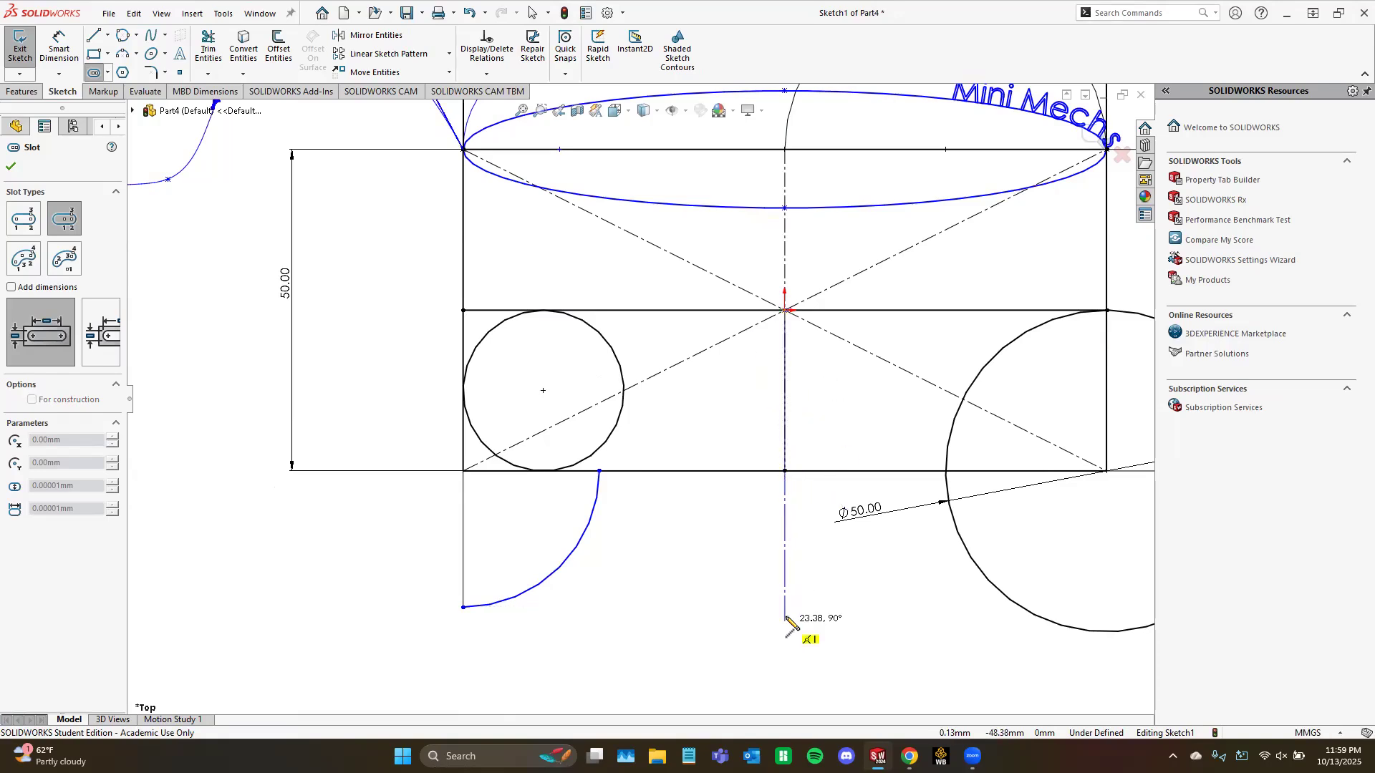
pyautogui.click(784, 540)
pyautogui.click(805, 559)
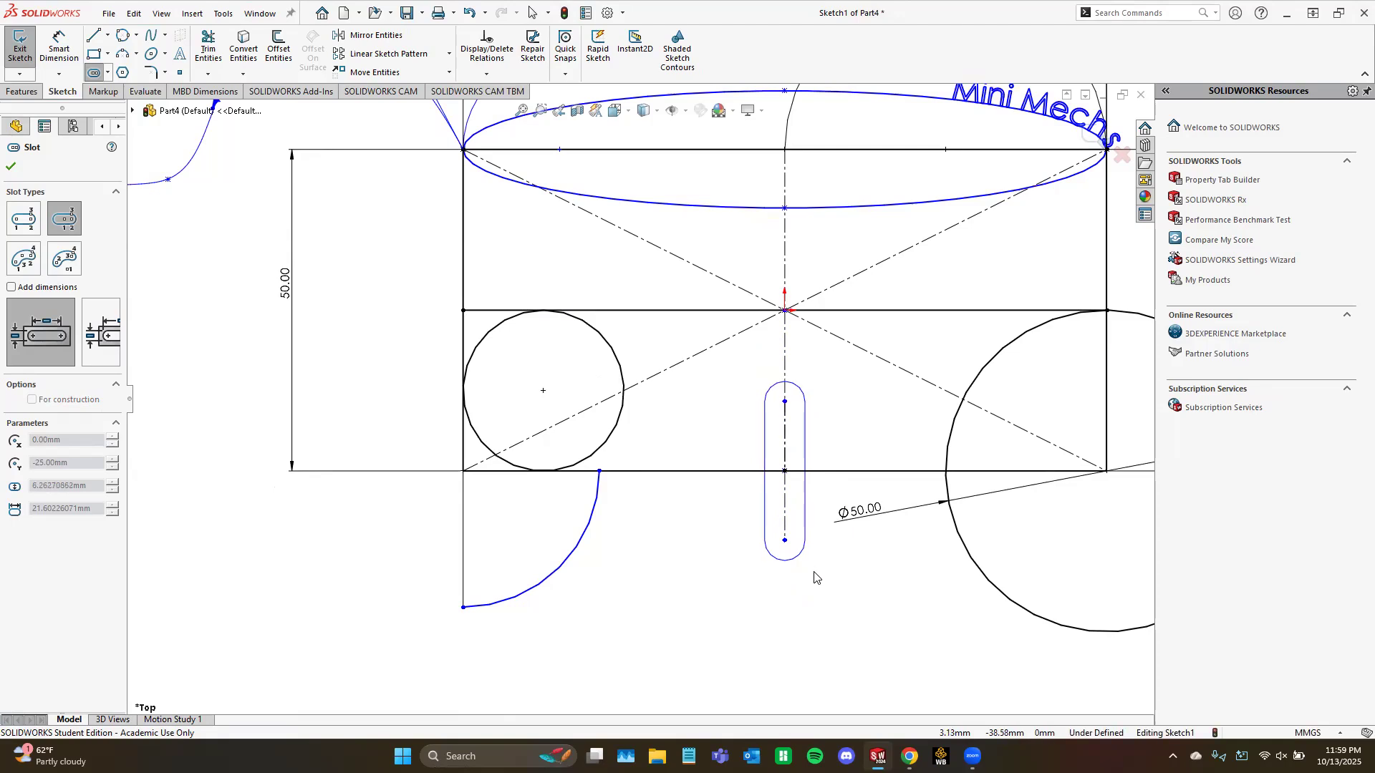
pyautogui.click(817, 577)
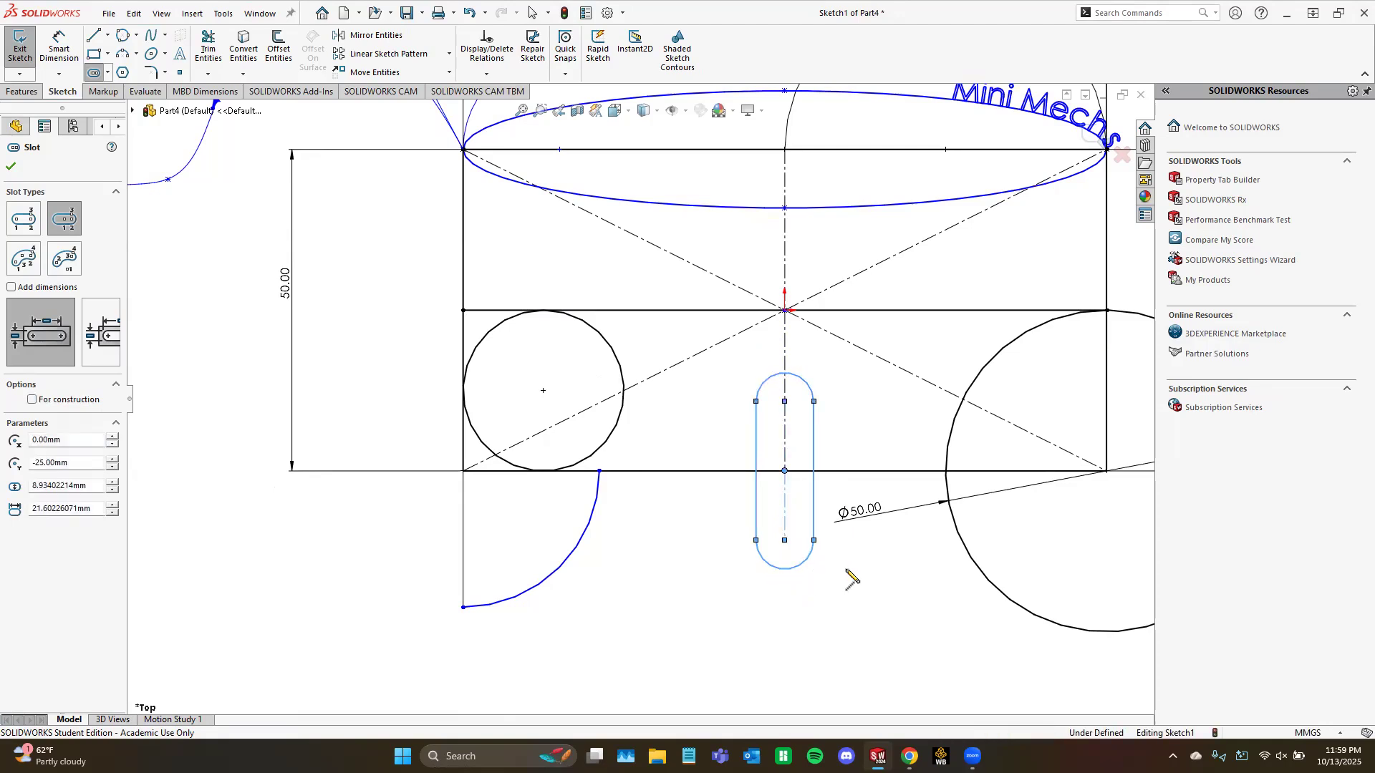
# Step: Dimension the slot's lower end arc with a 5 mm radius and place the dimension beside the slot
pyautogui.click(58, 50)
pyautogui.click(795, 569)
pyautogui.click(664, 617)
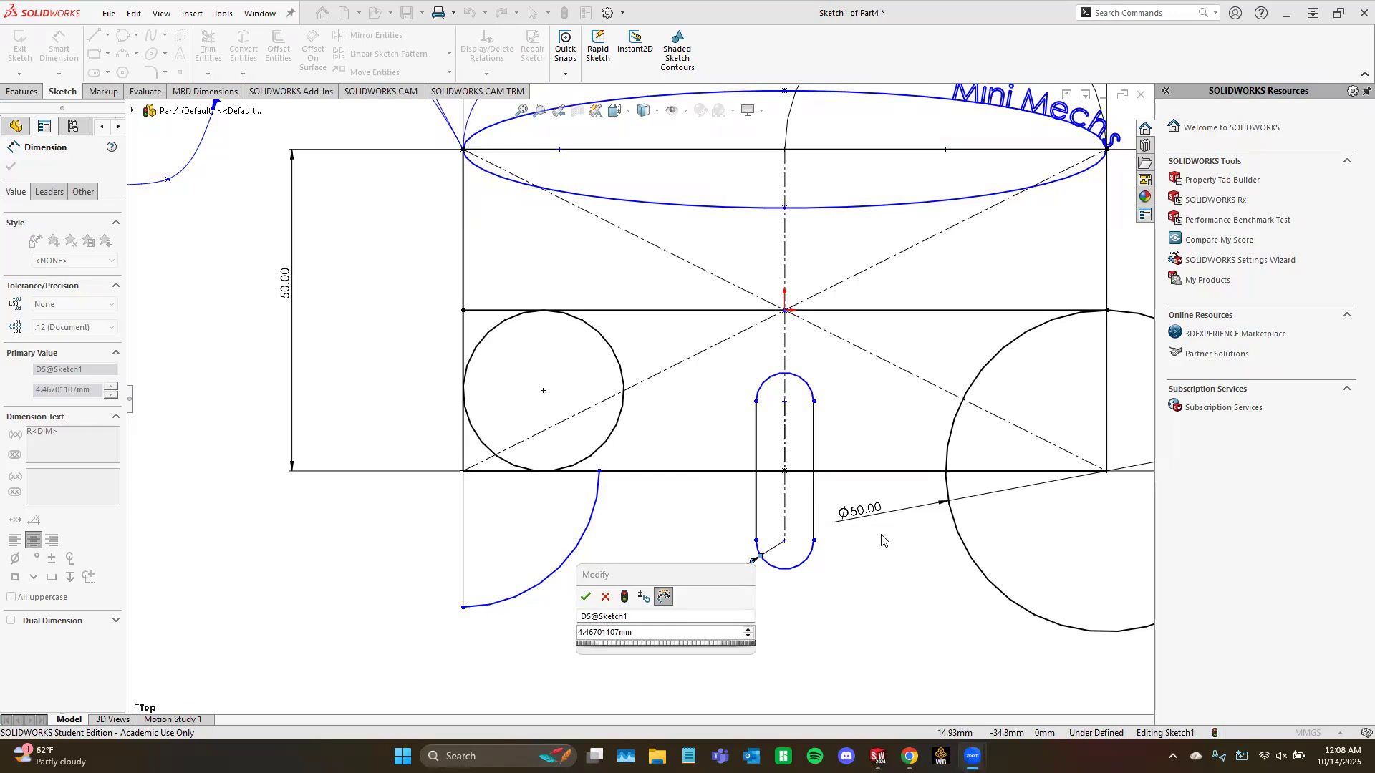
pyautogui.click(606, 631)
pyautogui.click(606, 630)
pyautogui.doubleClick(606, 632)
pyautogui.write('5')
pyautogui.press('Return')
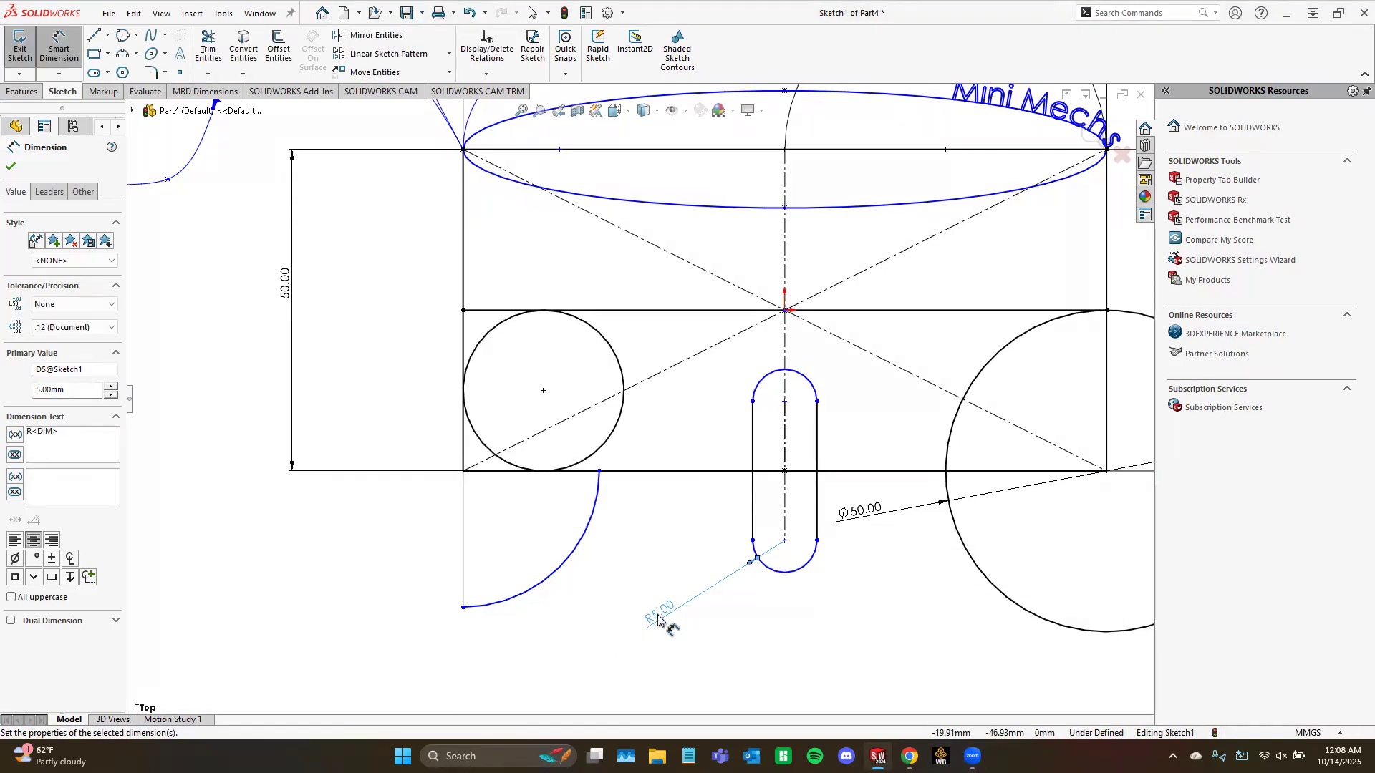
pyautogui.moveTo(658, 619); pyautogui.dragTo(645, 605)
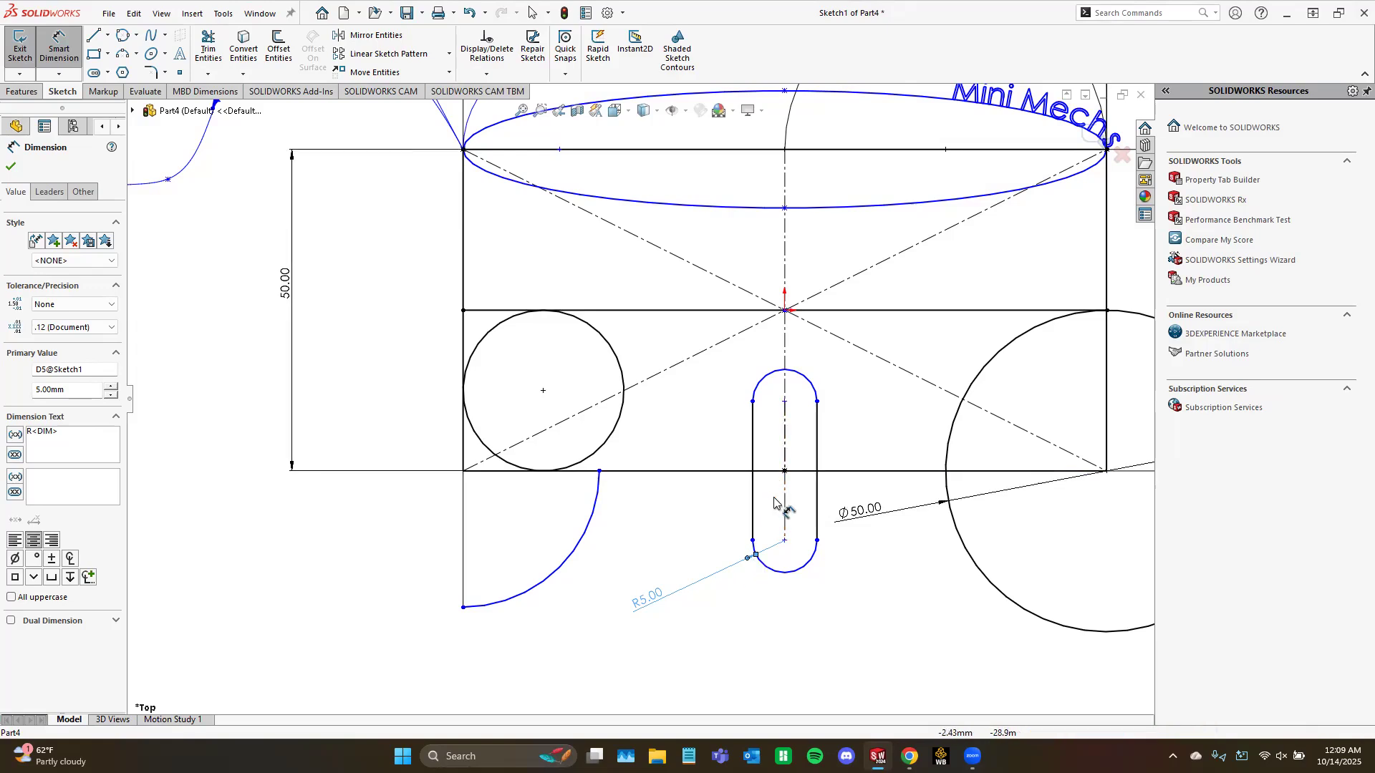
# Step: Dimension the slot's center-to-center length as 20 mm
pyautogui.click(752, 505)
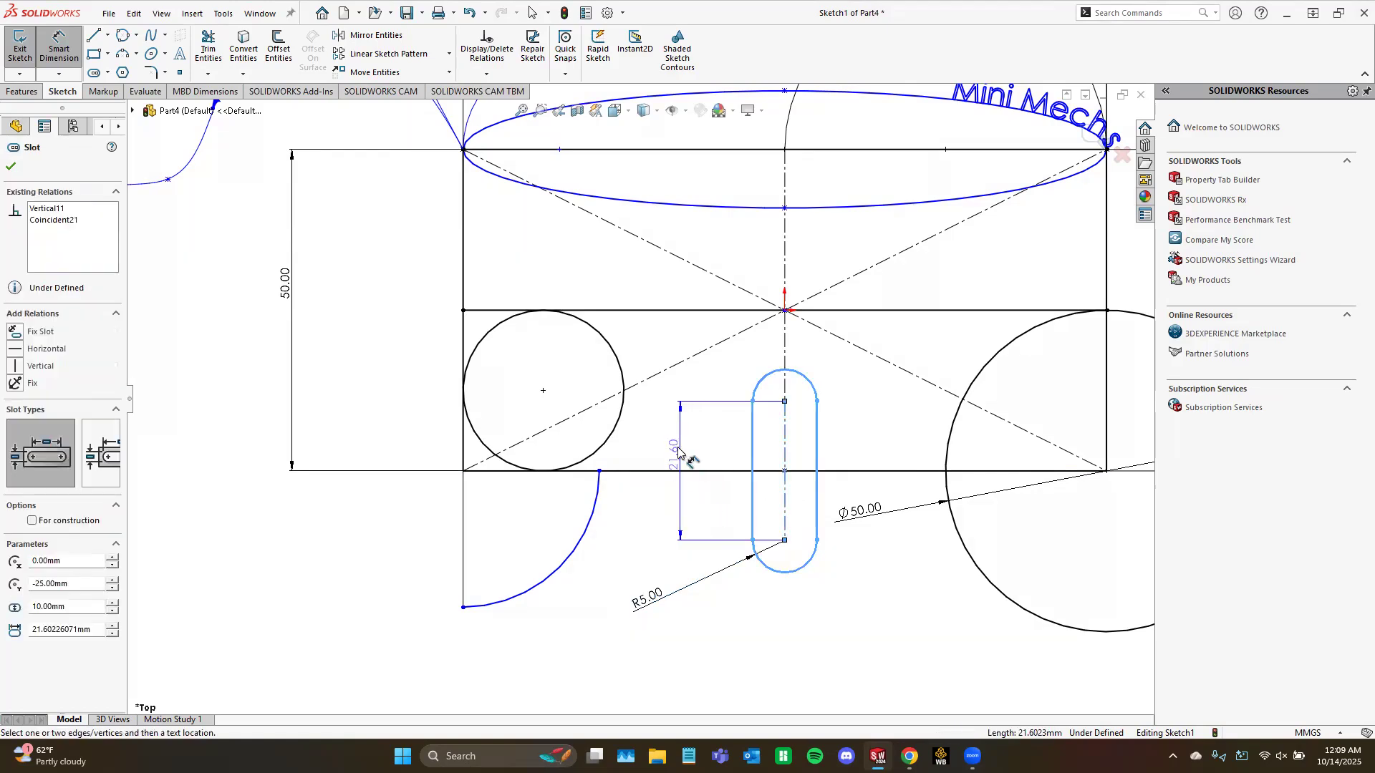
pyautogui.click(678, 450)
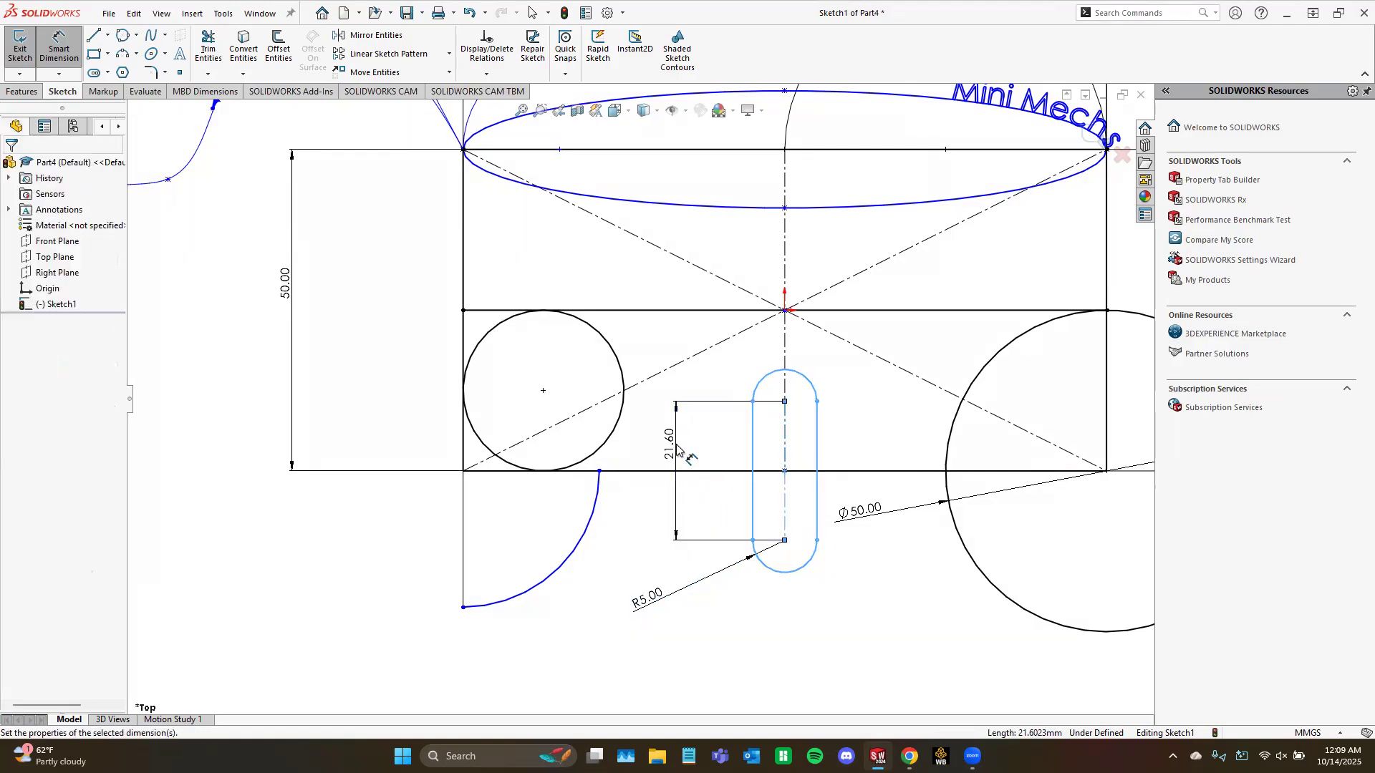
pyautogui.write('20')
pyautogui.press('Return')
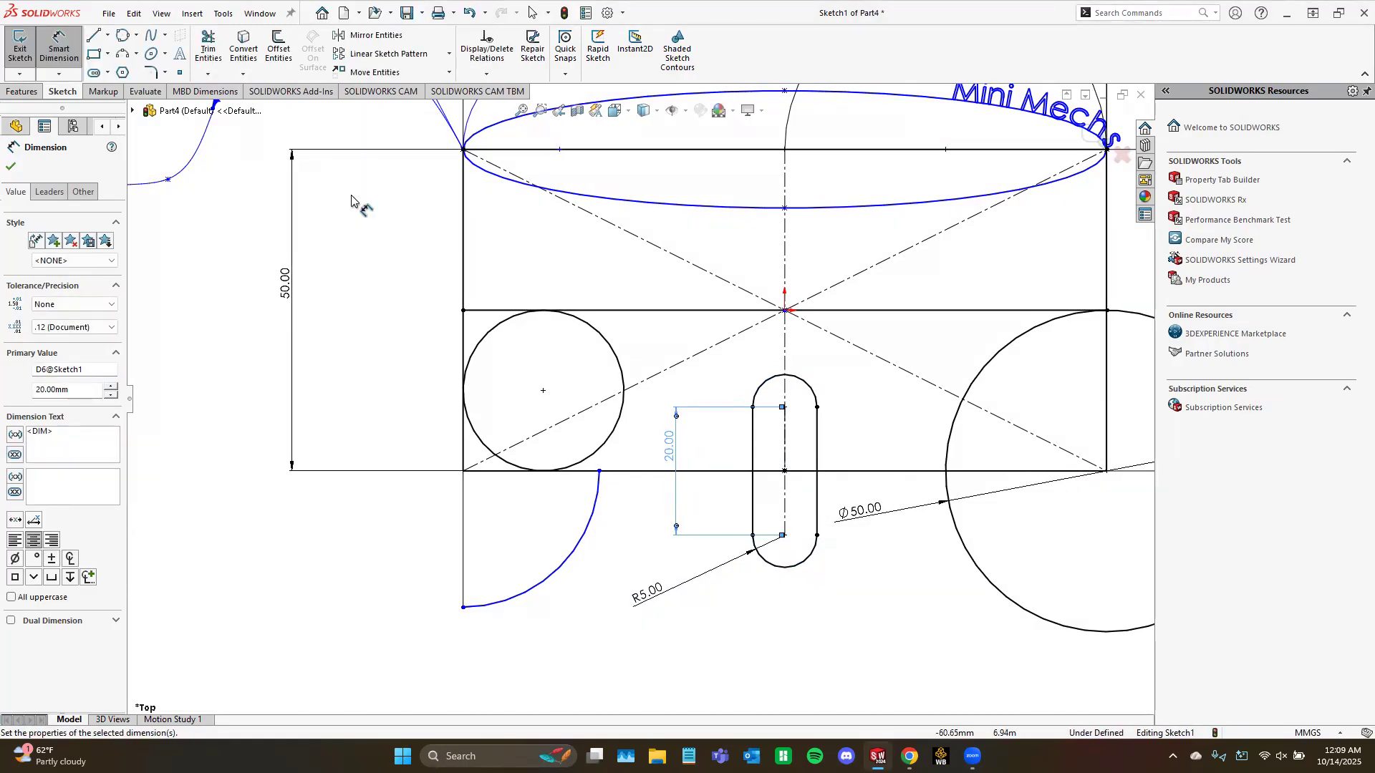
# Step: Sketch a 10-sided polygon at the origin with an inscribed circle about 17.4 mm in diameter
pyautogui.click(123, 74)
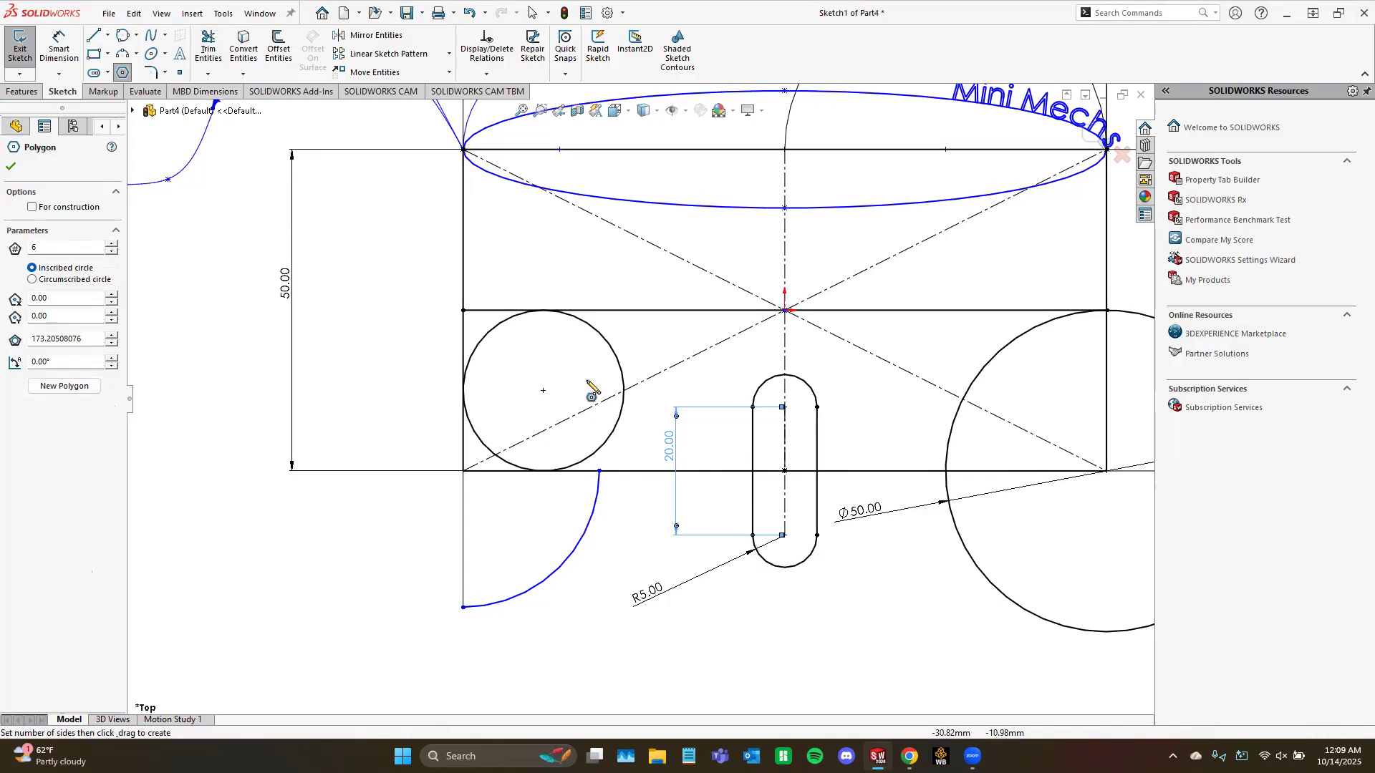
pyautogui.click(786, 310)
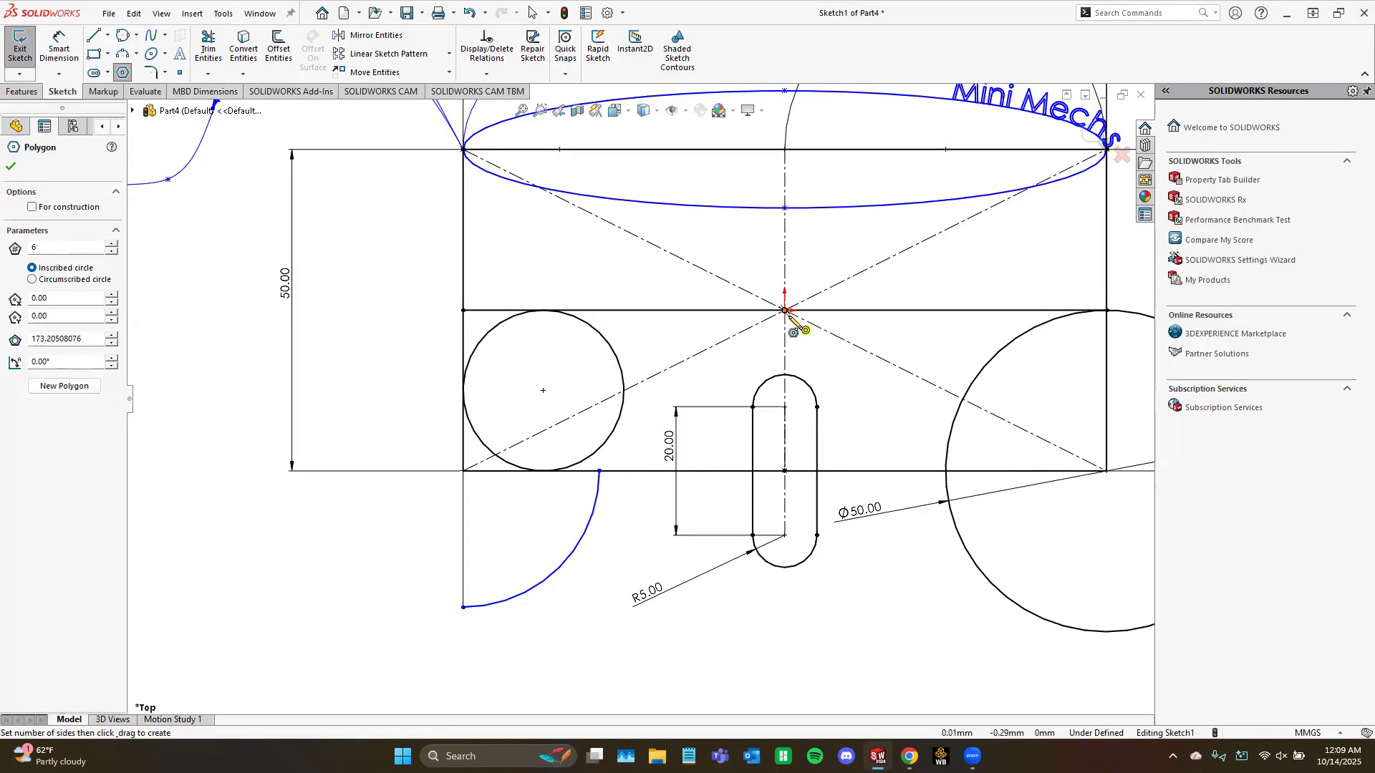
pyautogui.click(851, 313)
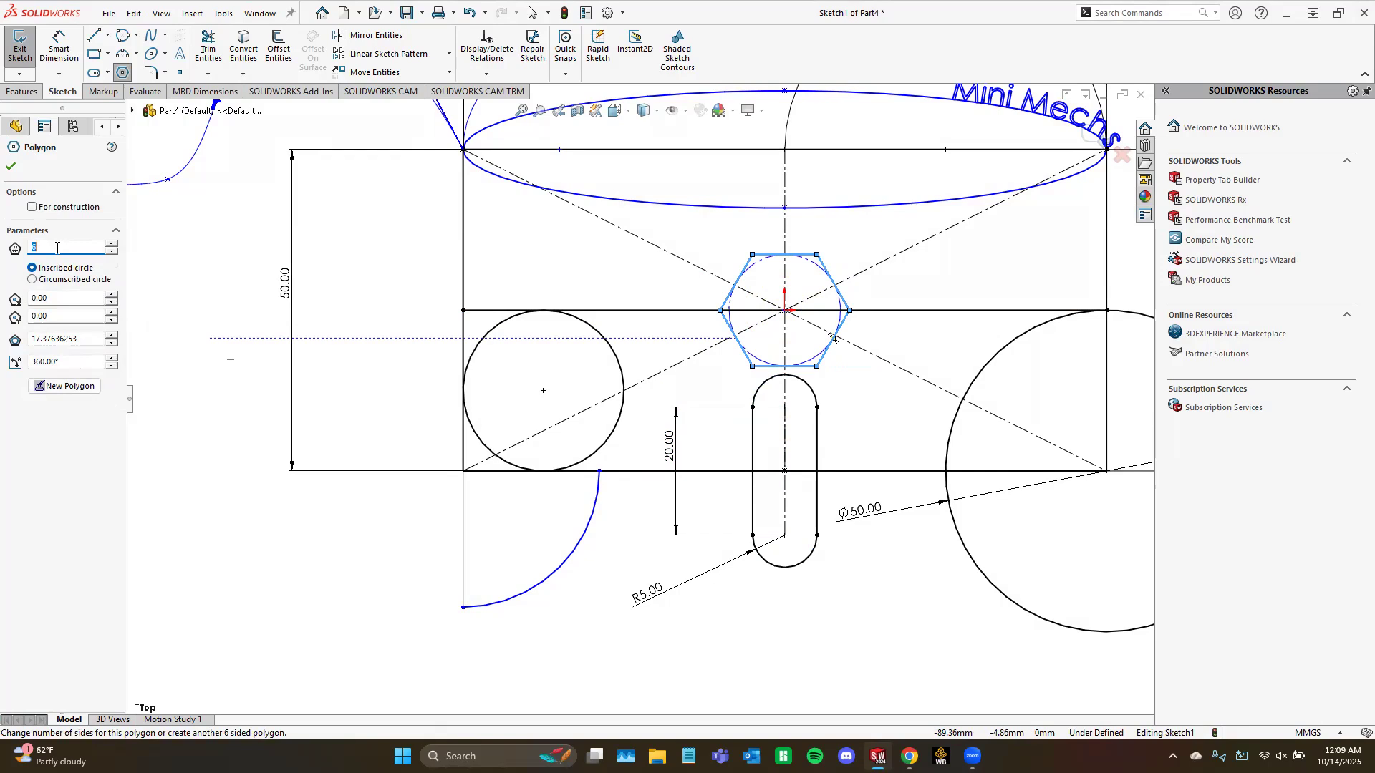
pyautogui.write('10')
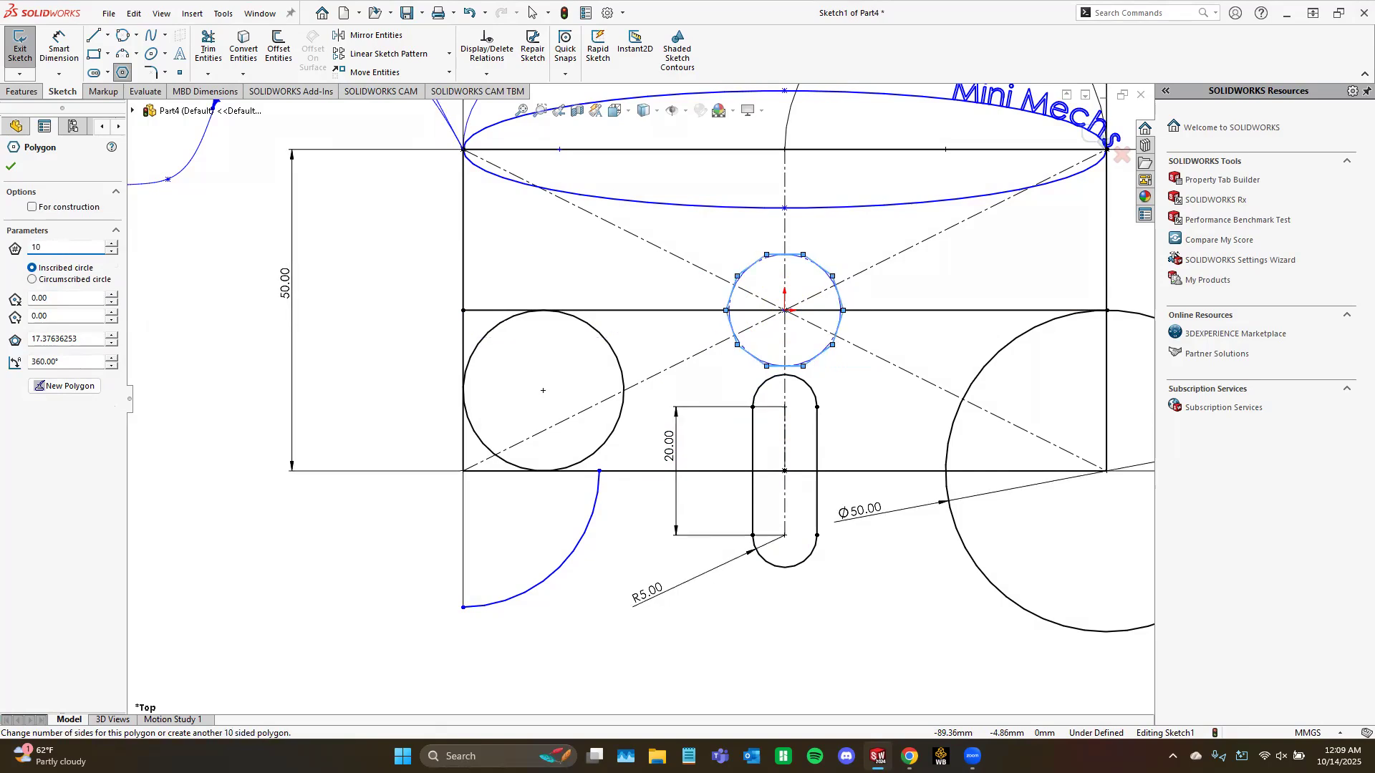
pyautogui.scroll(-5, 830, 290)
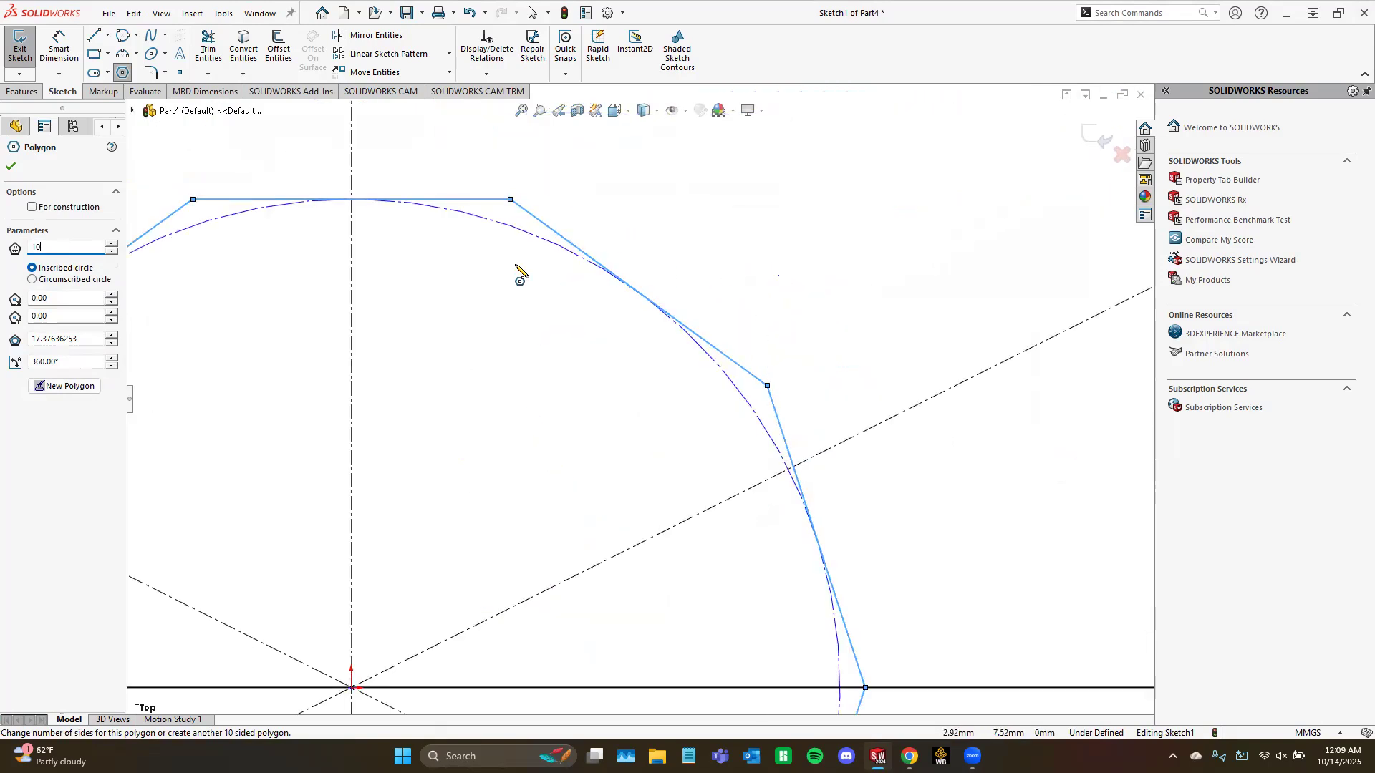
pyautogui.scroll(10, 605, 553)
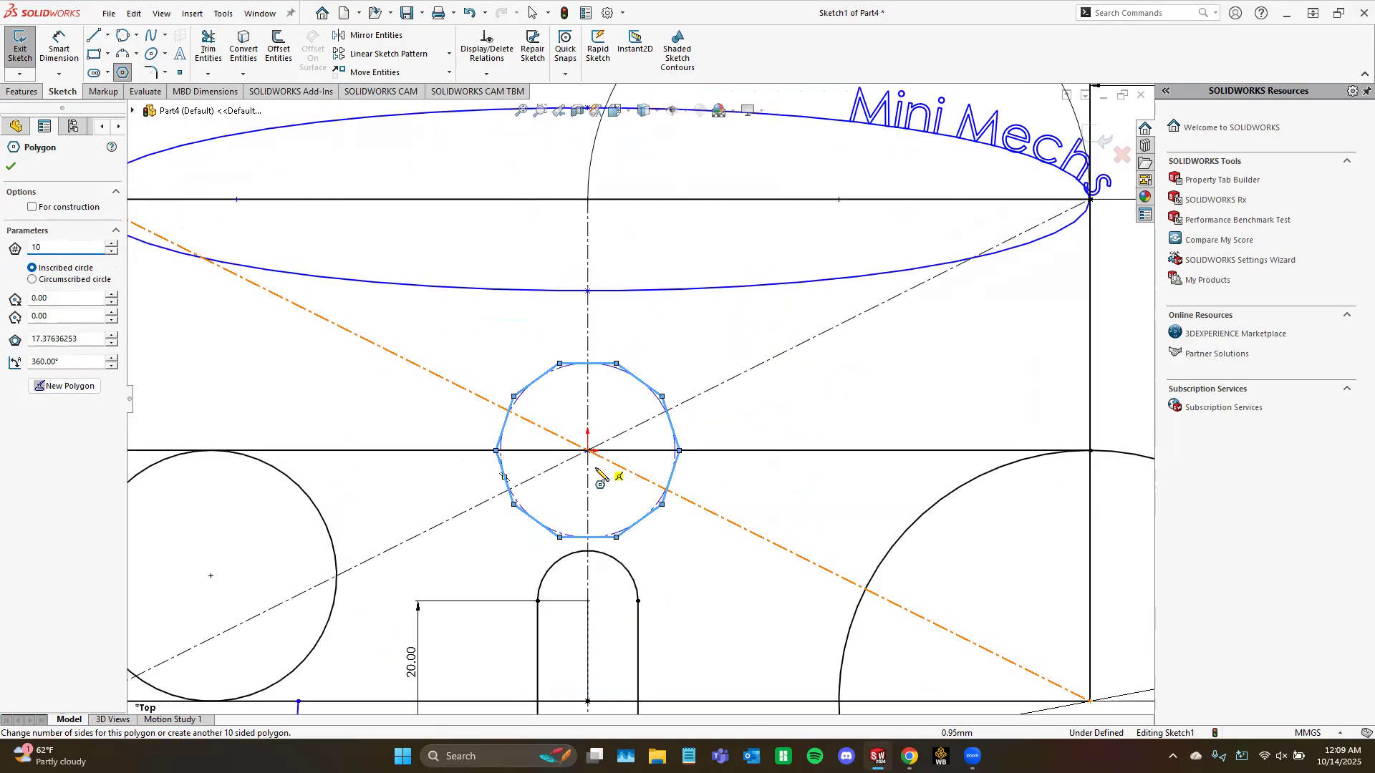
pyautogui.click(10, 170)
# Step: Dimension the polygon's inscribed construction circle with a 15 mm diameter
pyautogui.scroll(-5, 617, 408)
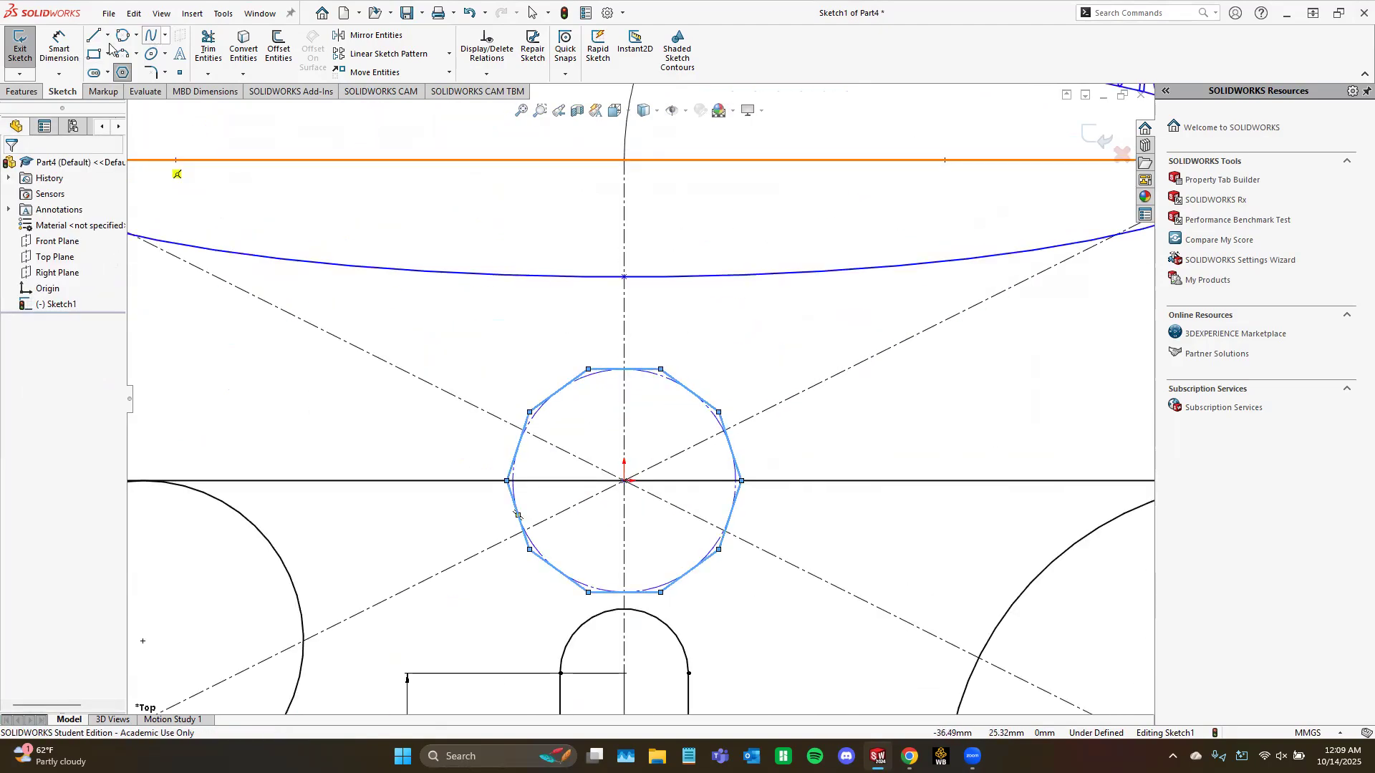
pyautogui.click(58, 44)
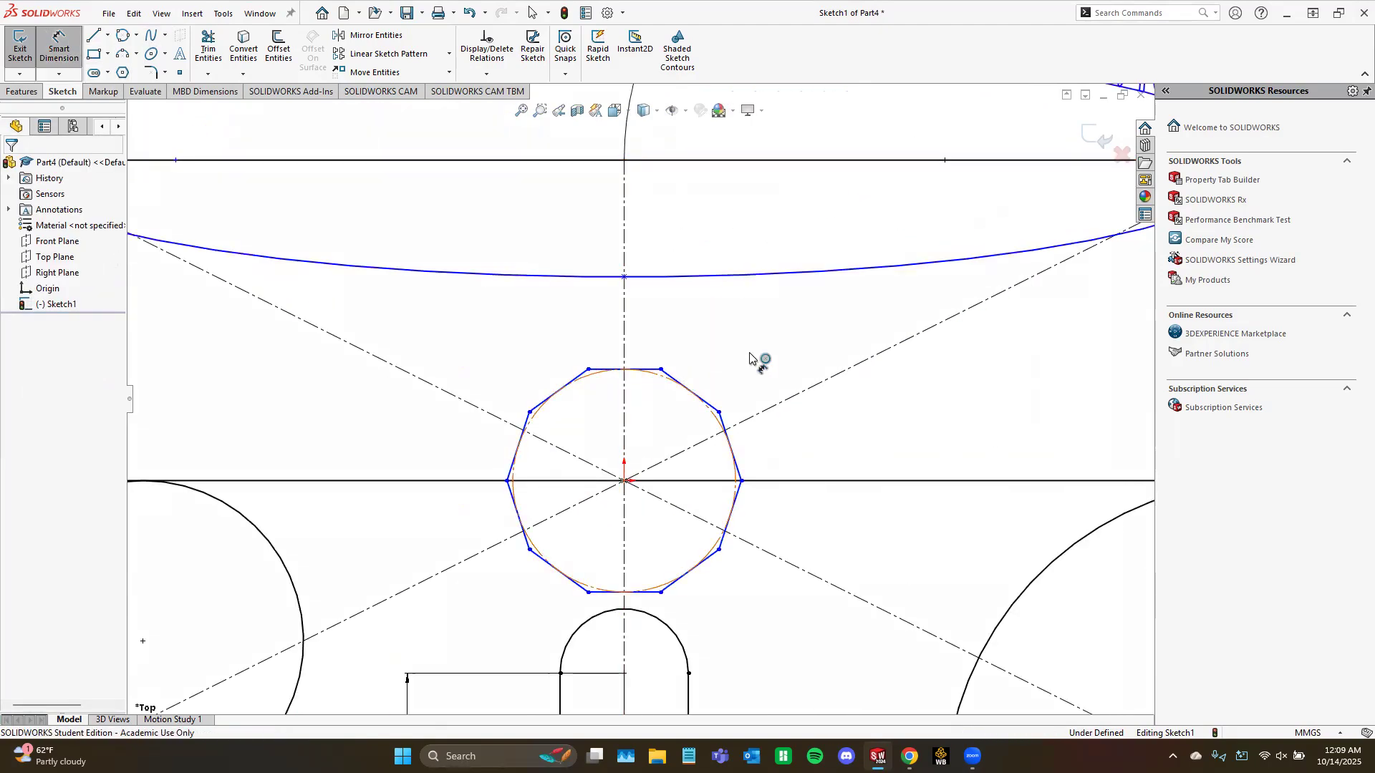
pyautogui.click(709, 401)
pyautogui.click(813, 359)
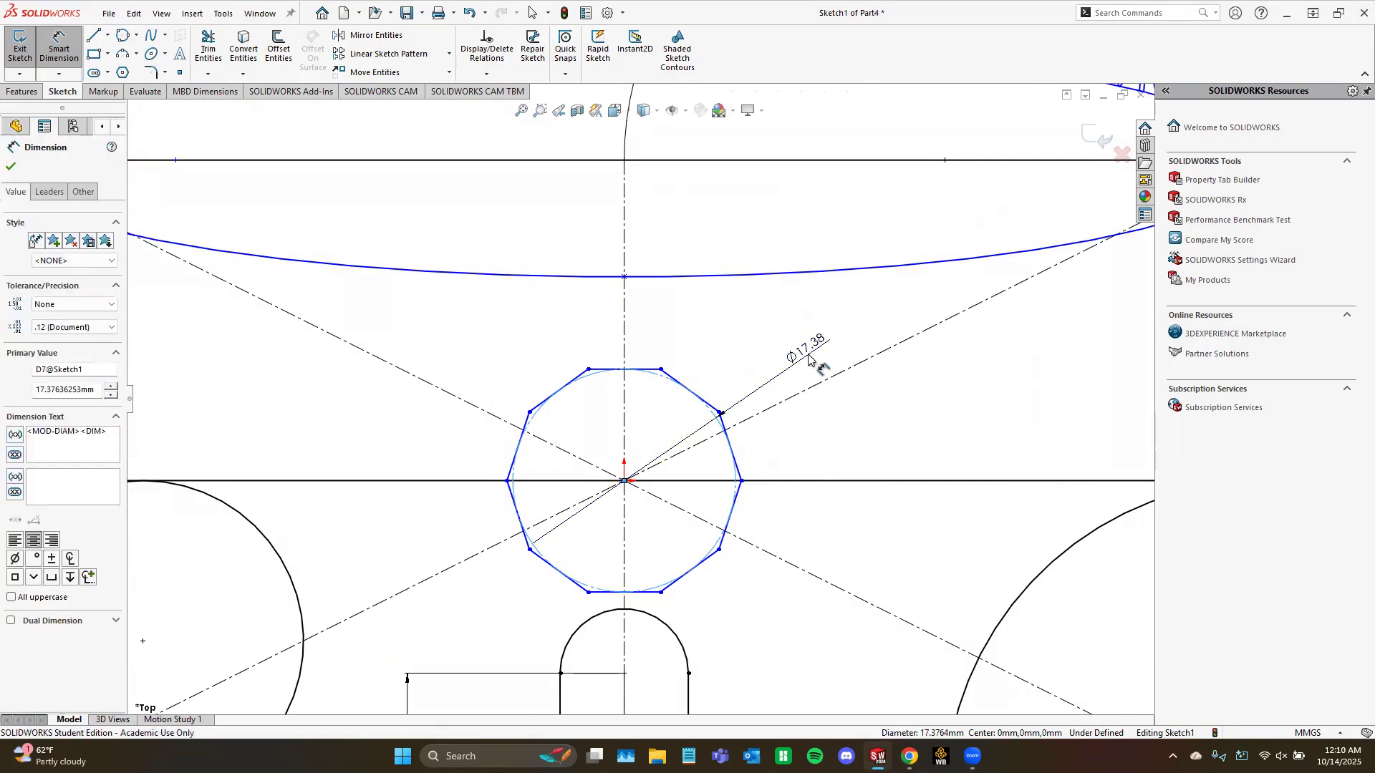
pyautogui.write('15')
pyautogui.press('Return')
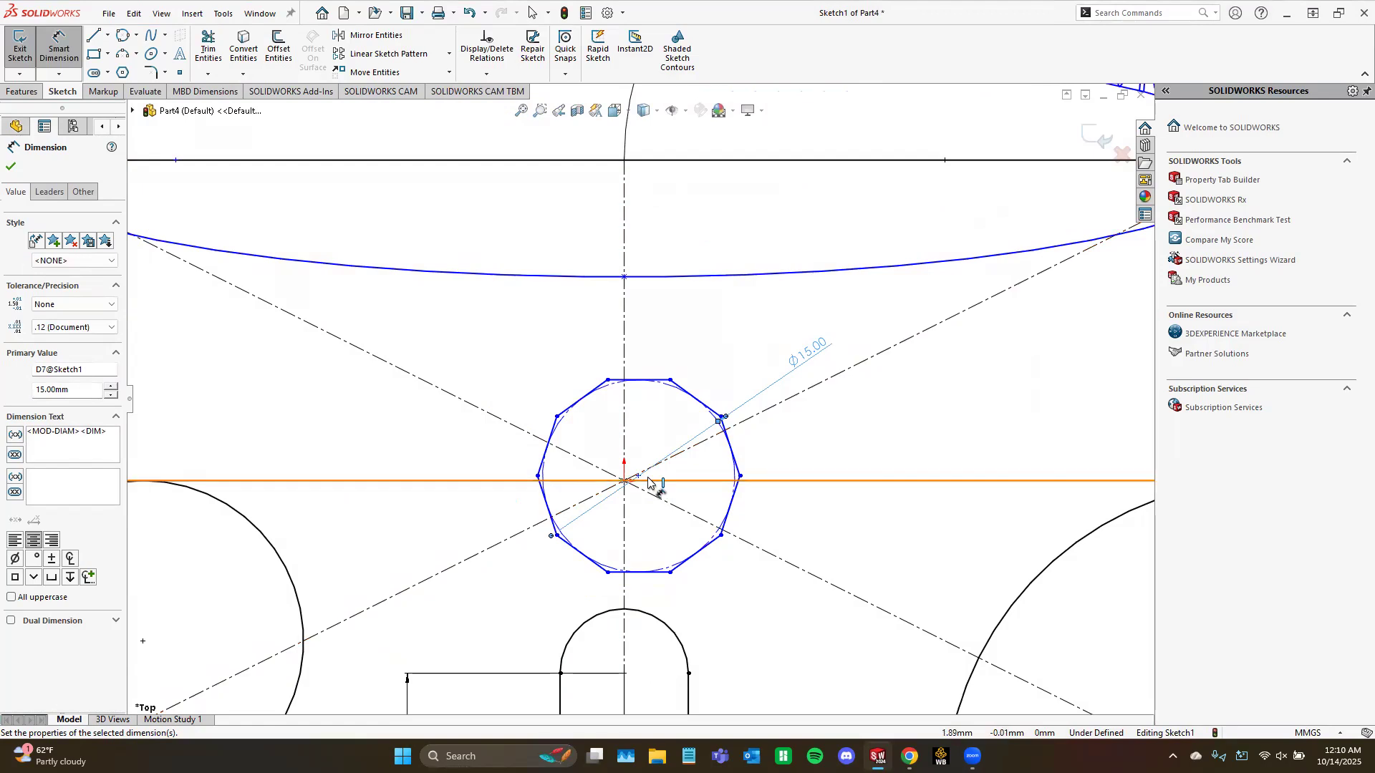
pyautogui.scroll(-6, 685, 458)
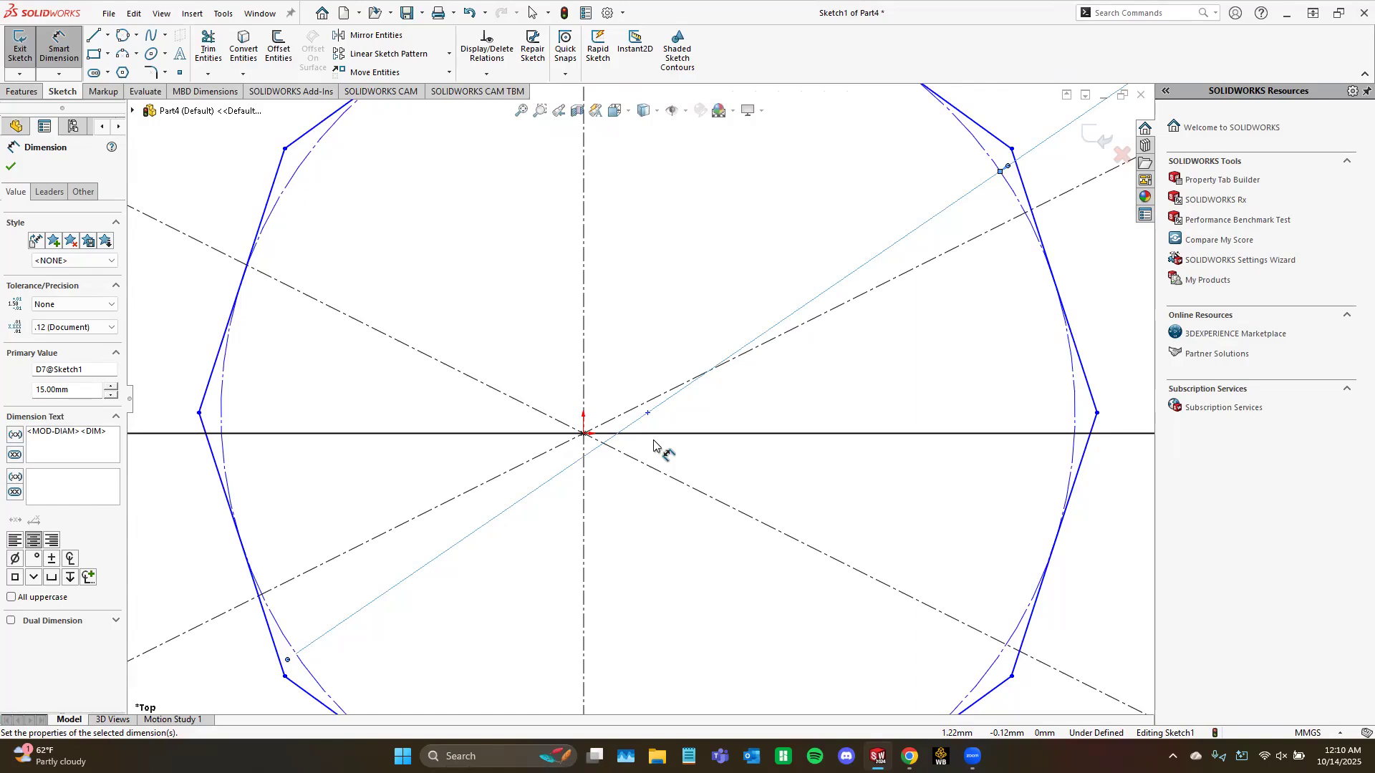
# Step: Make the polygon's center point coincident with the origin
pyautogui.press('Escape')
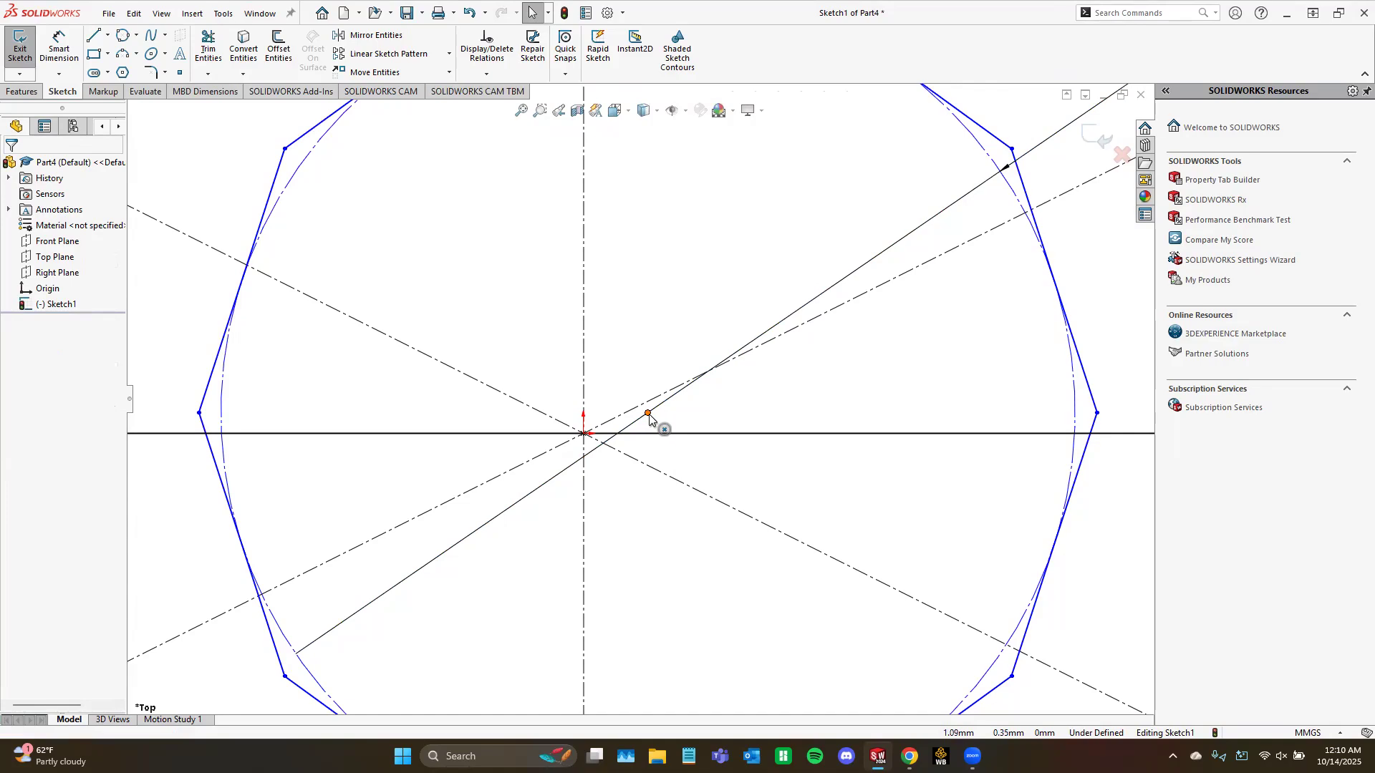
pyautogui.click(649, 415)
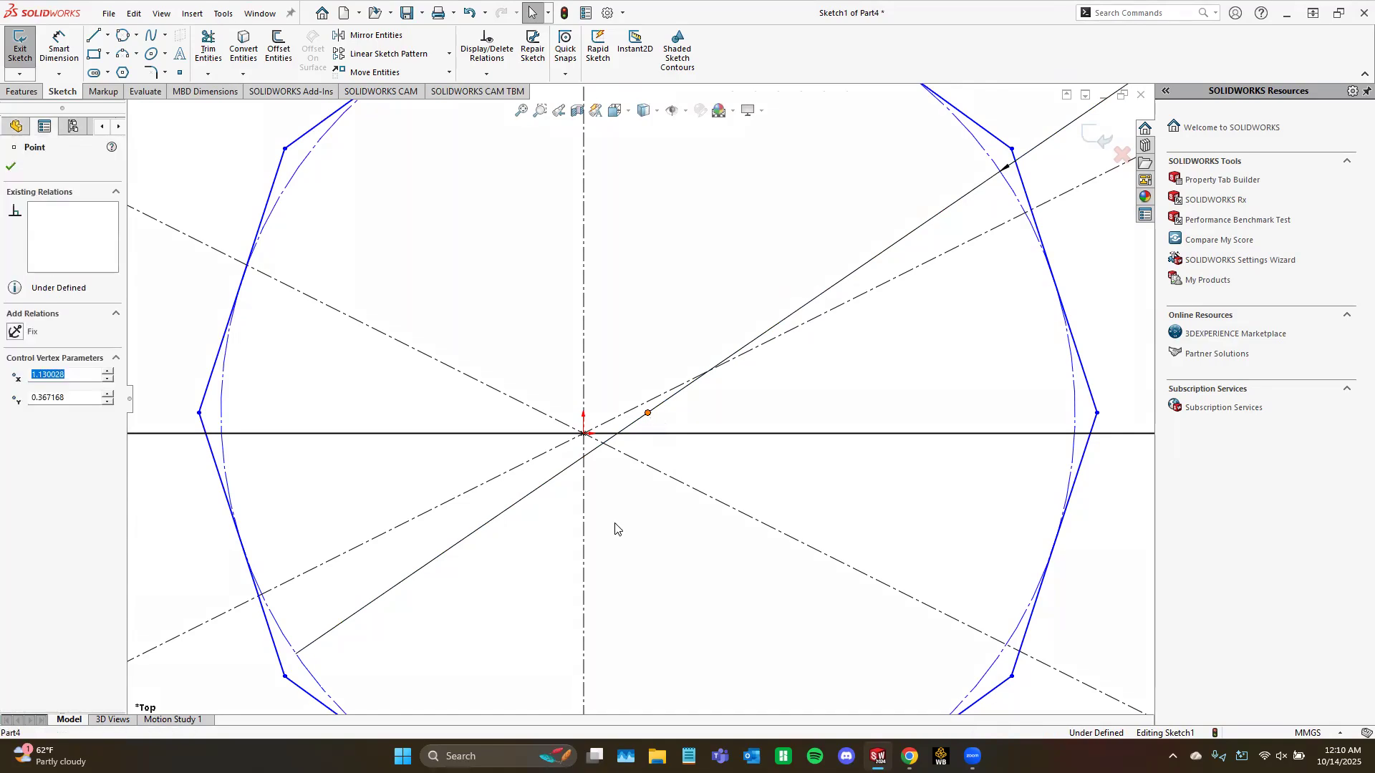
pyautogui.click(584, 434)
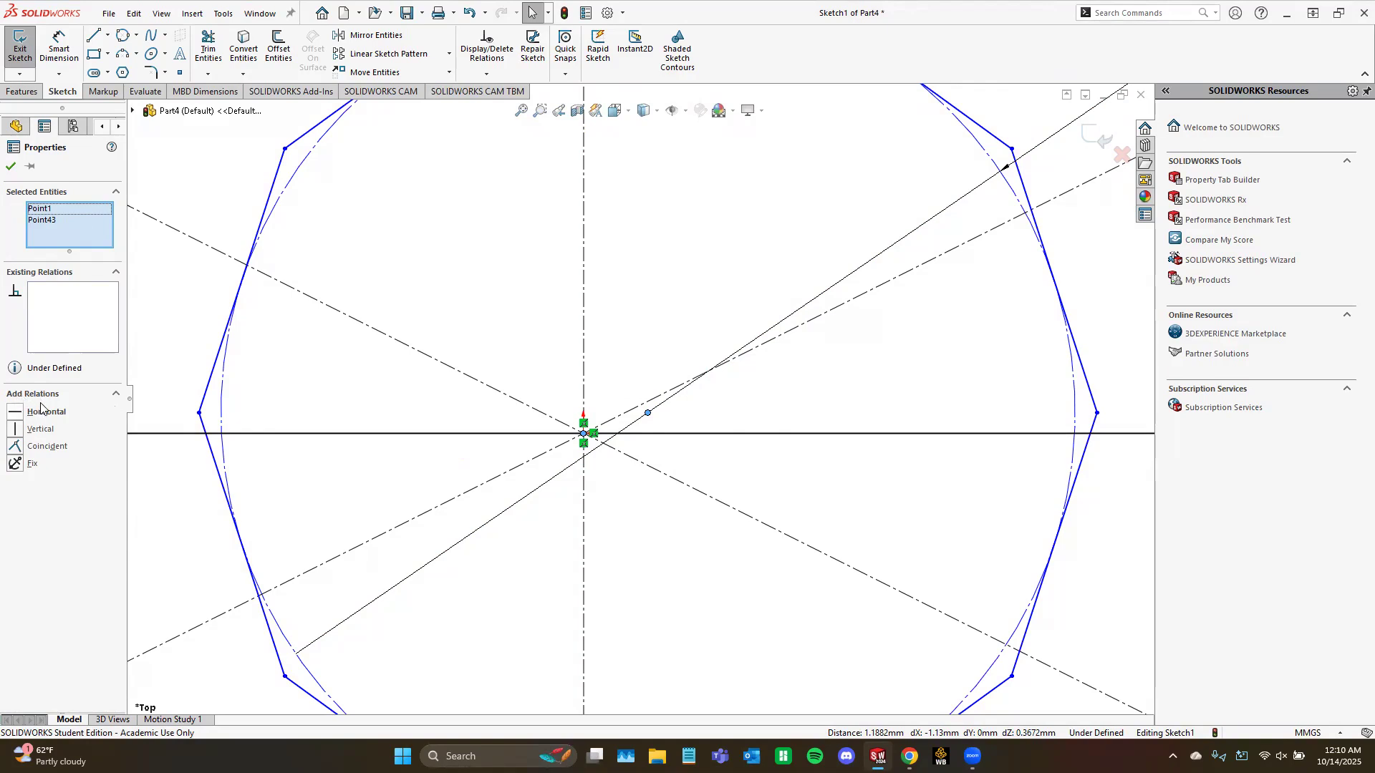
pyautogui.click(19, 446)
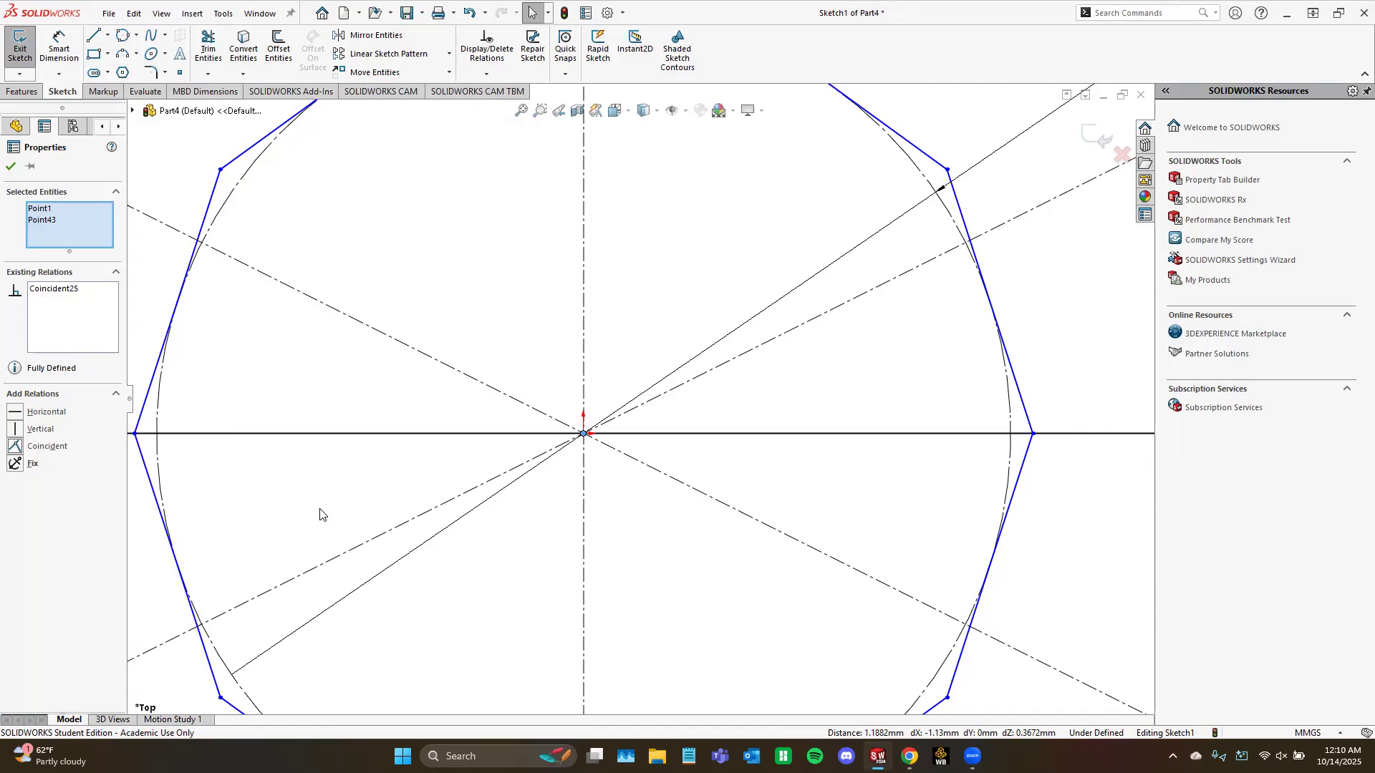
pyautogui.scroll(10, 320, 514)
pyautogui.scroll(-6, 639, 406)
pyautogui.scroll(5, 640, 406)
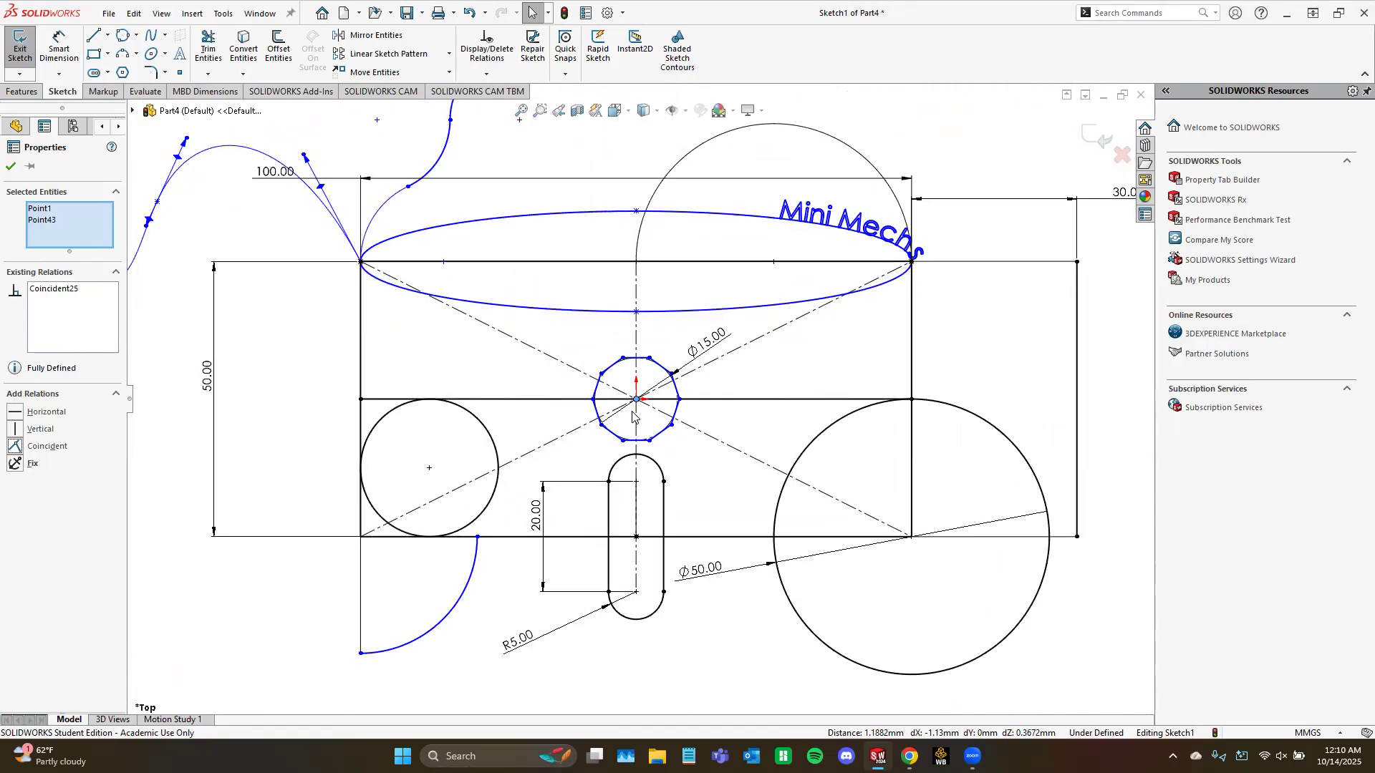
pyautogui.click(11, 166)
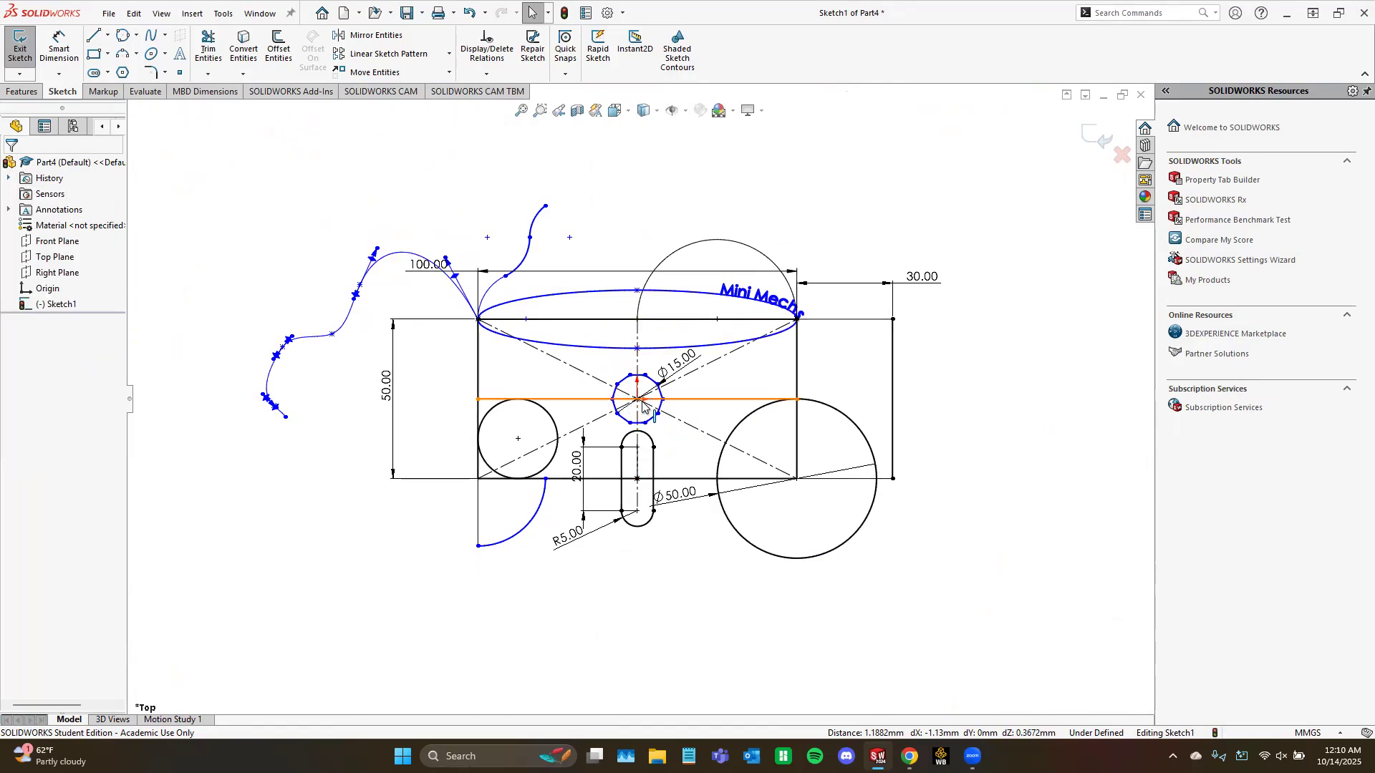
# Step: Try to fillet the main rectangle's lower-right corner at the 50 mm circle's center with a 10 mm radius
pyautogui.scroll(-5, 643, 406)
pyautogui.scroll(3, 608, 415)
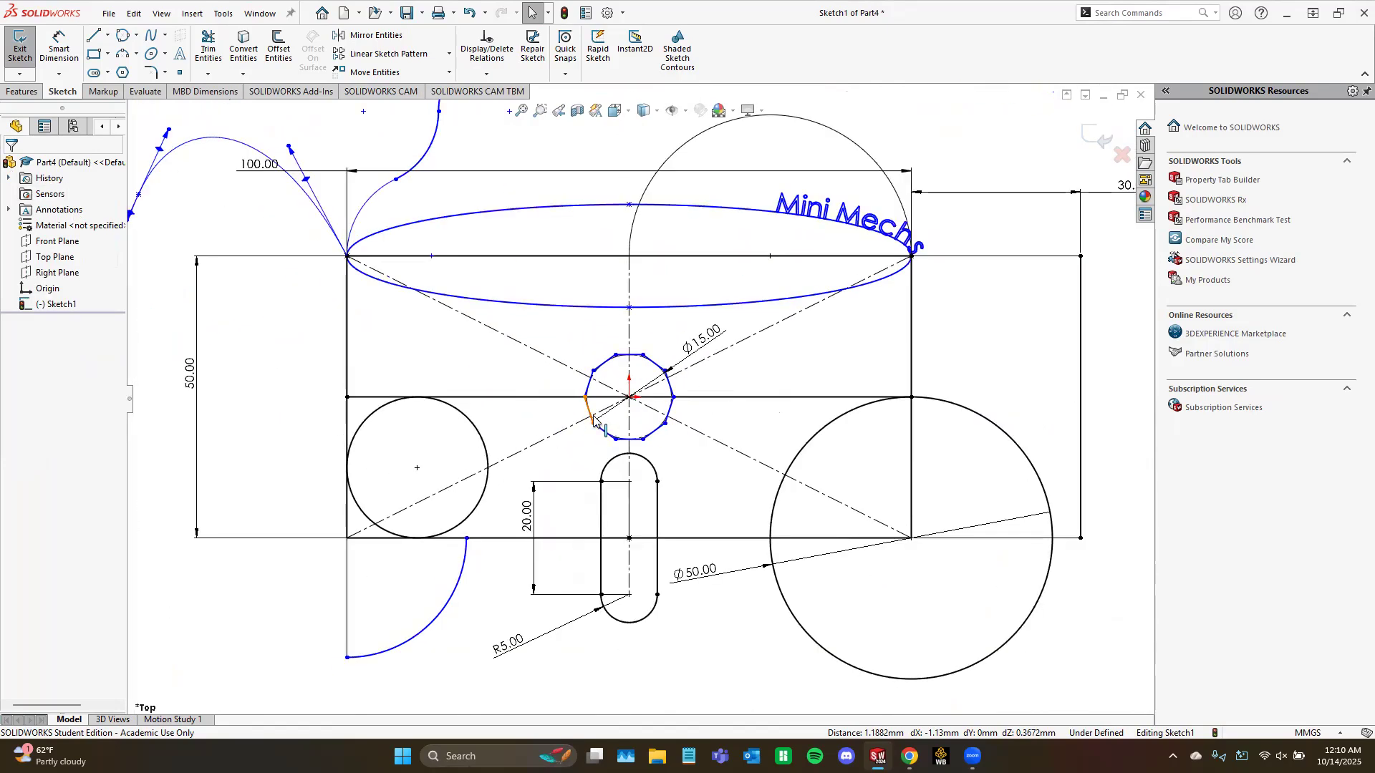
pyautogui.click(150, 76)
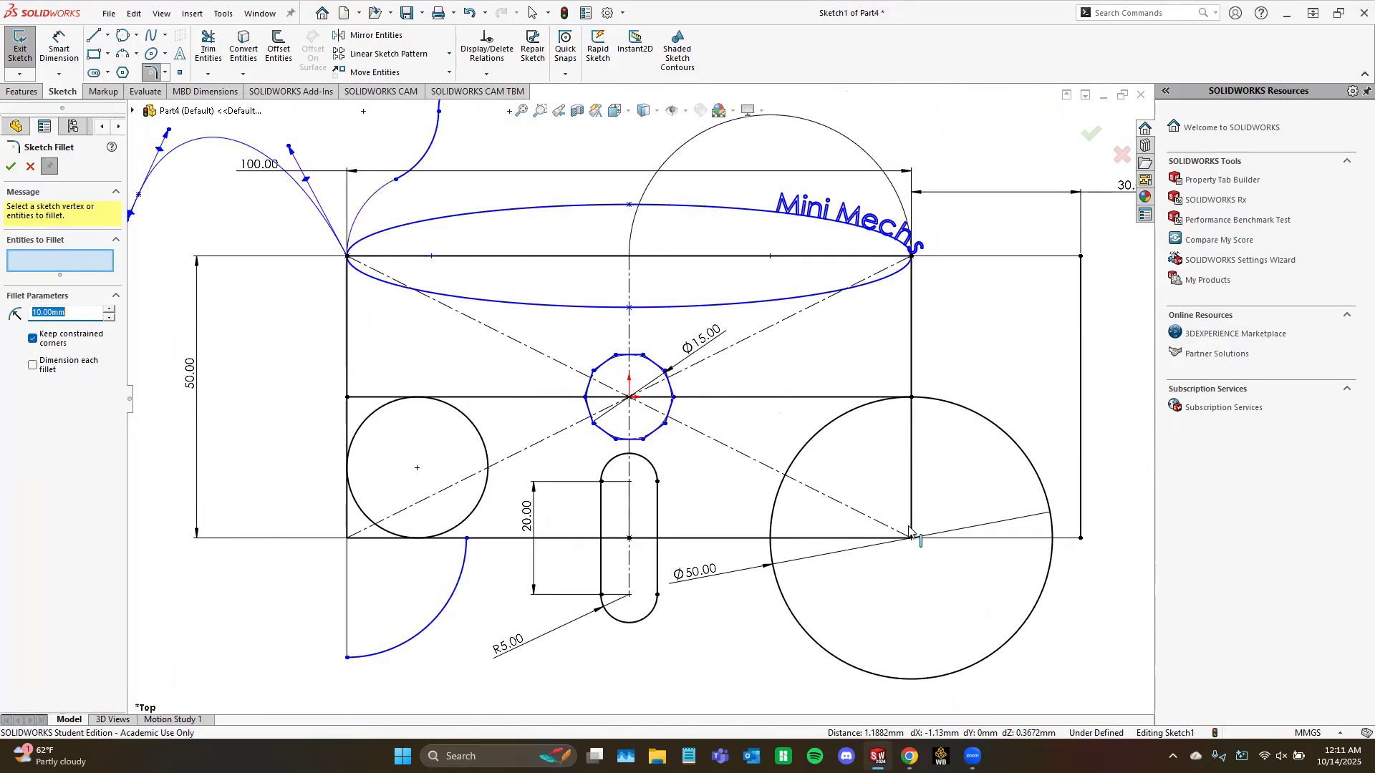
pyautogui.scroll(-6, 911, 538)
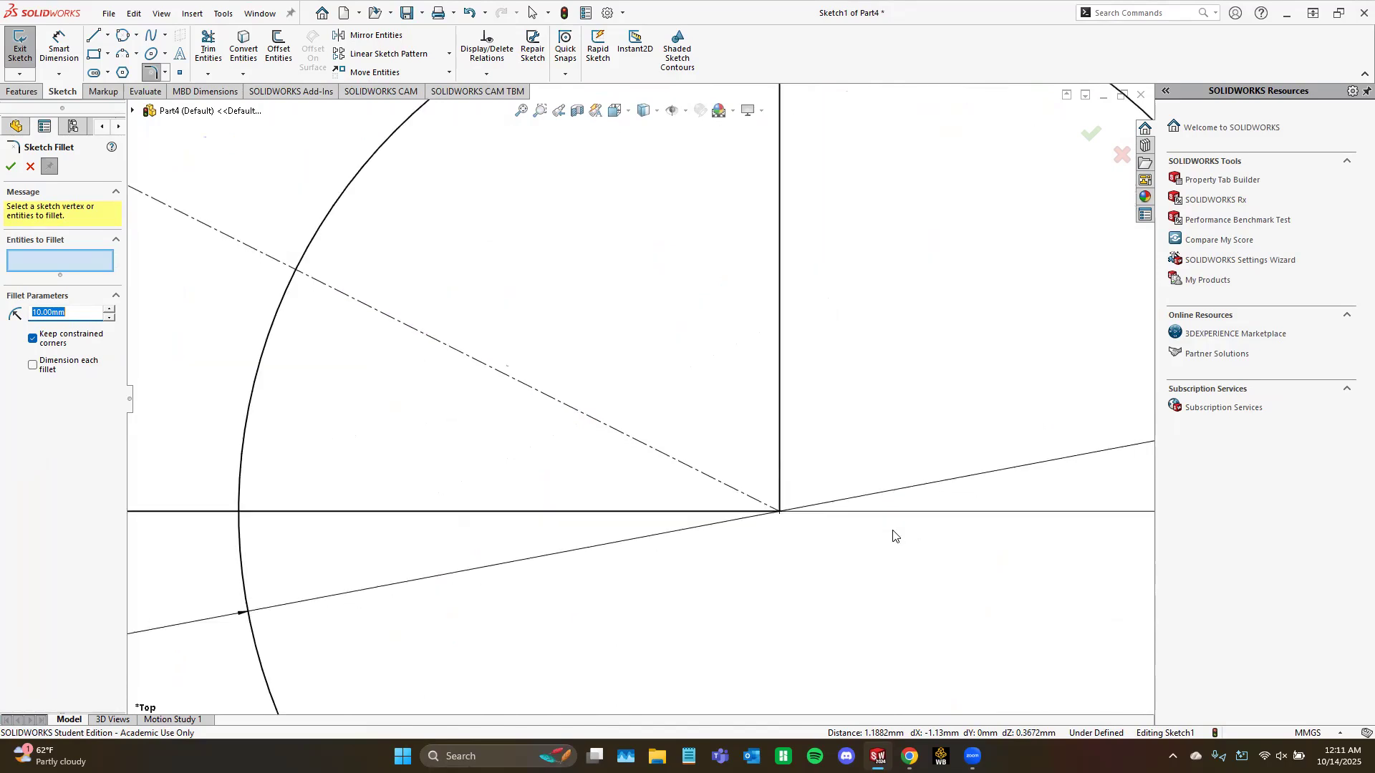
pyautogui.click(780, 512)
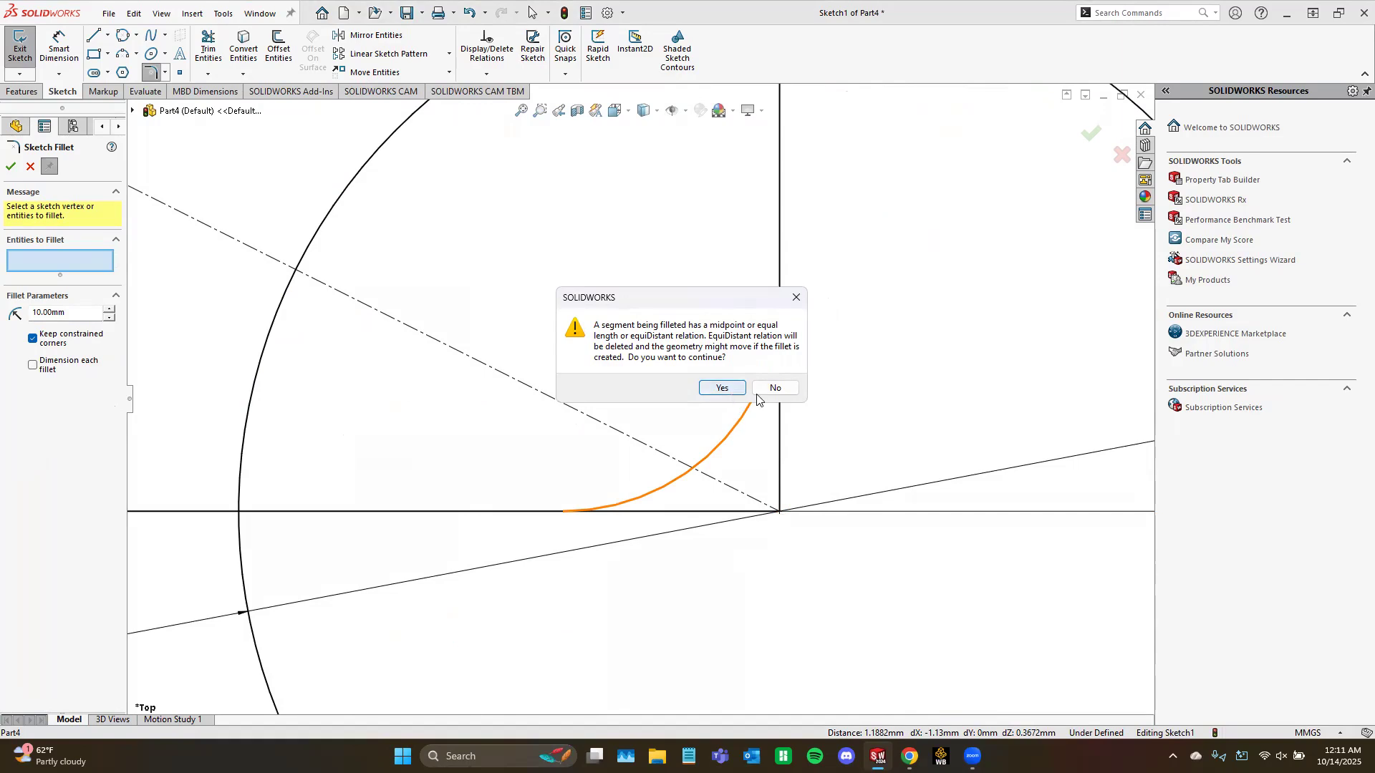
pyautogui.click(773, 388)
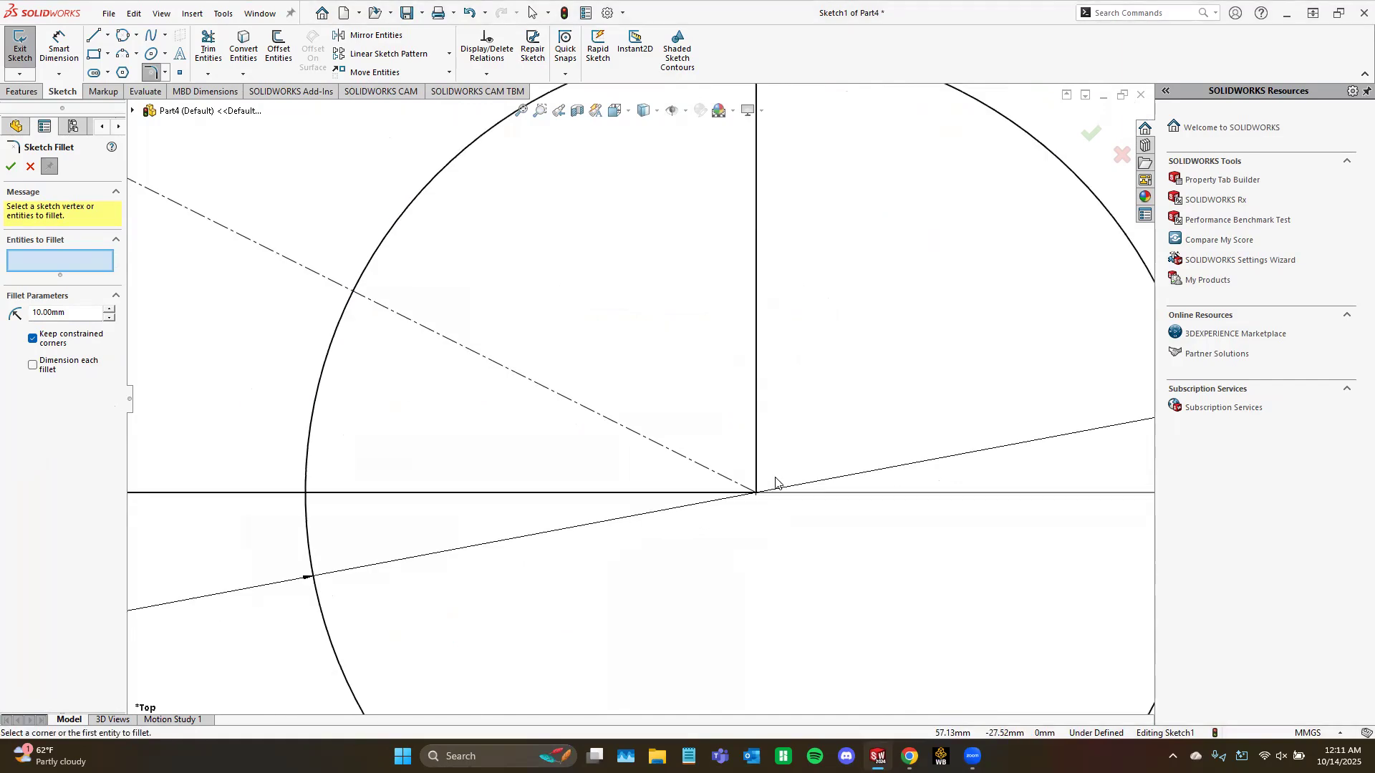
# Step: Fillet the upper and lower outer corners of the 30 mm extension beside the main rectangle with a 5 mm radius
pyautogui.scroll(5, 774, 482)
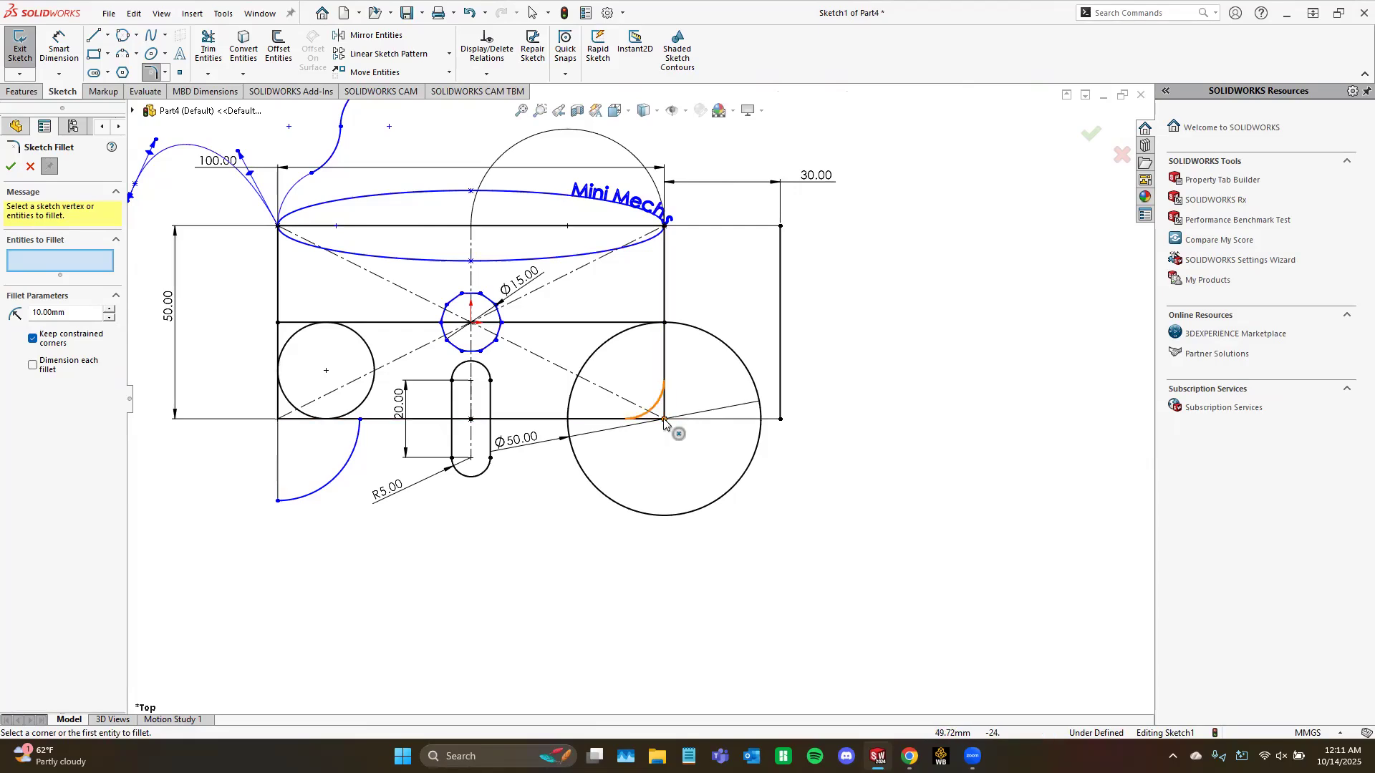
pyautogui.scroll(3, 638, 401)
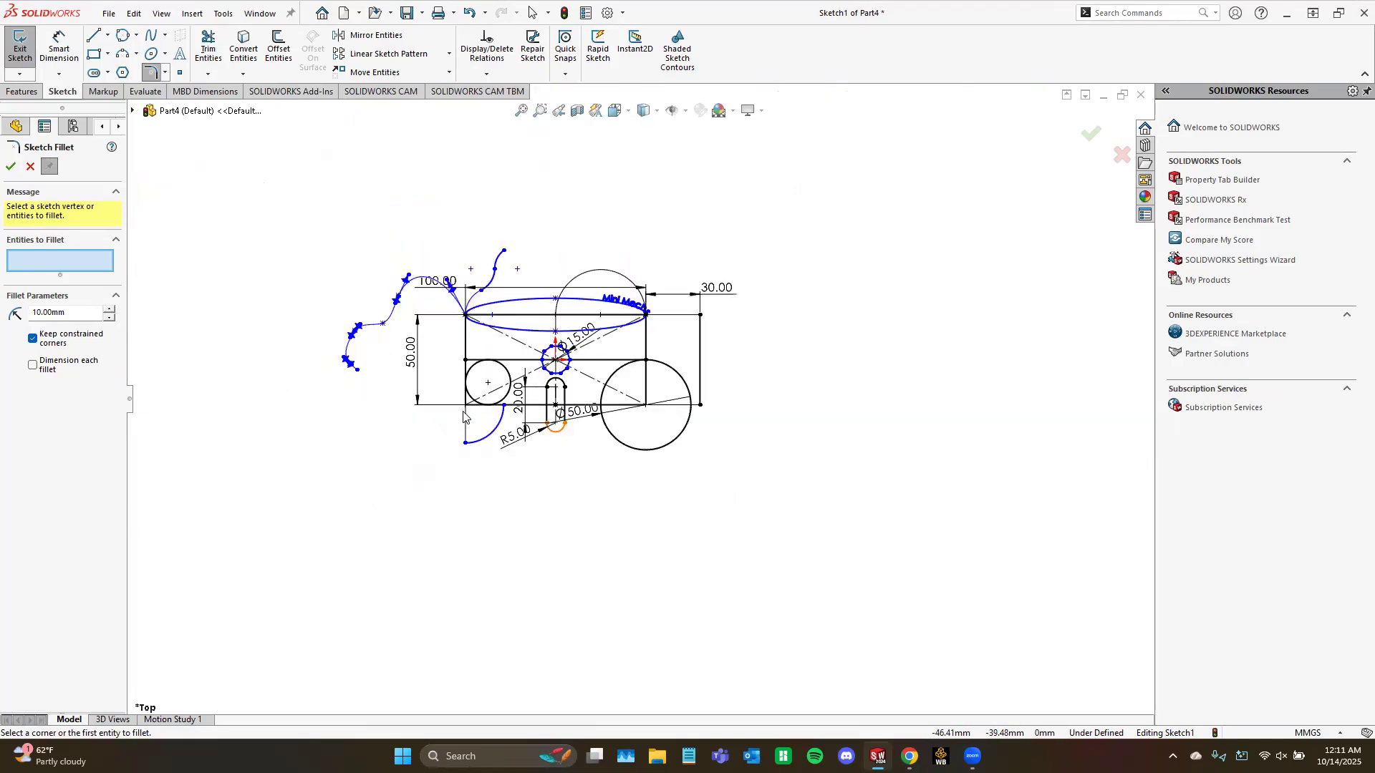
pyautogui.scroll(-3, 422, 415)
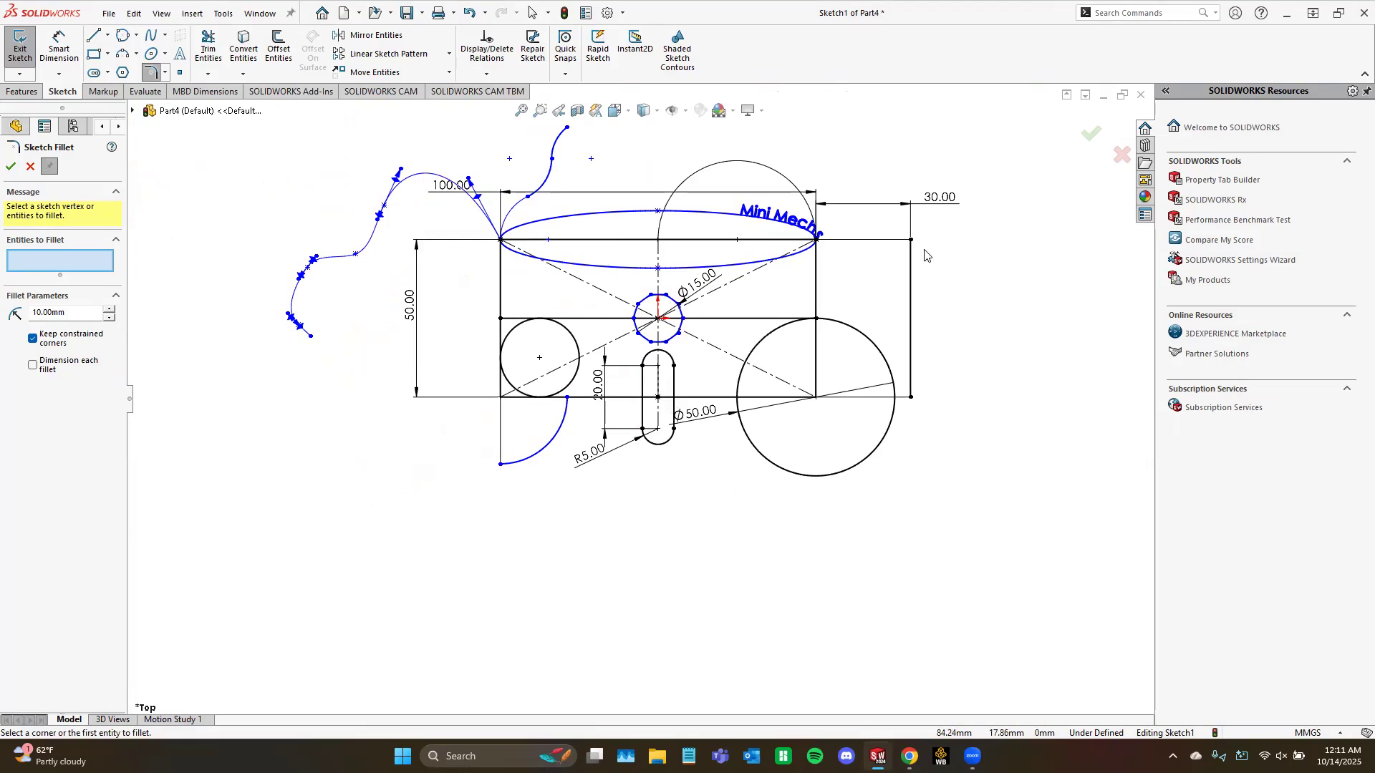
pyautogui.scroll(-2, 924, 254)
pyautogui.click(874, 259)
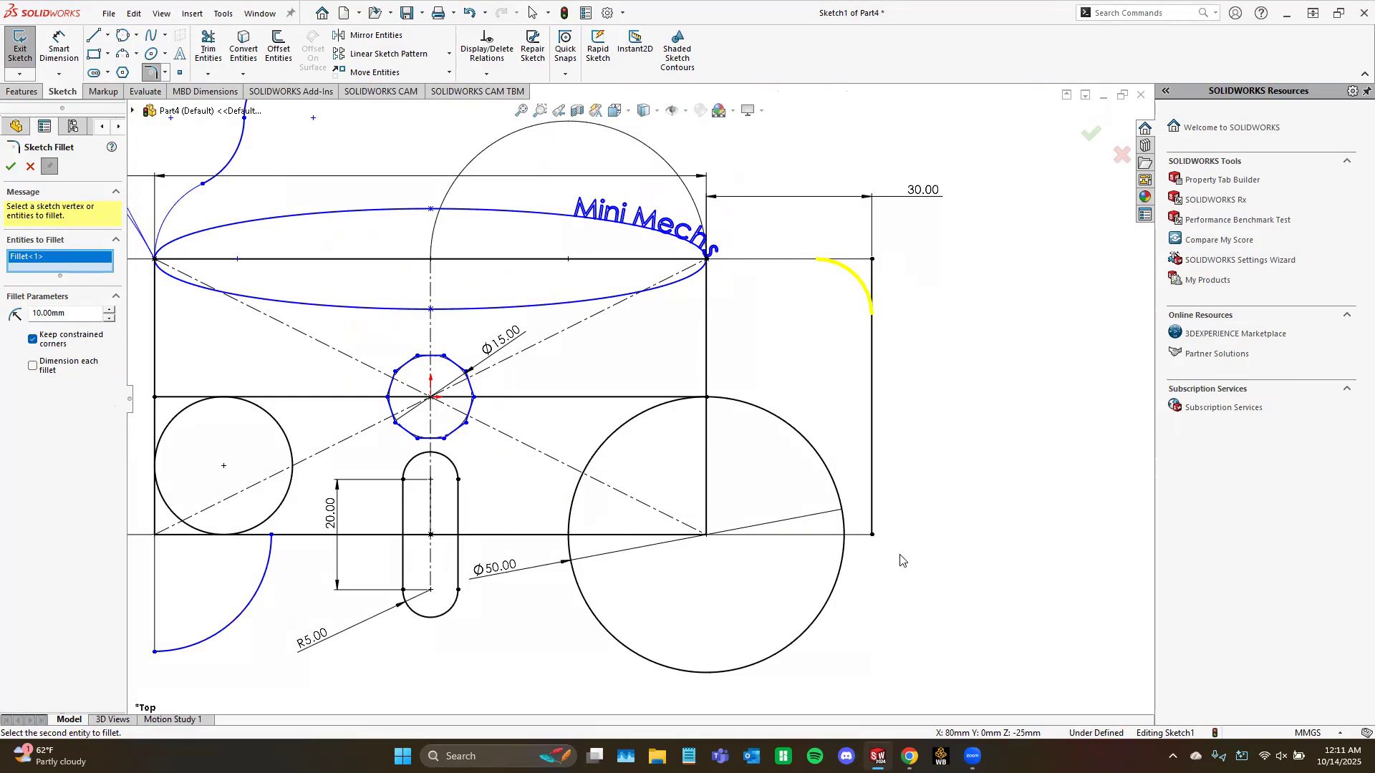
pyautogui.click(873, 536)
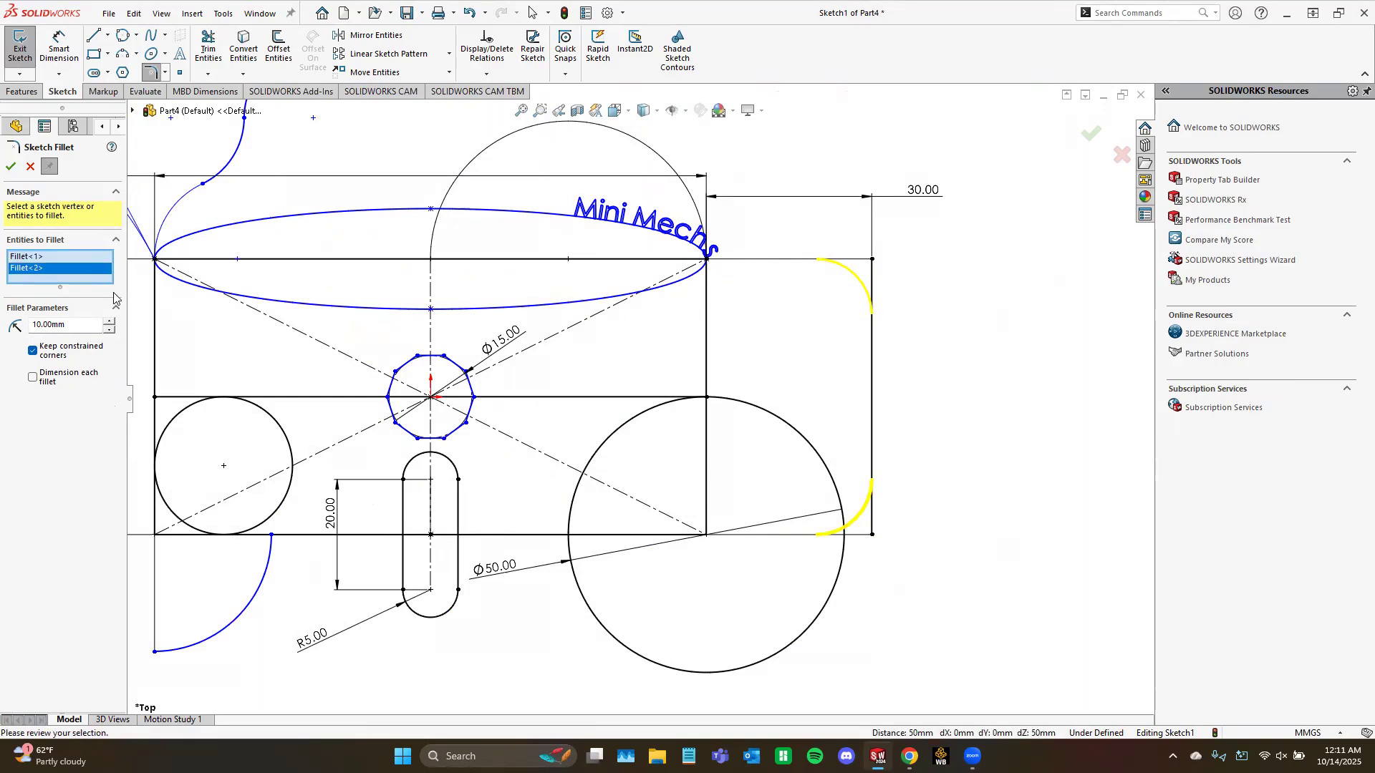
pyautogui.doubleClick(76, 325)
pyautogui.write('1')
pyautogui.press('Return')
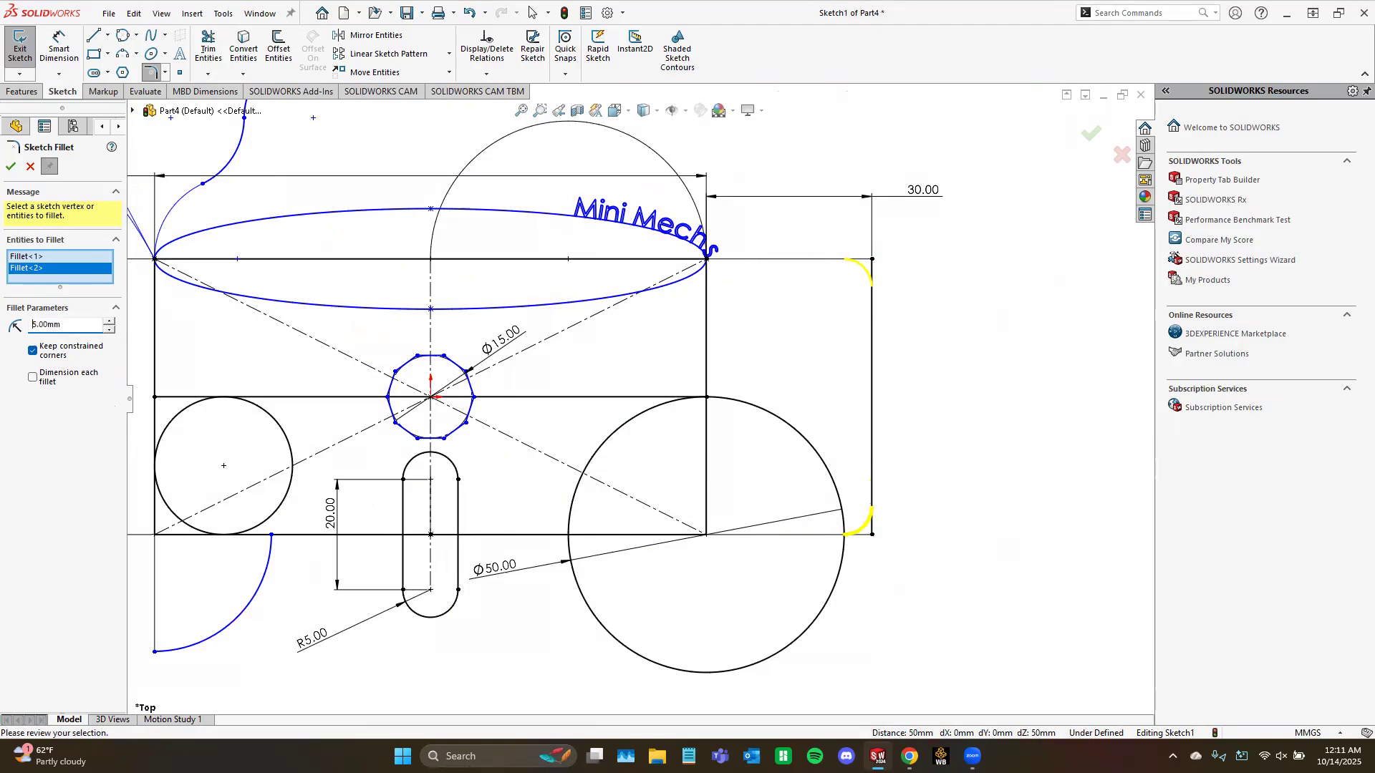
pyautogui.click(10, 168)
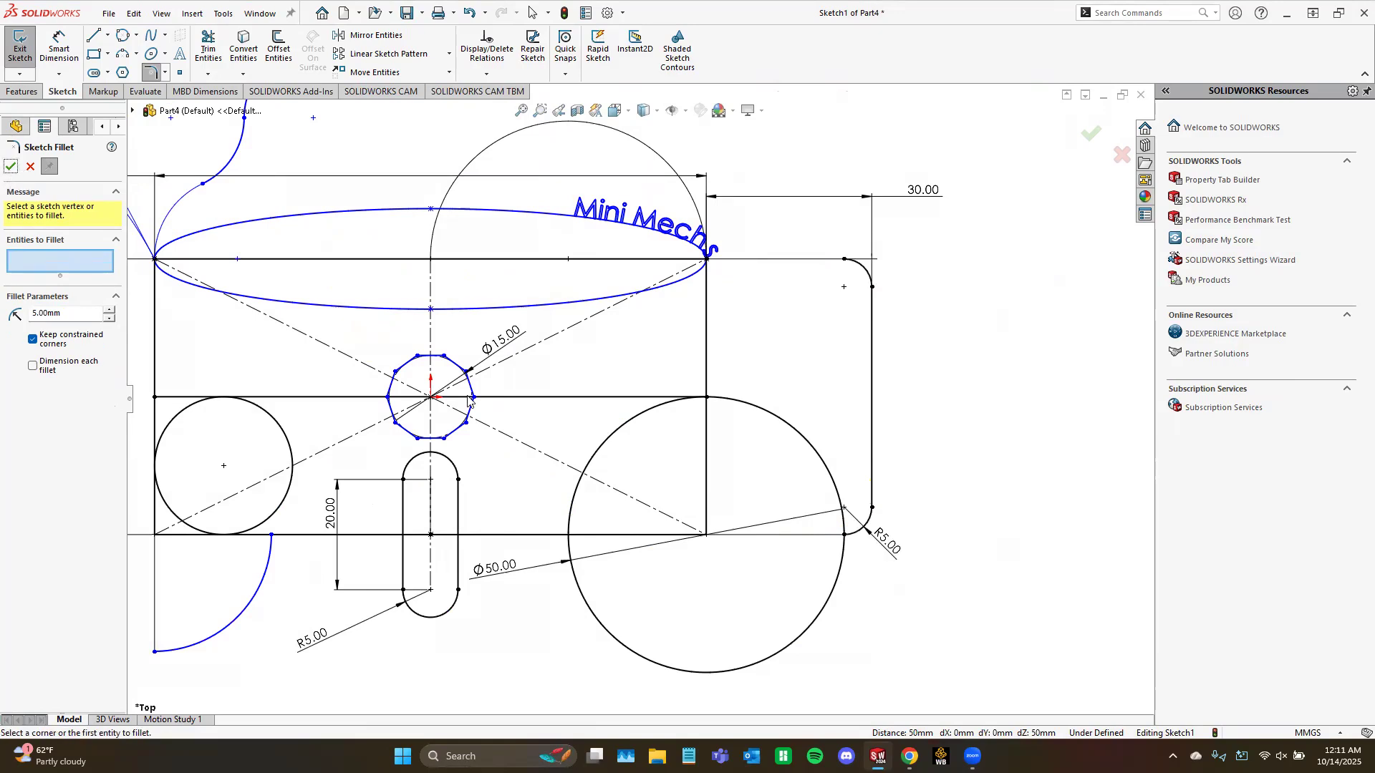
pyautogui.scroll(-8, 866, 276)
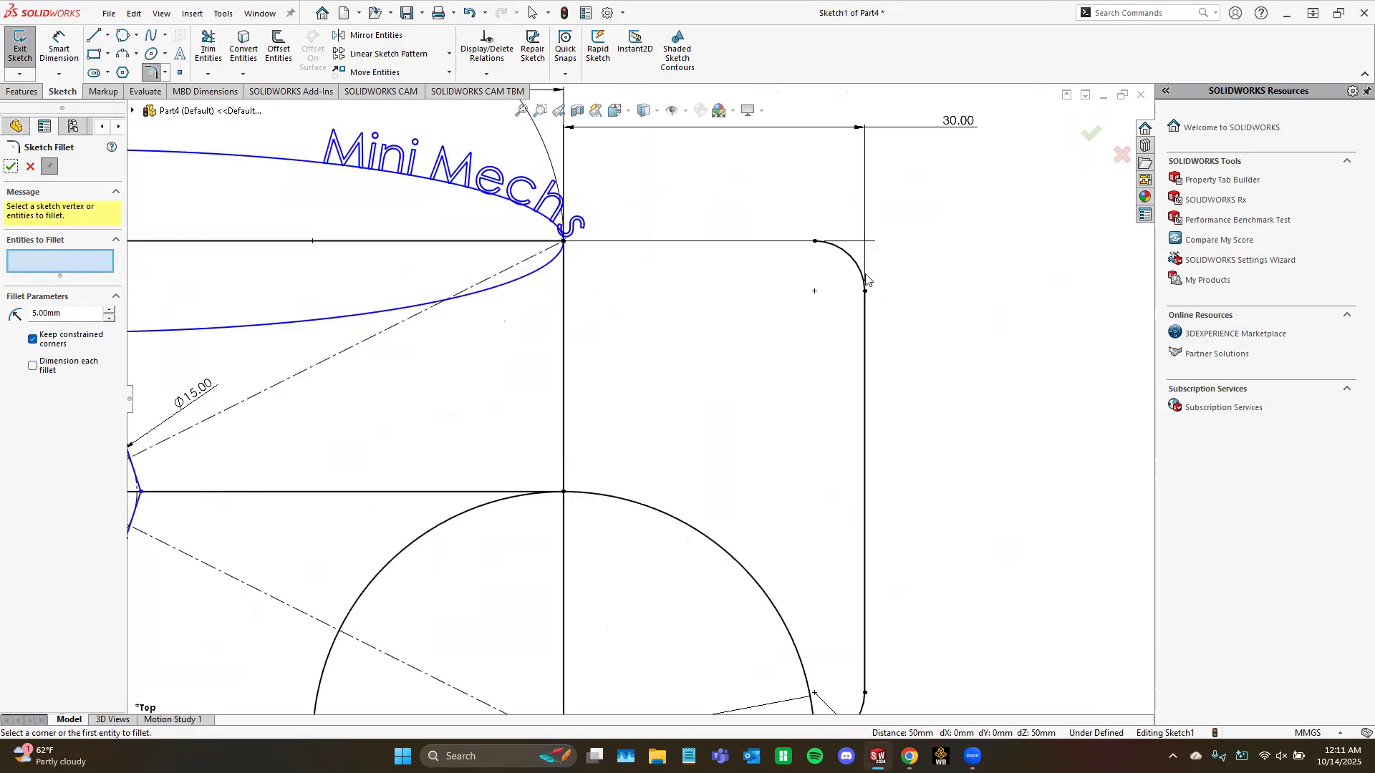
pyautogui.scroll(10, 714, 358)
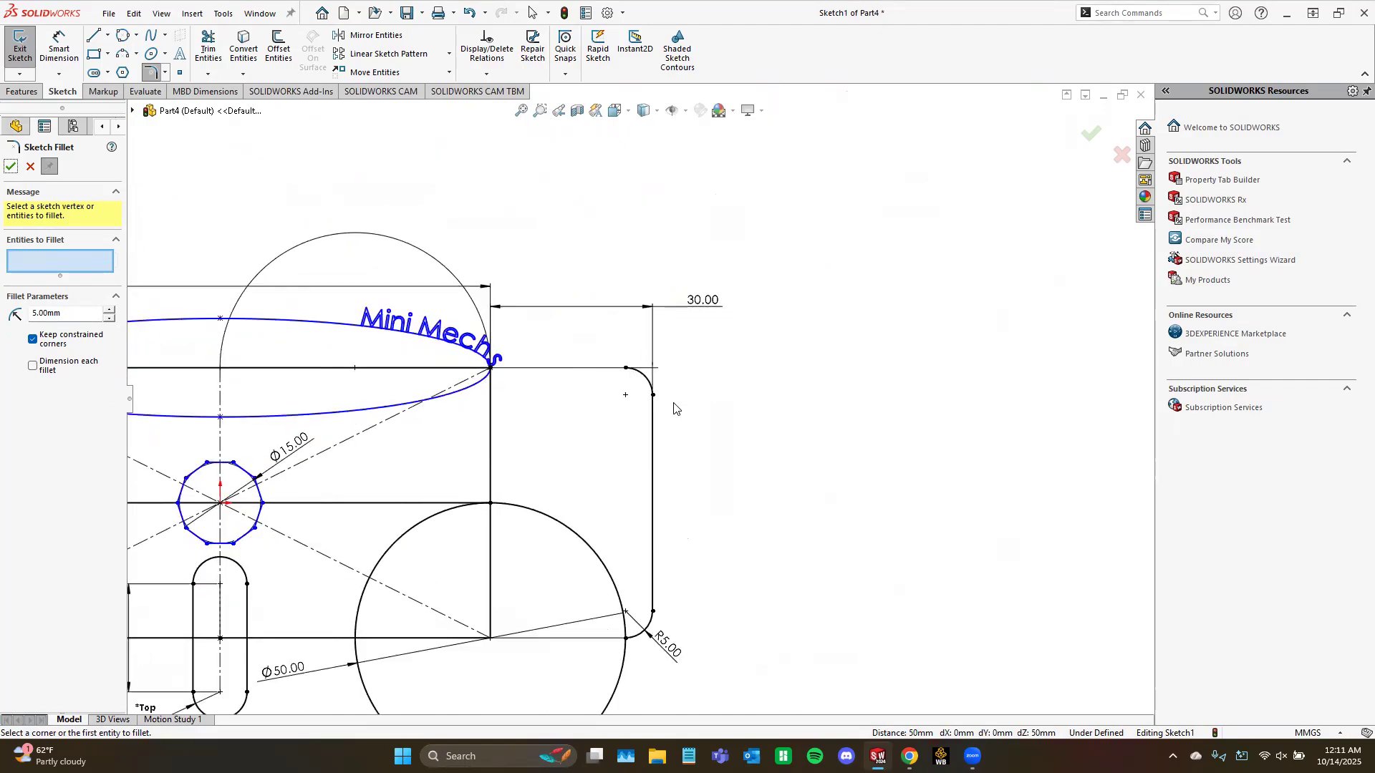
pyautogui.click(9, 167)
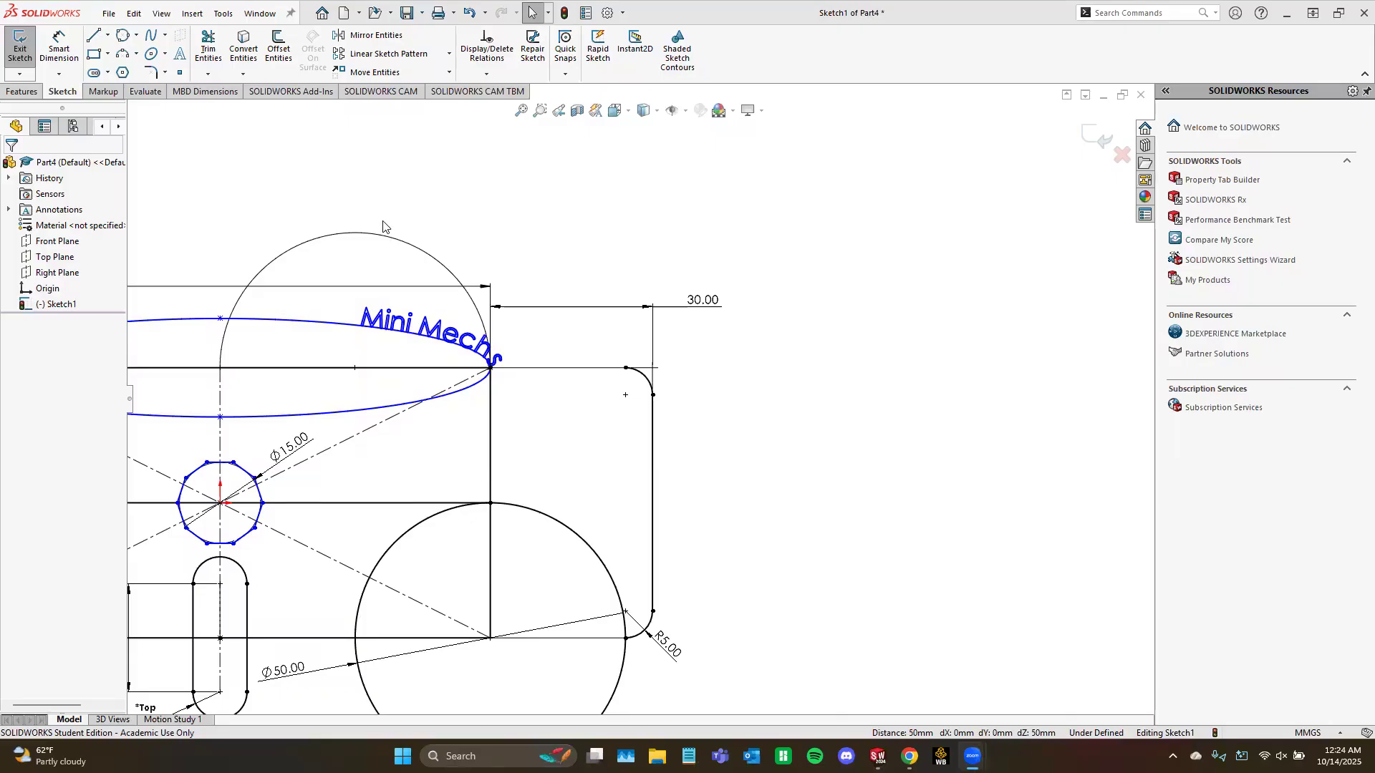
# Step: Place two sketch points on the main rectangle's right edge, about 18.9 mm and 7.5 mm above the origin
pyautogui.click(180, 73)
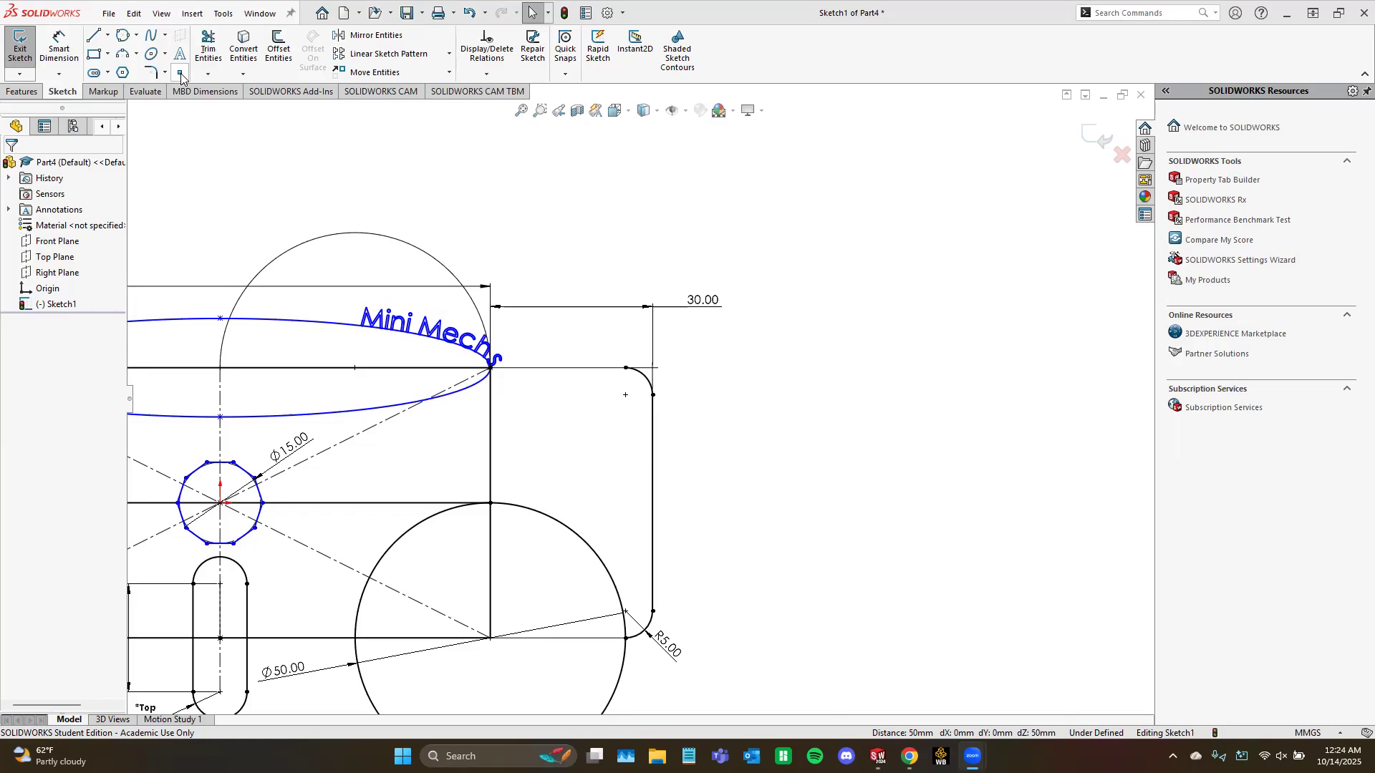
pyautogui.click(491, 401)
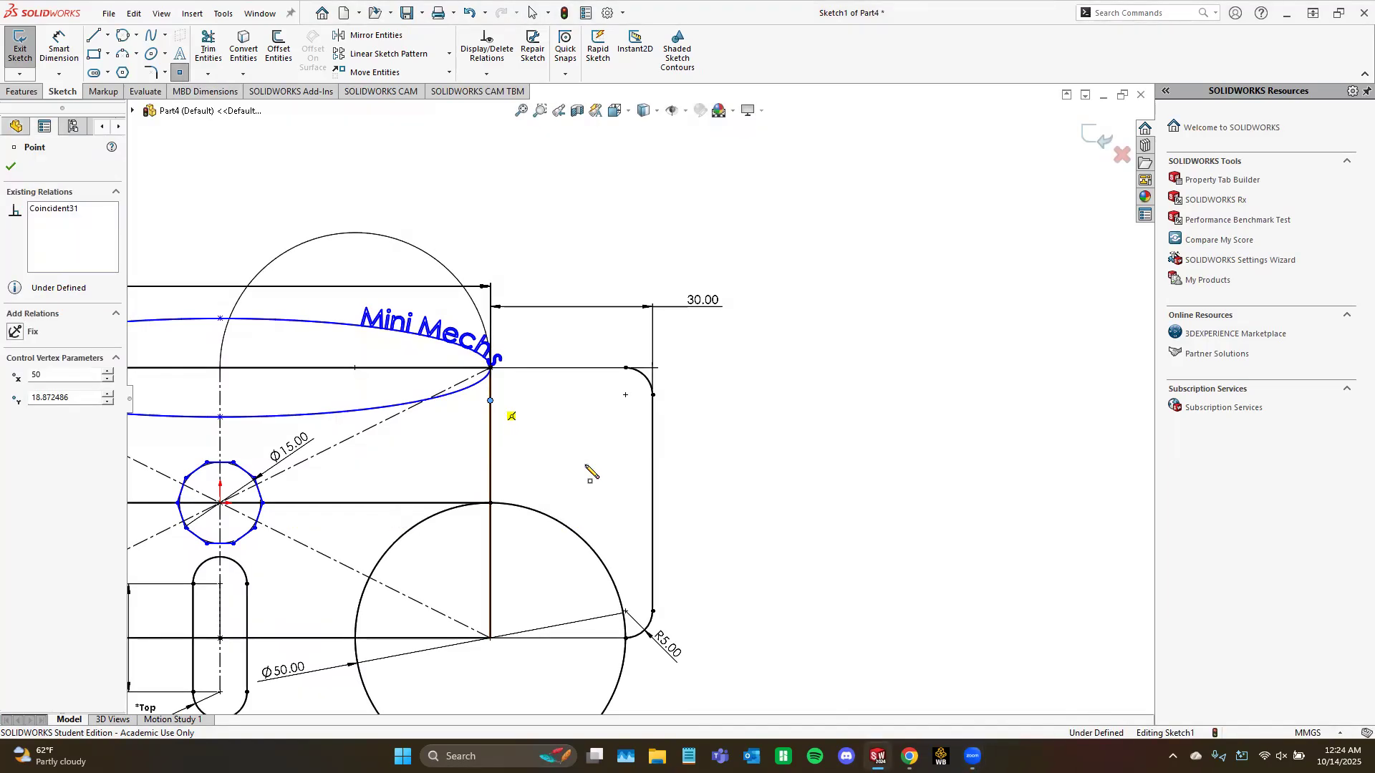
pyautogui.click(489, 462)
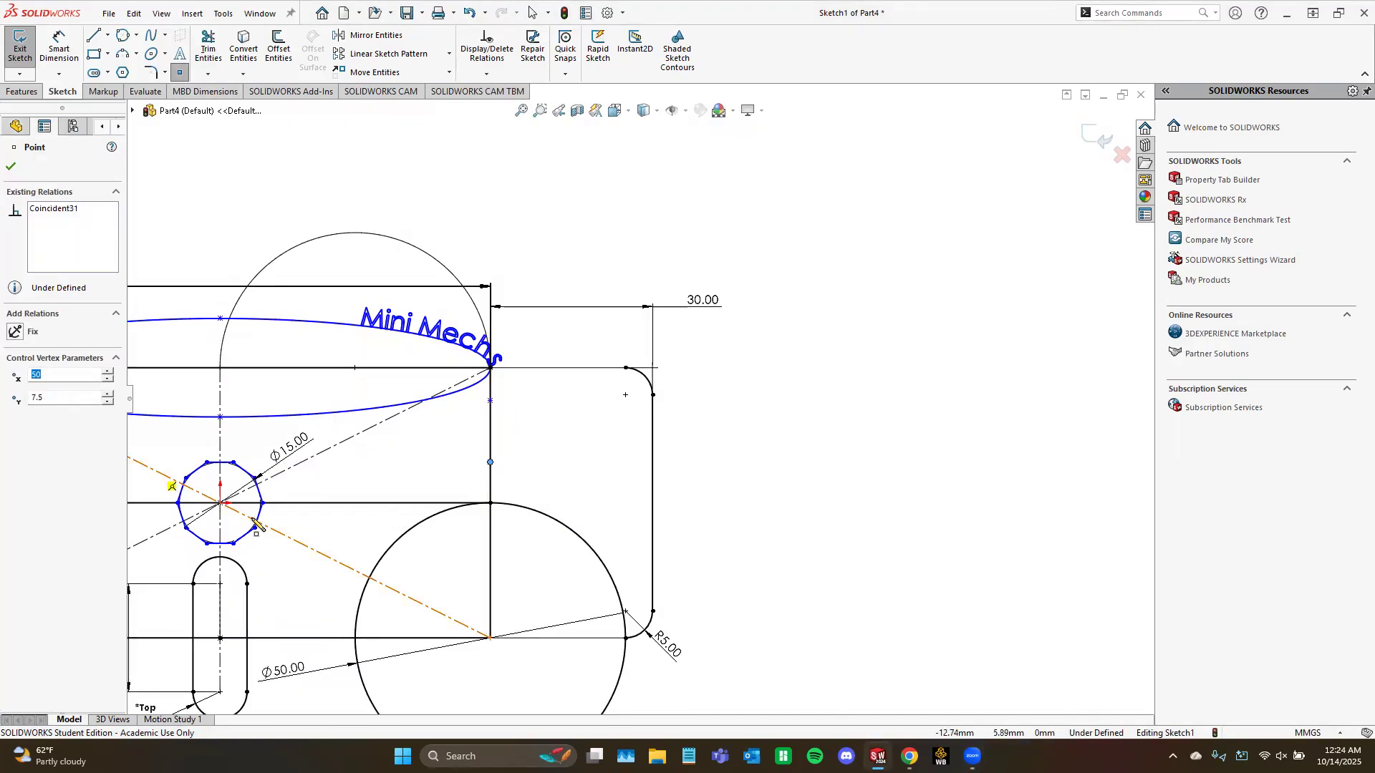
pyautogui.scroll(-5, 192, 524)
pyautogui.click(303, 444)
pyautogui.scroll(5, 530, 502)
pyautogui.scroll(3, 437, 464)
pyautogui.press('Escape')
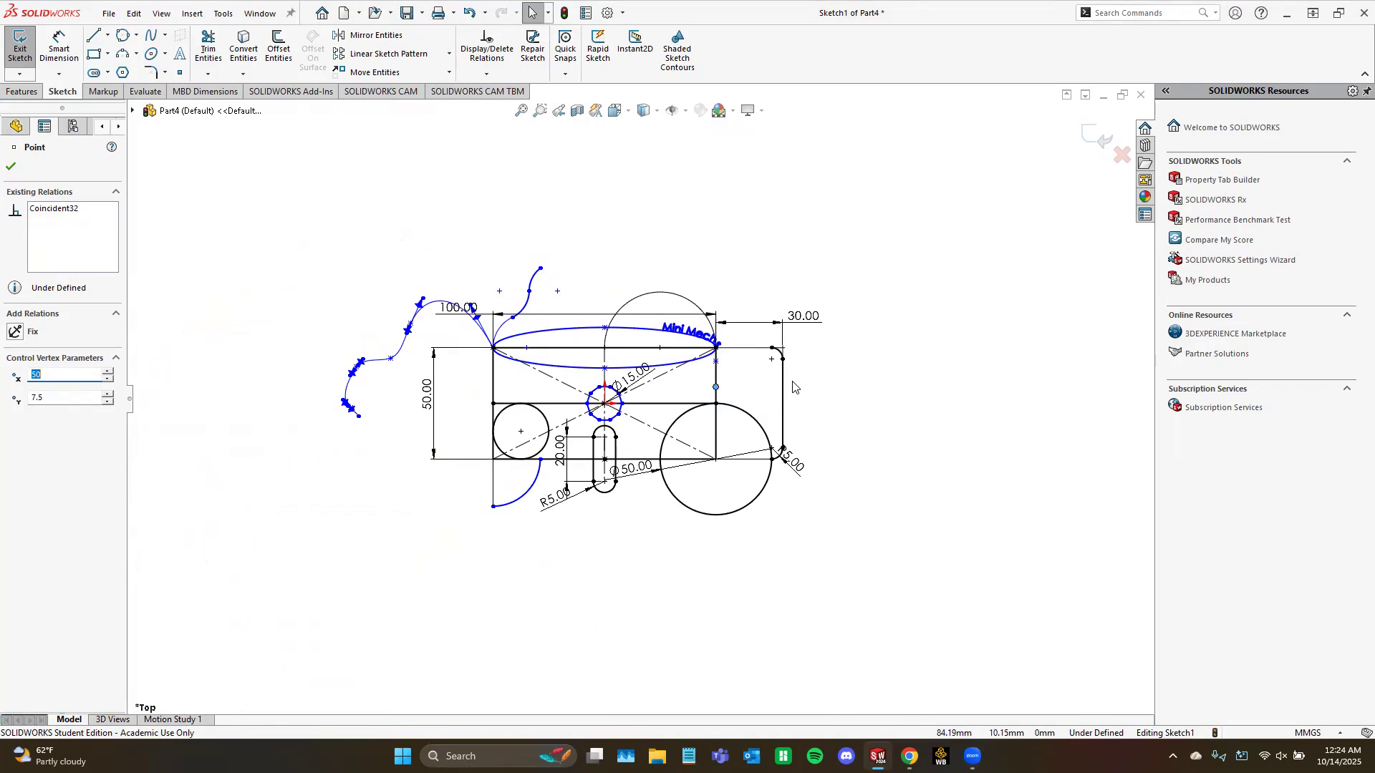
# Step: Sketch a concentric circle of about 21.7 mm radius inside the 50 mm circle, and undo it
pyautogui.scroll(1, 637, 393)
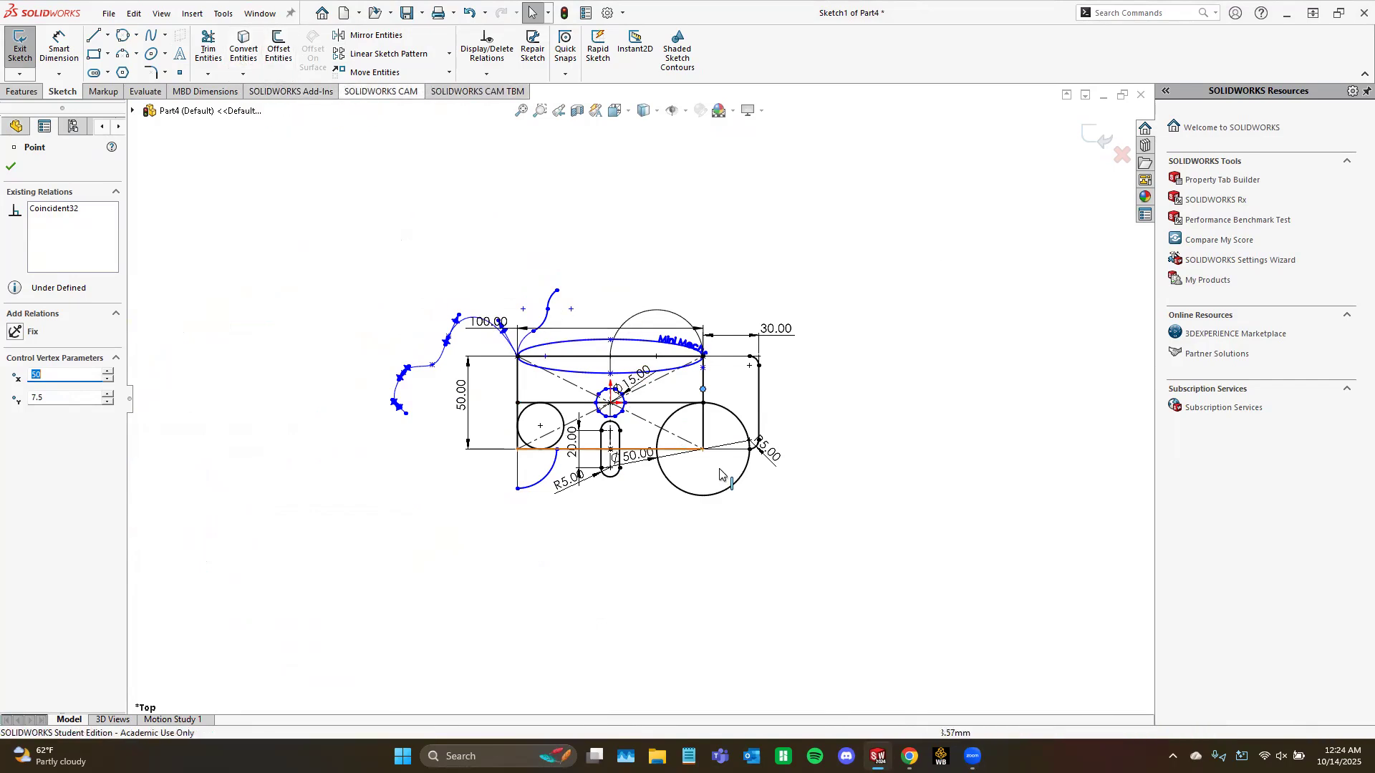
pyautogui.scroll(-2, 725, 469)
pyautogui.scroll(-5, 719, 429)
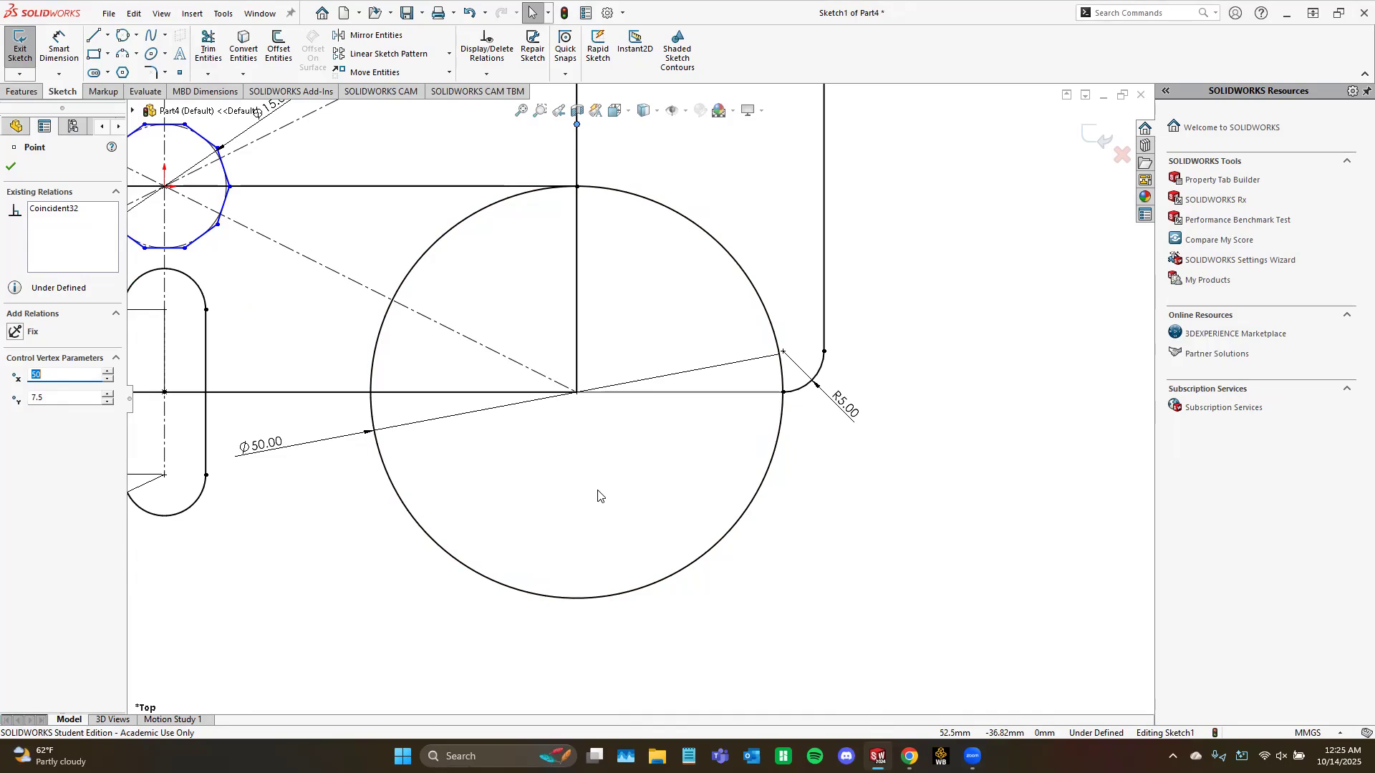
pyautogui.click(137, 36)
pyautogui.click(152, 50)
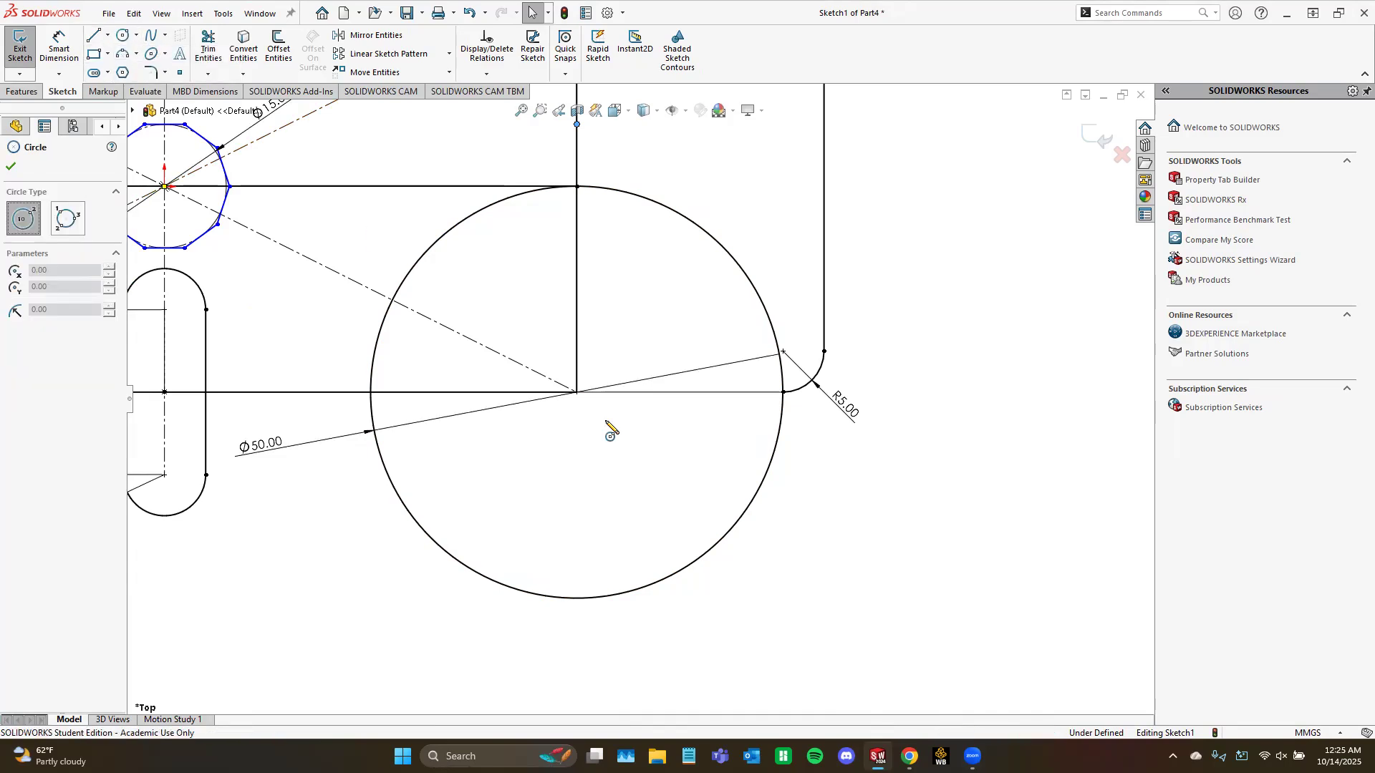
pyautogui.click(577, 391)
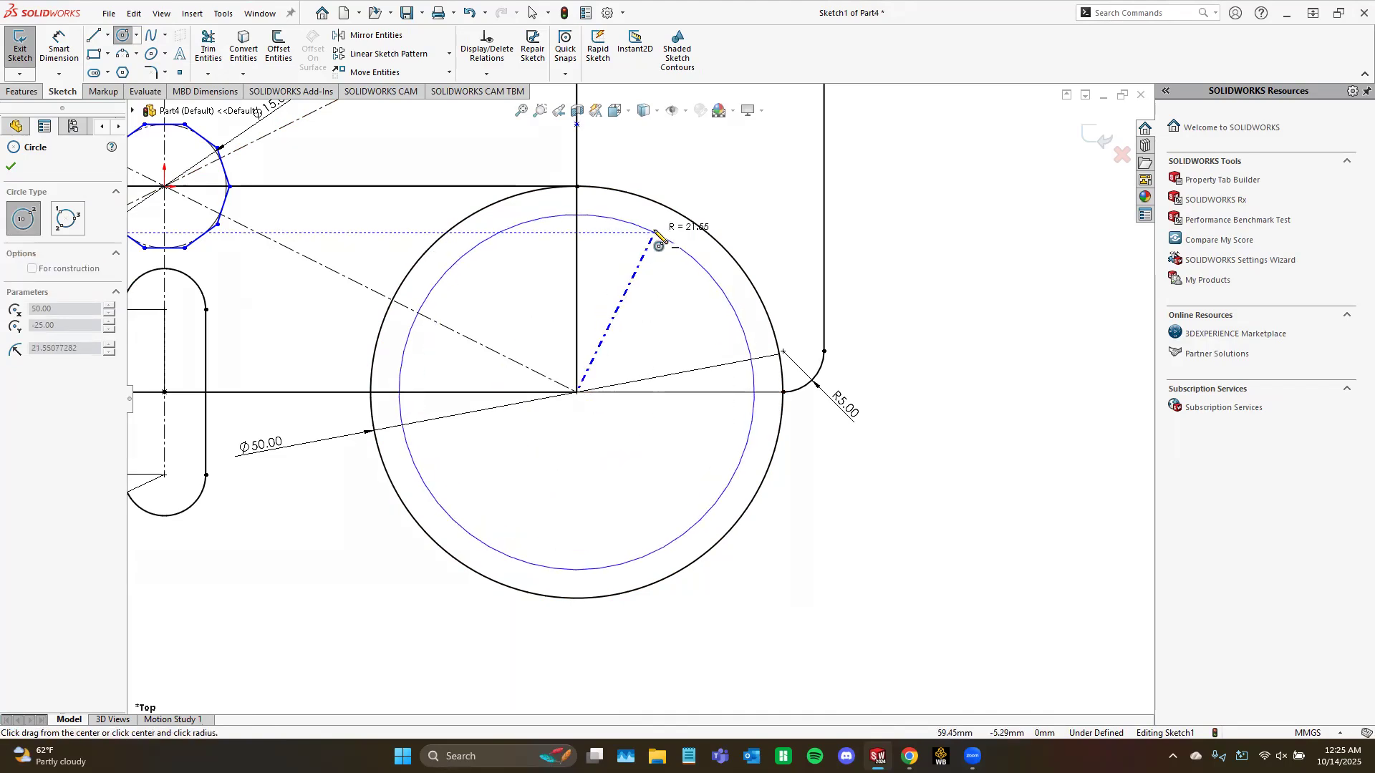
pyautogui.click(684, 250)
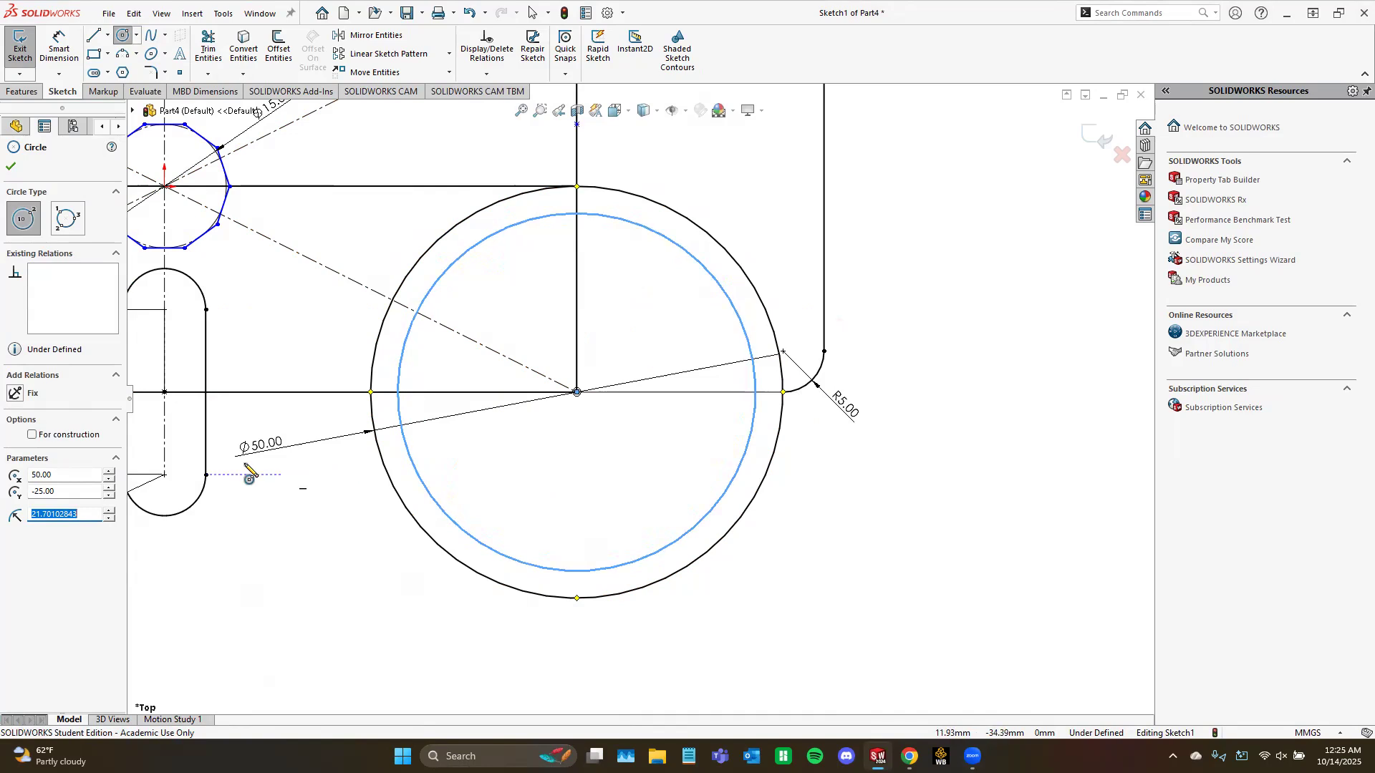
pyautogui.click(280, 443)
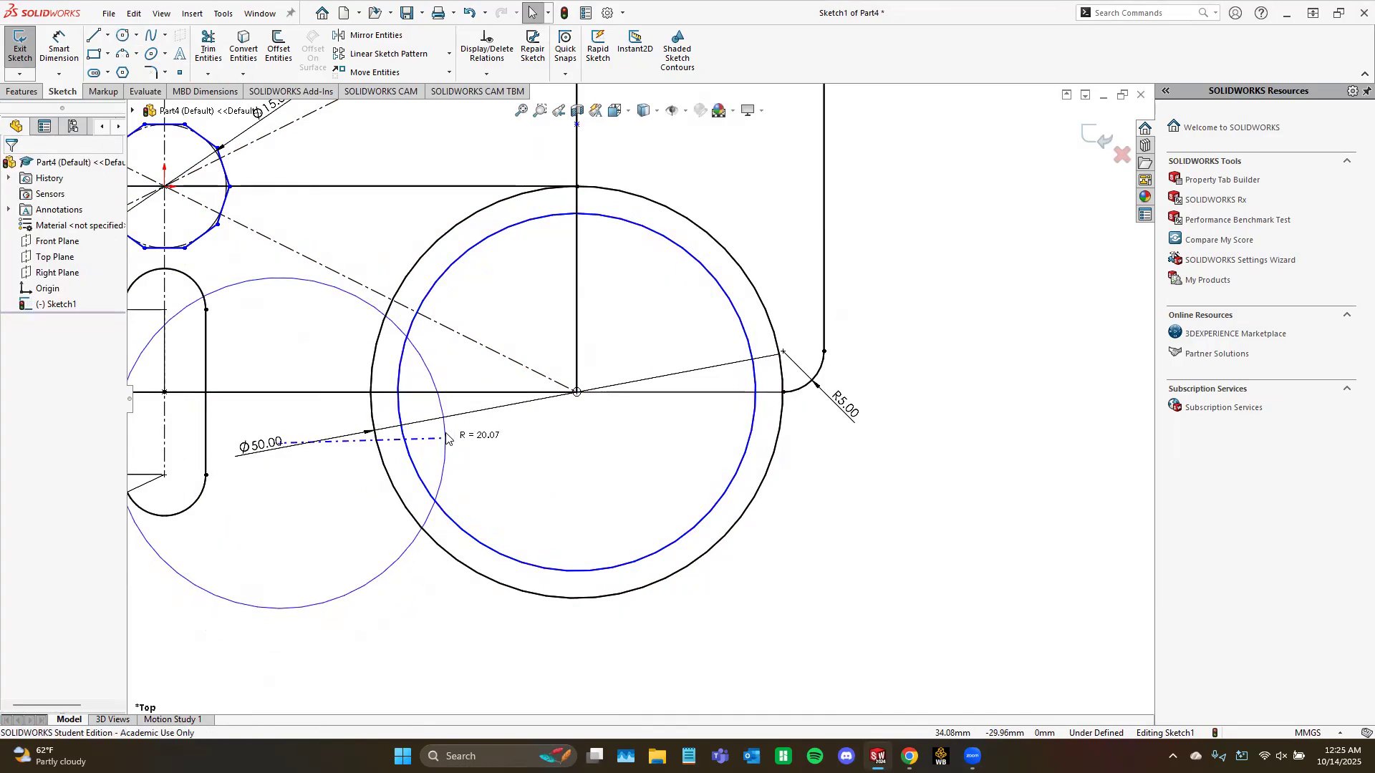
pyautogui.hotkey('ctrl', 'z')
# Step: Offset the 50 mm circle inward by 5 mm and reposition the offset dimension below the ring
pyautogui.click(278, 49)
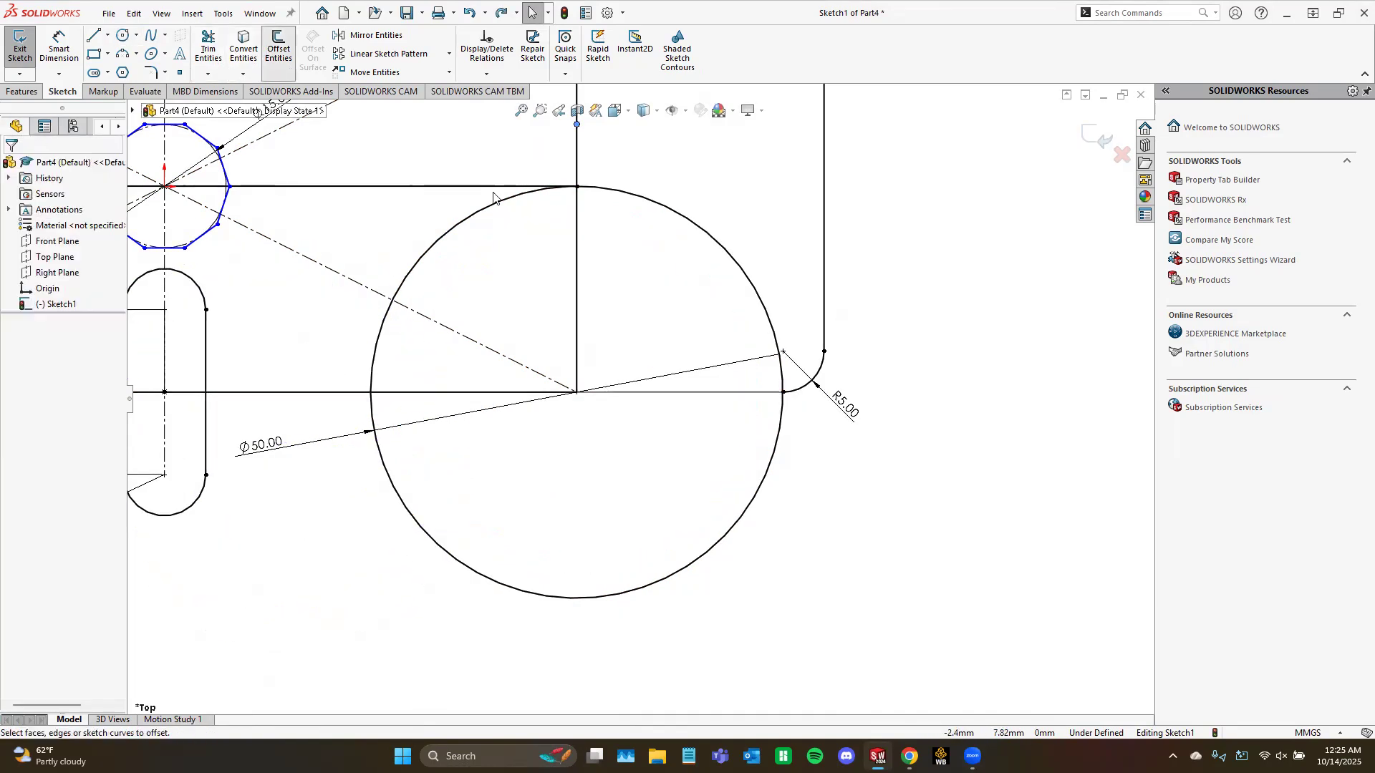
pyautogui.click(496, 200)
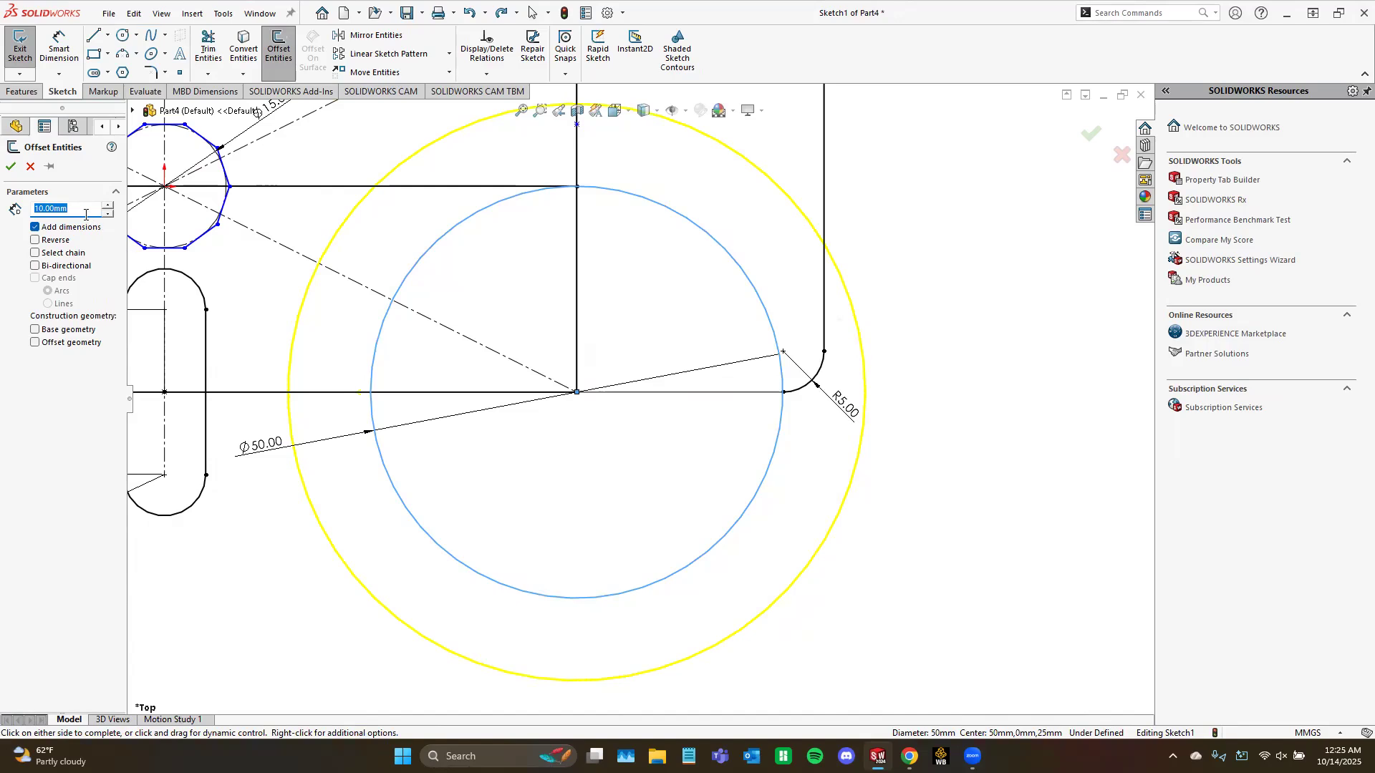
pyautogui.write('5')
pyautogui.press('Return')
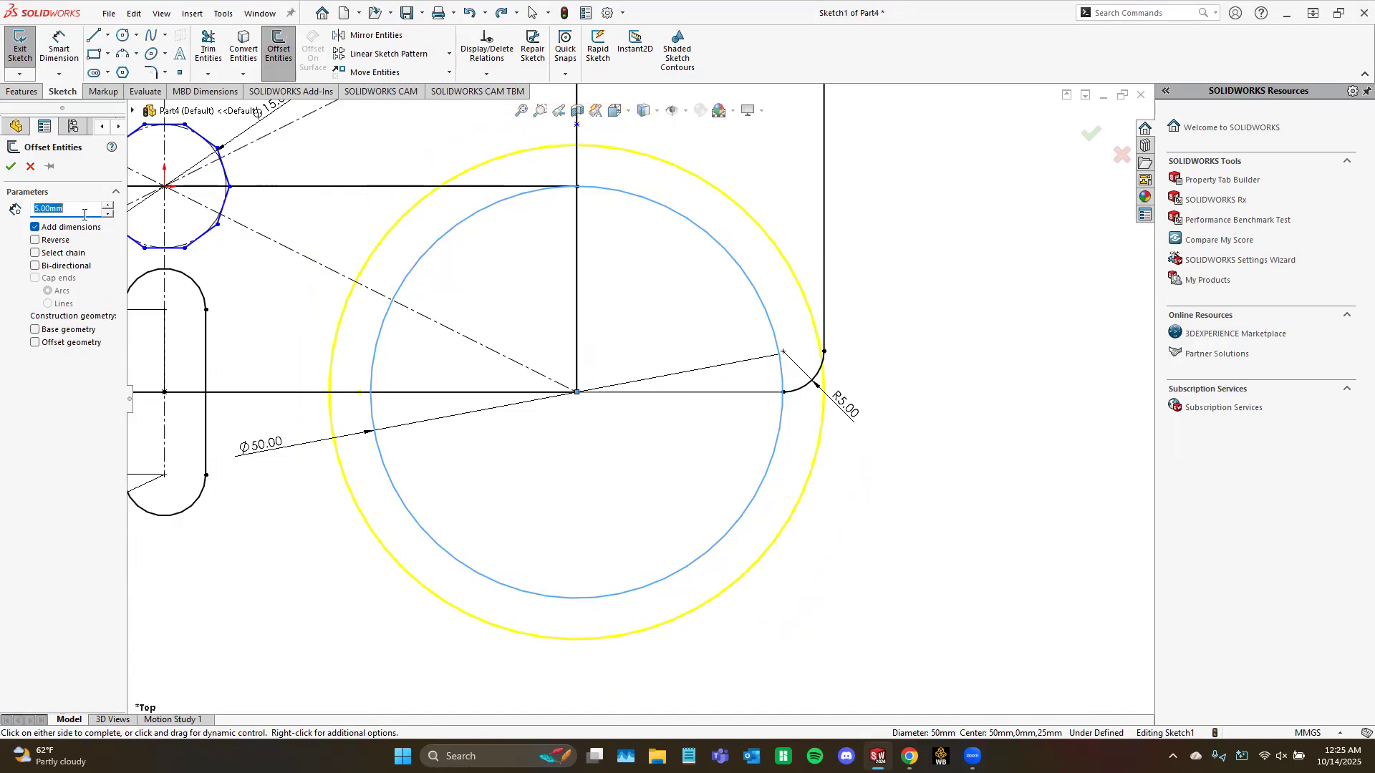
pyautogui.click(35, 240)
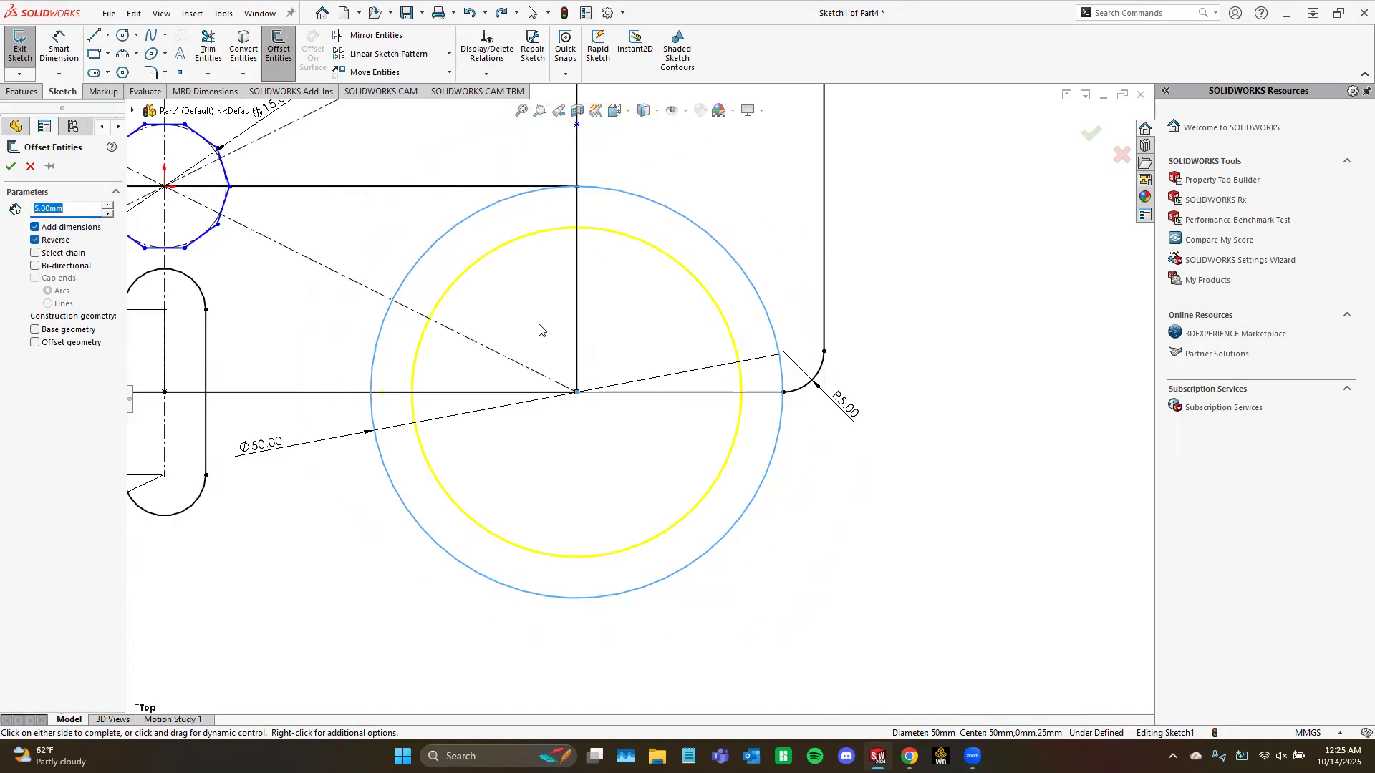
pyautogui.click(11, 166)
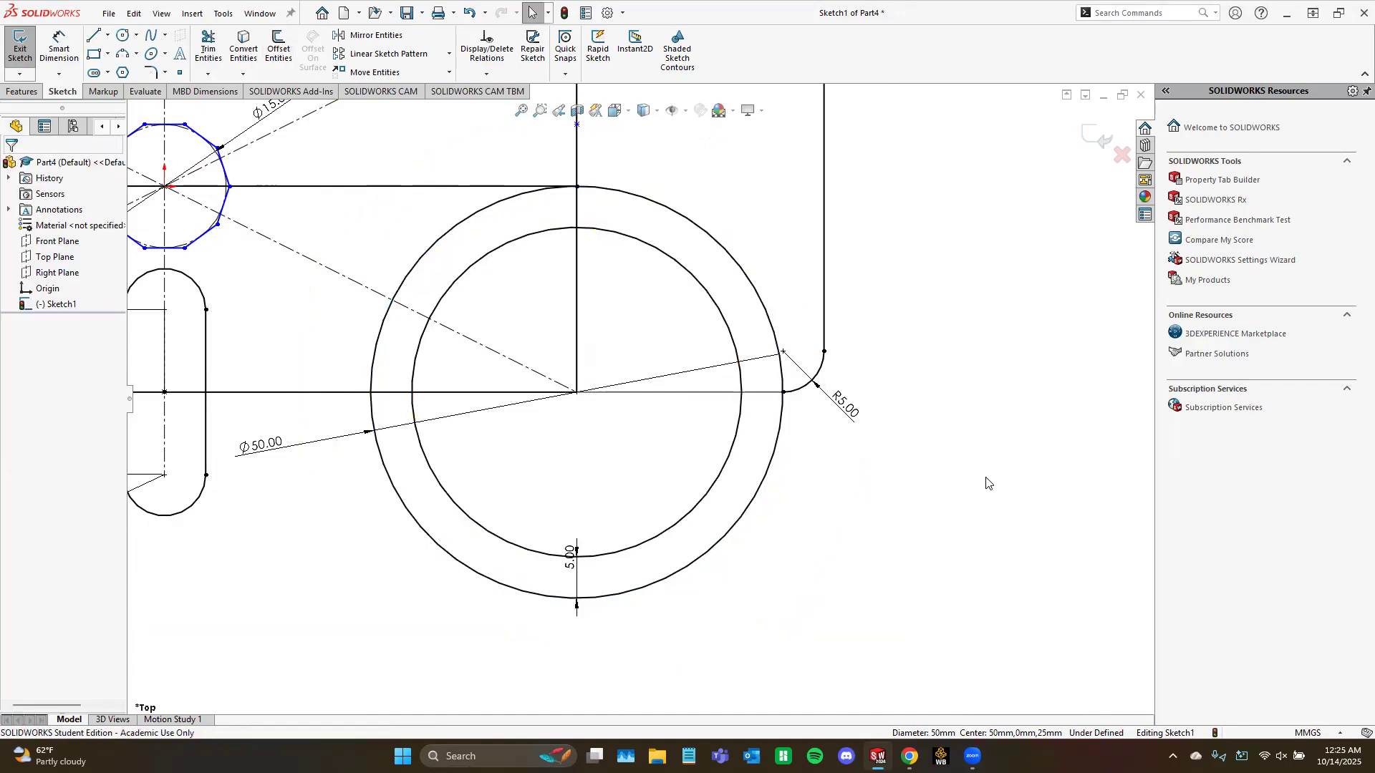
pyautogui.moveTo(567, 557); pyautogui.dragTo(547, 630)
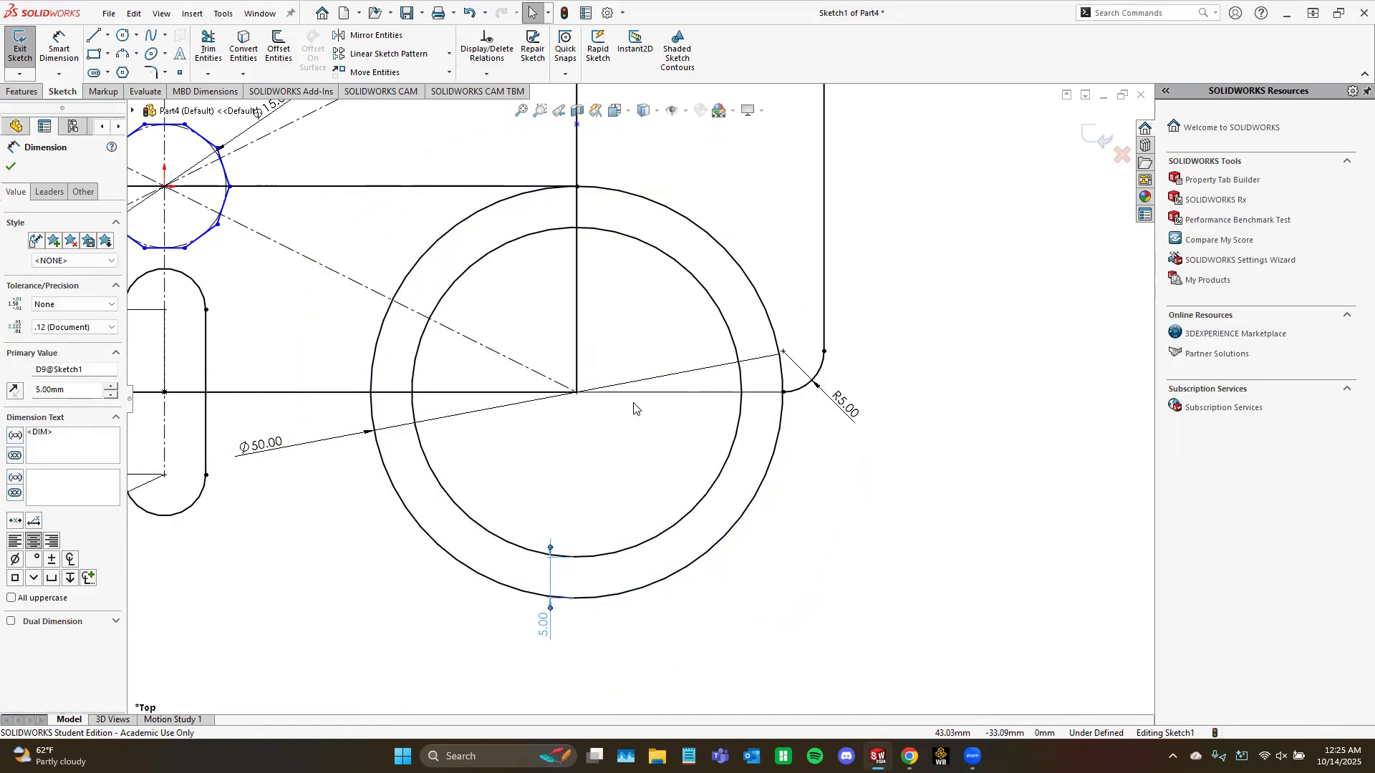
# Step: Offset the ellipse on the main rectangle's upper edge outward by 2.5 mm
pyautogui.scroll(5, 292, 313)
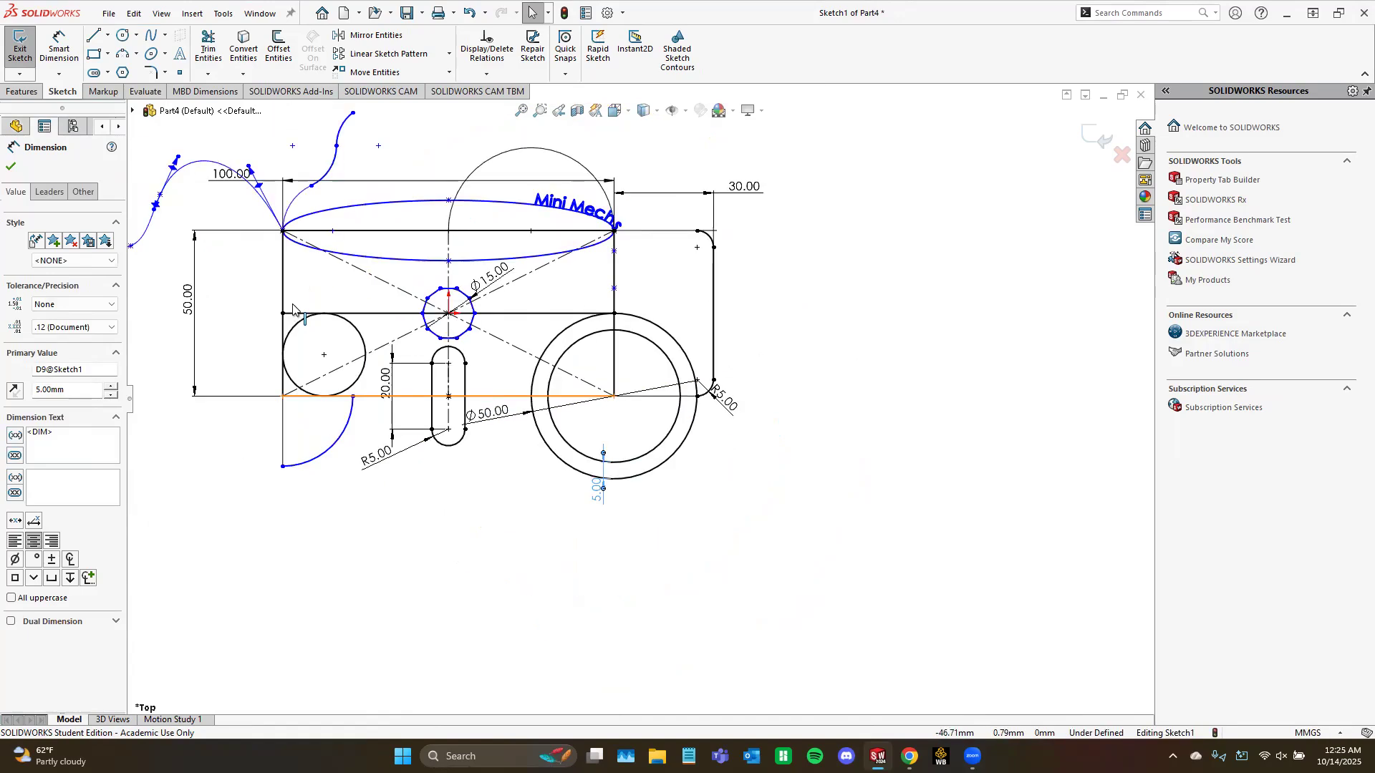
pyautogui.scroll(-1, 292, 313)
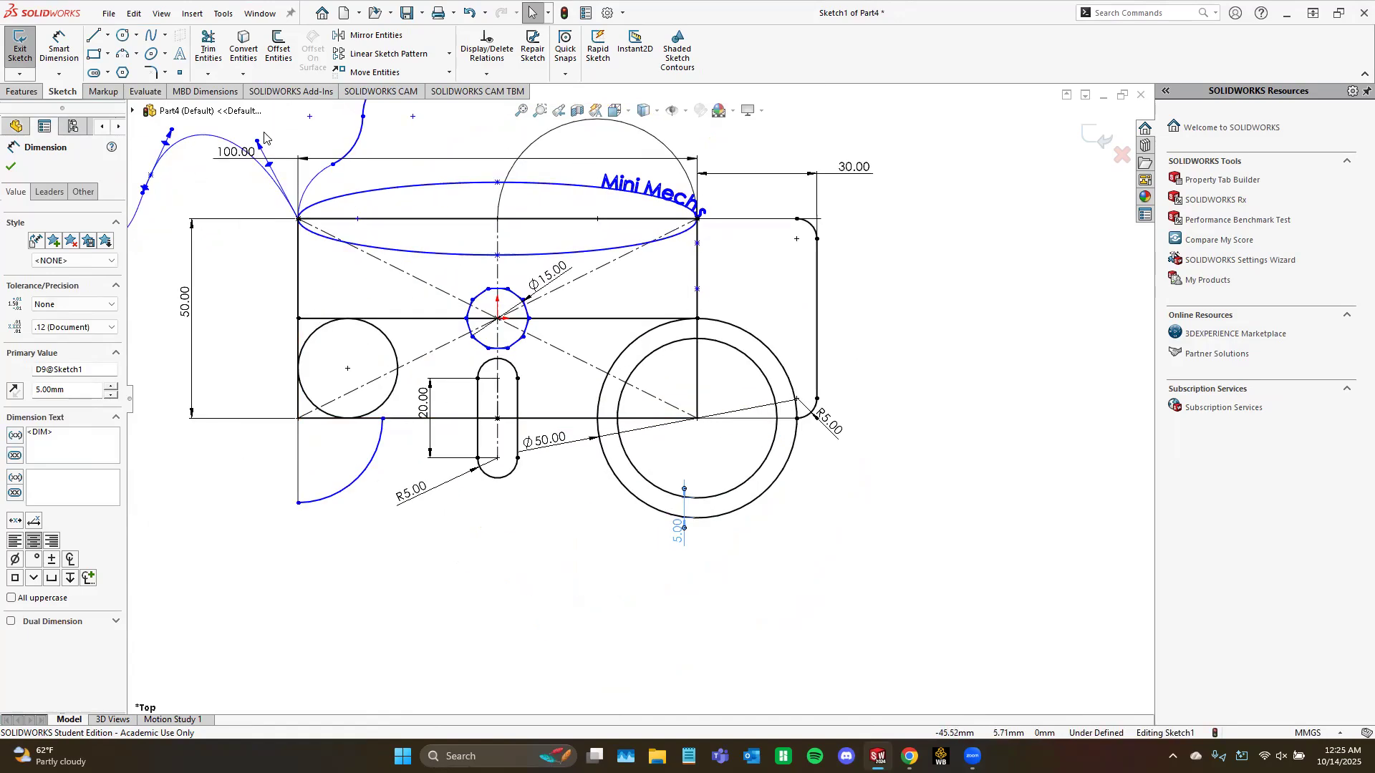
pyautogui.click(274, 52)
pyautogui.click(383, 190)
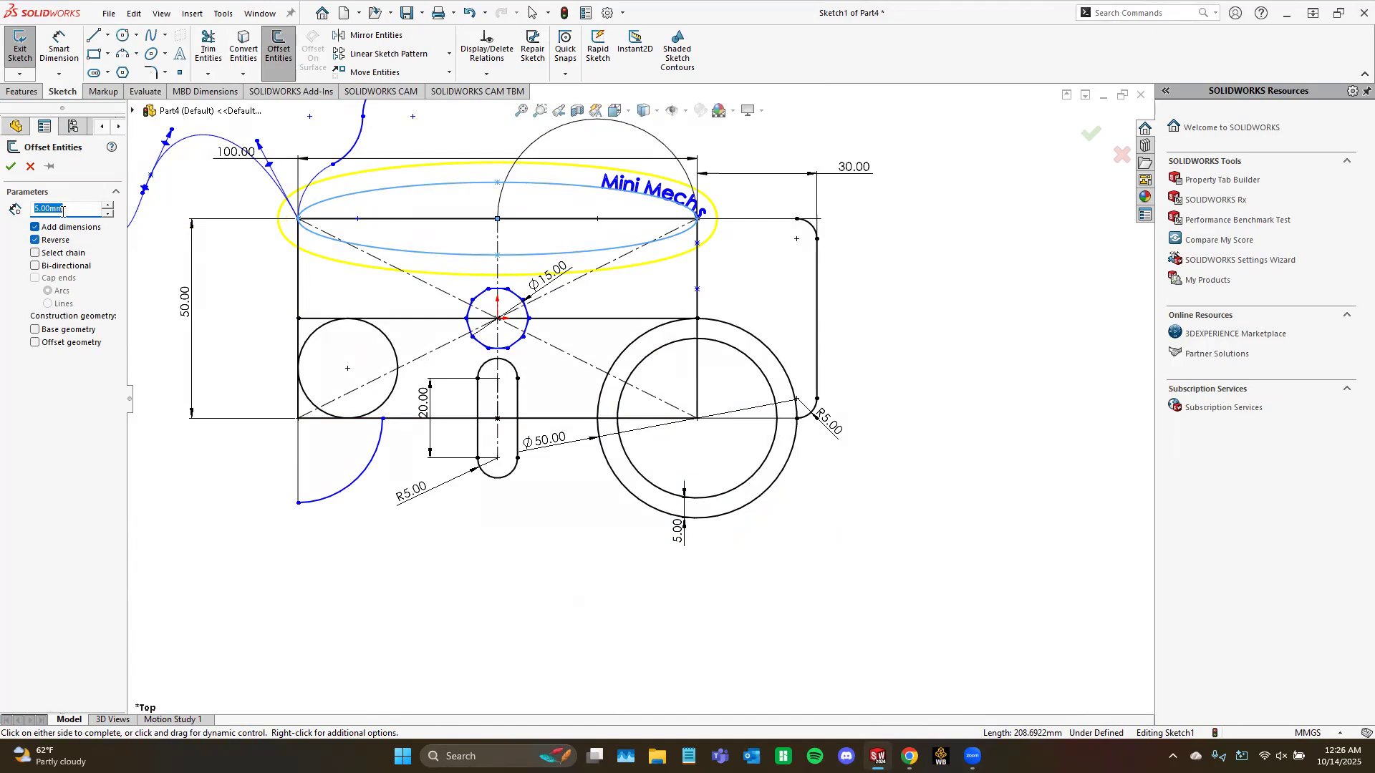
pyautogui.write('2.5')
pyautogui.press('Return')
pyautogui.click(36, 240)
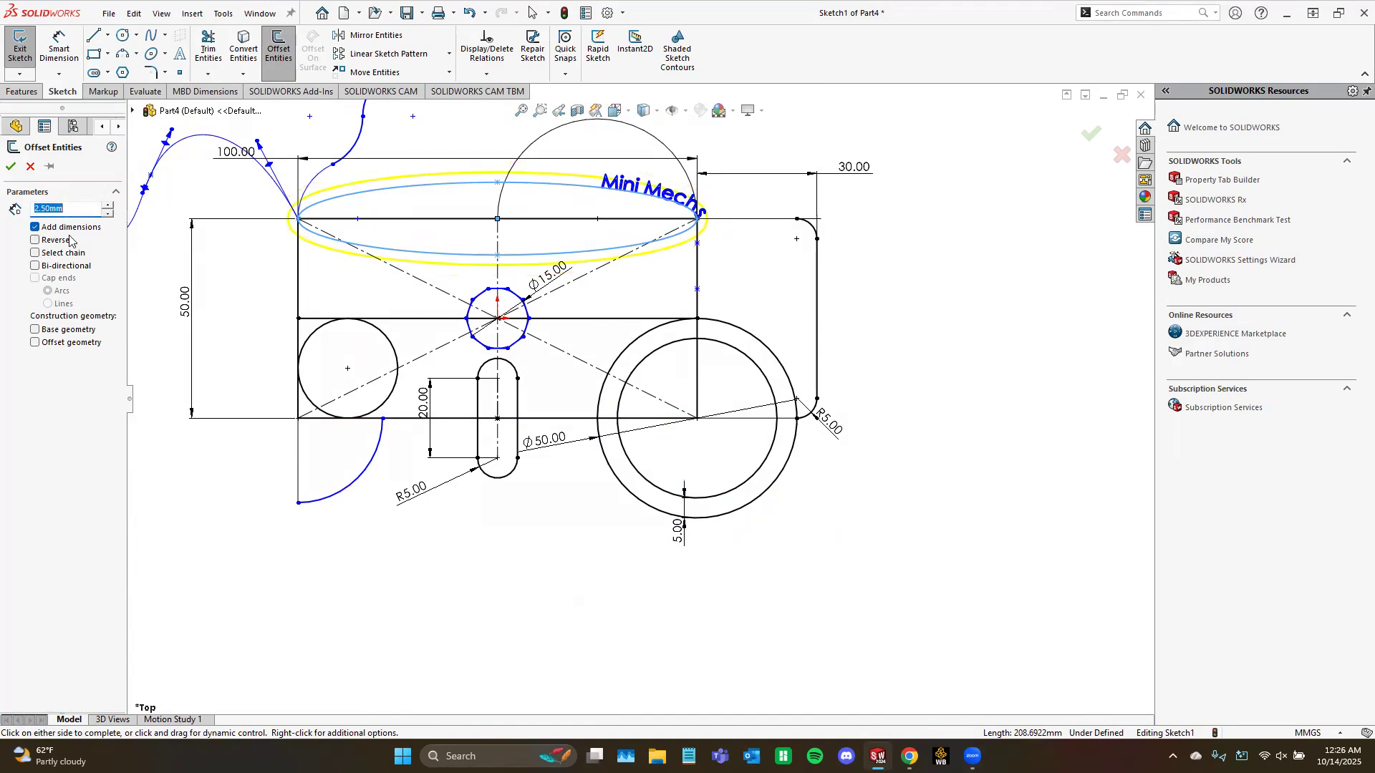
pyautogui.scroll(-5, 343, 236)
pyautogui.scroll(3, 433, 259)
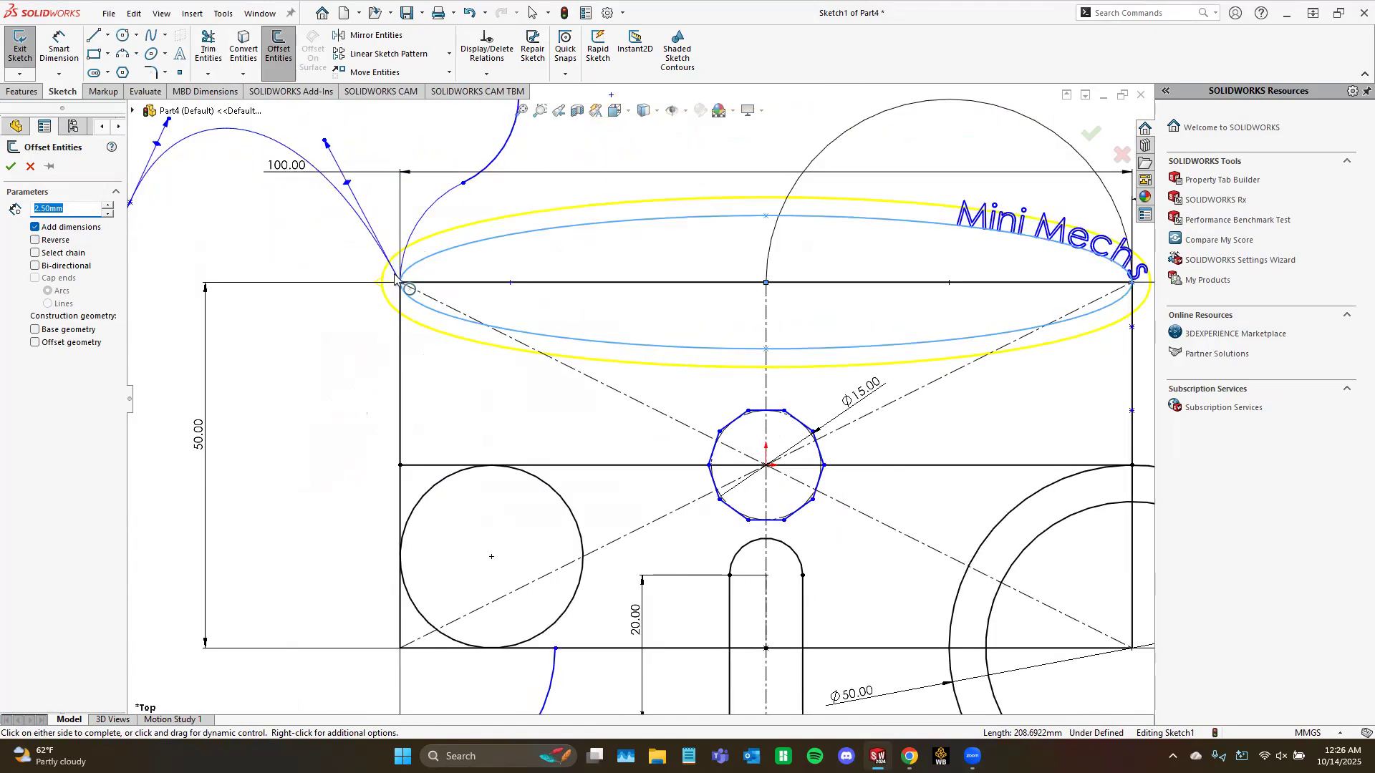
pyautogui.click(11, 166)
# Step: Mirror the circle in the main rectangle's lower-left corner about the vertical centerline, keeping the original as a copy
pyautogui.scroll(5, 336, 279)
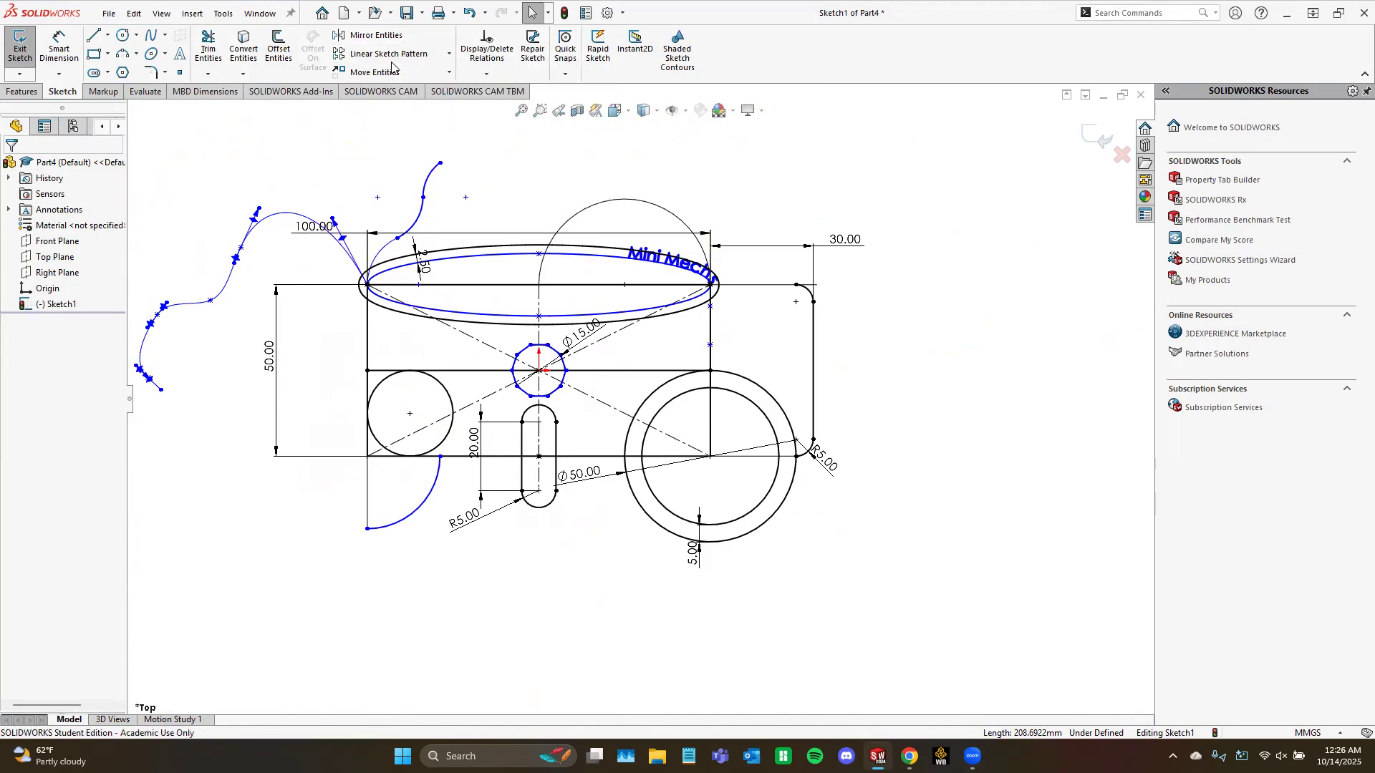
pyautogui.click(375, 38)
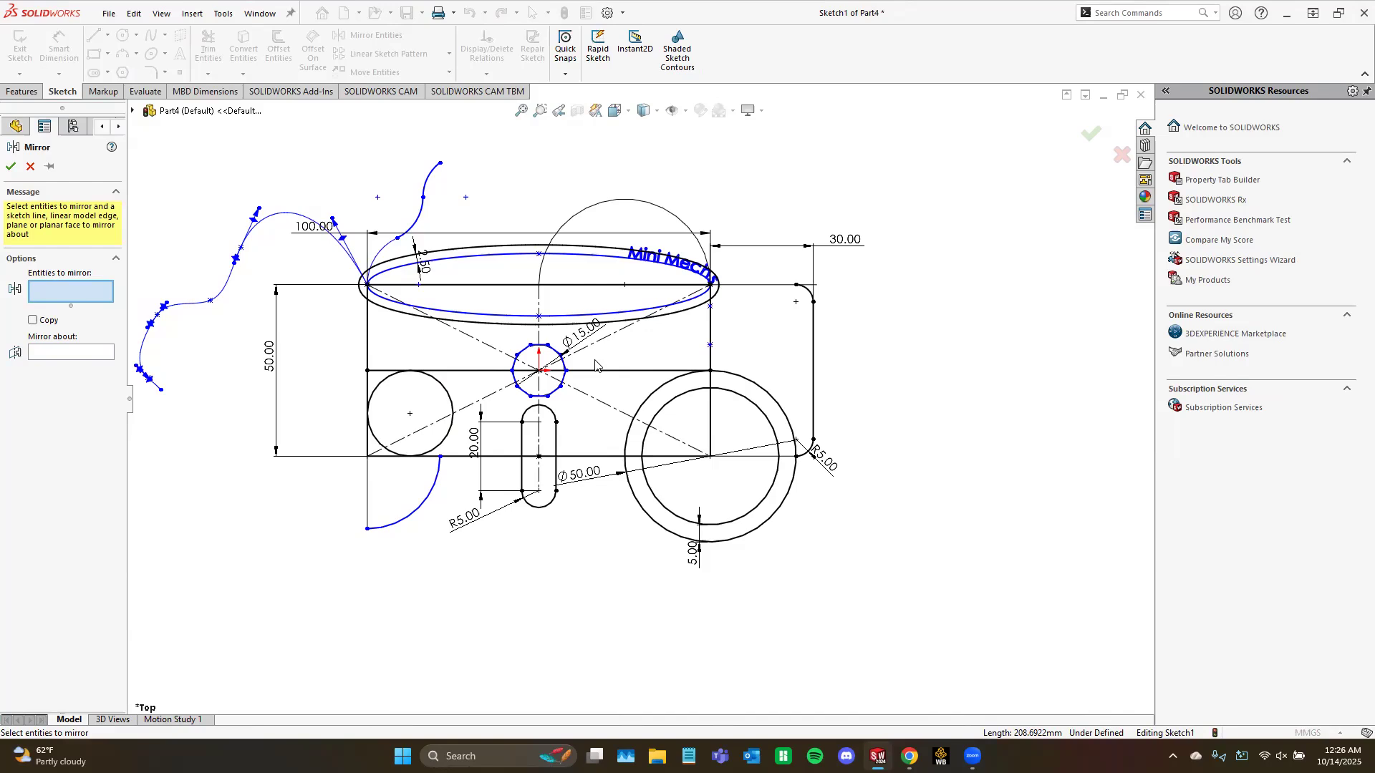
pyautogui.click(449, 395)
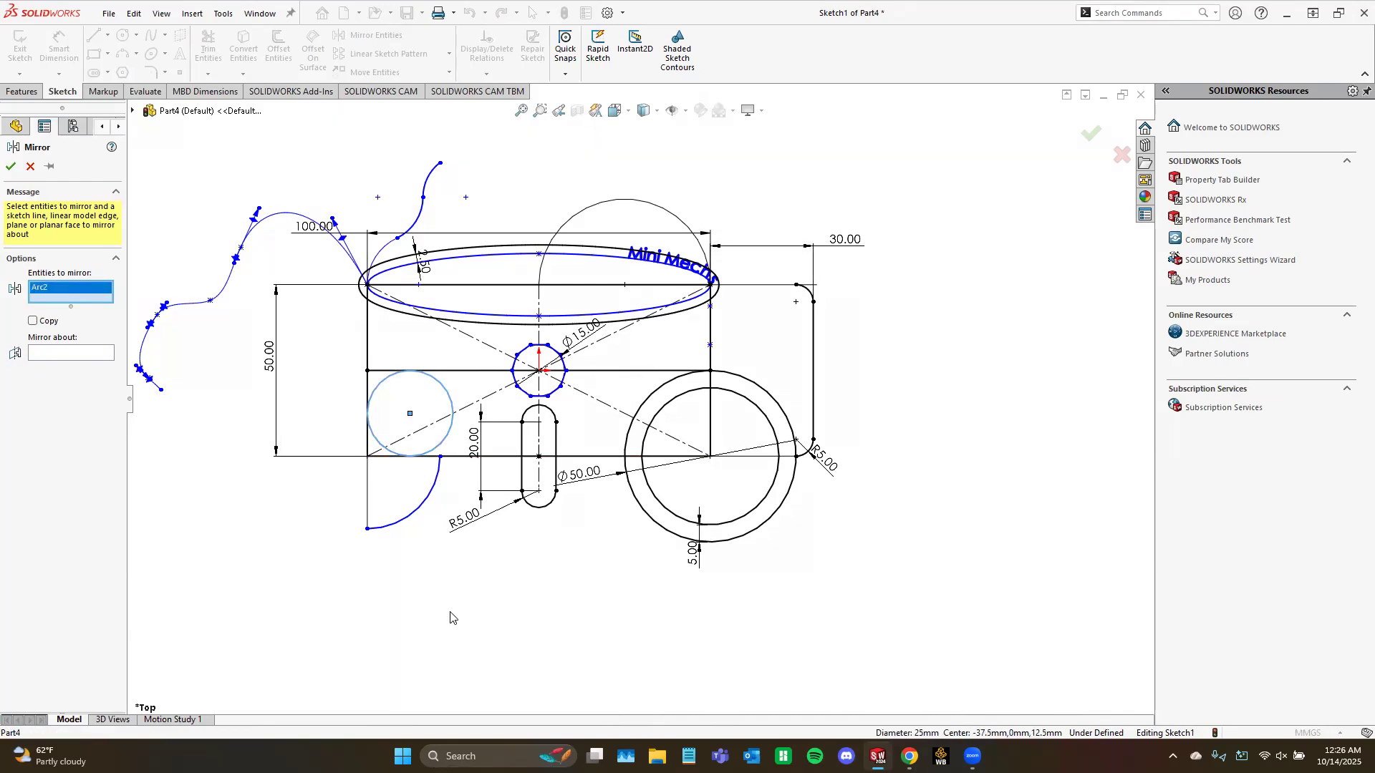
pyautogui.click(82, 354)
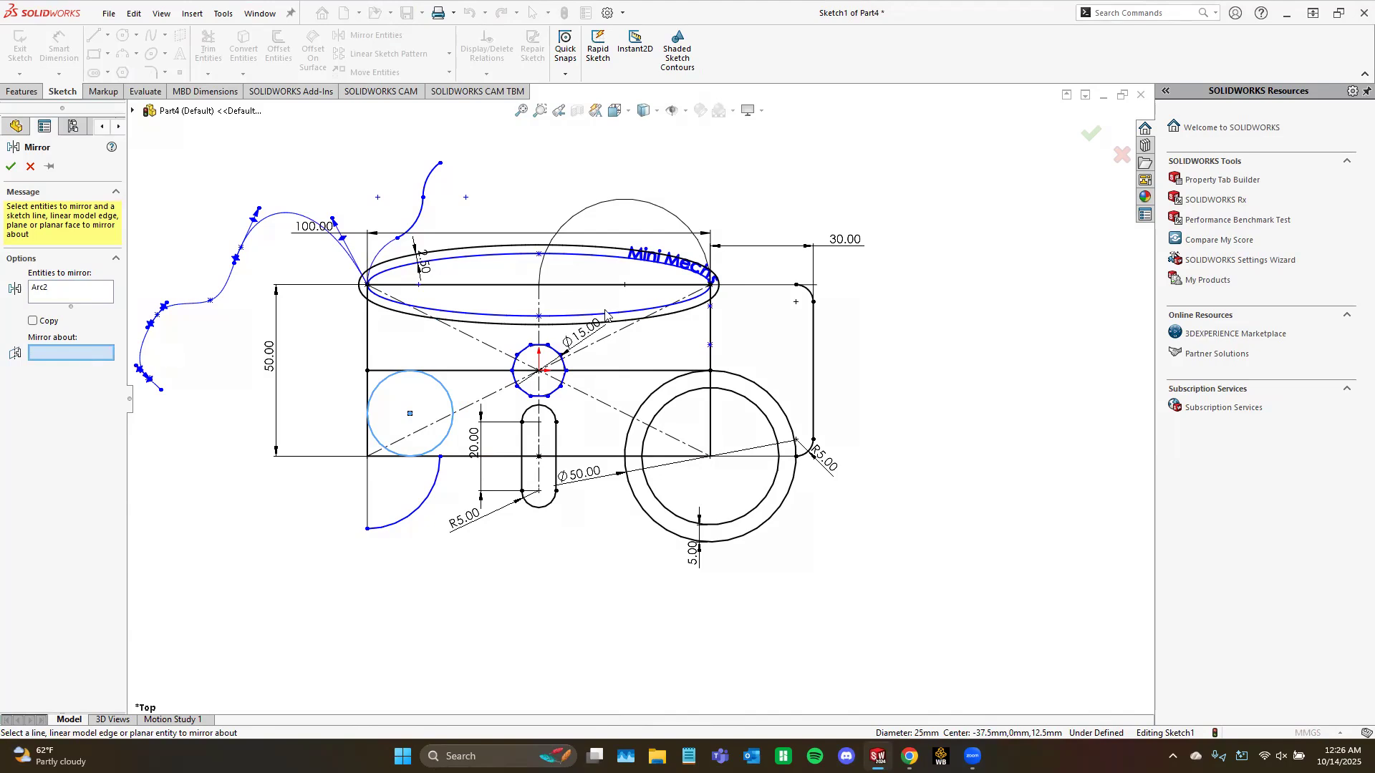
pyautogui.click(540, 336)
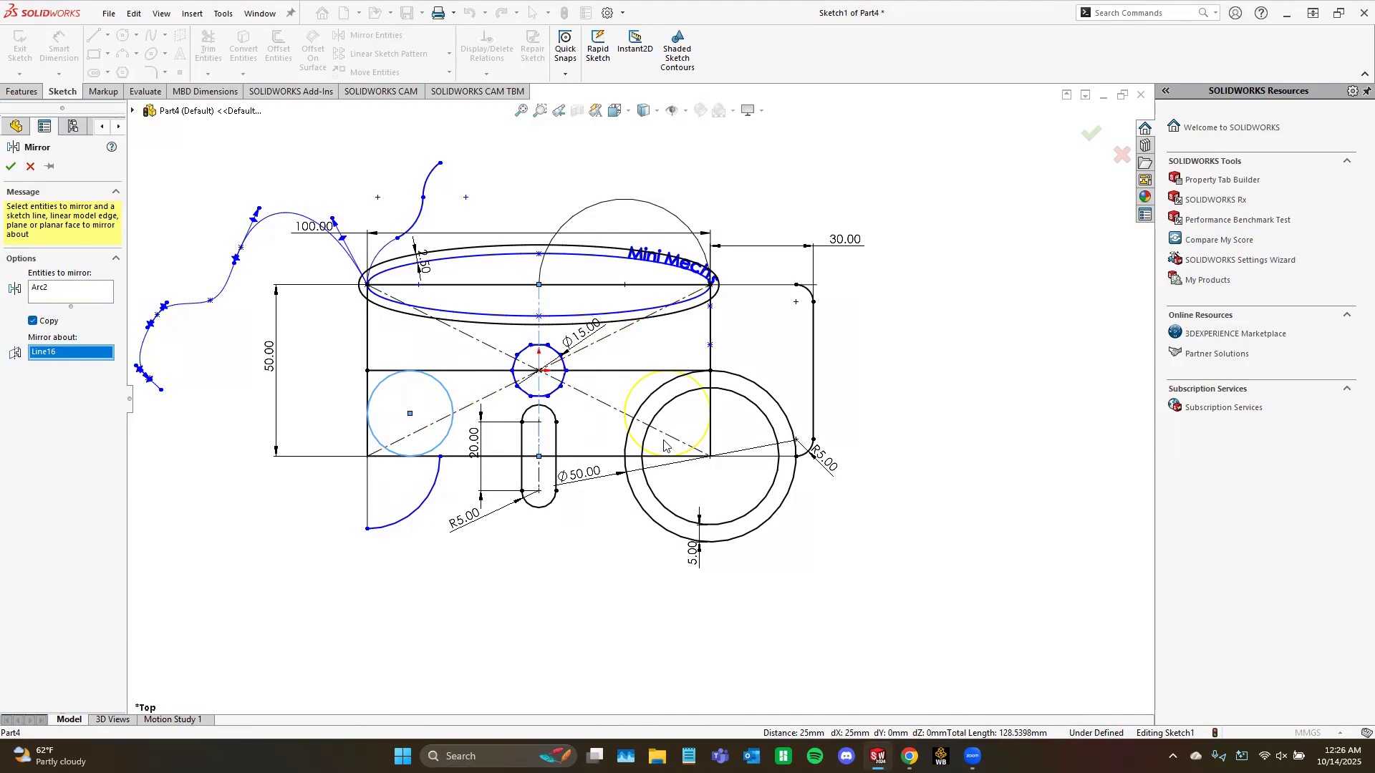
pyautogui.click(32, 320)
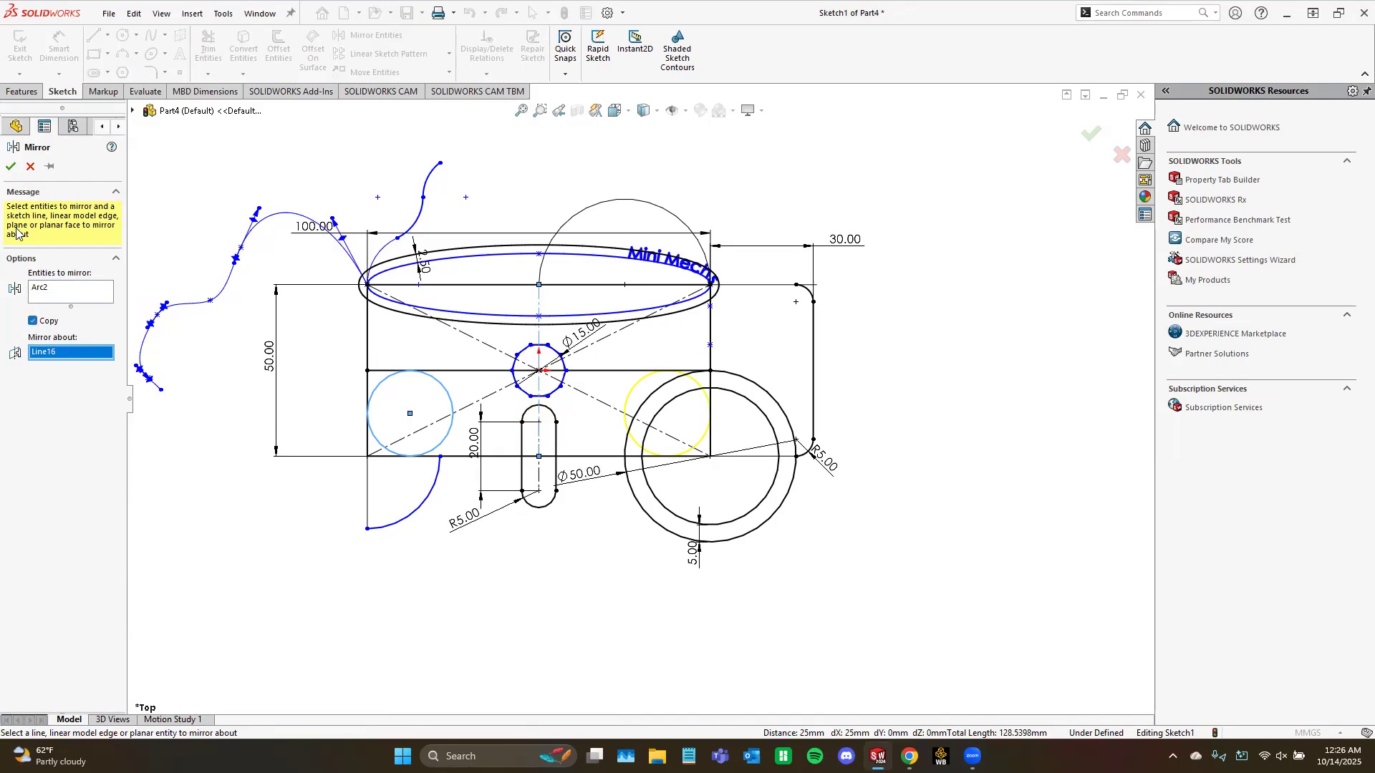
pyautogui.click(9, 164)
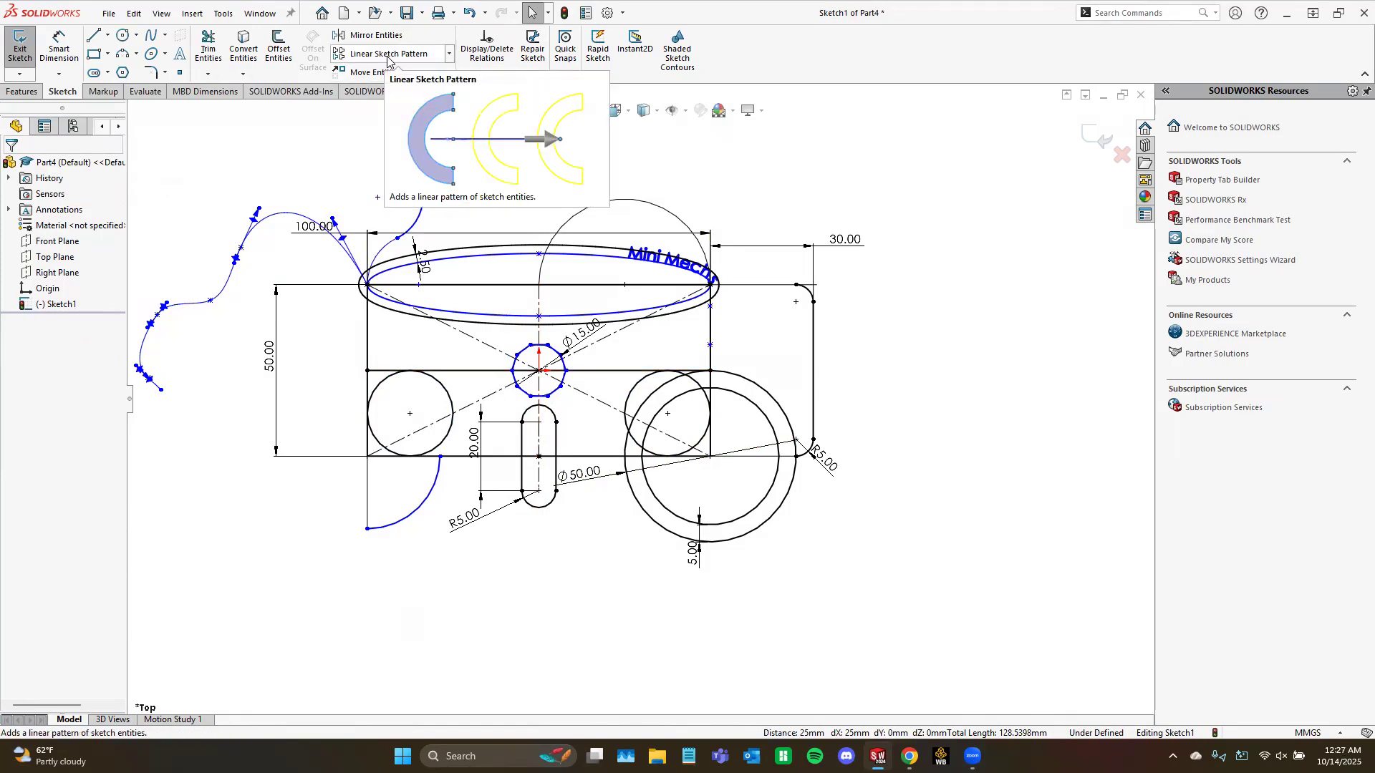
# Step: Set up a linear sketch pattern of the polygon at the origin along the horizontal middle line with 25 mm spacing and 3 instances
pyautogui.click(448, 57)
pyautogui.click(449, 57)
pyautogui.scroll(-3, 508, 376)
pyautogui.moveTo(592, 378); pyautogui.dragTo(620, 423)
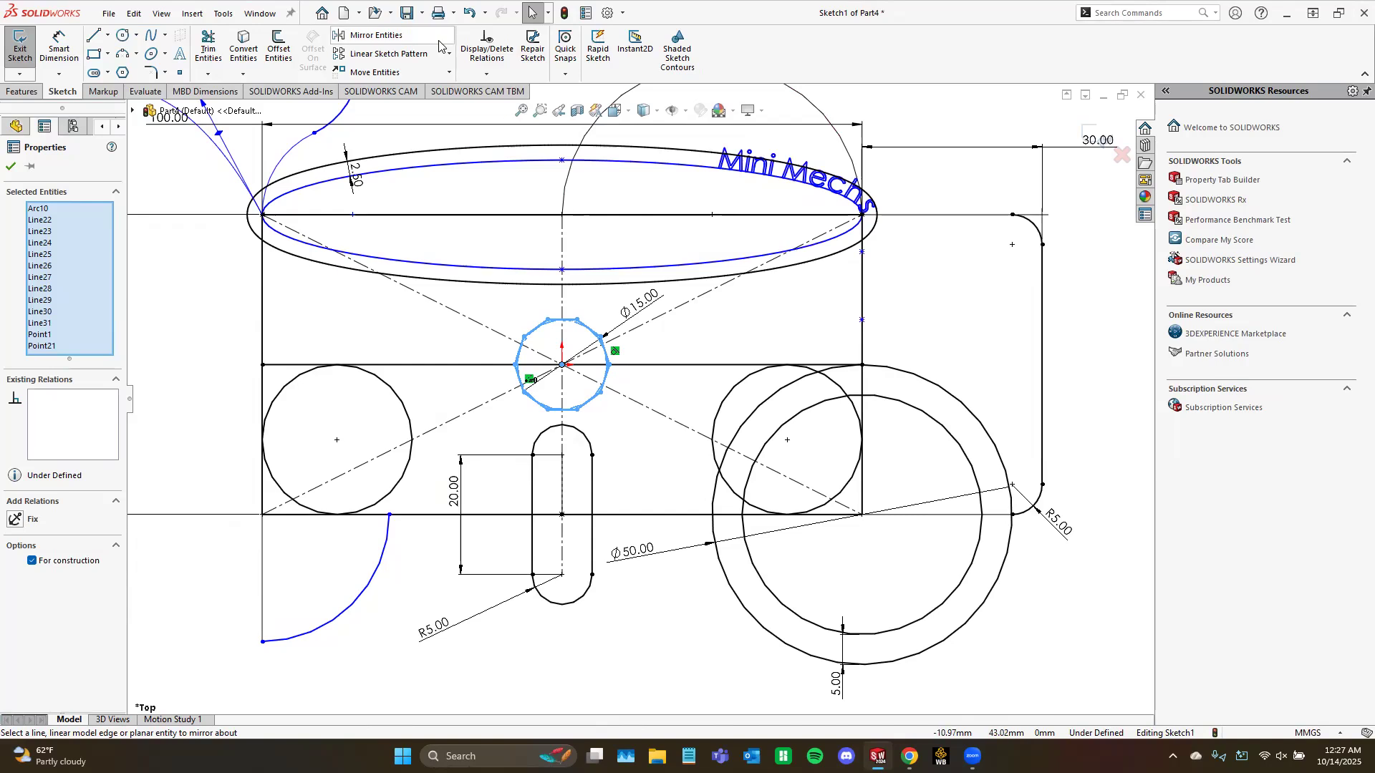
pyautogui.click(388, 54)
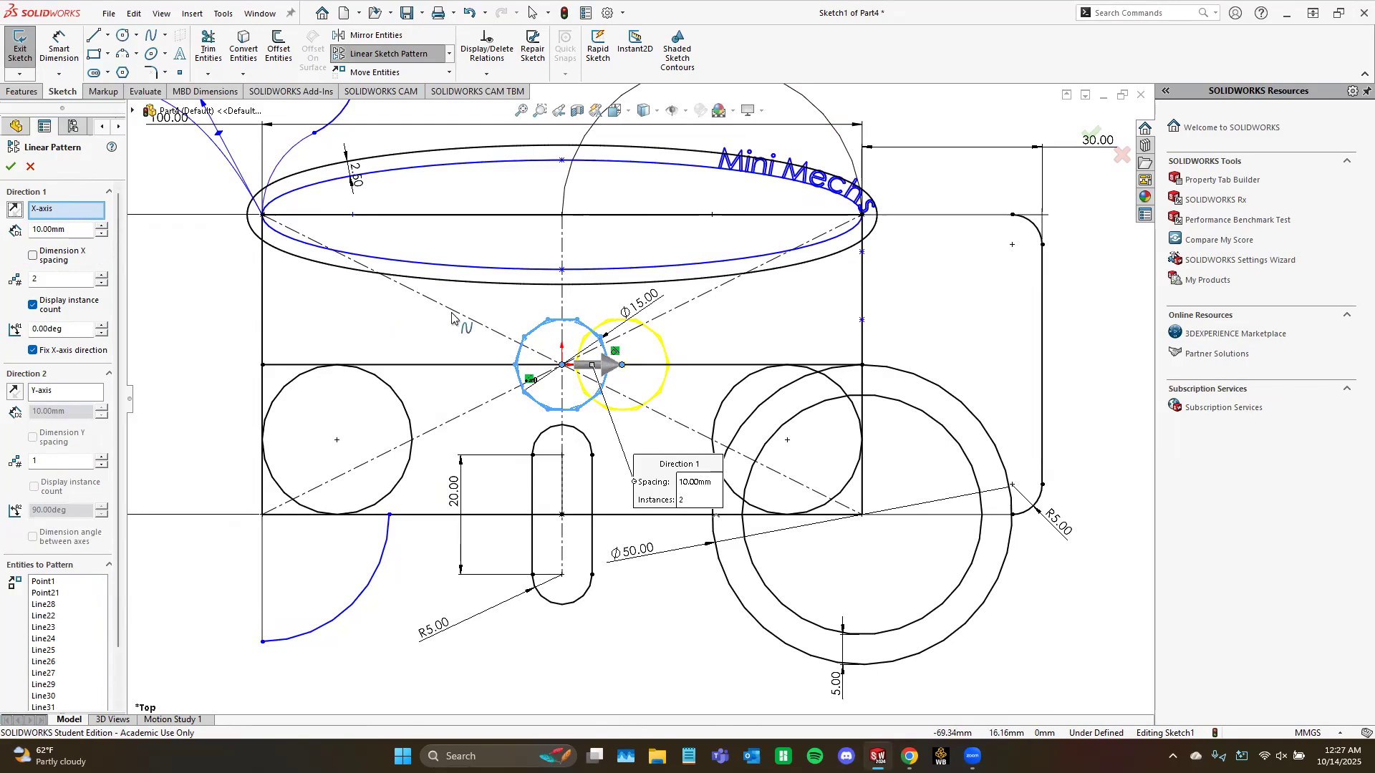
pyautogui.click(62, 212)
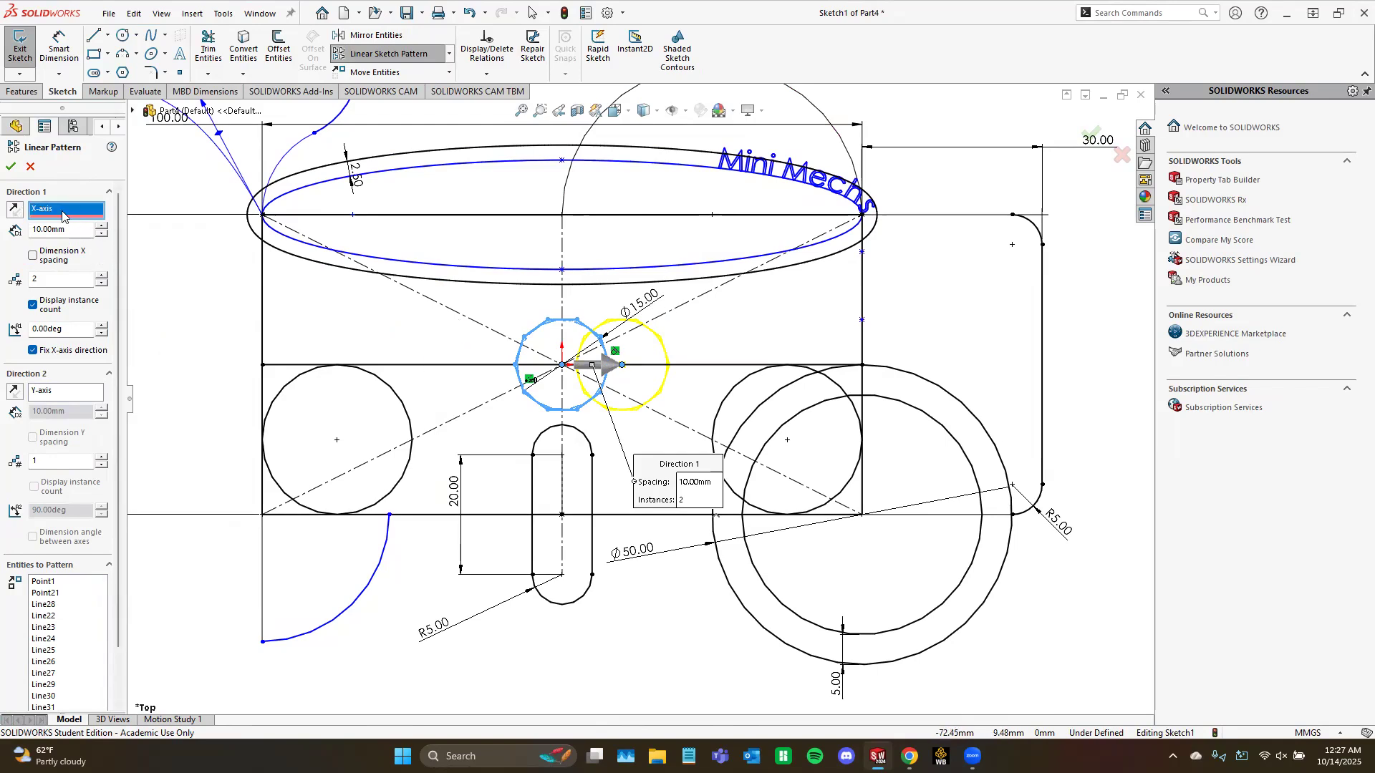
pyautogui.click(445, 365)
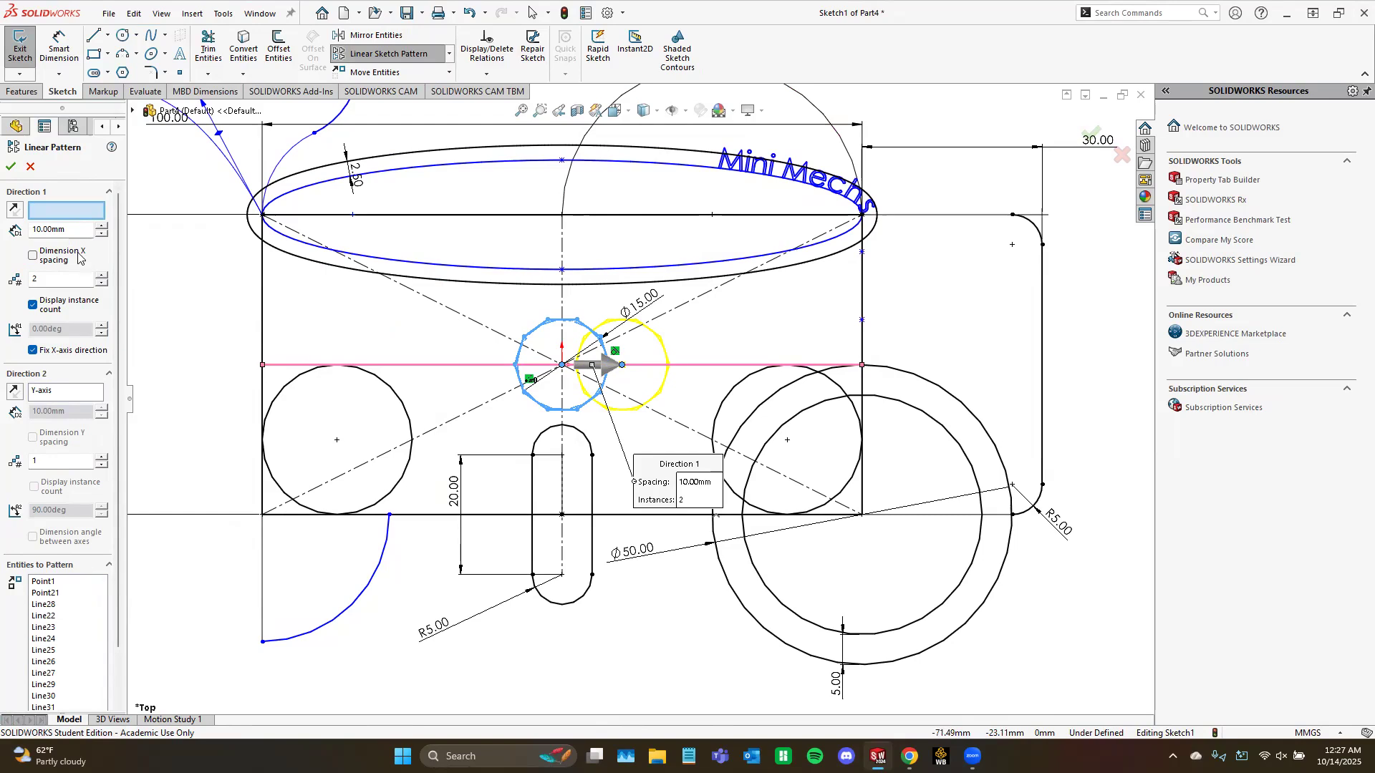
pyautogui.doubleClick(48, 234)
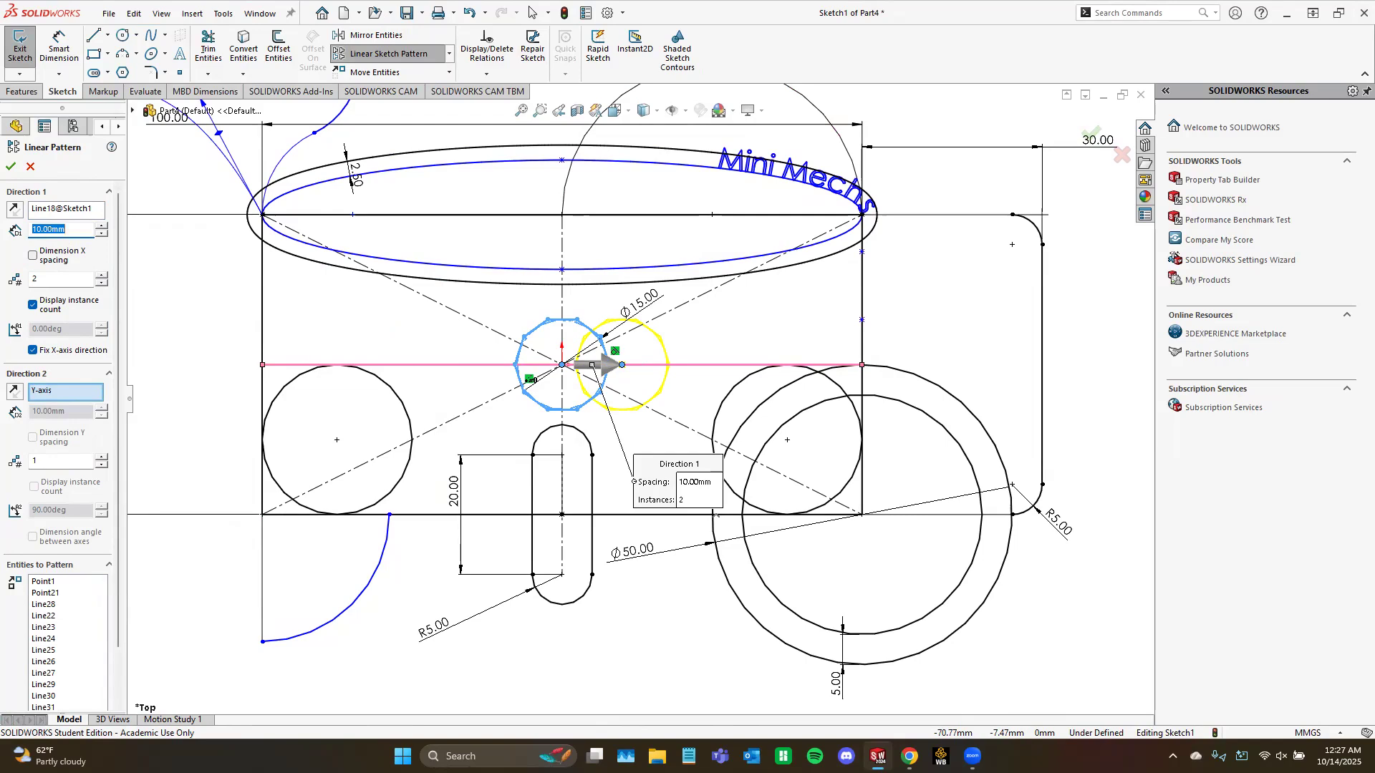
pyautogui.write('25')
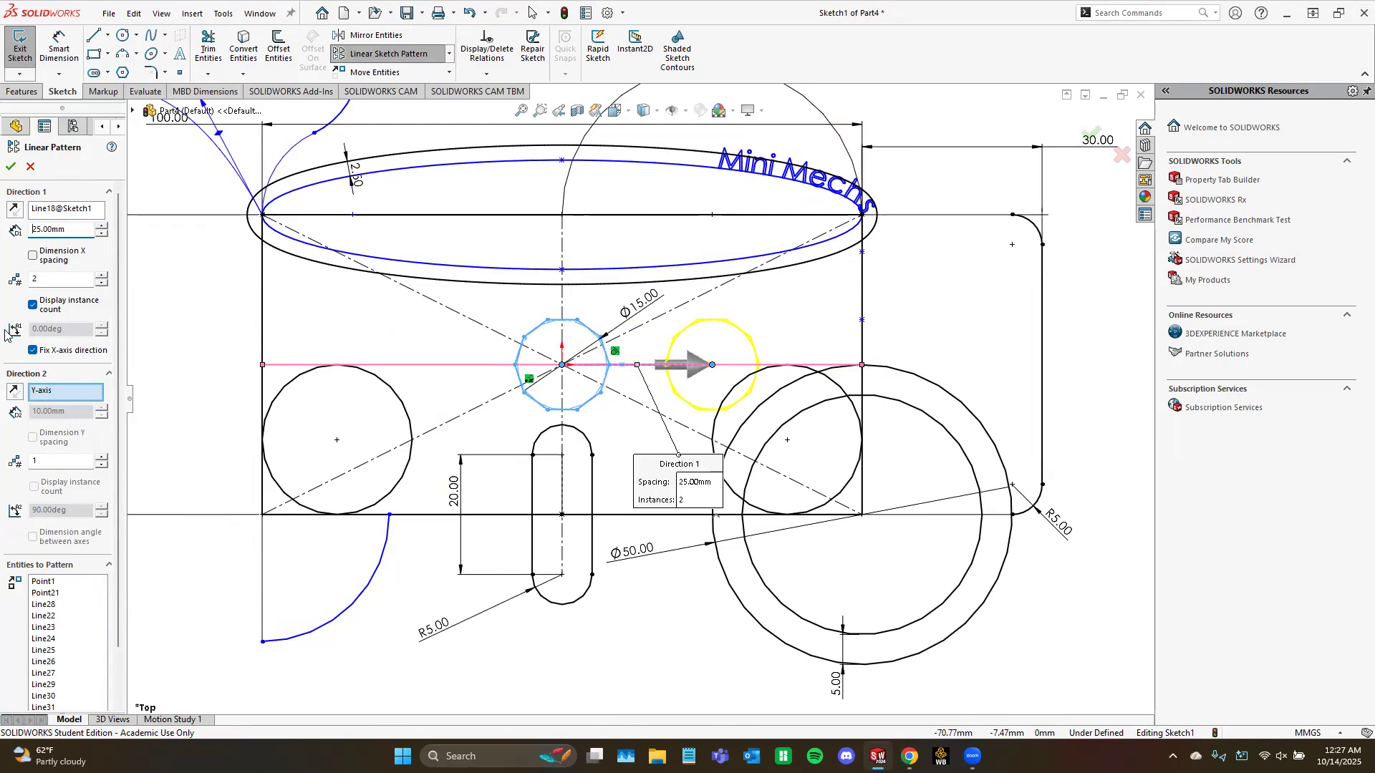
pyautogui.doubleClick(40, 281)
pyautogui.write('3')
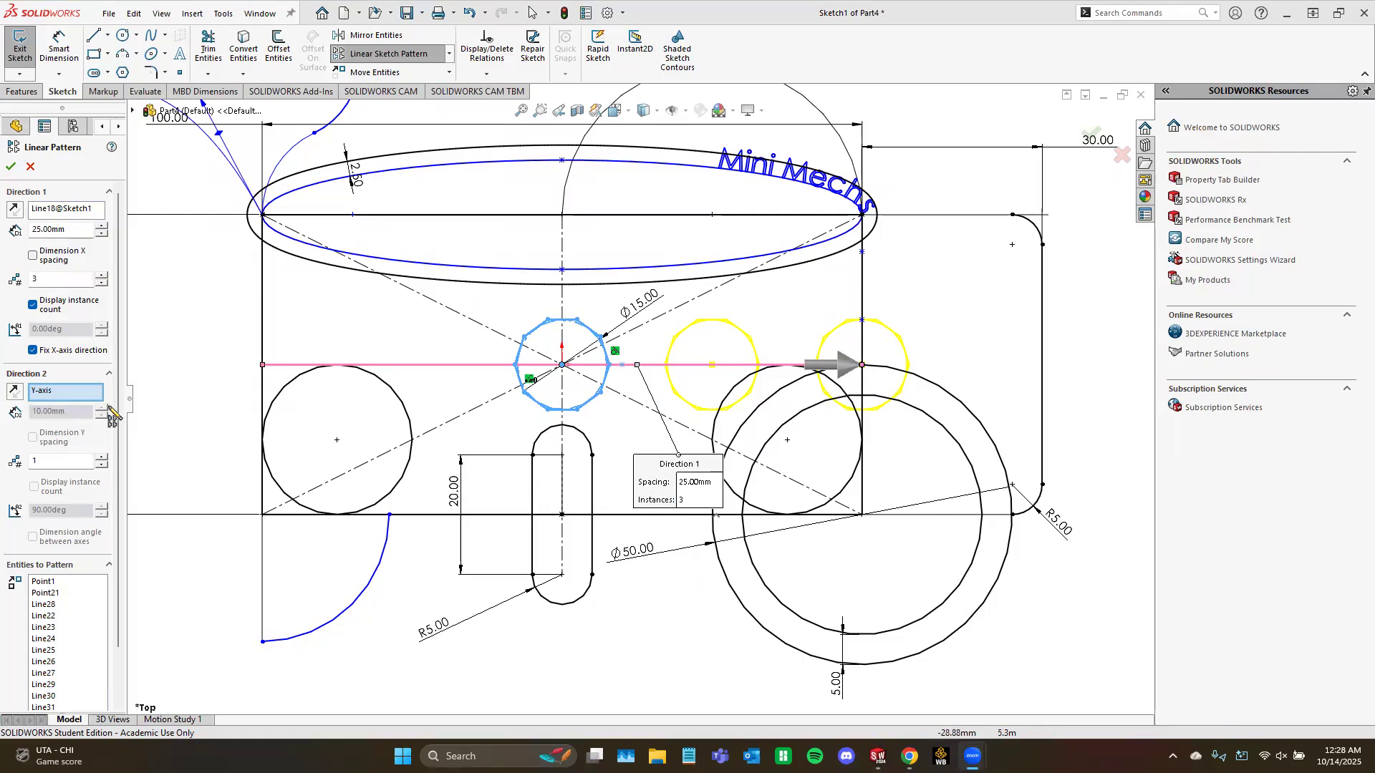
# Step: Add a reversed second direction along the rectangle's bottom edge with 25 mm spacing and 3 instances, and create the polygon pattern
pyautogui.click(45, 399)
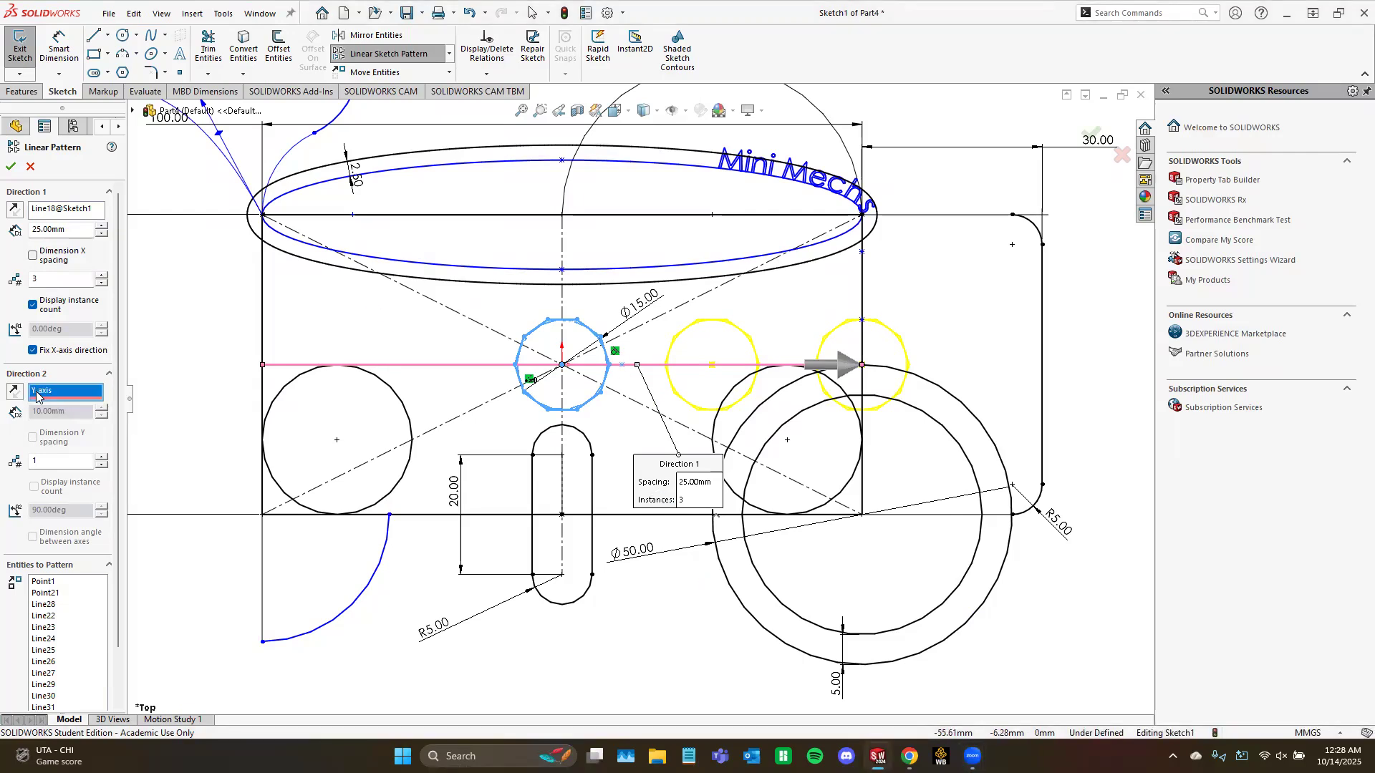
pyautogui.click(395, 366)
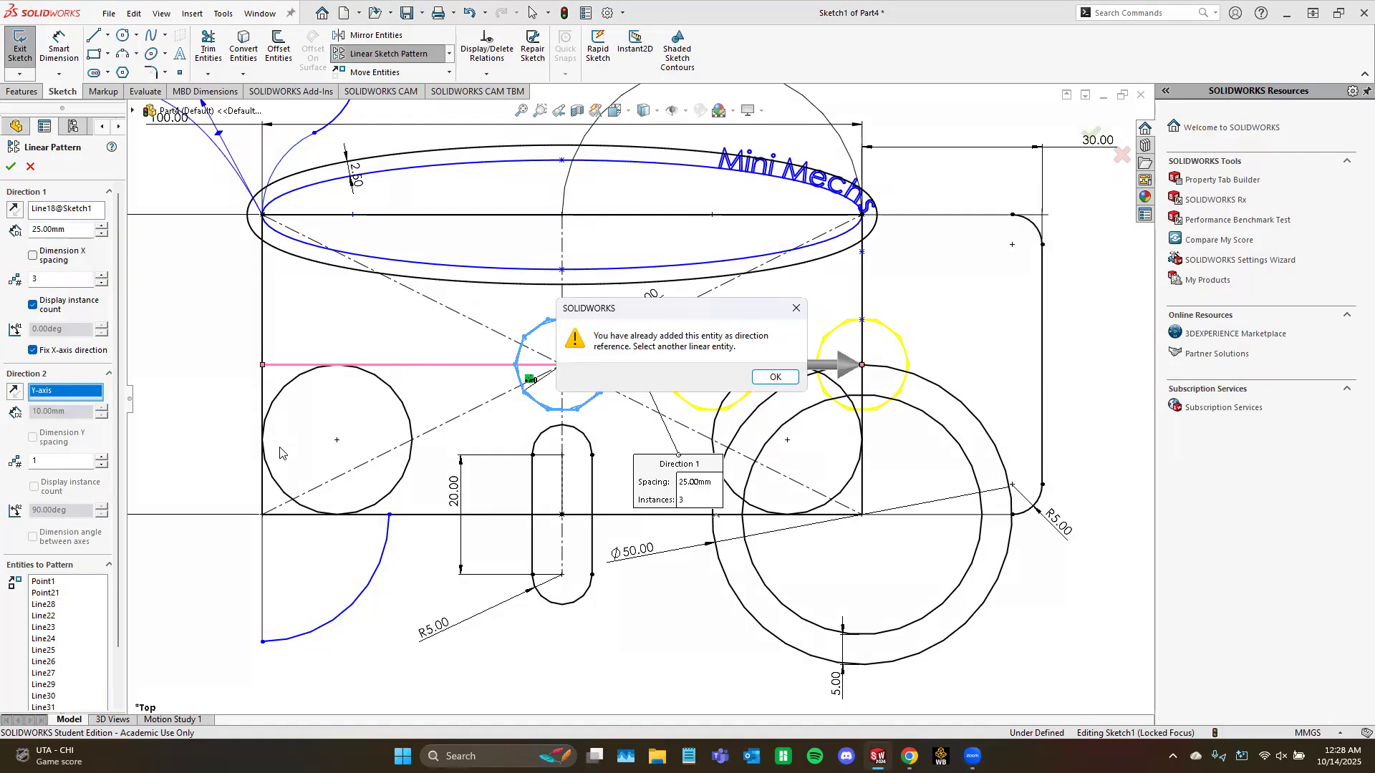
pyautogui.click(773, 377)
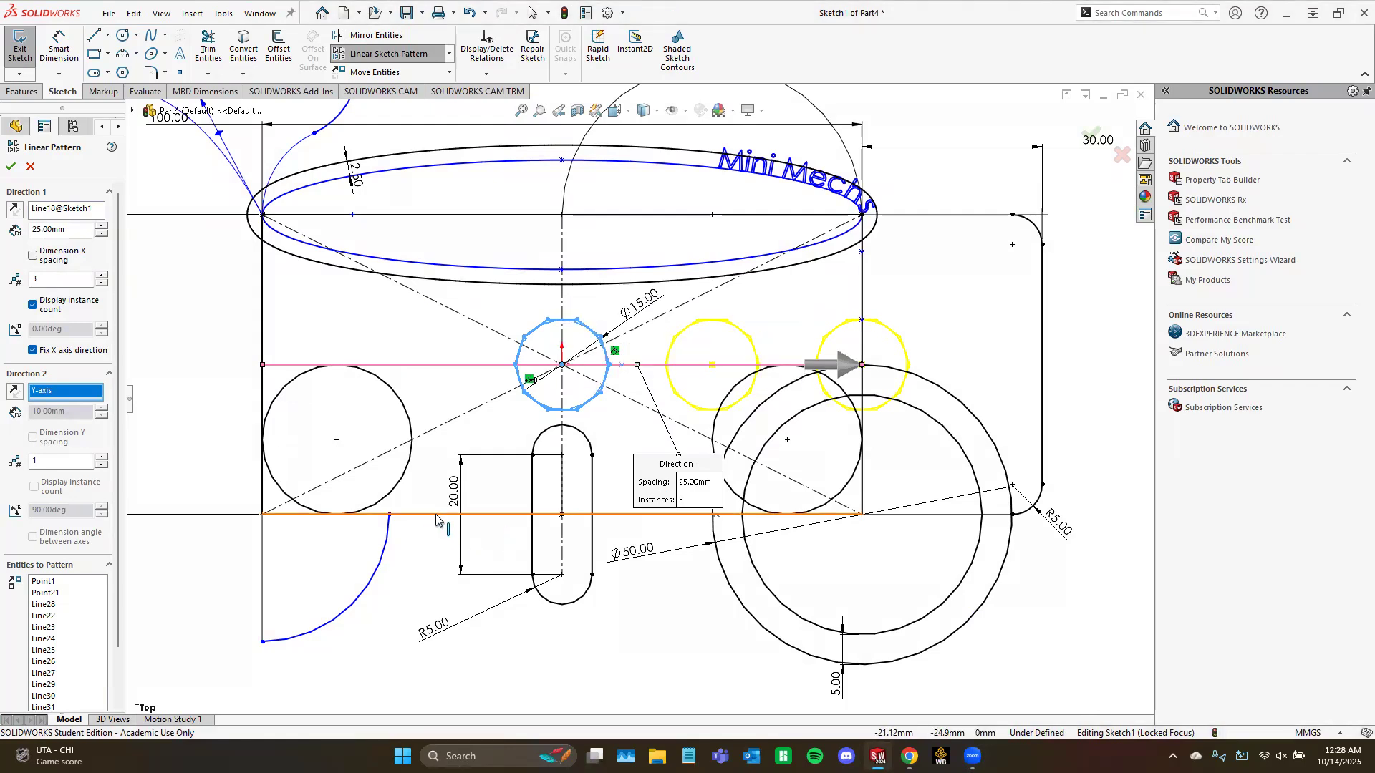
pyautogui.click(437, 515)
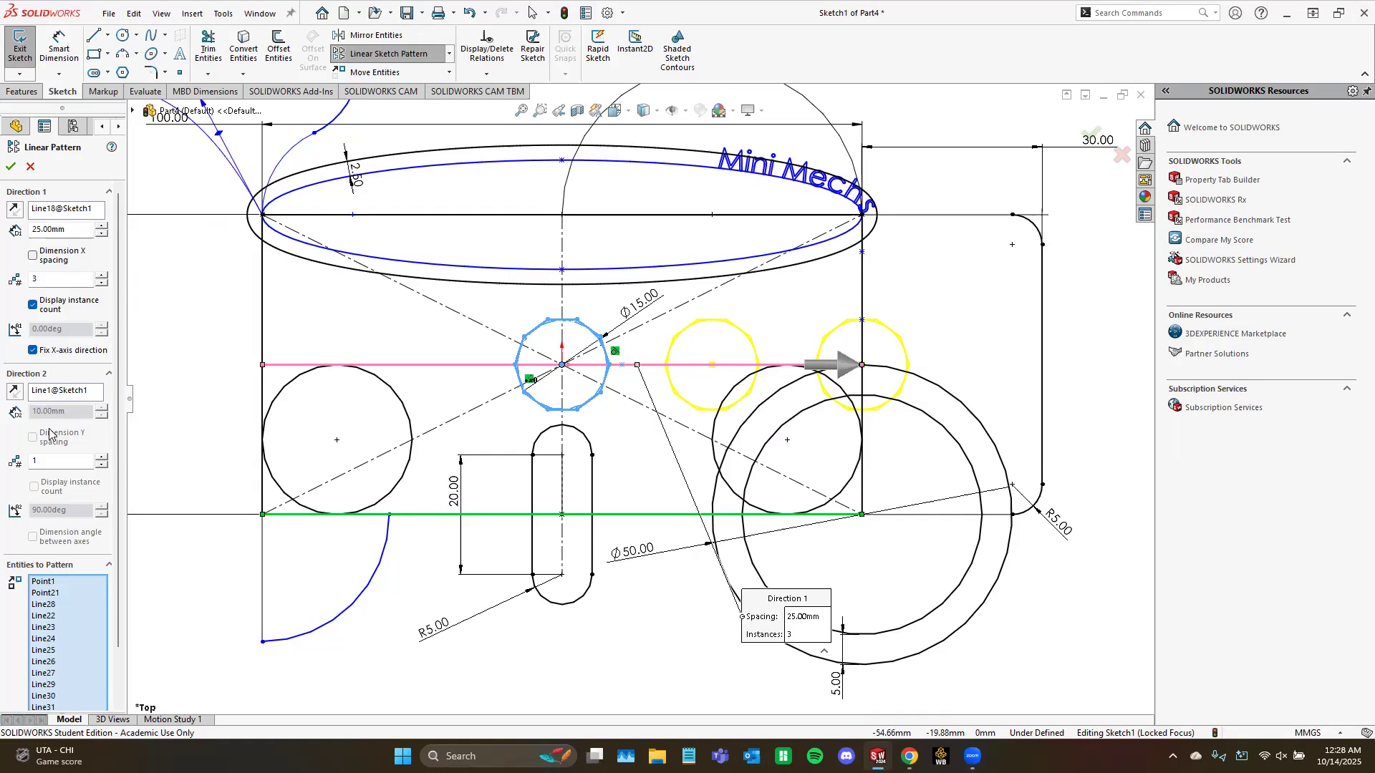
pyautogui.click(54, 393)
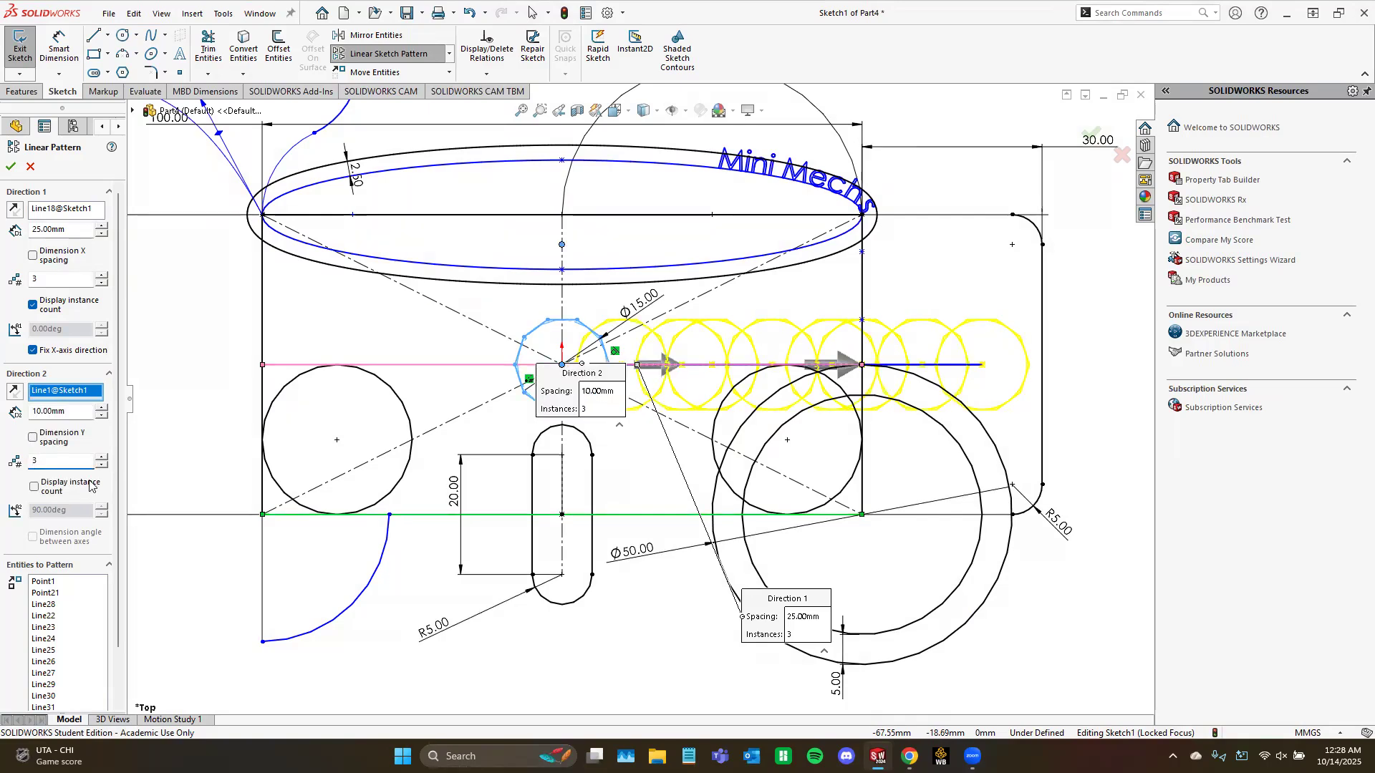
pyautogui.click(15, 400)
pyautogui.doubleClick(43, 410)
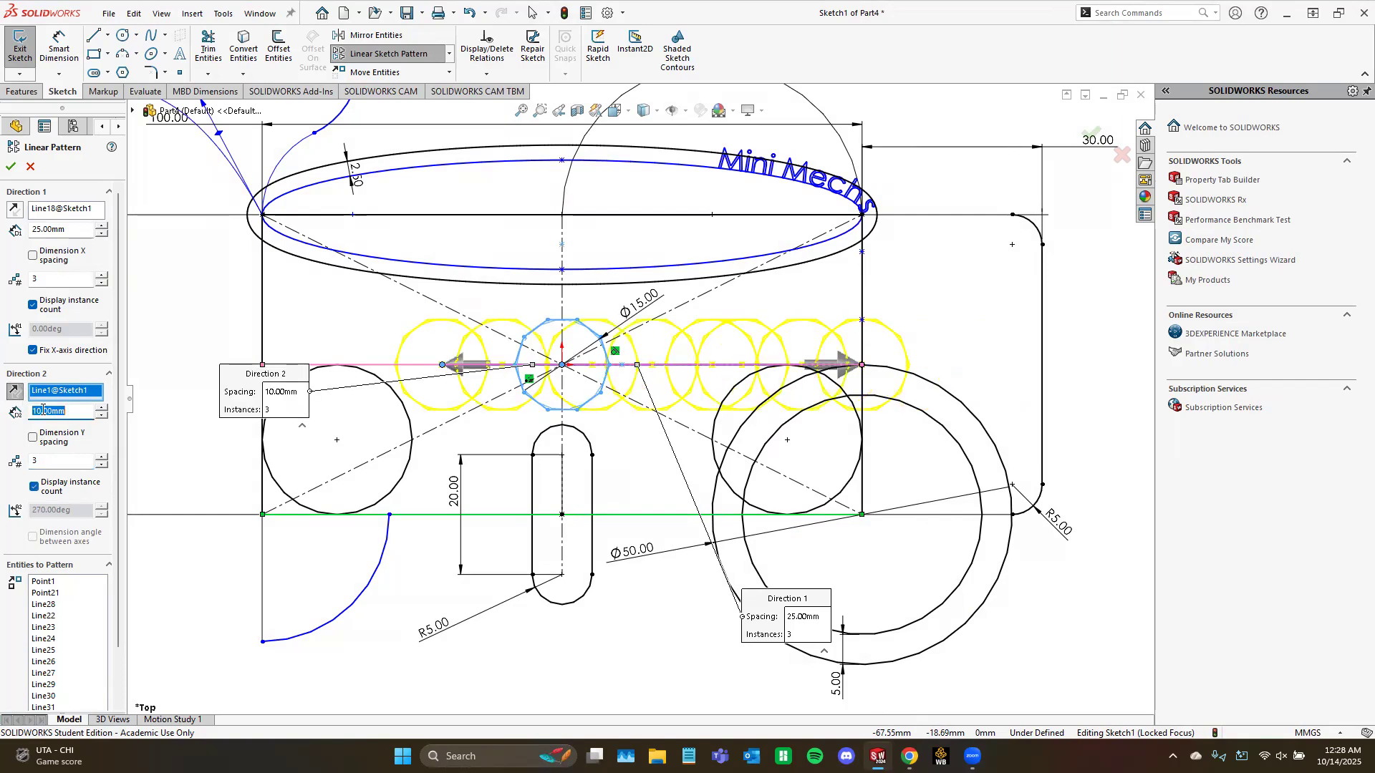
pyautogui.write('25')
pyautogui.press('Return')
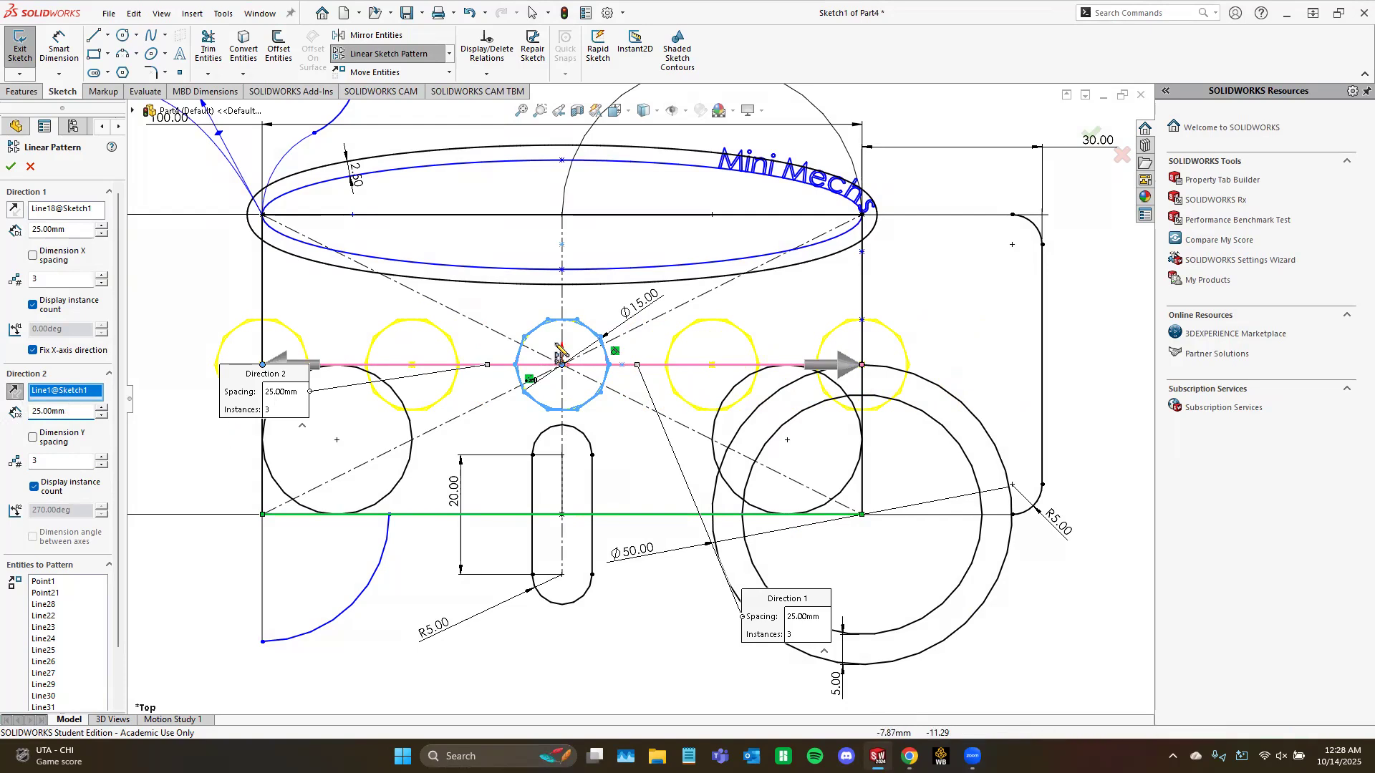
pyautogui.click(11, 167)
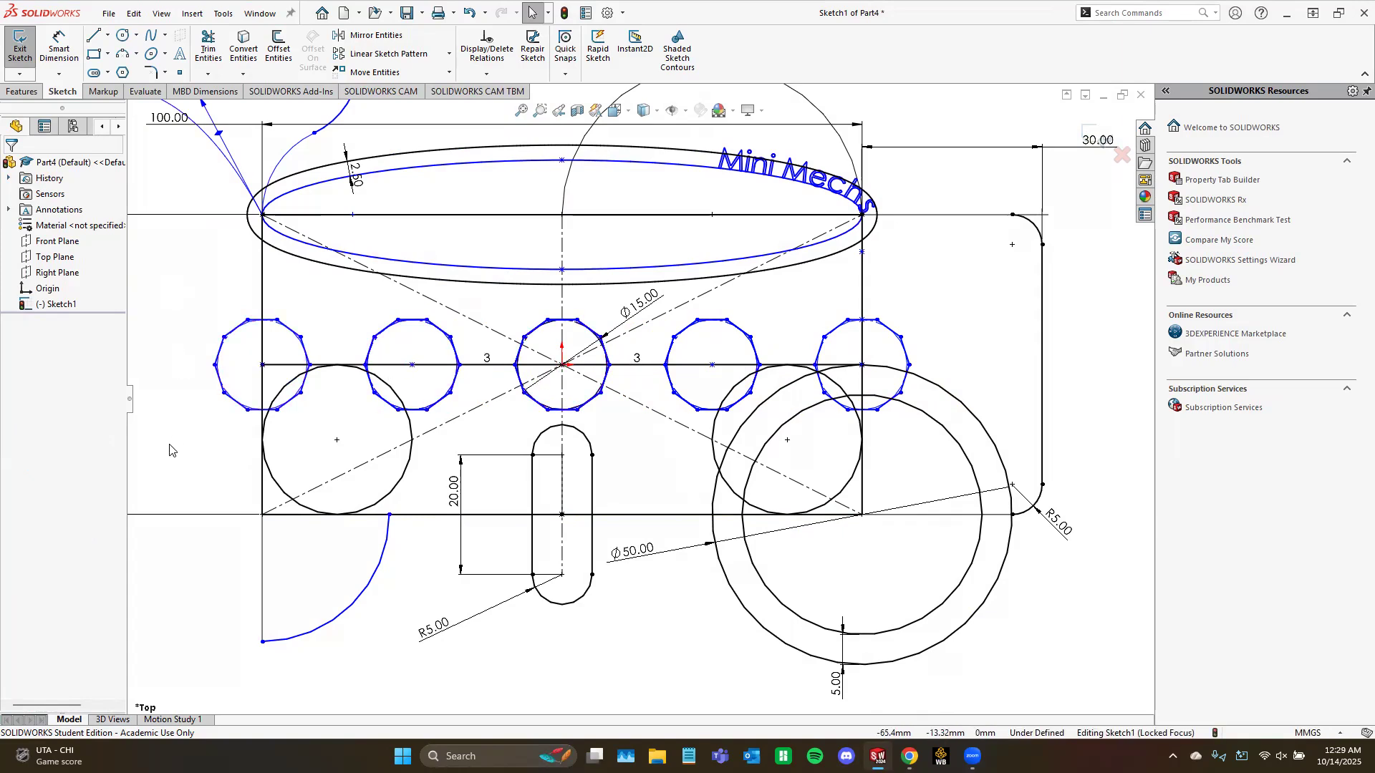
# Step: Sketch a circle about 6.5 mm in diameter centered on the lowest point of the 50 mm circle
pyautogui.click(449, 54)
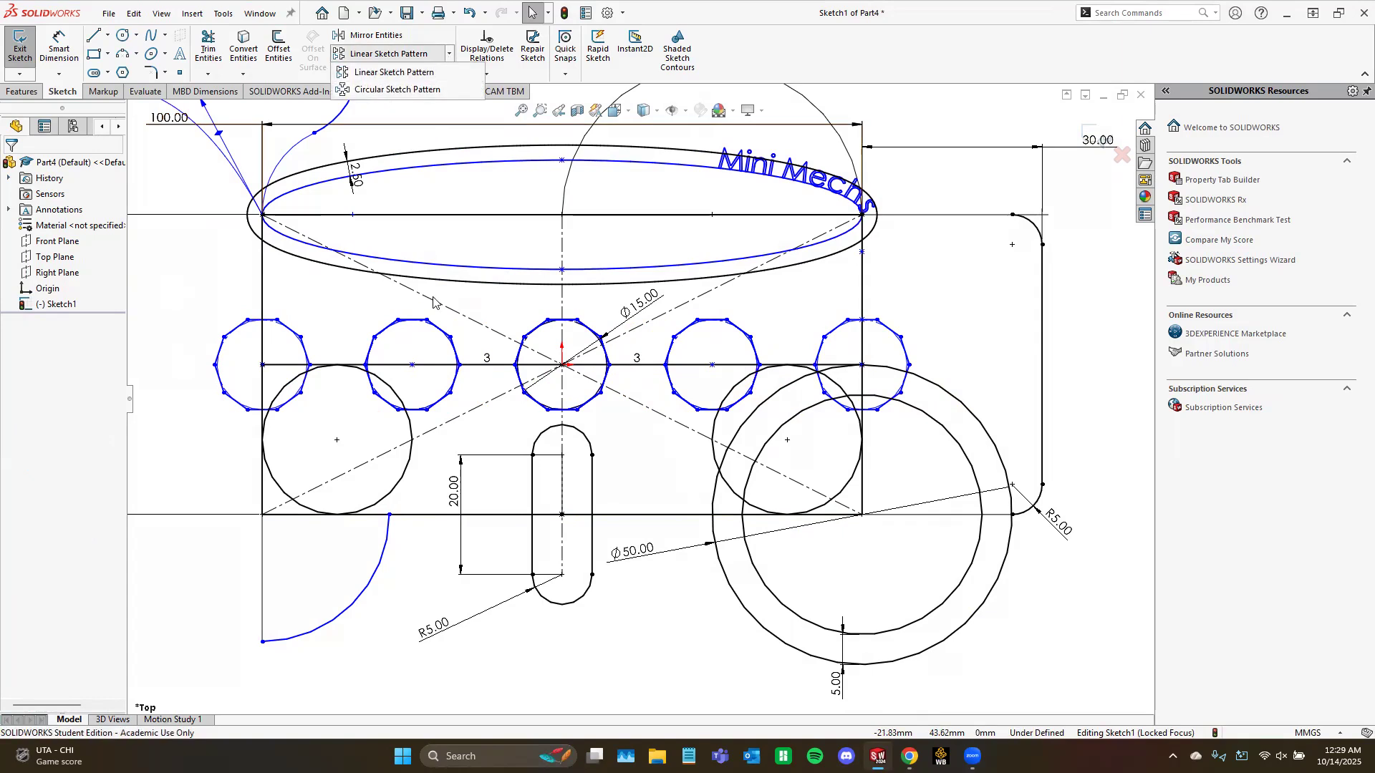
pyautogui.click(108, 53)
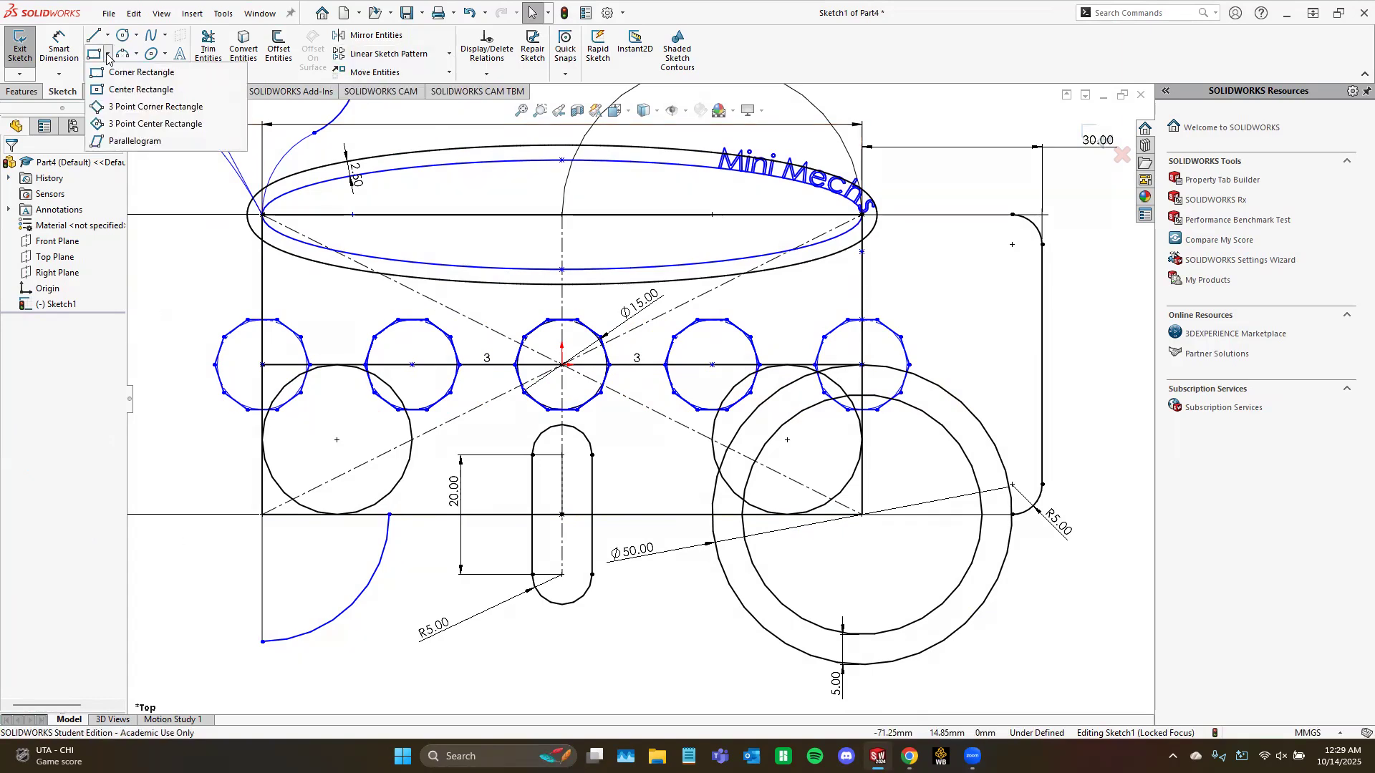
pyautogui.click(122, 36)
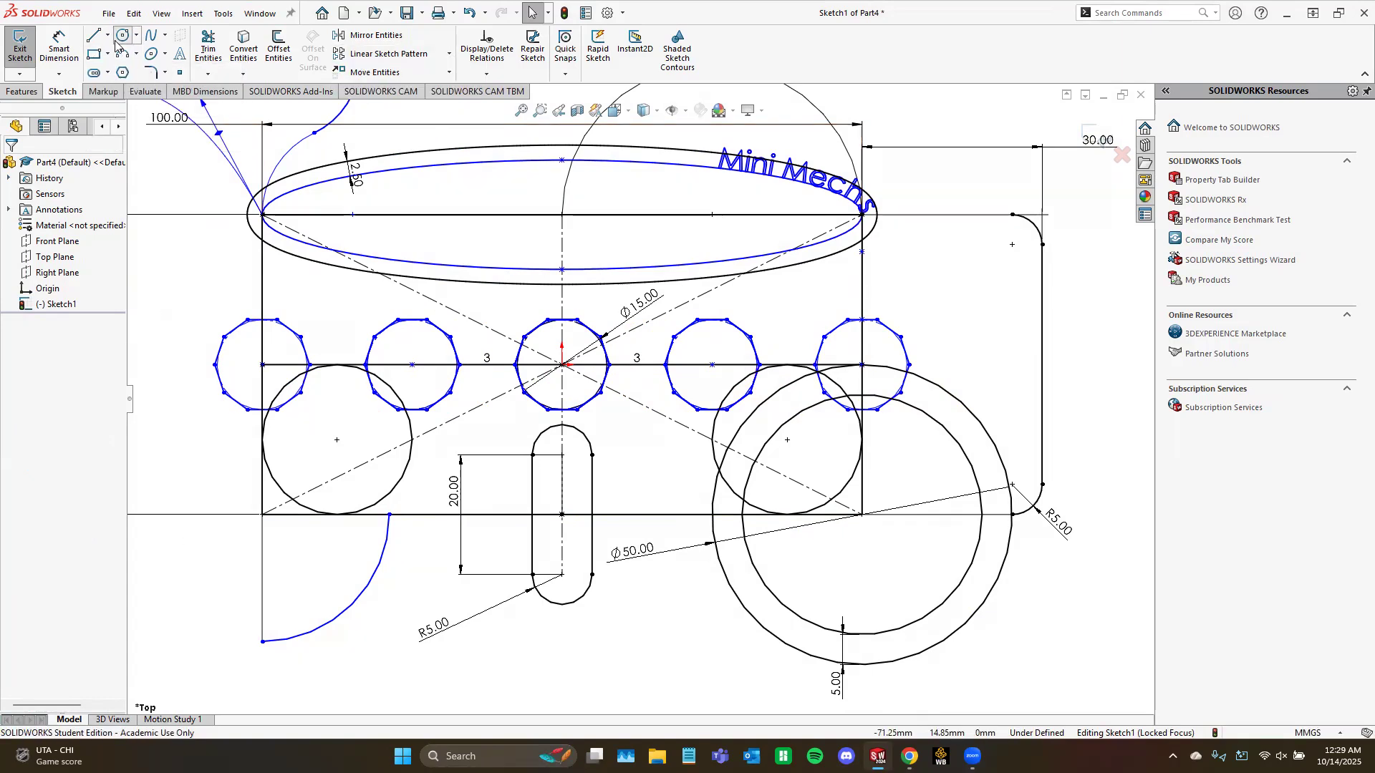
pyautogui.click(861, 665)
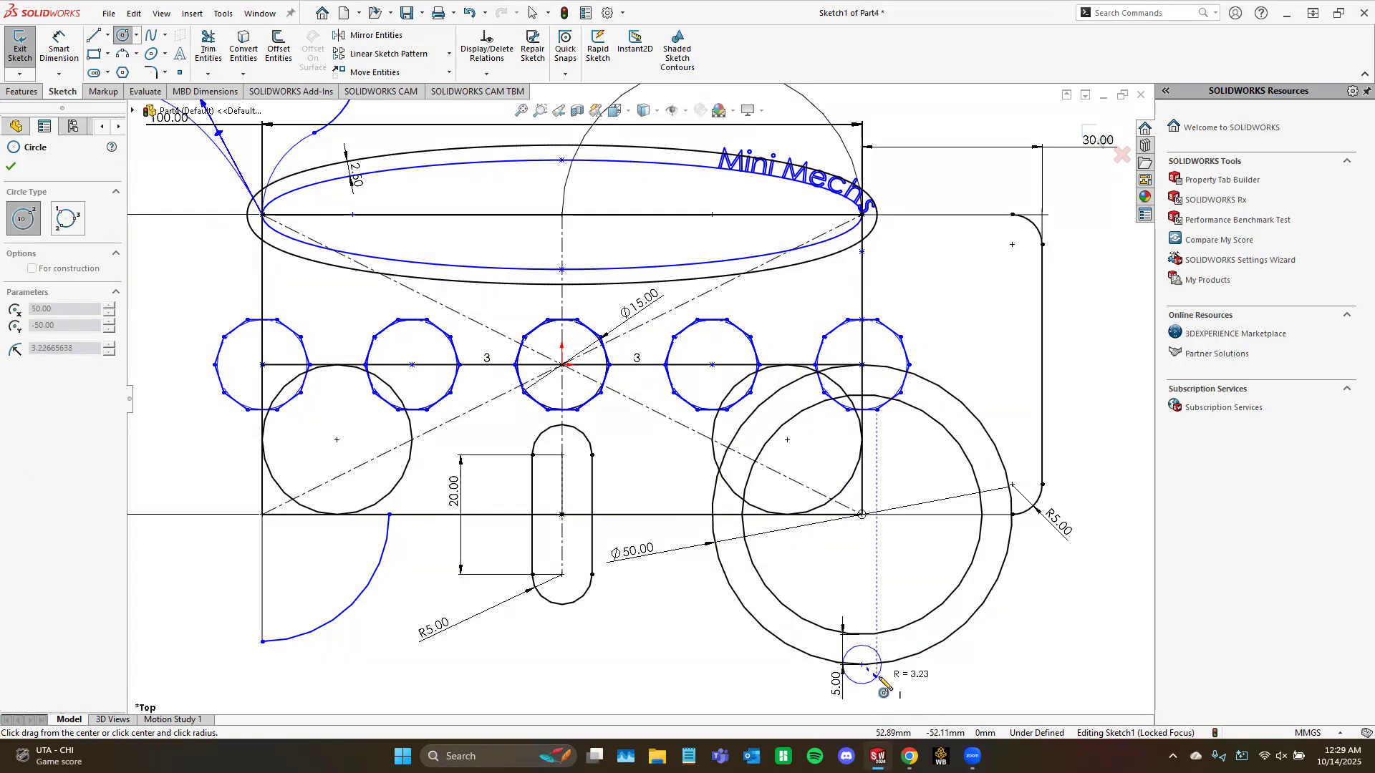
pyautogui.click(881, 666)
# Step: Dimension the small circle at the bottom of the 50 mm circle with a 6 mm diameter
pyautogui.click(59, 48)
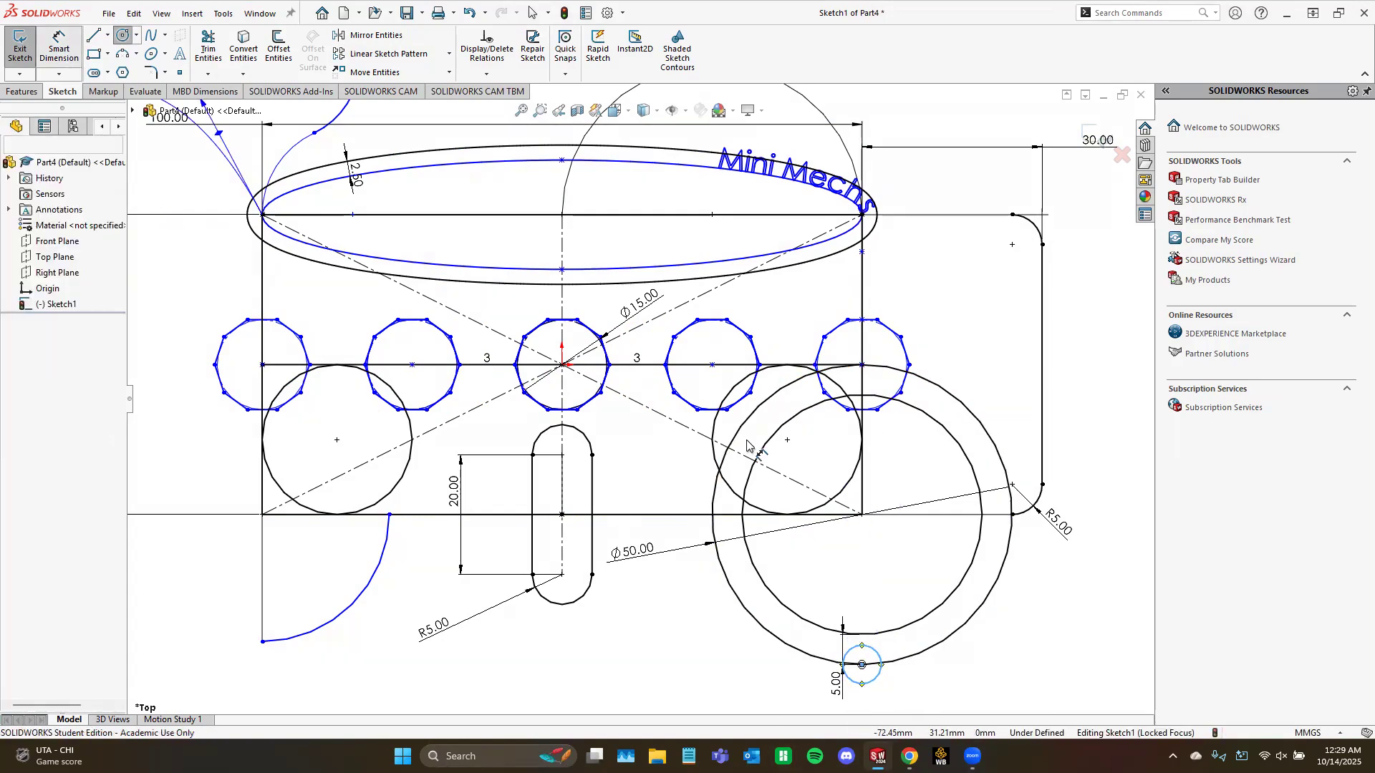
pyautogui.click(875, 679)
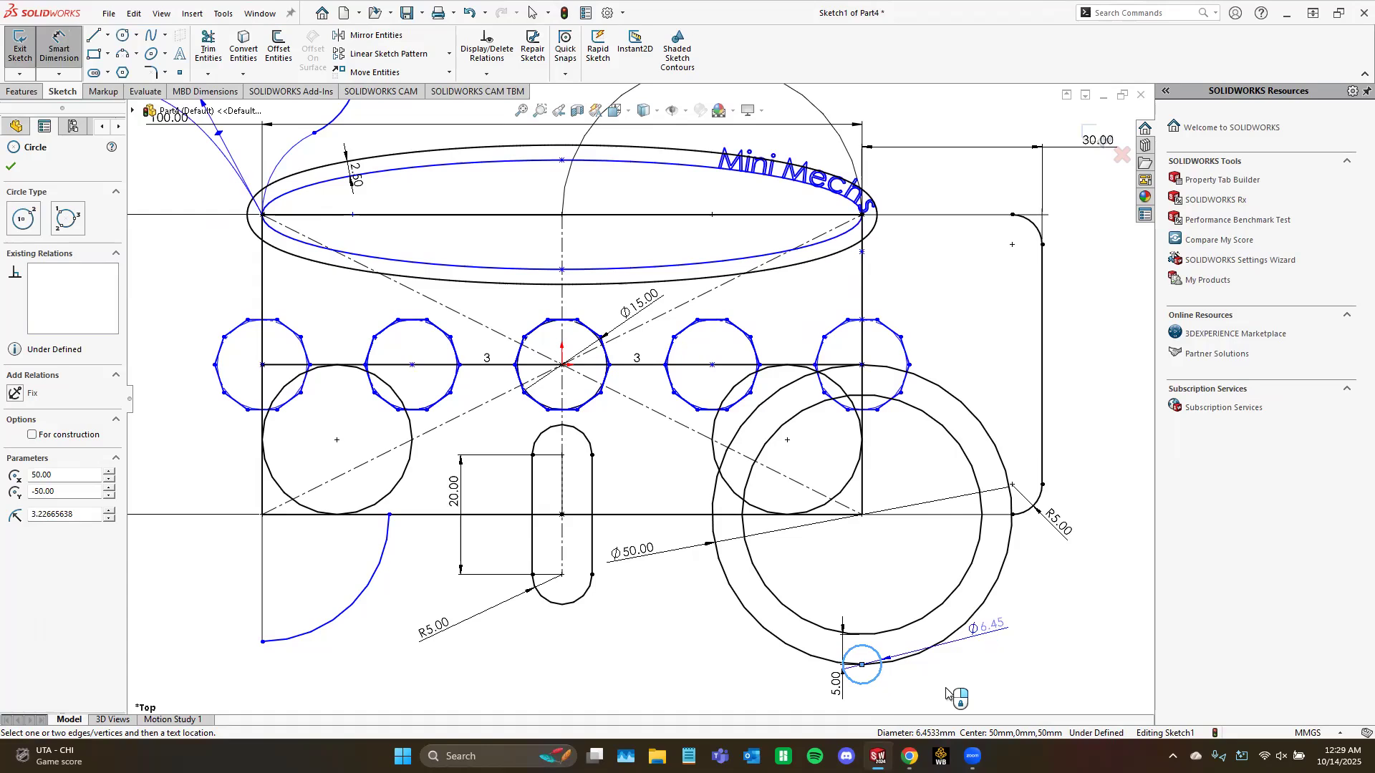
pyautogui.click(949, 683)
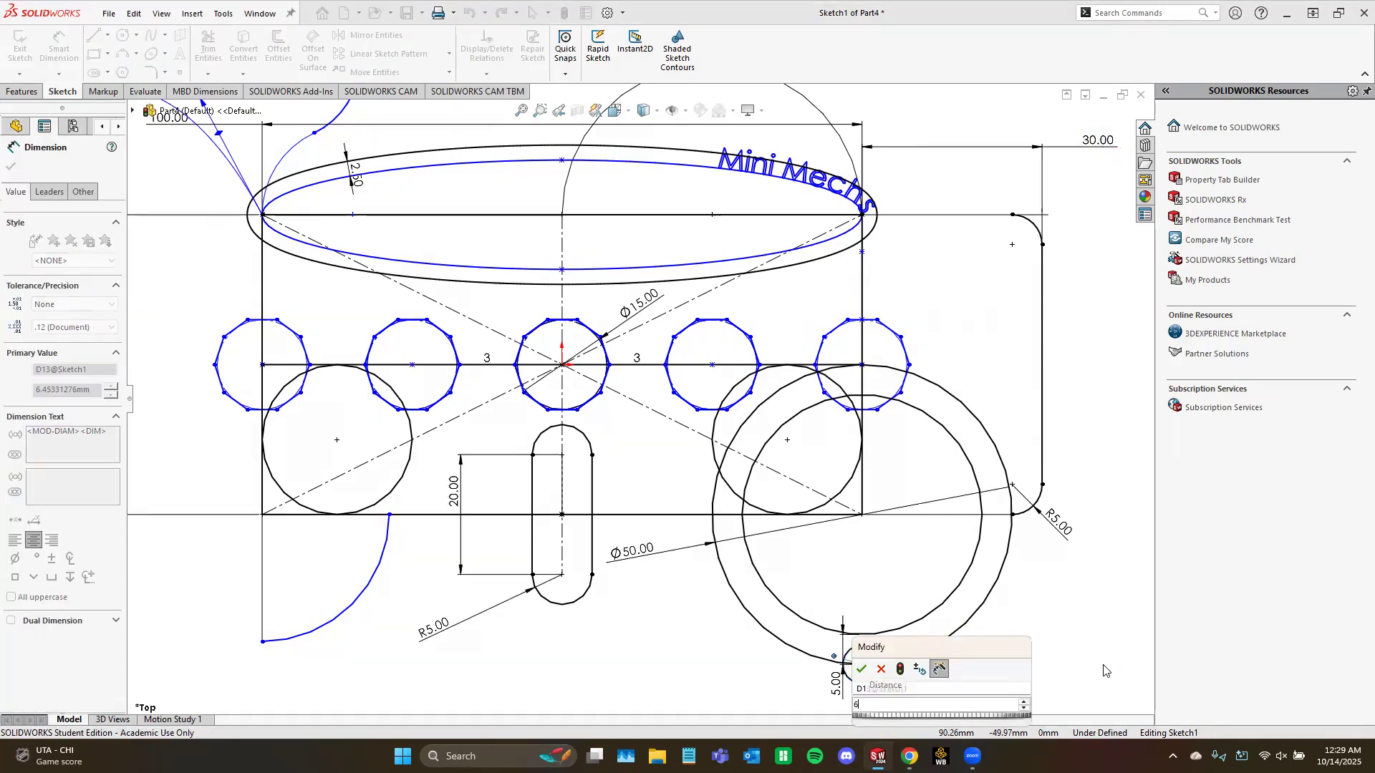
pyautogui.press('Return')
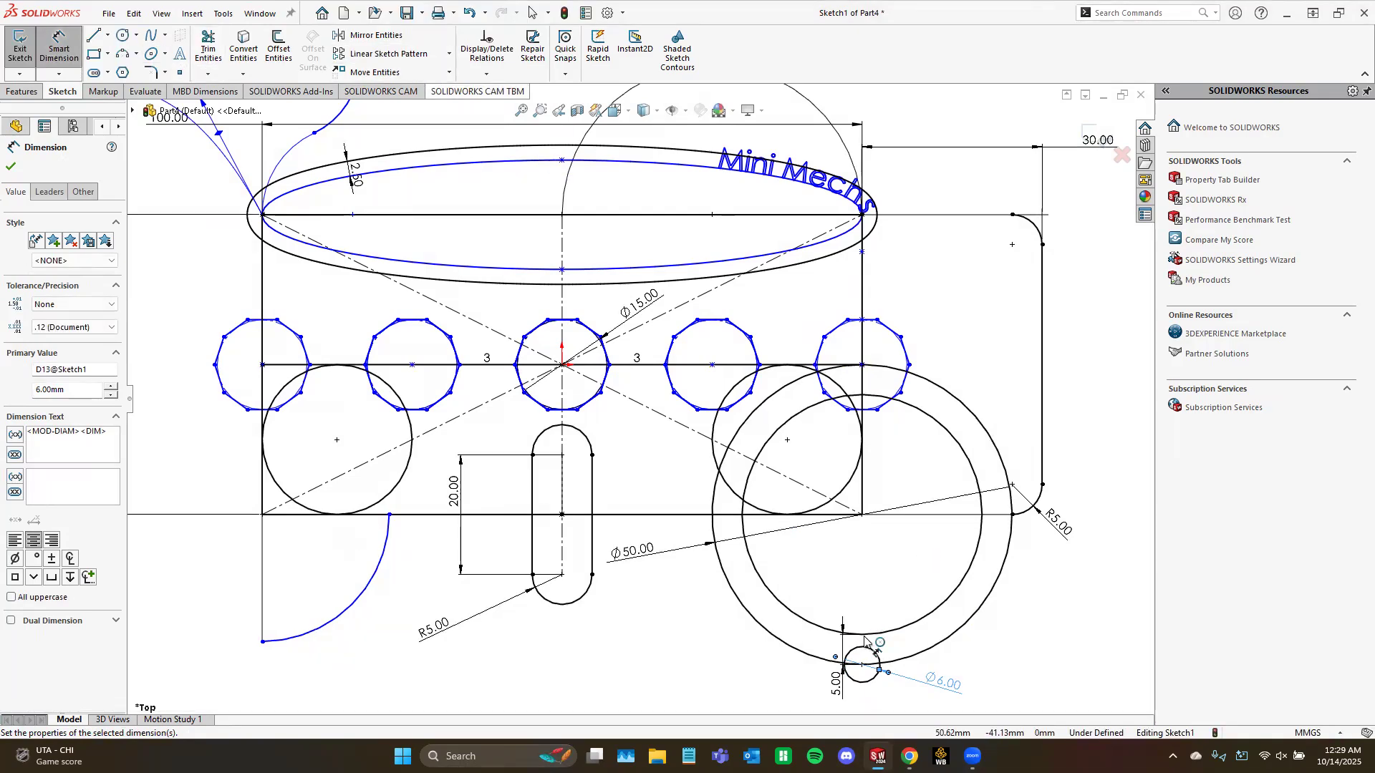
pyautogui.press('Escape')
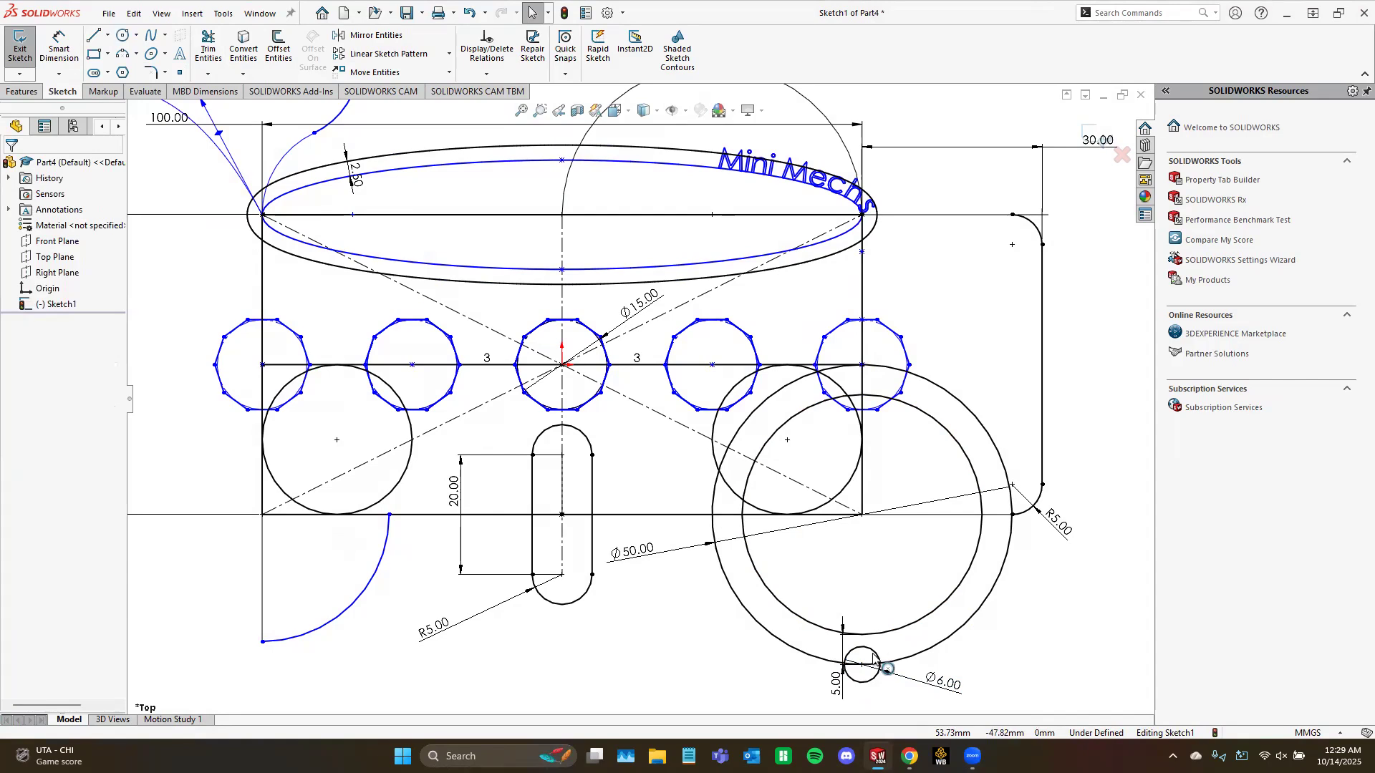
# Step: Set up a circular sketch pattern of the 6 mm circle about the center of the 50 mm circle with 10 instances
pyautogui.click(860, 647)
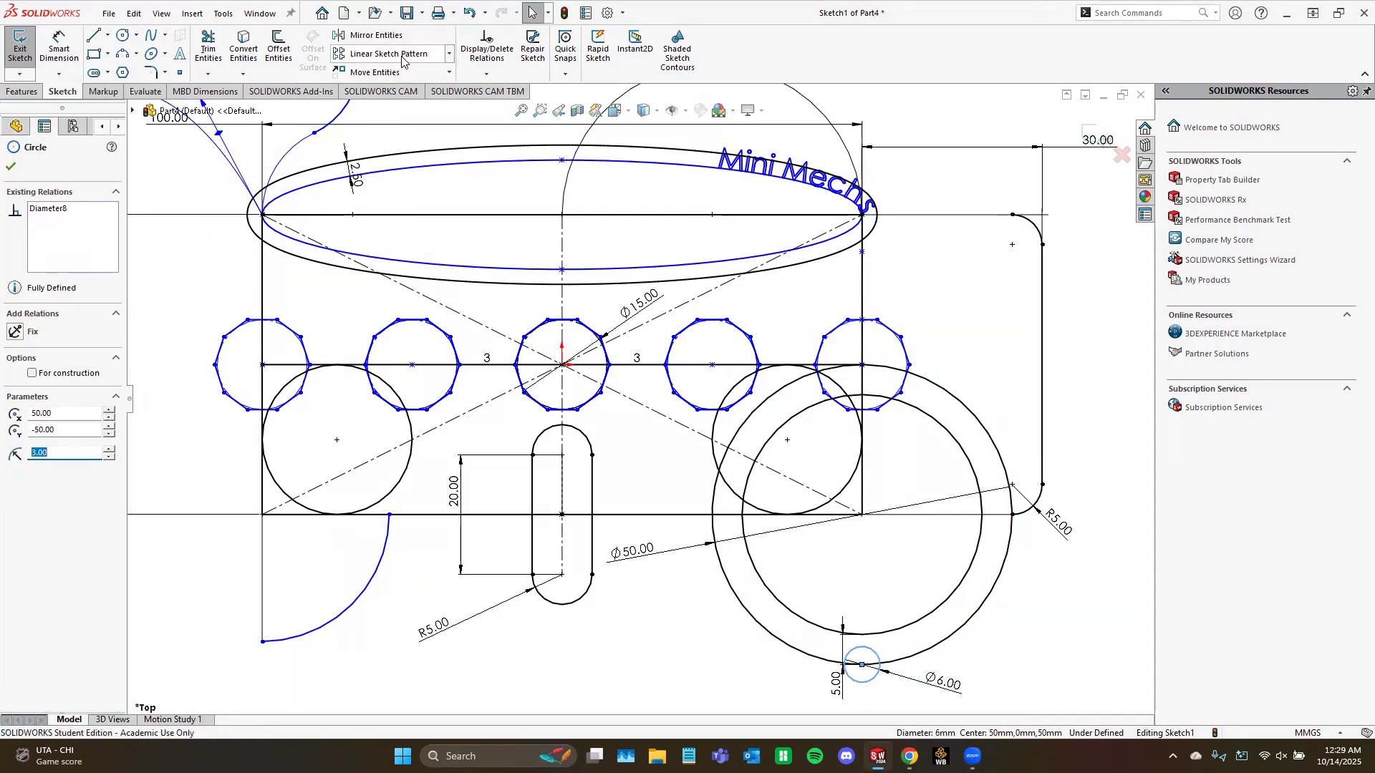
pyautogui.click(451, 55)
pyautogui.click(386, 88)
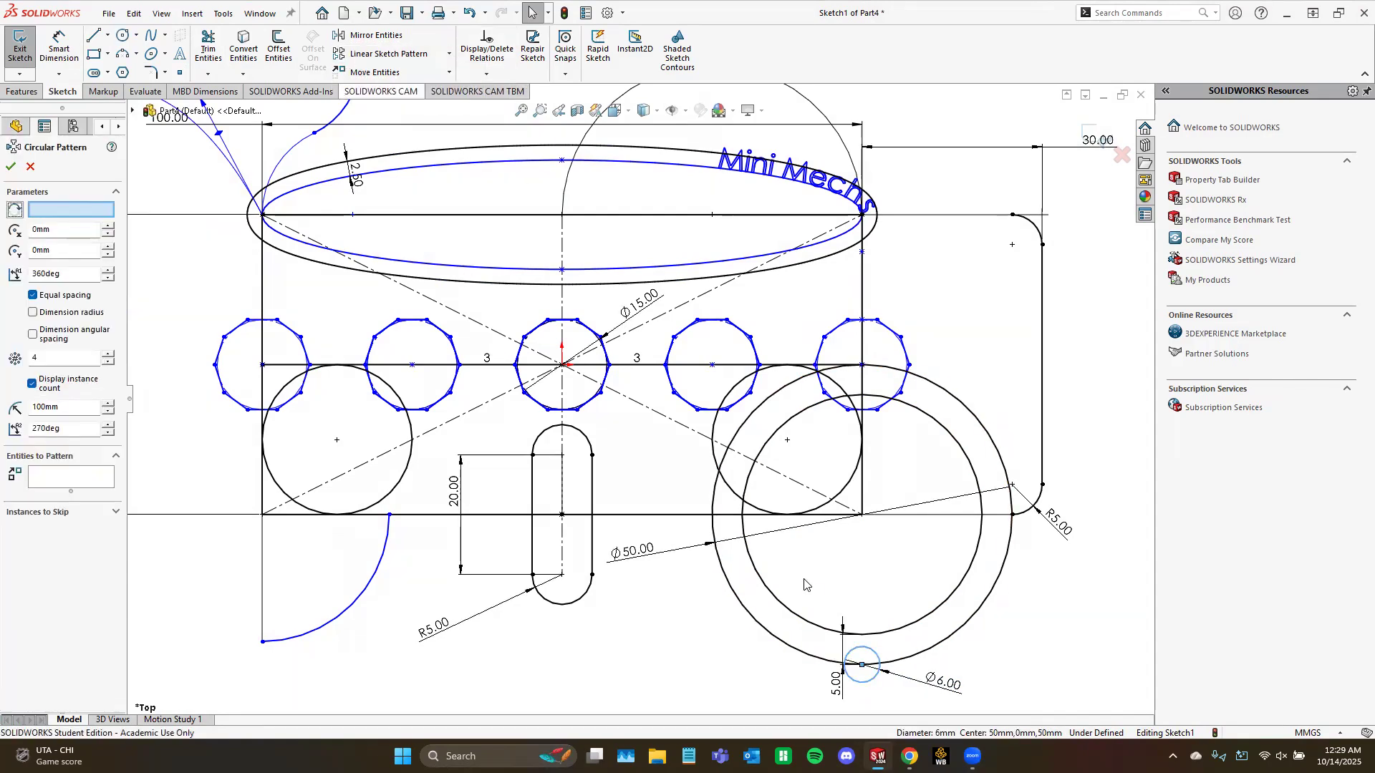
pyautogui.click(43, 209)
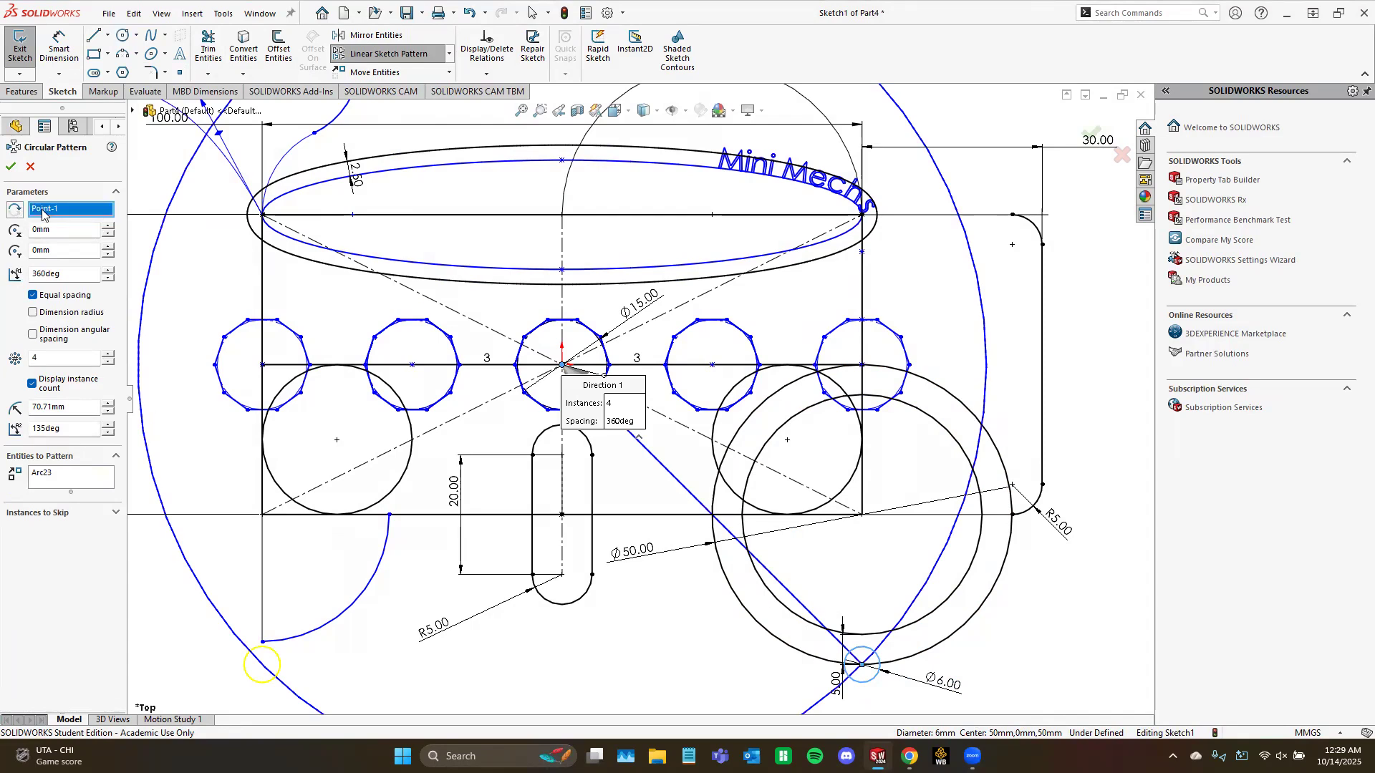
pyautogui.click(862, 516)
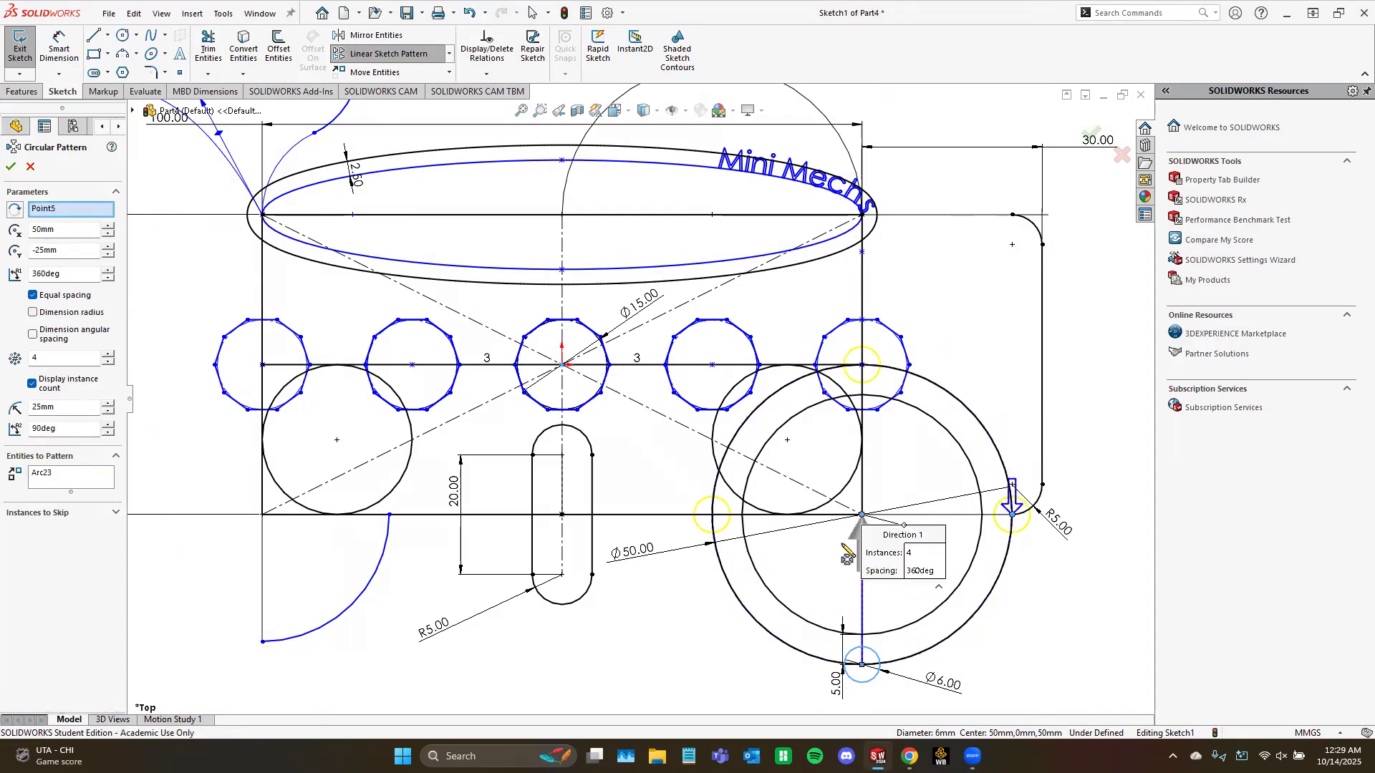
pyautogui.scroll(-4, 935, 514)
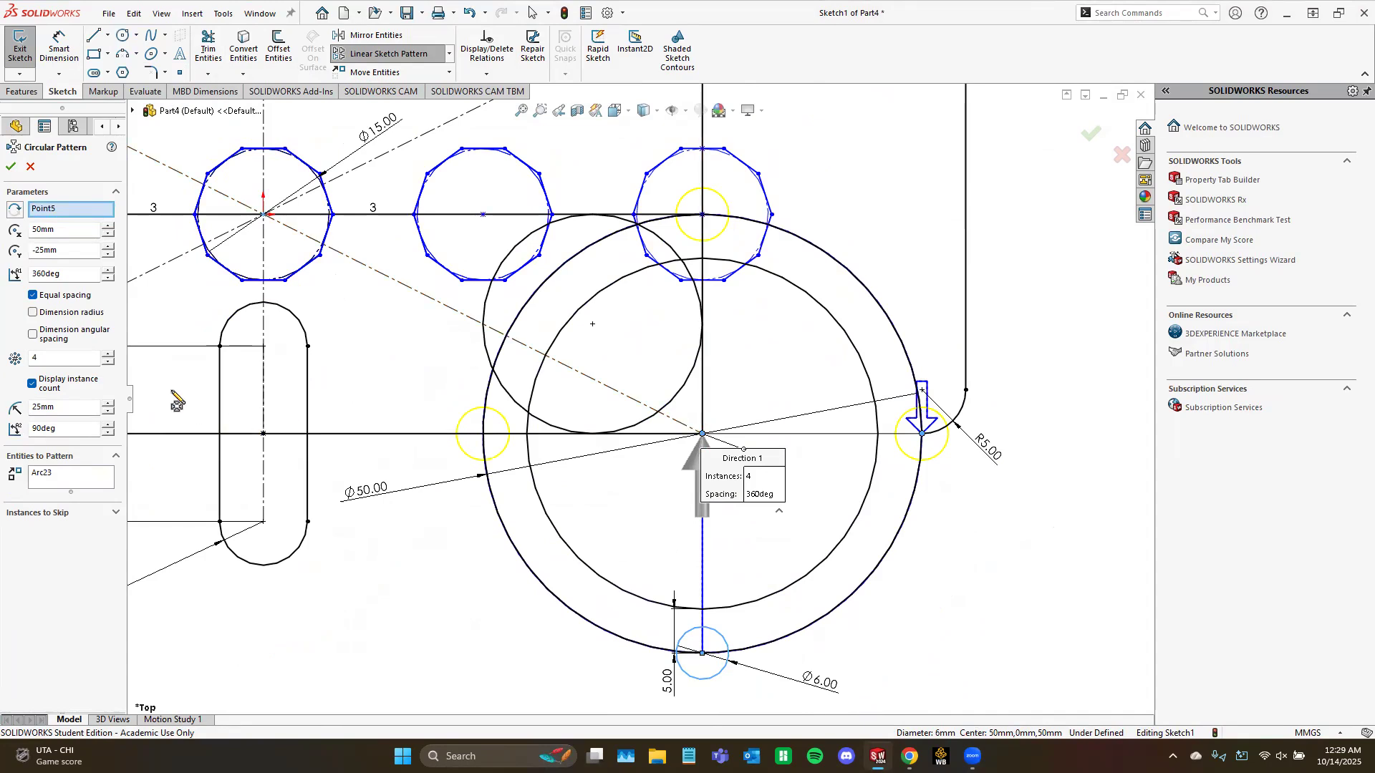
pyautogui.click(43, 355)
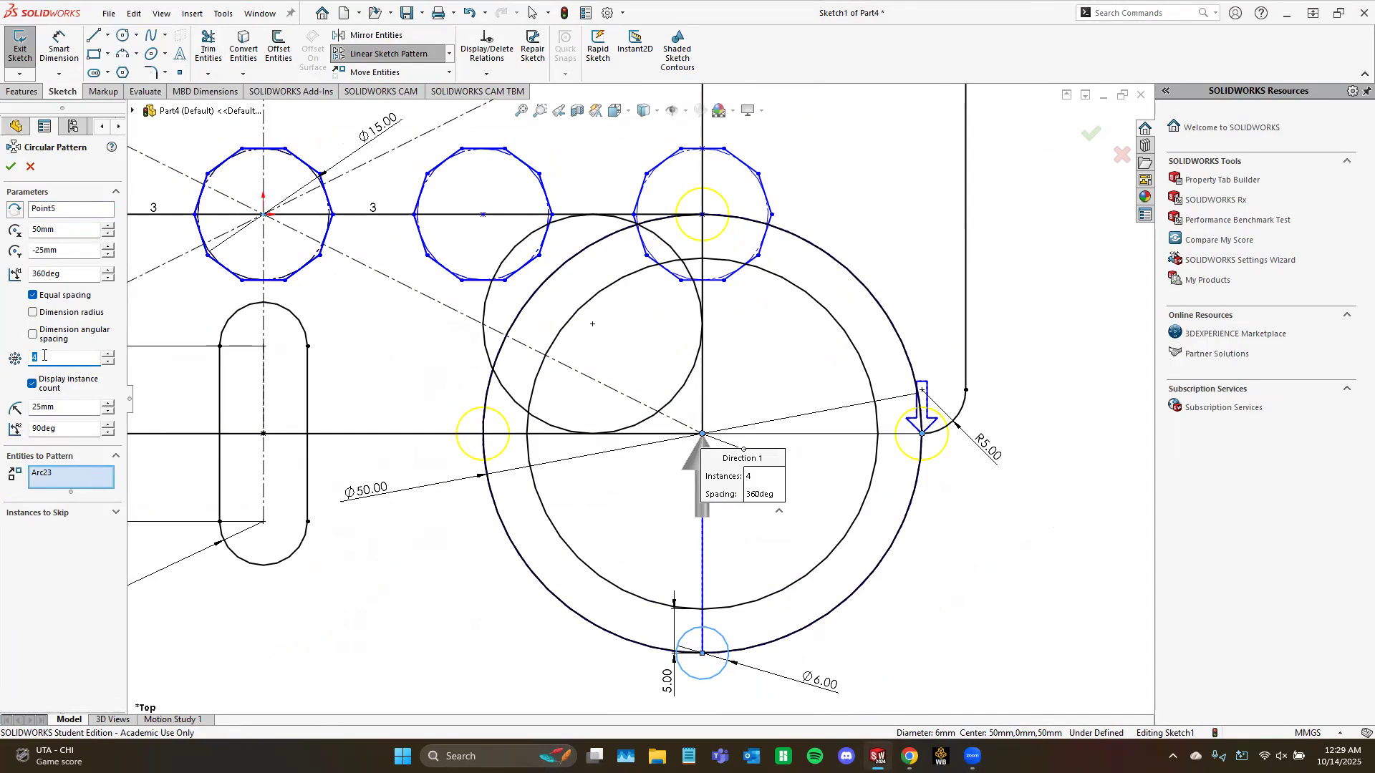
pyautogui.write('10')
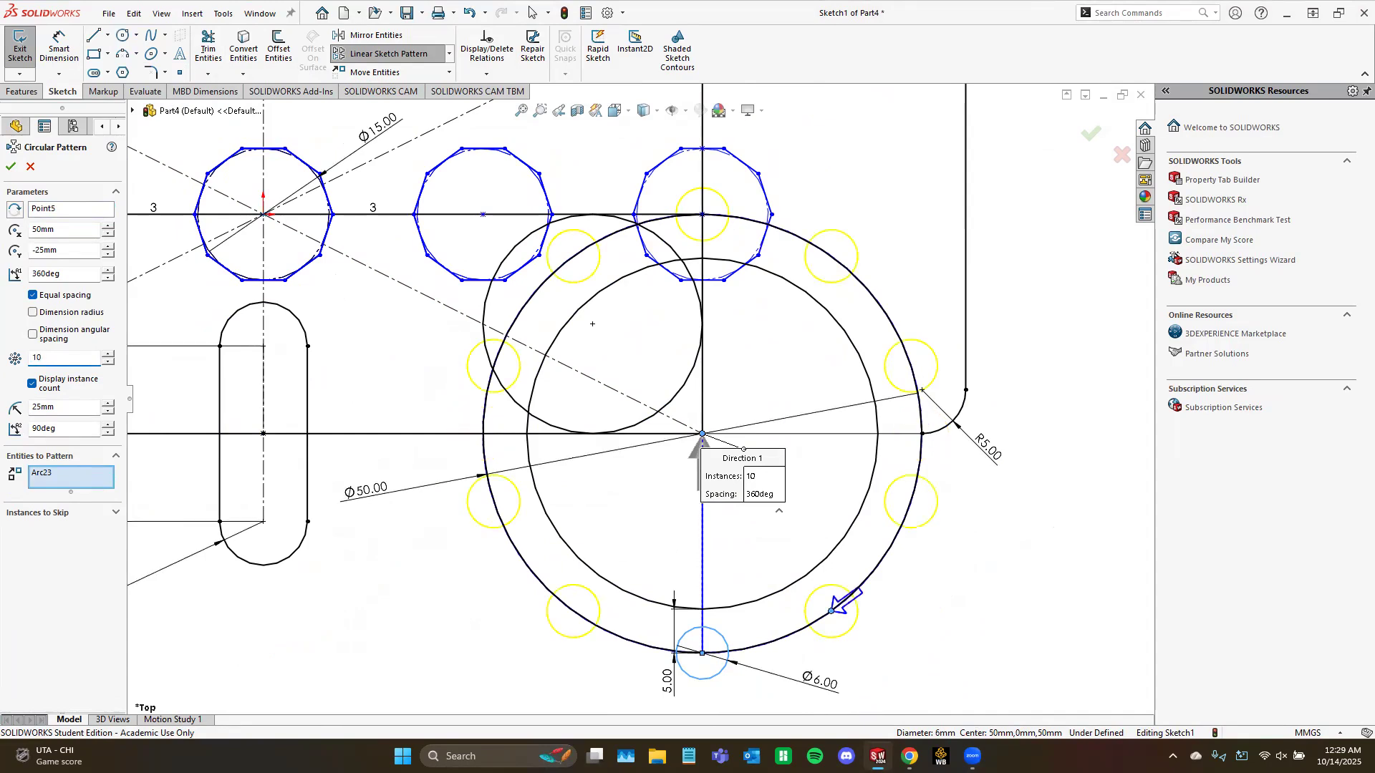
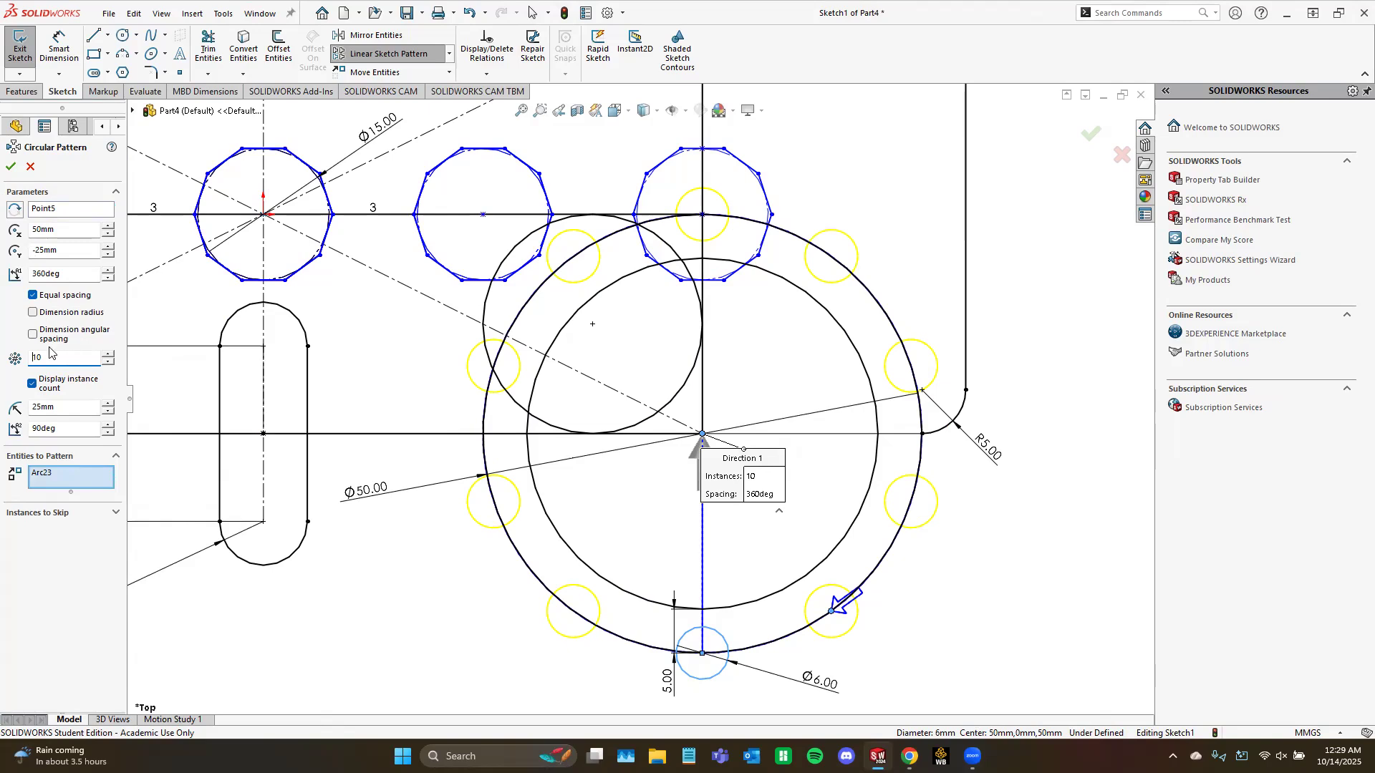
# Step: Try the circular pattern's radius dimension, angular spacing dimension and equal spacing options
pyautogui.click(33, 313)
pyautogui.click(33, 335)
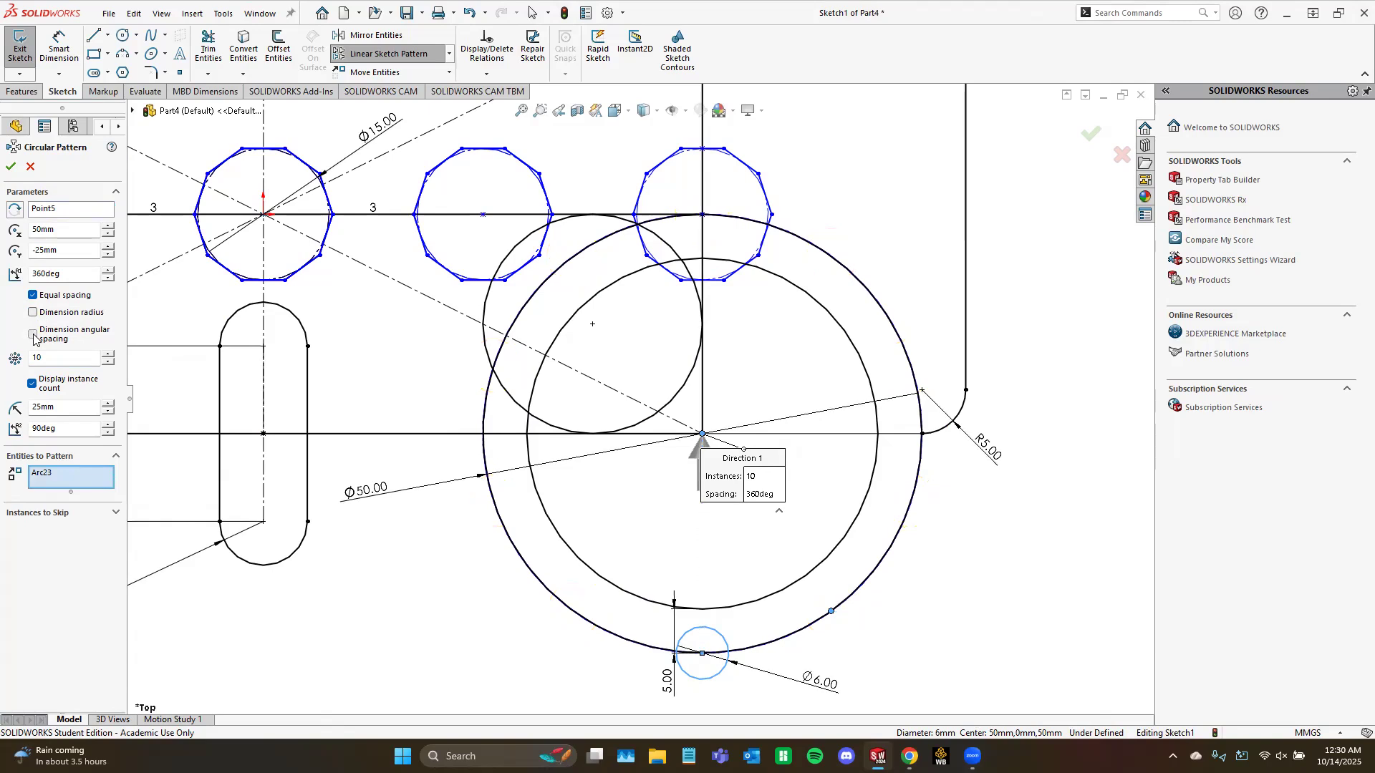
pyautogui.click(33, 335)
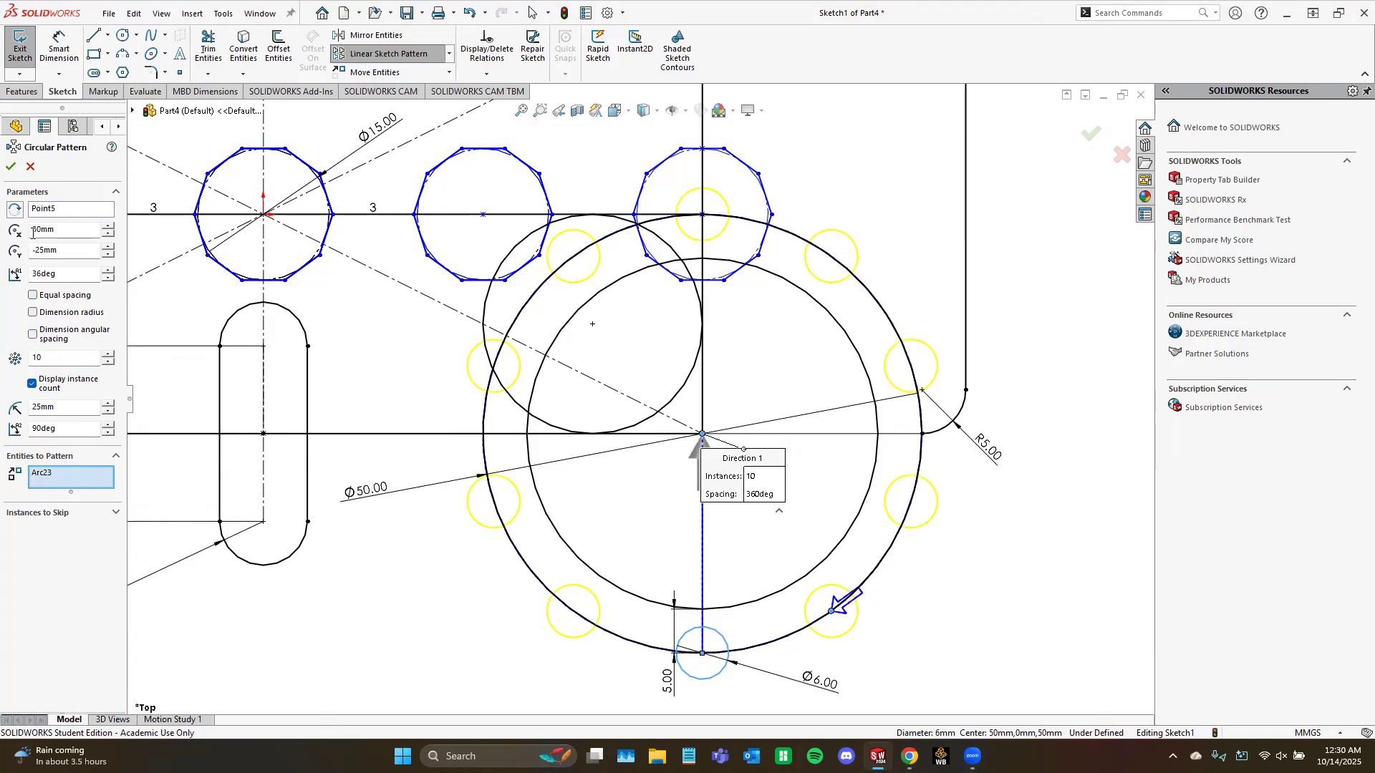
pyautogui.click(33, 296)
# Step: Set the circular pattern's total angle to 180 degrees, reverse its direction and create the pattern
pyautogui.doubleClick(74, 279)
pyautogui.write('180')
pyautogui.press('Return')
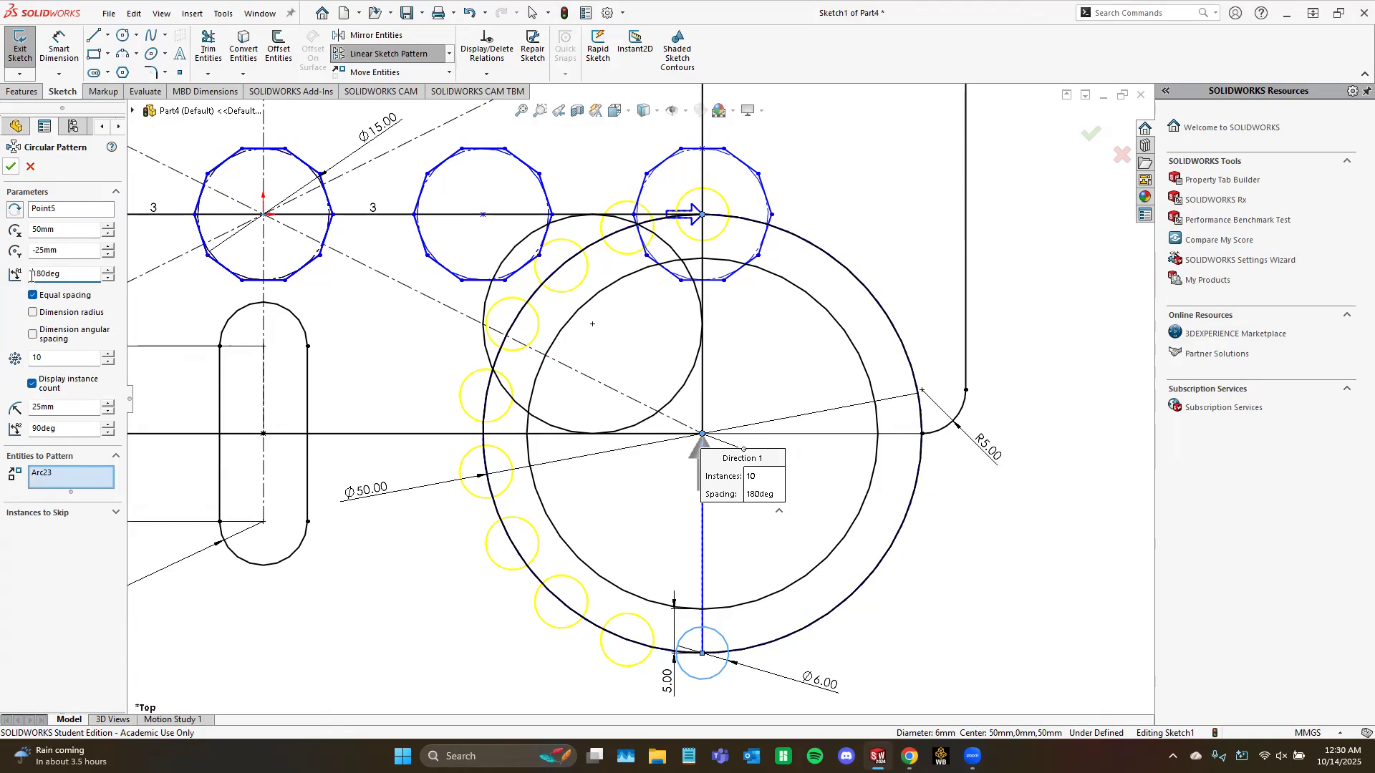
pyautogui.click(14, 210)
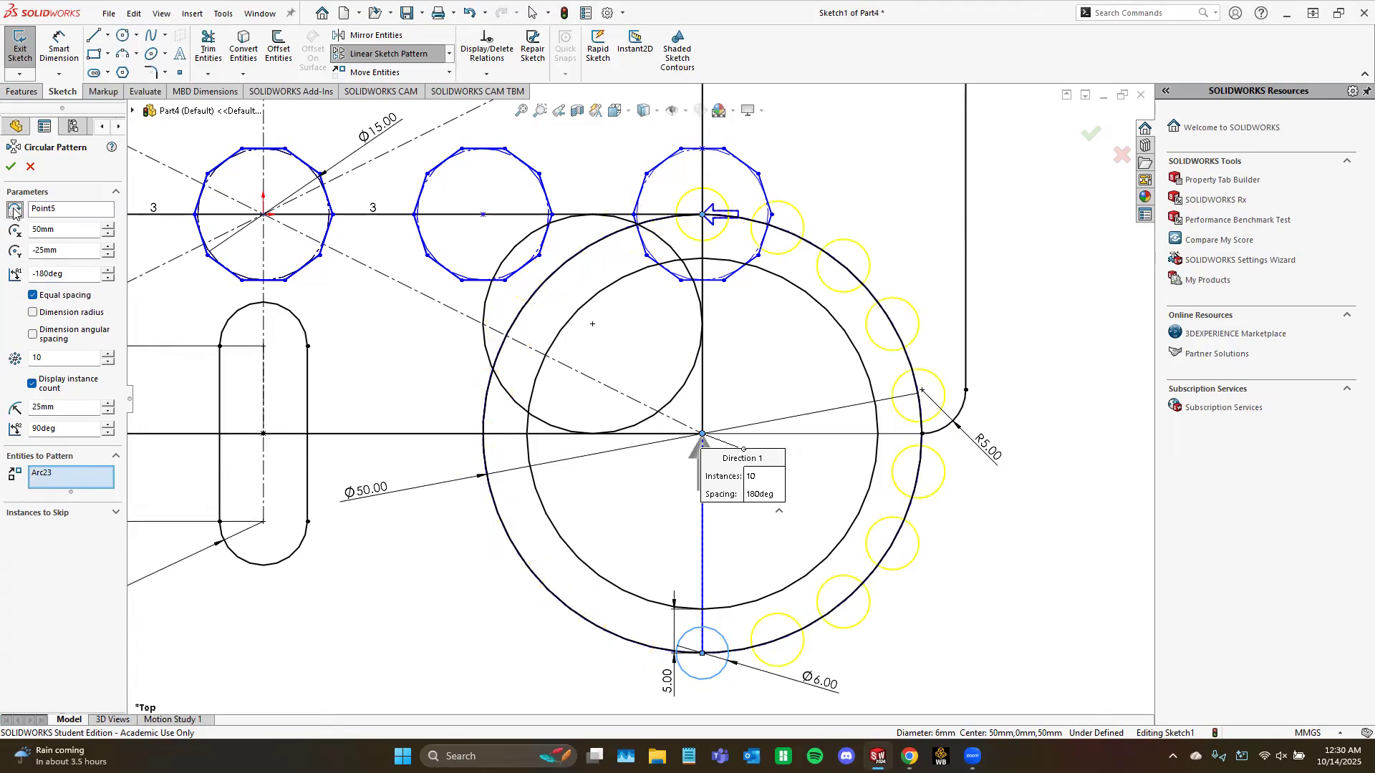
pyautogui.click(11, 166)
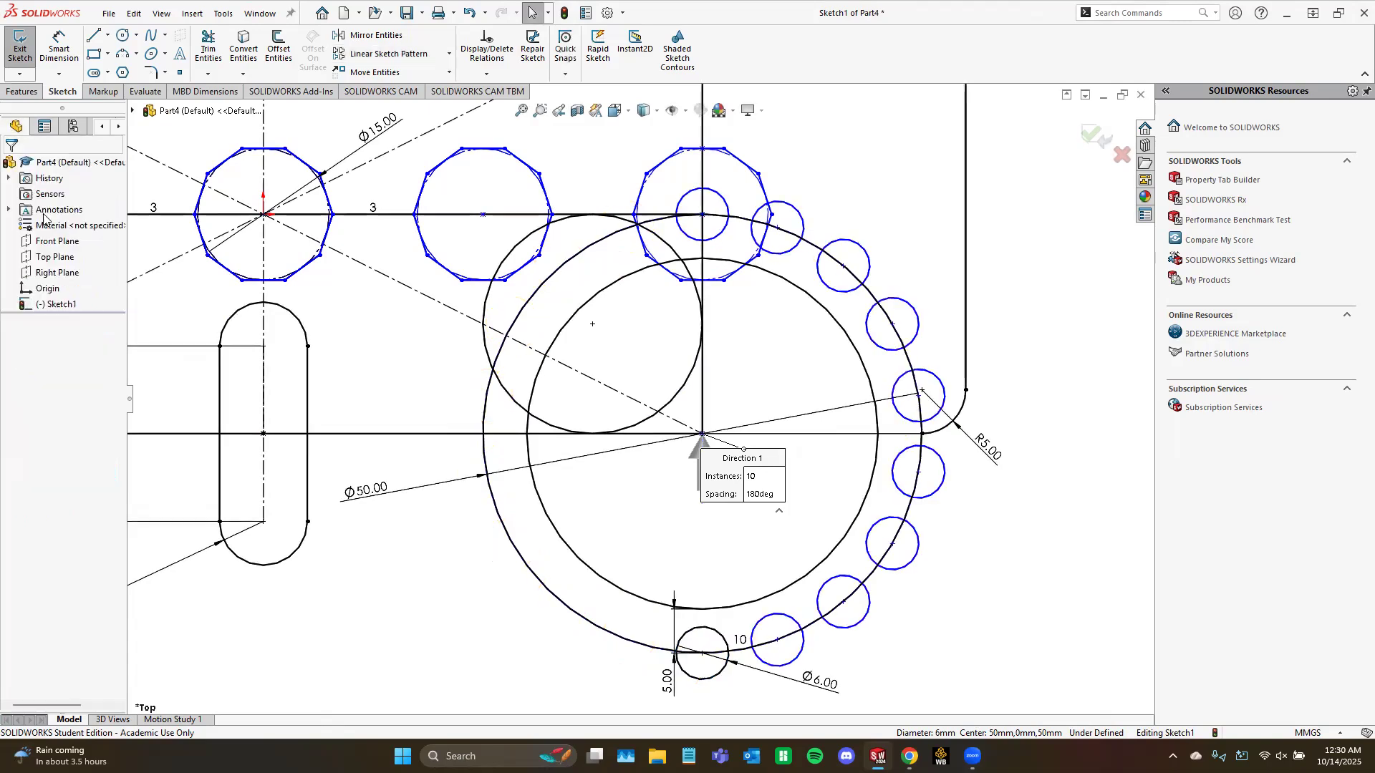
pyautogui.press('z')
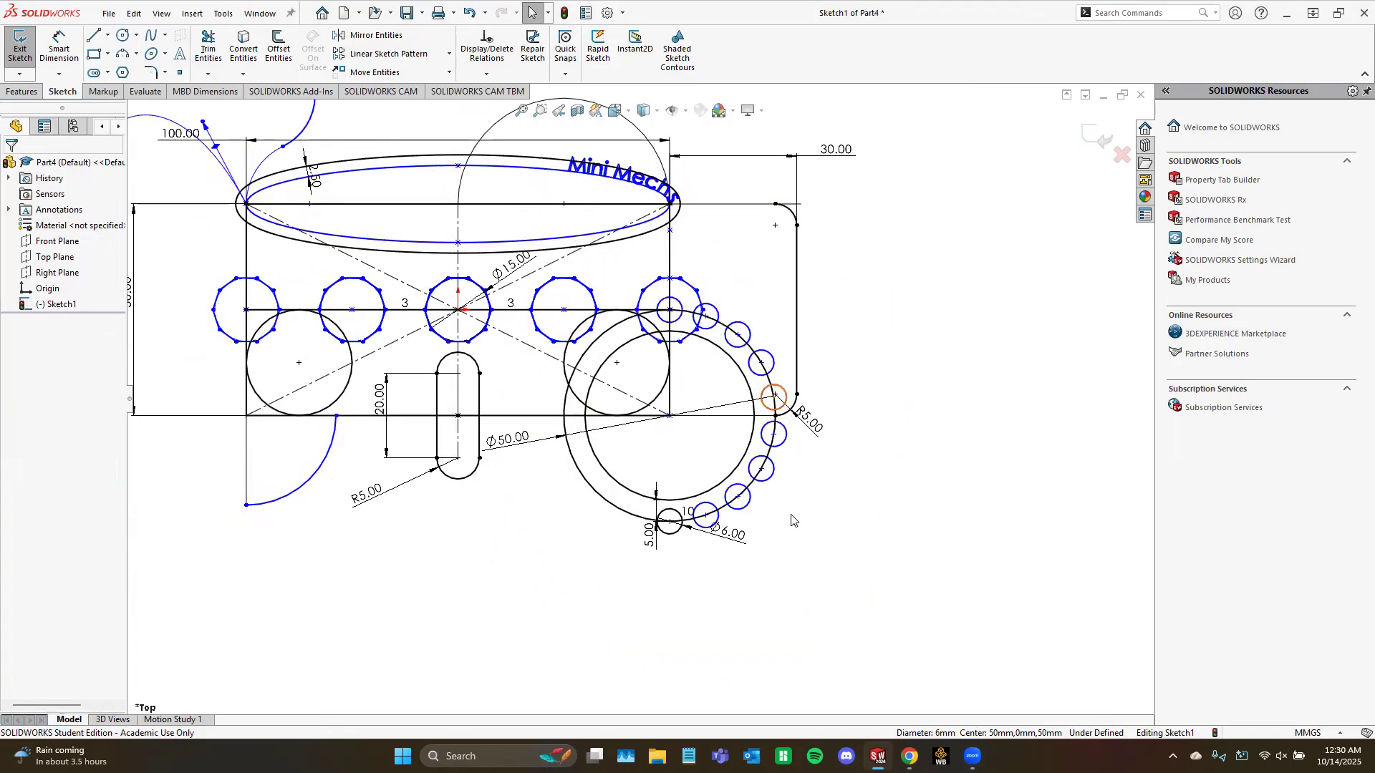
pyautogui.scroll(1, 666, 387)
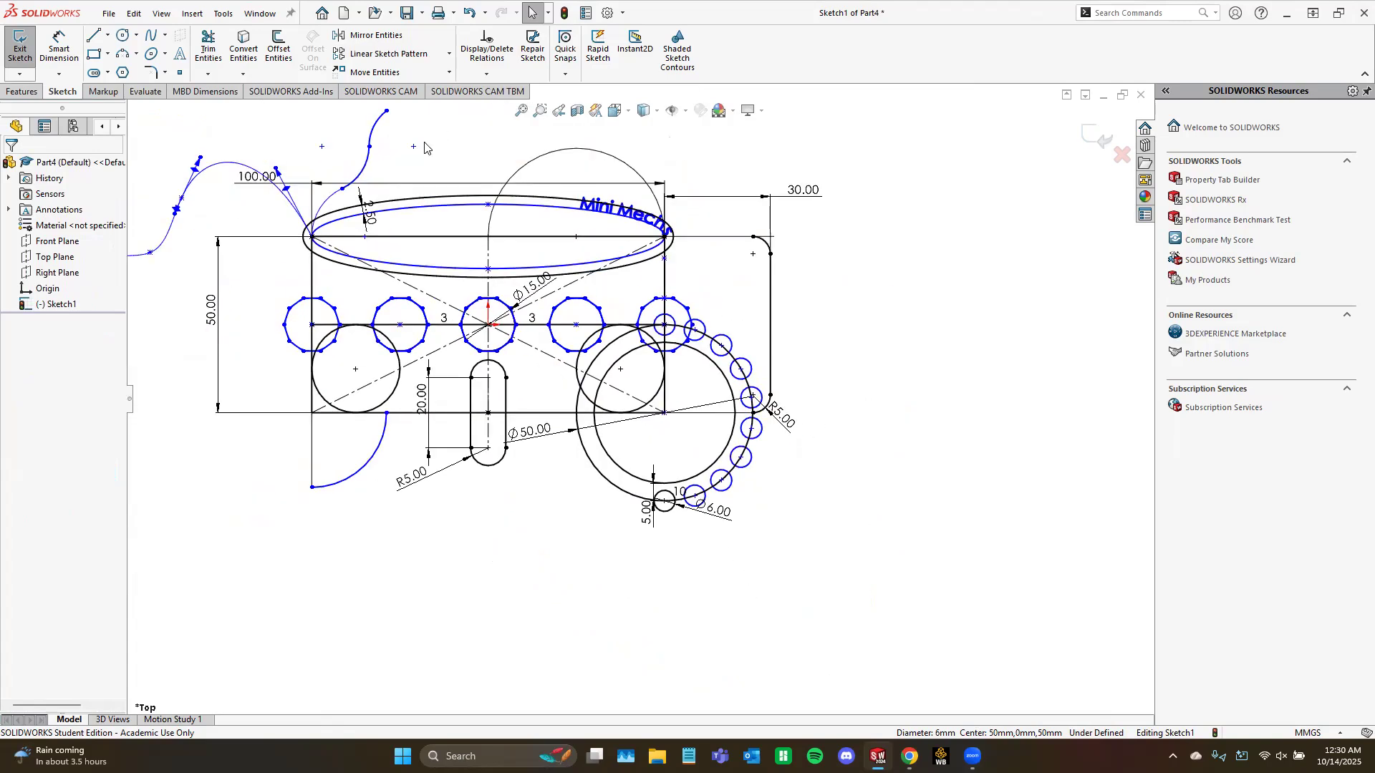
pyautogui.click(448, 55)
pyautogui.click(448, 55)
pyautogui.scroll(1, 283, 248)
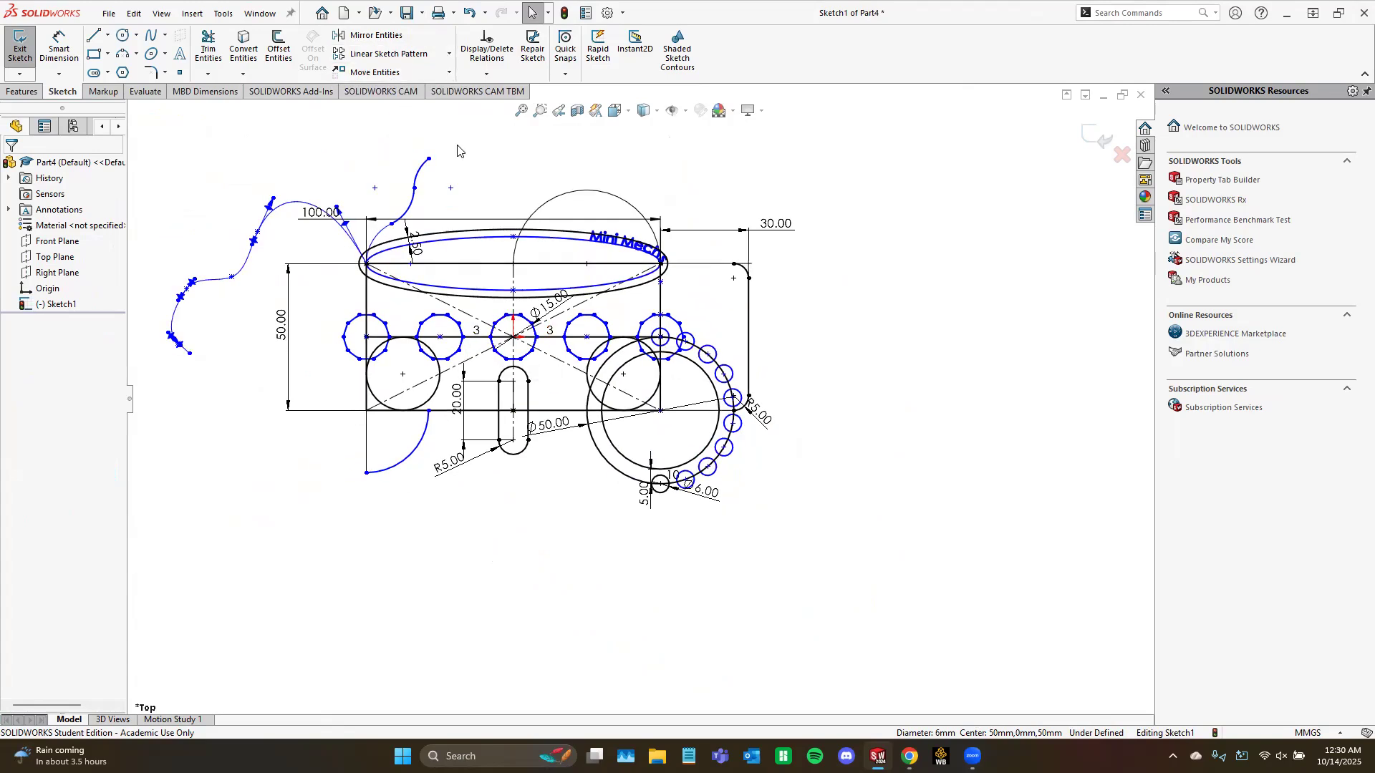
# Step: Try to move the leftmost patterned polygon with Move Entities, using its center as the start point
pyautogui.click(448, 72)
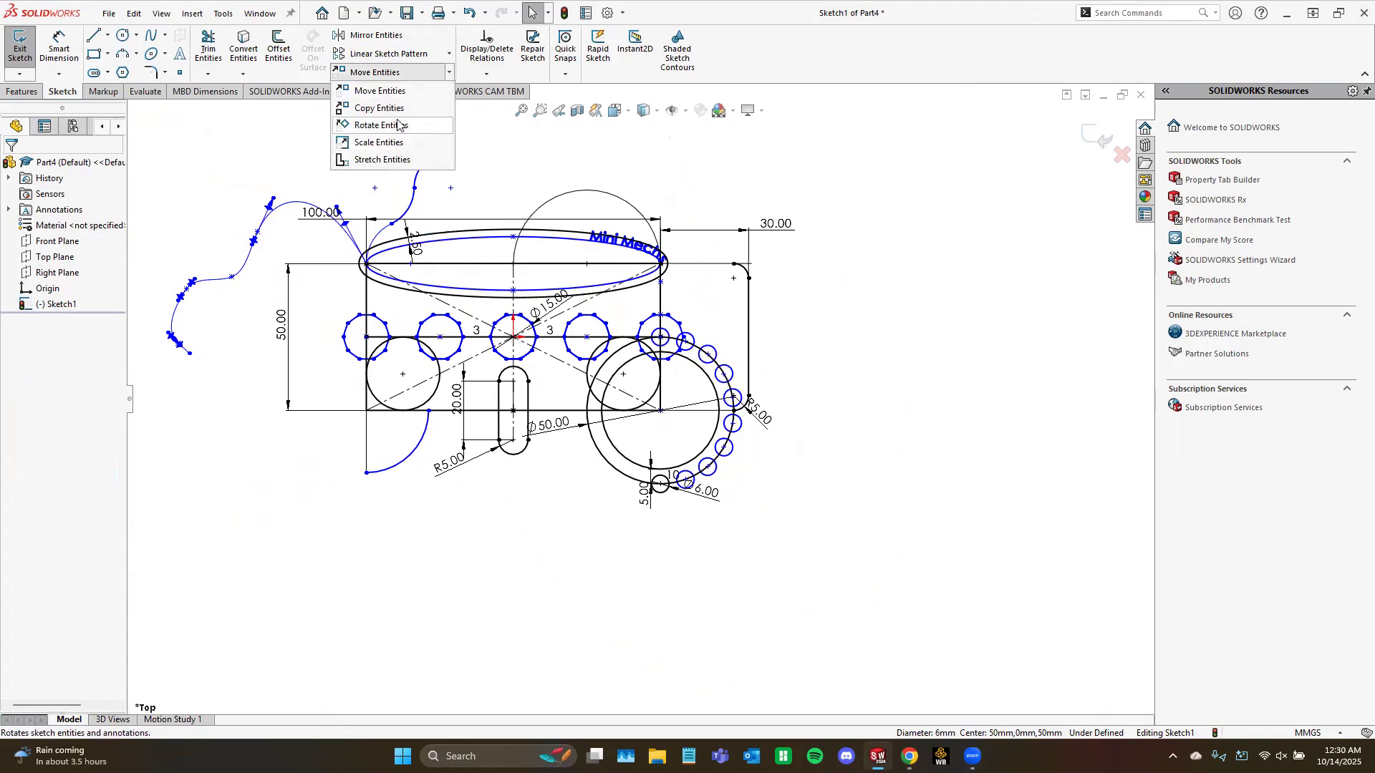
pyautogui.click(383, 91)
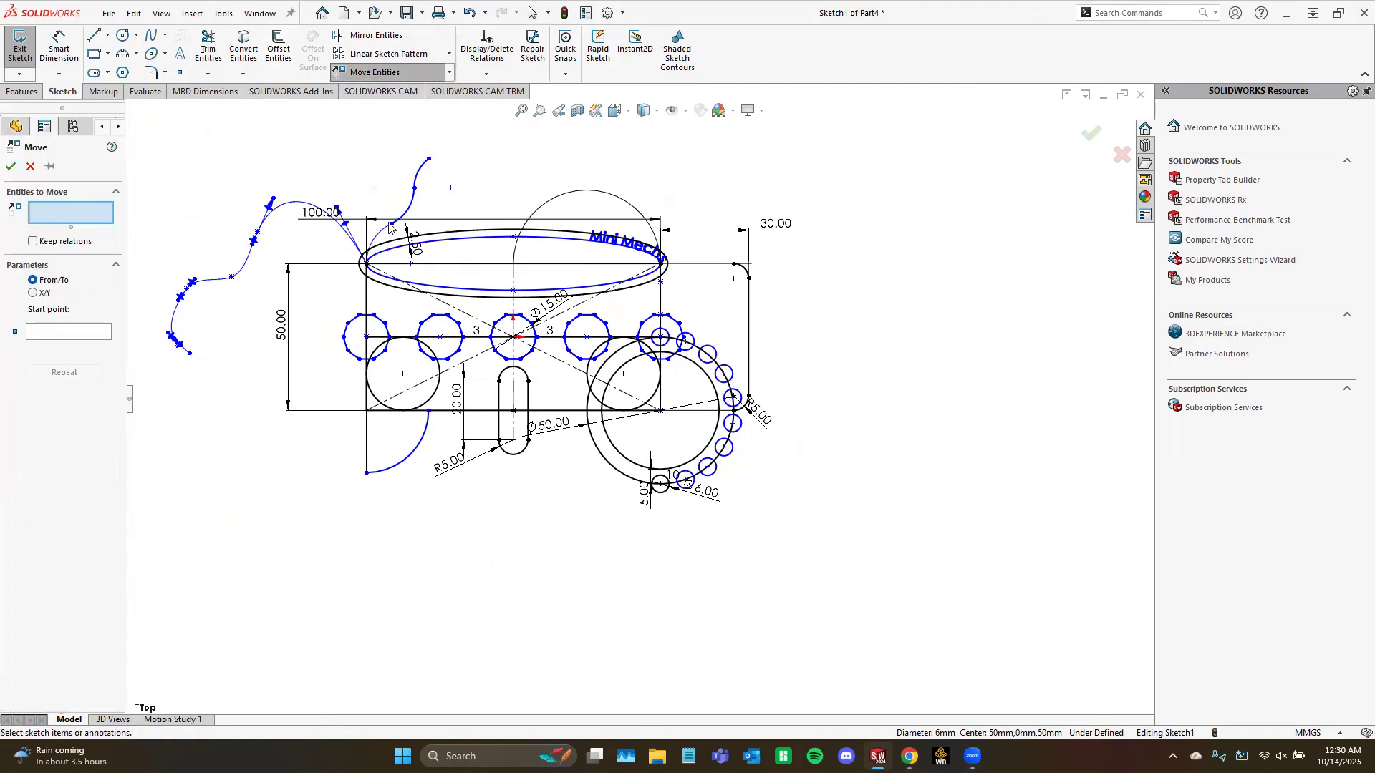
pyautogui.moveTo(333, 301); pyautogui.dragTo(401, 367)
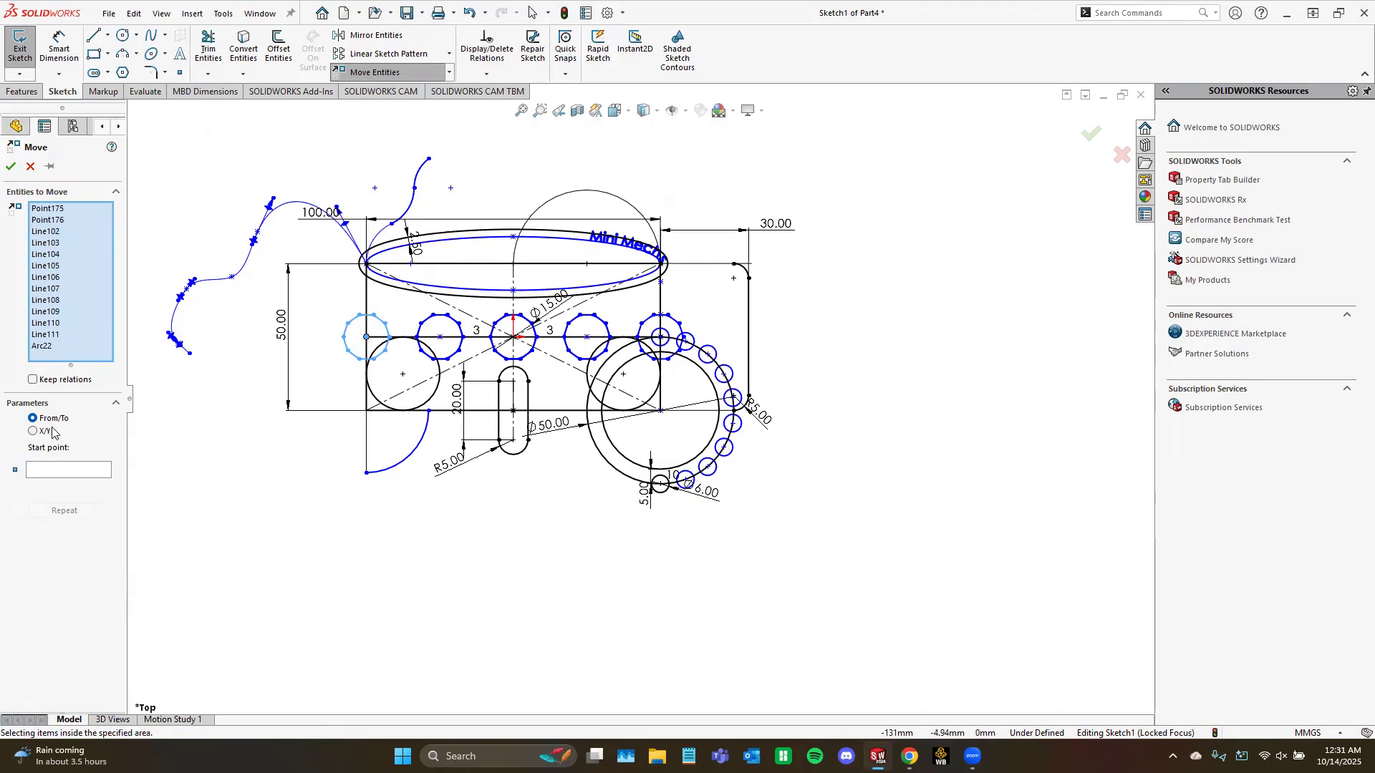
pyautogui.click(52, 470)
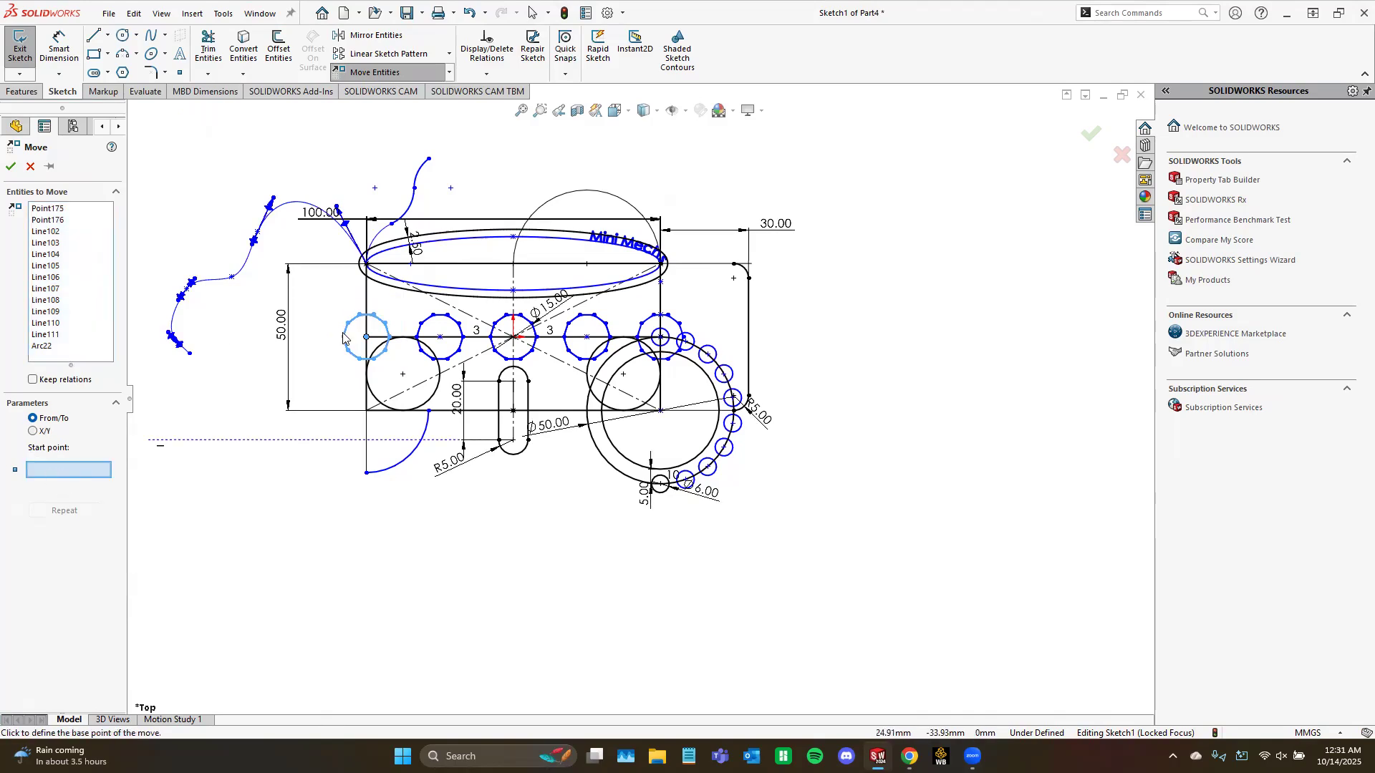
pyautogui.click(366, 337)
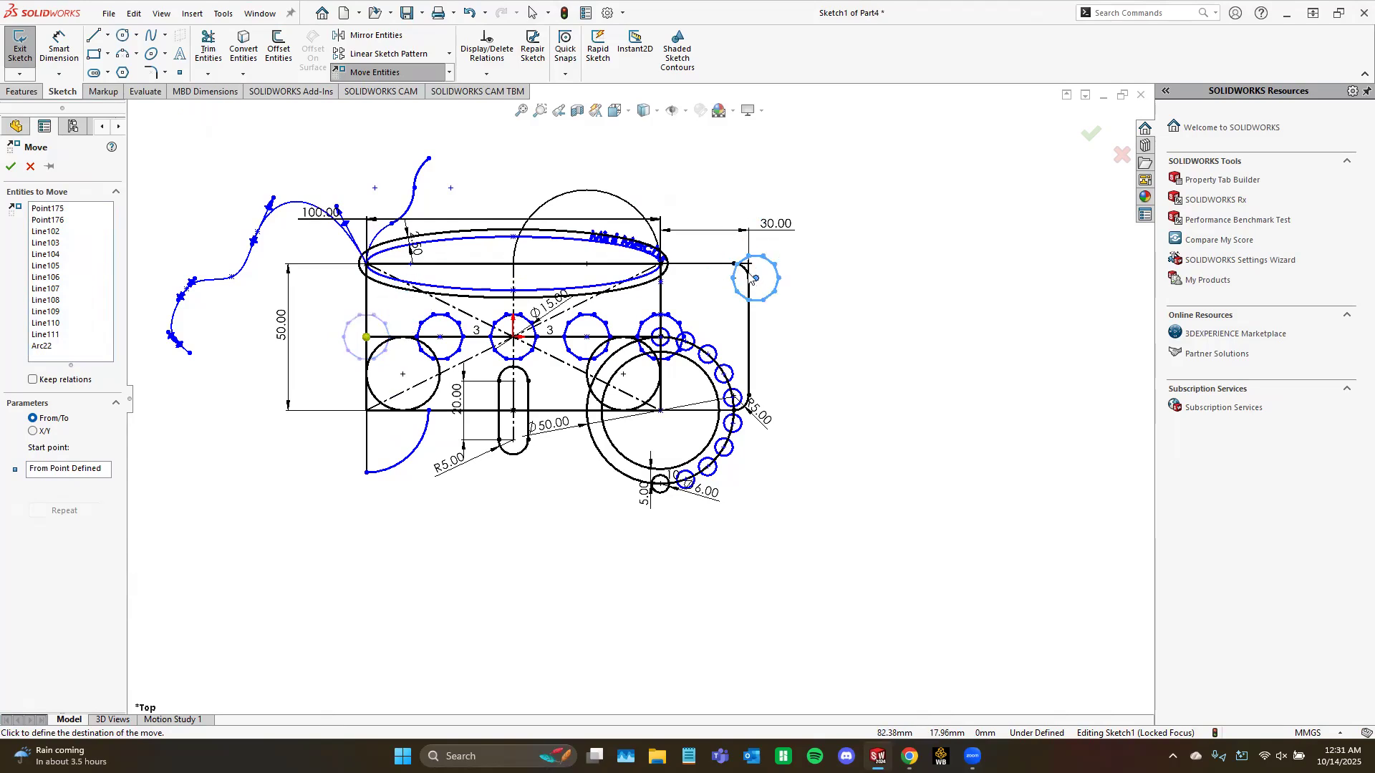
pyautogui.press('Escape')
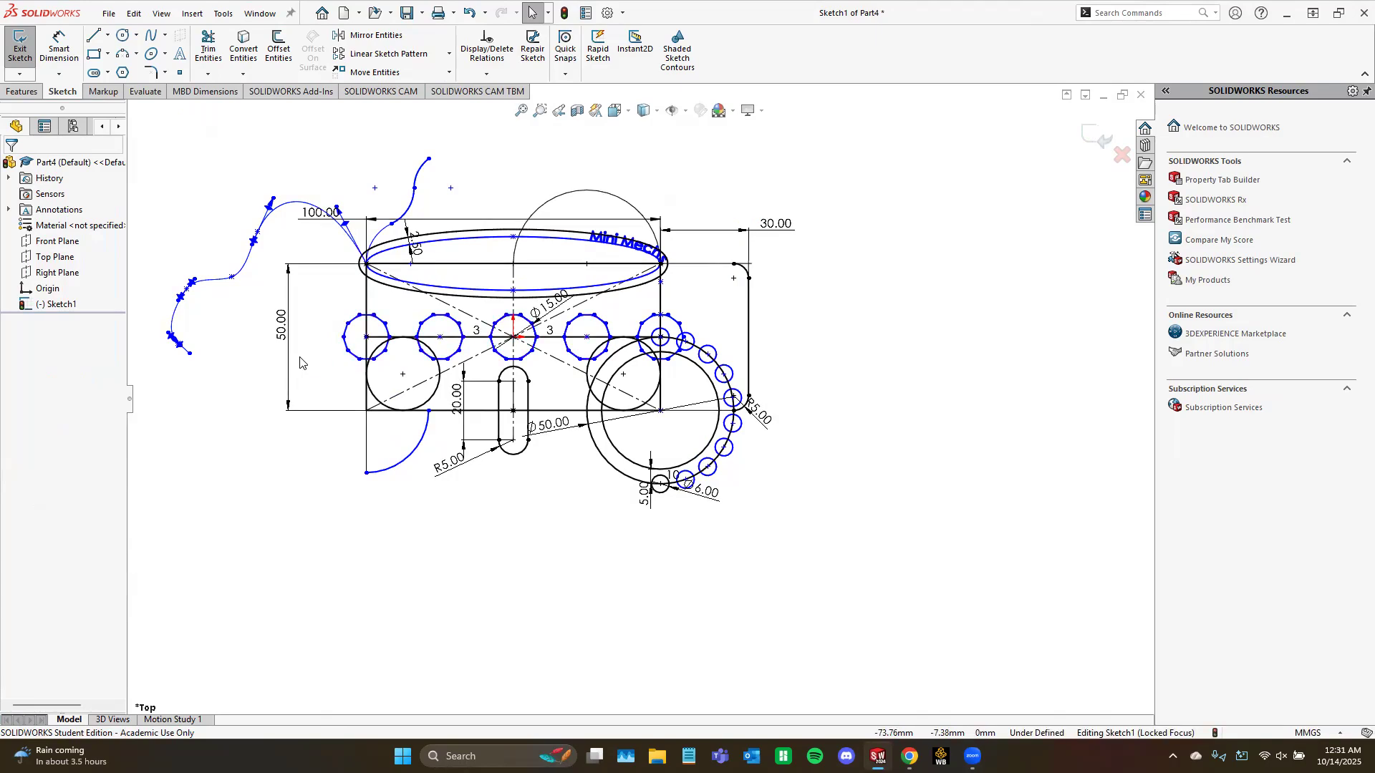
pyautogui.moveTo(309, 371); pyautogui.dragTo(399, 316)
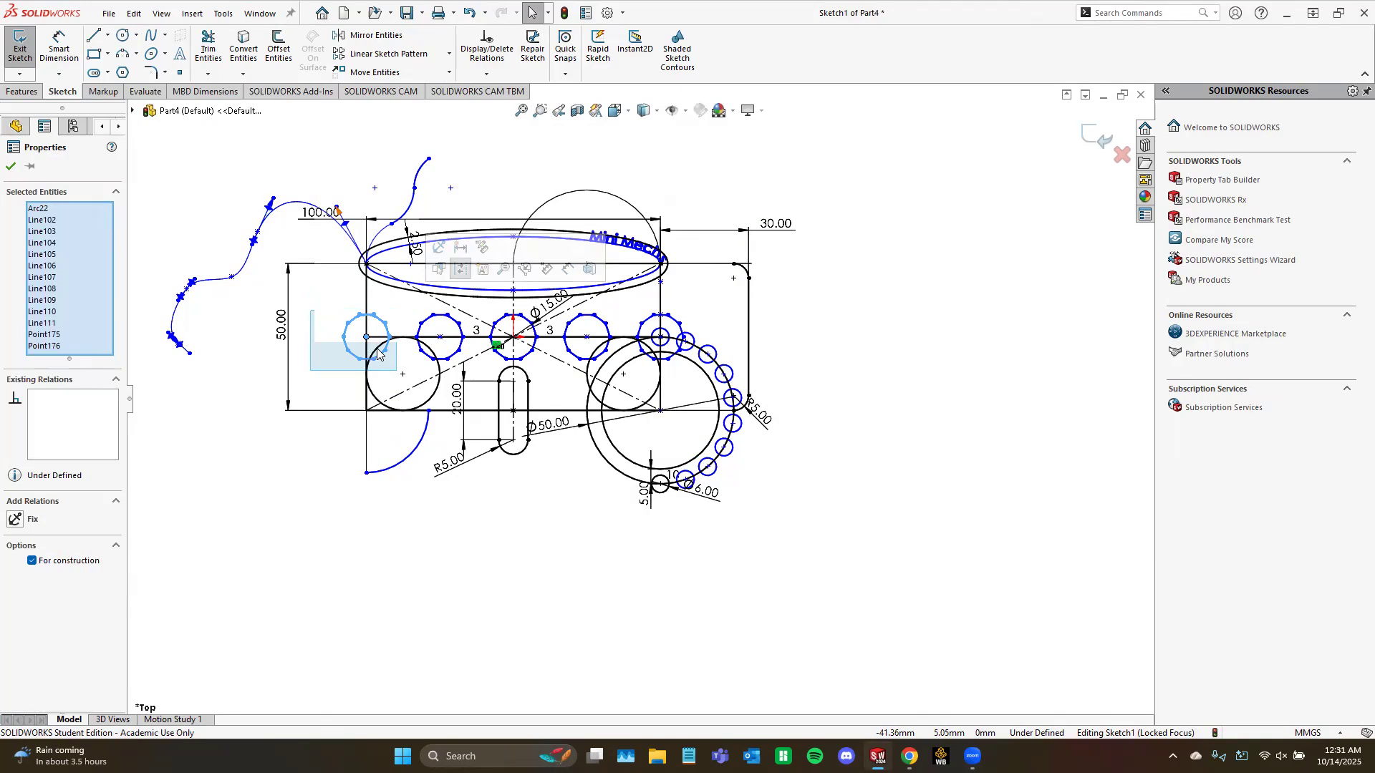
pyautogui.click(213, 516)
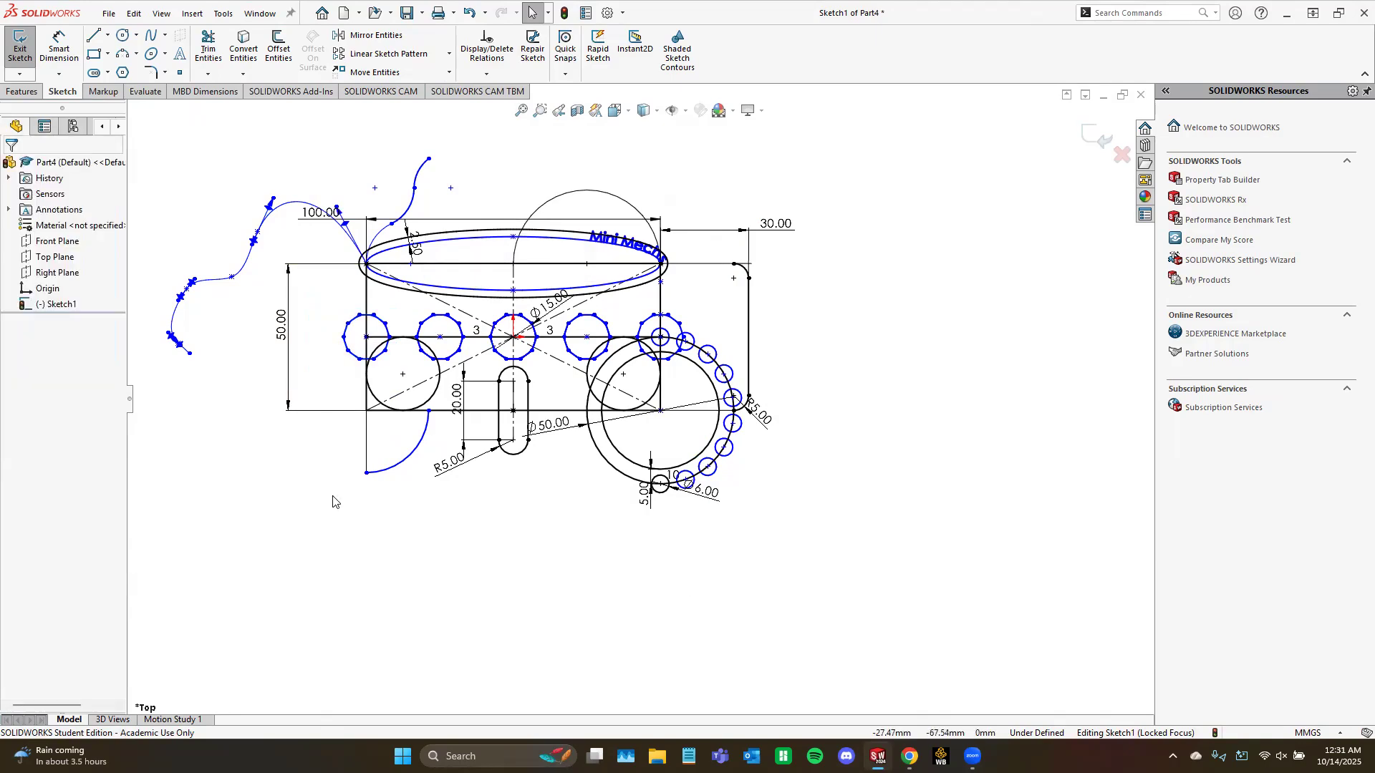
pyautogui.moveTo(485, 507); pyautogui.dragTo(534, 363)
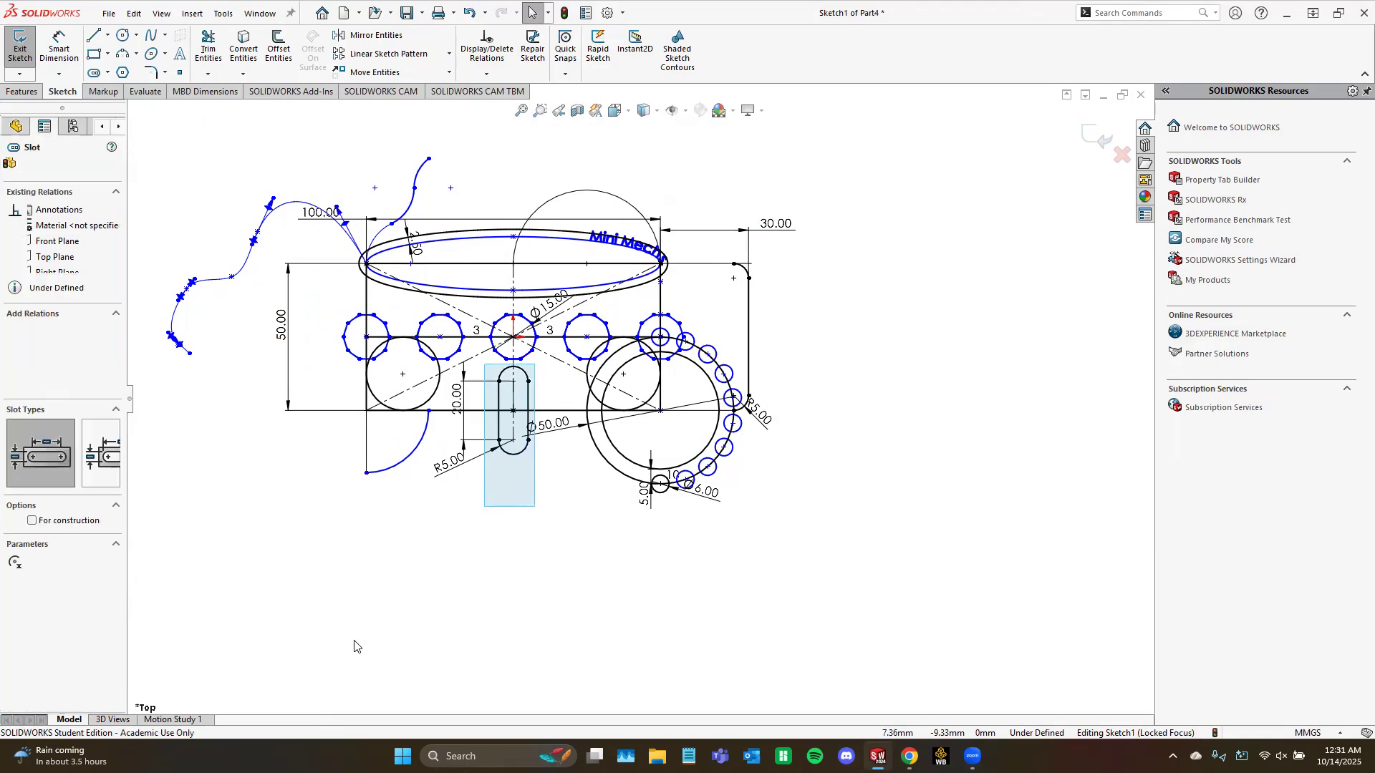
pyautogui.click(327, 581)
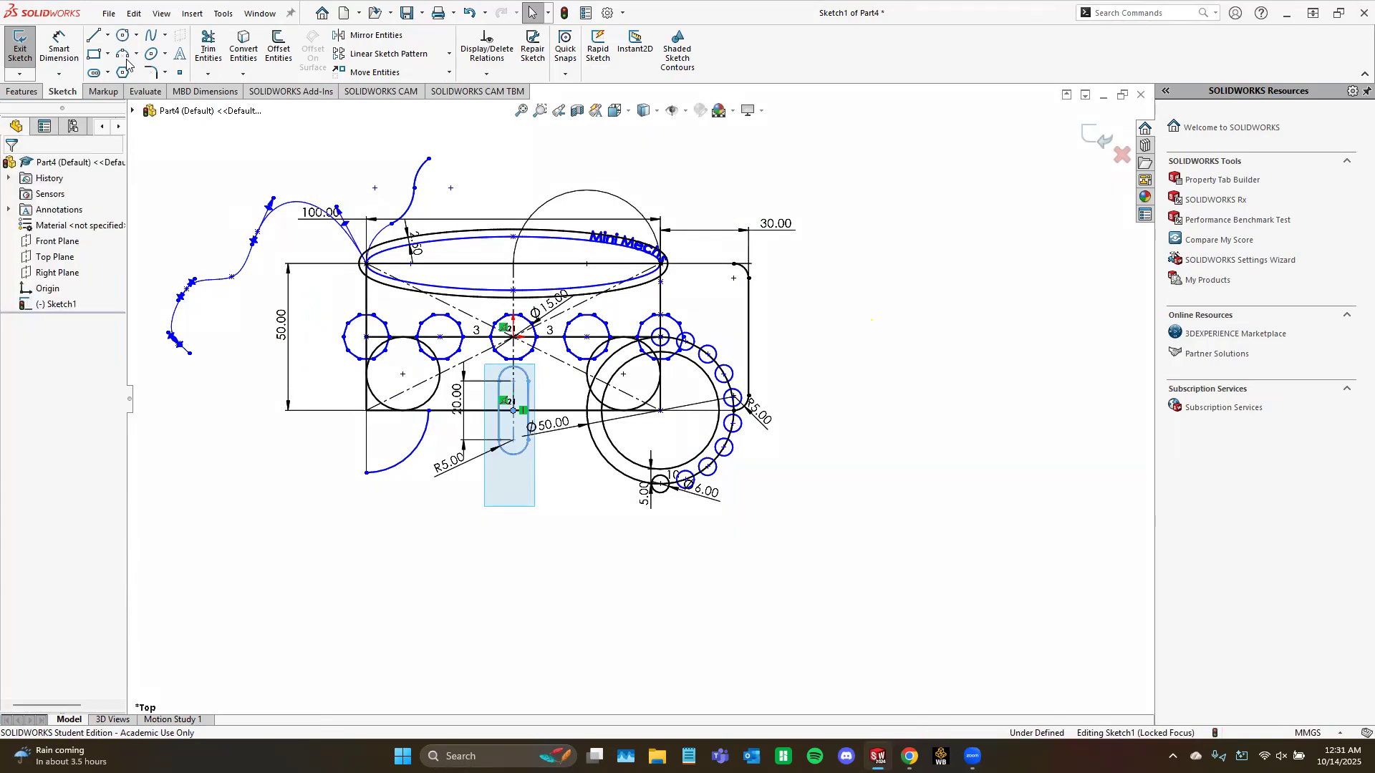
# Step: Sketch a circle with a radius of about 14 mm in the empty area below the spline
pyautogui.click(231, 512)
pyautogui.click(260, 540)
pyautogui.press('Escape')
pyautogui.press('Escape')
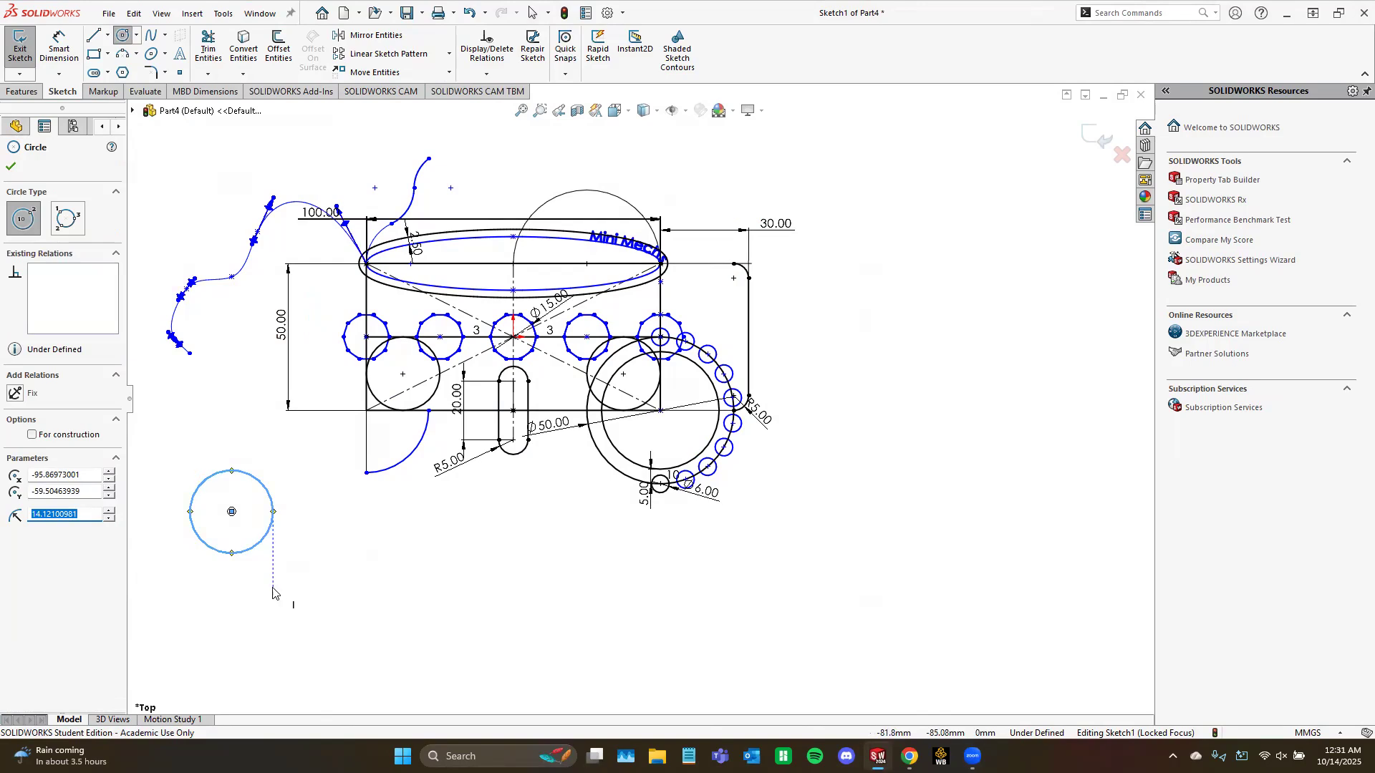
# Step: Move the new circle from its center onto the center point of the fillet at the upper end of the 40 mm vertical line
pyautogui.moveTo(174, 439); pyautogui.dragTo(294, 570)
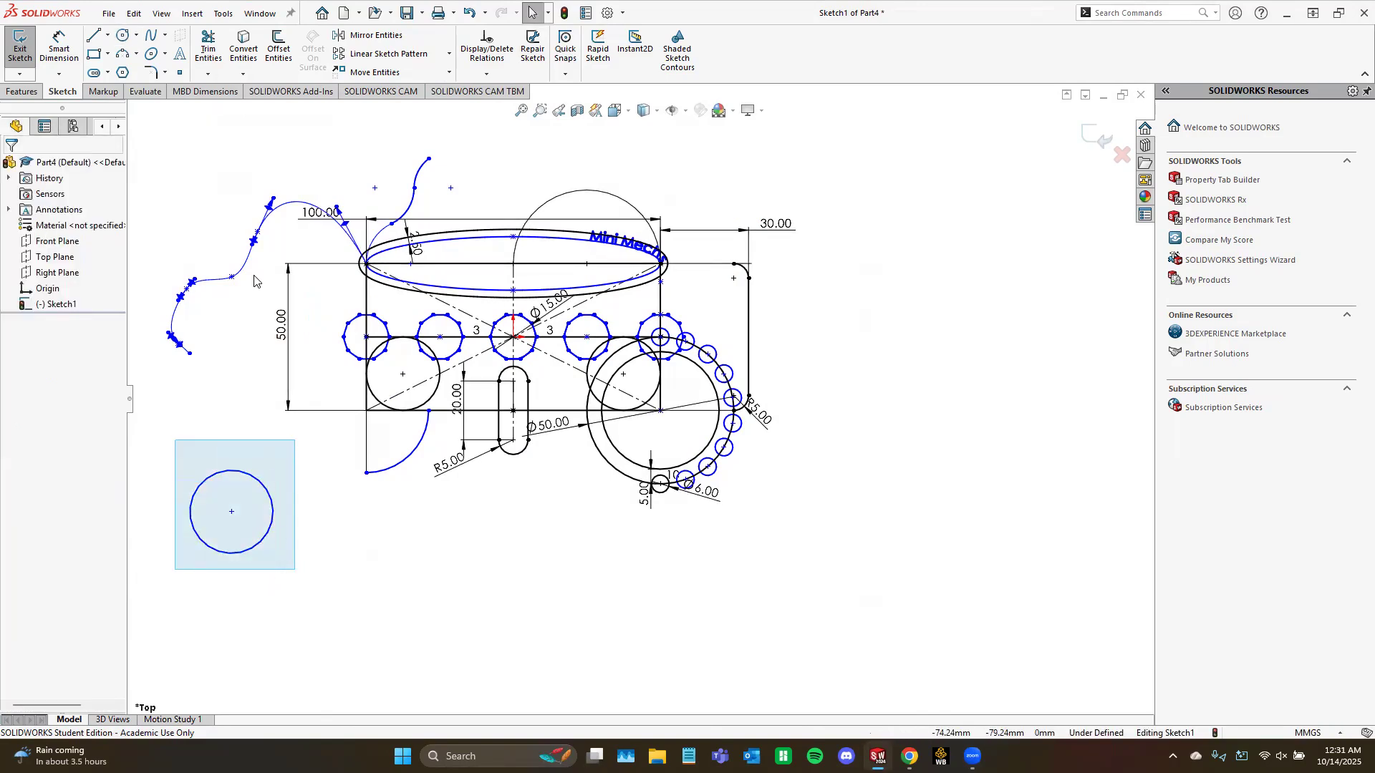
pyautogui.click(373, 73)
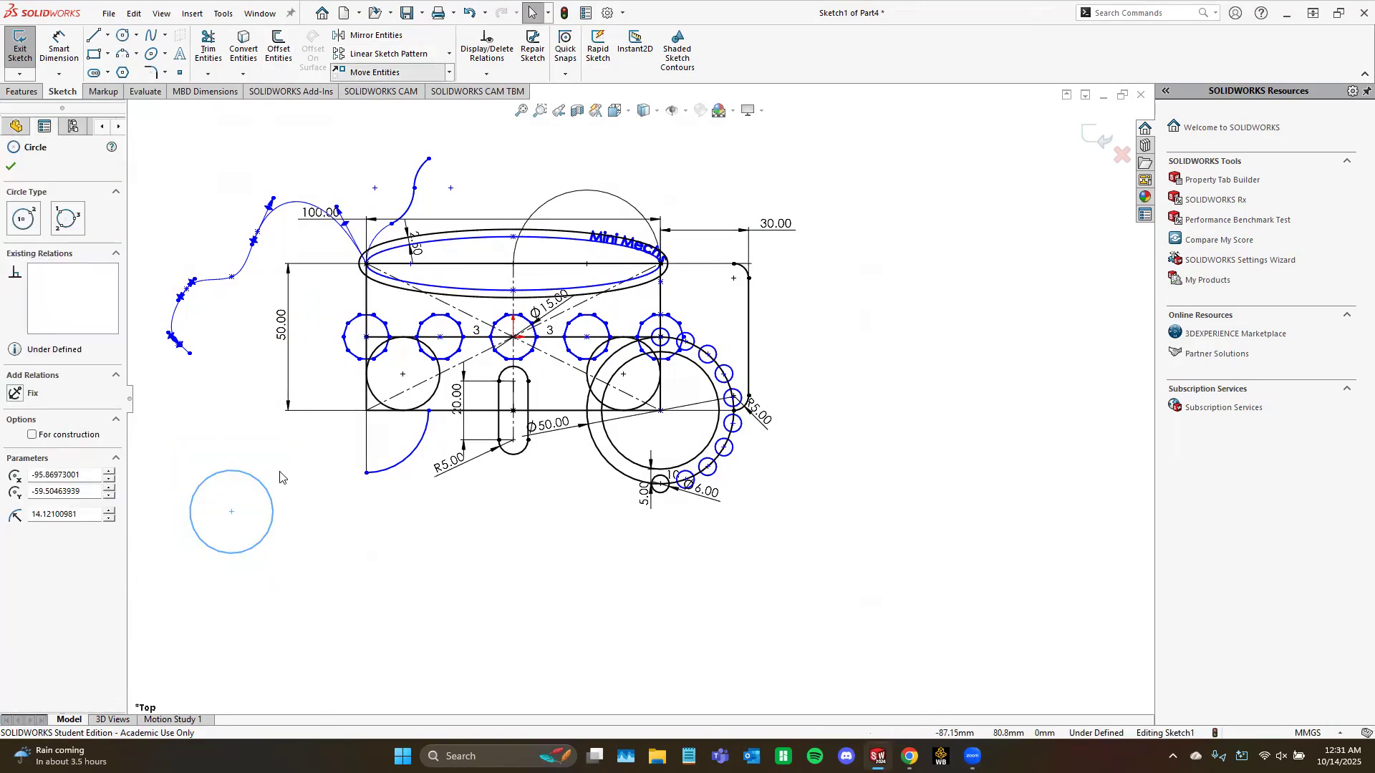
pyautogui.click(232, 512)
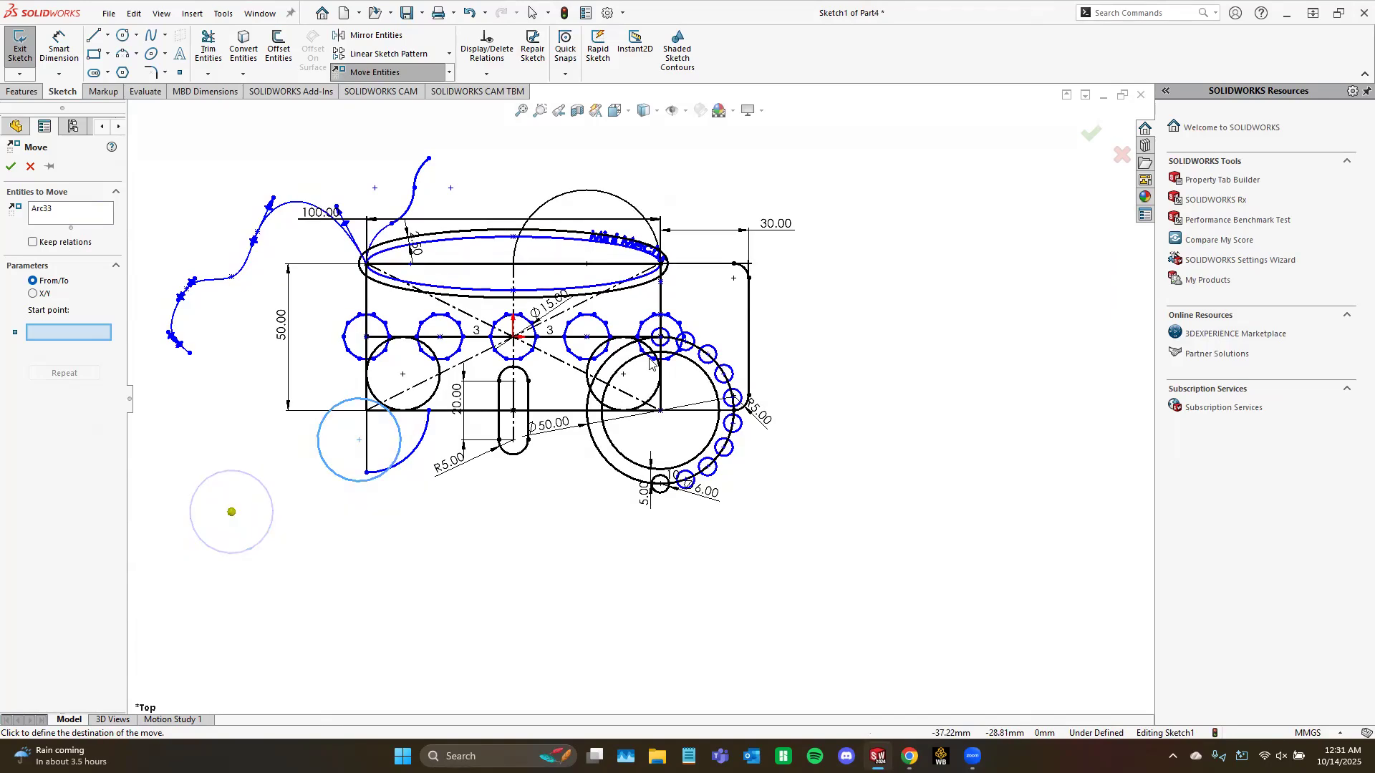
pyautogui.click(733, 278)
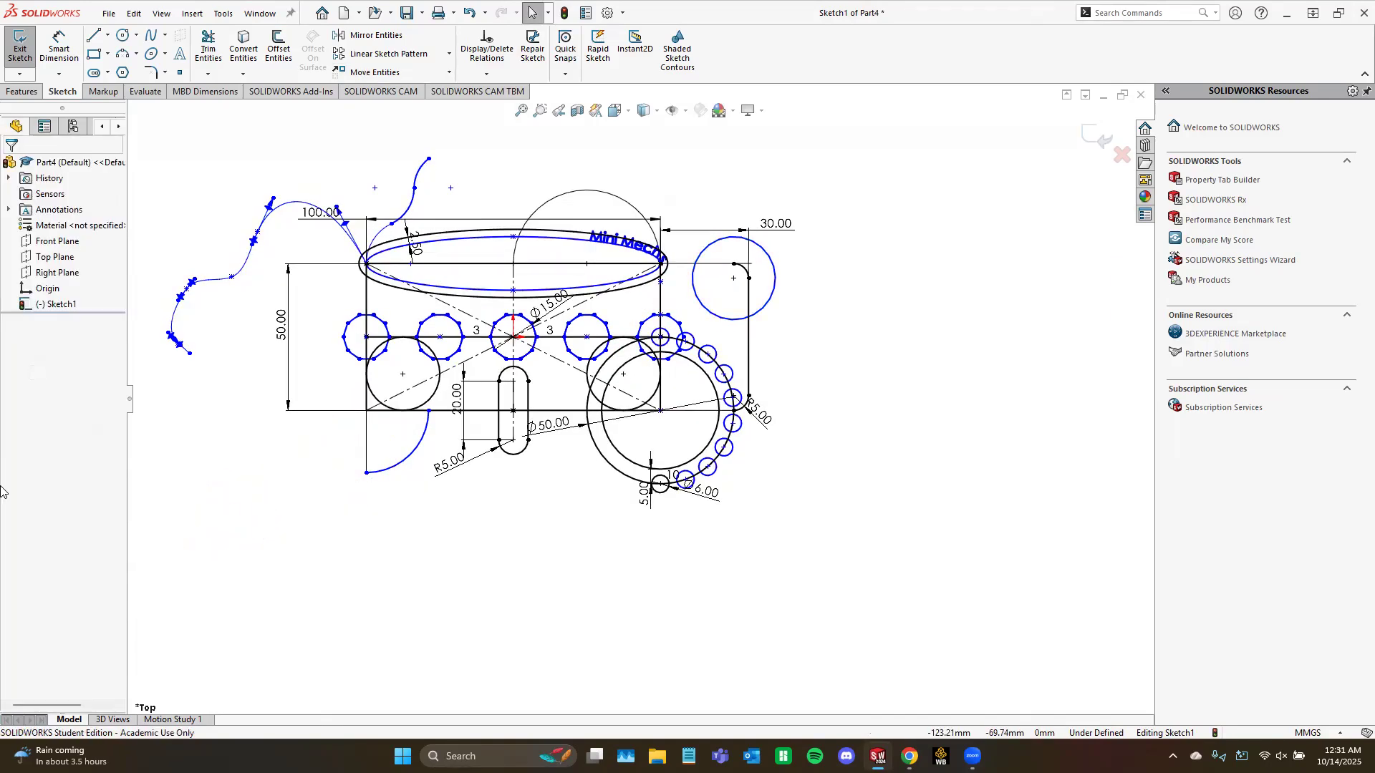
# Step: Move the same circle by an X/Y offset of 50 mm in X and 20 mm in Y
pyautogui.moveTo(678, 192); pyautogui.dragTo(806, 354)
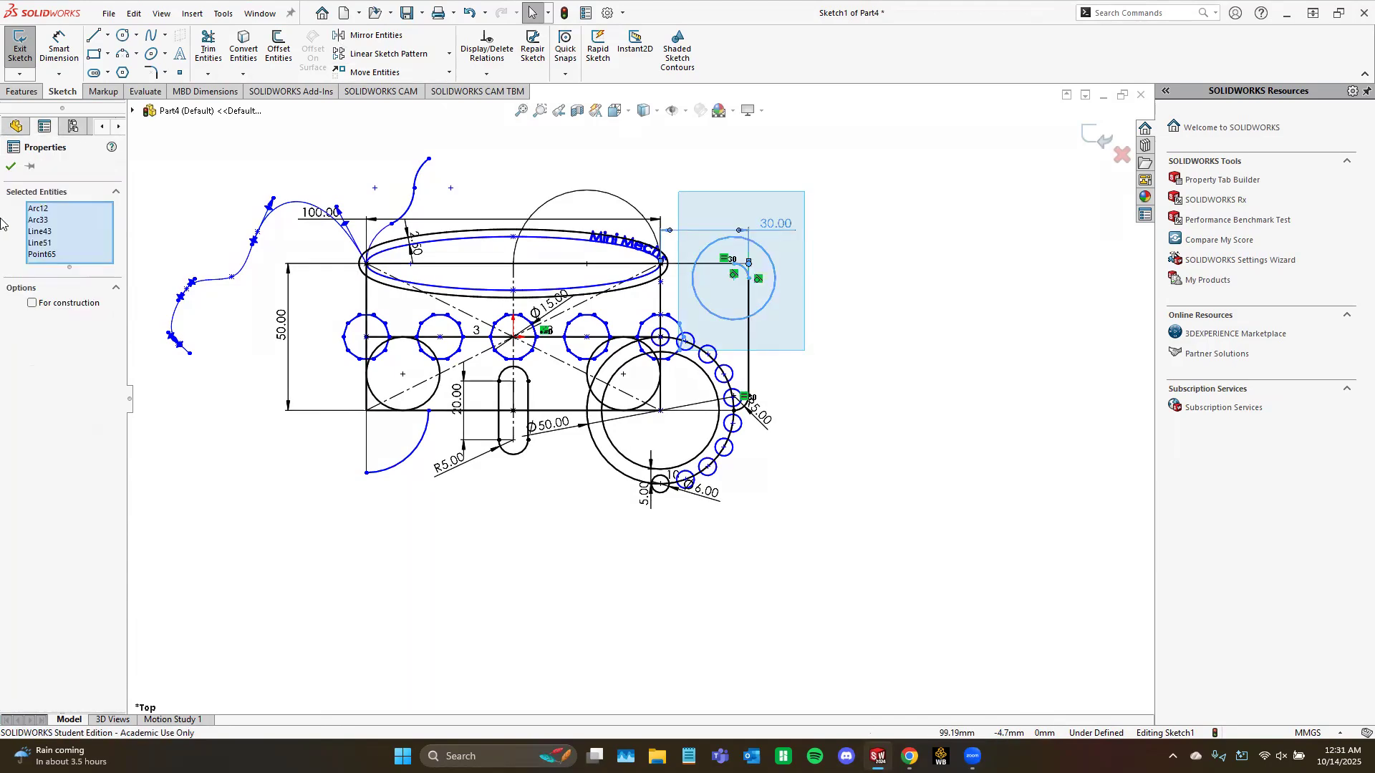
pyautogui.click(878, 320)
pyautogui.click(711, 244)
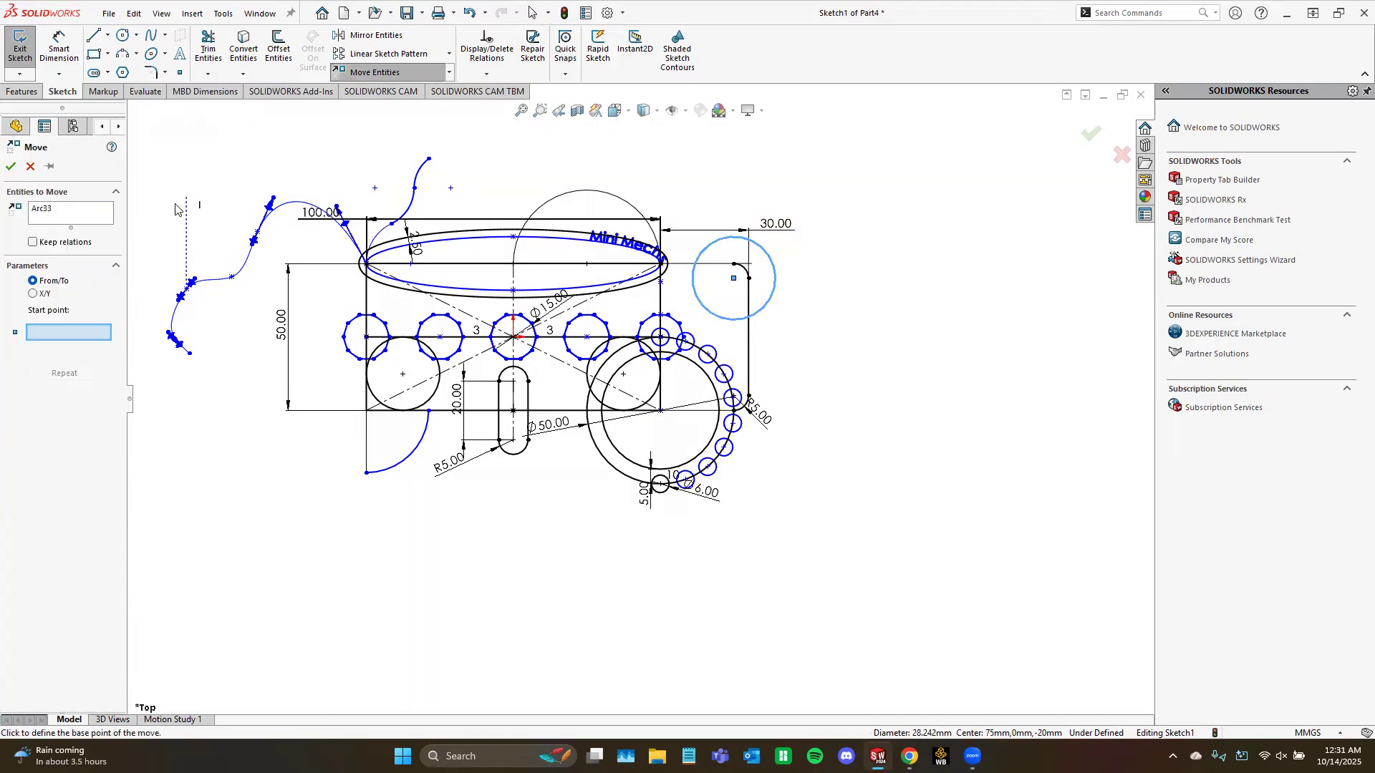
pyautogui.click(32, 293)
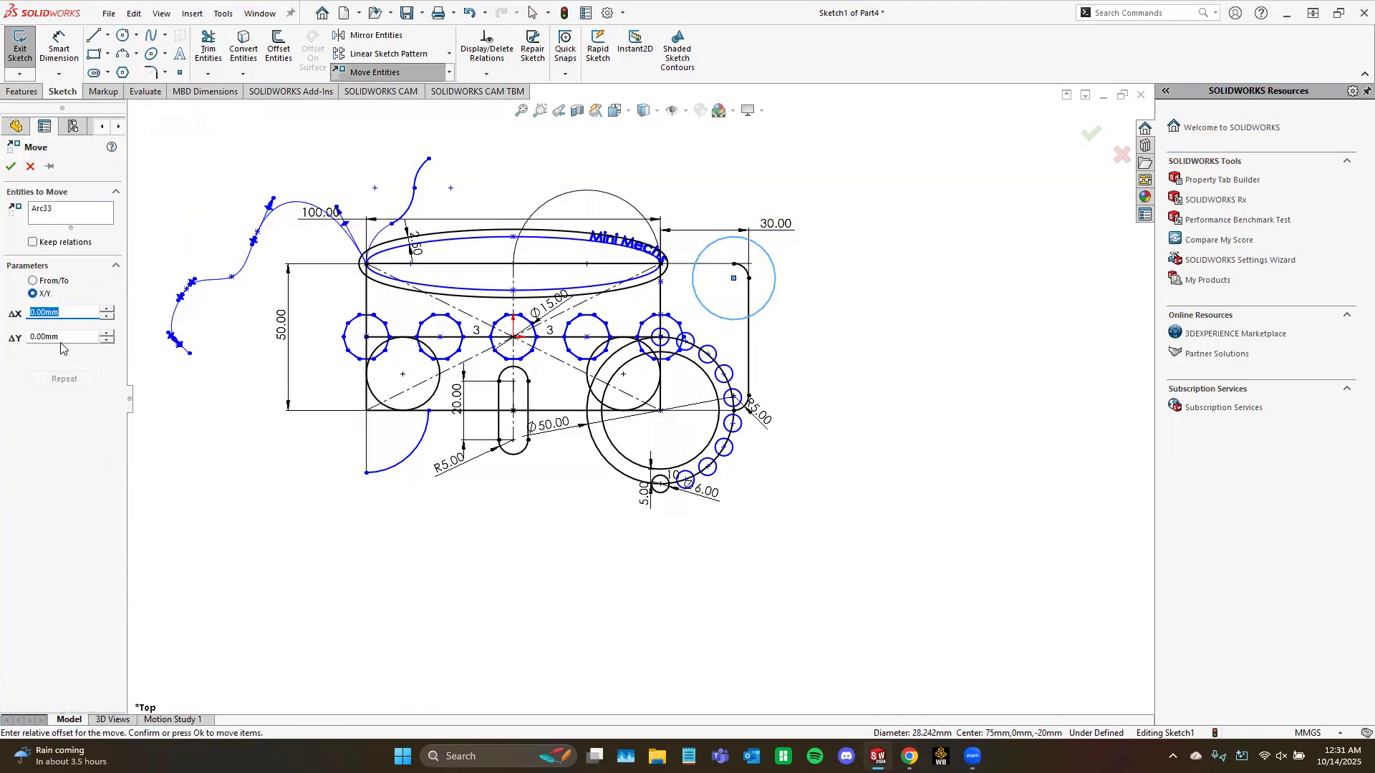
pyautogui.write('5')
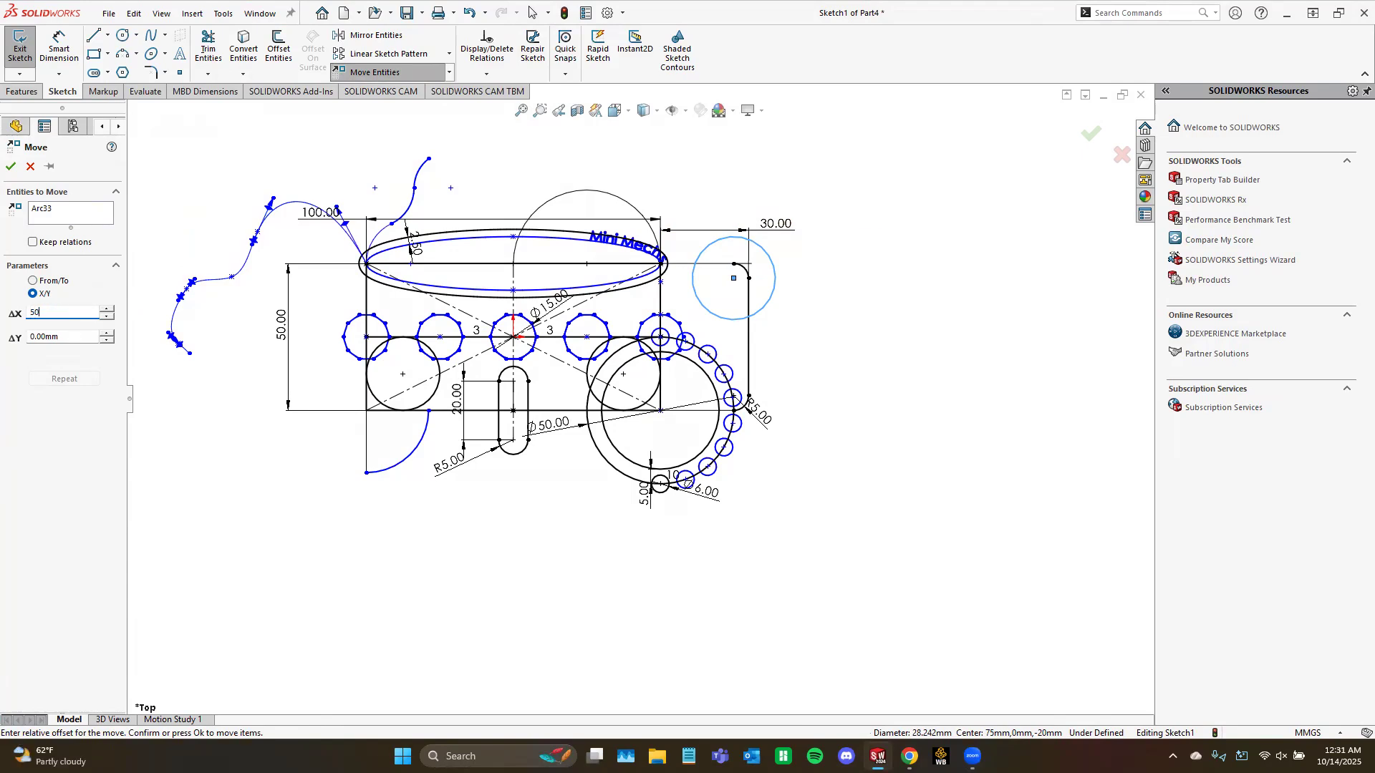
pyautogui.write('0')
pyautogui.press('Return')
pyautogui.click(69, 336)
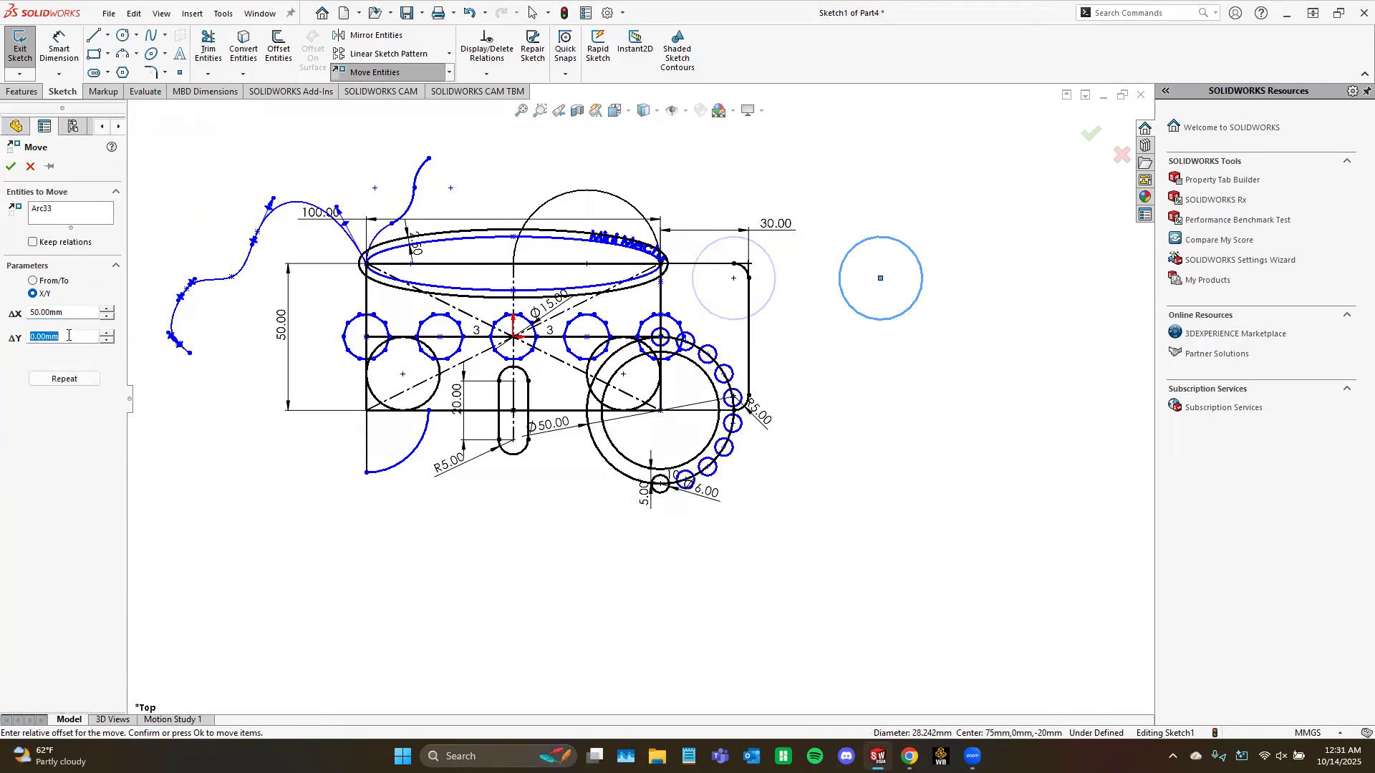
pyautogui.write('20')
pyautogui.press('Return')
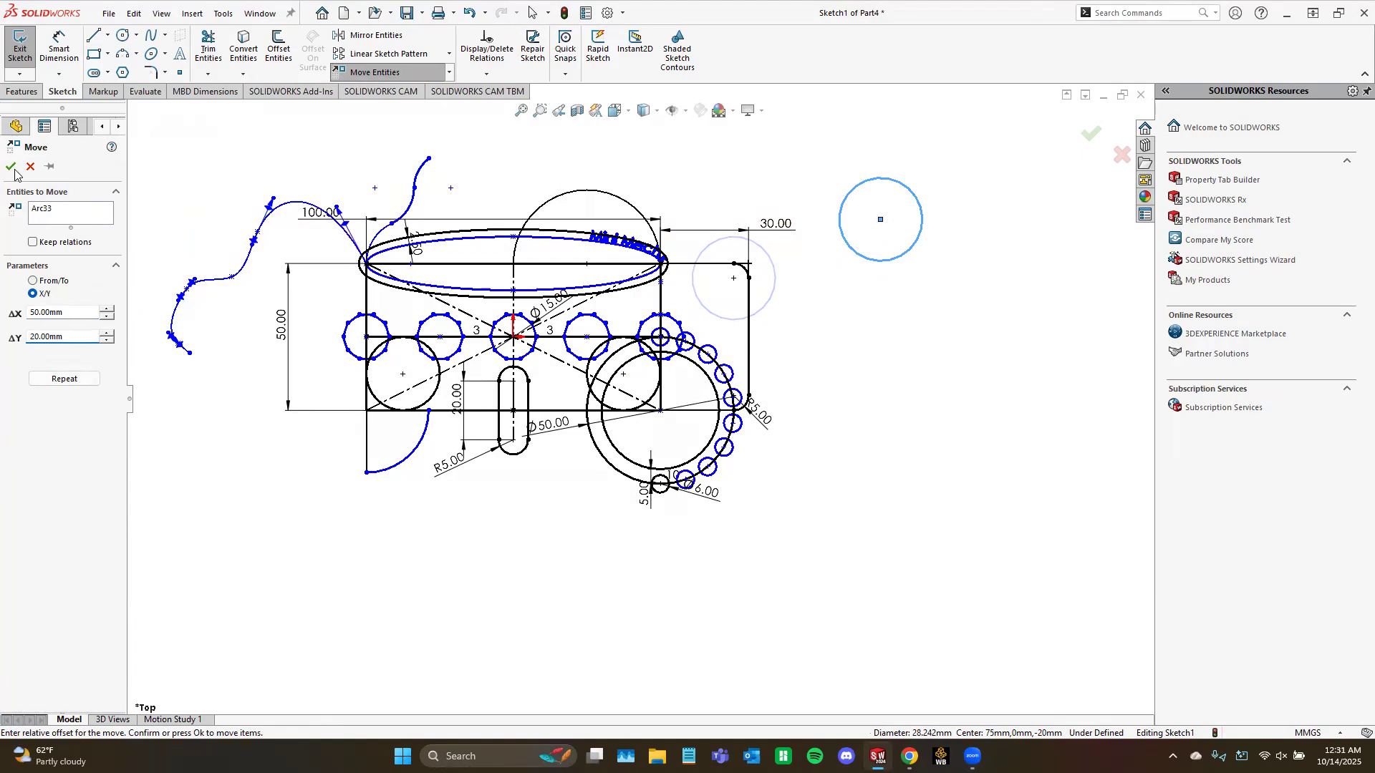
pyautogui.click(11, 166)
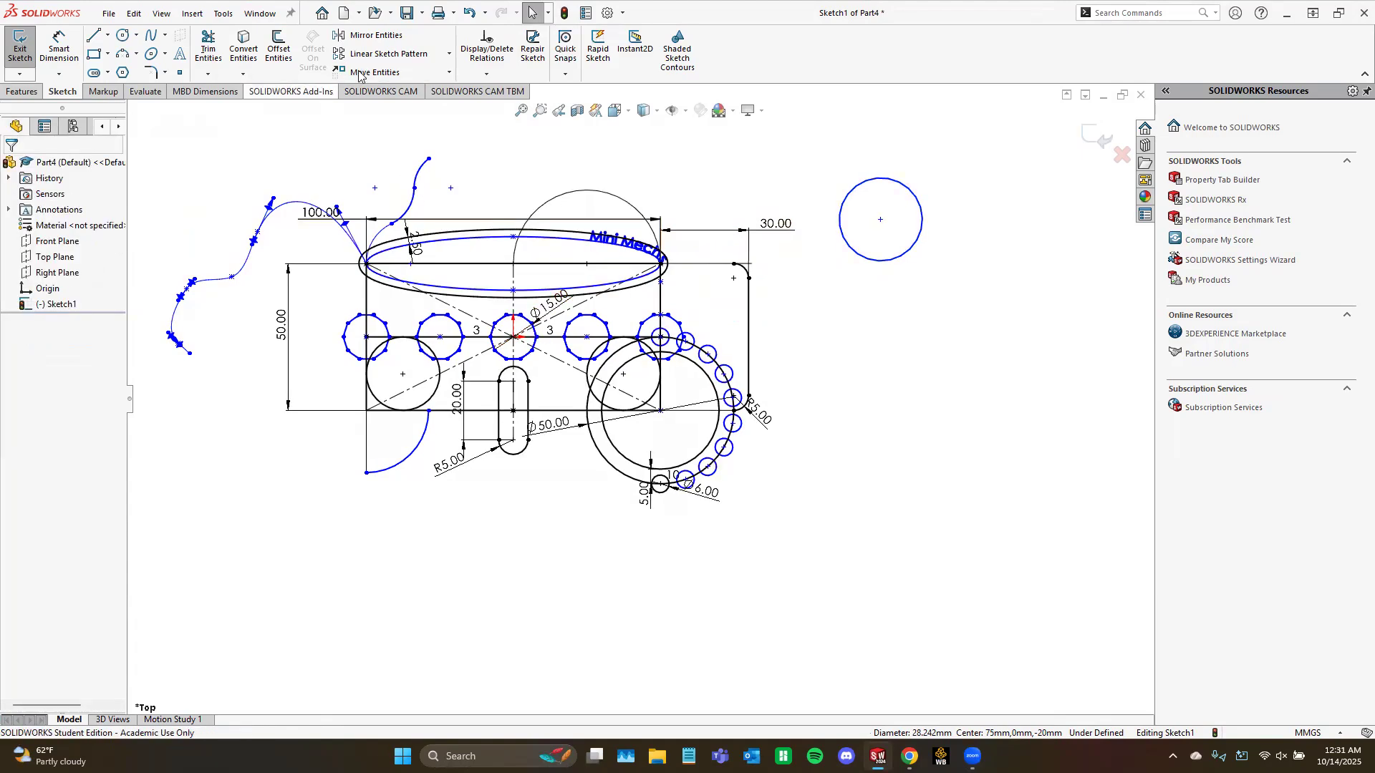
# Step: Rotate the inner ellipse 90 degrees about its center point
pyautogui.click(449, 72)
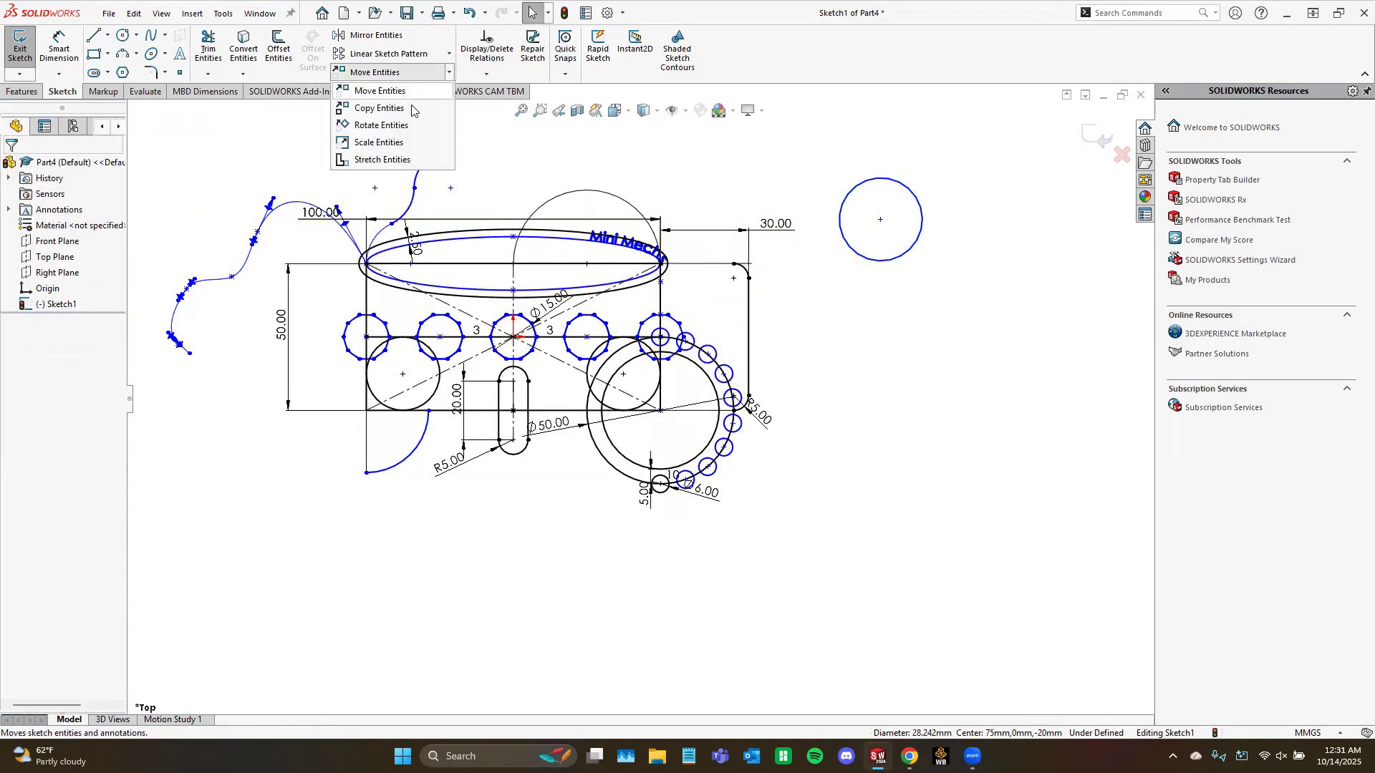
pyautogui.click(382, 126)
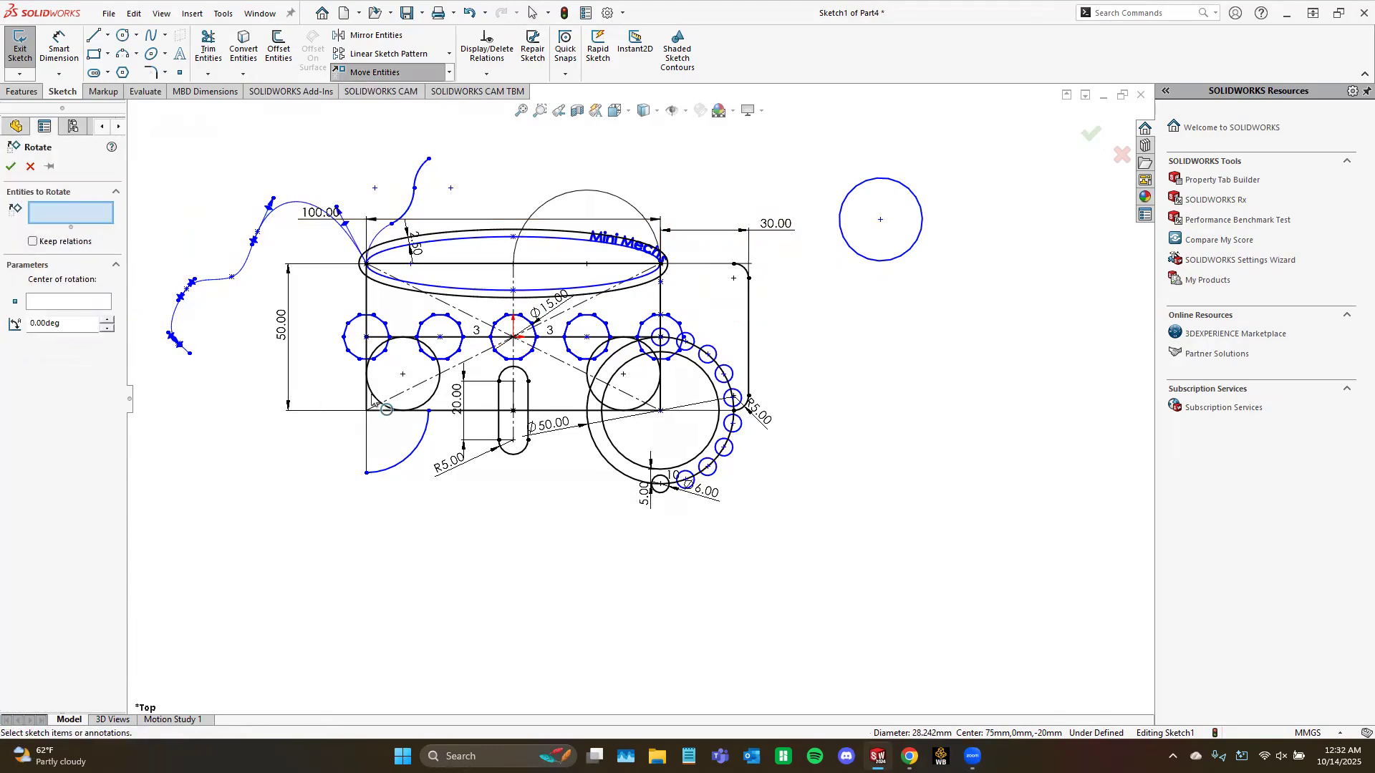
pyautogui.click(474, 237)
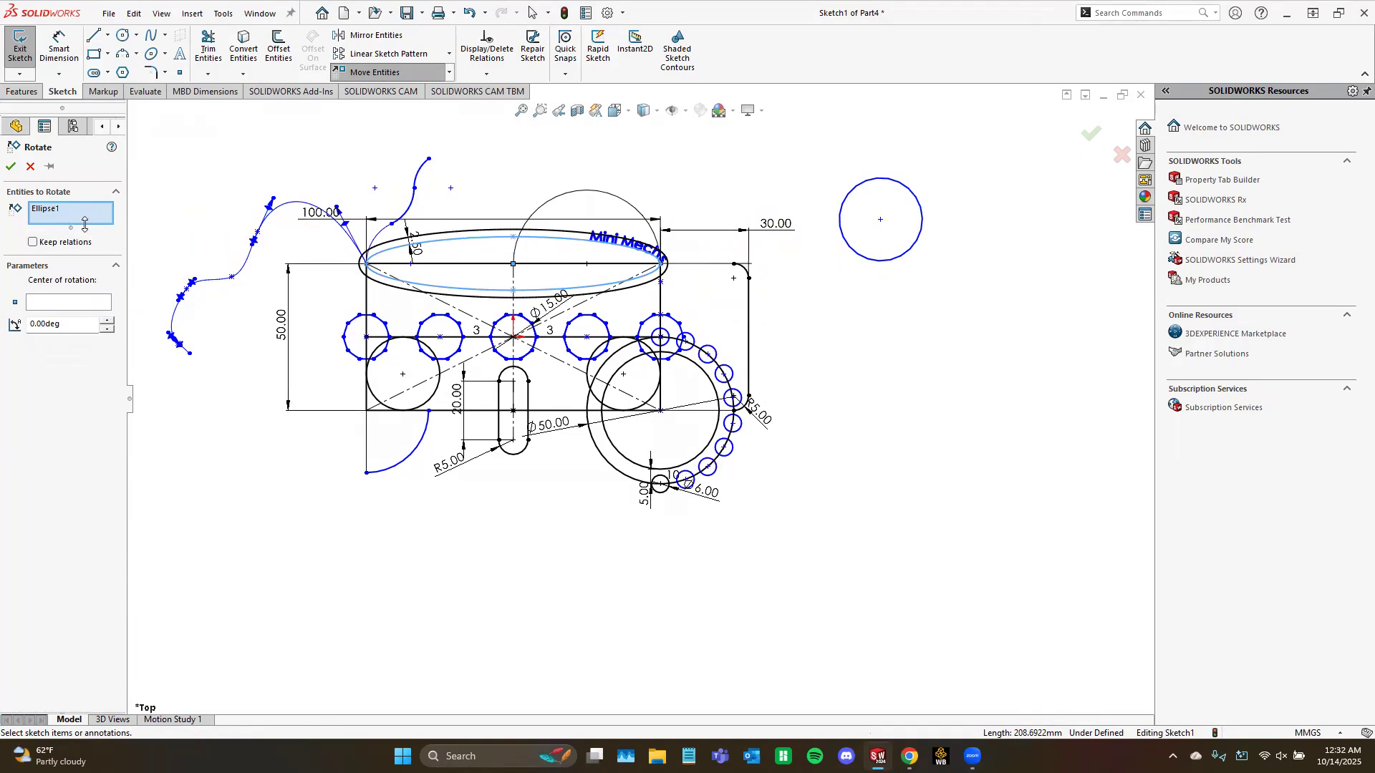
pyautogui.click(60, 301)
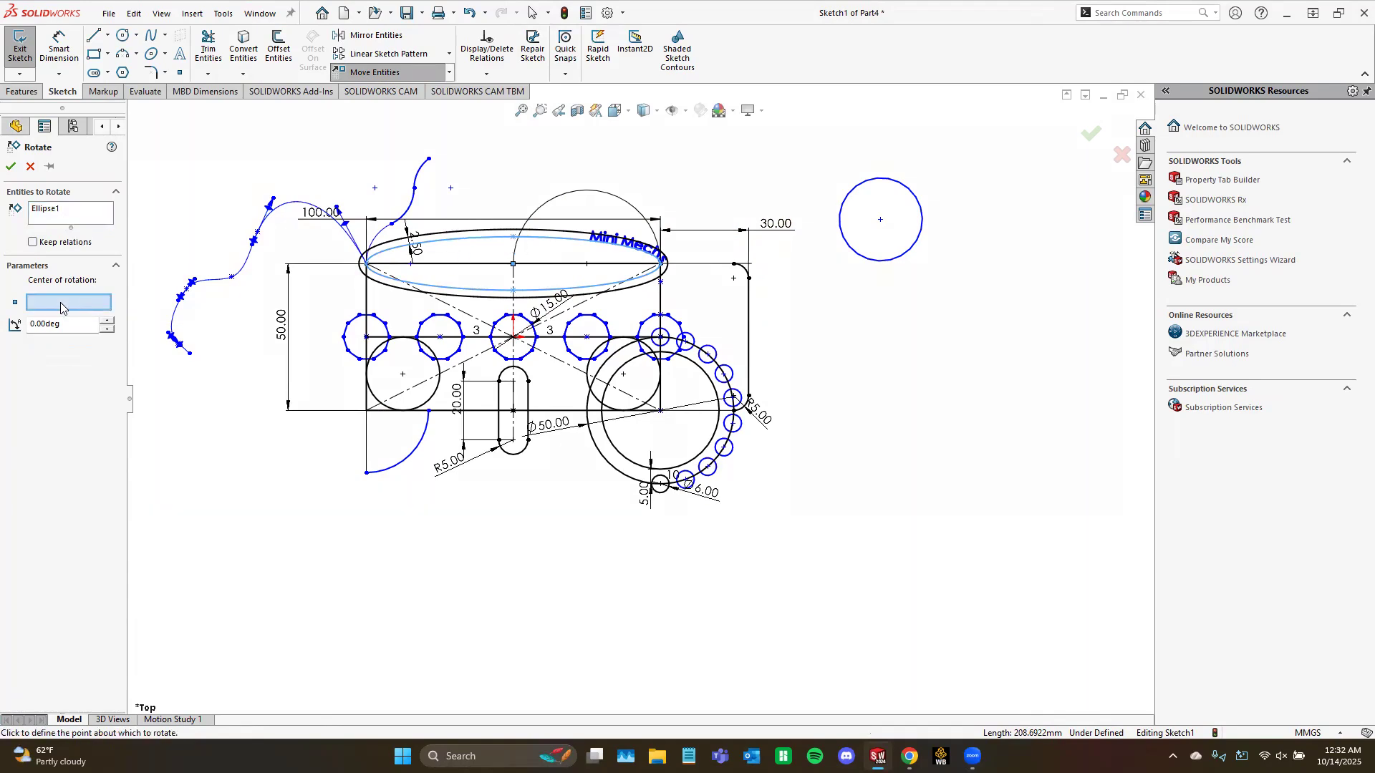
pyautogui.click(513, 263)
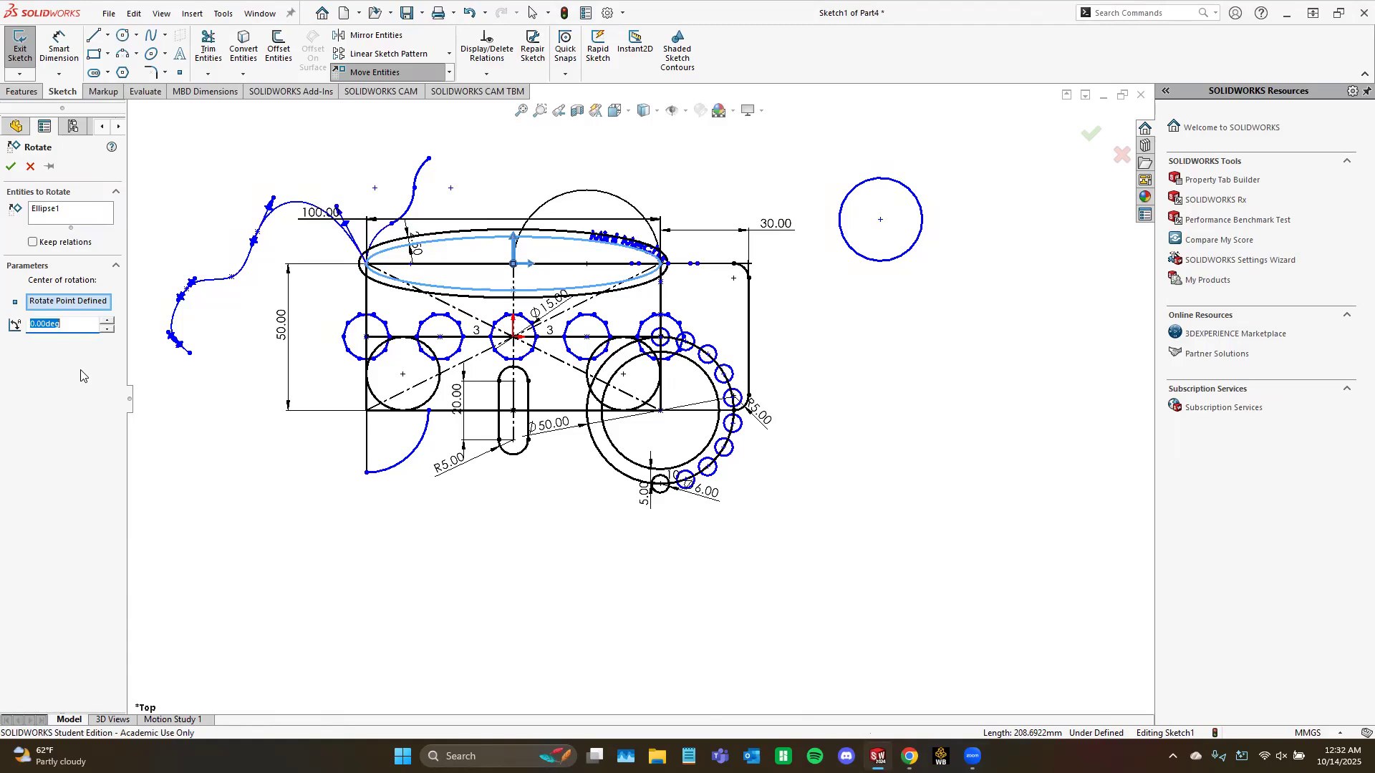
pyautogui.write('90')
pyautogui.press('Return')
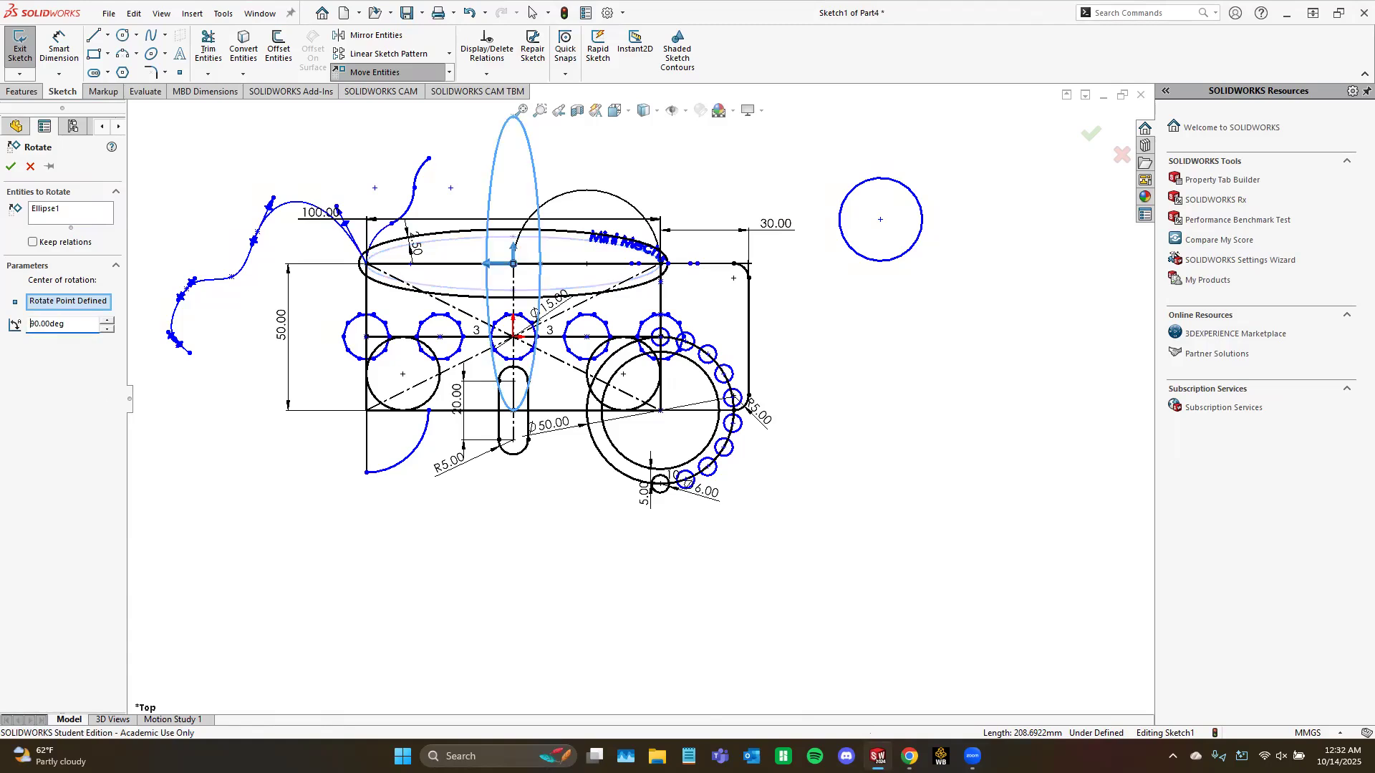
pyautogui.click(11, 170)
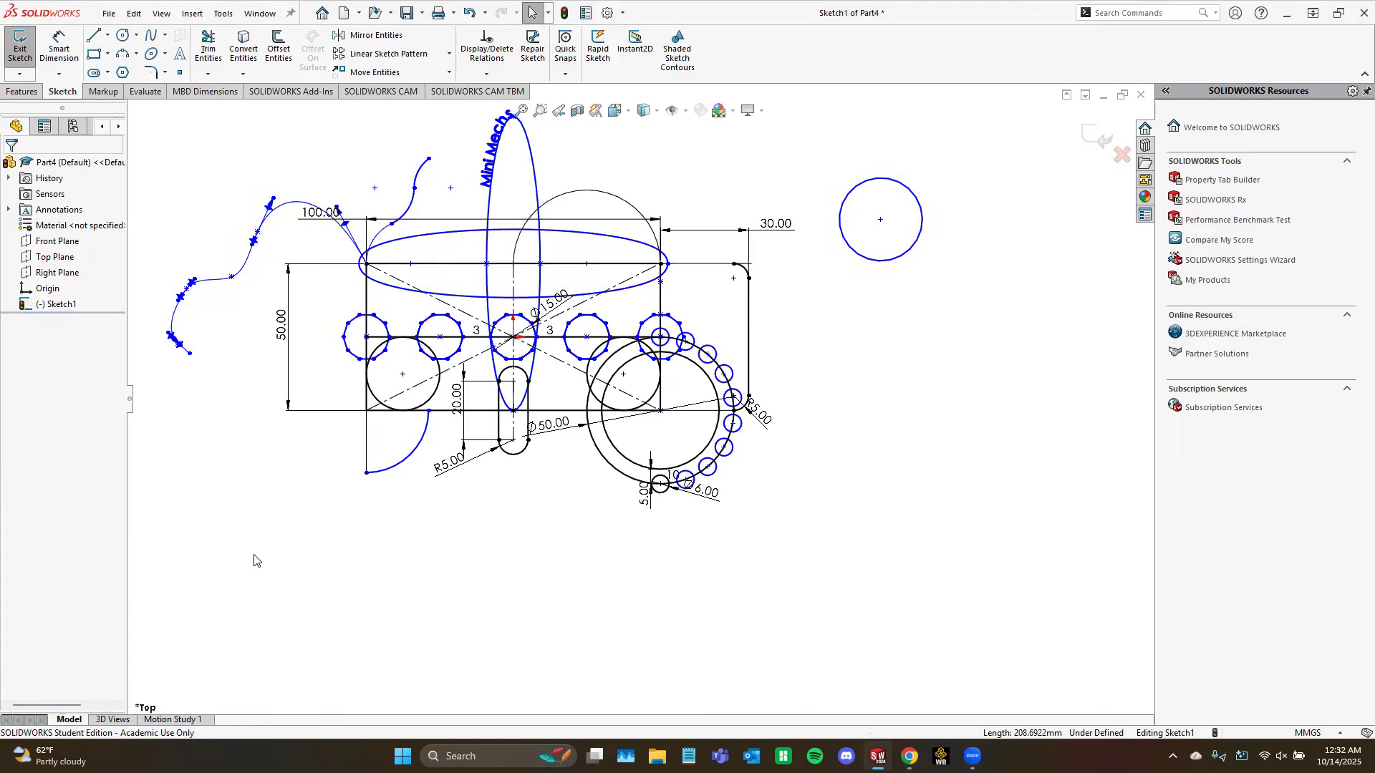
# Step: Scale the moved circle about its center by a factor of 2 without making a copy
pyautogui.scroll(2, 638, 398)
pyautogui.click(449, 72)
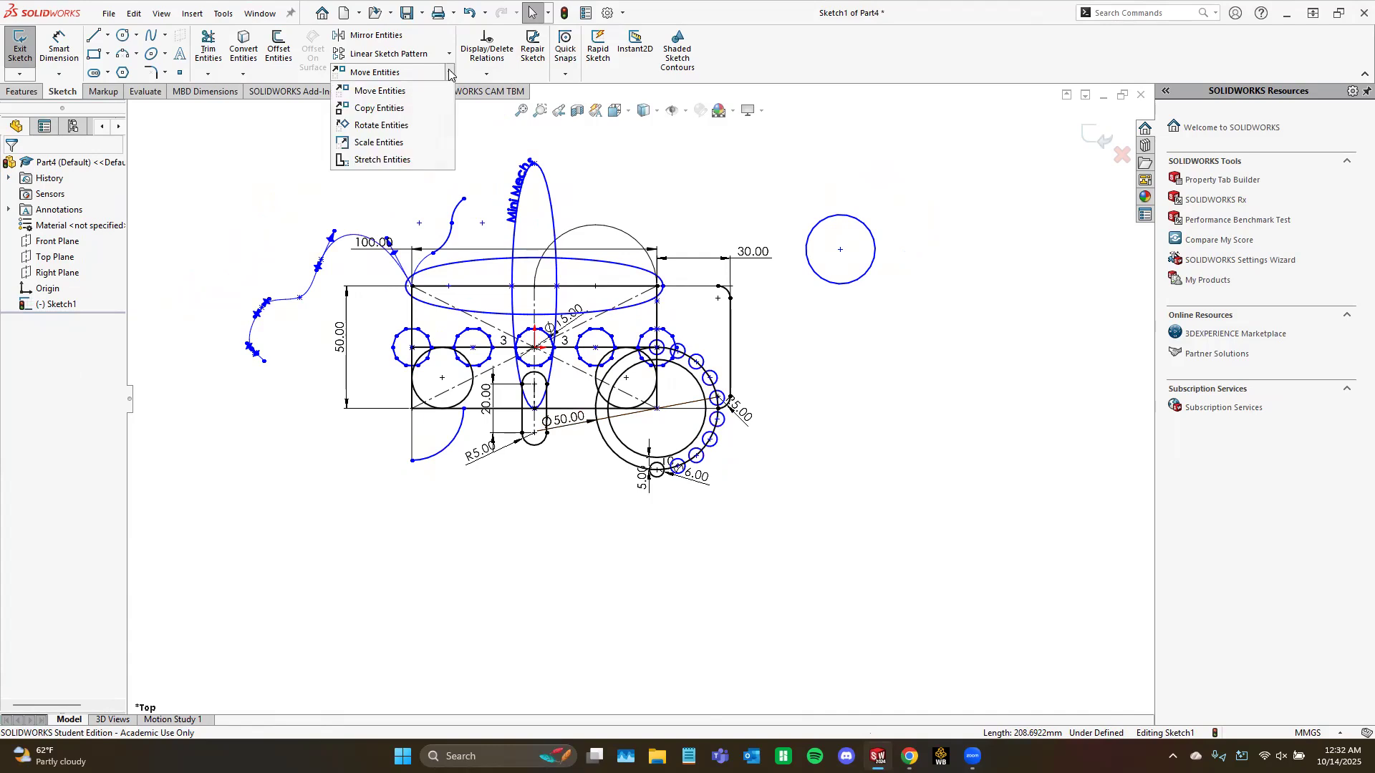
pyautogui.click(378, 142)
pyautogui.moveTo(787, 188)
pyautogui.mouseDown()
pyautogui.moveTo(887, 303)
pyautogui.moveTo(797, 194)
pyautogui.mouseUp()
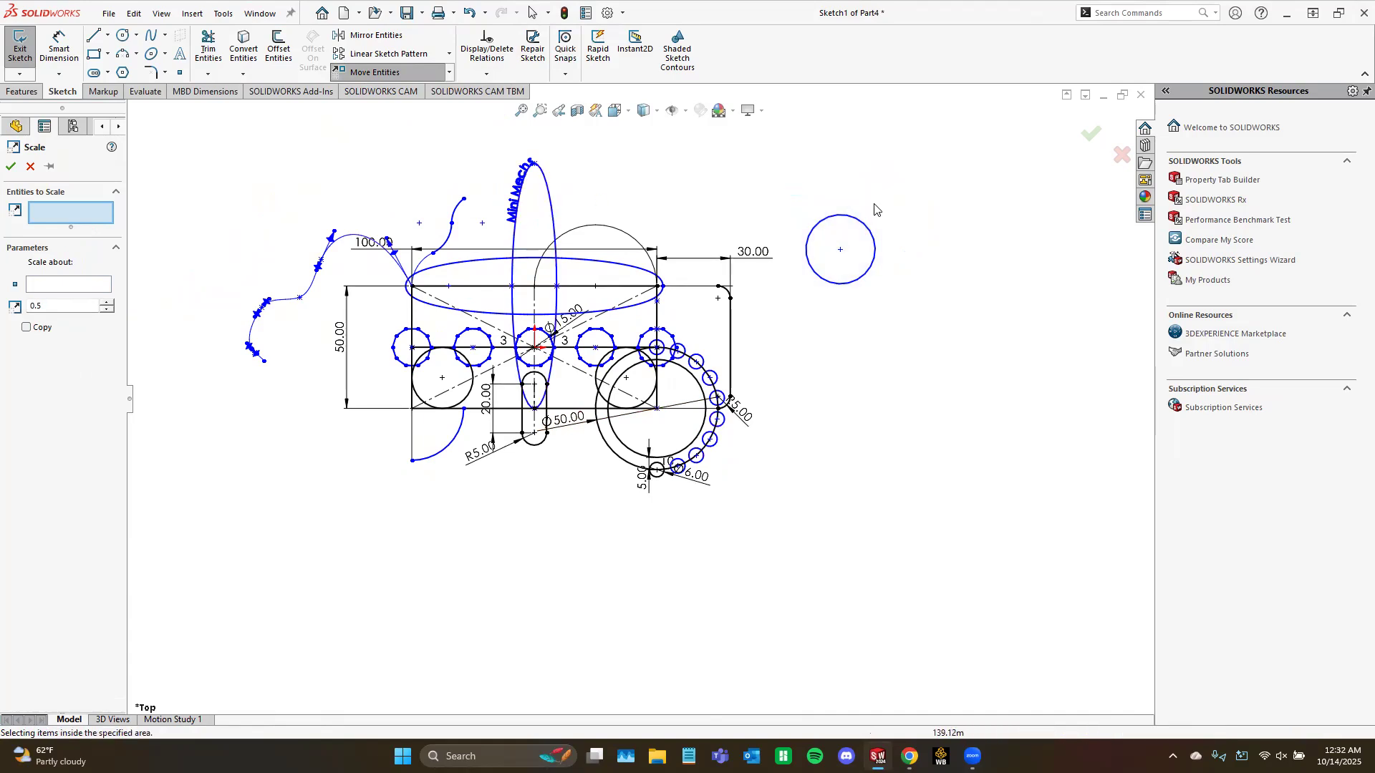
pyautogui.click(866, 226)
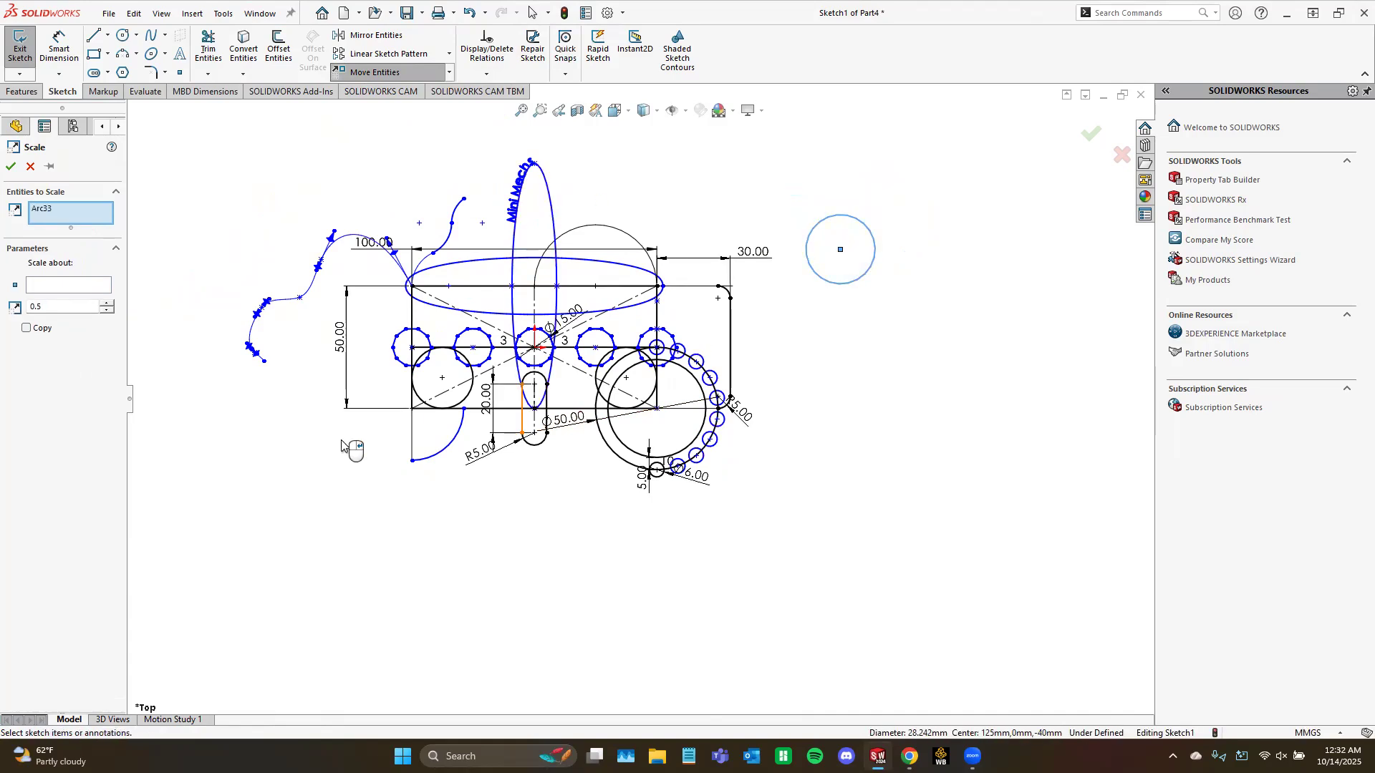
pyautogui.click(82, 287)
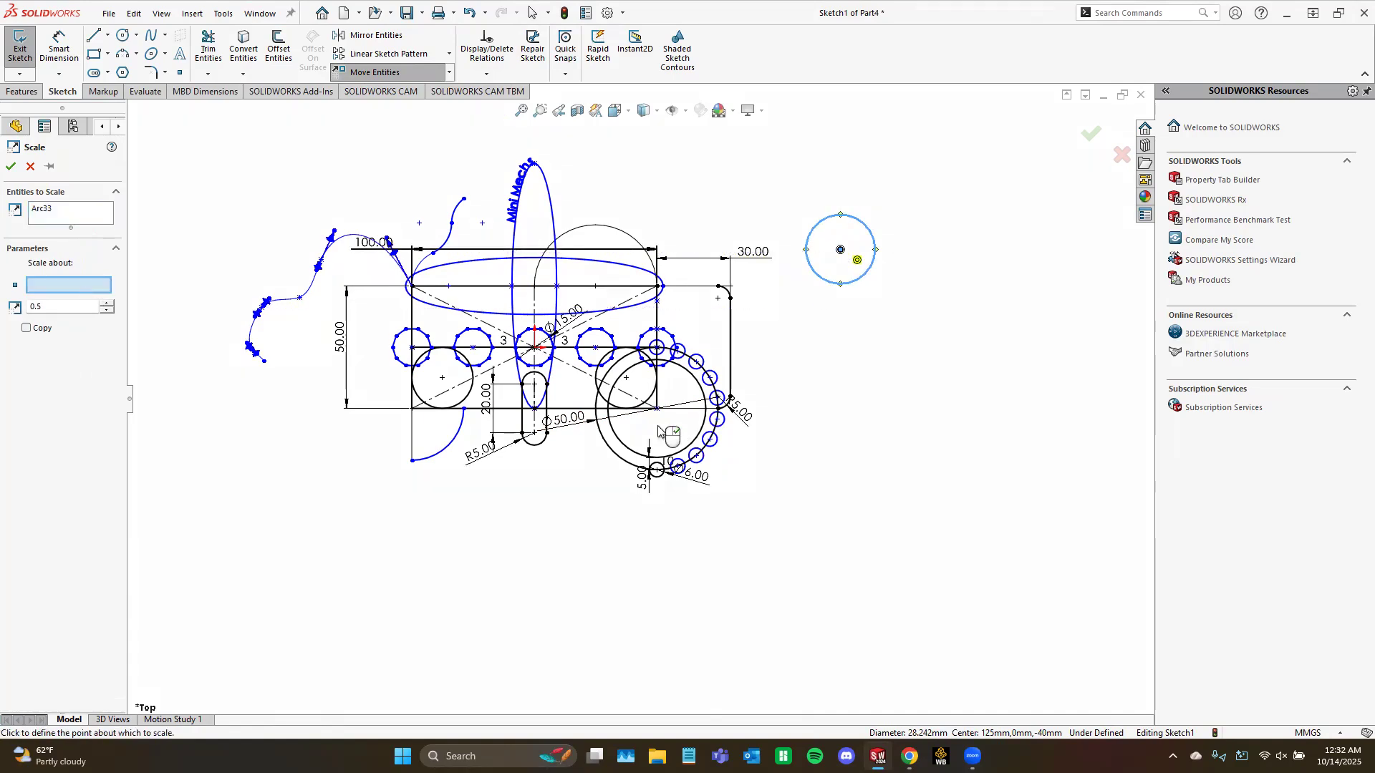
pyautogui.click(840, 251)
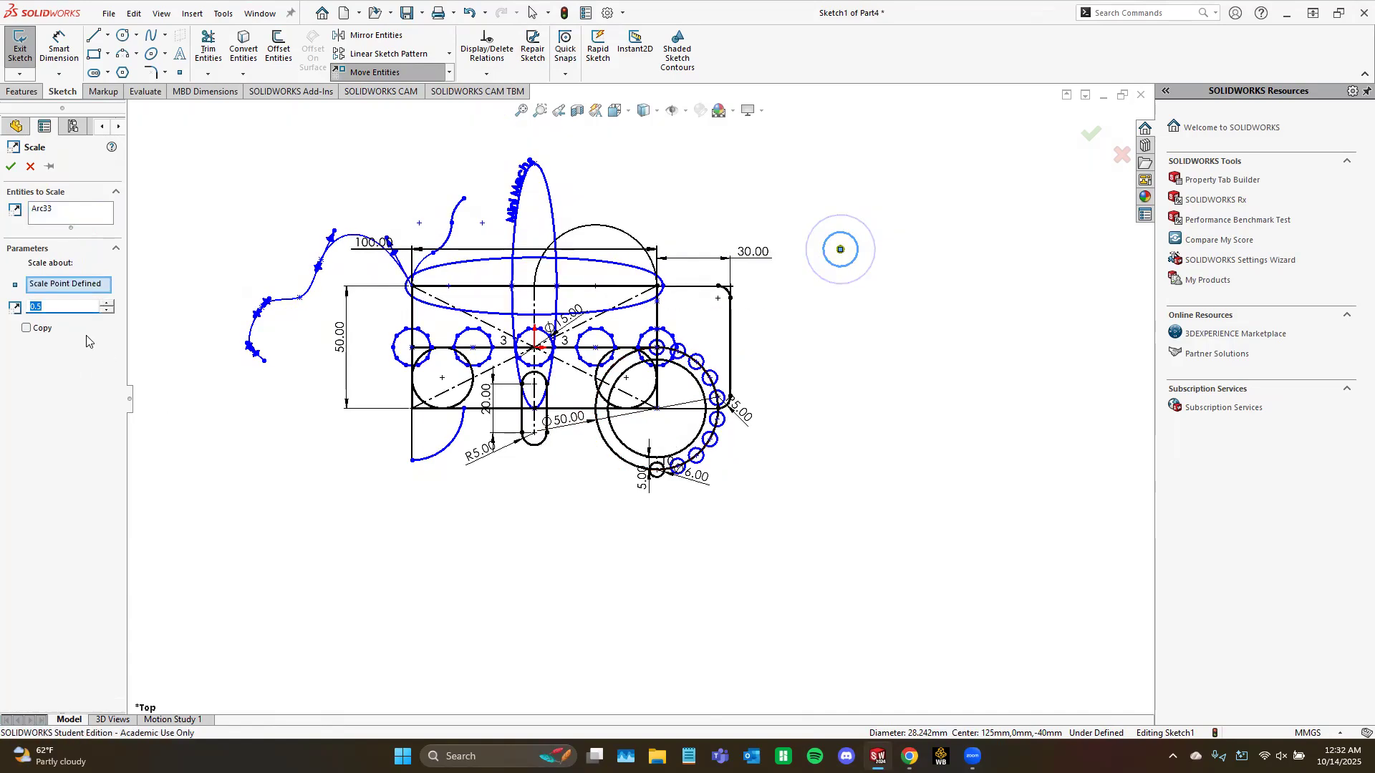
pyautogui.write('5')
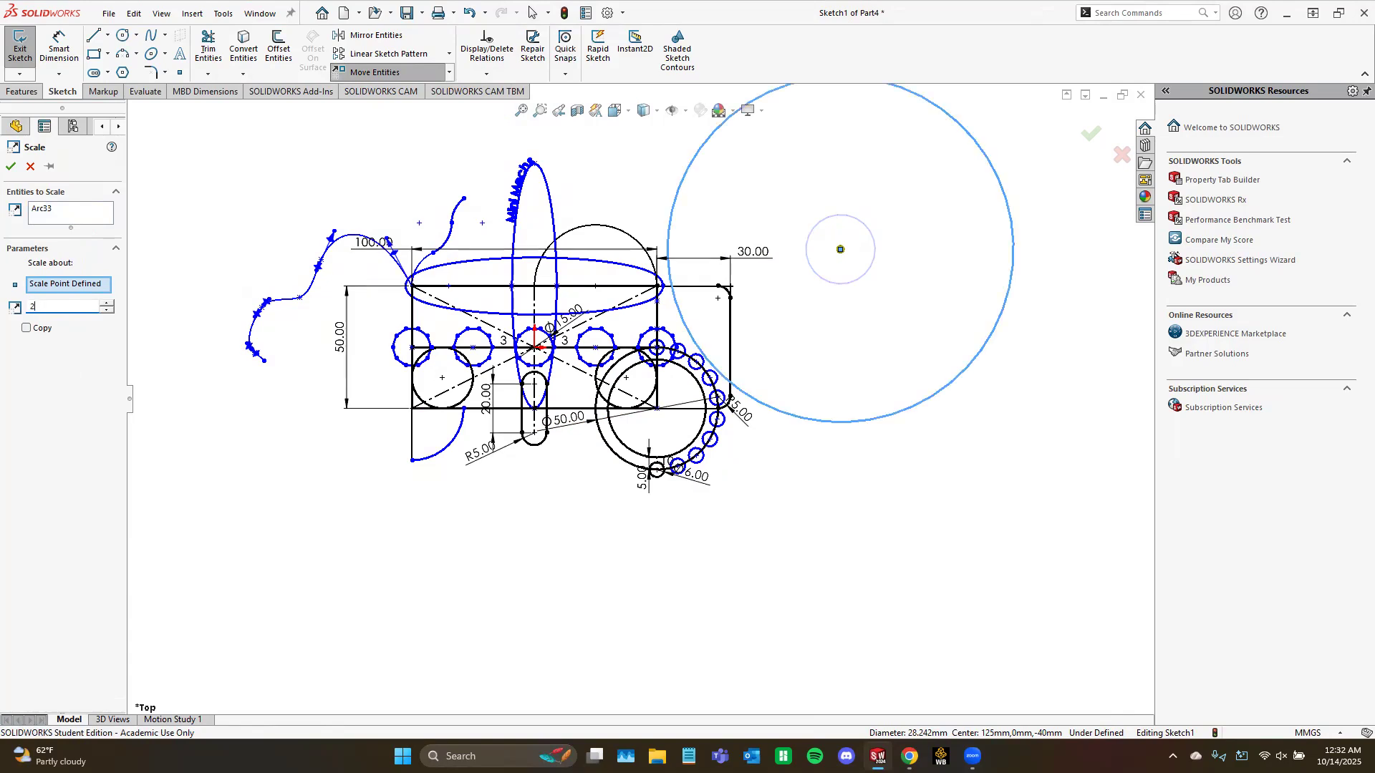
pyautogui.click(11, 166)
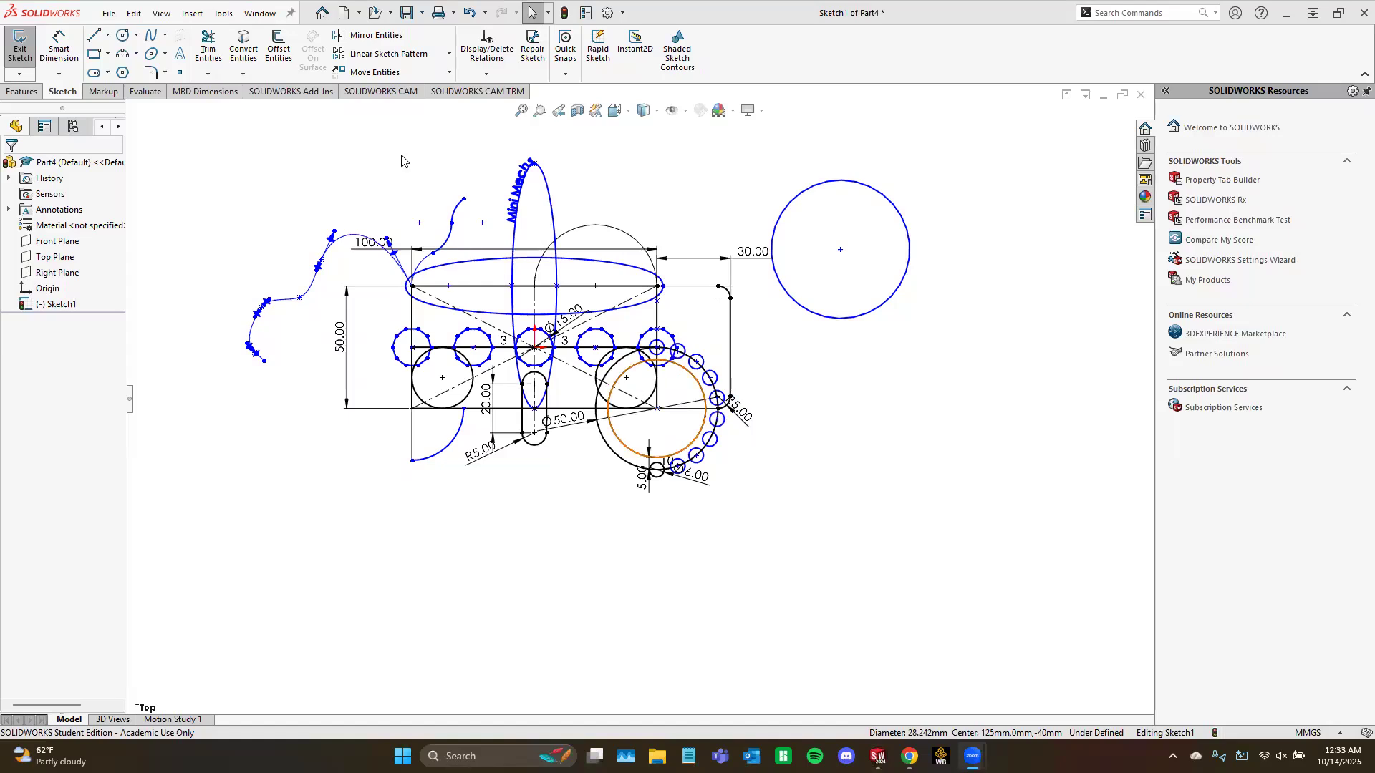
# Step: Sketch a slanted line about 28 mm long between the 40 mm vertical line and the scaled circle
pyautogui.scroll(-1, 744, 355)
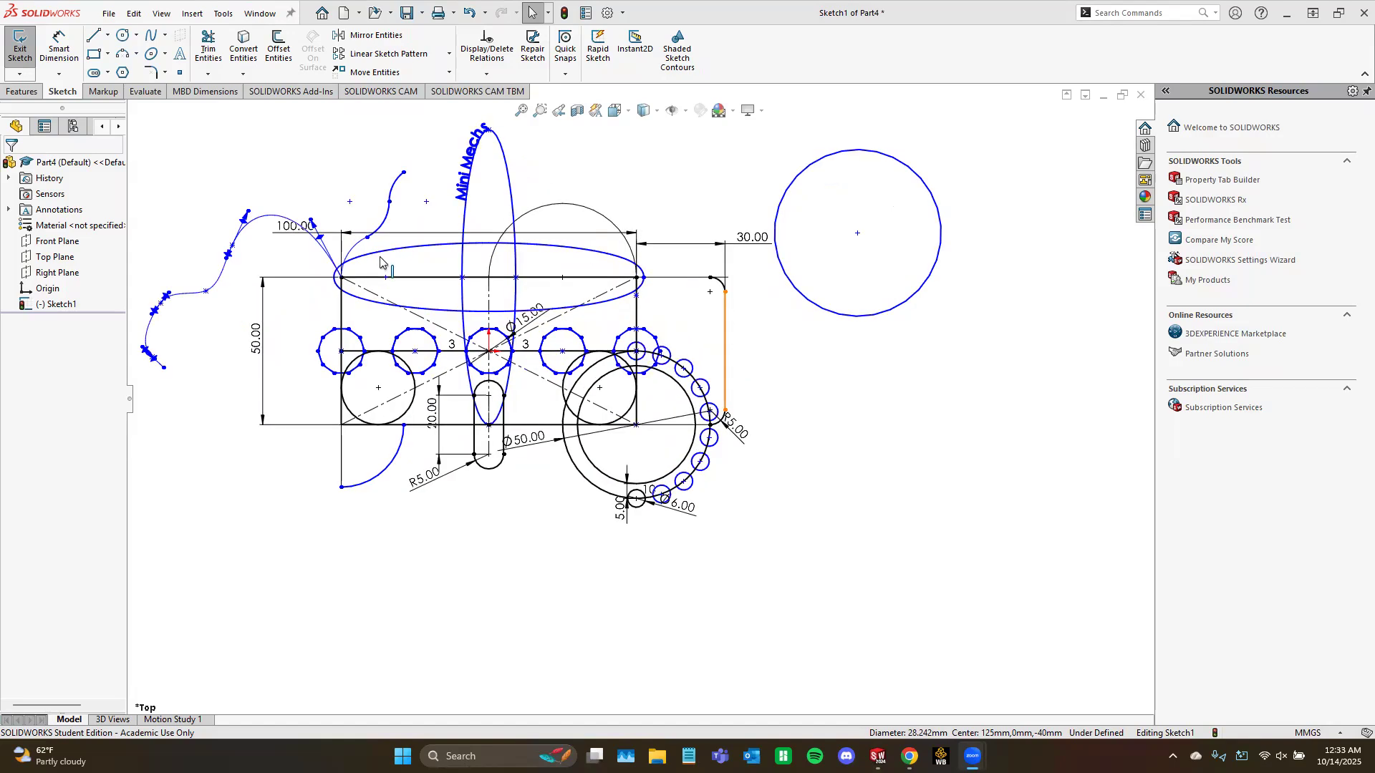
pyautogui.click(93, 36)
pyautogui.click(785, 309)
pyautogui.click(758, 388)
pyautogui.press('Escape')
pyautogui.scroll(-1, 807, 319)
pyautogui.press('Escape')
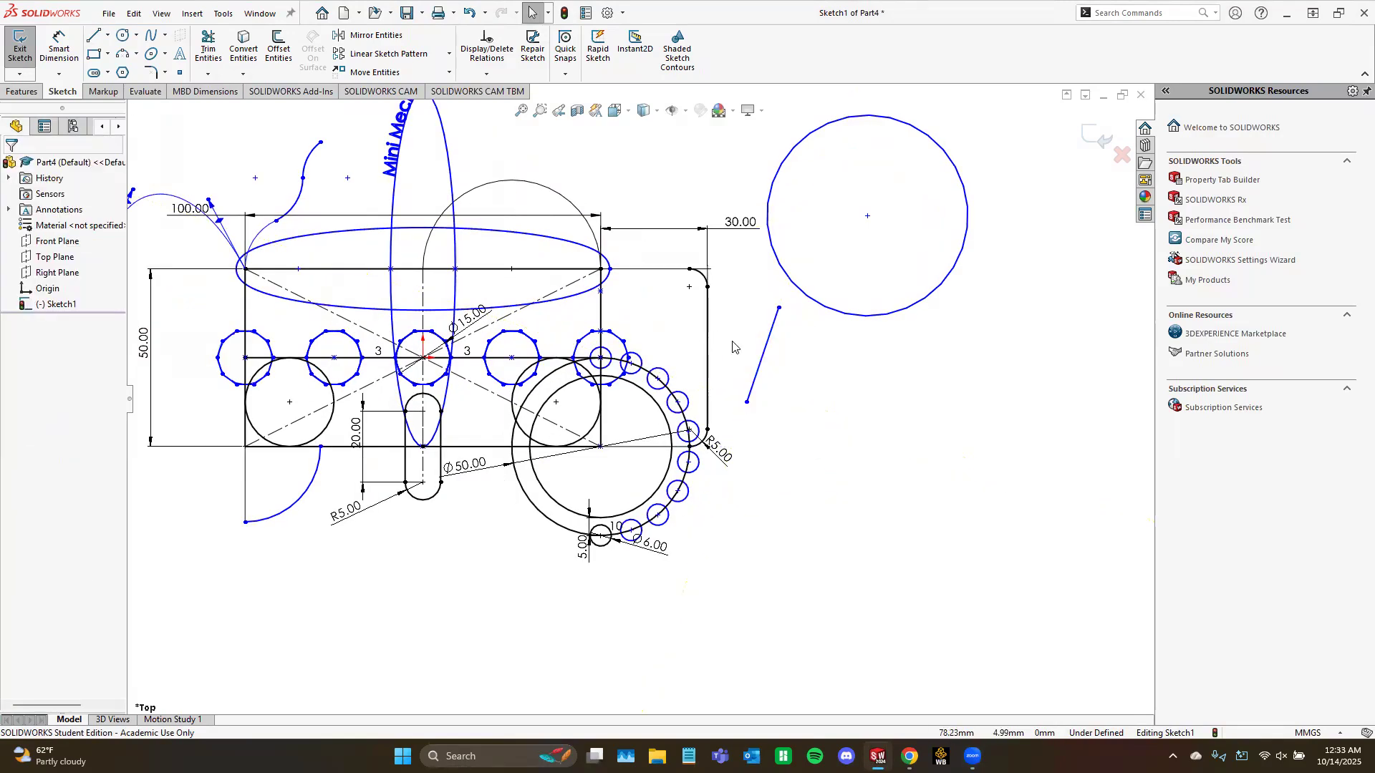
# Step: Make the slanted line perpendicular to the 40 mm vertical line
pyautogui.click(773, 325)
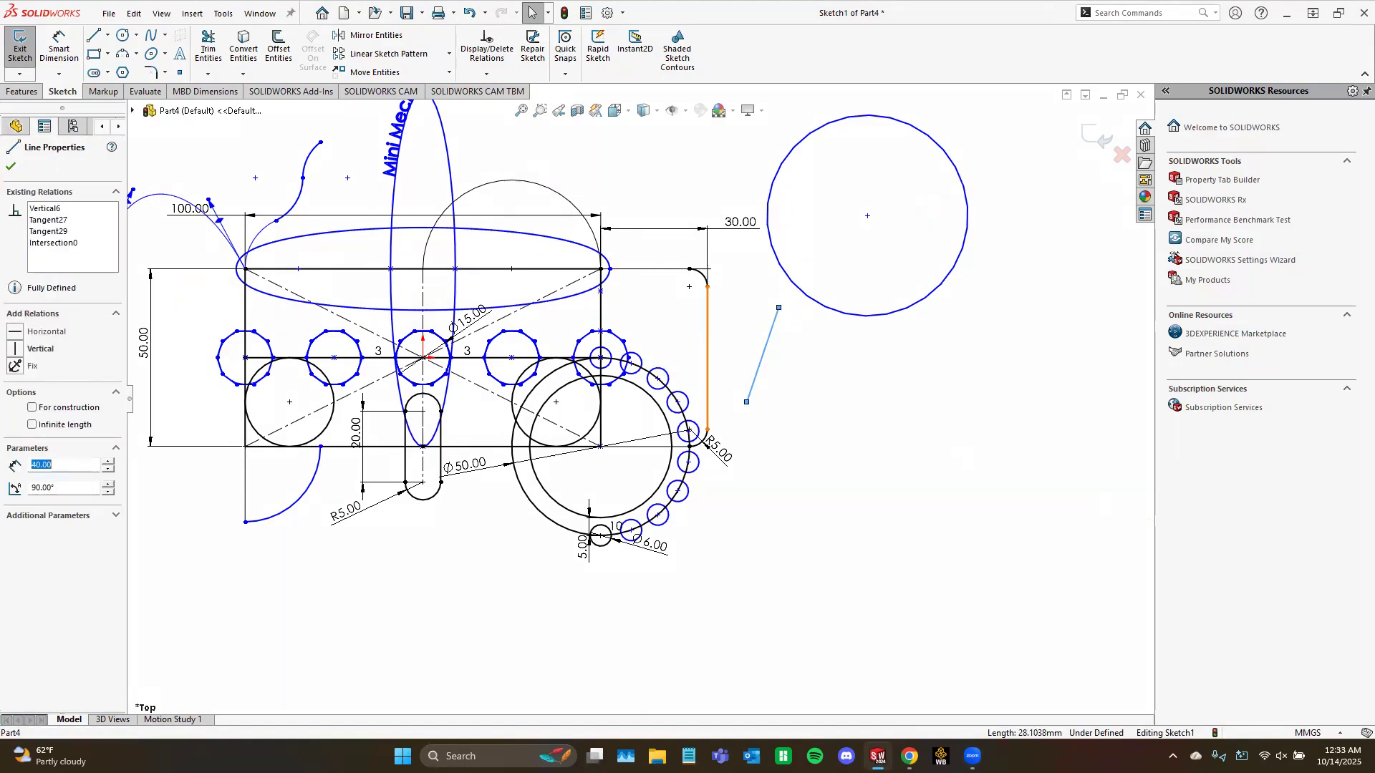
pyautogui.keyDown('ctrl'); pyautogui.click(707, 362); pyautogui.keyUp('ctrl')
pyautogui.click(14, 469)
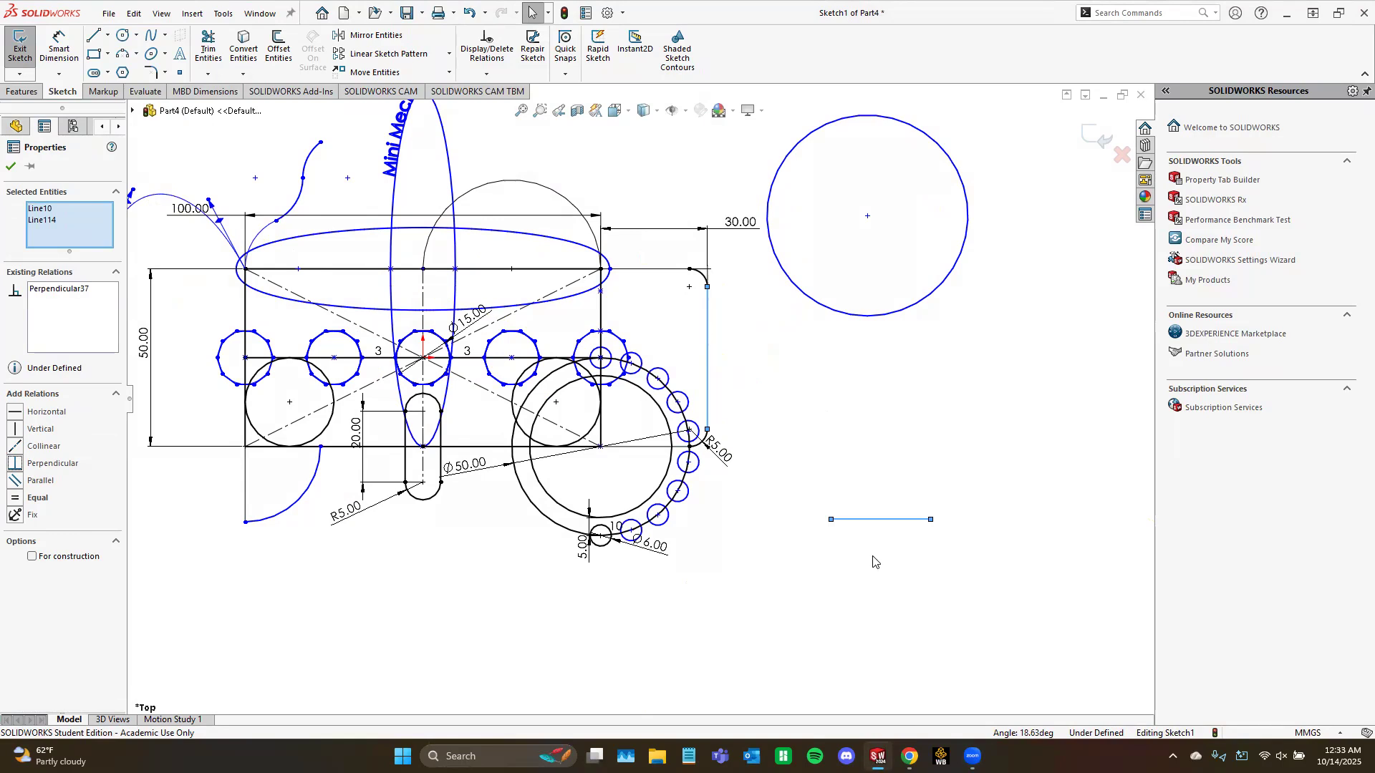
# Step: Delete the perpendicular relation between the two selected lines and make them parallel instead
pyautogui.click(55, 289)
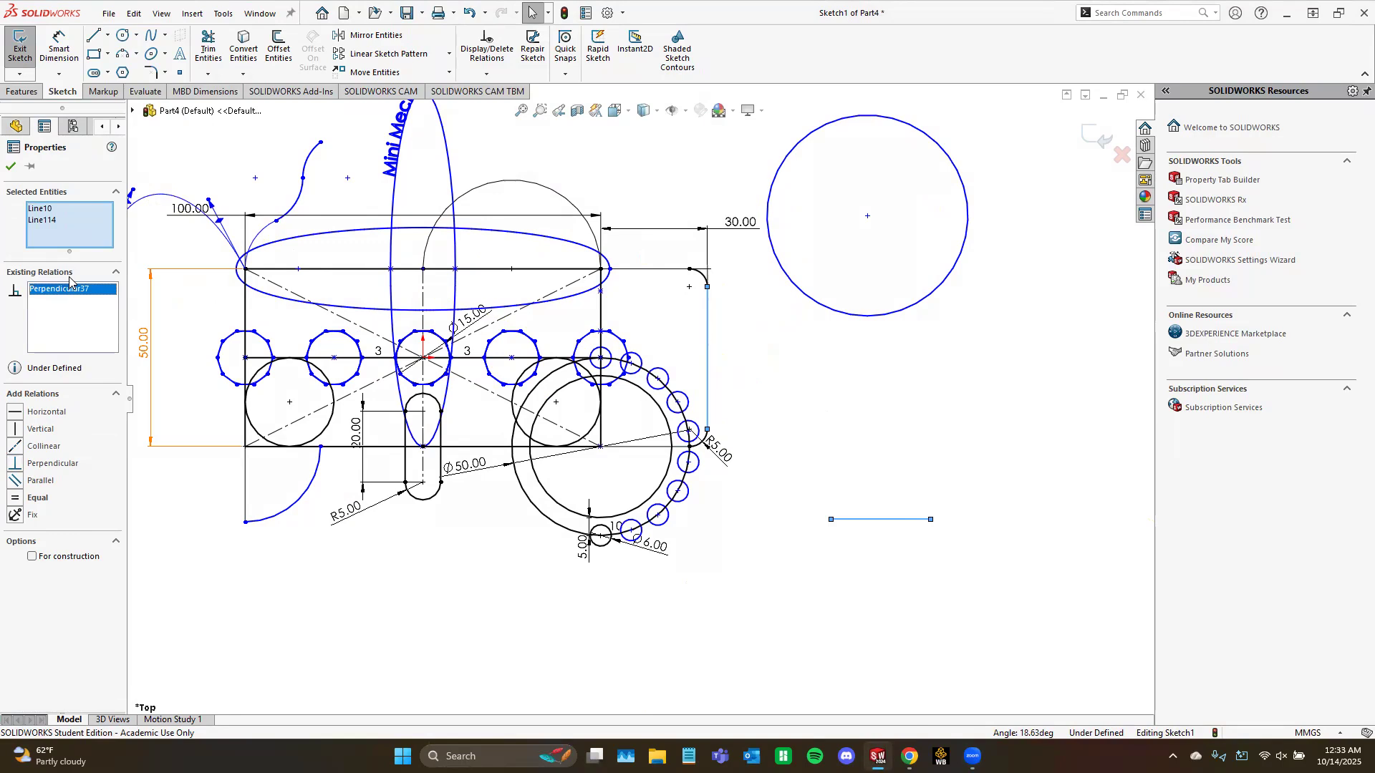
pyautogui.press('Delete')
pyautogui.click(18, 482)
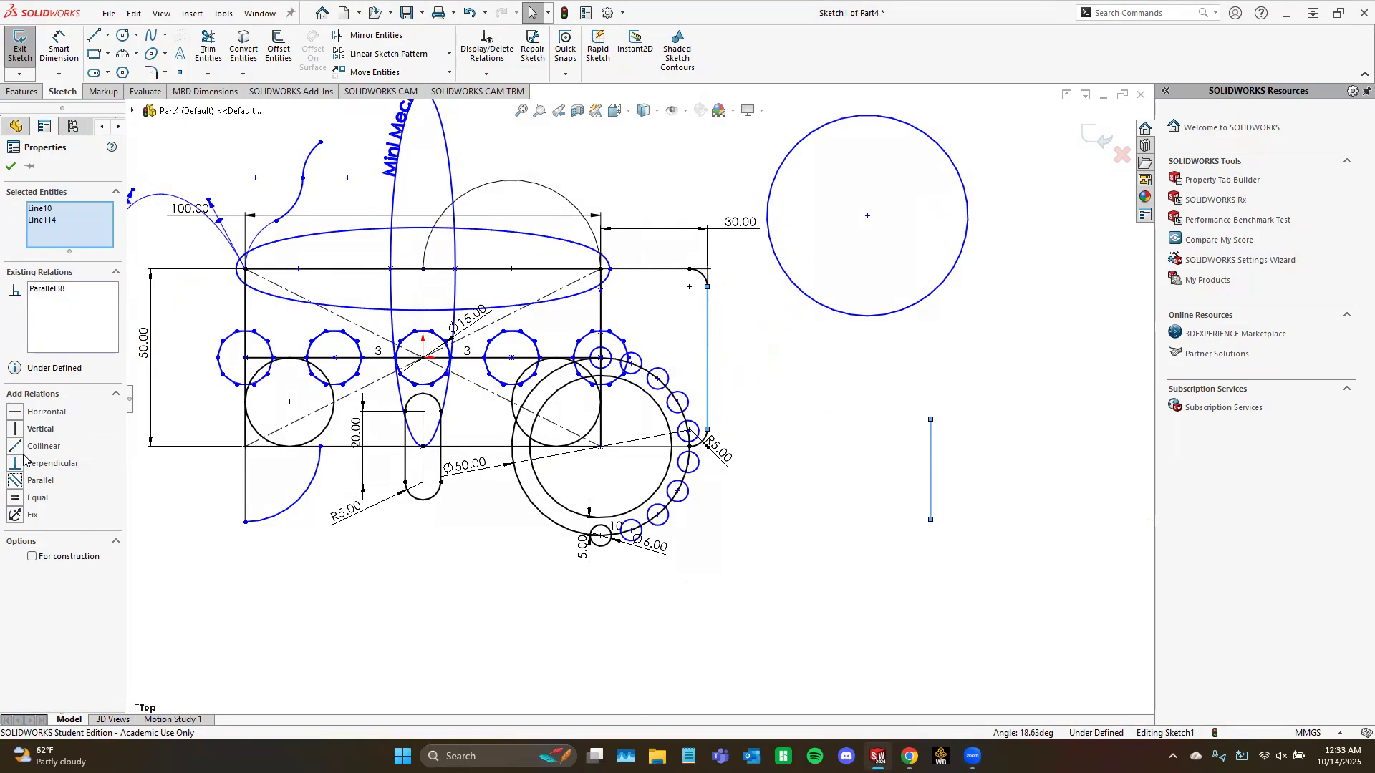
# Step: Make the free vertical line collinear with the profile's right-hand vertical line and equal to it in length
pyautogui.click(15, 447)
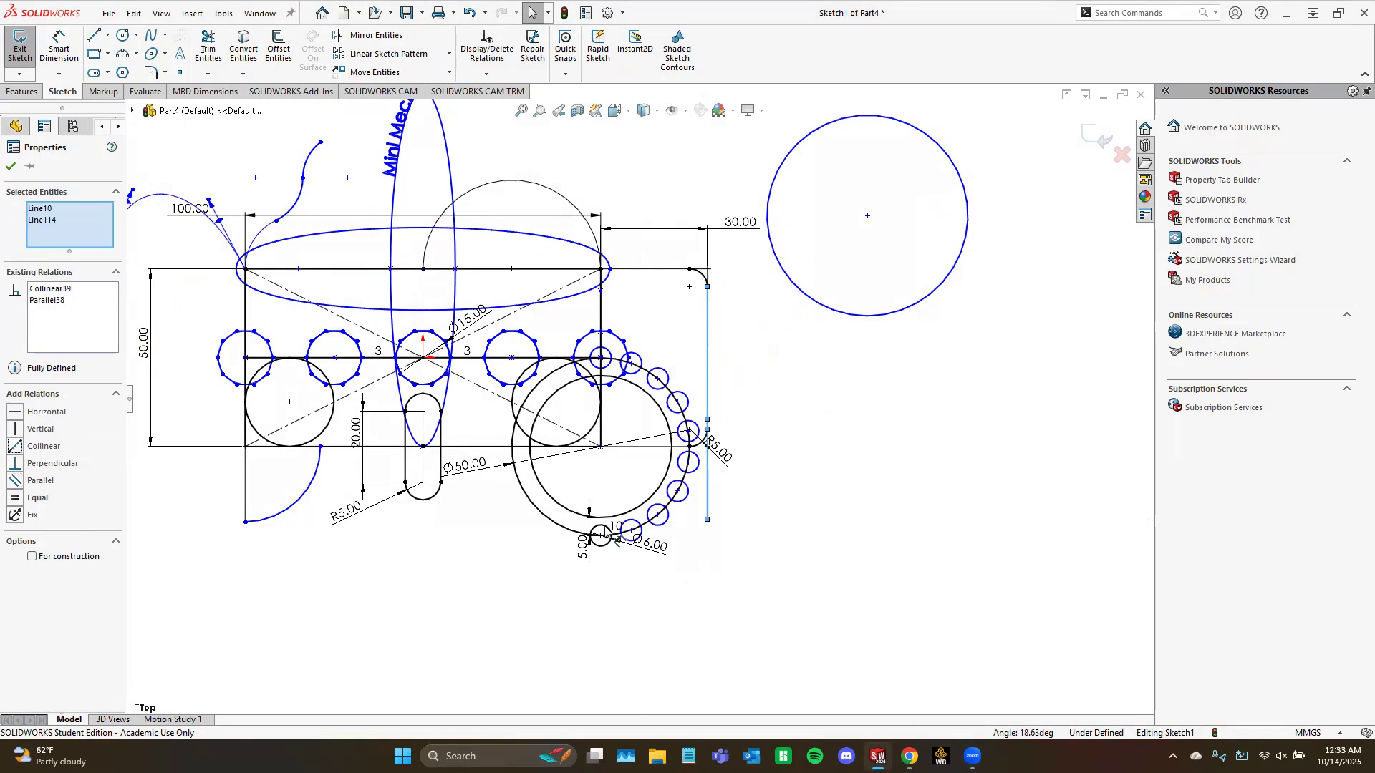
pyautogui.click(15, 497)
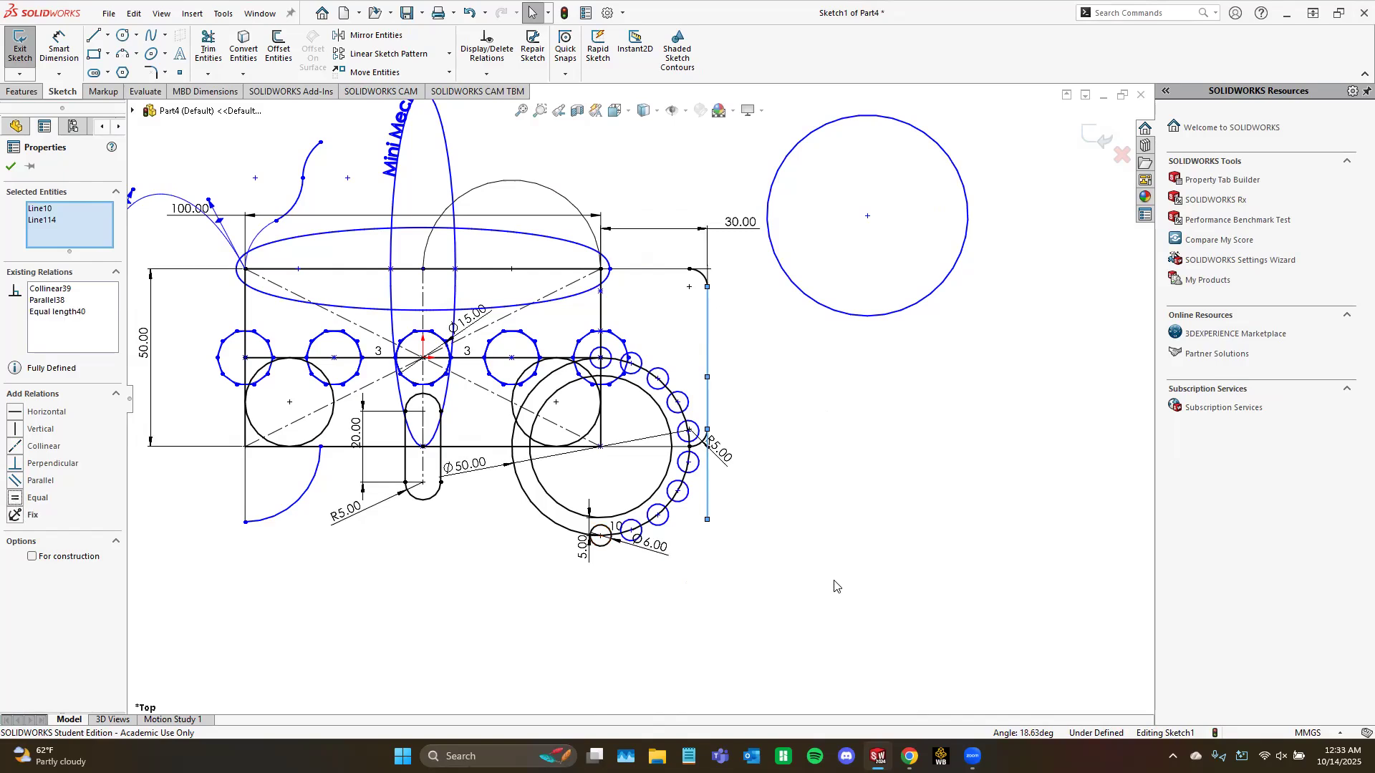
# Step: Delete the collinear relation and move the free line to about 34 mm from the profile's vertical line
pyautogui.click(50, 288)
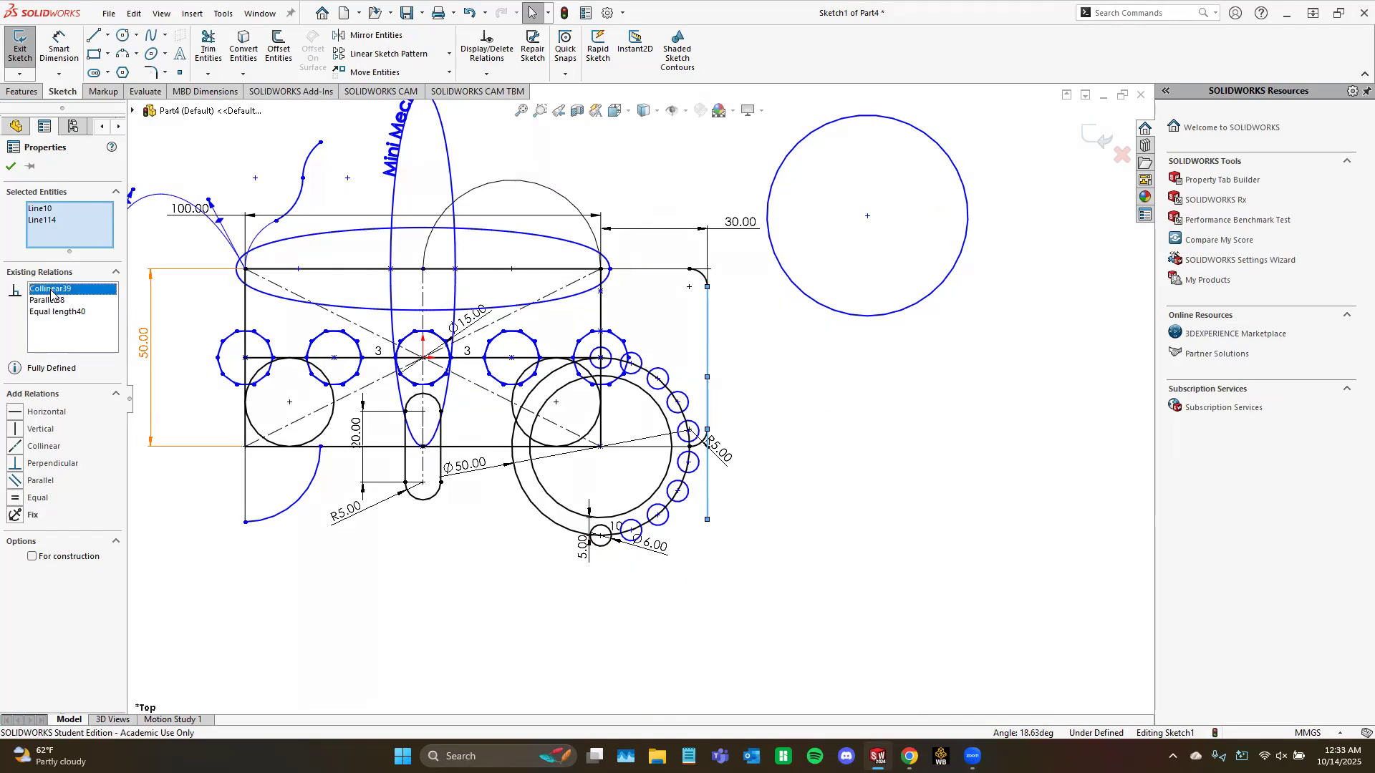
pyautogui.press('Delete')
pyautogui.moveTo(709, 495); pyautogui.dragTo(832, 488)
# Step: Try a horizontal relation on both parallel vertical lines and delete the two conflicting horizontal relations
pyautogui.keyDown('ctrl'); pyautogui.click(708, 386); pyautogui.keyUp('ctrl')
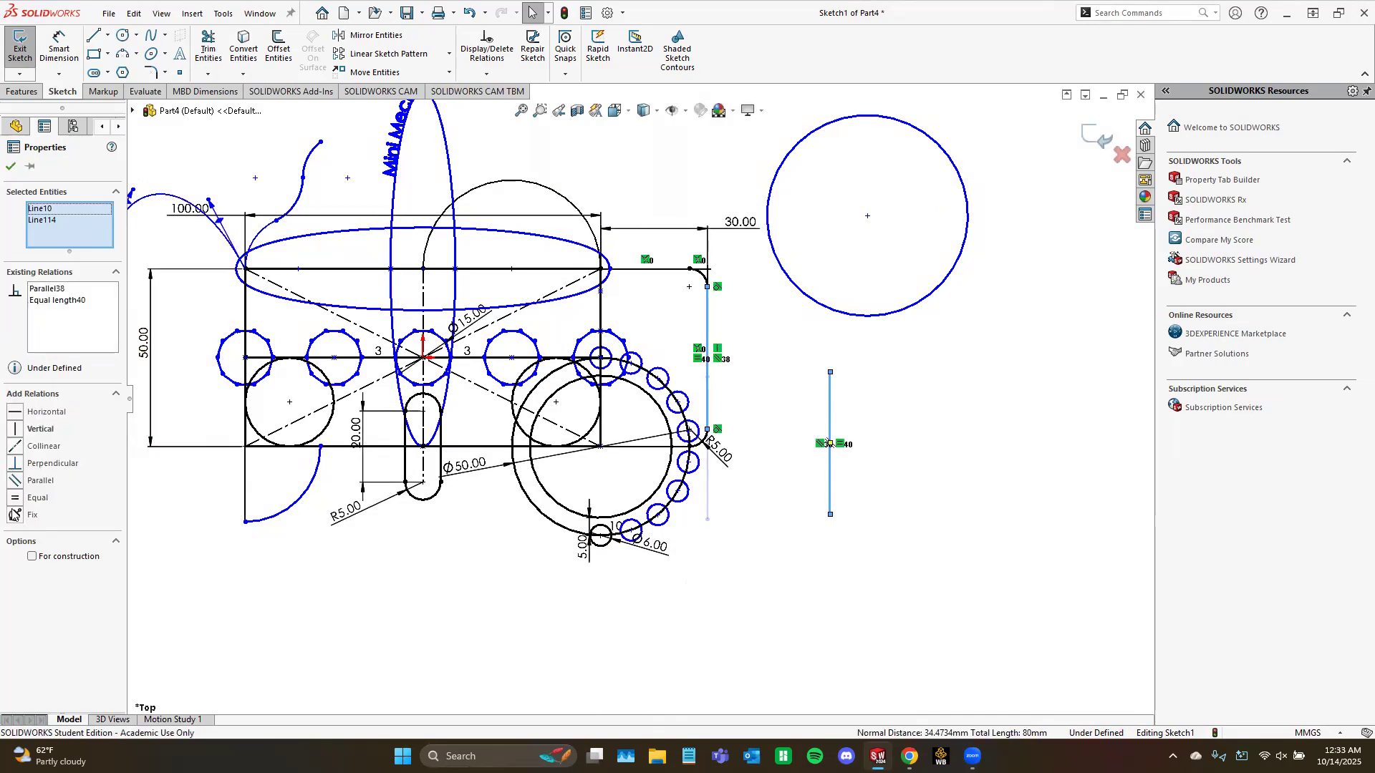
pyautogui.click(14, 422)
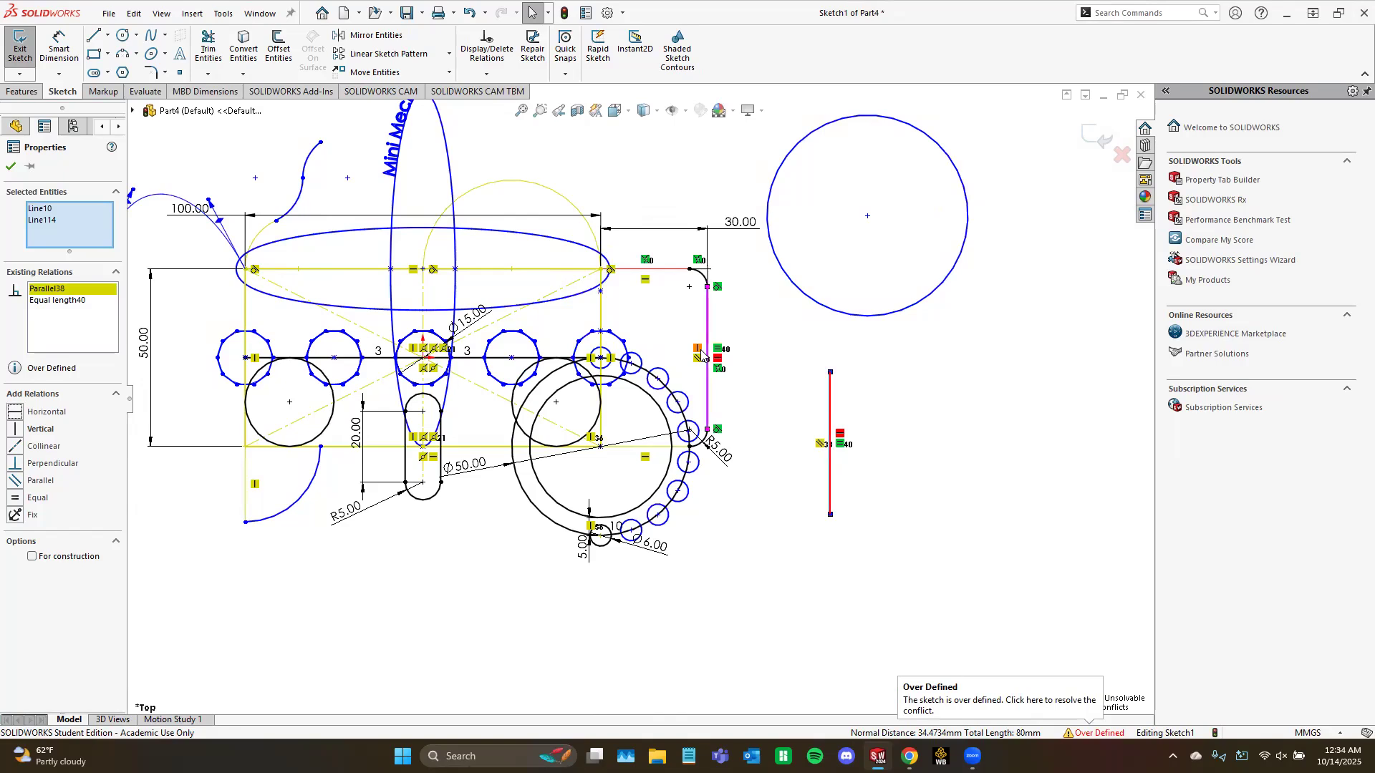
pyautogui.scroll(-2, 709, 365)
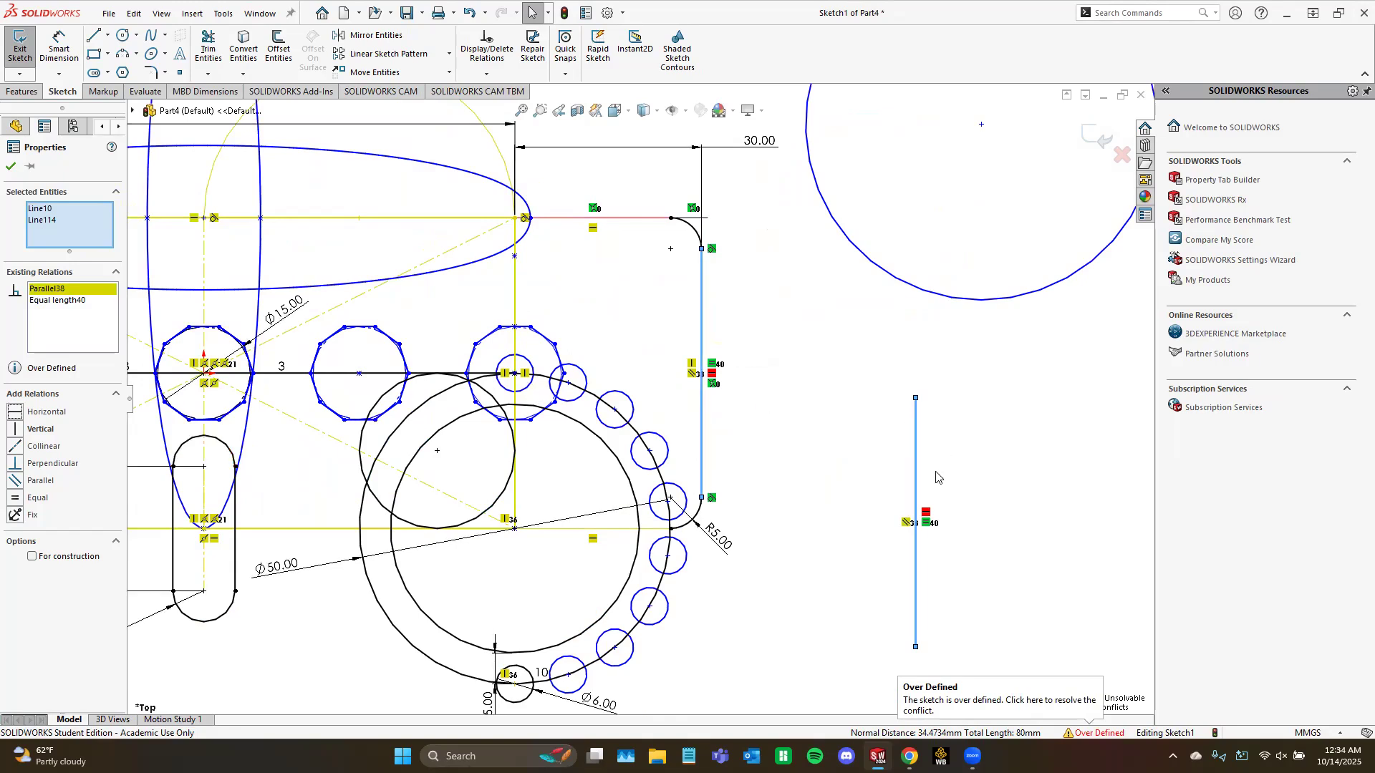
pyautogui.click(926, 513)
pyautogui.press('Delete')
pyautogui.click(711, 373)
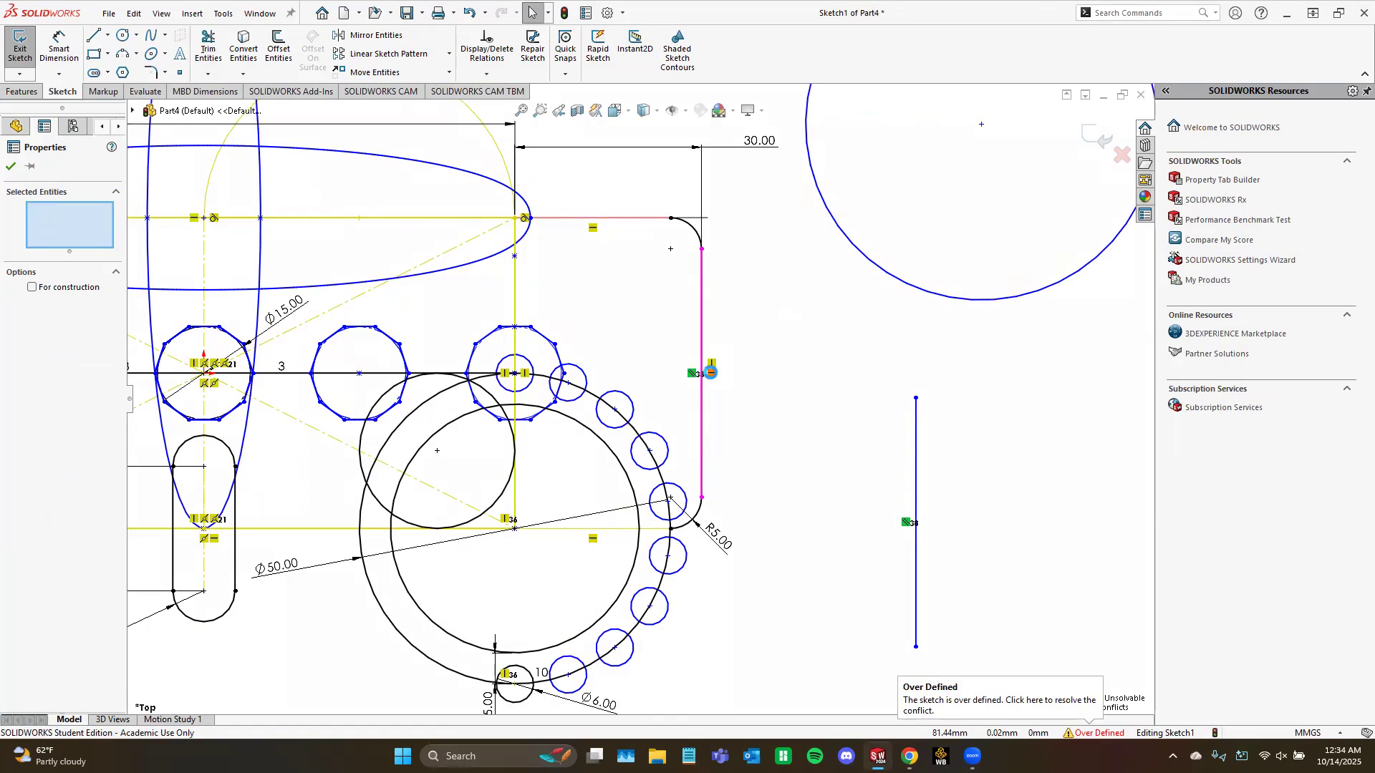
pyautogui.press('Delete')
pyautogui.press('f')
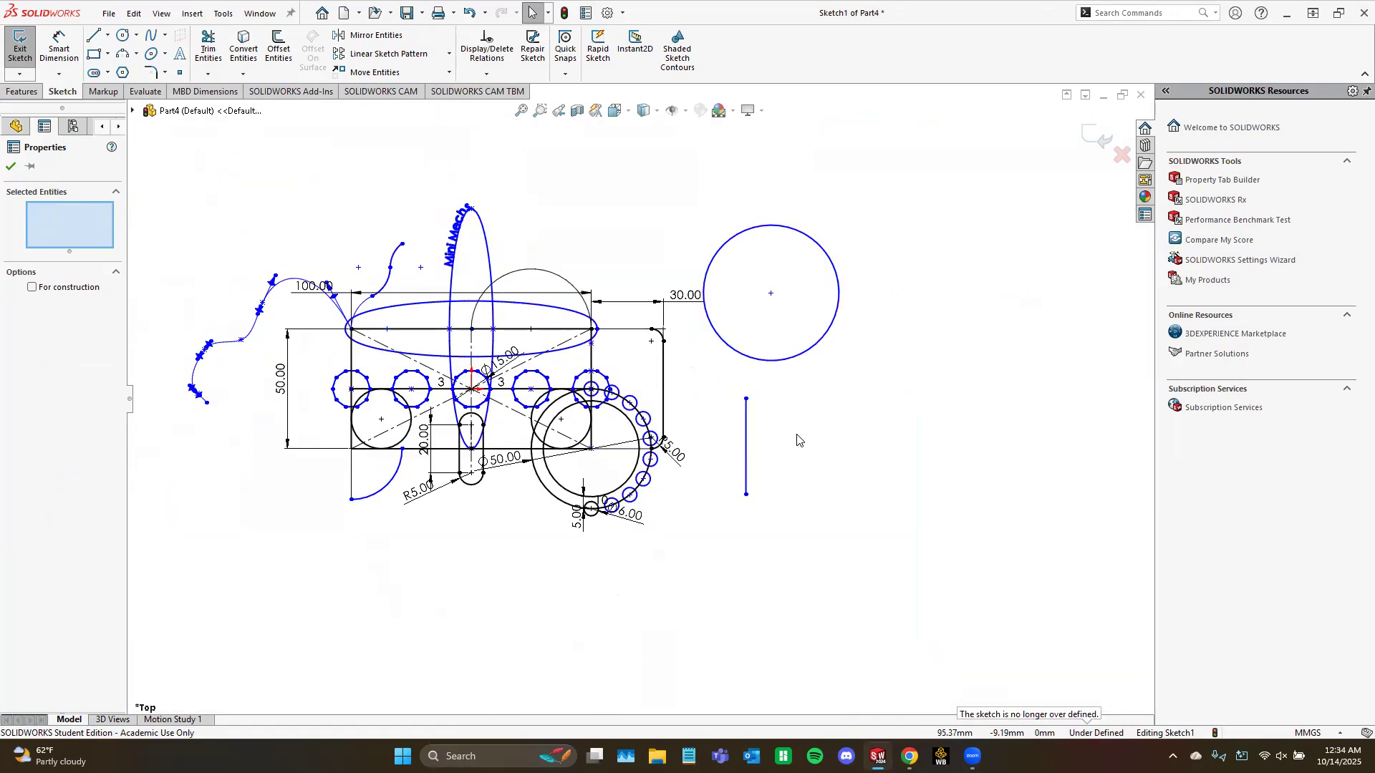
pyautogui.click(10, 167)
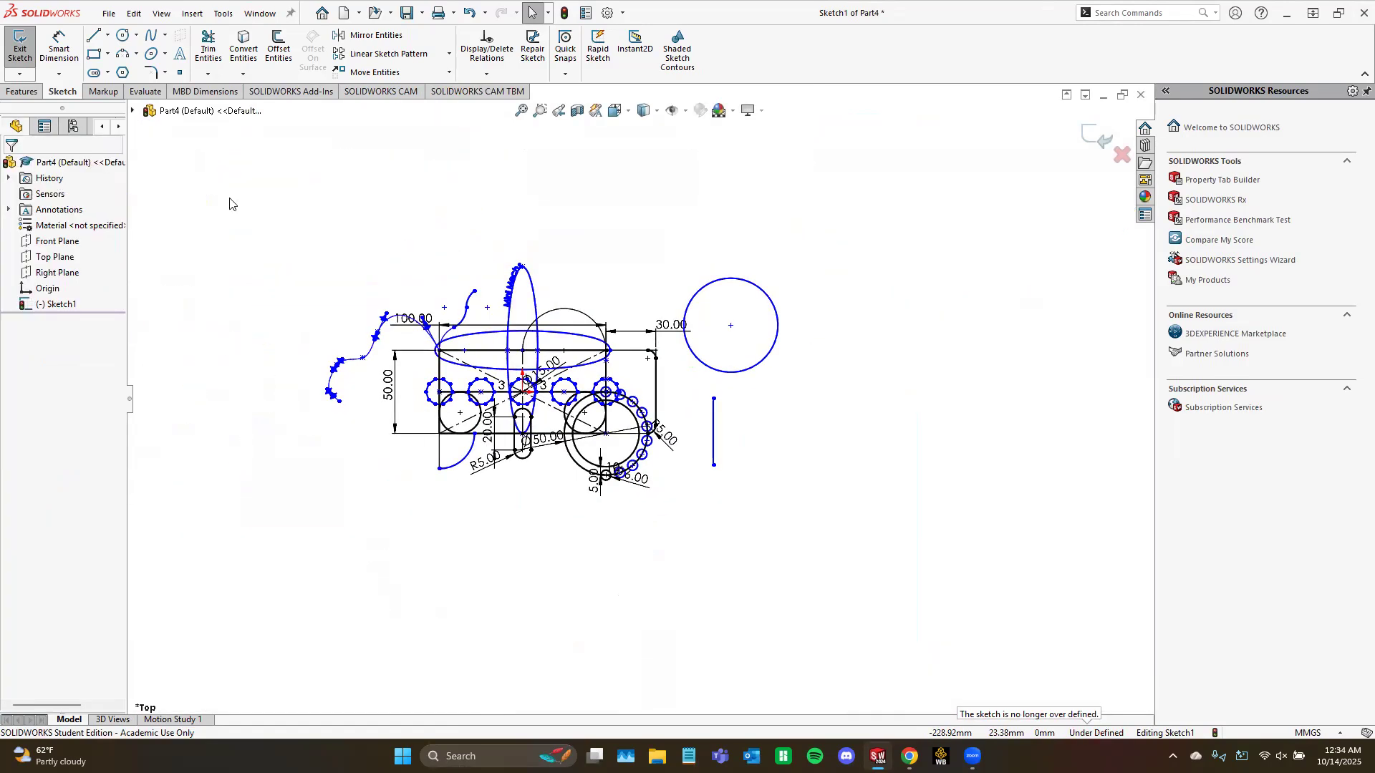
# Step: Review the existing relations of the free vertical line and exit the sketch
pyautogui.click(714, 427)
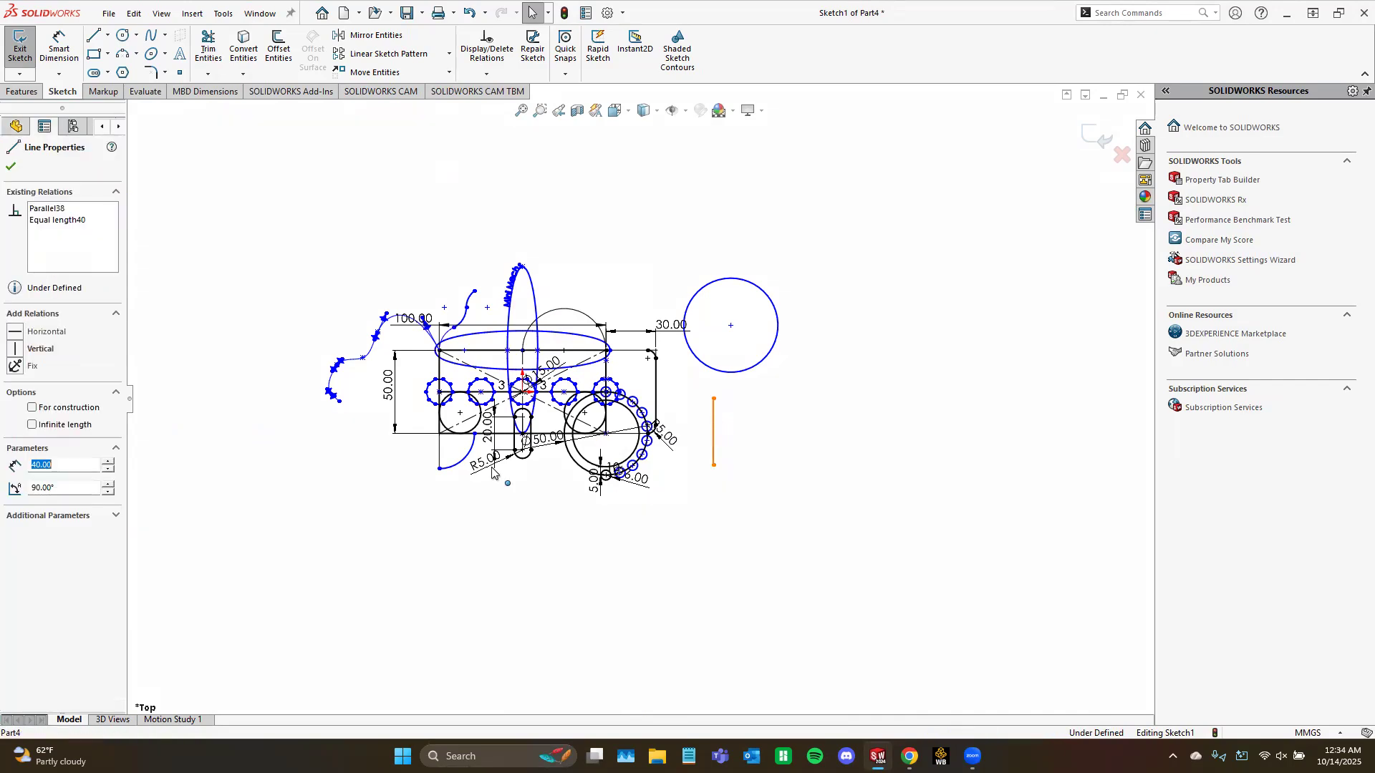
pyautogui.moveTo(55, 222)
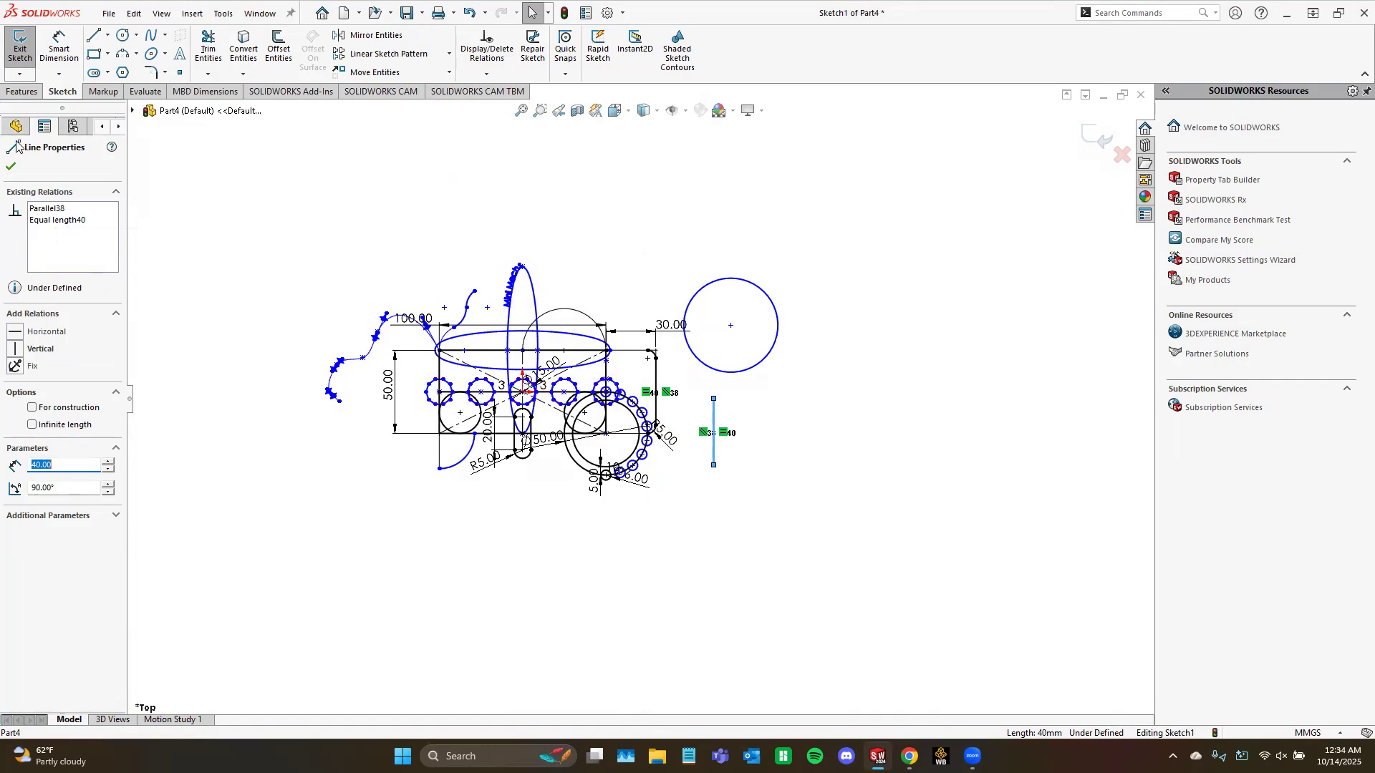
pyautogui.click(11, 169)
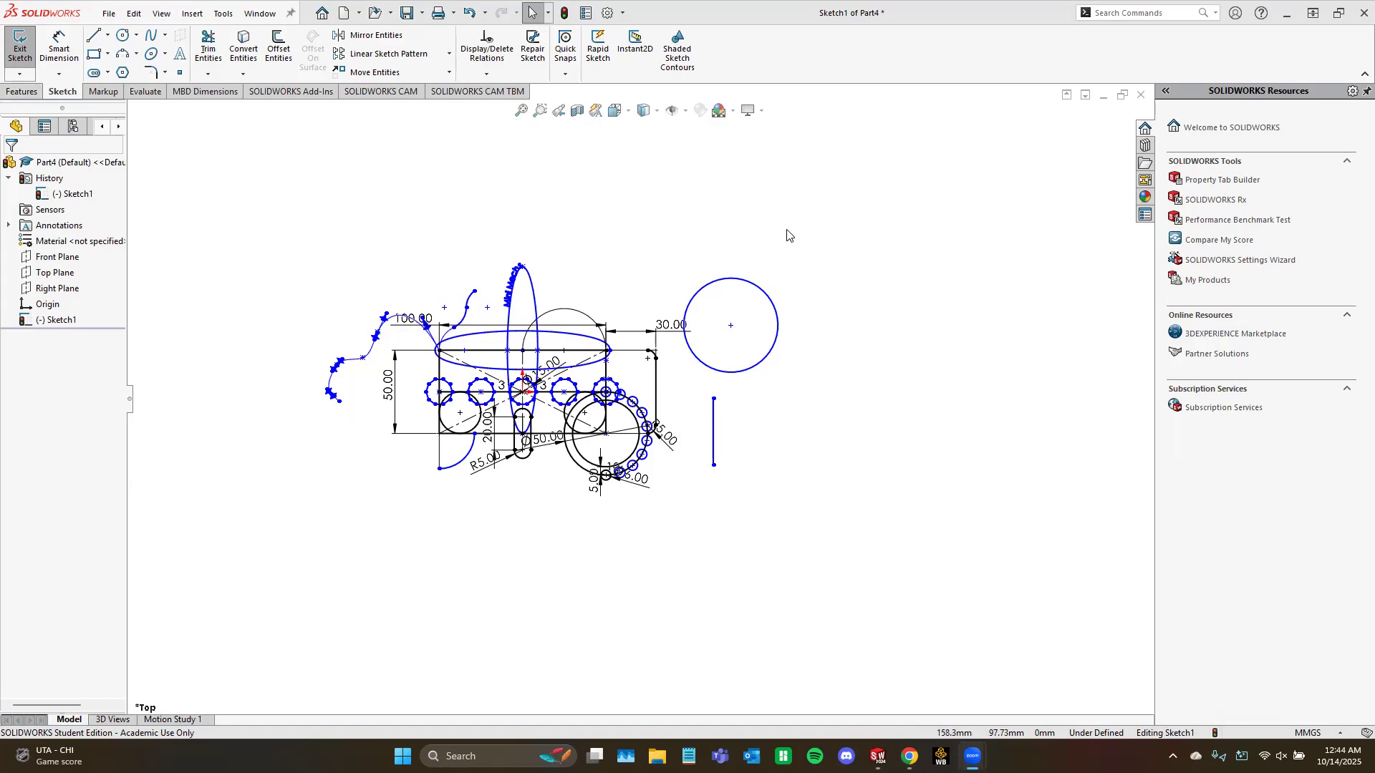
pyautogui.click(21, 53)
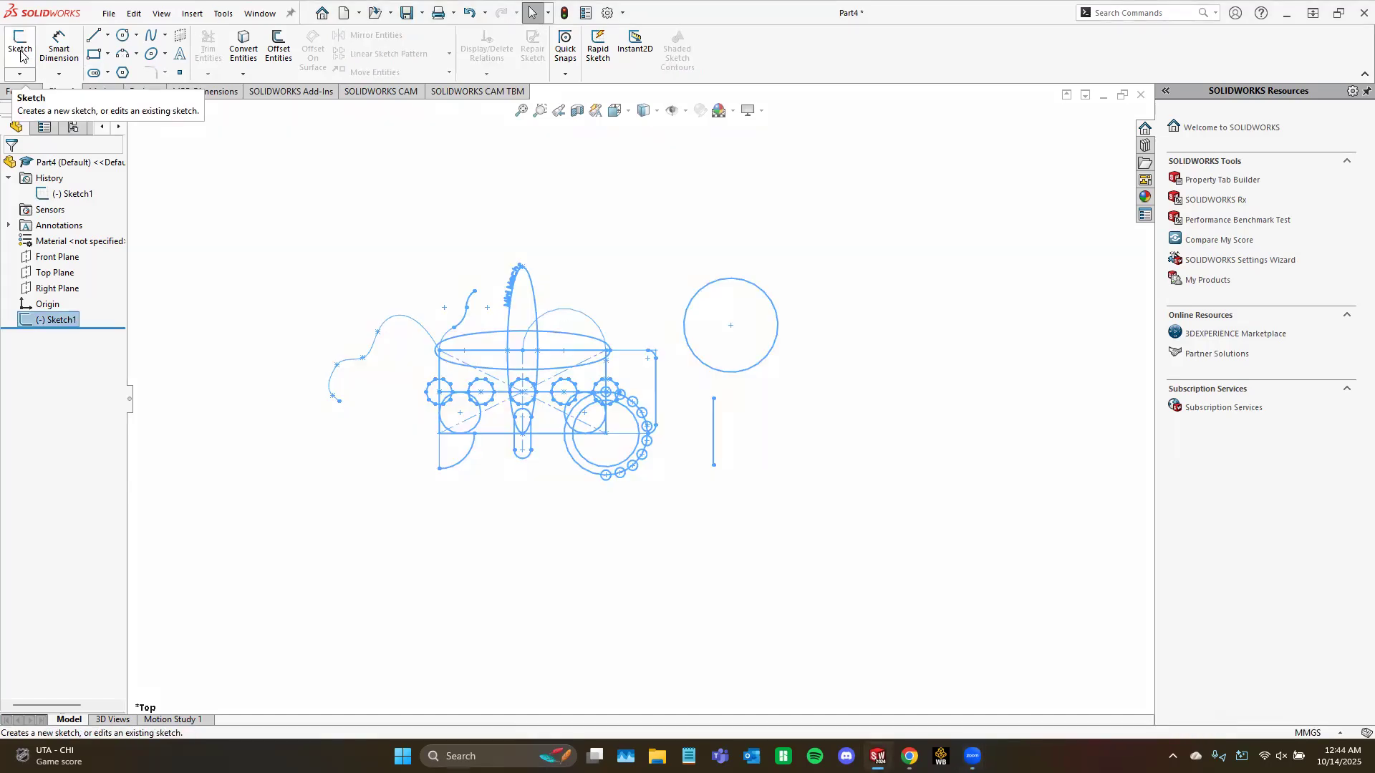
pyautogui.click(467, 206)
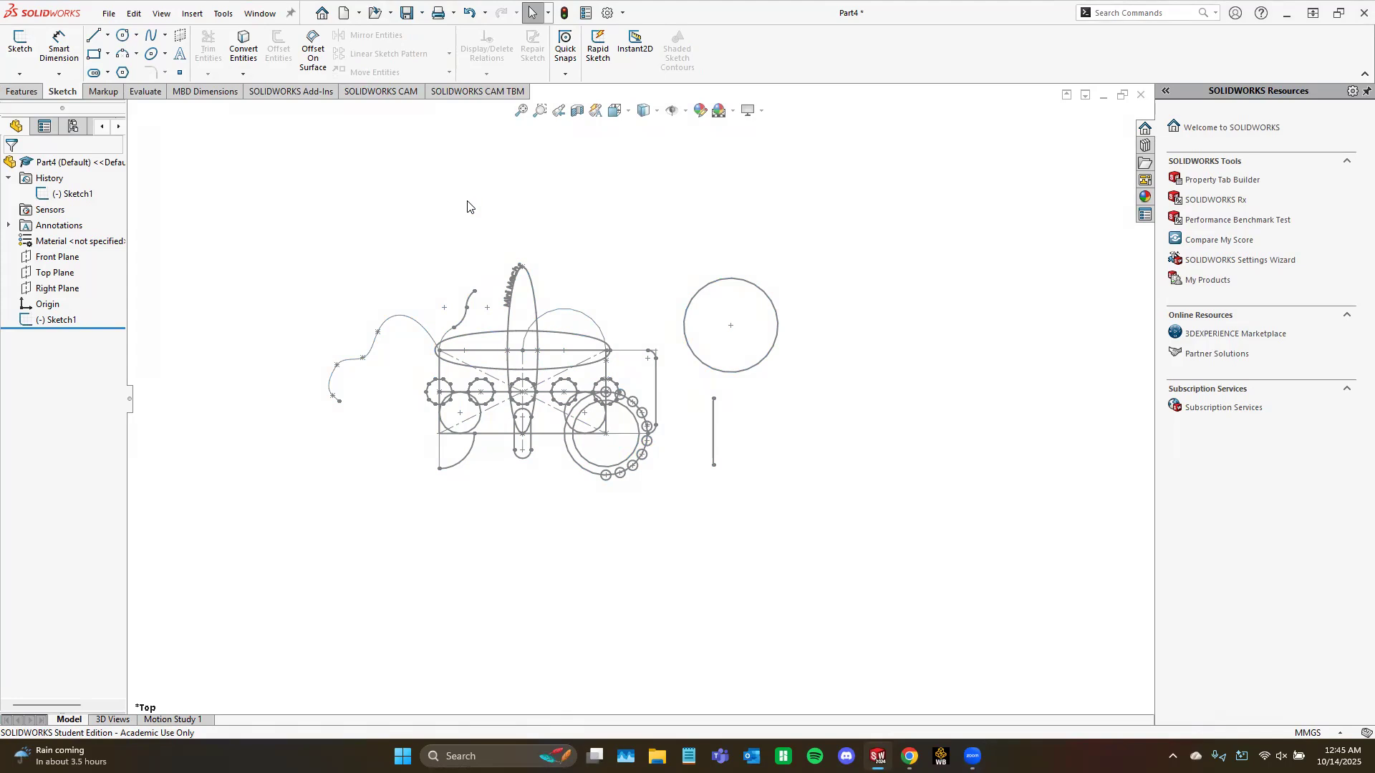
# Step: Save the part as Mini Mechs Tutorial 1 in the SDW folder
pyautogui.hotkey('ctrl', 's')
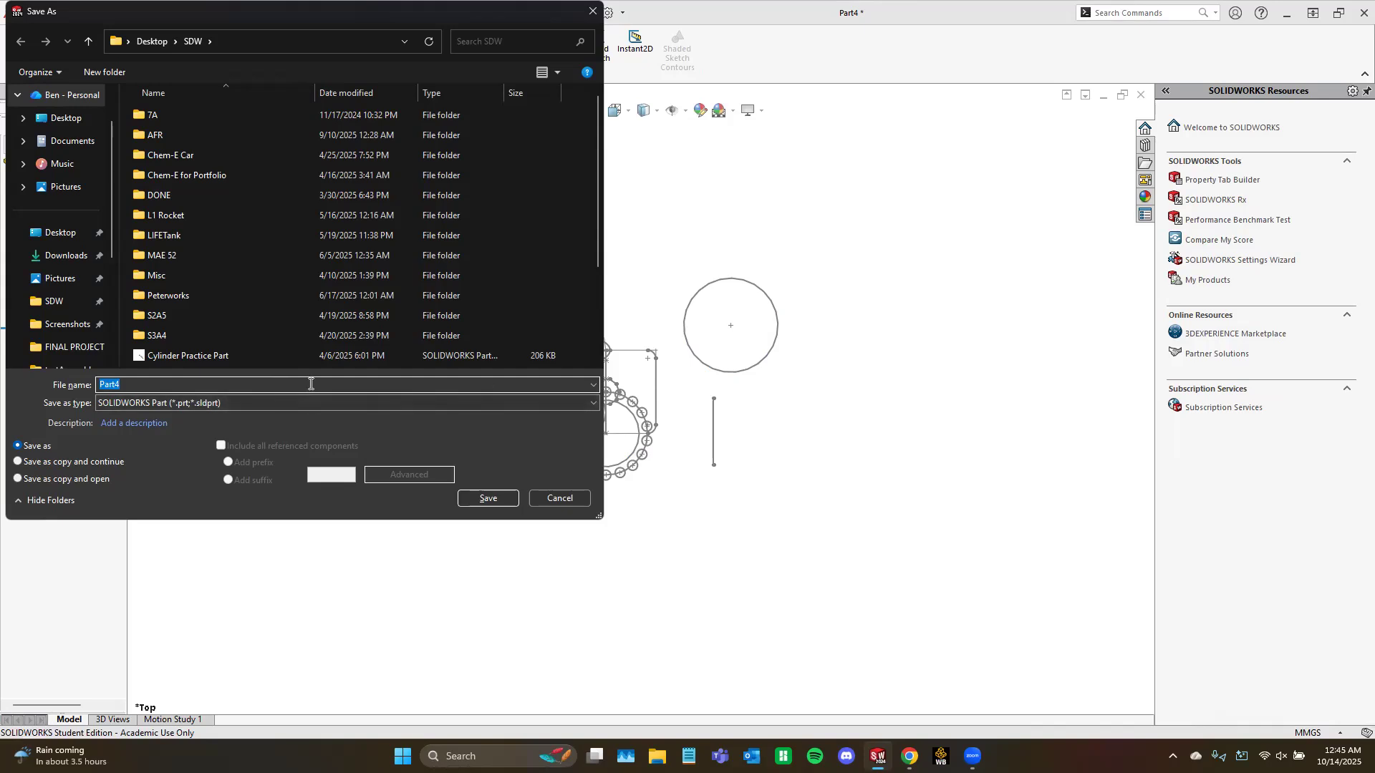
pyautogui.write('Mini Mechs Tutorial 1')
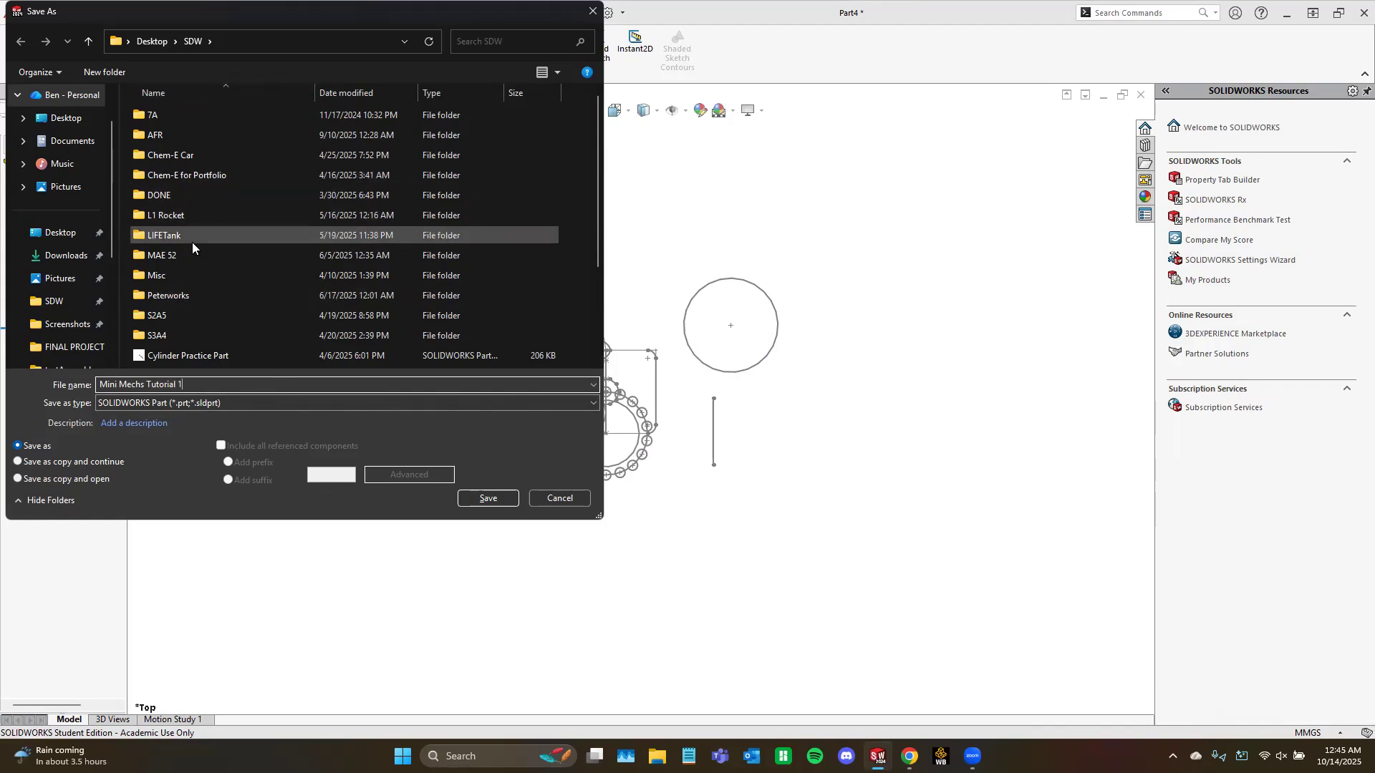
pyautogui.scroll(-3, 176, 229)
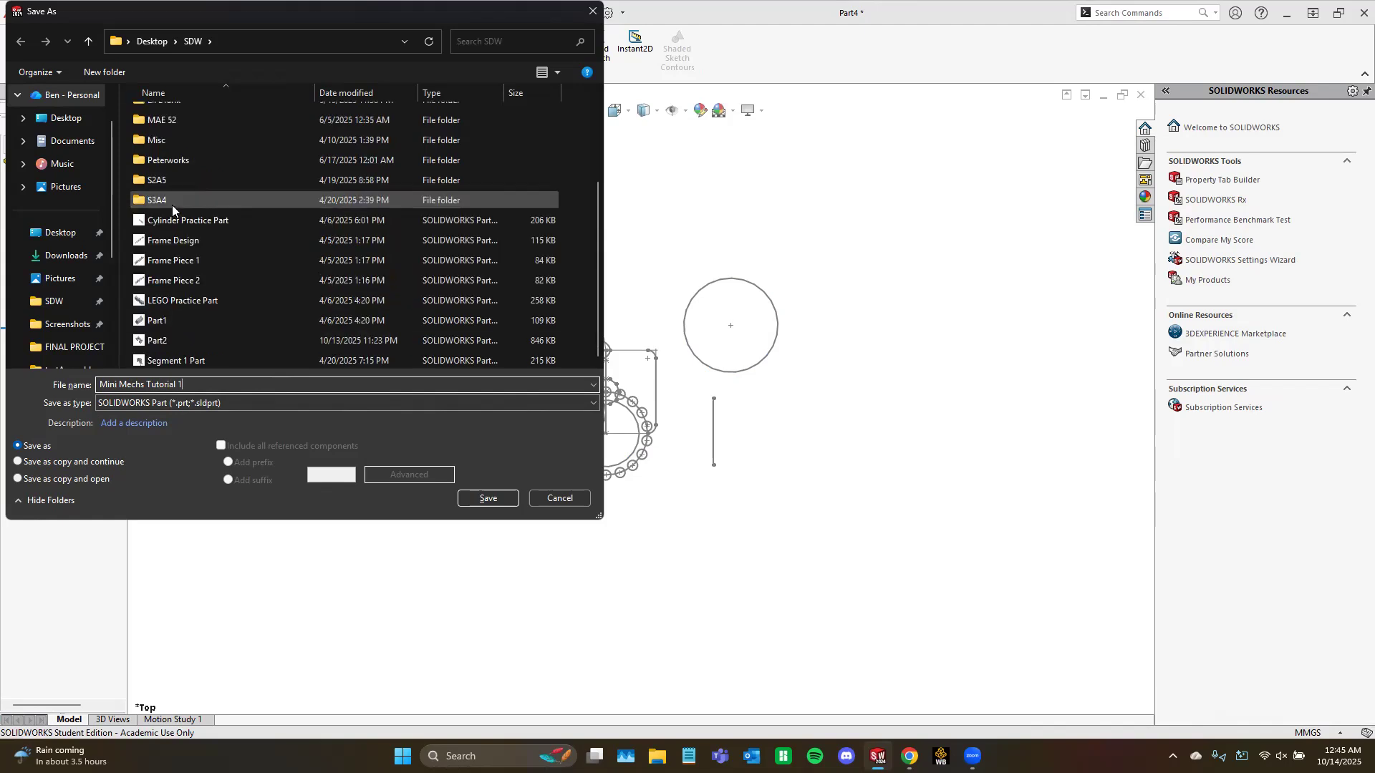
pyautogui.scroll(3, 179, 285)
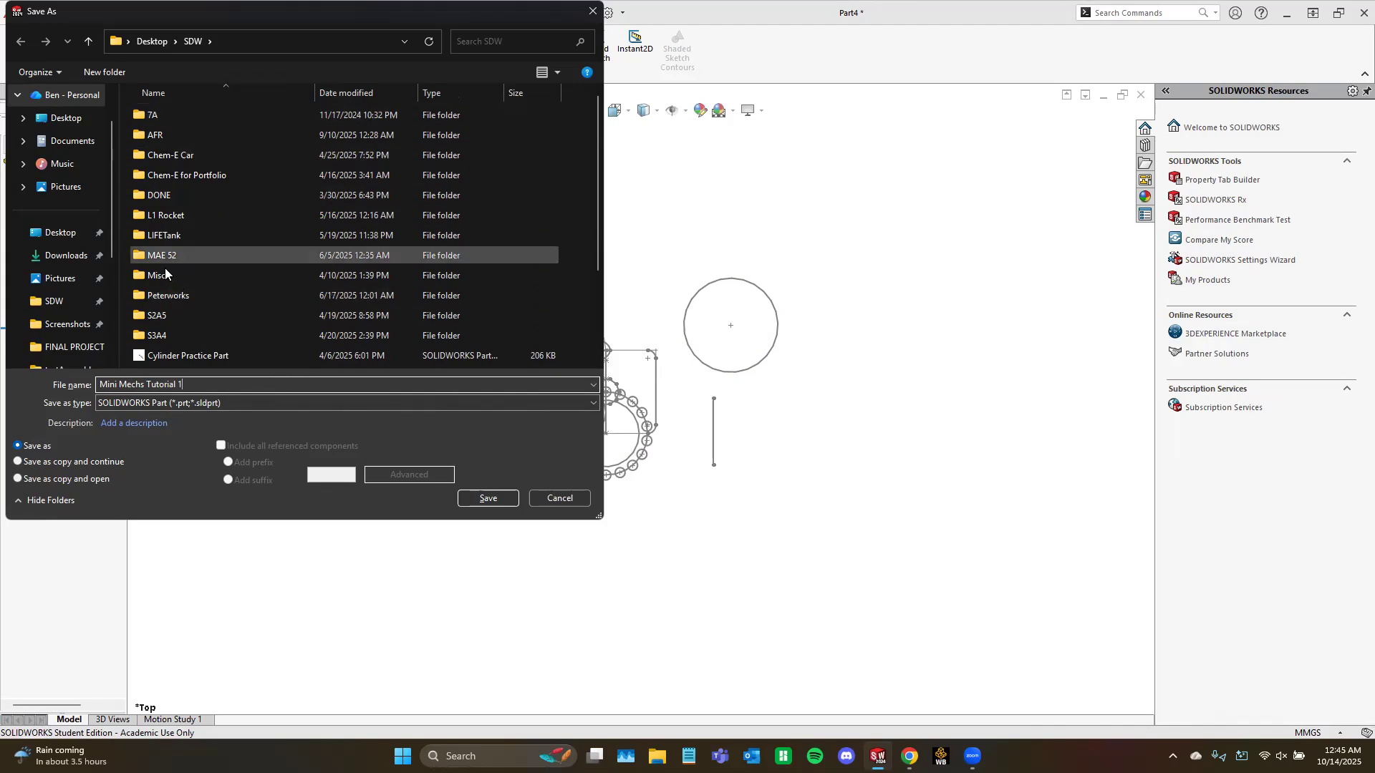
pyautogui.scroll(-2, 169, 271)
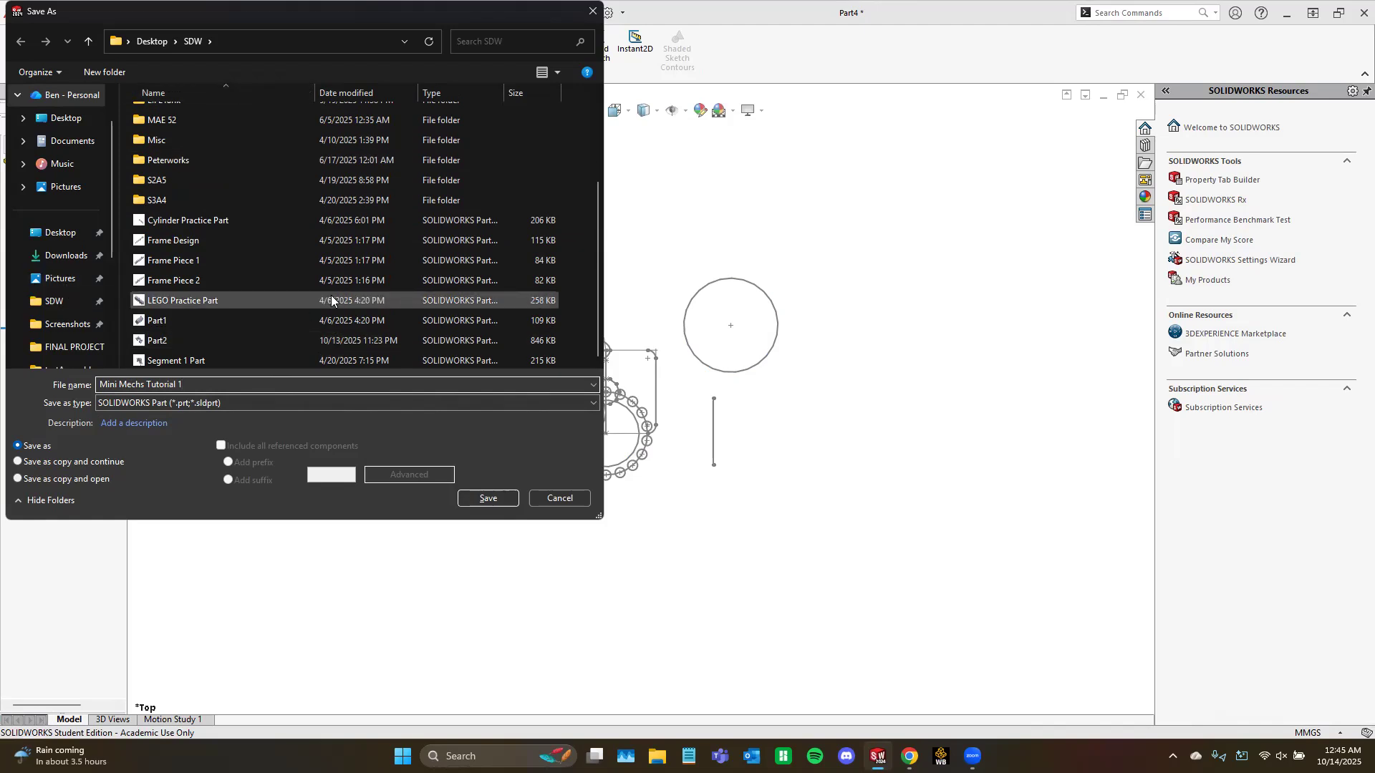
pyautogui.scroll(3, 330, 295)
pyautogui.click(489, 500)
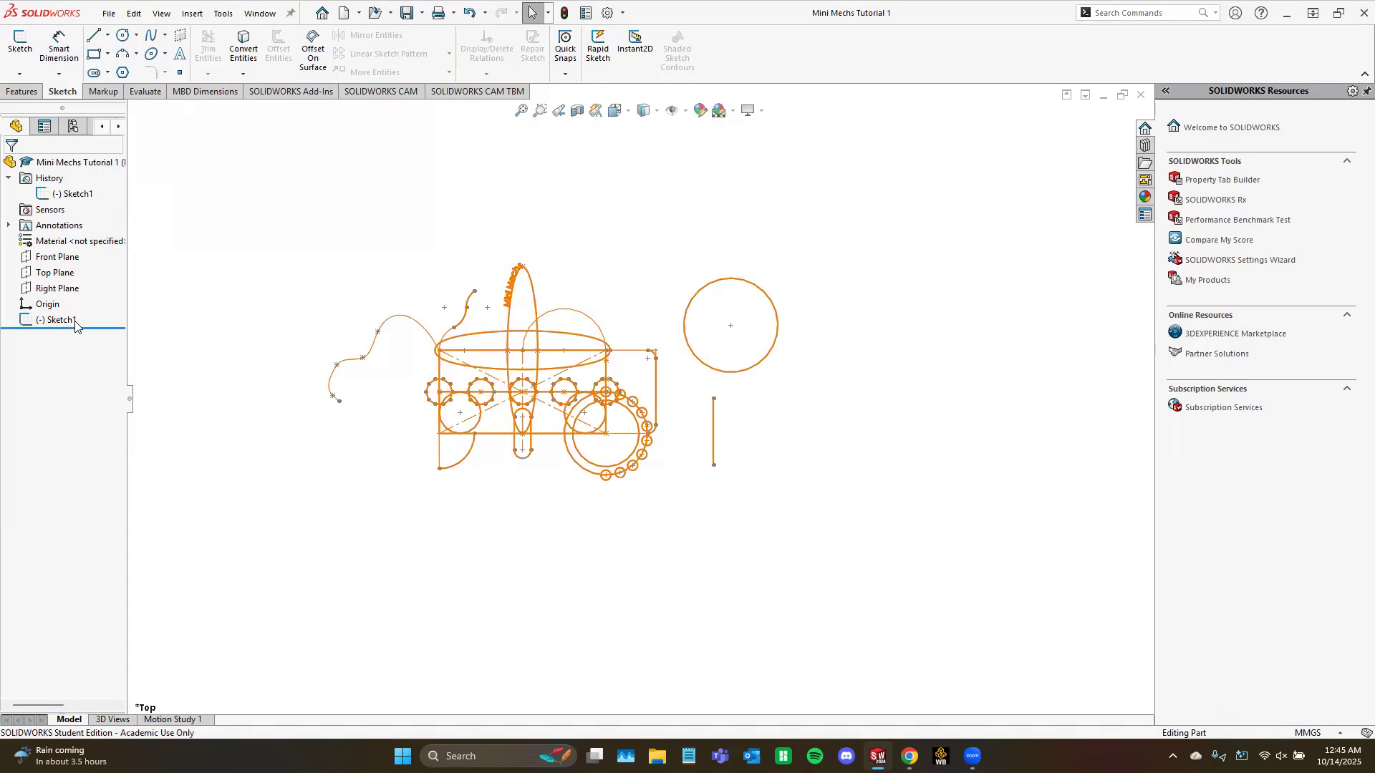
# Step: Change the sketch plane of Sketch1 to the Front Plane
pyautogui.rightClick(63, 318)
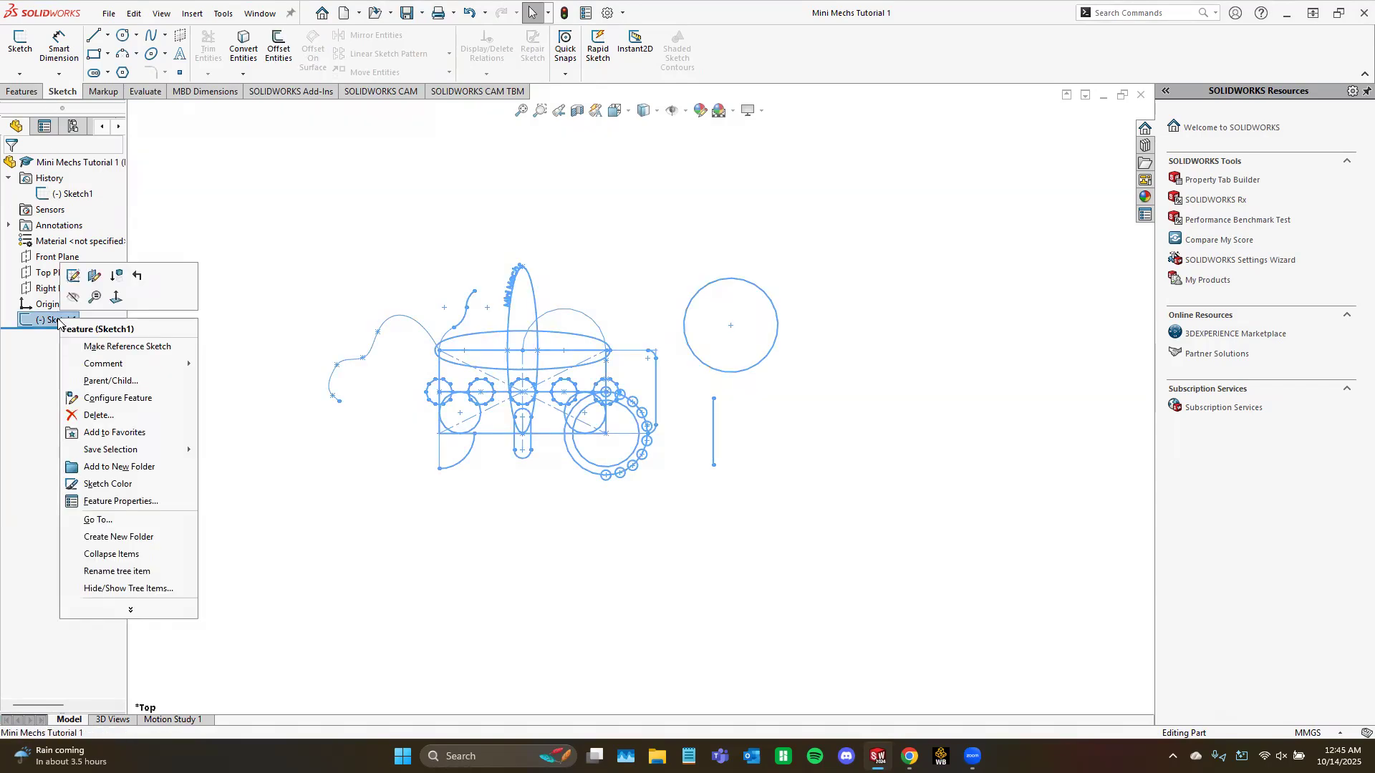
pyautogui.click(95, 279)
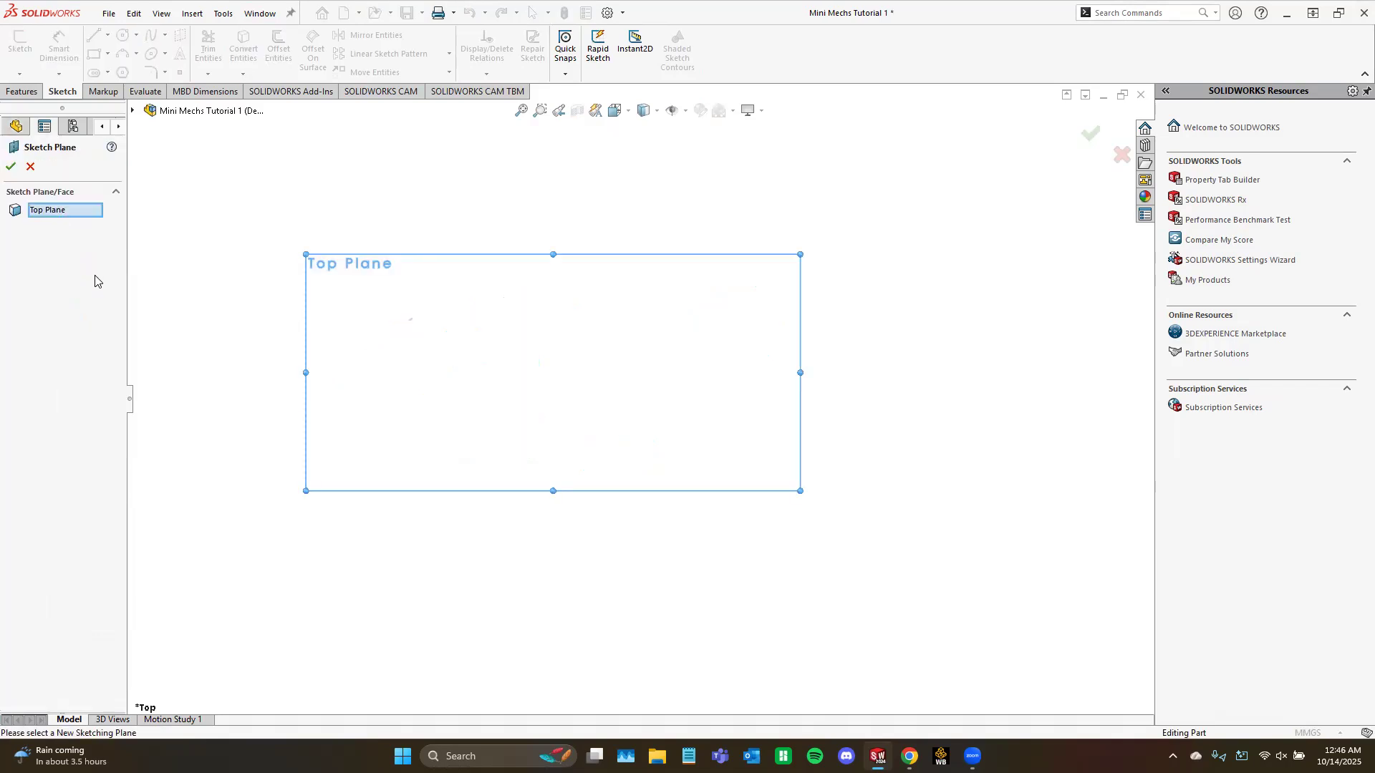
pyautogui.click(49, 213)
pyautogui.press('Delete')
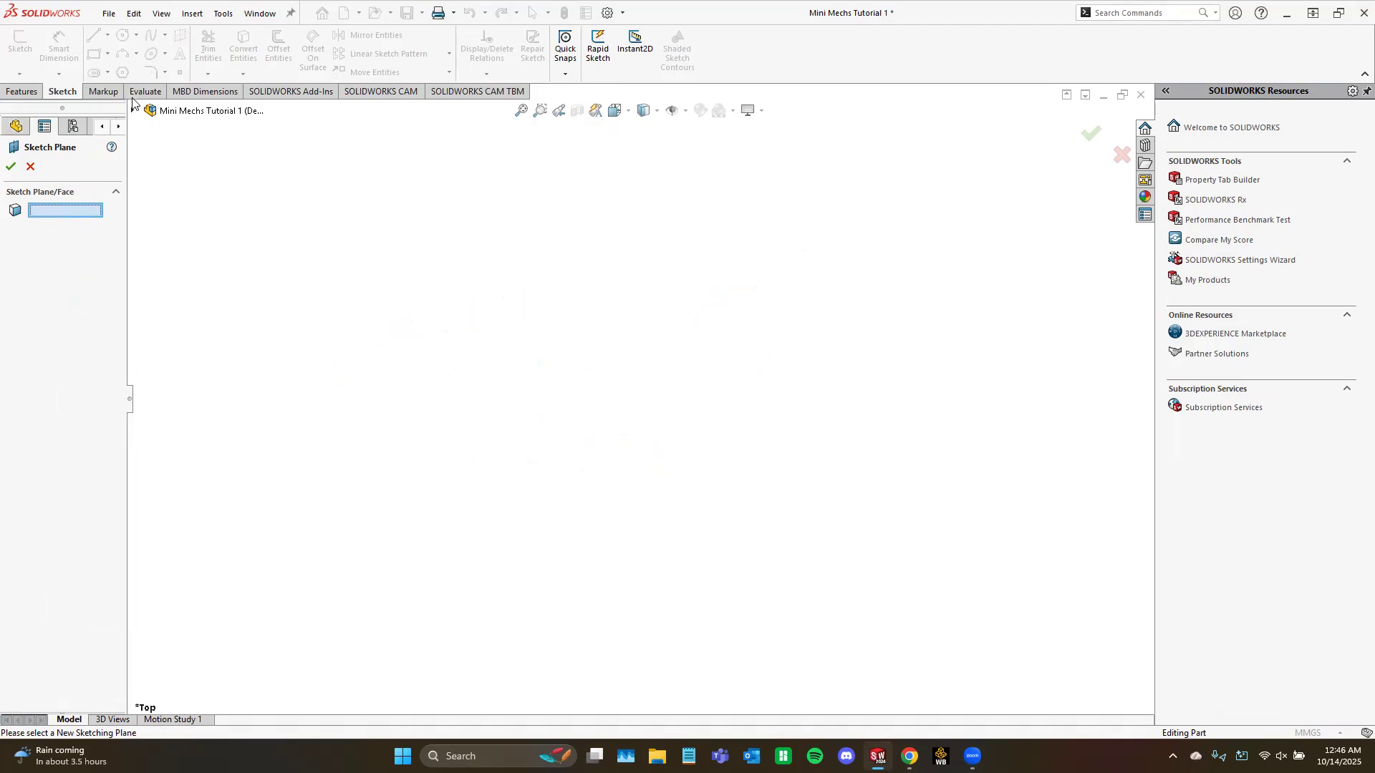
pyautogui.click(133, 110)
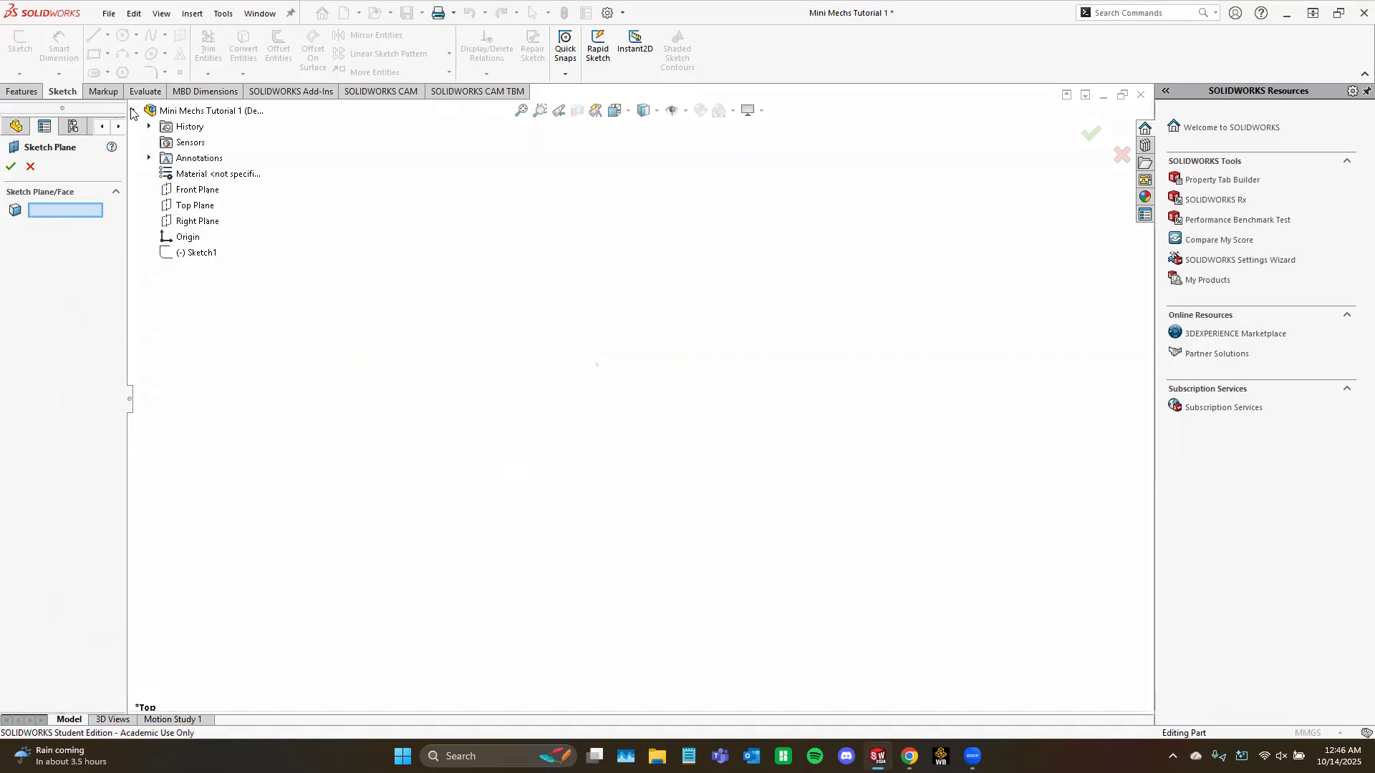
pyautogui.click(179, 192)
pyautogui.click(10, 166)
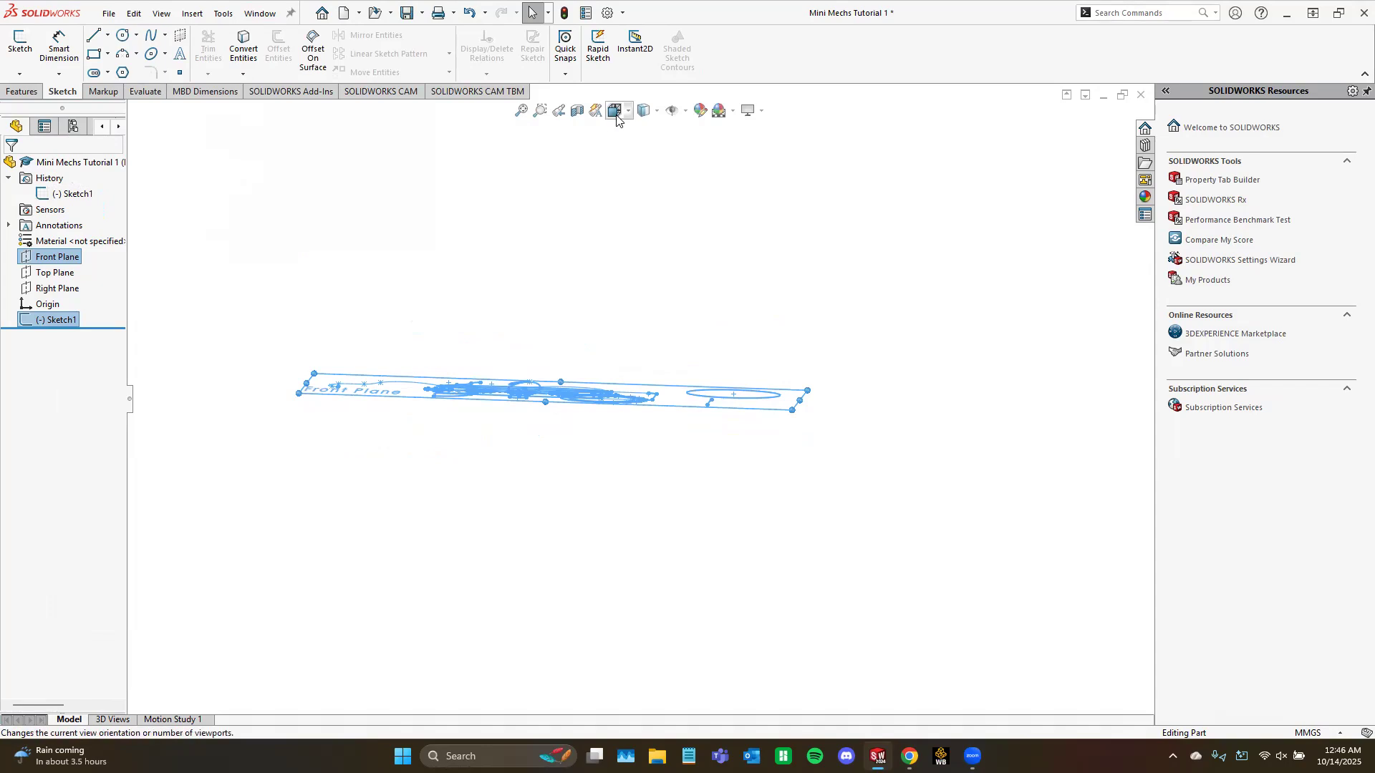
# Step: Hide Sketch1 so that the modelling area is clear
pyautogui.scroll(1, 496, 439)
pyautogui.scroll(-1, 500, 436)
pyautogui.click(499, 439)
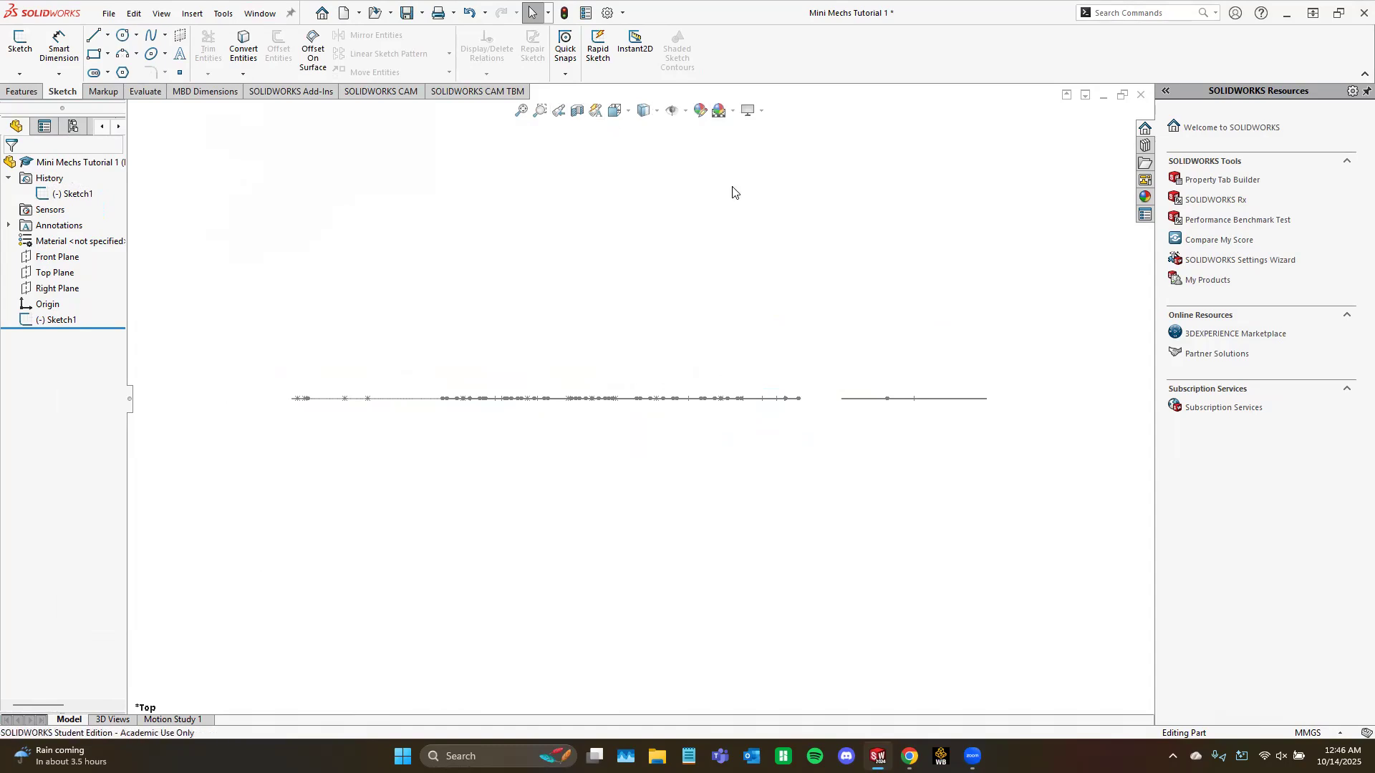
pyautogui.rightClick(61, 320)
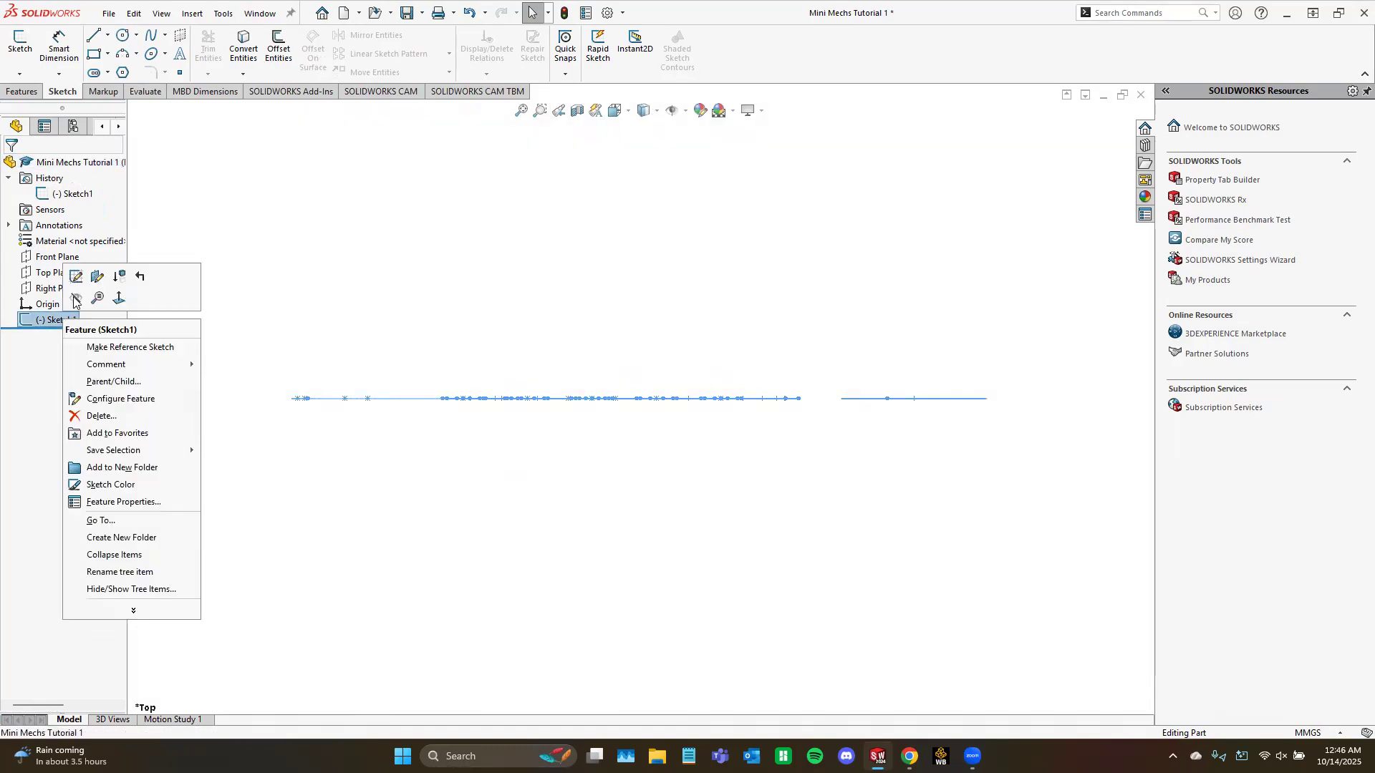
pyautogui.click(75, 298)
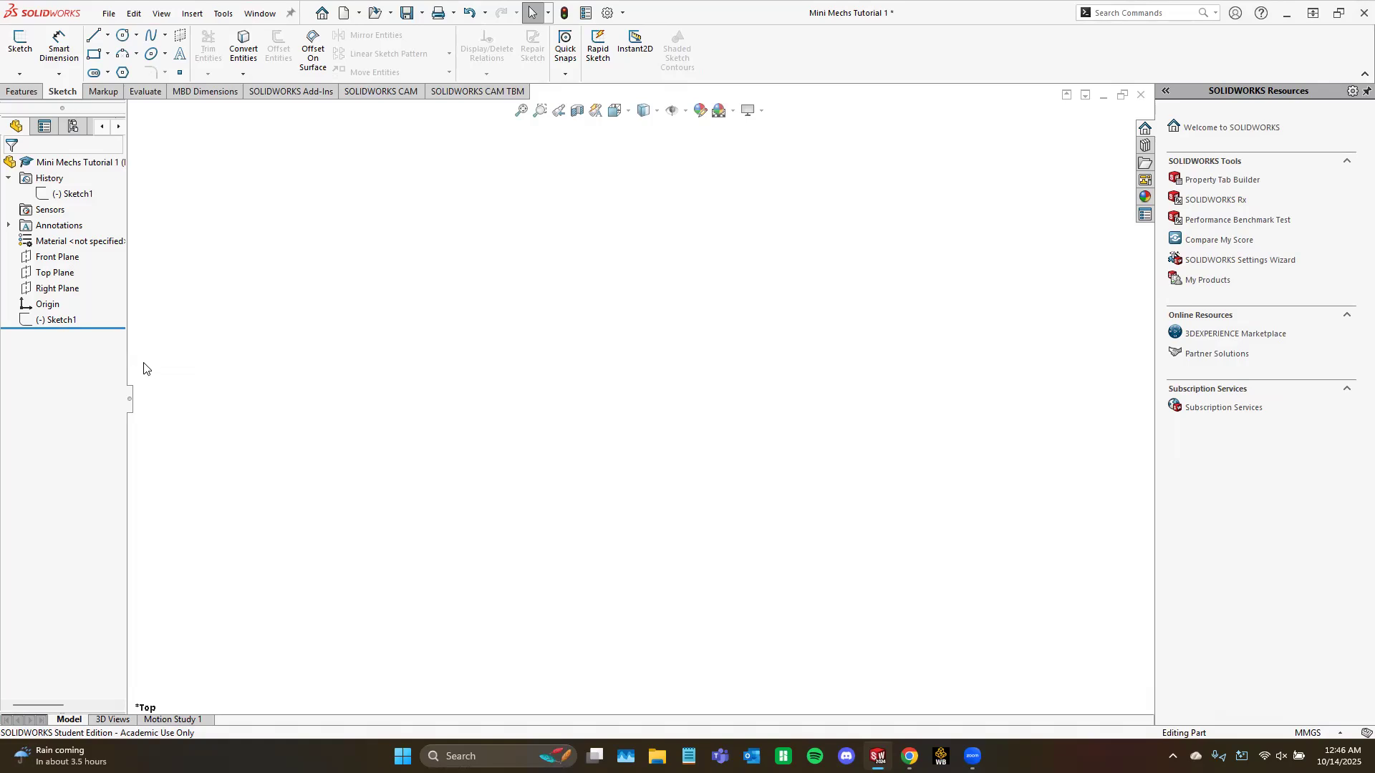
# Step: Start a new sketch on the Top Plane
pyautogui.click(21, 94)
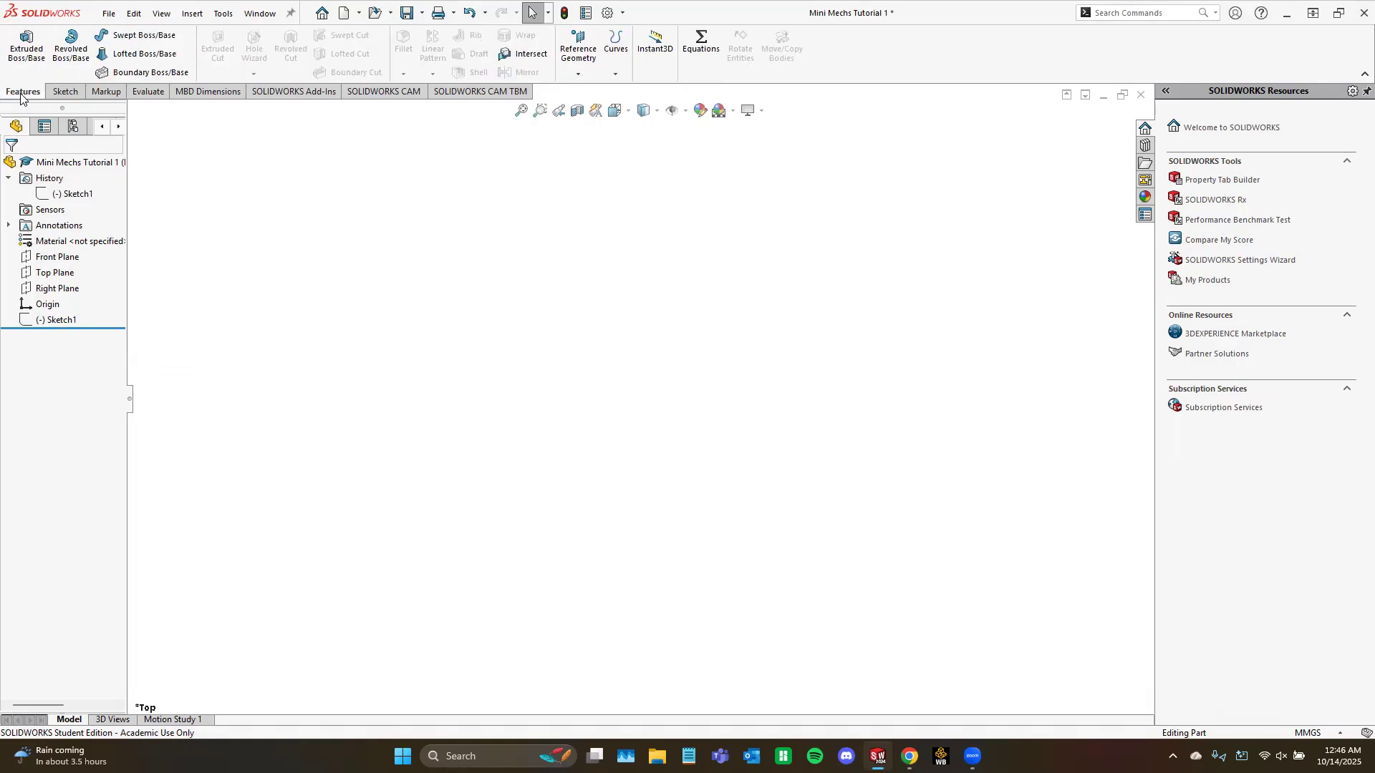
pyautogui.click(64, 91)
pyautogui.click(20, 43)
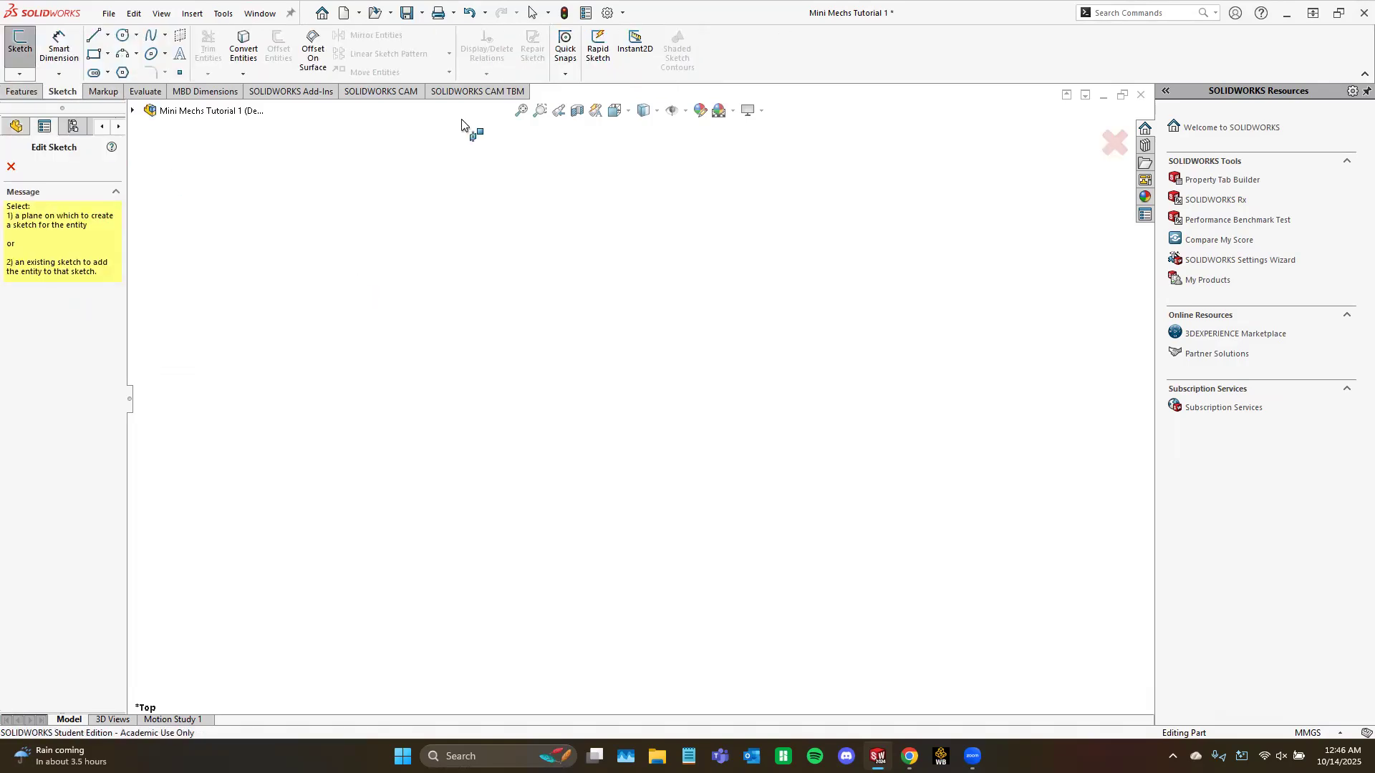
pyautogui.click(133, 110)
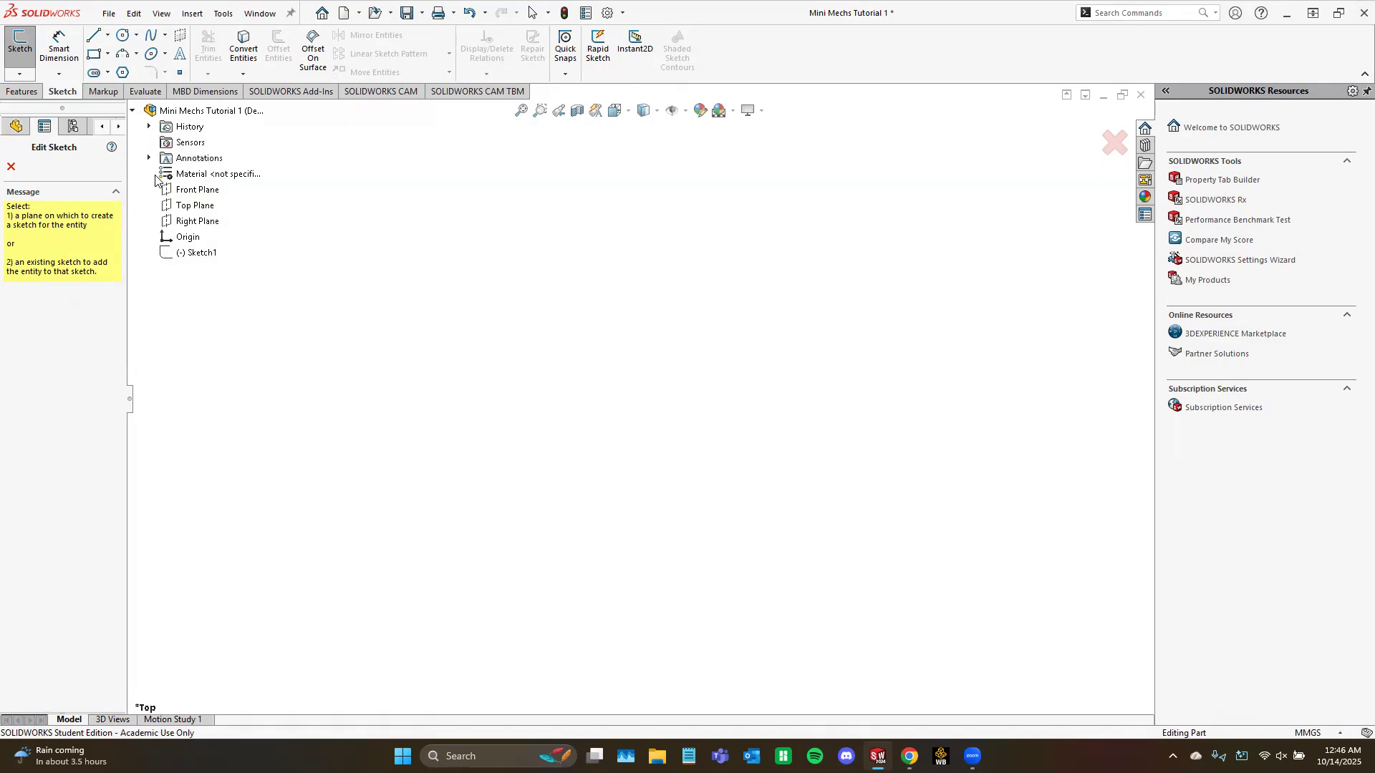
pyautogui.click(190, 211)
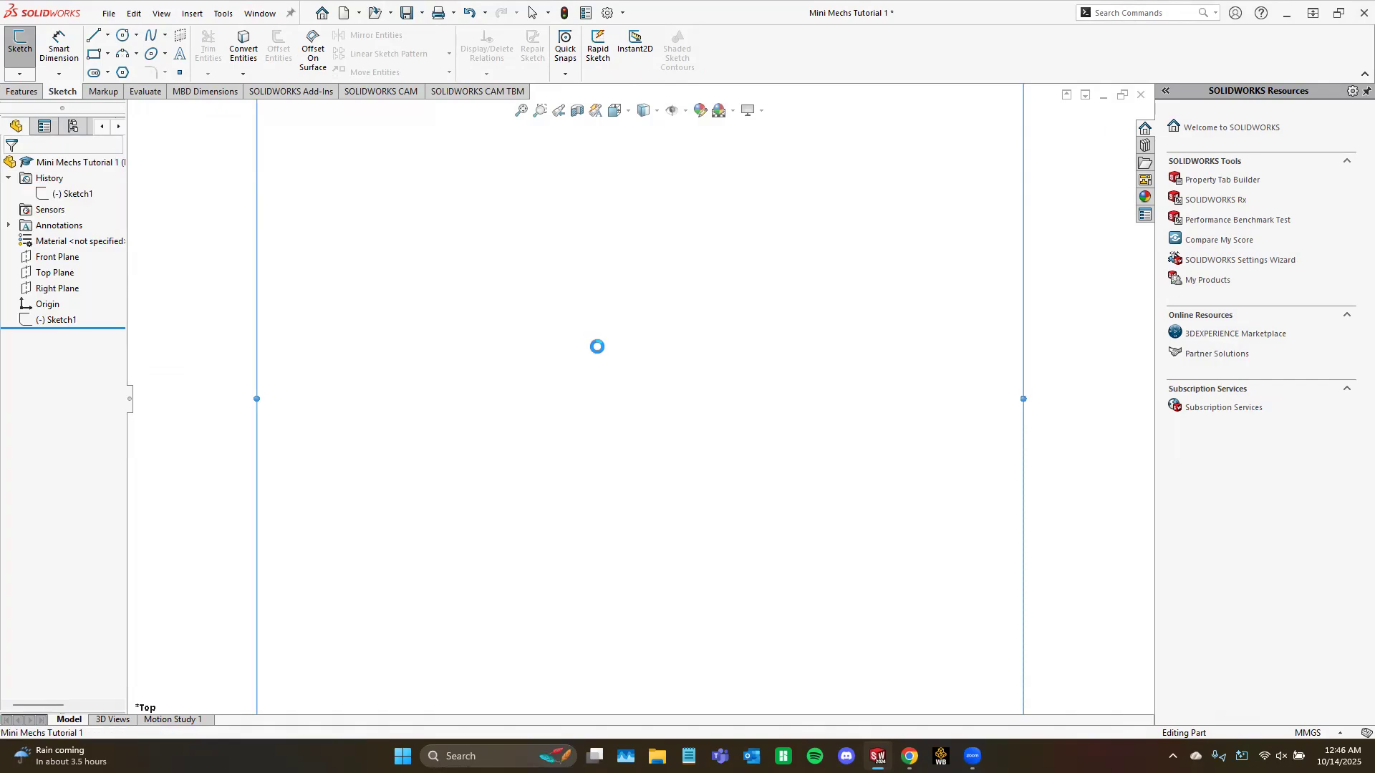
# Step: Sketch a center rectangle about 107 mm wide and 124 mm high, centered on the origin
pyautogui.click(108, 54)
pyautogui.click(136, 87)
pyautogui.click(640, 398)
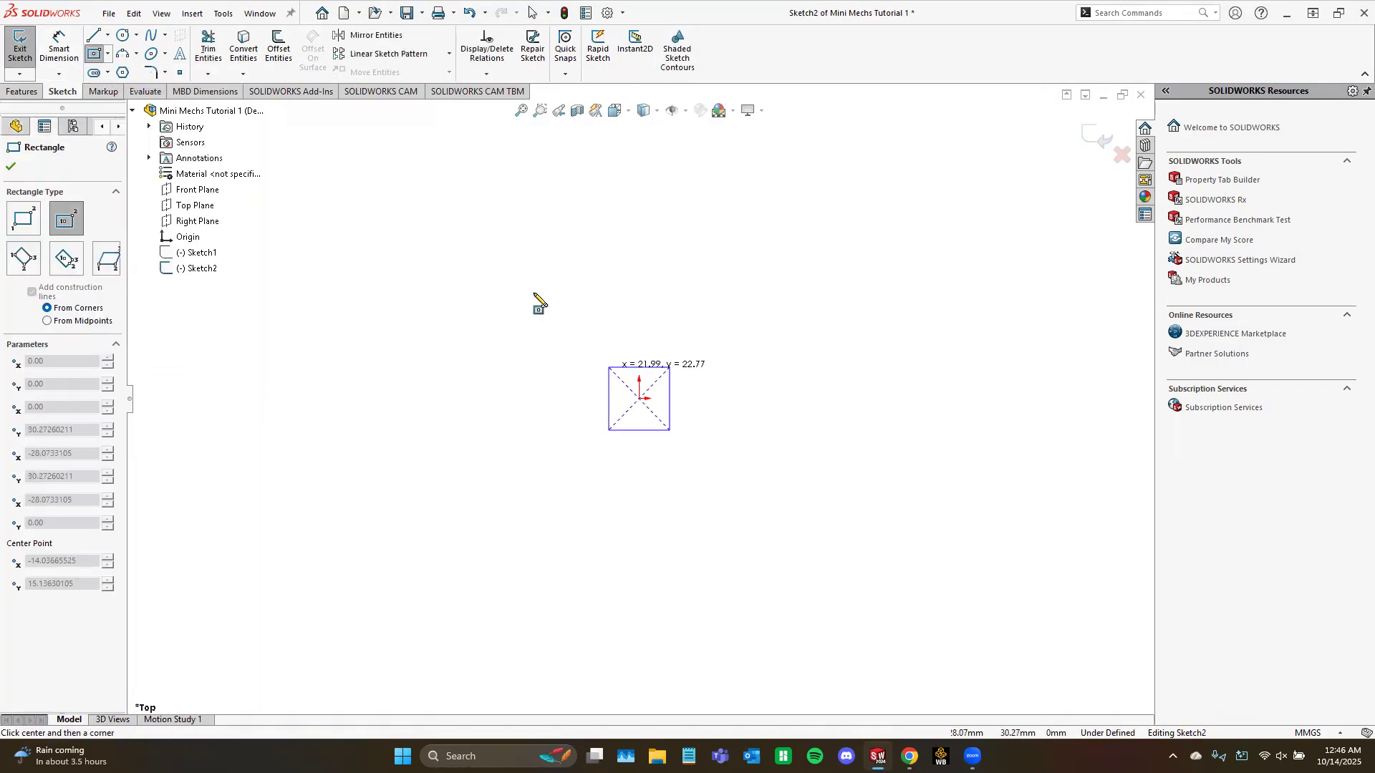
pyautogui.click(490, 226)
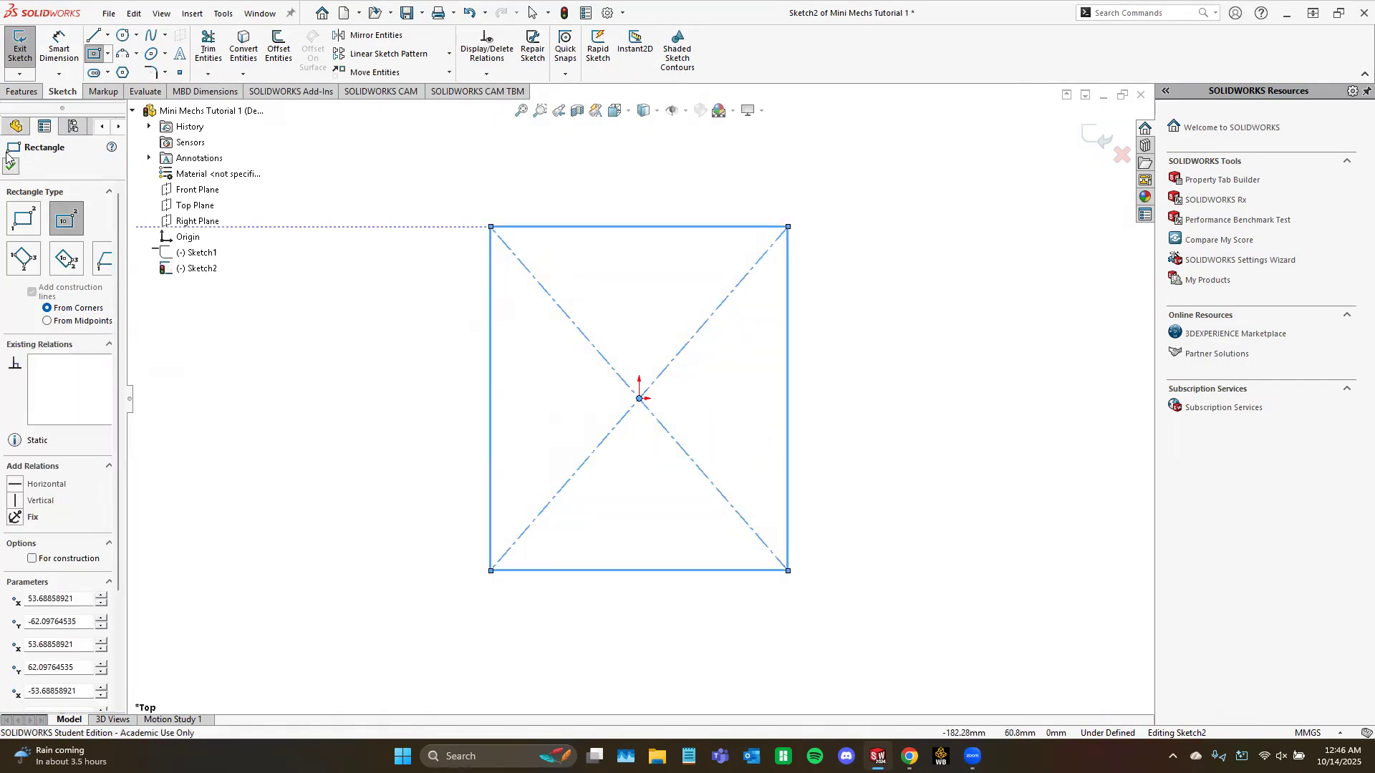
pyautogui.click(10, 163)
pyautogui.click(17, 91)
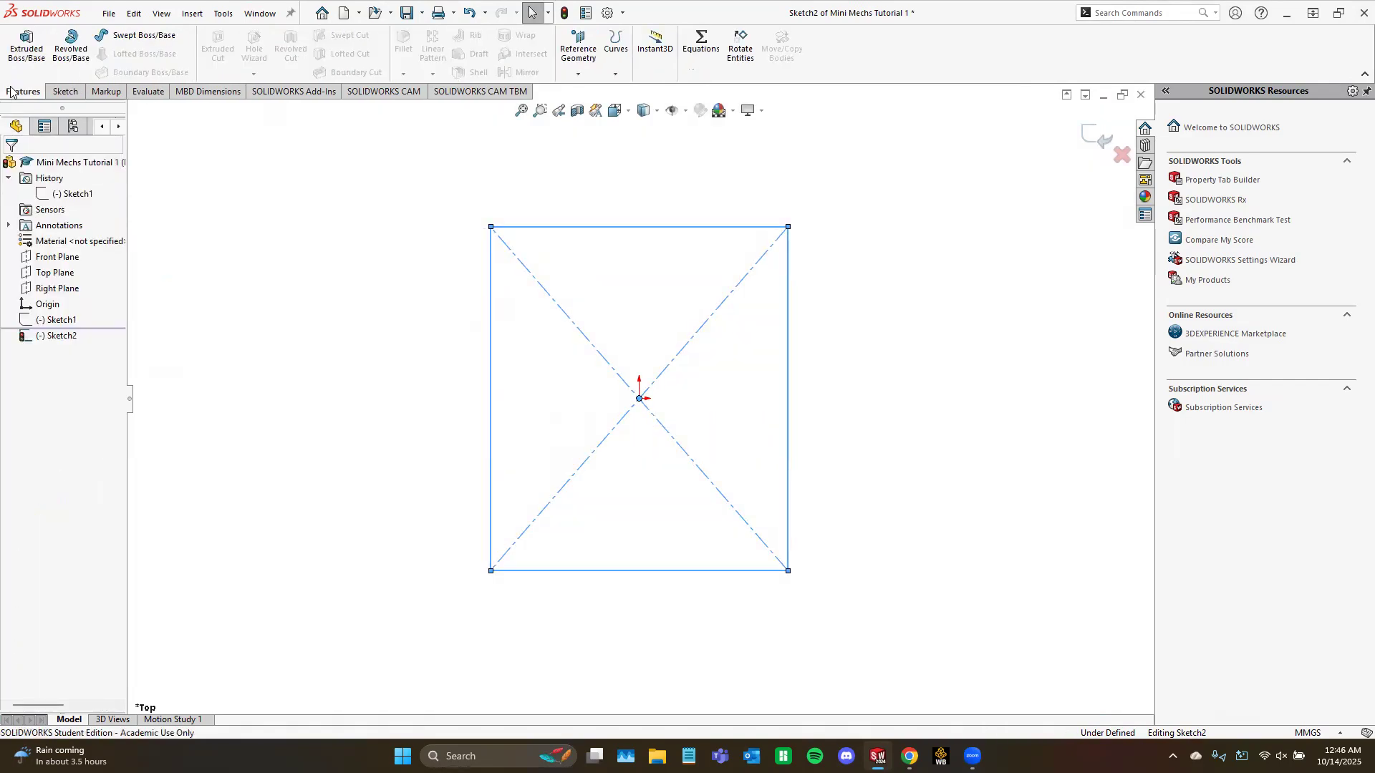
# Step: Extrude the center rectangle as a solid boss with a blind depth of 50 mm
pyautogui.click(16, 45)
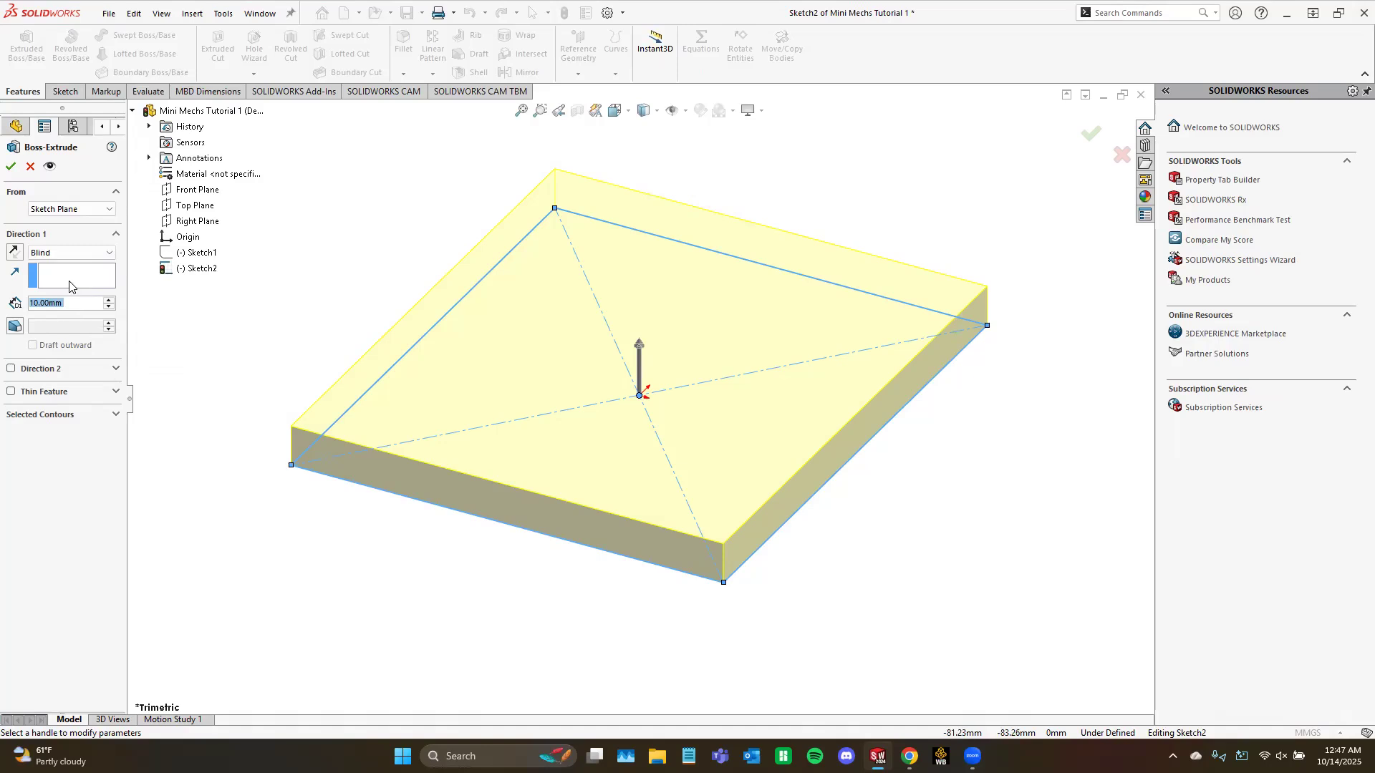
pyautogui.click(72, 303)
pyautogui.press('BackSpace')
pyautogui.press('BackSpace')
pyautogui.press('BackSpace')
pyautogui.press('BackSpace')
pyautogui.press('BackSpace')
pyautogui.press('BackSpace')
pyautogui.press('BackSpace')
pyautogui.write('50')
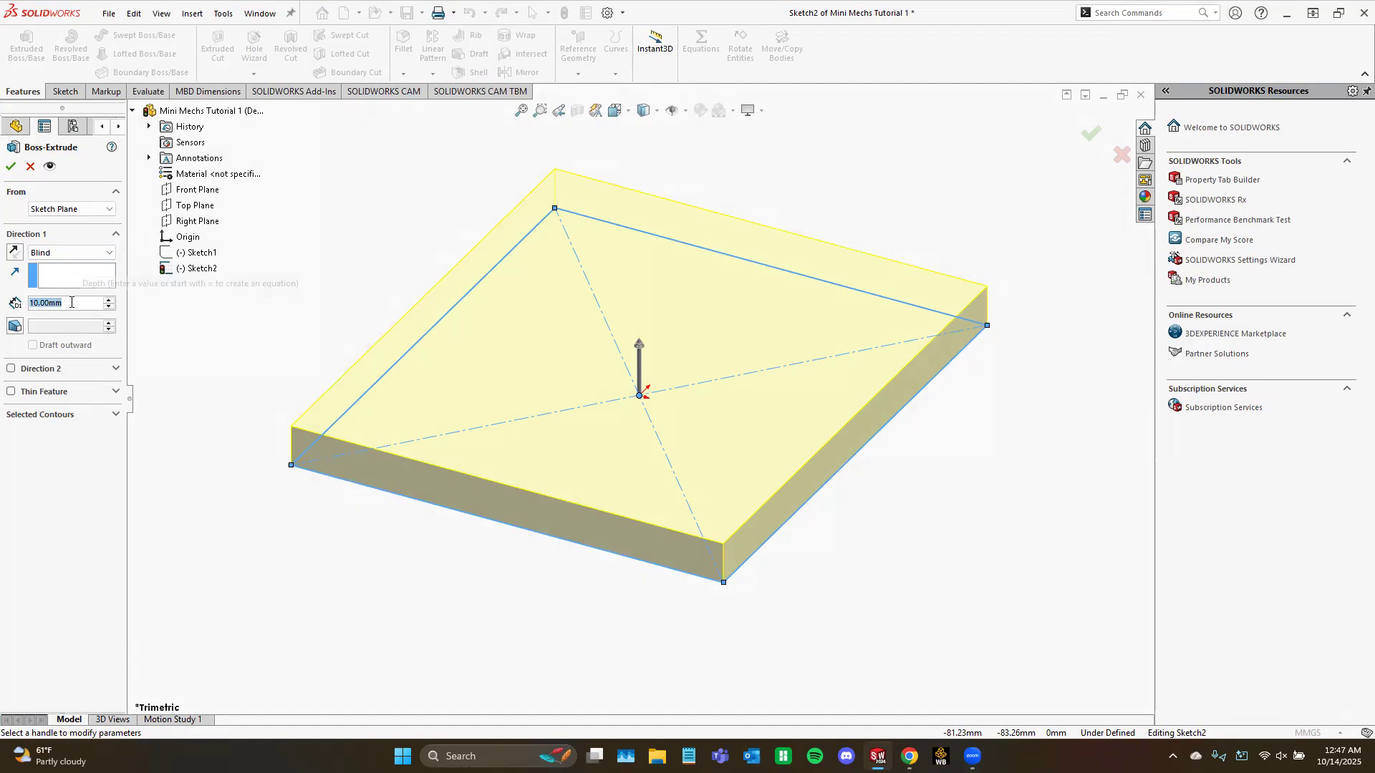
pyautogui.press('Return')
pyautogui.moveTo(323, 523)
pyautogui.mouseDown(button='middle')
pyautogui.moveTo(312, 478)
pyautogui.moveTo(302, 514)
pyautogui.moveTo(325, 535)
pyautogui.mouseUp(button='middle')
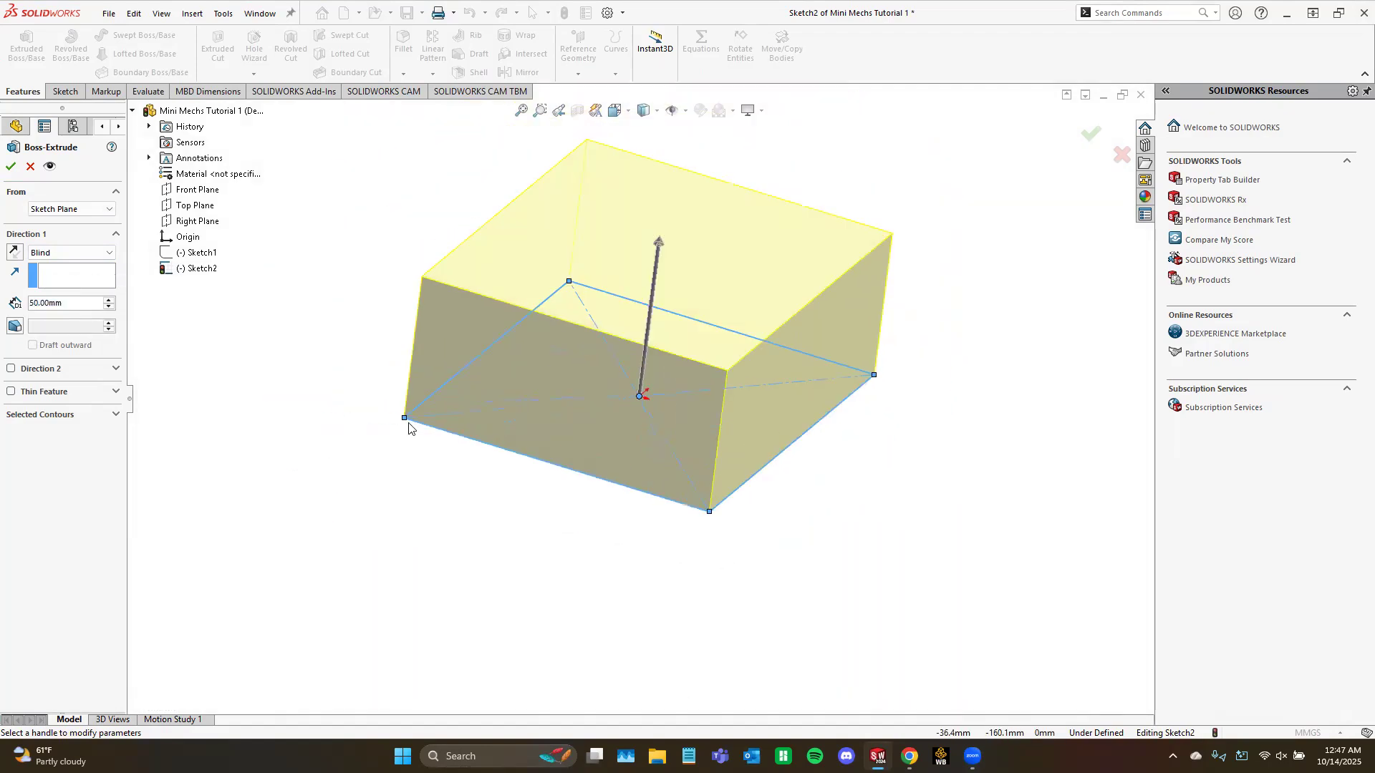
pyautogui.scroll(2, 588, 319)
pyautogui.scroll(-2, 599, 313)
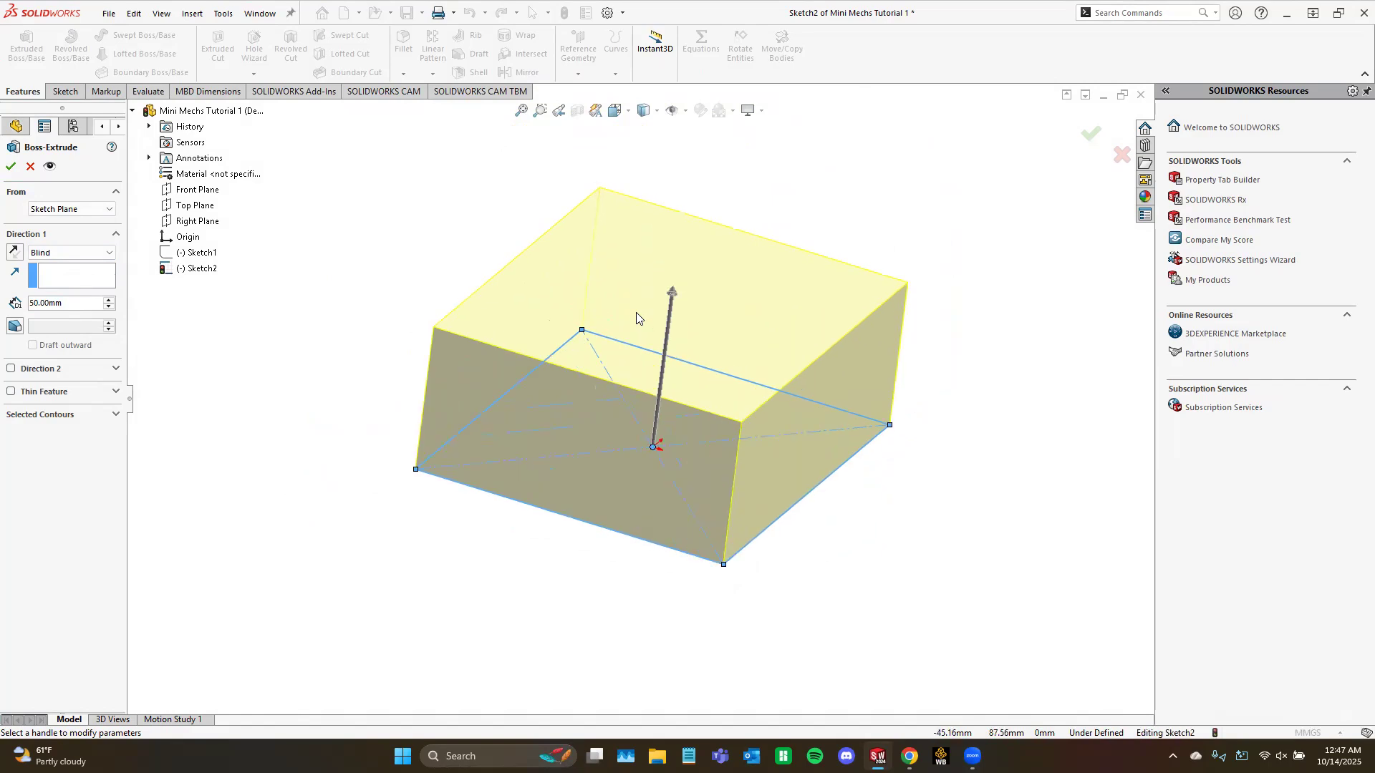
# Step: Review the boss extrusion's end condition options, keep Blind, and accept the feature
pyautogui.click(71, 253)
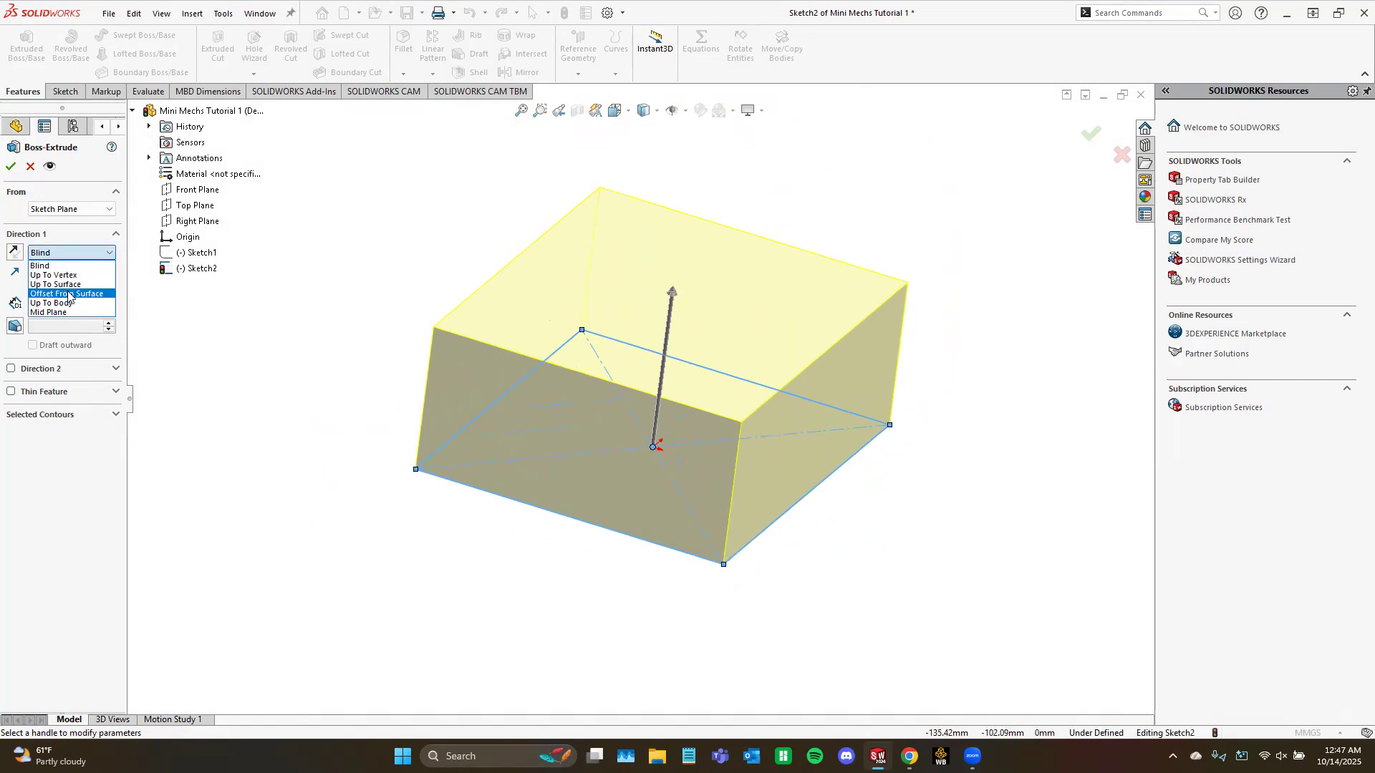
pyautogui.click(76, 252)
pyautogui.click(76, 252)
pyautogui.click(88, 254)
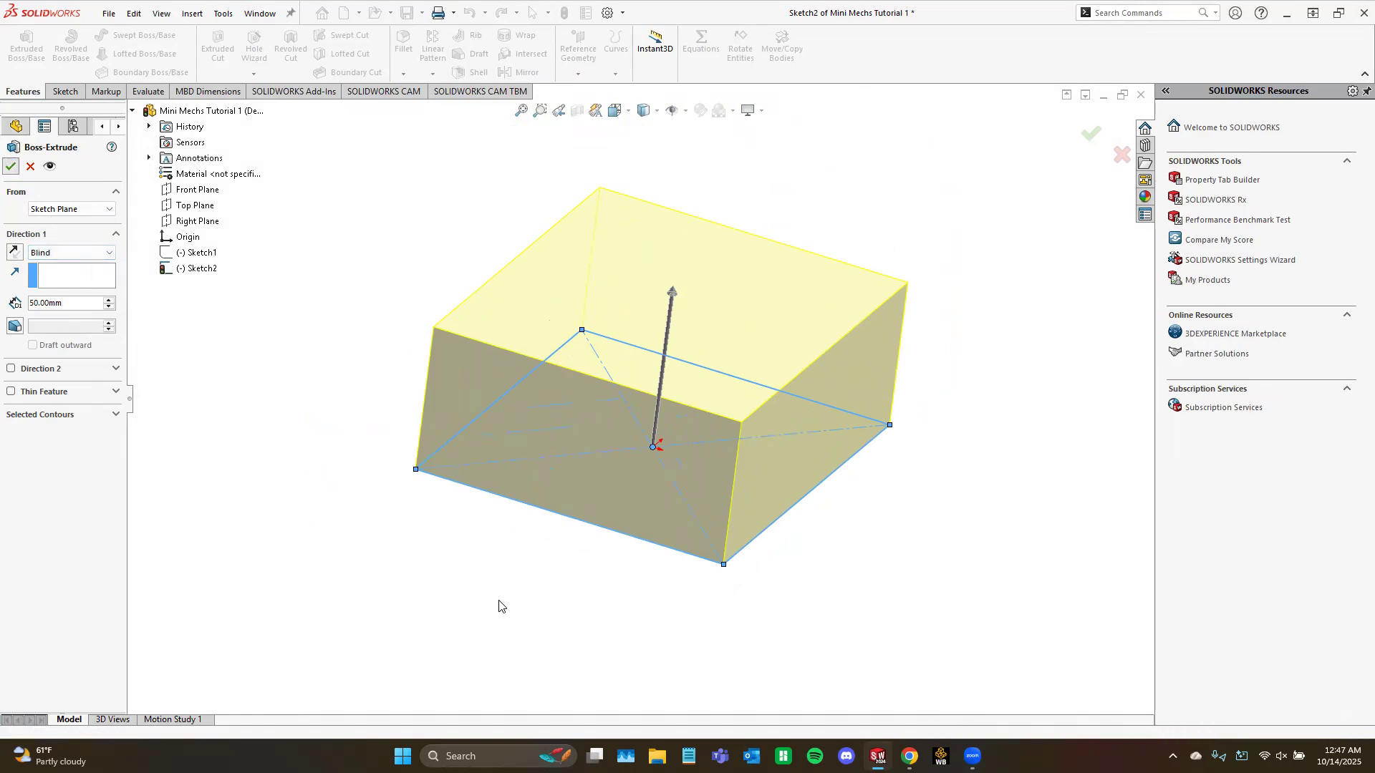
pyautogui.press('Return')
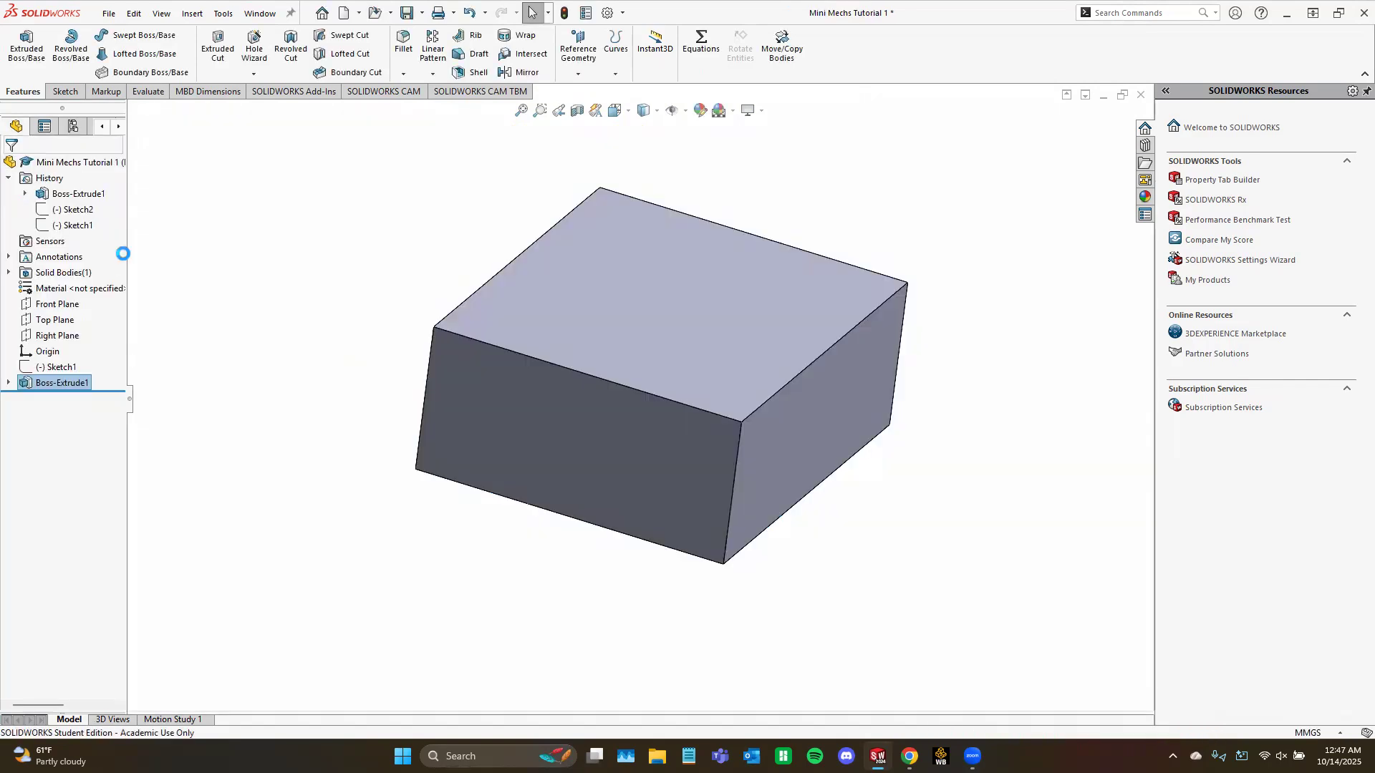
# Step: Start a new sketch on the top face of the extruded block
pyautogui.moveTo(300, 522)
pyautogui.mouseDown(button='middle')
pyautogui.moveTo(351, 429)
pyautogui.moveTo(316, 487)
pyautogui.moveTo(307, 522)
pyautogui.moveTo(319, 531)
pyautogui.moveTo(391, 530)
pyautogui.moveTo(613, 398)
pyautogui.mouseUp(button='middle')
pyautogui.scroll(-3, 613, 398)
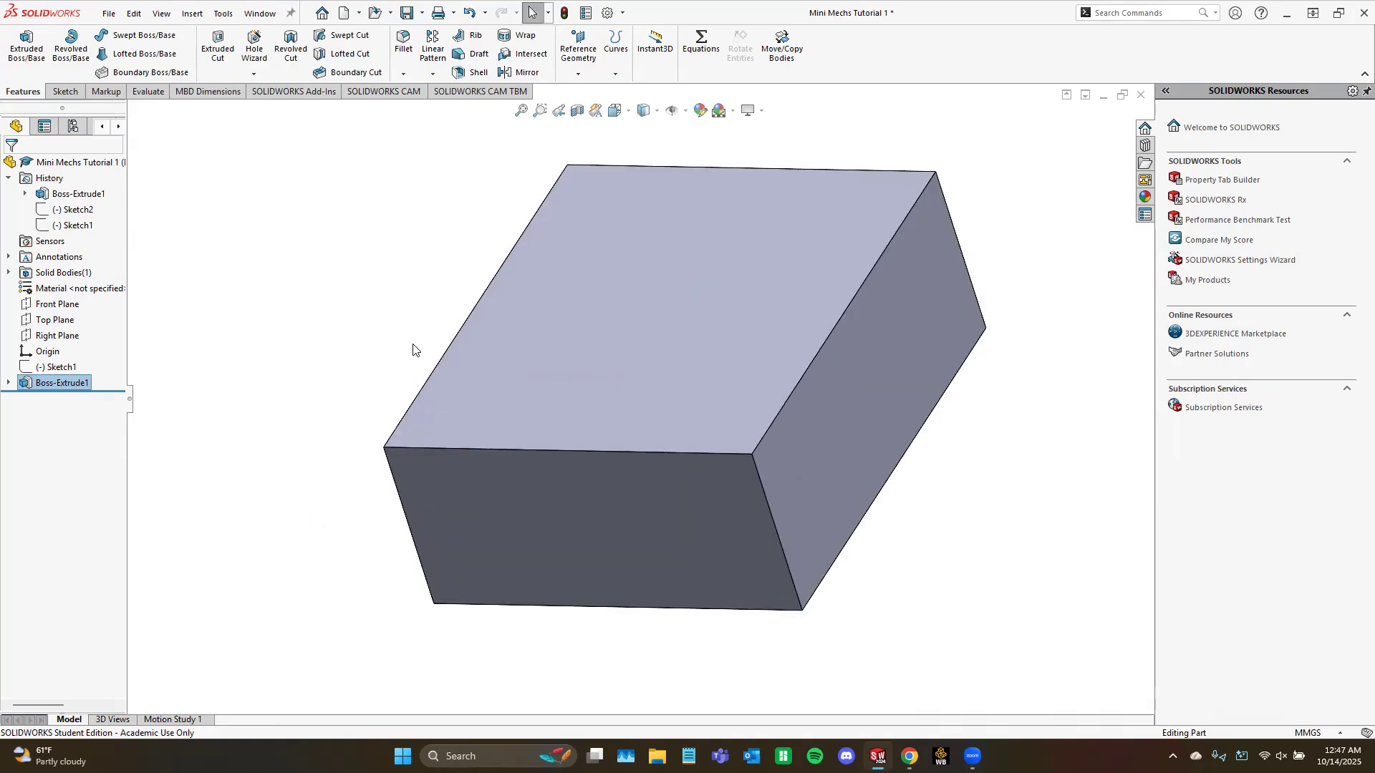
pyautogui.click(75, 91)
pyautogui.click(21, 44)
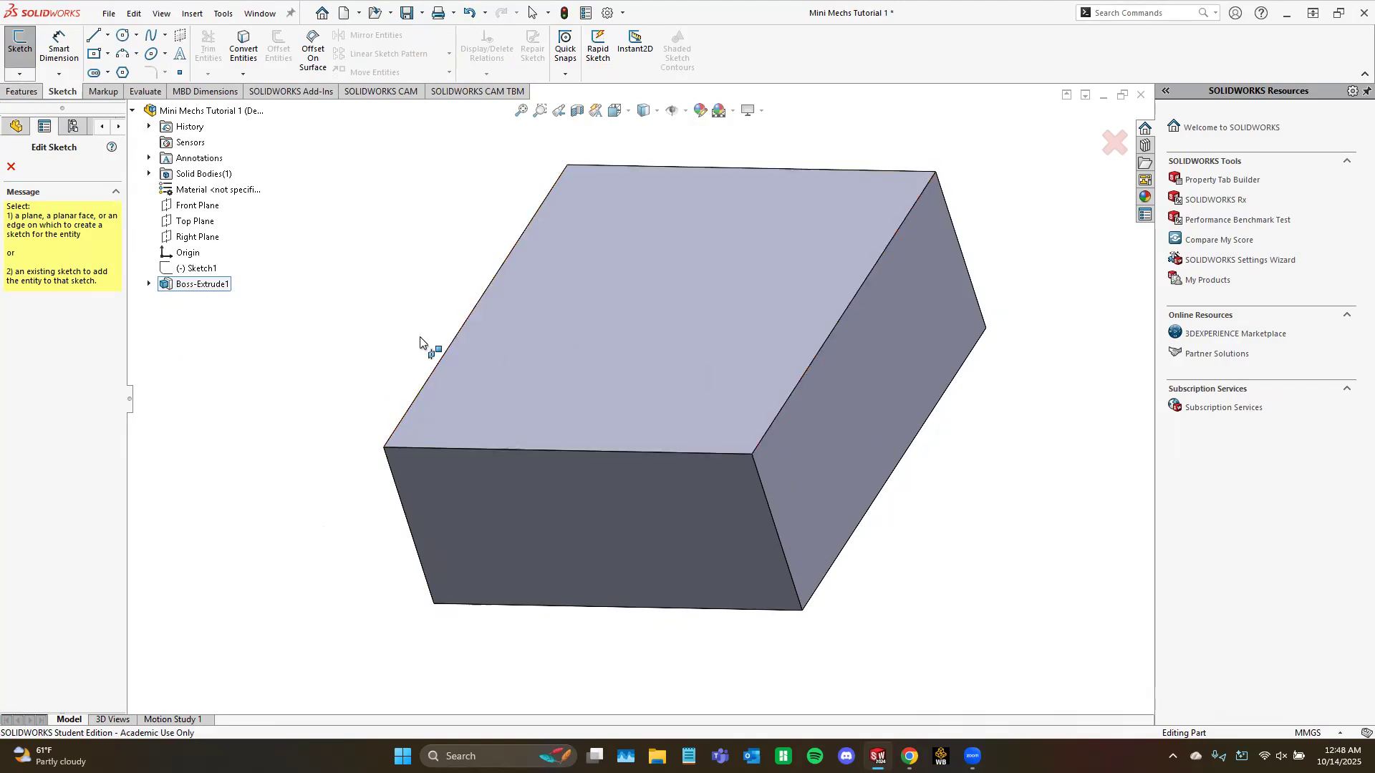
pyautogui.click(644, 324)
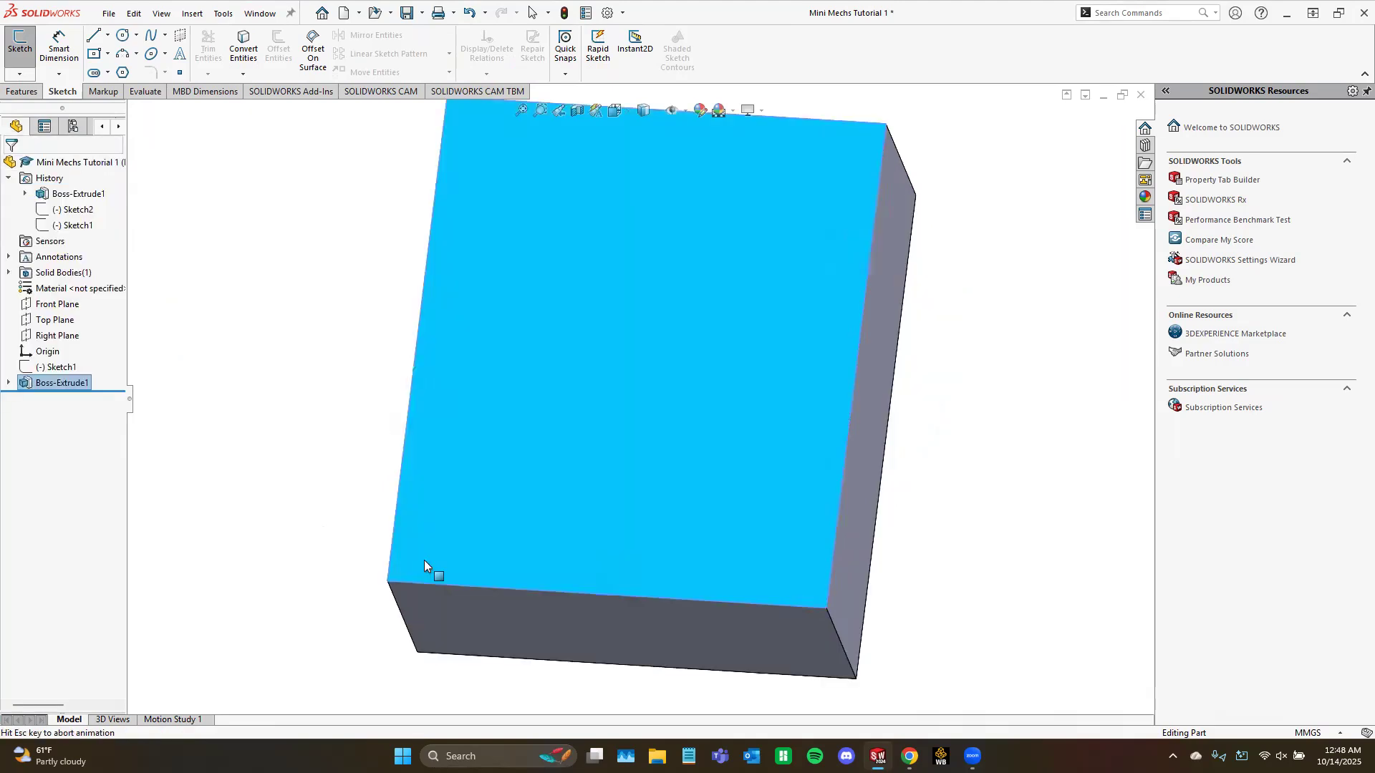
# Step: Sketch a circle about 22 mm in diameter centered on the origin of the block's top face
pyautogui.click(123, 35)
pyautogui.click(641, 399)
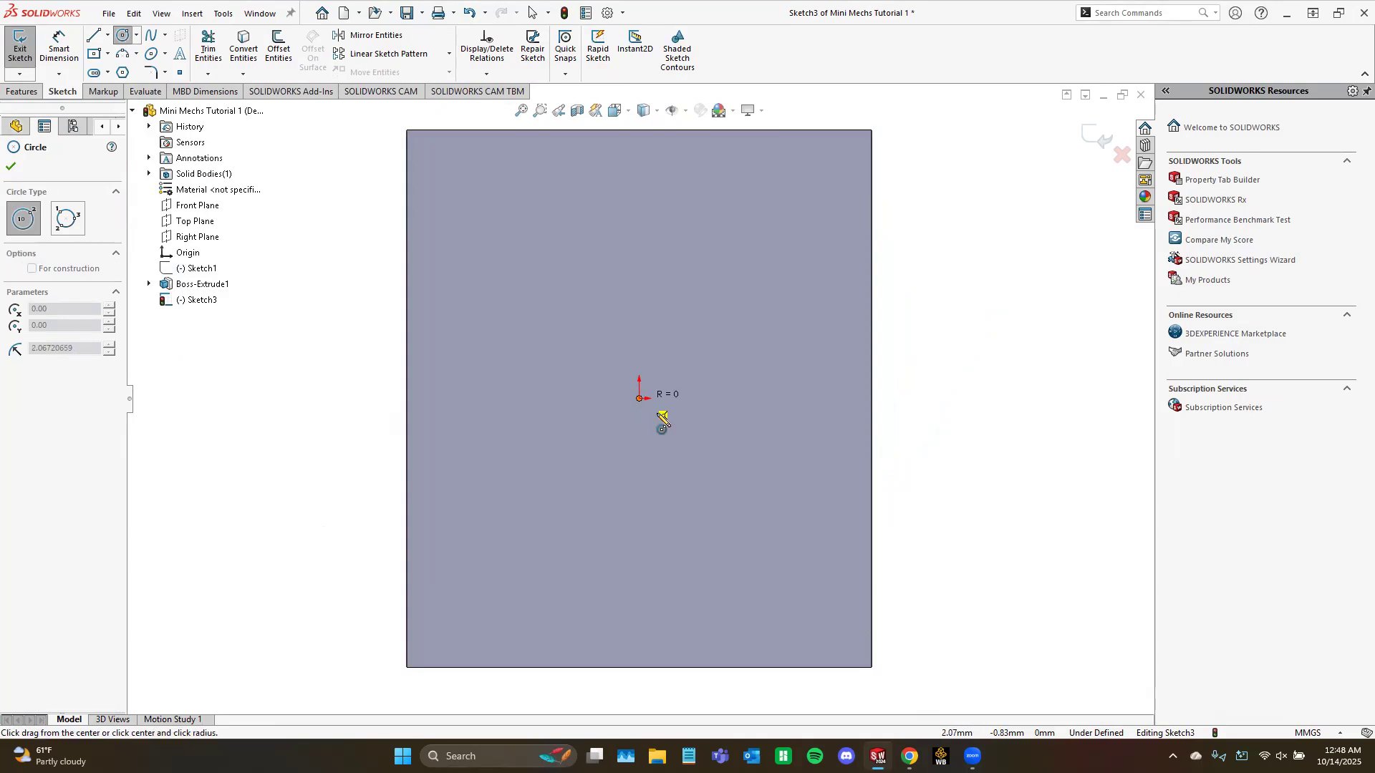
pyautogui.click(645, 445)
pyautogui.press('Escape')
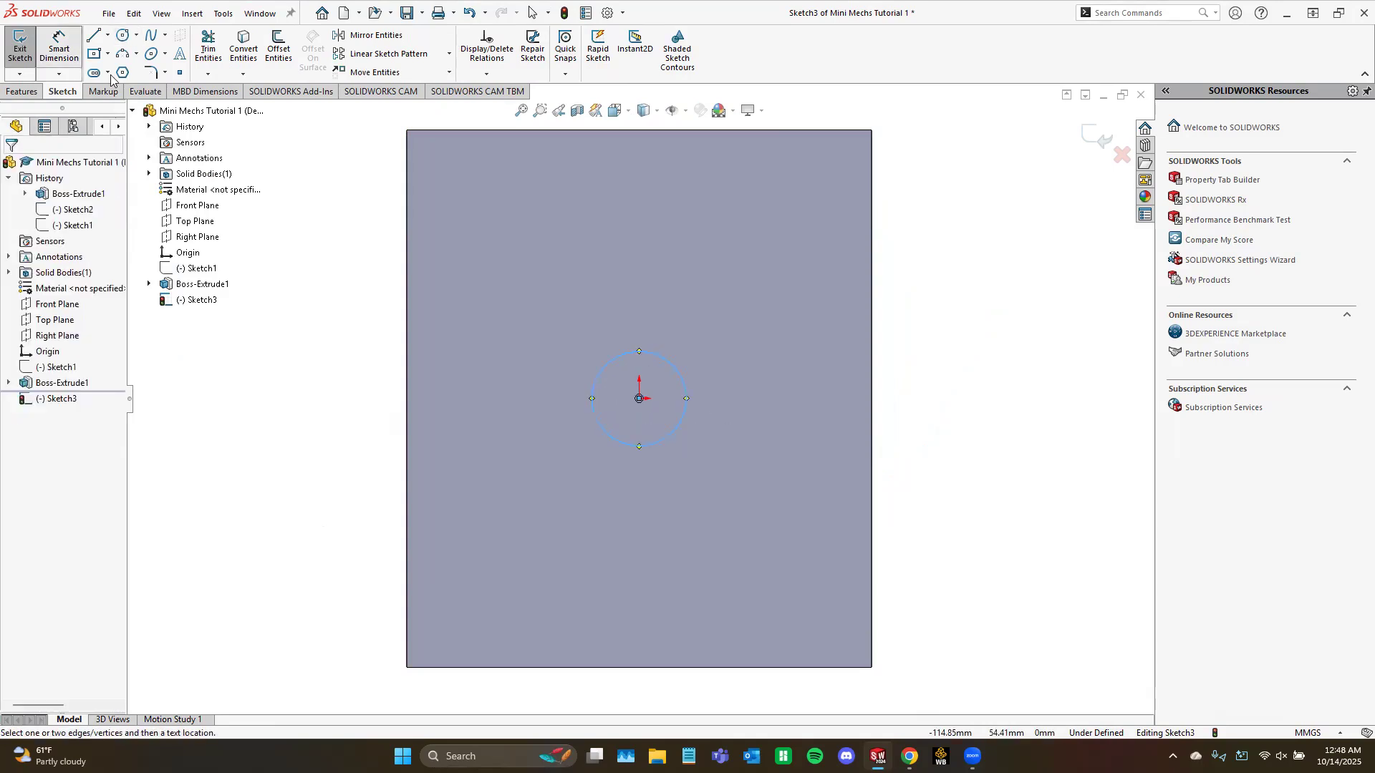
# Step: Dimension the circle's diameter to 20 mm and close the dimension tool
pyautogui.click(657, 357)
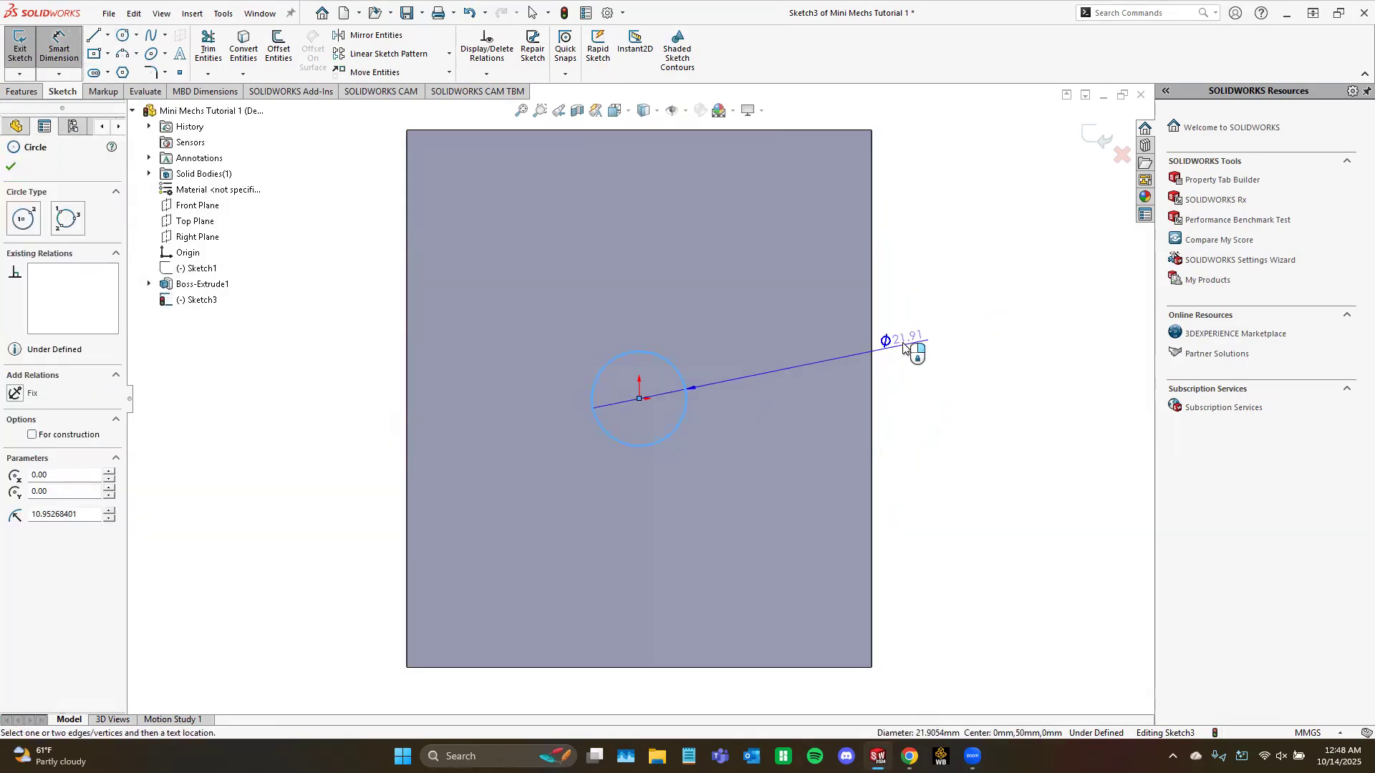
pyautogui.click(924, 309)
pyautogui.press('Return')
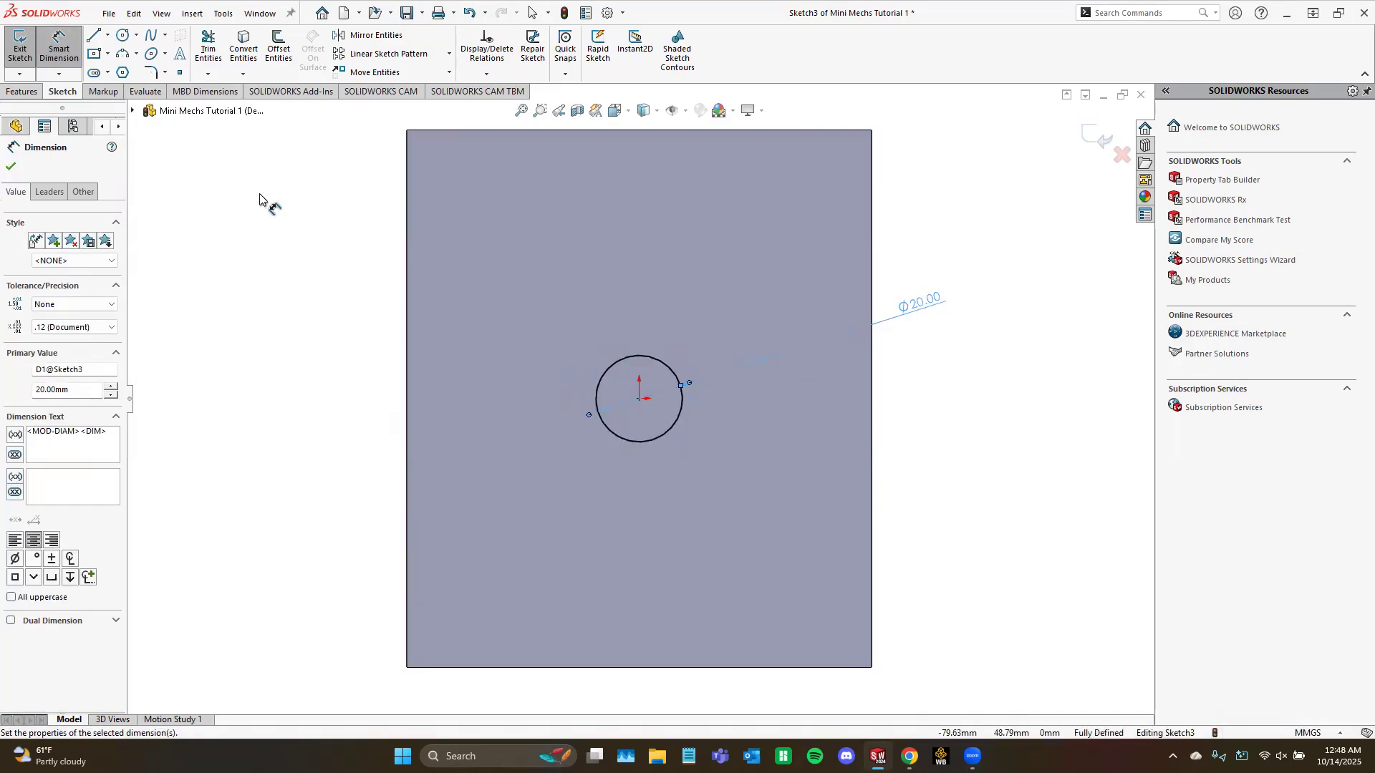
pyautogui.click(11, 167)
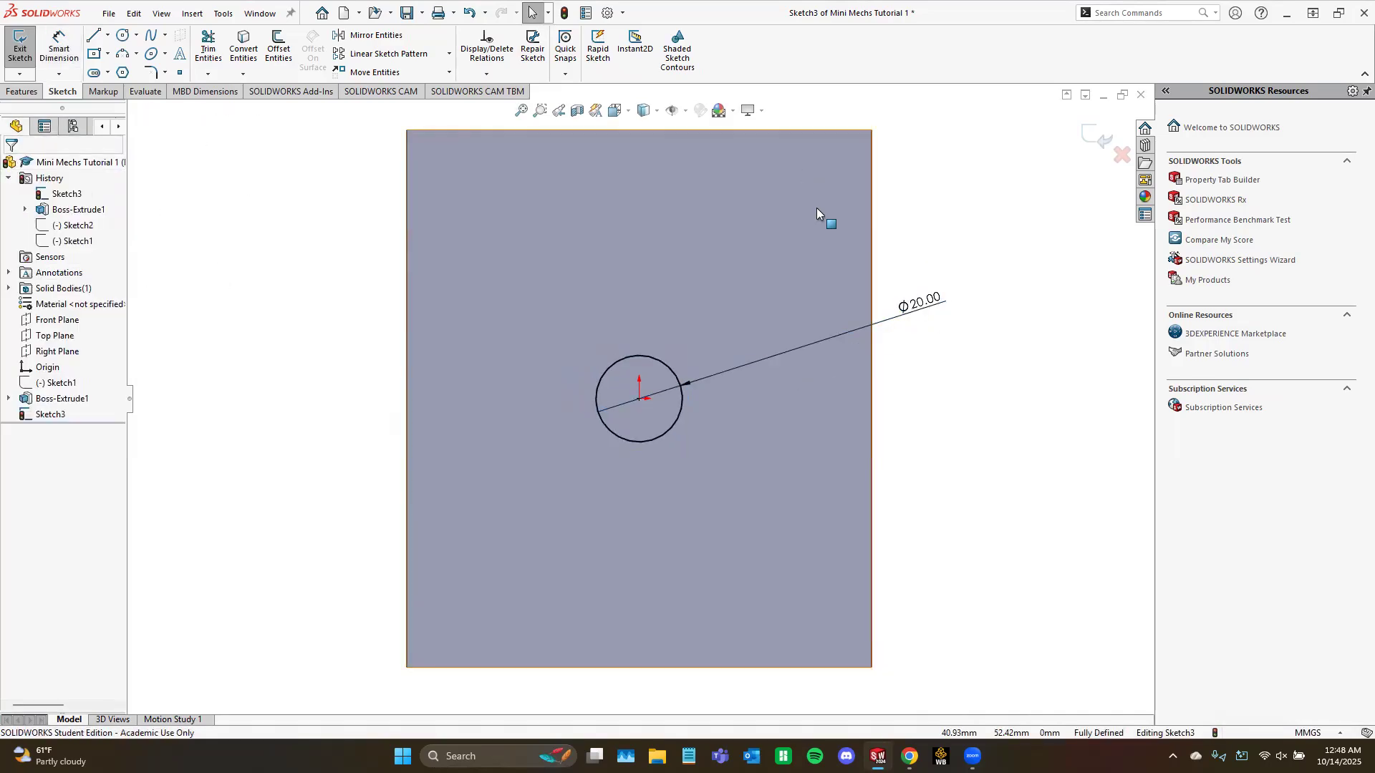
# Step: Start an extruded cut from the circle sketch down into the block
pyautogui.click(28, 94)
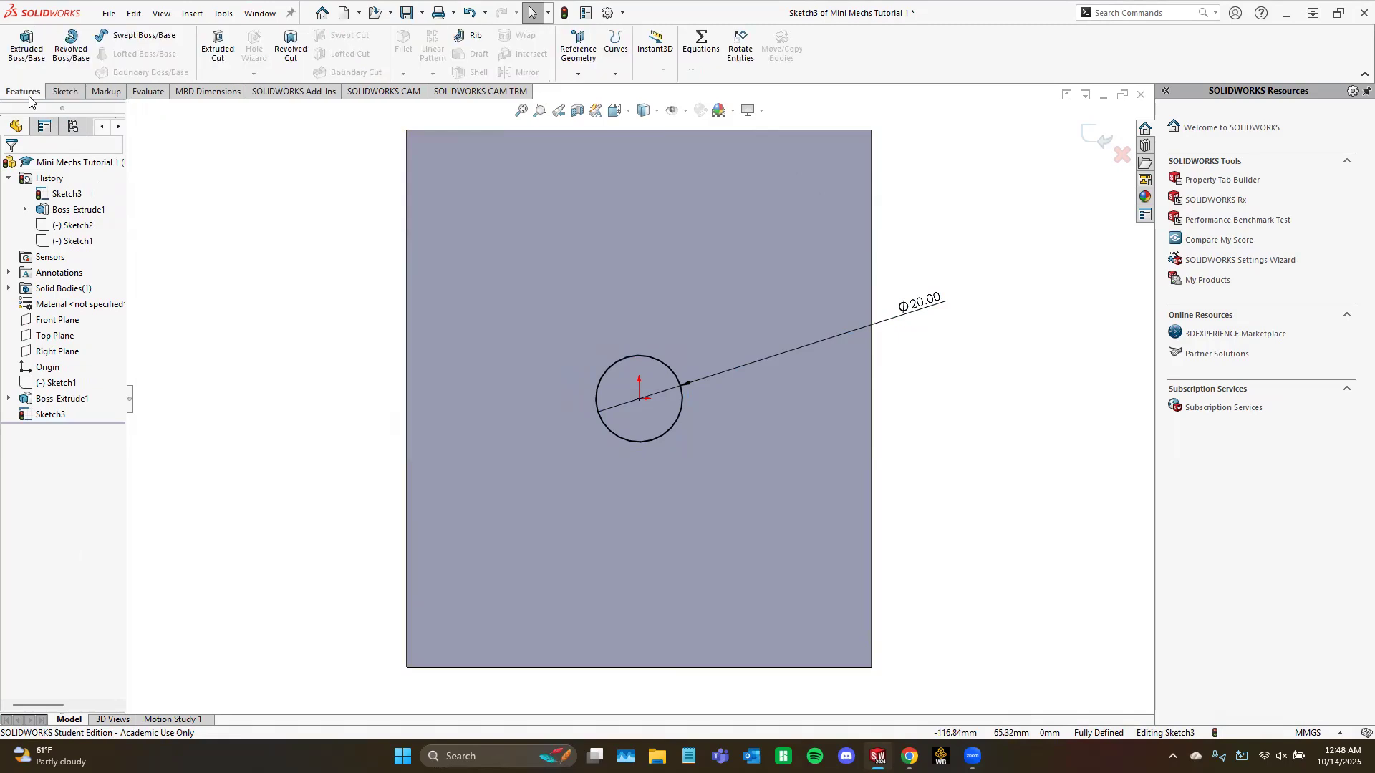
pyautogui.click(220, 57)
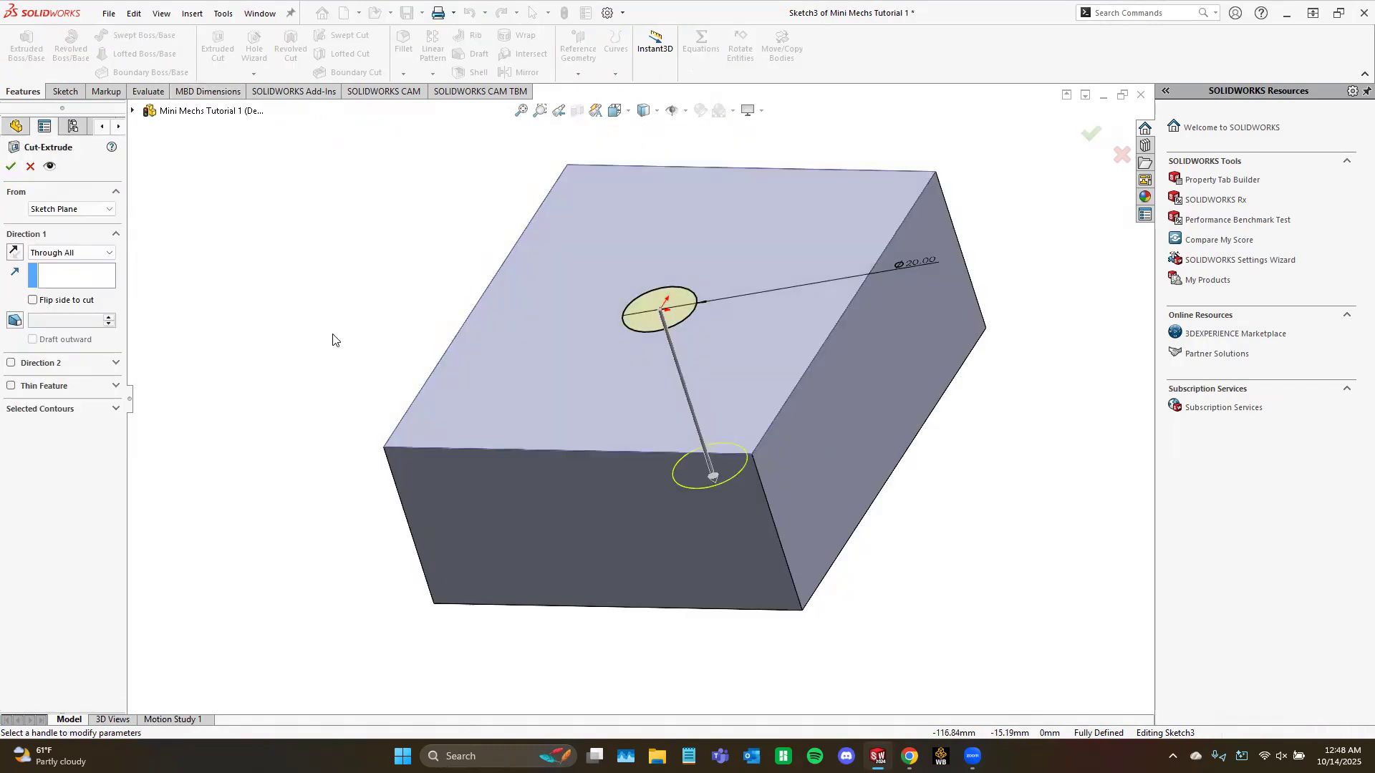
pyautogui.moveTo(442, 272); pyautogui.dragTo(385, 250, button='middle')
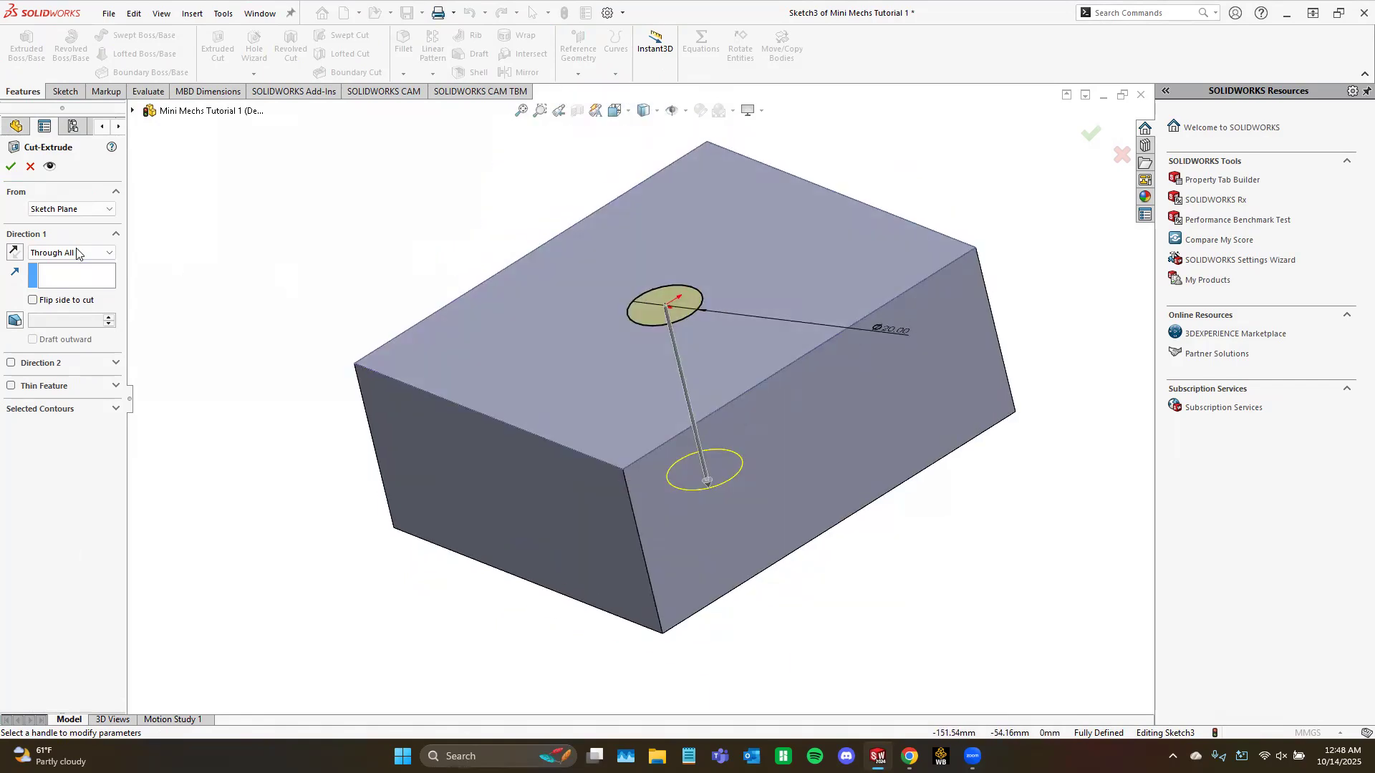
pyautogui.moveTo(481, 474); pyautogui.dragTo(515, 503, button='middle')
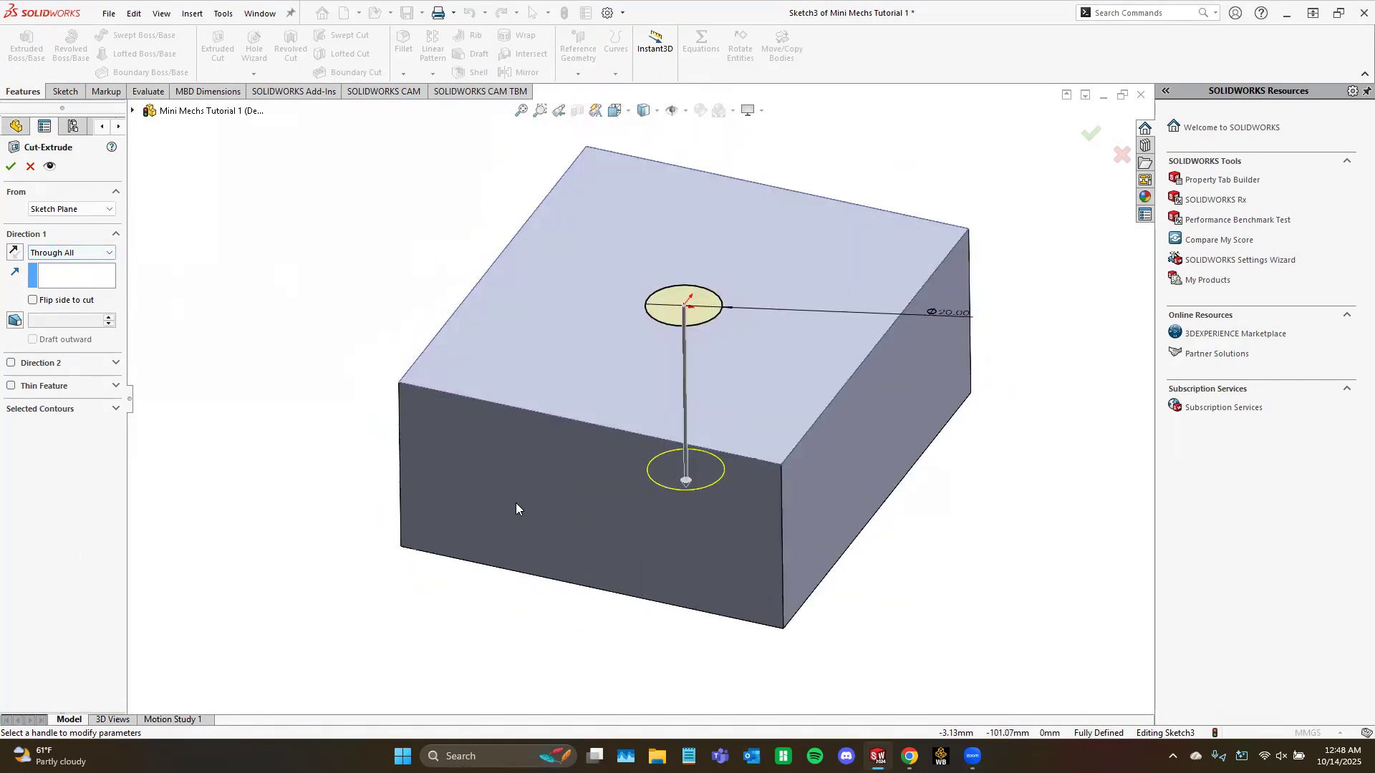
# Step: Try the cut with a Blind end condition at a depth of 35 mm and at 20 mm
pyautogui.click(54, 255)
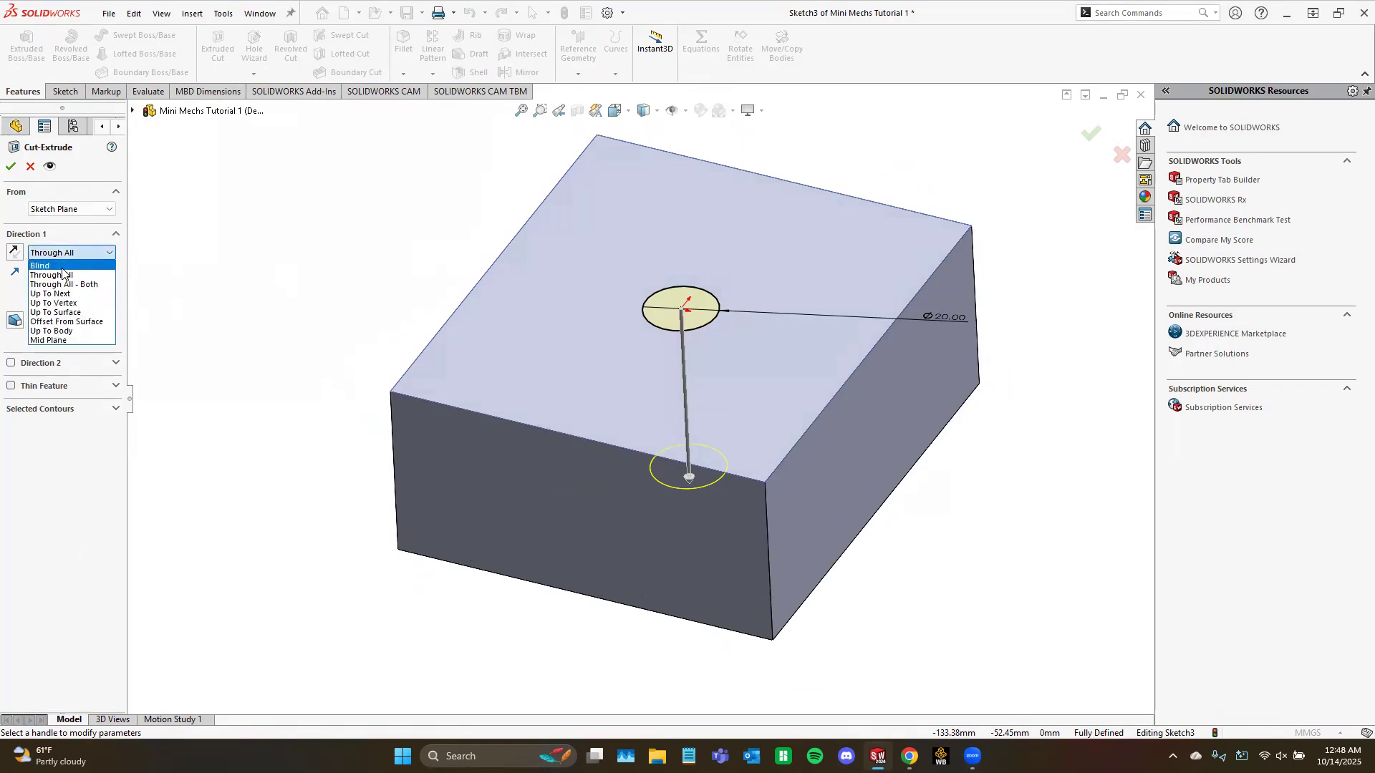
pyautogui.click(62, 268)
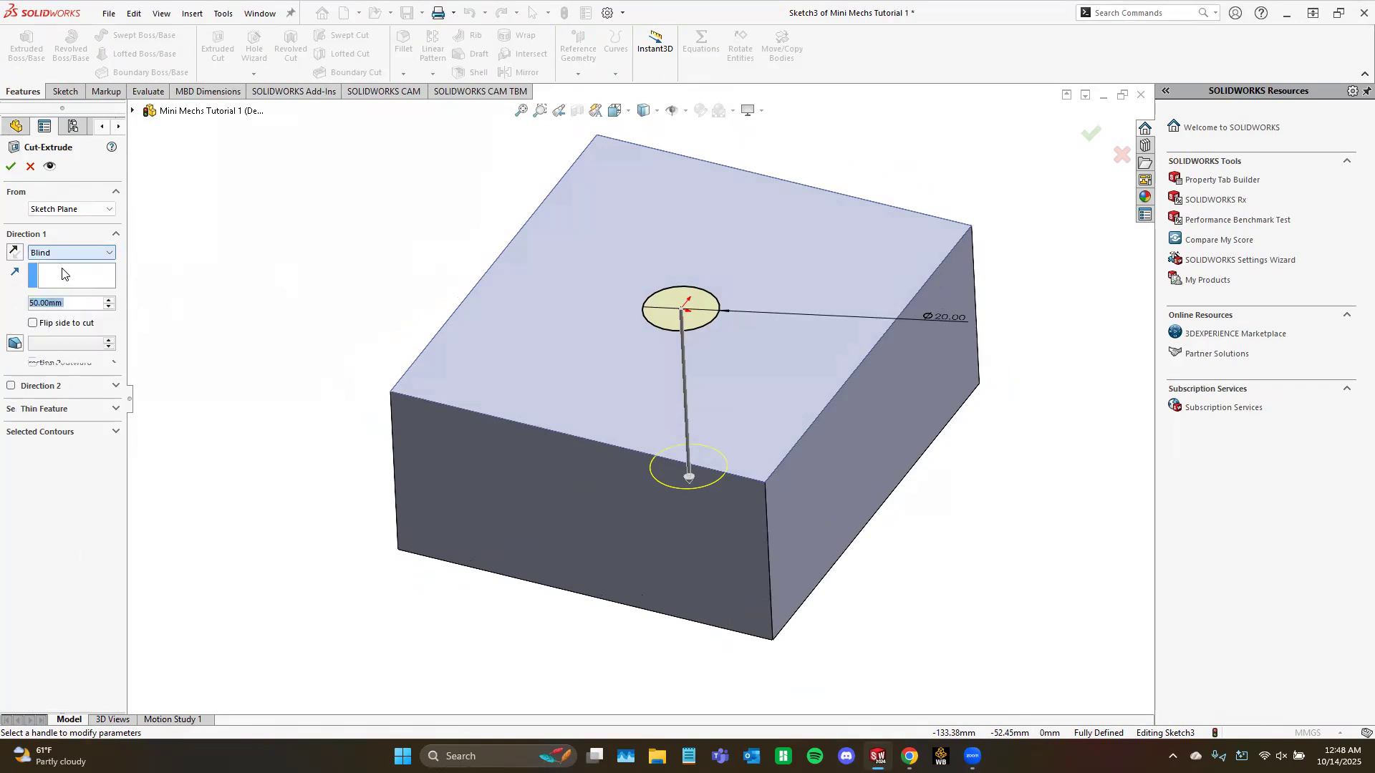
pyautogui.moveTo(537, 390); pyautogui.dragTo(527, 372, button='middle')
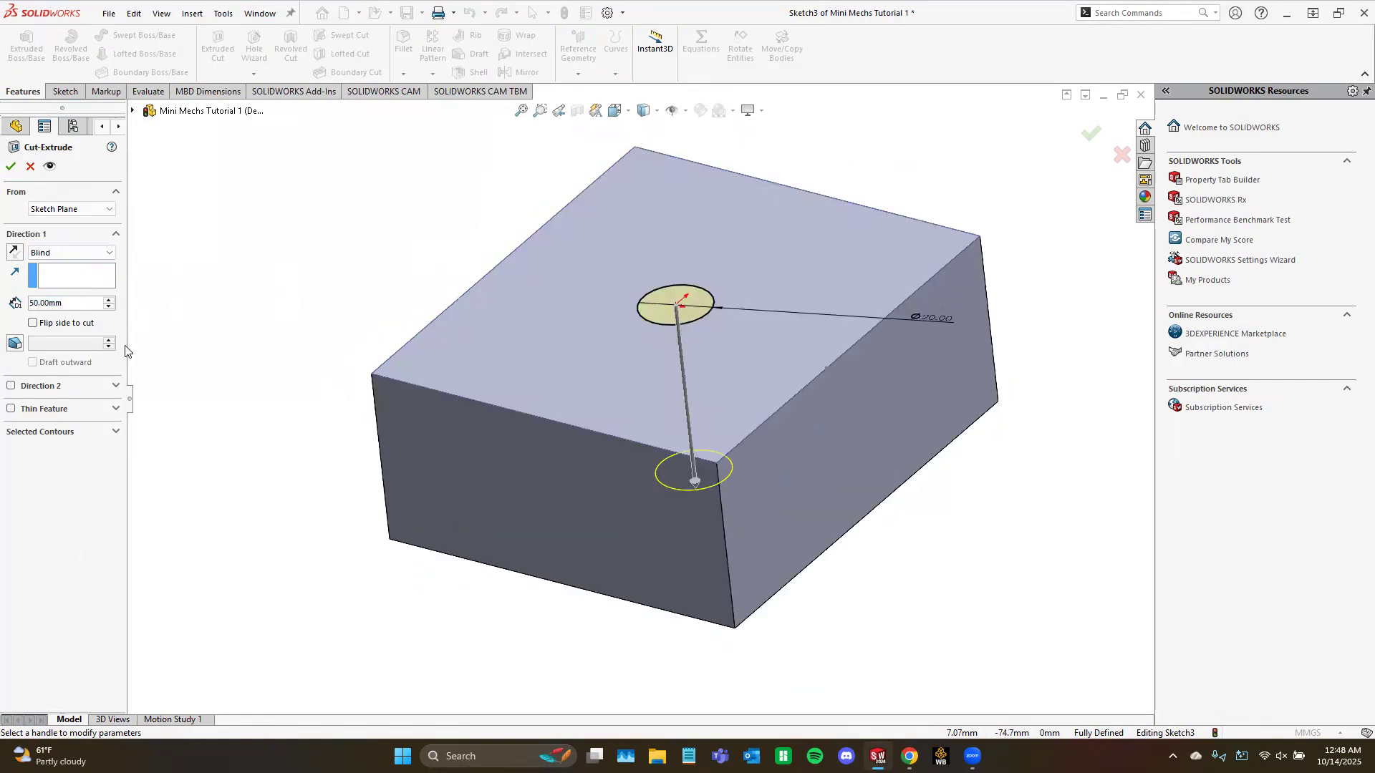
pyautogui.doubleClick(34, 302)
pyautogui.write('35')
pyautogui.press('Return')
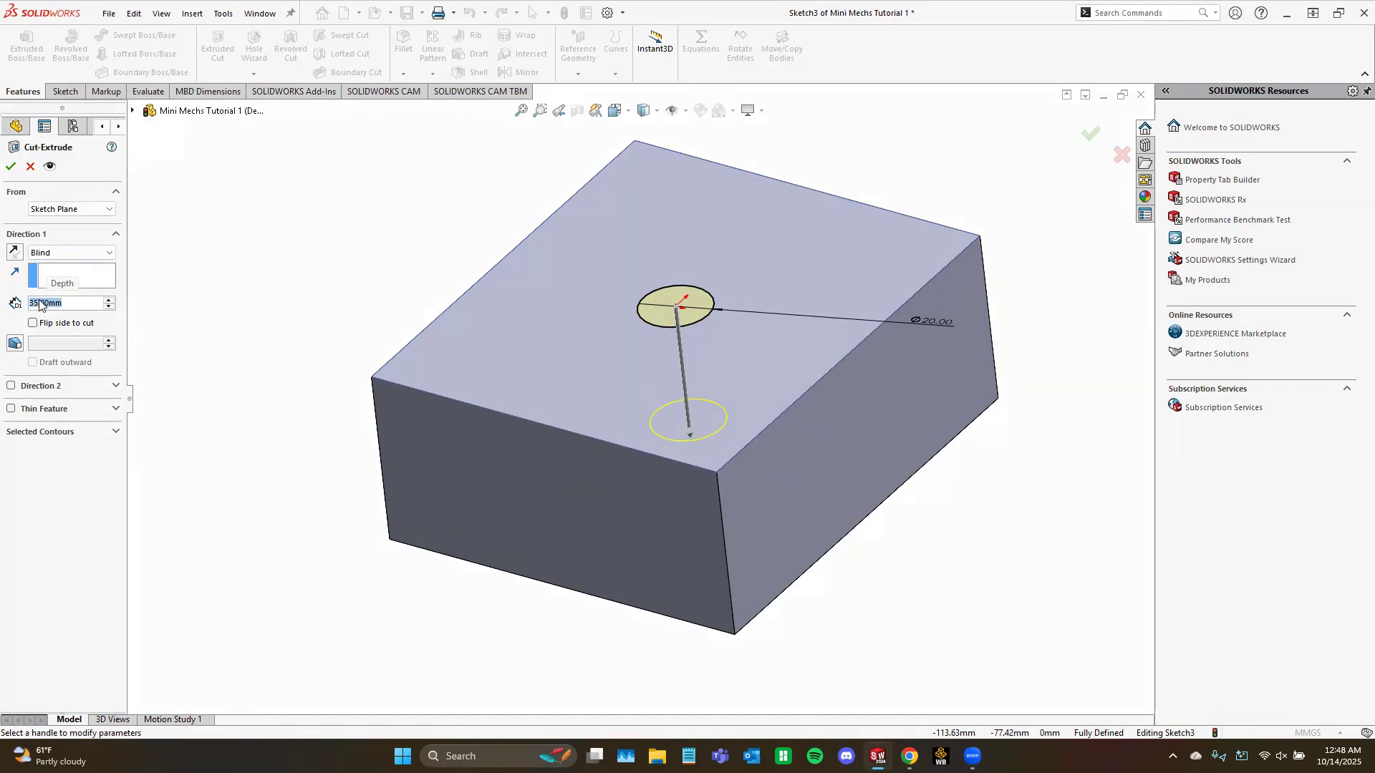
pyautogui.write('20')
pyautogui.press('Return')
pyautogui.moveTo(721, 450)
pyautogui.mouseDown(button='middle')
pyautogui.moveTo(698, 415)
pyautogui.moveTo(699, 452)
pyautogui.mouseUp(button='middle')
# Step: Set the circular cut's end condition to Through All
pyautogui.click(70, 252)
pyautogui.click(51, 274)
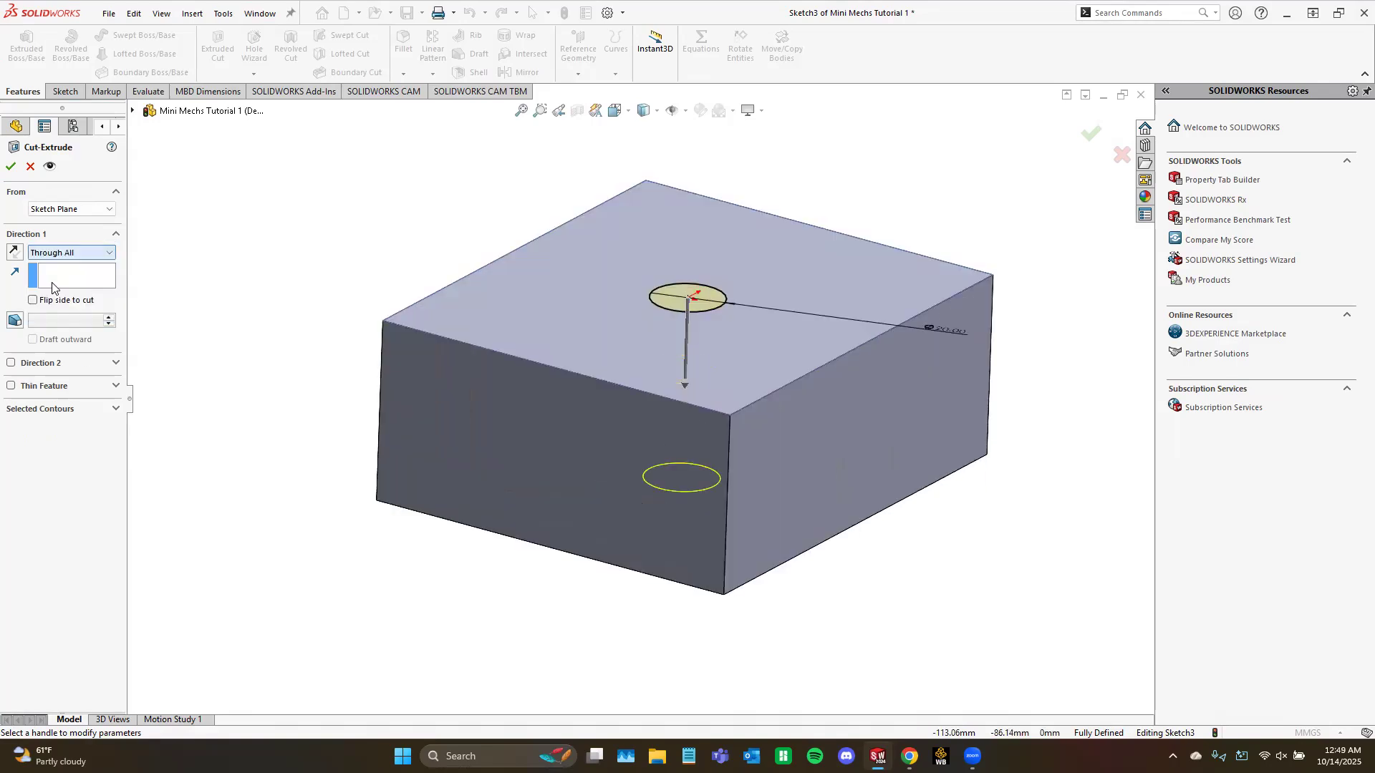
pyautogui.moveTo(522, 513)
pyautogui.mouseDown(button='middle')
pyautogui.moveTo(529, 423)
pyautogui.moveTo(542, 515)
pyautogui.mouseUp(button='middle')
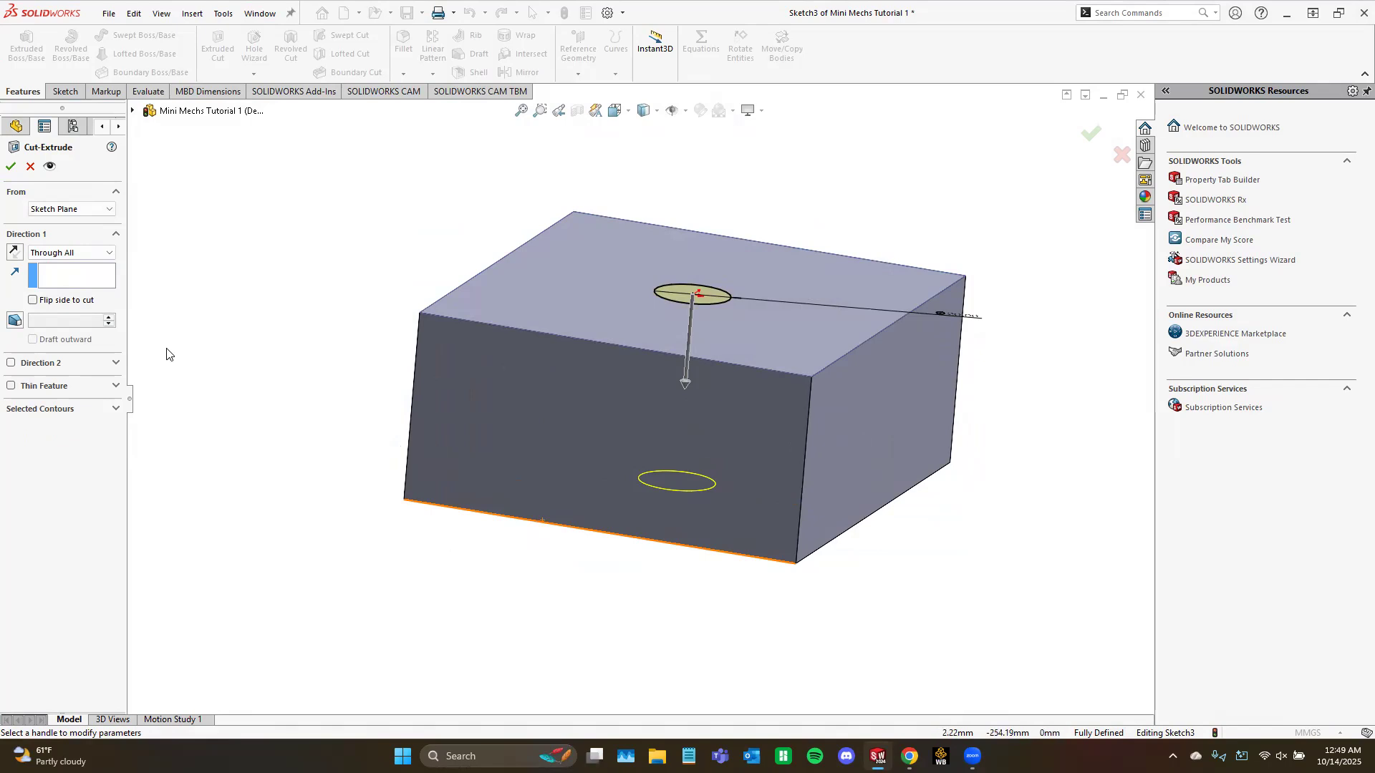
# Step: Set the circular cut's end condition to Through All - Both
pyautogui.click(89, 253)
pyautogui.click(85, 285)
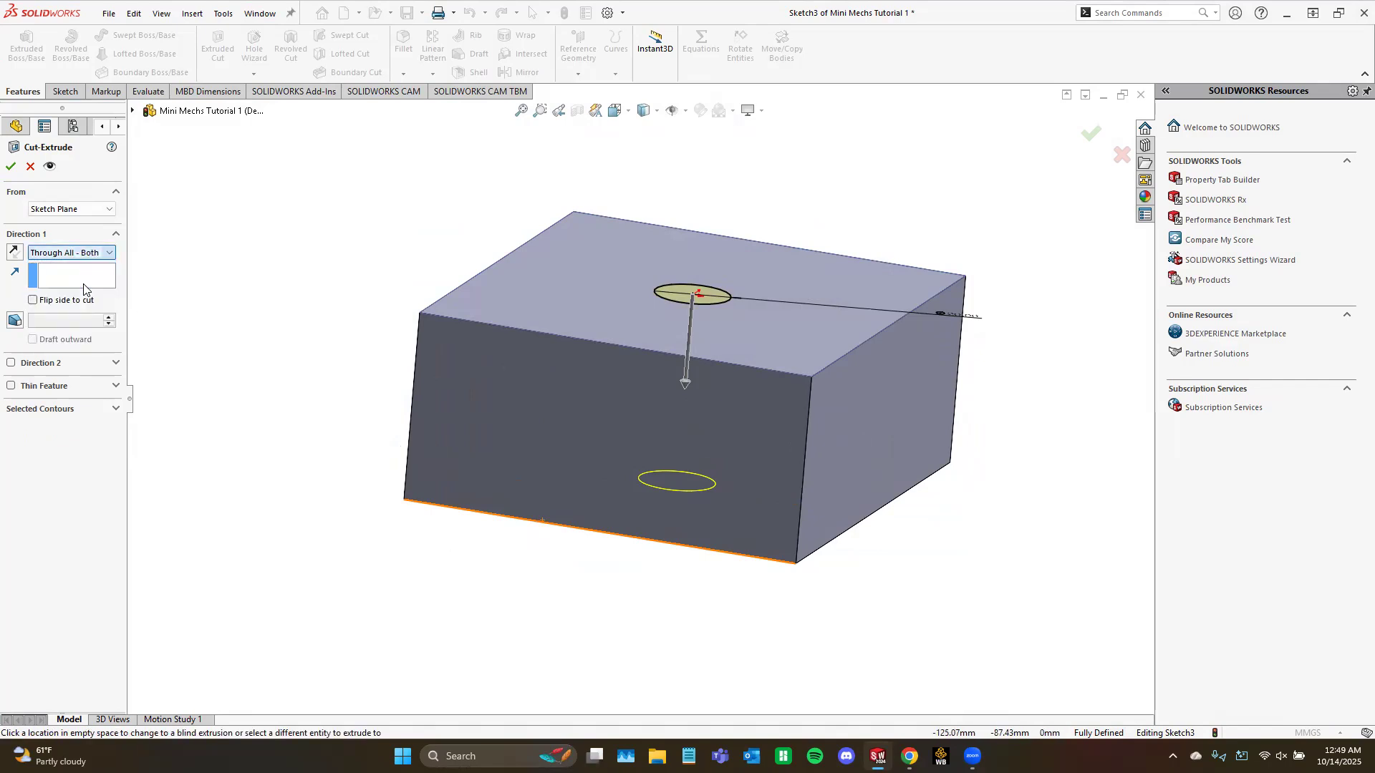
pyautogui.scroll(1, 733, 431)
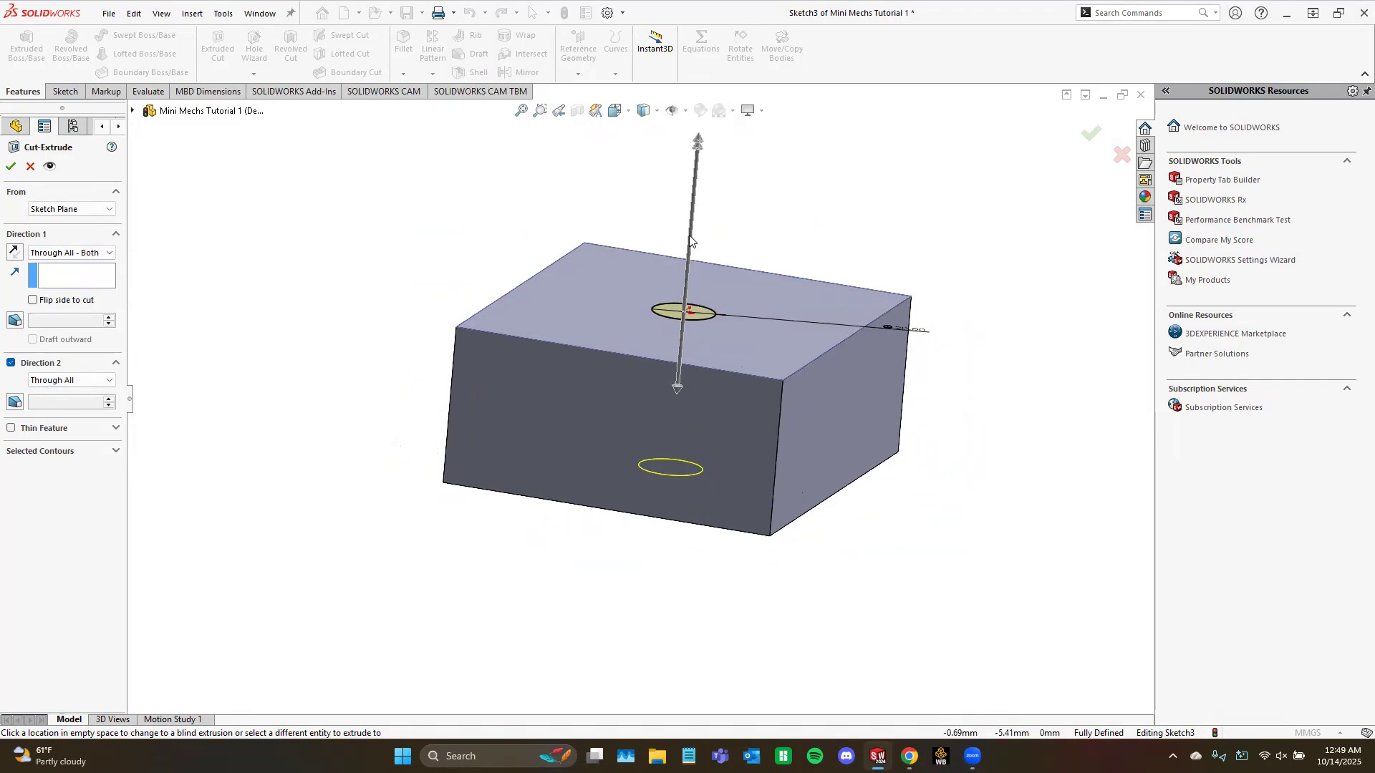
# Step: Set the cut's first direction to Up To Surface, using the block's bottom face as the limit
pyautogui.click(70, 254)
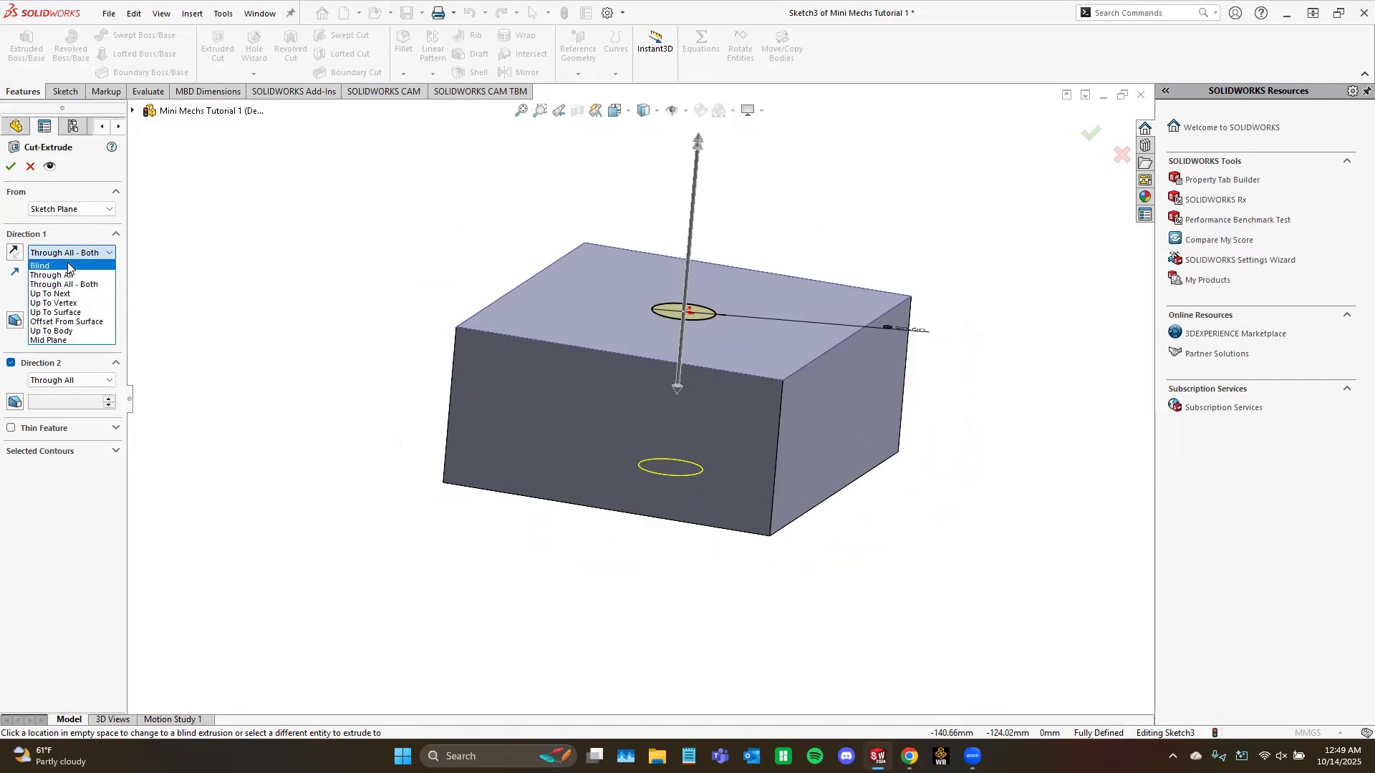
pyautogui.click(68, 314)
pyautogui.moveTo(583, 583); pyautogui.dragTo(545, 421, button='middle')
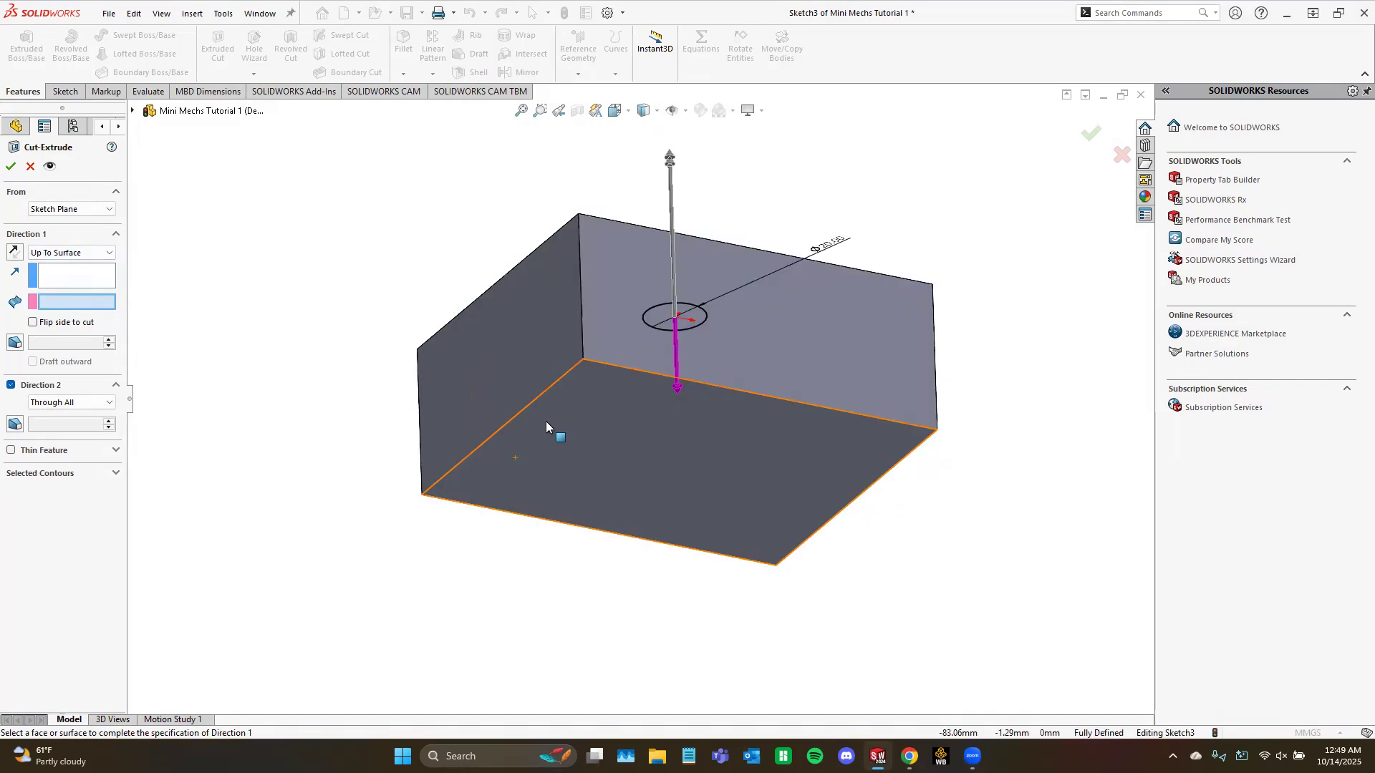
pyautogui.click(546, 421)
pyautogui.moveTo(456, 578); pyautogui.dragTo(511, 573, button='middle')
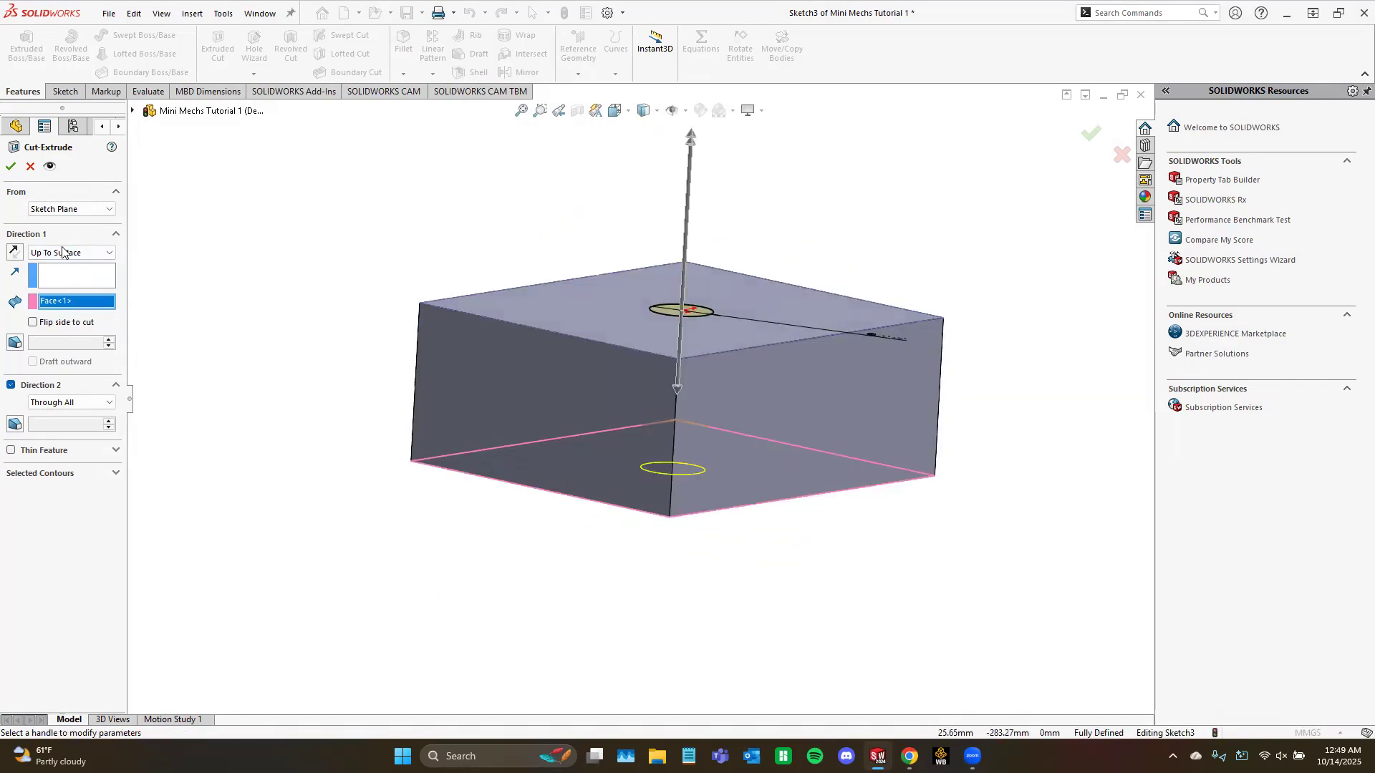
# Step: Change the cut's first direction to Offset From Surface, stopping 10 mm from the block's bottom face
pyautogui.click(62, 251)
pyautogui.click(66, 323)
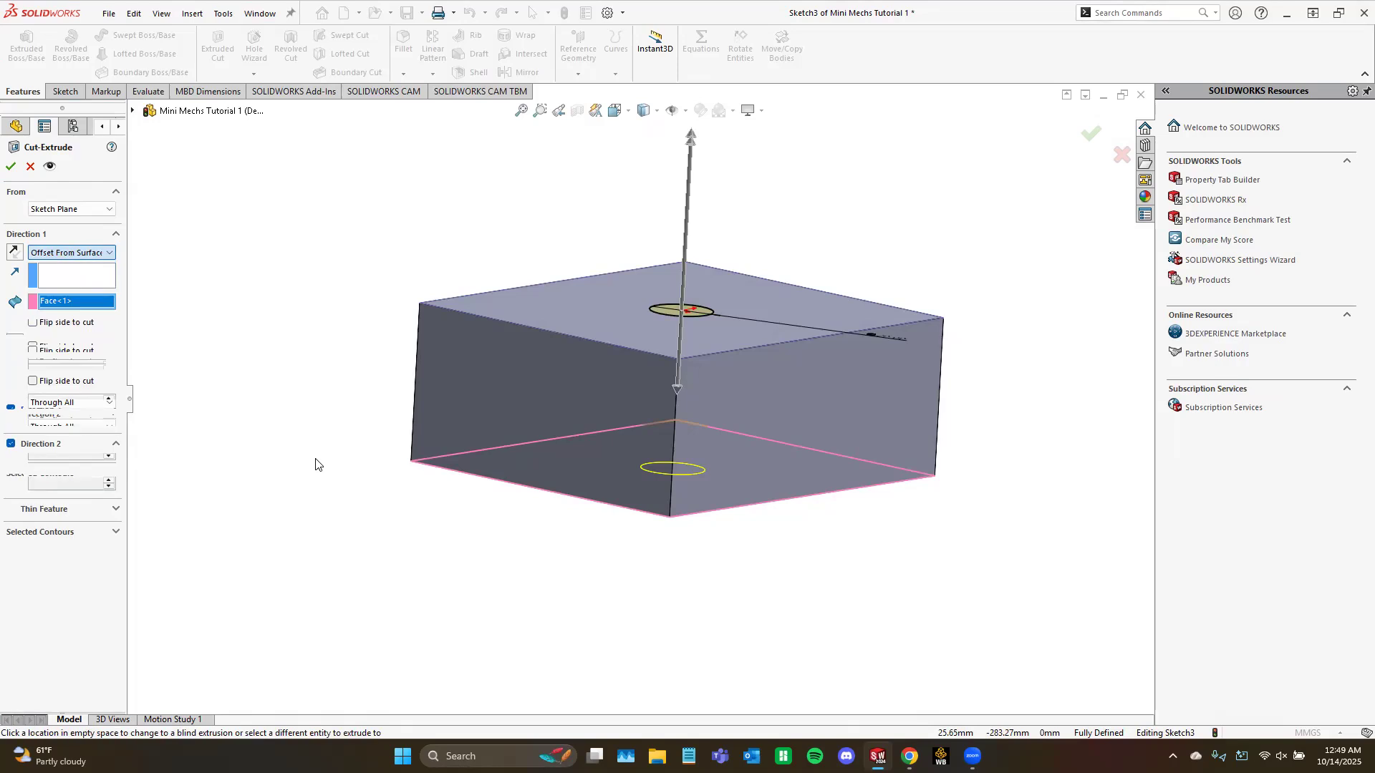
pyautogui.moveTo(497, 522); pyautogui.dragTo(467, 475, button='middle')
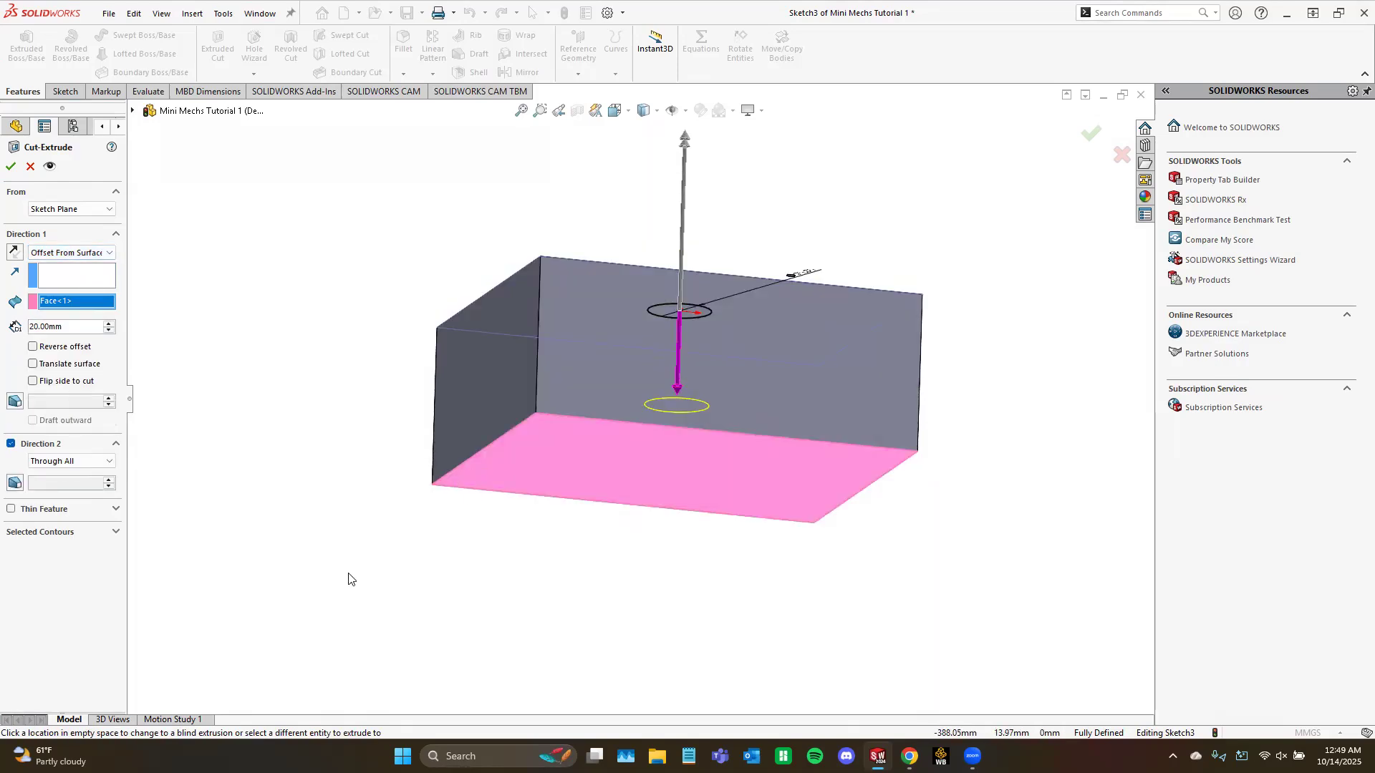
pyautogui.doubleClick(49, 324)
pyautogui.write('10')
pyautogui.press('Return')
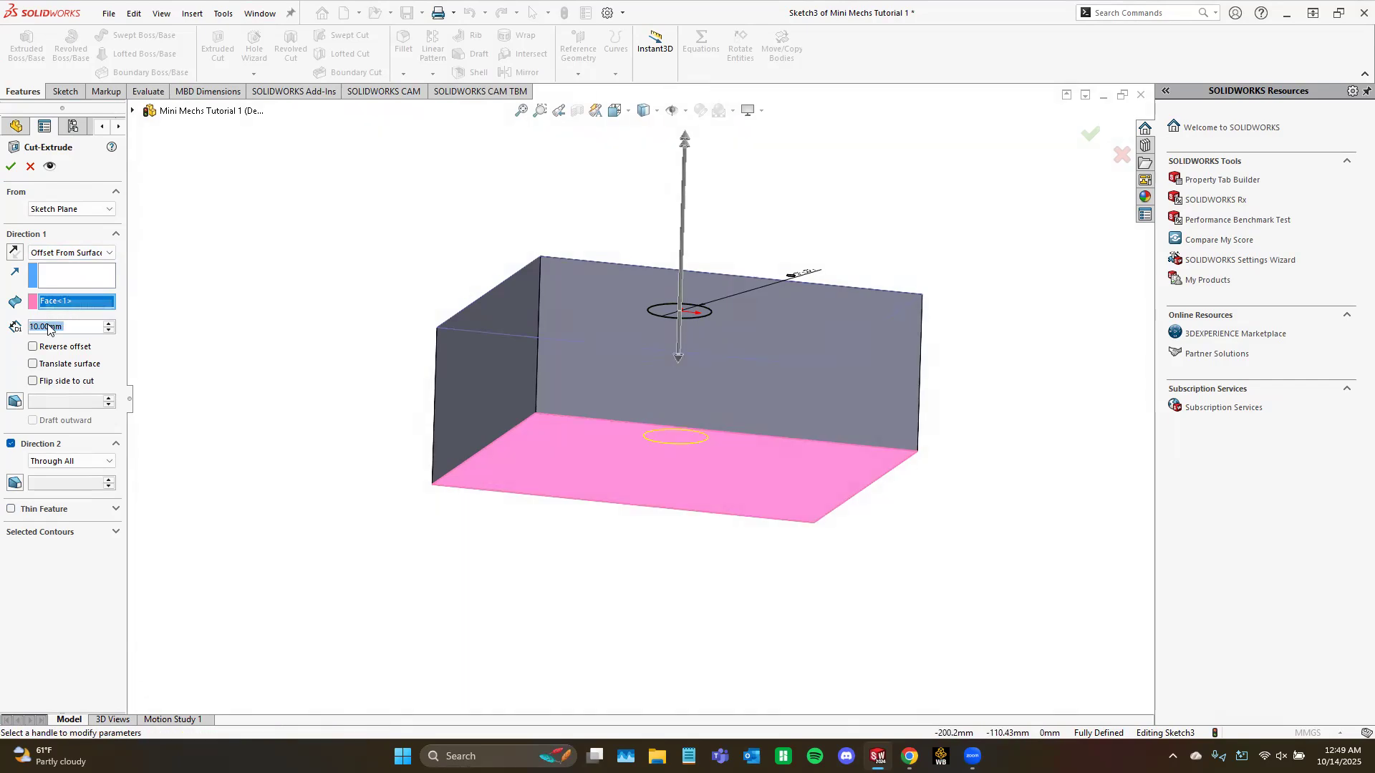
pyautogui.moveTo(329, 340); pyautogui.dragTo(346, 412, button='middle')
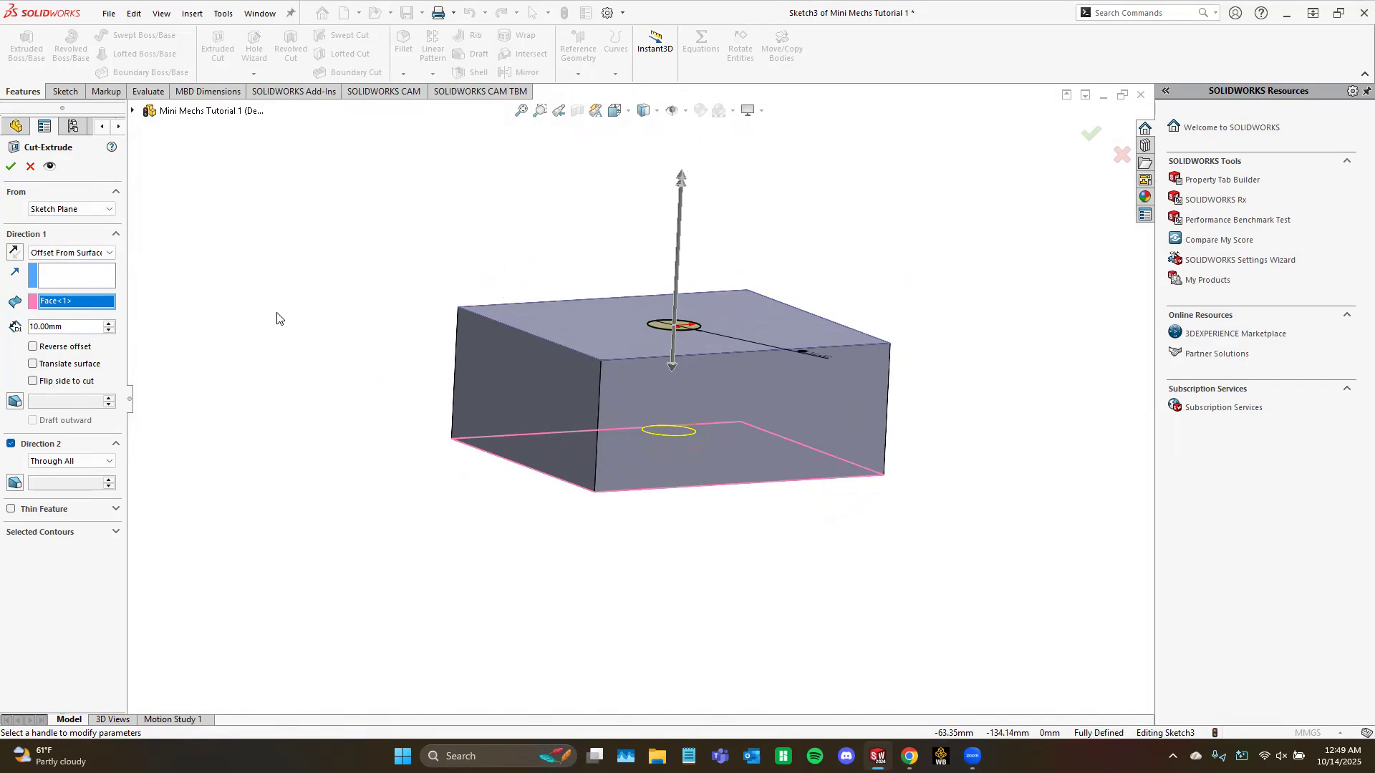
# Step: Switch the cut to the Mid Plane end condition with a total depth of 20 mm
pyautogui.click(48, 253)
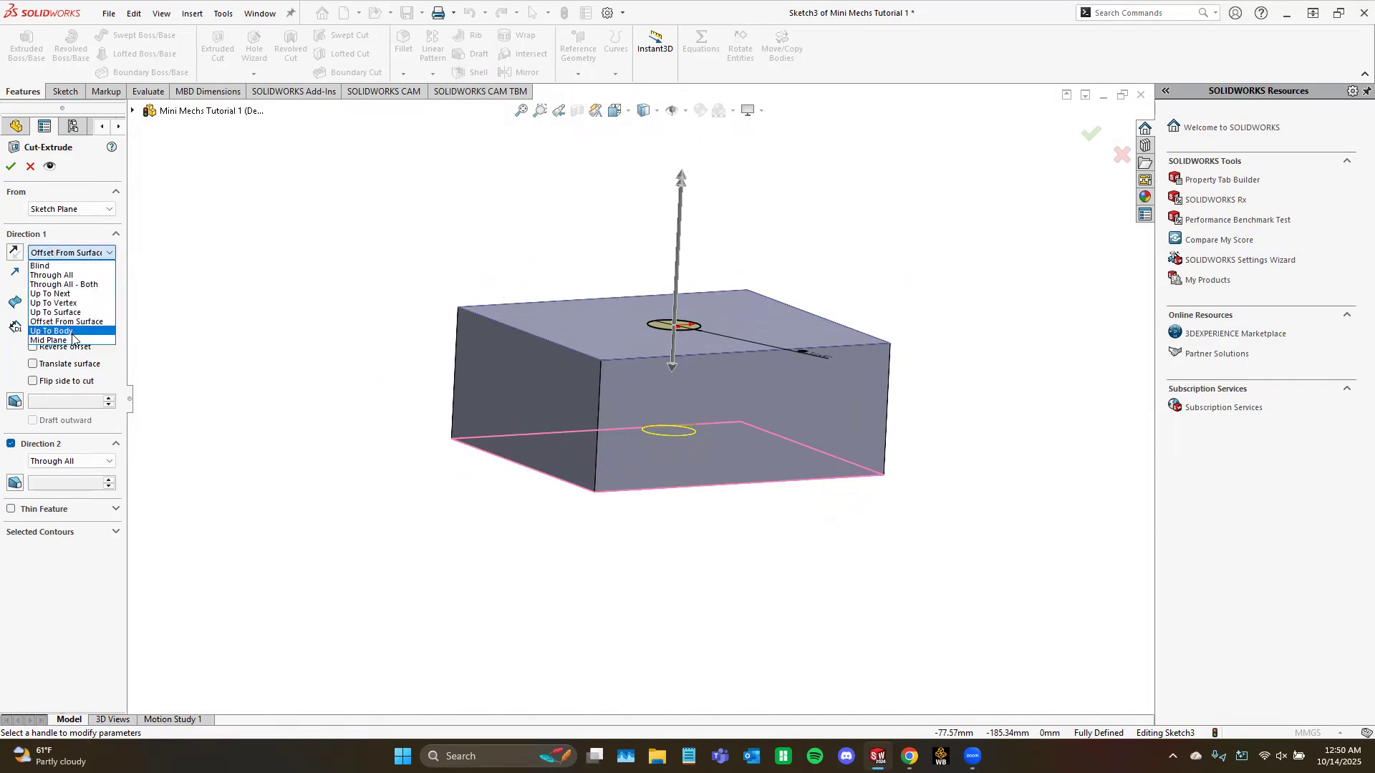
pyautogui.click(71, 341)
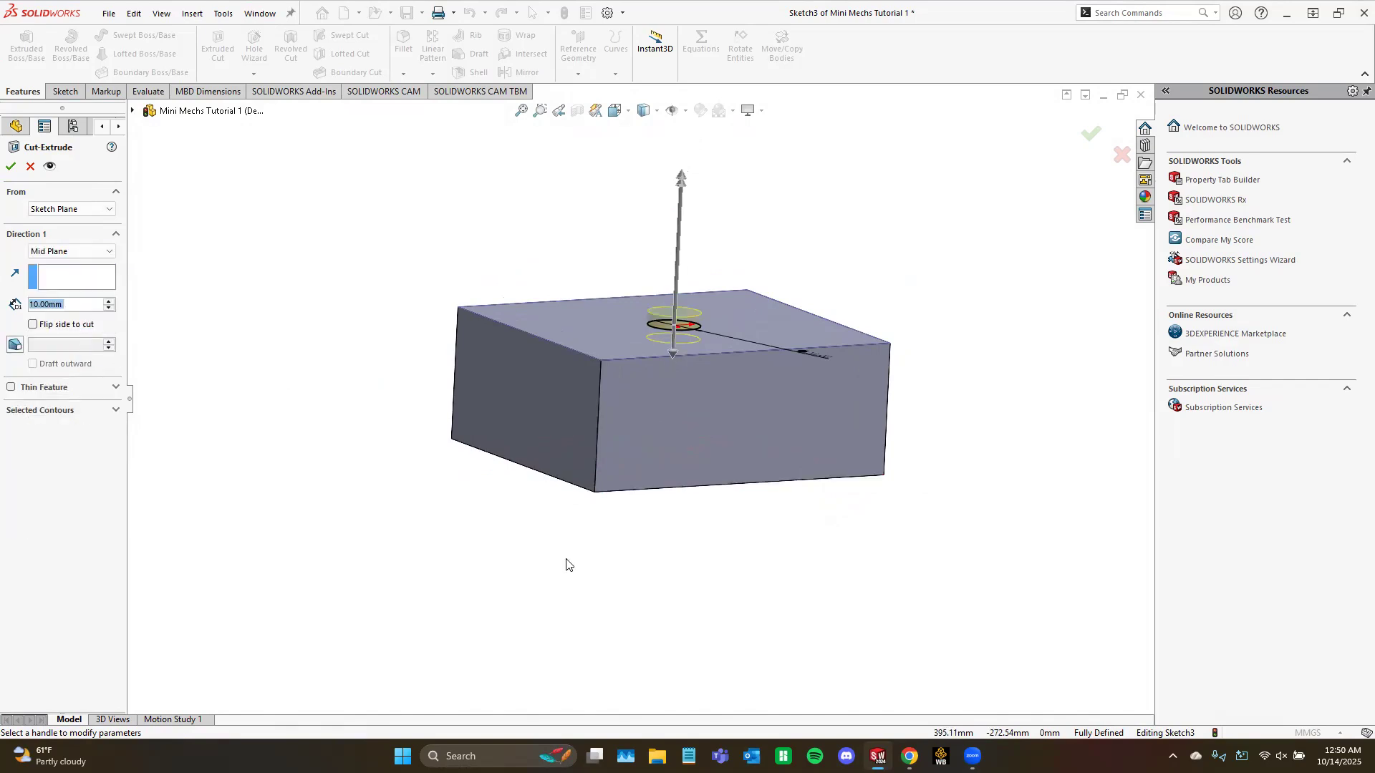
pyautogui.moveTo(472, 537); pyautogui.dragTo(556, 611, button='middle')
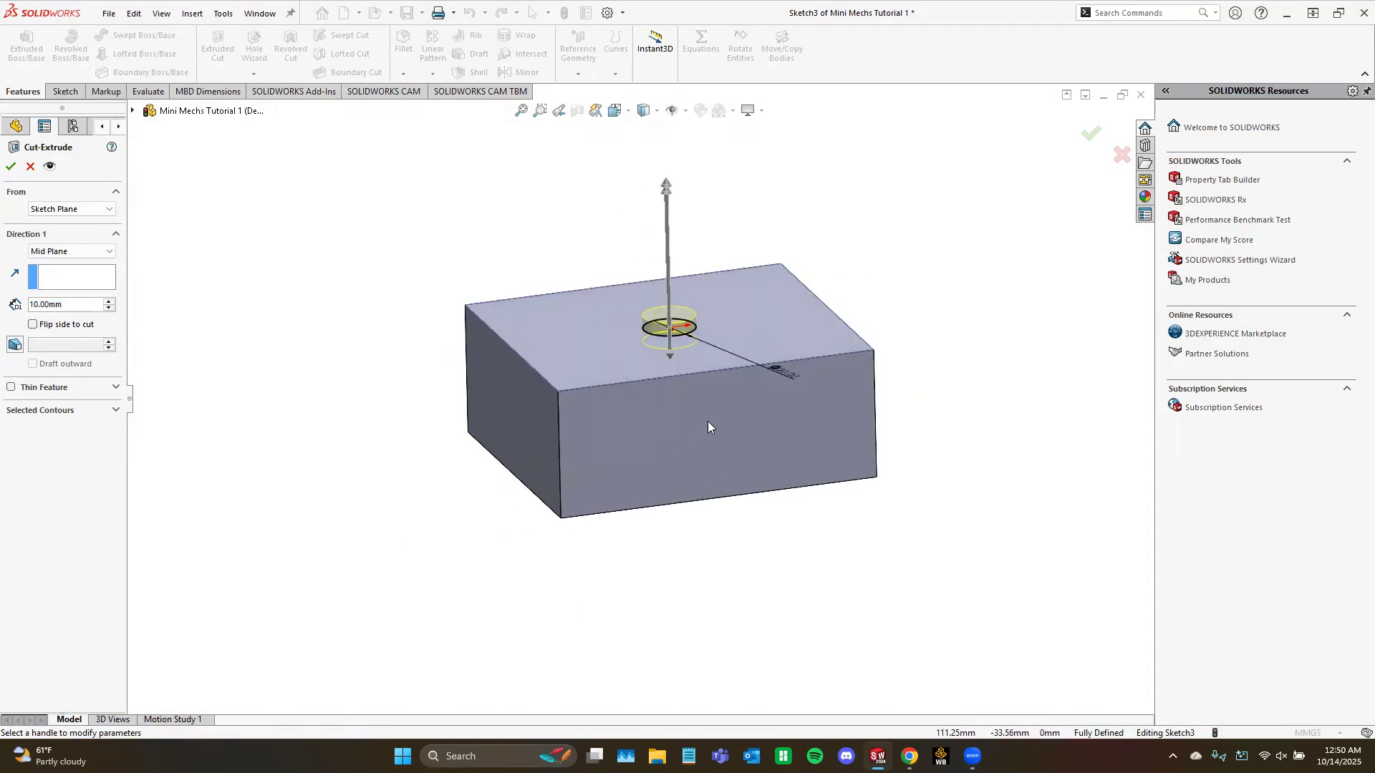
pyautogui.click(49, 306)
pyautogui.doubleClick(49, 306)
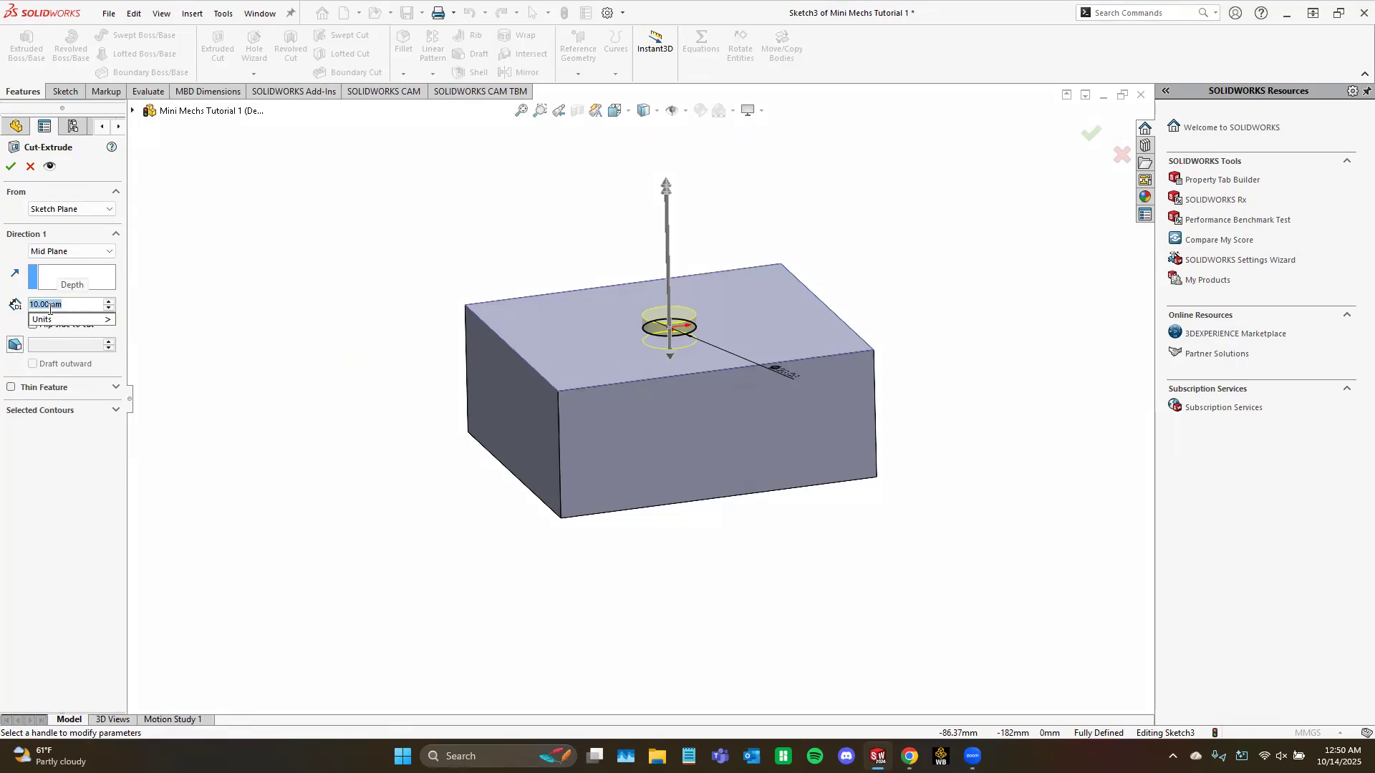
pyautogui.write('20')
pyautogui.press('Return')
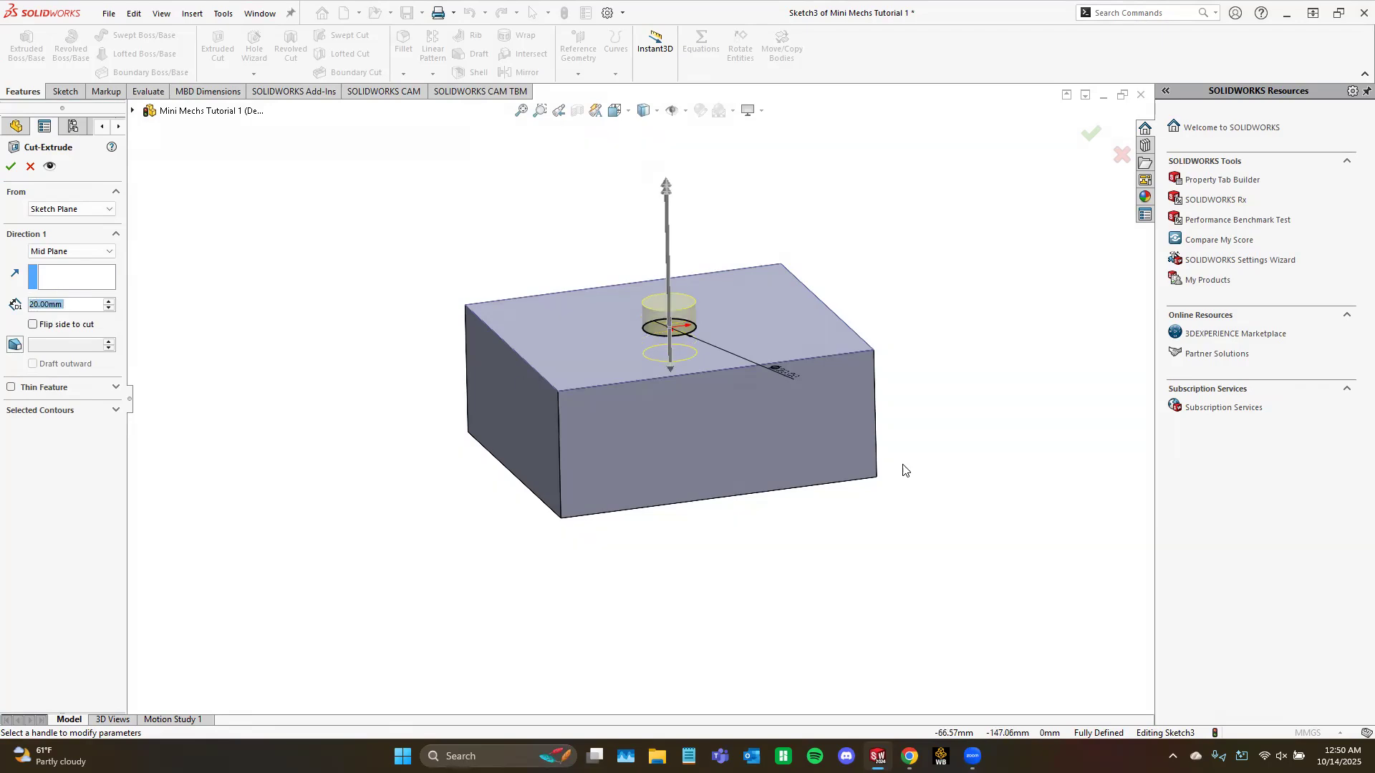
pyautogui.moveTo(799, 386); pyautogui.dragTo(766, 444, button='middle')
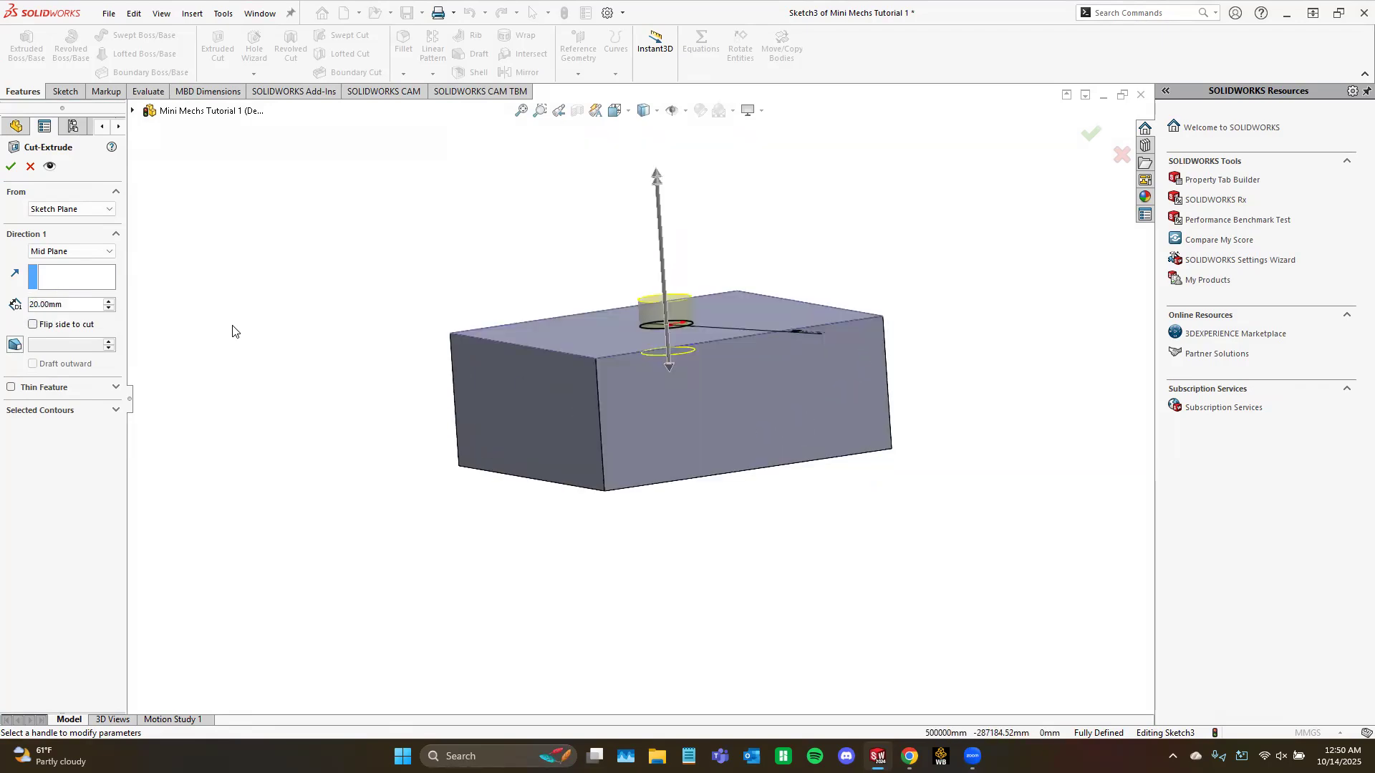
pyautogui.moveTo(232, 330); pyautogui.dragTo(422, 382, button='middle')
pyautogui.scroll(1, 423, 389)
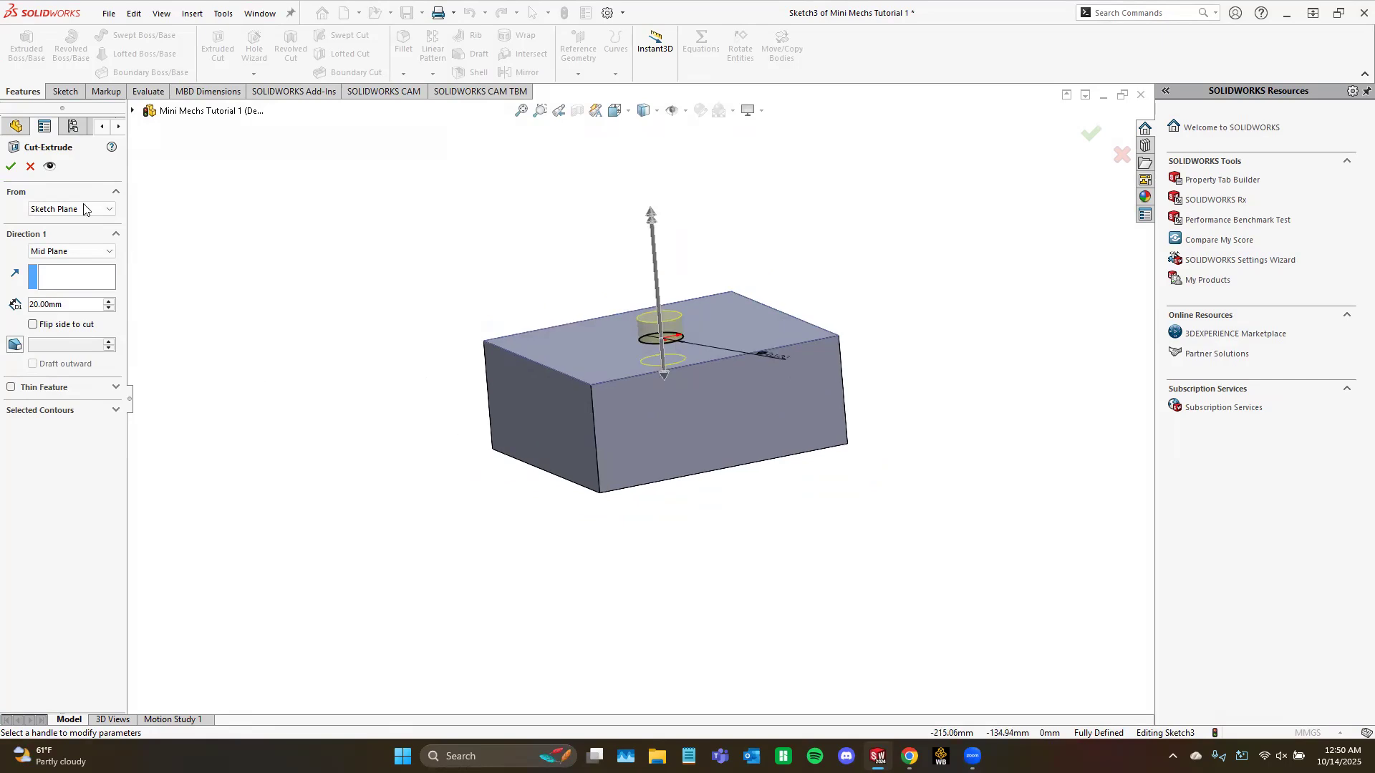
# Step: Set the cut's first direction to Through All and complete the circular hole through the block
pyautogui.click(67, 252)
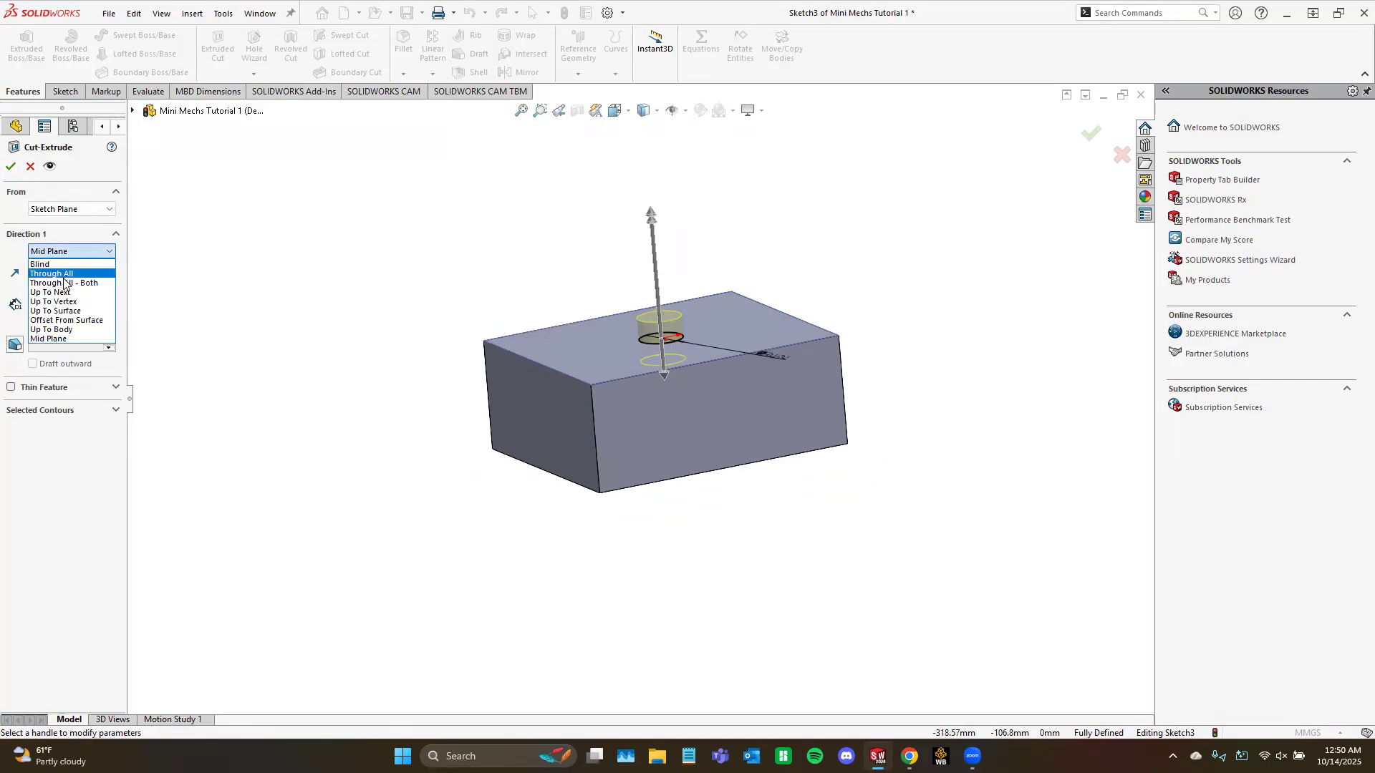
pyautogui.click(66, 283)
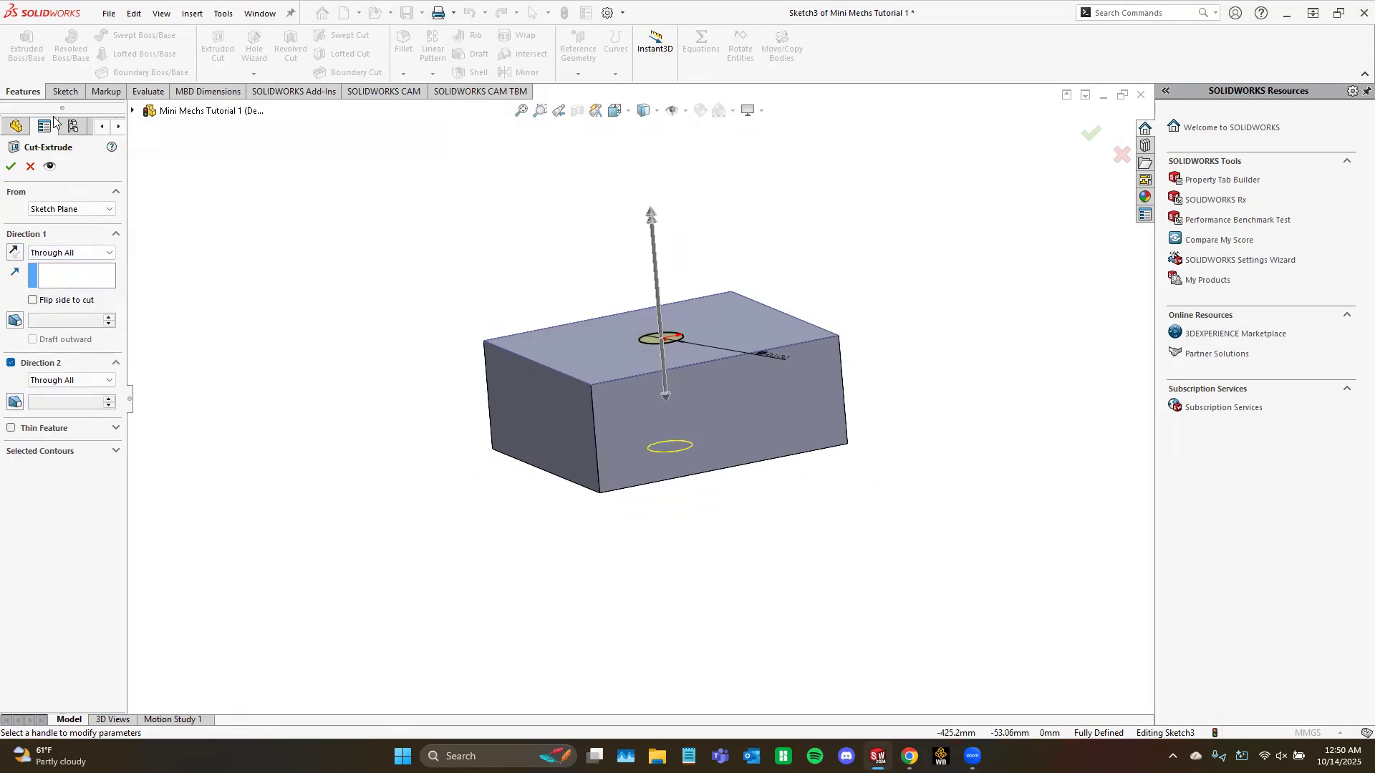
pyautogui.press('Return')
pyautogui.click(421, 386)
pyautogui.moveTo(543, 422); pyautogui.dragTo(523, 579, button='middle')
pyautogui.moveTo(560, 498); pyautogui.dragTo(494, 543, button='middle')
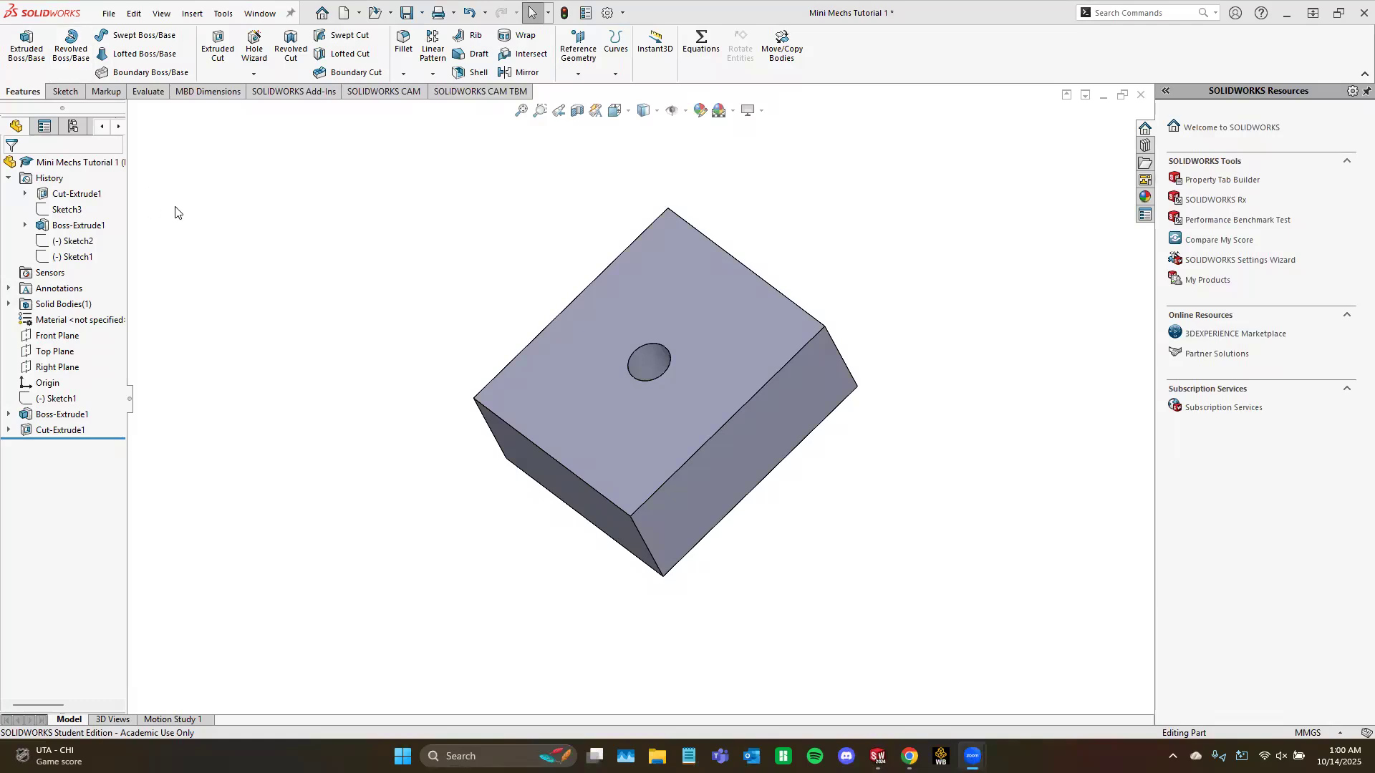
# Step: Start a new sketch on the Front Plane
pyautogui.moveTo(370, 436)
pyautogui.mouseDown(button='middle')
pyautogui.moveTo(442, 363)
pyautogui.moveTo(396, 383)
pyautogui.mouseUp(button='middle')
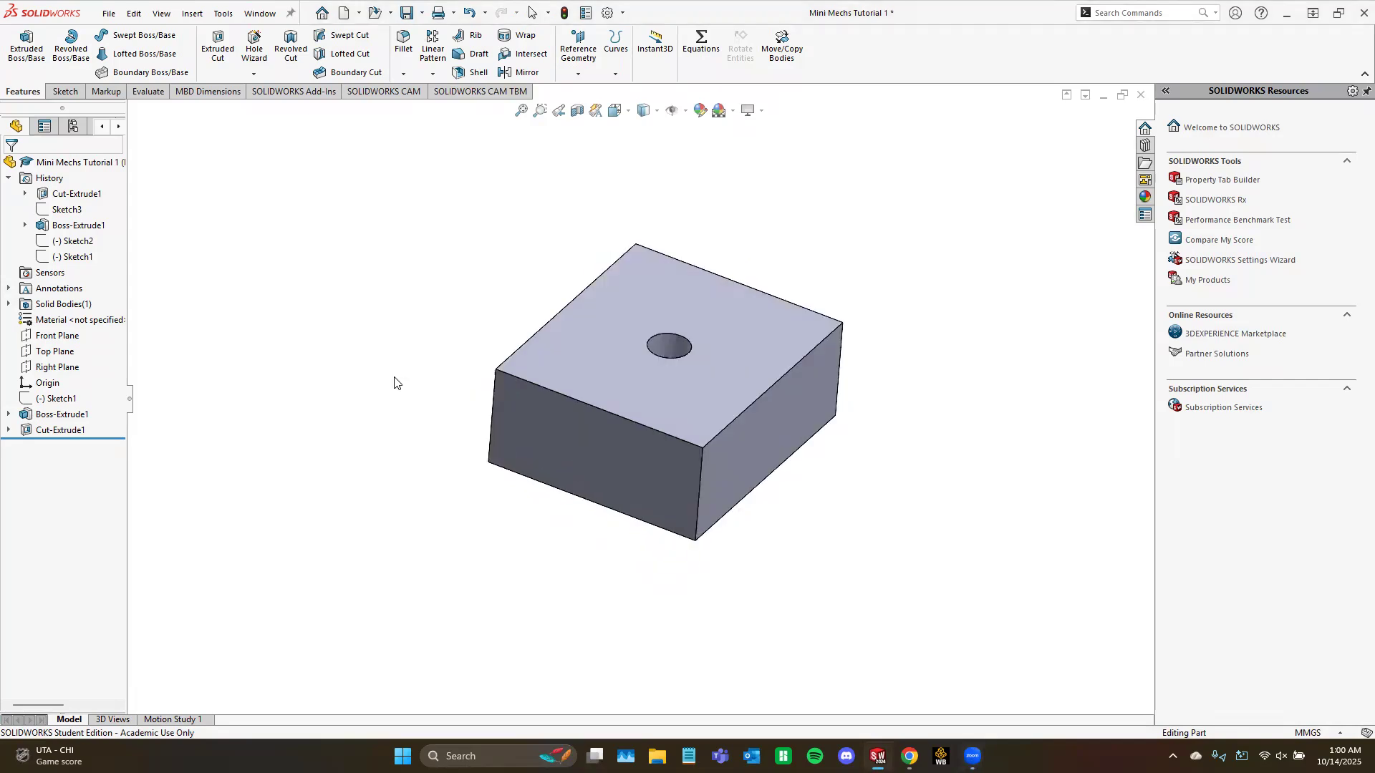
pyautogui.click(65, 95)
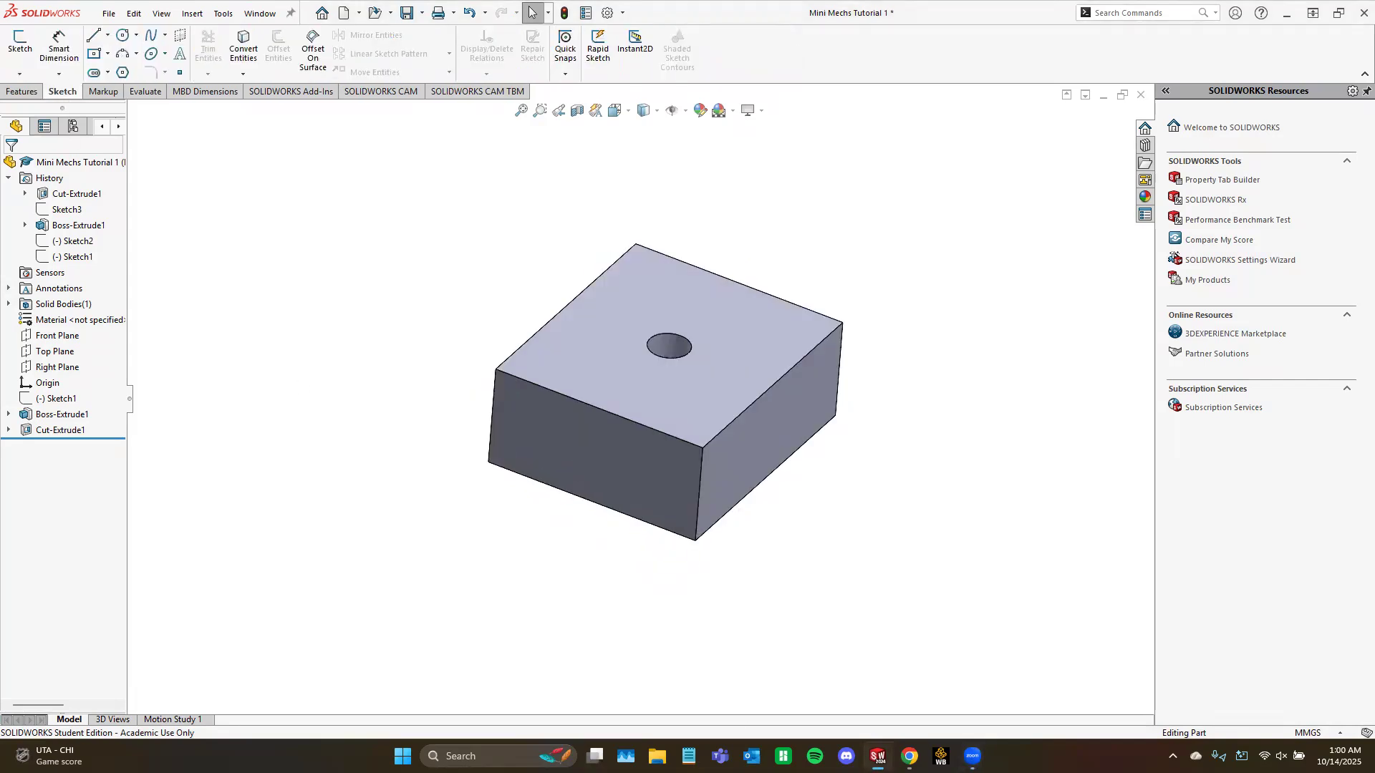
pyautogui.click(20, 41)
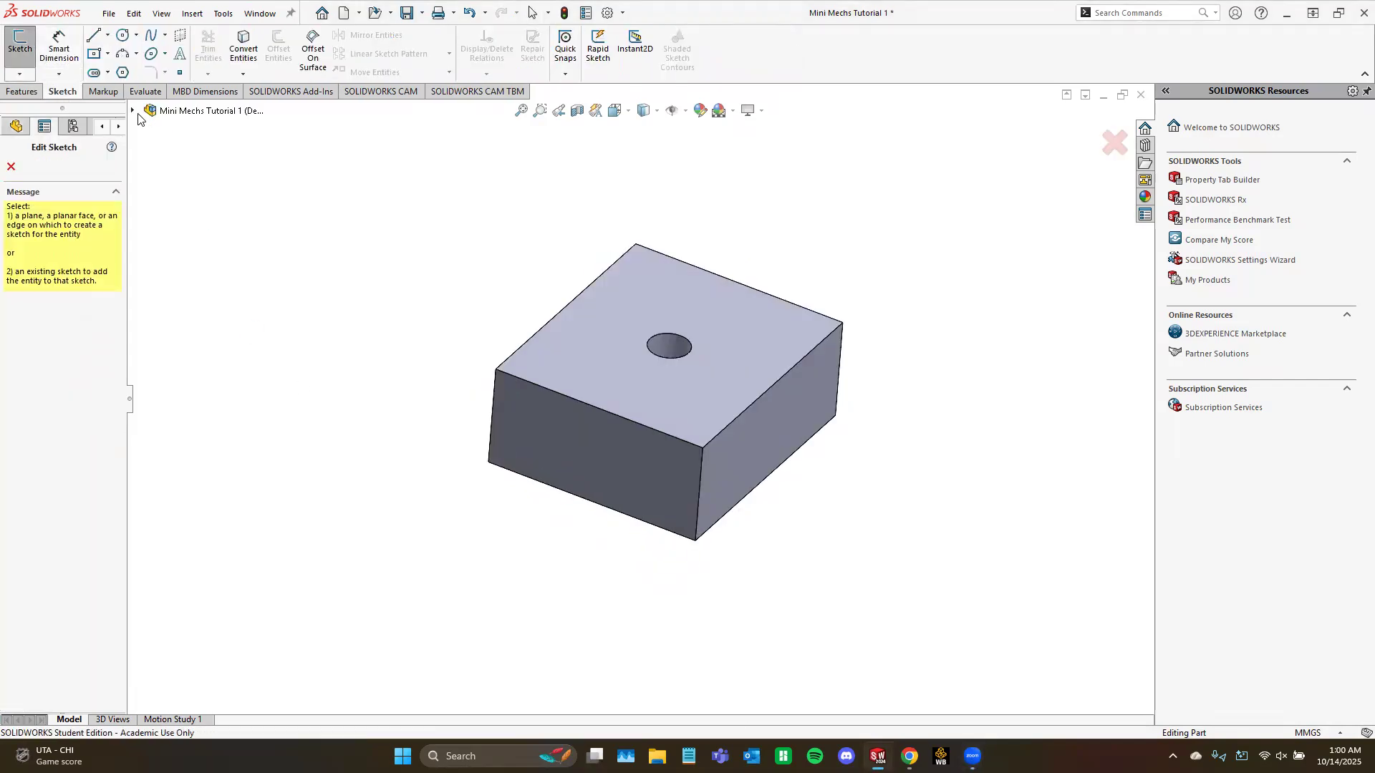
pyautogui.click(133, 110)
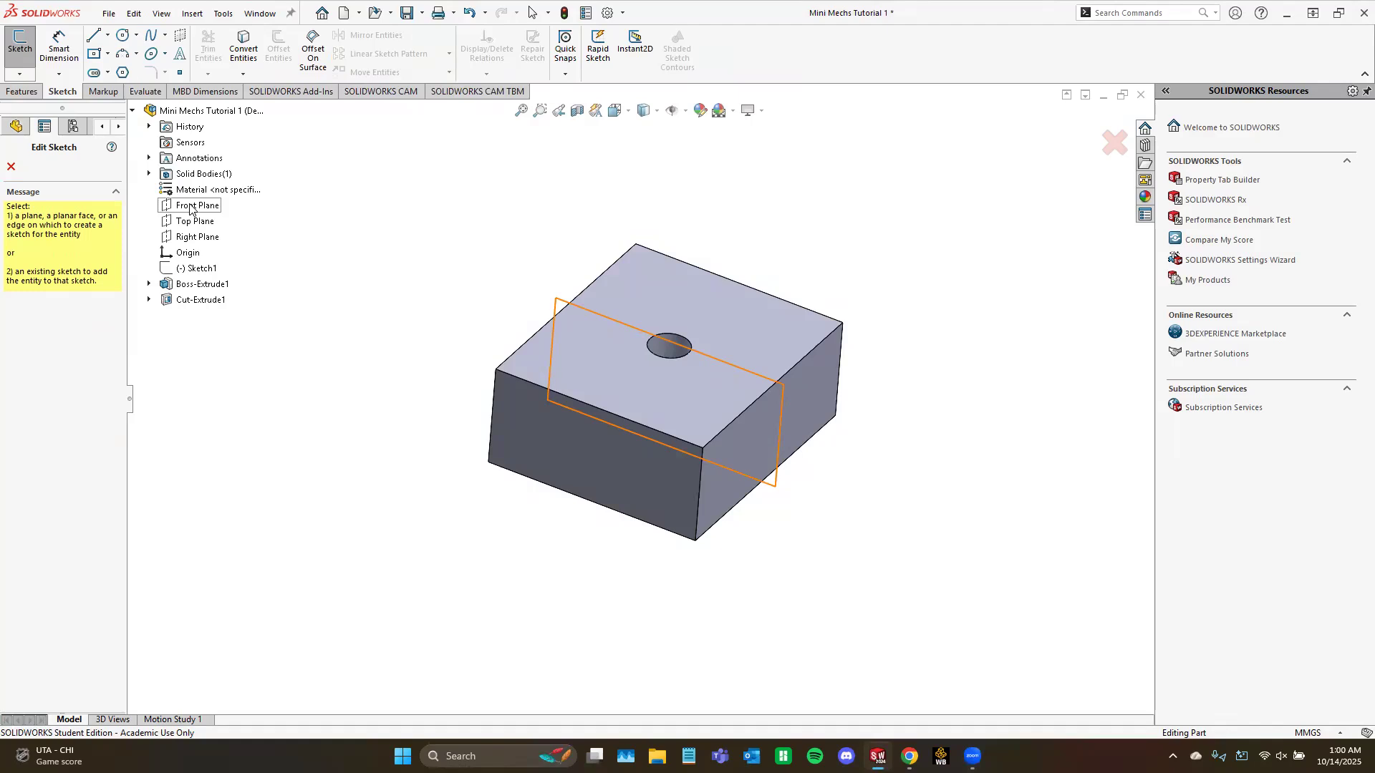
pyautogui.click(189, 205)
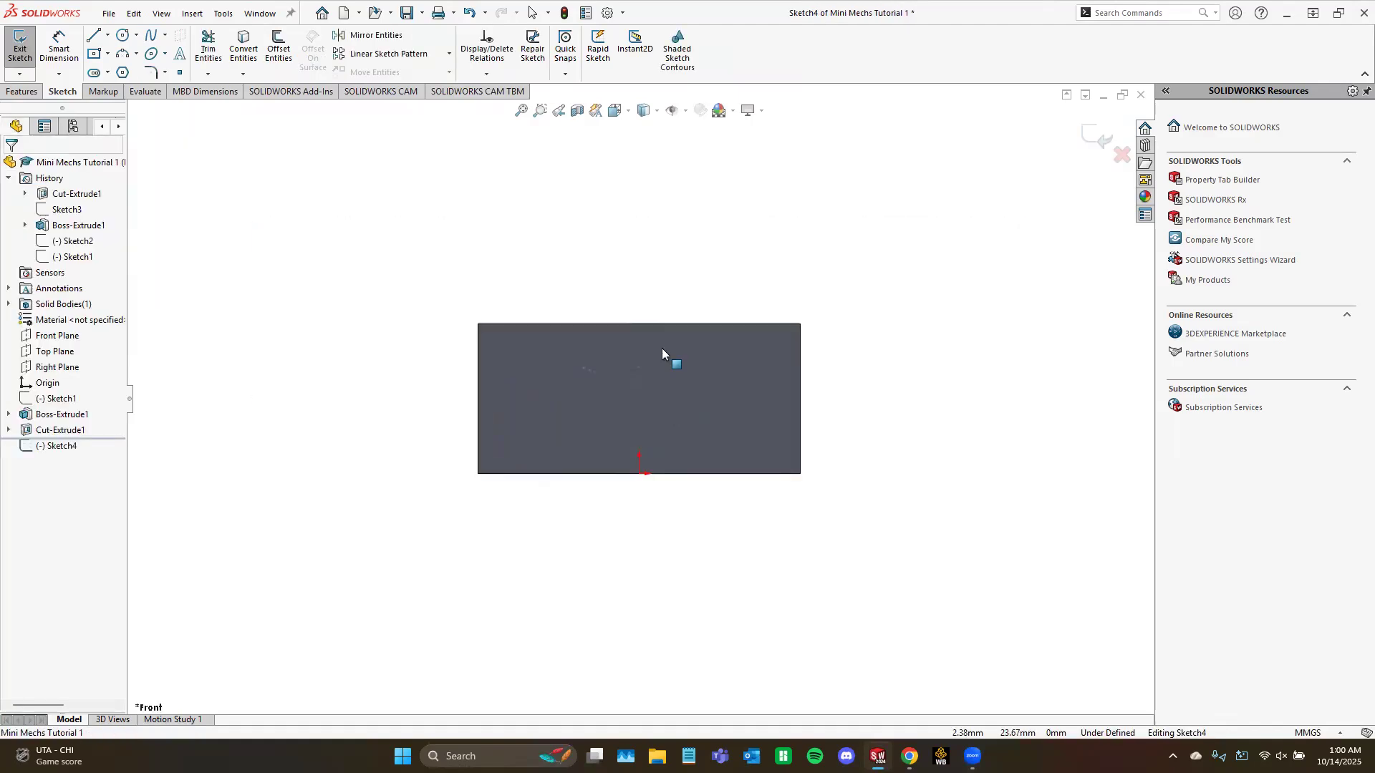
# Step: Sketch a vertical construction line above the block, aligned with the origin
pyautogui.click(107, 35)
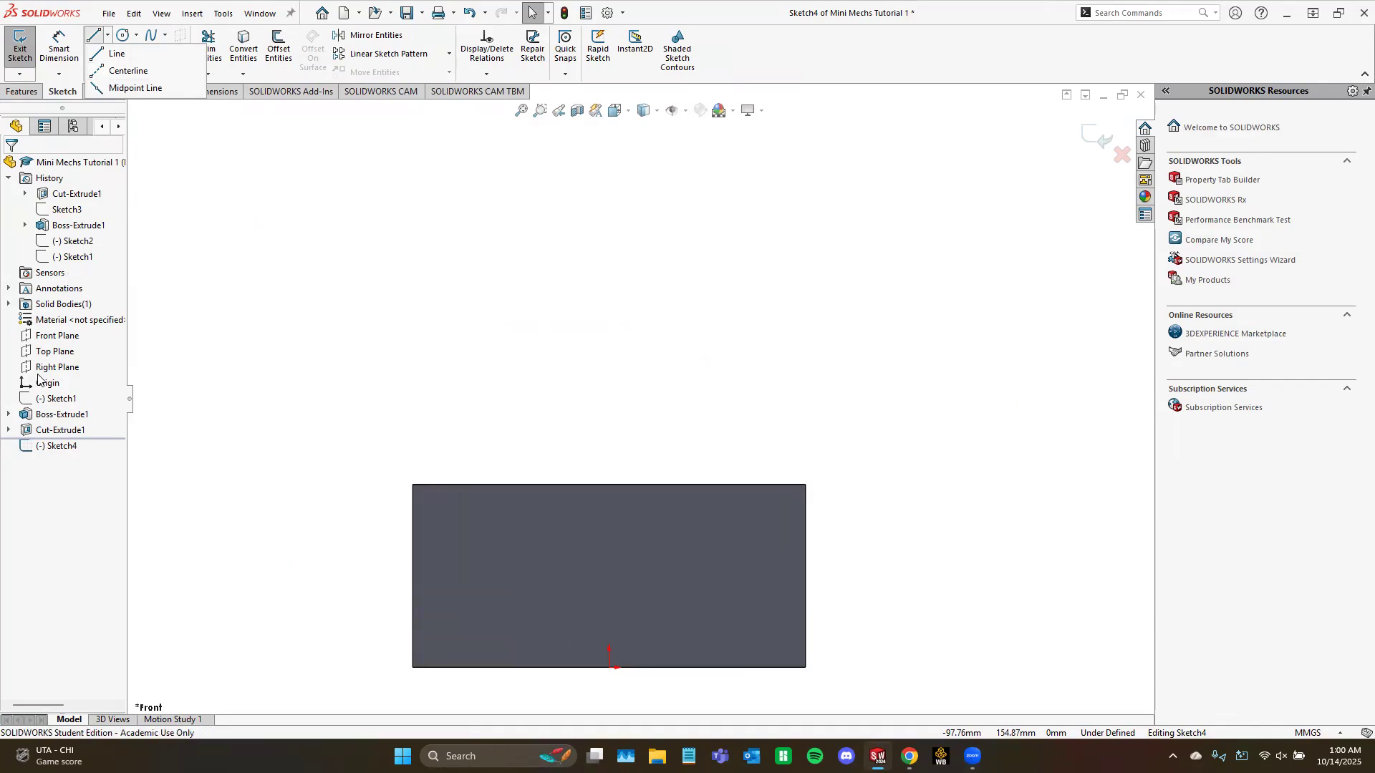
pyautogui.click(115, 53)
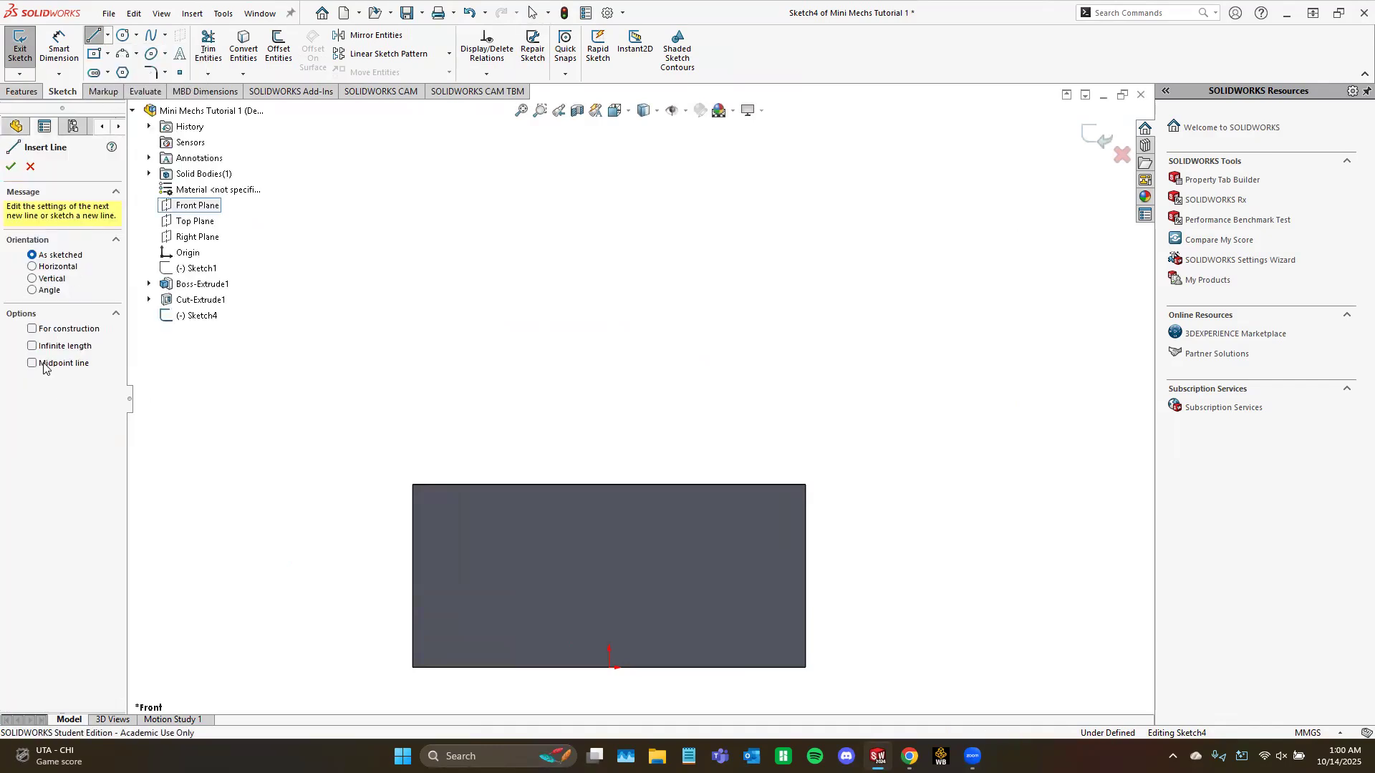
pyautogui.click(32, 329)
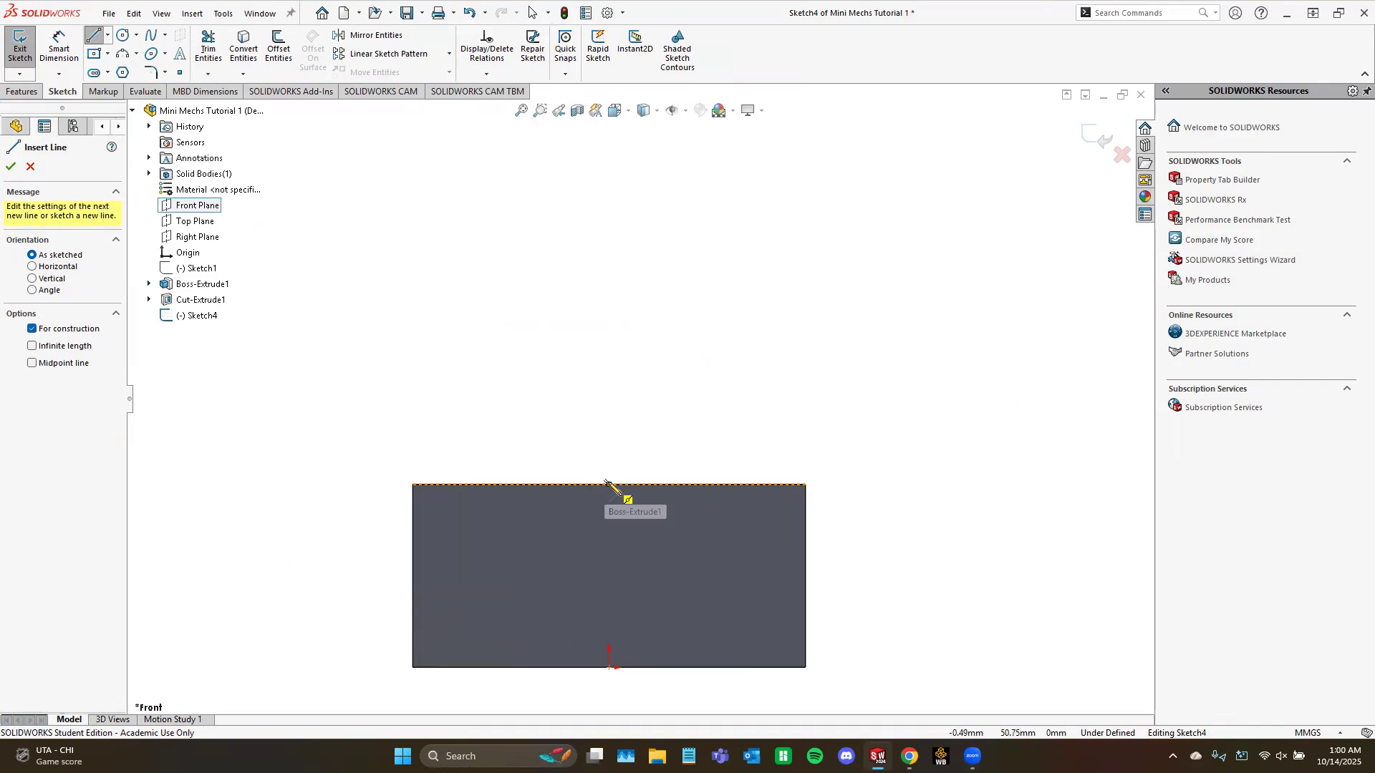
pyautogui.click(609, 410)
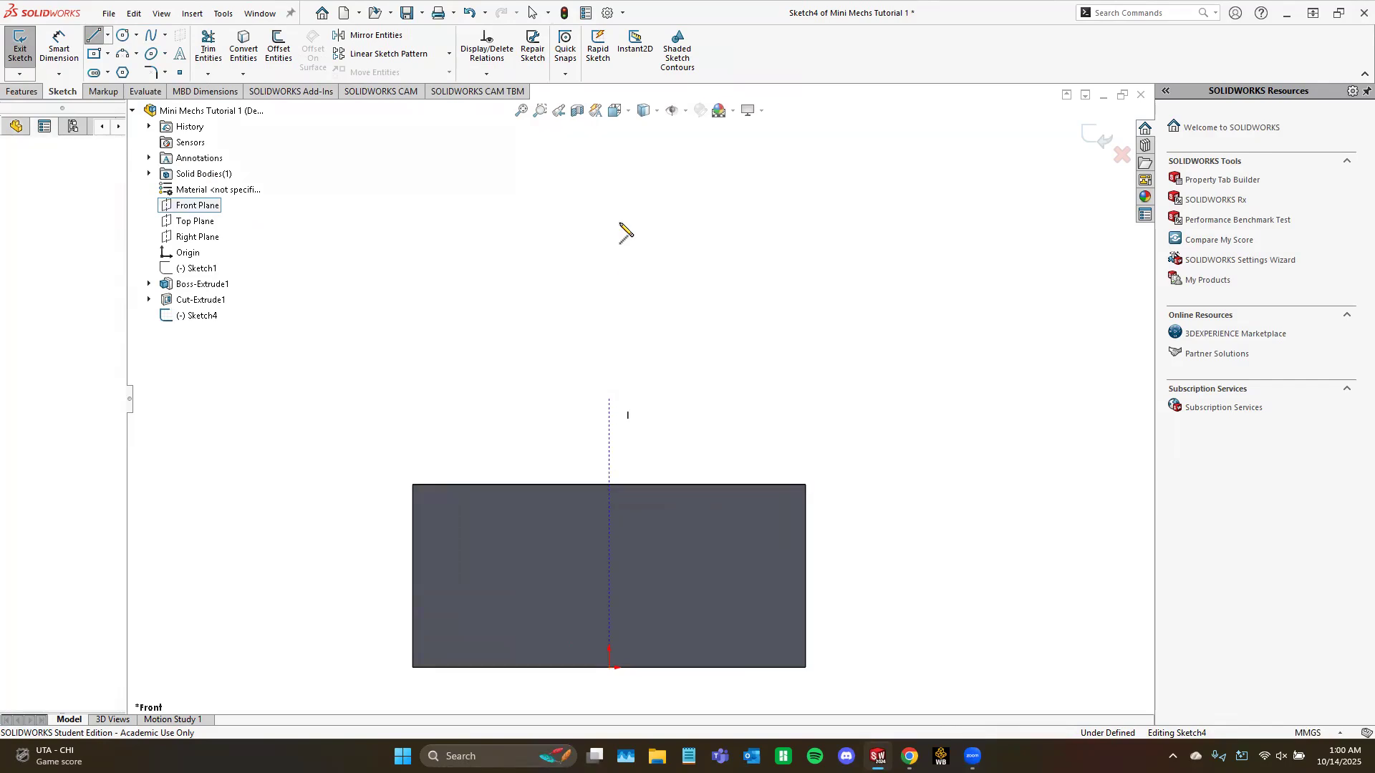
pyautogui.click(609, 211)
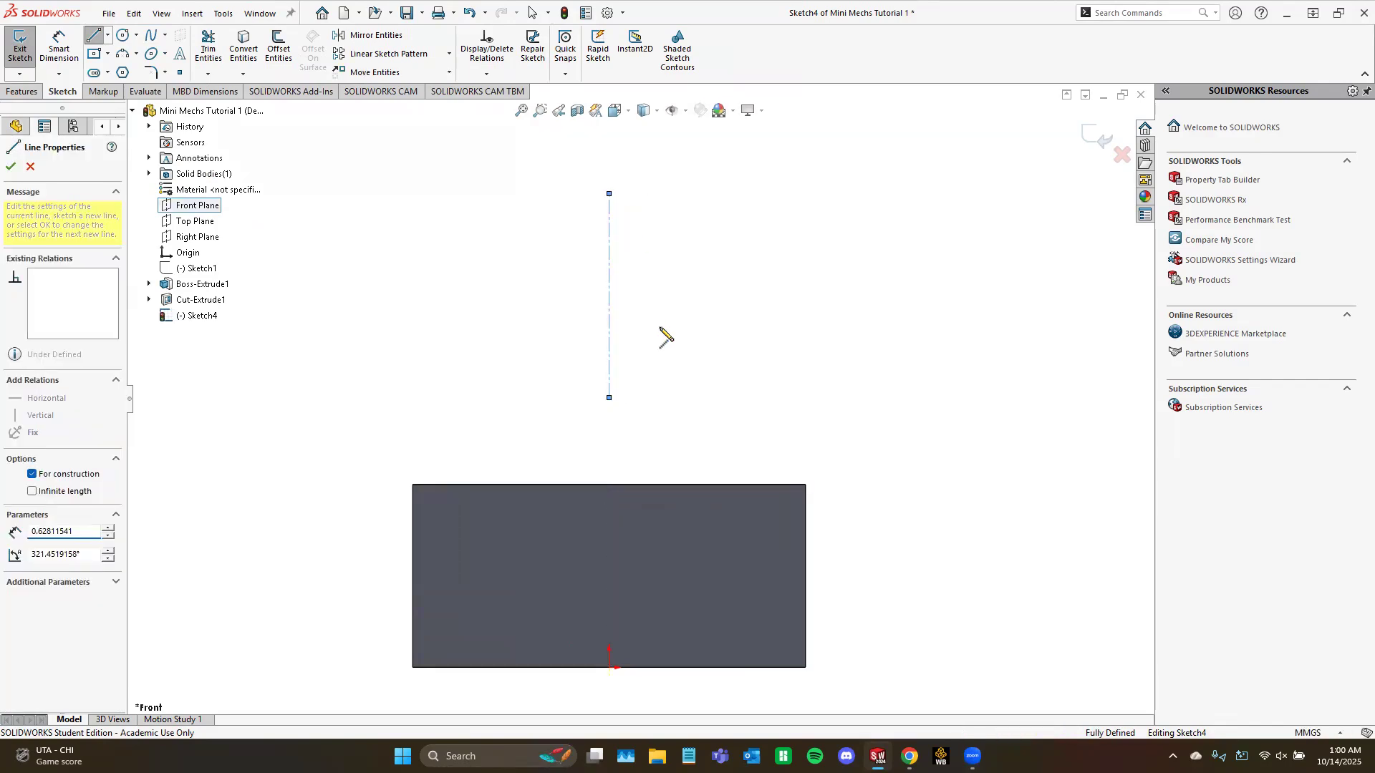
pyautogui.press('Escape')
# Step: Sketch a circle of about 8 mm radius just right of the construction line, near its upper end
pyautogui.click(123, 35)
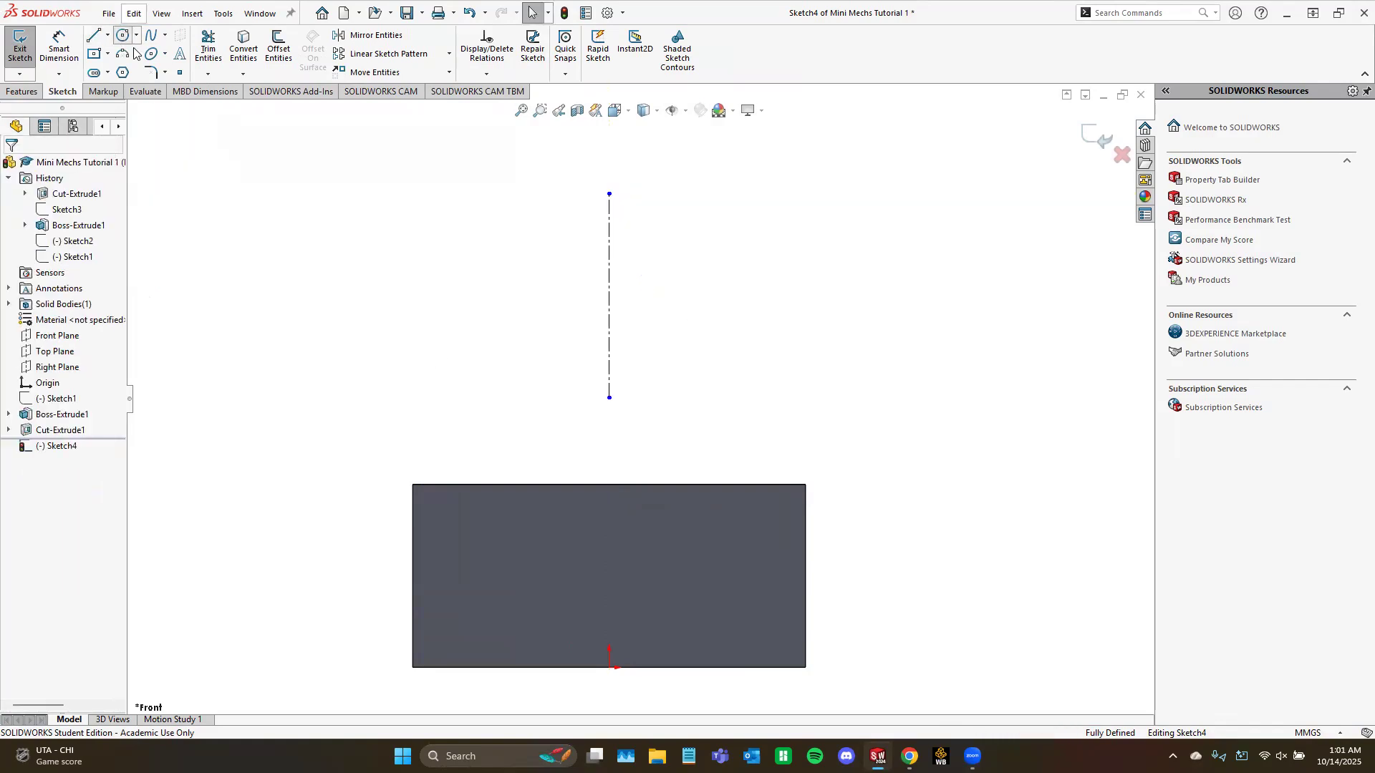
pyautogui.click(653, 228)
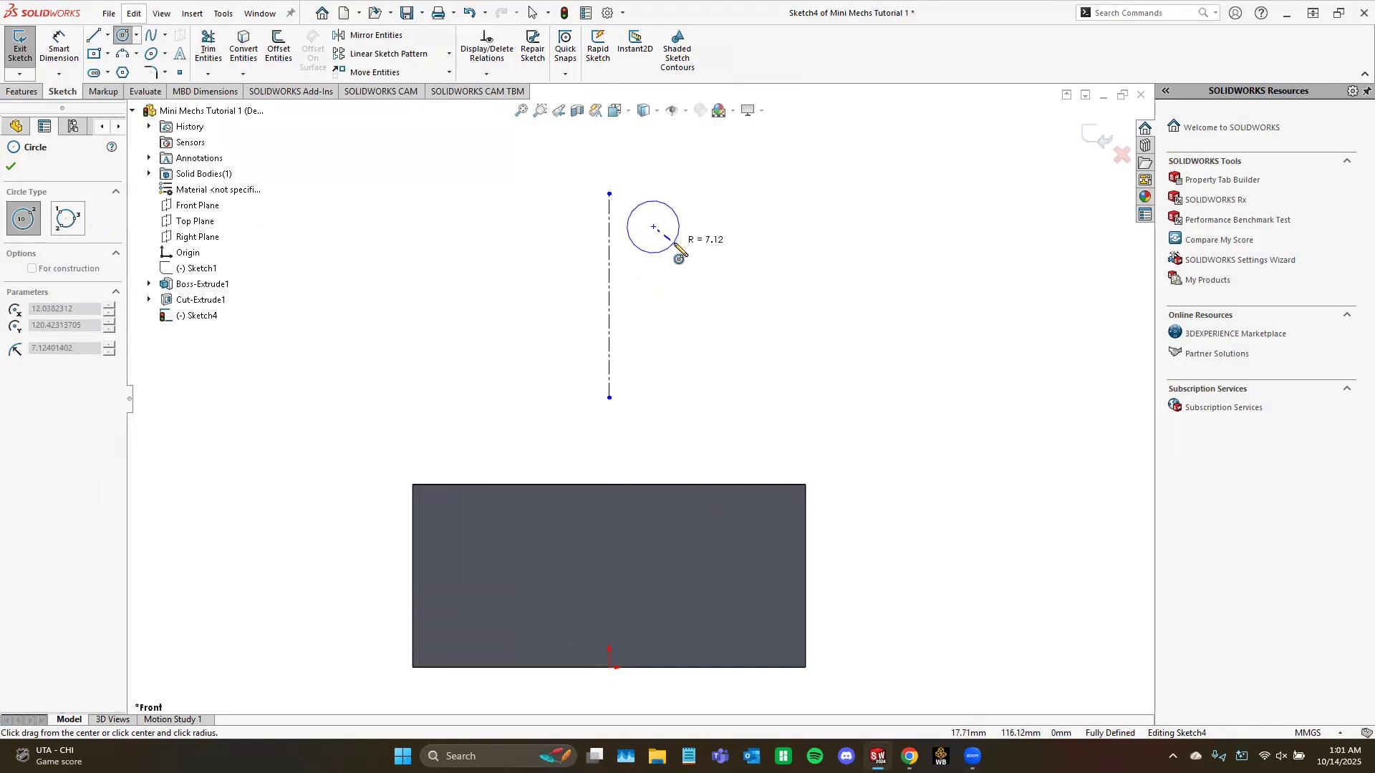
pyautogui.click(675, 247)
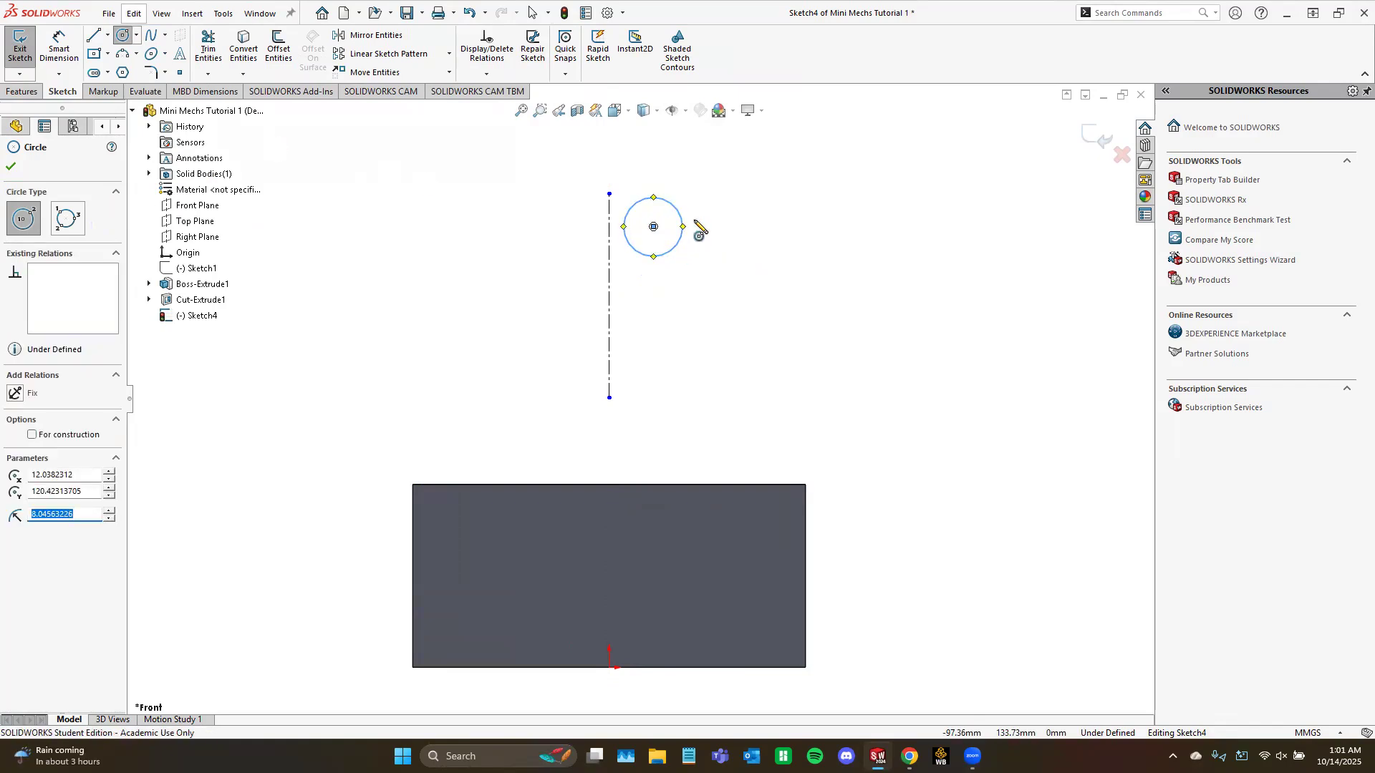
pyautogui.click(11, 166)
# Step: Dimension the circle's diameter as 10 mm
pyautogui.click(77, 37)
pyautogui.click(669, 204)
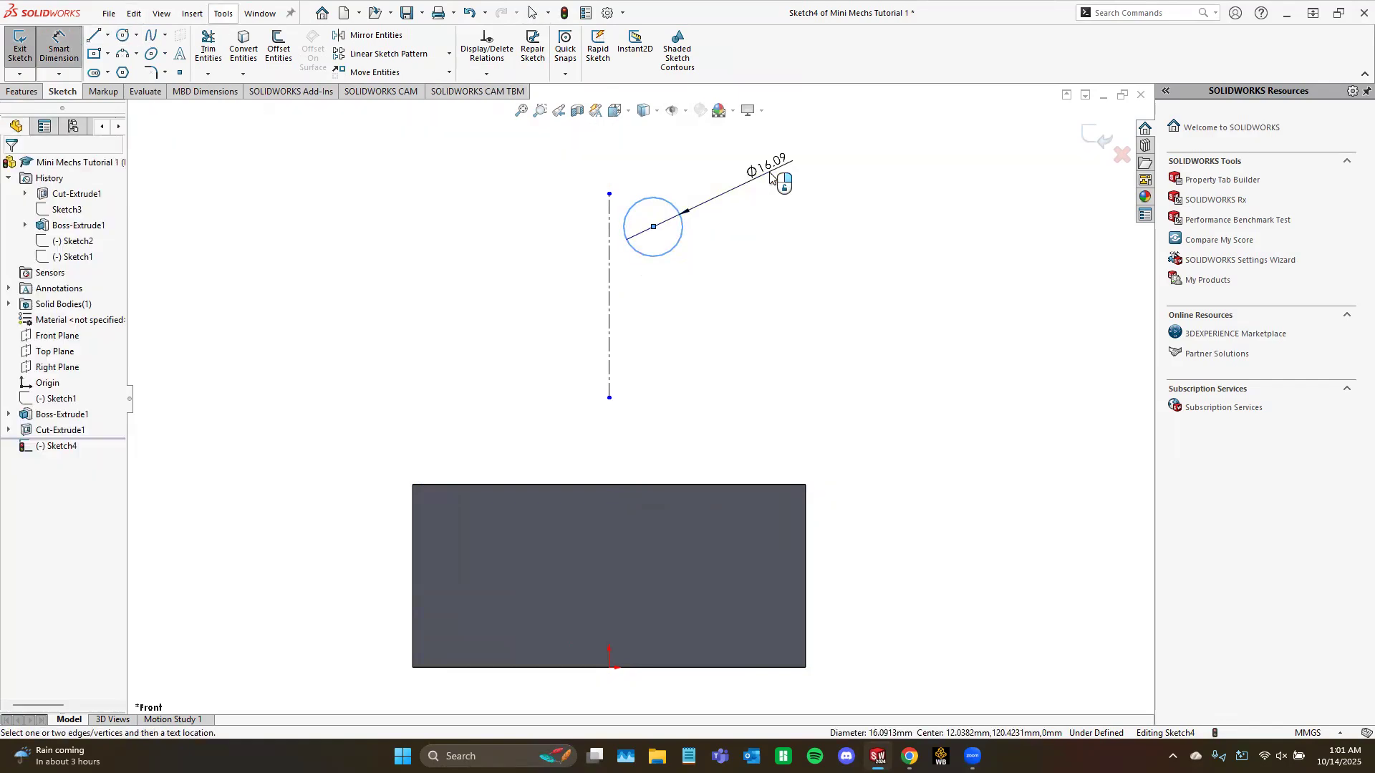
pyautogui.click(771, 176)
pyautogui.write('10')
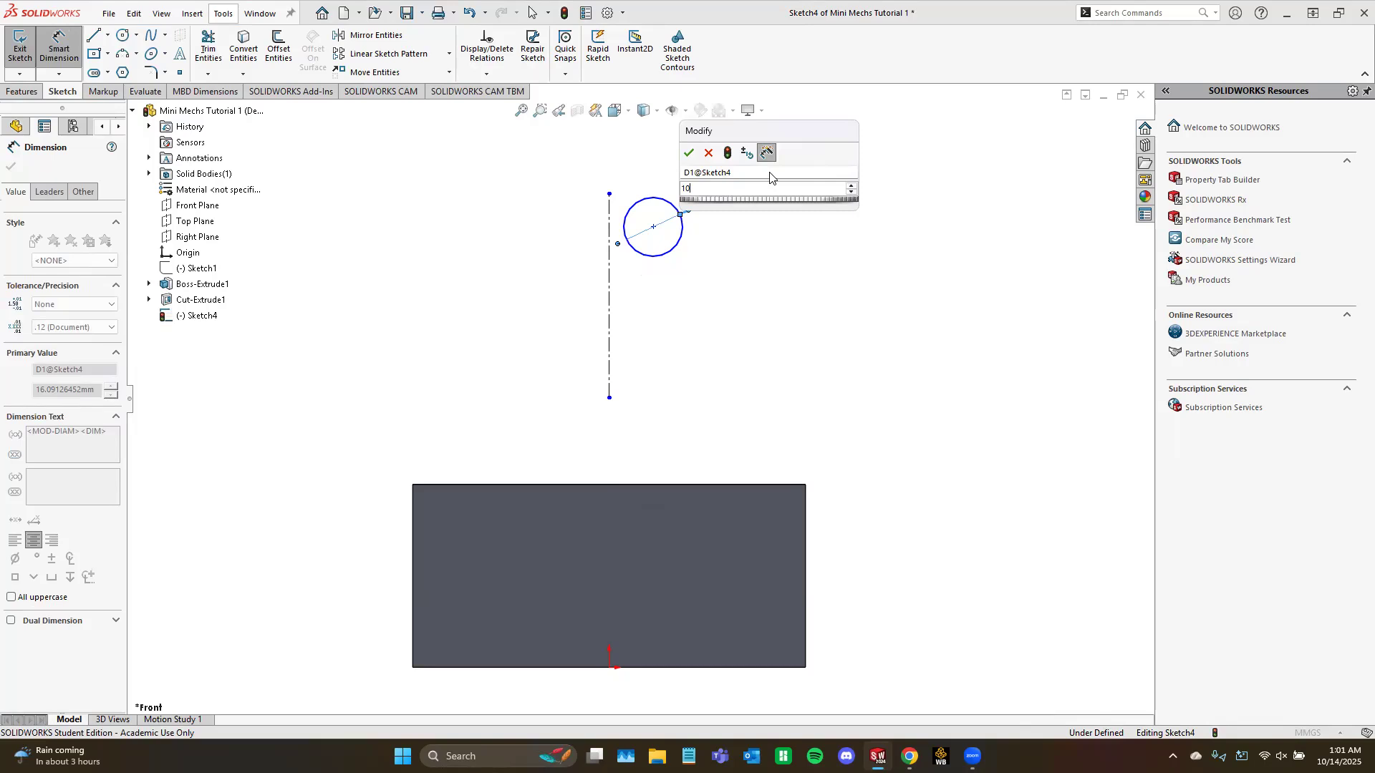
pyautogui.press('Return')
# Step: Dimension the horizontal distance between the circle's centre and the vertical construction line as 15 mm
pyautogui.click(653, 228)
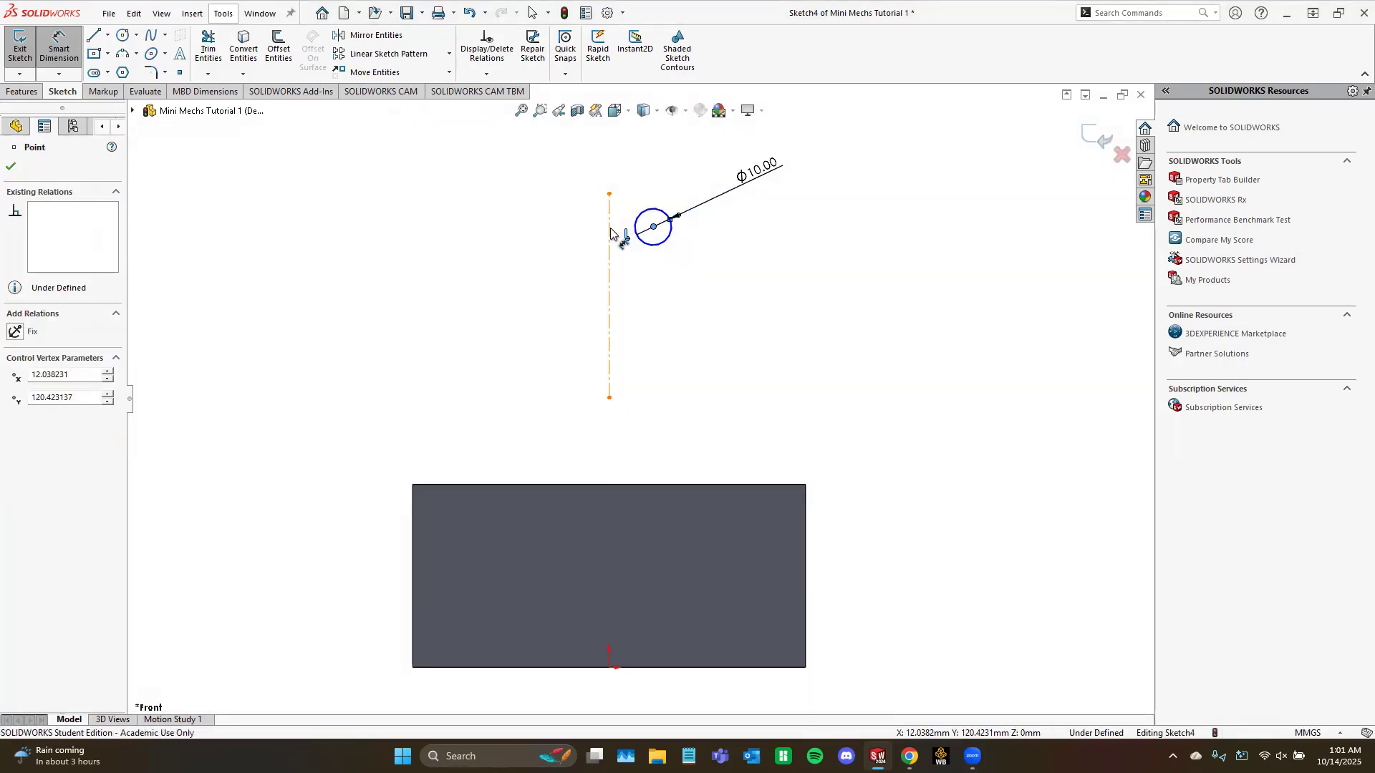
pyautogui.click(611, 230)
pyautogui.click(643, 165)
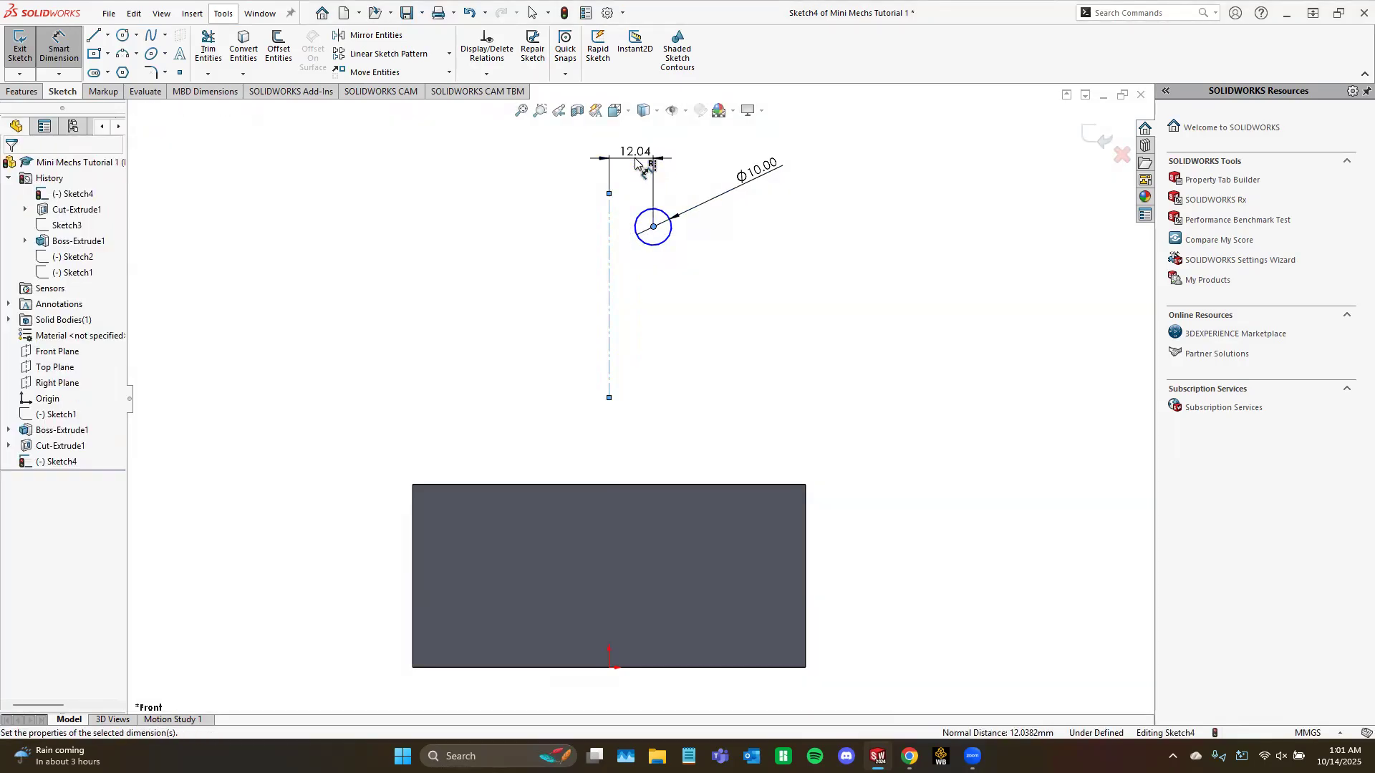
pyautogui.write('15')
pyautogui.press('Return')
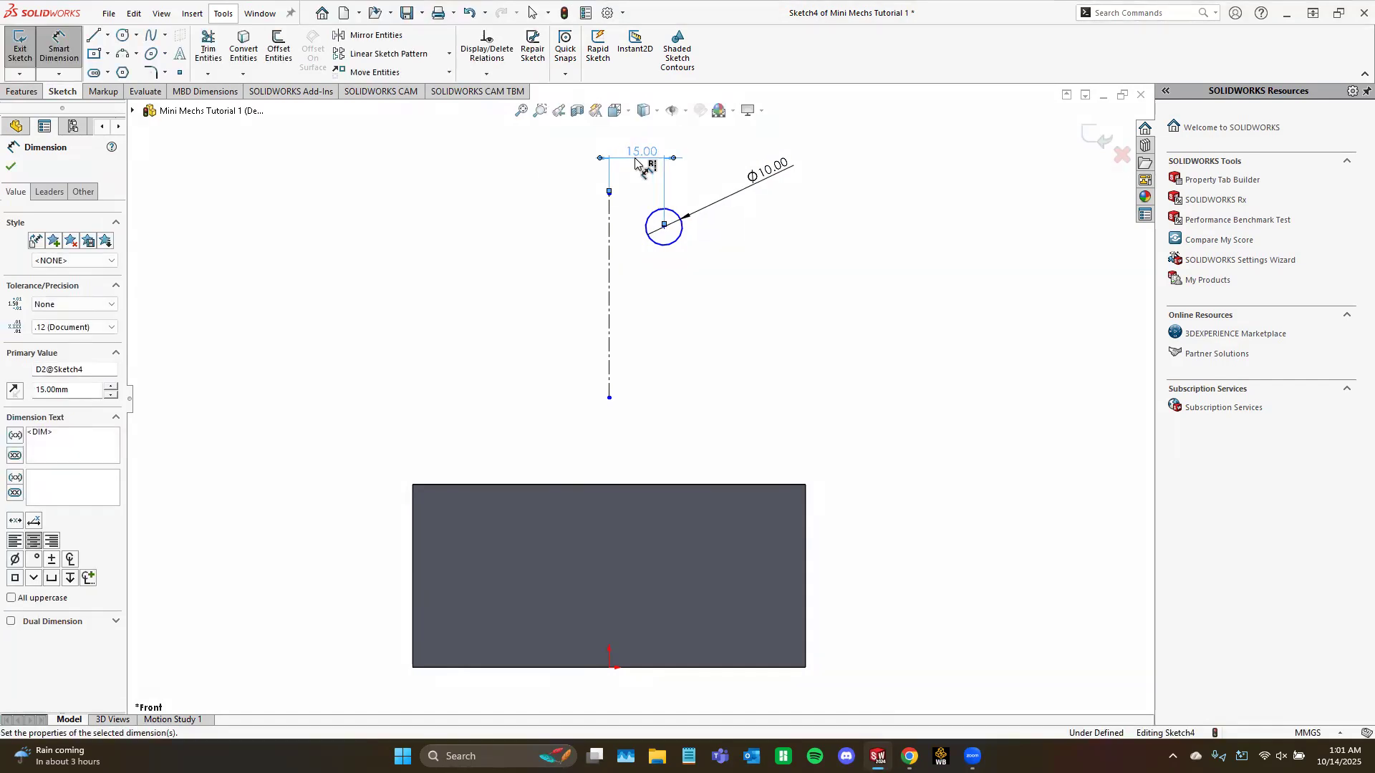
# Step: Set up a Revolved Boss/Base of the circle, clearing and reselecting the vertical construction line as its axis of revolution
pyautogui.click(27, 91)
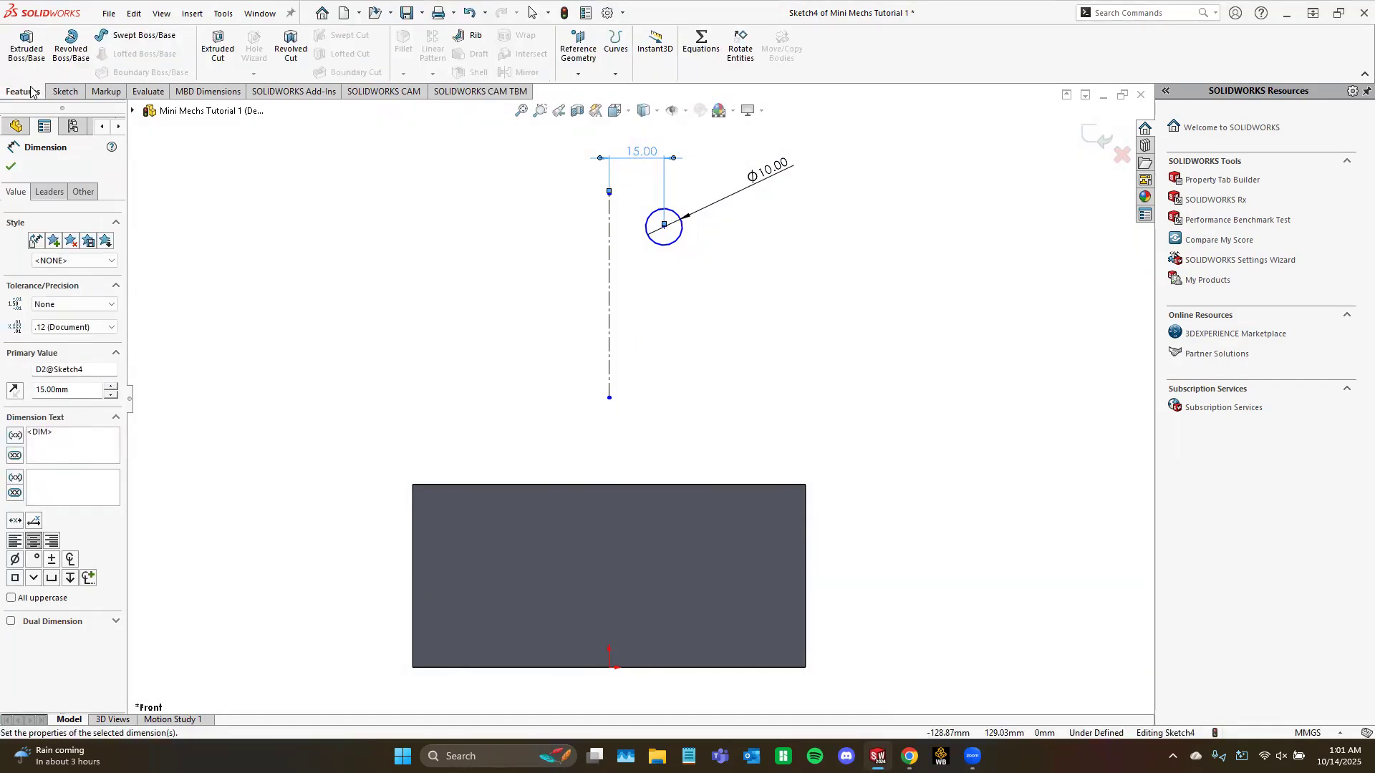
pyautogui.click(62, 65)
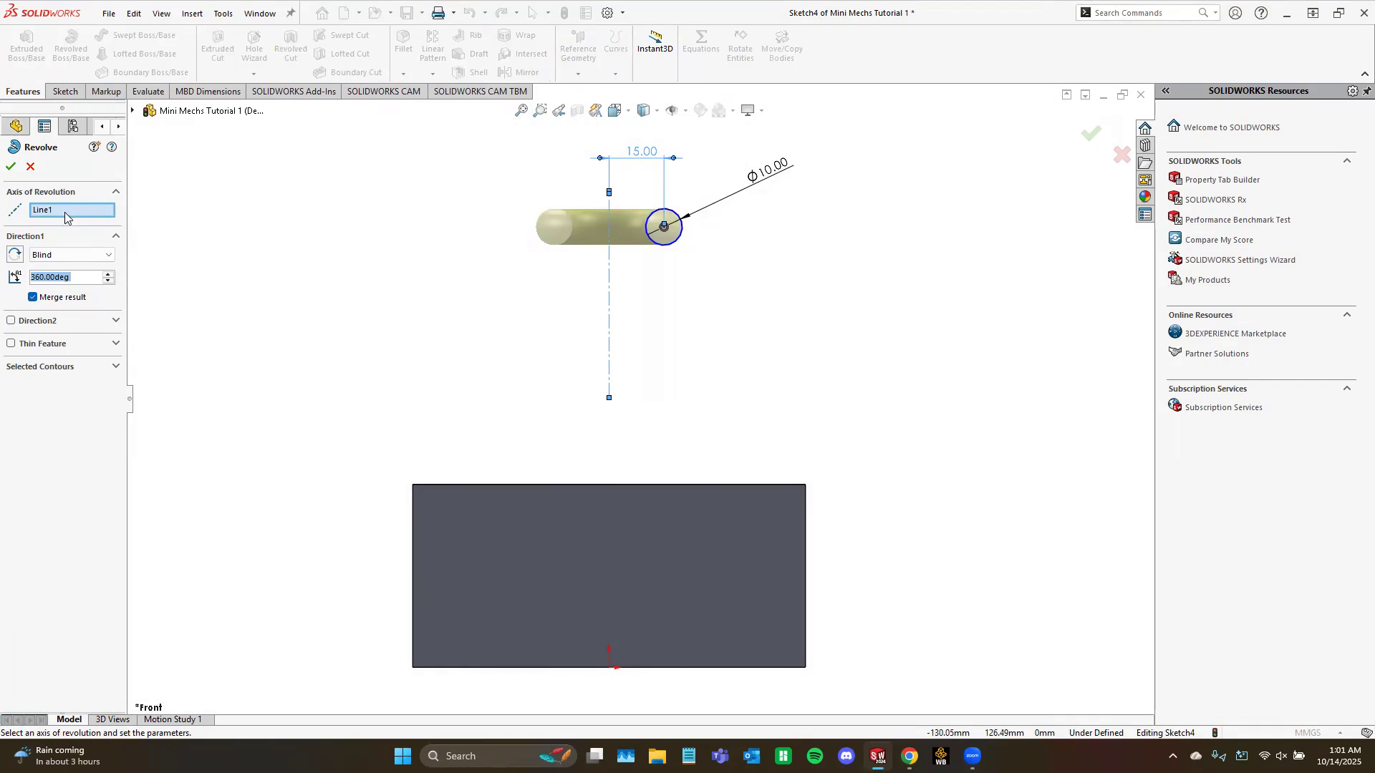
pyautogui.click(44, 211)
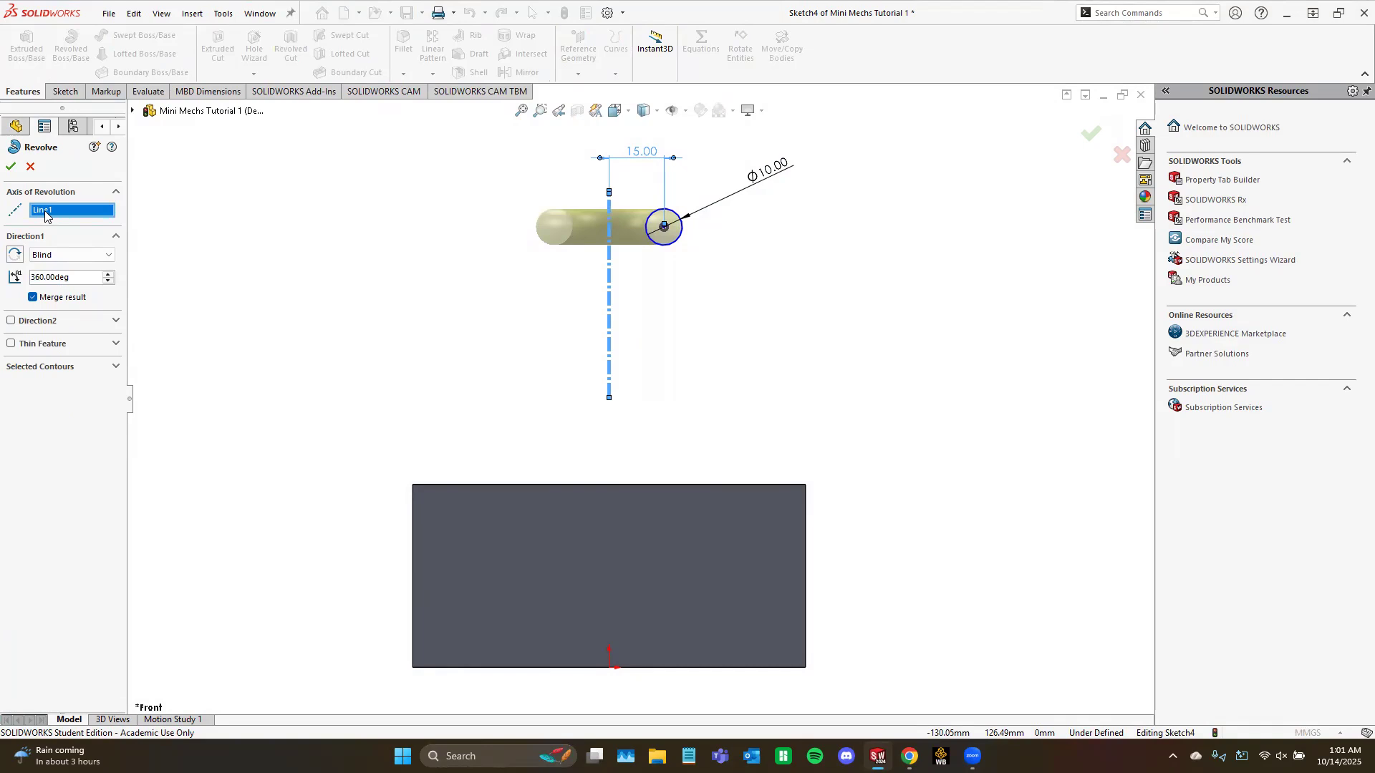
pyautogui.press('Delete')
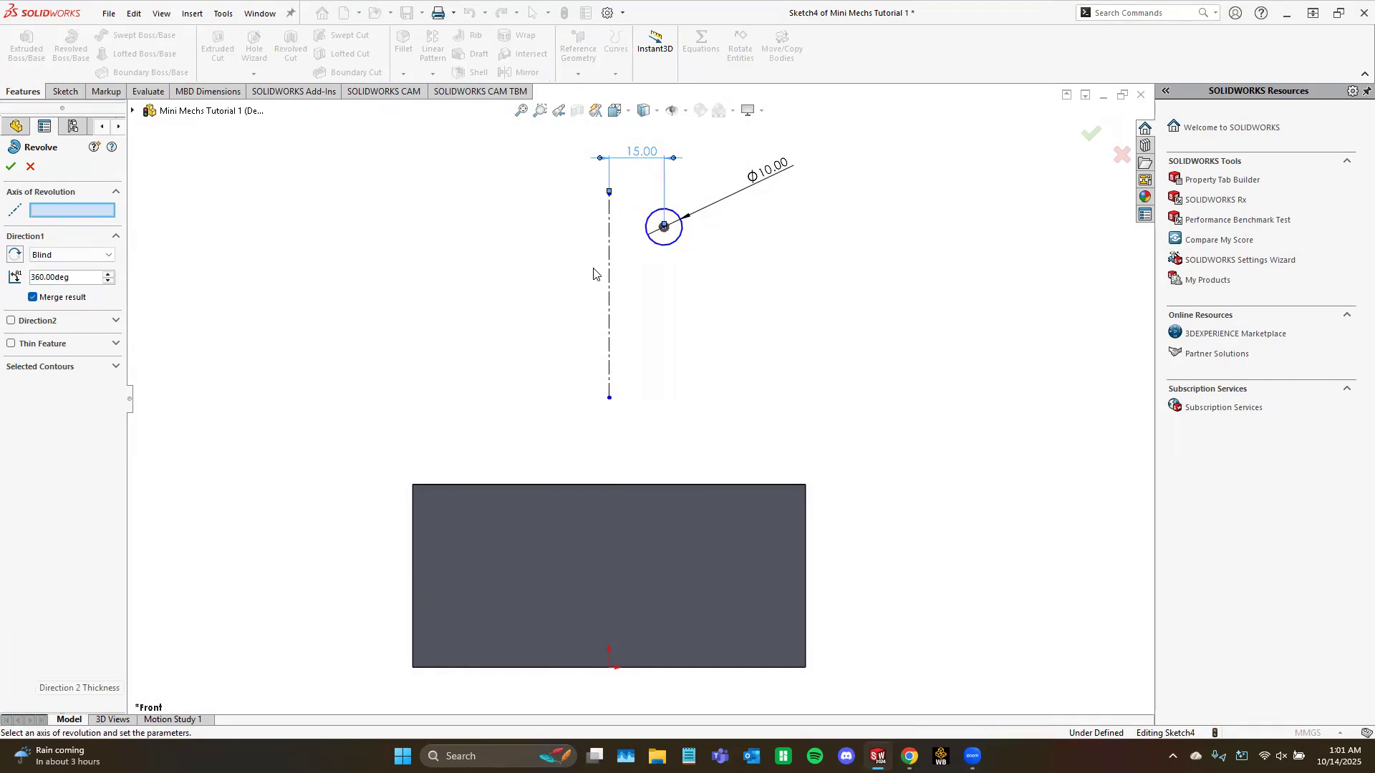
pyautogui.click(610, 274)
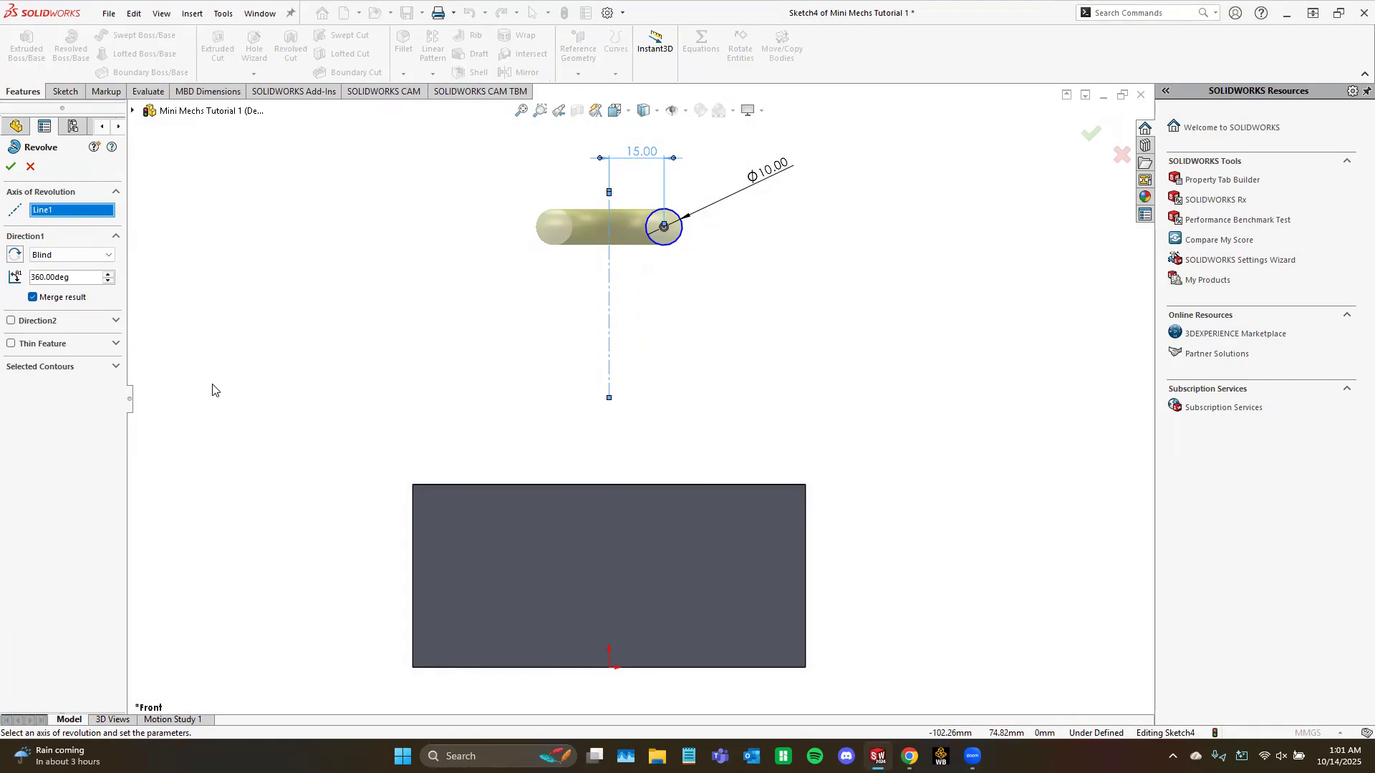
# Step: Create the ring above the block as a full 360-degree Blind revolve with Merge result on
pyautogui.click(72, 367)
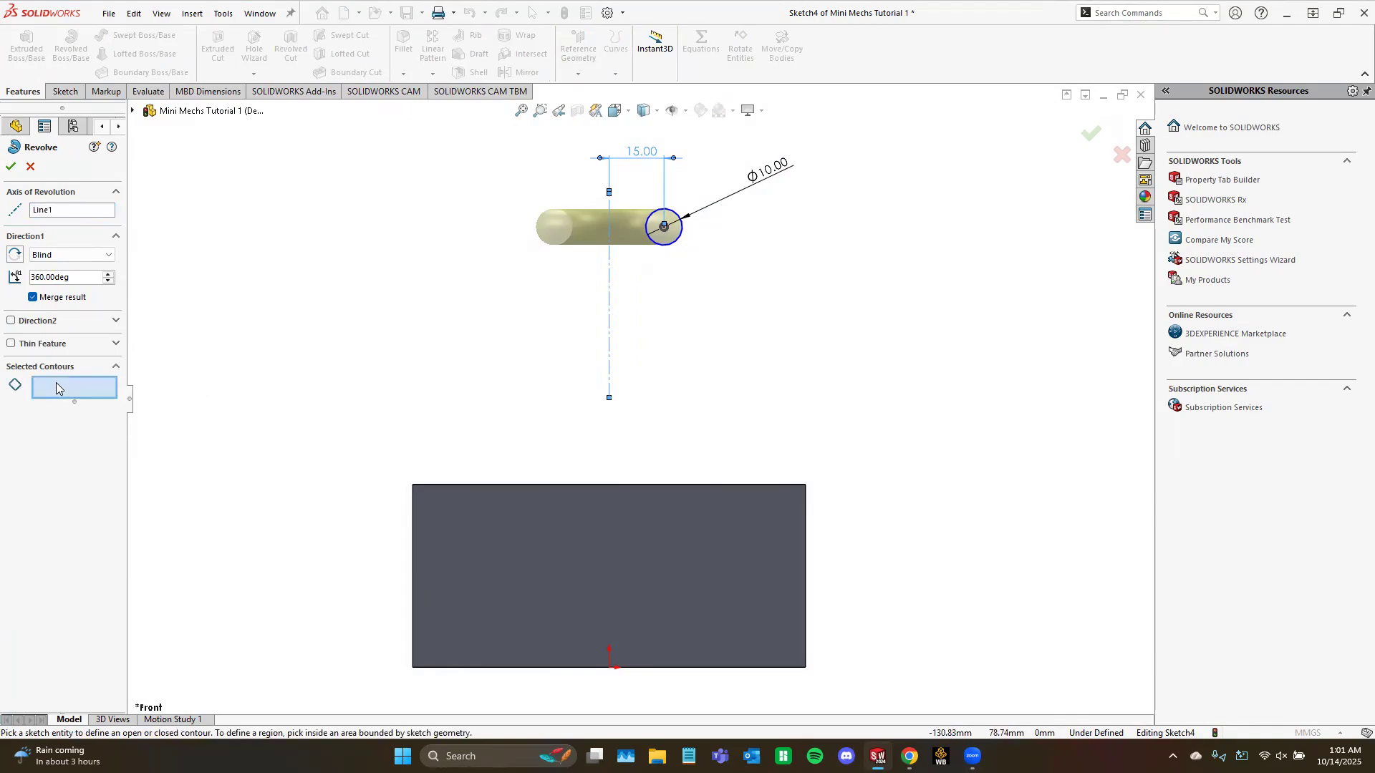
pyautogui.scroll(-4, 684, 214)
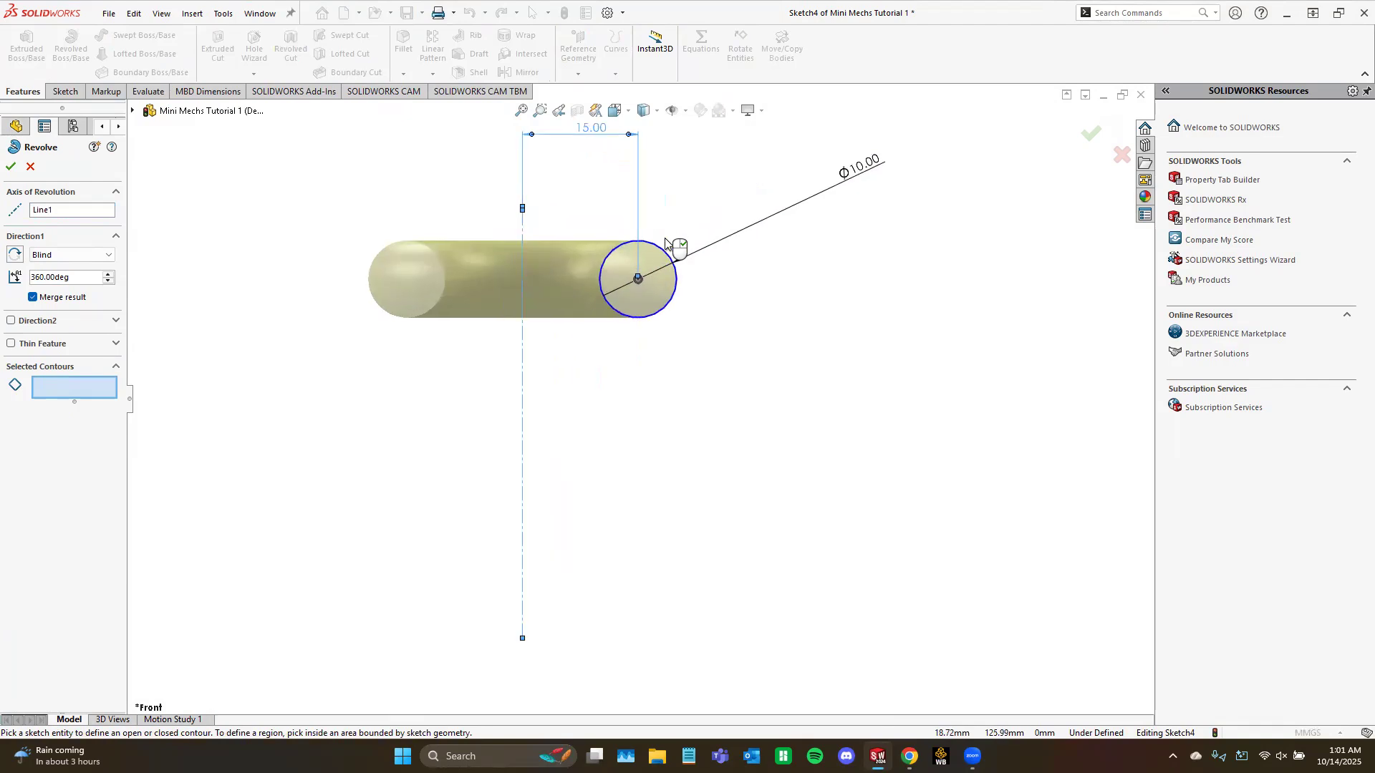
pyautogui.moveTo(668, 295); pyautogui.dragTo(663, 370, button='middle')
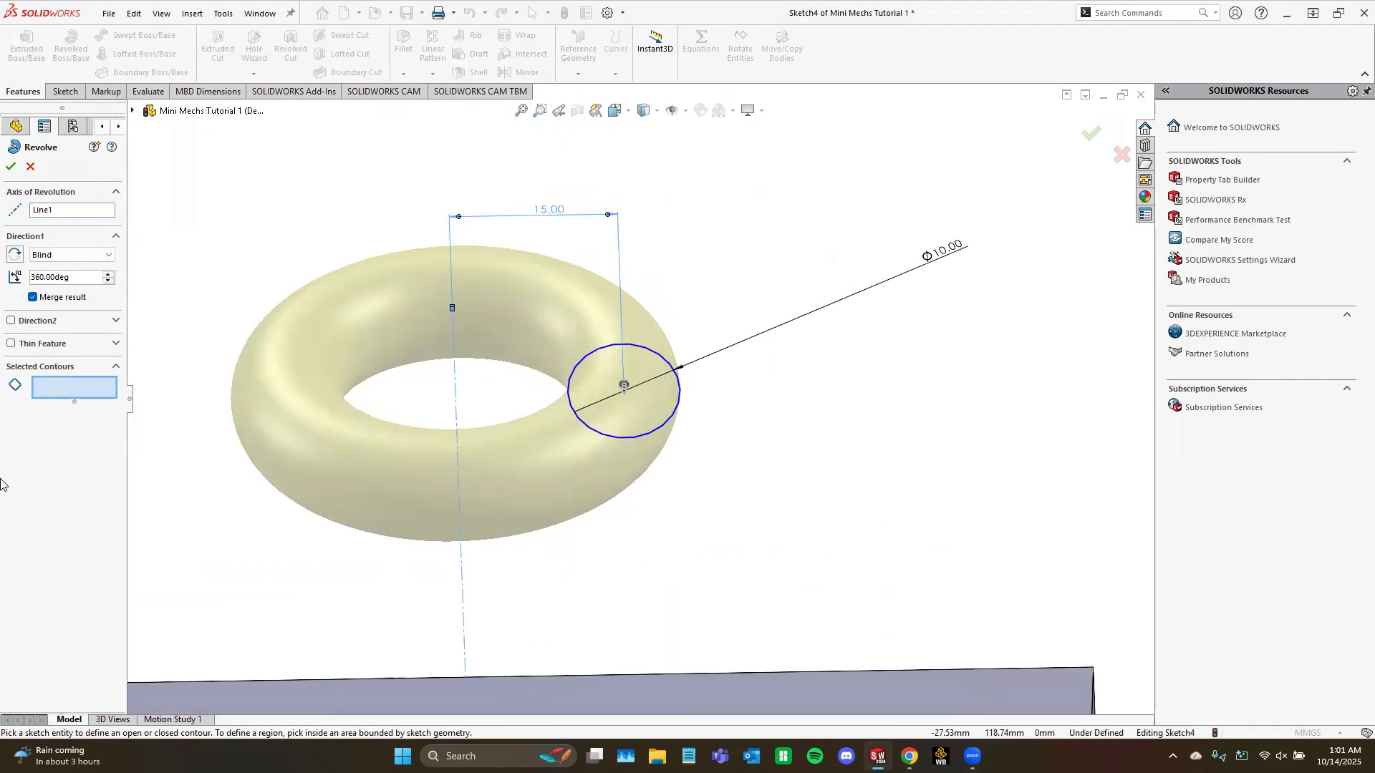
pyautogui.click(114, 365)
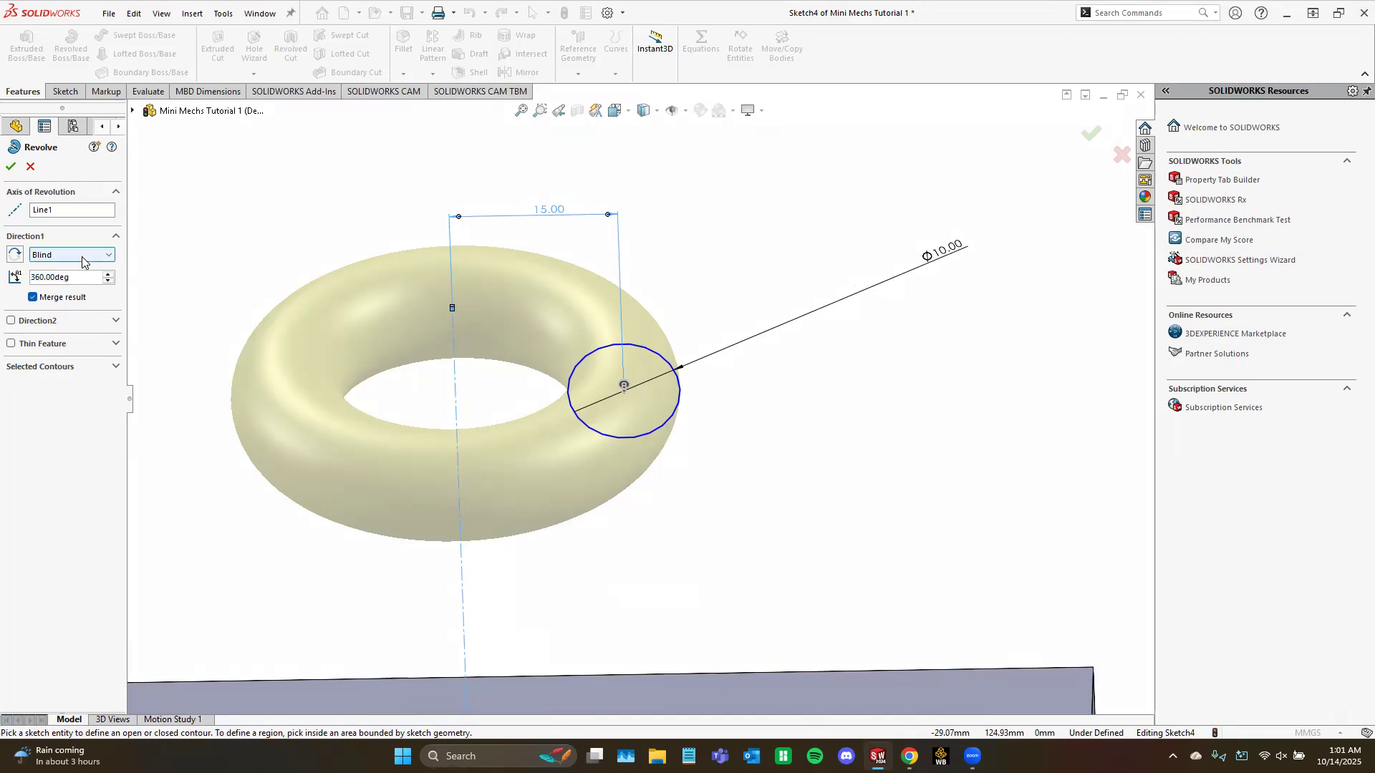
pyautogui.click(84, 255)
pyautogui.click(84, 263)
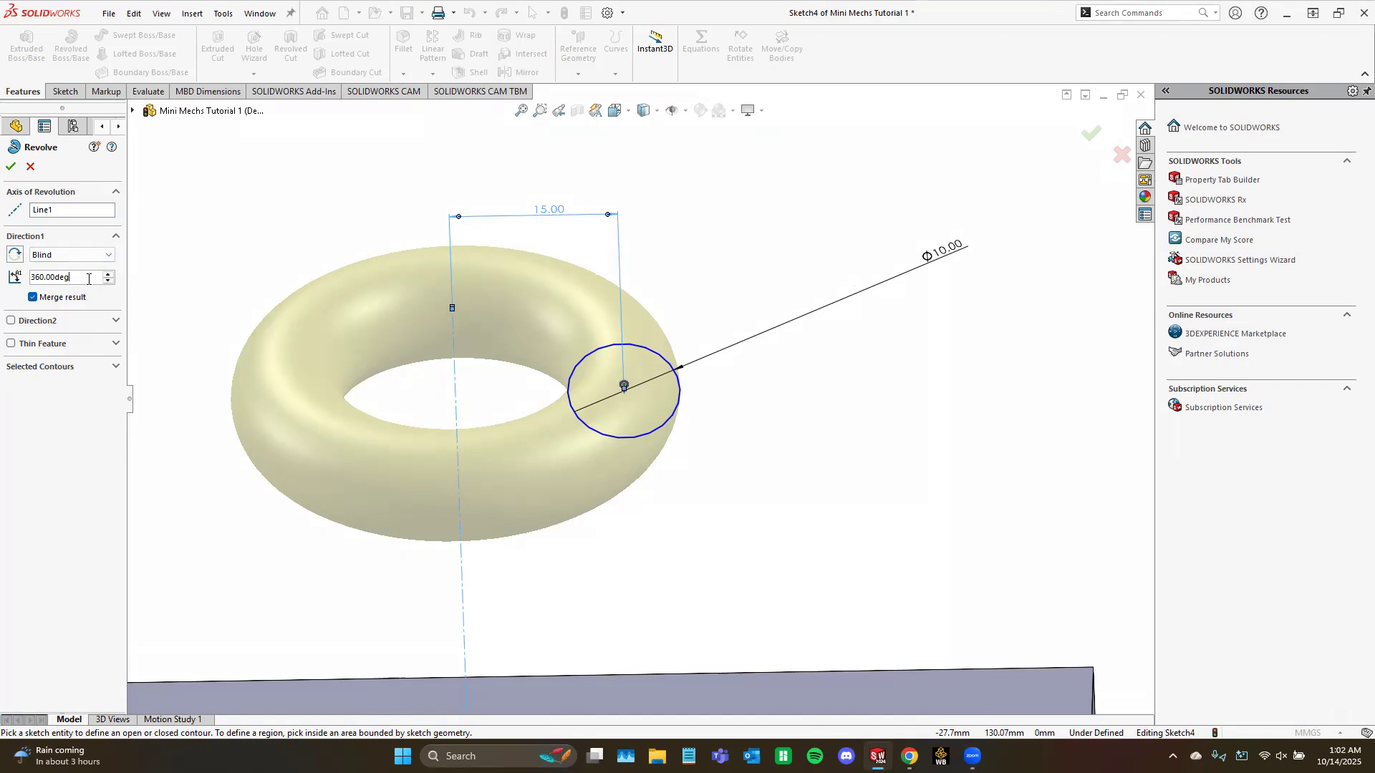
pyautogui.doubleClick(51, 278)
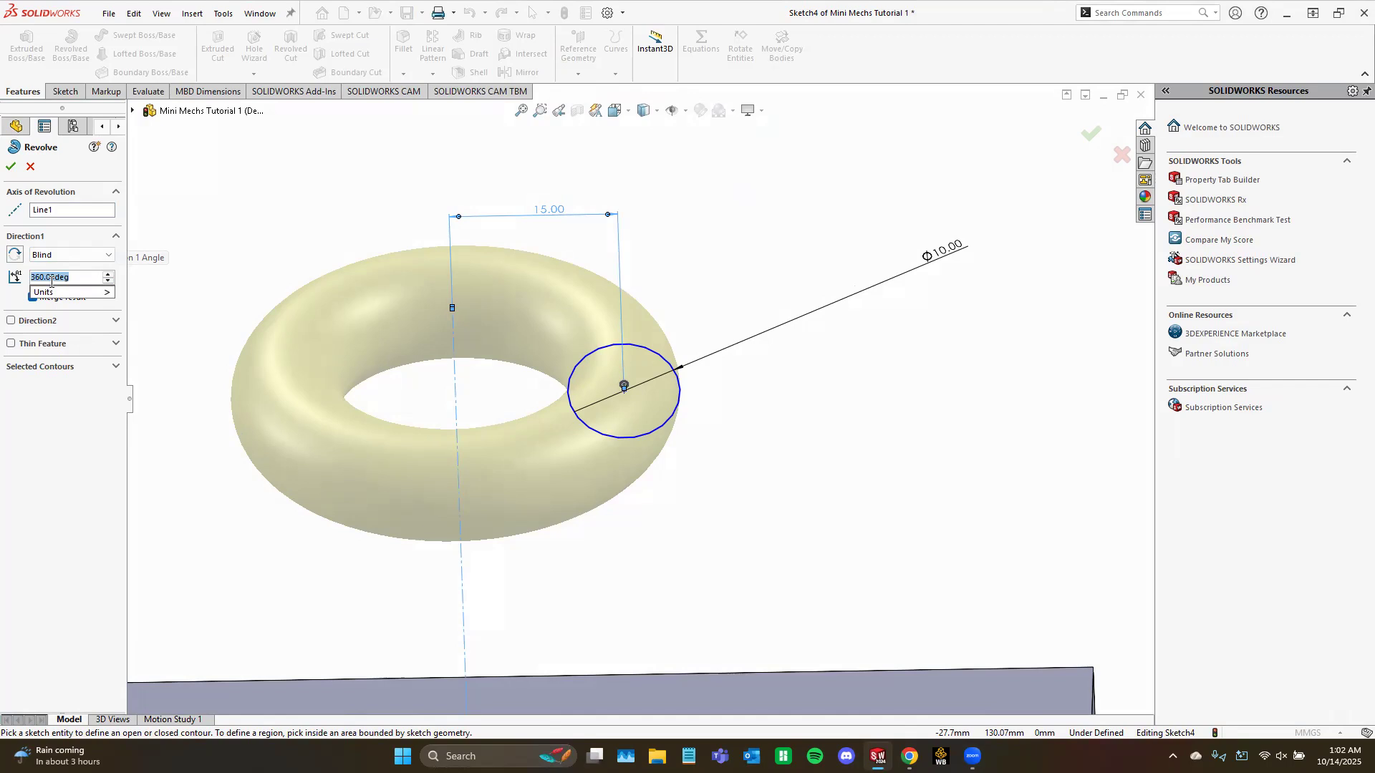
pyautogui.click(116, 267)
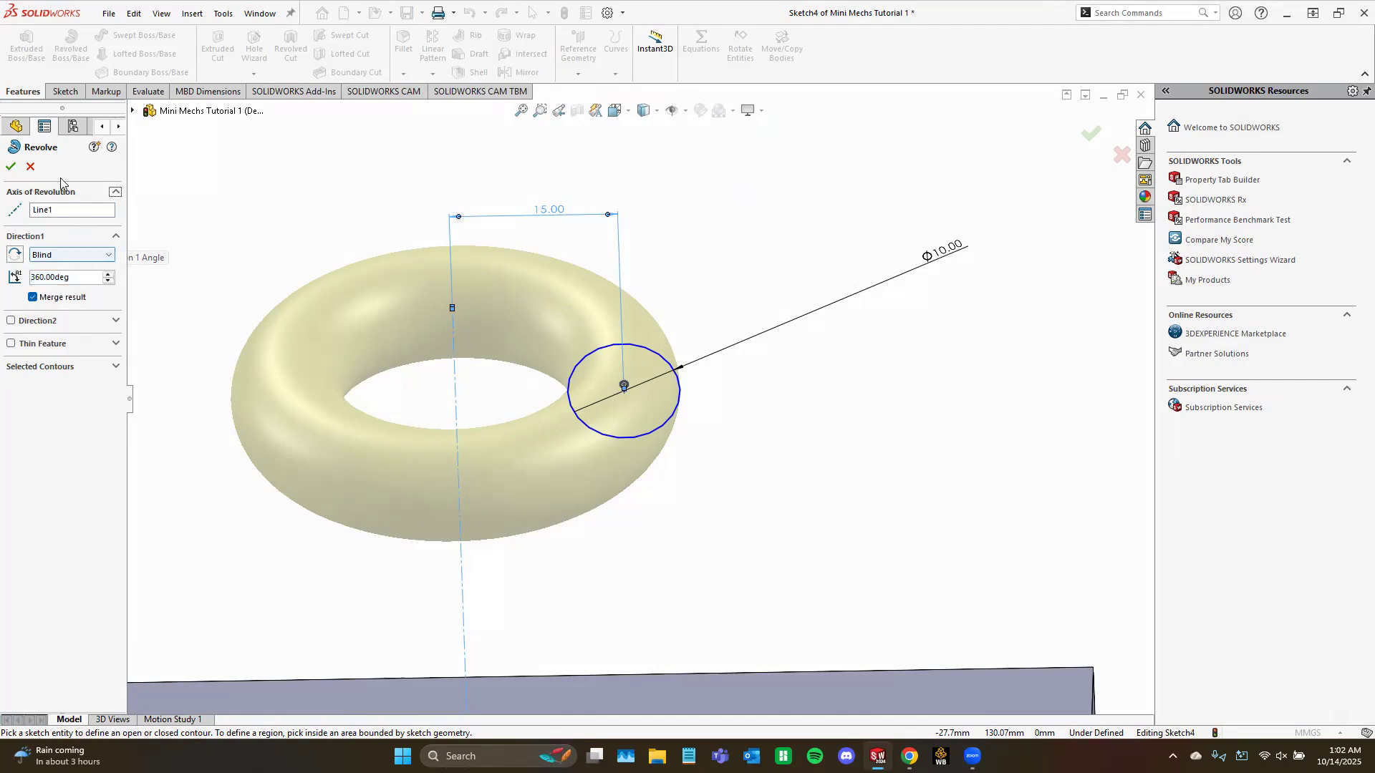
pyautogui.click(11, 166)
pyautogui.moveTo(784, 440); pyautogui.dragTo(630, 411, button='middle')
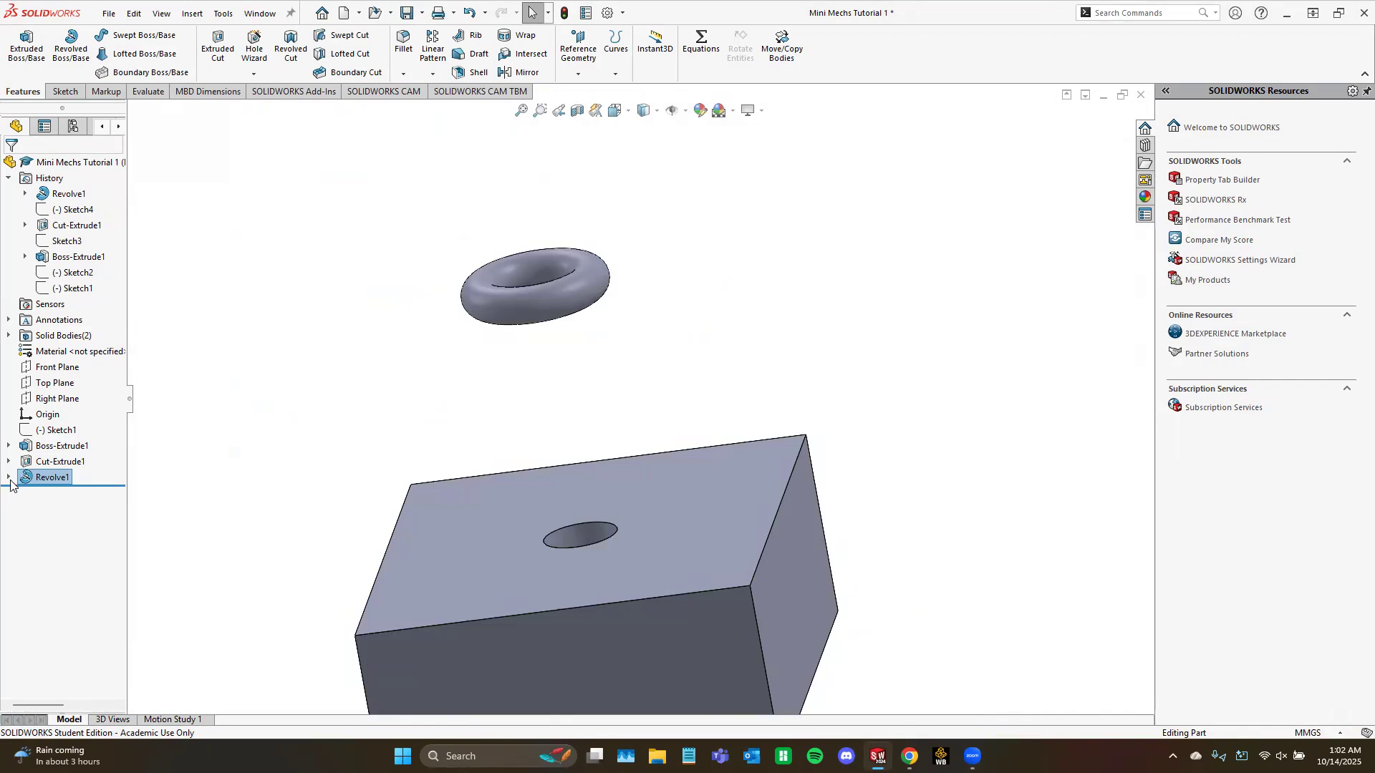
# Step: Reopen the sketch of the revolved ring for editing
pyautogui.click(8, 477)
pyautogui.click(40, 495)
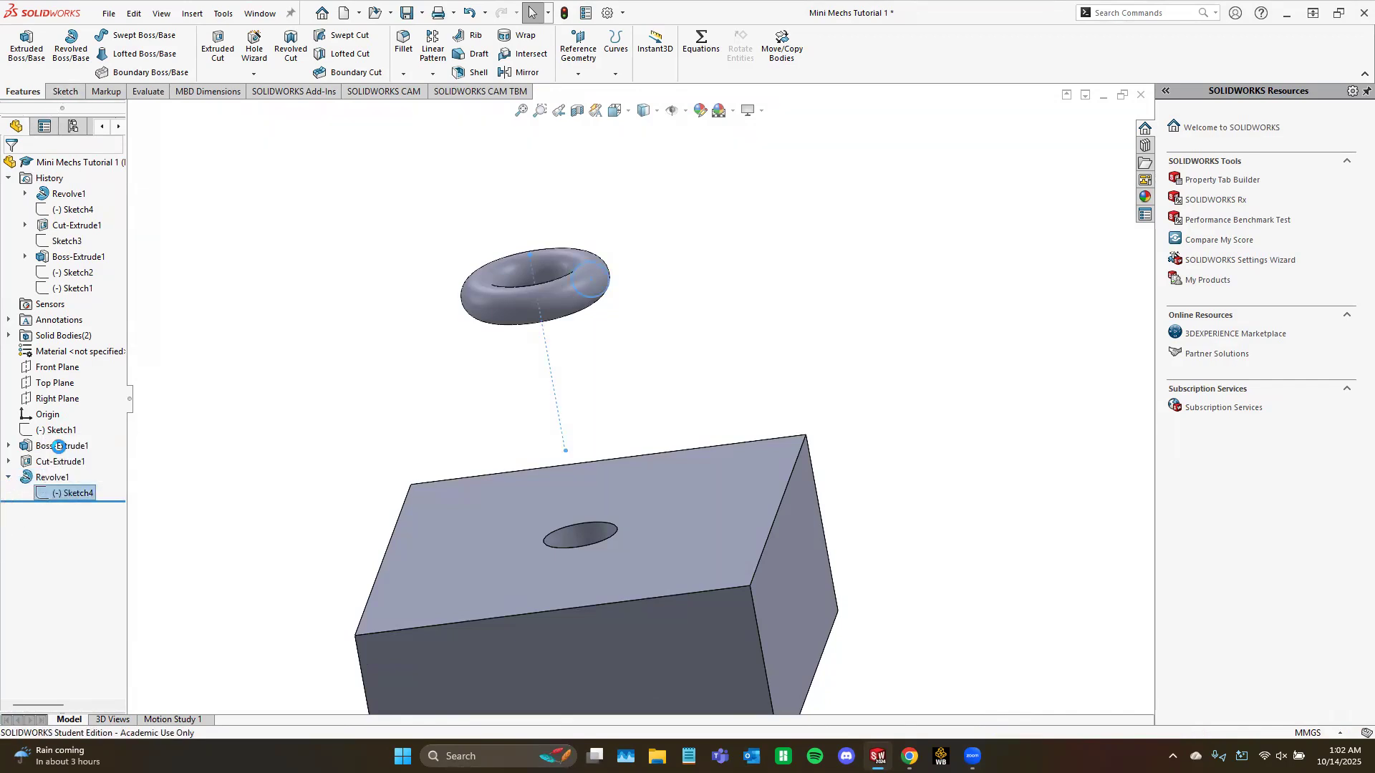
pyautogui.click(63, 452)
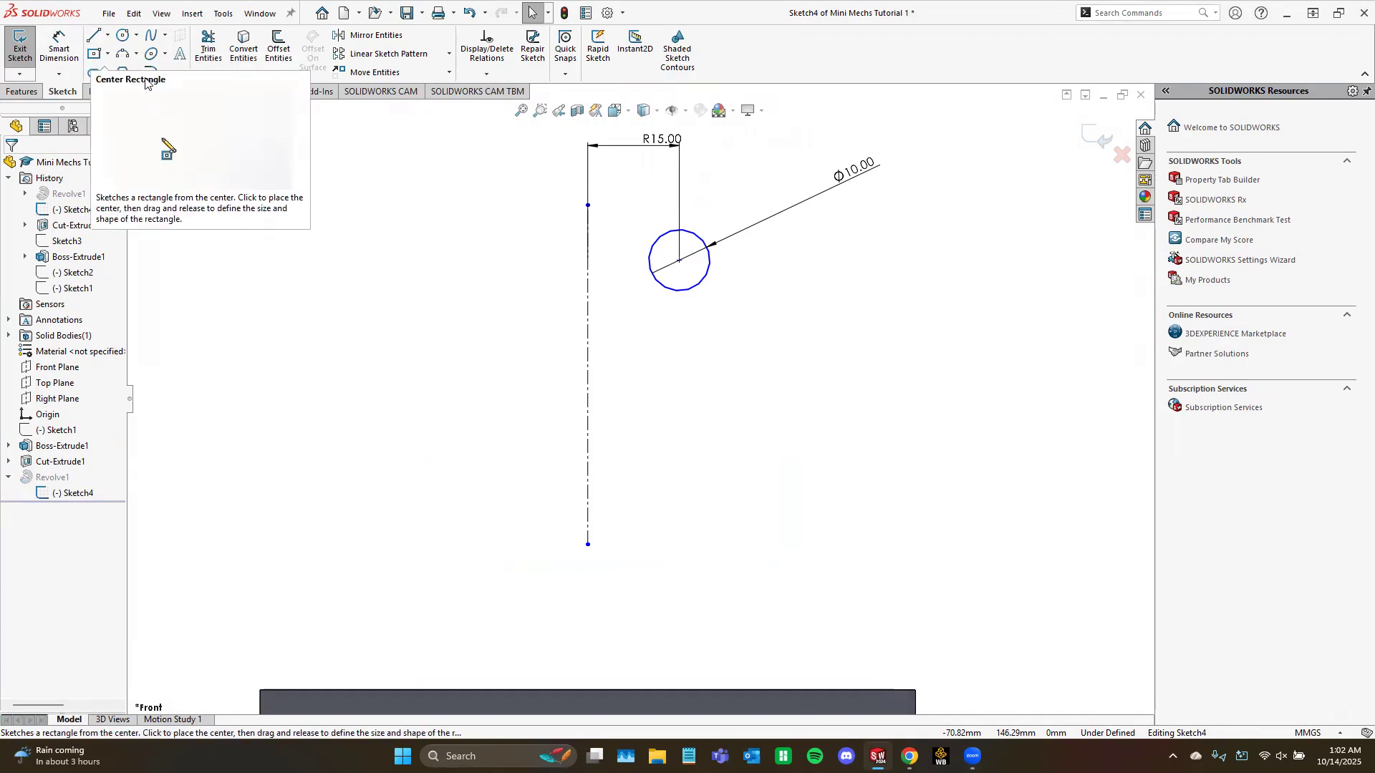
# Step: Sketch an S-shaped five-point spline from the circle's lower-right edge down to slightly below the level of the construction line's lower end
pyautogui.click(151, 41)
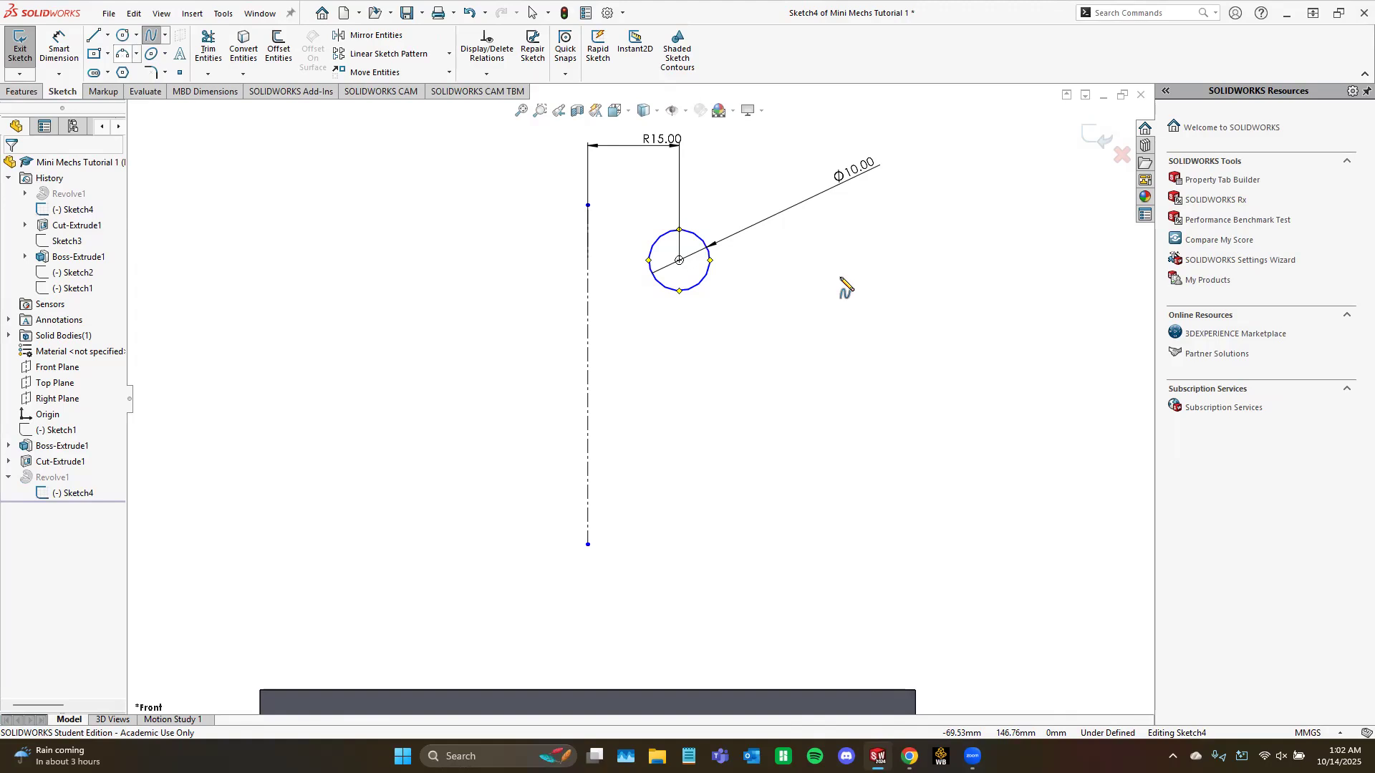
pyautogui.click(707, 277)
pyautogui.click(658, 383)
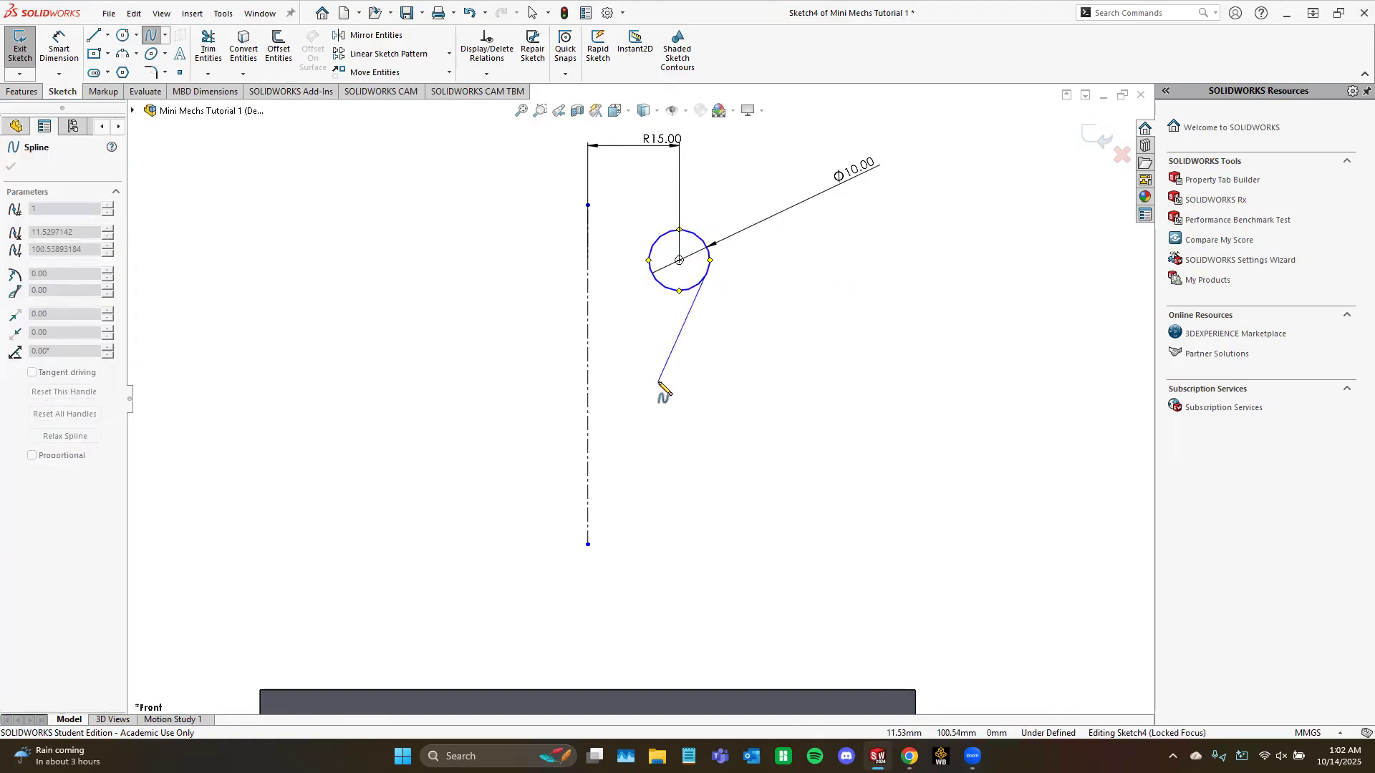
pyautogui.click(672, 439)
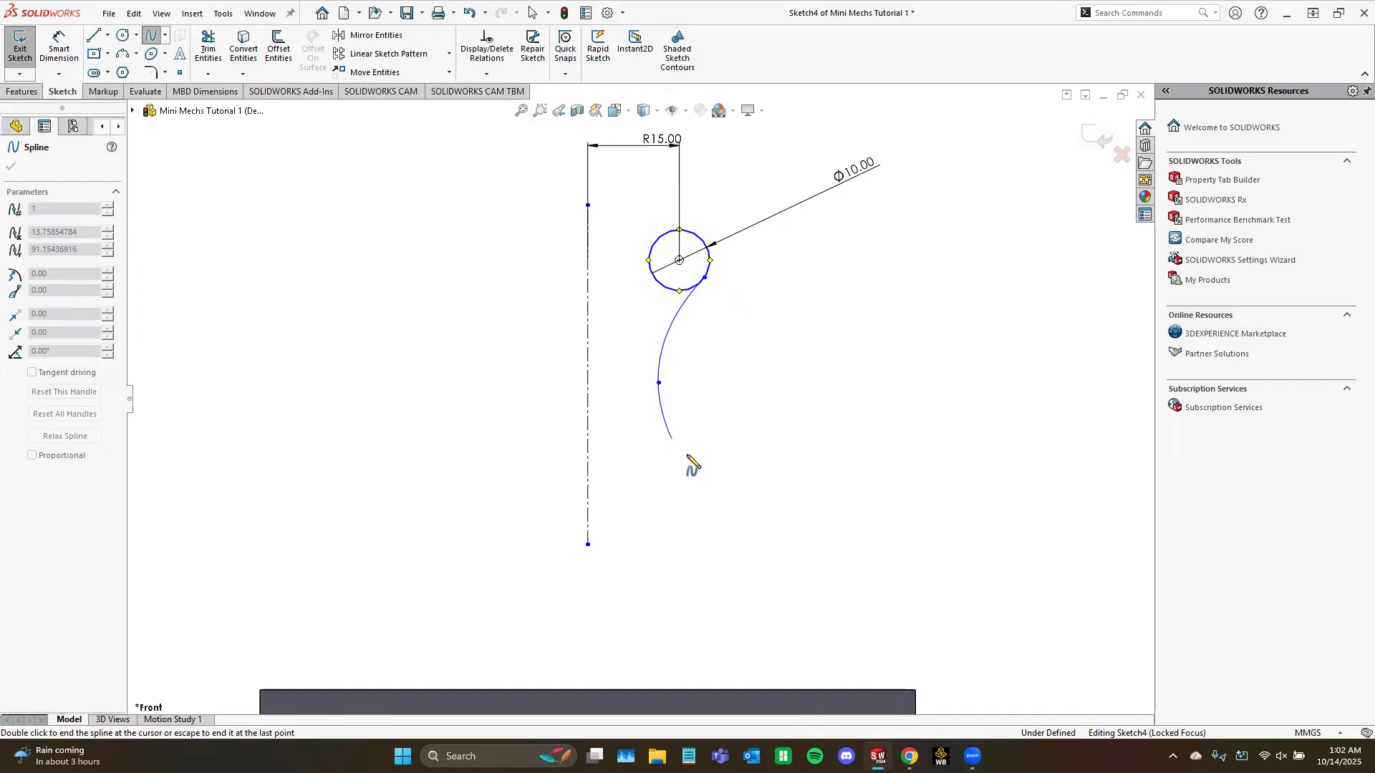
pyautogui.click(742, 512)
pyautogui.click(726, 561)
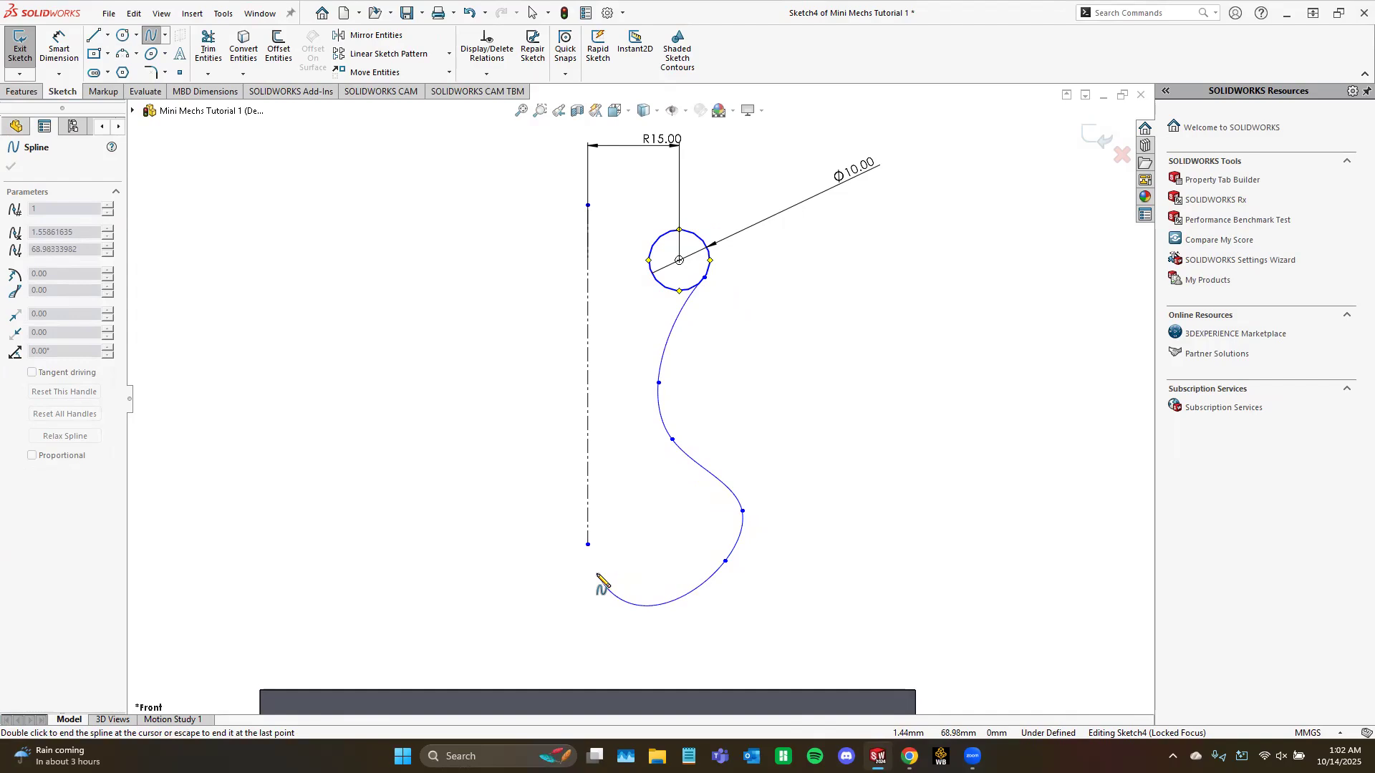
pyautogui.doubleClick(594, 584)
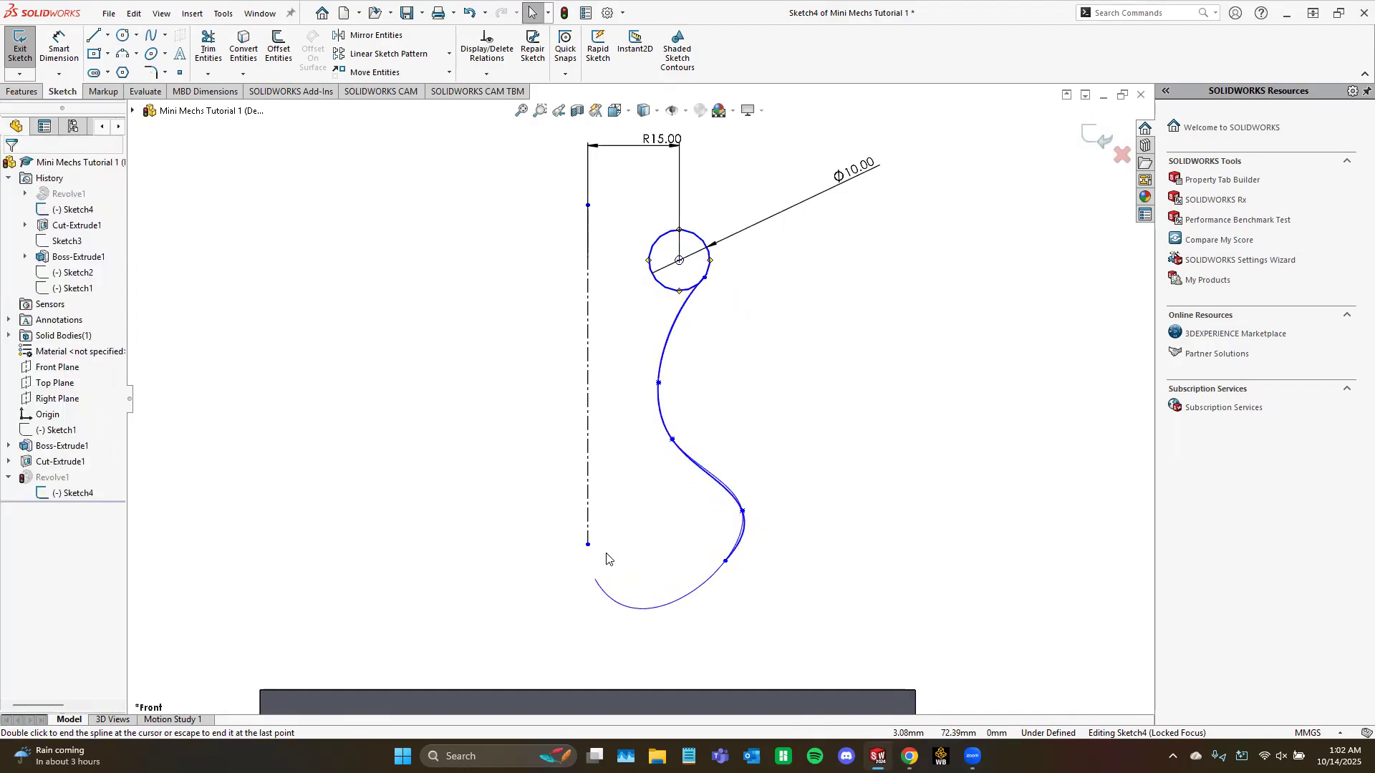
# Step: Draw a horizontal line about 22 mm long from the spline's lower end to just below the construction line's lower end
pyautogui.click(93, 36)
pyautogui.click(726, 561)
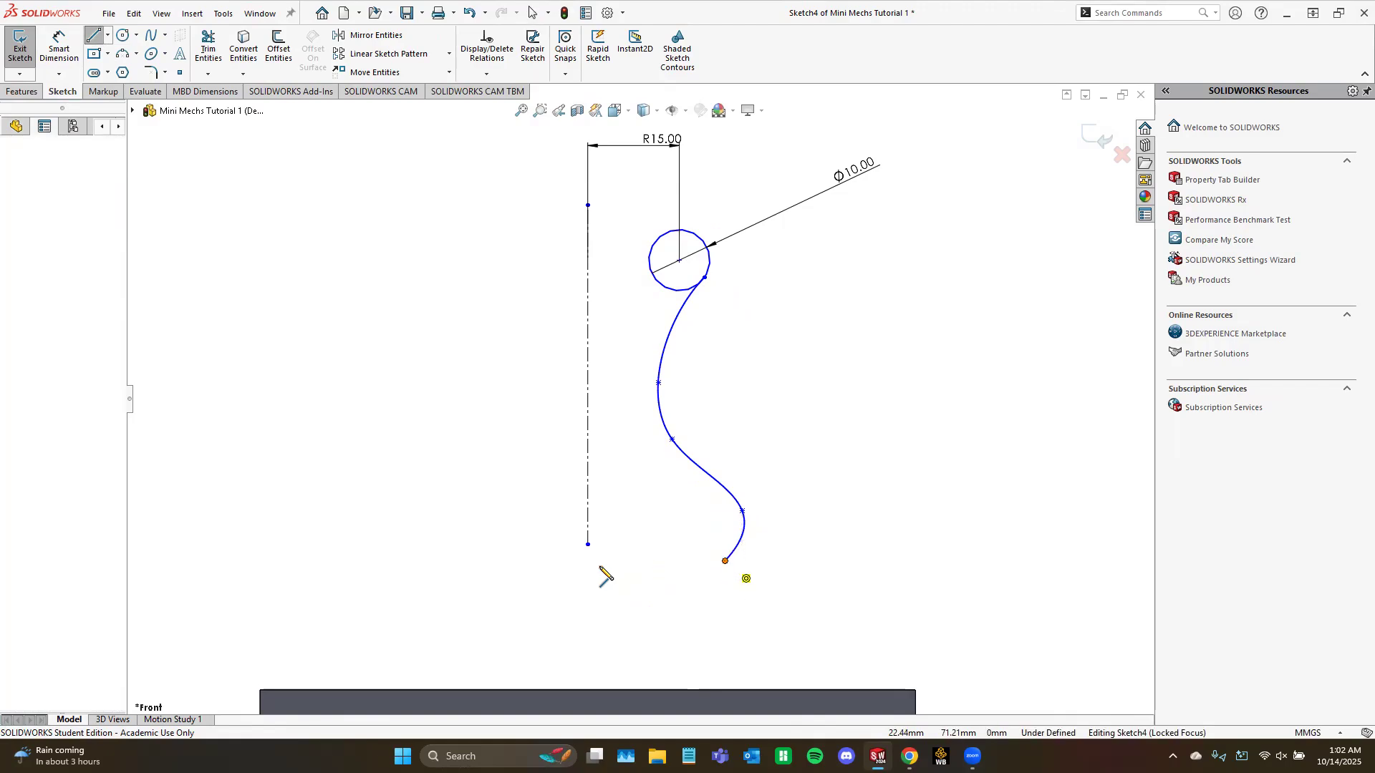
pyautogui.click(587, 560)
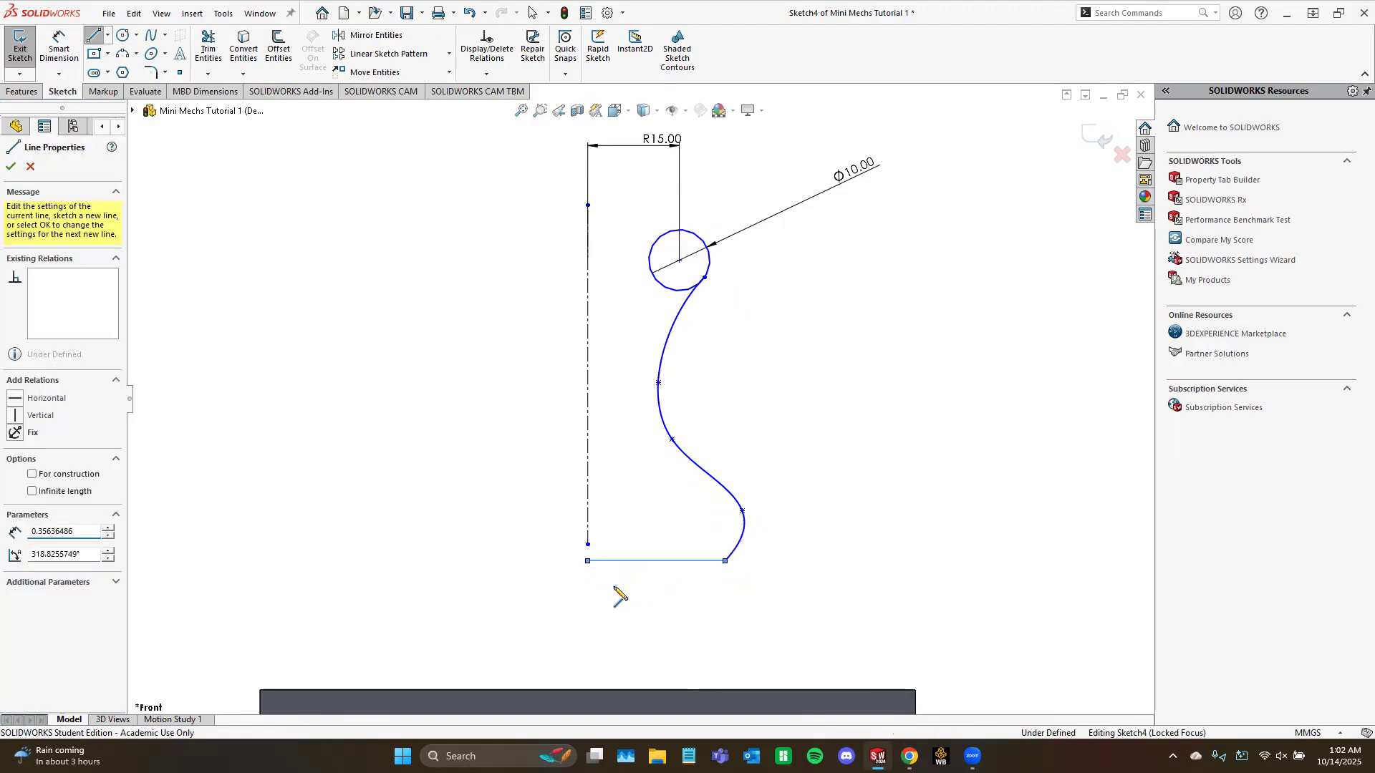
pyautogui.press('Escape')
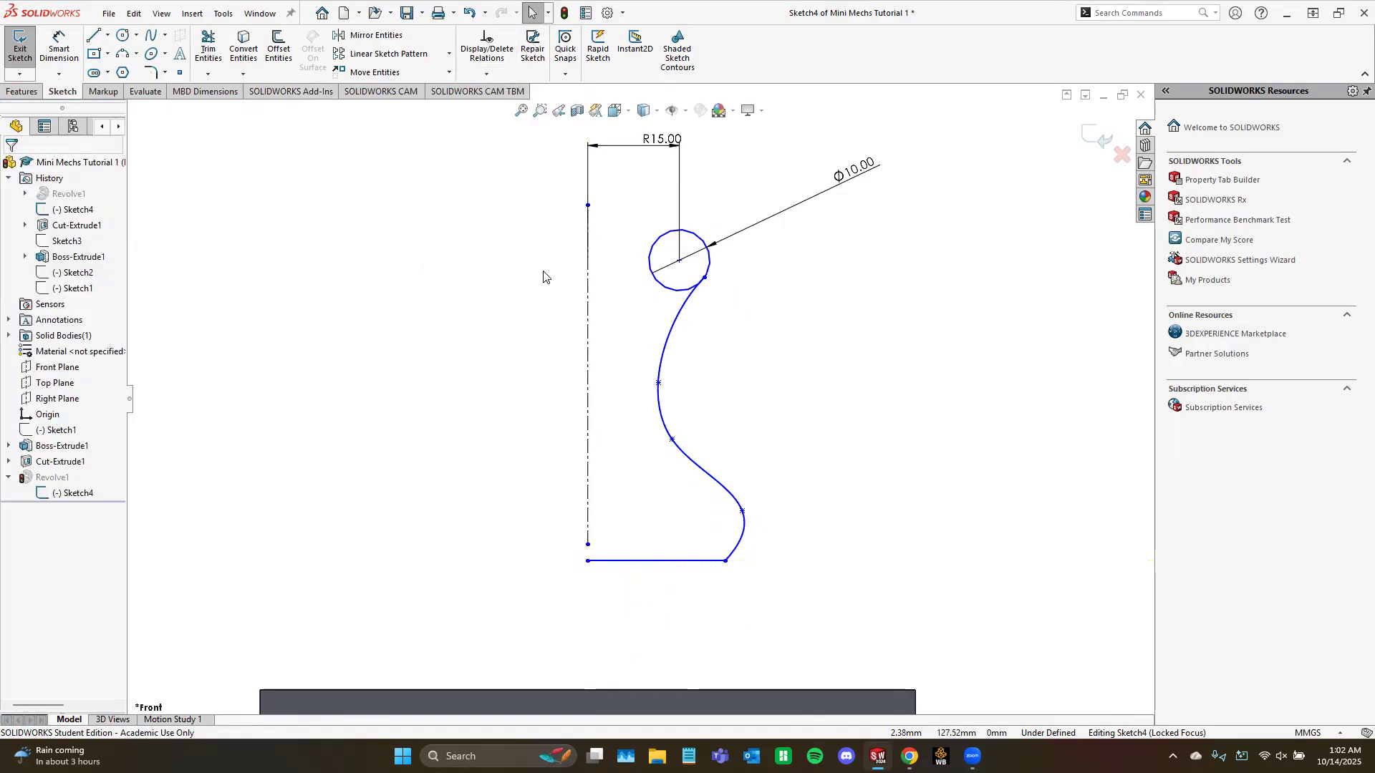
# Step: Offset the bottom line and the spline 2.5 mm inward toward the construction line, with the offset dimension added
pyautogui.click(278, 51)
pyautogui.click(706, 562)
pyautogui.click(739, 541)
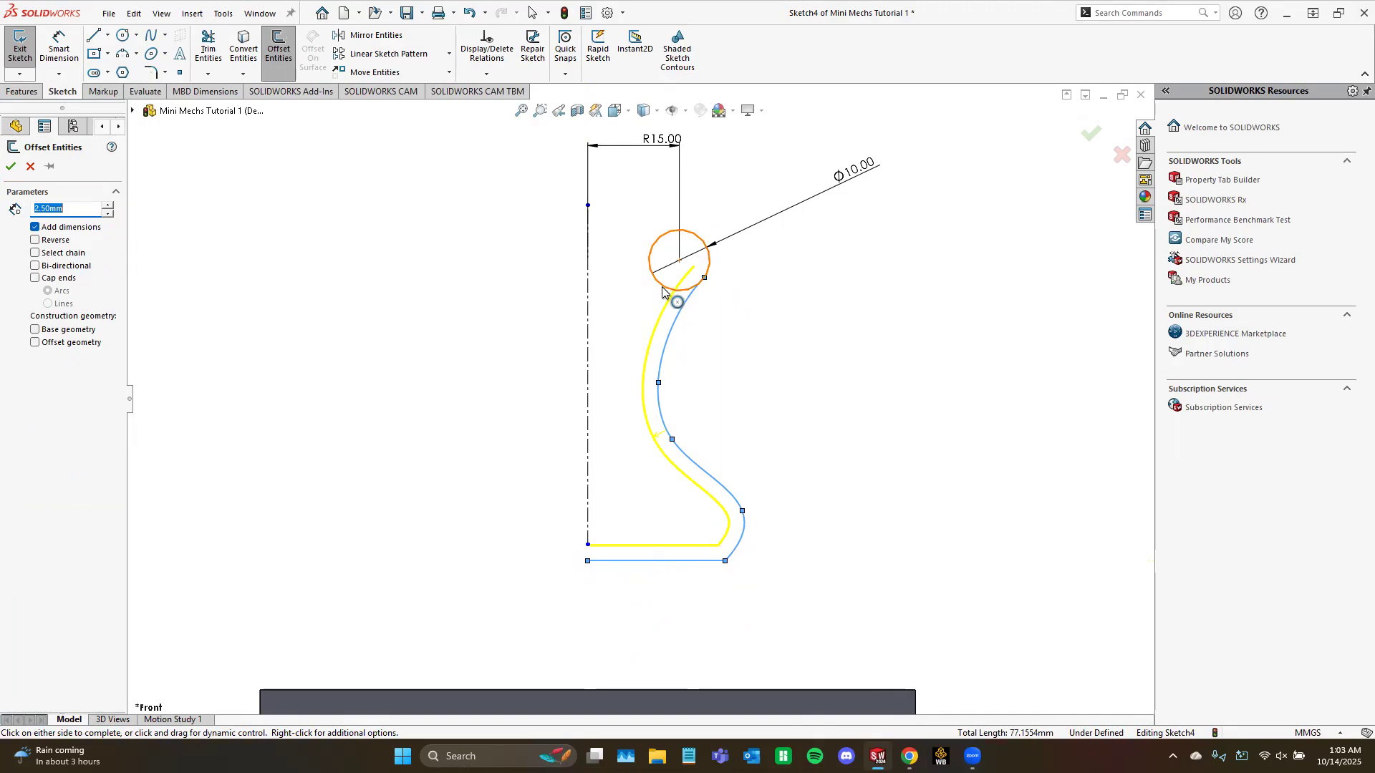
pyautogui.click(11, 166)
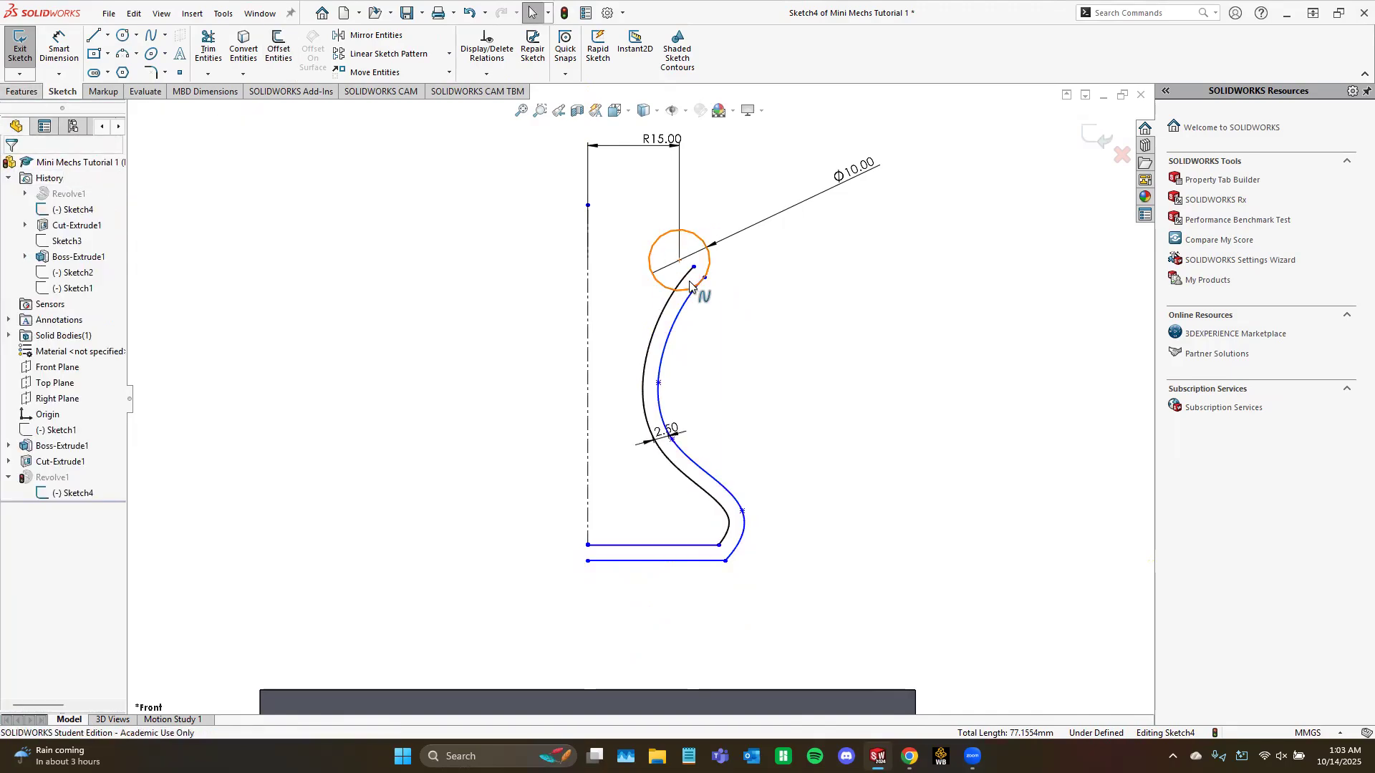
# Step: Trim away the upper end of the offset spline that lies inside the circle
pyautogui.scroll(-5, 693, 290)
pyautogui.click(209, 50)
pyautogui.moveTo(660, 215); pyautogui.dragTo(681, 251)
pyautogui.press('Escape')
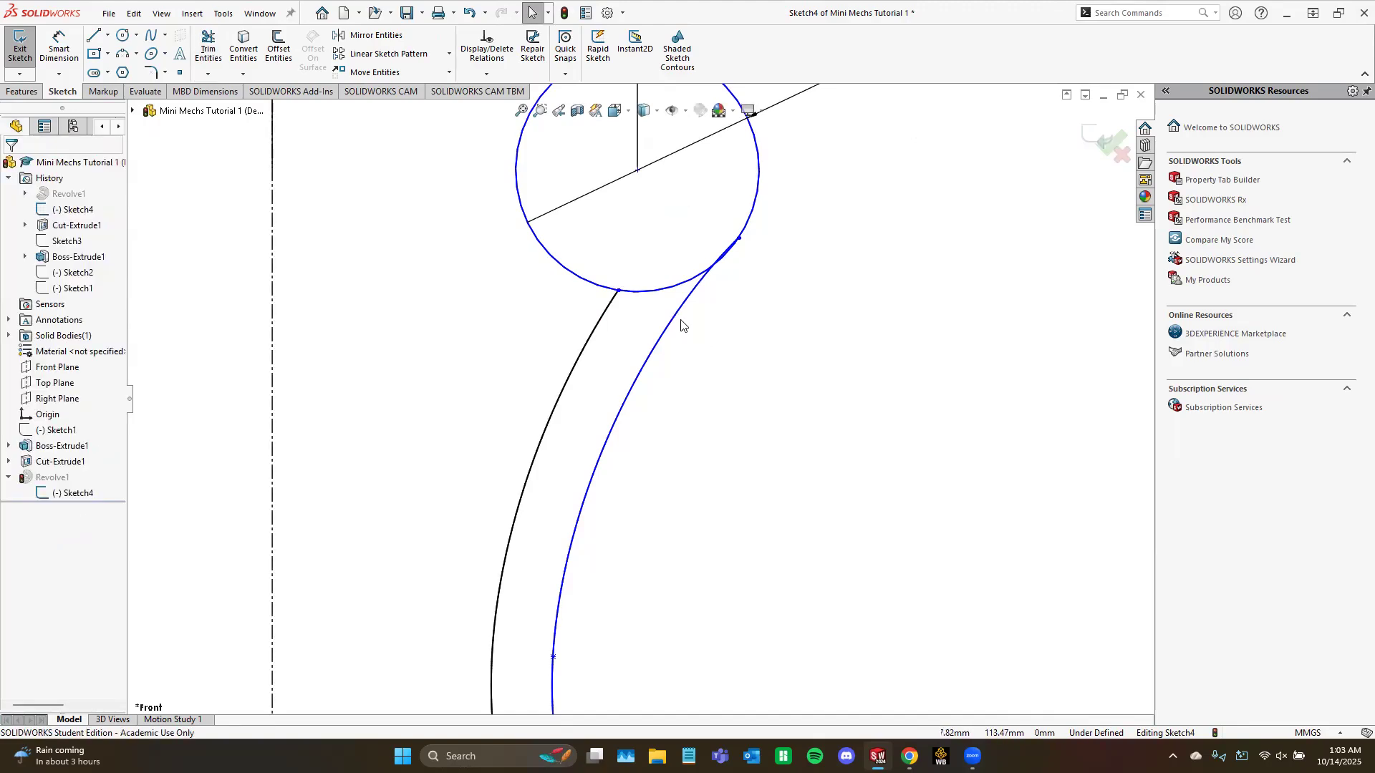
# Step: Add a tangent relation between the circle and the outer spline
pyautogui.click(688, 328)
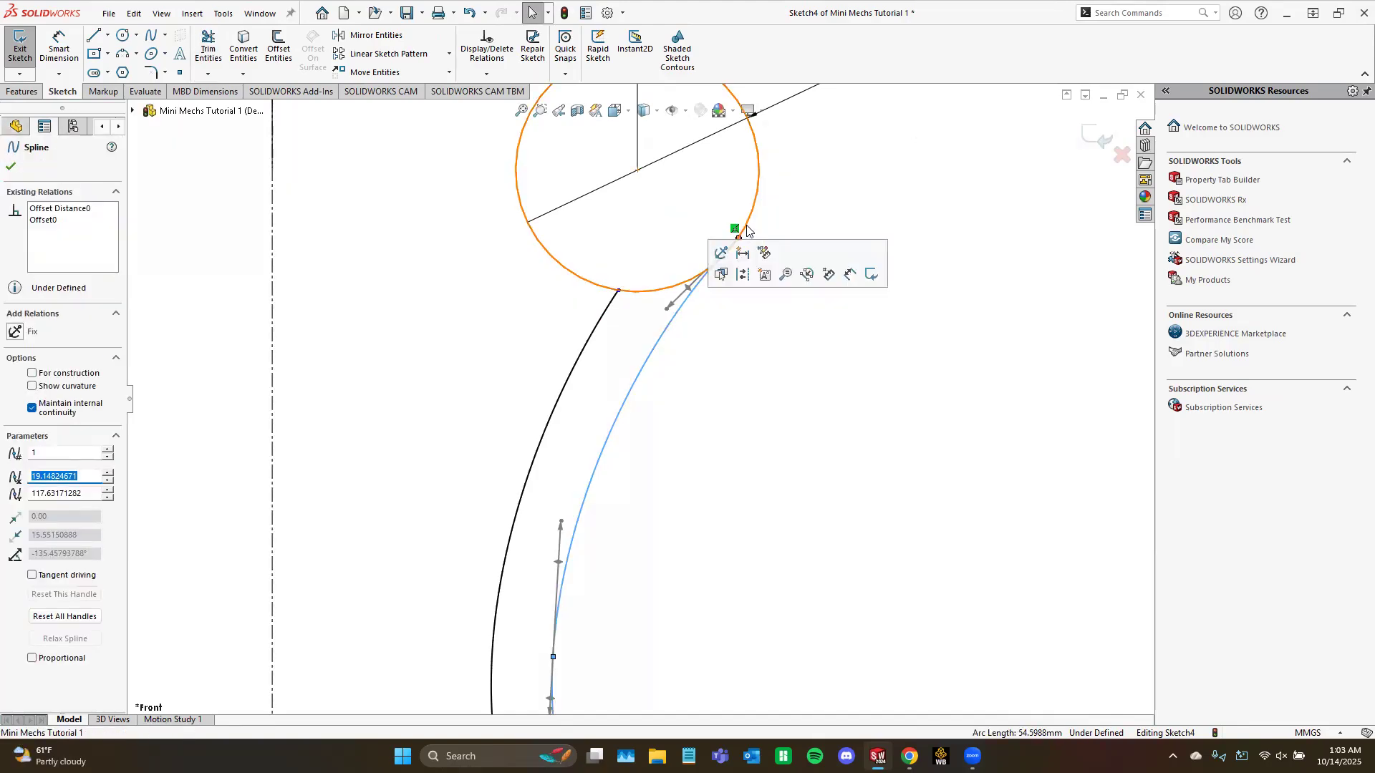
pyautogui.keyDown('ctrl'); pyautogui.click(748, 229); pyautogui.keyUp('ctrl')
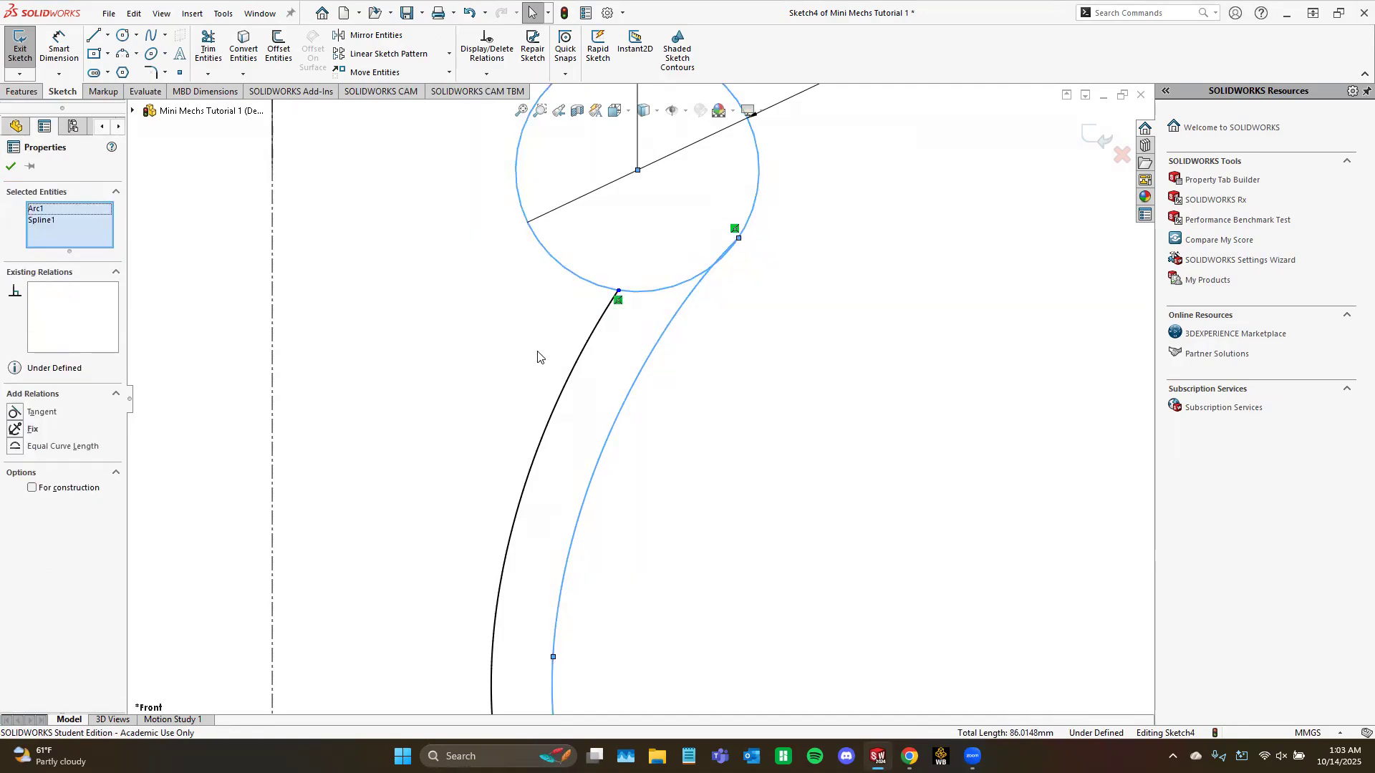
pyautogui.click(15, 412)
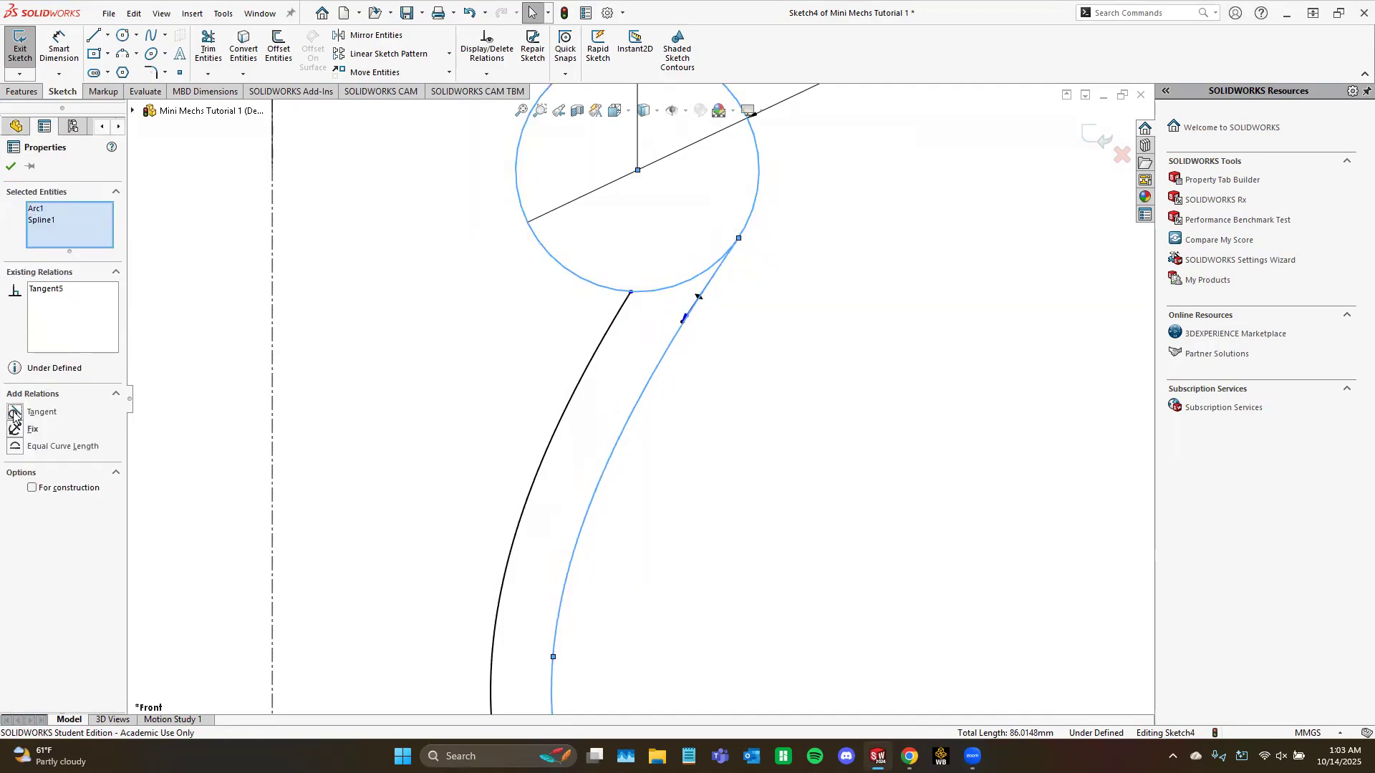
pyautogui.scroll(5, 644, 423)
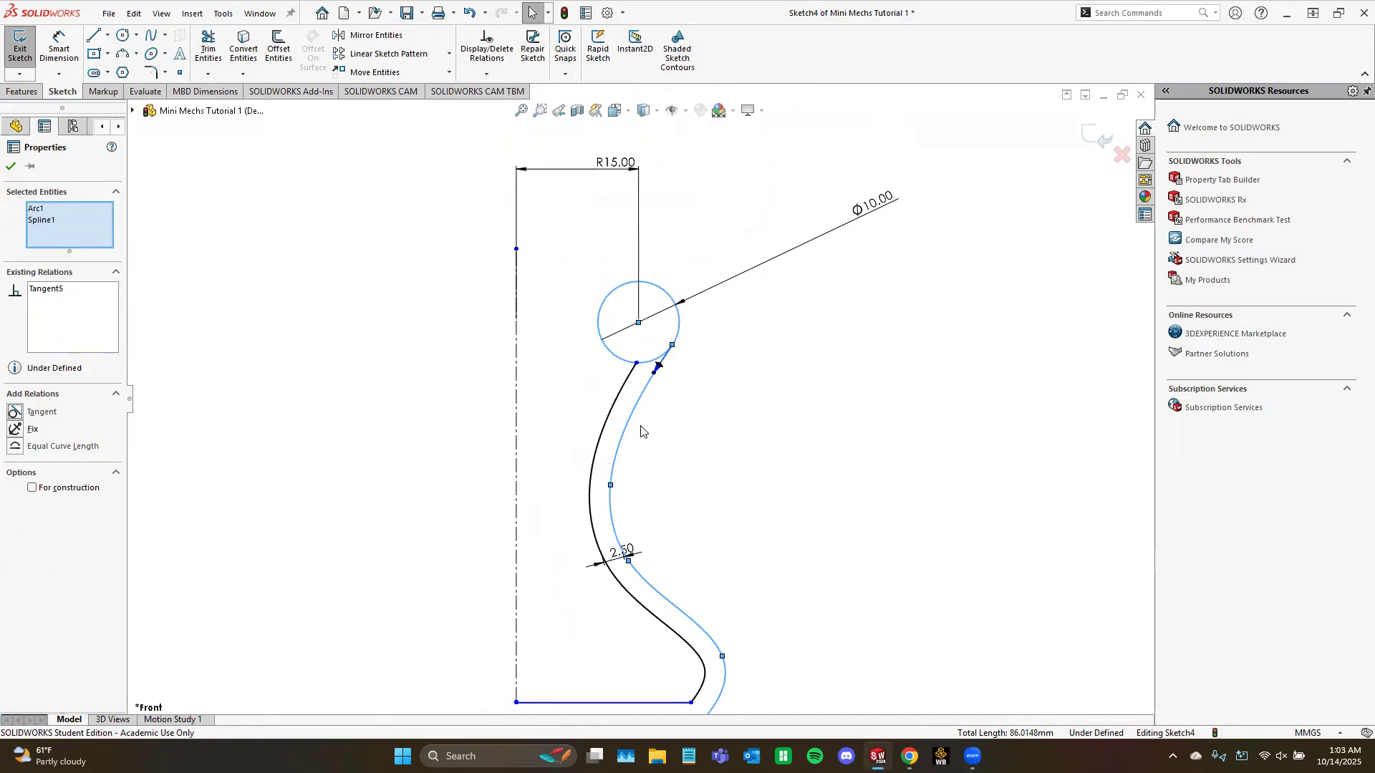
pyautogui.scroll(1, 302, 465)
pyautogui.click(6, 167)
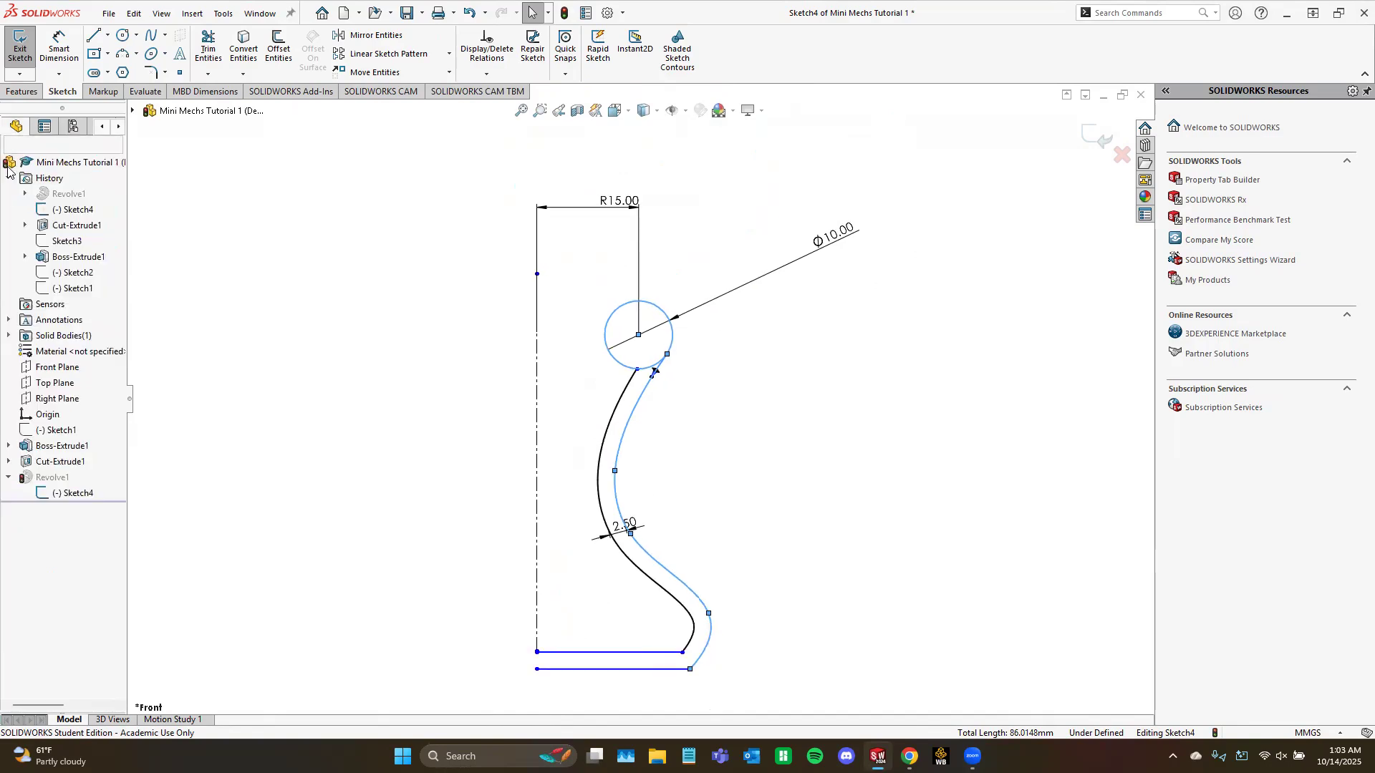
pyautogui.scroll(1, 687, 637)
pyautogui.scroll(-6, 677, 632)
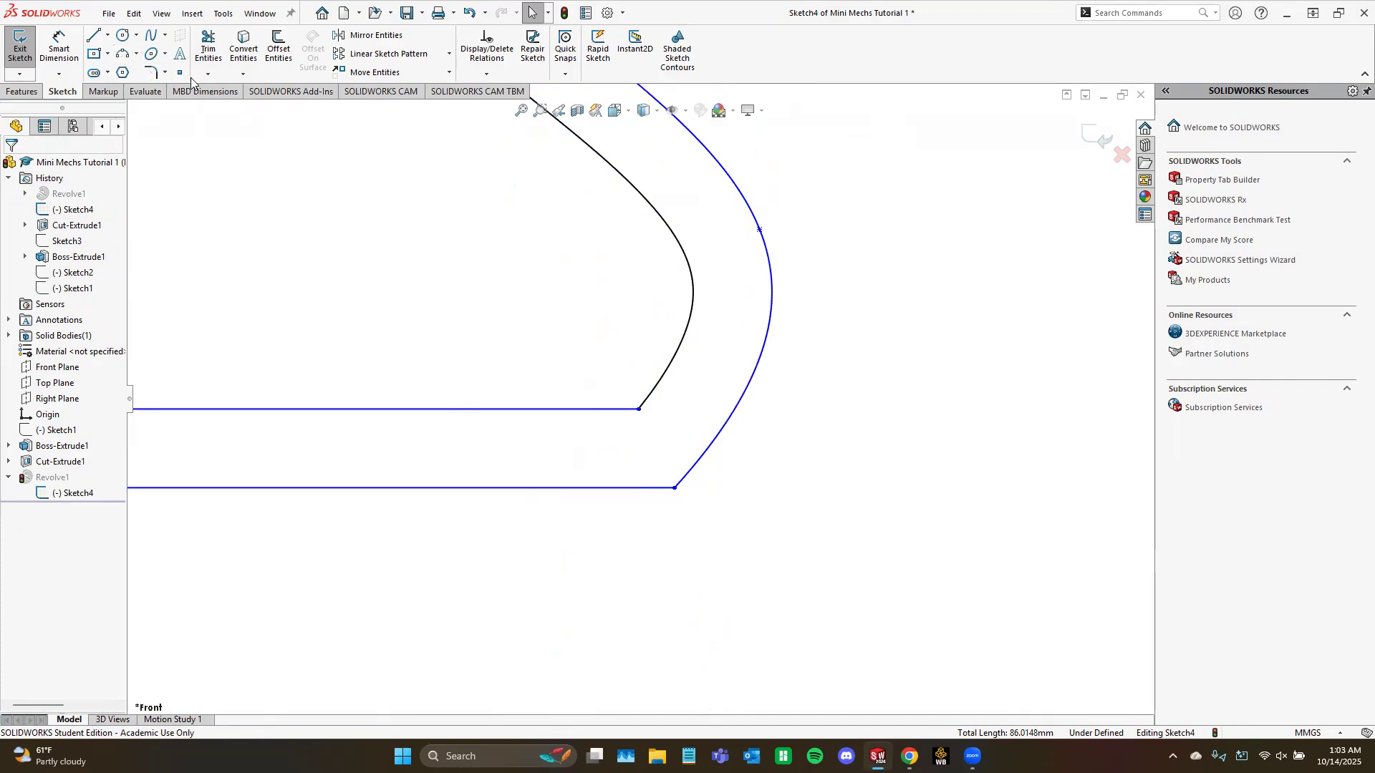
pyautogui.click(149, 73)
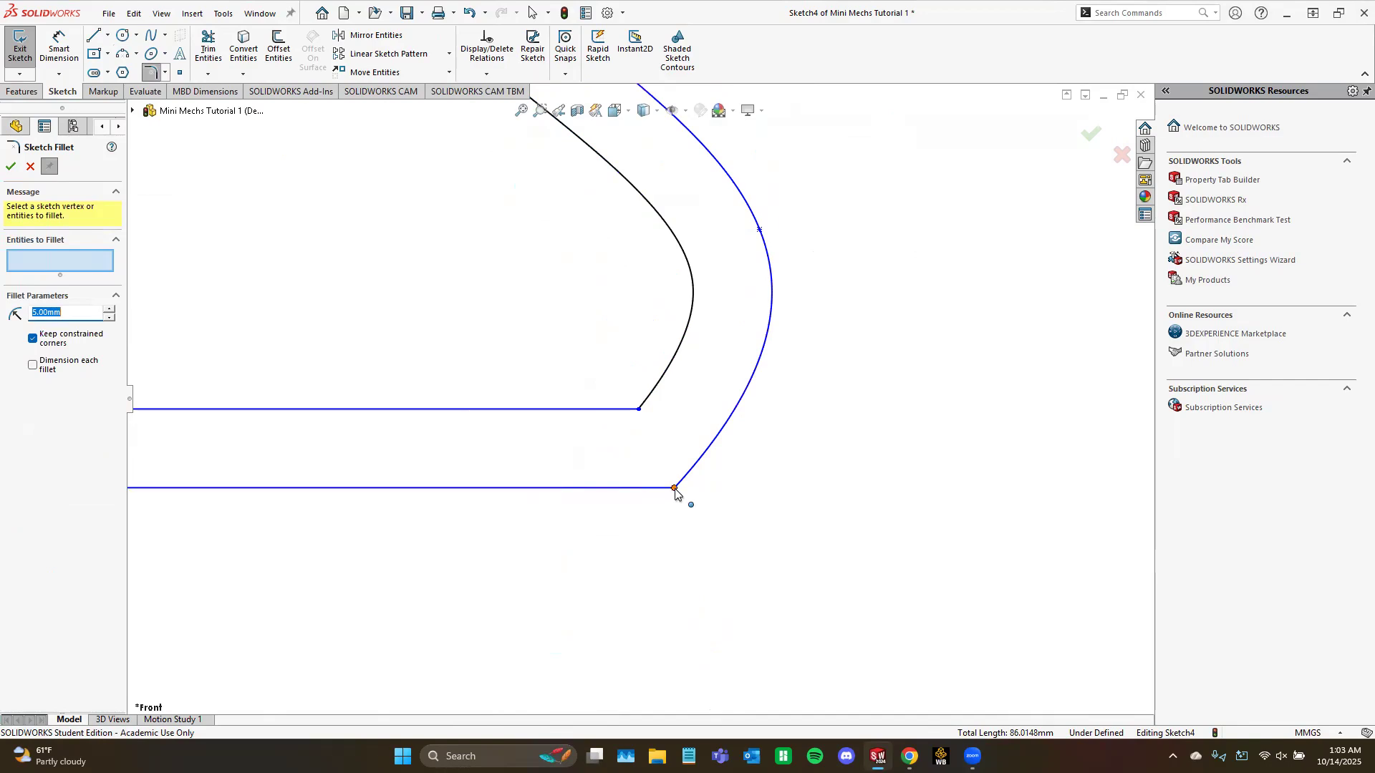
pyautogui.click(600, 536)
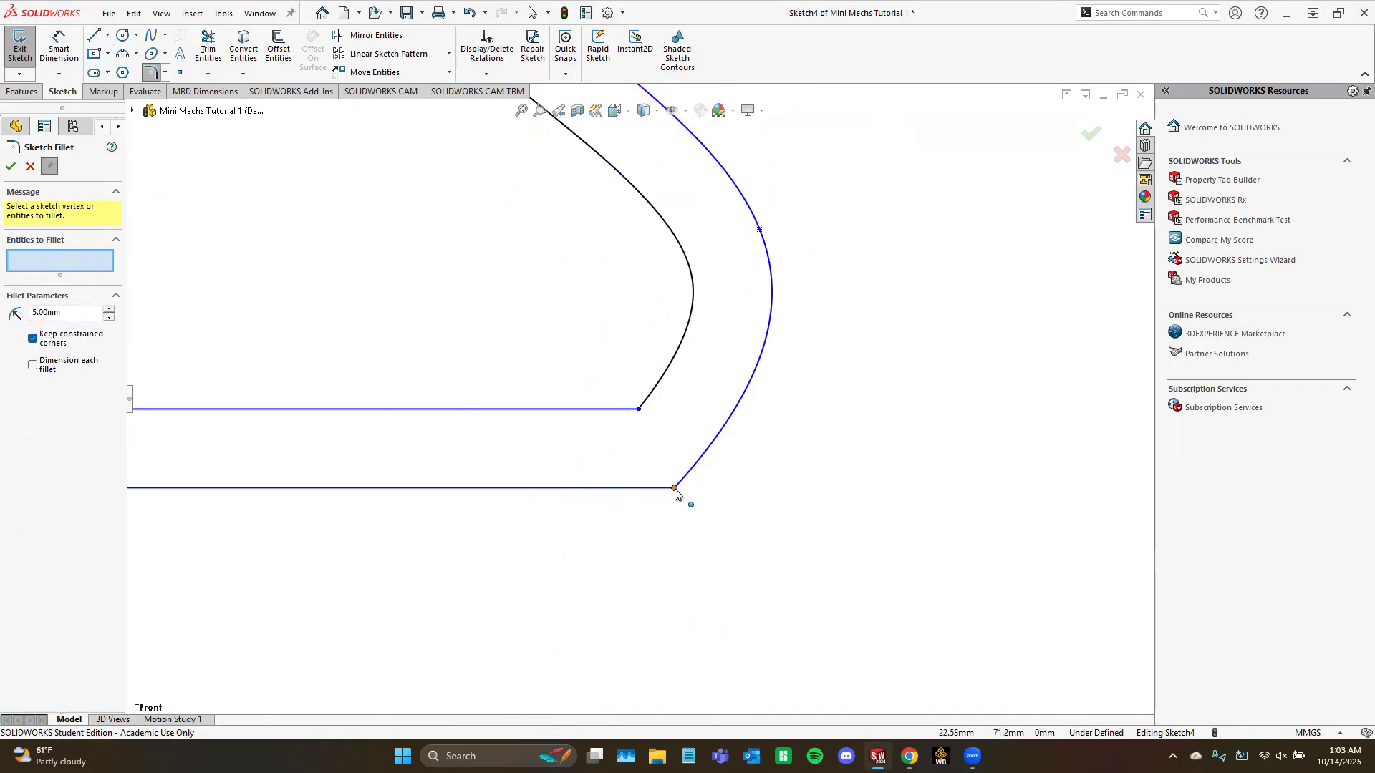
pyautogui.click(29, 168)
pyautogui.scroll(5, 726, 552)
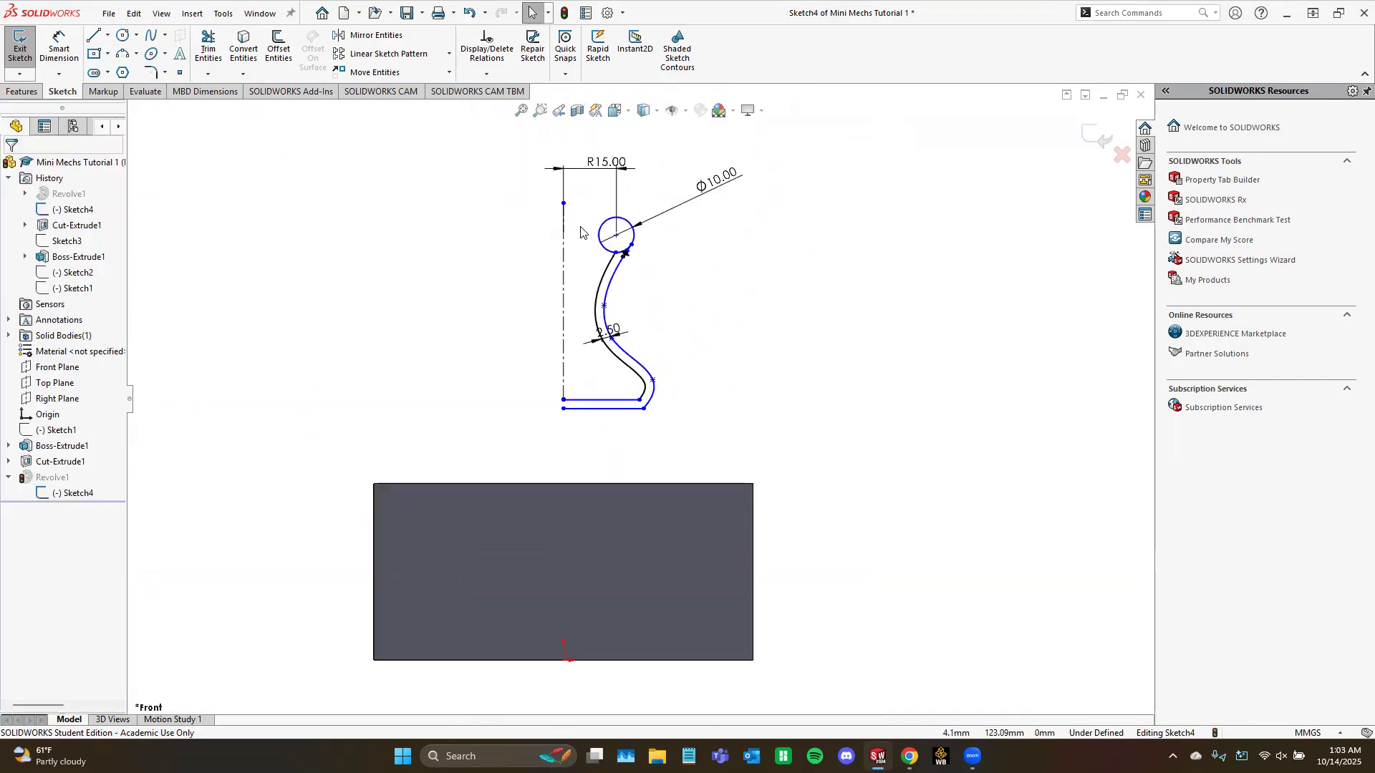
pyautogui.scroll(-3, 583, 232)
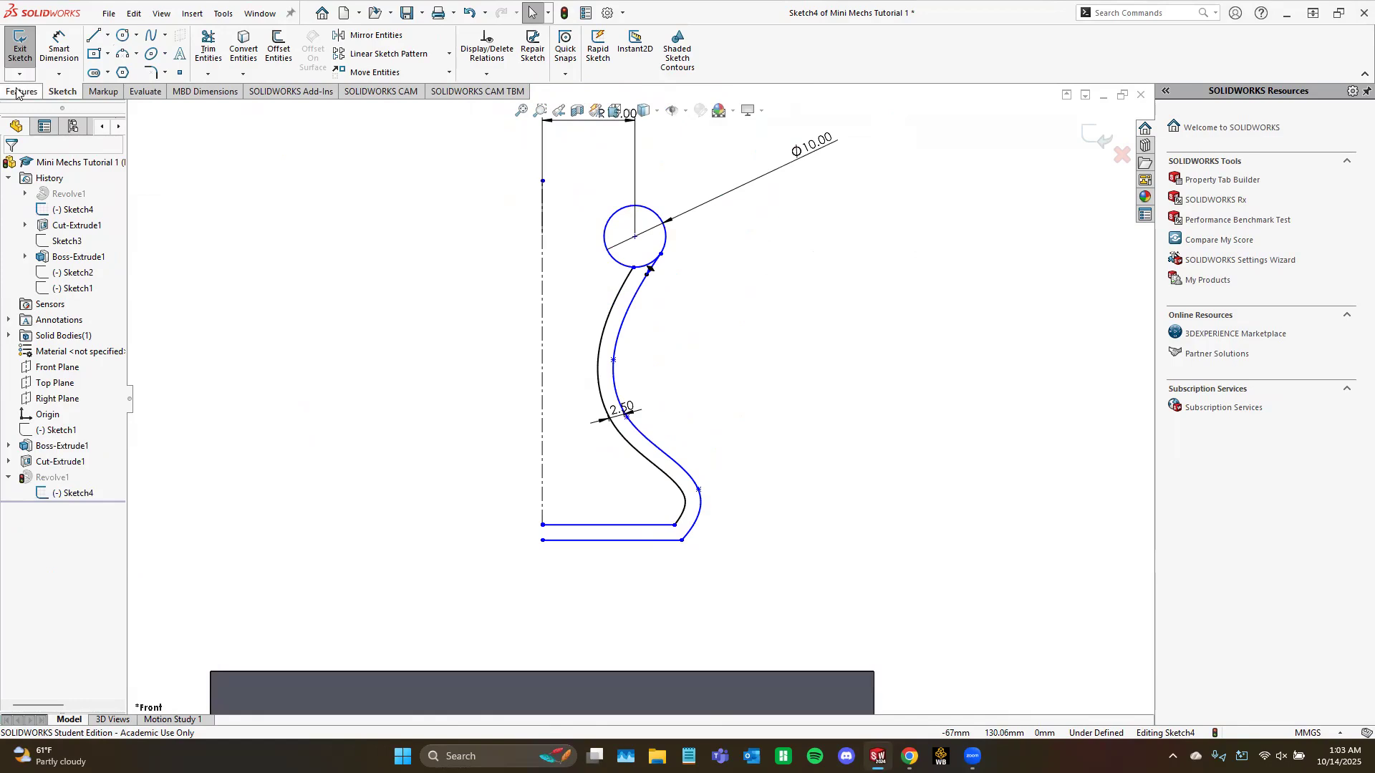
# Step: Exit the profile sketch, rebuilding anyway, and try to reselect the contours of the revolve
pyautogui.click(19, 46)
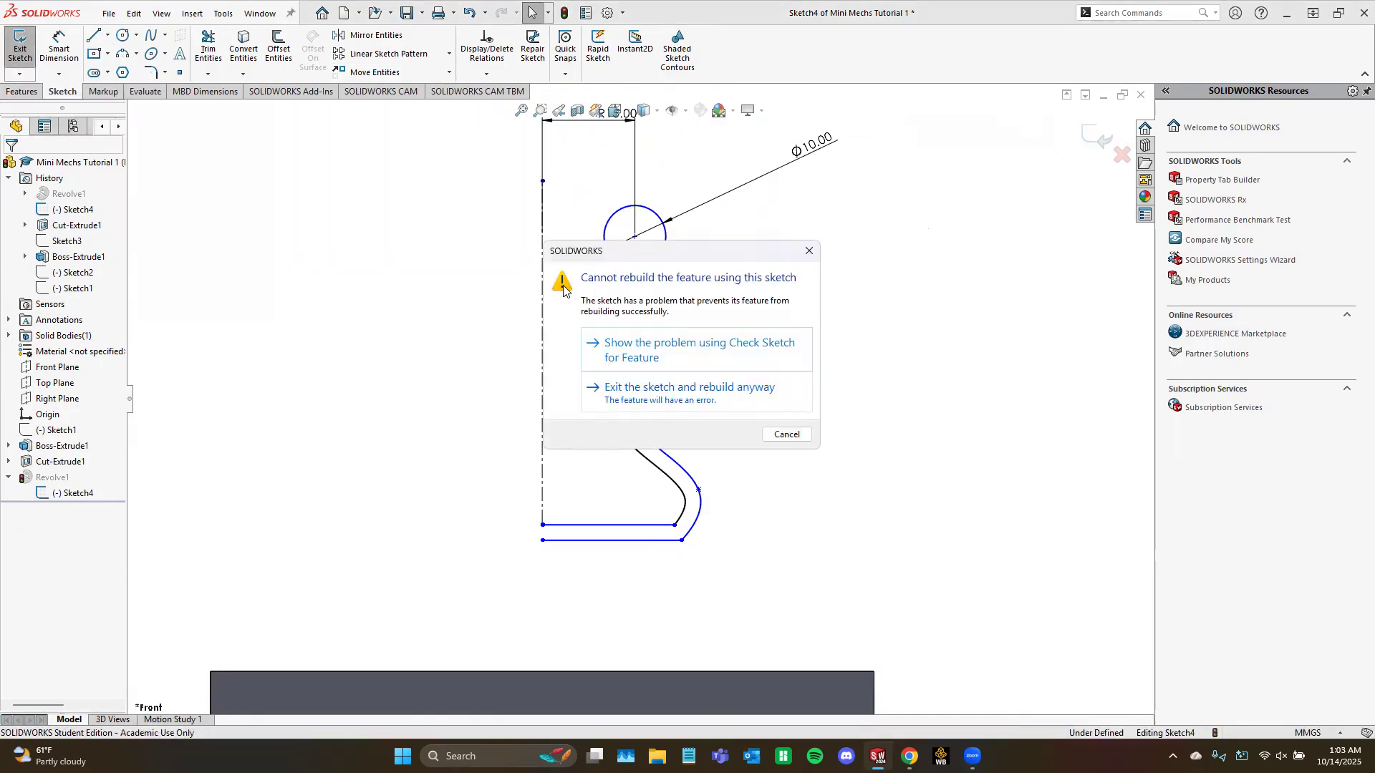
pyautogui.click(700, 390)
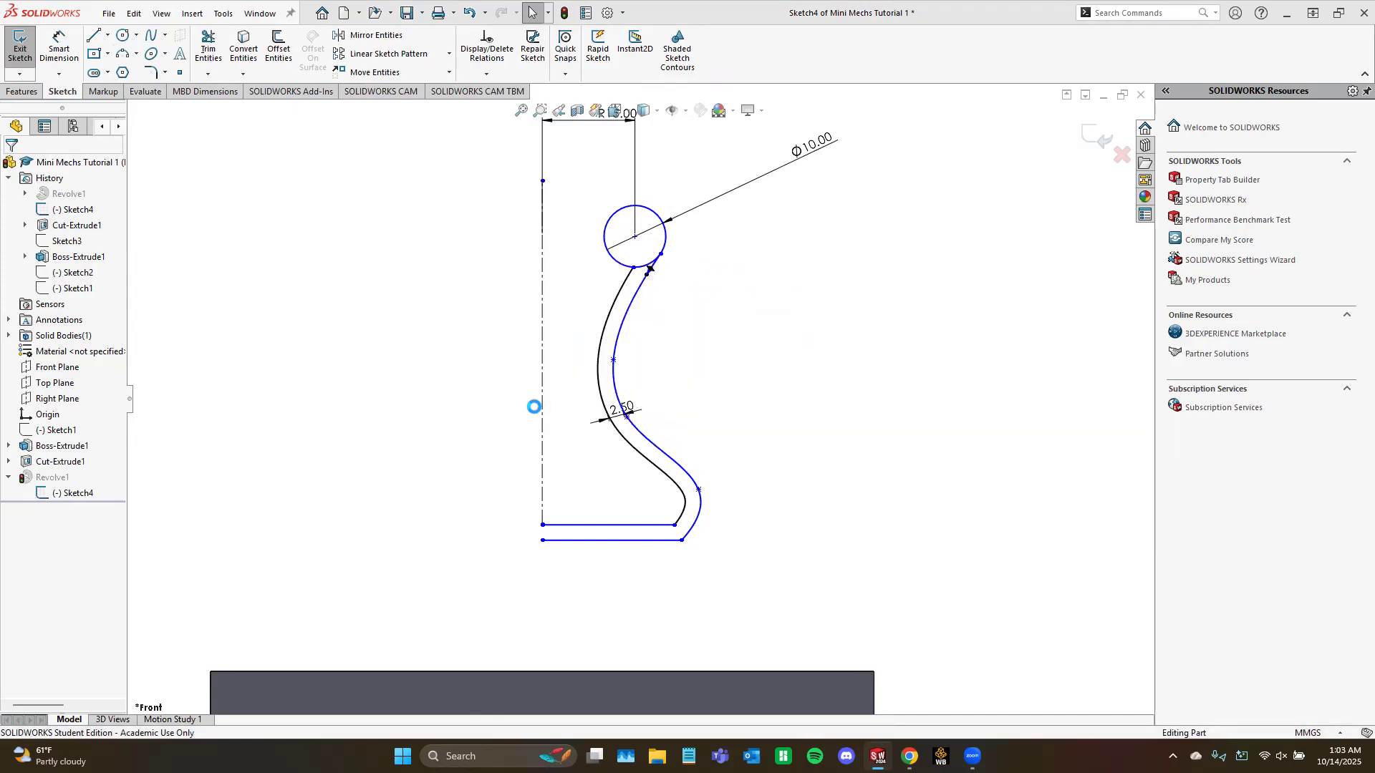
pyautogui.click(41, 477)
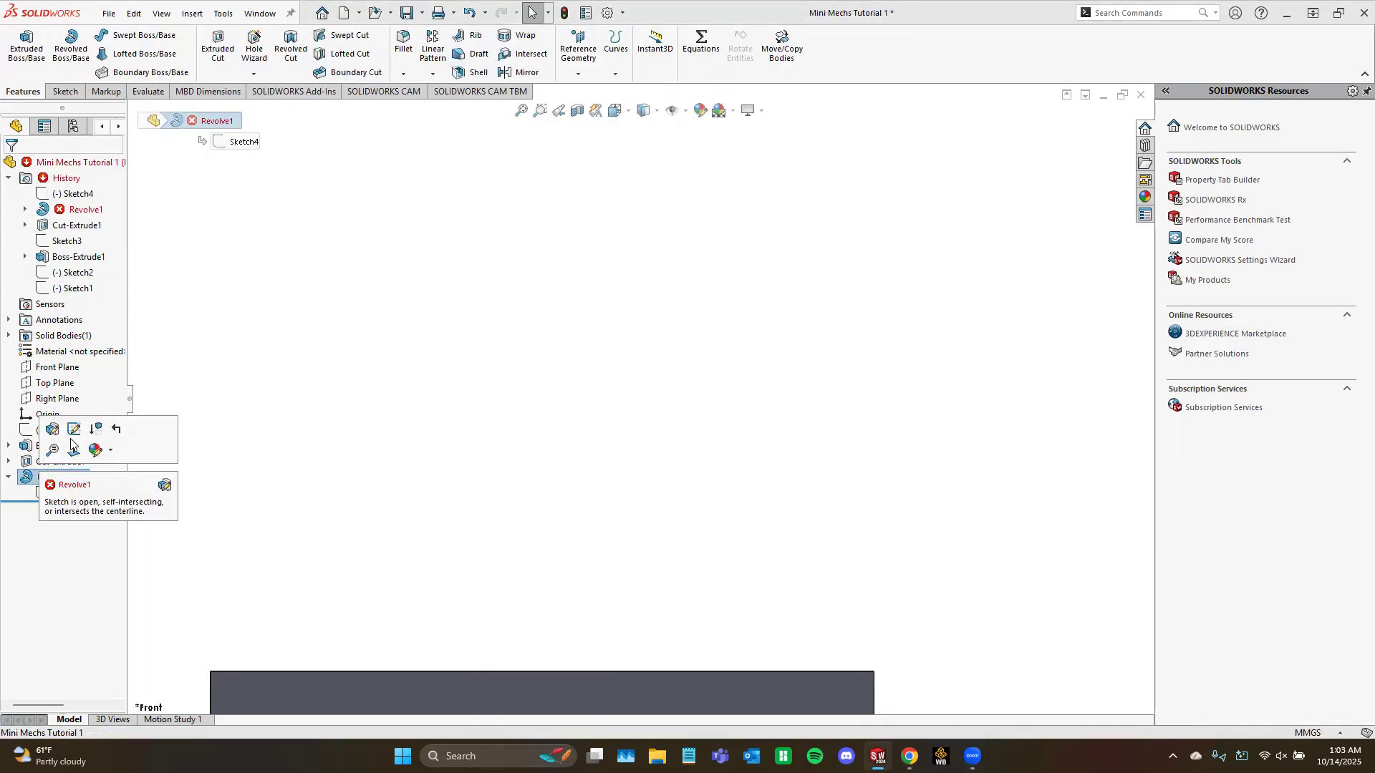
pyautogui.click(51, 430)
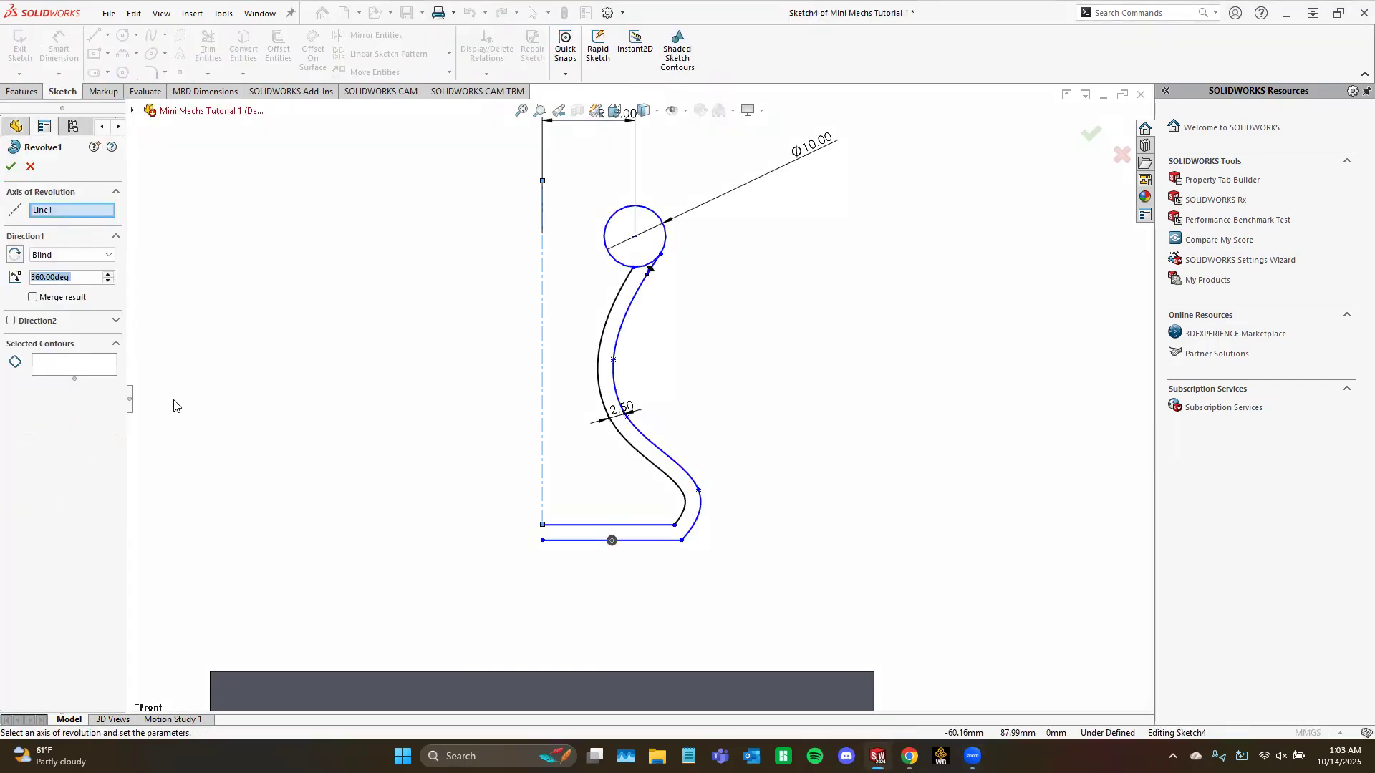
pyautogui.click(63, 370)
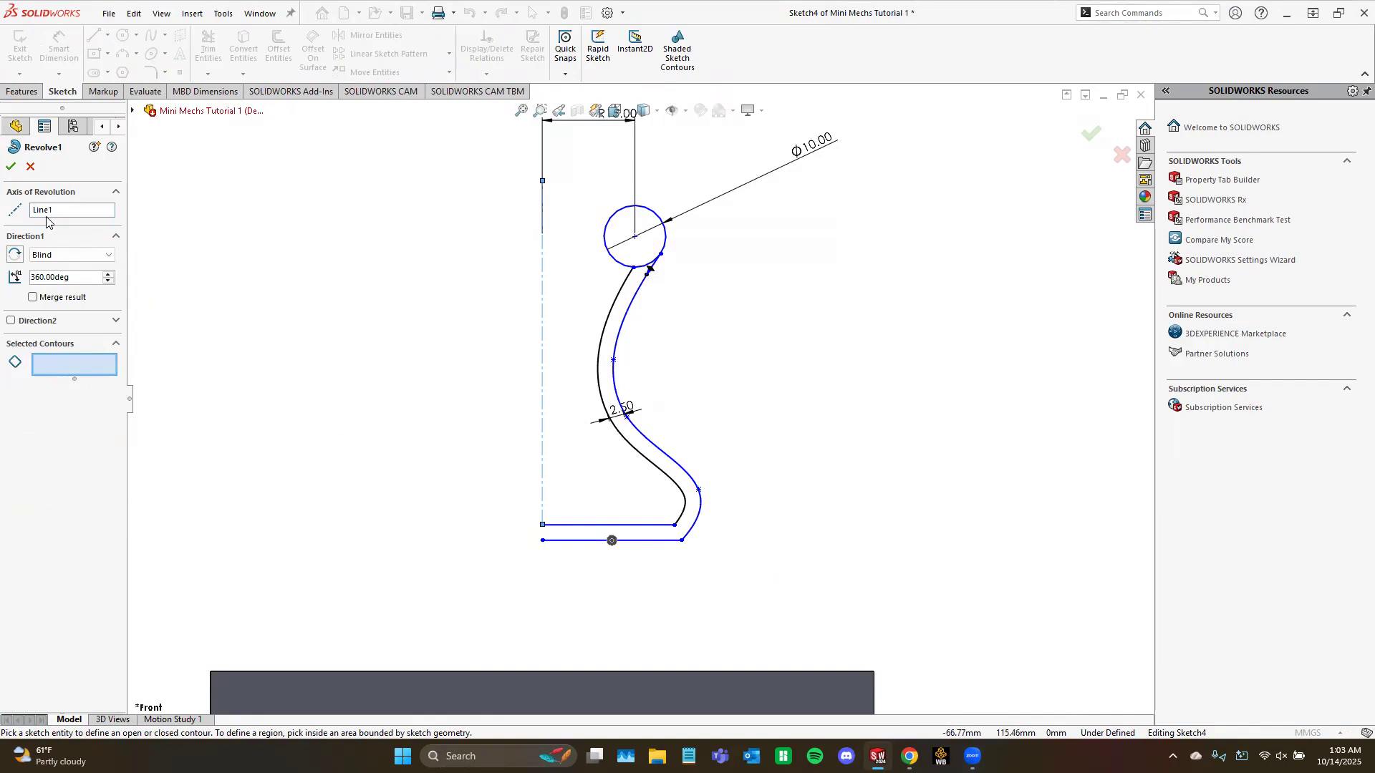
pyautogui.click(30, 168)
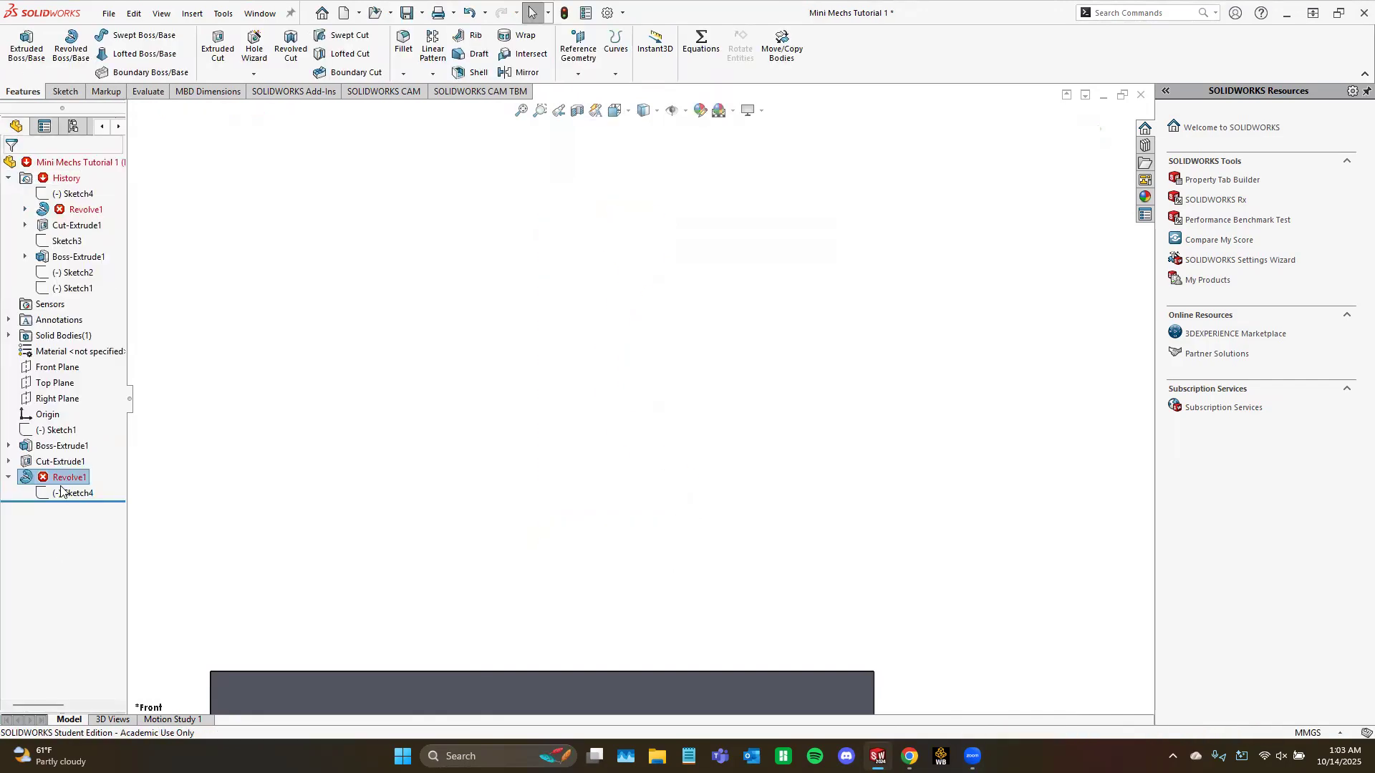
# Step: Reopen the revolve's sketch and close the profile's base with a 2.5 mm vertical line joining the horizontal lines' ends at the centerline
pyautogui.click(61, 491)
pyautogui.click(71, 453)
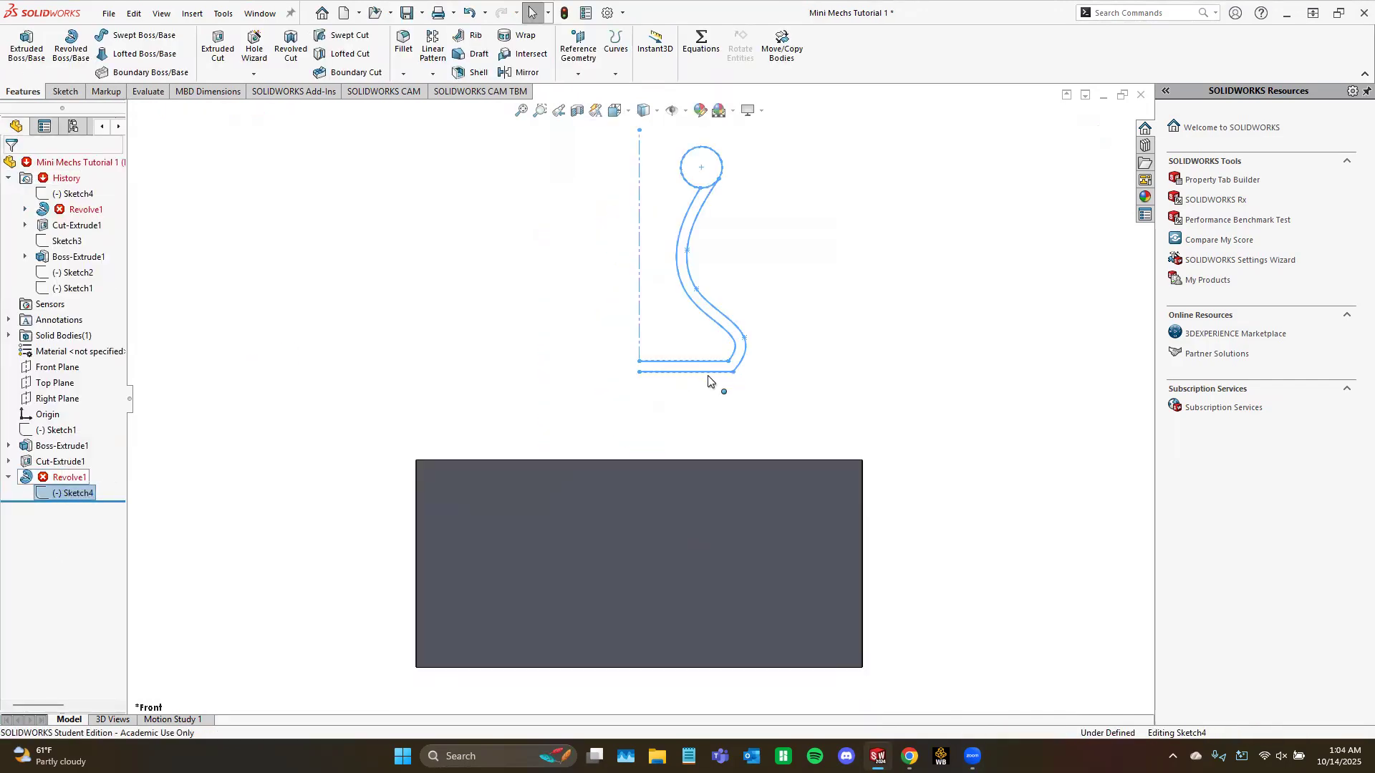
pyautogui.scroll(-3, 652, 370)
pyautogui.scroll(3, 663, 328)
pyautogui.scroll(-2, 689, 219)
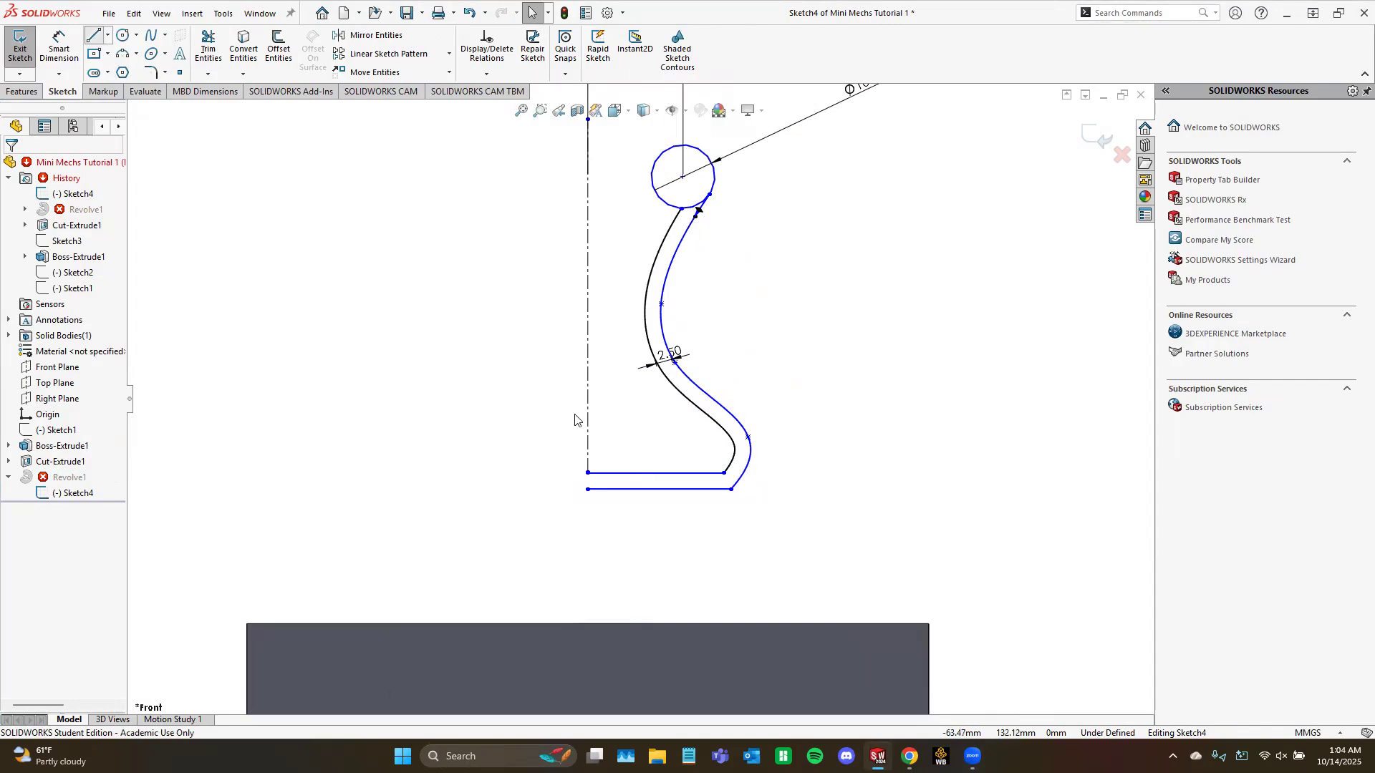
pyautogui.press('l')
pyautogui.scroll(-5, 585, 482)
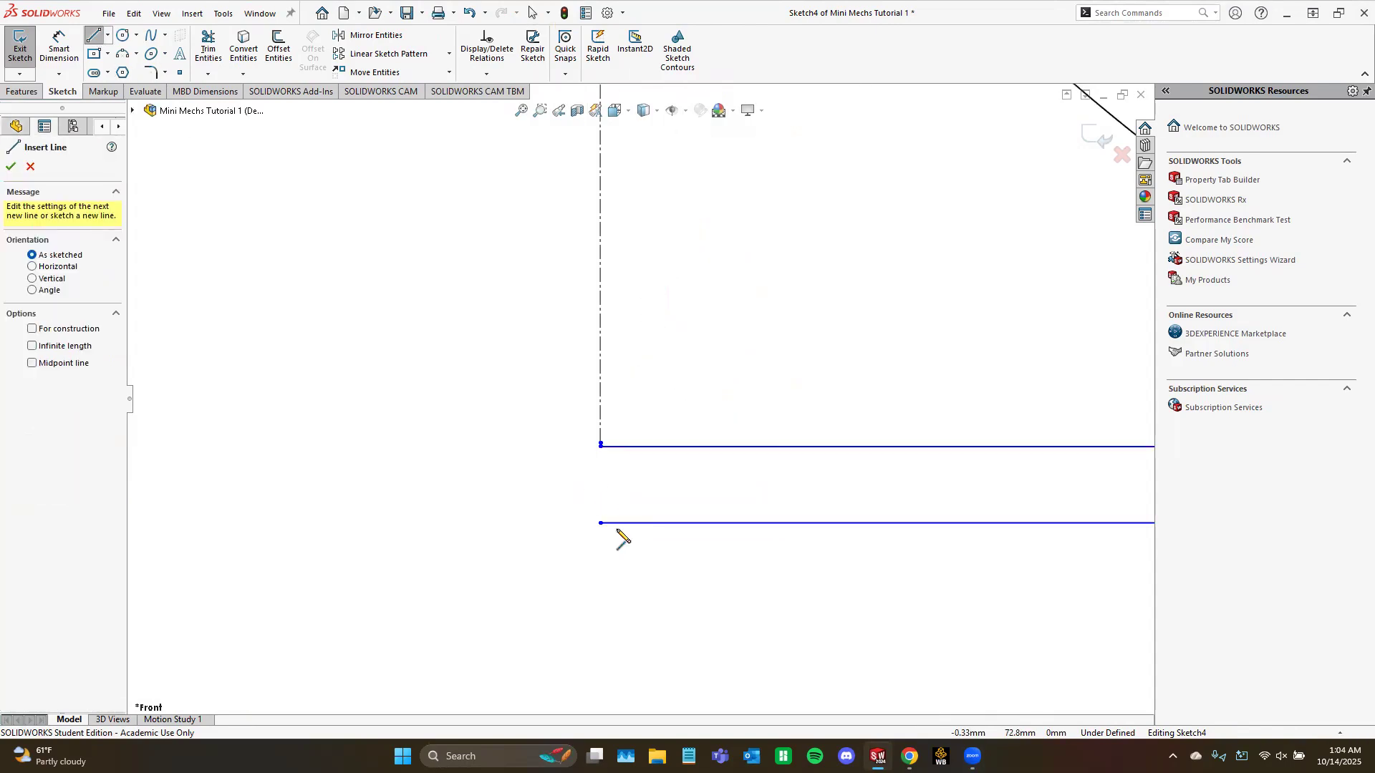
pyautogui.click(600, 523)
pyautogui.click(600, 446)
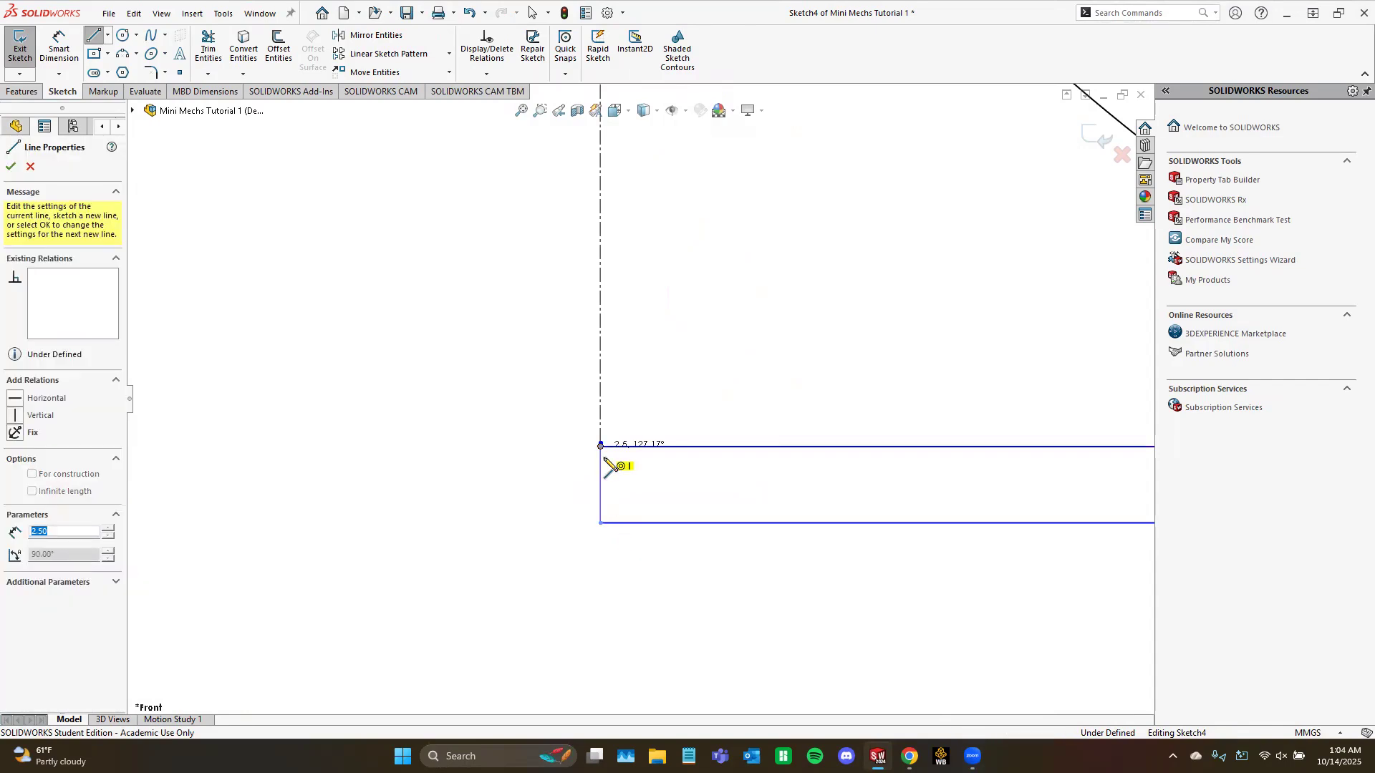
pyautogui.press('Escape')
pyautogui.scroll(5, 638, 486)
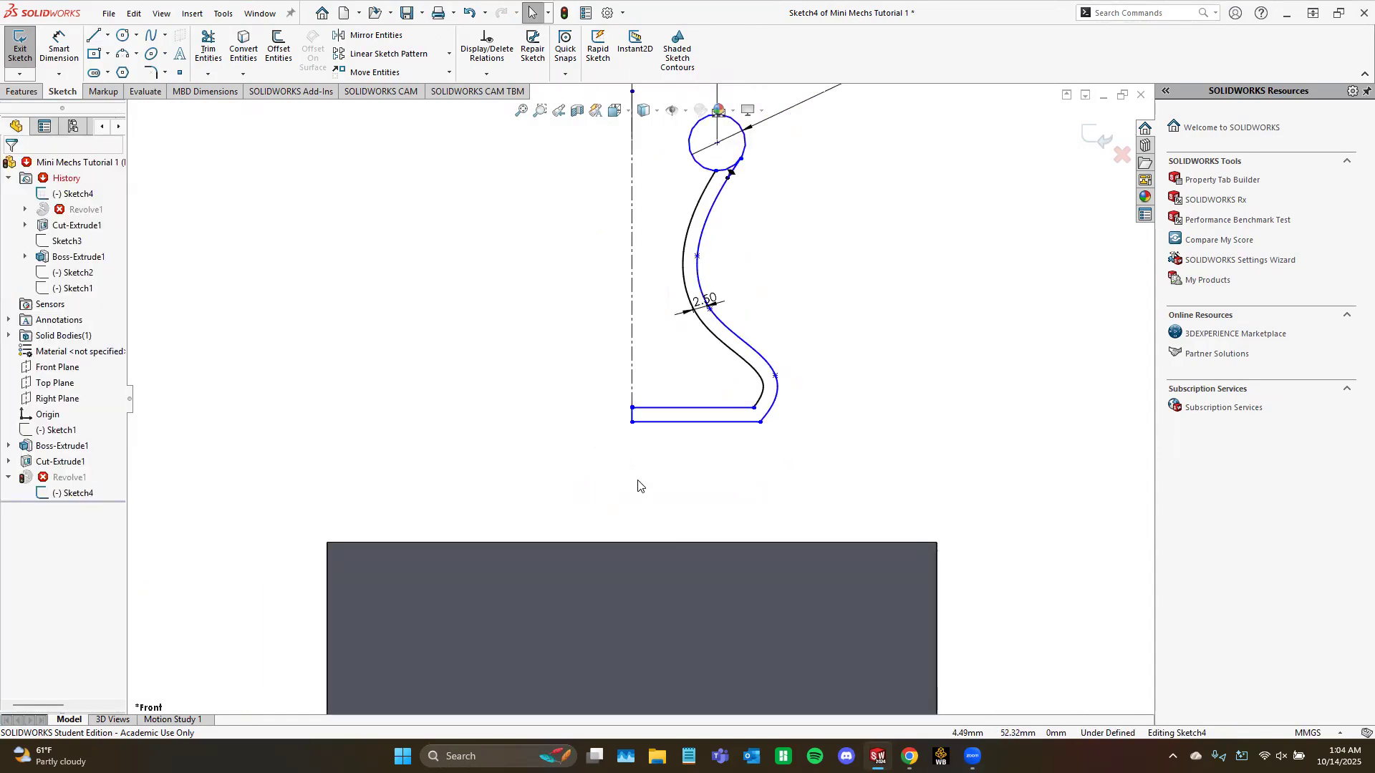
pyautogui.scroll(1, 638, 486)
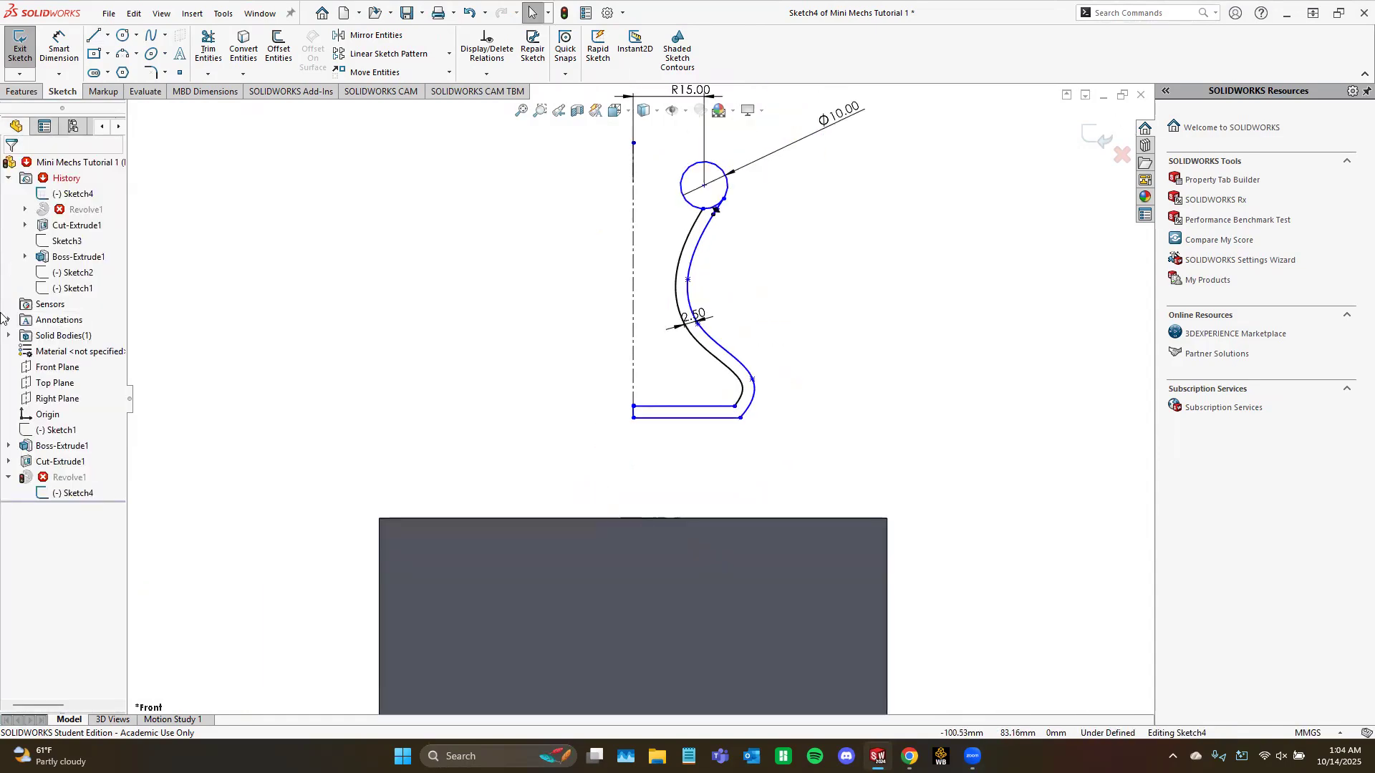
# Step: Exit the sketch, rebuilding anyway, and redefine the 360-degree revolve with the circle and the thin-walled profile as its selected contours
pyautogui.click(26, 55)
pyautogui.click(598, 387)
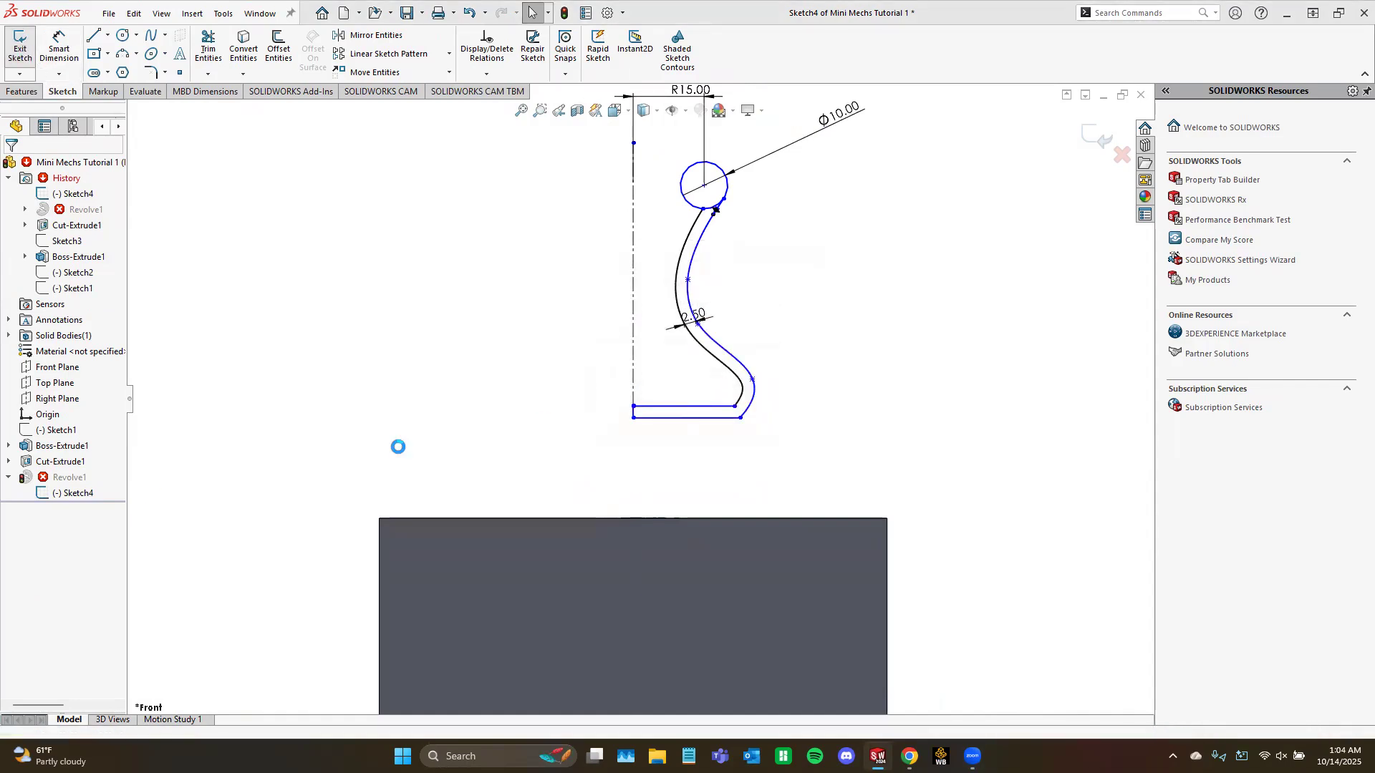
pyautogui.click(69, 477)
pyautogui.click(79, 439)
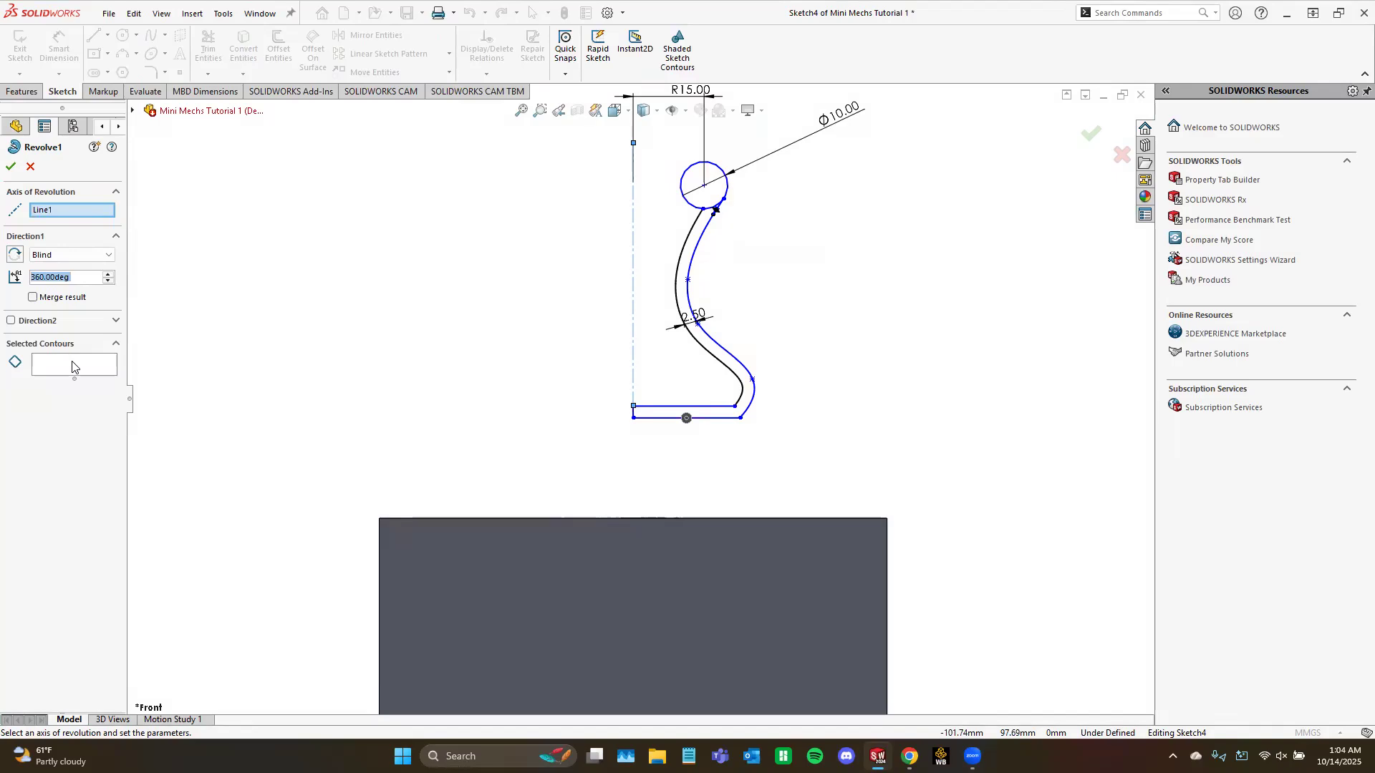
pyautogui.click(732, 417)
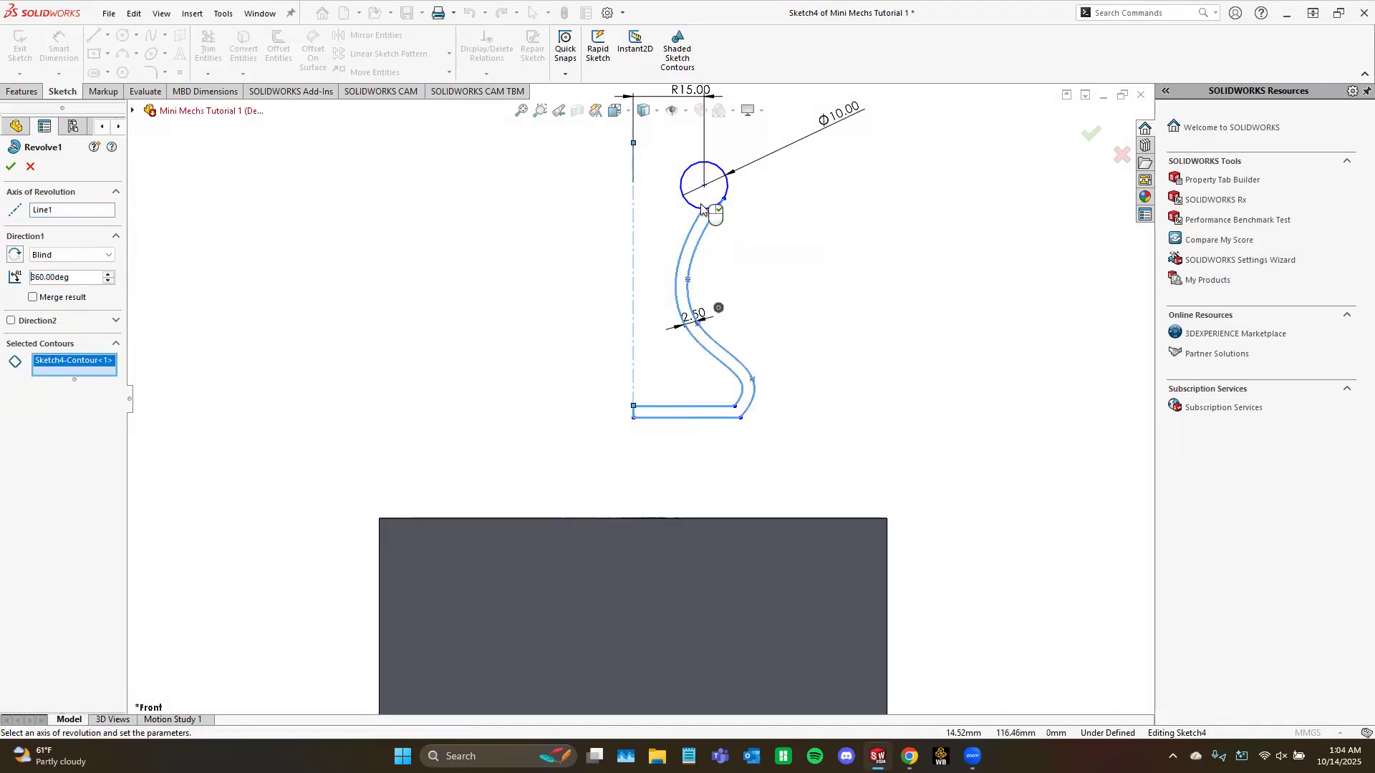
pyautogui.click(700, 201)
pyautogui.click(682, 279)
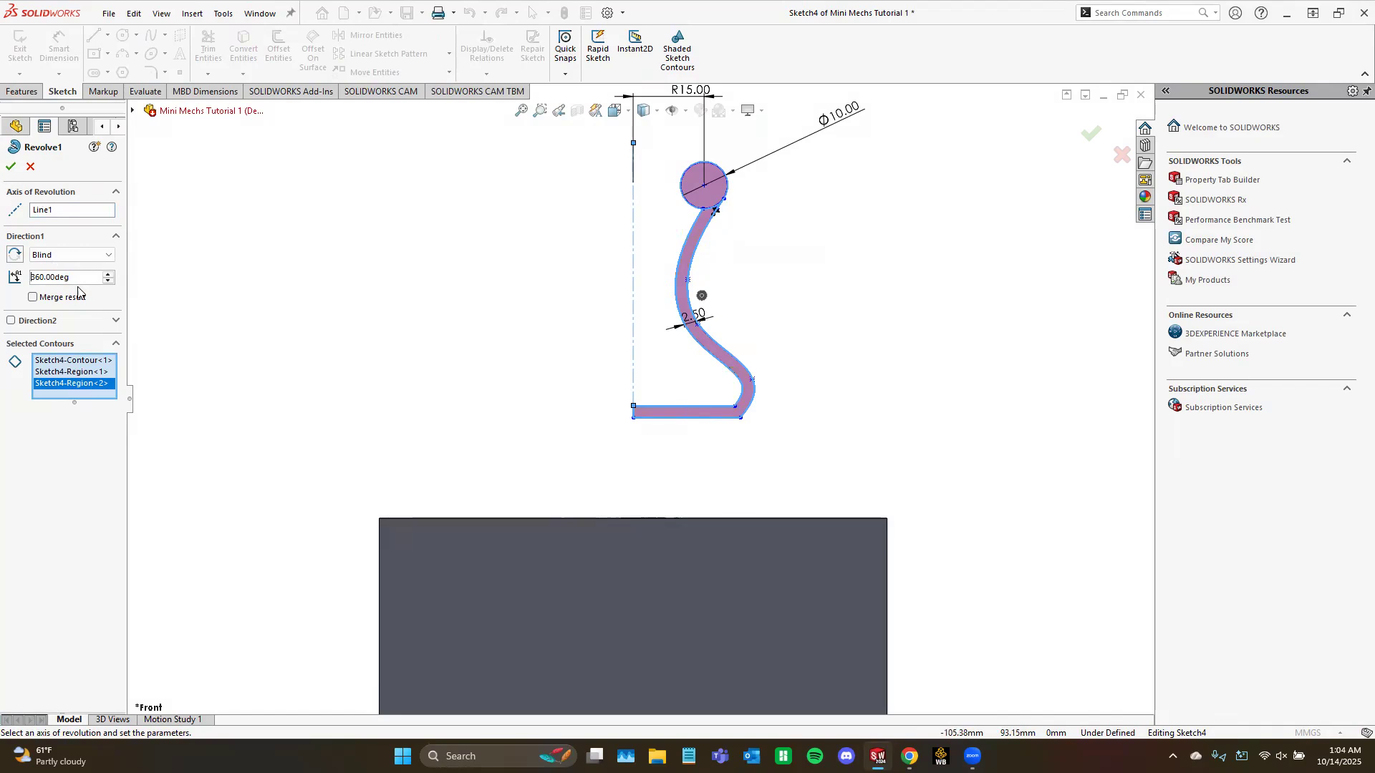
pyautogui.moveTo(611, 435)
pyautogui.mouseDown(button='middle')
pyautogui.moveTo(614, 476)
pyautogui.moveTo(623, 438)
pyautogui.mouseUp(button='middle')
pyautogui.click(11, 167)
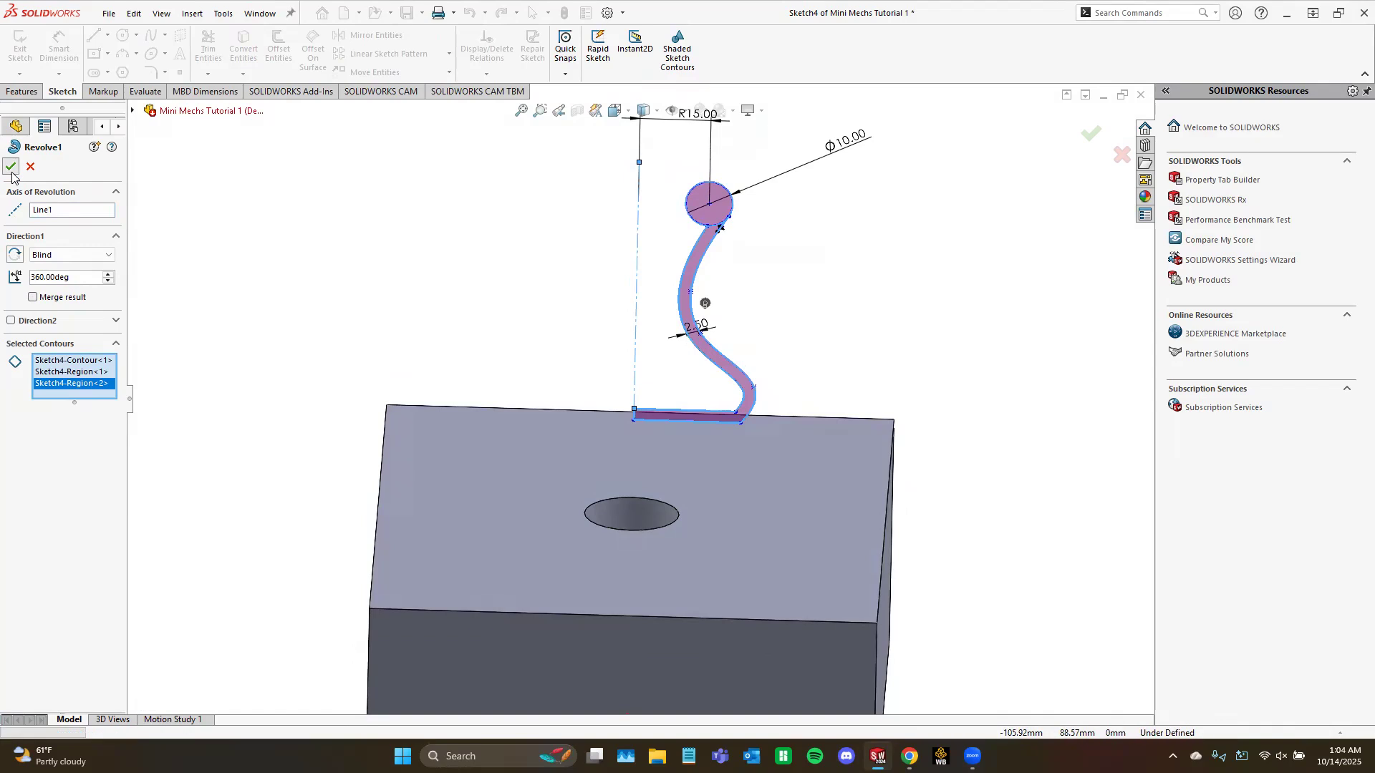
# Step: Examine the revolved vase's opening, wall shape and base from above and from the sides
pyautogui.moveTo(741, 377); pyautogui.dragTo(842, 310, button='middle')
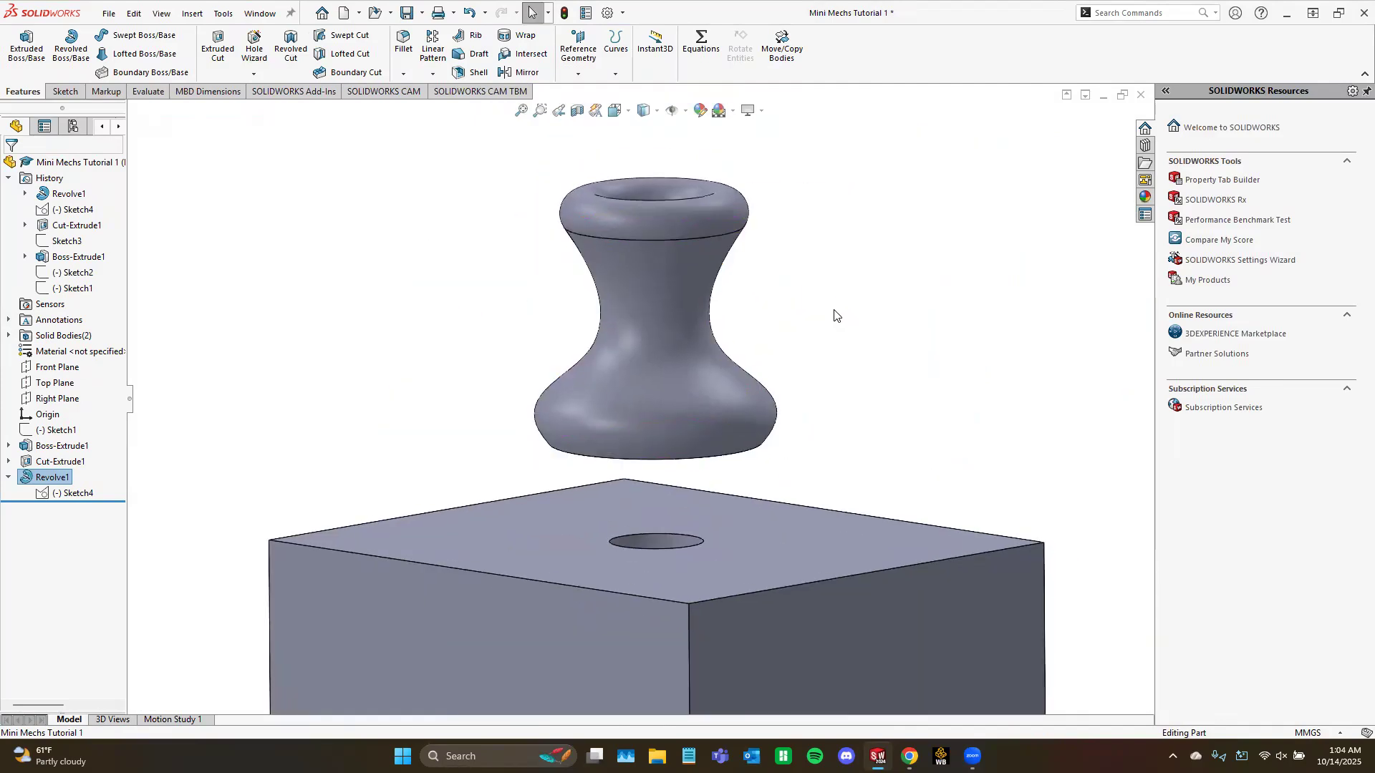
pyautogui.press('f')
pyautogui.moveTo(688, 436); pyautogui.dragTo(670, 421, button='middle')
pyautogui.scroll(-5, 670, 421)
pyautogui.scroll(5, 726, 504)
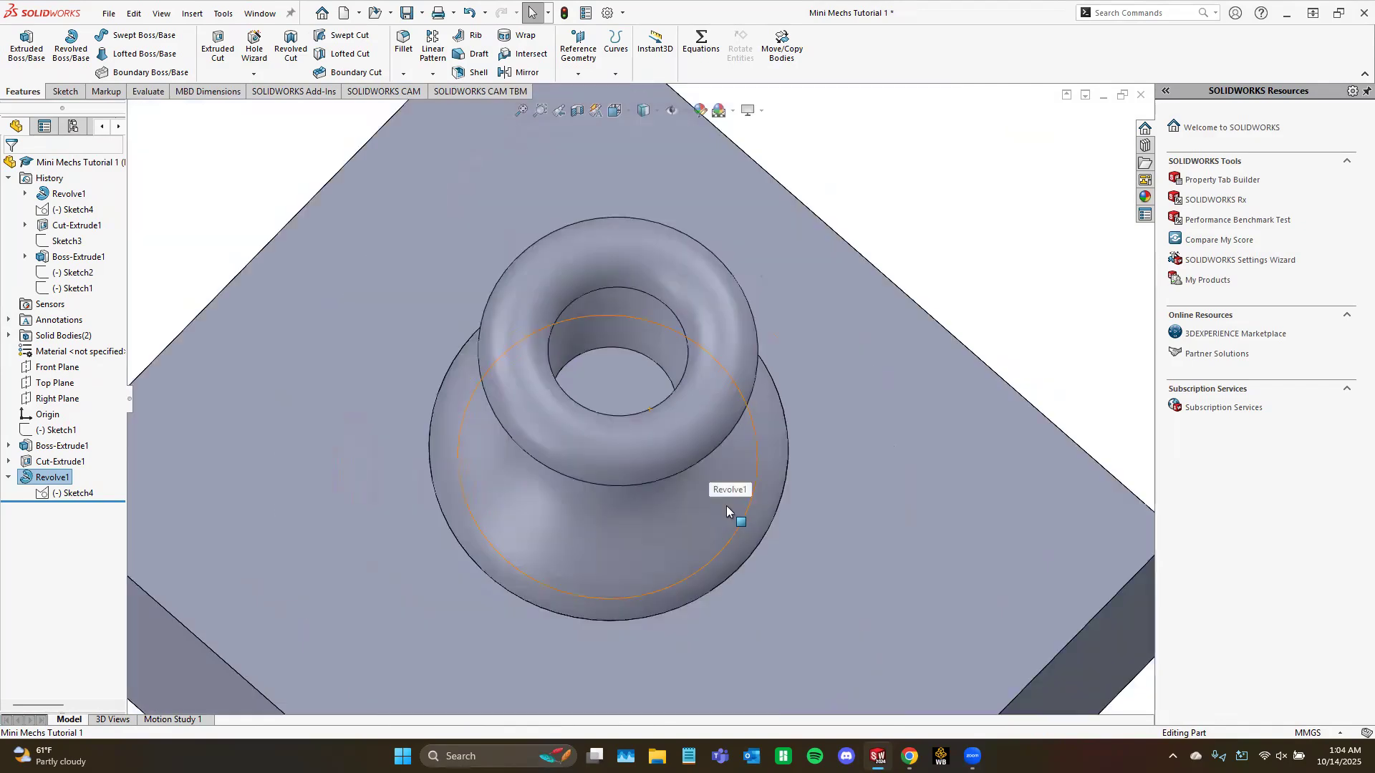
pyautogui.moveTo(865, 270); pyautogui.dragTo(904, 278, button='middle')
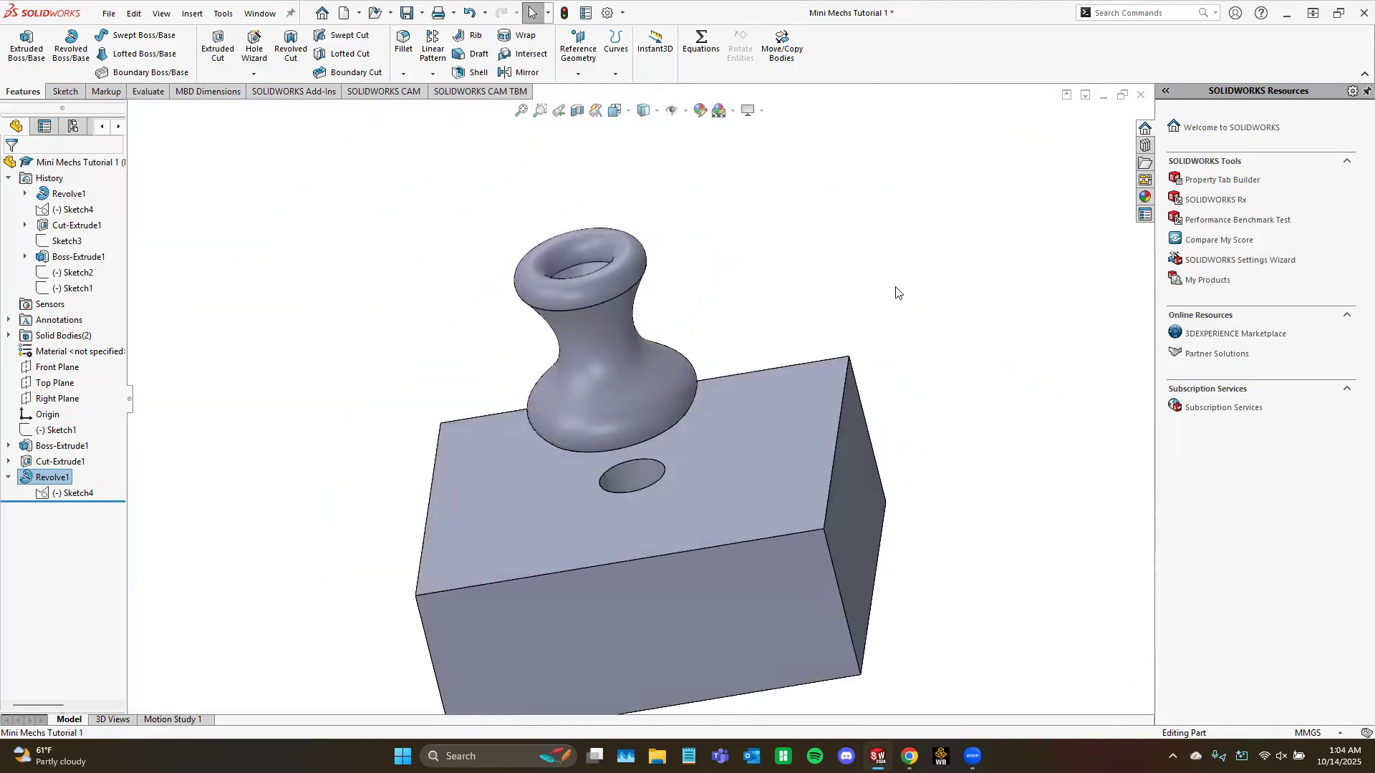
pyautogui.moveTo(623, 372); pyautogui.dragTo(607, 266, button='middle')
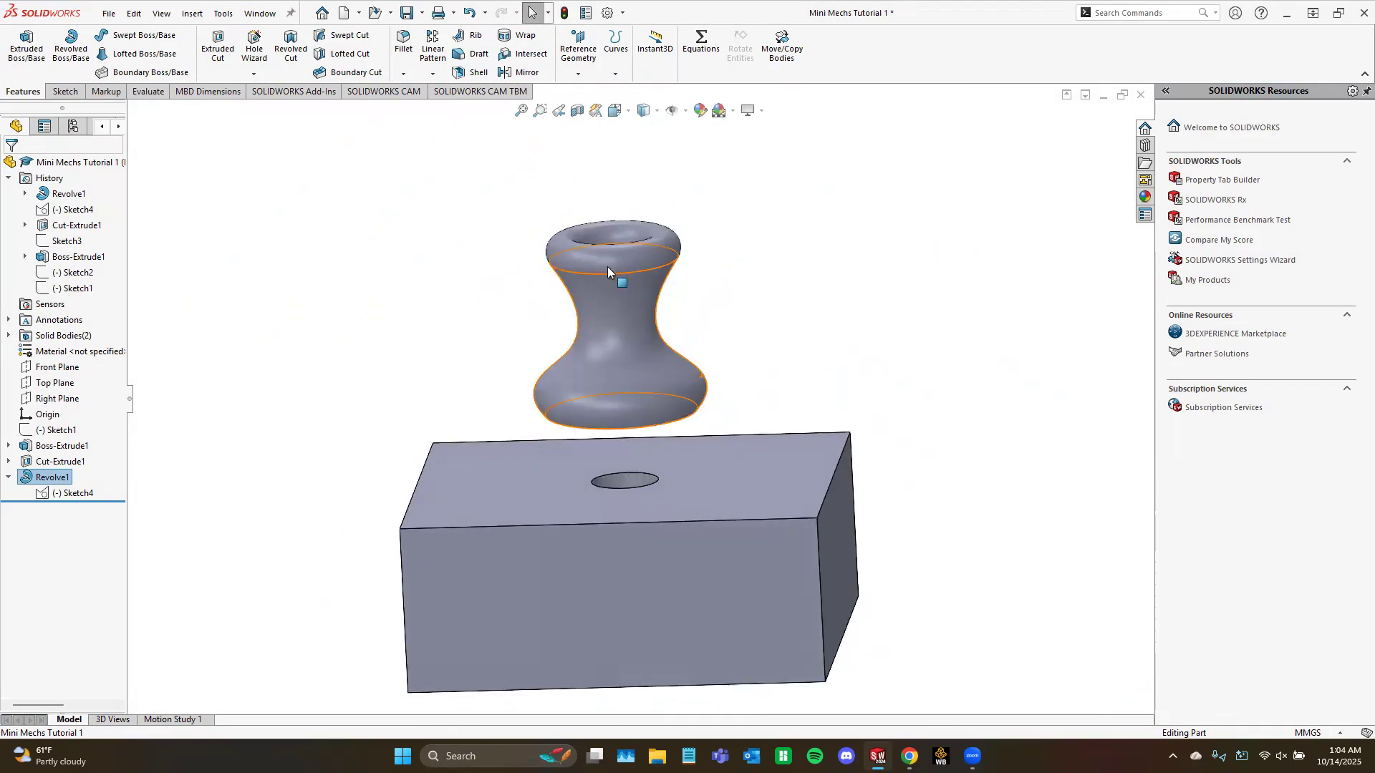
pyautogui.moveTo(434, 501); pyautogui.dragTo(408, 421, button='middle')
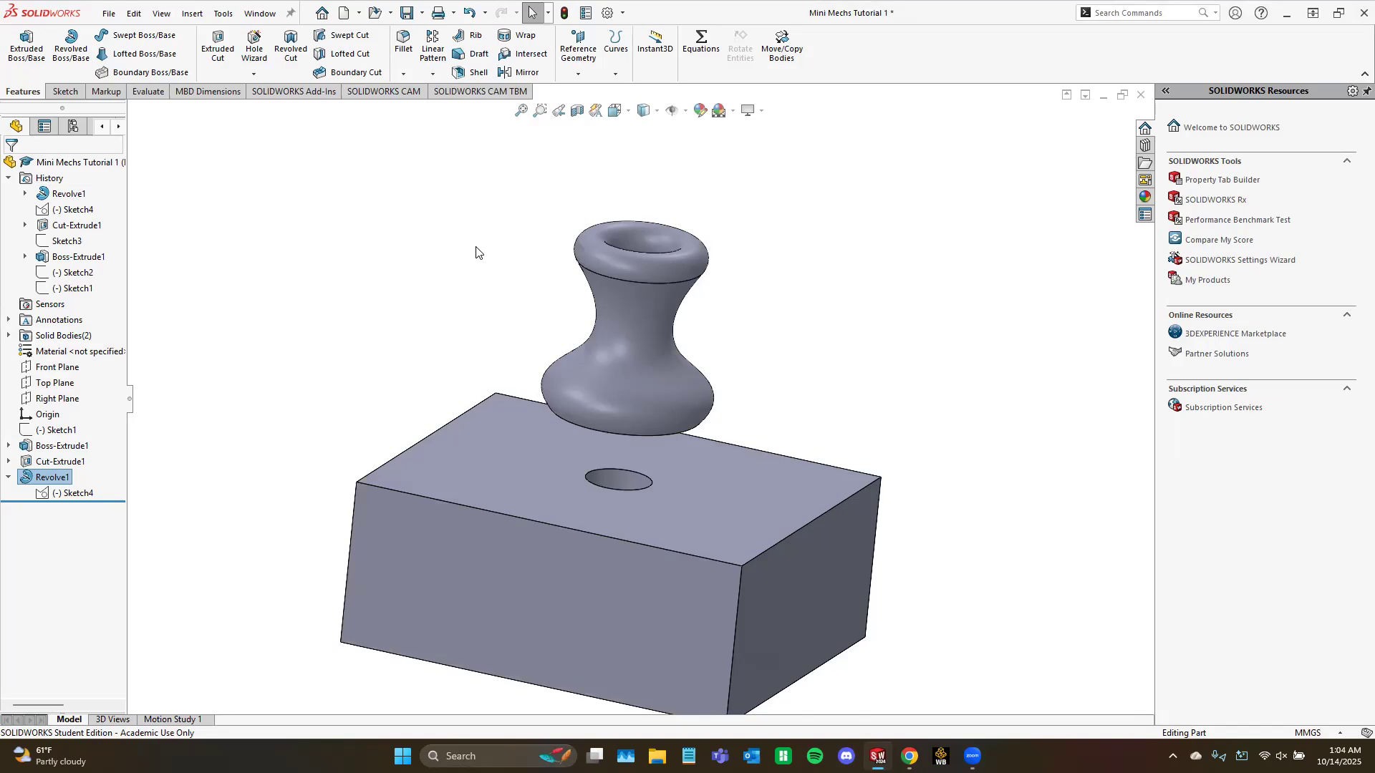
pyautogui.click(295, 427)
# Step: Start a sketch on the Right Plane and draw a small circle beside the vase, centered straight above the block's upper outer corner
pyautogui.click(71, 92)
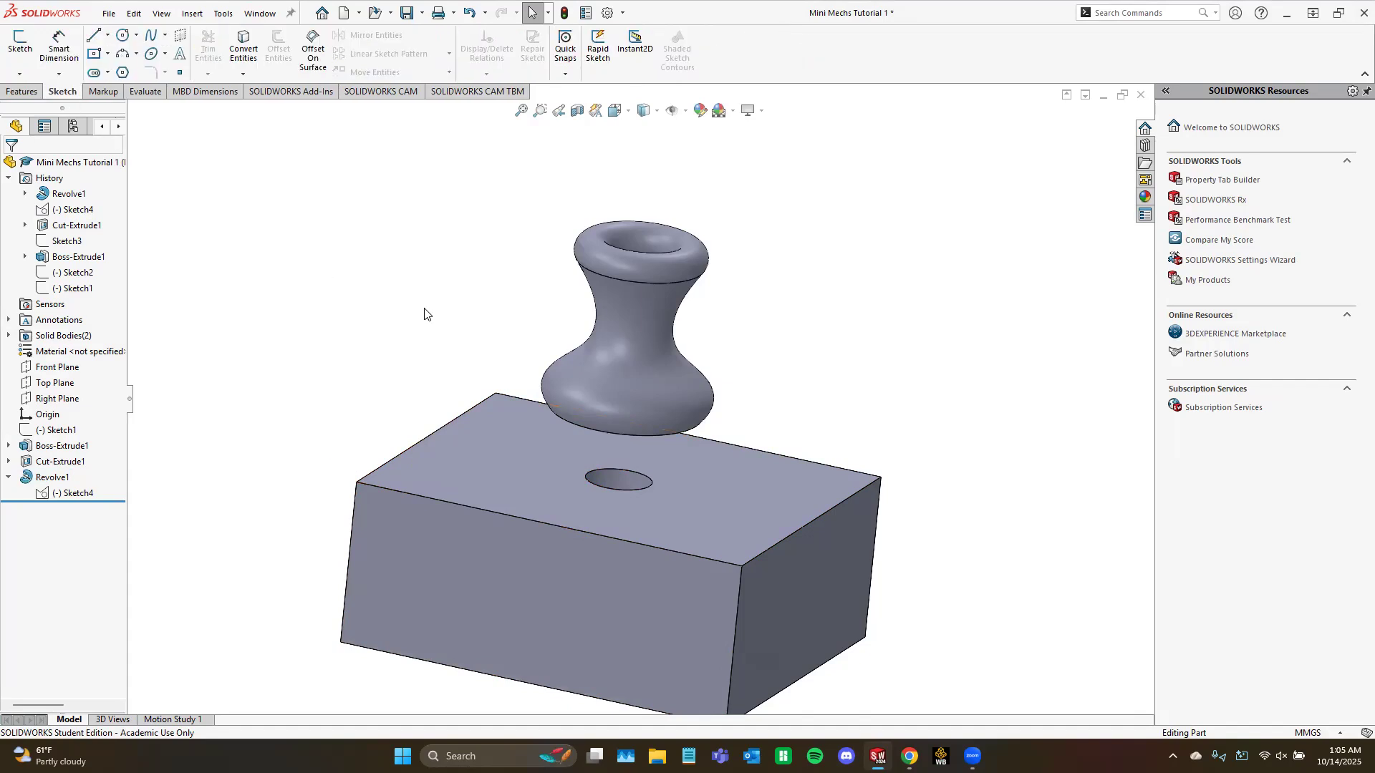
pyautogui.click(20, 43)
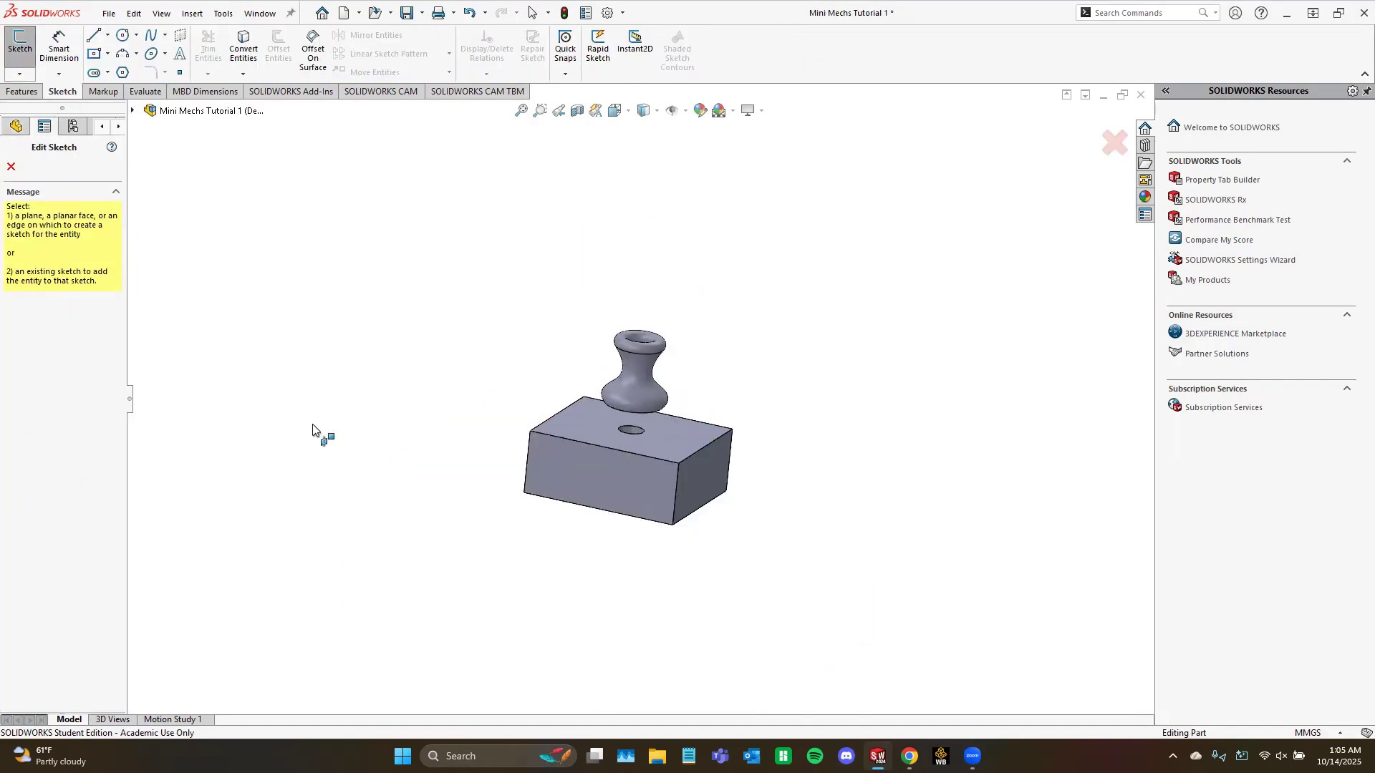
pyautogui.click(131, 111)
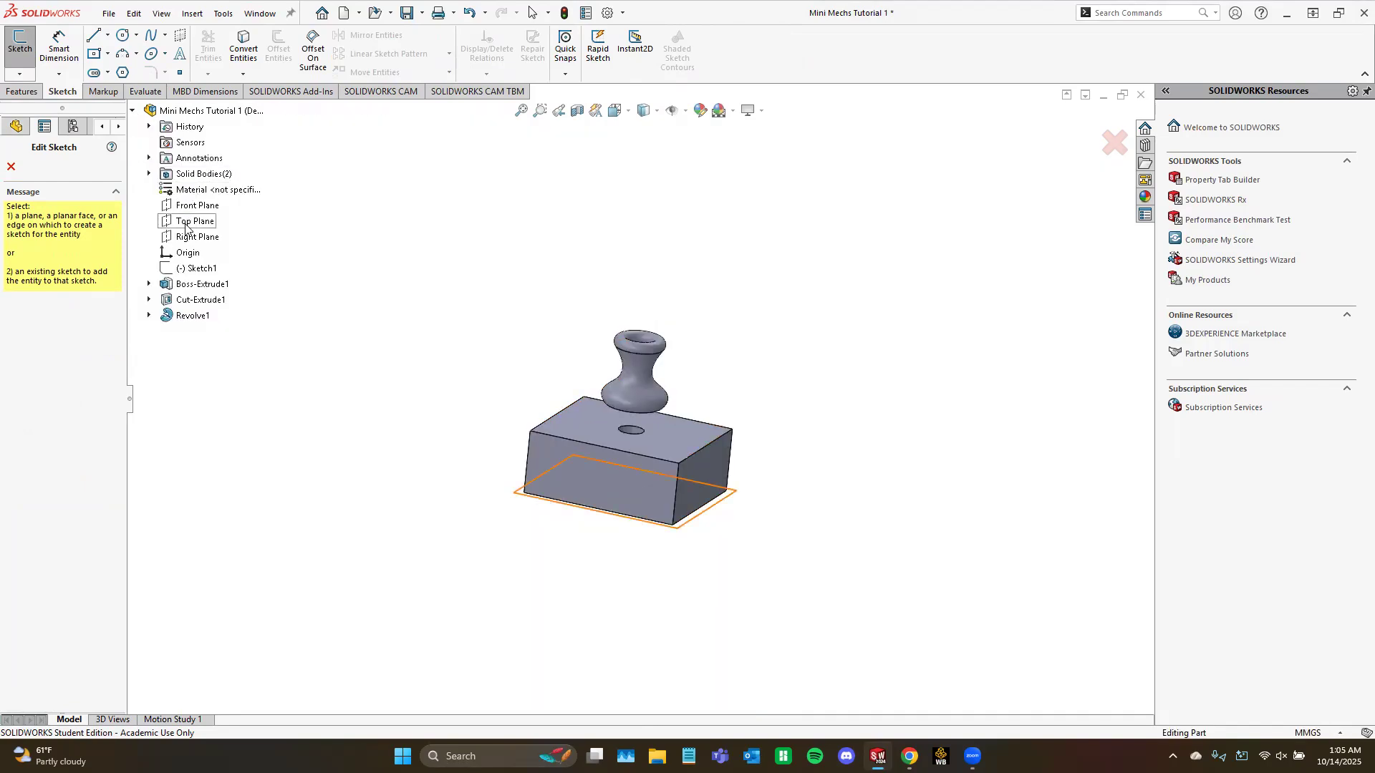
pyautogui.click(188, 238)
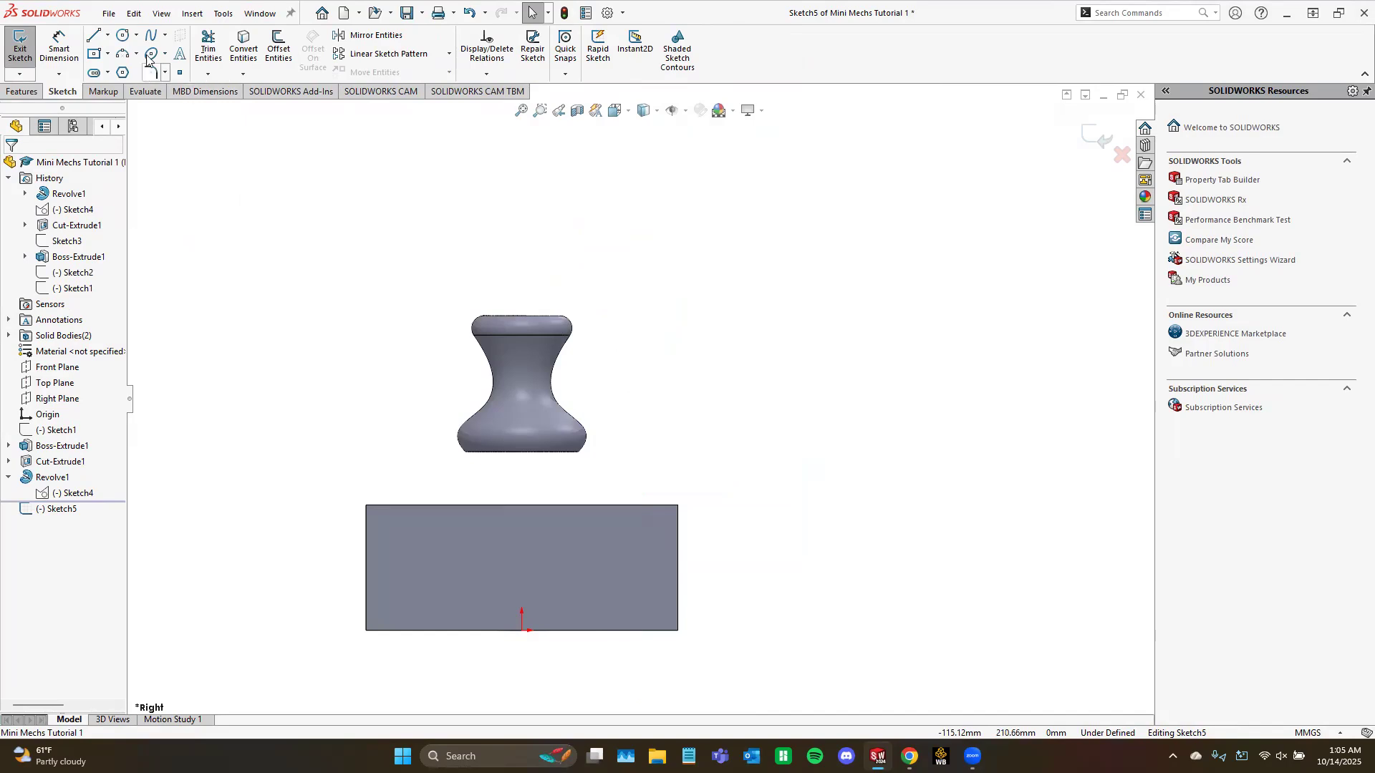
pyautogui.click(123, 35)
pyautogui.scroll(-2, 745, 401)
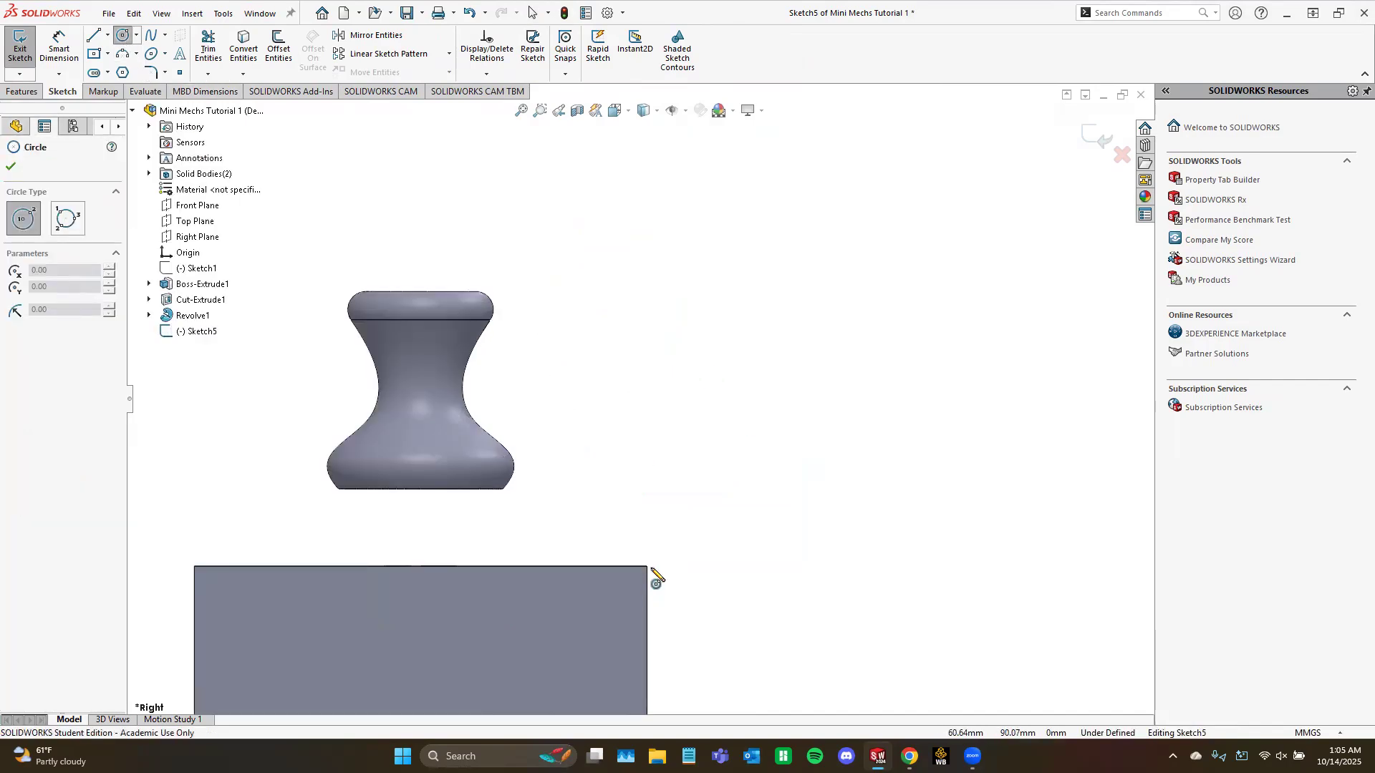
pyautogui.click(647, 400)
pyautogui.click(665, 417)
# Step: Dimension the circle's center 50 mm vertically above the block's upper outer corner
pyautogui.click(63, 49)
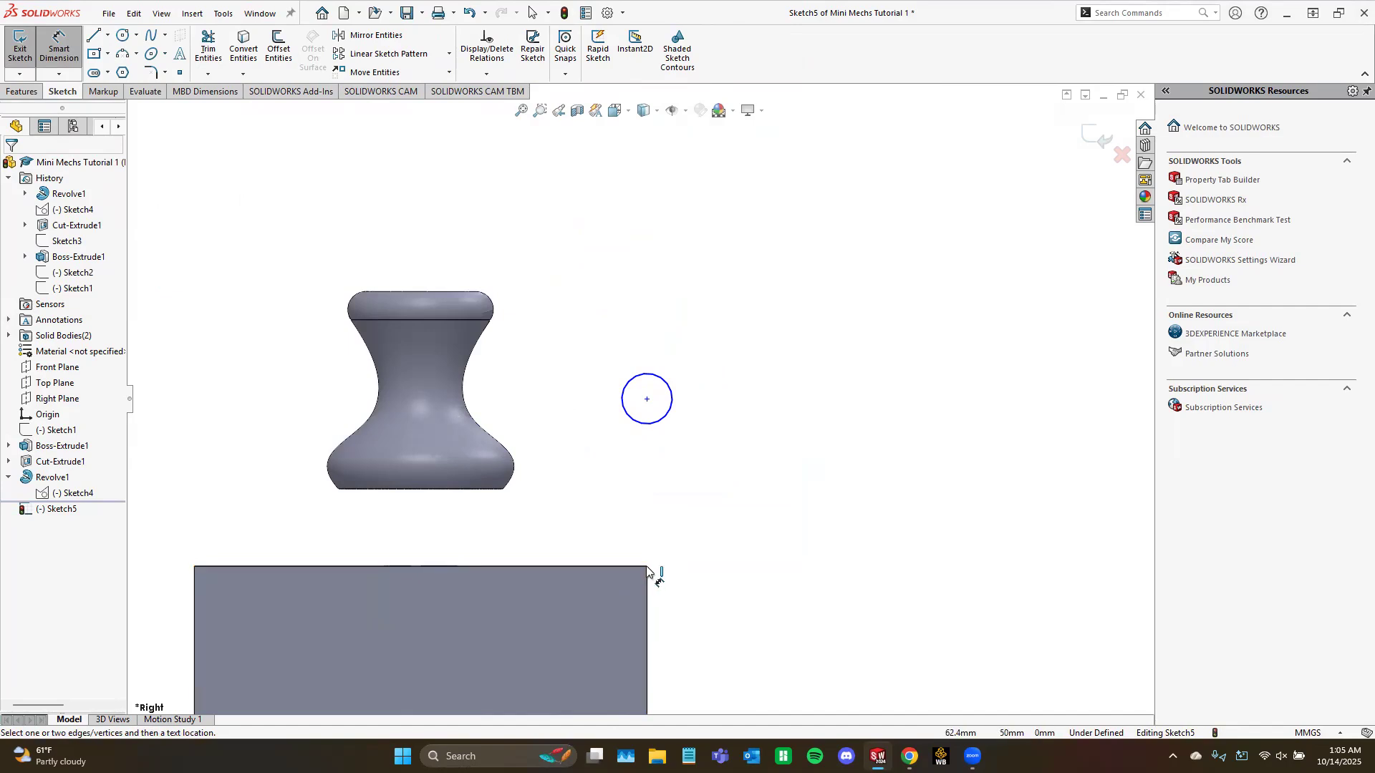
pyautogui.scroll(-5, 653, 582)
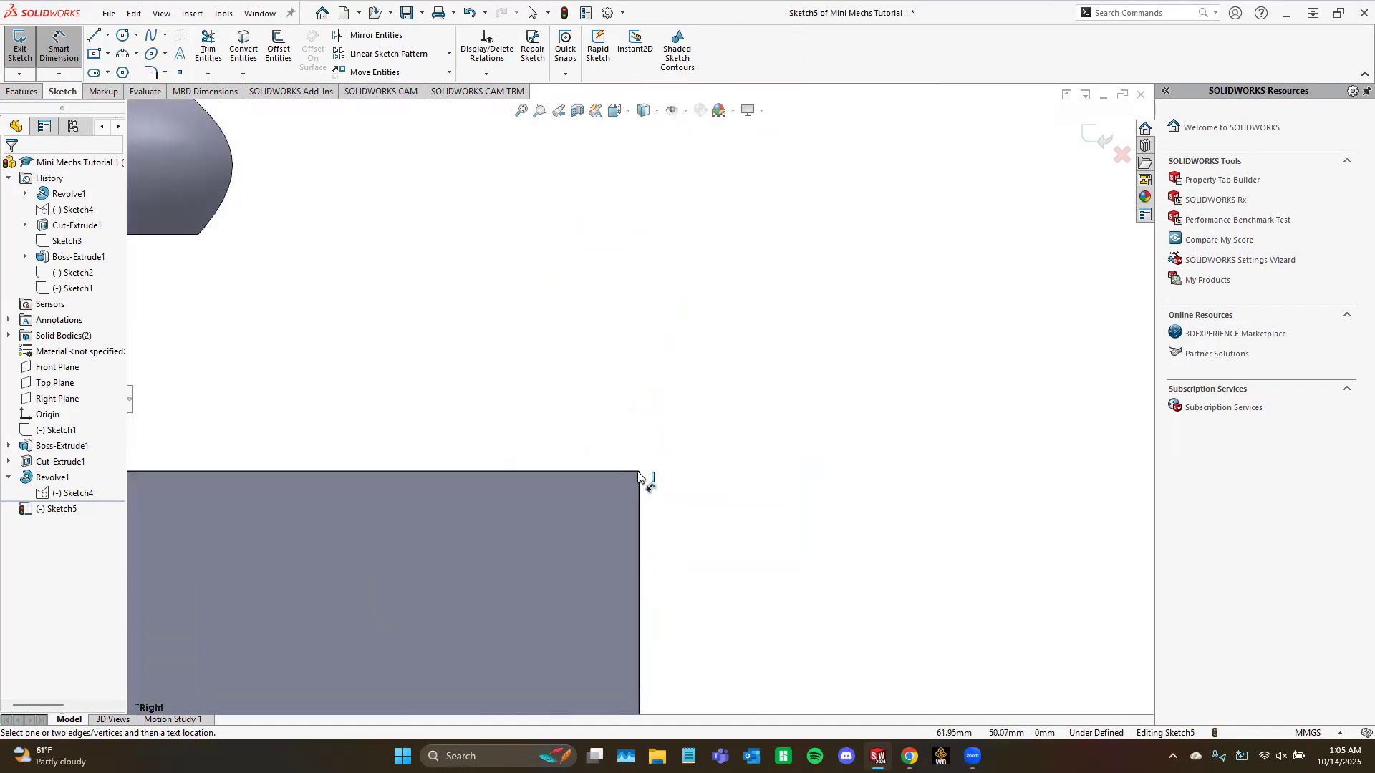
pyautogui.scroll(6, 639, 398)
pyautogui.click(639, 414)
pyautogui.click(639, 300)
pyautogui.click(761, 371)
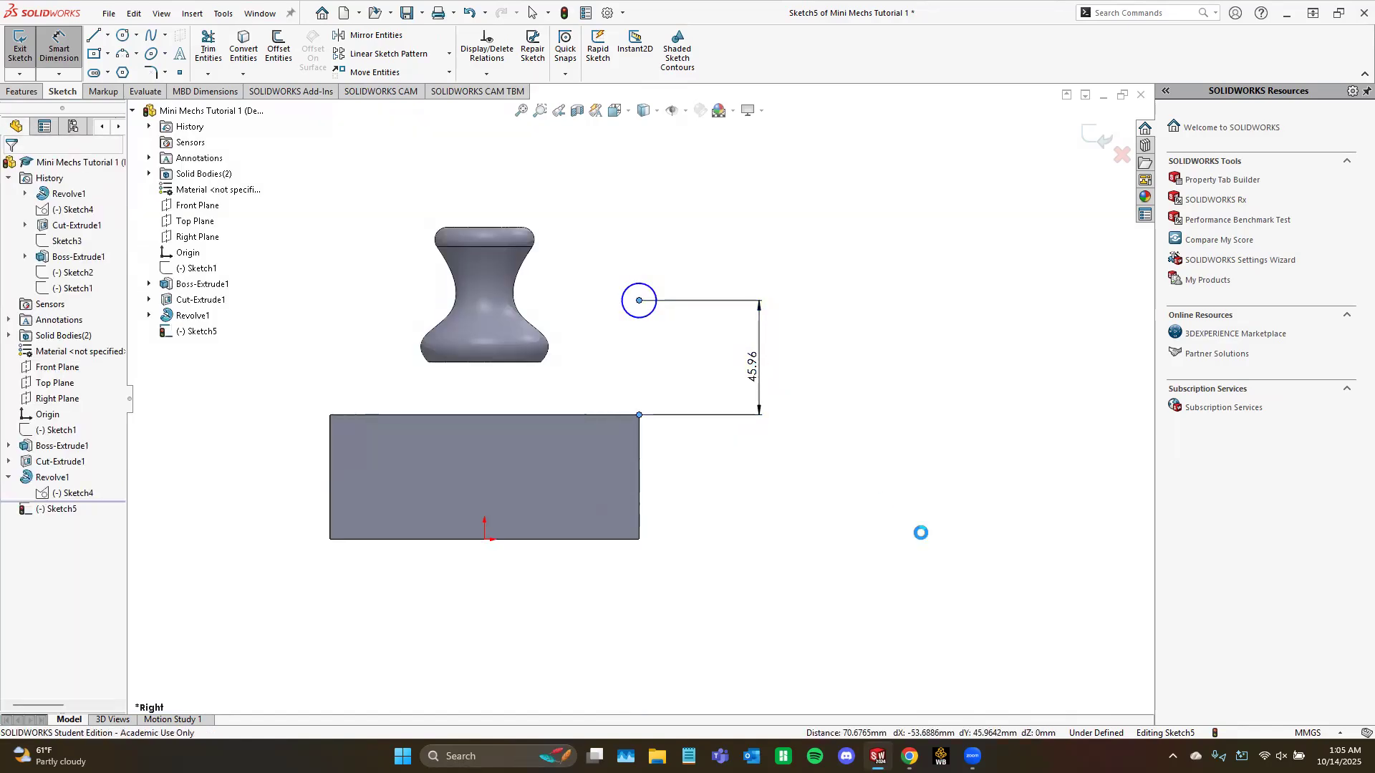
pyautogui.write('50')
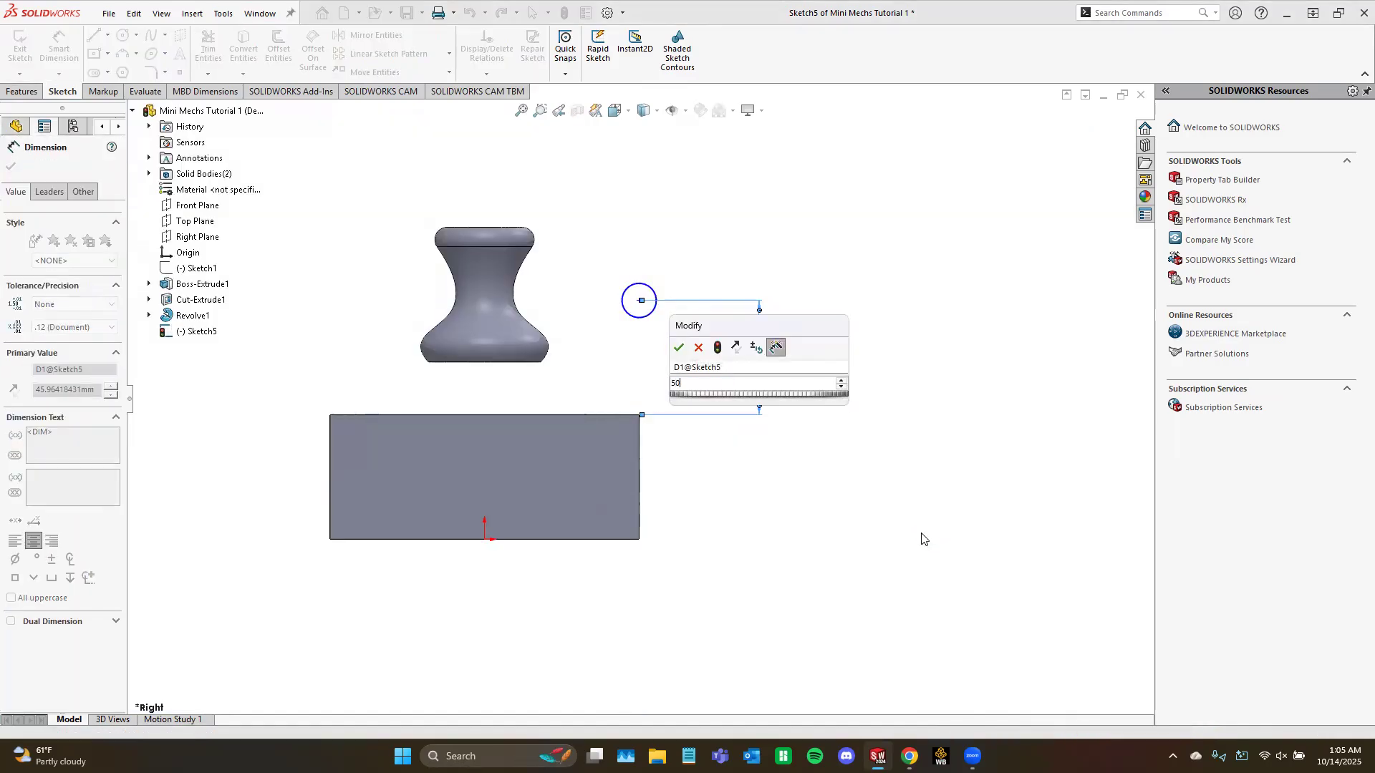
pyautogui.press('Return')
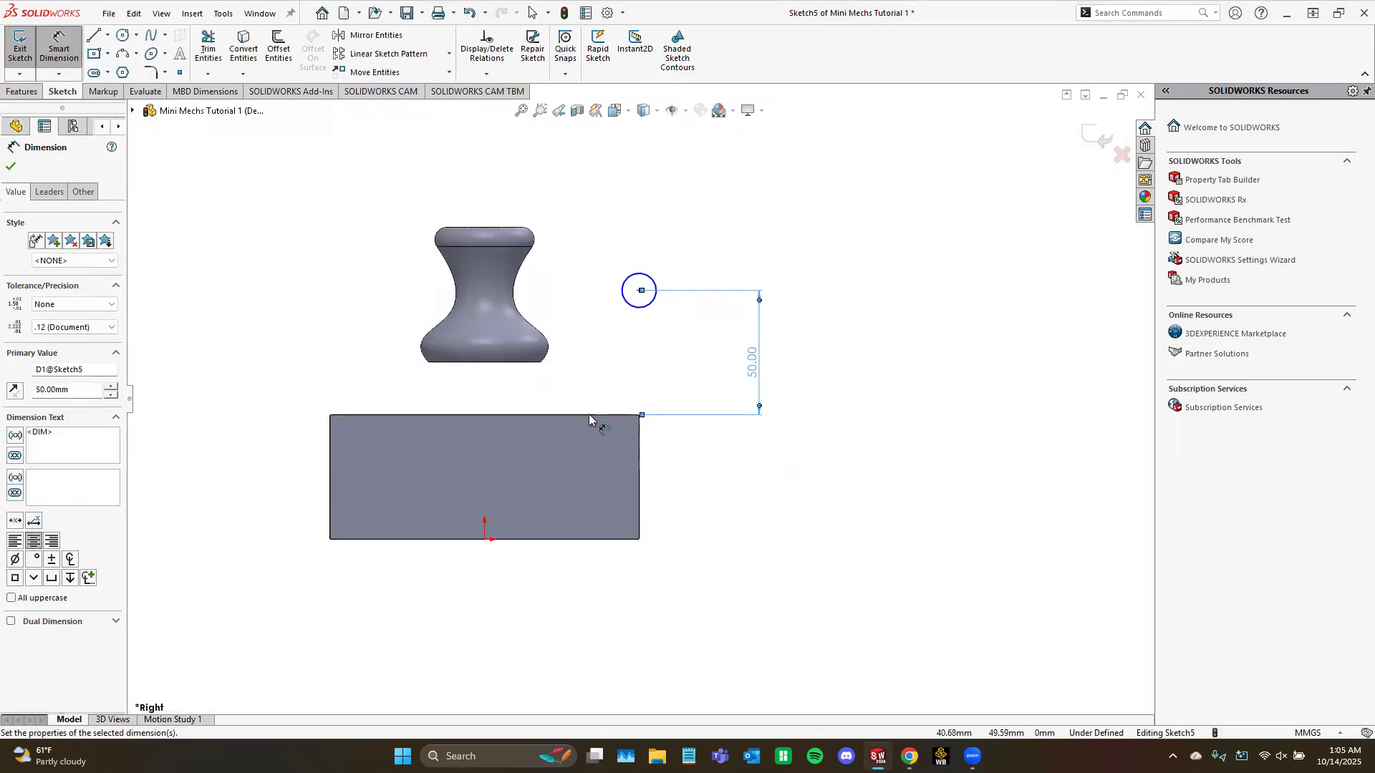
# Step: Set the circle's diameter to 15 mm and exit the sketch
pyautogui.click(637, 279)
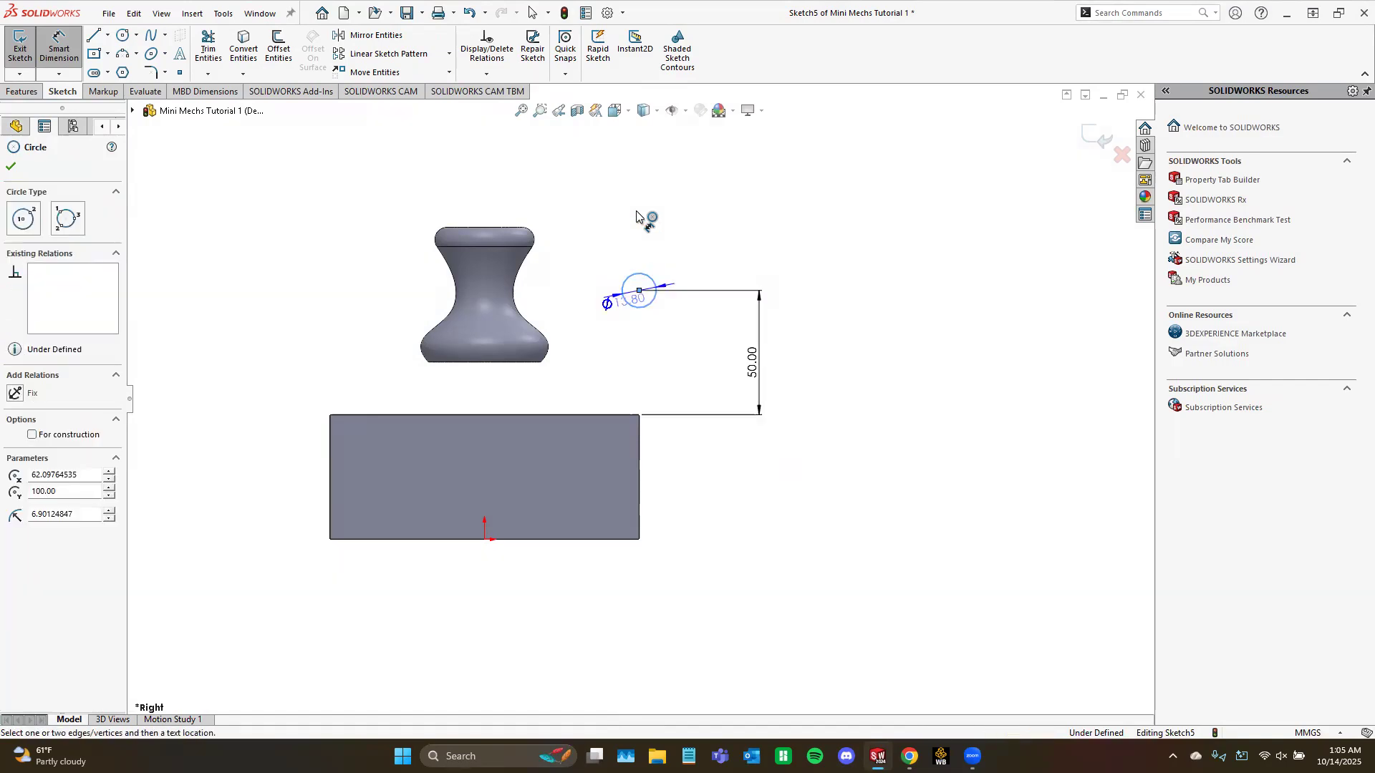
pyautogui.click(656, 195)
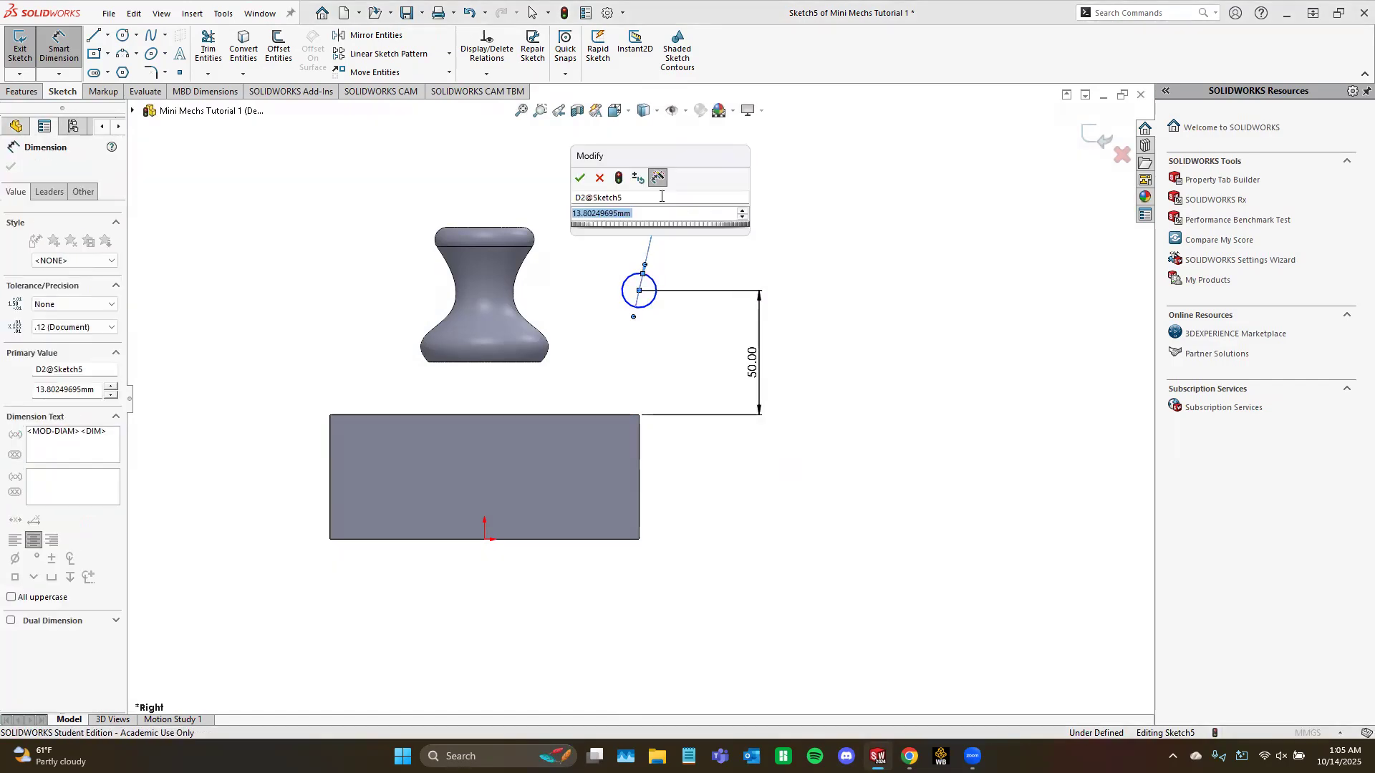
pyautogui.press('Return')
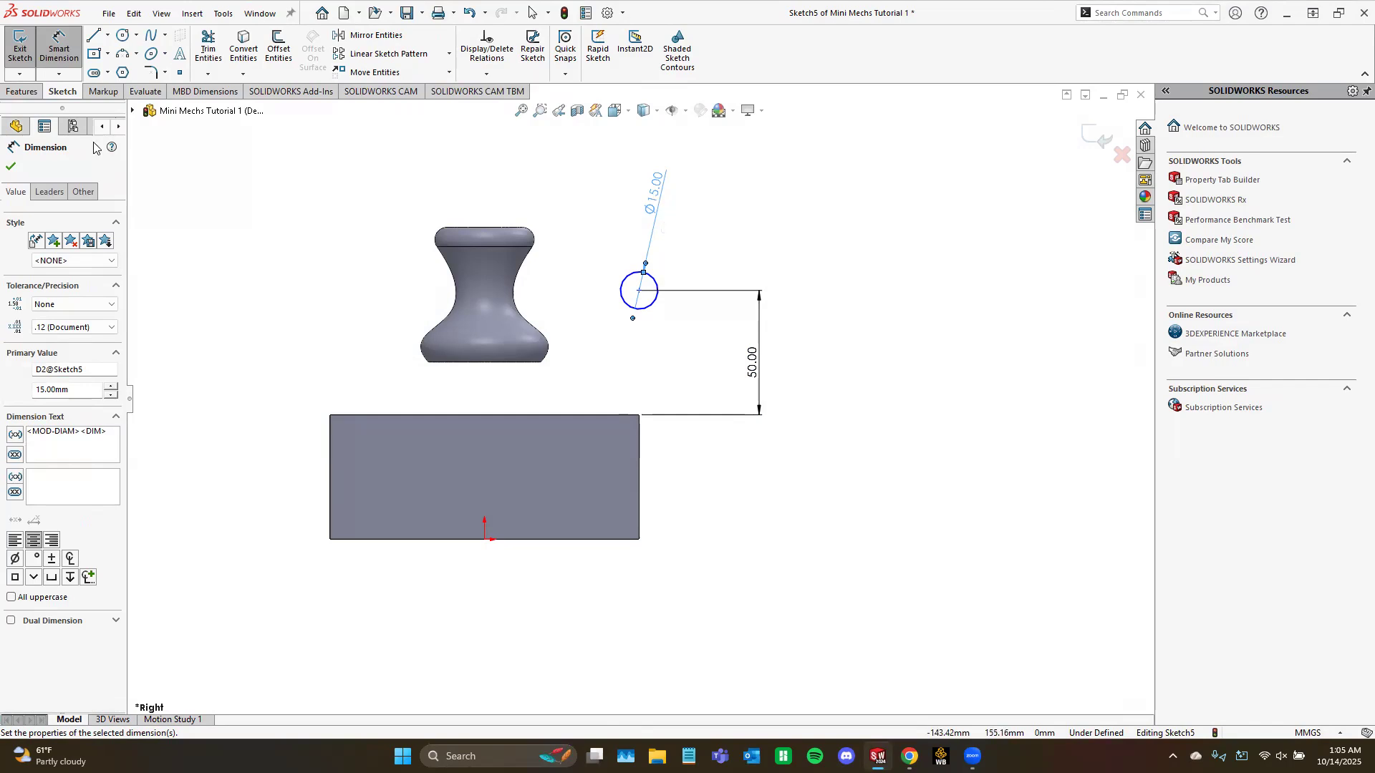
pyautogui.click(10, 167)
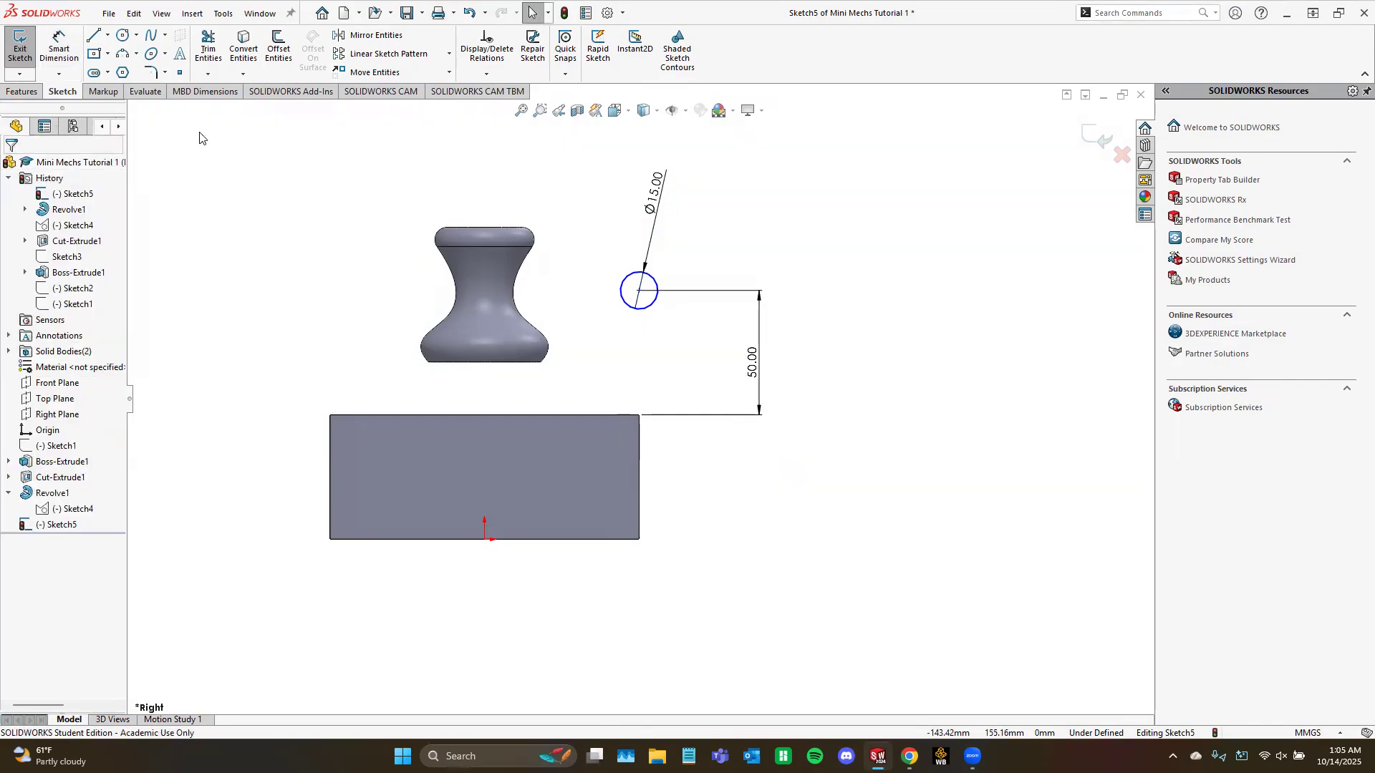
pyautogui.click(11, 54)
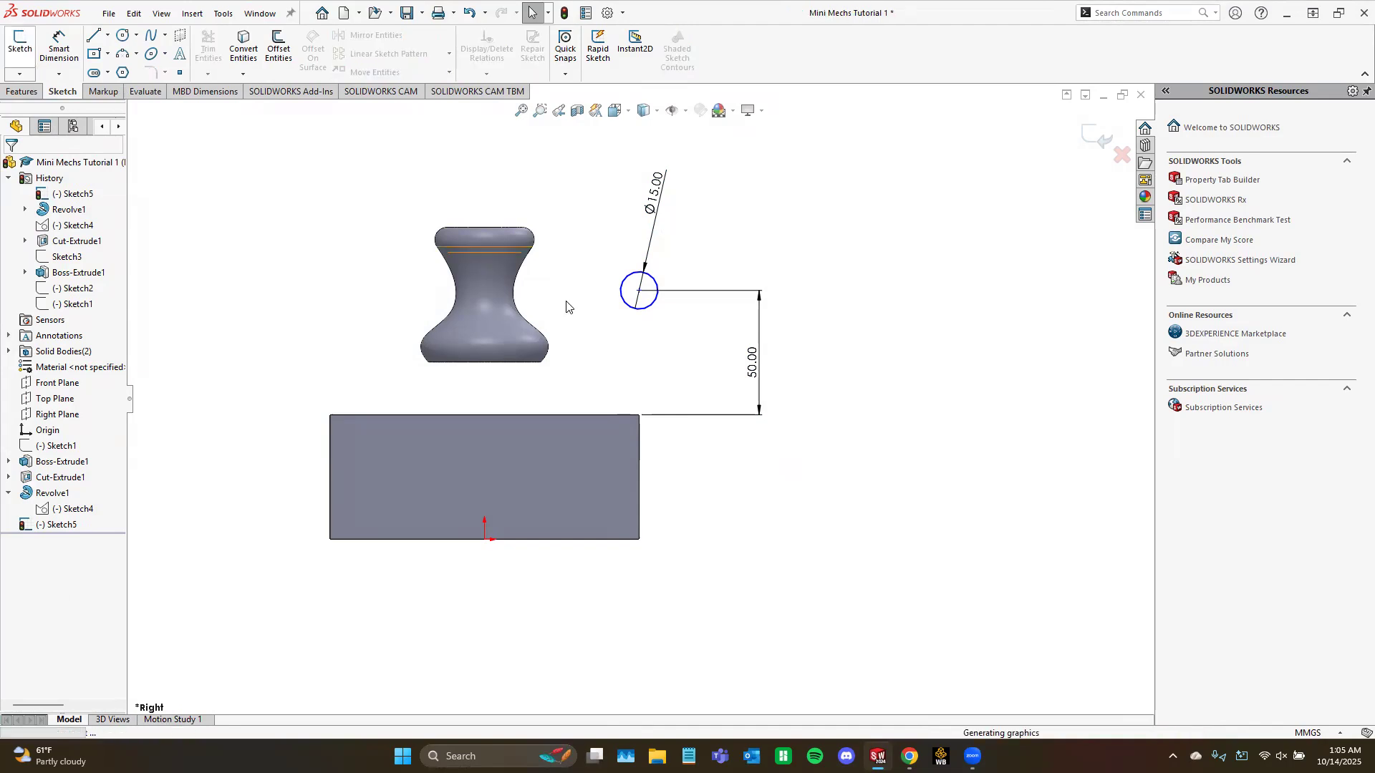
# Step: Measure the distance between the circle's center point and the block's top face
pyautogui.moveTo(815, 397); pyautogui.dragTo(24, 80, button='middle')
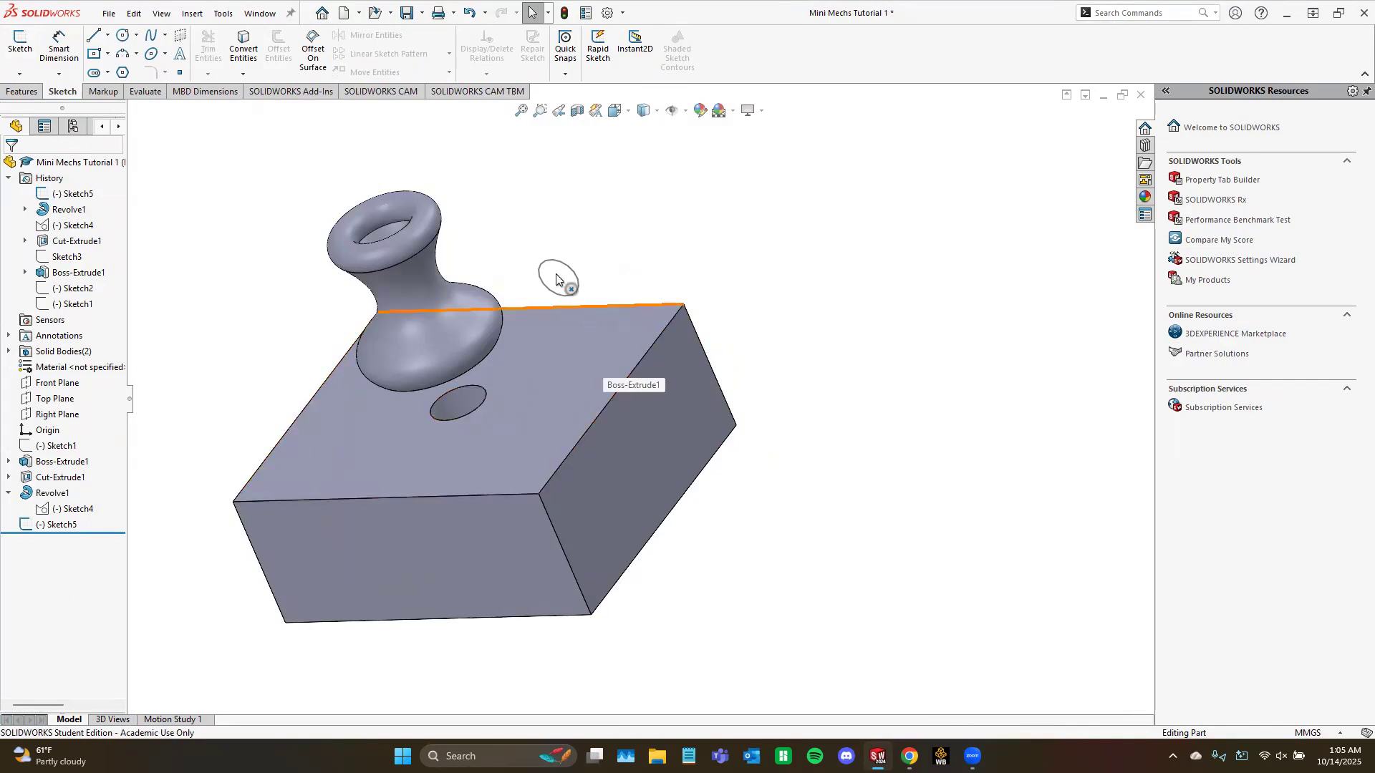
pyautogui.scroll(-5, 557, 286)
pyautogui.scroll(-2, 561, 294)
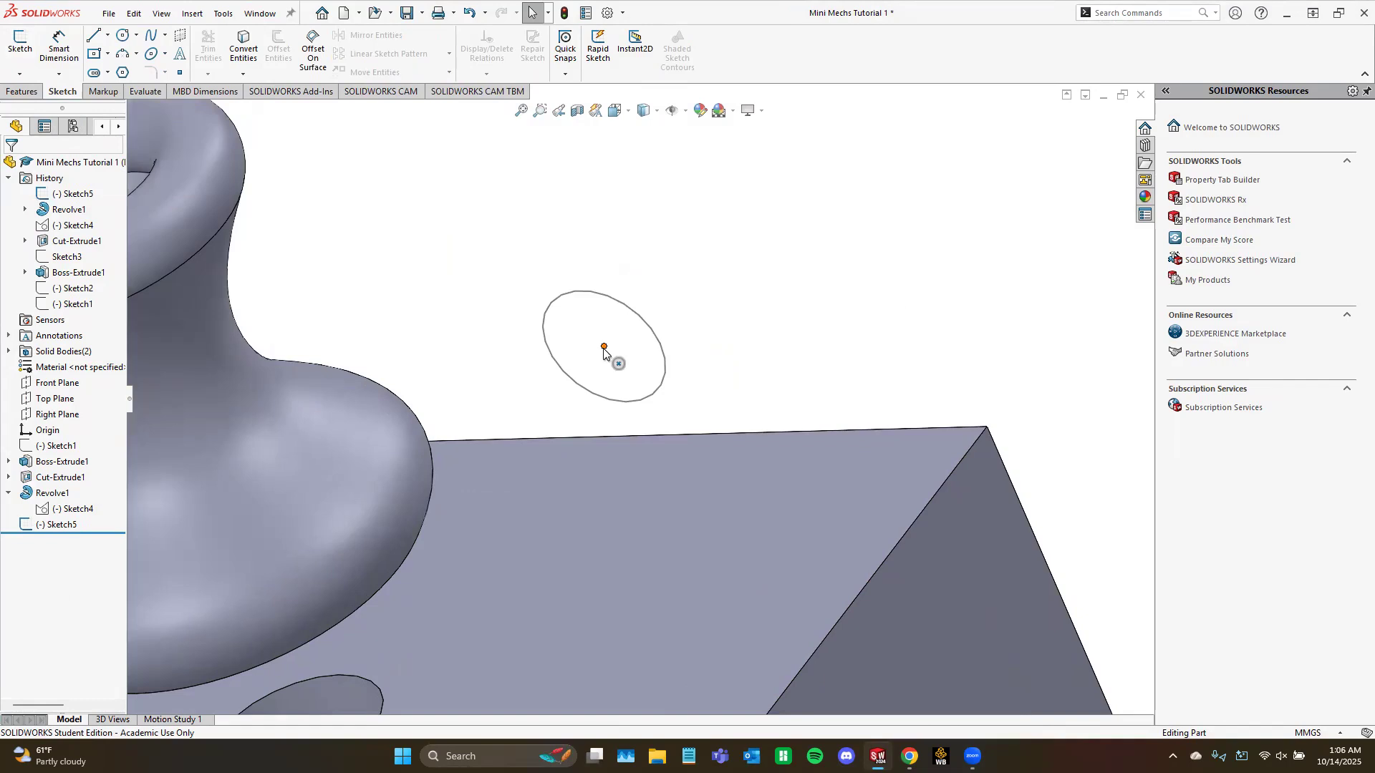
pyautogui.moveTo(624, 366); pyautogui.dragTo(791, 338, button='middle')
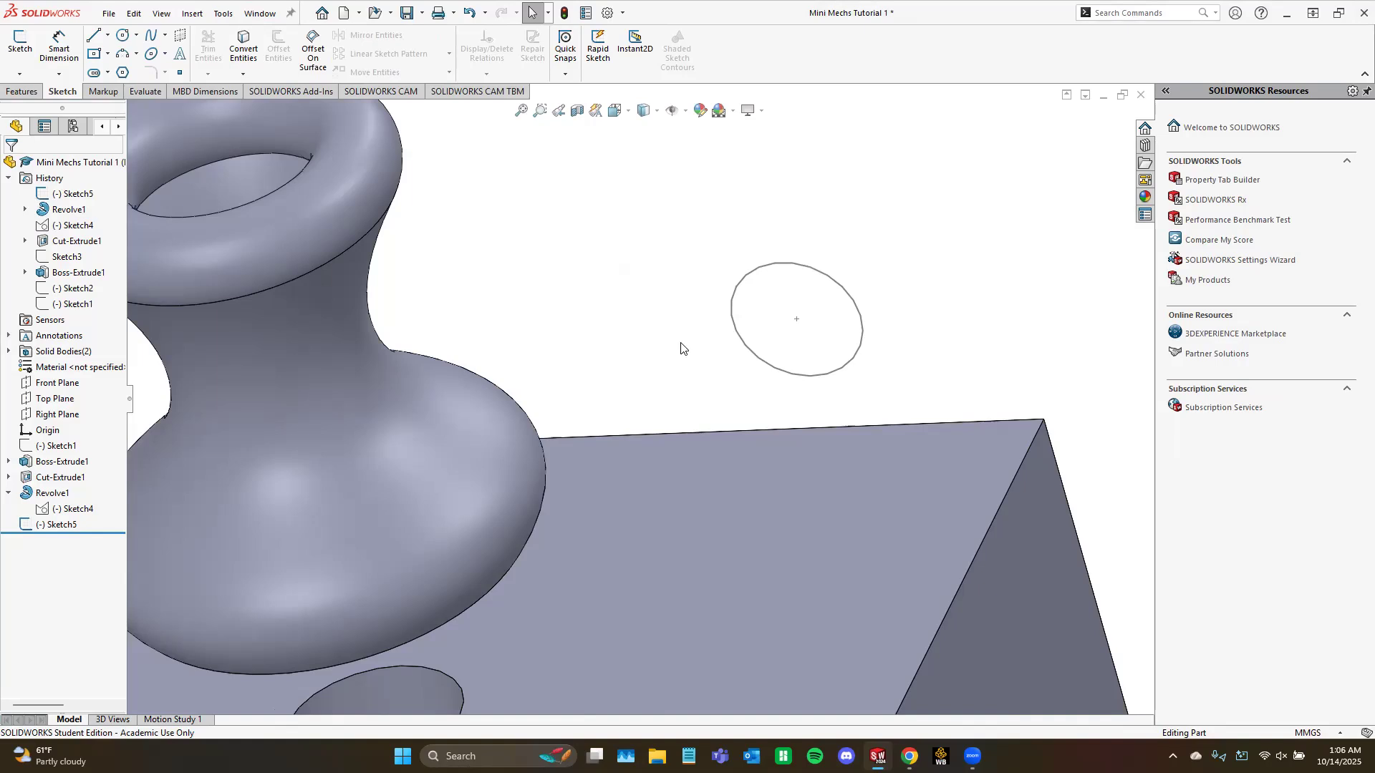
pyautogui.scroll(3, 681, 348)
pyautogui.moveTo(637, 277); pyautogui.dragTo(648, 294, button='middle')
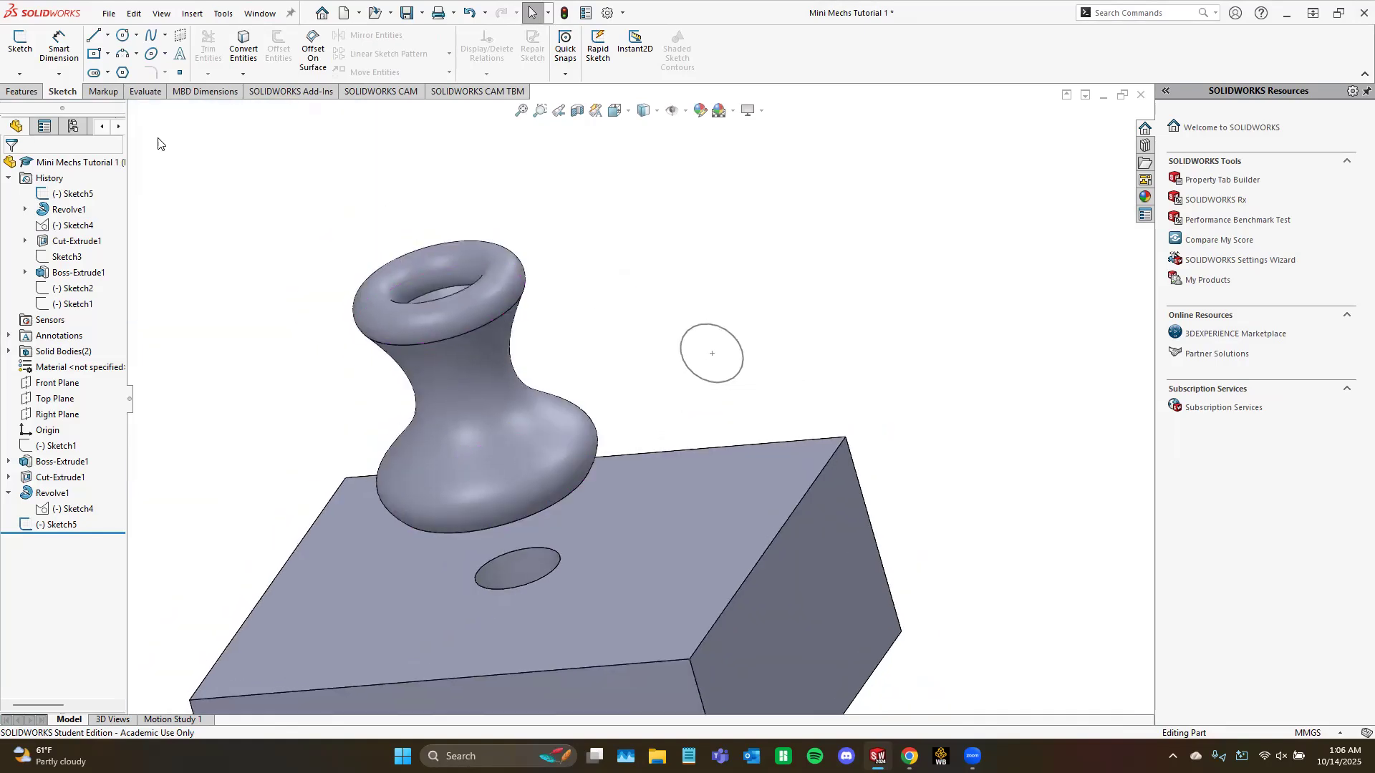
pyautogui.click(146, 91)
pyautogui.click(170, 36)
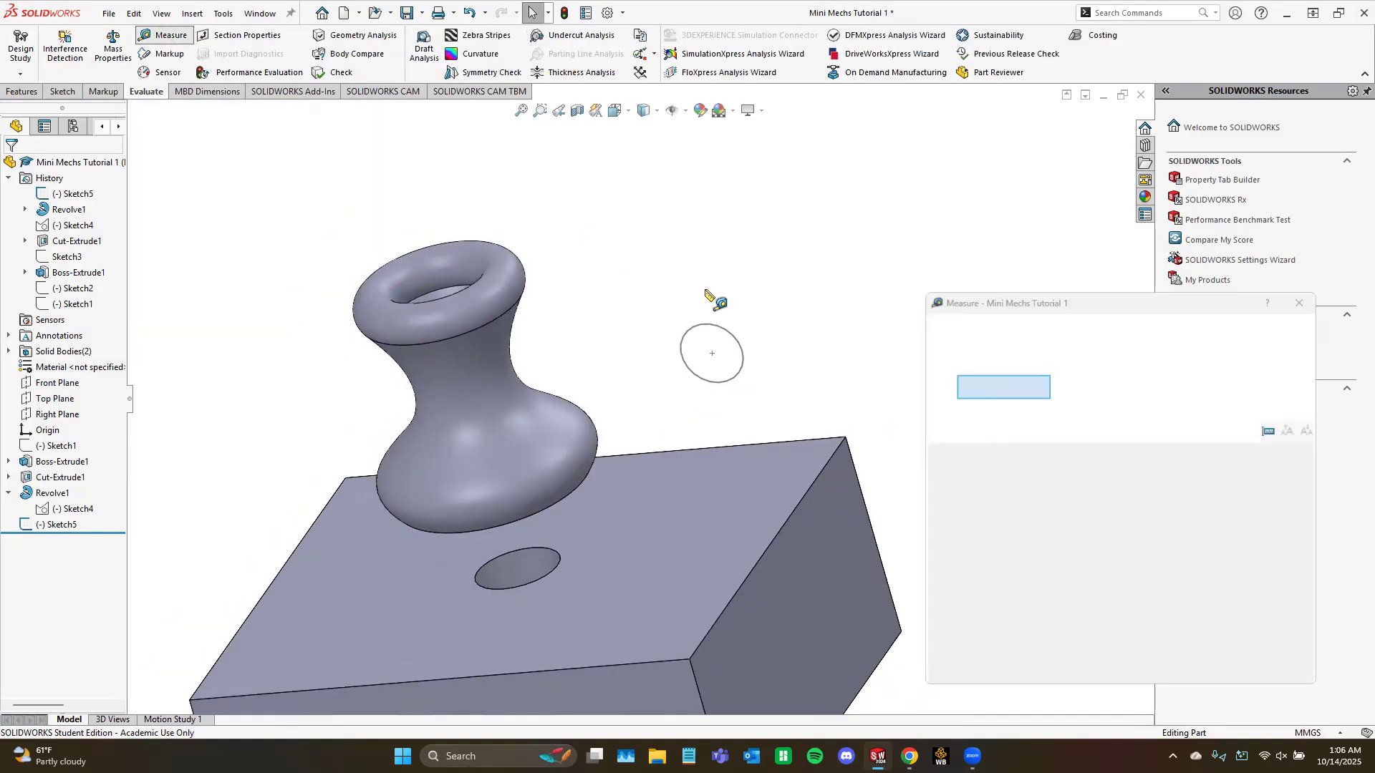
pyautogui.click(713, 355)
pyautogui.click(734, 478)
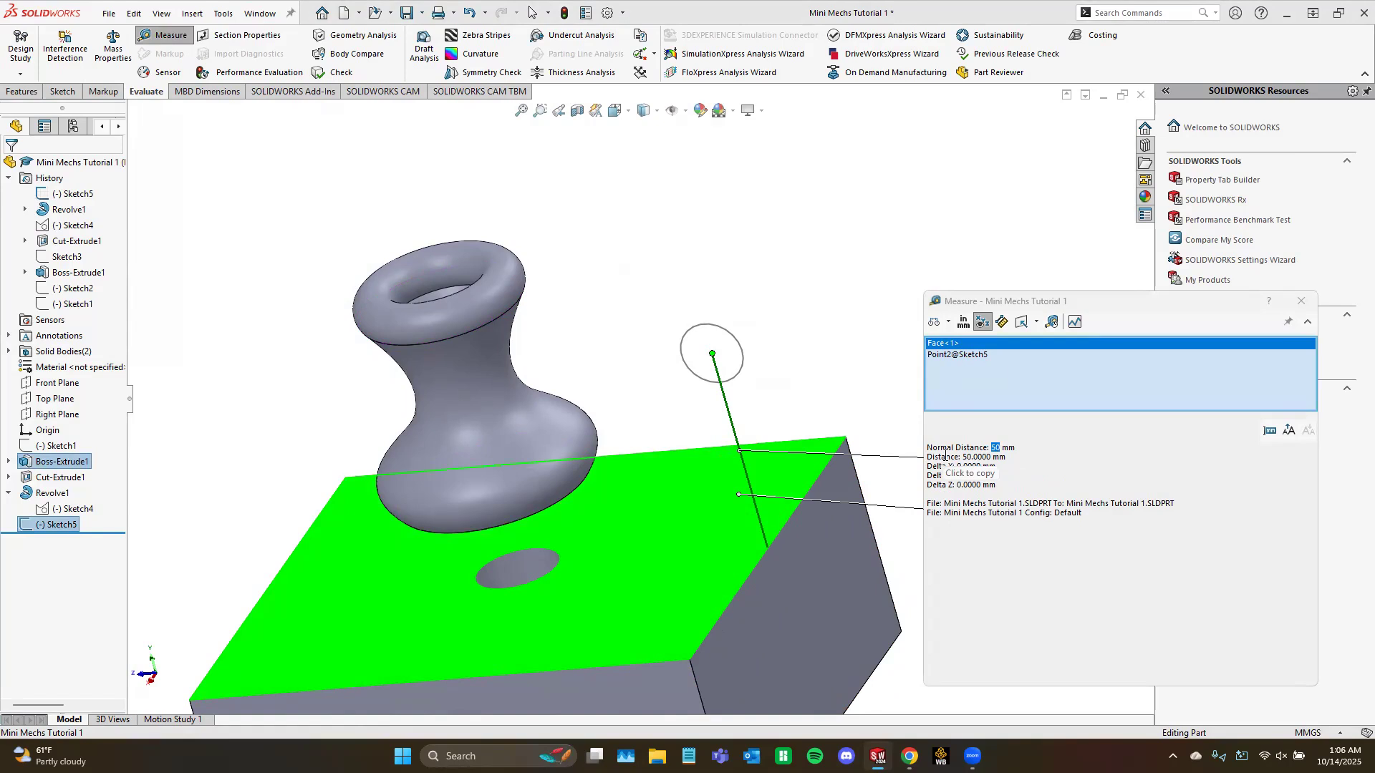
pyautogui.click(972, 460)
pyautogui.click(1301, 300)
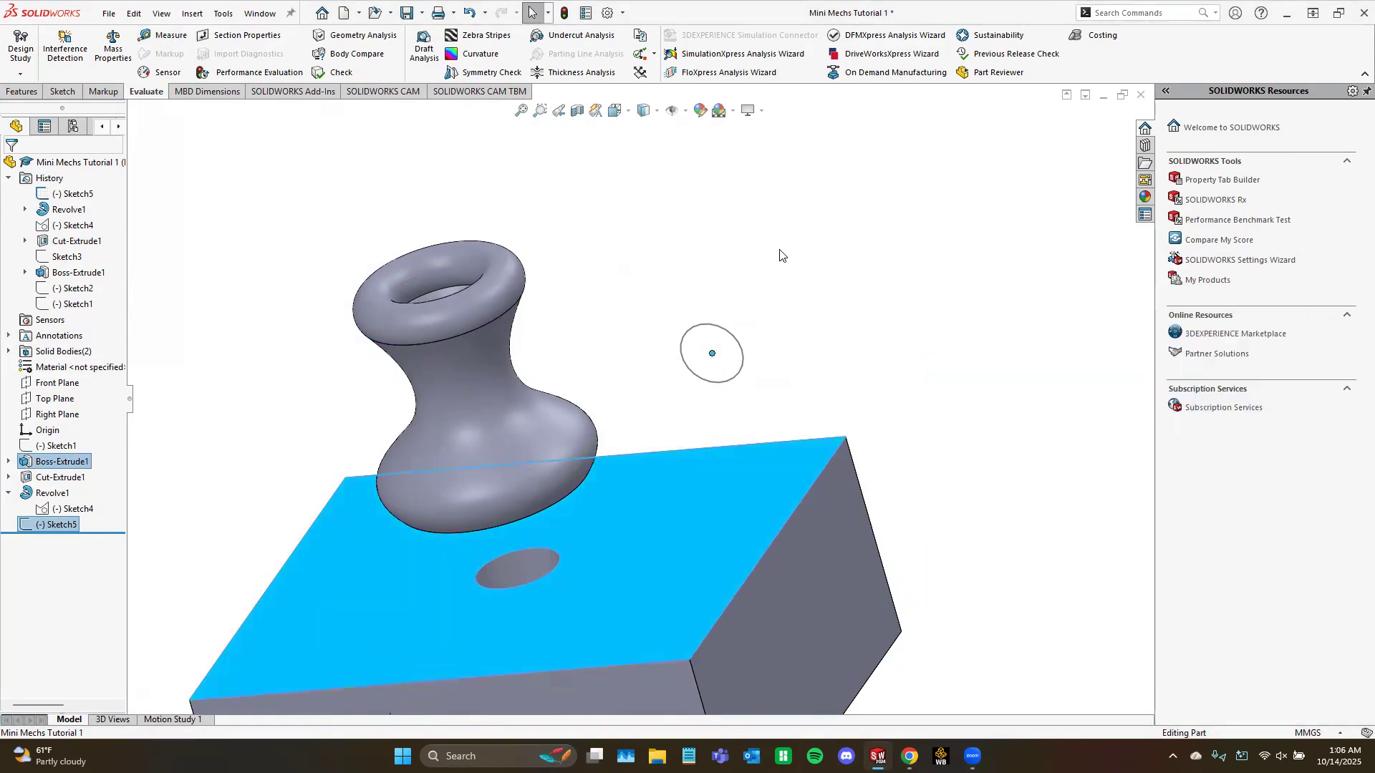
pyautogui.click(781, 256)
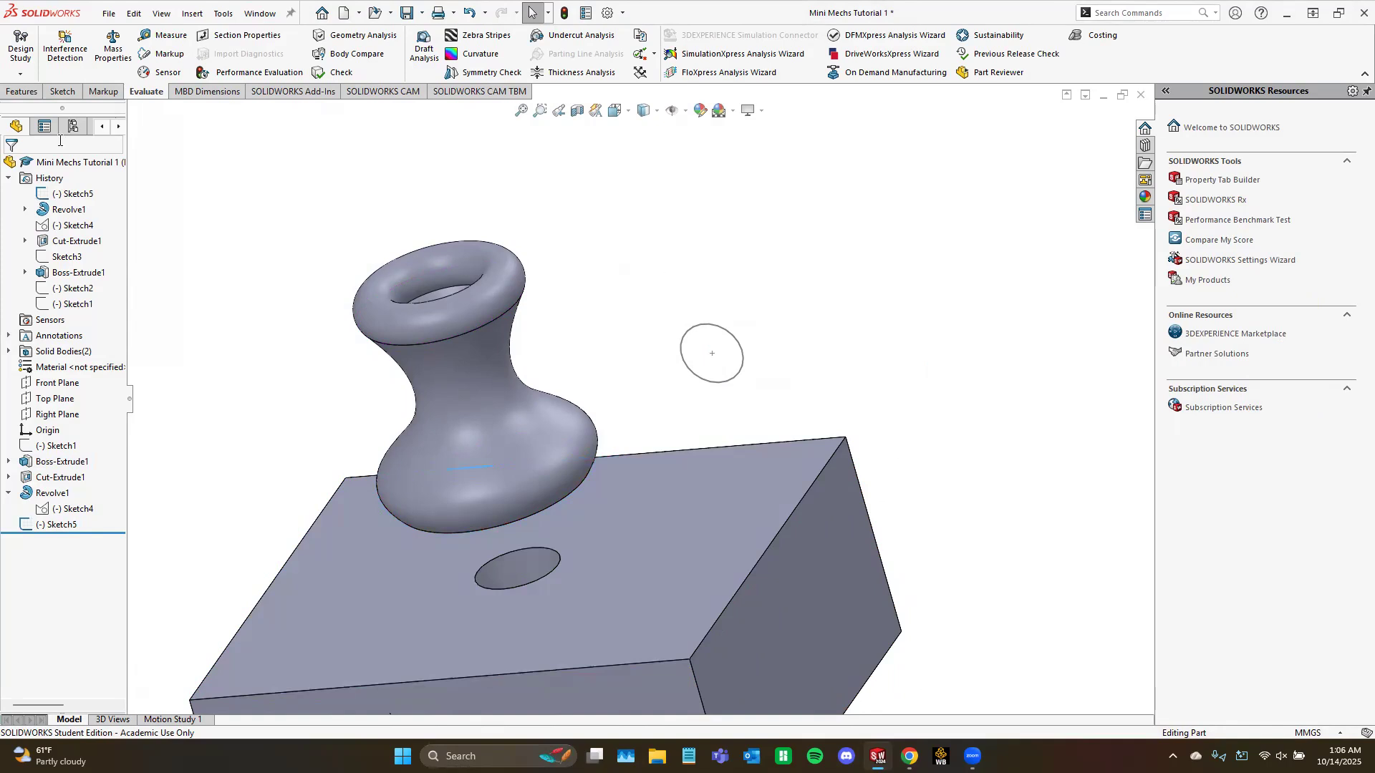
# Step: Create a reference plane offset 50 mm above the block's top face, level with the circle's center
pyautogui.click(21, 91)
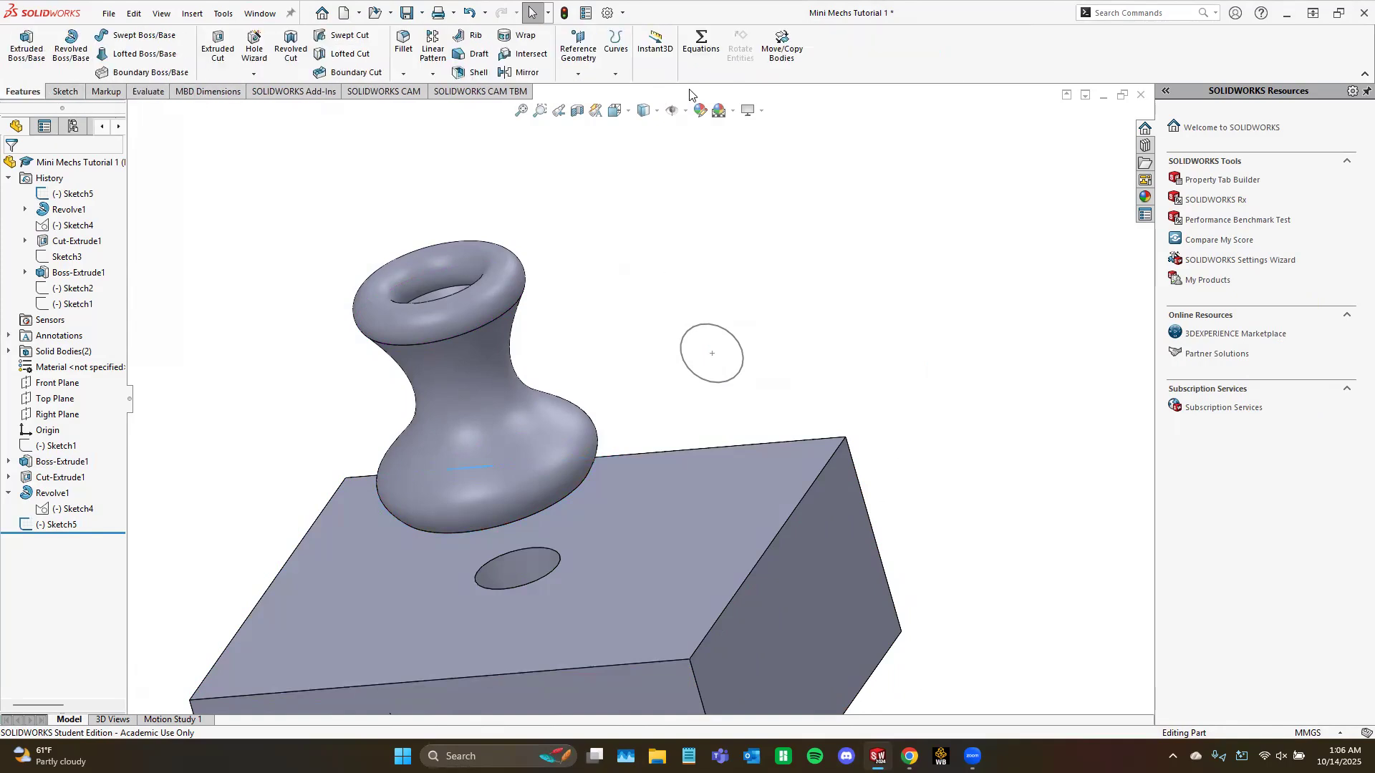
pyautogui.click(570, 71)
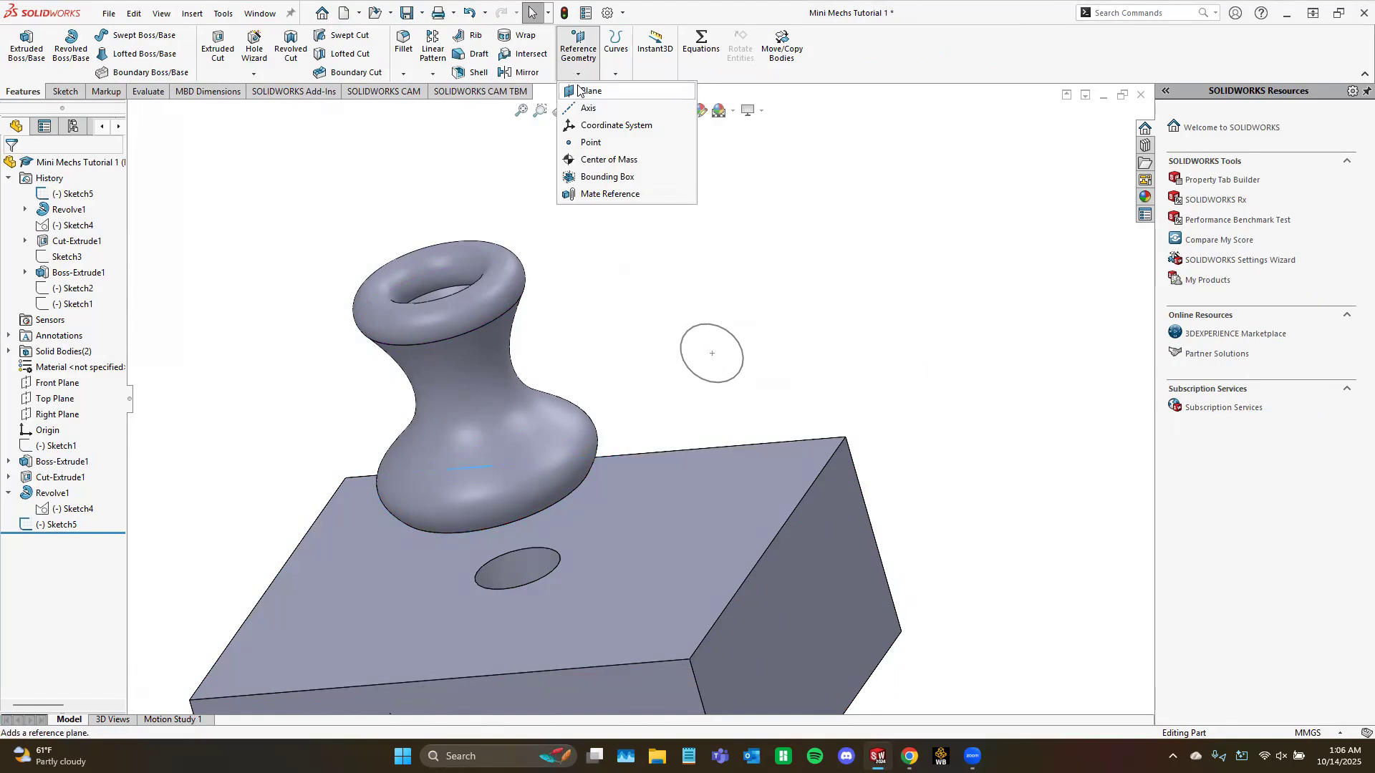
pyautogui.click(579, 89)
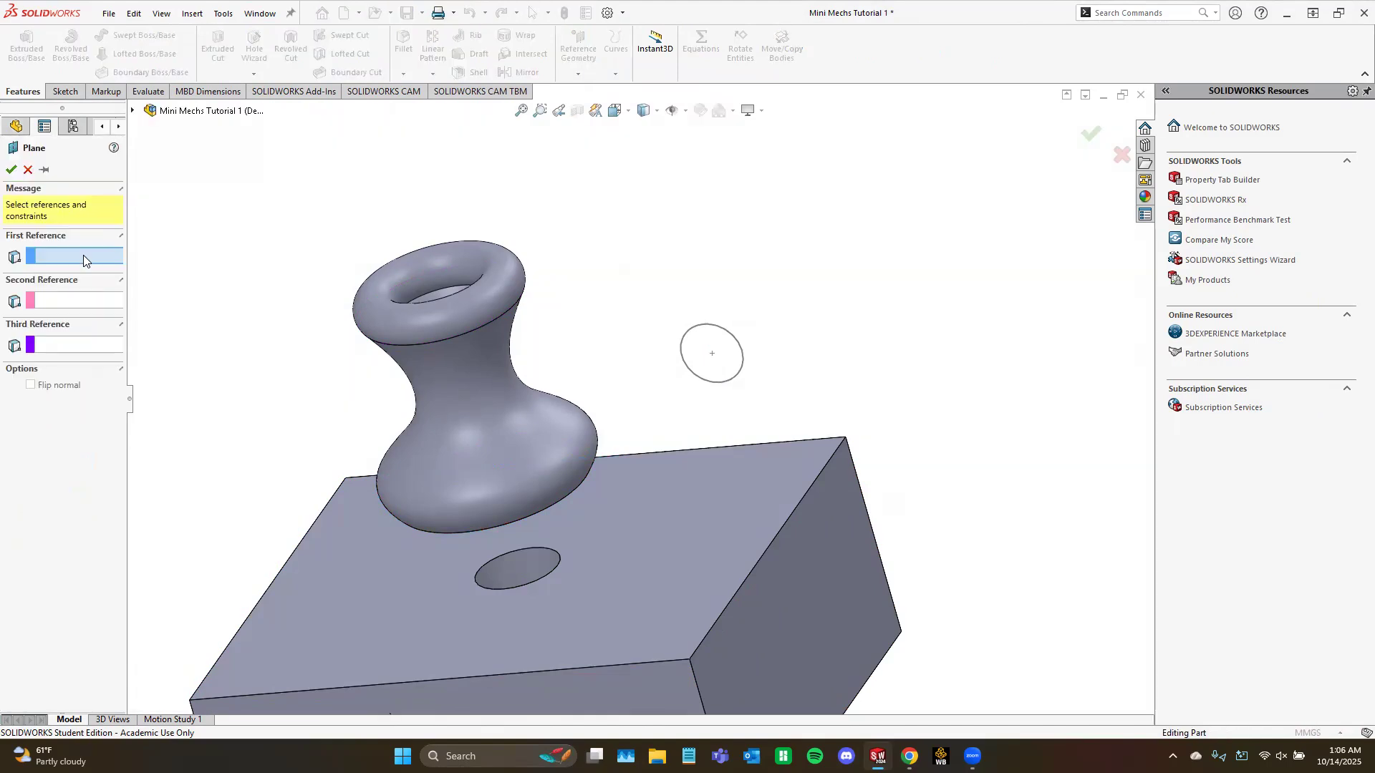
pyautogui.click(764, 489)
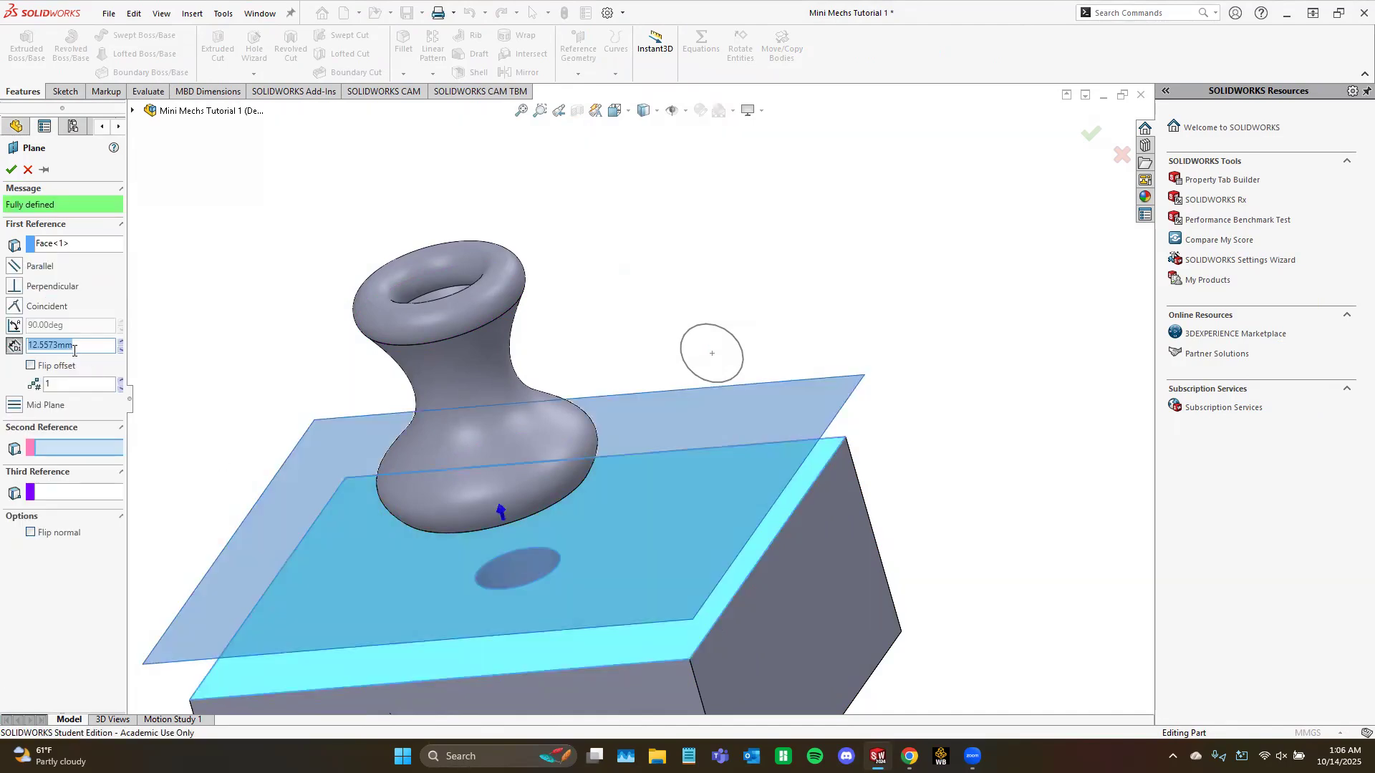
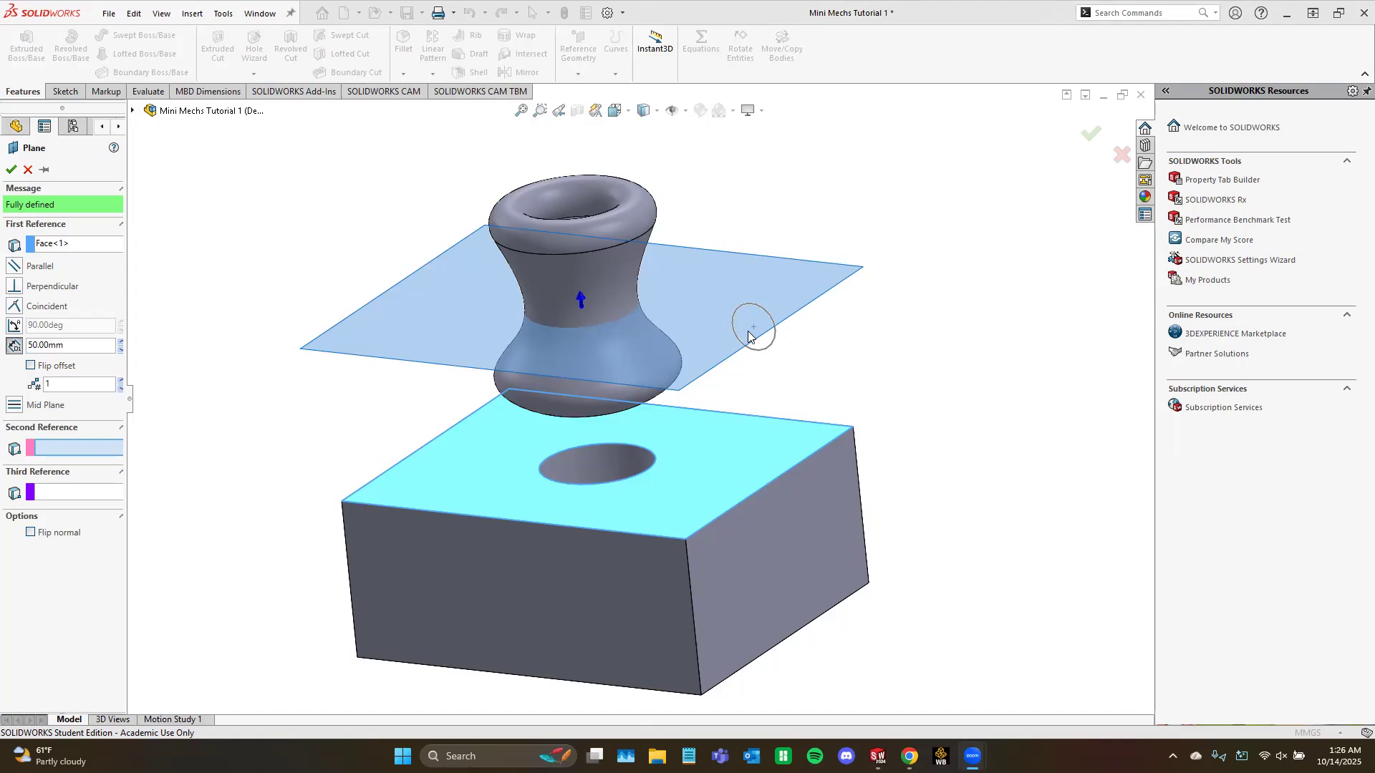
pyautogui.click(11, 171)
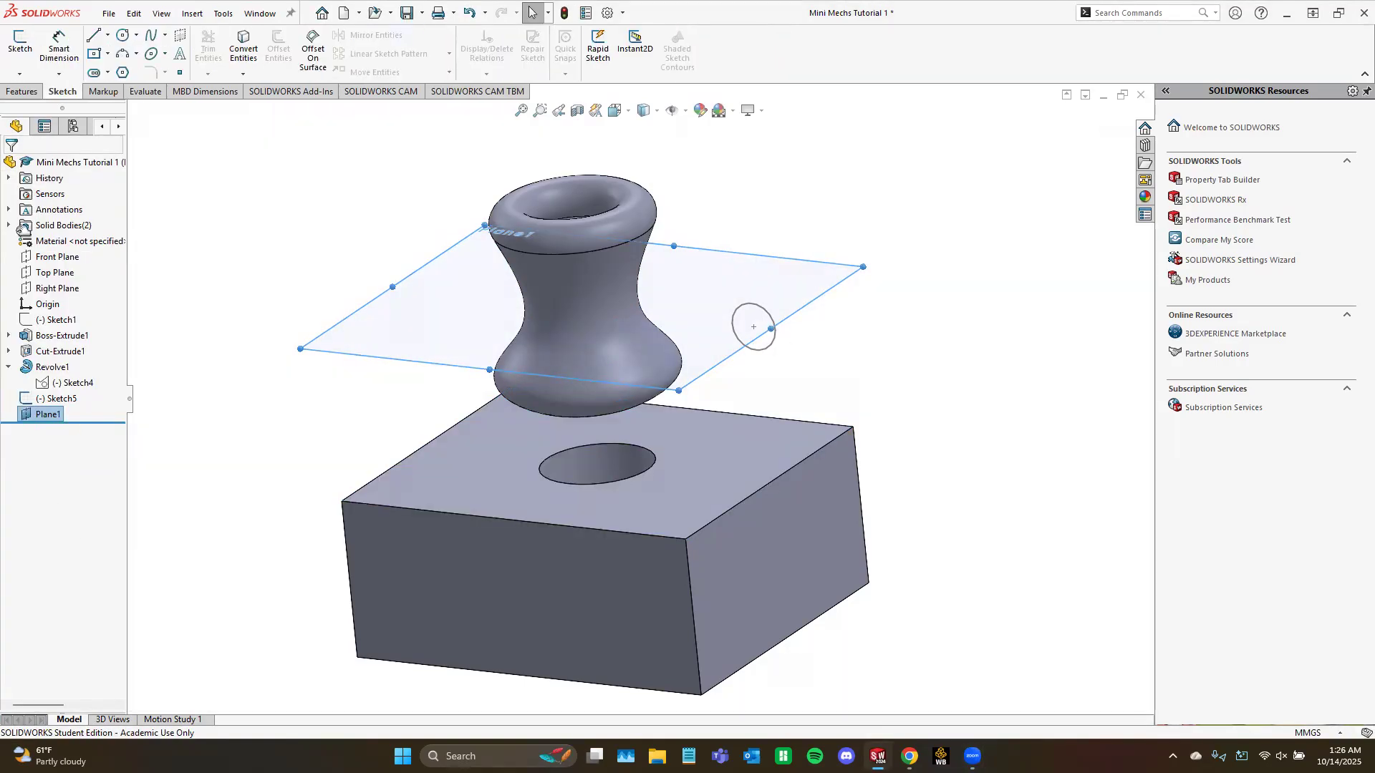
# Step: Sketch an open multi-point spline on the new offset plane, starting at the profile circle's center and looping around the outside of the block
pyautogui.click(20, 43)
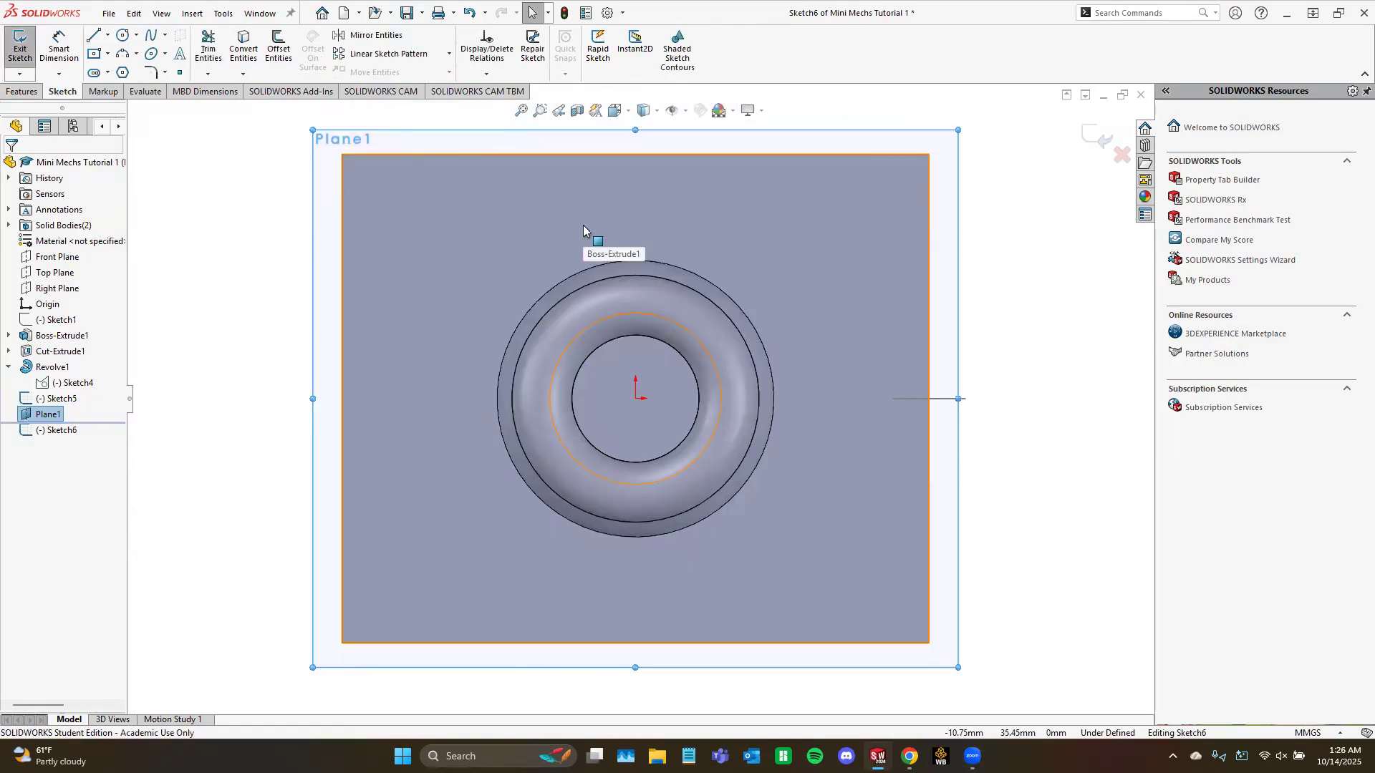
pyautogui.scroll(-2, 1075, 537)
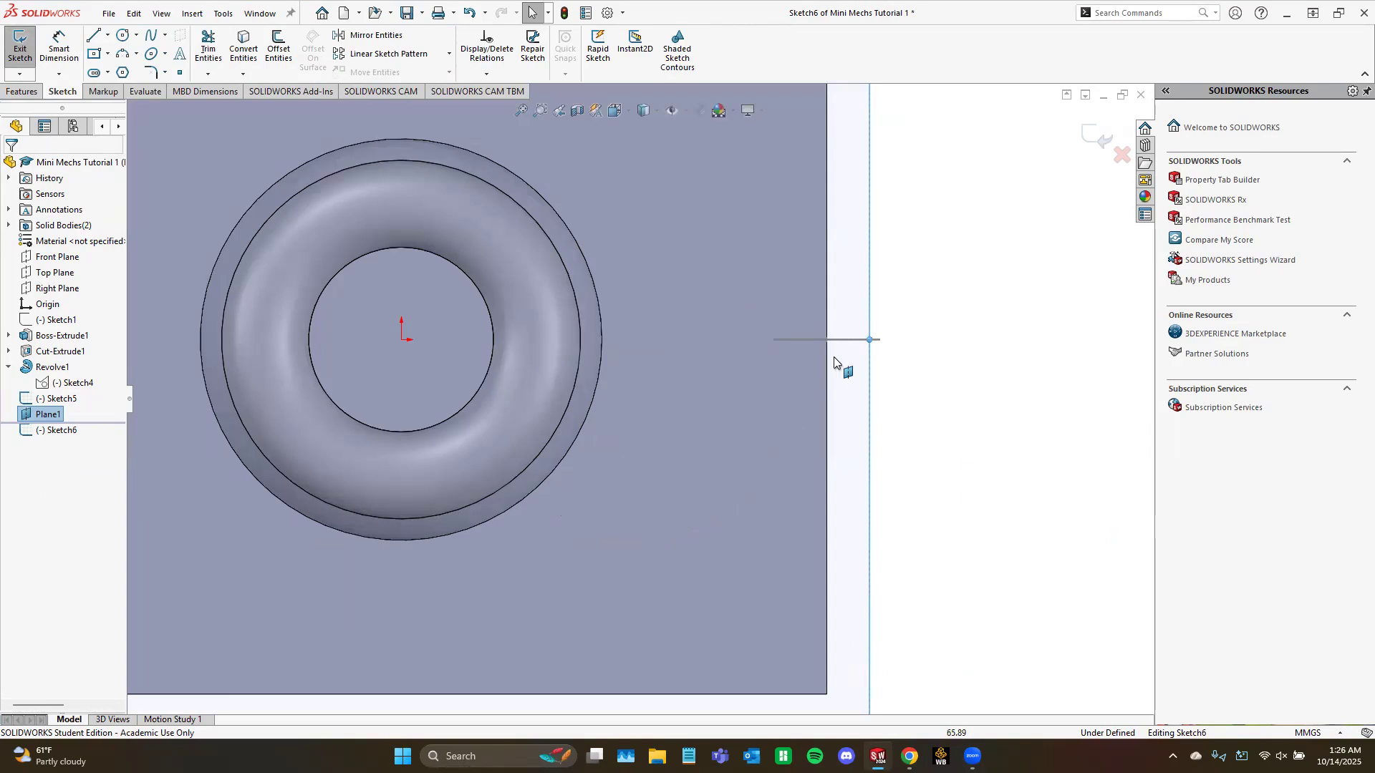
pyautogui.scroll(4, 938, 419)
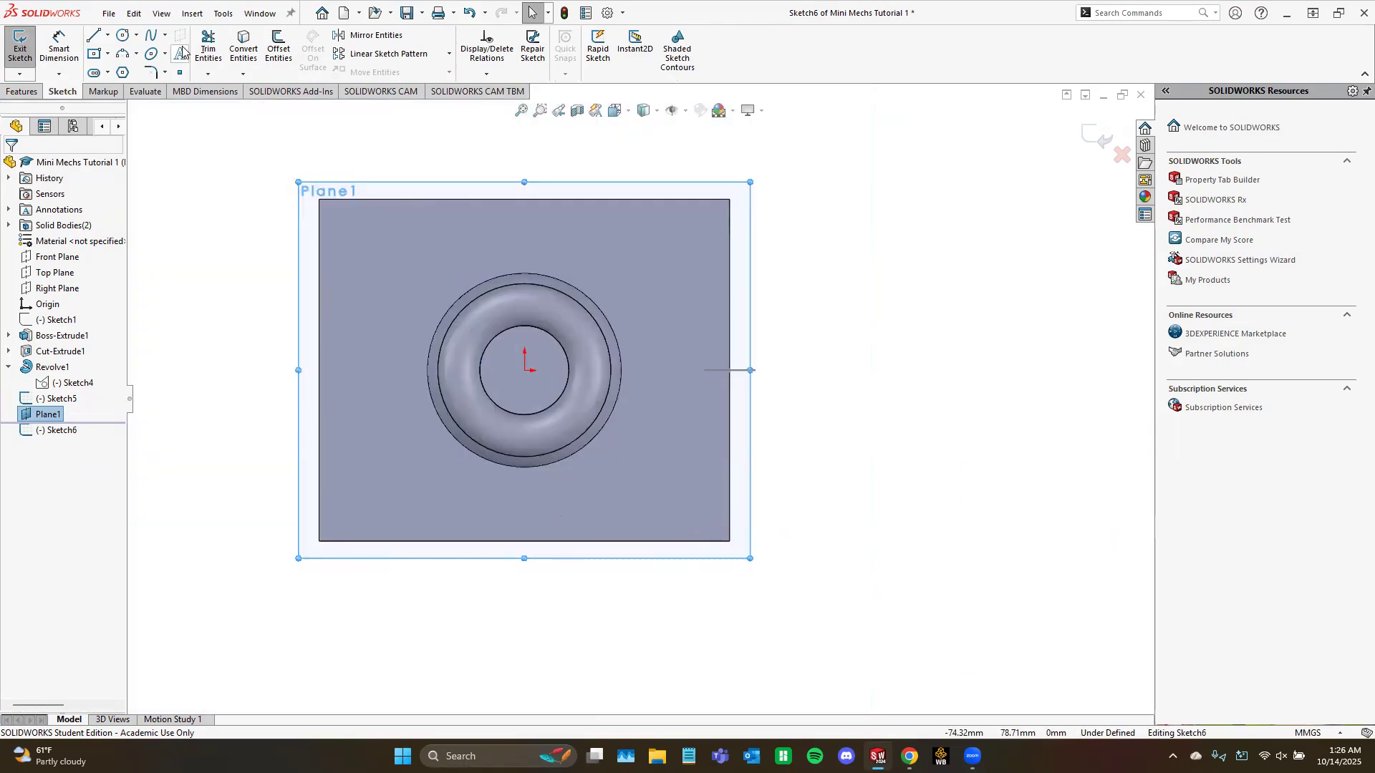
pyautogui.click(157, 36)
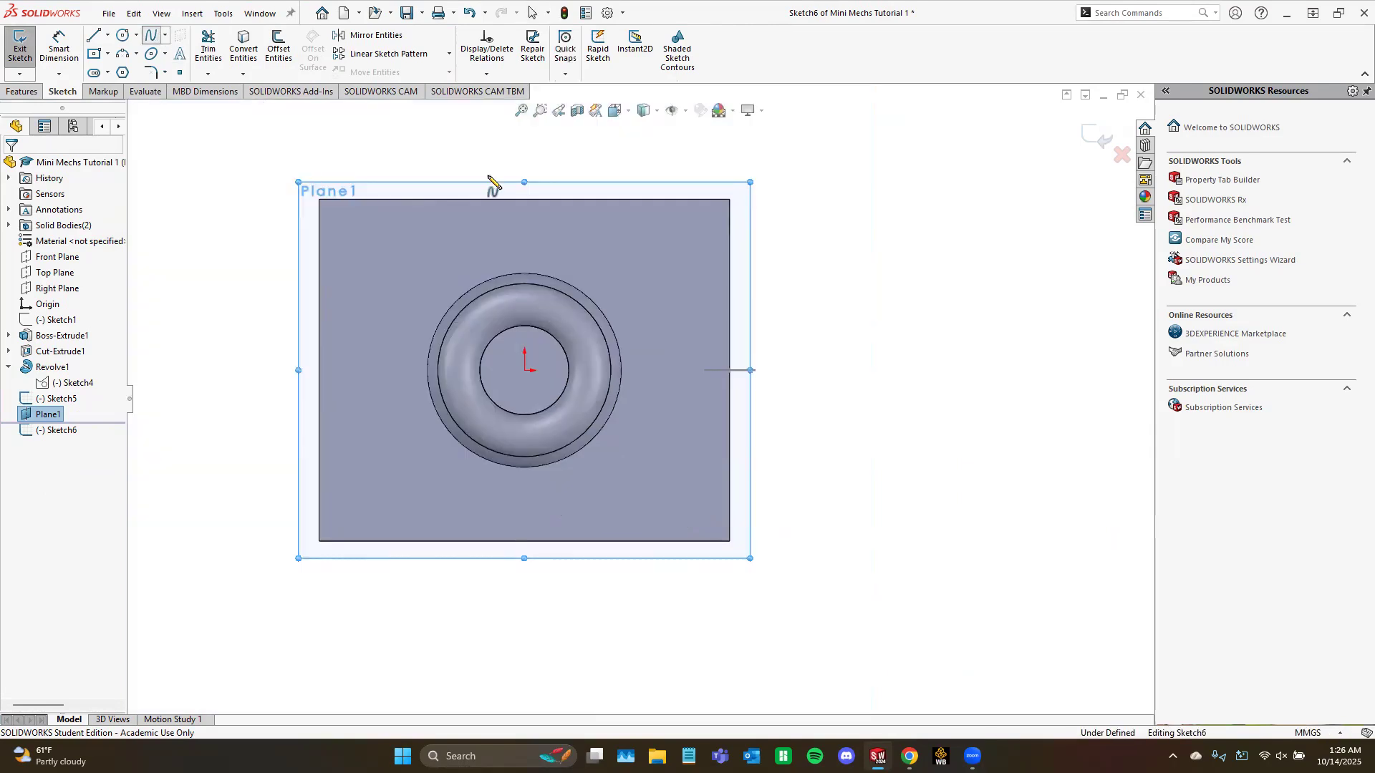
pyautogui.click(729, 370)
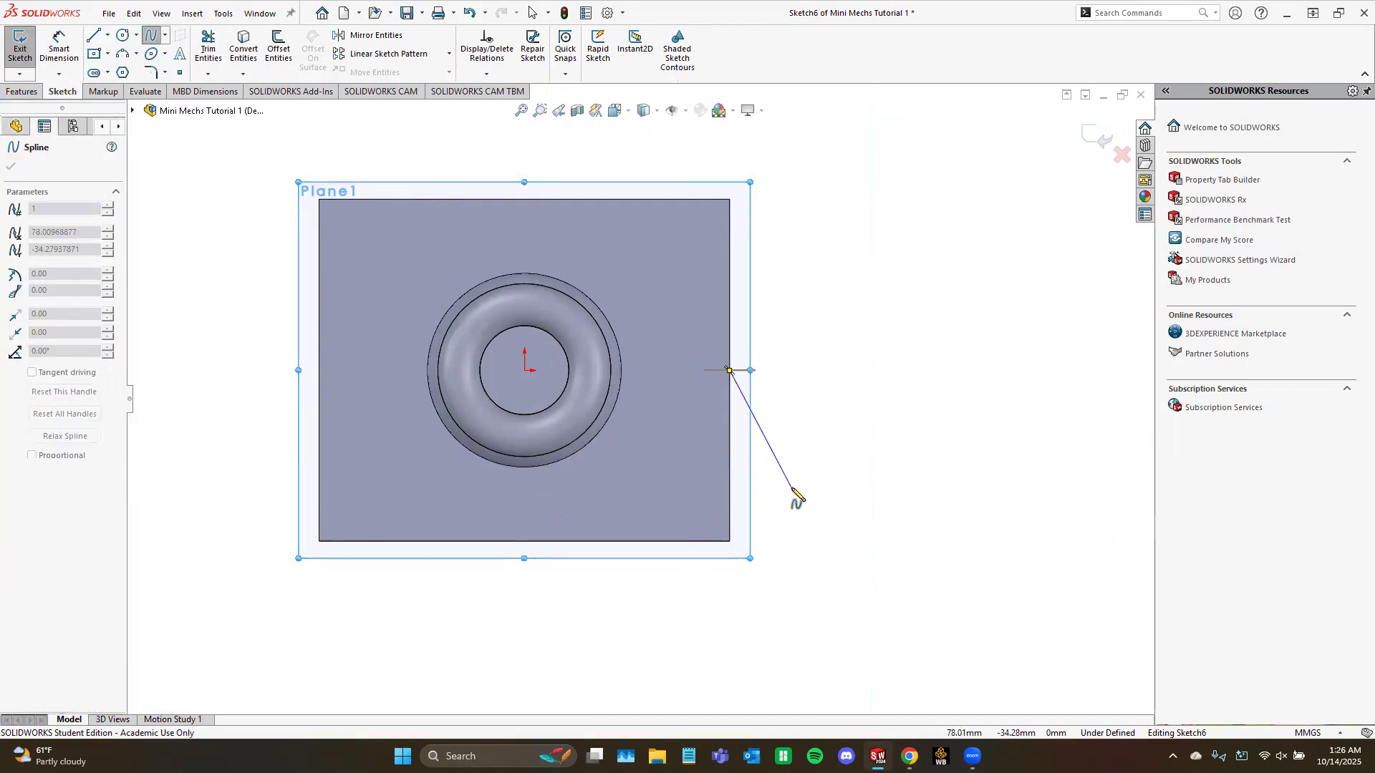
pyautogui.click(791, 488)
pyautogui.click(835, 501)
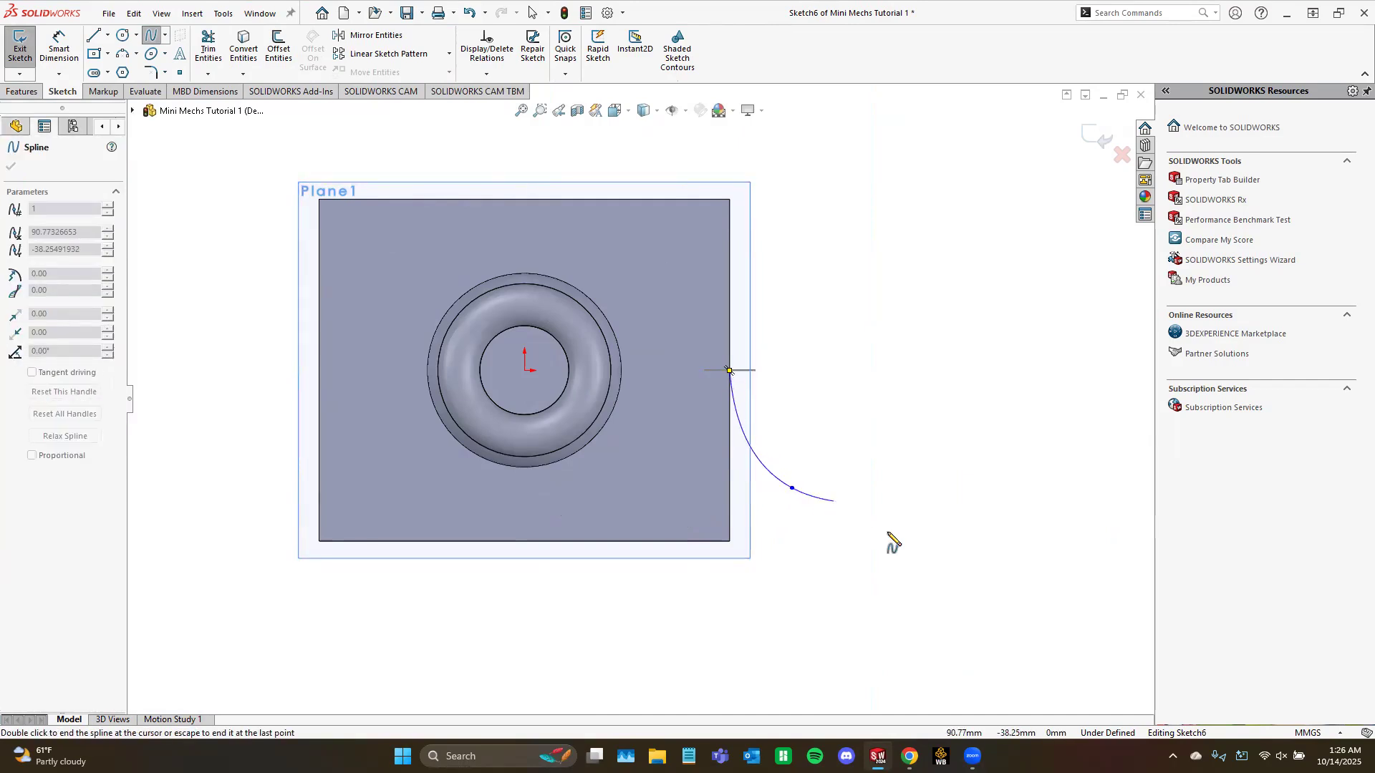
pyautogui.click(871, 619)
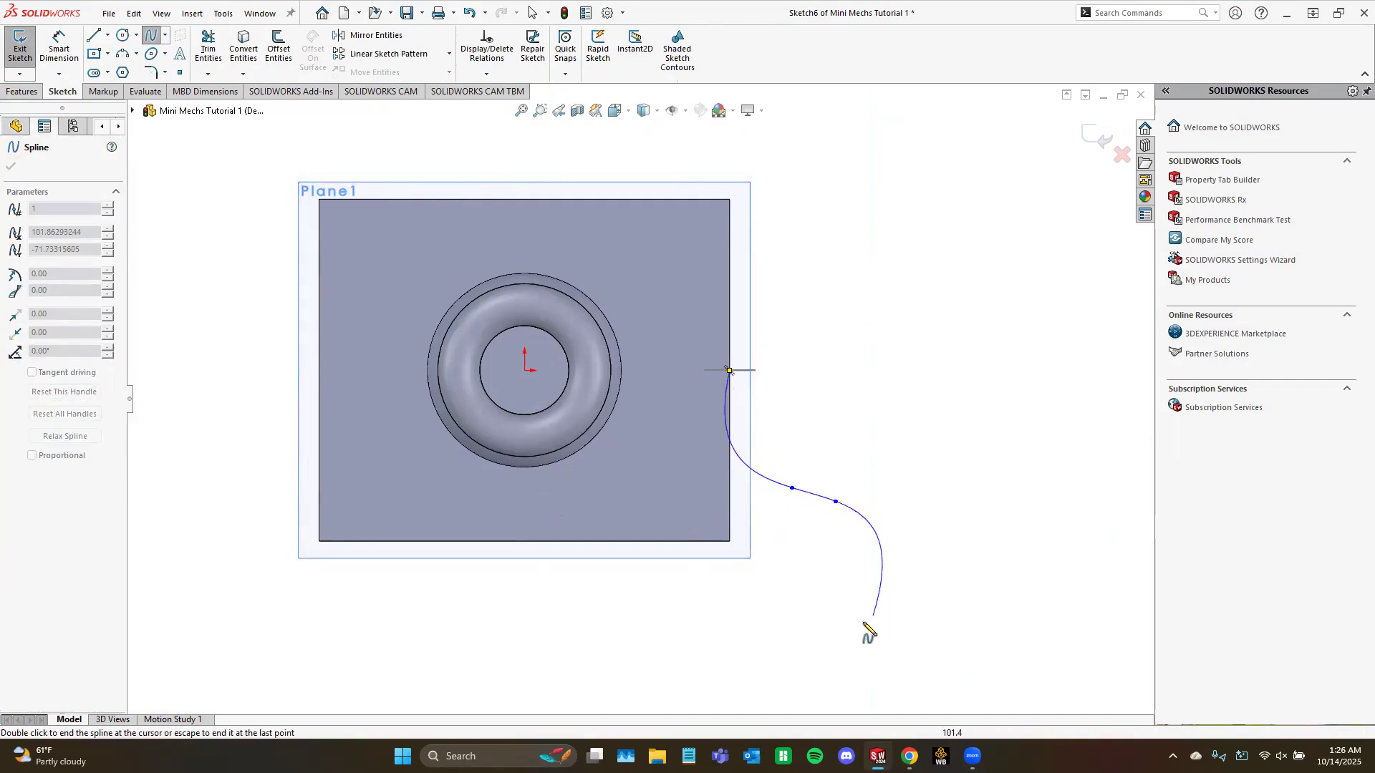
pyautogui.click(669, 644)
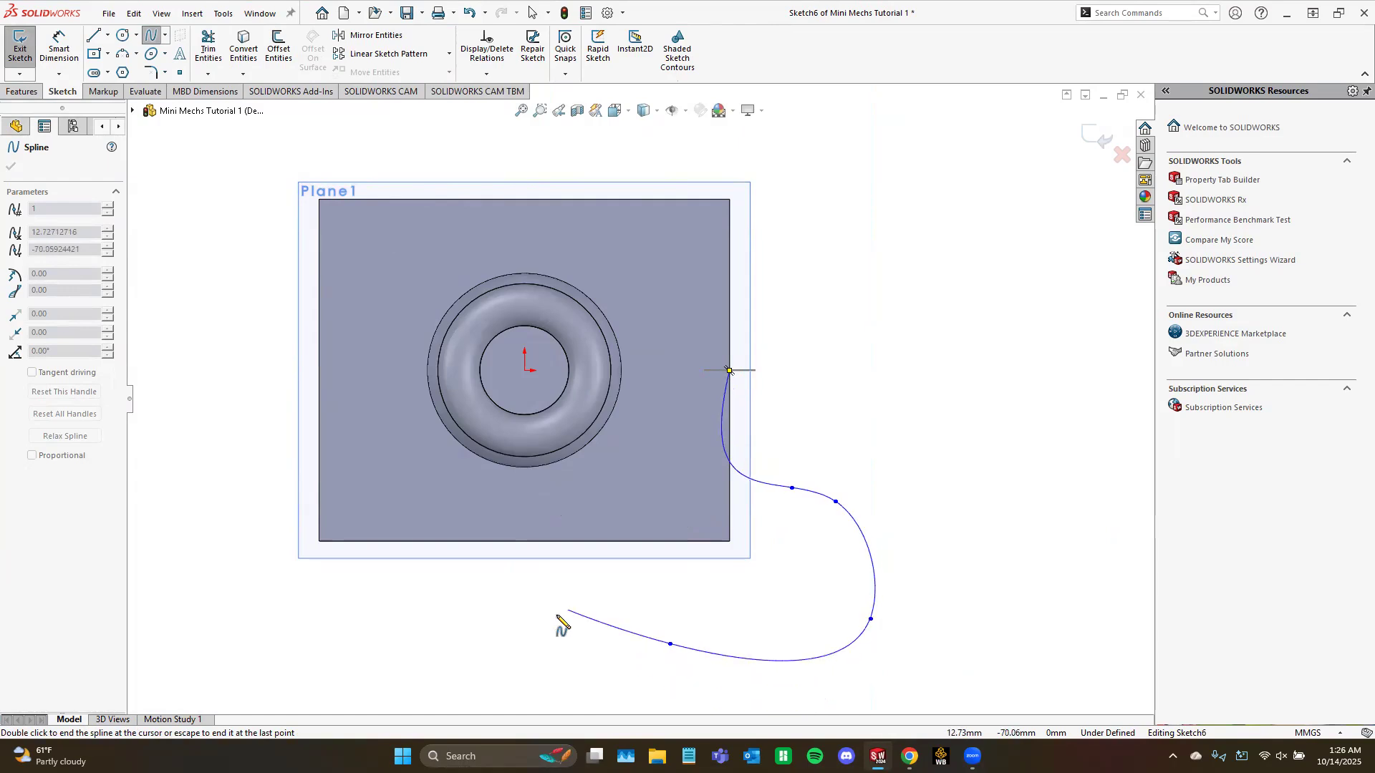
pyautogui.click(498, 672)
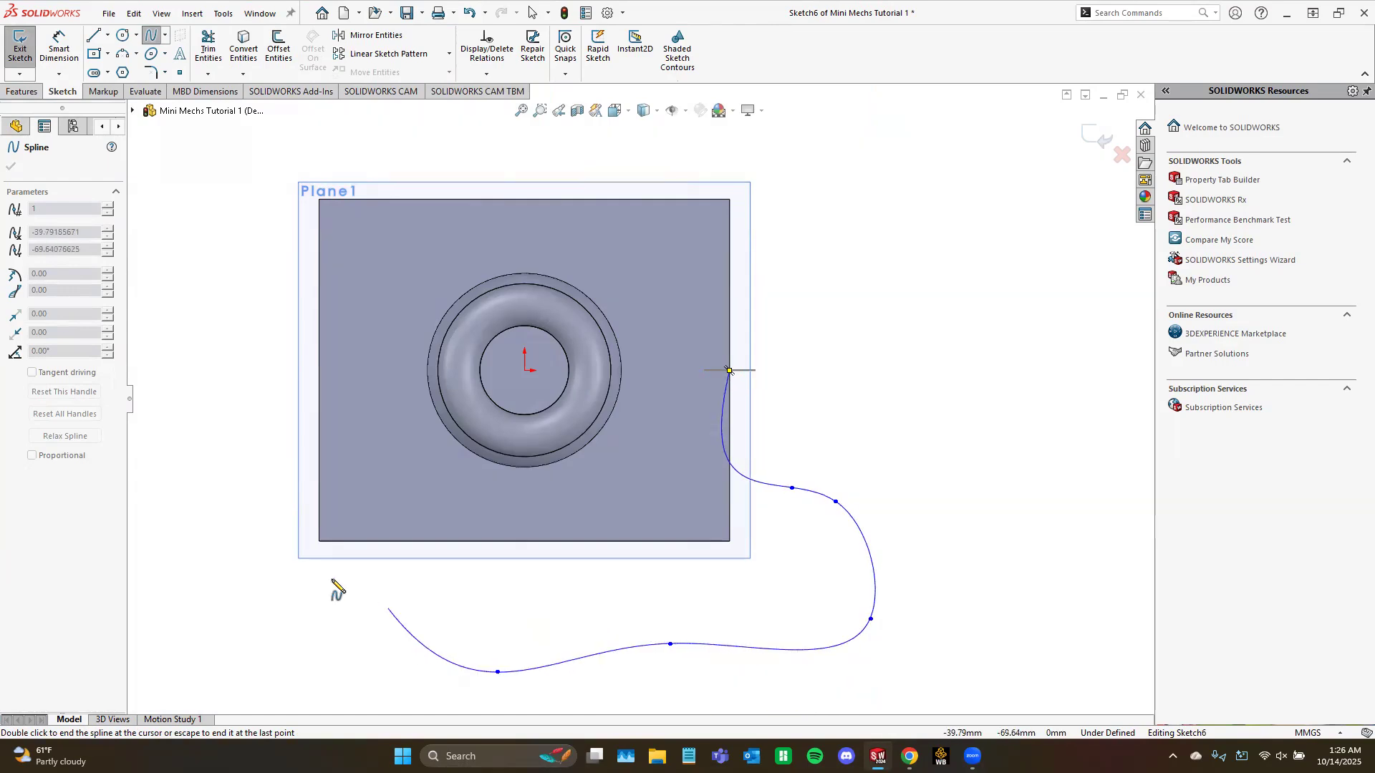
pyautogui.click(253, 472)
pyautogui.click(202, 339)
pyautogui.click(266, 166)
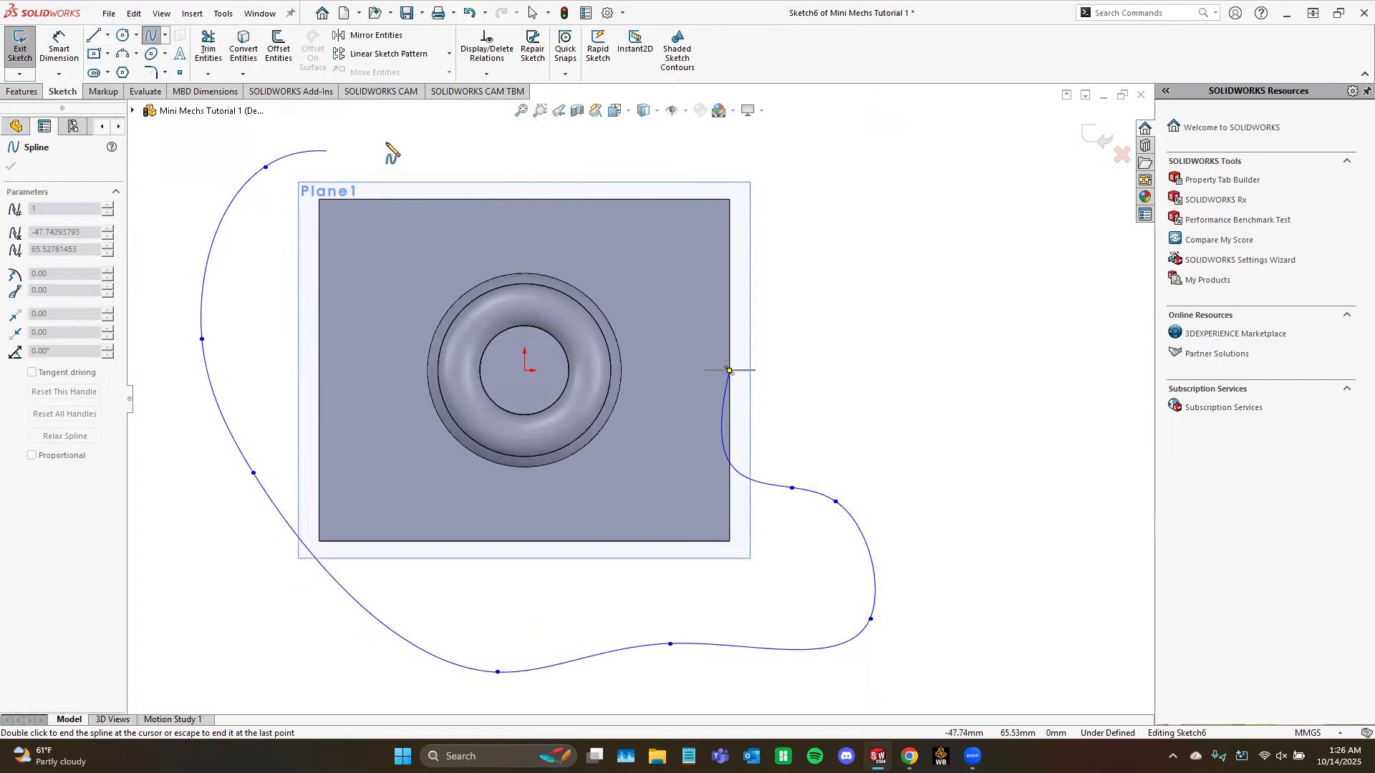
pyautogui.click(627, 146)
pyautogui.click(818, 132)
pyautogui.click(918, 371)
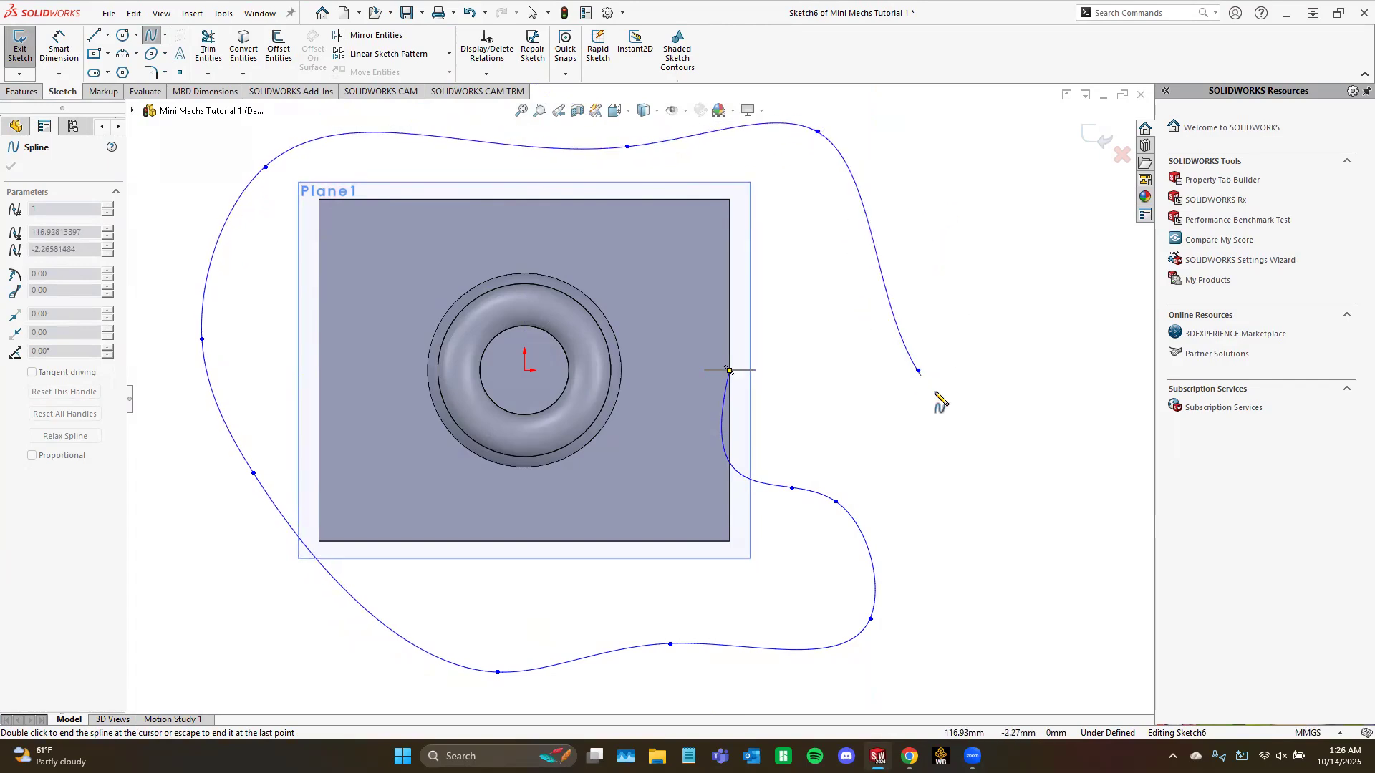
pyautogui.doubleClick(901, 444)
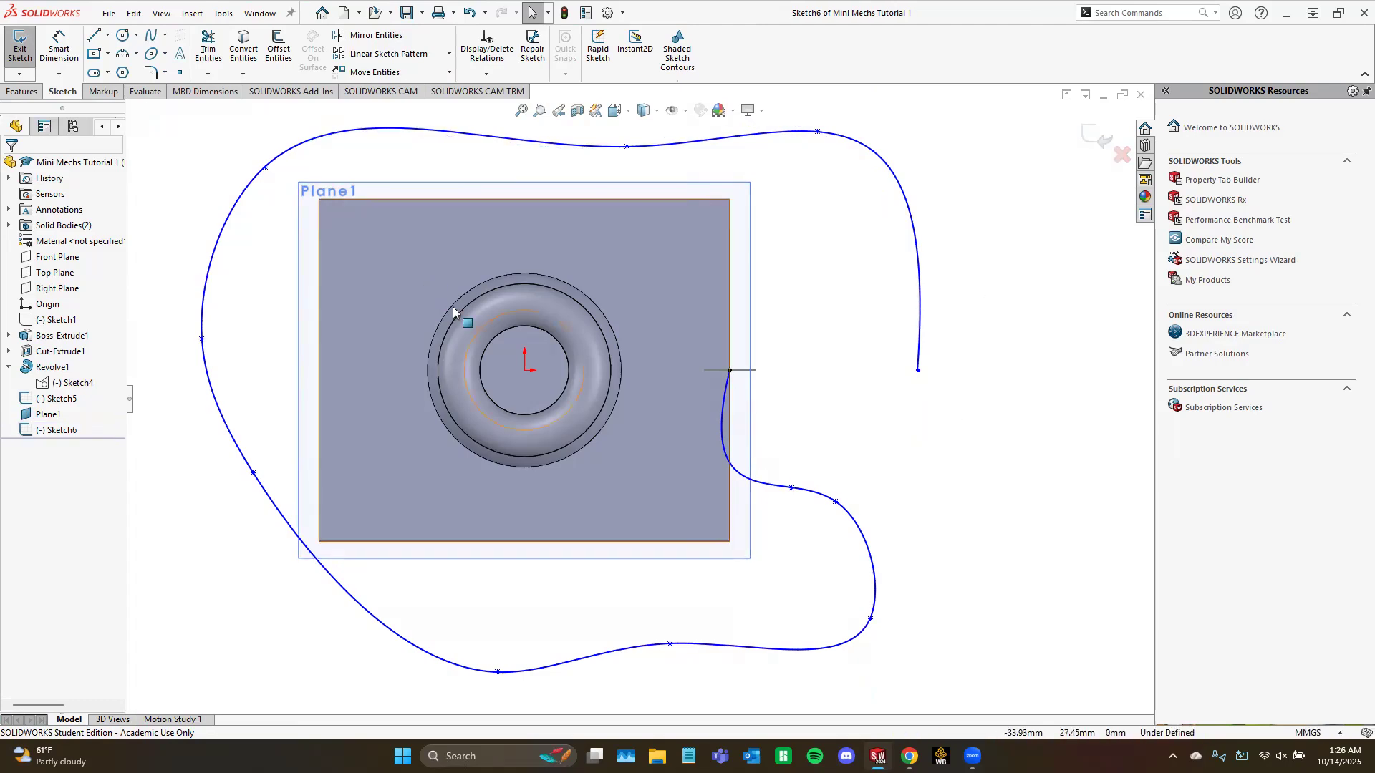
# Step: Create a swept boss using the 15 mm circle as the profile and the spline as the path
pyautogui.moveTo(960, 466); pyautogui.dragTo(745, 239, button='middle')
pyautogui.moveTo(698, 460); pyautogui.dragTo(539, 346, button='middle')
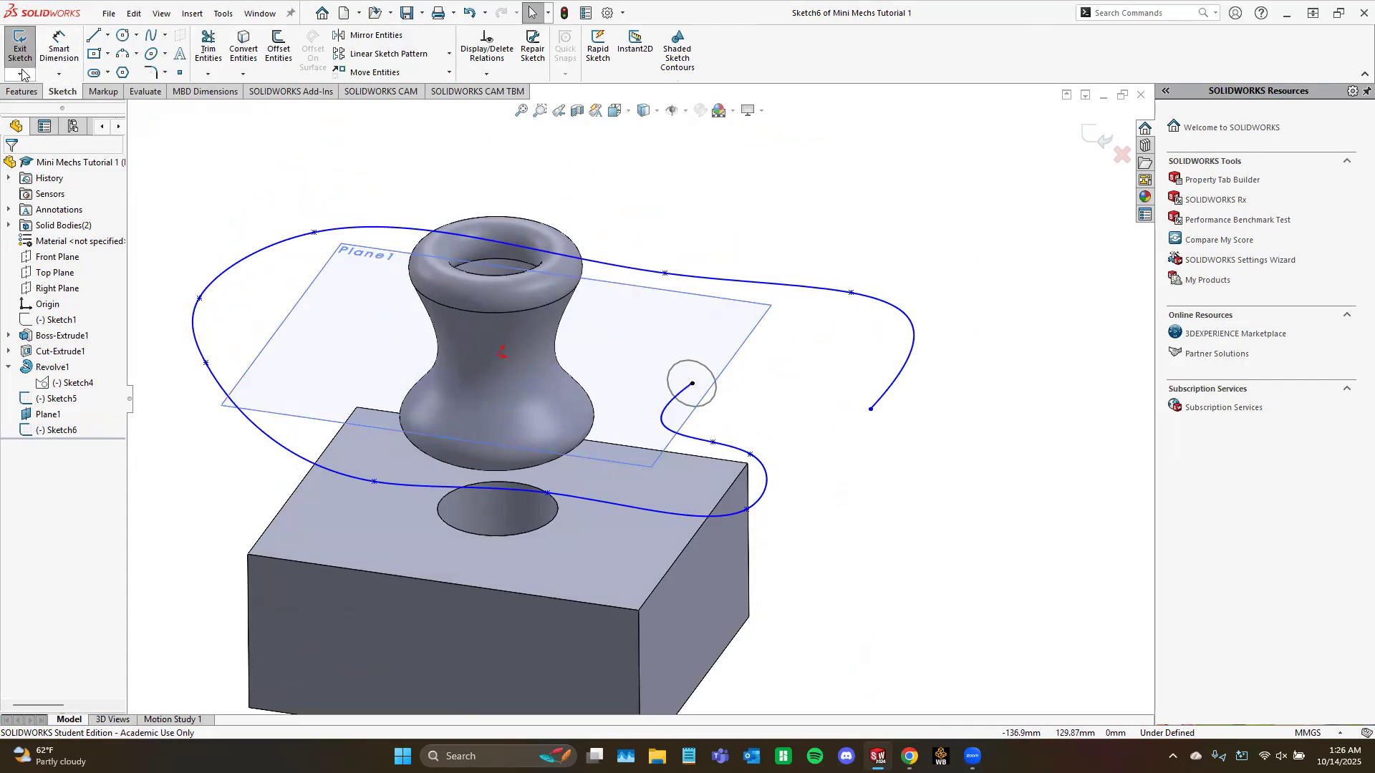
pyautogui.click(26, 91)
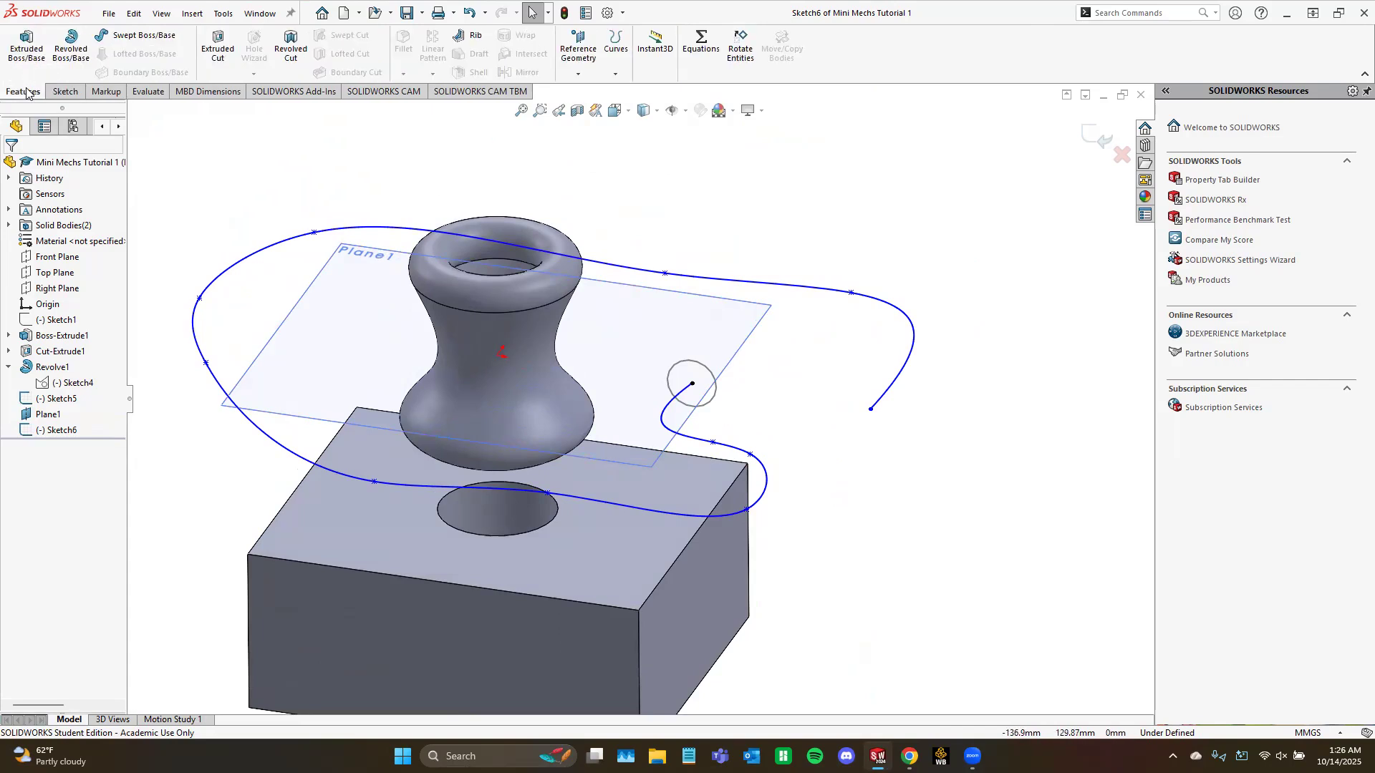
pyautogui.click(143, 35)
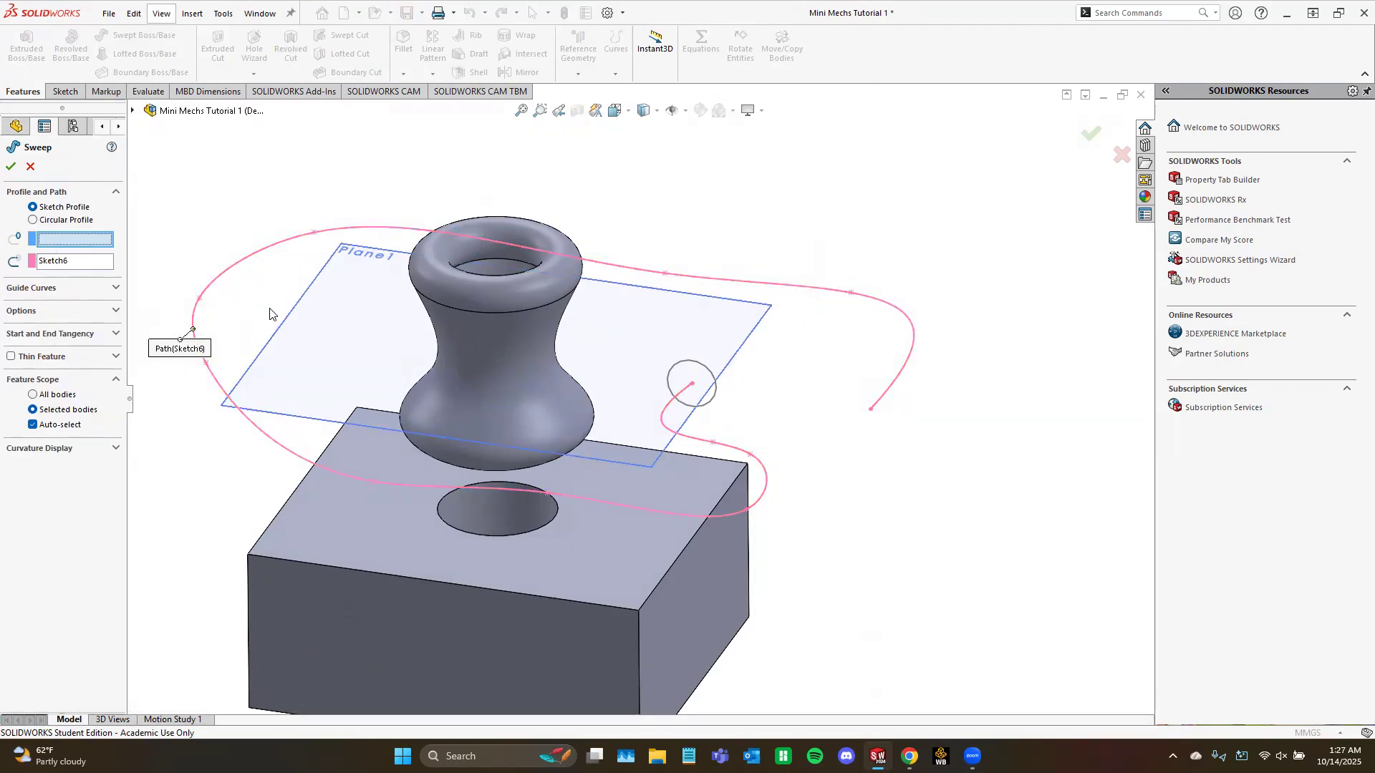
pyautogui.click(714, 373)
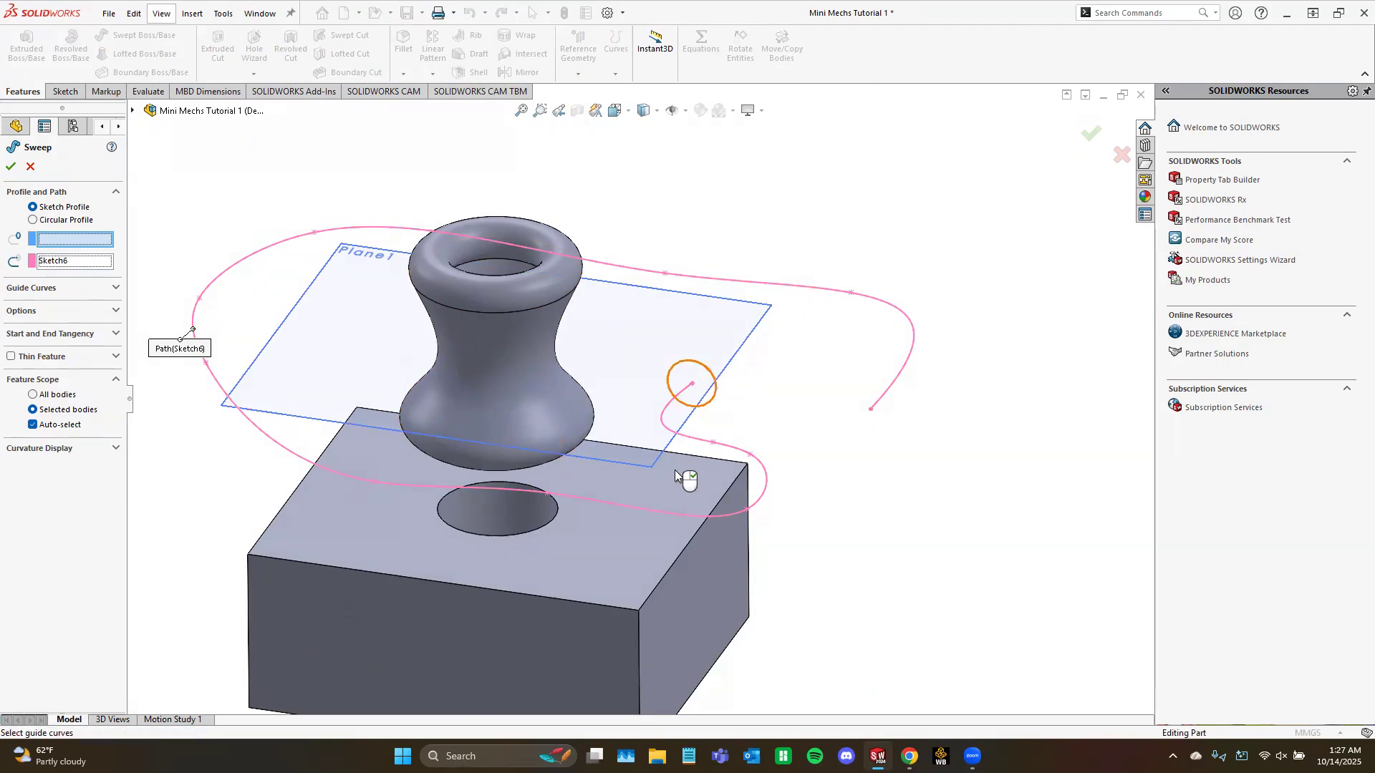
pyautogui.moveTo(831, 510); pyautogui.dragTo(765, 541, button='middle')
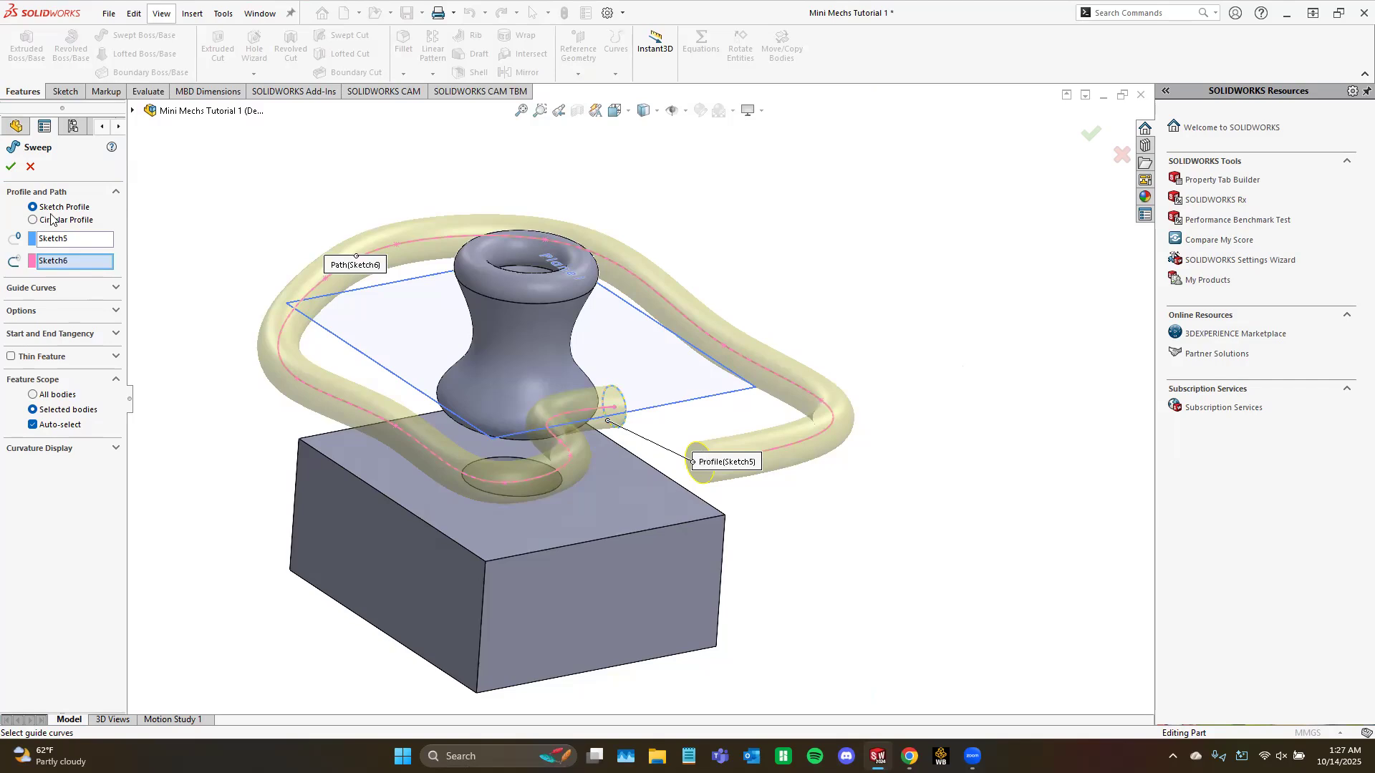
pyautogui.click(11, 168)
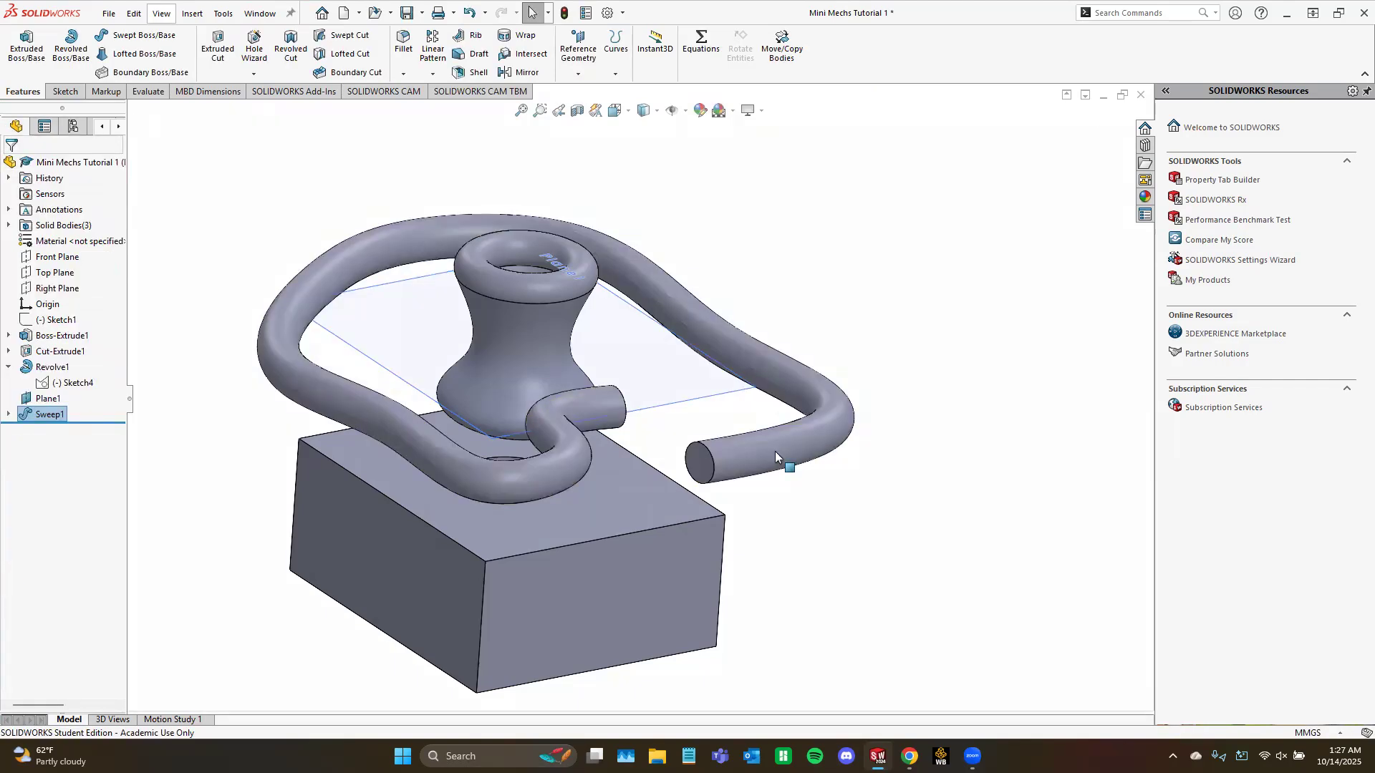
# Step: Start a sketch on the swept tube's flat end face nearest the vase, where the spline begins
pyautogui.moveTo(928, 454); pyautogui.dragTo(657, 504, button='middle')
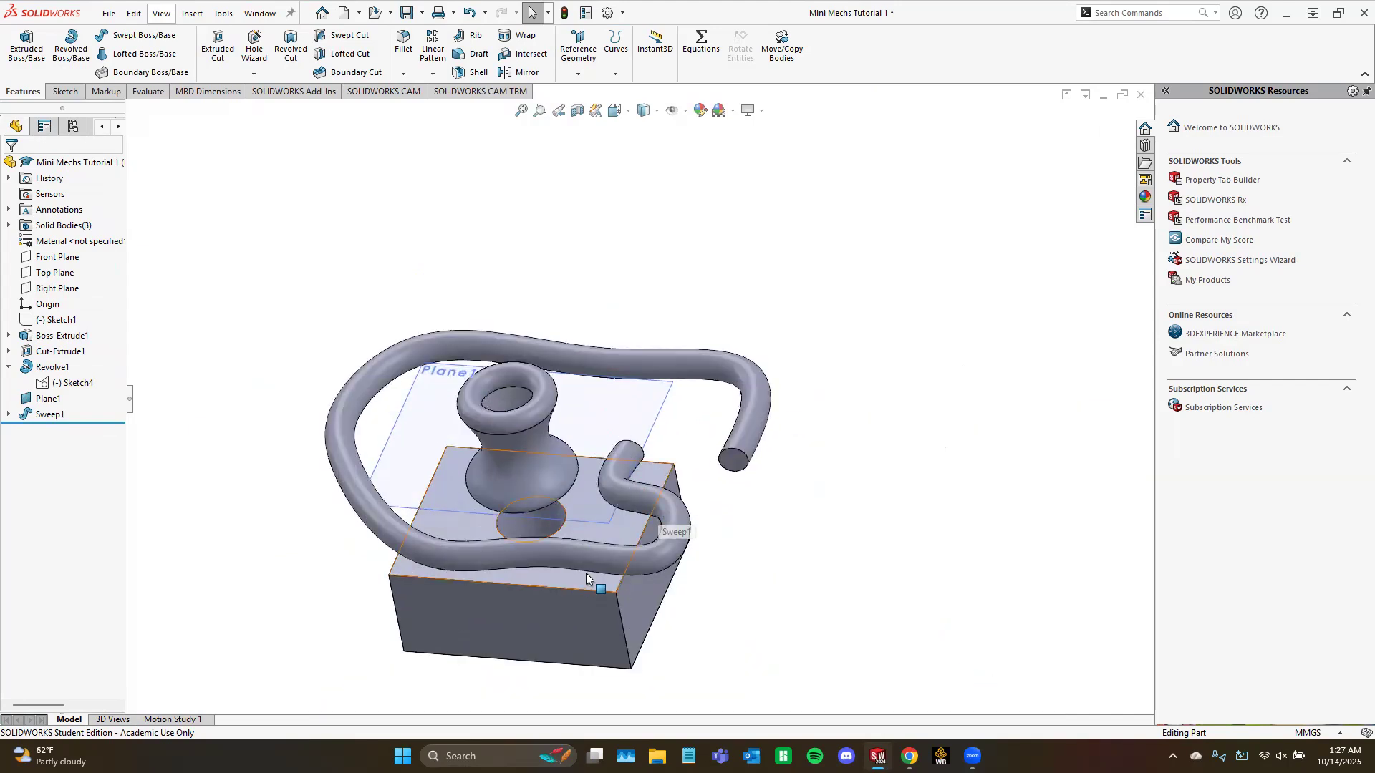
pyautogui.moveTo(574, 589); pyautogui.dragTo(554, 545, button='middle')
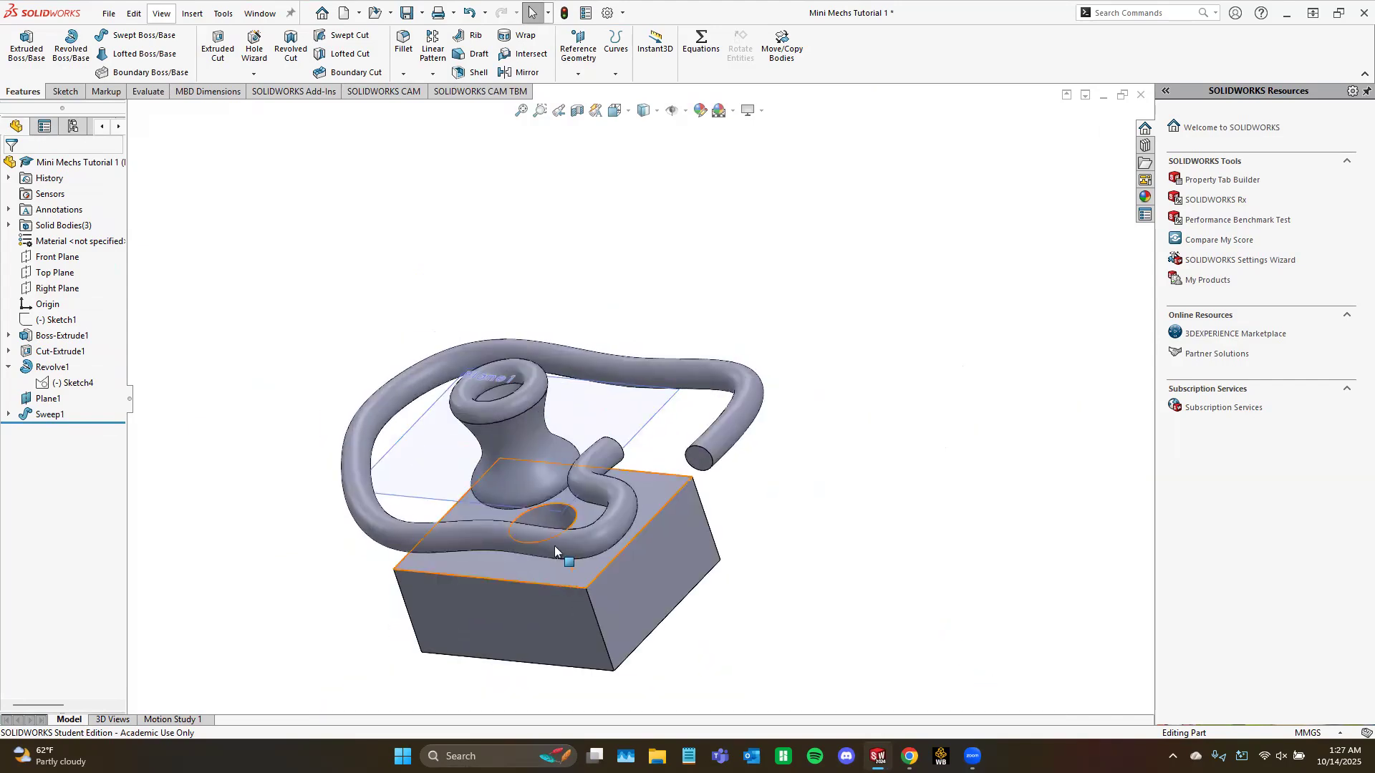
pyautogui.scroll(-5, 583, 453)
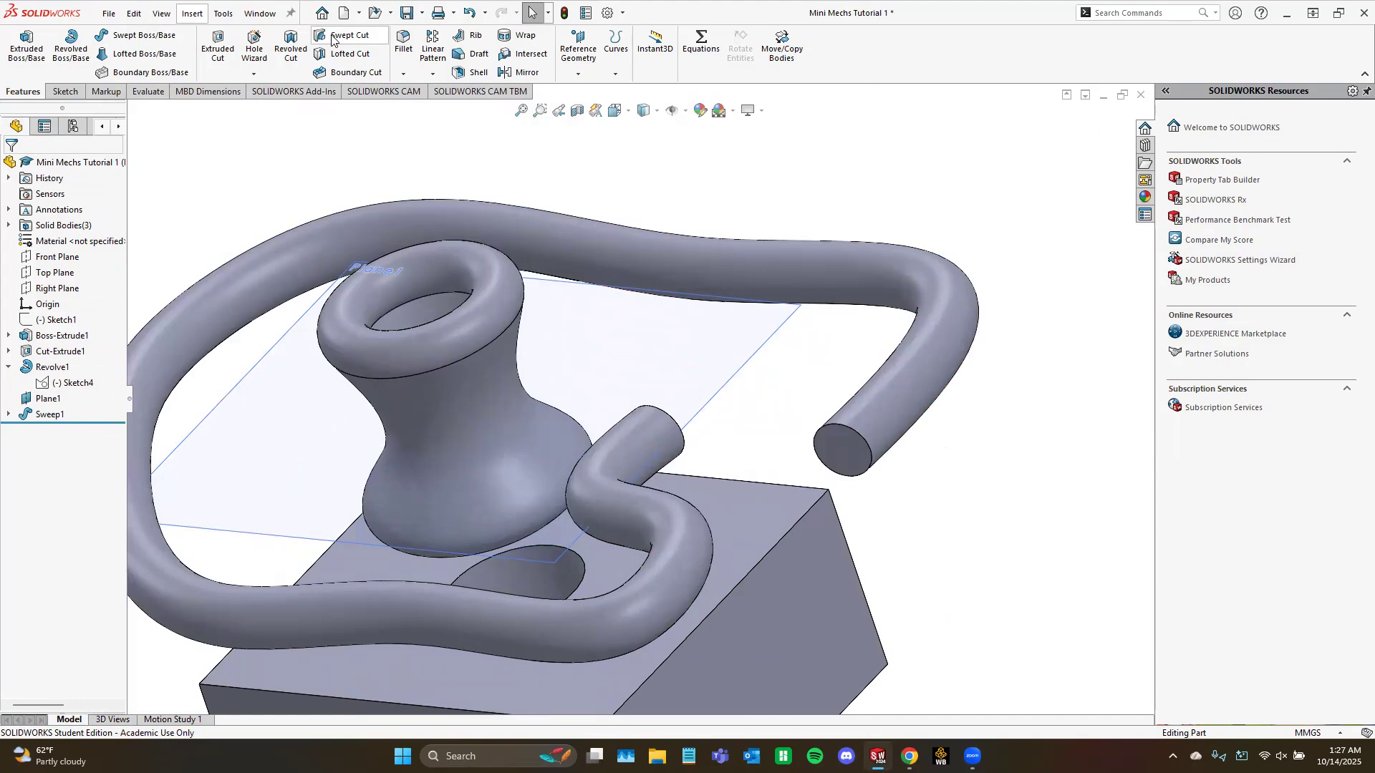
pyautogui.moveTo(955, 541); pyautogui.dragTo(976, 389, button='middle')
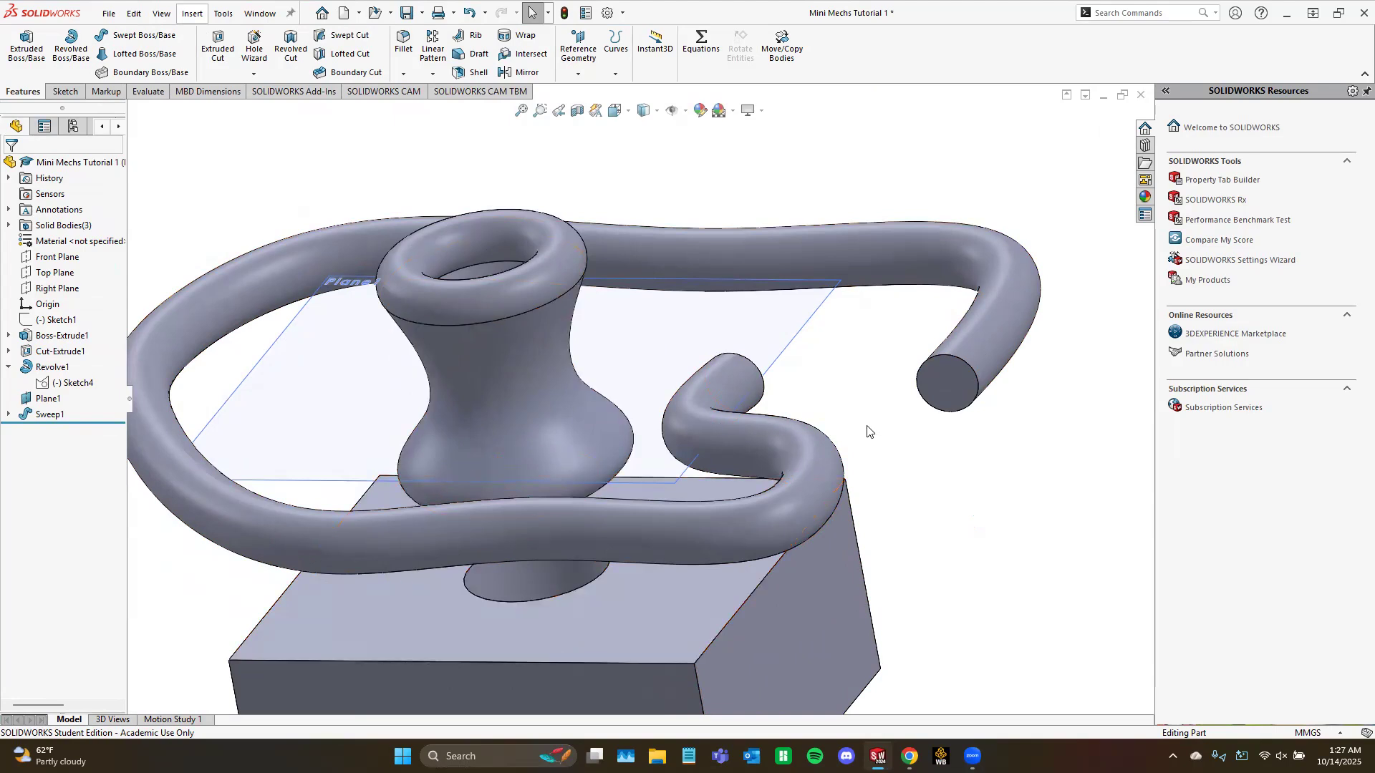
pyautogui.moveTo(868, 430); pyautogui.dragTo(862, 439, button='middle')
pyautogui.click(63, 91)
pyautogui.click(20, 43)
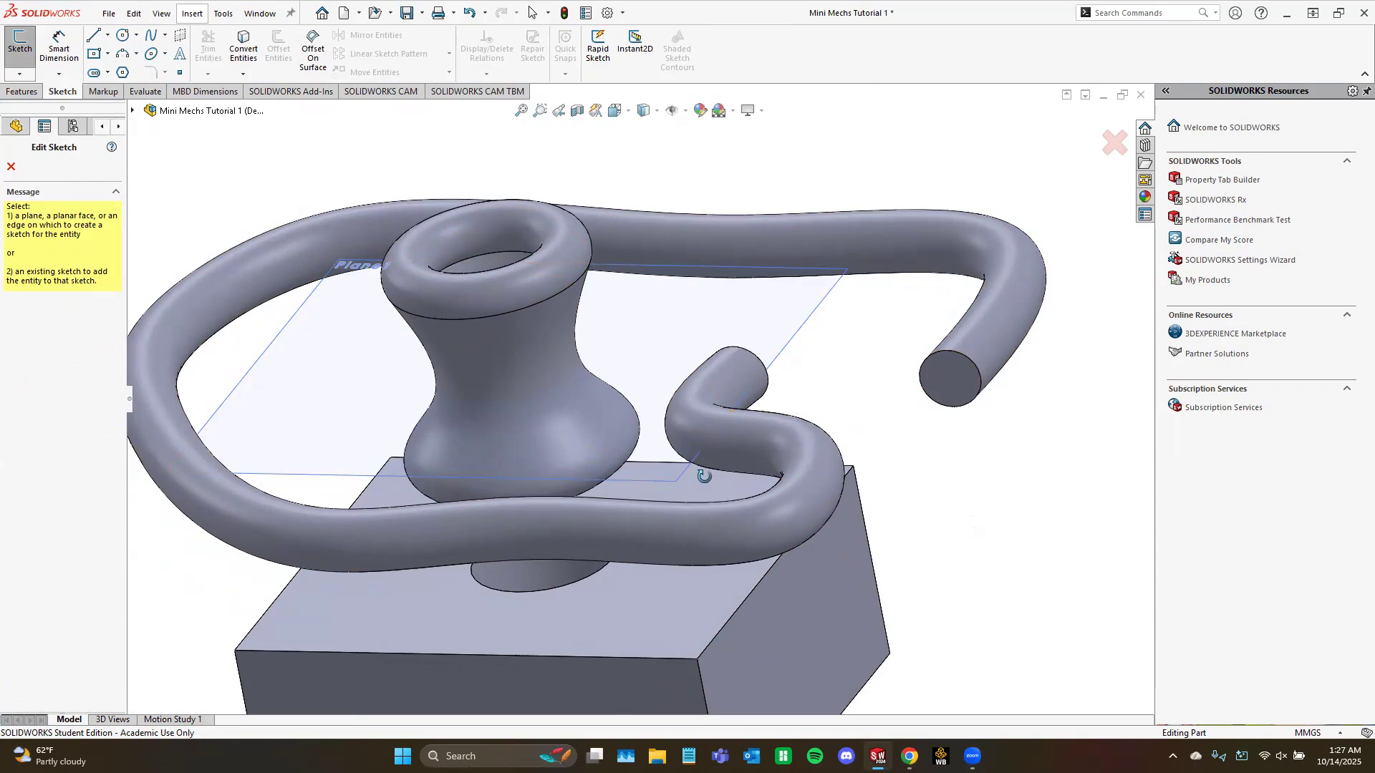
pyautogui.moveTo(704, 477); pyautogui.dragTo(706, 503, button='middle')
pyautogui.scroll(-1, 808, 417)
pyautogui.click(987, 265)
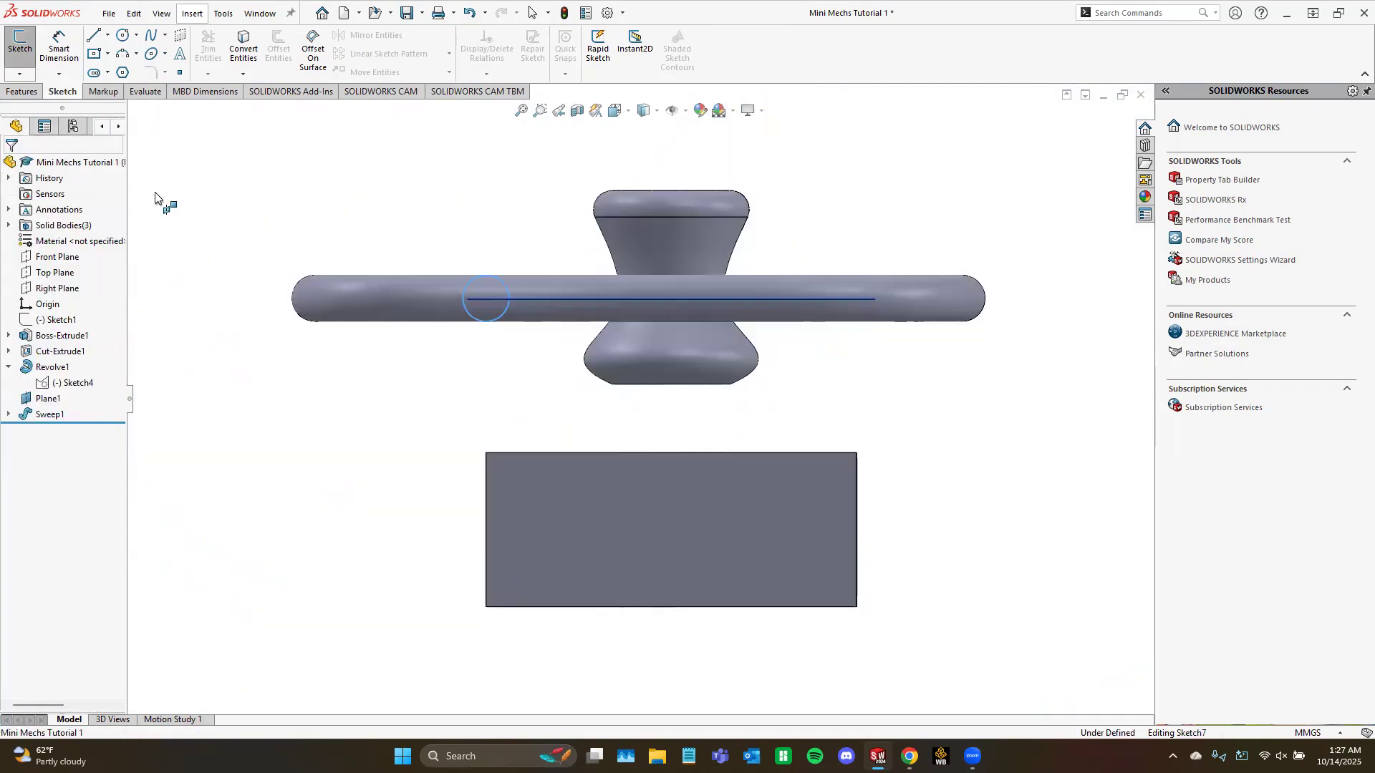
pyautogui.click(501, 312)
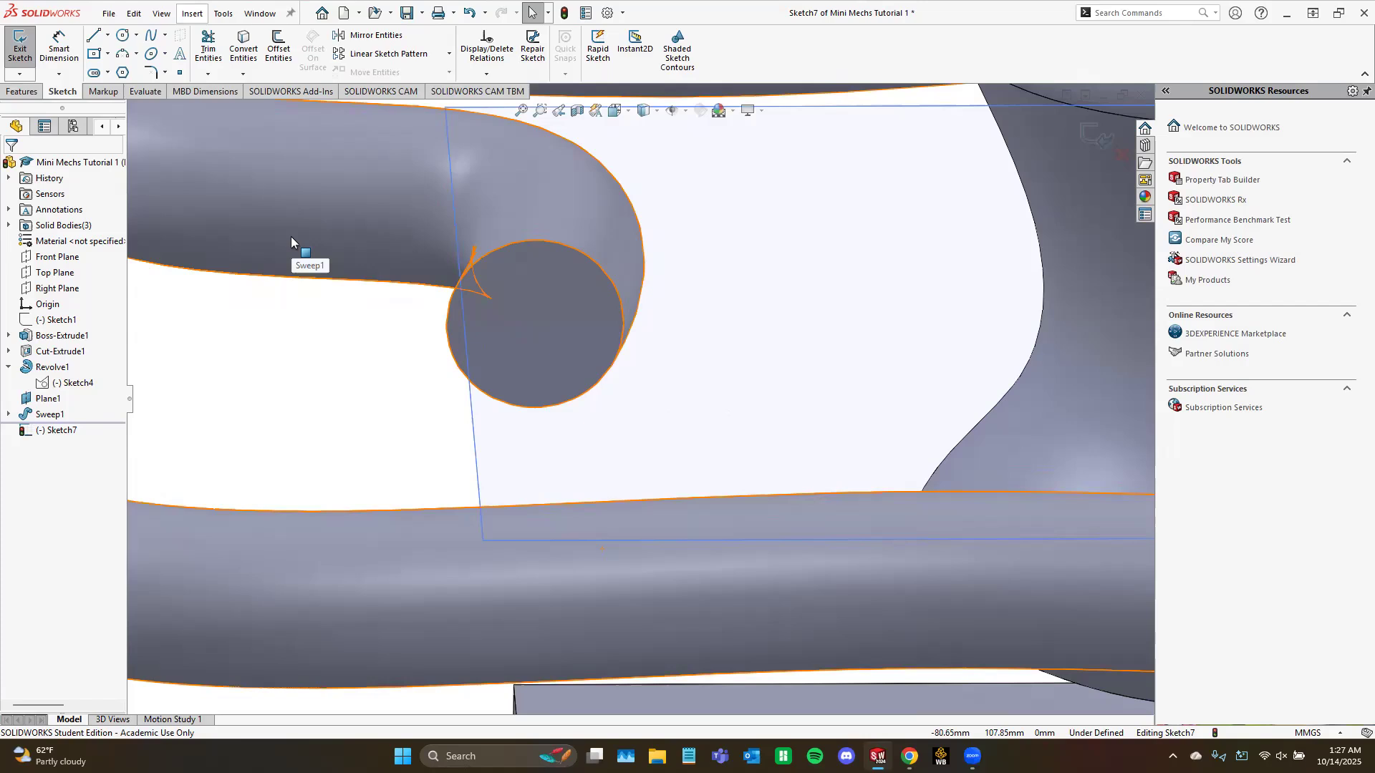
# Step: Offset the end face's circular edge inward by 1.5 mm and exit the sketch
pyautogui.click(287, 51)
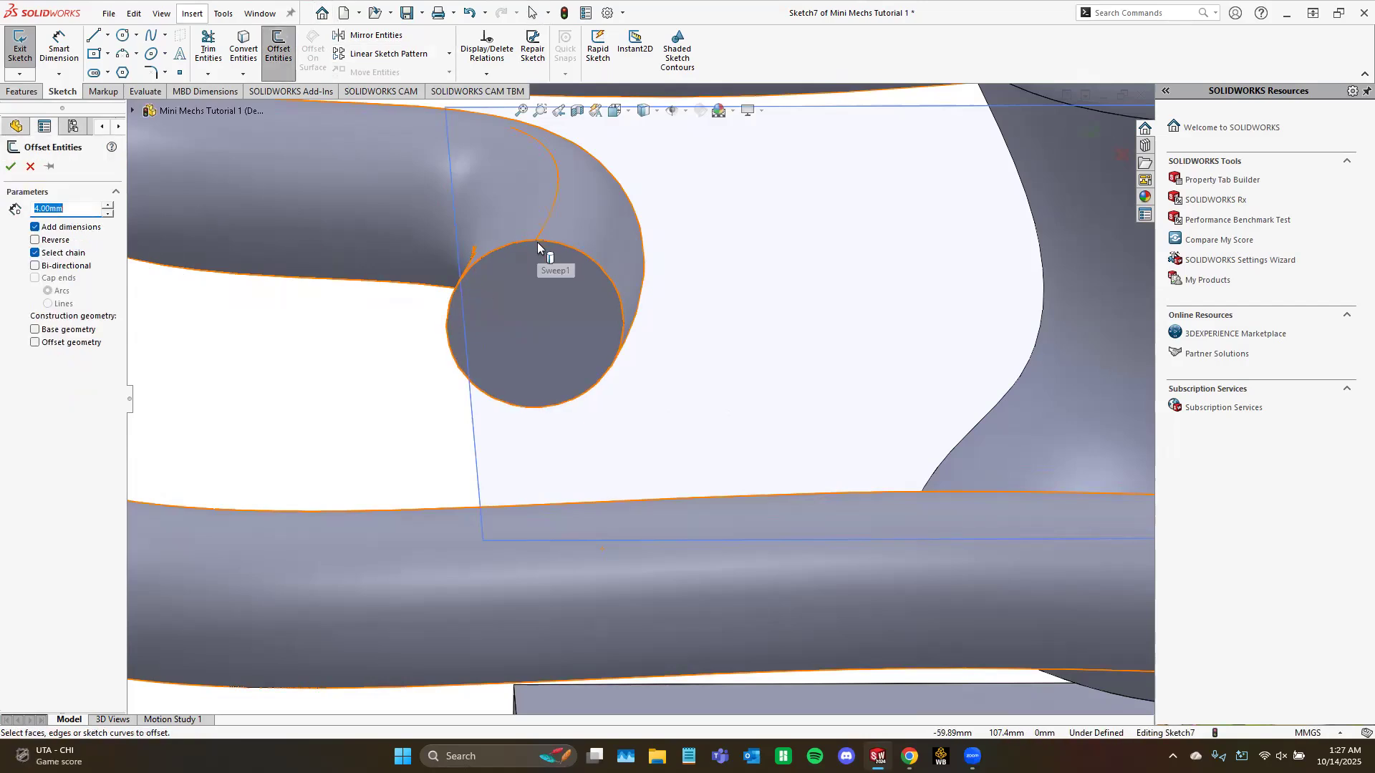
pyautogui.click(552, 247)
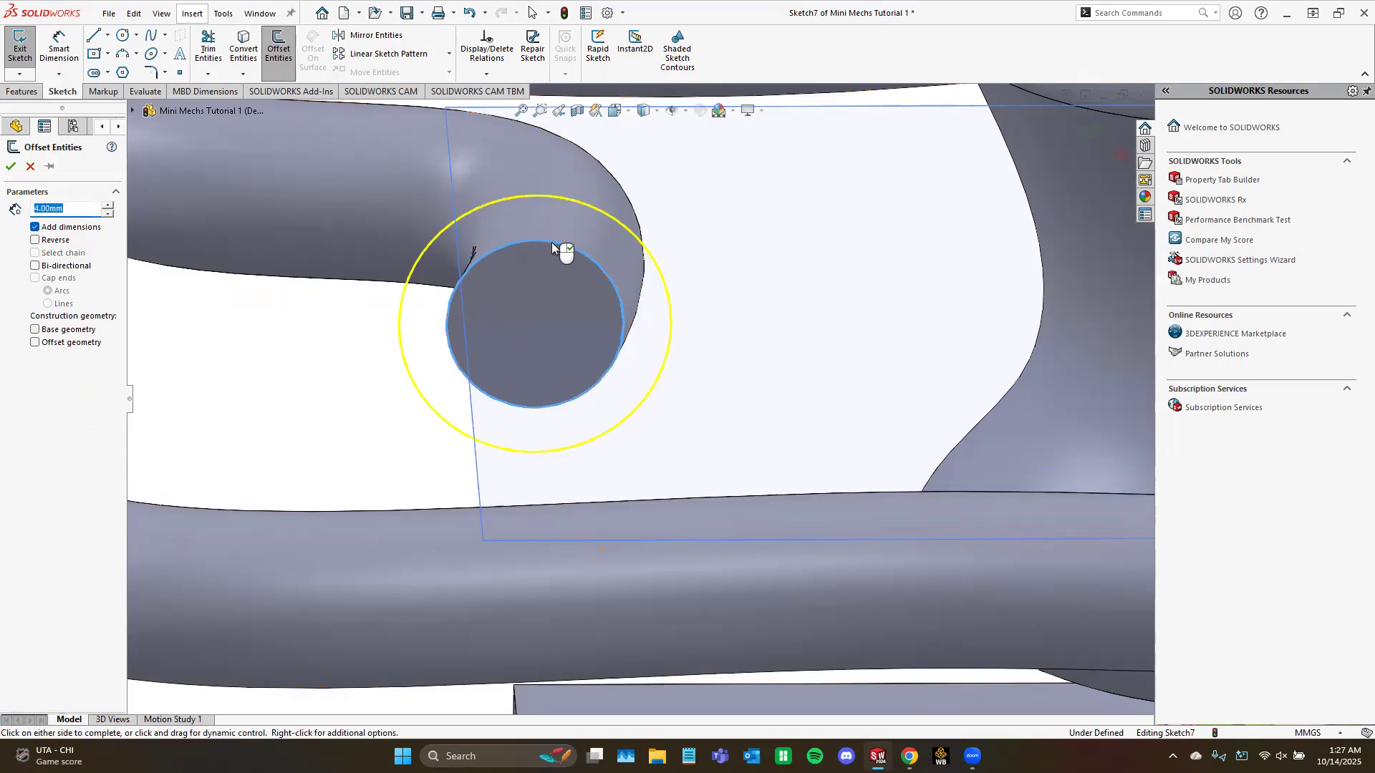
pyautogui.click(36, 240)
pyautogui.write('2')
pyautogui.press('Return')
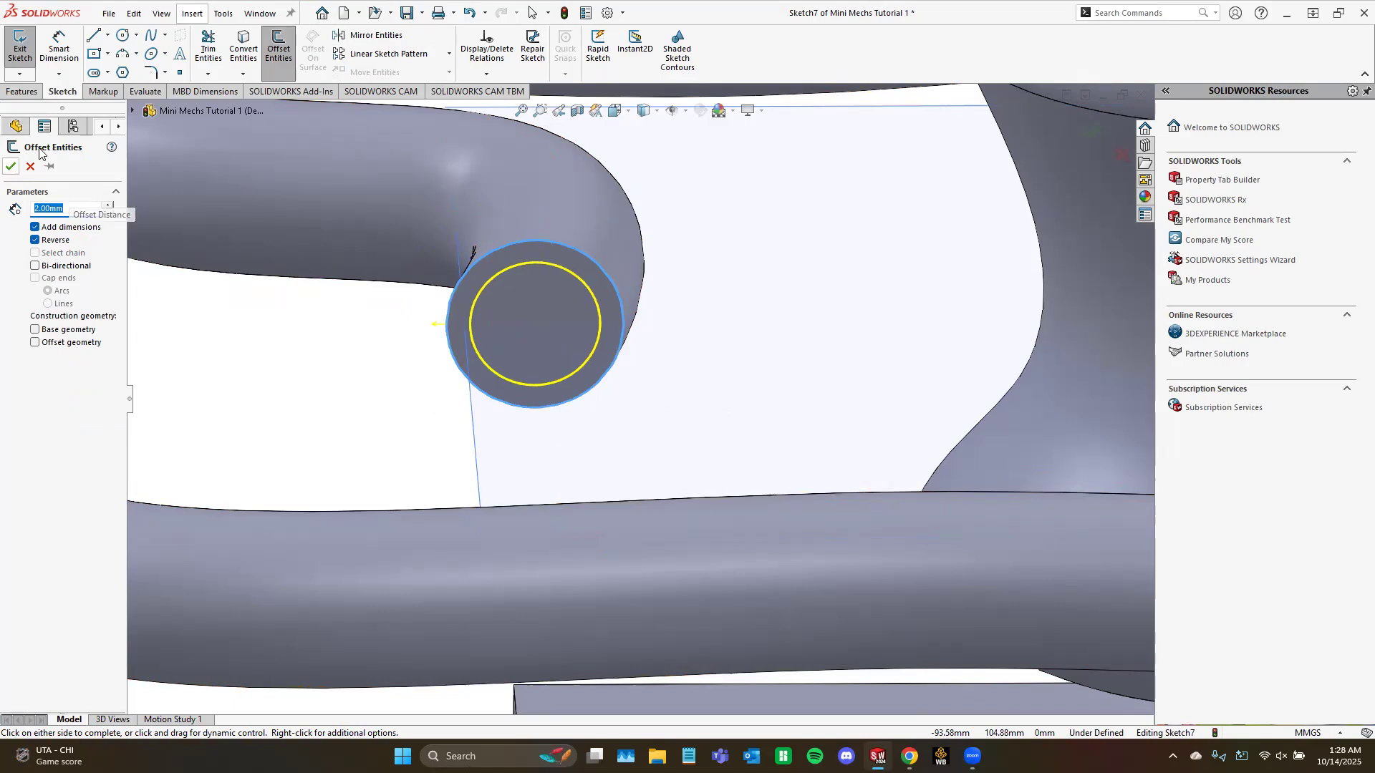
pyautogui.write('1.5')
pyautogui.press('Return')
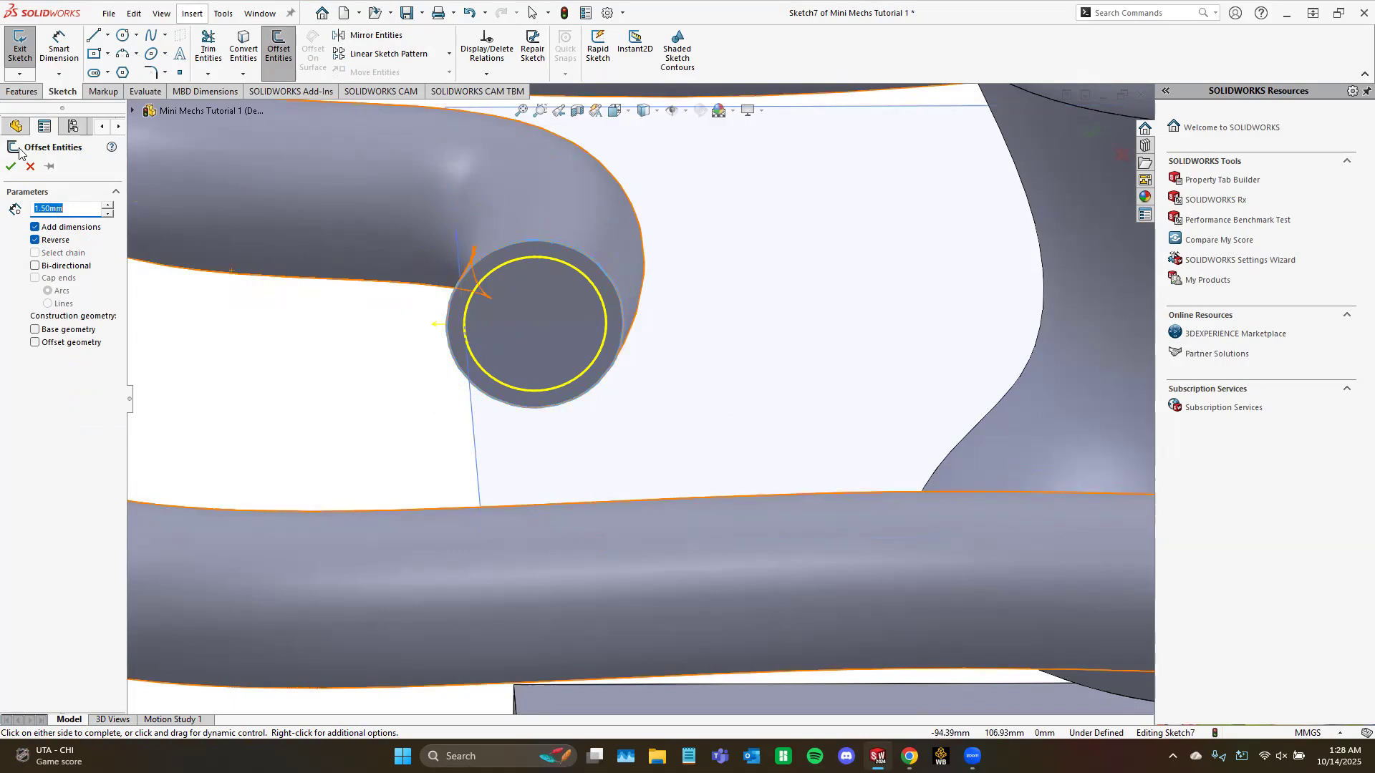
pyautogui.click(10, 167)
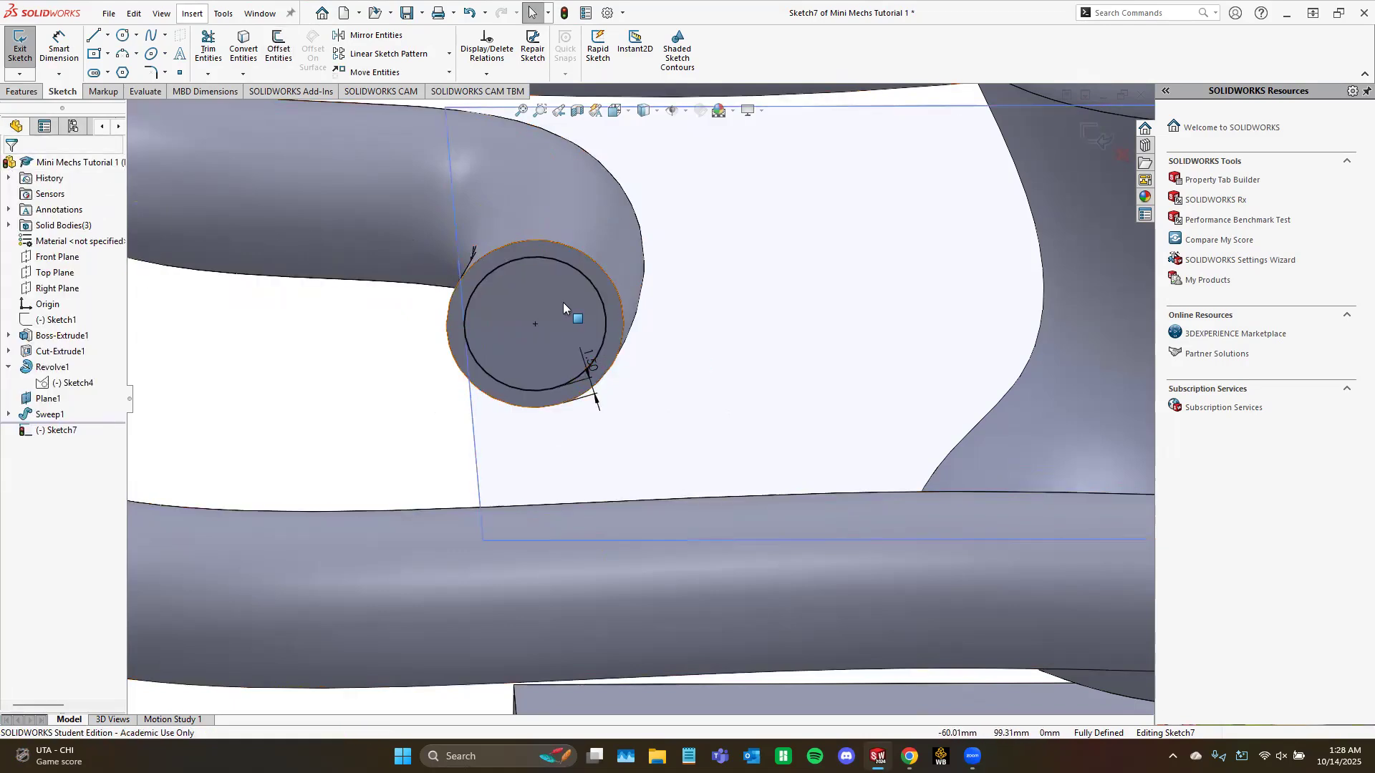
pyautogui.scroll(5, 396, 307)
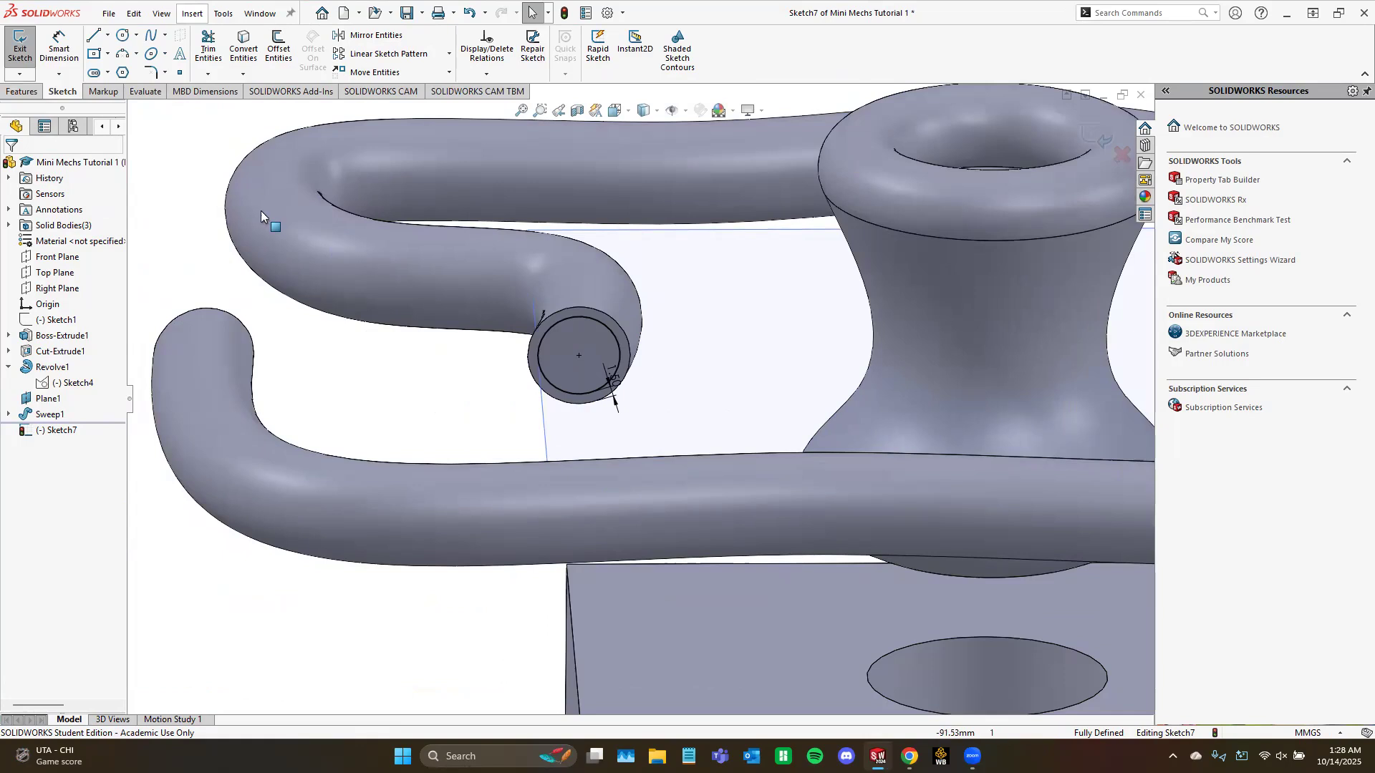
pyautogui.click(21, 91)
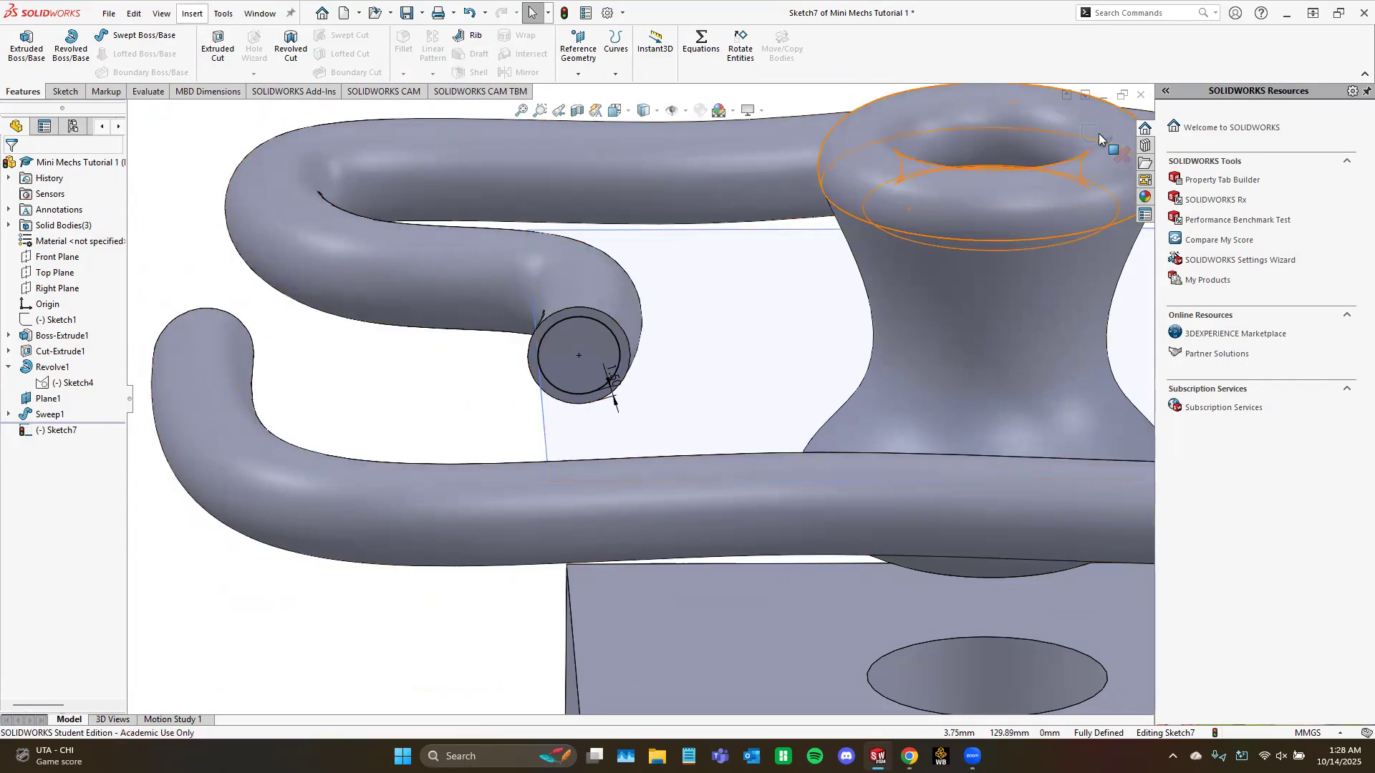
pyautogui.click(428, 424)
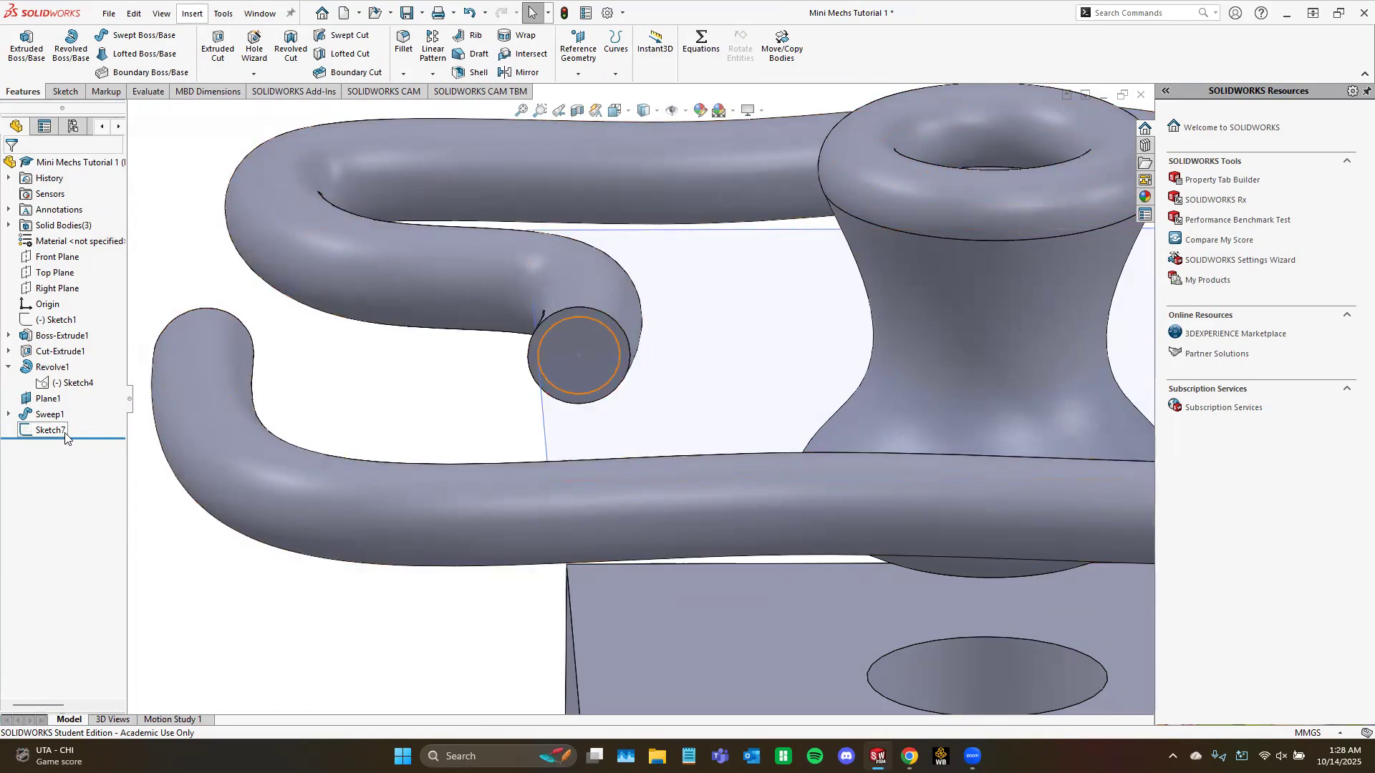
# Step: Create a swept cut through the tube using the offset circle as the profile and the tube's existing spline as the path
pyautogui.click(342, 36)
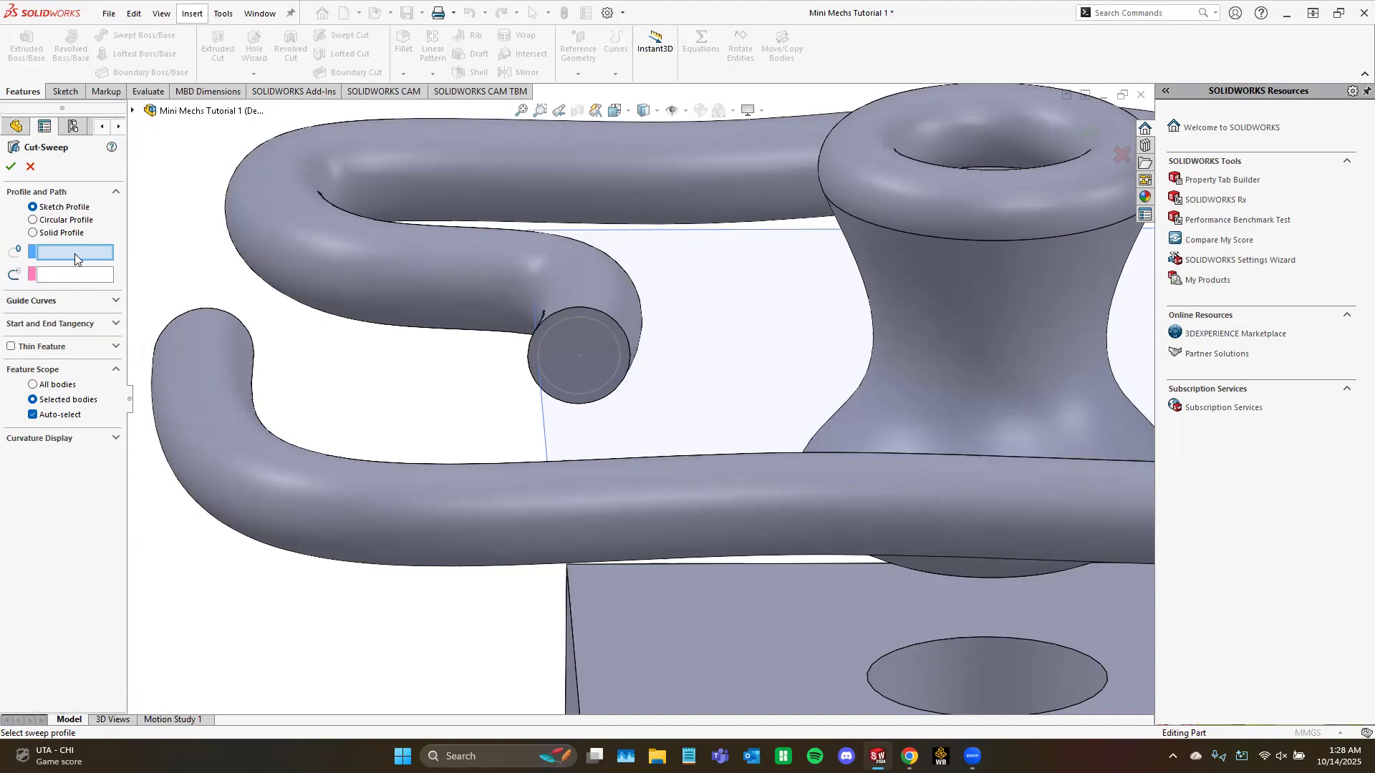
pyautogui.click(619, 361)
pyautogui.click(134, 111)
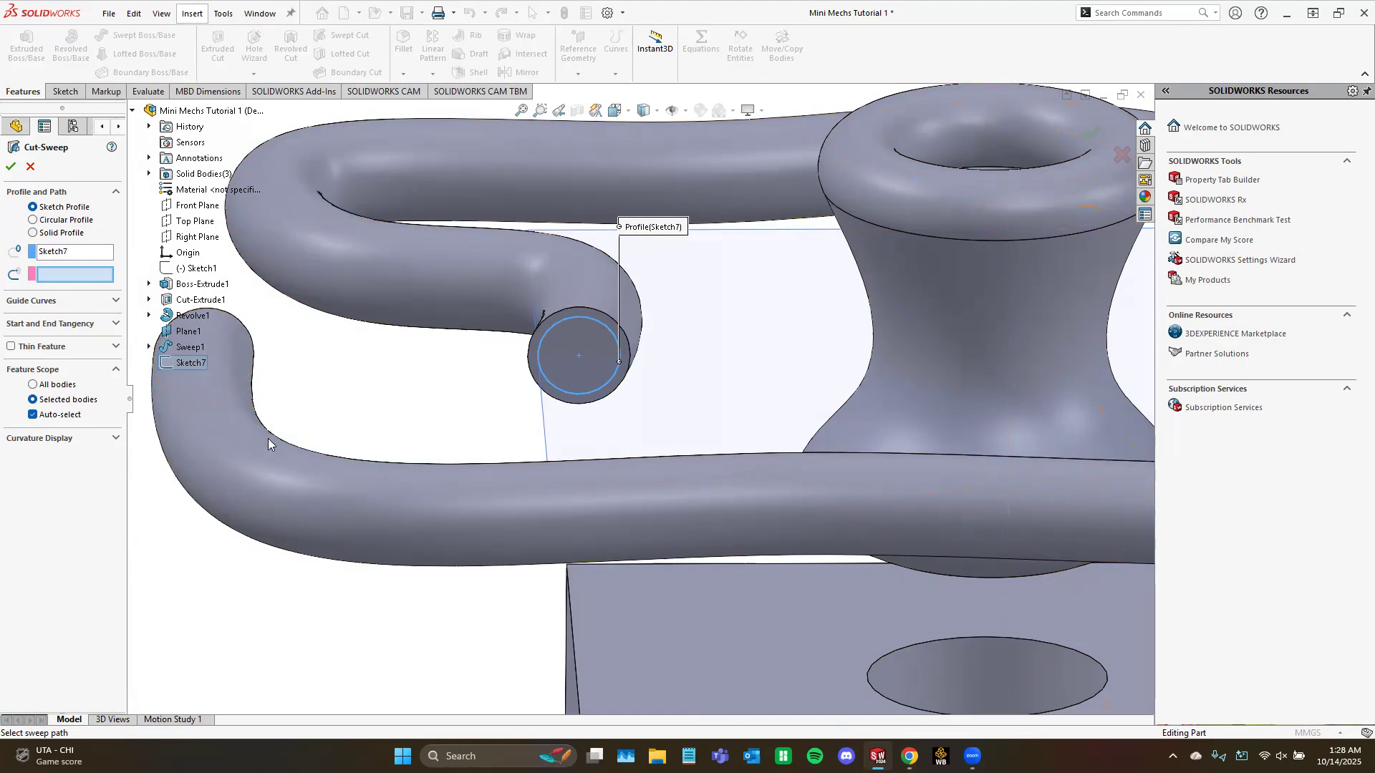
pyautogui.scroll(2, 268, 438)
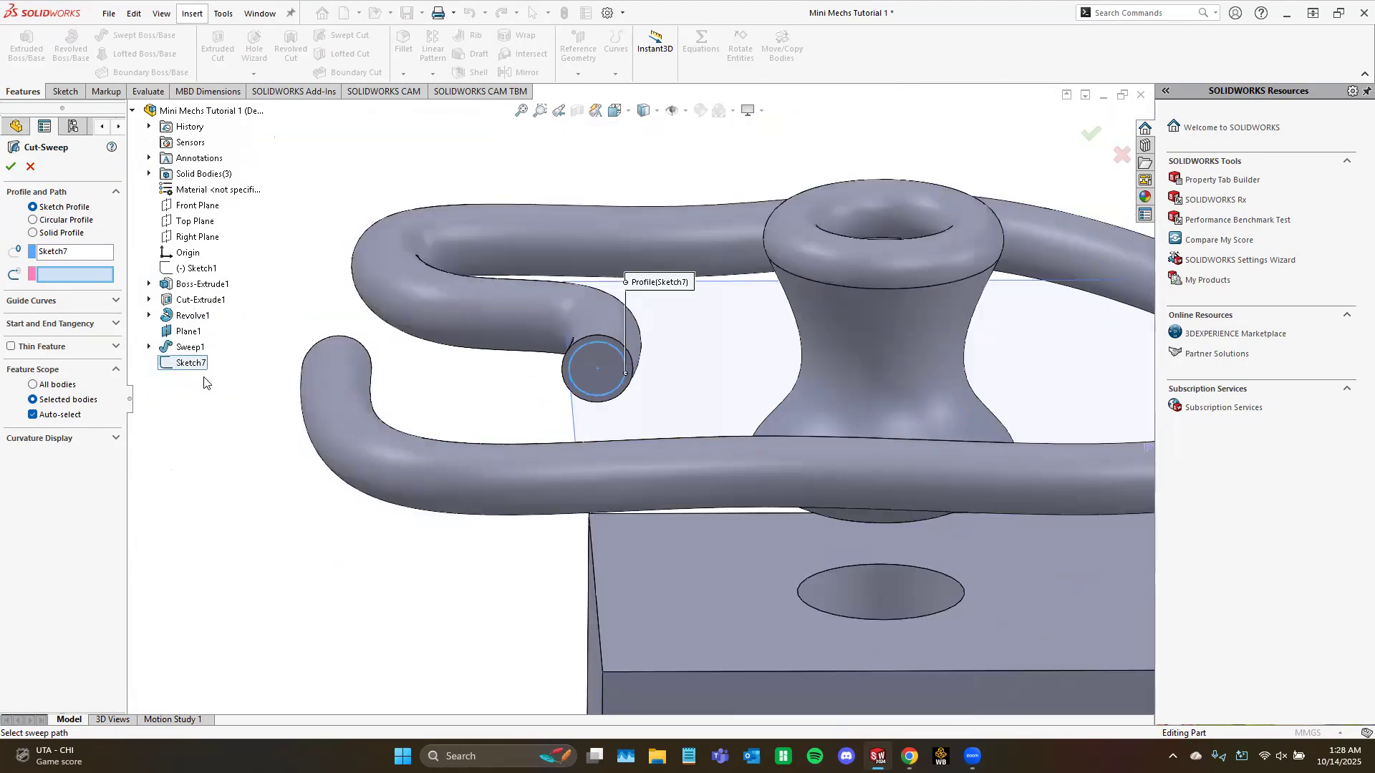
pyautogui.click(149, 348)
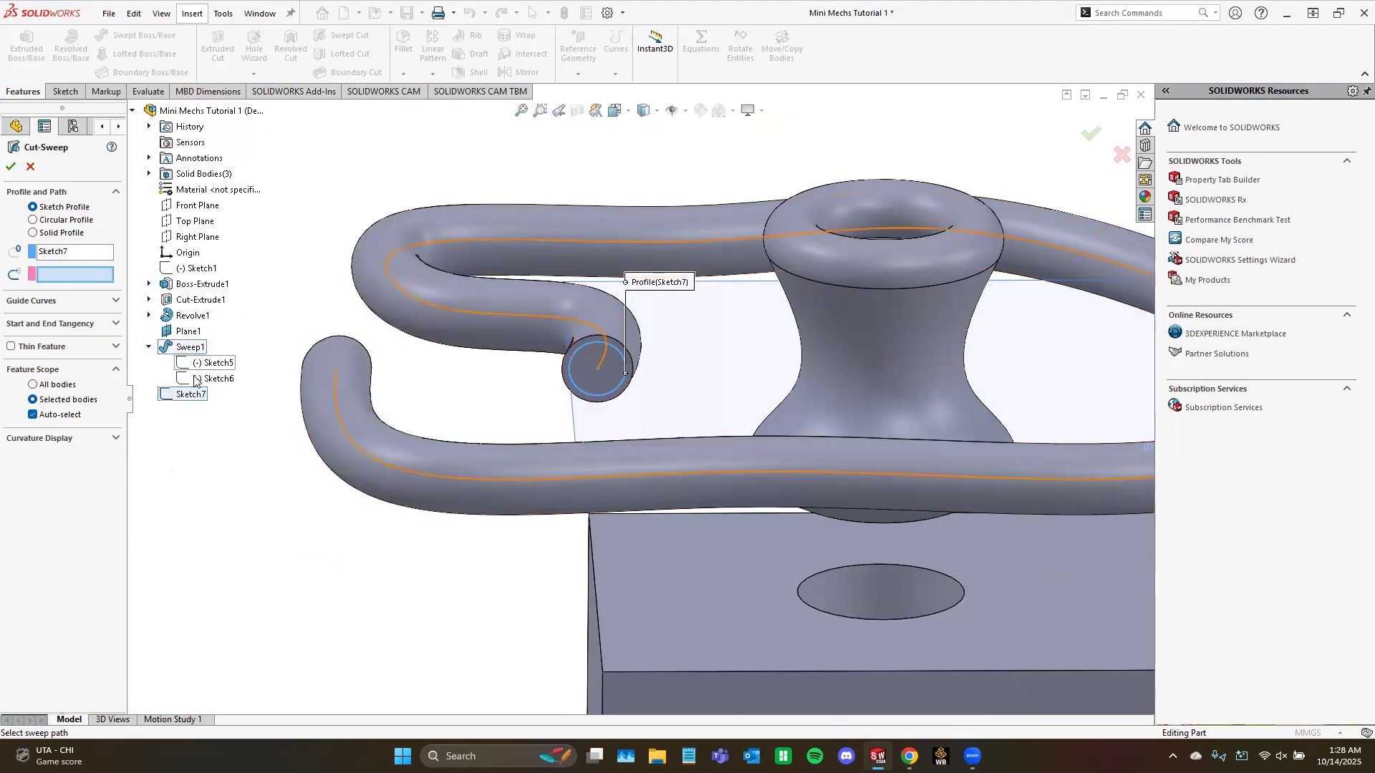
pyautogui.click(197, 380)
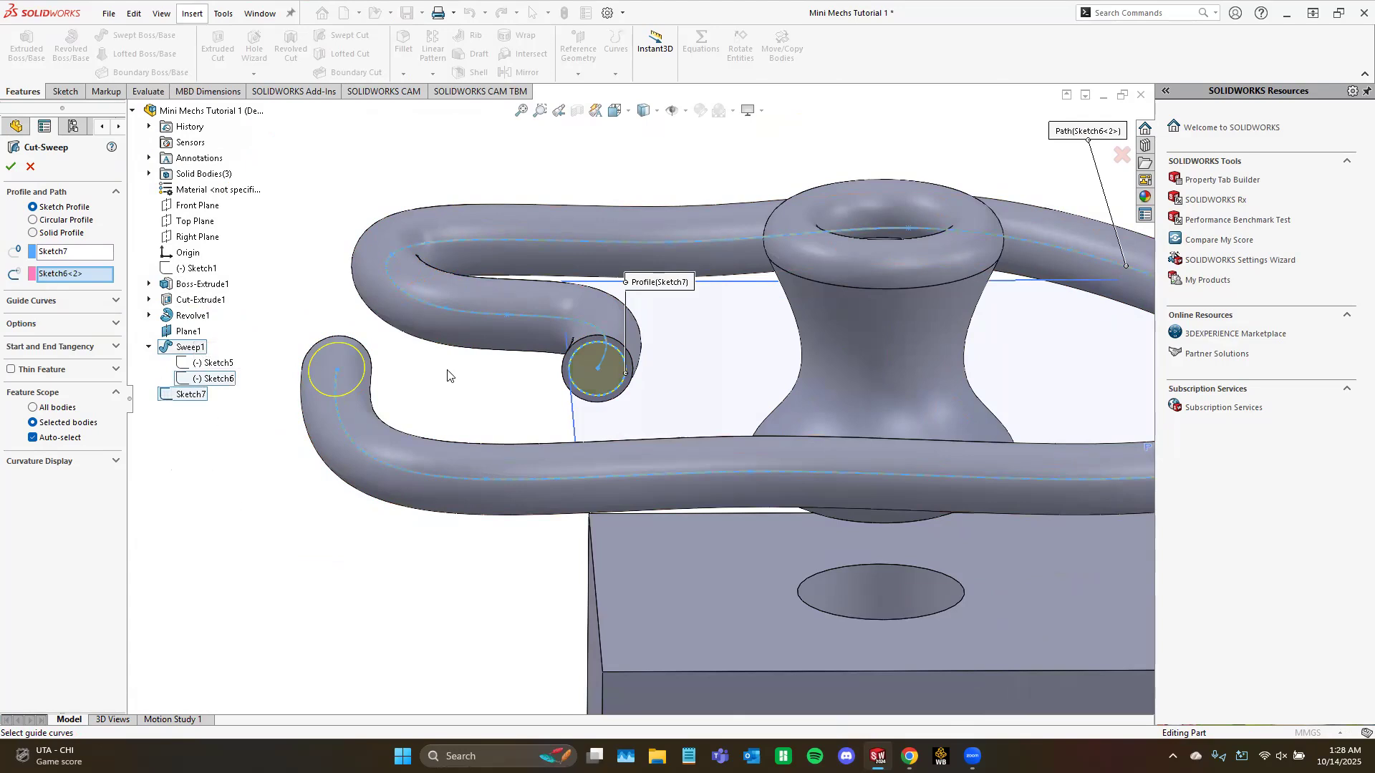
pyautogui.scroll(1, 449, 376)
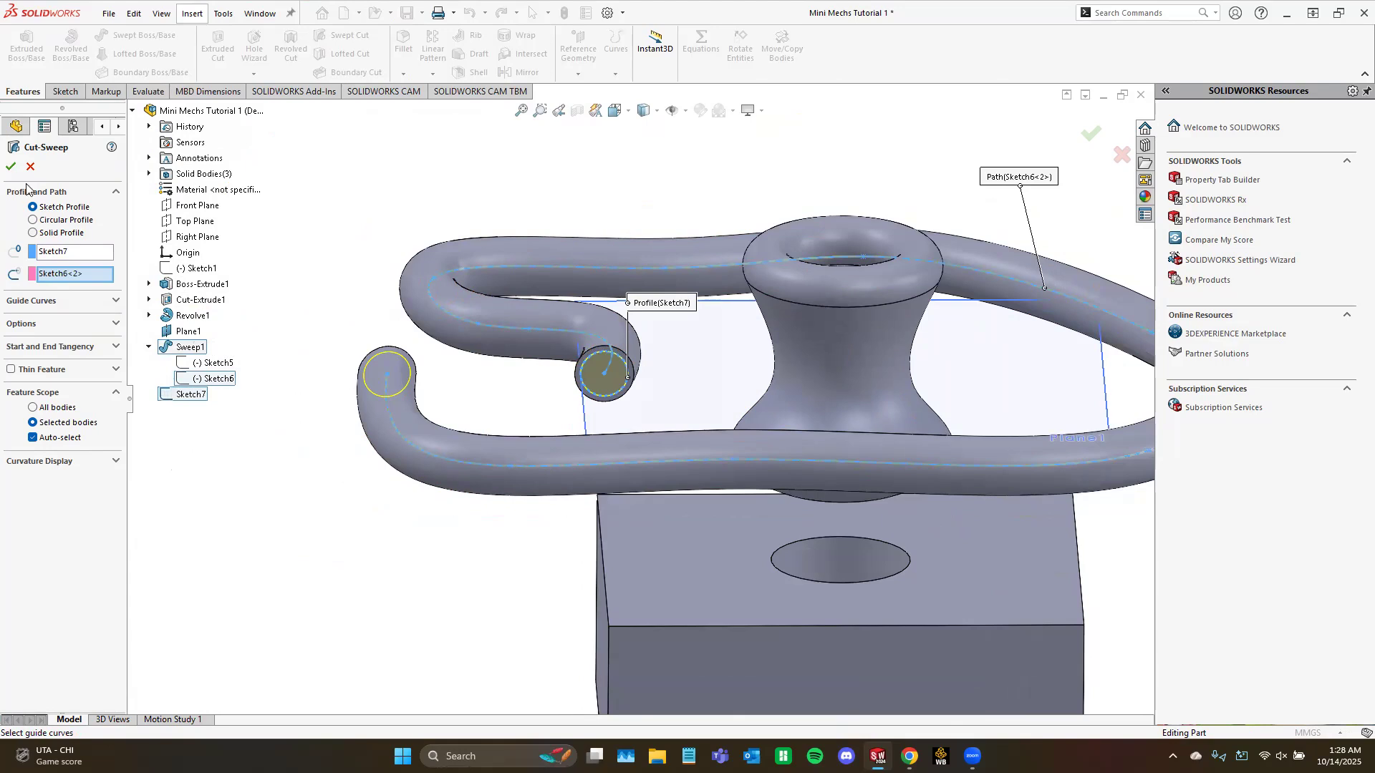
pyautogui.click(10, 169)
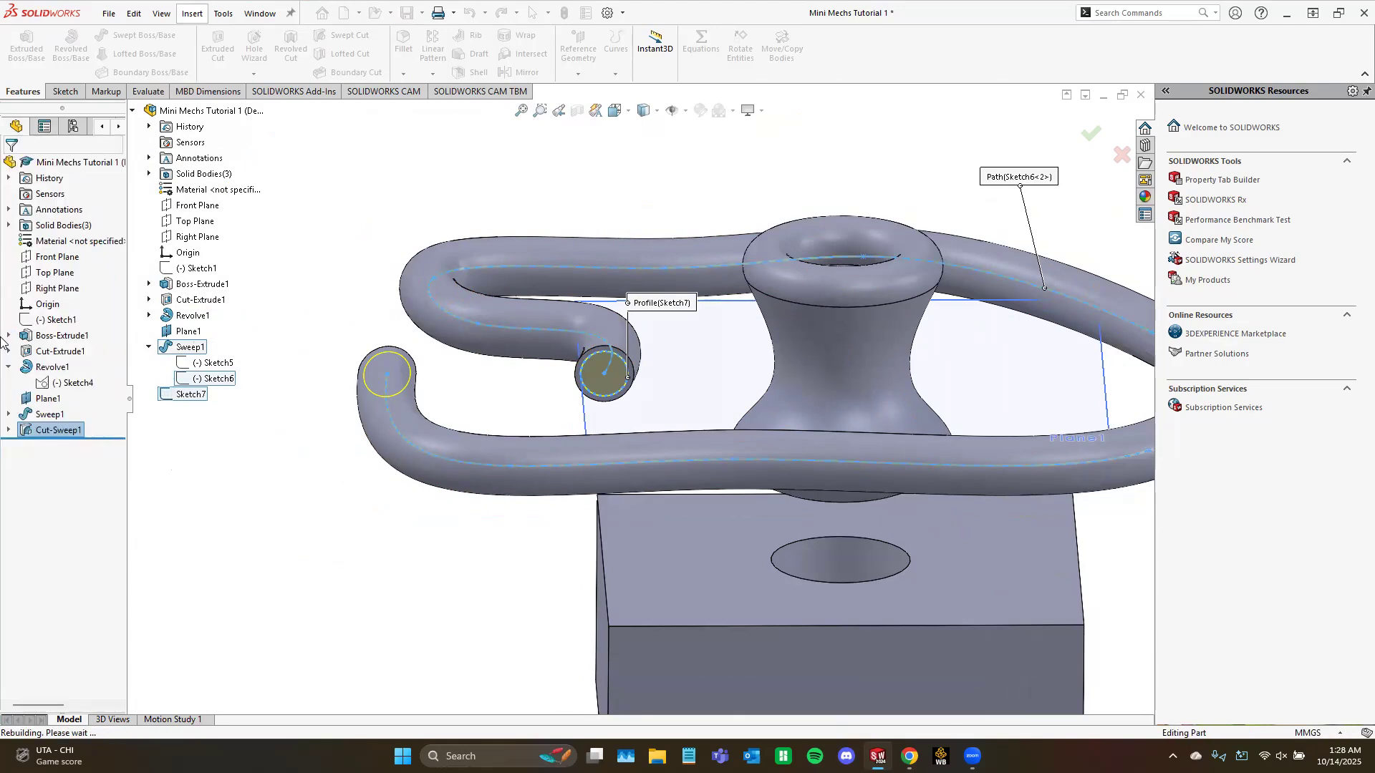
# Step: Examine the swept tube's hollow interior at its open ends
pyautogui.scroll(-5, 645, 441)
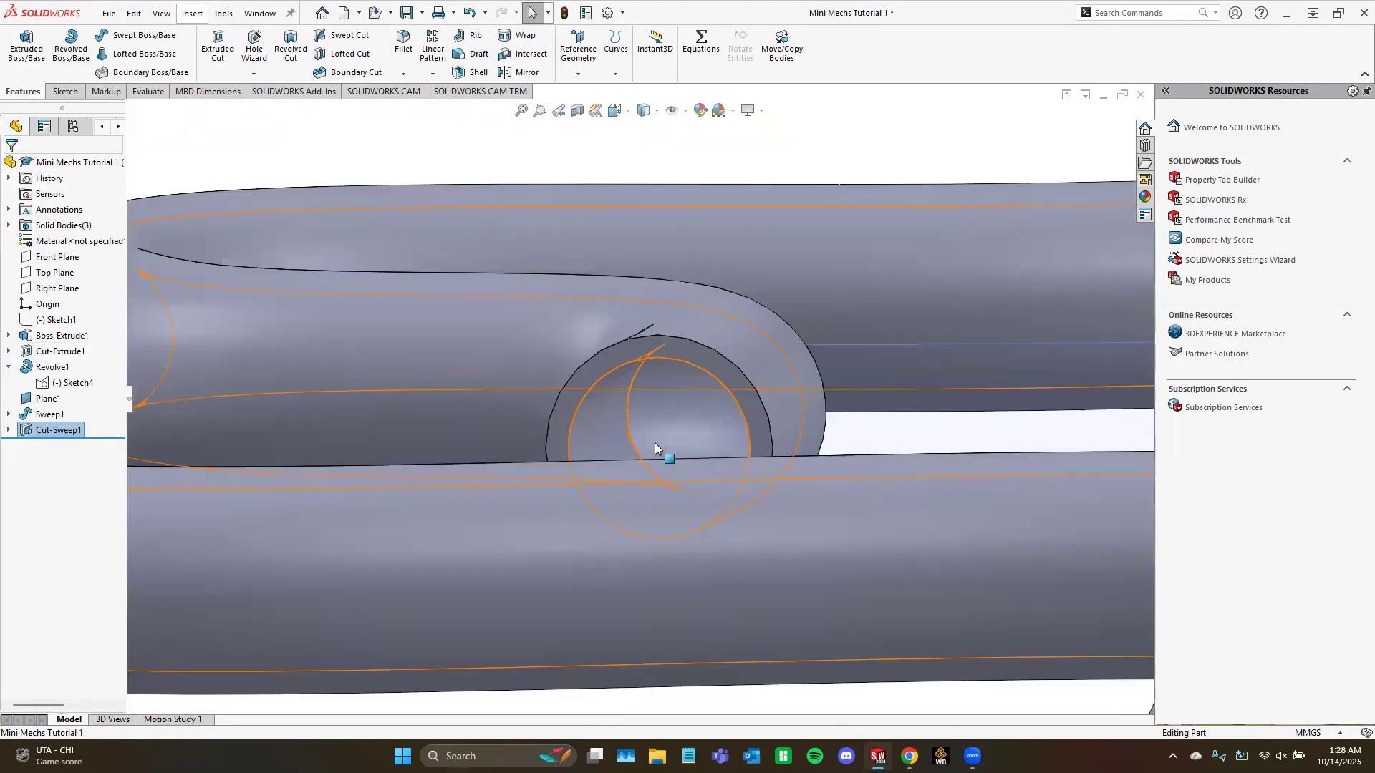
pyautogui.scroll(6, 648, 457)
pyautogui.moveTo(927, 533); pyautogui.dragTo(958, 493, button='middle')
pyautogui.scroll(-5, 930, 483)
pyautogui.moveTo(829, 452); pyautogui.dragTo(661, 415, button='middle')
pyautogui.scroll(3, 750, 430)
pyautogui.scroll(4, 669, 413)
pyautogui.moveTo(601, 362); pyautogui.dragTo(659, 441, button='middle')
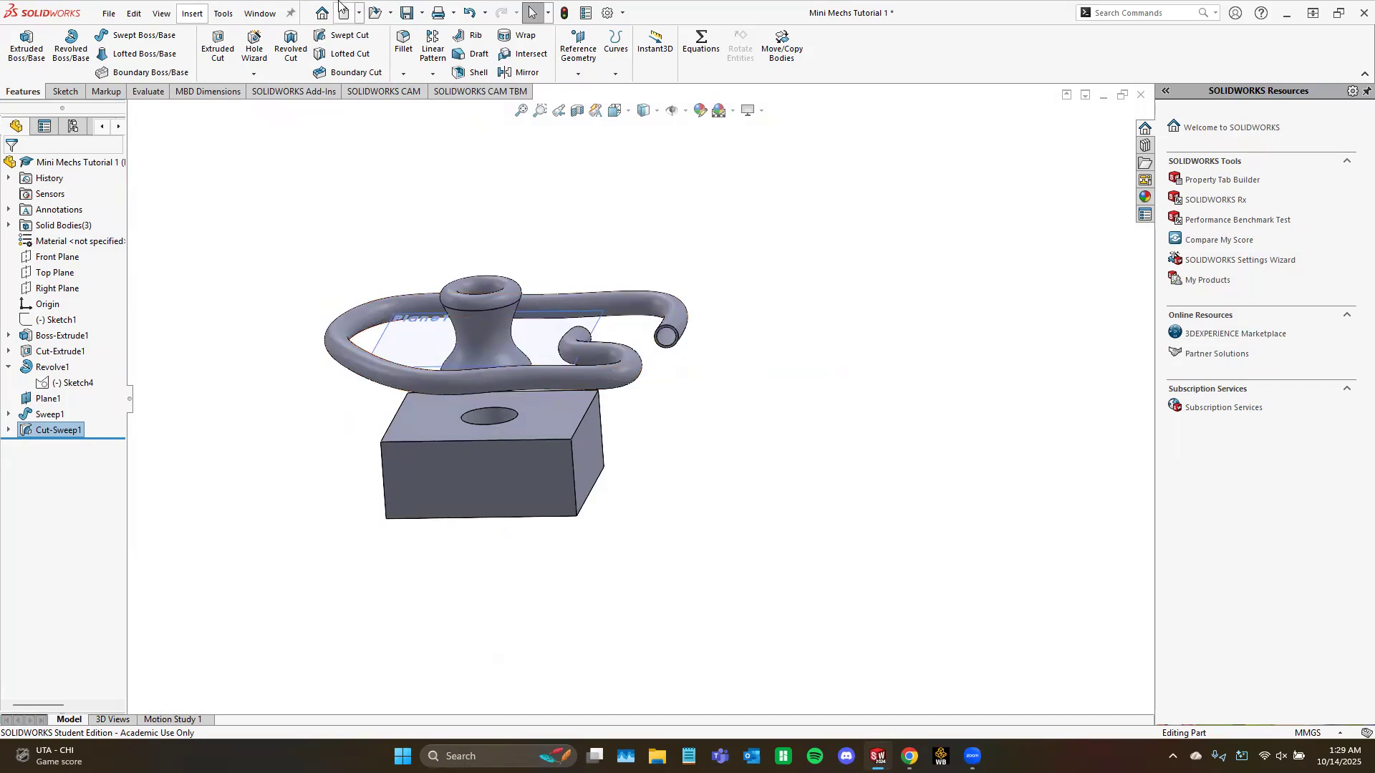
# Step: Section the model along the Front Plane and shift the cutting plane to an offset of about -13 mm
pyautogui.click(578, 113)
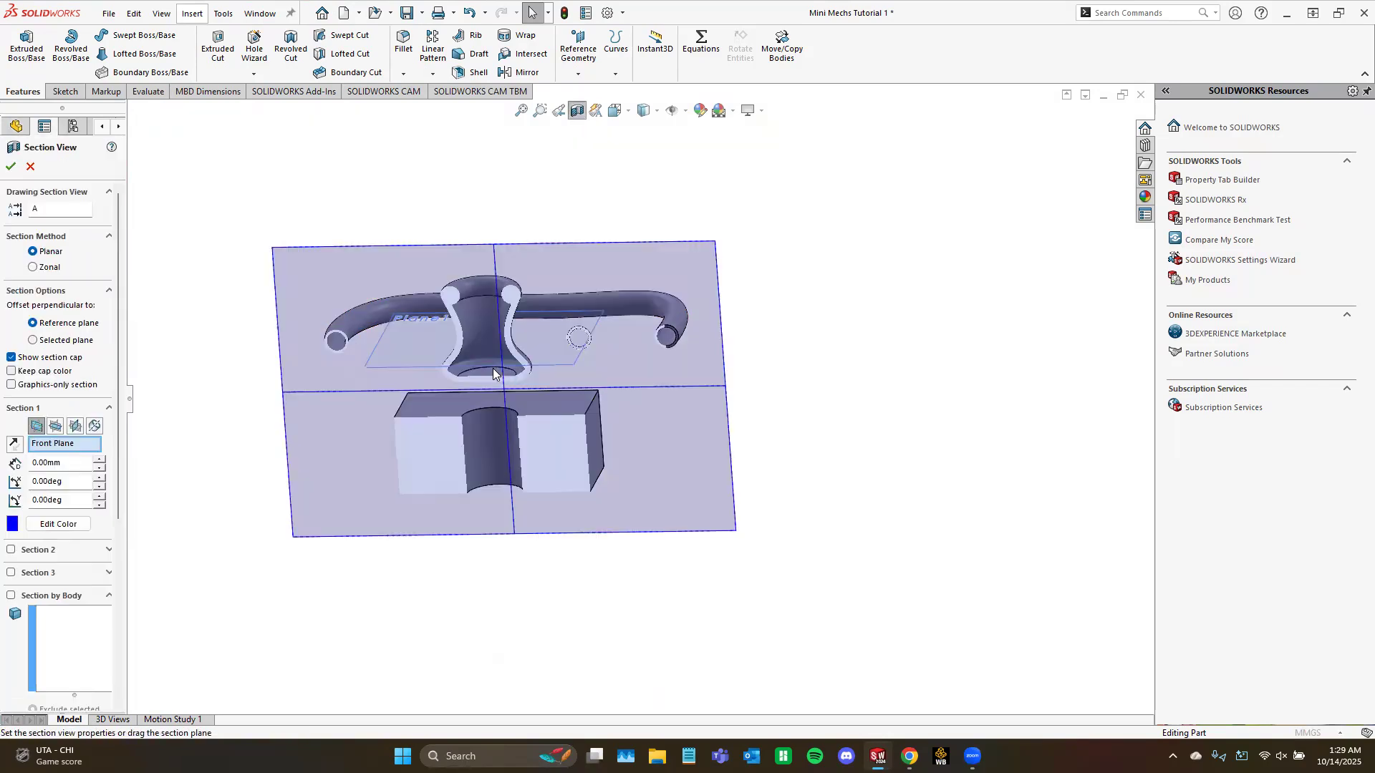
pyautogui.moveTo(507, 492); pyautogui.dragTo(579, 440, button='middle')
pyautogui.scroll(-5, 573, 404)
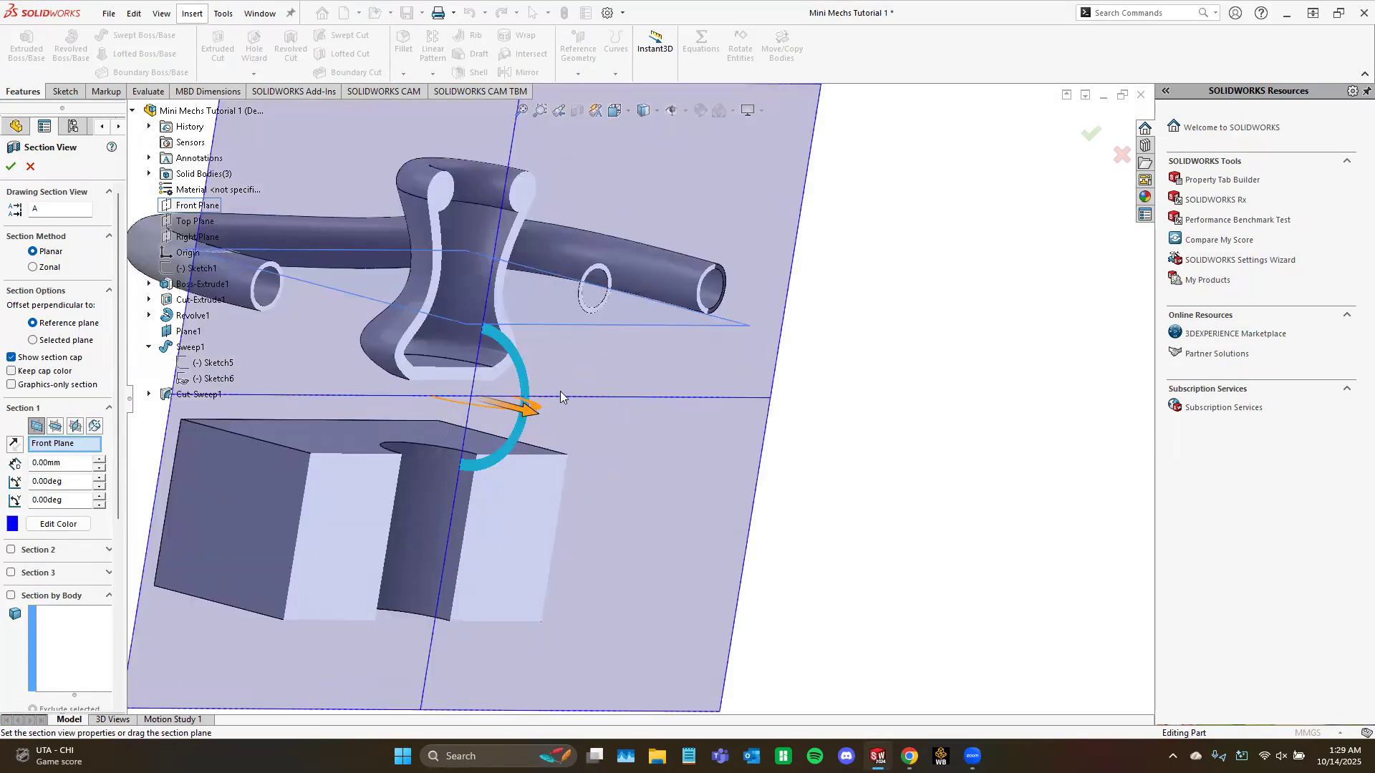
pyautogui.moveTo(550, 417); pyautogui.dragTo(496, 427)
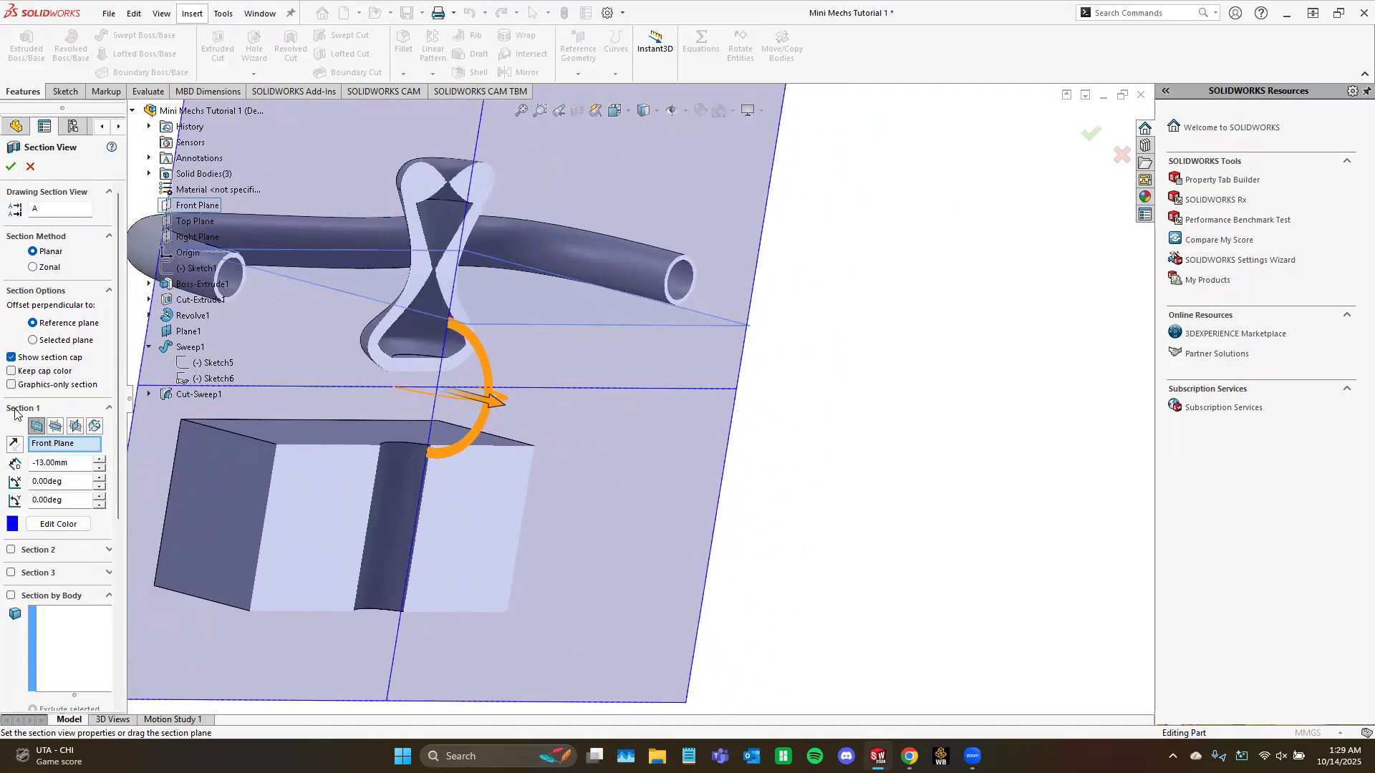
# Step: Switch the section to the Top Plane and raise it to about 100 mm to look along the inside of the tube
pyautogui.click(55, 428)
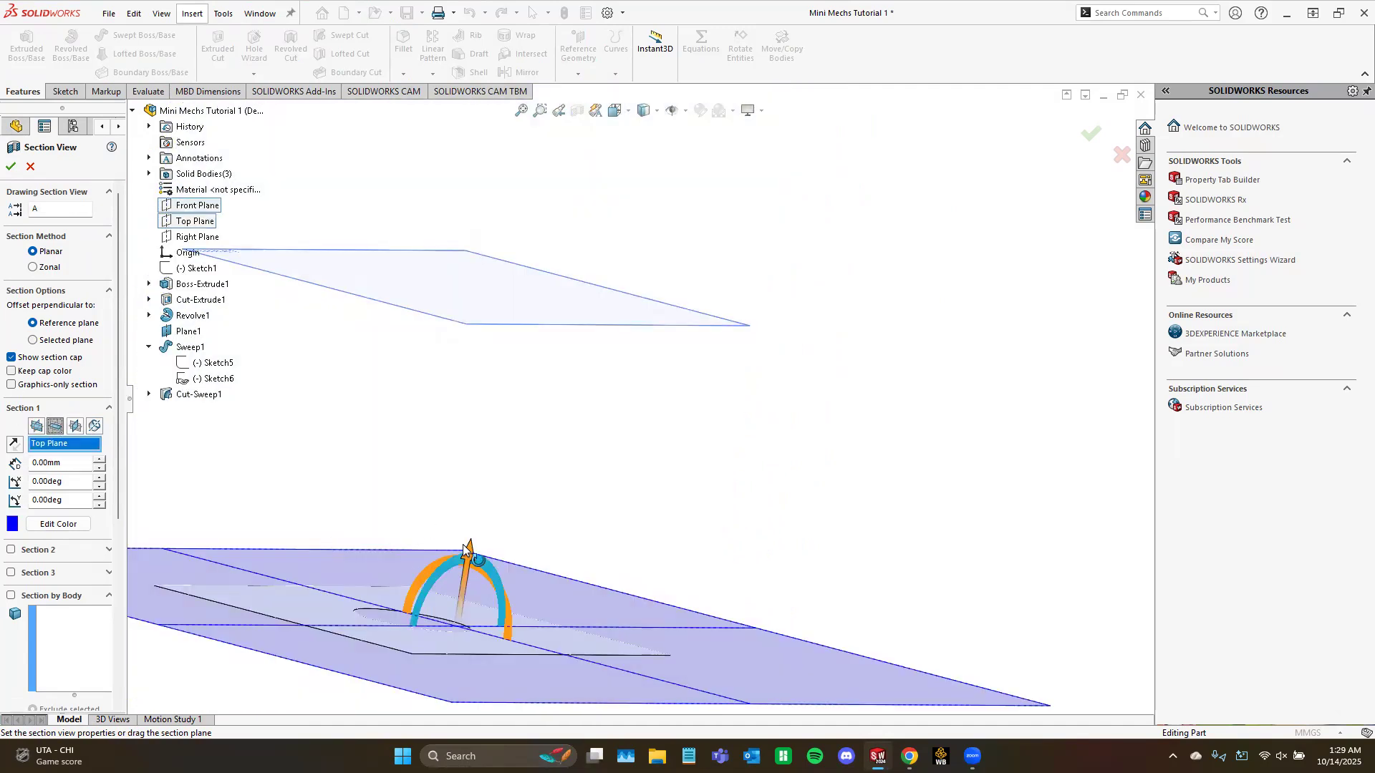
pyautogui.moveTo(474, 531); pyautogui.dragTo(542, 255)
pyautogui.moveTo(552, 394); pyautogui.dragTo(459, 380, button='middle')
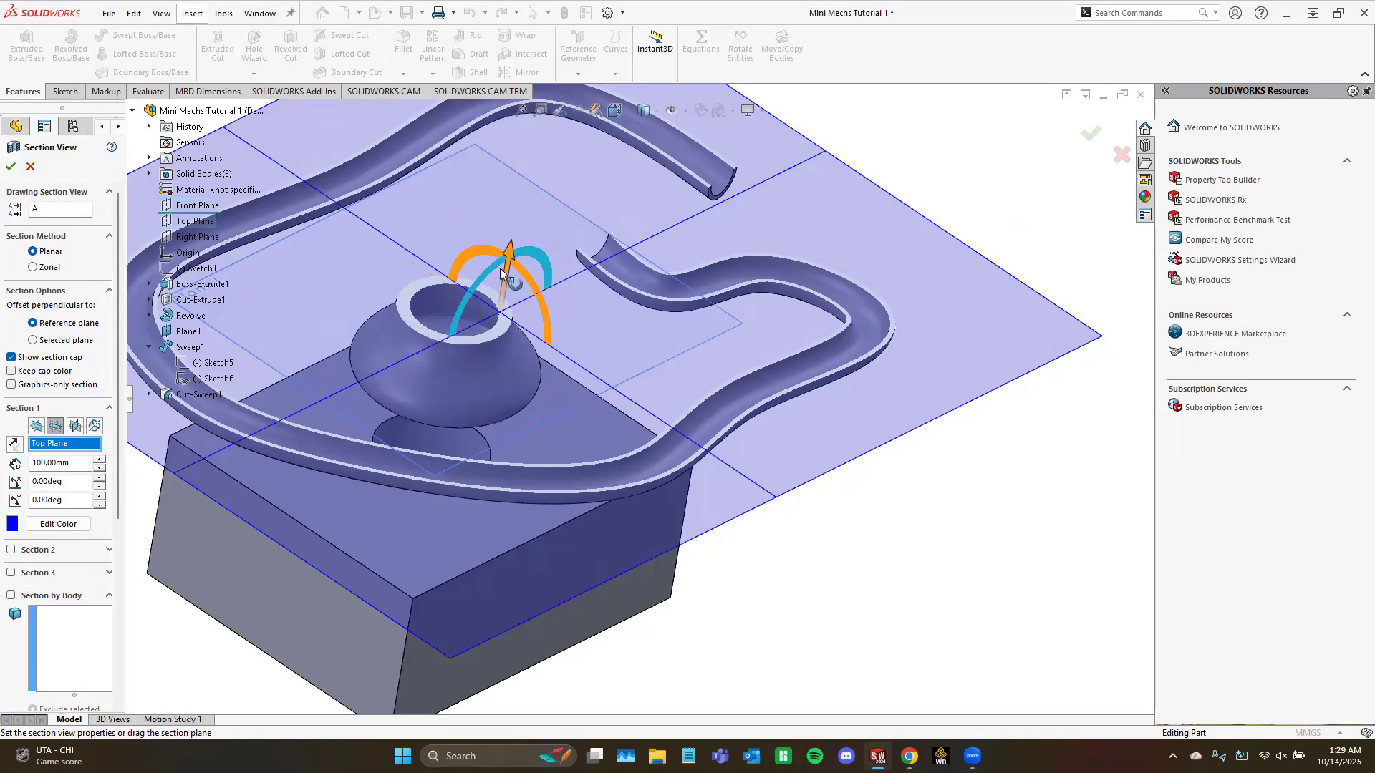
# Step: Section along the Right Plane instead, move it out to about -108 mm, and cancel the section view
pyautogui.click(74, 425)
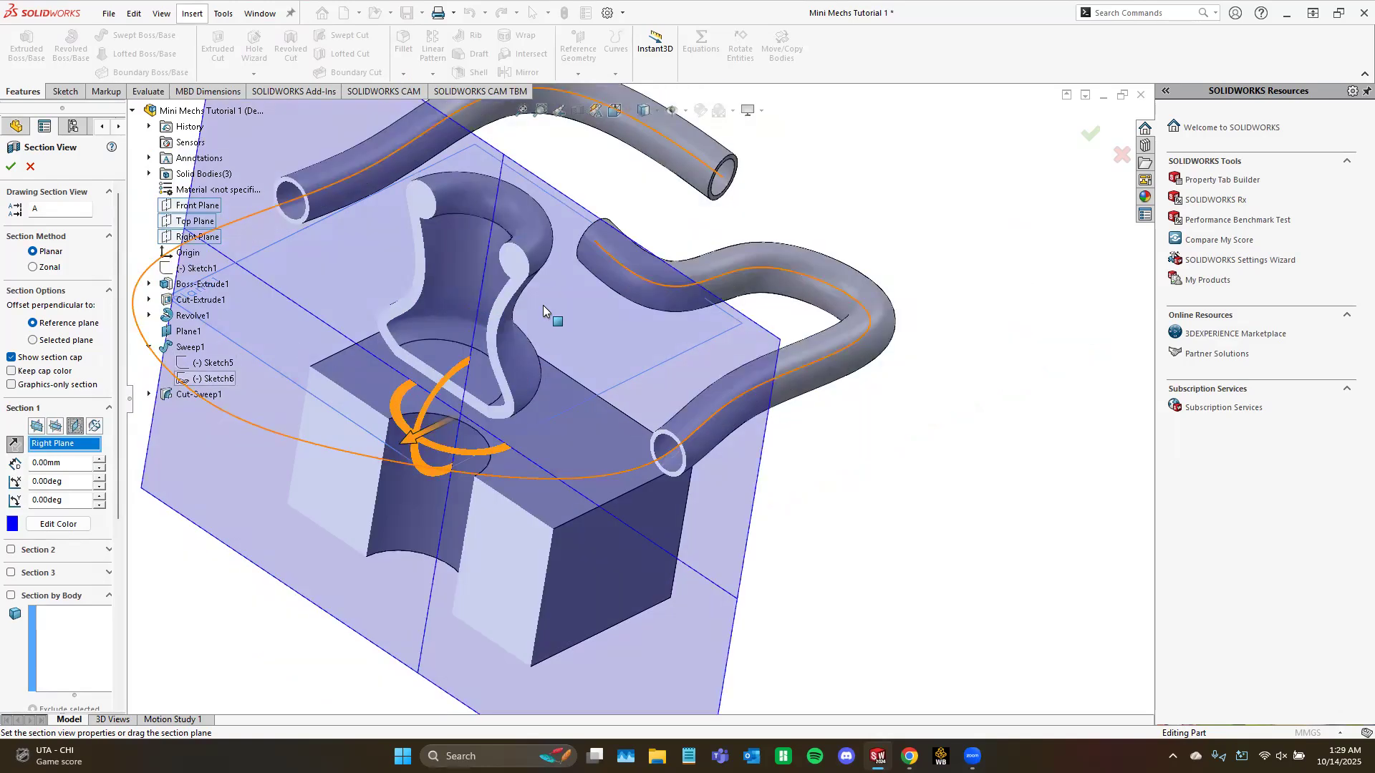
pyautogui.moveTo(412, 439); pyautogui.dragTo(277, 464)
pyautogui.scroll(4, 678, 408)
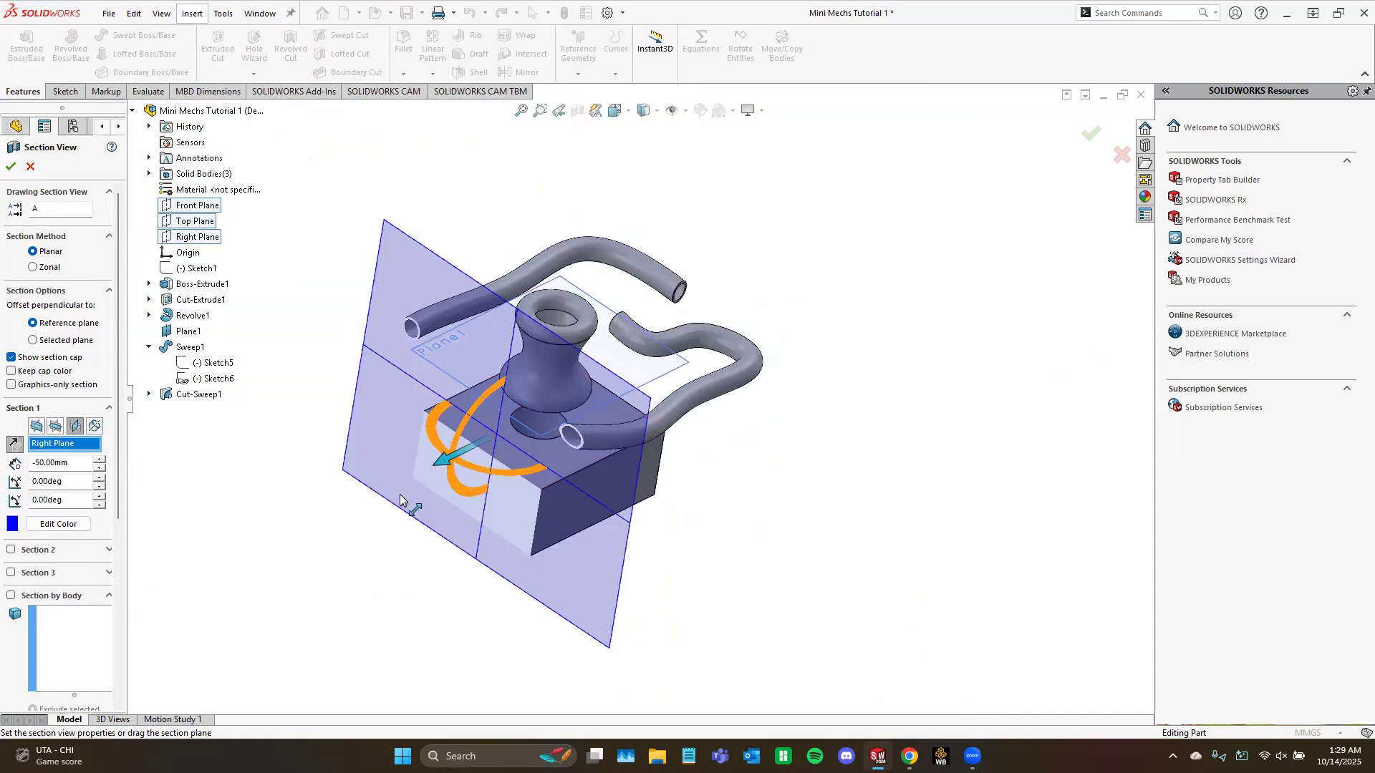
pyautogui.moveTo(400, 495); pyautogui.dragTo(334, 527)
pyautogui.moveTo(688, 479); pyautogui.dragTo(659, 476, button='middle')
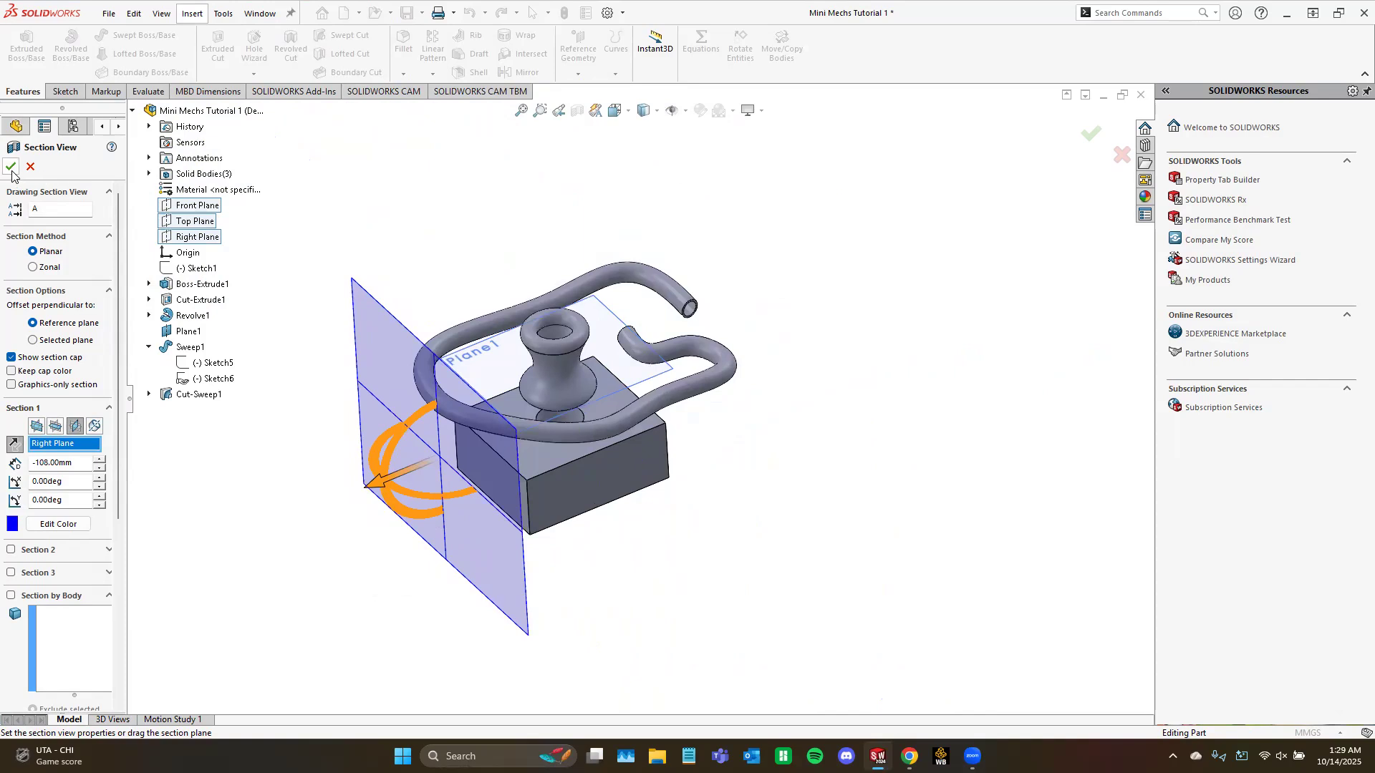
pyautogui.click(30, 166)
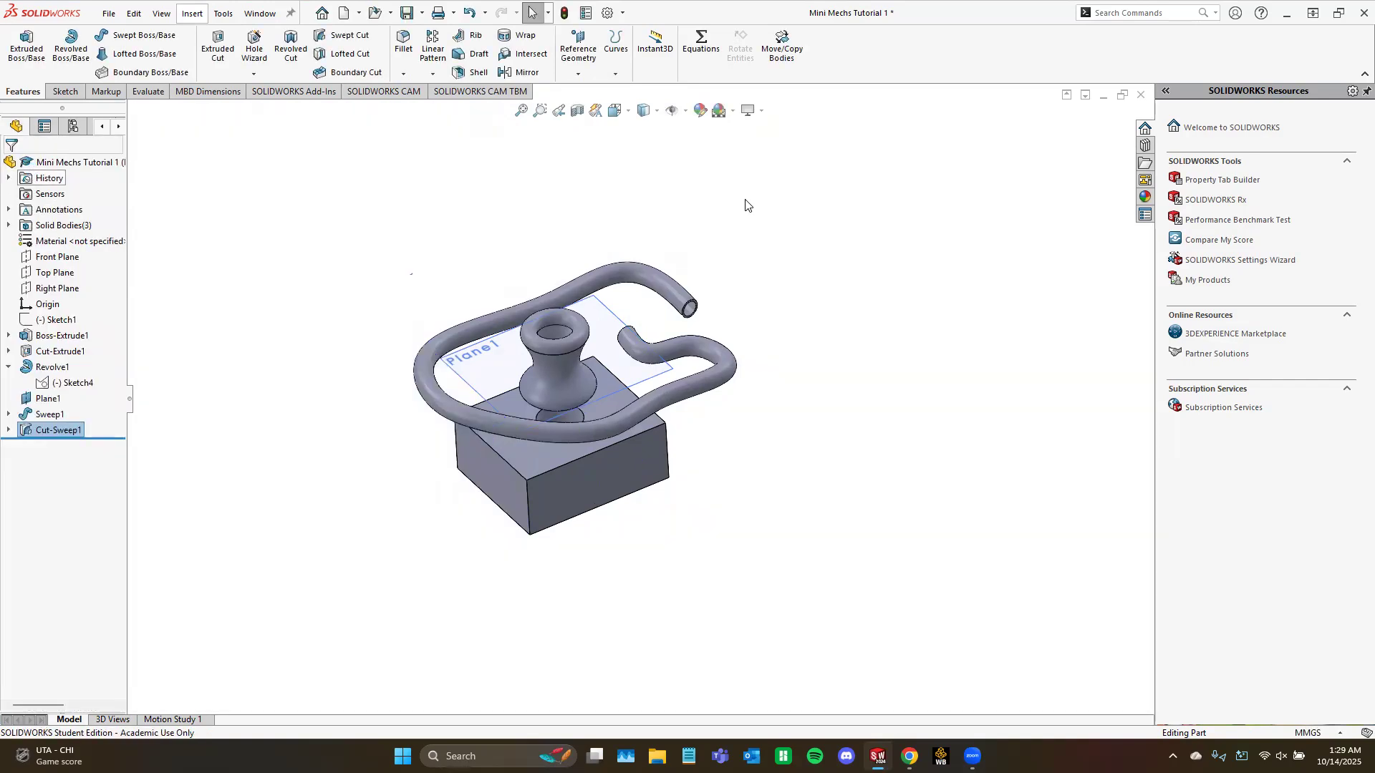
# Step: Show the whole model in the standard isometric orientation
pyautogui.moveTo(757, 394); pyautogui.dragTo(494, 388, button='middle')
pyautogui.scroll(3, 487, 390)
pyautogui.scroll(-3, 480, 390)
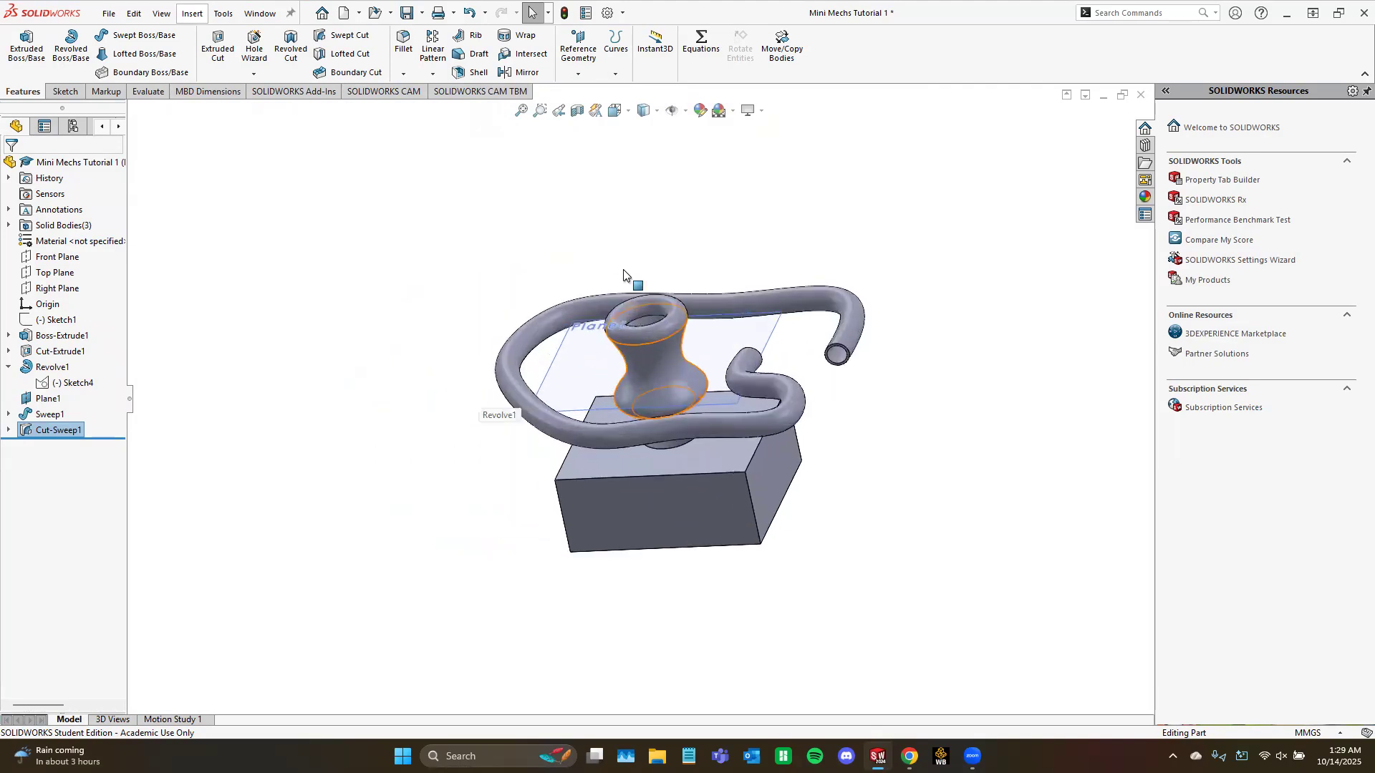
pyautogui.click(616, 111)
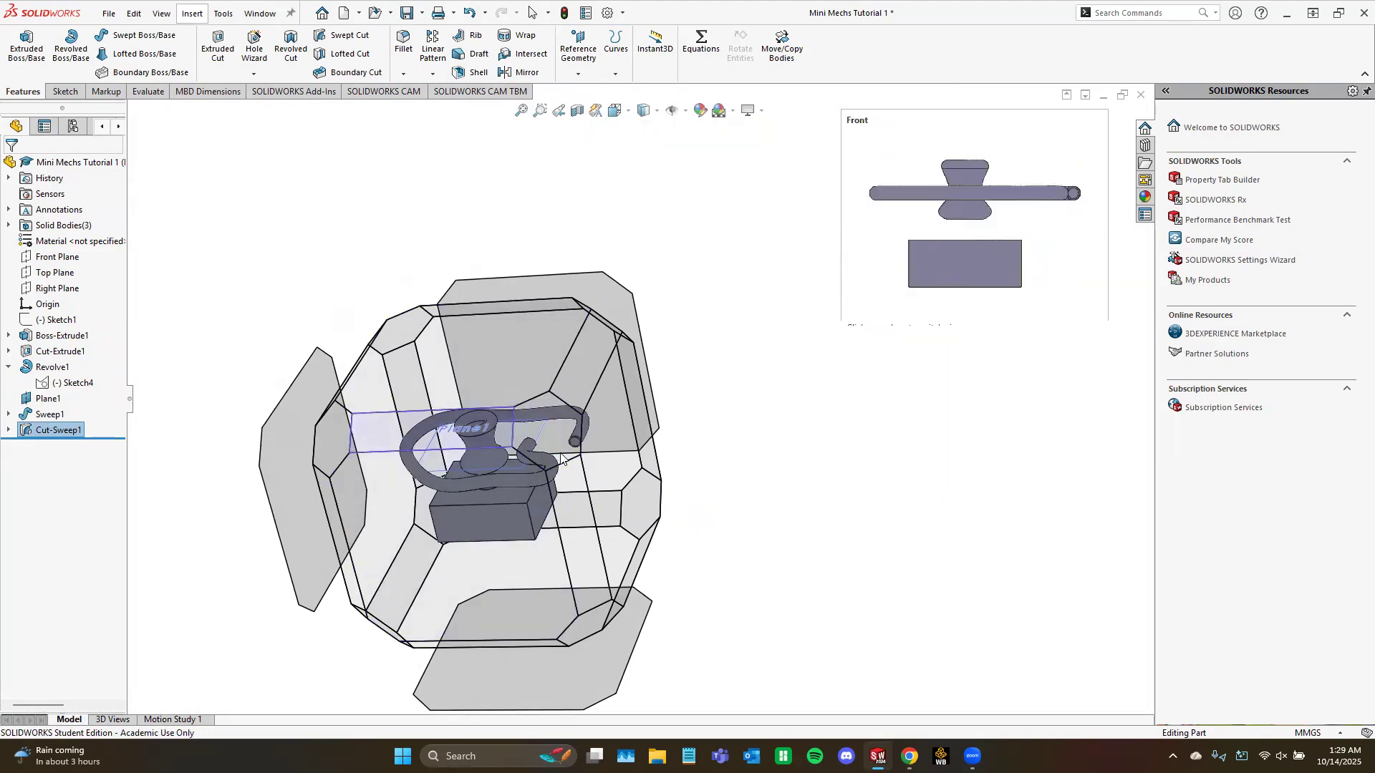
pyautogui.click(506, 432)
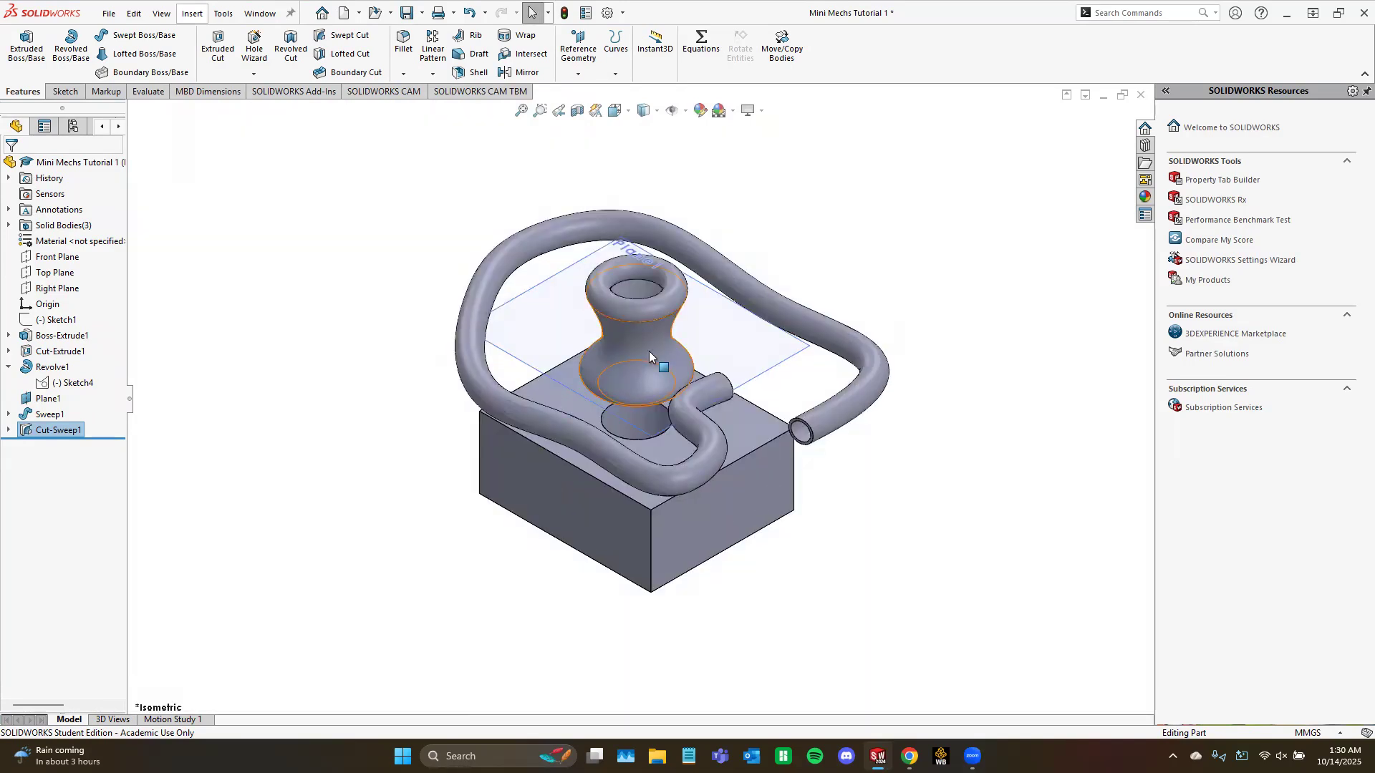
pyautogui.scroll(-2, 649, 351)
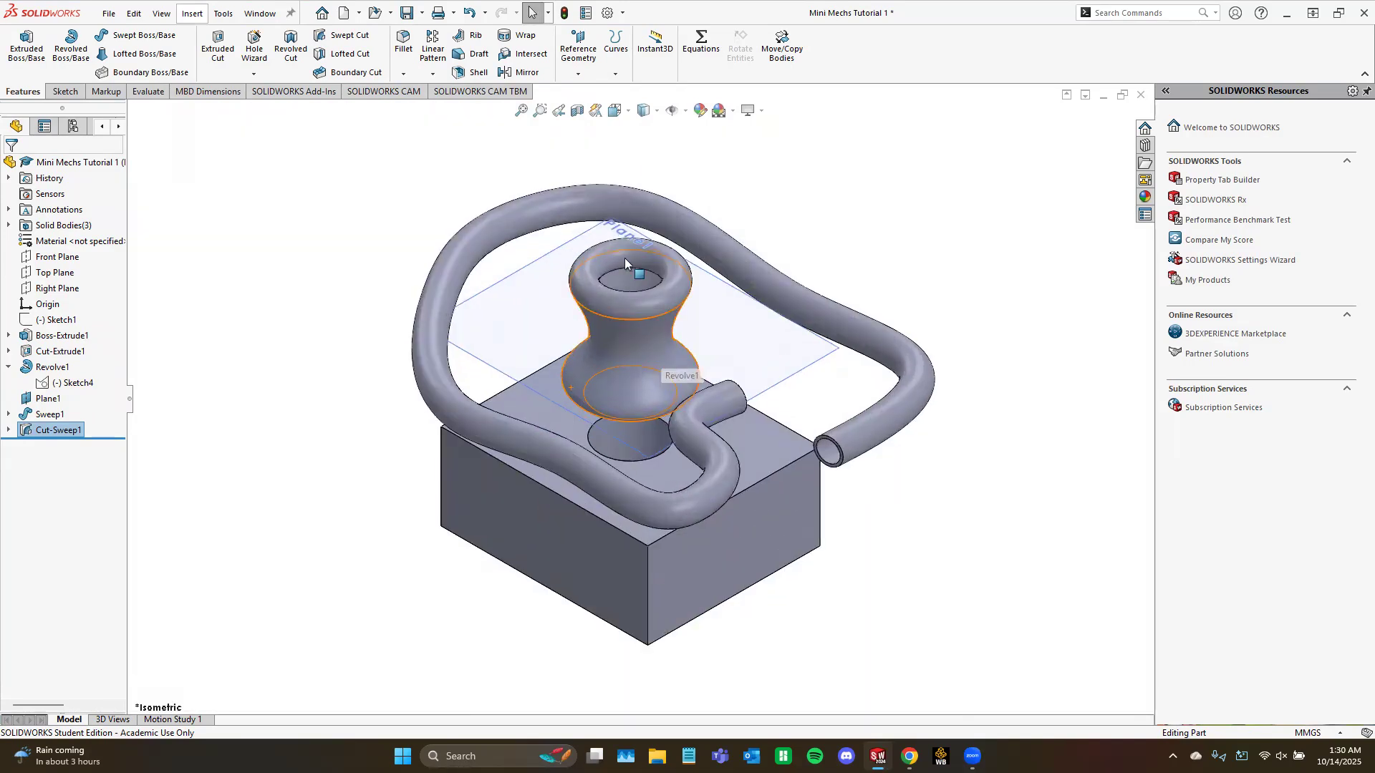
# Step: Try further preset orientations with the View Selector, including an angled front-top view and the straight top view
pyautogui.click(616, 111)
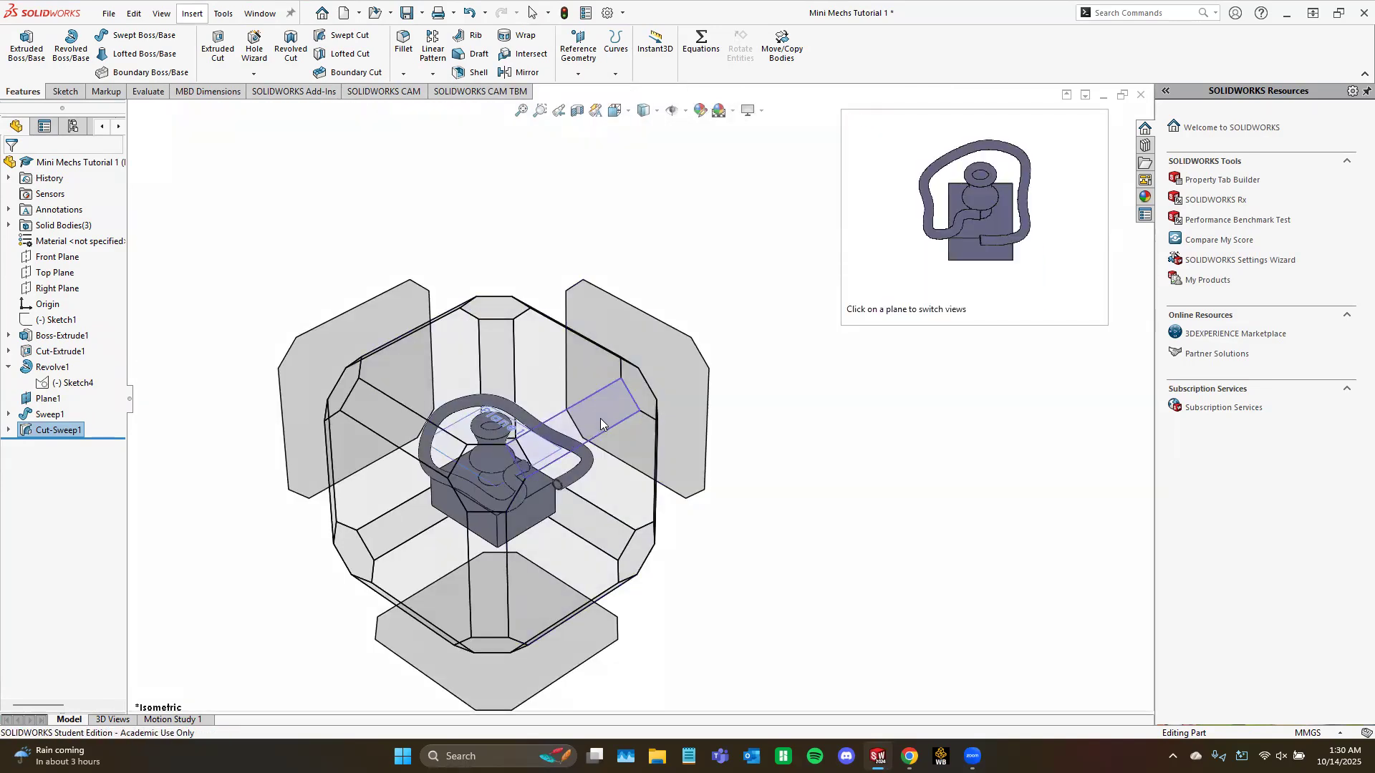
pyautogui.click(605, 424)
pyautogui.click(616, 111)
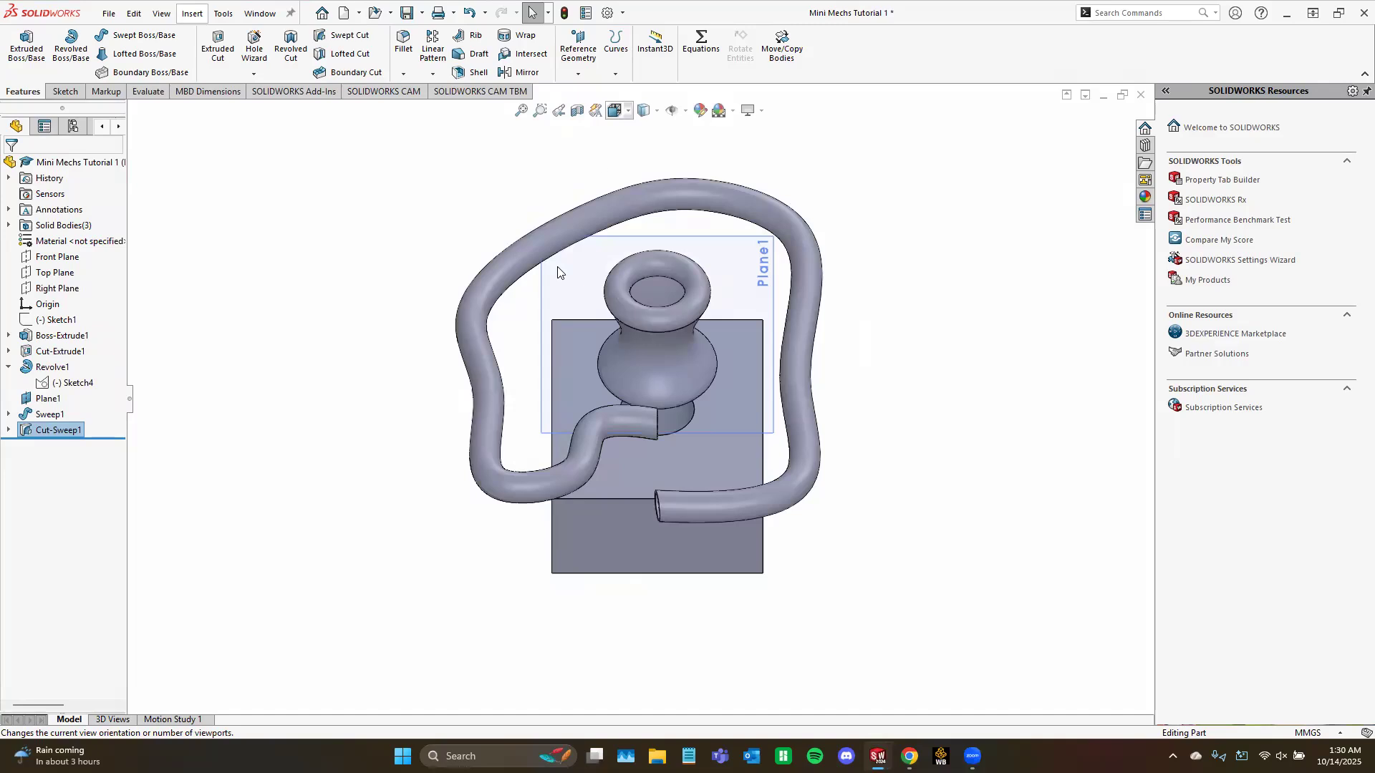
pyautogui.click(490, 437)
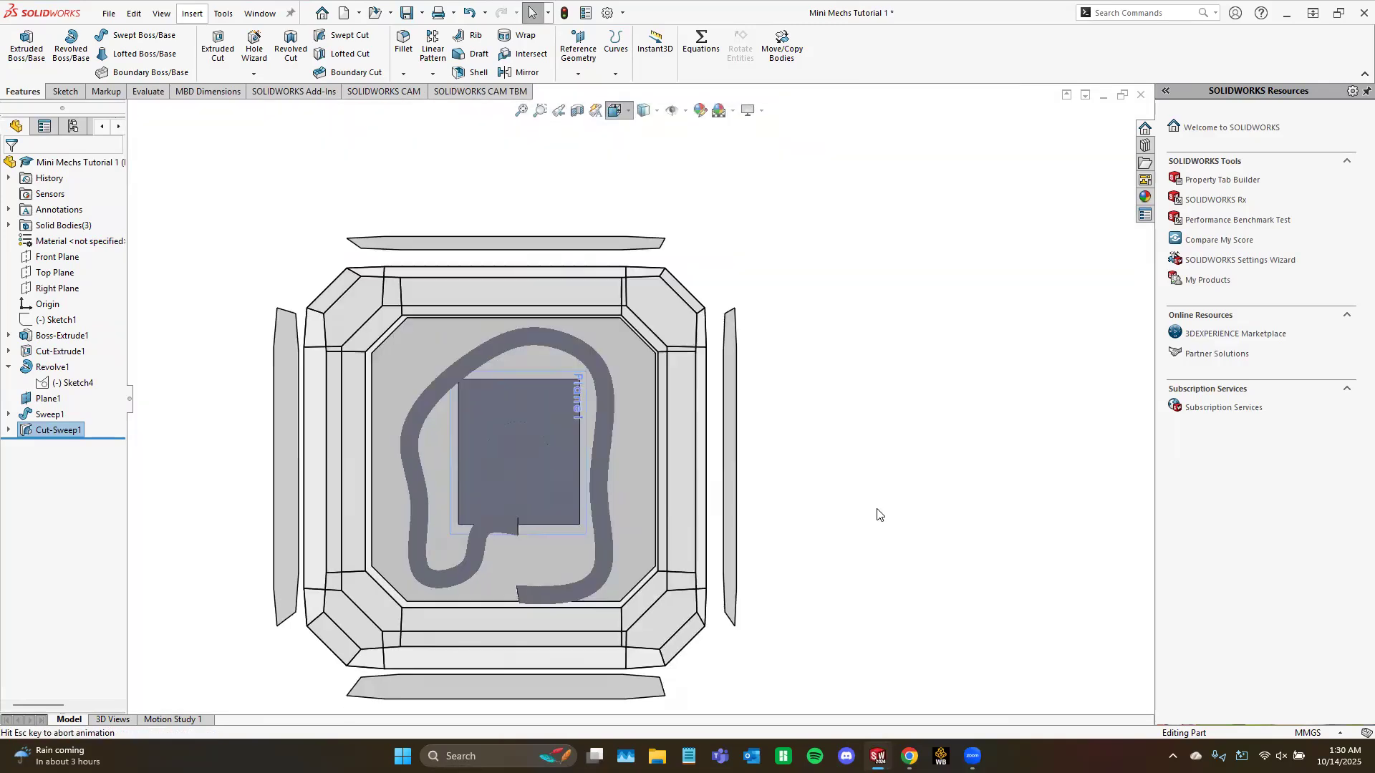
pyautogui.moveTo(878, 510); pyautogui.dragTo(921, 218, button='middle')
pyautogui.moveTo(879, 549); pyautogui.dragTo(809, 372, button='middle')
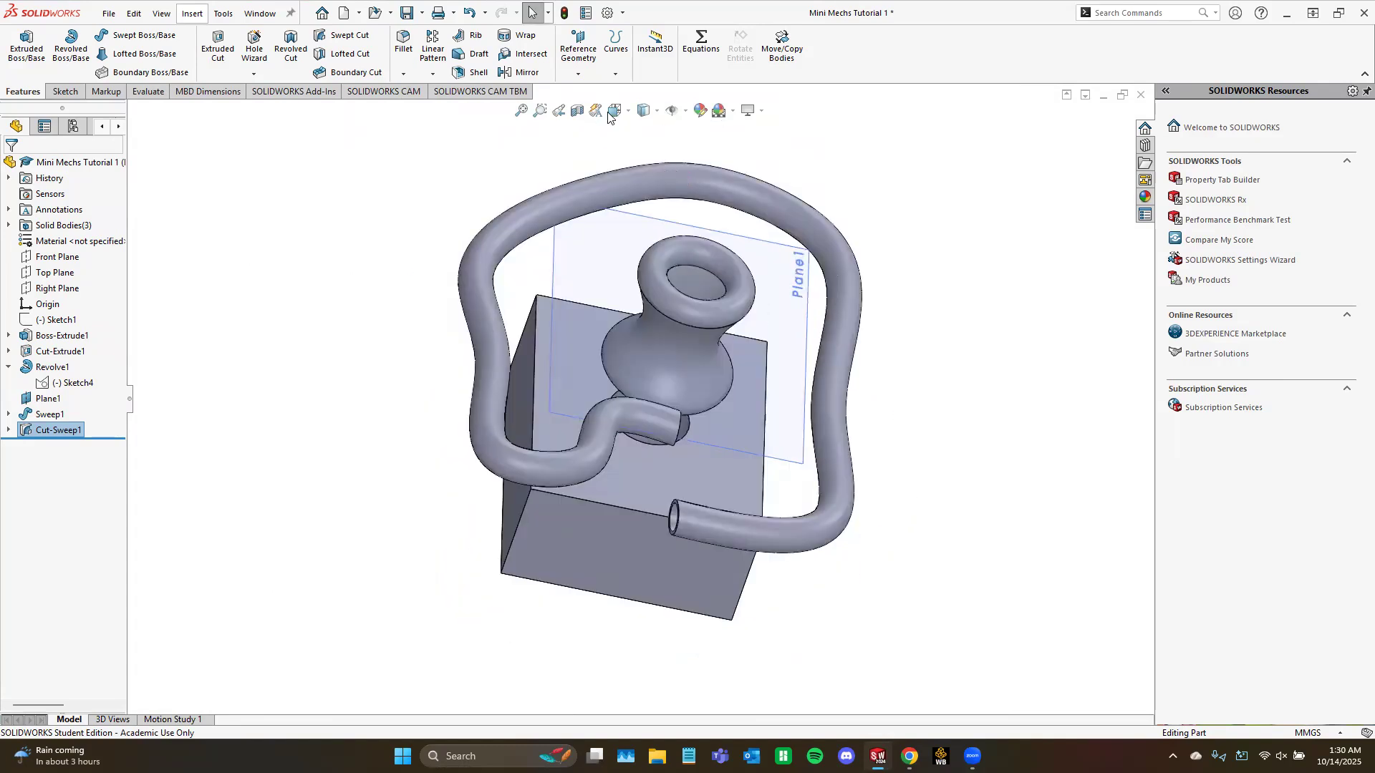
pyautogui.press('space')
pyautogui.moveTo(839, 523); pyautogui.dragTo(791, 380, button='middle')
pyautogui.click(414, 466)
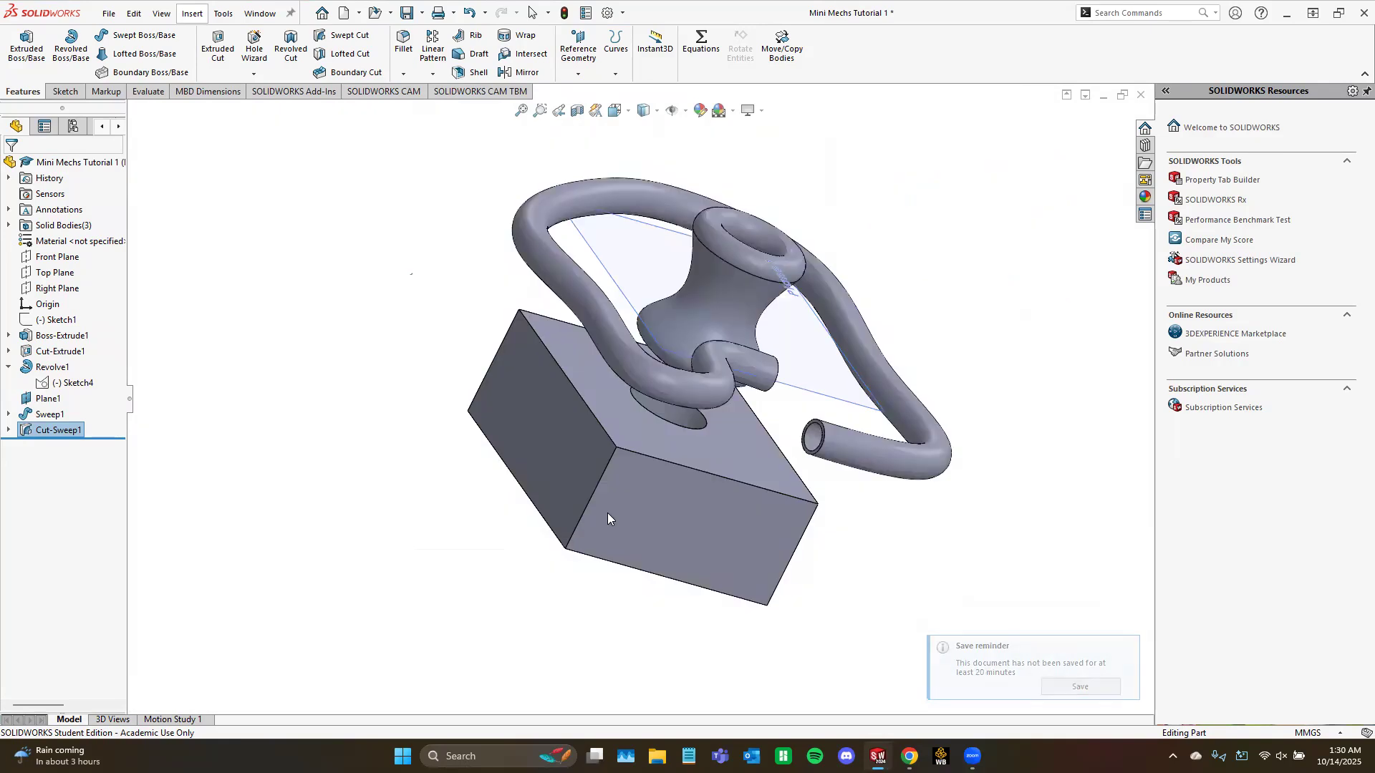
# Step: Set the display style to Shaded, without edges, and view the model from another angle
pyautogui.moveTo(781, 324); pyautogui.dragTo(730, 227, button='middle')
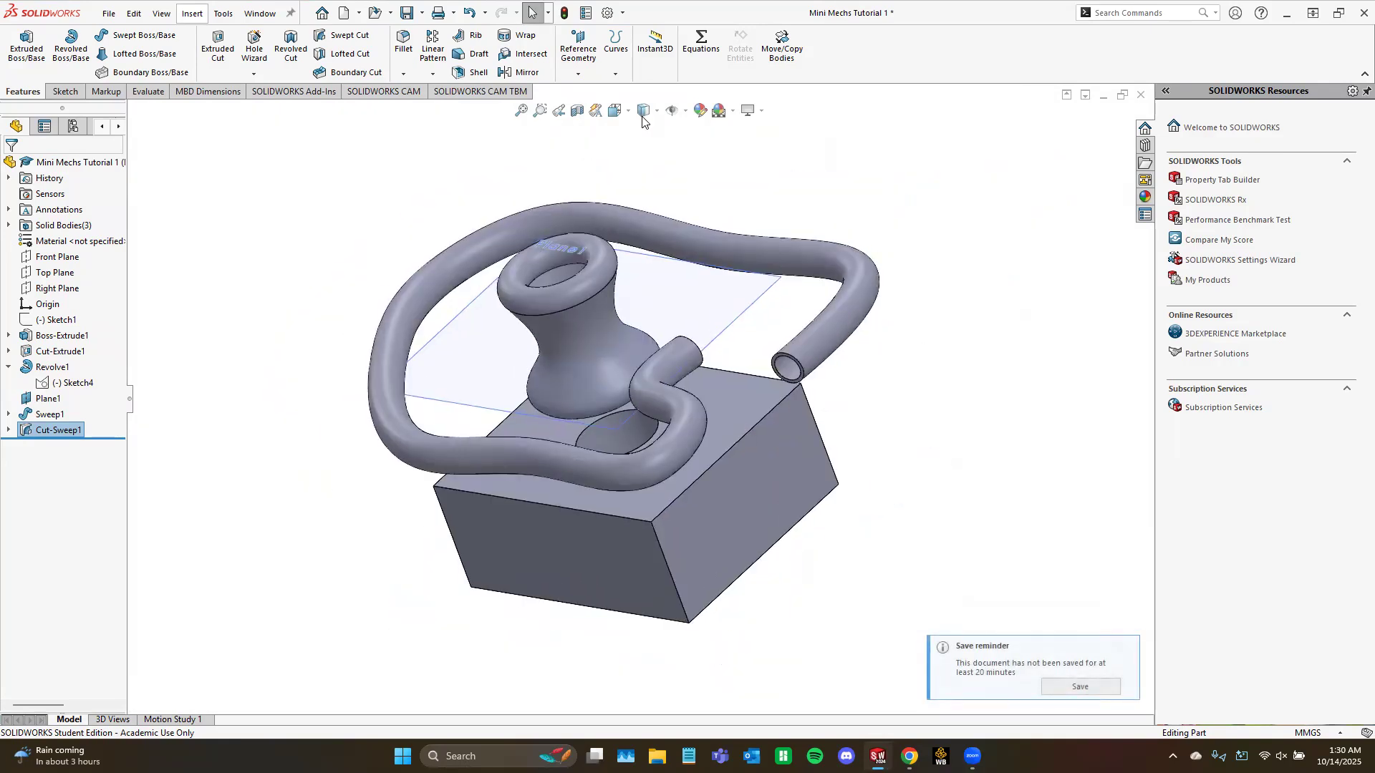
pyautogui.moveTo(643, 115)
pyautogui.click(645, 149)
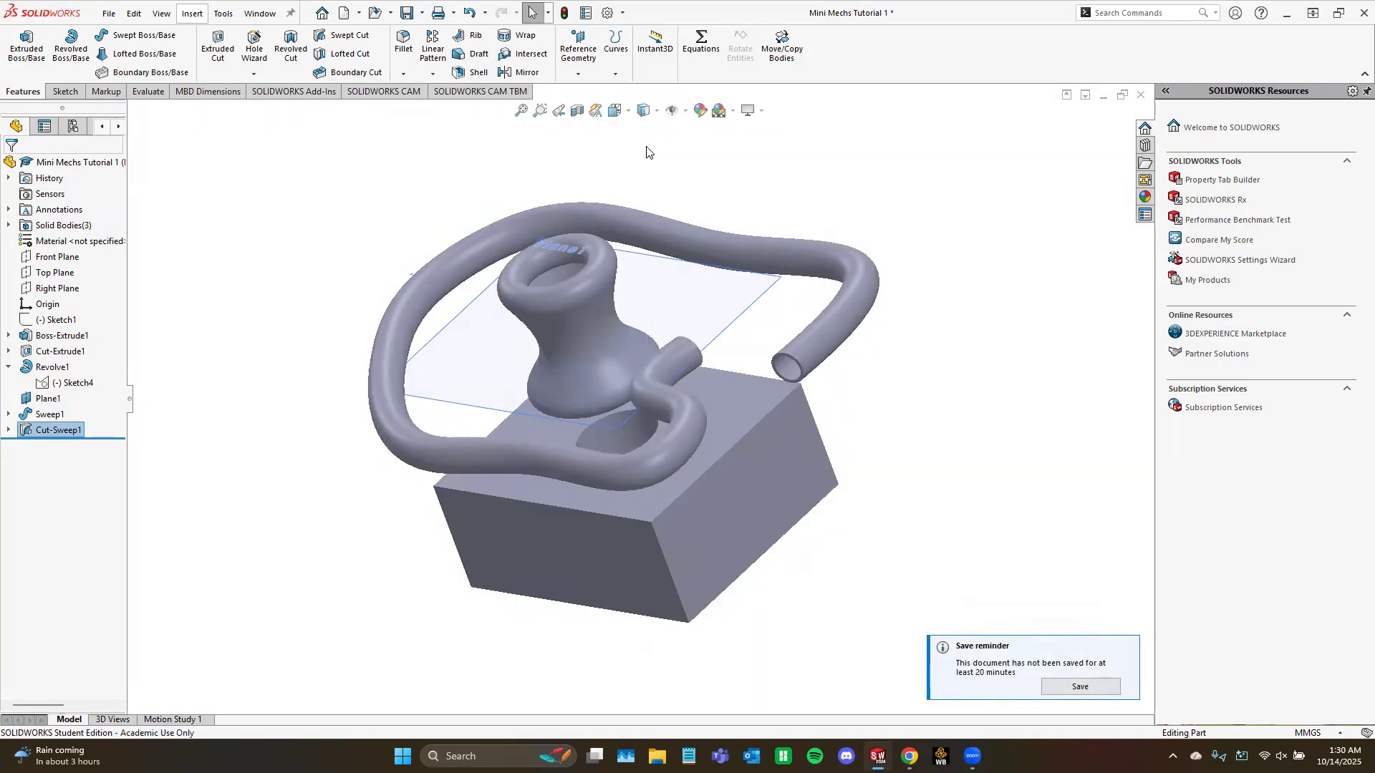
pyautogui.moveTo(688, 366); pyautogui.dragTo(749, 348, button='middle')
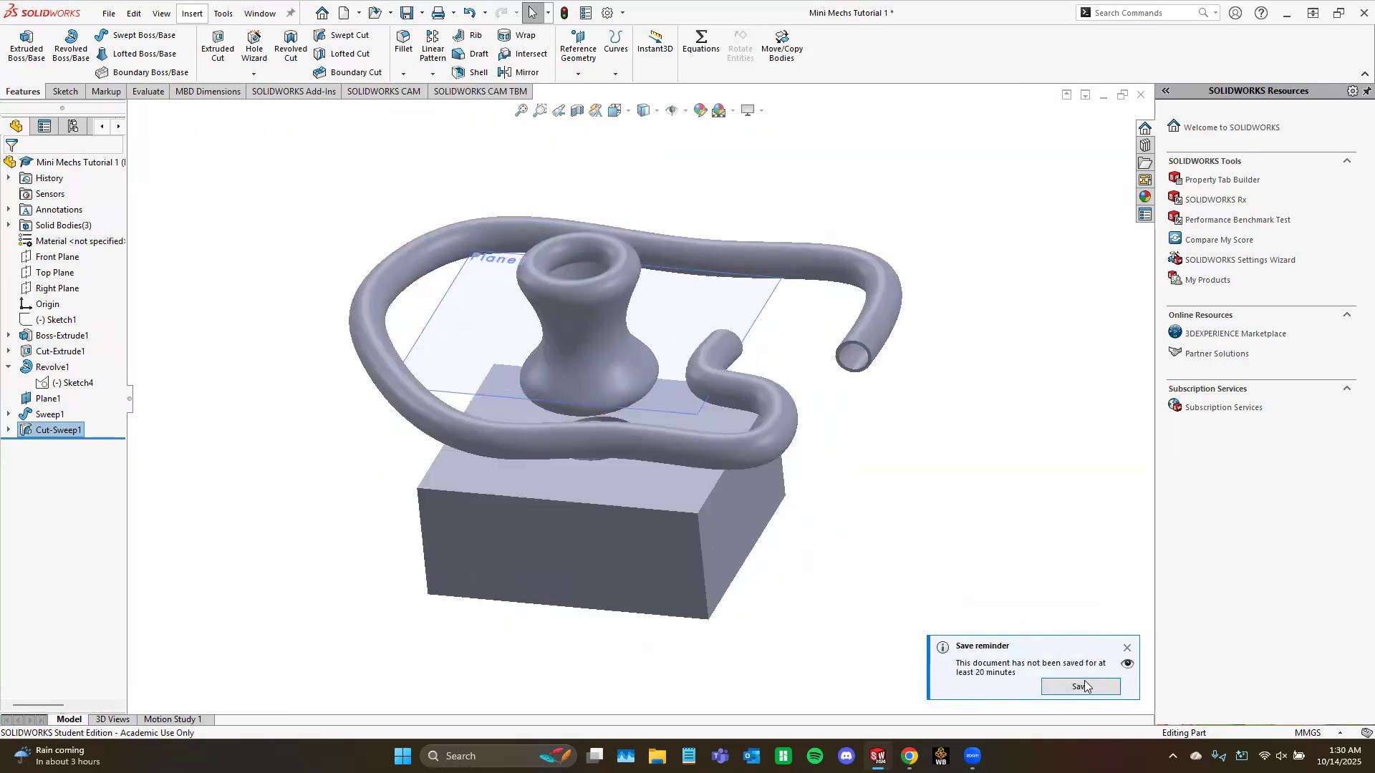
# Step: Save the part and look closely at the vase and tube in the shaded display
pyautogui.click(1084, 682)
pyautogui.moveTo(766, 575); pyautogui.dragTo(719, 630, button='middle')
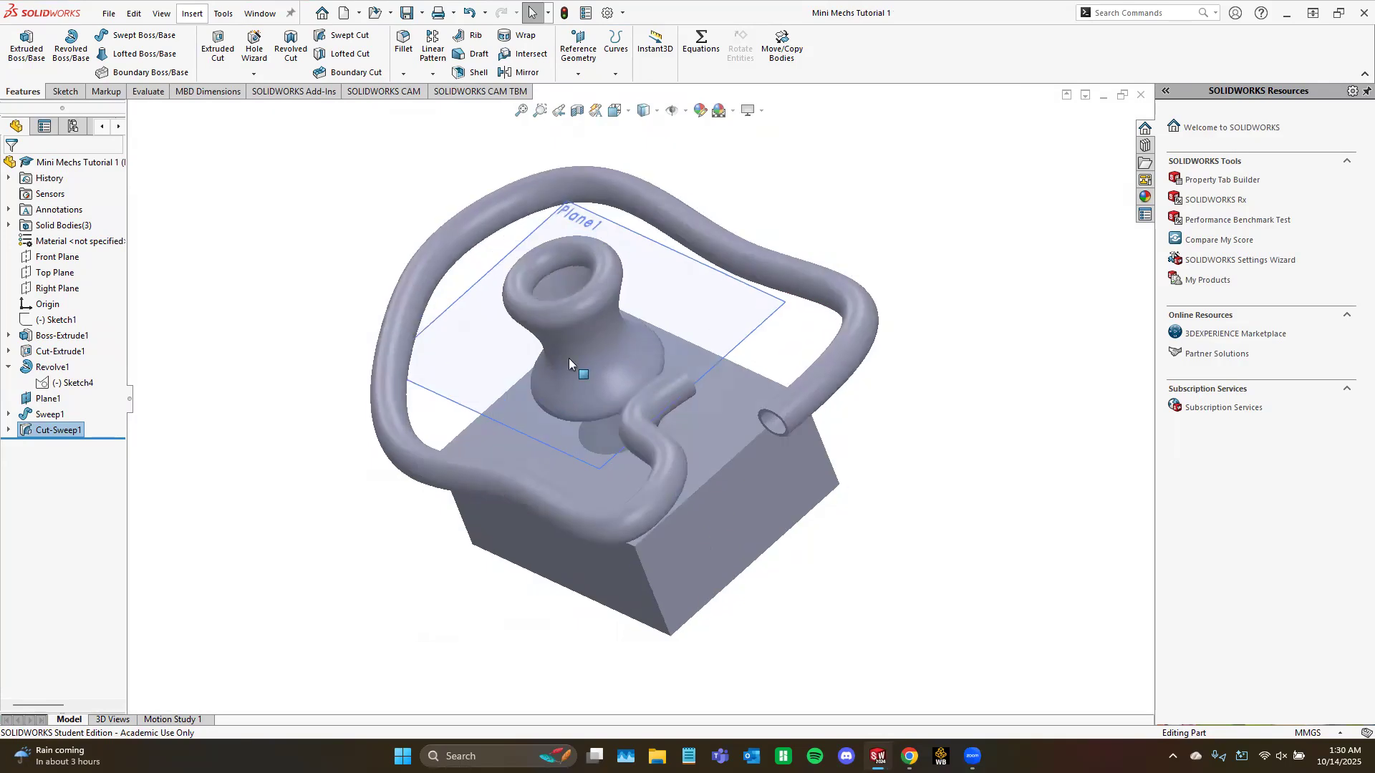
pyautogui.scroll(-3, 570, 361)
pyautogui.moveTo(674, 506); pyautogui.dragTo(742, 451, button='middle')
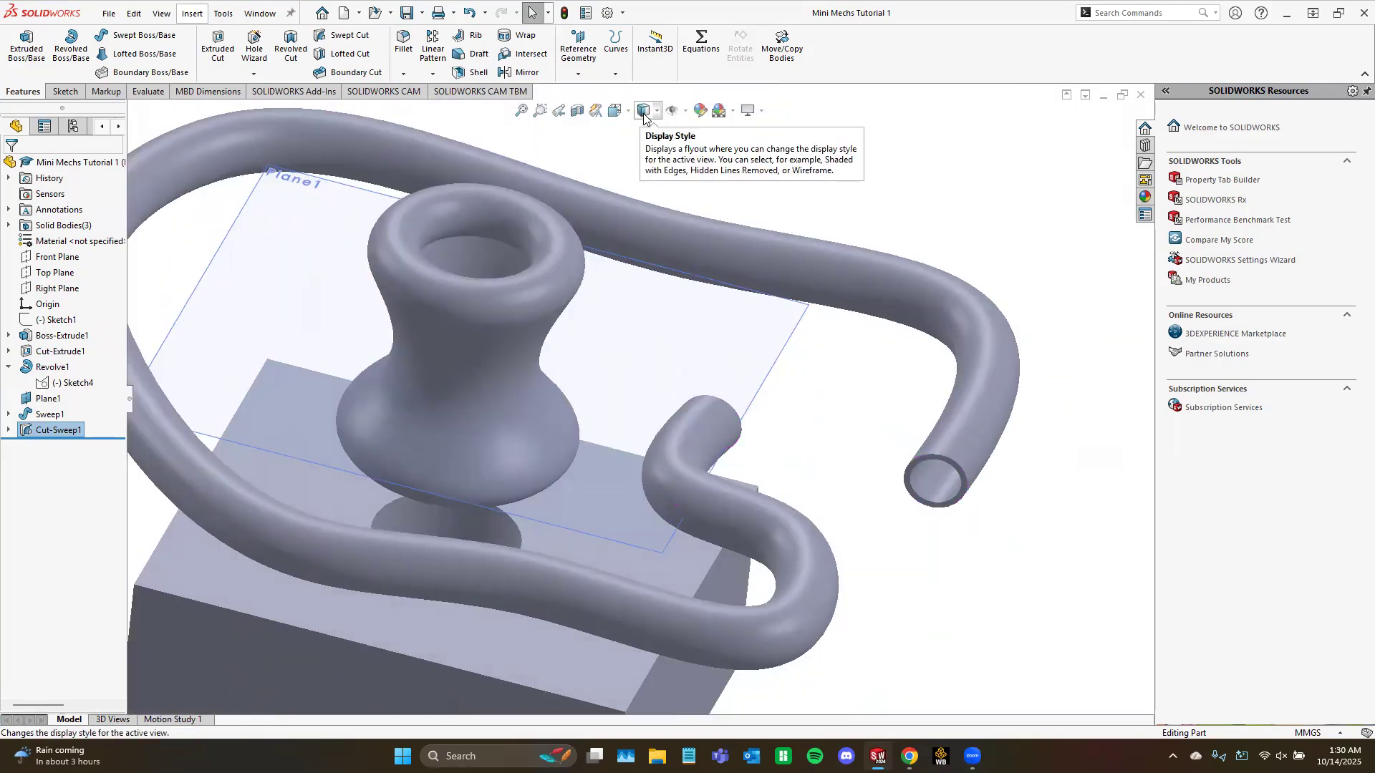
# Step: Change the display style of the model to Hidden Lines Removed
pyautogui.scroll(4, 620, 337)
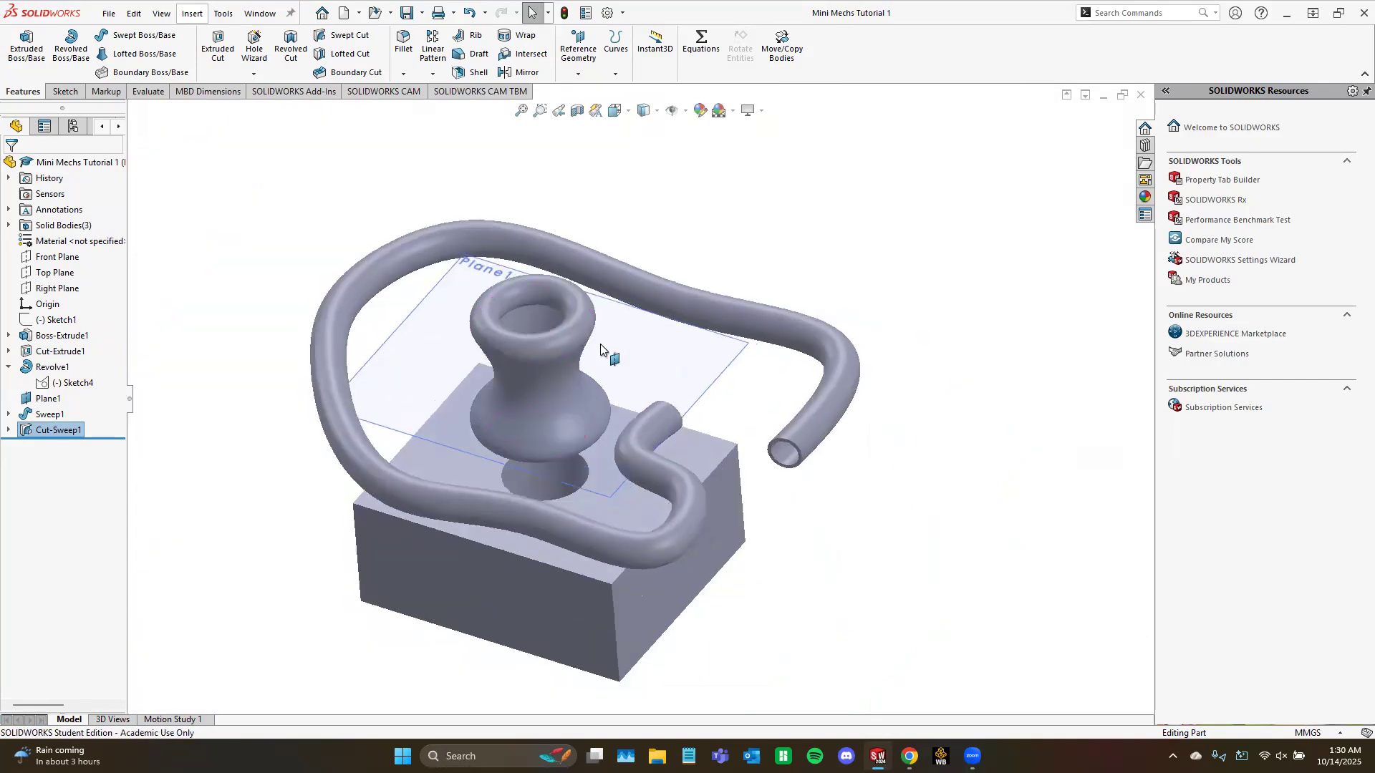
pyautogui.click(650, 111)
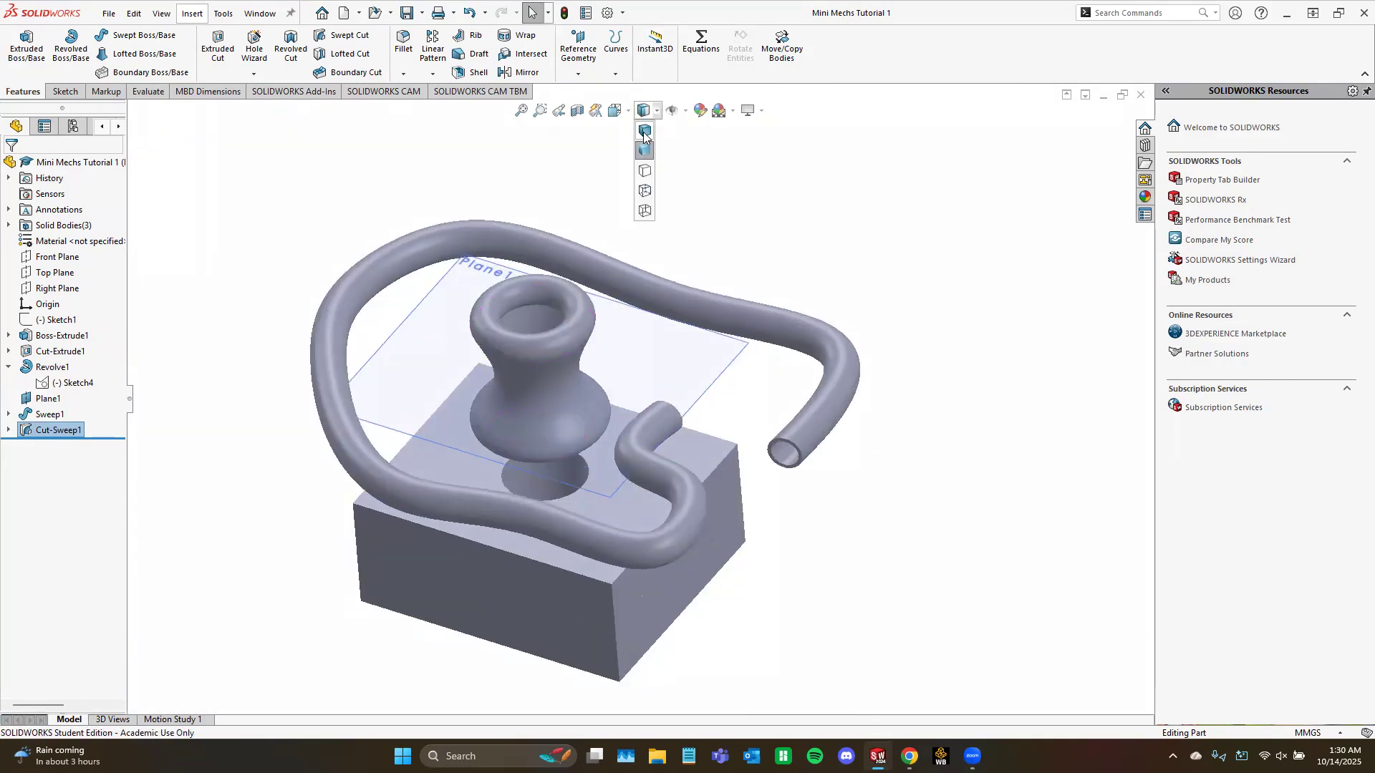
pyautogui.click(648, 173)
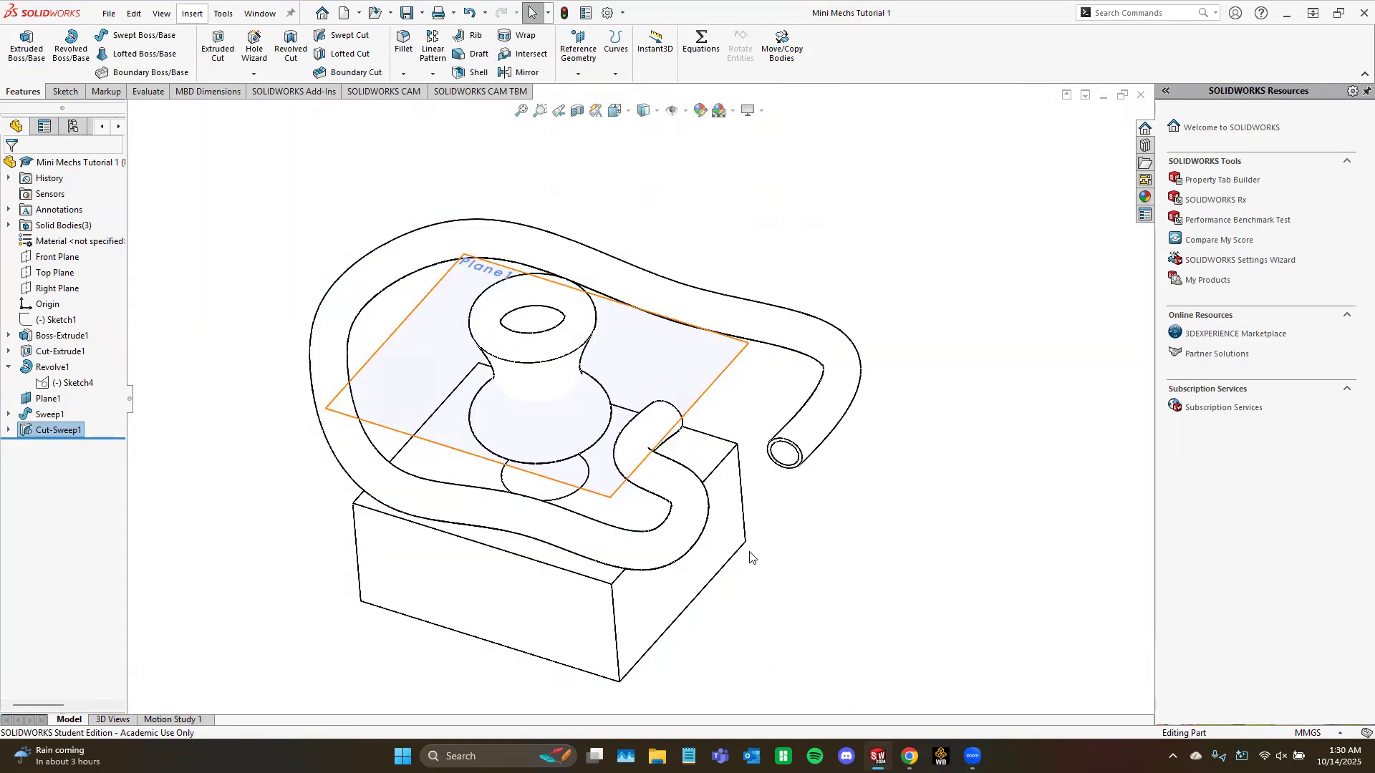
# Step: Set the model's display style to Hidden Lines Visible
pyautogui.moveTo(726, 484); pyautogui.dragTo(674, 553, button='middle')
pyautogui.scroll(-1, 693, 365)
pyautogui.click(651, 111)
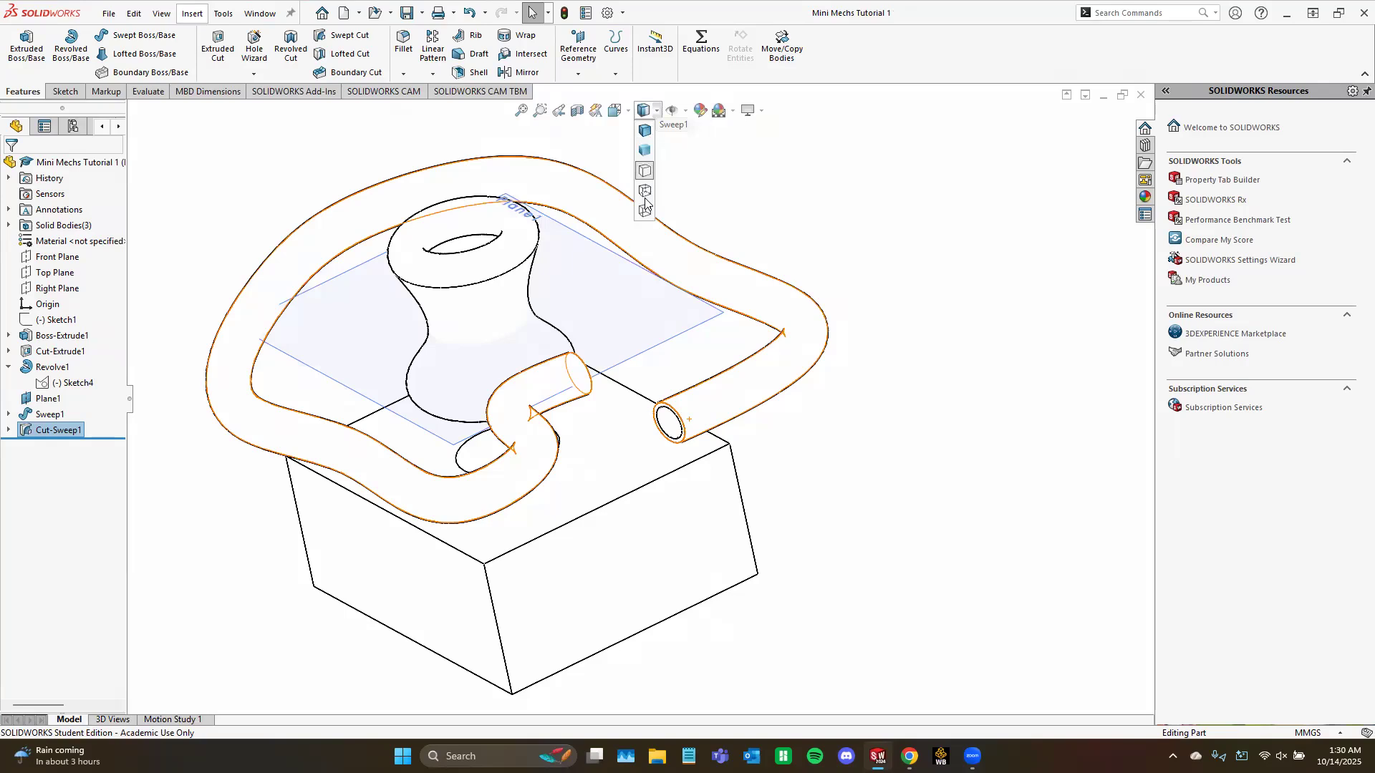
pyautogui.click(648, 191)
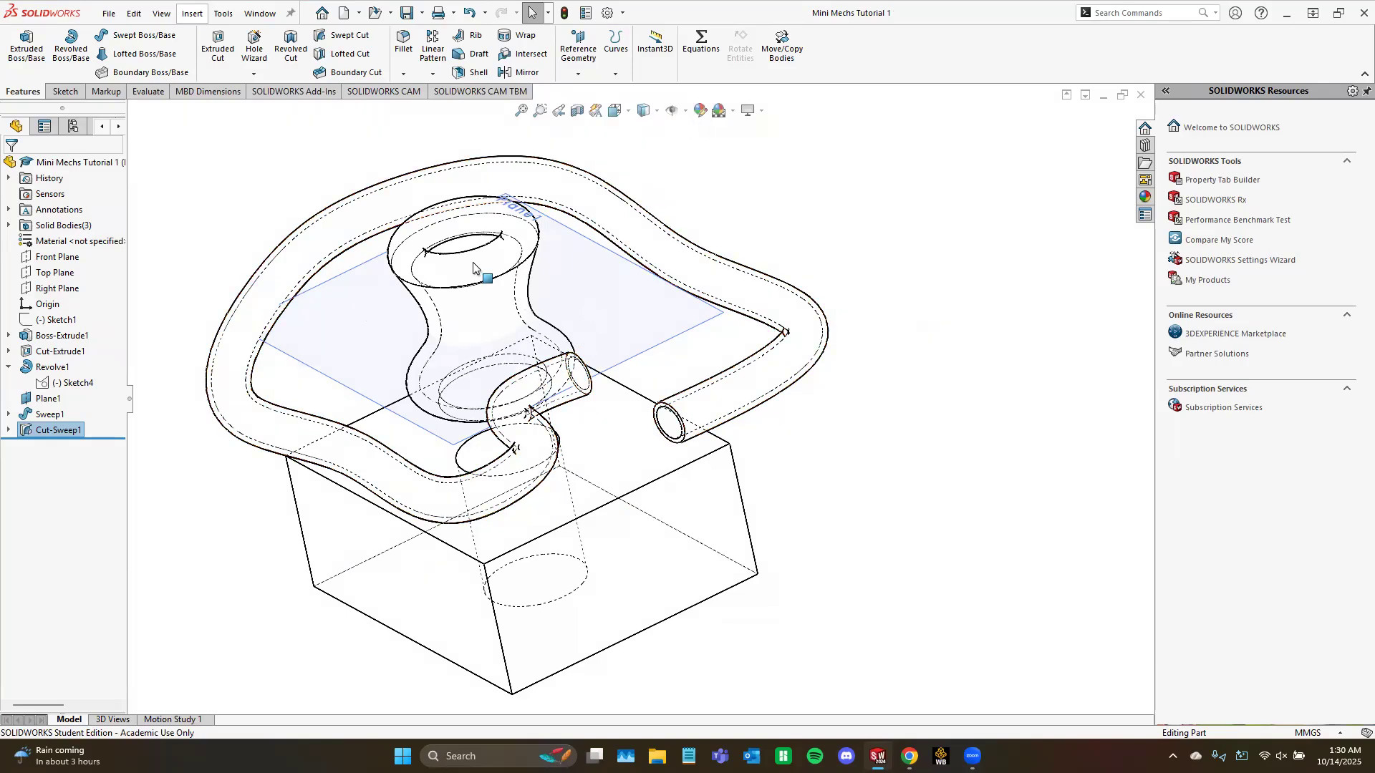
# Step: Set the display style to Wireframe and view the model from other angles
pyautogui.click(640, 112)
pyautogui.click(648, 213)
pyautogui.moveTo(759, 326); pyautogui.dragTo(680, 227, button='middle')
pyautogui.moveTo(618, 328); pyautogui.dragTo(664, 132, button='middle')
# Step: Set the display style back to Shaded With Edges and view the model from above at an angle
pyautogui.click(643, 111)
pyautogui.click(645, 151)
pyautogui.moveTo(648, 215); pyautogui.dragTo(668, 231, button='middle')
pyautogui.scroll(-1, 672, 275)
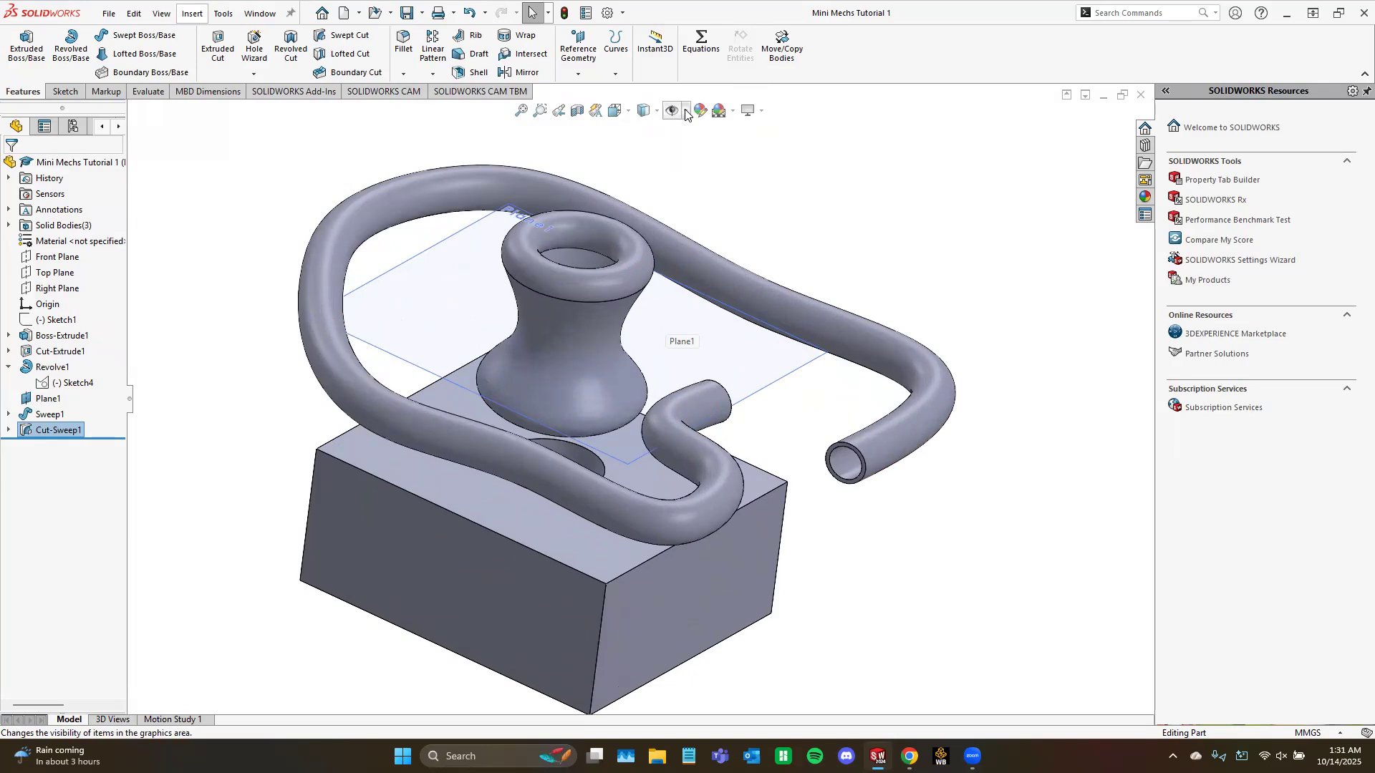
# Step: Turn the visibility of reference planes off and back on
pyautogui.click(686, 113)
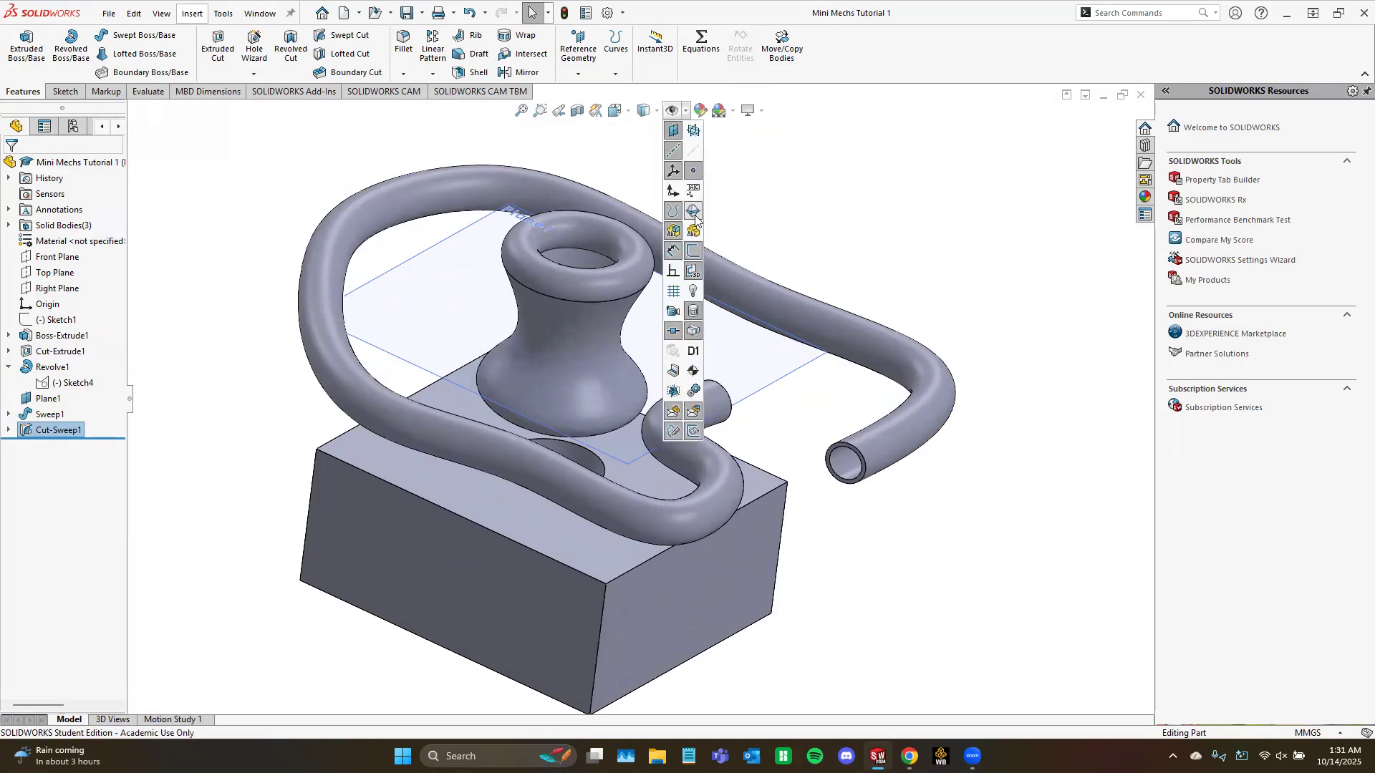
pyautogui.click(674, 137)
pyautogui.click(674, 132)
# Step: Show Sketch1 and the revolve's profile Sketch4 in the graphics area
pyautogui.rightClick(60, 320)
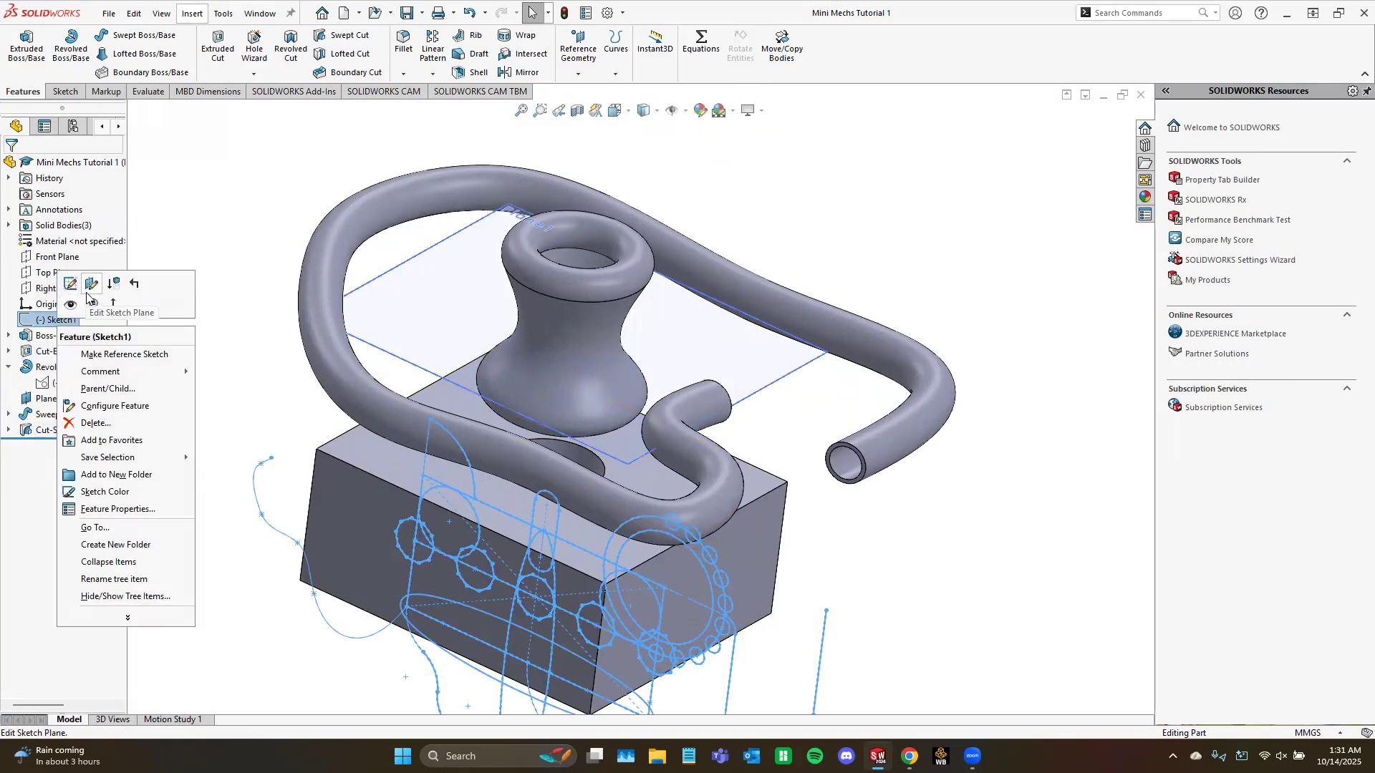
pyautogui.click(70, 306)
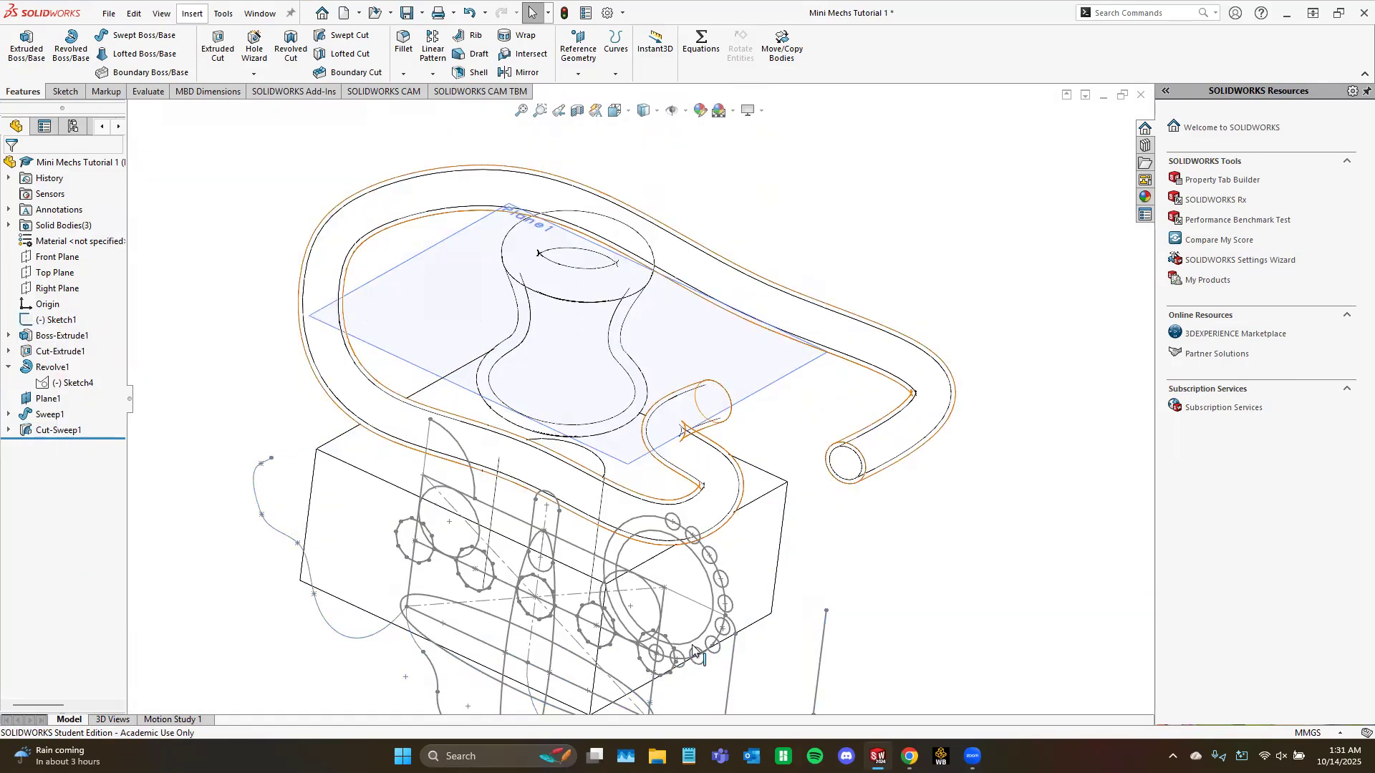
pyautogui.rightClick(49, 382)
pyautogui.click(65, 361)
pyautogui.click(284, 324)
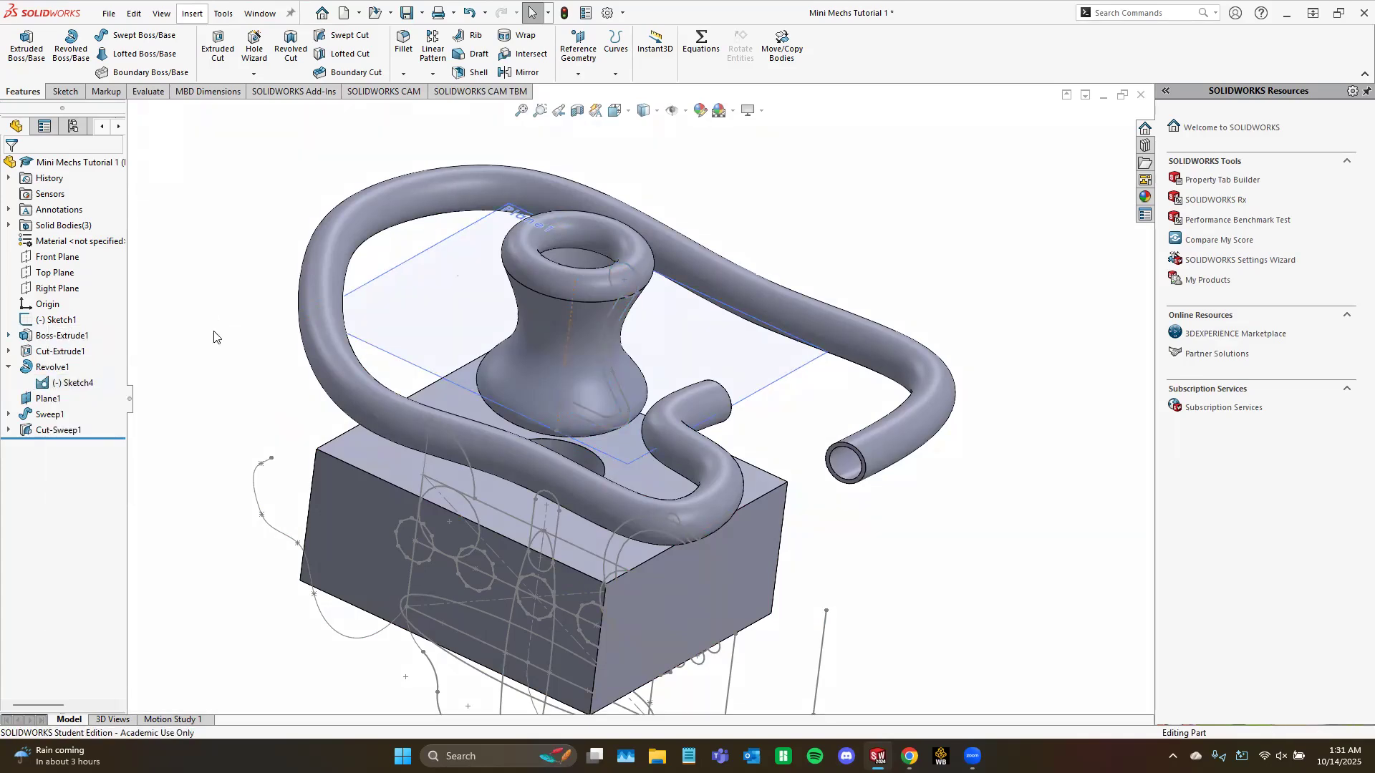
# Step: Turn the global visibility of sketches off and back on
pyautogui.click(681, 112)
pyautogui.click(683, 113)
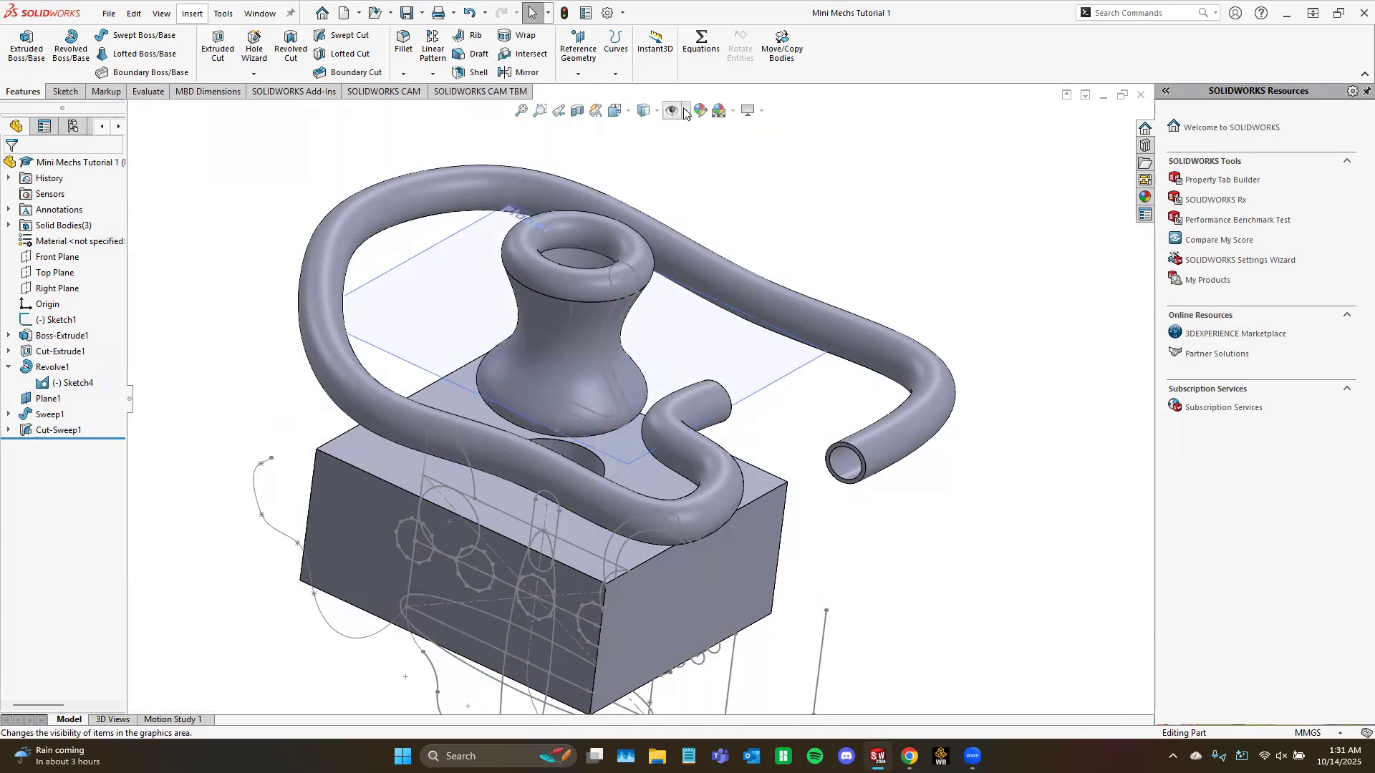
pyautogui.click(684, 112)
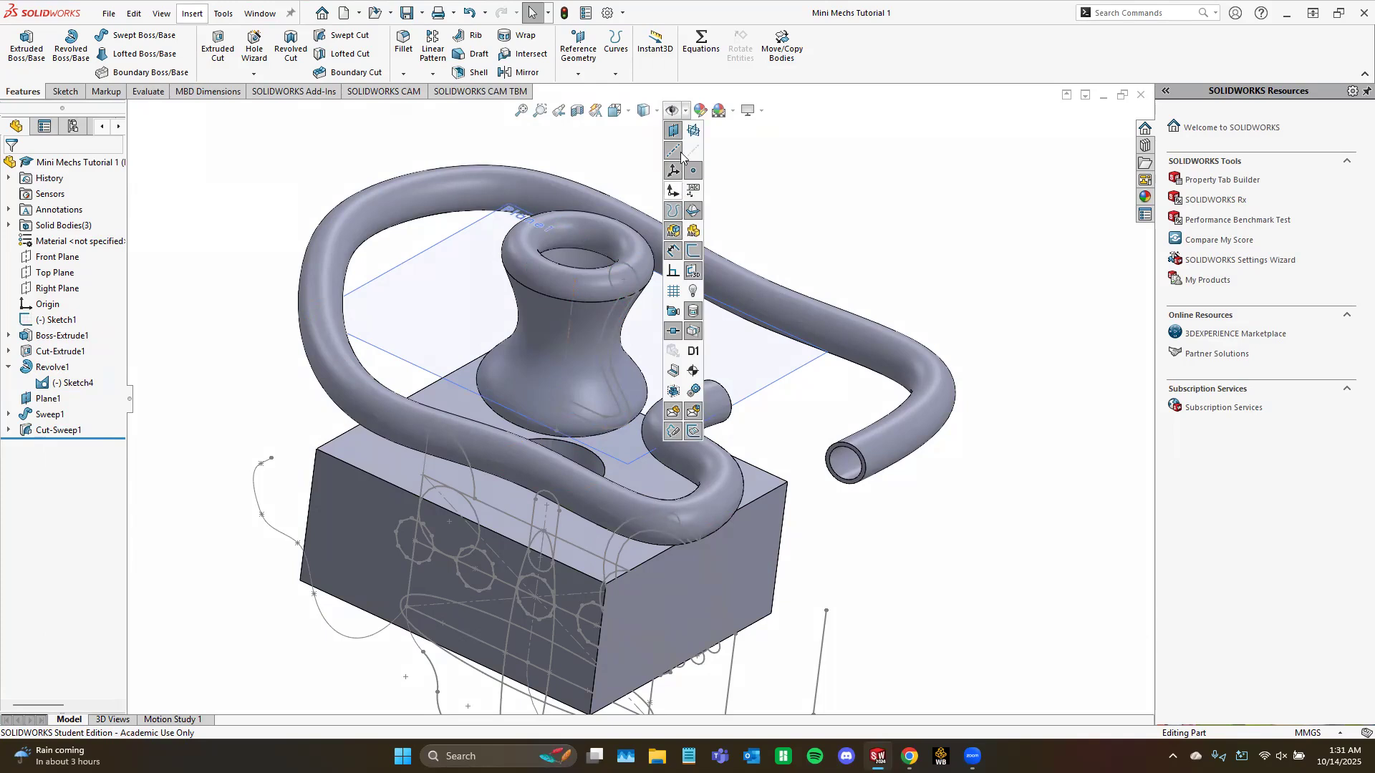
pyautogui.click(692, 255)
pyautogui.click(692, 252)
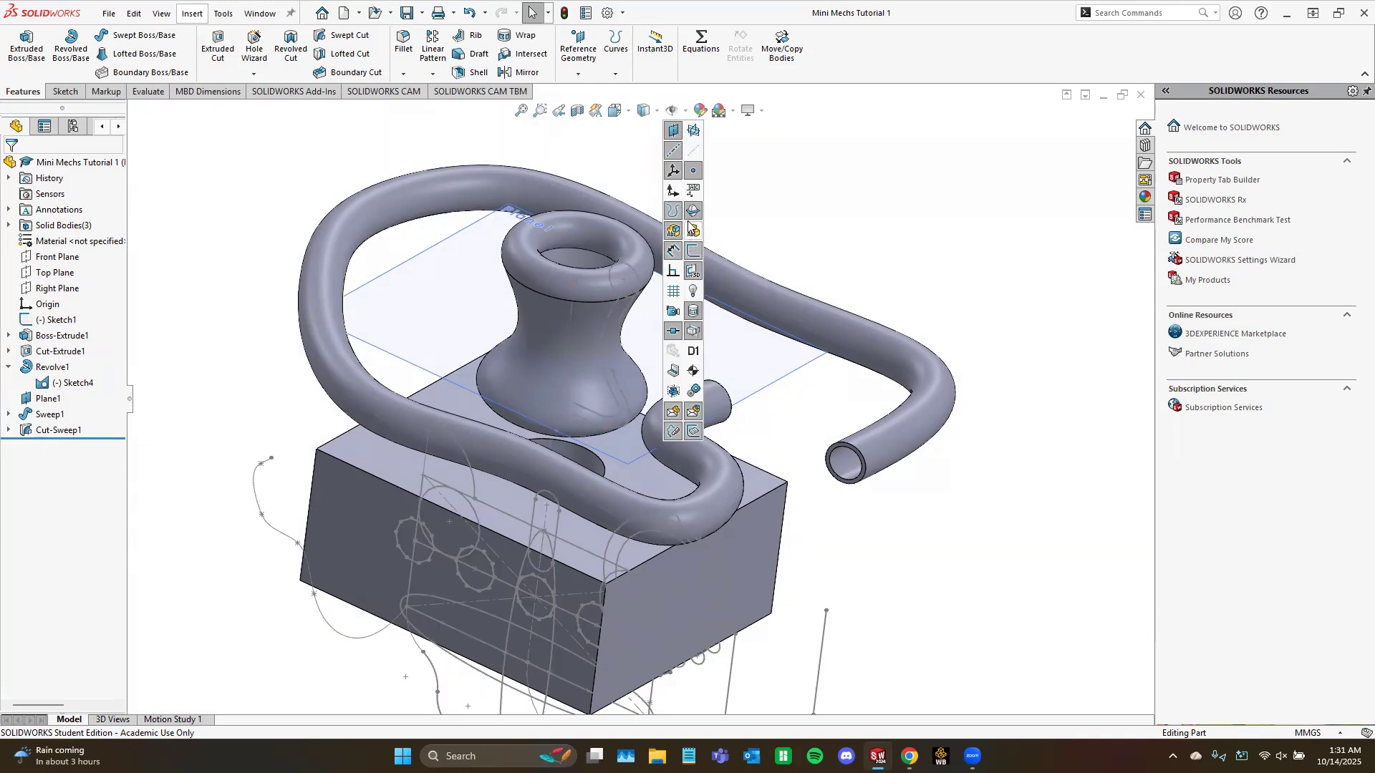
# Step: Hide all item types at once and bring them back, and hide only the sketches
pyautogui.click(673, 110)
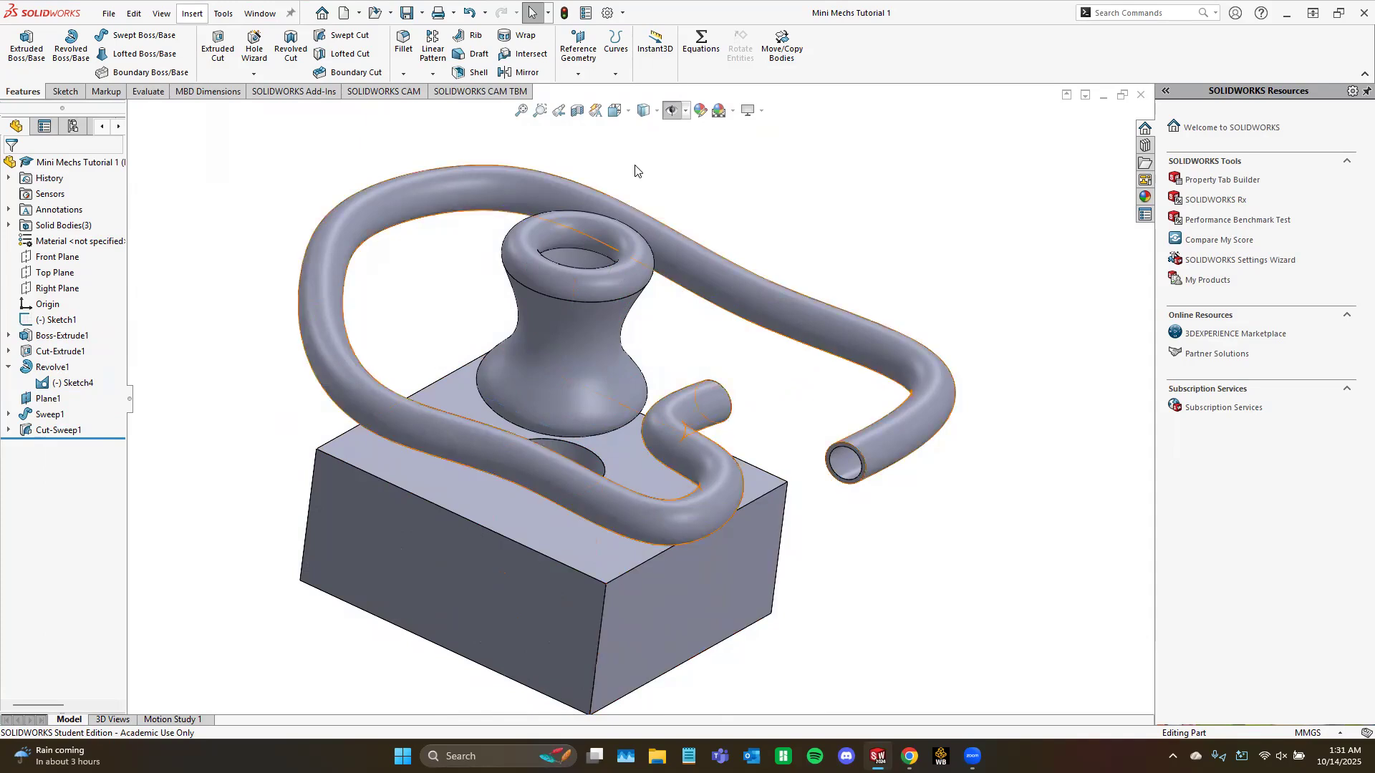
pyautogui.click(674, 110)
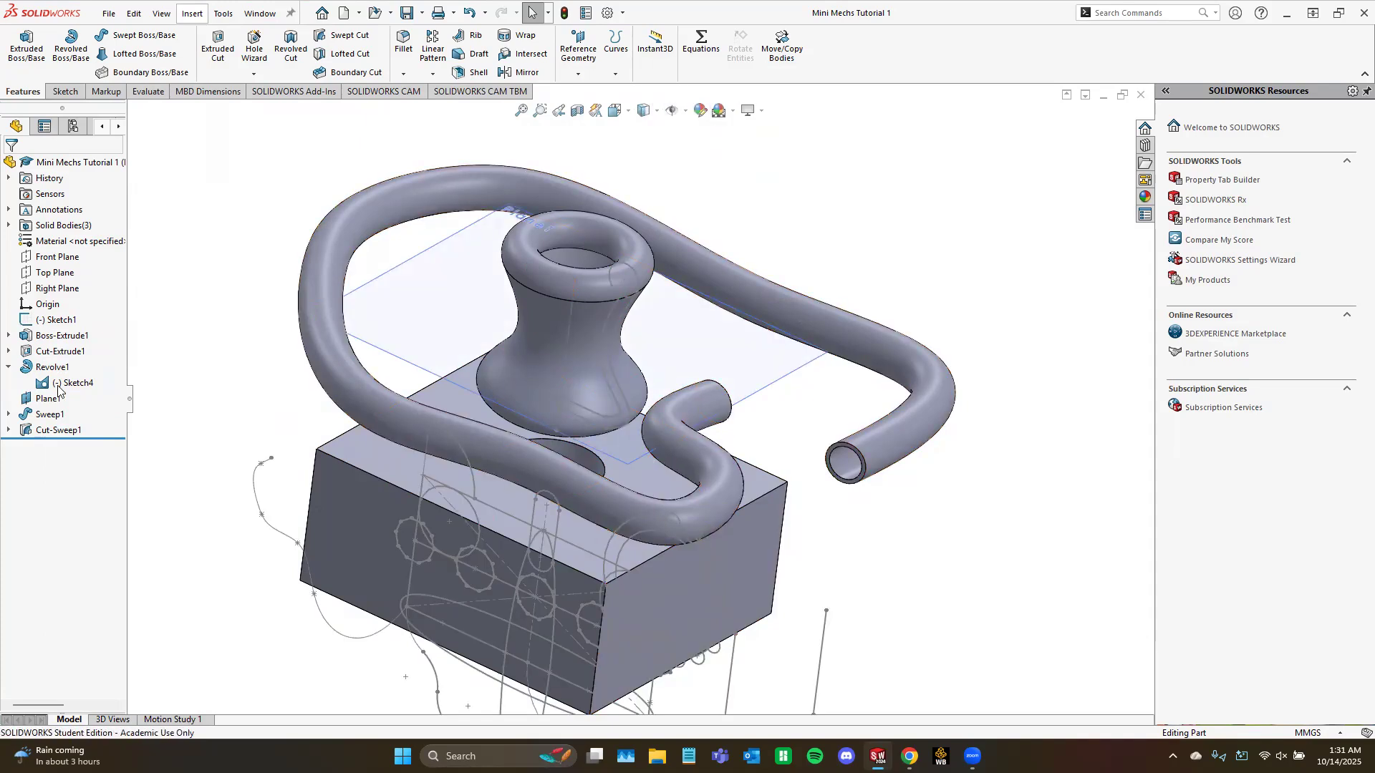
pyautogui.click(673, 111)
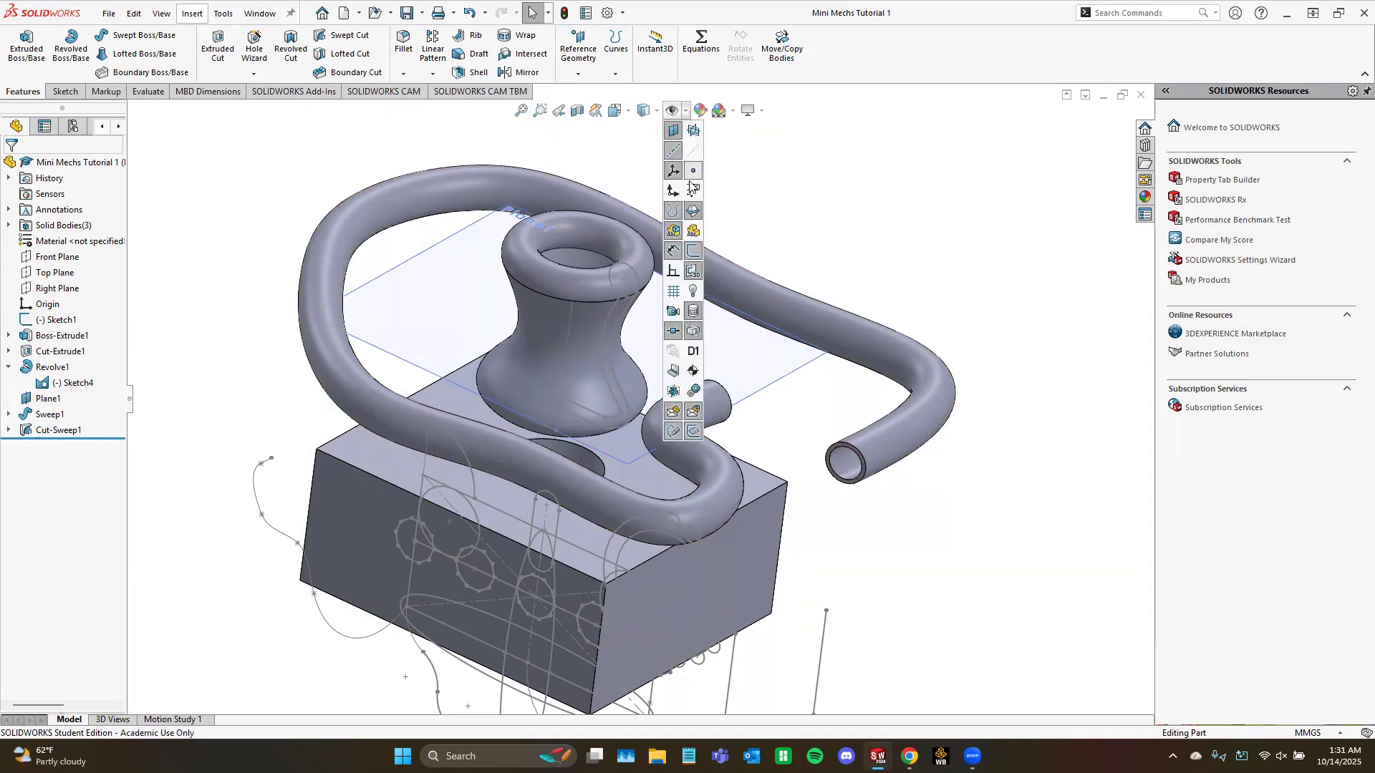
pyautogui.click(694, 232)
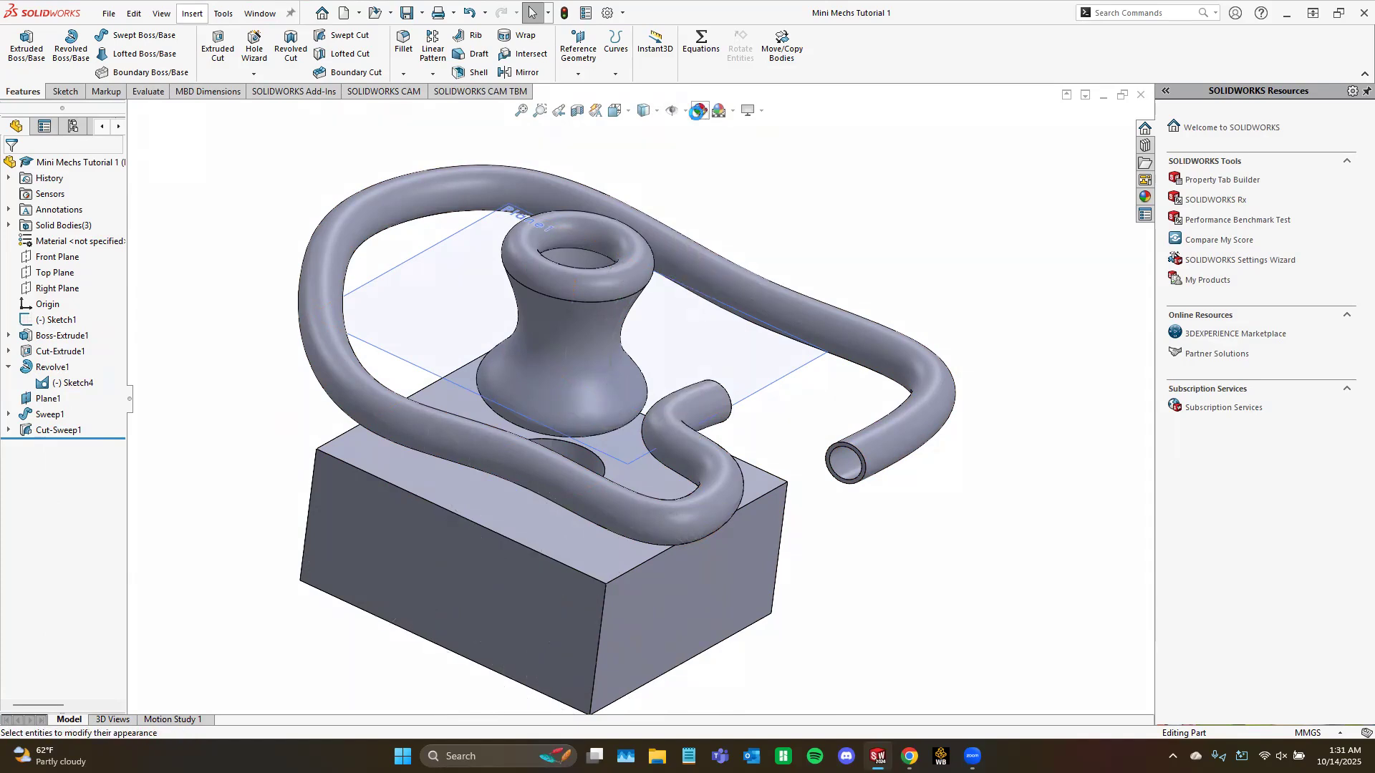
# Step: Try several standard colors on the whole part in its appearance settings, including green and grey
pyautogui.click(698, 110)
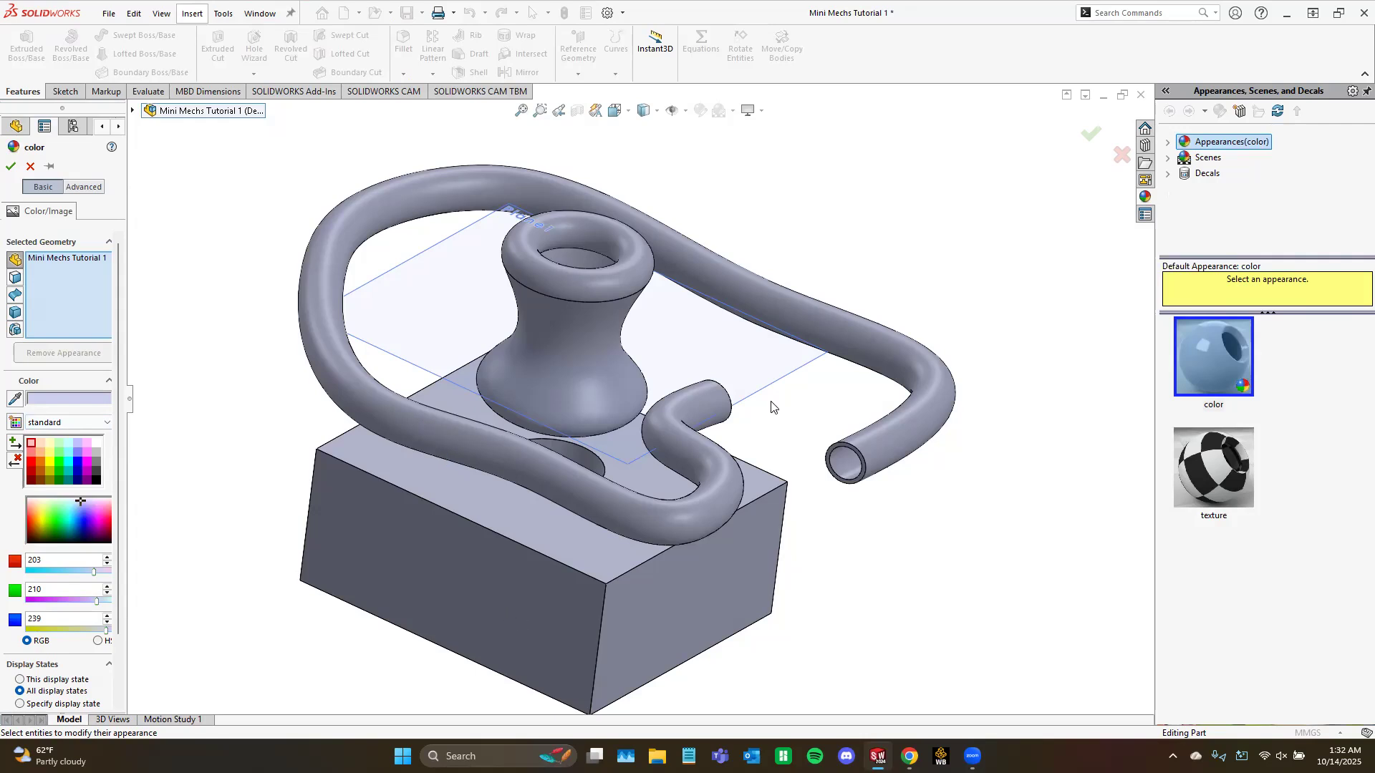
pyautogui.click(63, 459)
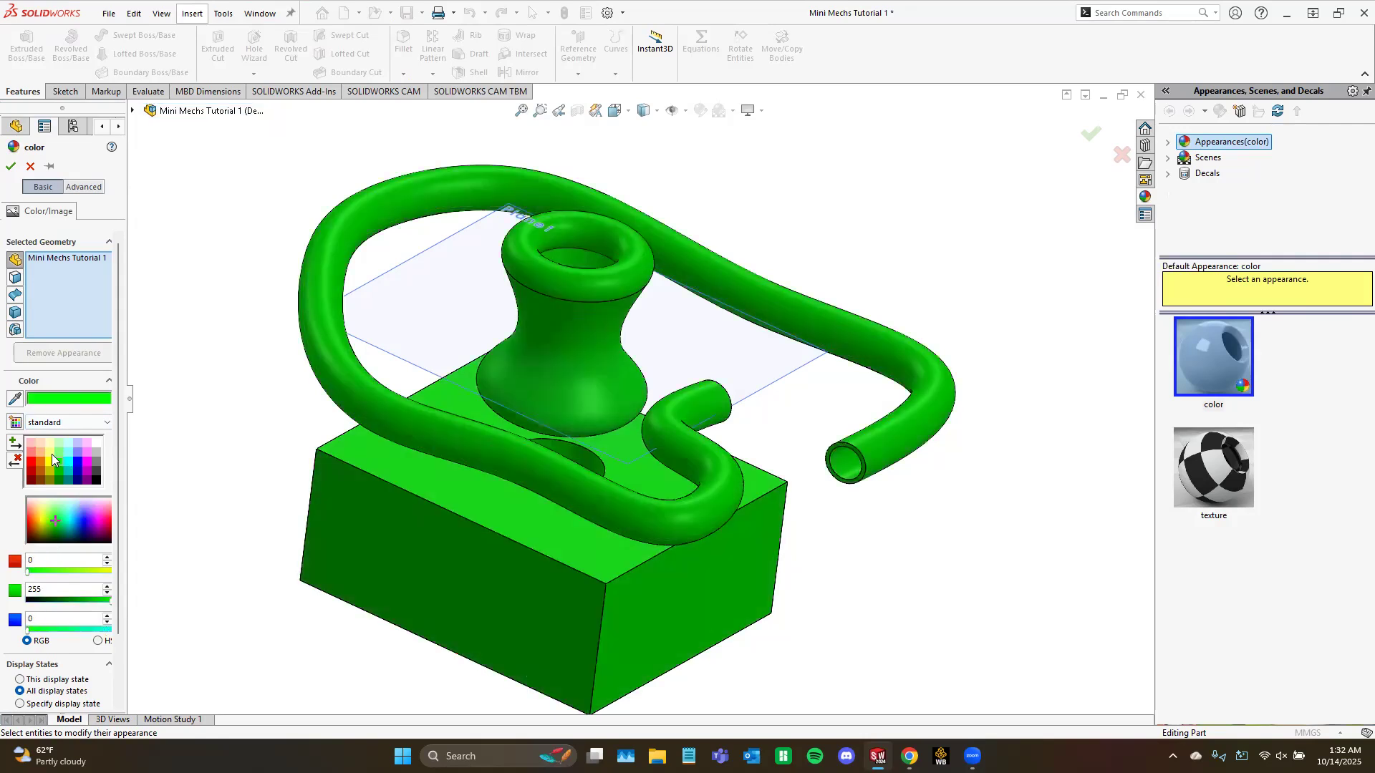
pyautogui.click(50, 451)
pyautogui.click(40, 462)
pyautogui.click(87, 464)
pyautogui.click(96, 452)
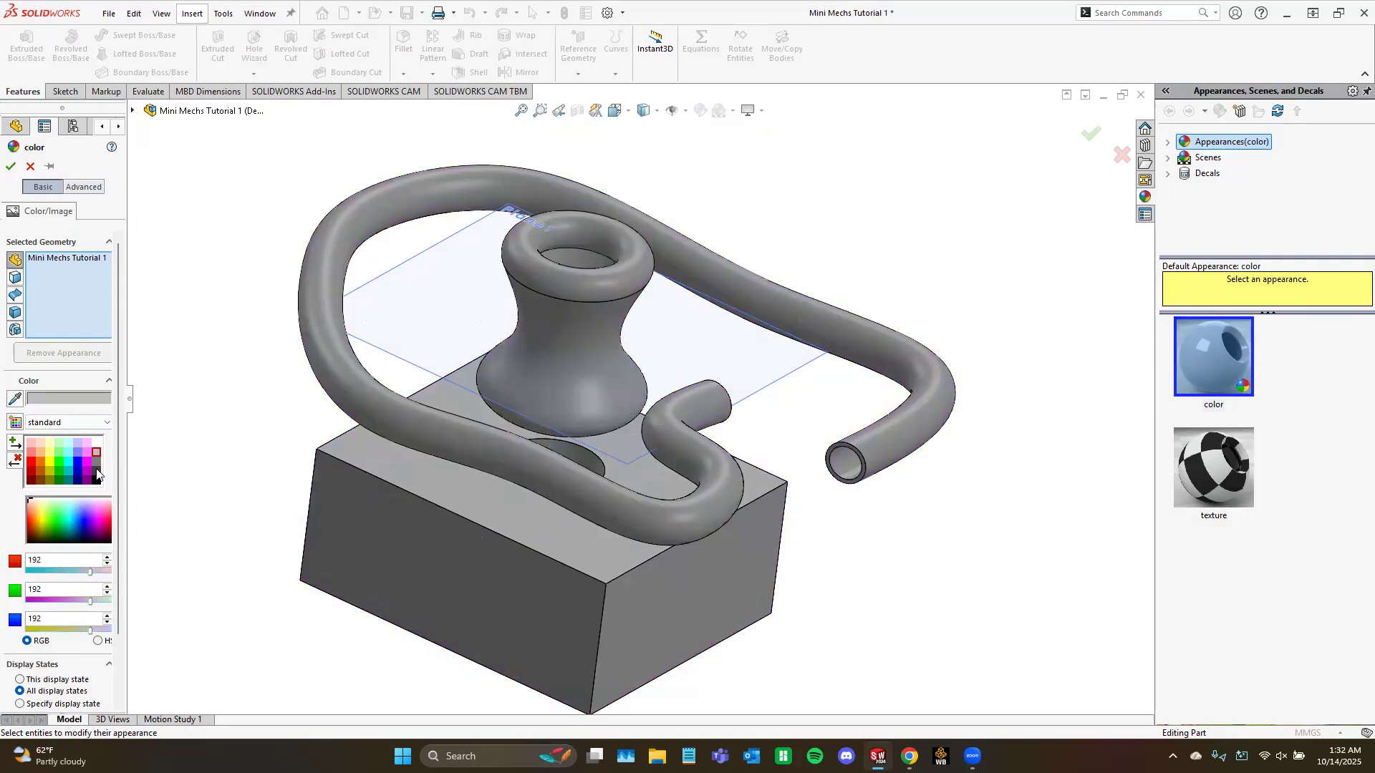
pyautogui.click(11, 168)
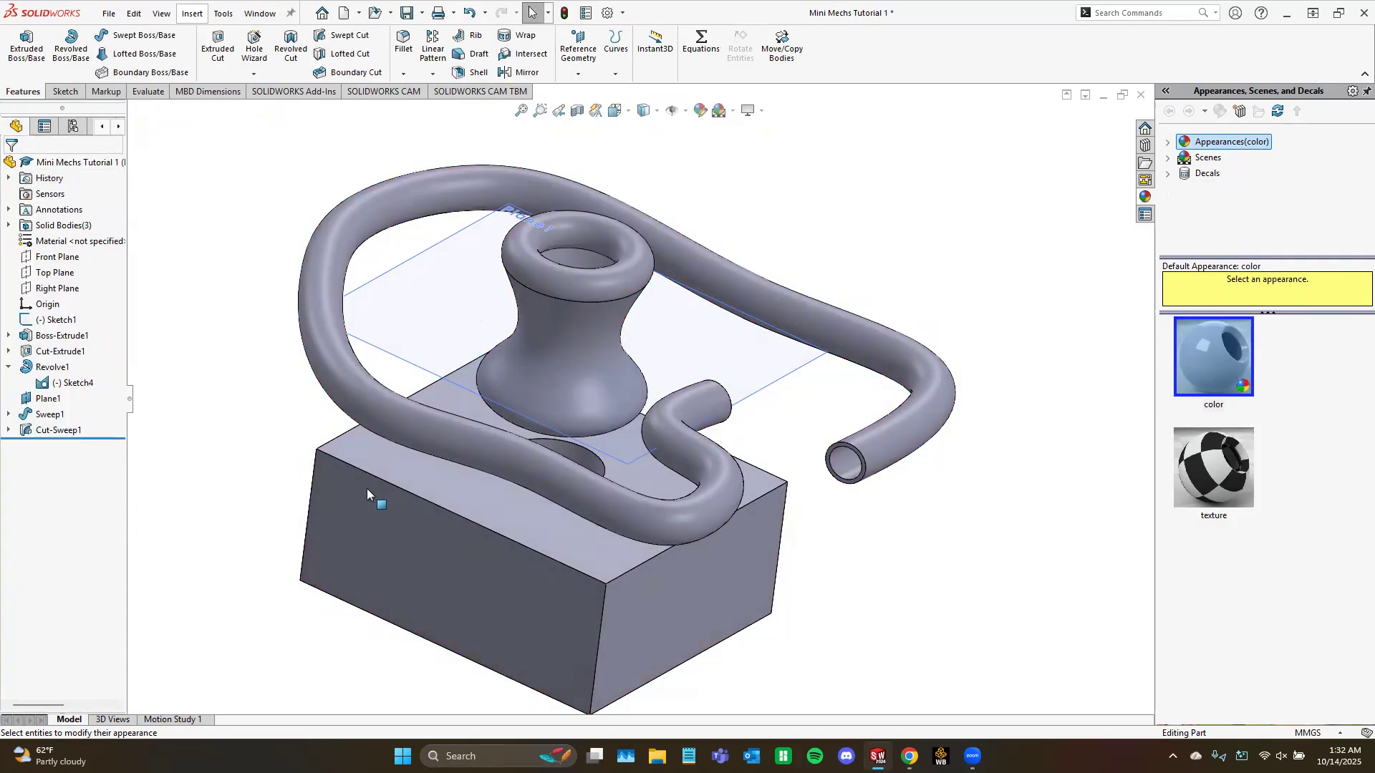
pyautogui.scroll(1, 623, 415)
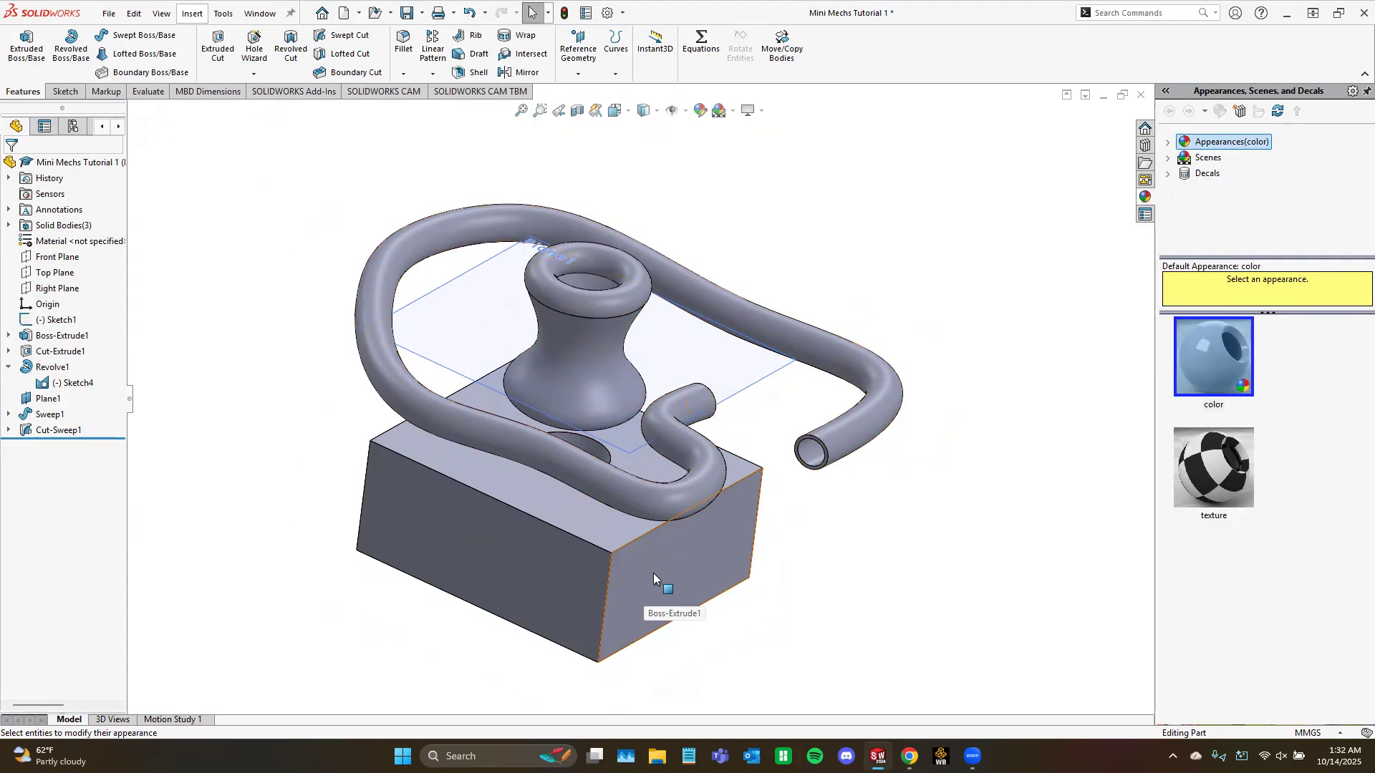
pyautogui.moveTo(510, 512); pyautogui.dragTo(551, 526, button='middle')
pyautogui.scroll(-3, 348, 470)
pyautogui.moveTo(437, 509); pyautogui.dragTo(531, 489, button='middle')
pyautogui.scroll(7, 431, 511)
pyautogui.scroll(2, 628, 405)
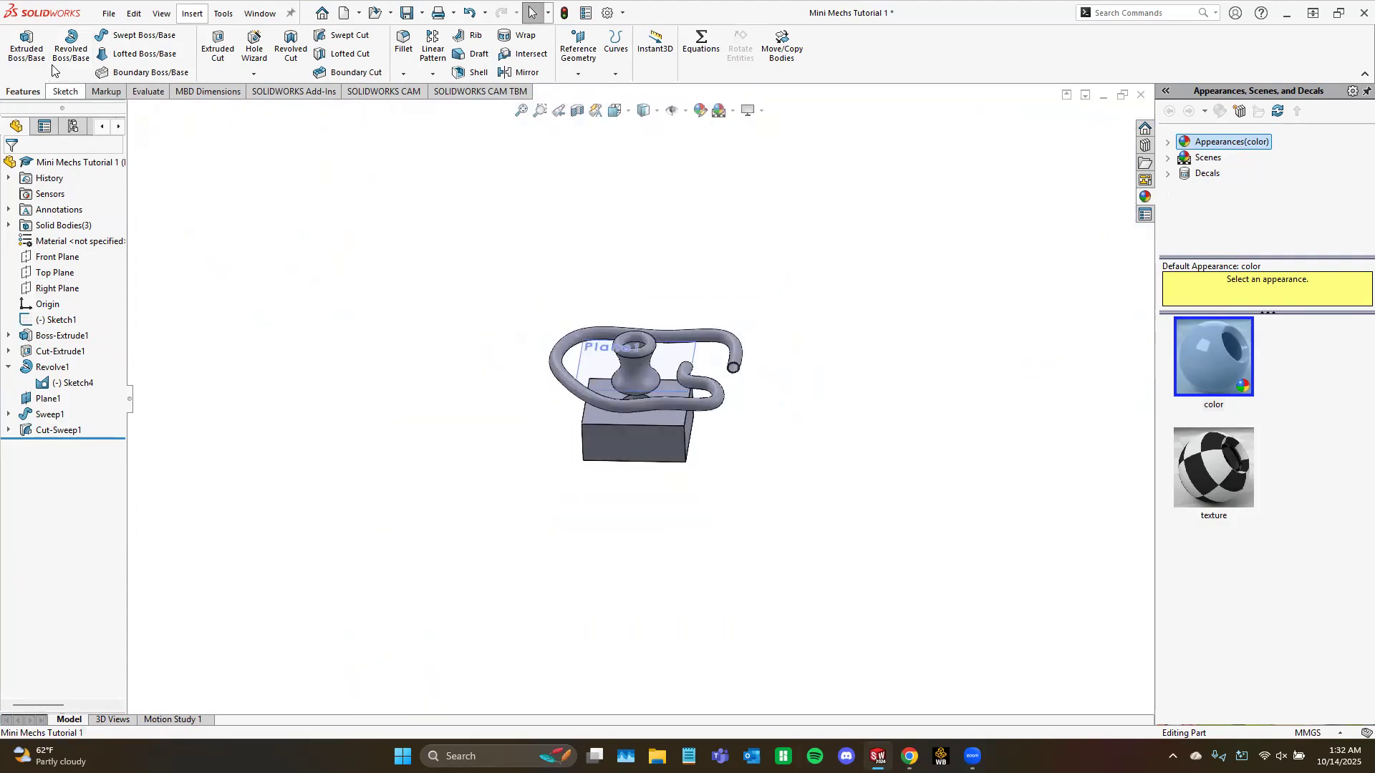
# Step: Sketch a center rectangle of about 56 by 45 mm on the Top Plane beside the tube, and exit the sketch
pyautogui.click(64, 91)
pyautogui.click(20, 43)
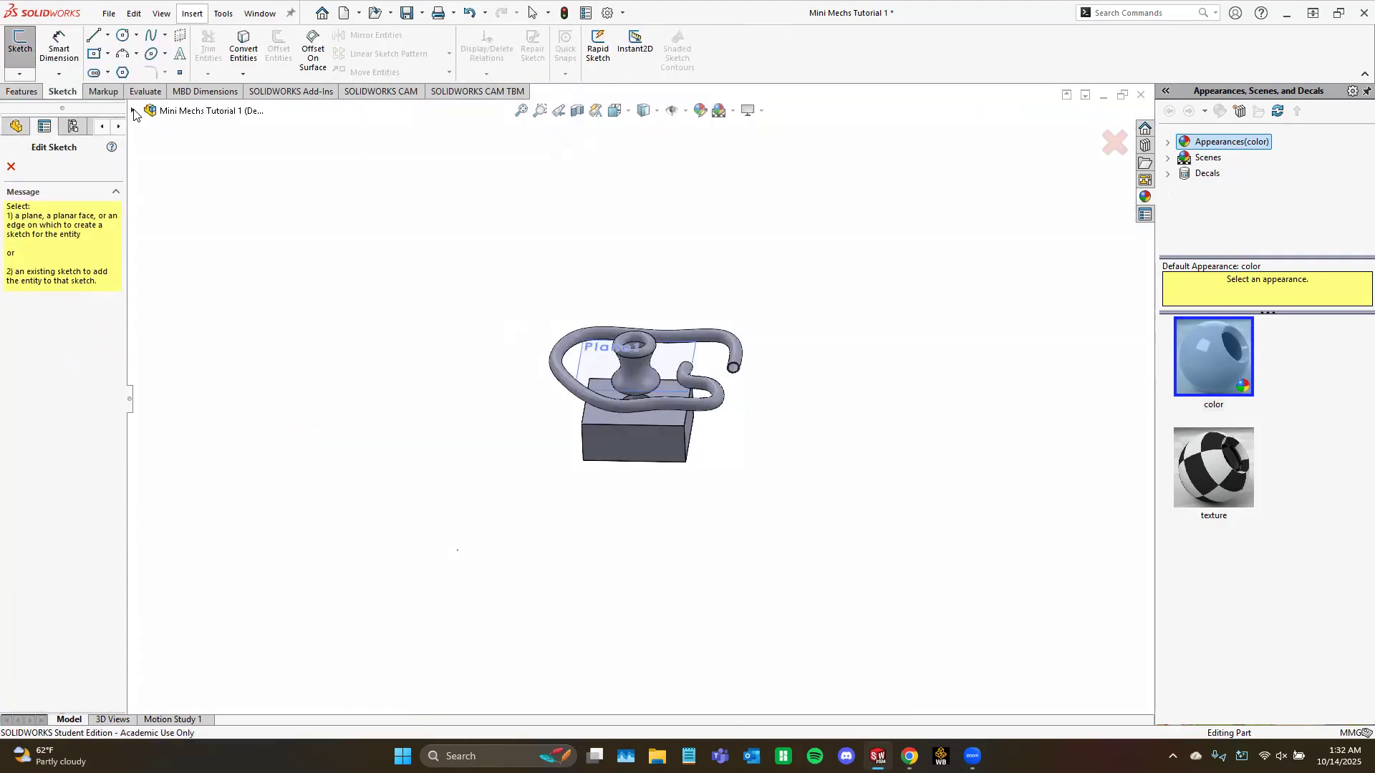
pyautogui.click(132, 111)
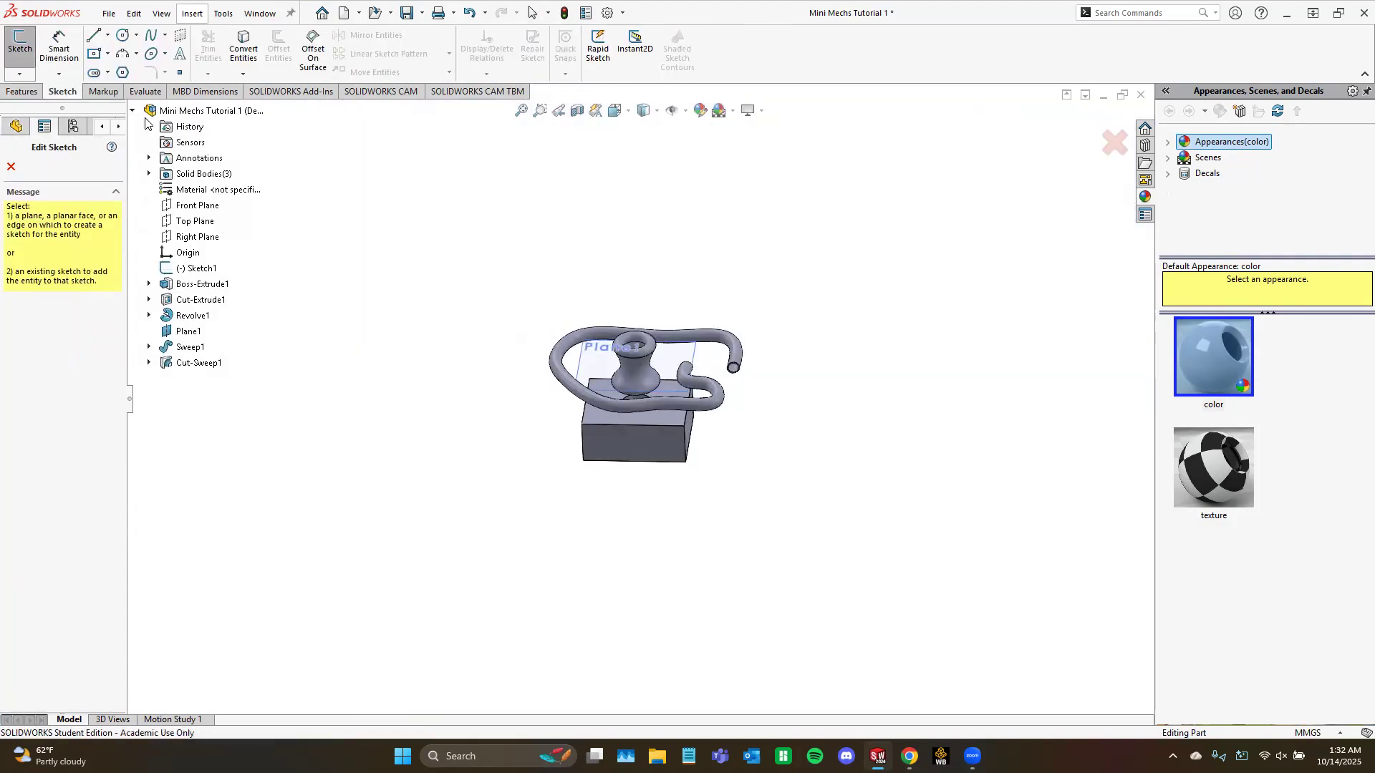
pyautogui.click(198, 221)
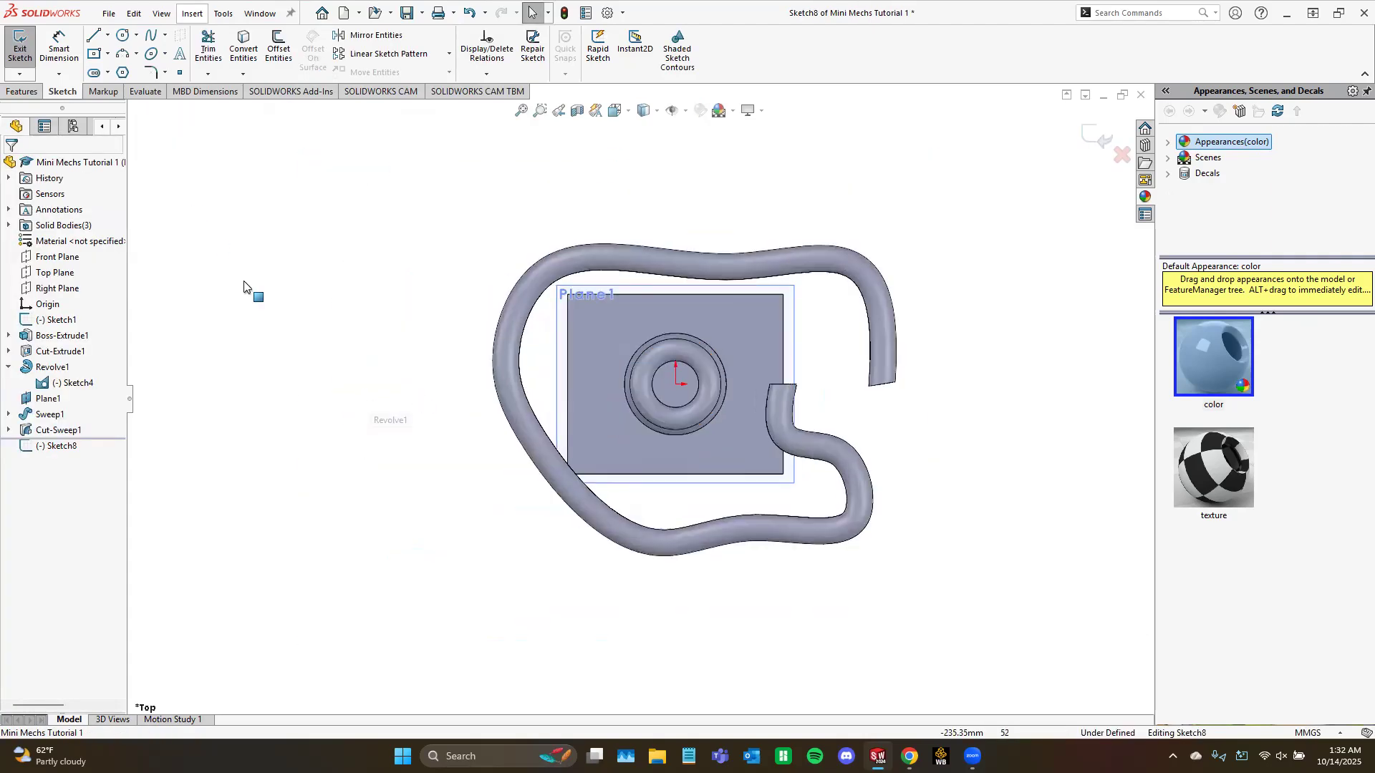
pyautogui.click(94, 54)
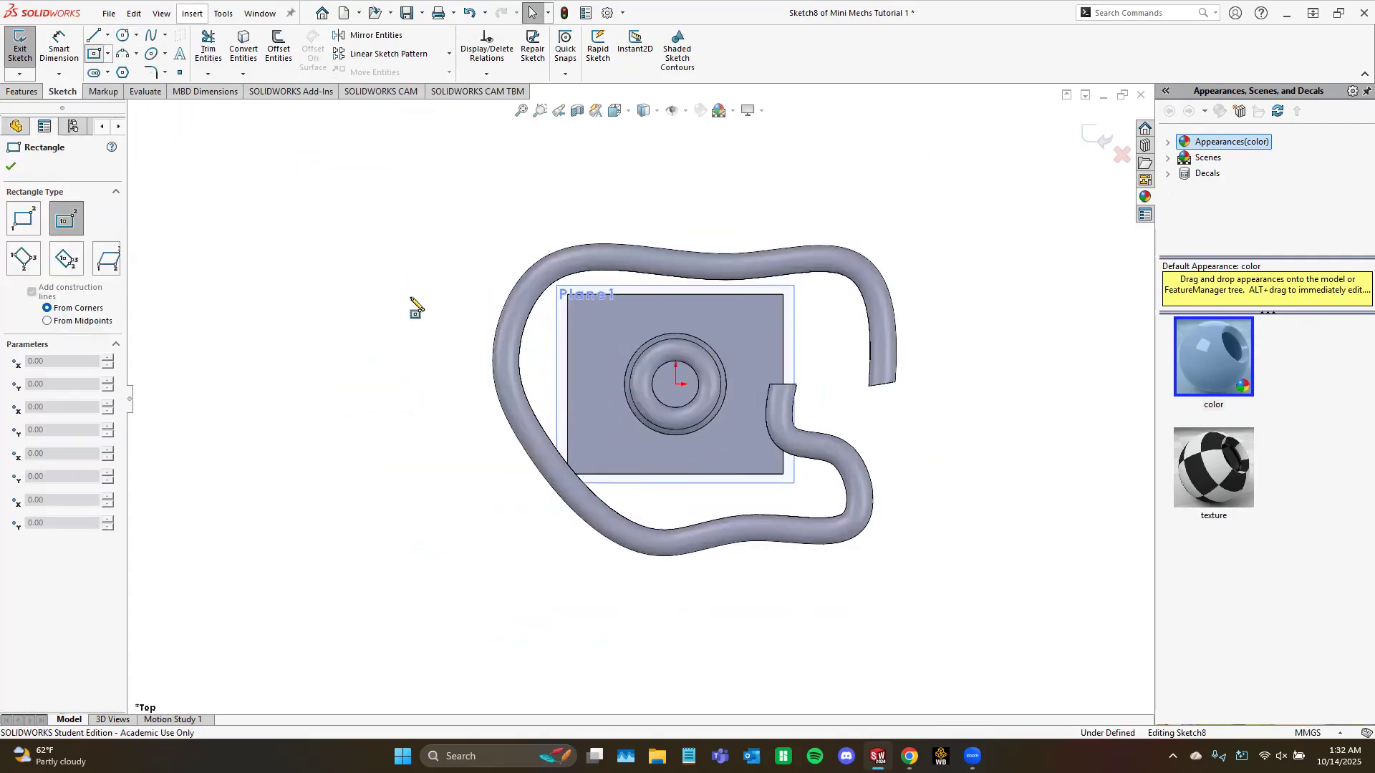
pyautogui.click(384, 295)
pyautogui.click(435, 336)
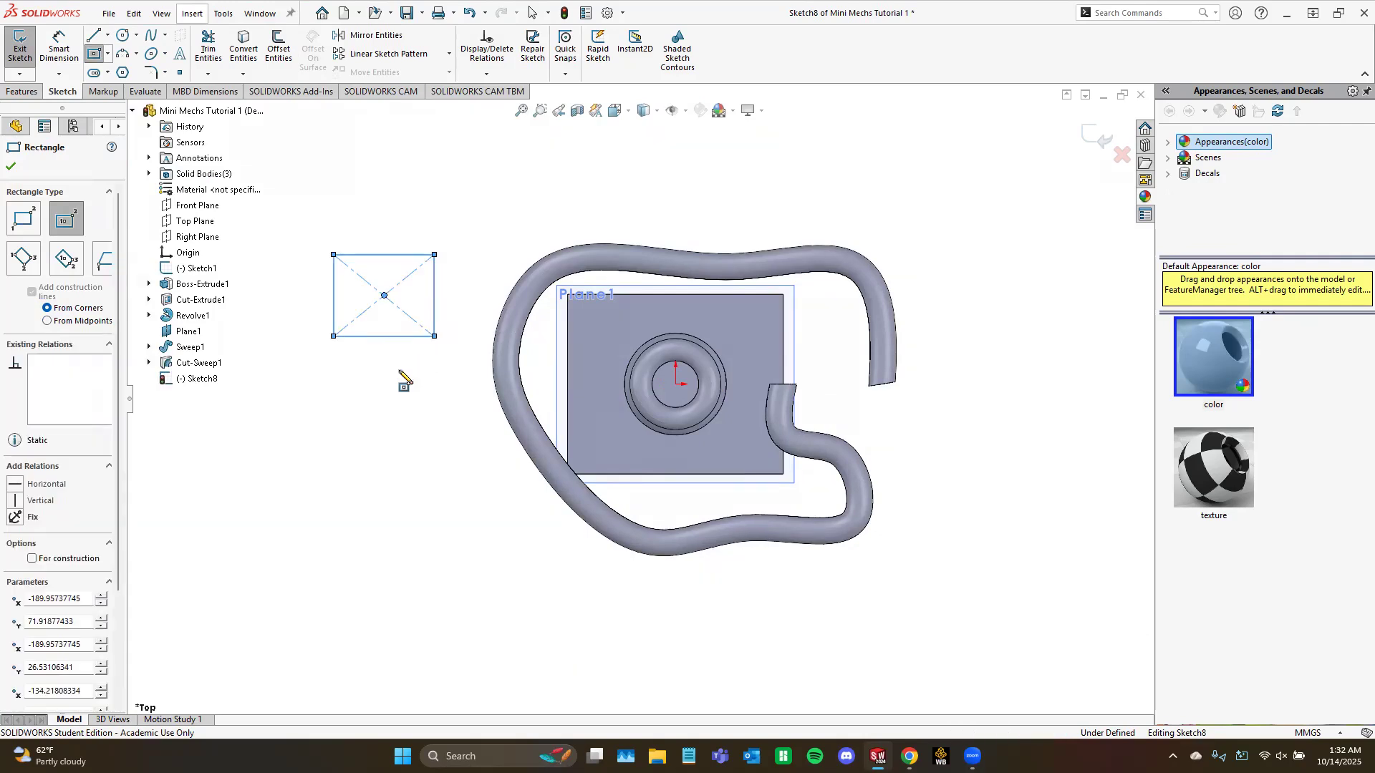
pyautogui.click(22, 68)
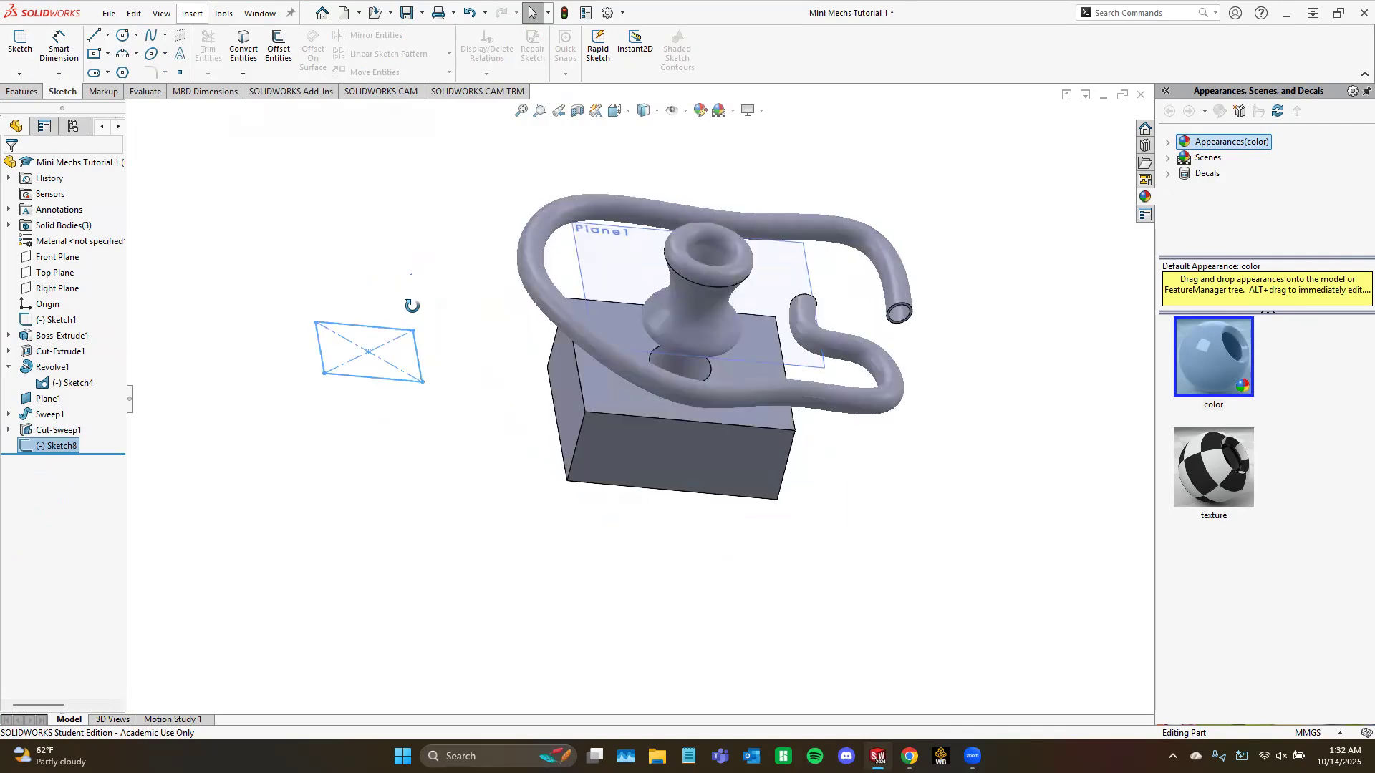
# Step: Reopen the rectangle sketch for editing, view it at an angle and exit it again
pyautogui.click(20, 43)
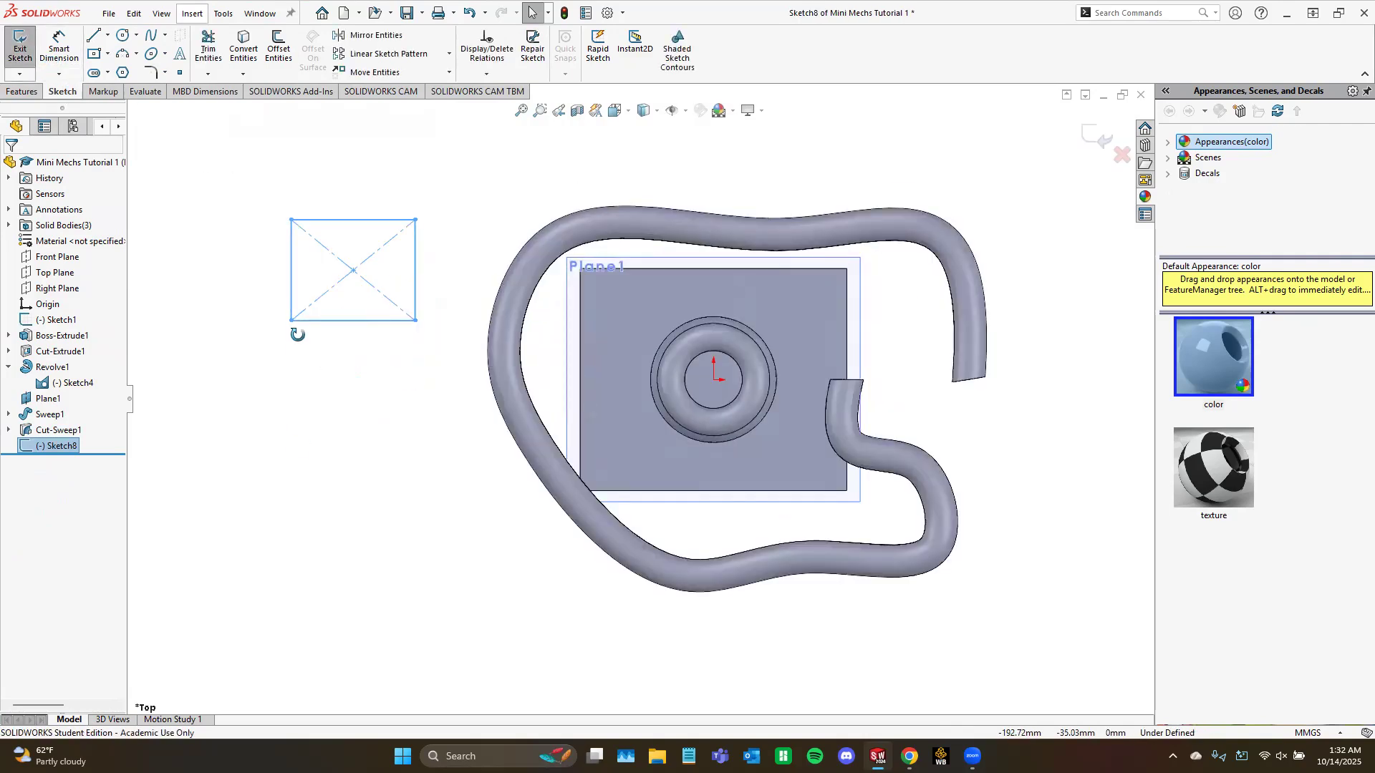
pyautogui.moveTo(298, 334); pyautogui.dragTo(411, 275, button='middle')
pyautogui.scroll(-1, 411, 275)
pyautogui.click(18, 45)
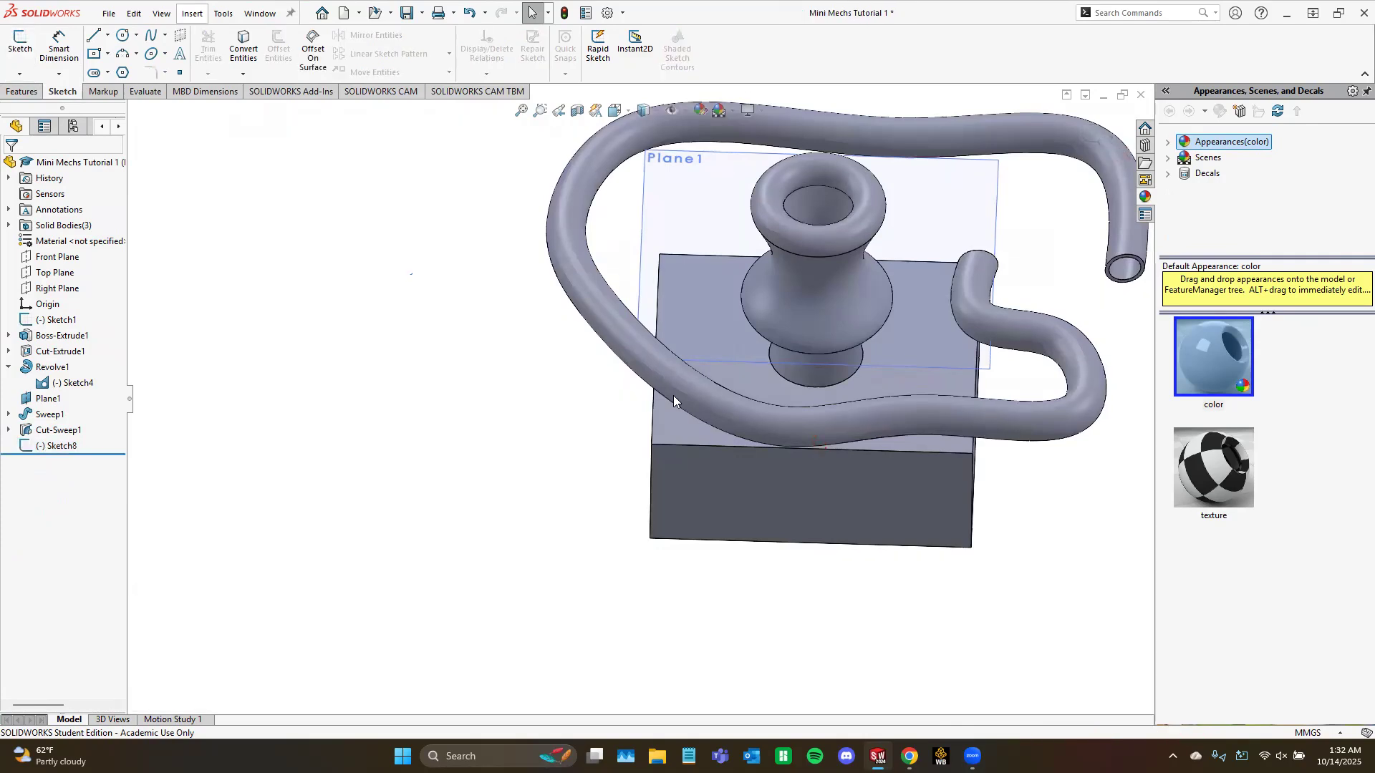
pyautogui.click(671, 429)
pyautogui.click(14, 42)
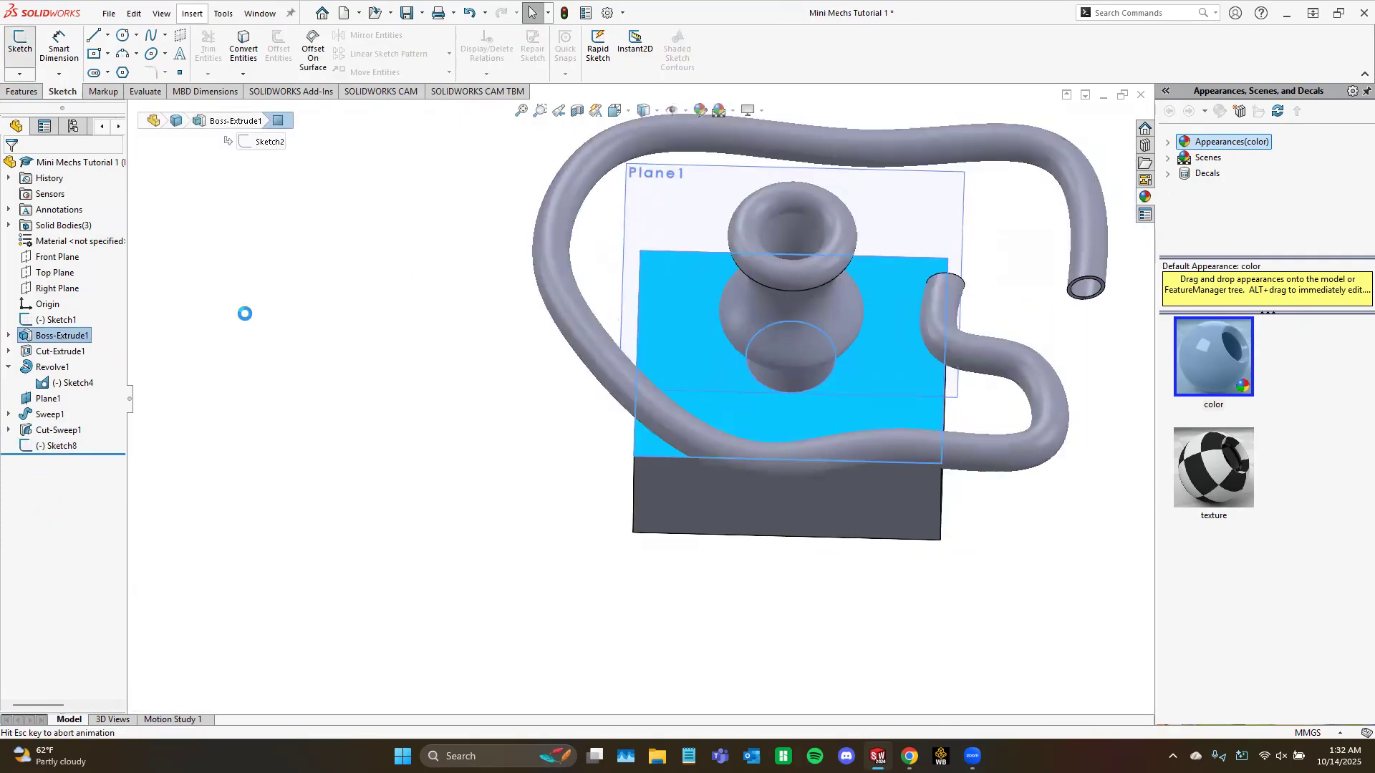
pyautogui.click(673, 110)
pyautogui.click(675, 111)
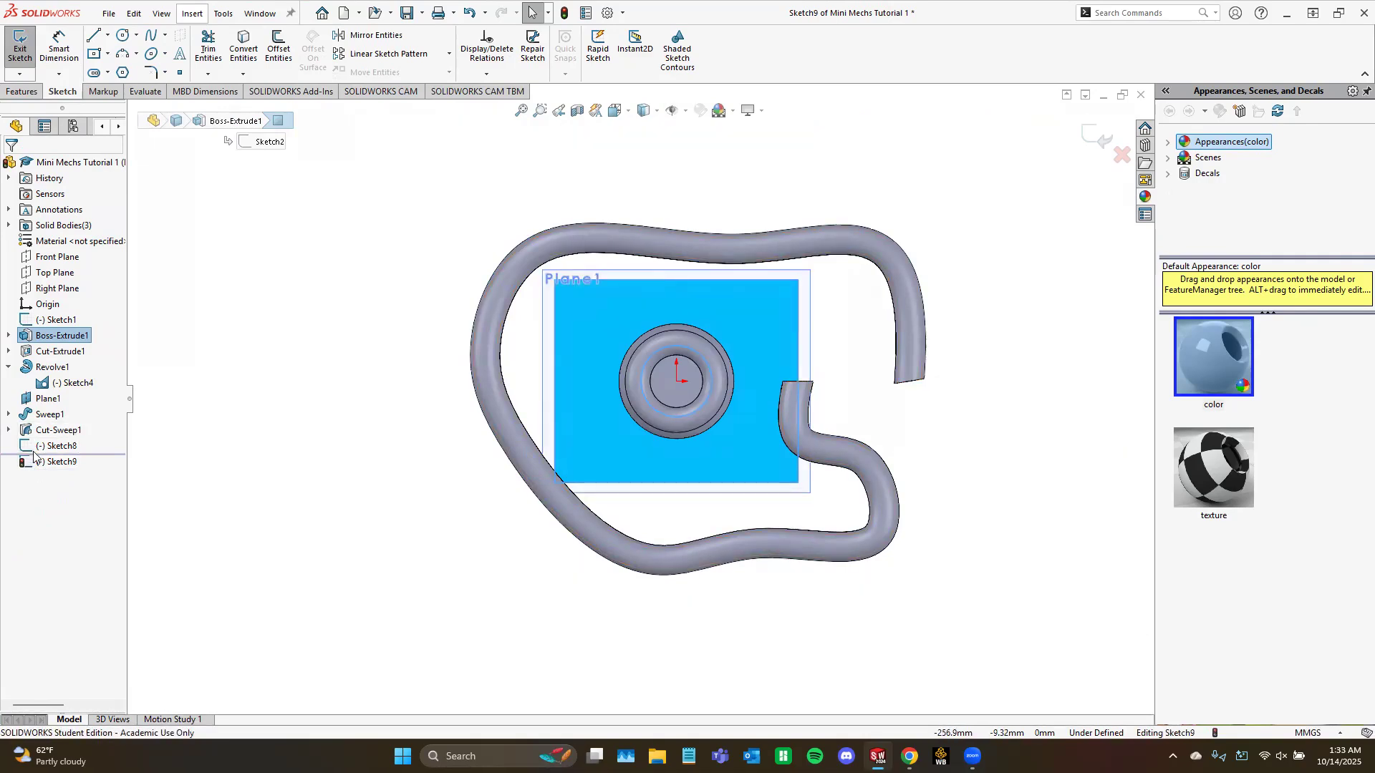
pyautogui.click(95, 56)
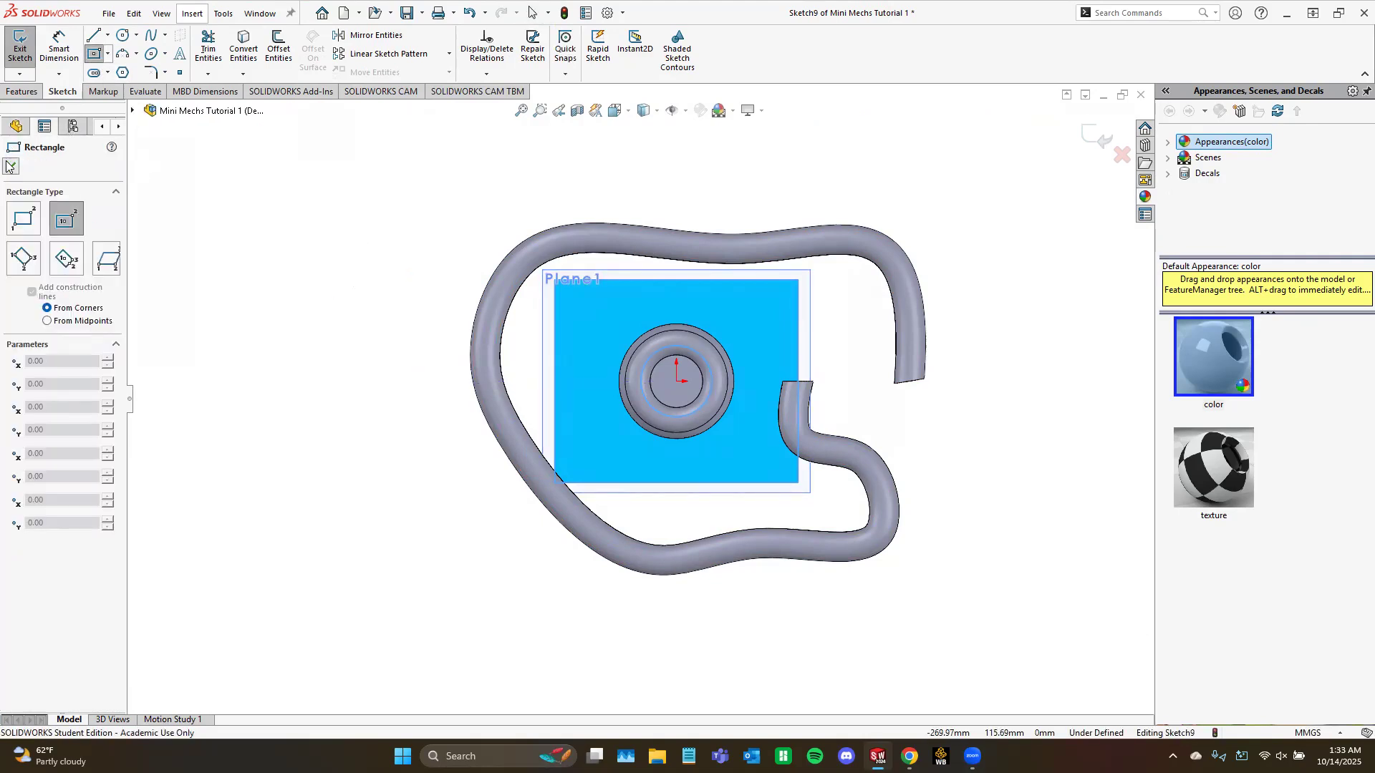
pyautogui.click(10, 166)
pyautogui.click(22, 50)
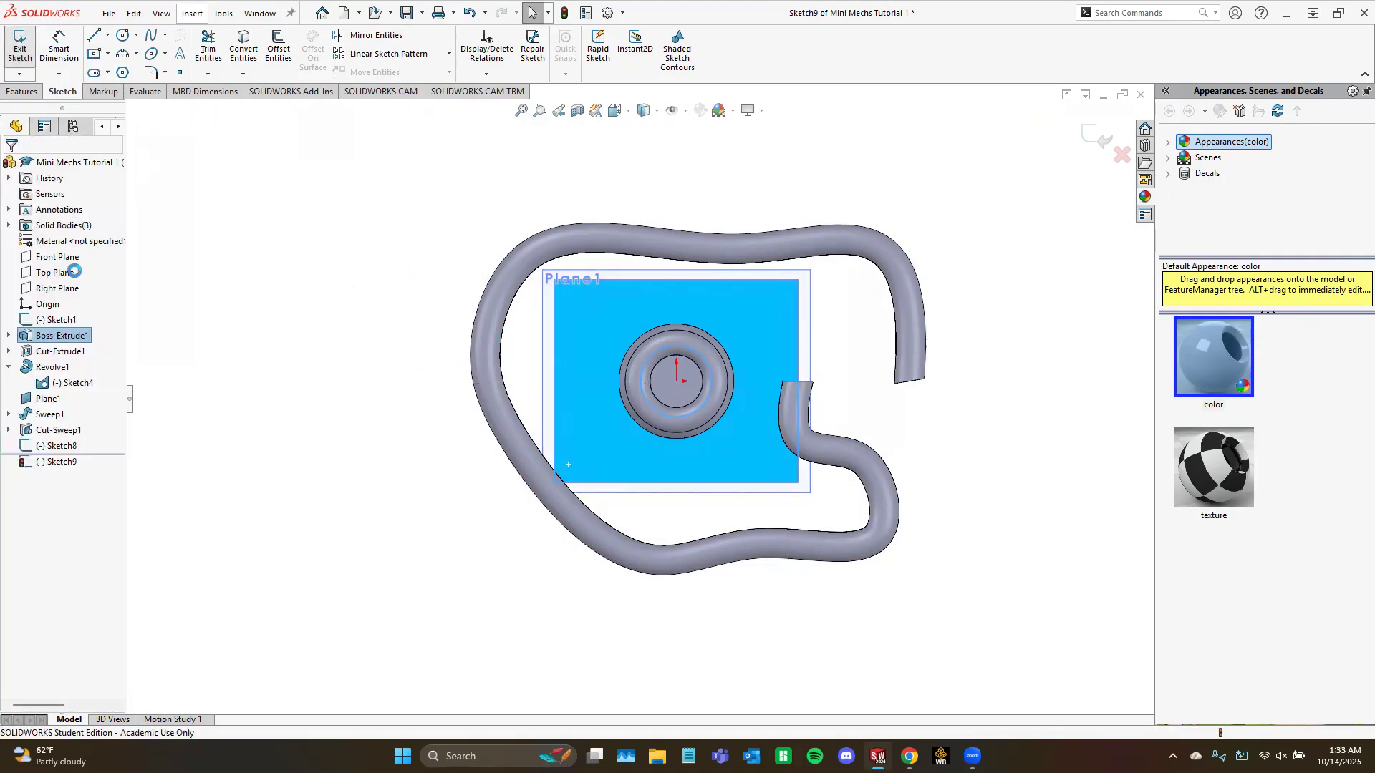
# Step: Select Sketch8 with the rectangle and turn the global visibility of sketches back on
pyautogui.click(66, 445)
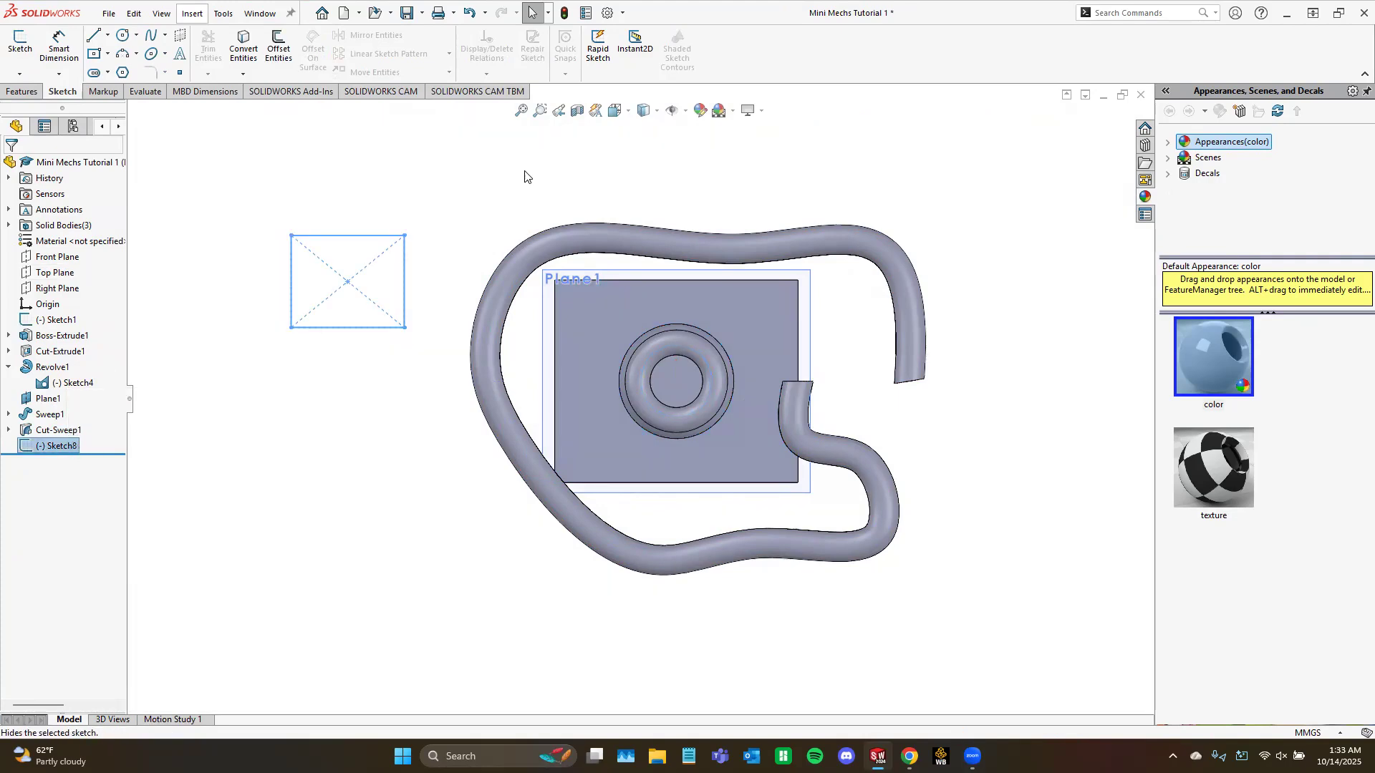
pyautogui.click(674, 110)
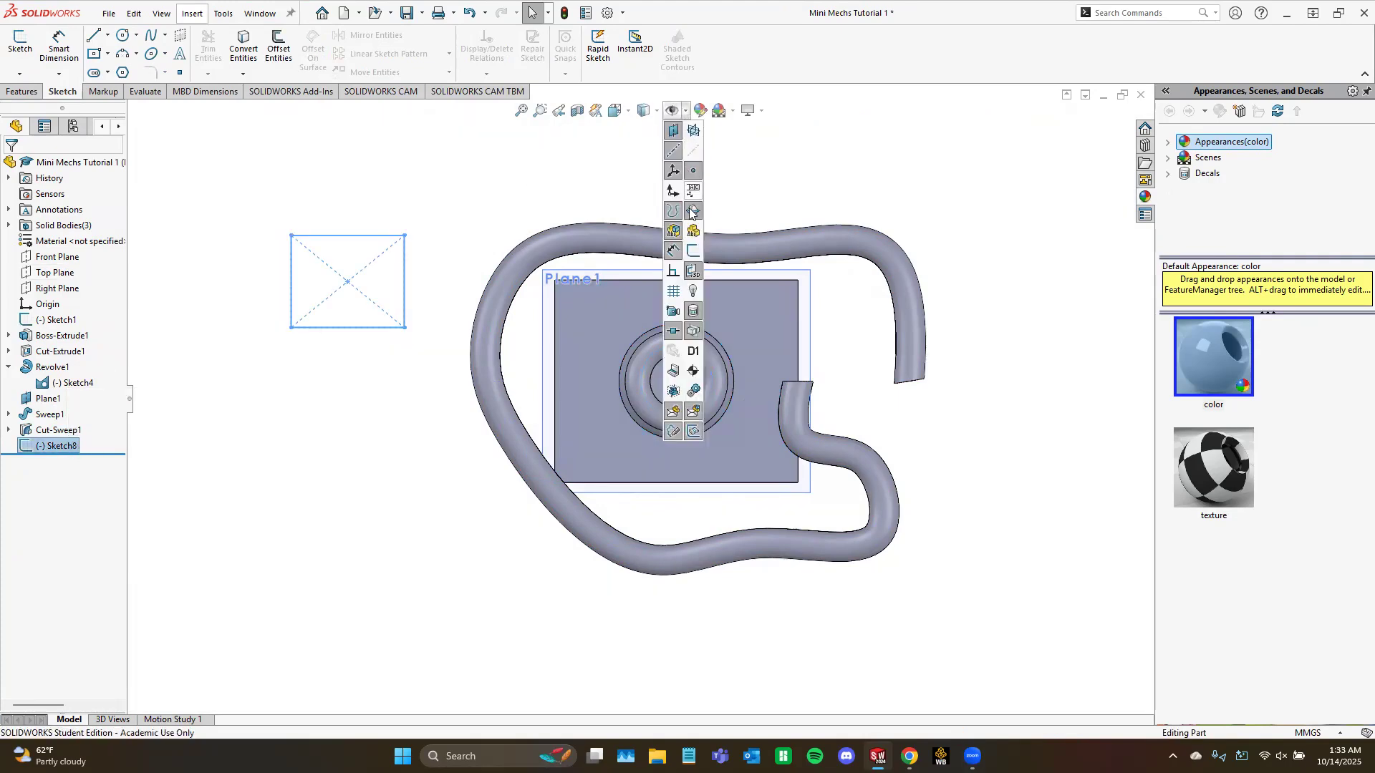
pyautogui.click(691, 252)
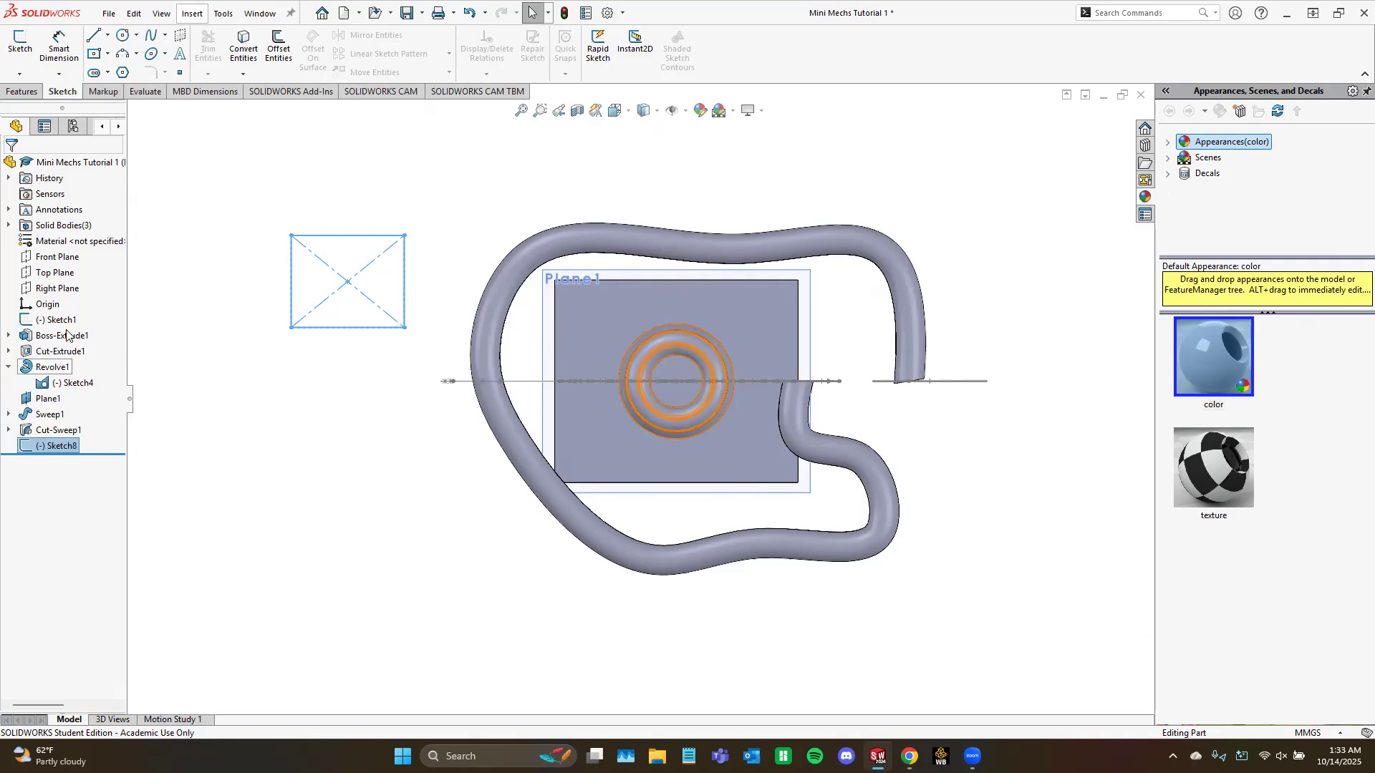
# Step: Hide Sketch4 under the Revolve1 feature
pyautogui.click(181, 306)
pyautogui.rightClick(36, 321)
pyautogui.click(93, 308)
pyautogui.rightClick(79, 385)
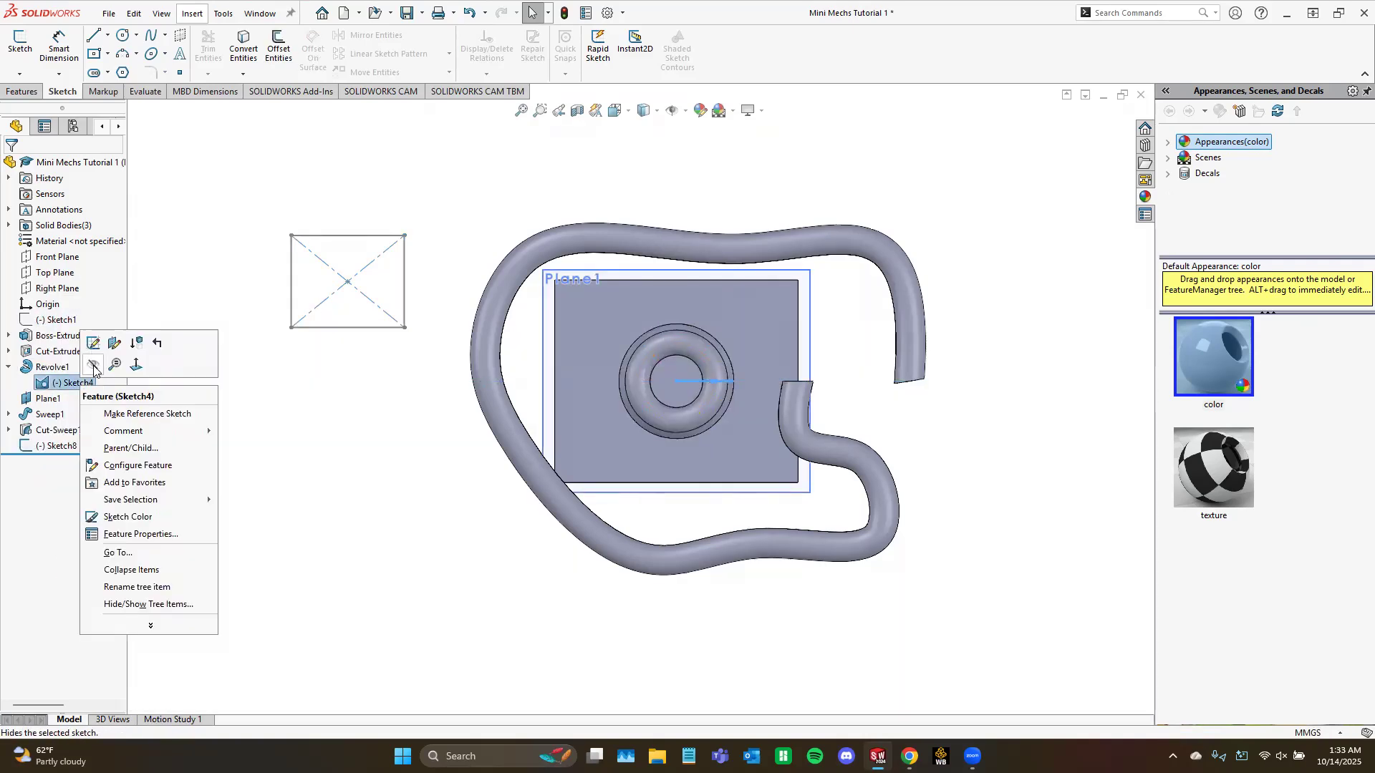
pyautogui.click(94, 366)
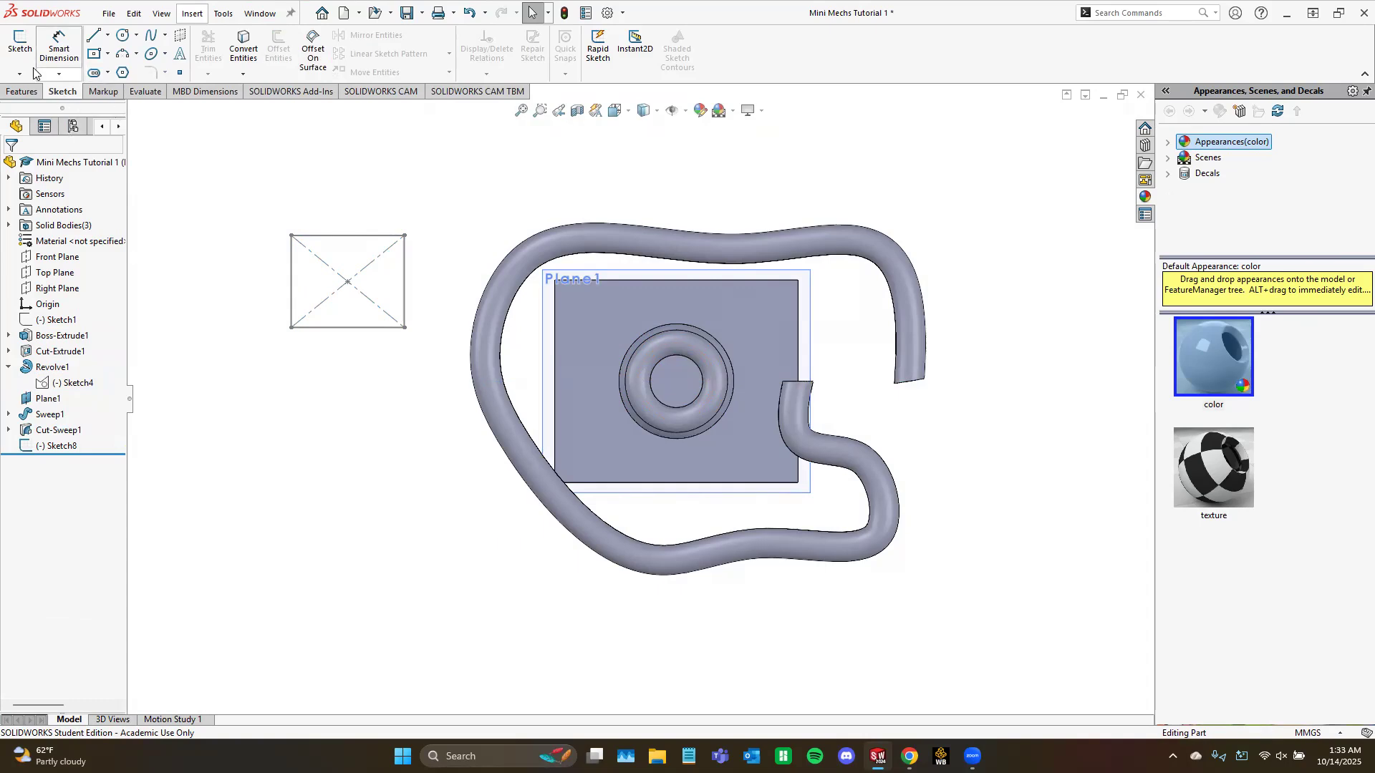
# Step: Sketch a center rectangle of about 68 by 40 mm on the block's top face plane, beside the block, and exit the sketch
pyautogui.moveTo(603, 624)
pyautogui.mouseDown(button='middle')
pyautogui.moveTo(609, 533)
pyautogui.moveTo(582, 515)
pyautogui.mouseUp(button='middle')
pyautogui.click(558, 478)
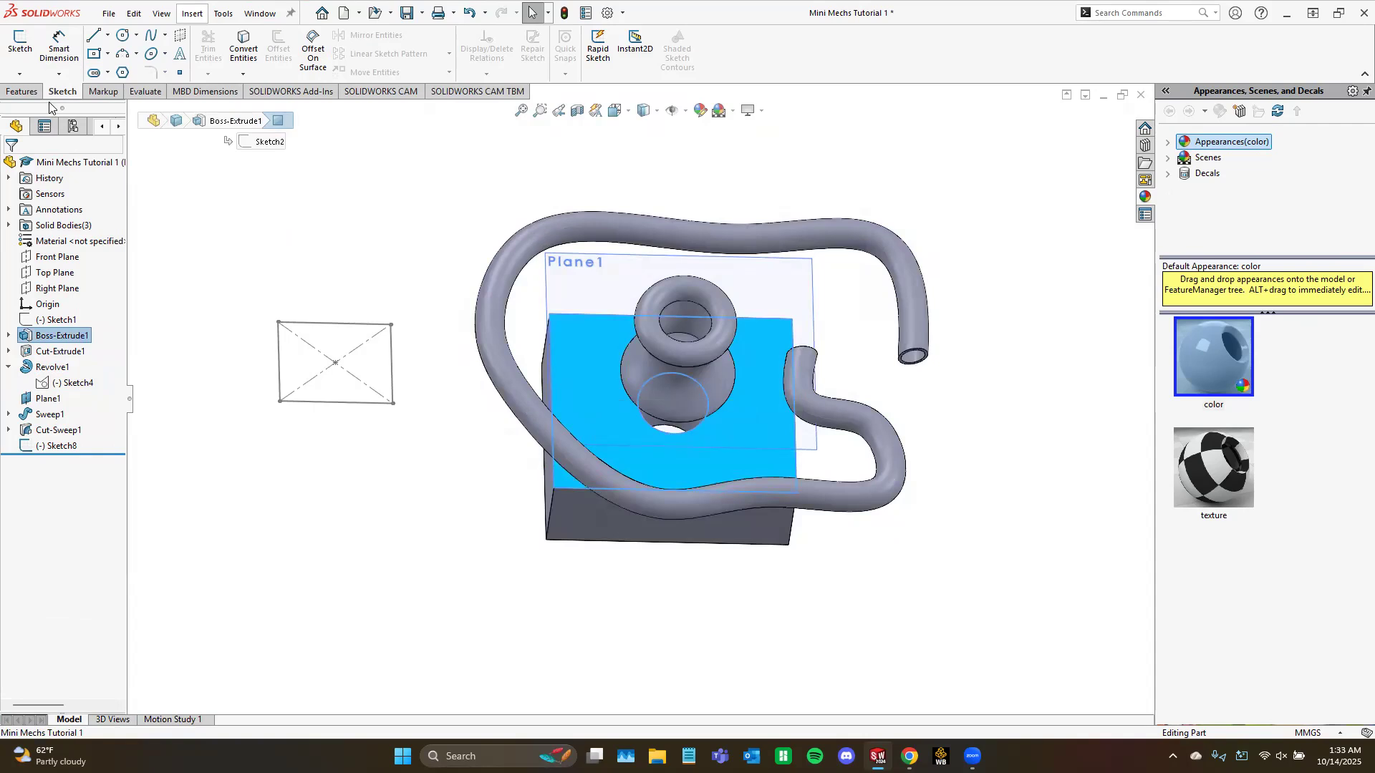
pyautogui.click(20, 43)
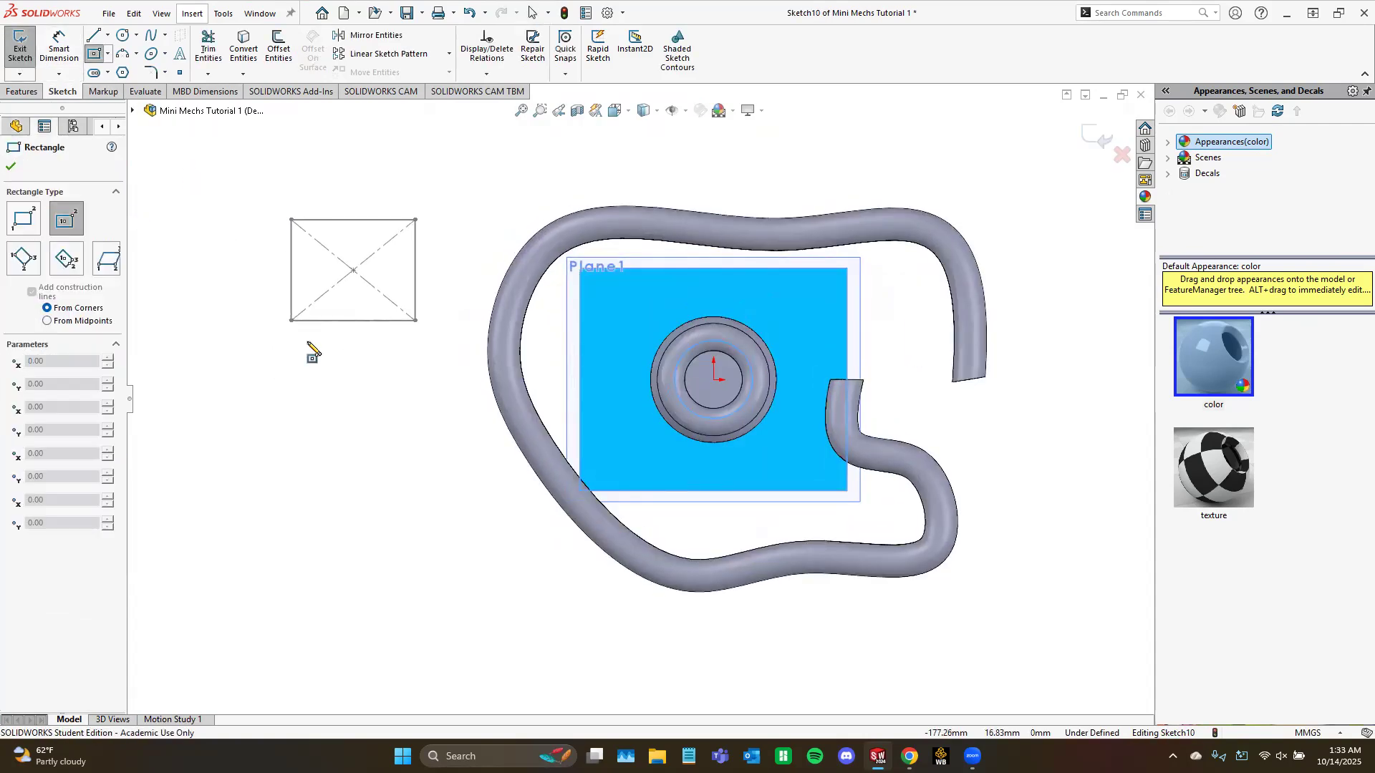
pyautogui.click(255, 312)
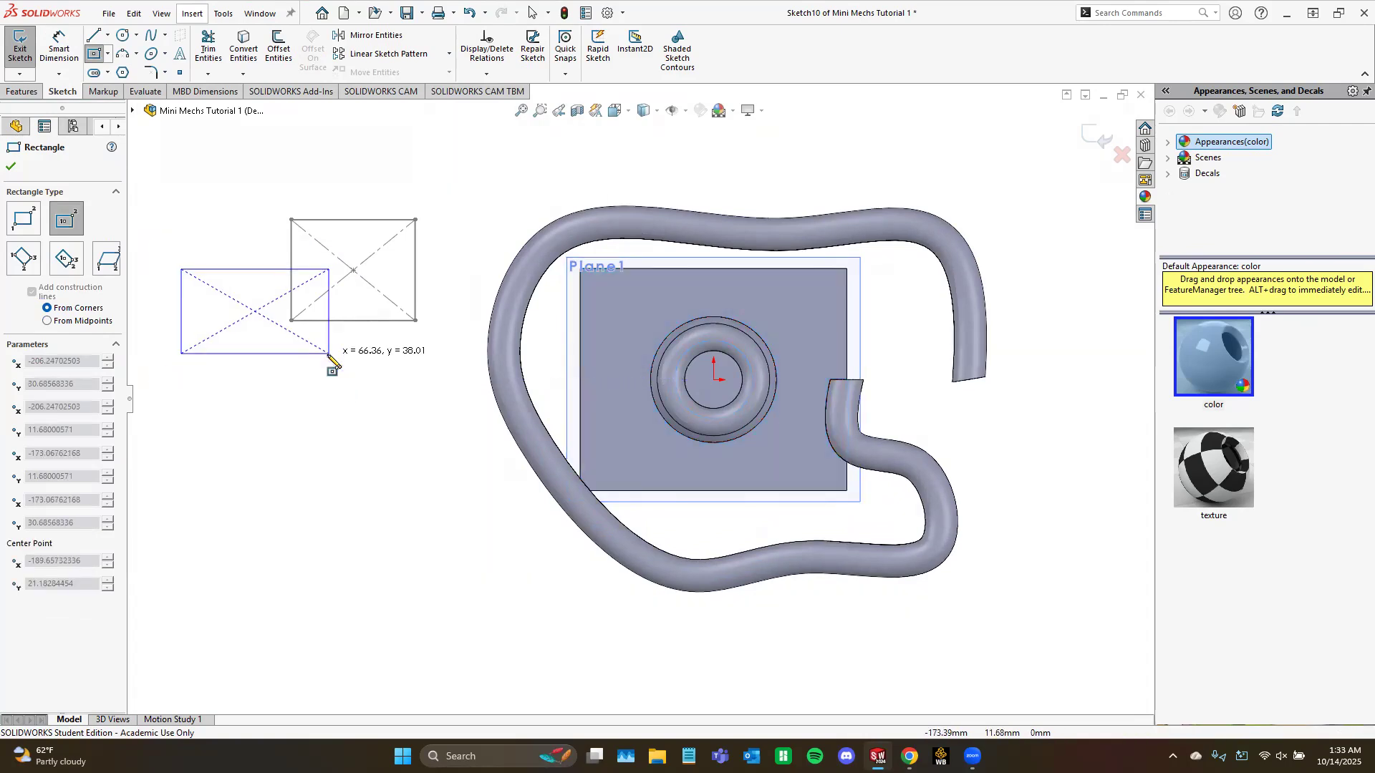
pyautogui.click(329, 355)
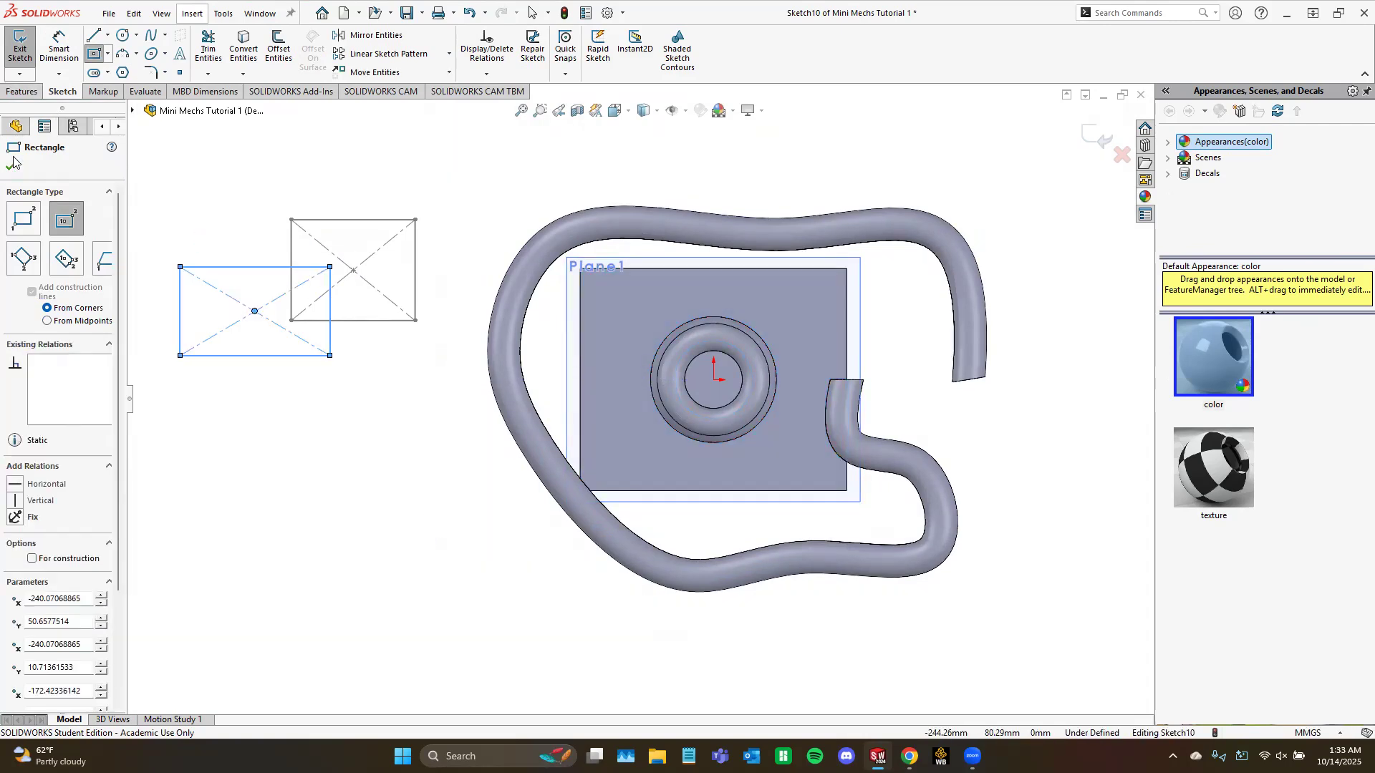
pyautogui.press('Escape')
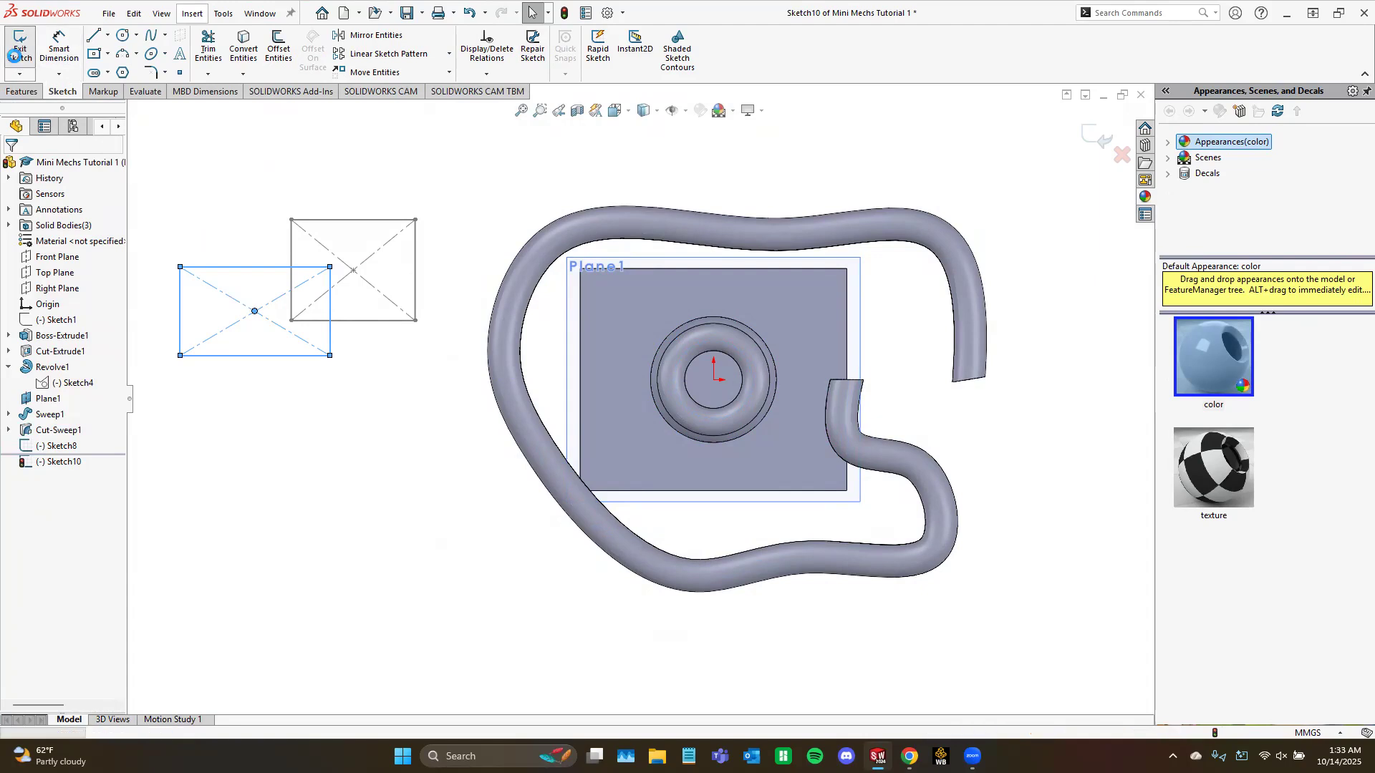
pyautogui.click(22, 48)
pyautogui.click(20, 47)
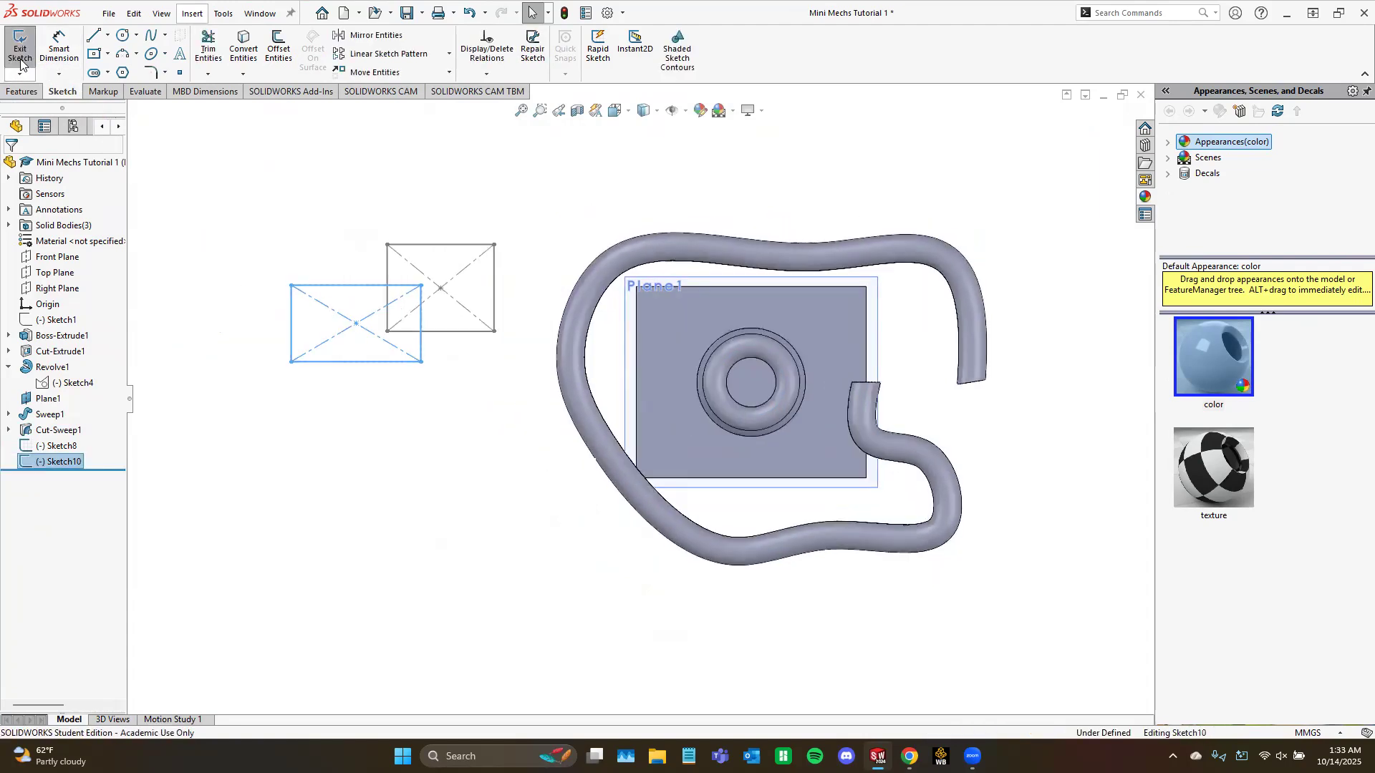
pyautogui.click(20, 51)
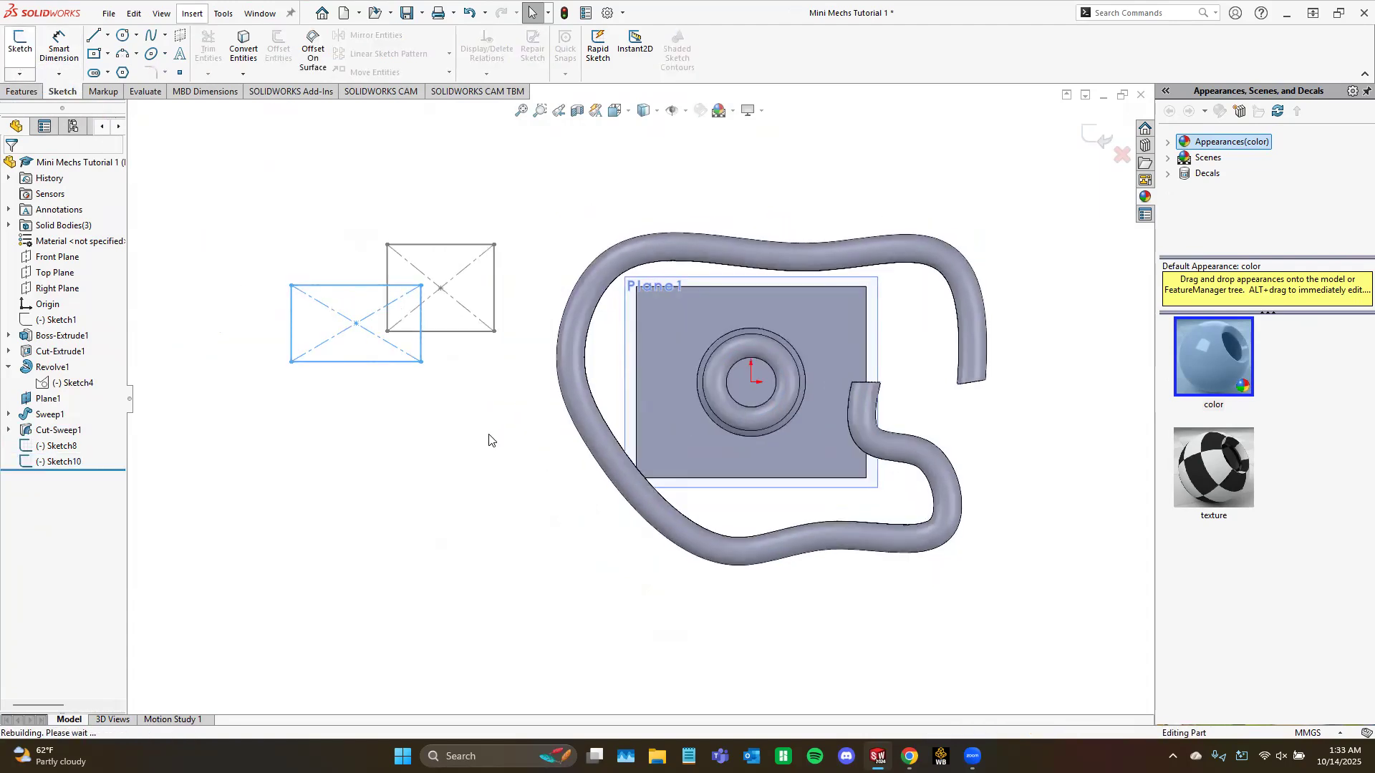
# Step: Sketch a smaller center rectangle on Plane1 near the other two rectangles and exit the sketch
pyautogui.click(632, 292)
pyautogui.click(22, 51)
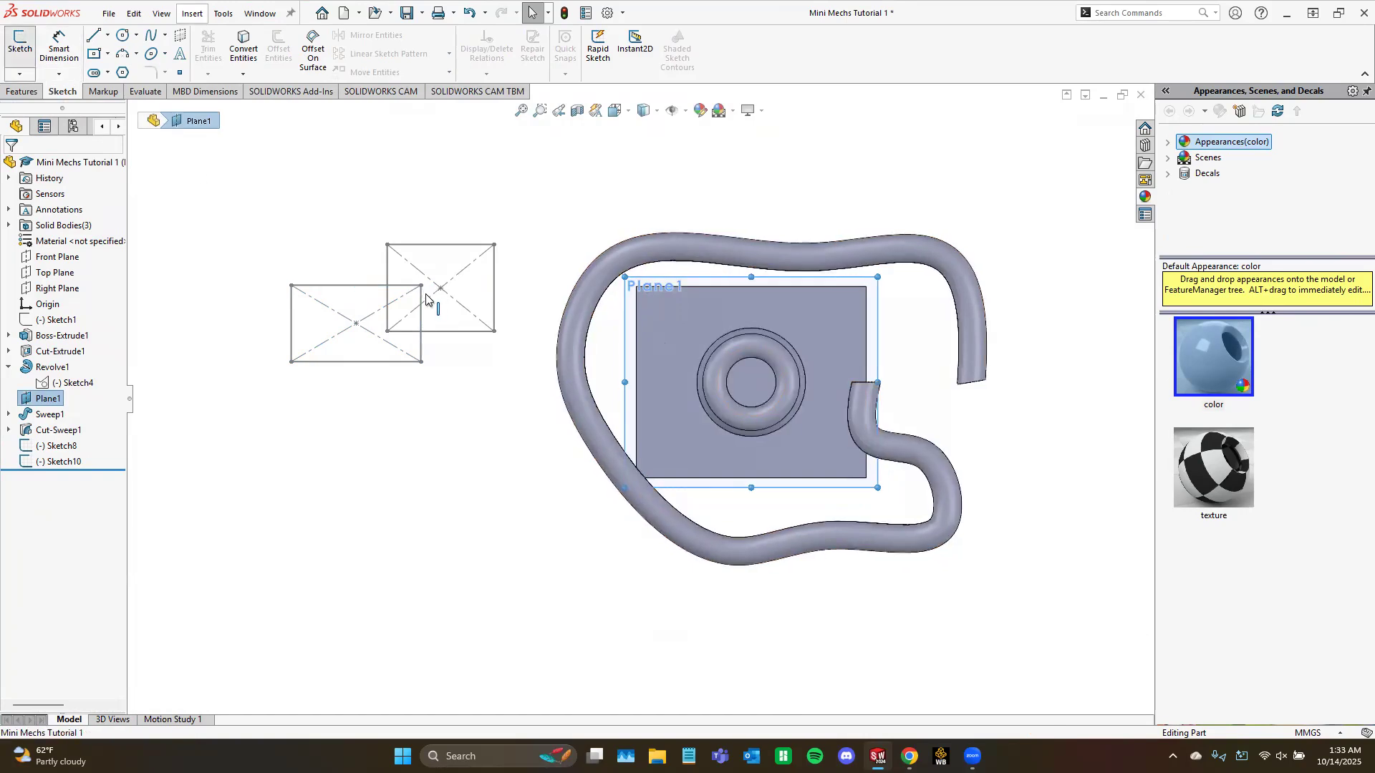
pyautogui.click(94, 56)
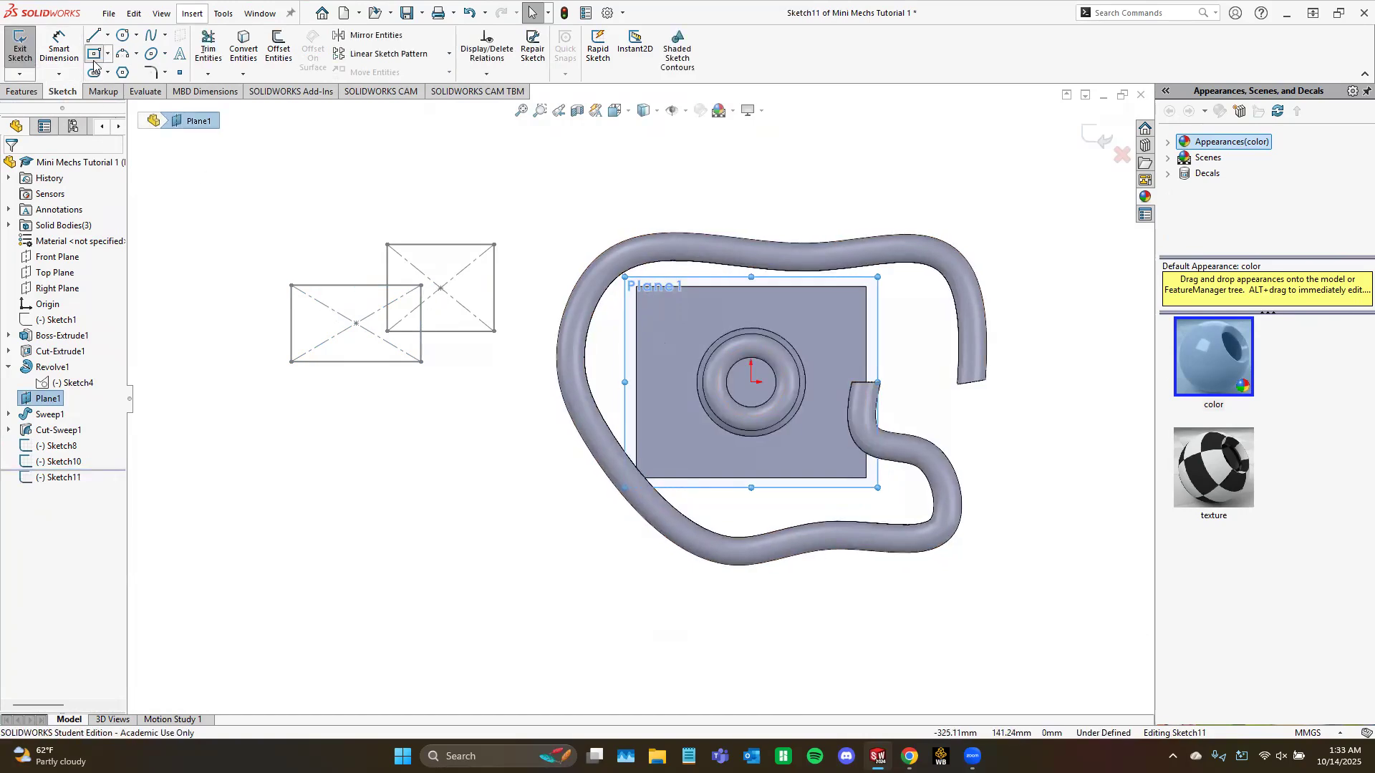
pyautogui.click(439, 386)
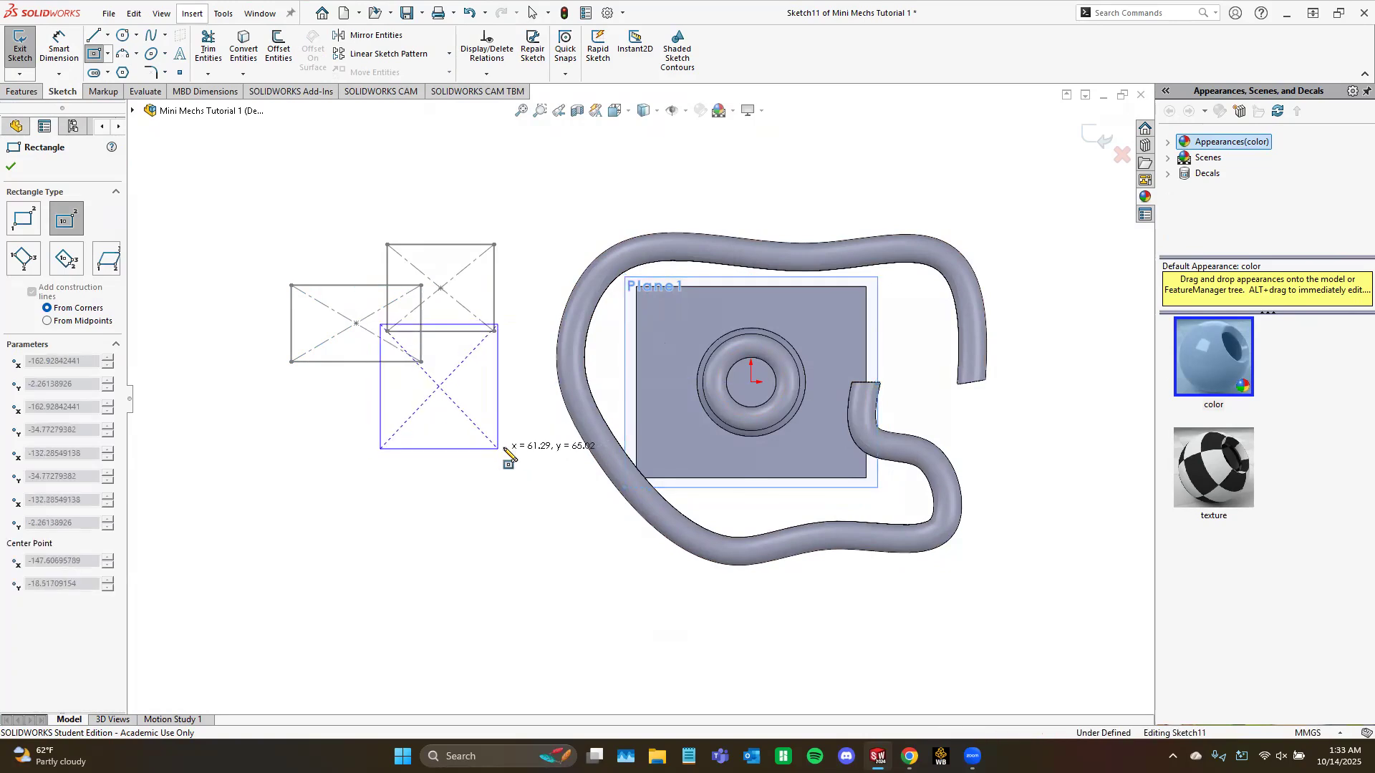
pyautogui.click(473, 404)
pyautogui.click(11, 166)
pyautogui.click(20, 51)
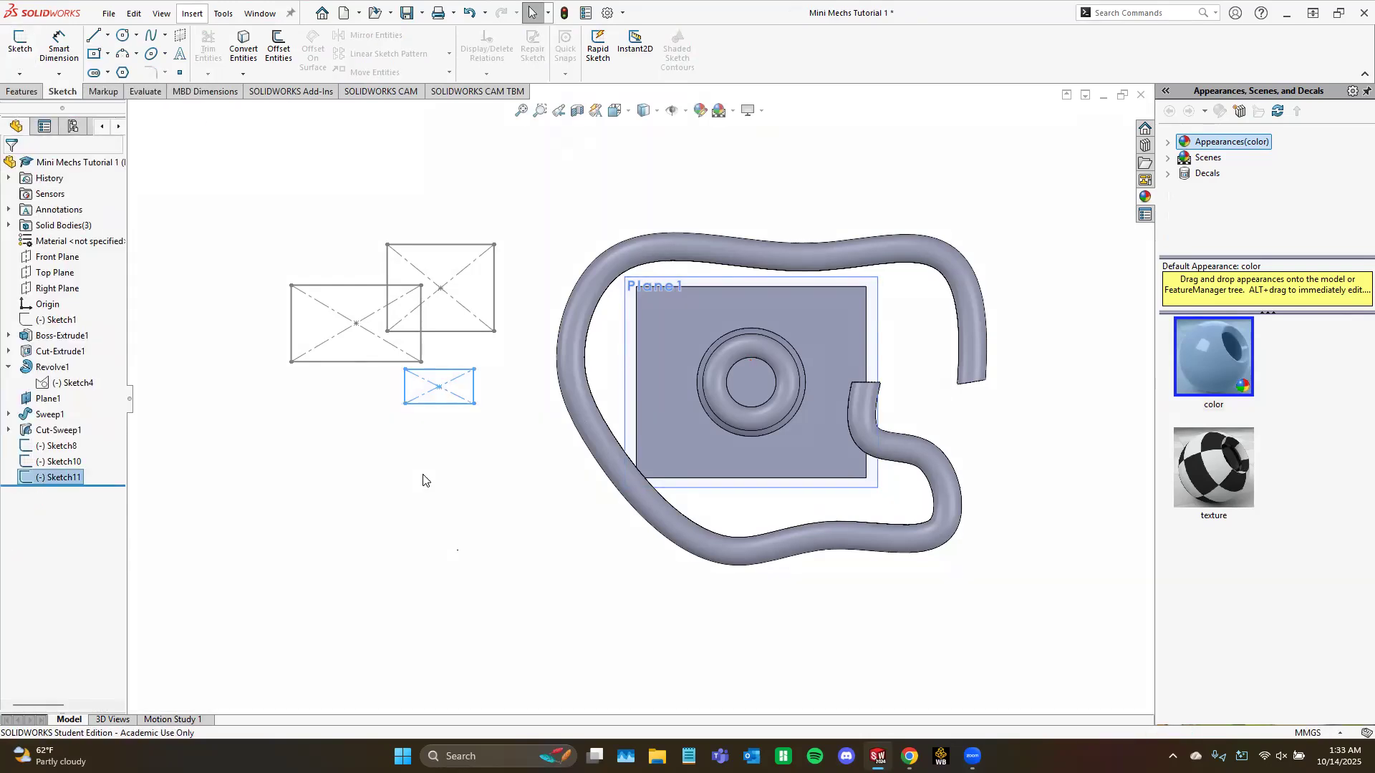
# Step: Start a Lofted Boss/Base using the rectangles Sketch8 and Sketch10 as profiles
pyautogui.moveTo(431, 402)
pyautogui.mouseDown(button='middle')
pyautogui.moveTo(452, 291)
pyautogui.moveTo(561, 225)
pyautogui.moveTo(742, 291)
pyautogui.moveTo(608, 310)
pyautogui.moveTo(524, 347)
pyautogui.moveTo(437, 356)
pyautogui.moveTo(404, 337)
pyautogui.mouseUp(button='middle')
pyautogui.click(303, 285)
pyautogui.moveTo(300, 285); pyautogui.dragTo(284, 299, button='middle')
pyautogui.click(23, 92)
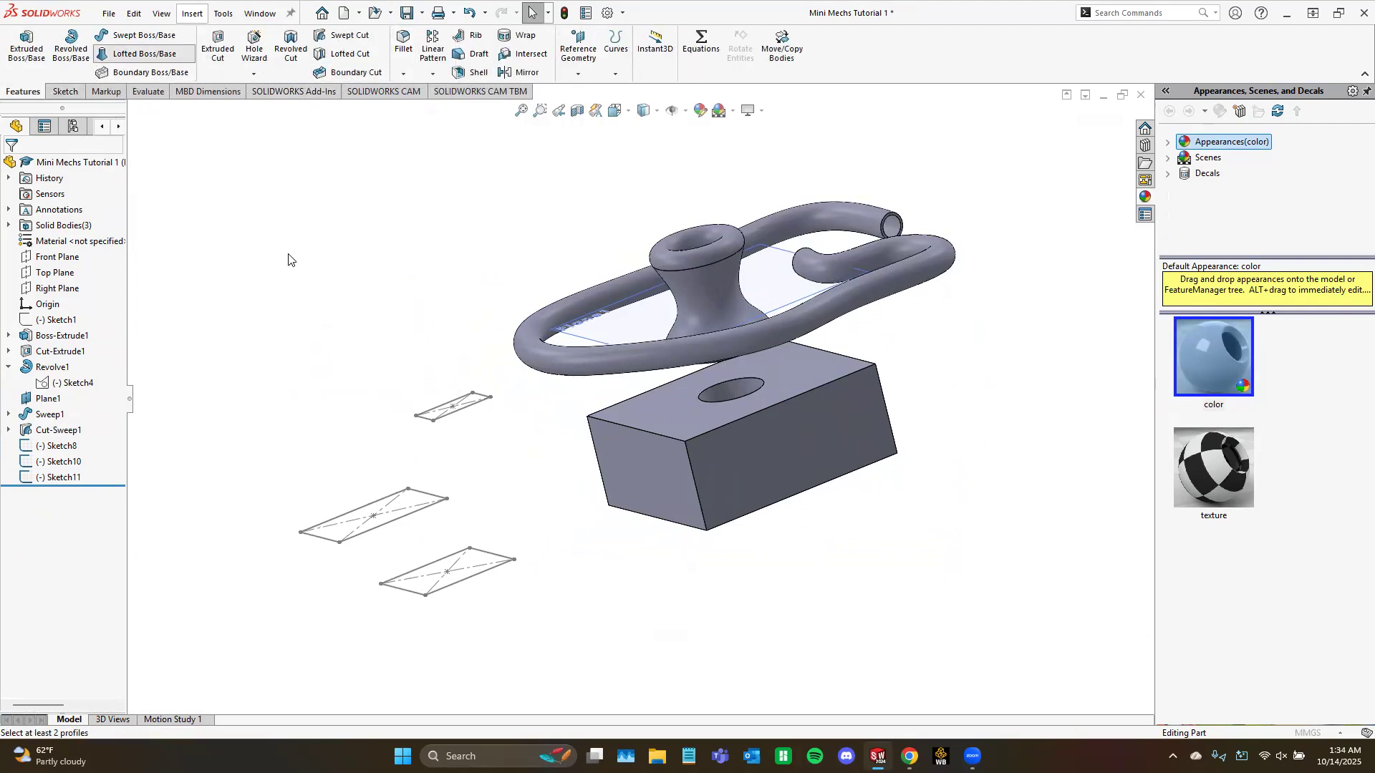
pyautogui.click(462, 588)
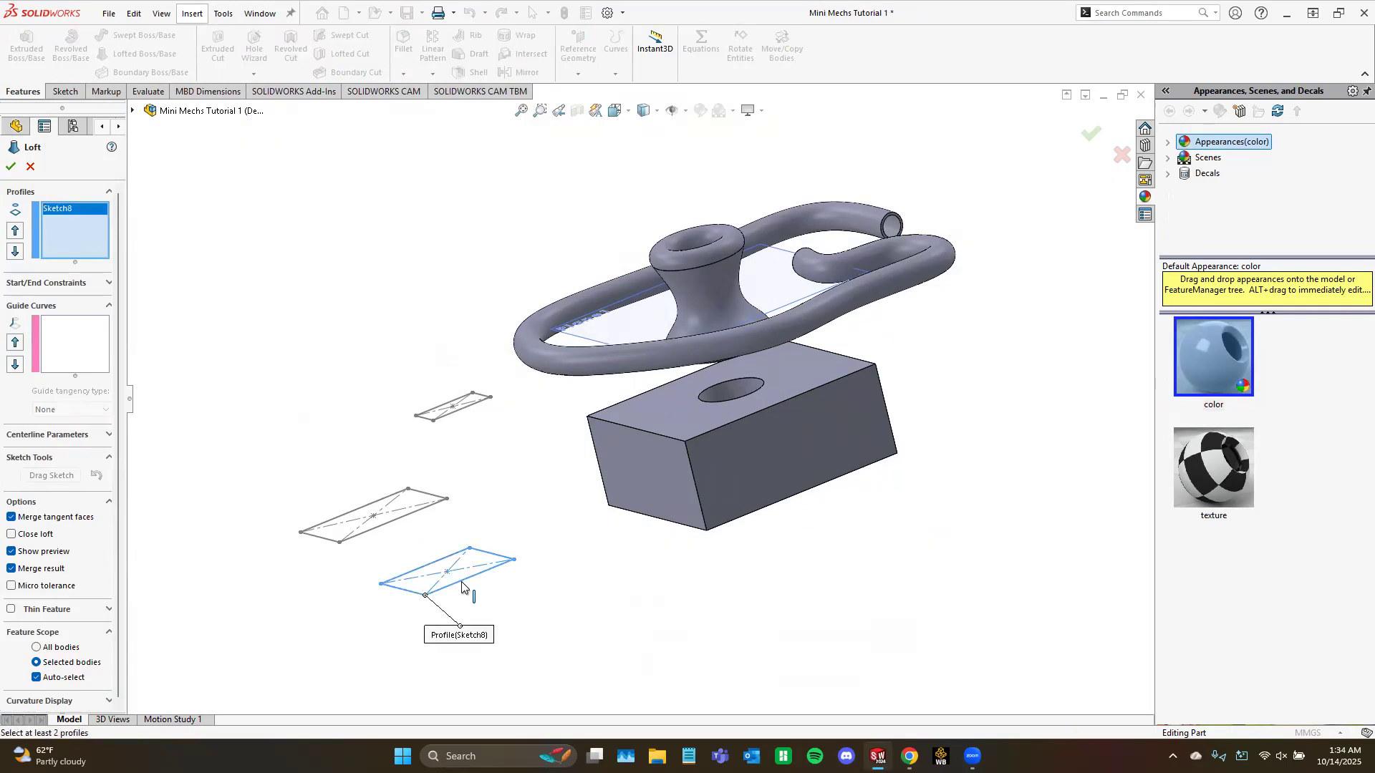
pyautogui.click(399, 517)
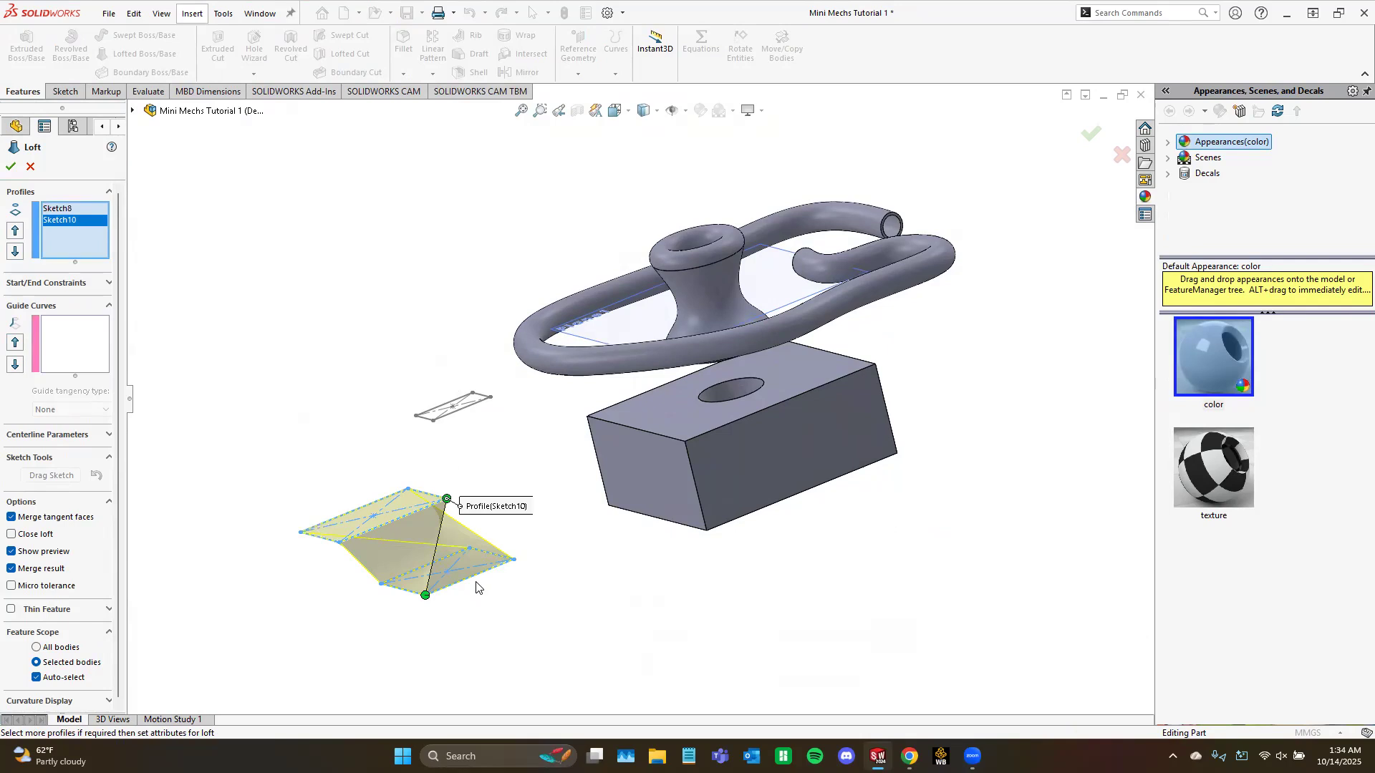
# Step: Move the loft connector on Sketch10 to the rectangle corner that matches the connector on Sketch8, removing the twist
pyautogui.scroll(-5, 423, 501)
pyautogui.moveTo(581, 532); pyautogui.dragTo(586, 501, button='middle')
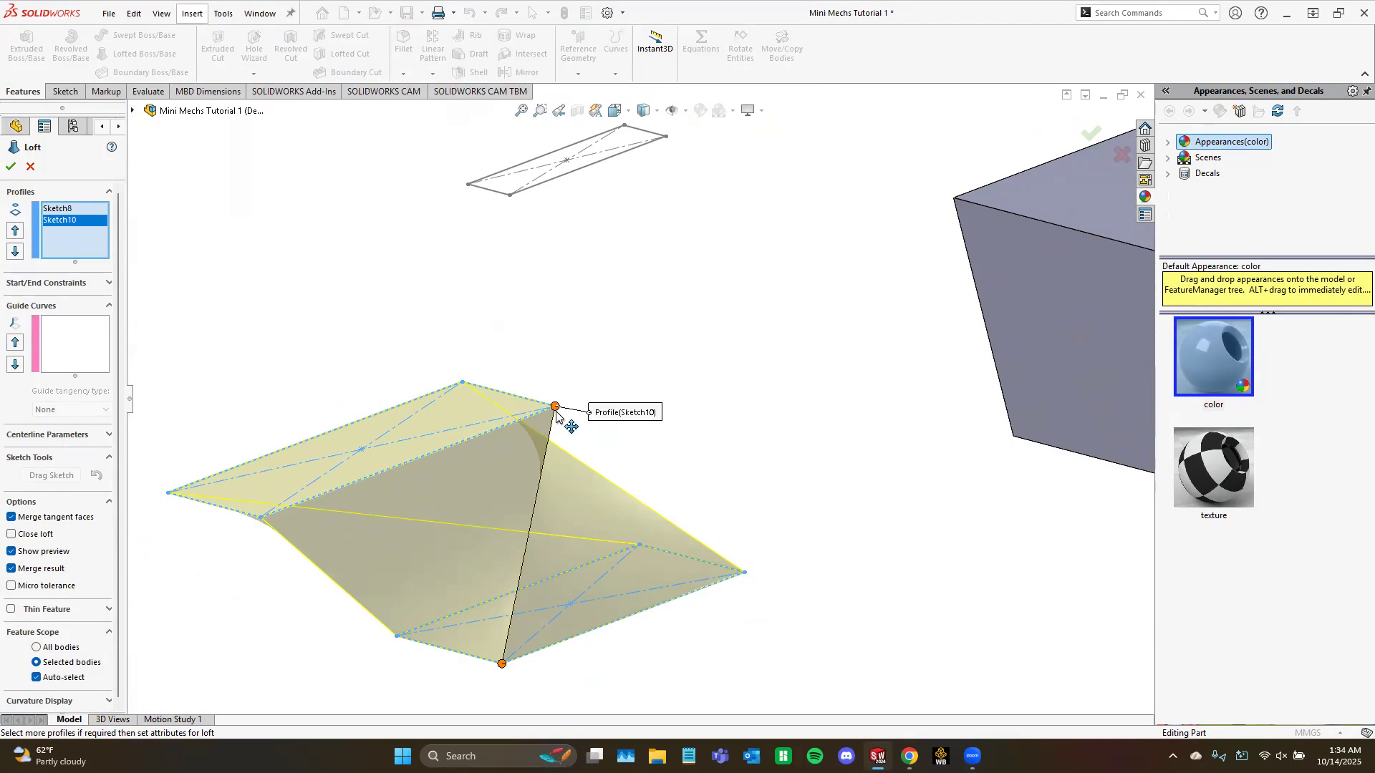
pyautogui.moveTo(555, 408); pyautogui.dragTo(287, 513)
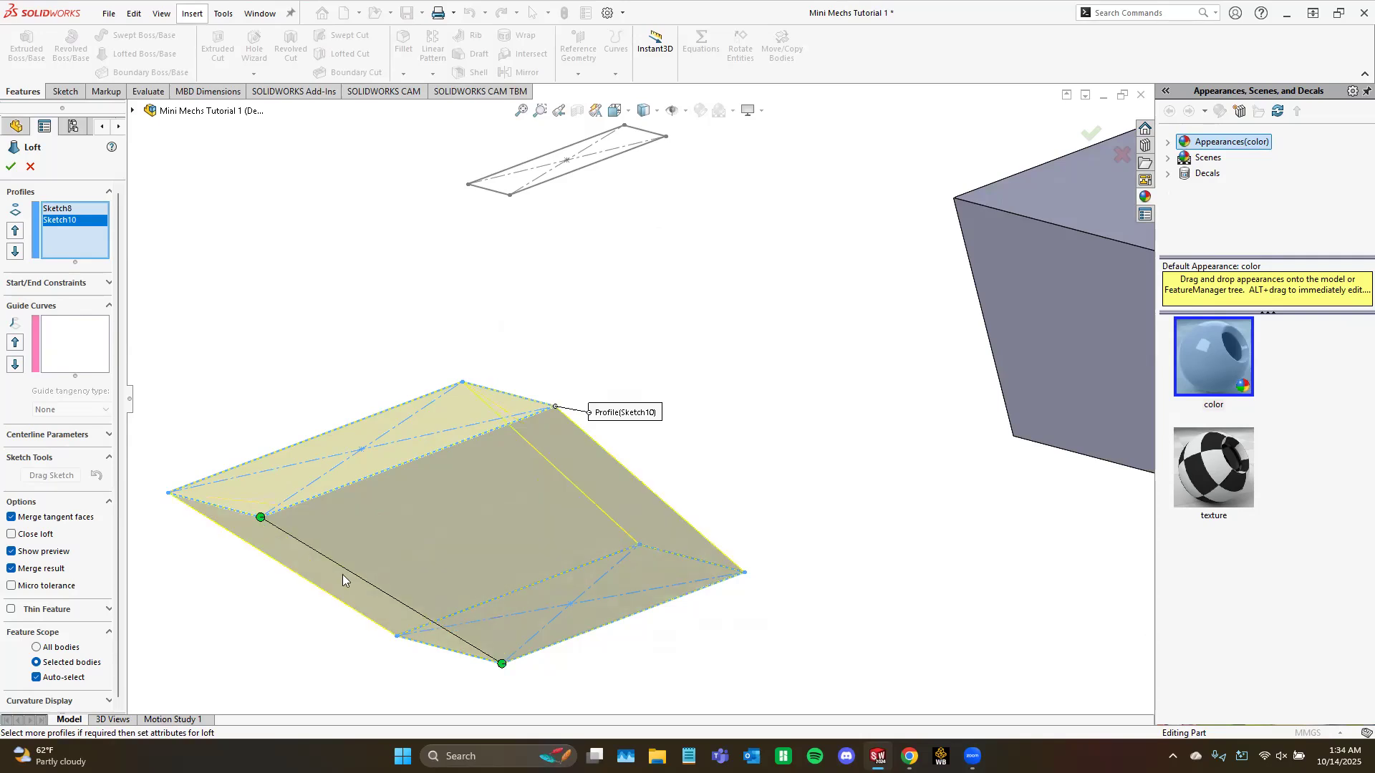
# Step: Add the Plane1 rectangle, Sketch11, as the third loft profile and accept the loft
pyautogui.scroll(-2, 579, 280)
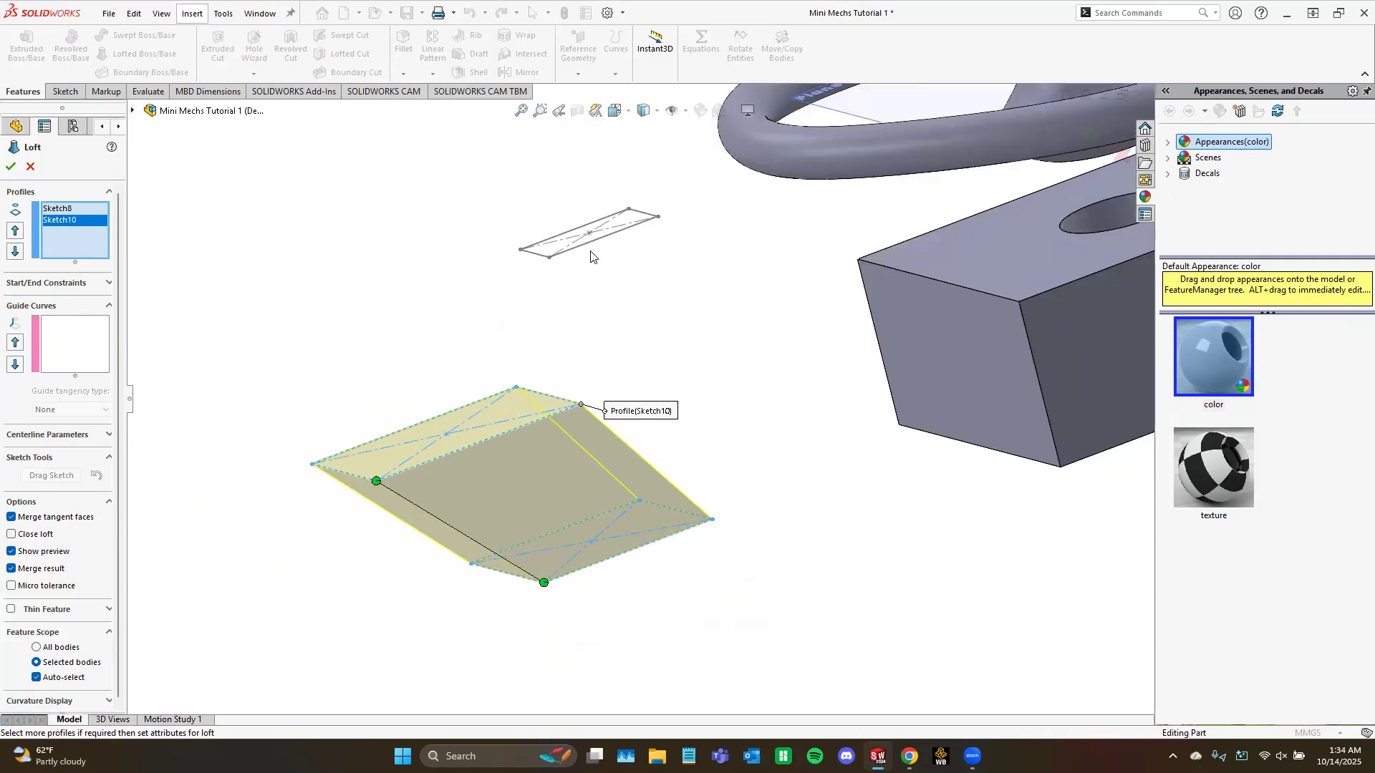
pyautogui.click(587, 247)
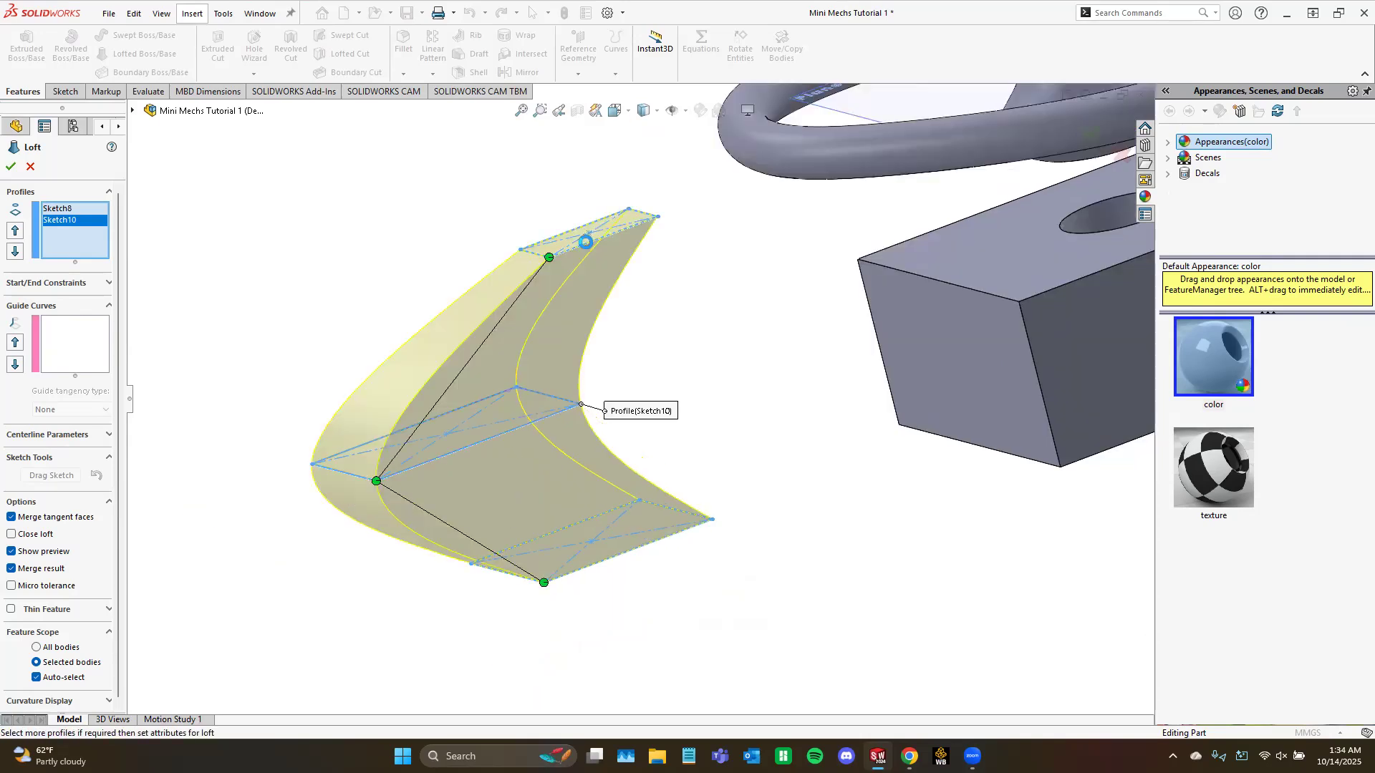
pyautogui.moveTo(675, 527); pyautogui.dragTo(620, 587, button='middle')
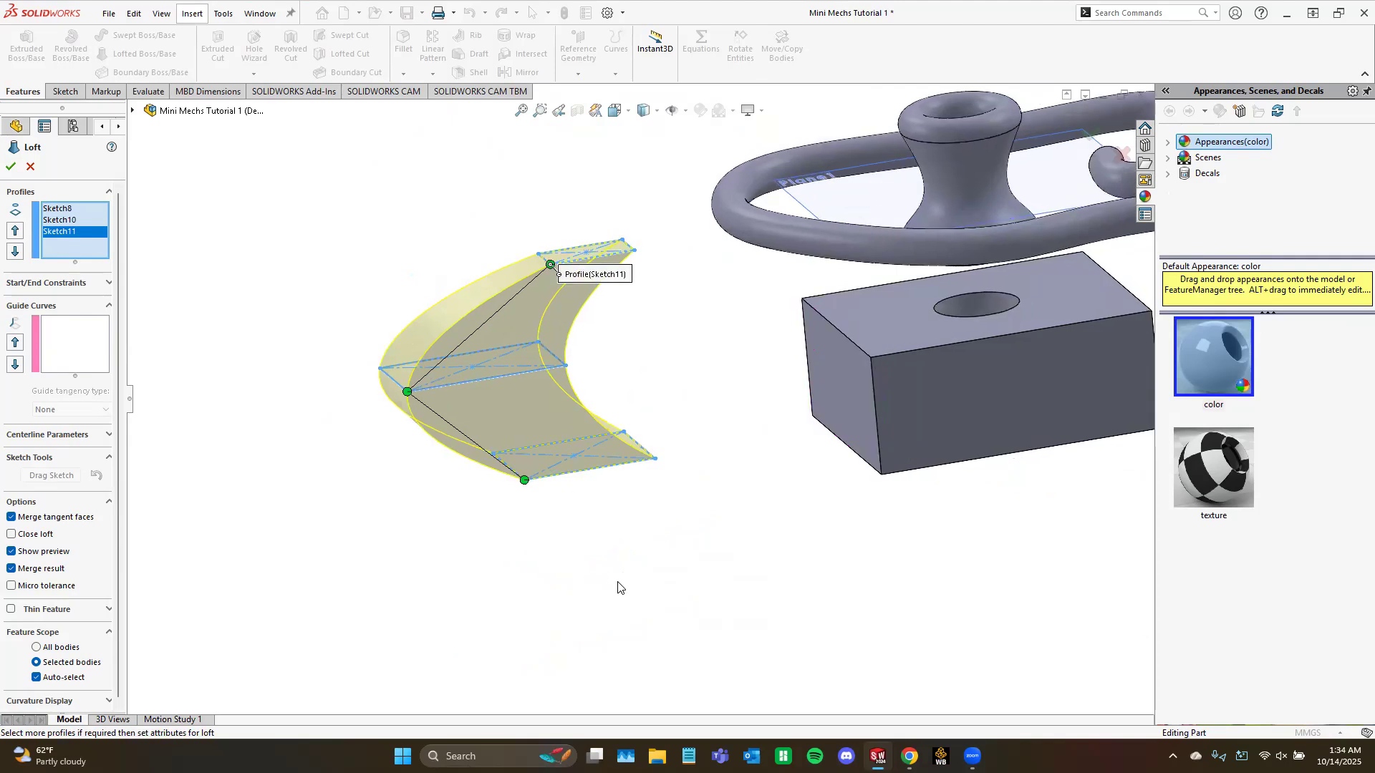
pyautogui.scroll(-3, 509, 271)
pyautogui.scroll(2, 540, 467)
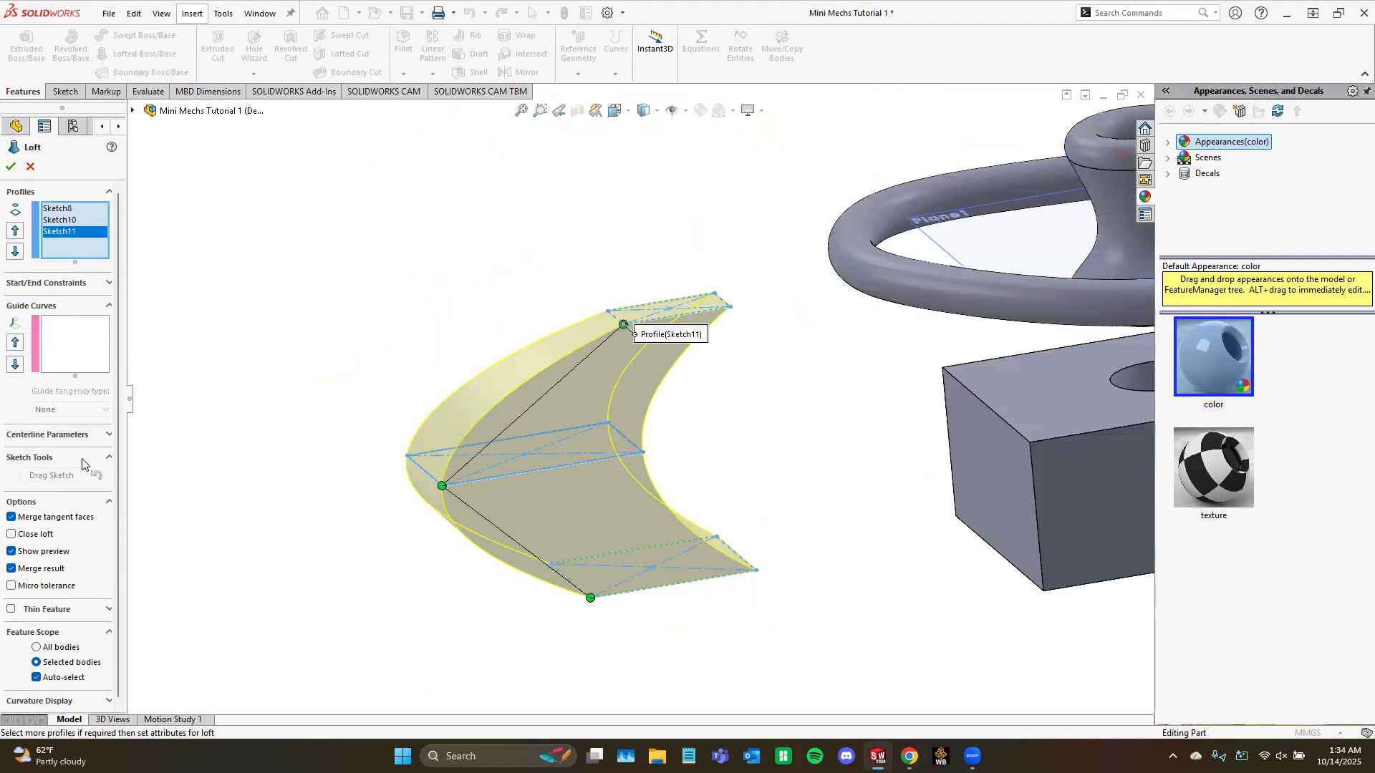
pyautogui.click(8, 163)
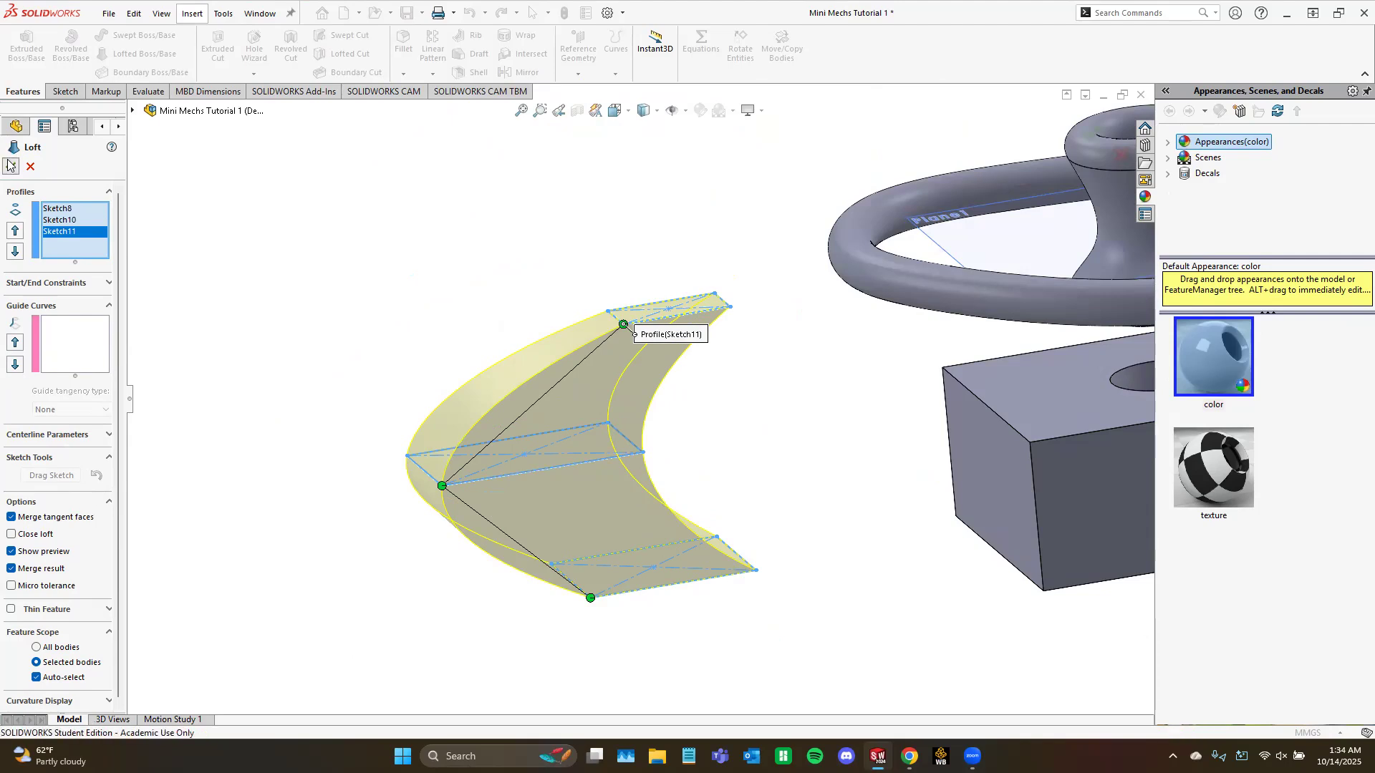
pyautogui.moveTo(559, 459); pyautogui.dragTo(408, 635, button='middle')
pyautogui.scroll(3, 577, 504)
pyautogui.rightClick(462, 530)
pyautogui.click(388, 408)
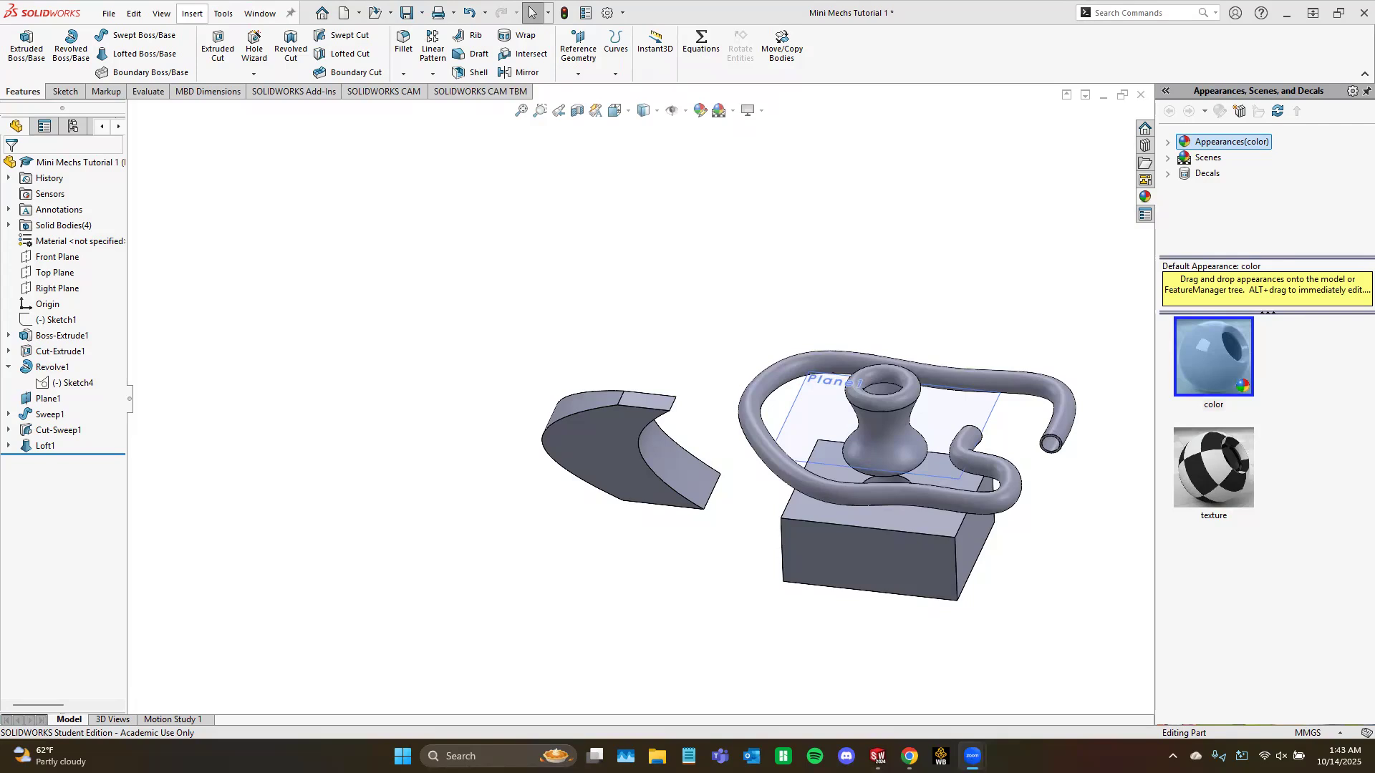
# Step: Start a manual fillet on the four edges around the block's front face and set a symmetric radius of 5 mm
pyautogui.click(405, 74)
pyautogui.click(406, 74)
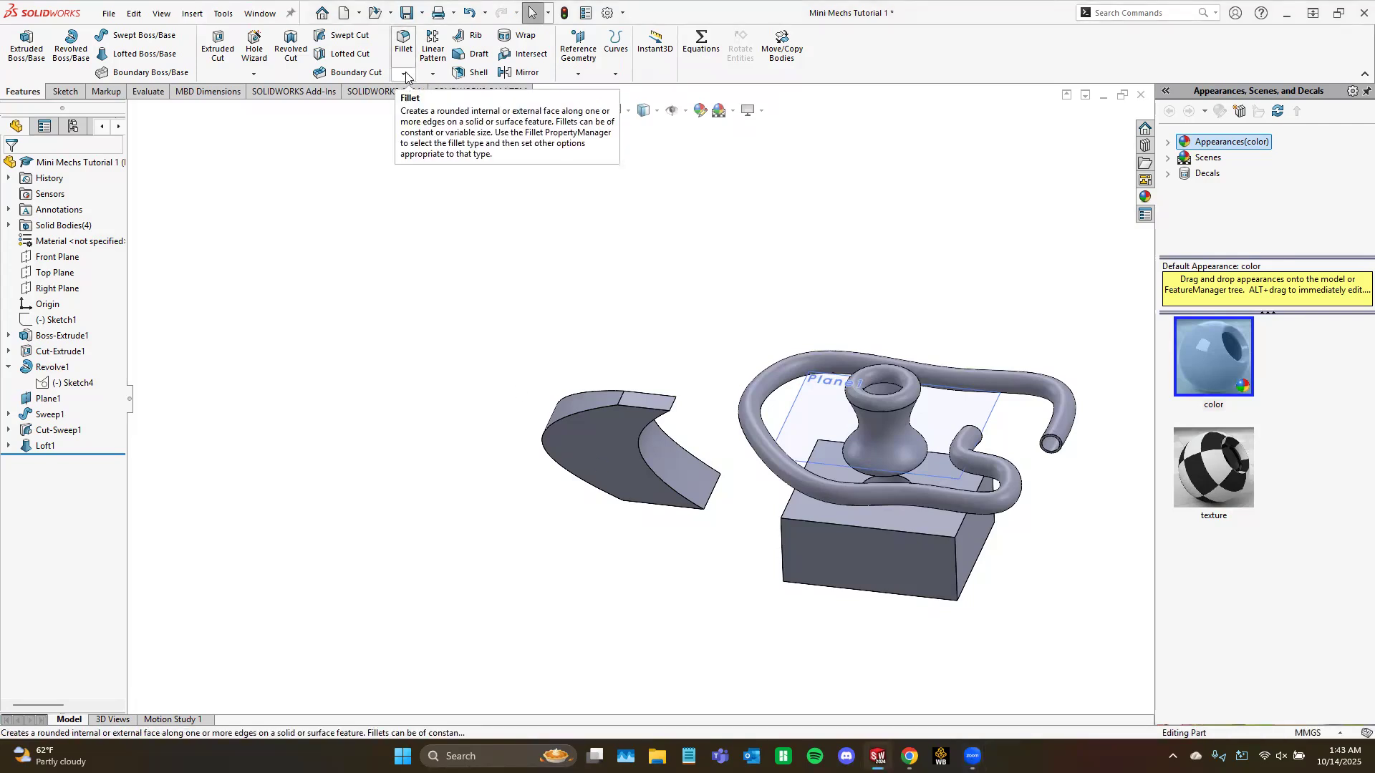
pyautogui.click(404, 43)
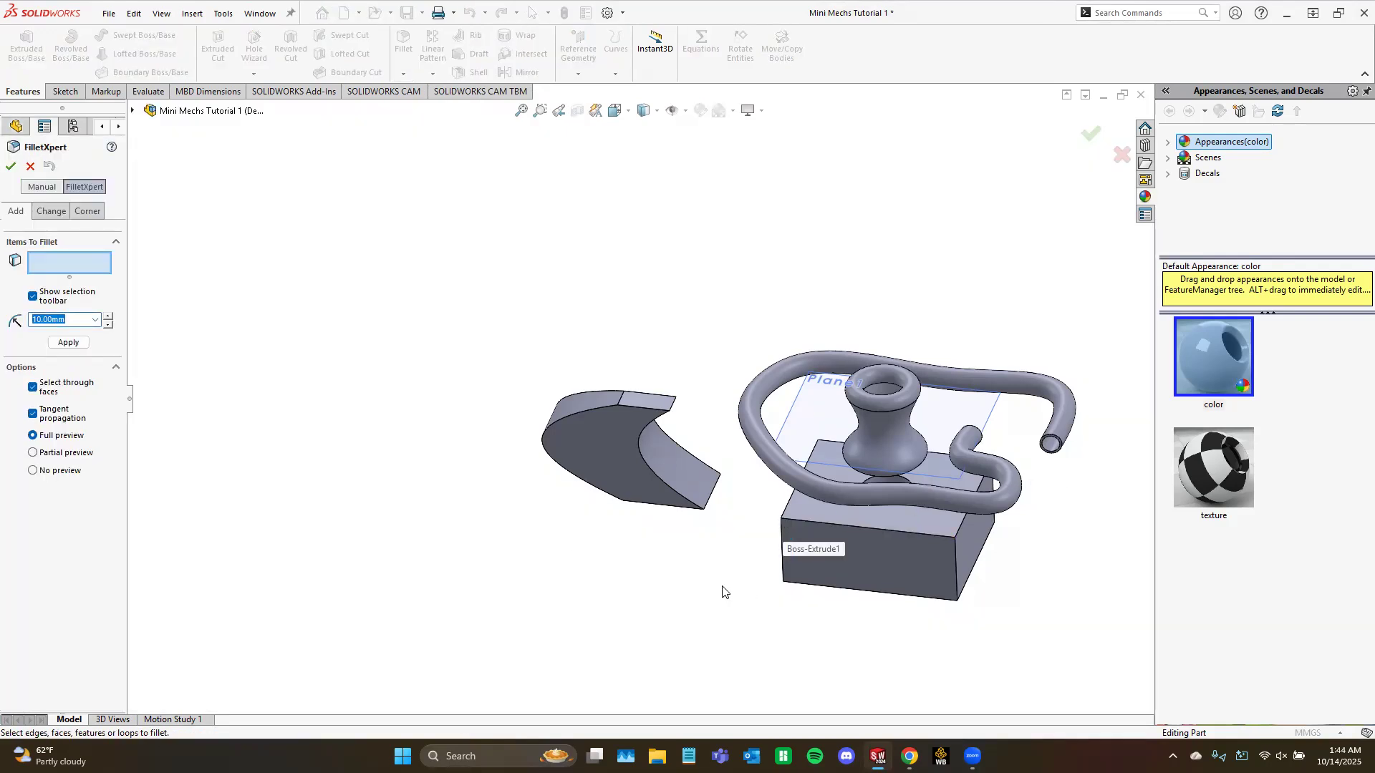
pyautogui.click(54, 190)
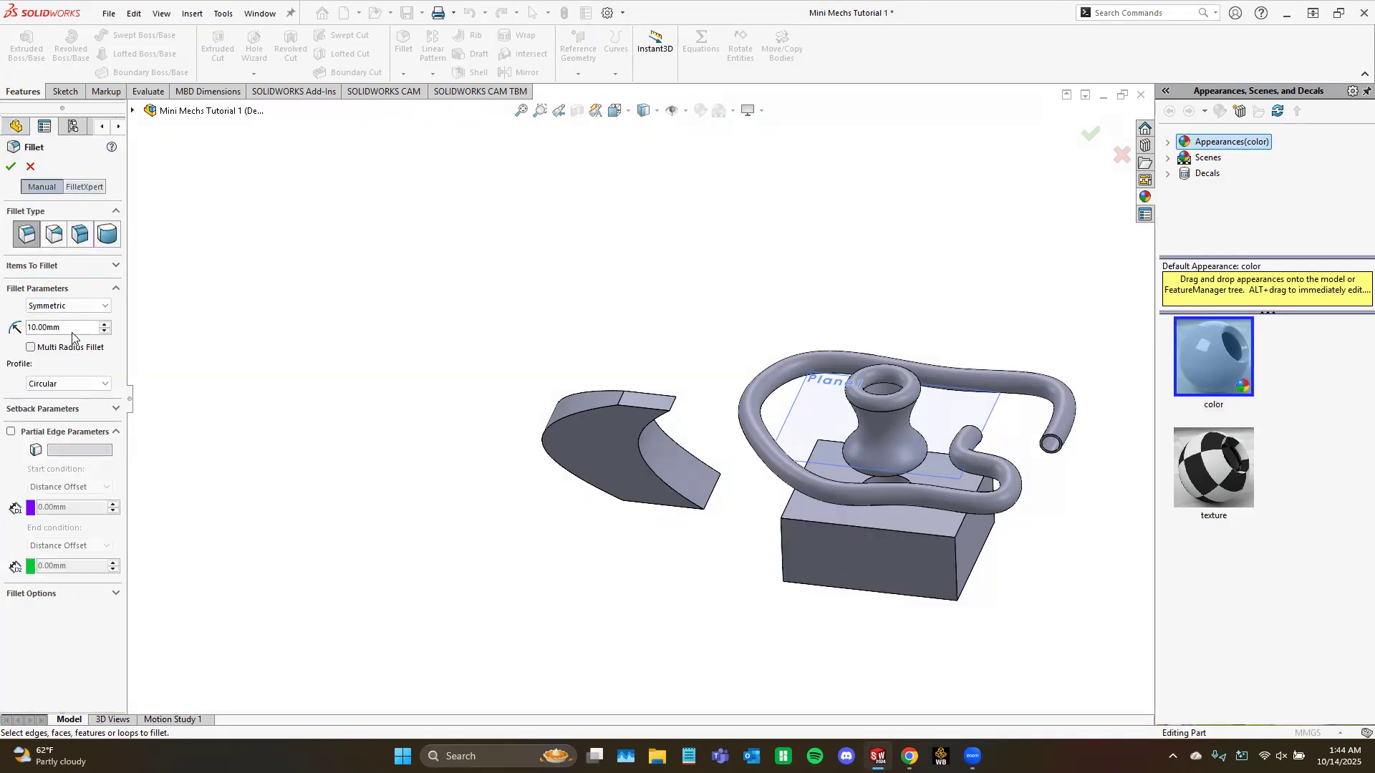
pyautogui.click(822, 520)
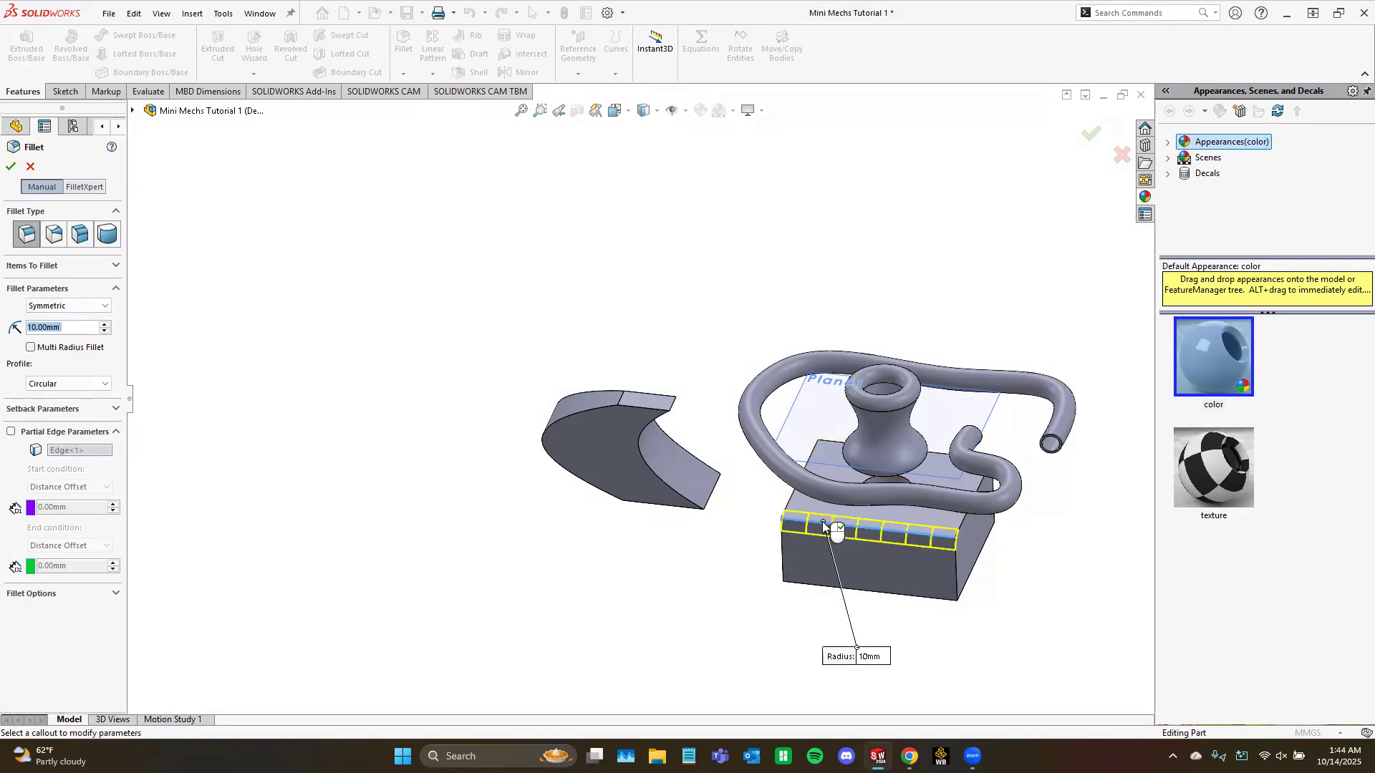
pyautogui.click(782, 549)
pyautogui.scroll(-4, 831, 594)
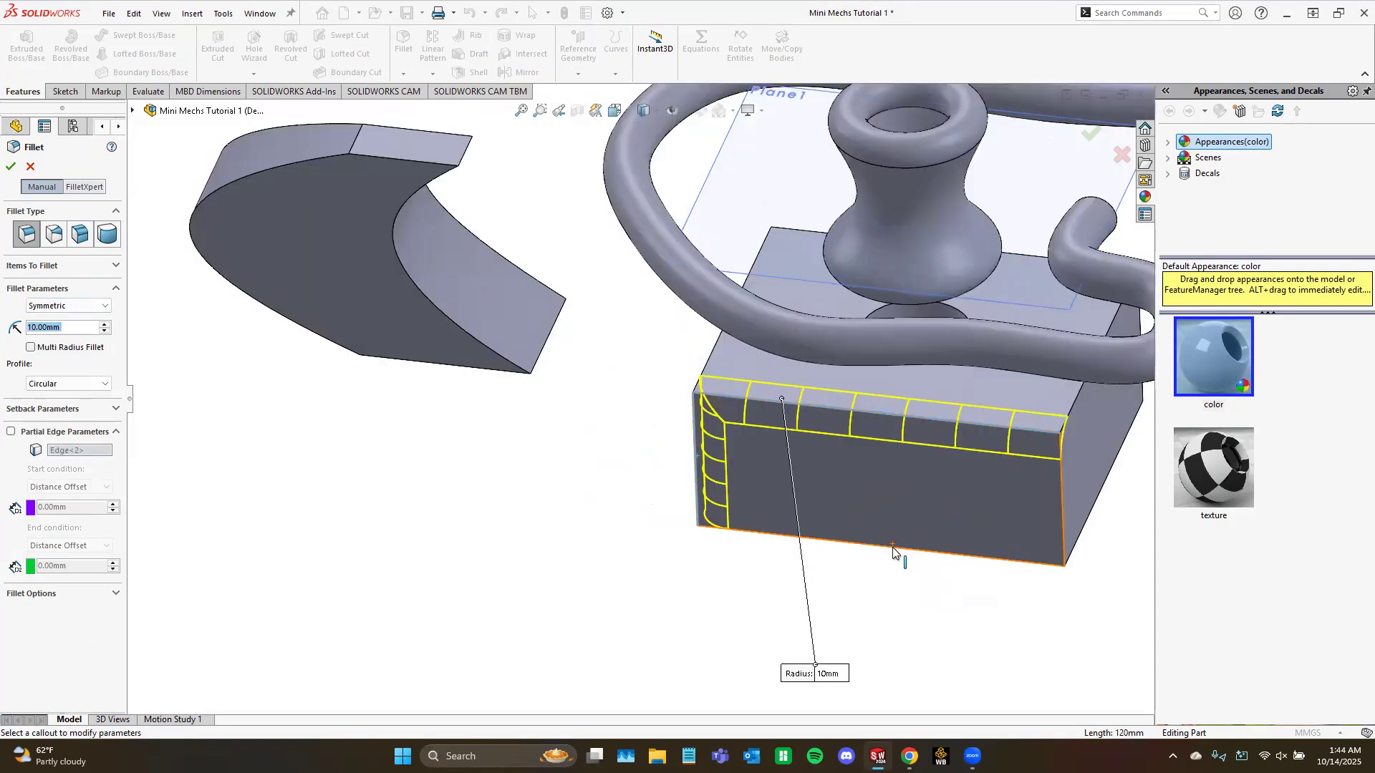
pyautogui.click(893, 549)
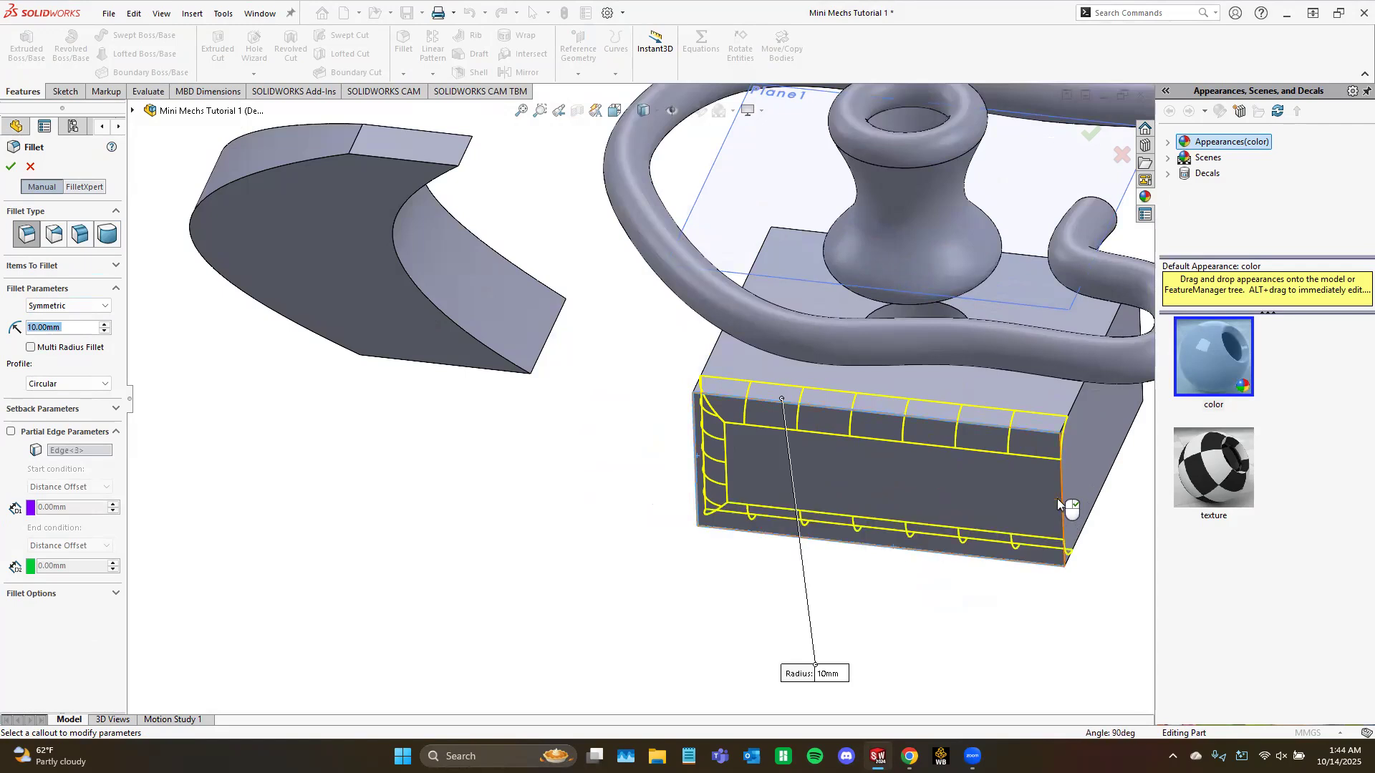
pyautogui.click(1062, 498)
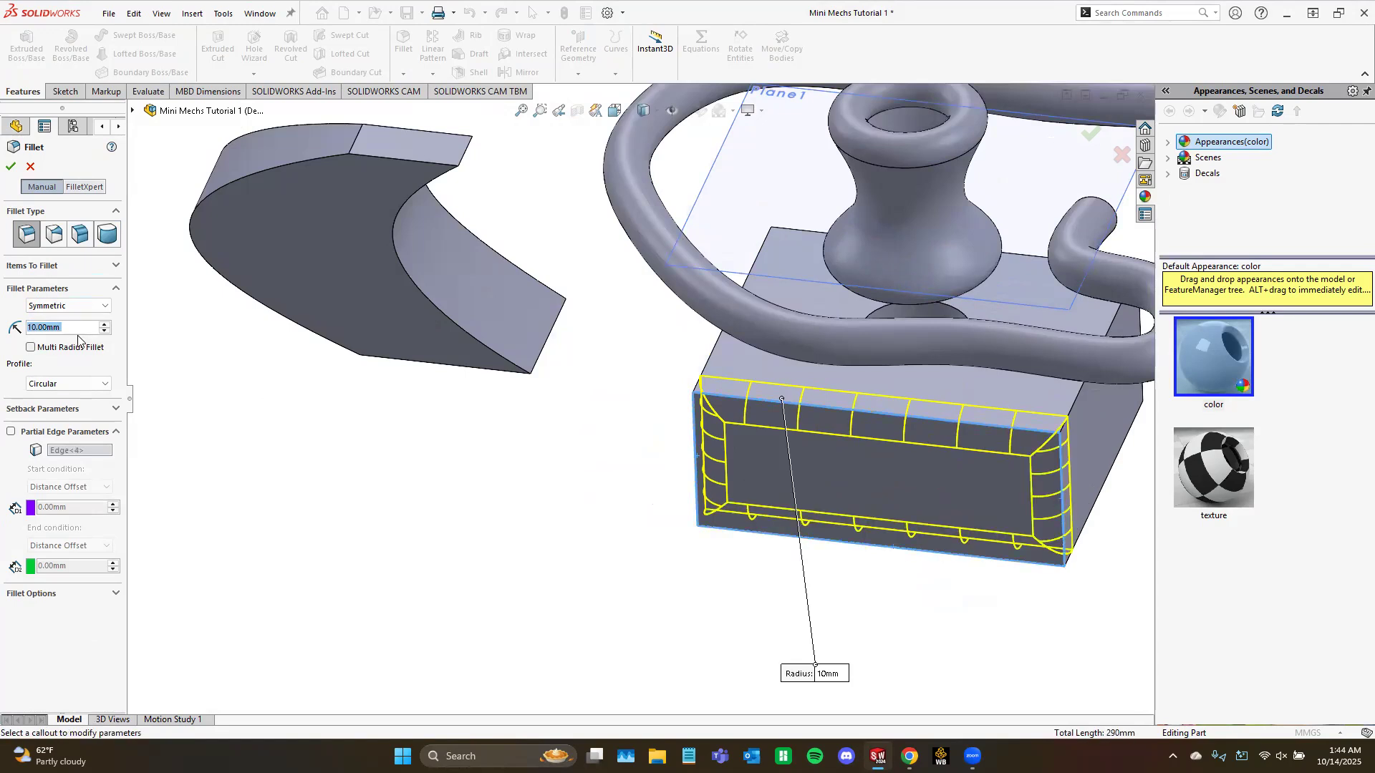
pyautogui.write('5')
pyautogui.press('Return')
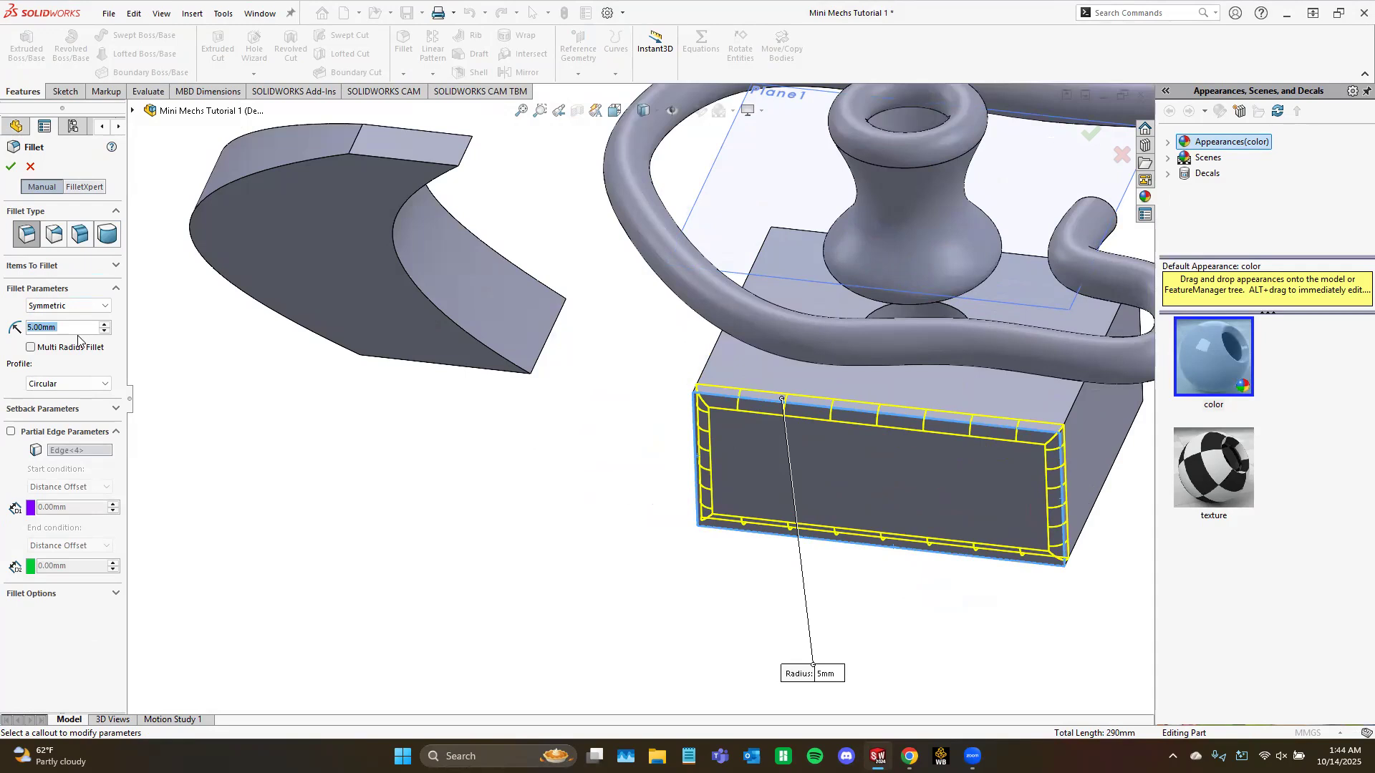
# Step: Extend the 5 mm fillet to the three remaining edges of the adjacent side face and one more top edge of the block
pyautogui.moveTo(420, 541); pyautogui.dragTo(672, 533, button='middle')
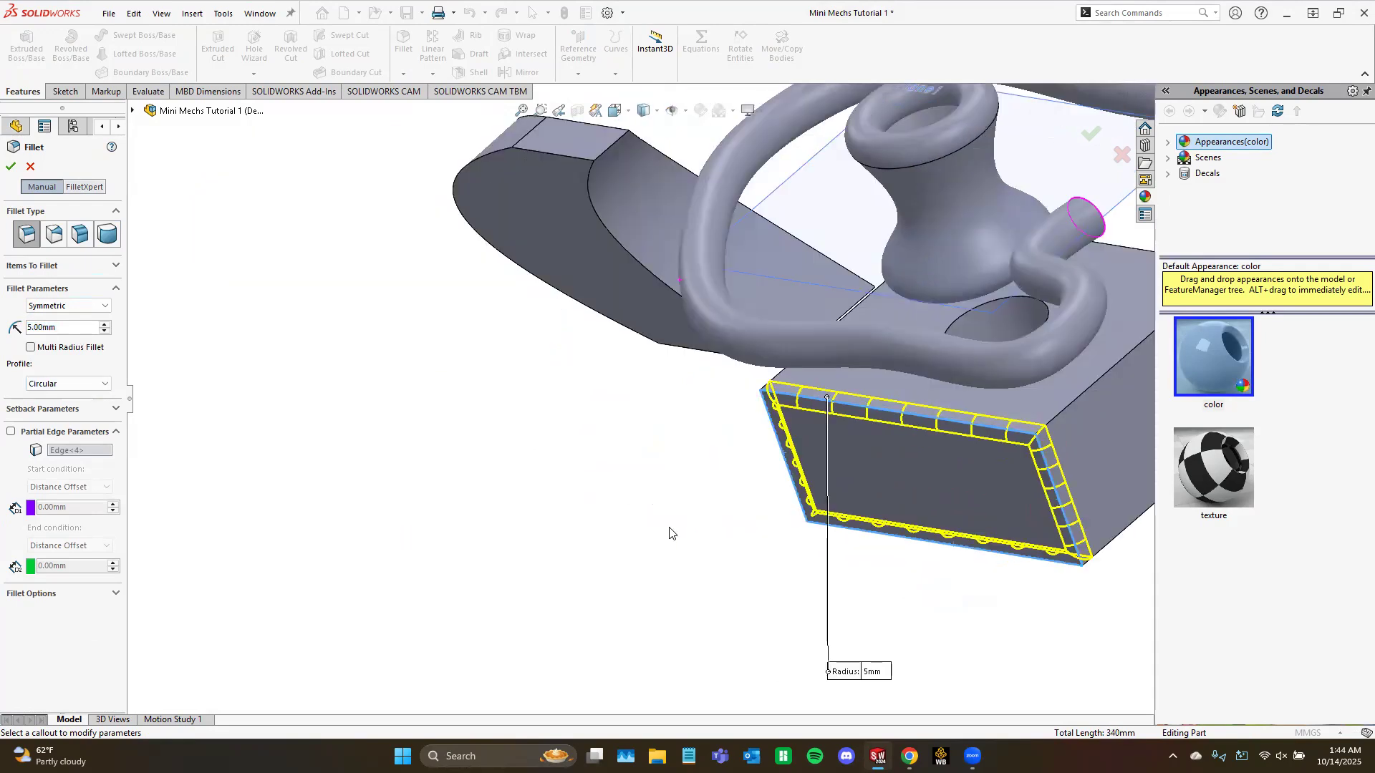
pyautogui.scroll(3, 923, 395)
pyautogui.scroll(-3, 923, 401)
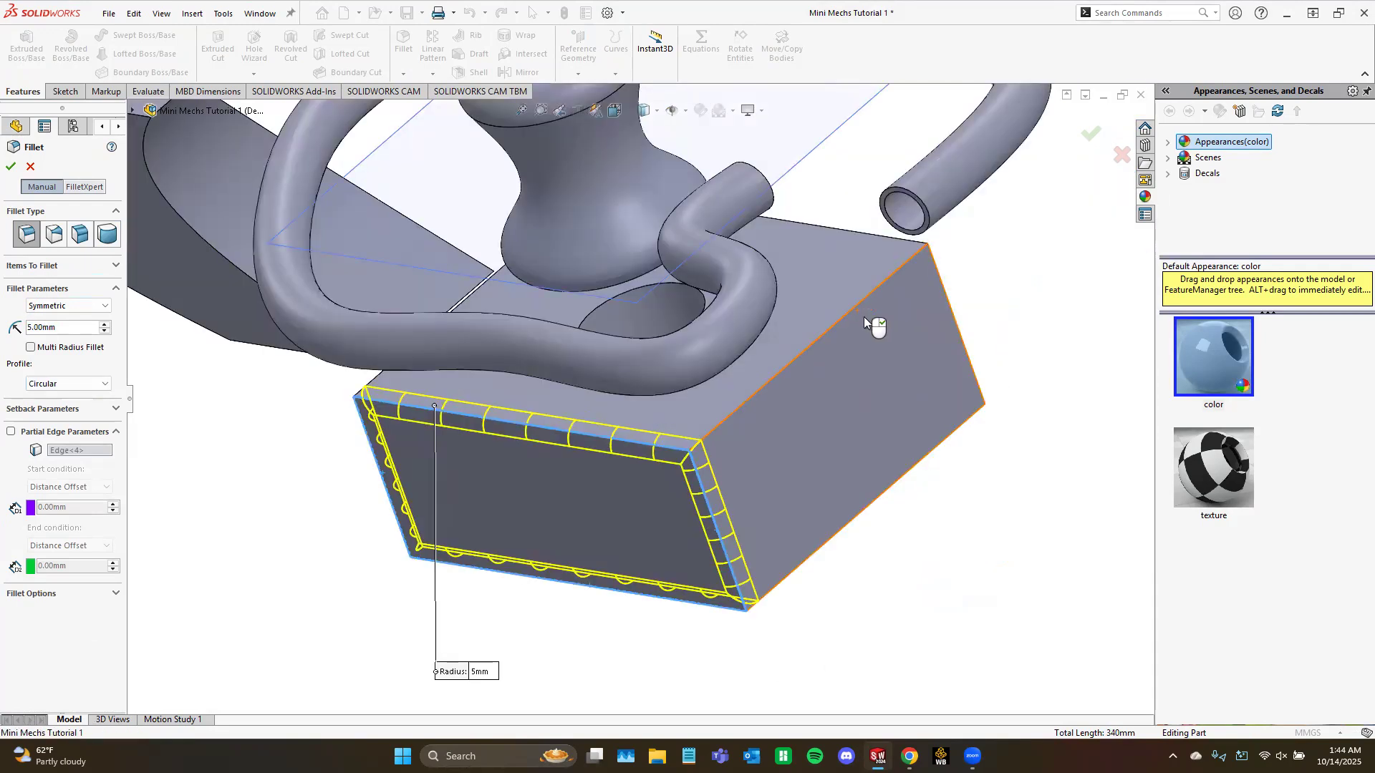
pyautogui.click(865, 309)
pyautogui.click(927, 452)
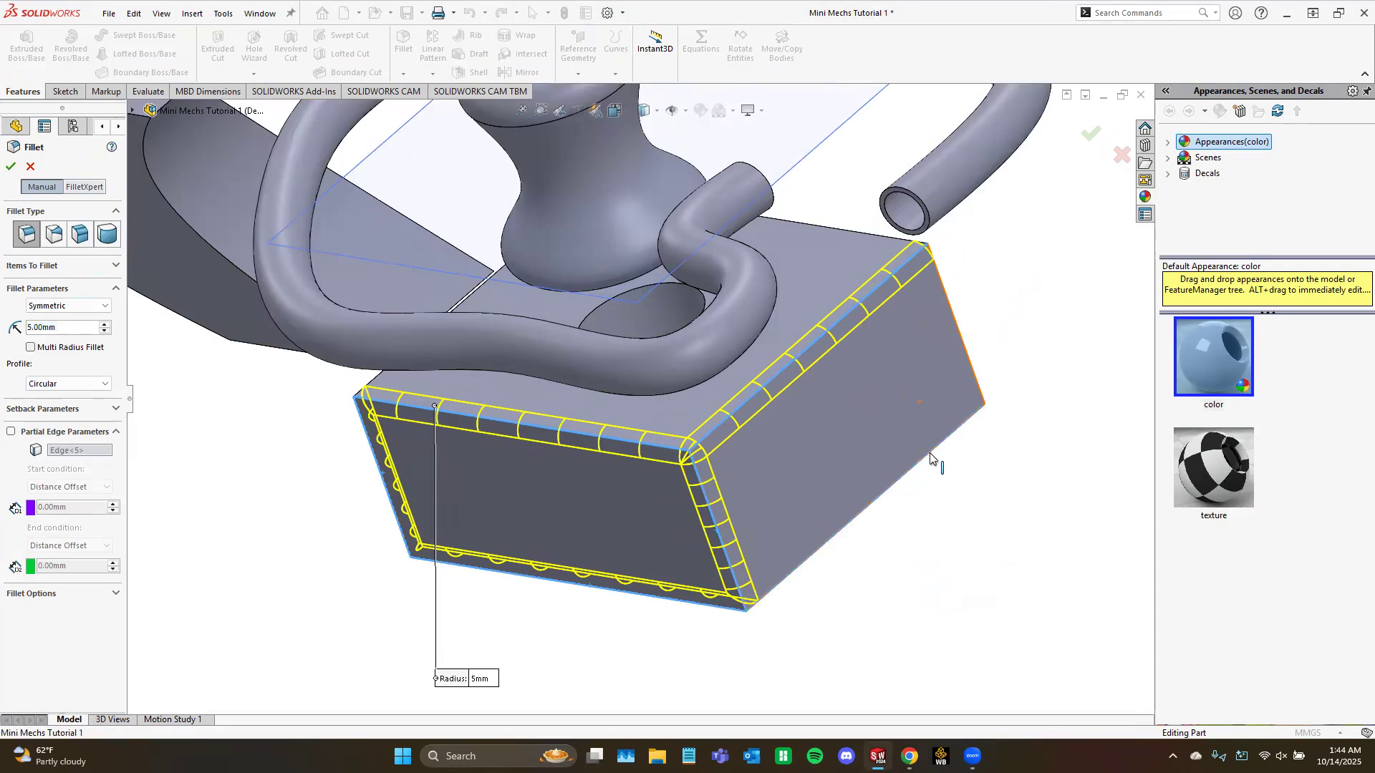
pyautogui.click(959, 328)
pyautogui.moveTo(606, 470); pyautogui.dragTo(382, 424, button='middle')
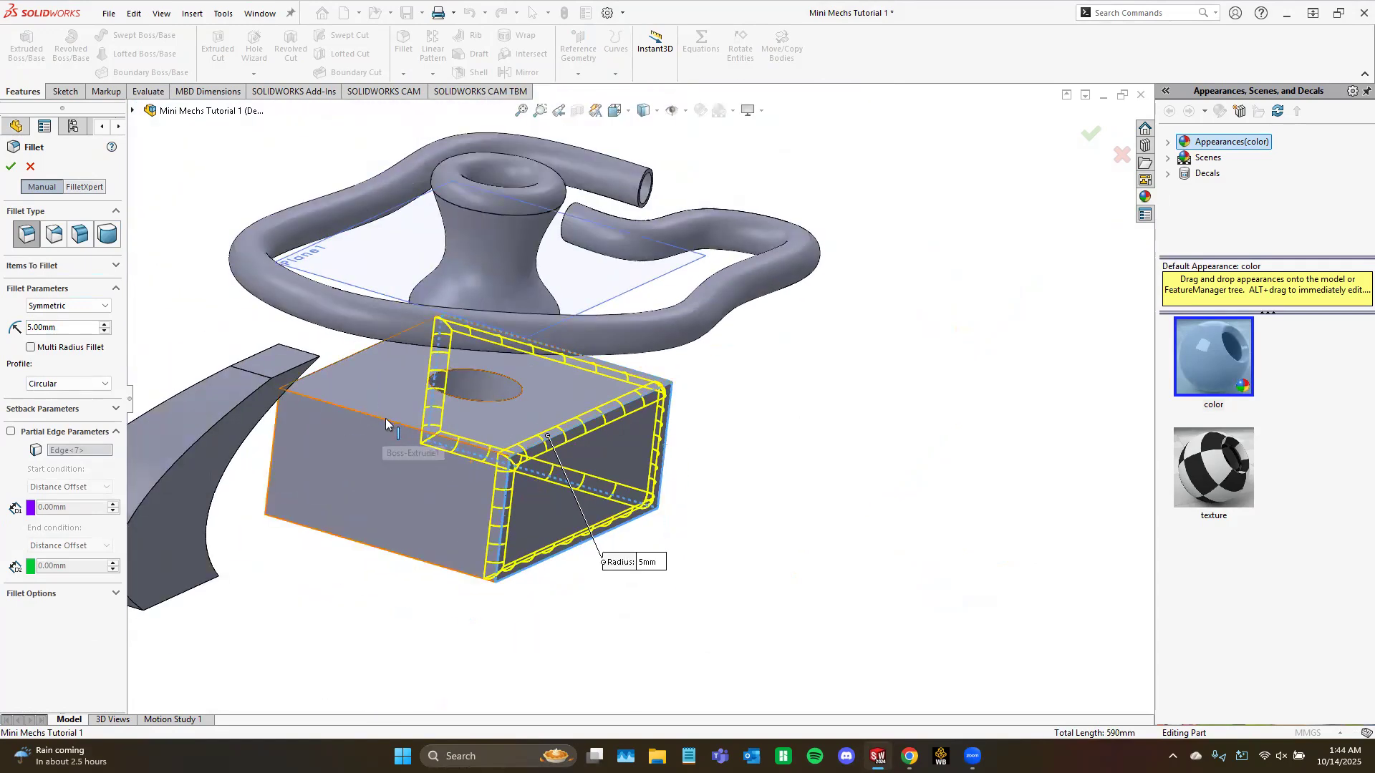
pyautogui.click(386, 418)
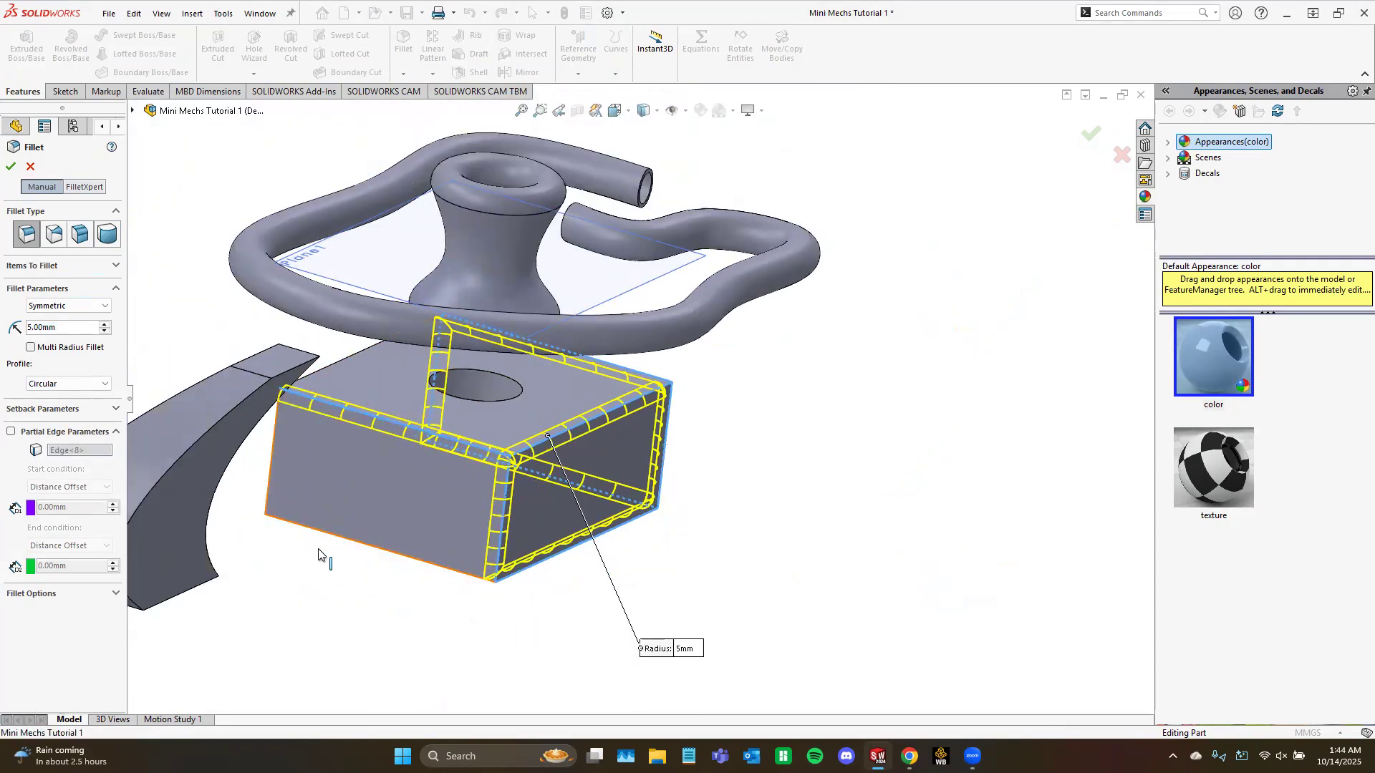
# Step: Add the block's four remaining outer edges to the 5 mm fillet and accept it
pyautogui.moveTo(357, 546); pyautogui.dragTo(409, 536, button='middle')
pyautogui.scroll(3, 409, 536)
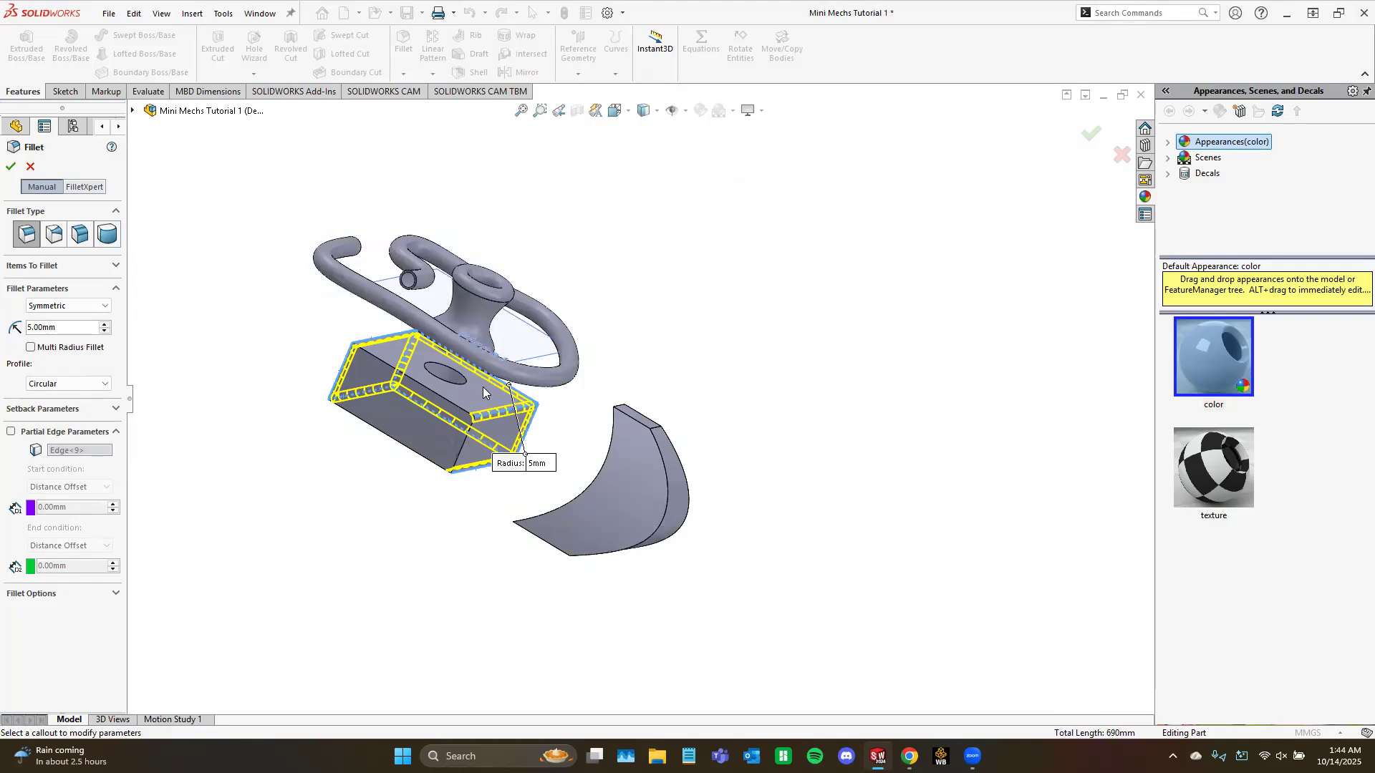
pyautogui.scroll(-5, 482, 390)
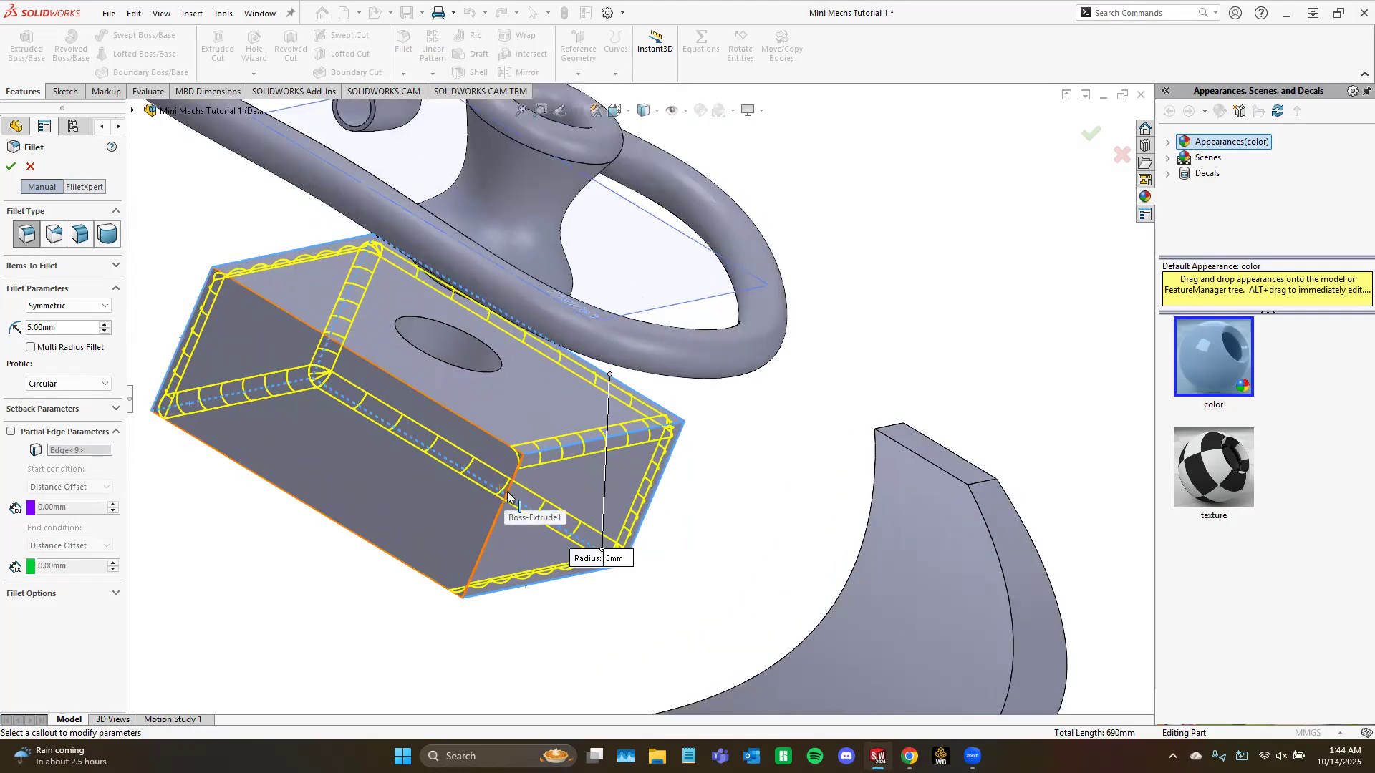
pyautogui.click(507, 491)
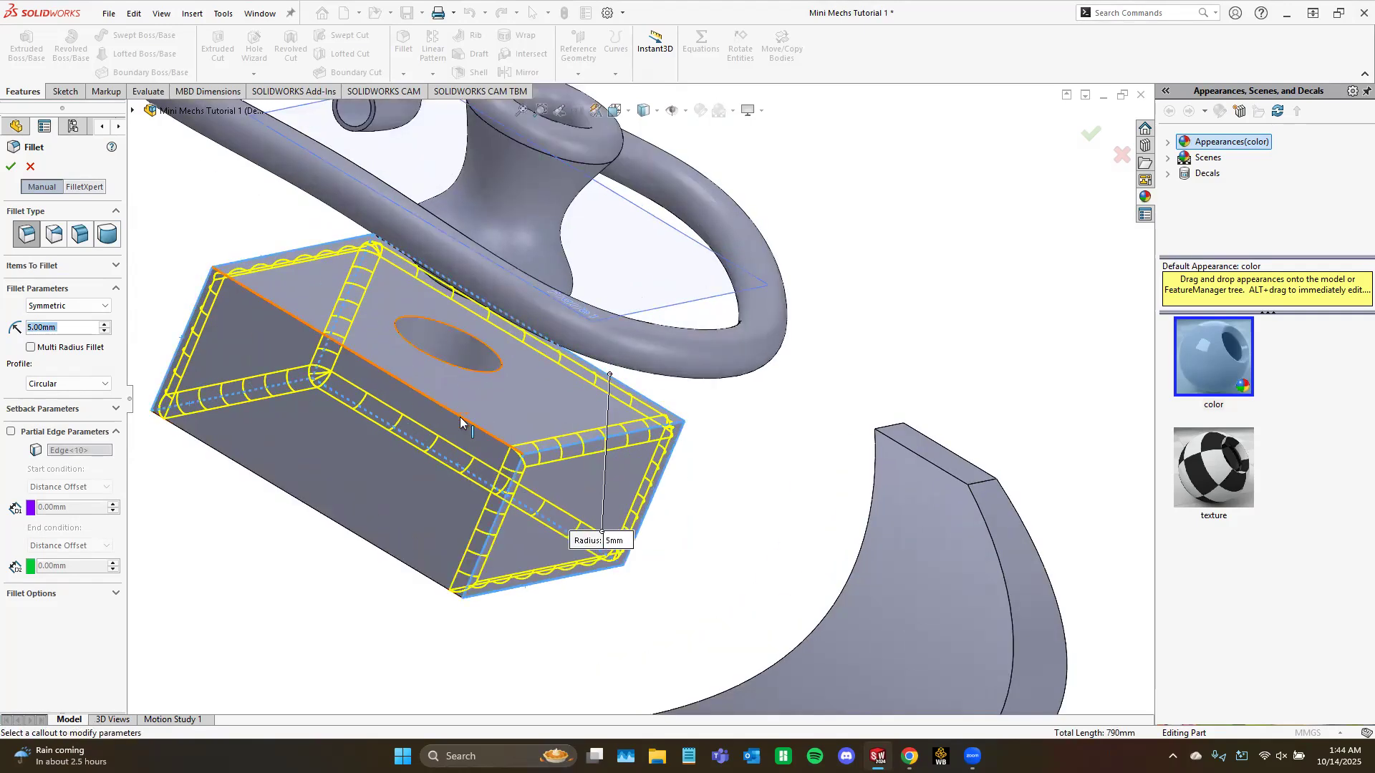
pyautogui.click(461, 416)
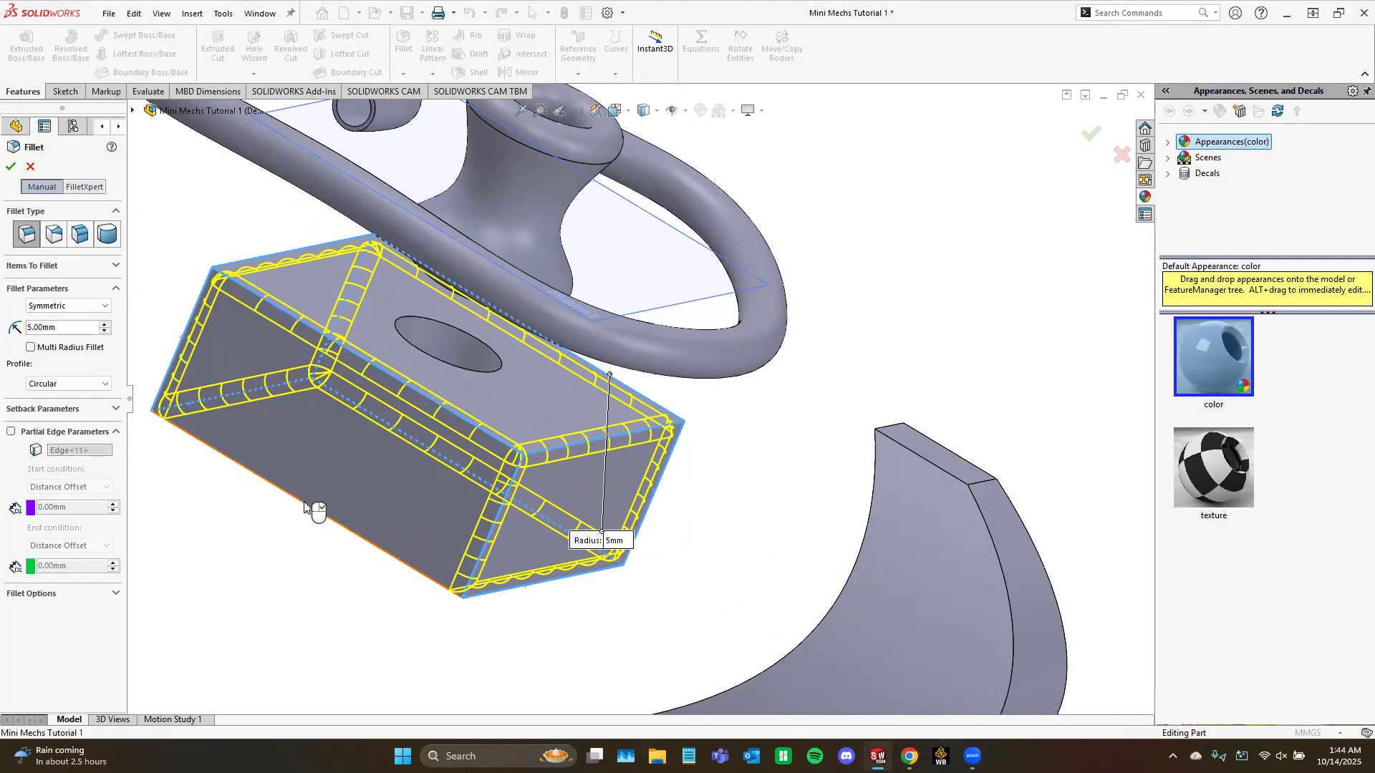
pyautogui.click(302, 505)
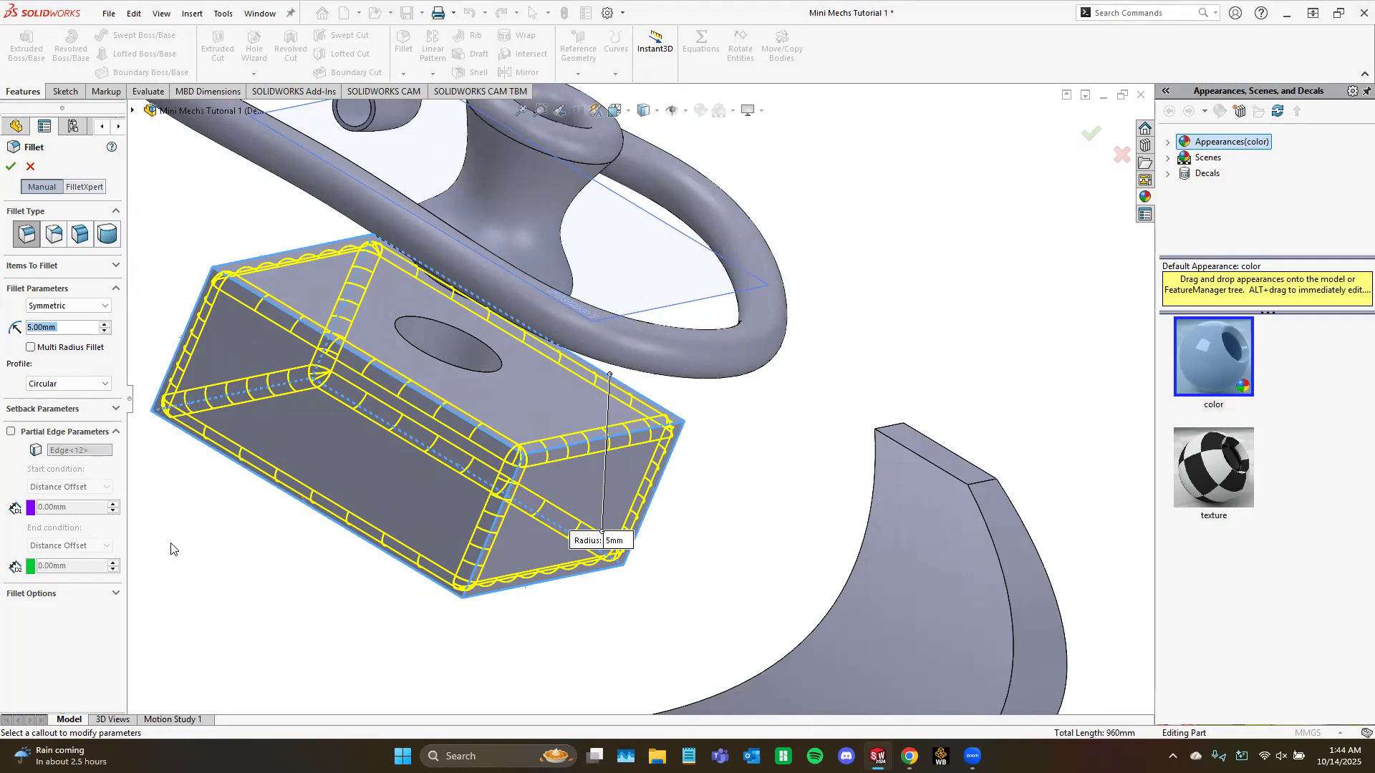
pyautogui.click(11, 166)
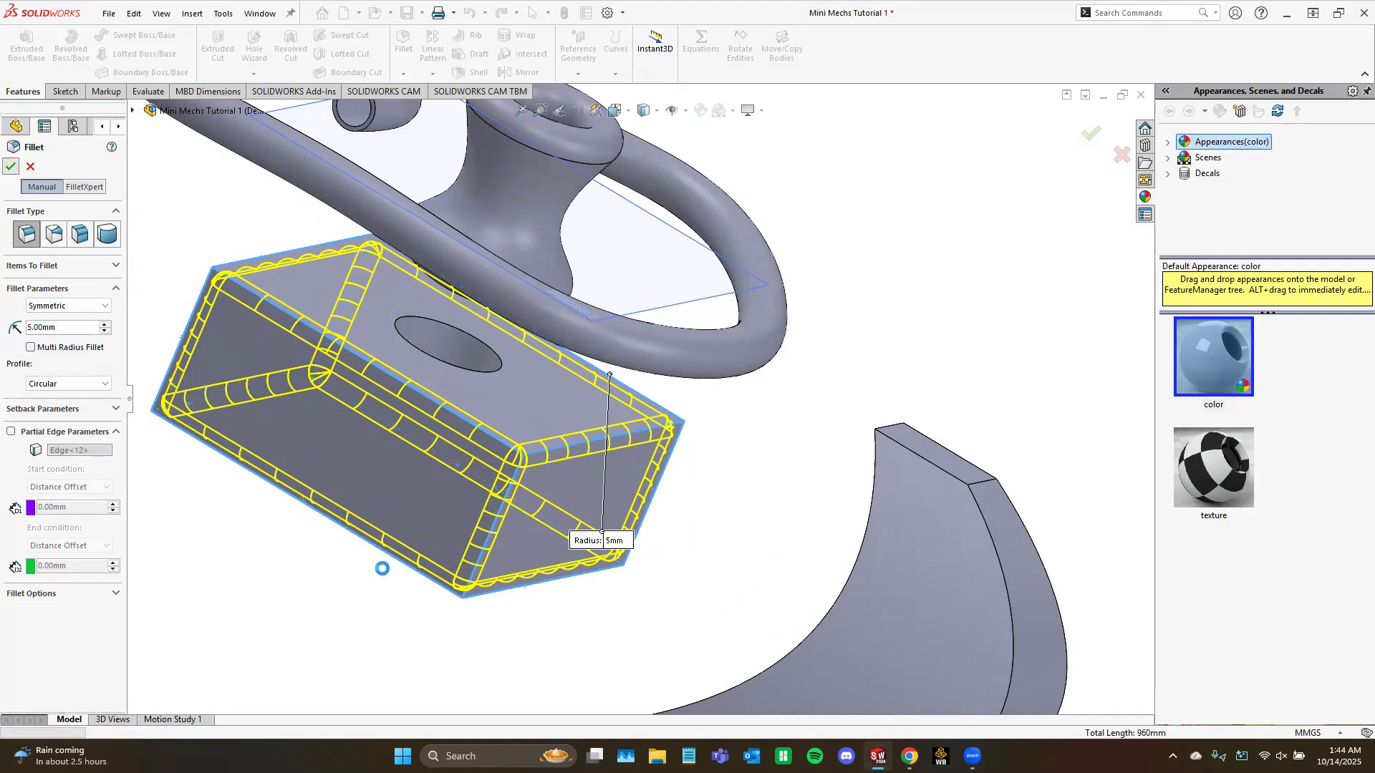
# Step: Undo the manual 5 mm fillet on the block
pyautogui.moveTo(382, 565); pyautogui.dragTo(857, 510, button='middle')
pyautogui.hotkey('ctrl', 'z')
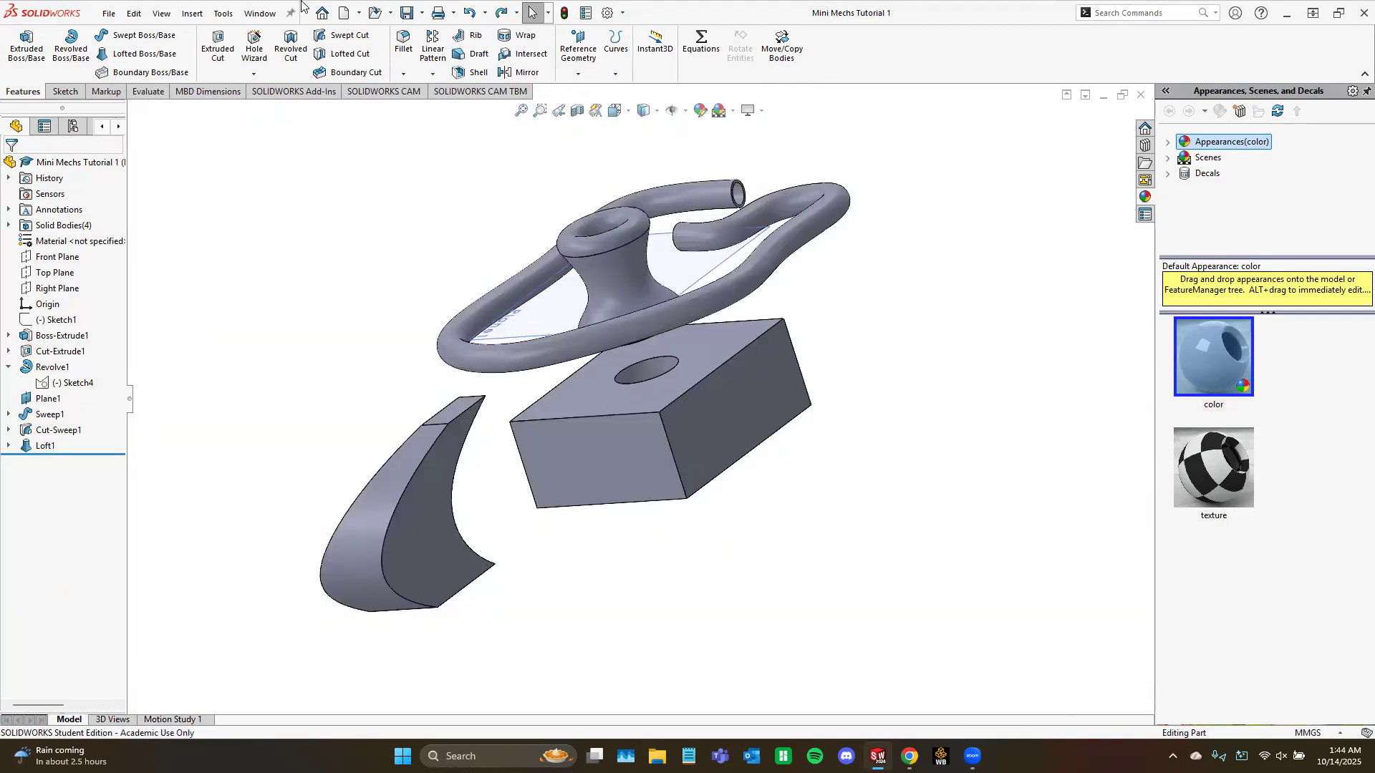
# Step: Try a manual 5 mm fillet on two adjacent side faces of the block, and clear the face selection
pyautogui.click(402, 44)
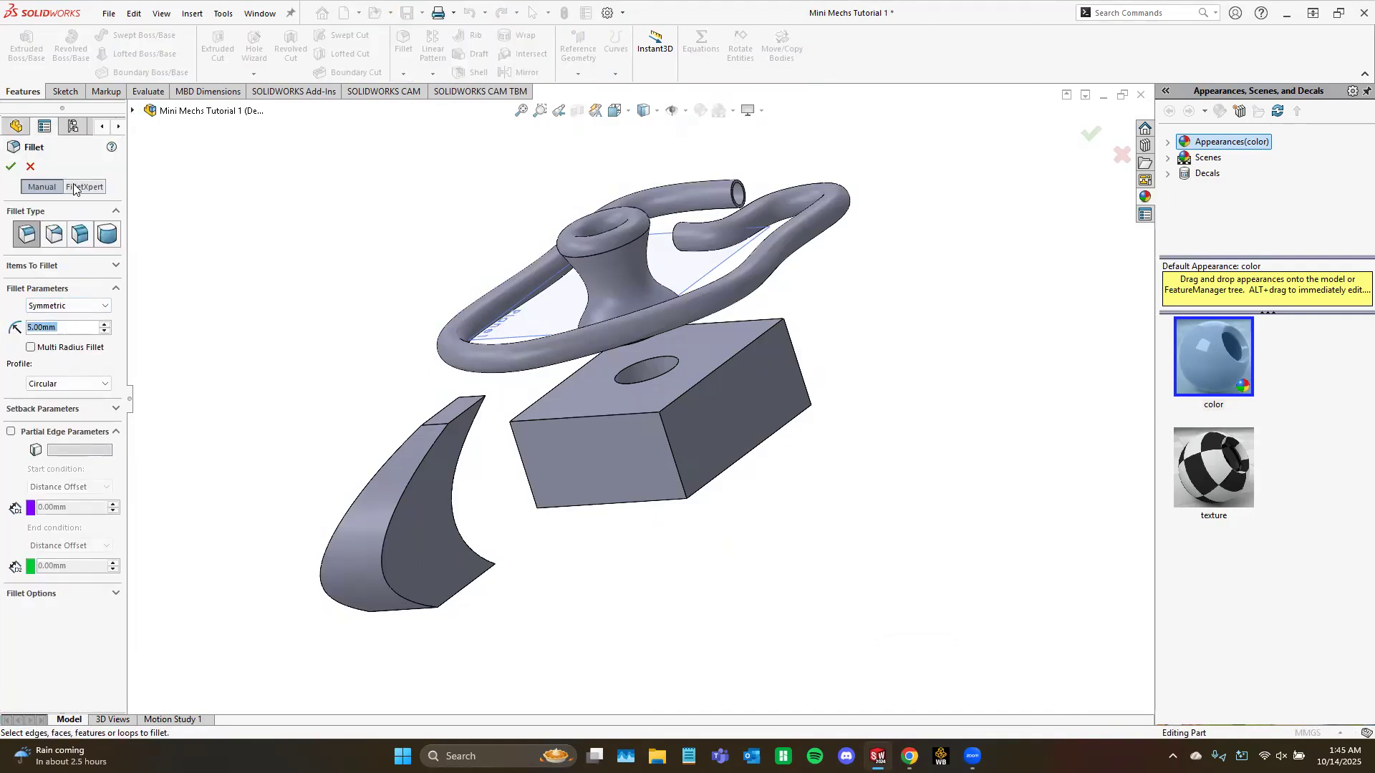
pyautogui.click(623, 464)
pyautogui.click(726, 428)
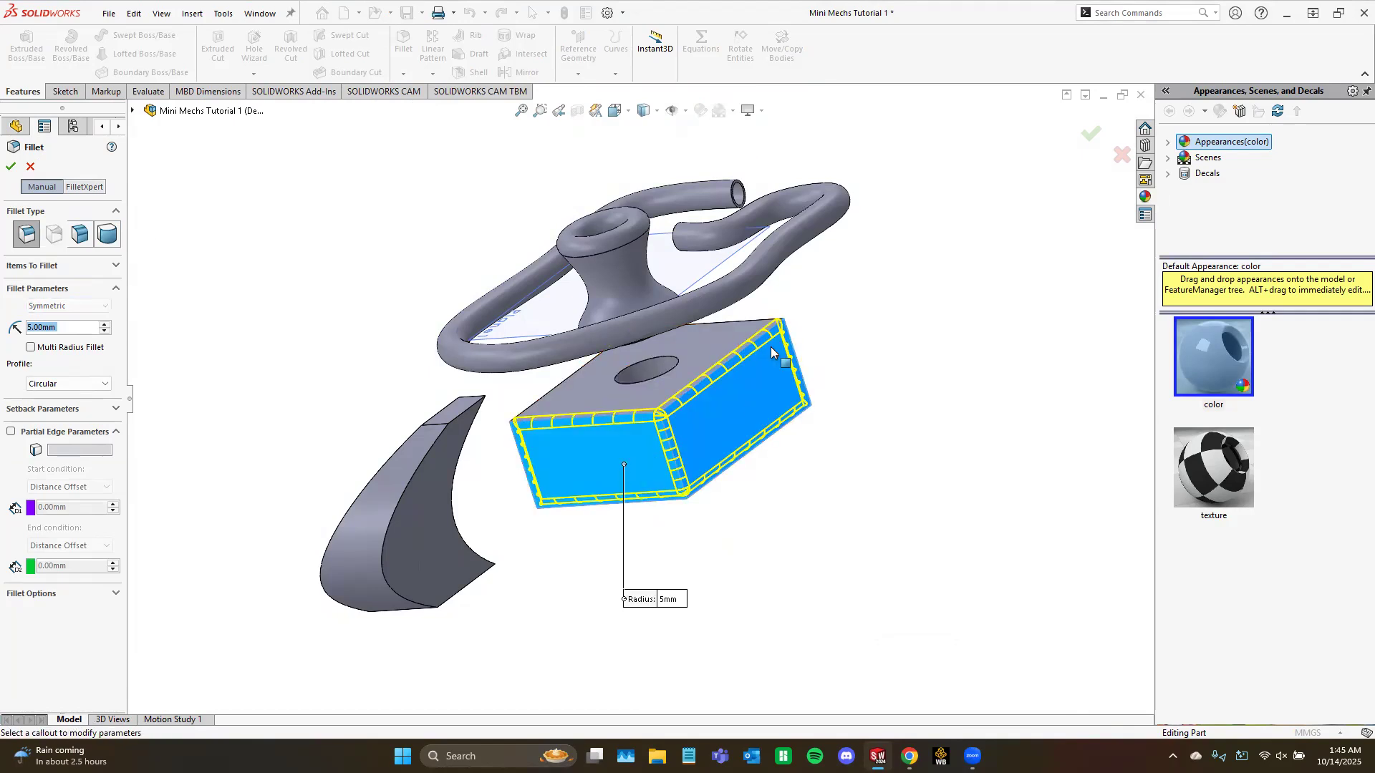
pyautogui.moveTo(777, 348); pyautogui.dragTo(822, 324, button='middle')
pyautogui.click(822, 323)
pyautogui.click(827, 330)
pyautogui.click(724, 456)
pyautogui.moveTo(724, 455); pyautogui.dragTo(680, 459, button='middle')
pyautogui.click(639, 464)
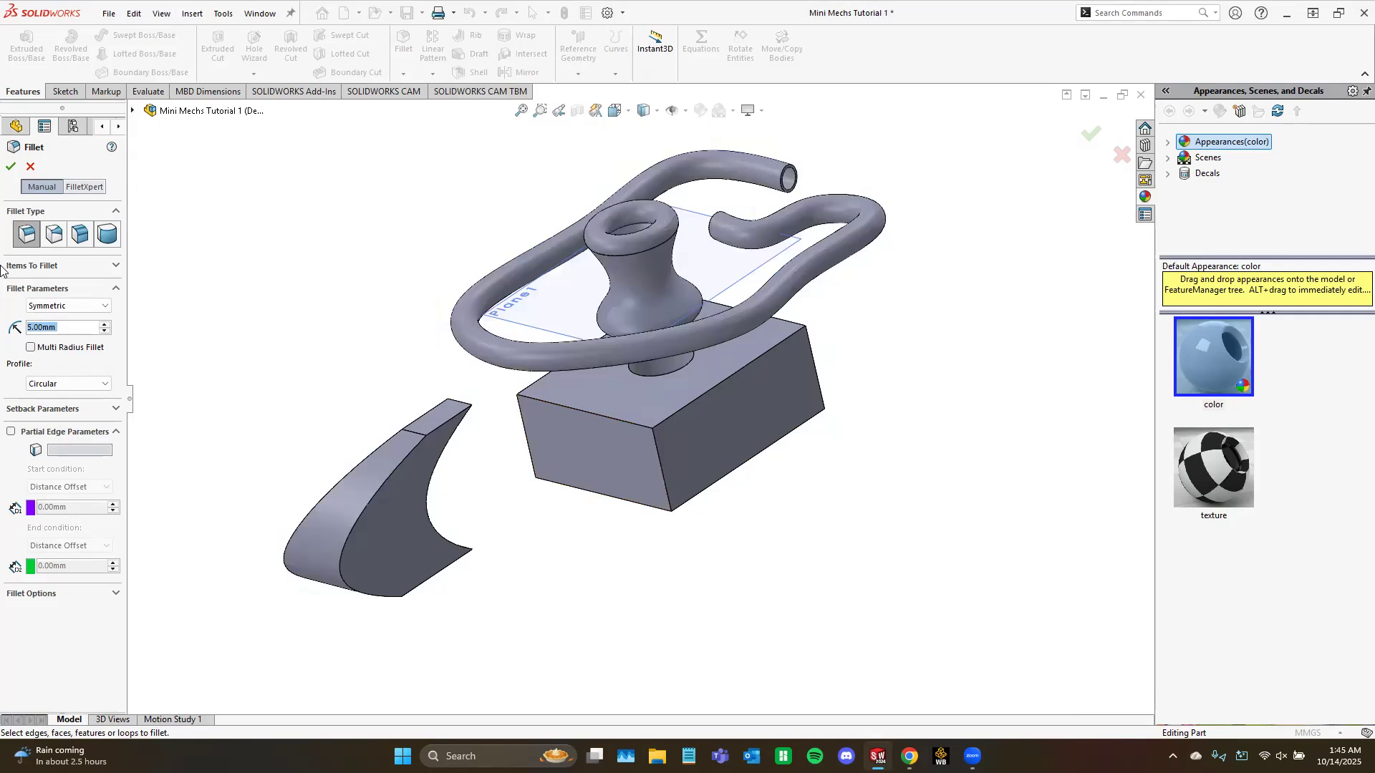
# Step: Use FilletXpert to fillet all edges of the block, including the hole's rims, with a 10 mm radius
pyautogui.click(83, 188)
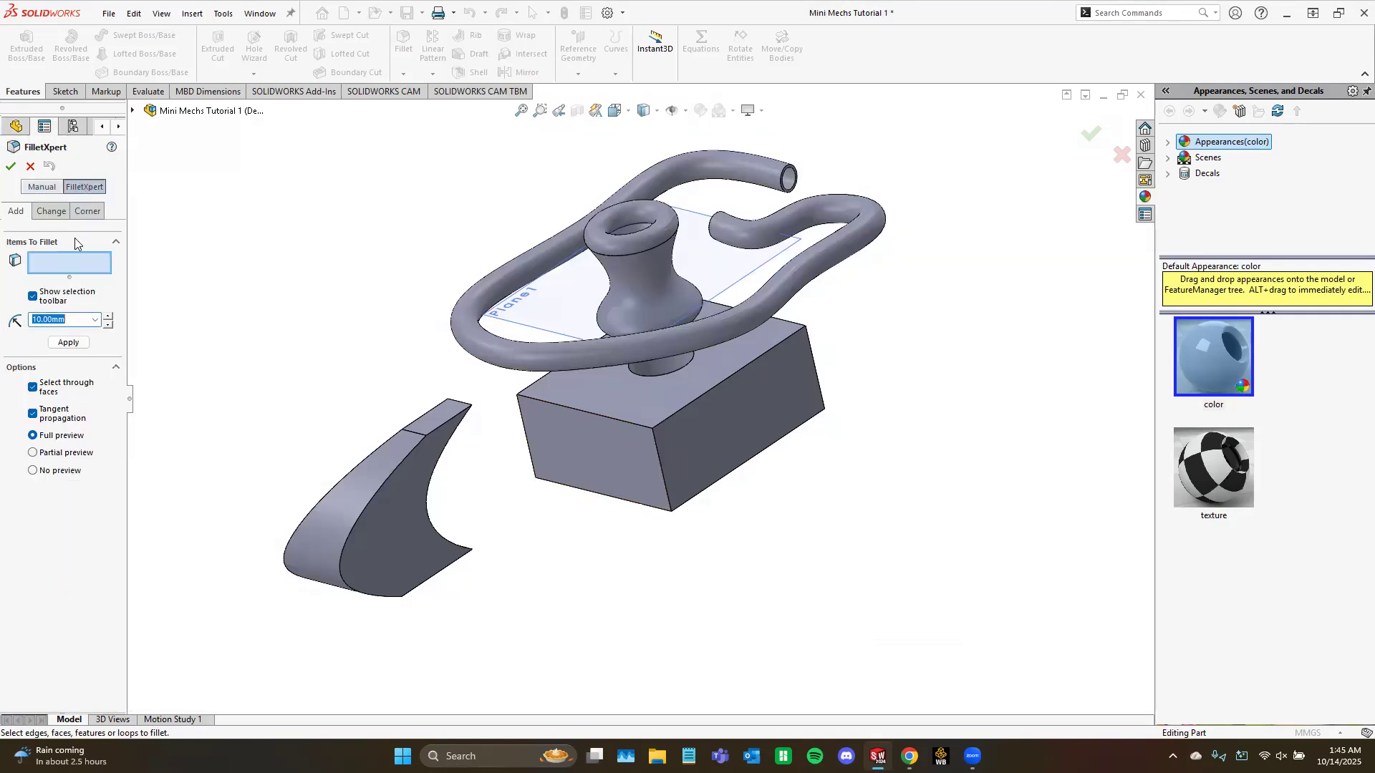
pyautogui.click(628, 421)
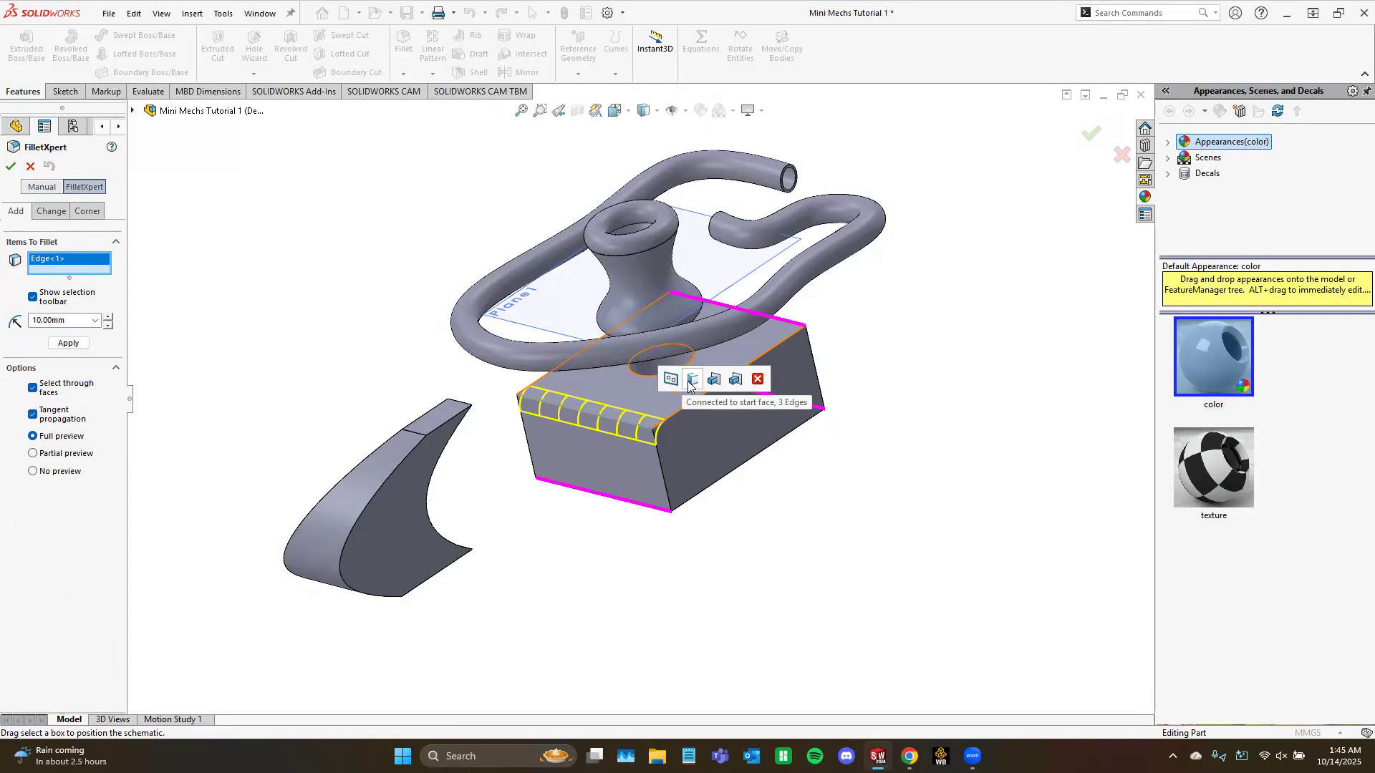
pyautogui.click(734, 379)
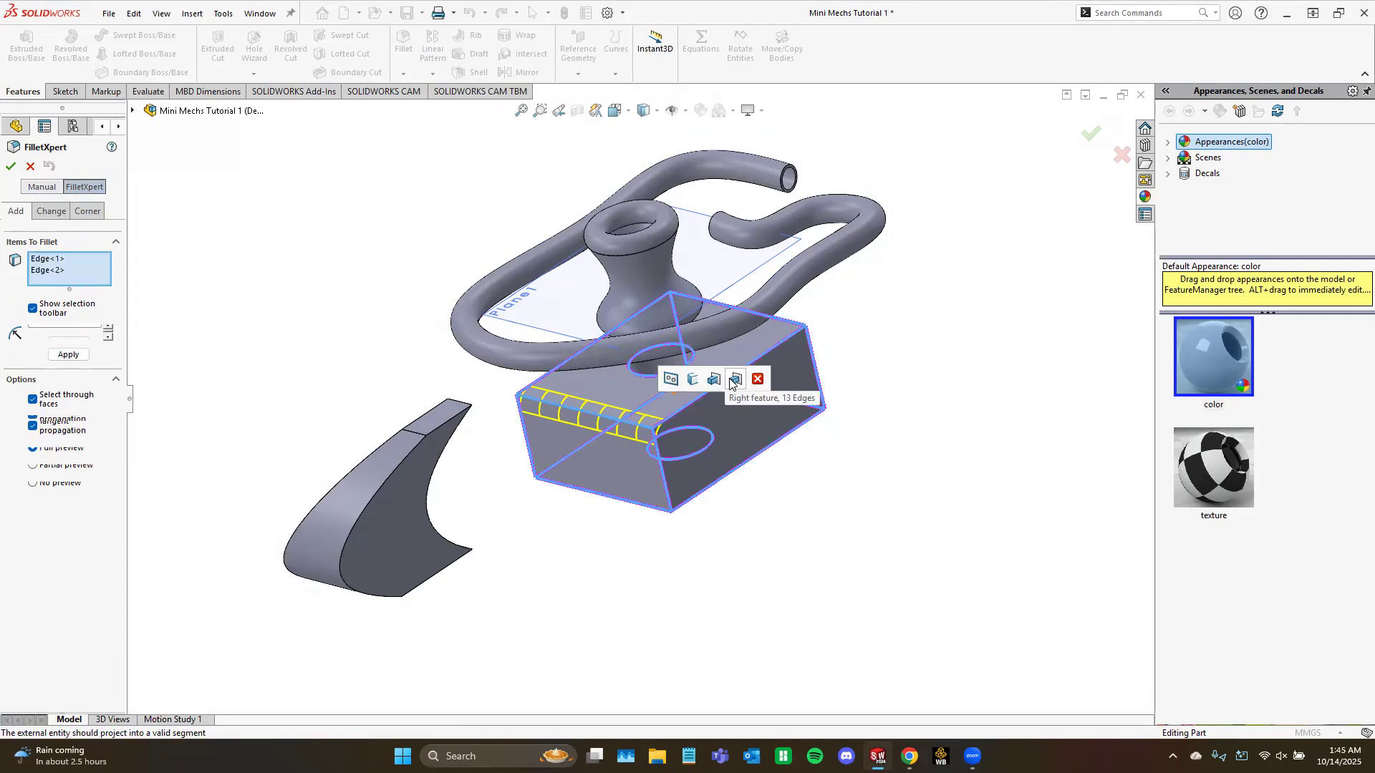
pyautogui.moveTo(728, 573)
pyautogui.mouseDown(button='middle')
pyautogui.moveTo(814, 528)
pyautogui.moveTo(749, 534)
pyautogui.moveTo(715, 550)
pyautogui.moveTo(720, 560)
pyautogui.mouseUp(button='middle')
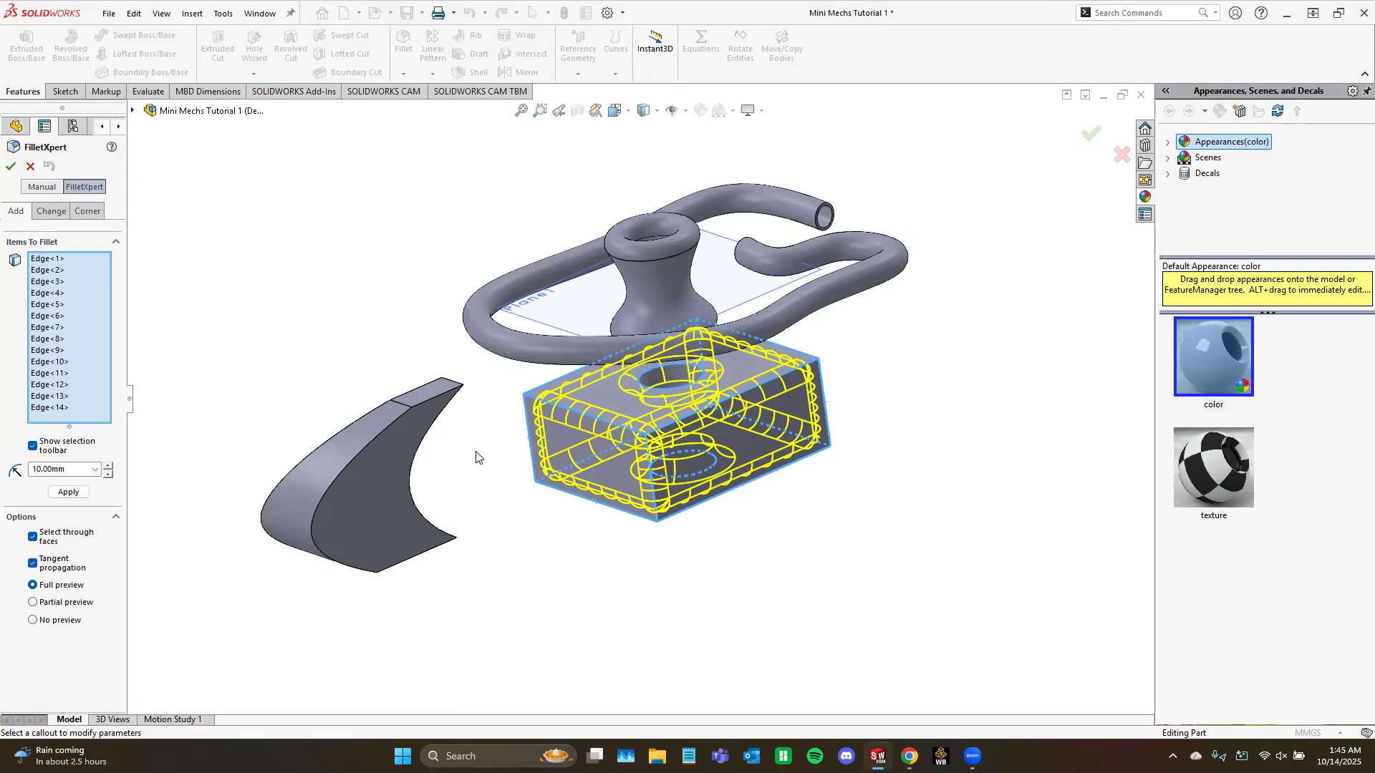
pyautogui.click(27, 170)
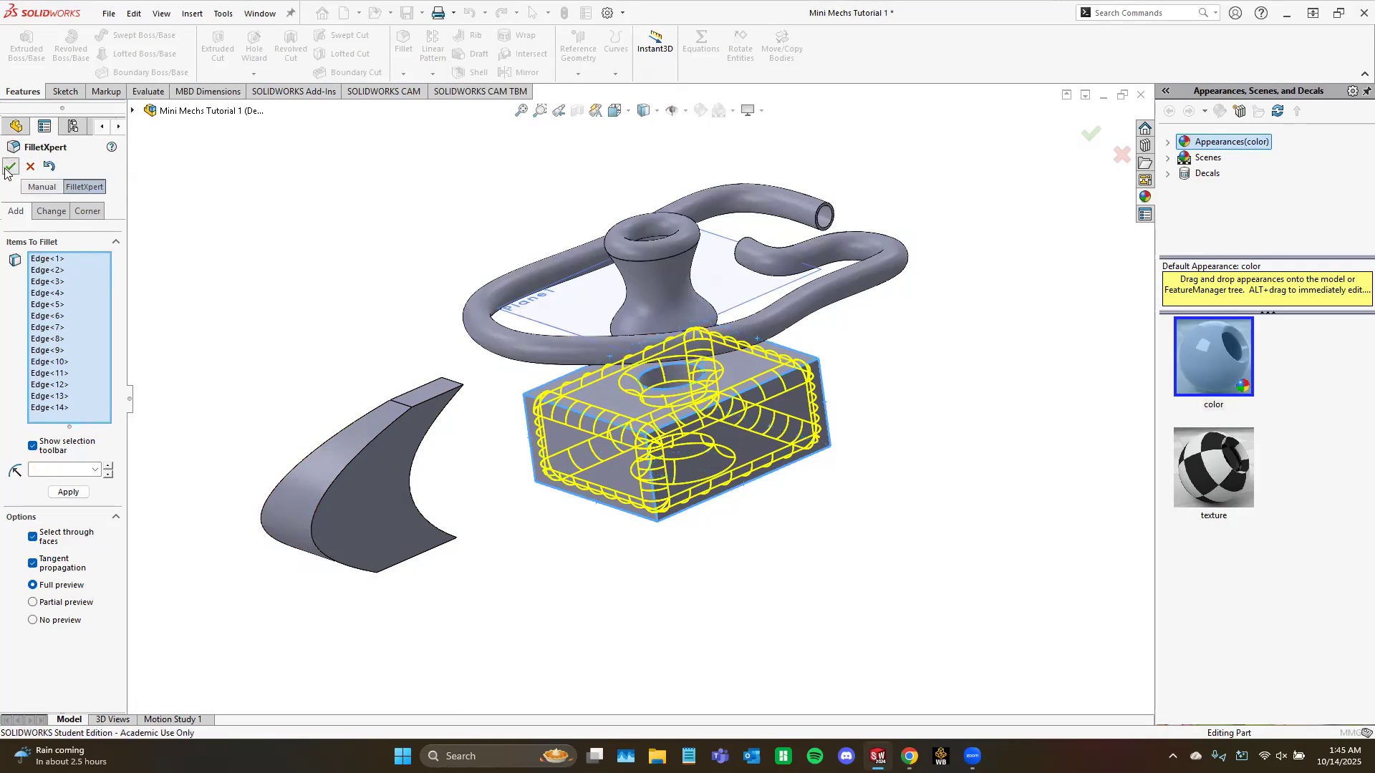
pyautogui.moveTo(607, 480); pyautogui.dragTo(682, 562, button='middle')
pyautogui.scroll(2, 648, 423)
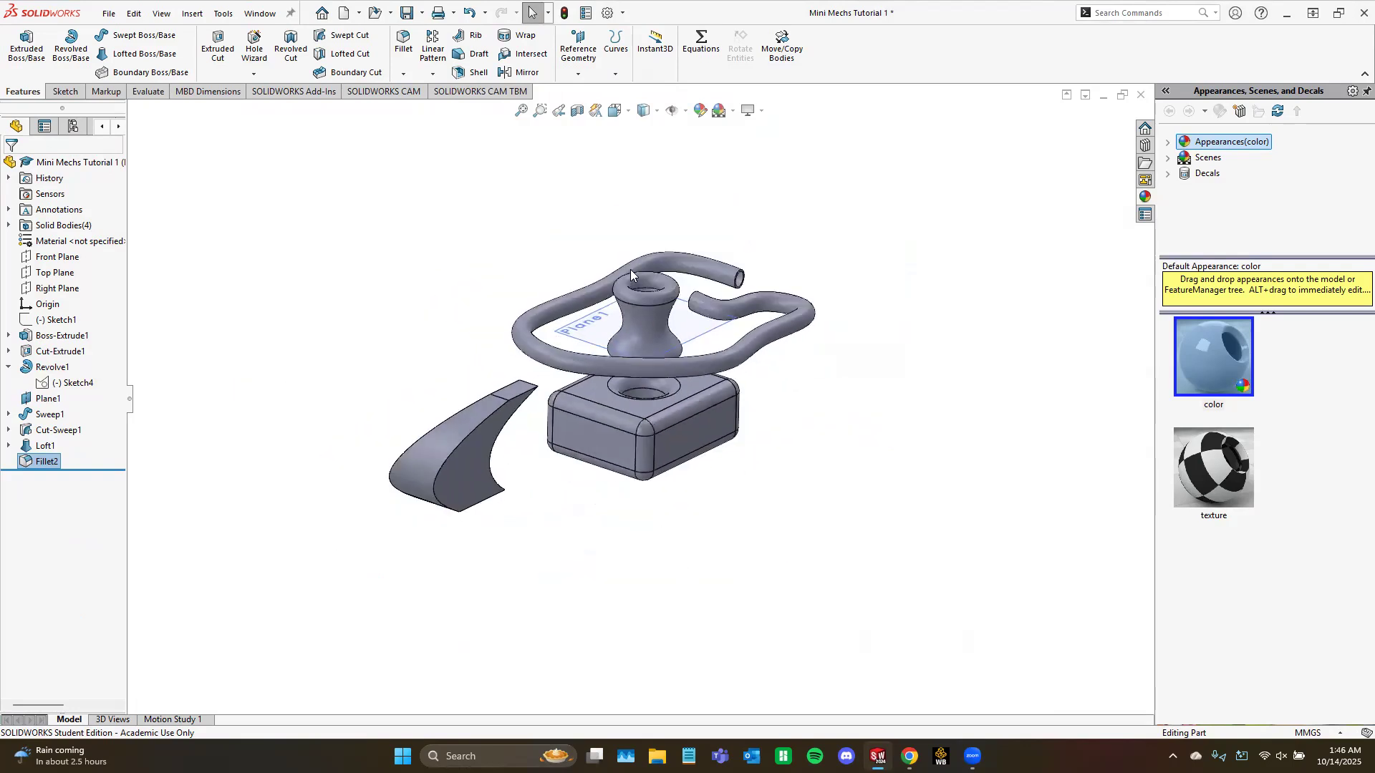
pyautogui.scroll(-3, 629, 272)
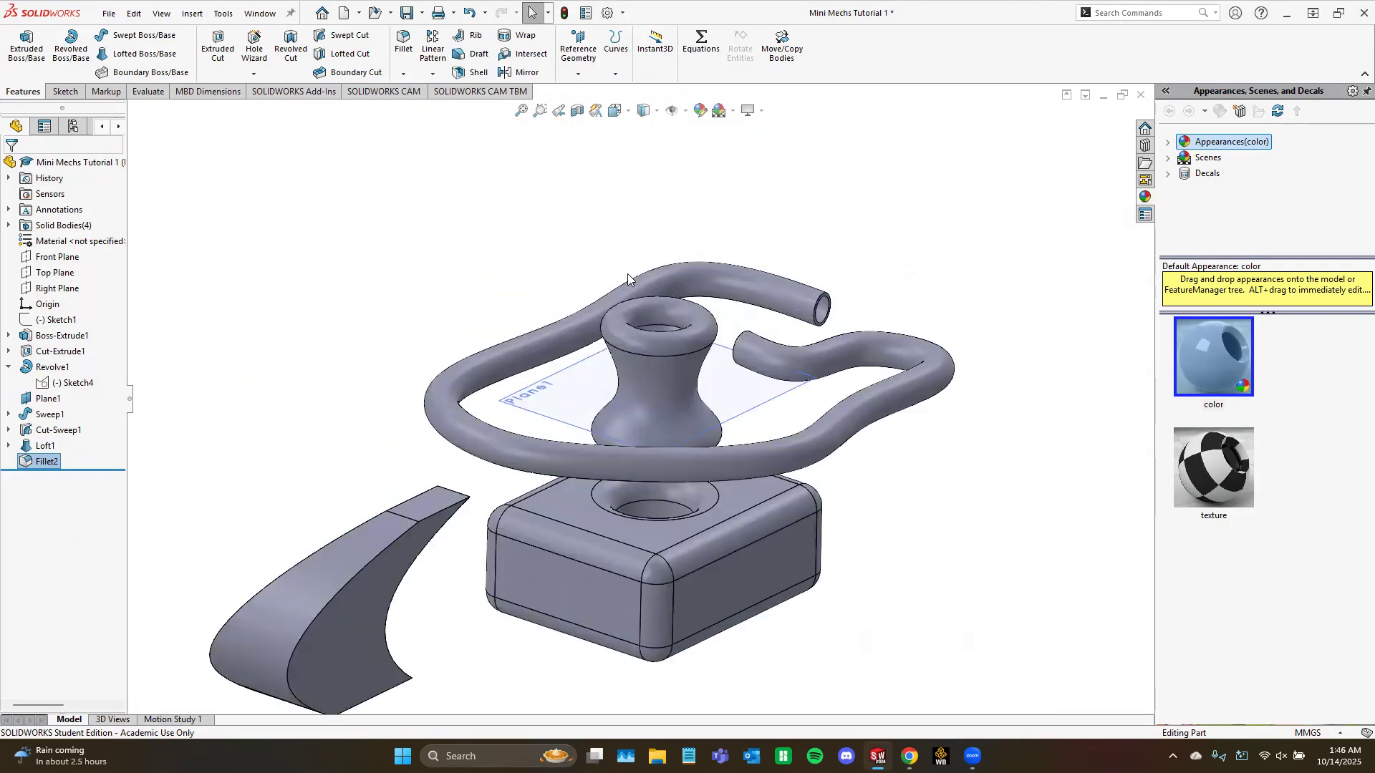
pyautogui.click(404, 74)
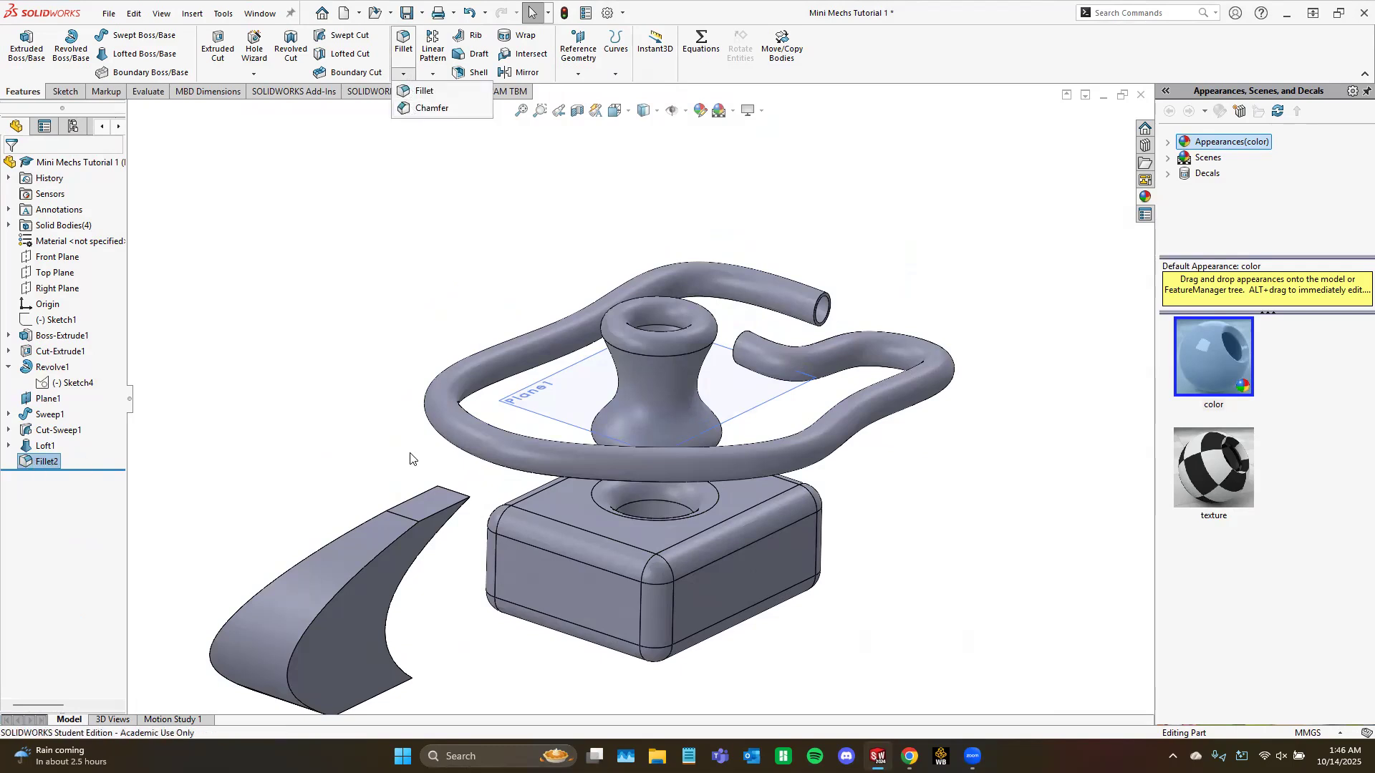
pyautogui.click(226, 173)
# Step: Sketch a center rectangle about 129 by 63 mm on the Top Plane, clear of the existing bodies
pyautogui.click(64, 91)
pyautogui.click(20, 44)
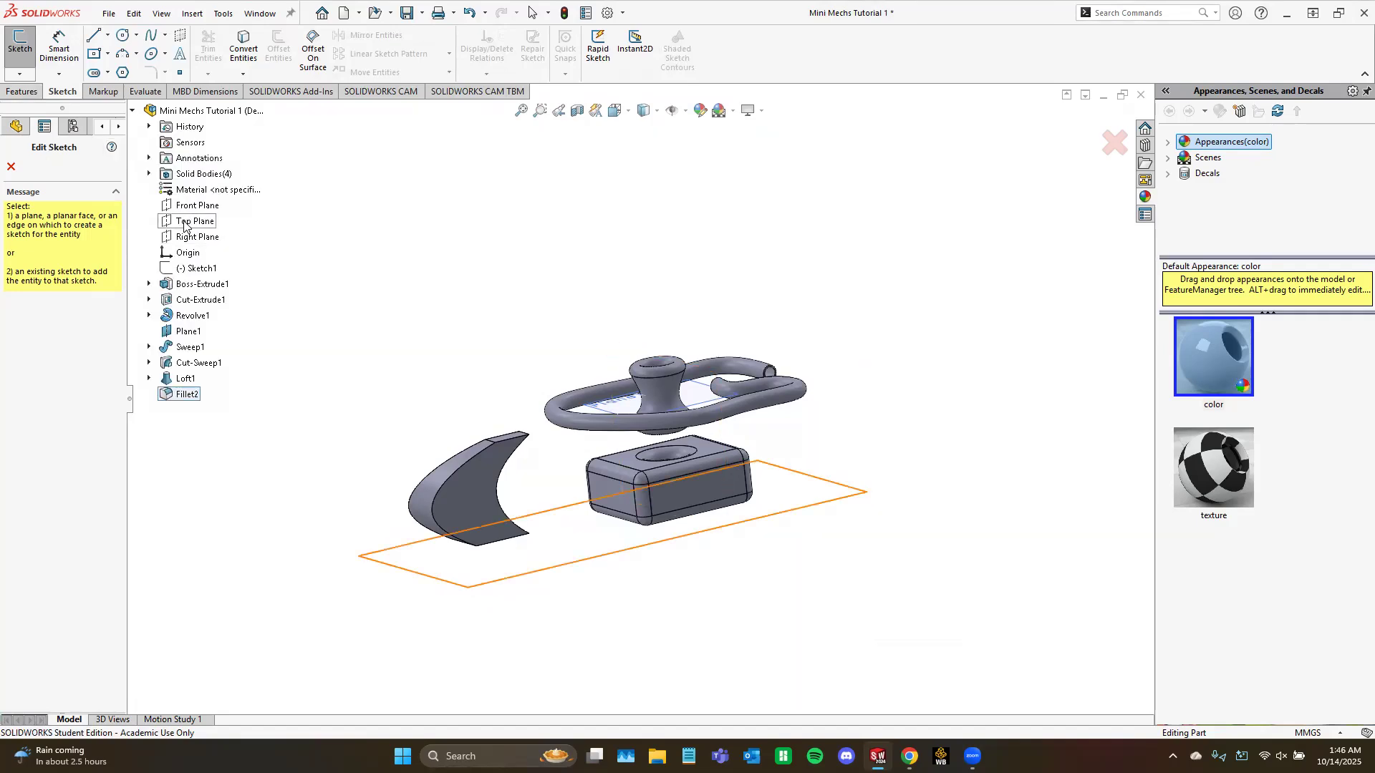
pyautogui.click(187, 221)
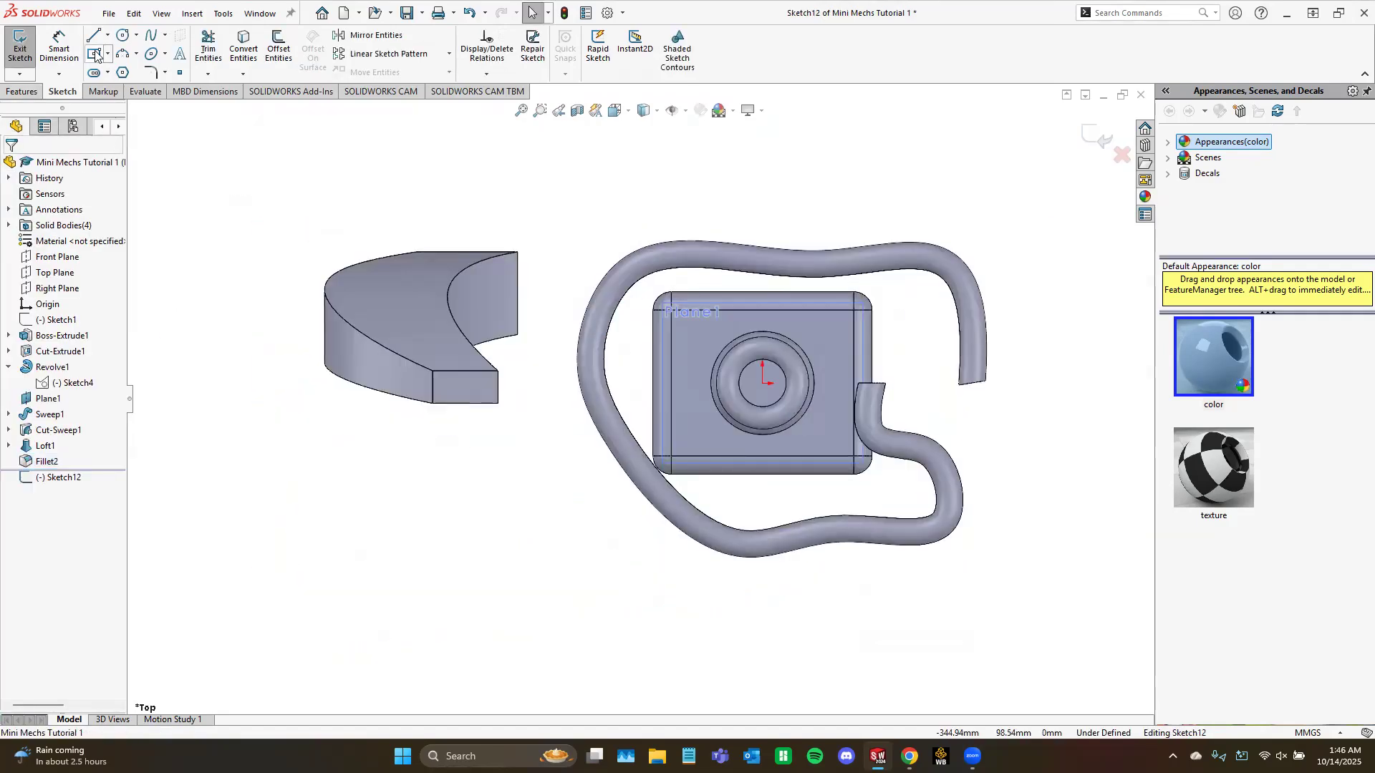
pyautogui.click(356, 526)
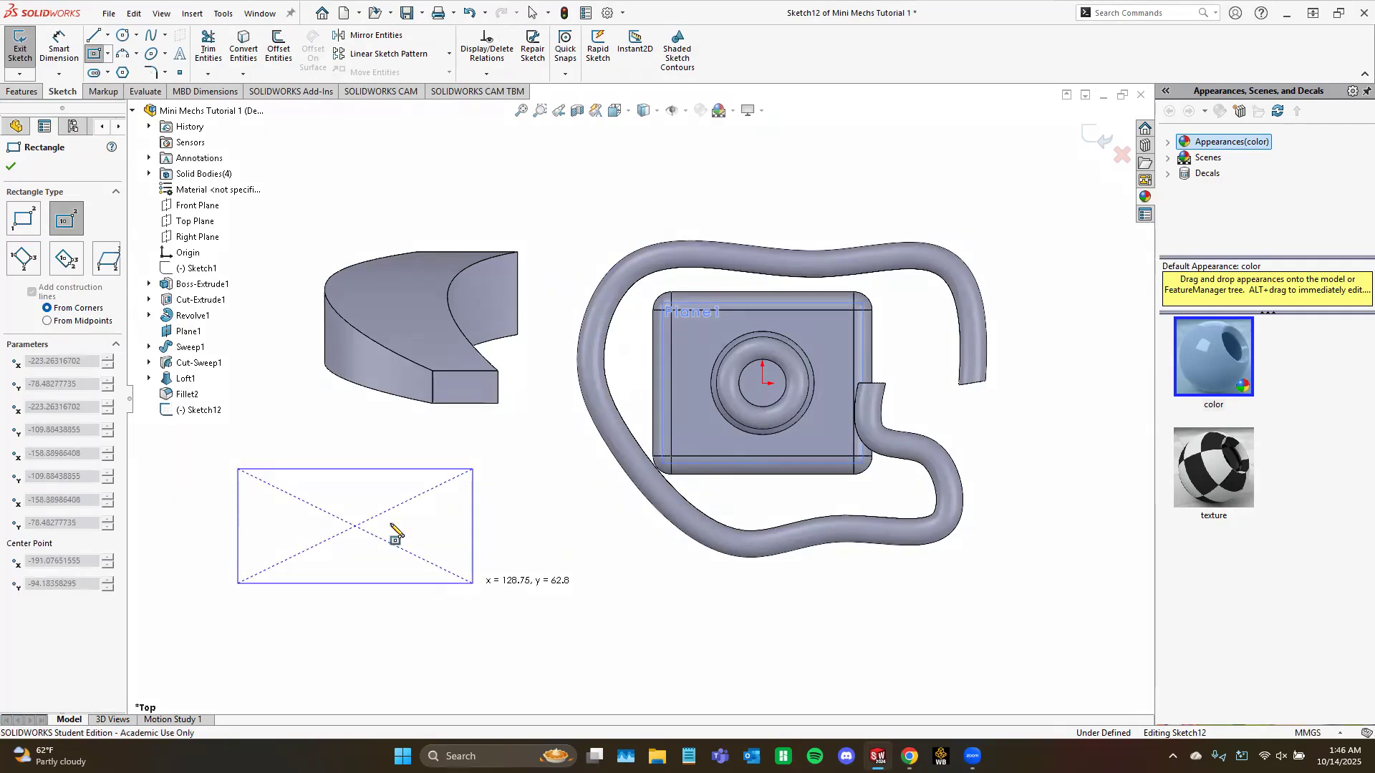
pyautogui.click(473, 583)
pyautogui.click(10, 167)
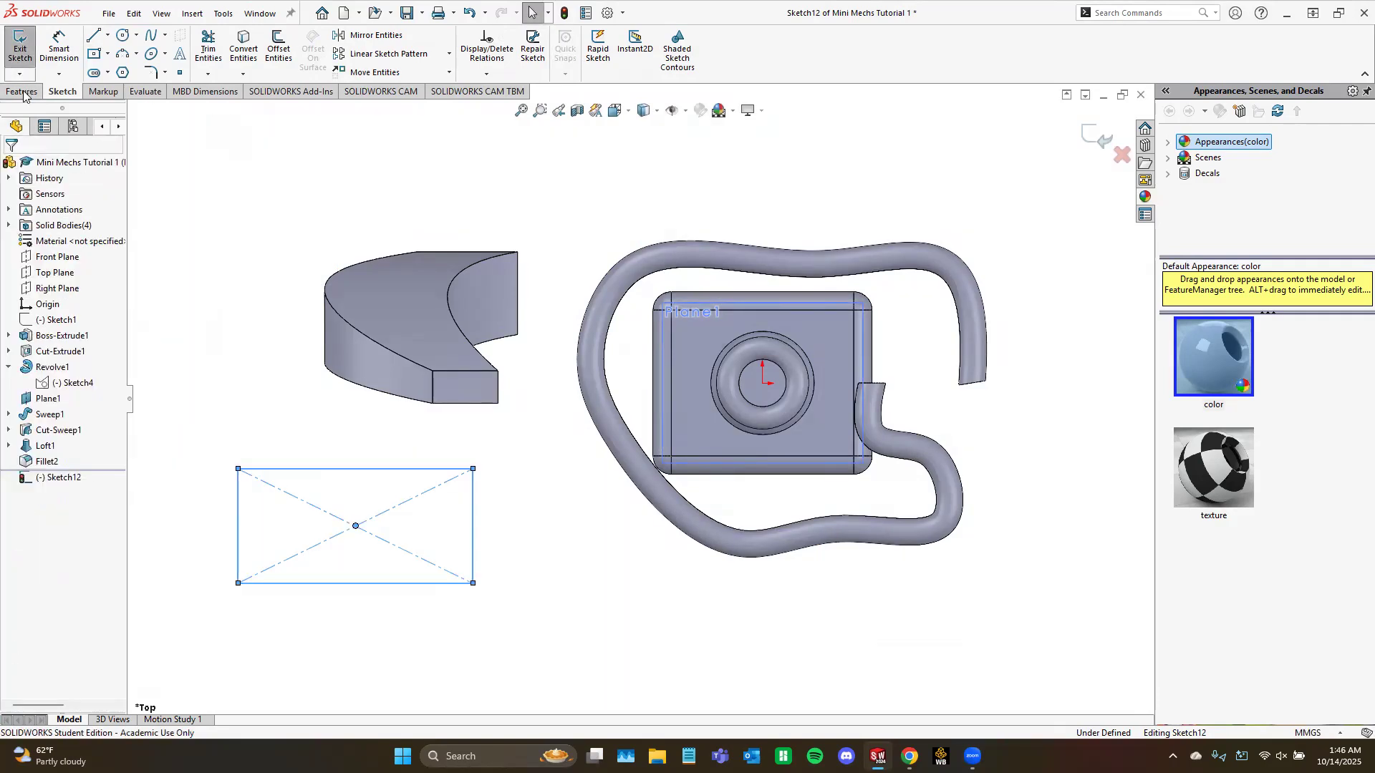
# Step: Extrude the new rectangle as a blind boss 50 mm deep
pyautogui.click(23, 91)
pyautogui.click(26, 58)
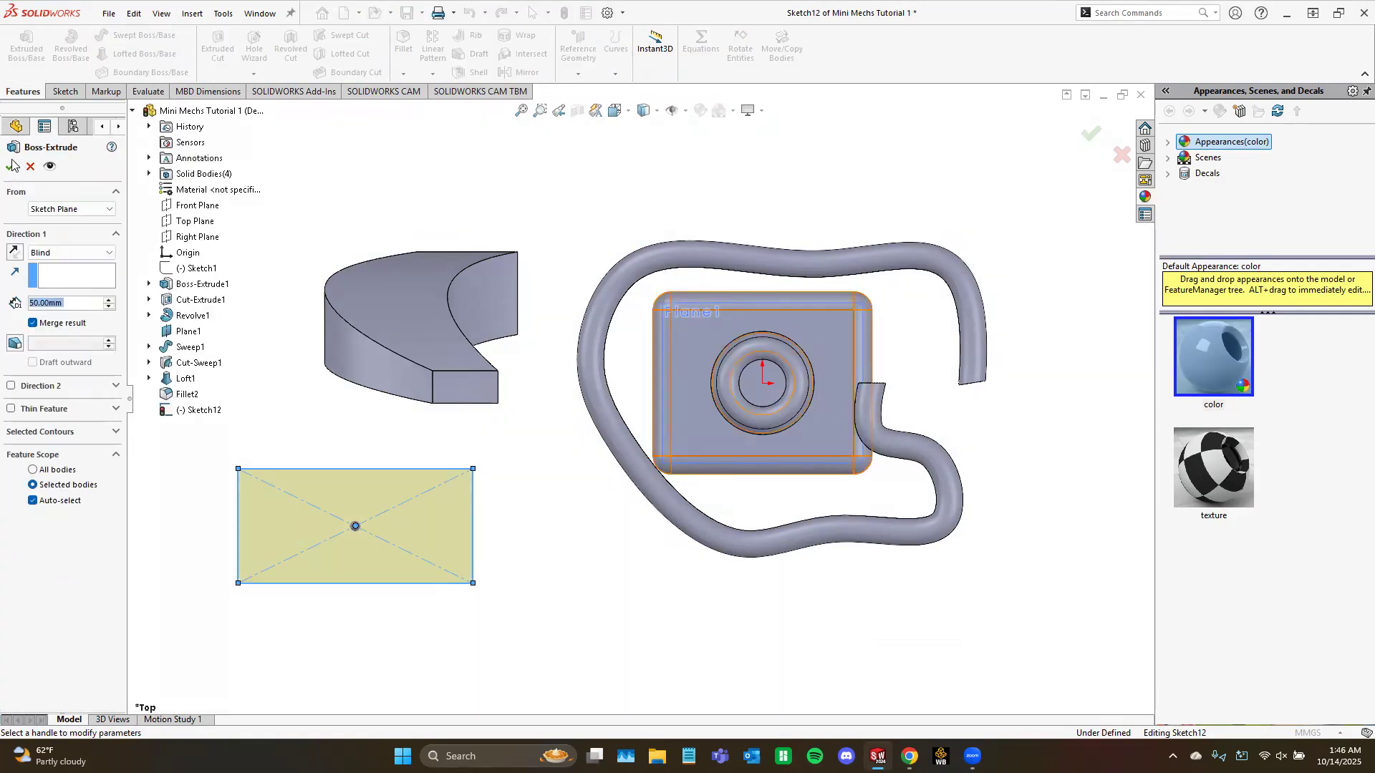
pyautogui.click(11, 167)
pyautogui.moveTo(485, 460); pyautogui.dragTo(495, 281, button='middle')
pyautogui.scroll(3, 498, 329)
pyautogui.scroll(-3, 436, 487)
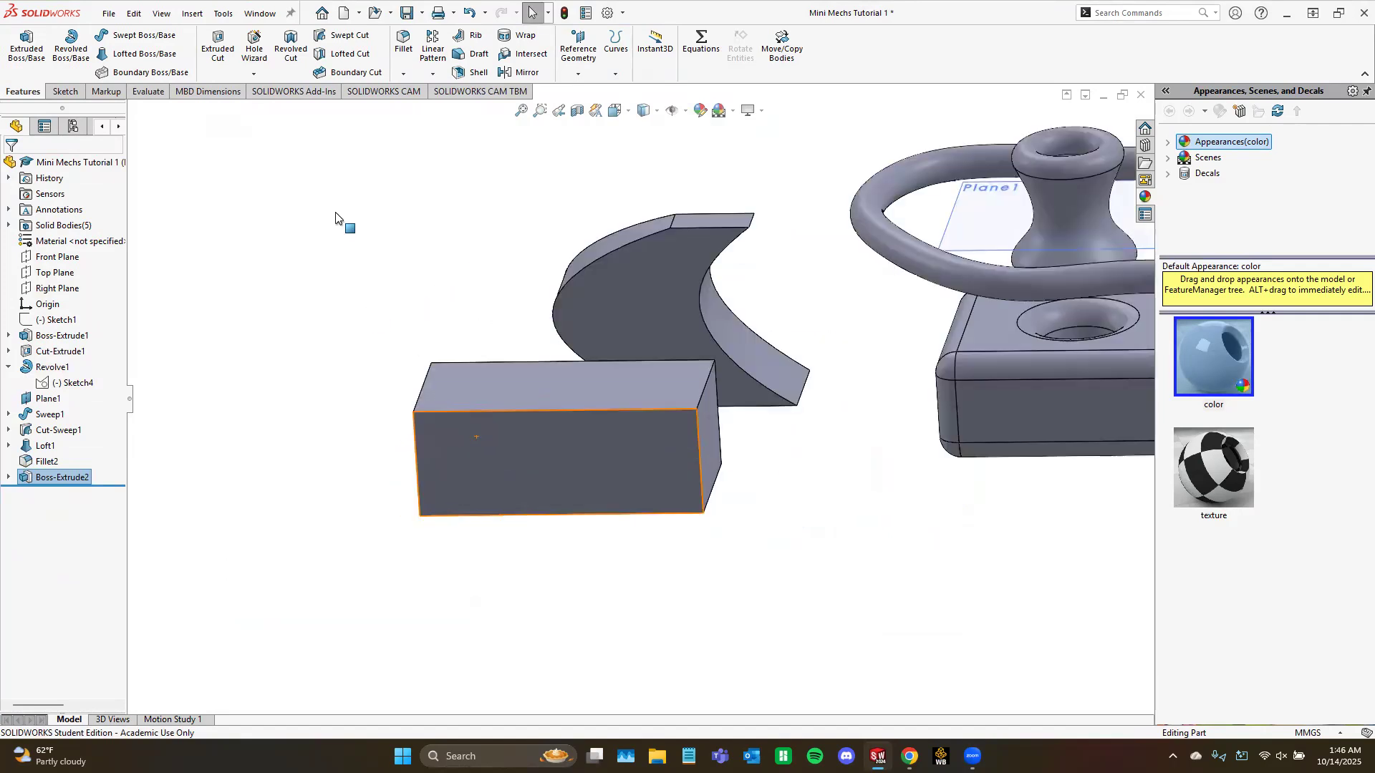
# Step: Start an angle-distance chamfer and select all four edges around the new rectangular block's top face
pyautogui.click(403, 74)
pyautogui.click(314, 364)
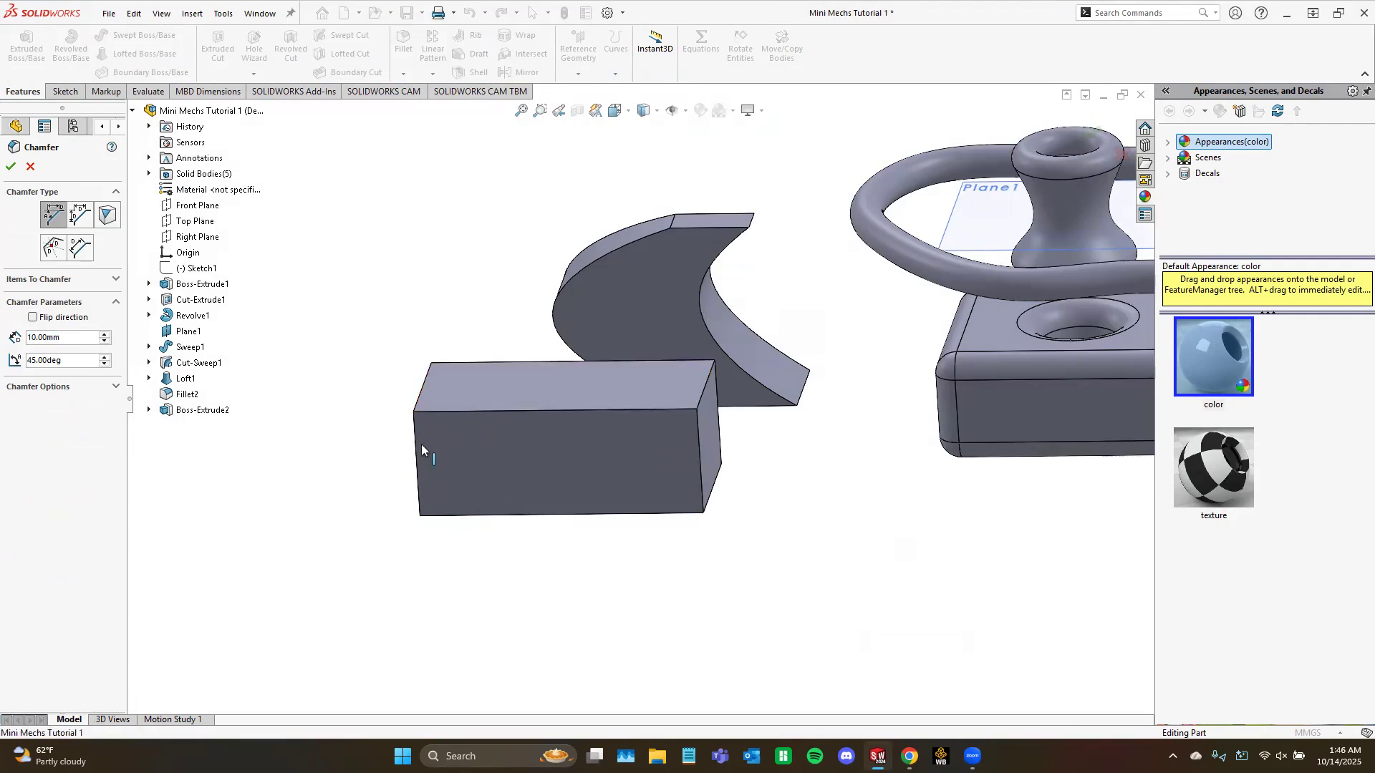
pyautogui.click(421, 390)
pyautogui.click(63, 282)
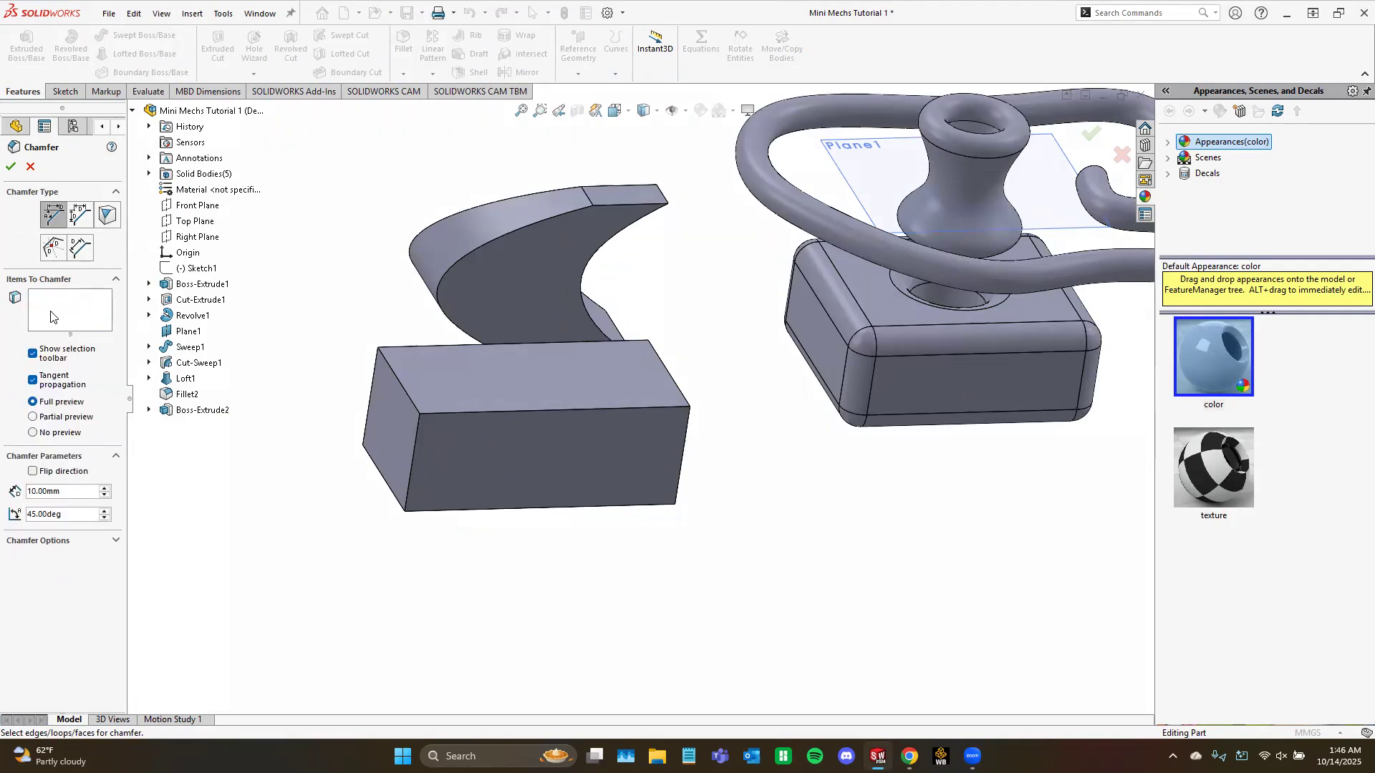
pyautogui.click(472, 412)
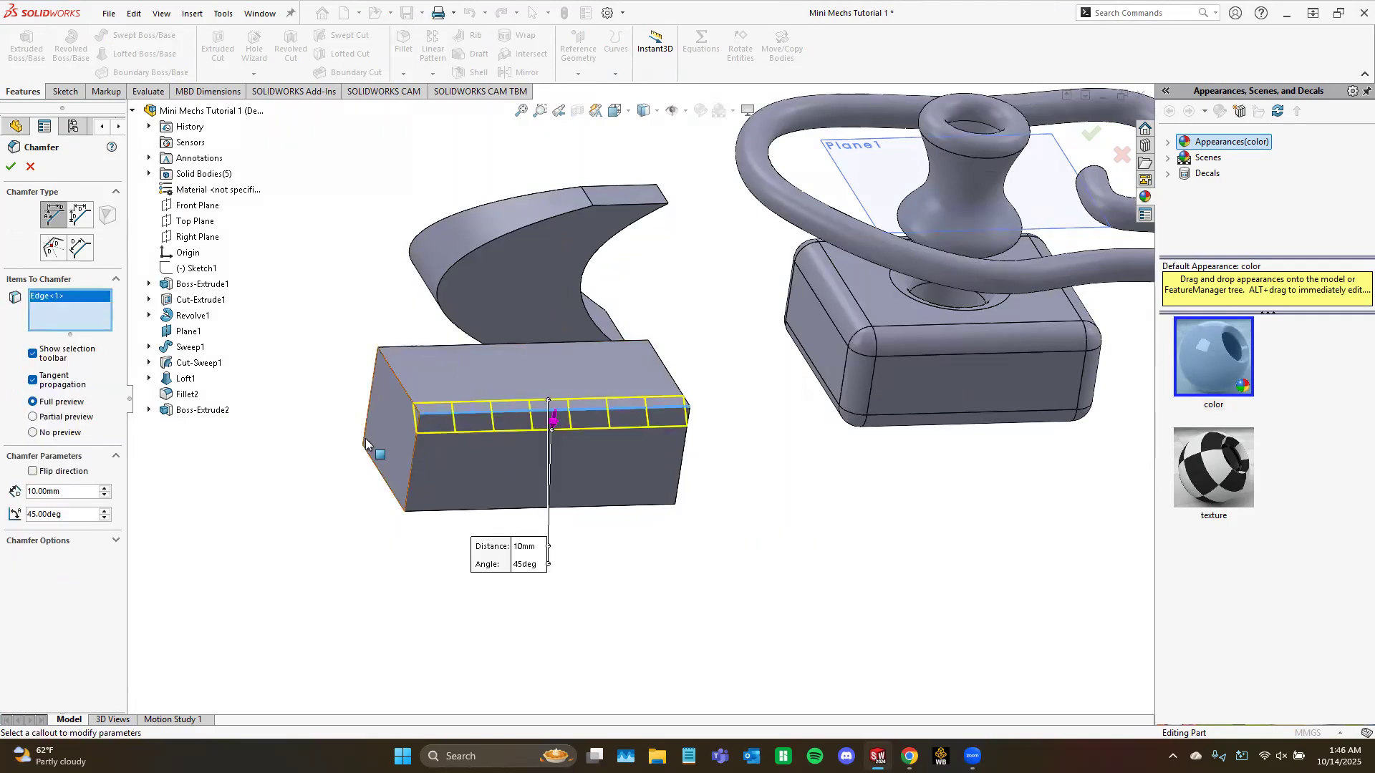
pyautogui.click(397, 381)
pyautogui.click(421, 344)
pyautogui.moveTo(686, 428); pyautogui.dragTo(653, 424, button='middle')
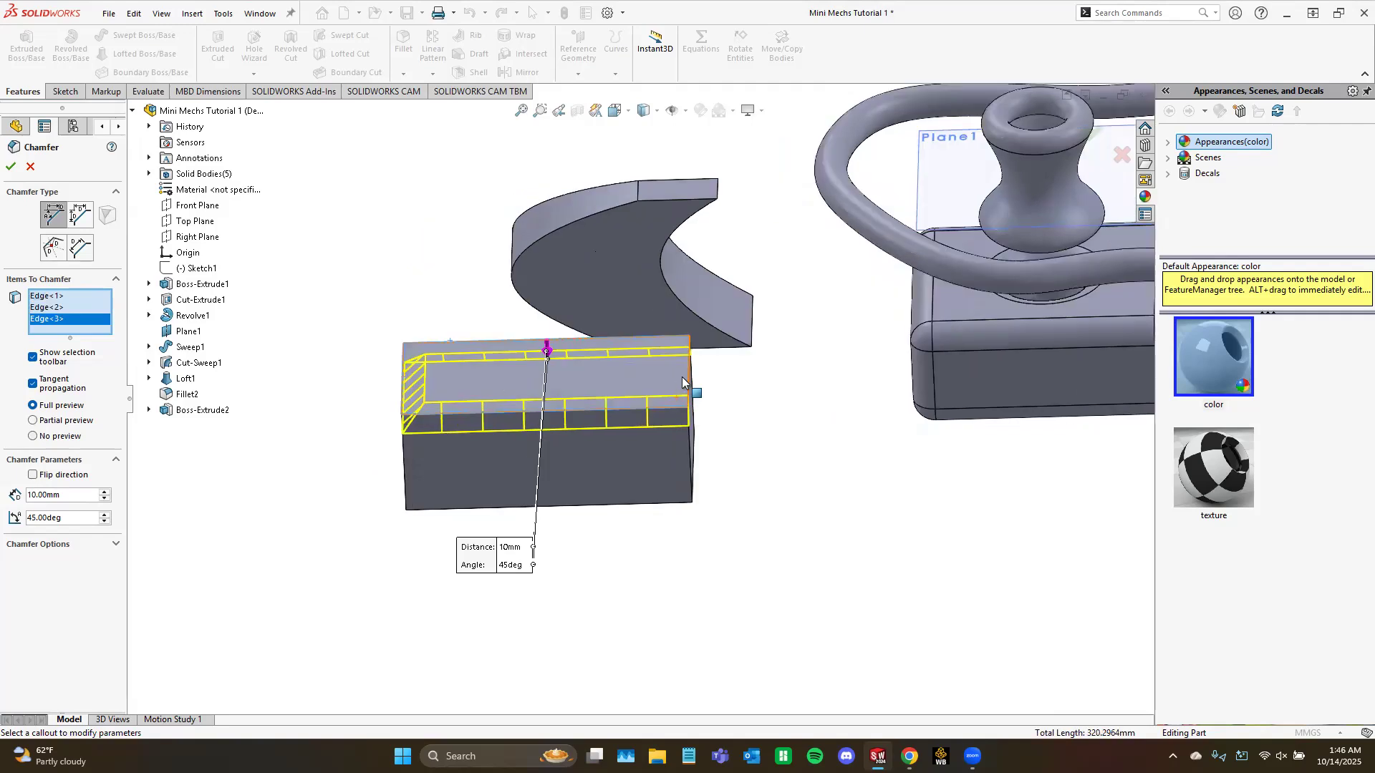
pyautogui.click(689, 378)
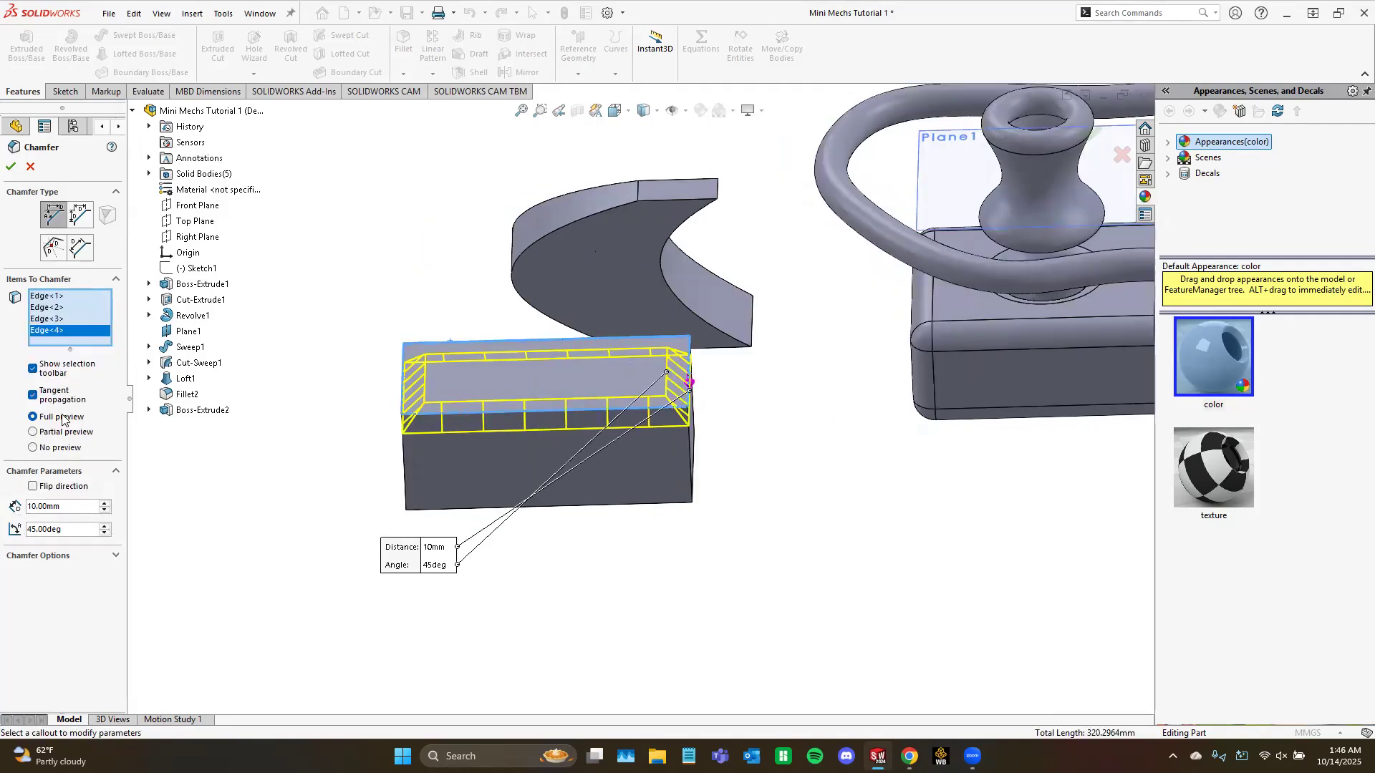
pyautogui.scroll(-5, 558, 364)
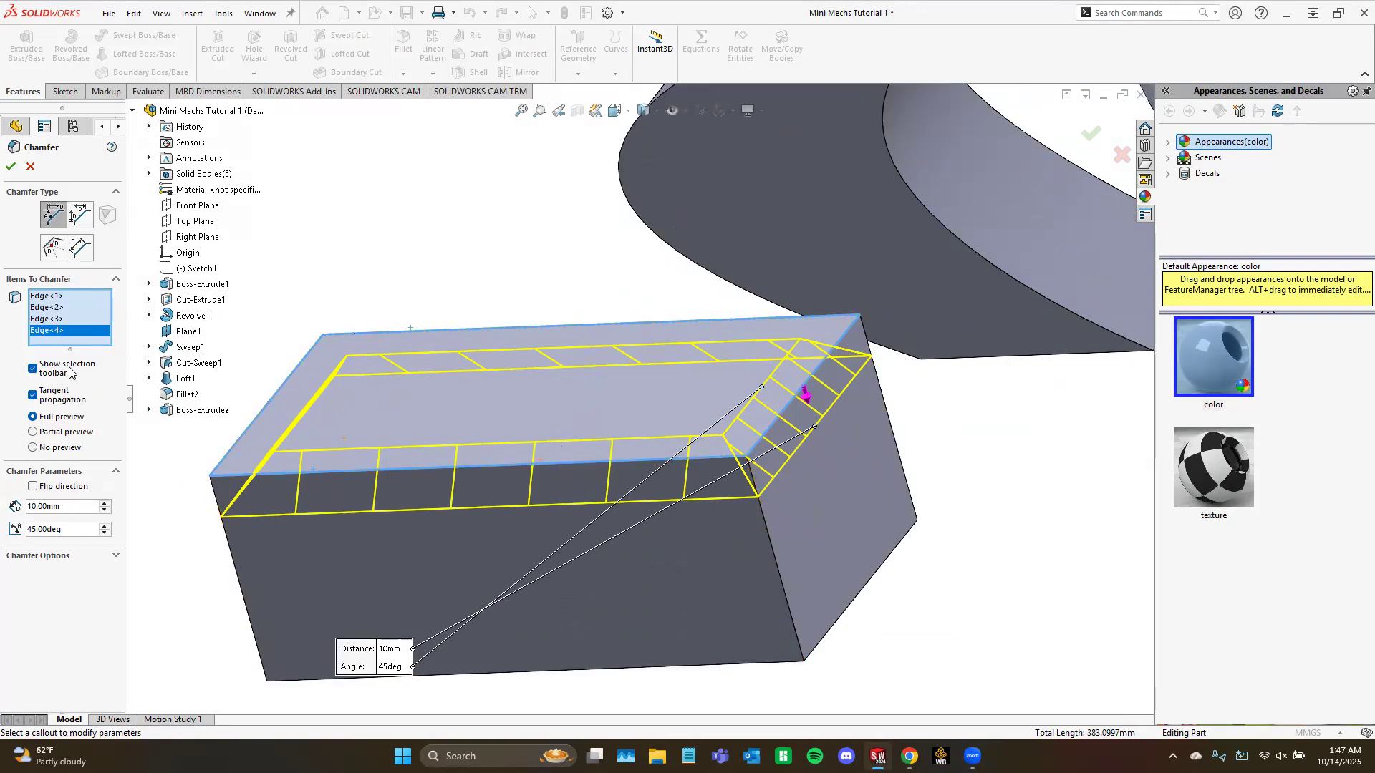
# Step: Try a chamfer distance of 5 mm with a 70-degree angle on the selected top edges
pyautogui.doubleClick(46, 507)
pyautogui.write('5')
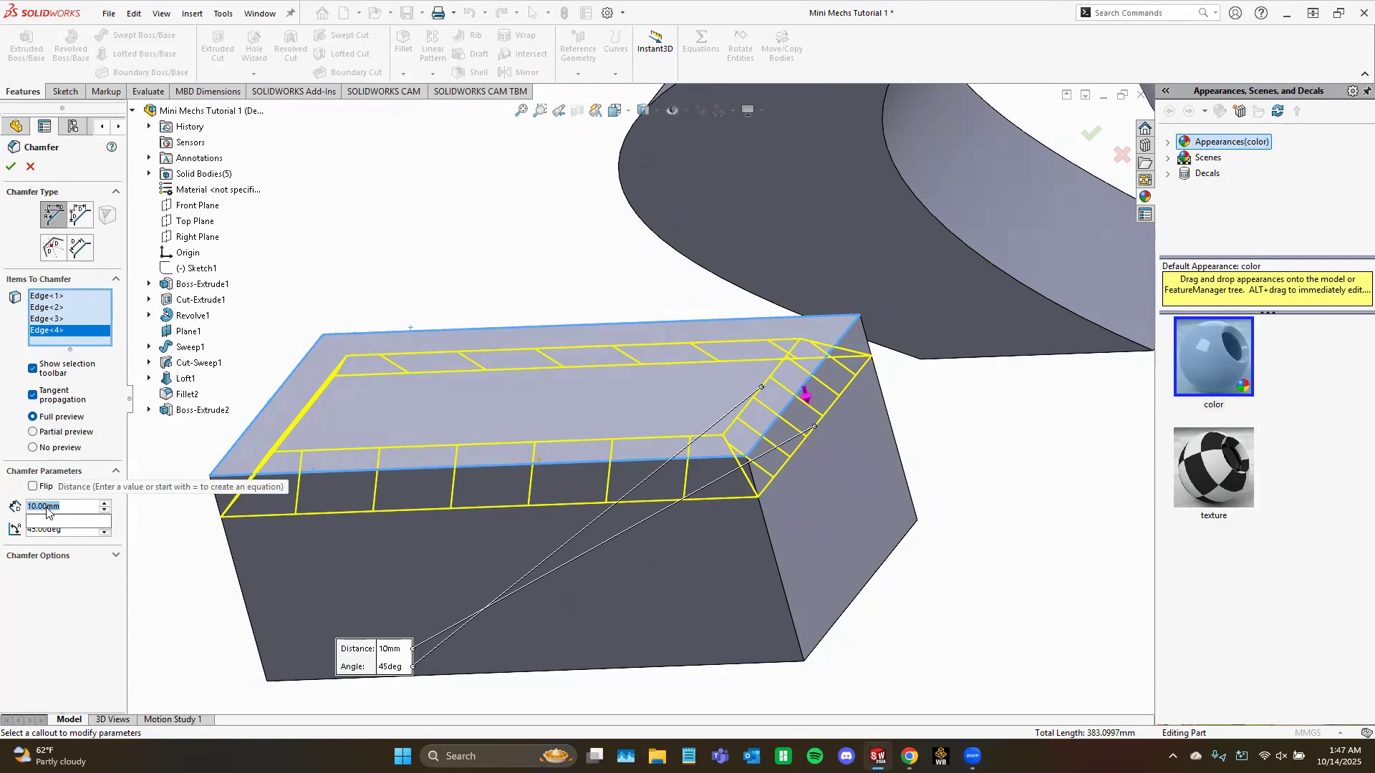
pyautogui.press('Return')
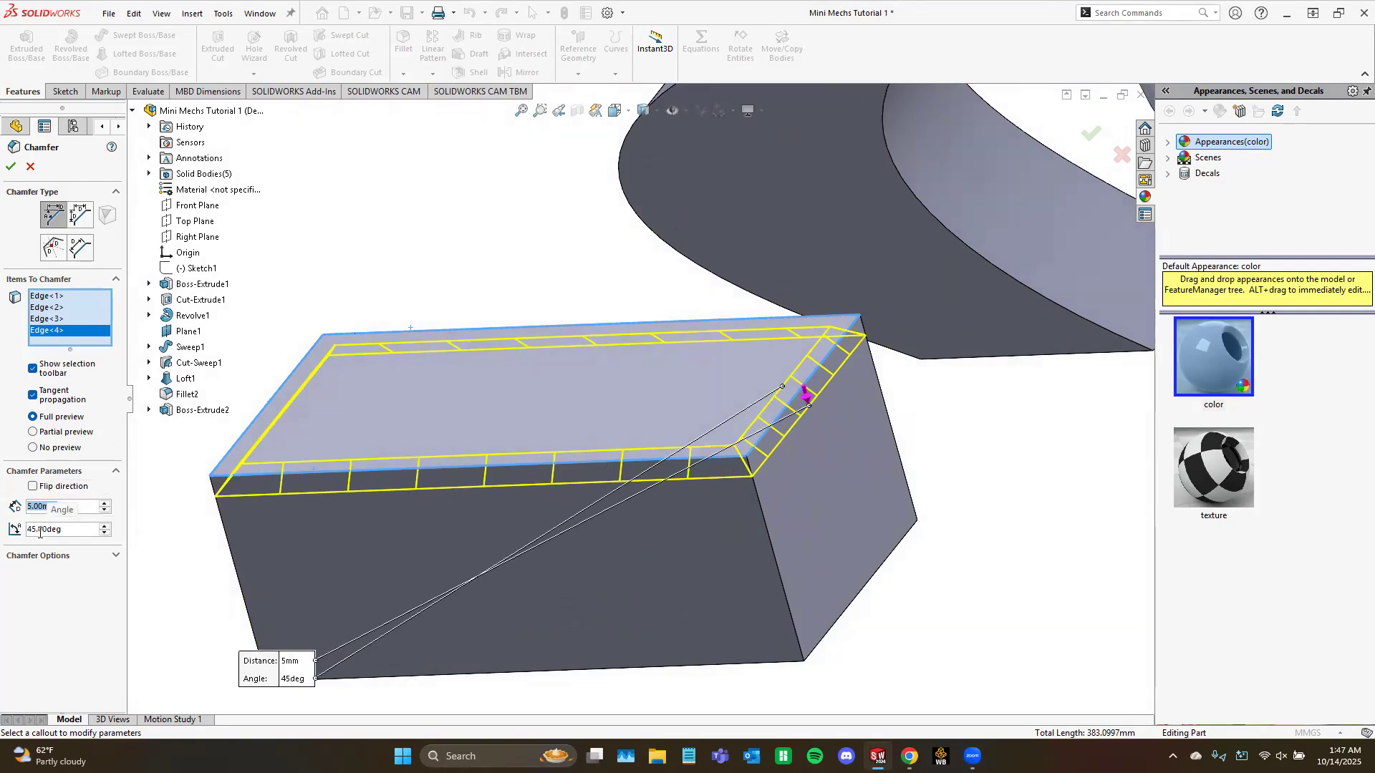
pyautogui.doubleClick(43, 530)
pyautogui.write('70')
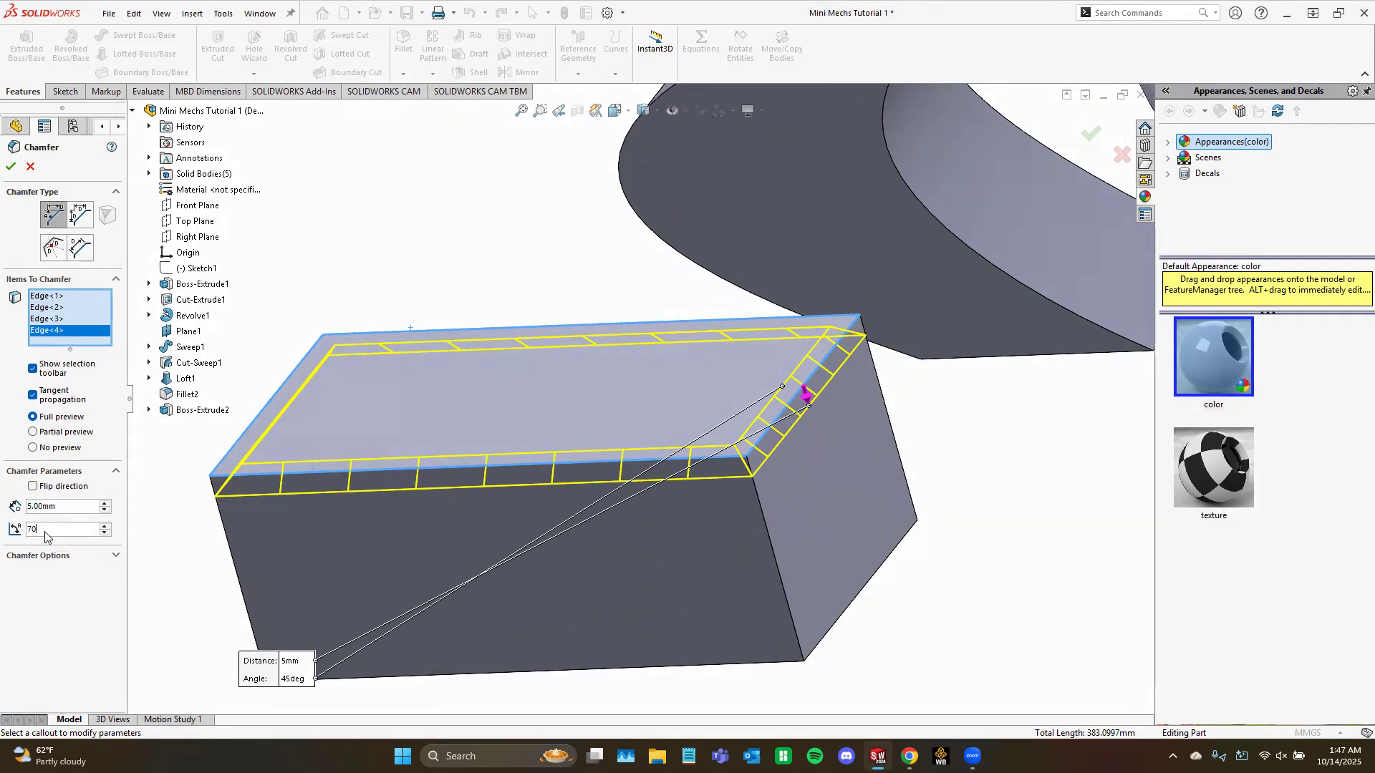
pyautogui.press('Return')
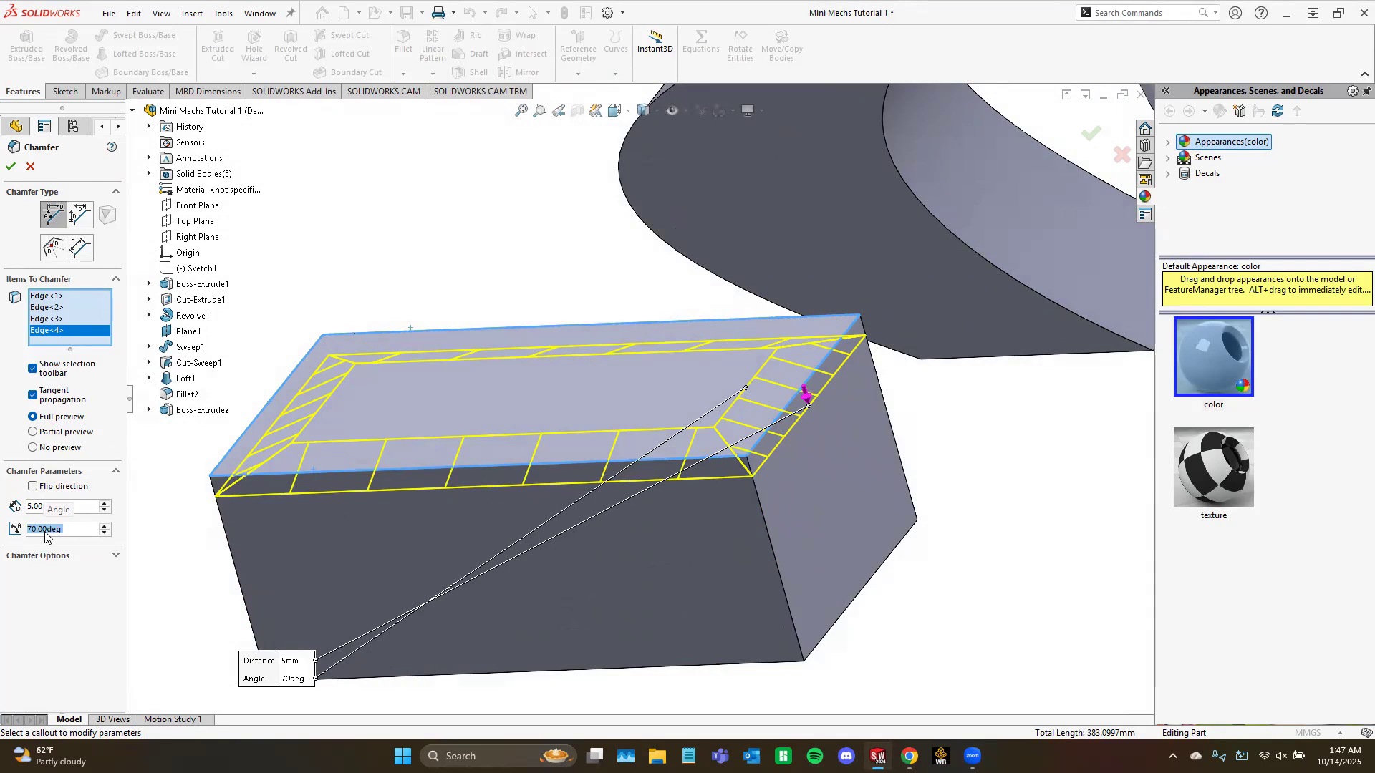
# Step: Set the chamfer angle to 20 degrees and the distance to 15 mm, and apply the chamfer
pyautogui.write('20')
pyautogui.press('Return')
pyautogui.doubleClick(43, 507)
pyautogui.write('15')
pyautogui.press('Return')
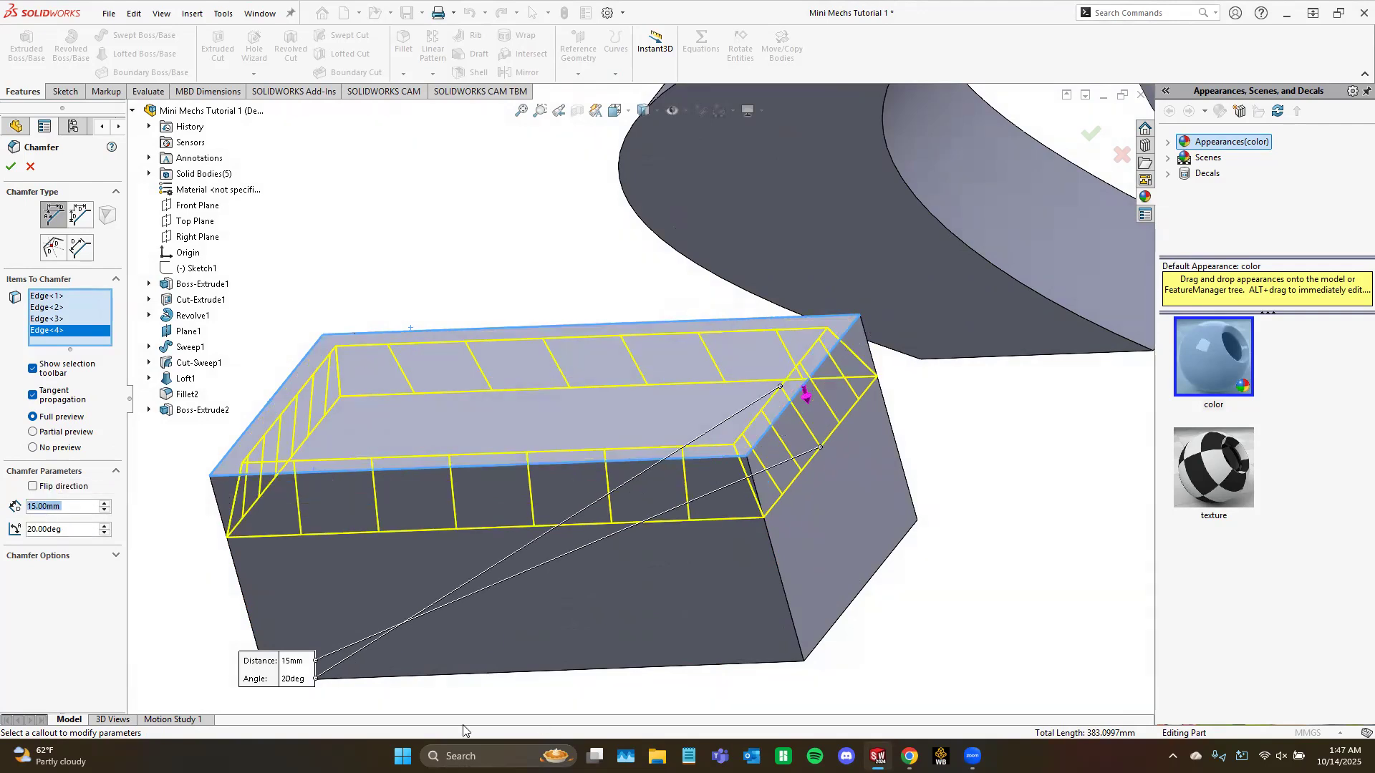
pyautogui.click(11, 166)
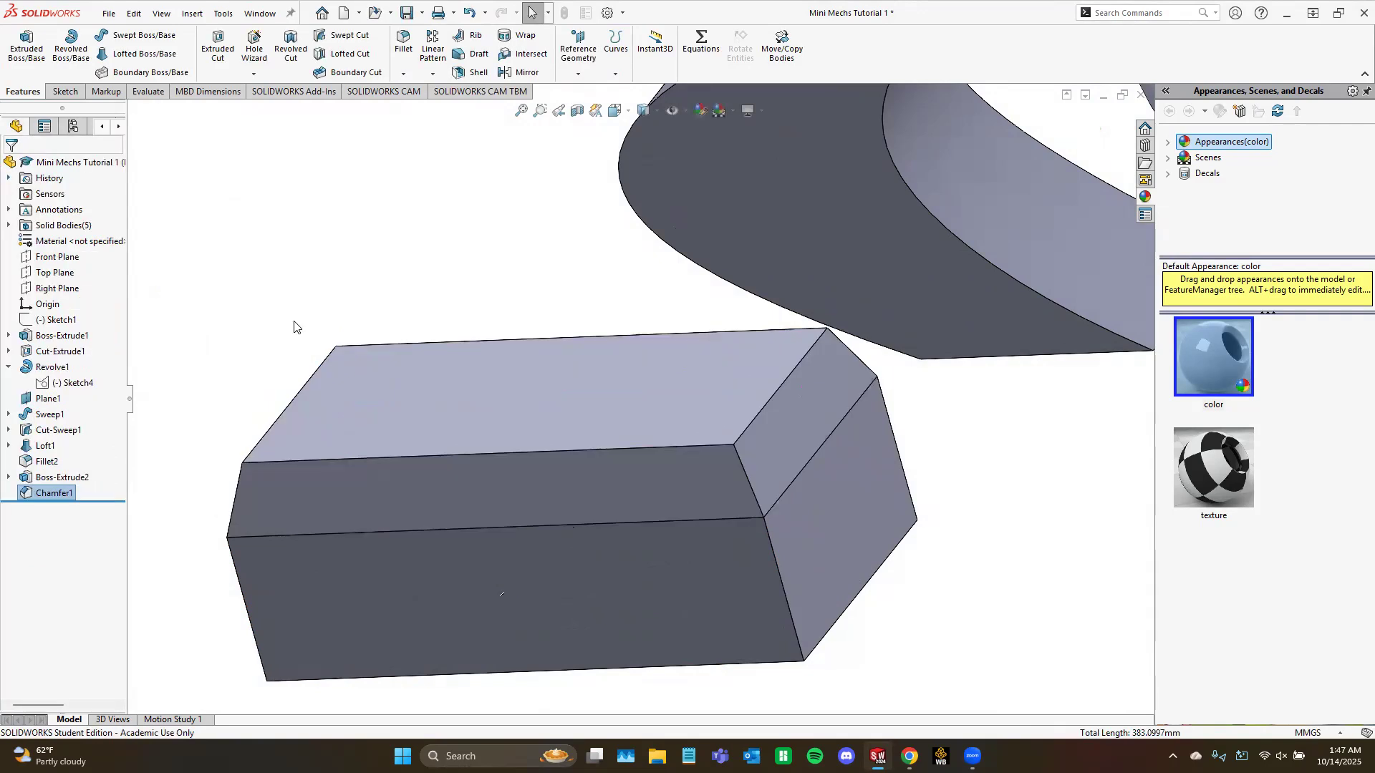
# Step: Start a shell on the chamfered block with its bottom face as the face to remove, and enable the preview
pyautogui.moveTo(799, 590); pyautogui.dragTo(786, 563, button='middle')
pyautogui.scroll(3, 787, 567)
pyautogui.scroll(3, 757, 552)
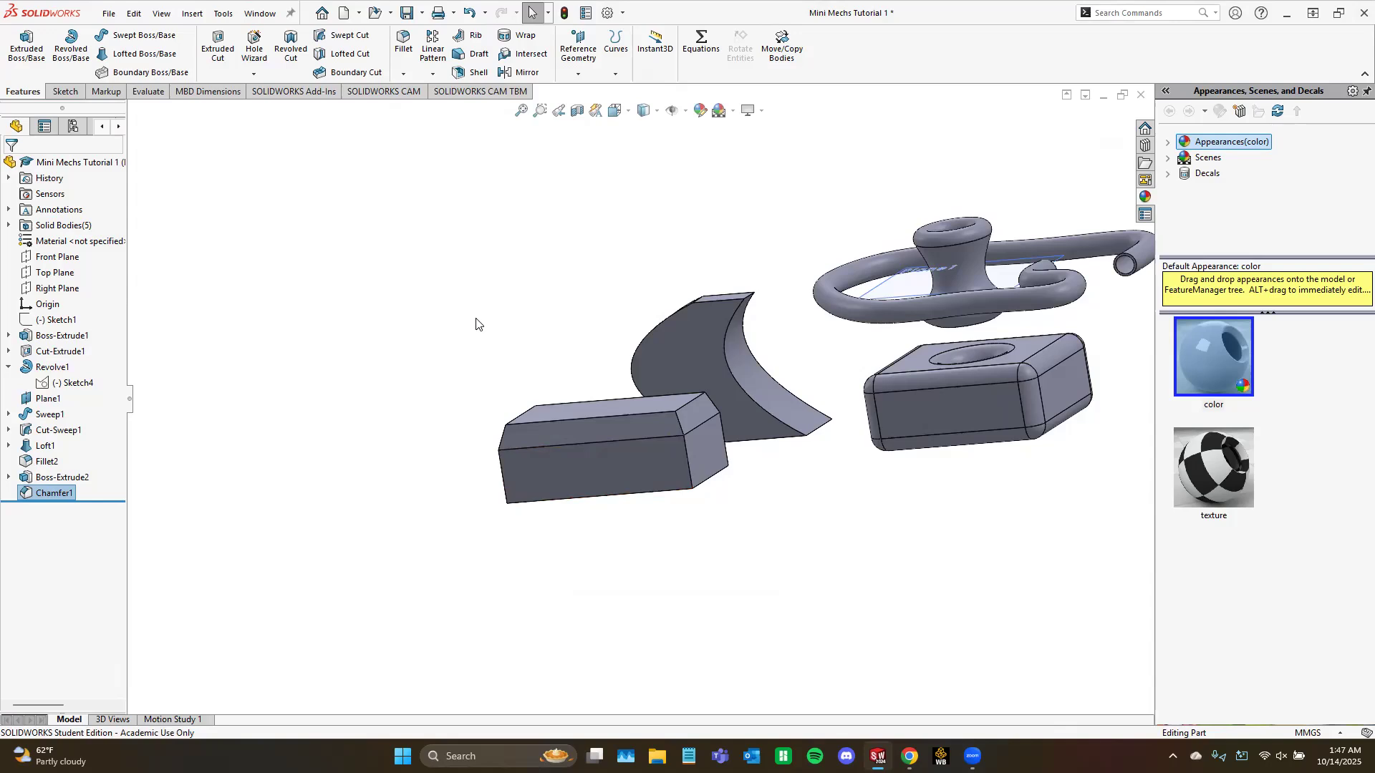
pyautogui.moveTo(528, 393); pyautogui.dragTo(495, 150, button='middle')
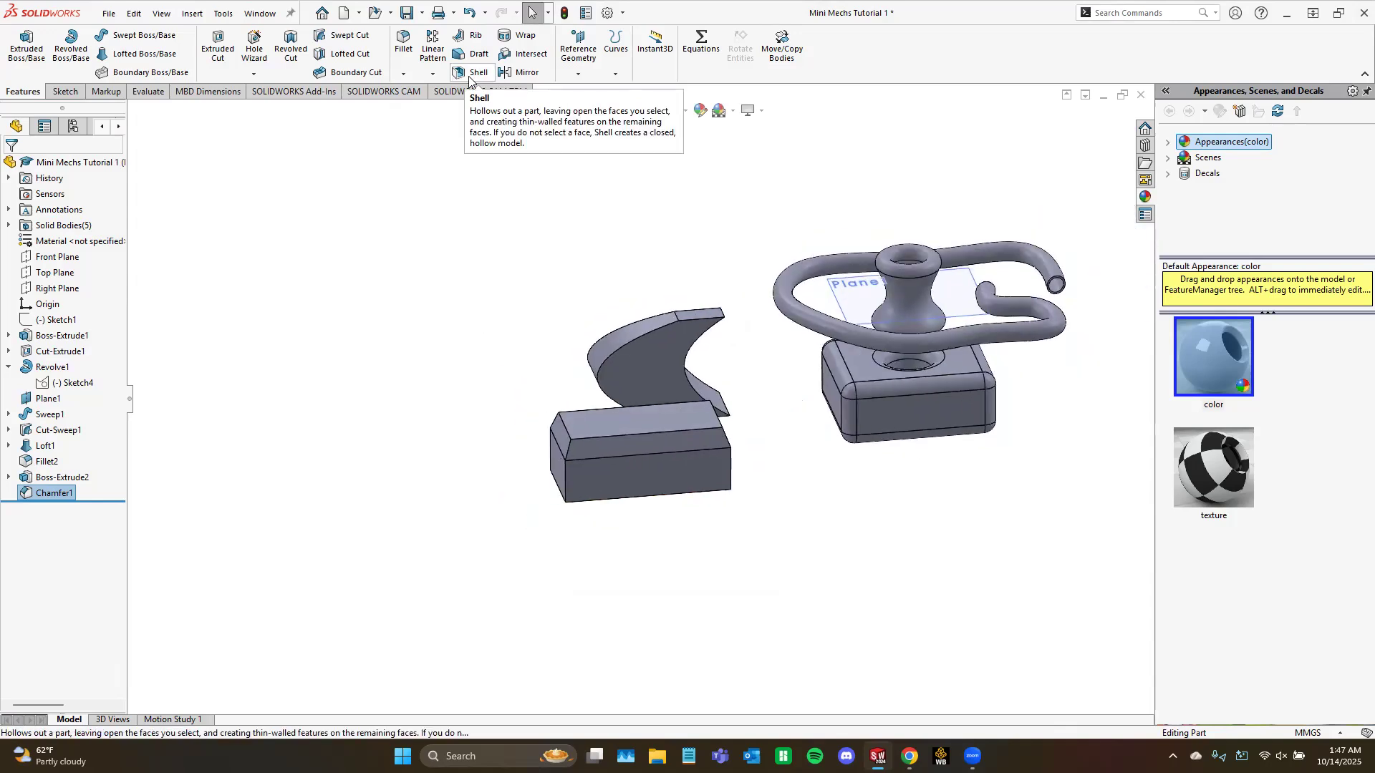
pyautogui.click(473, 73)
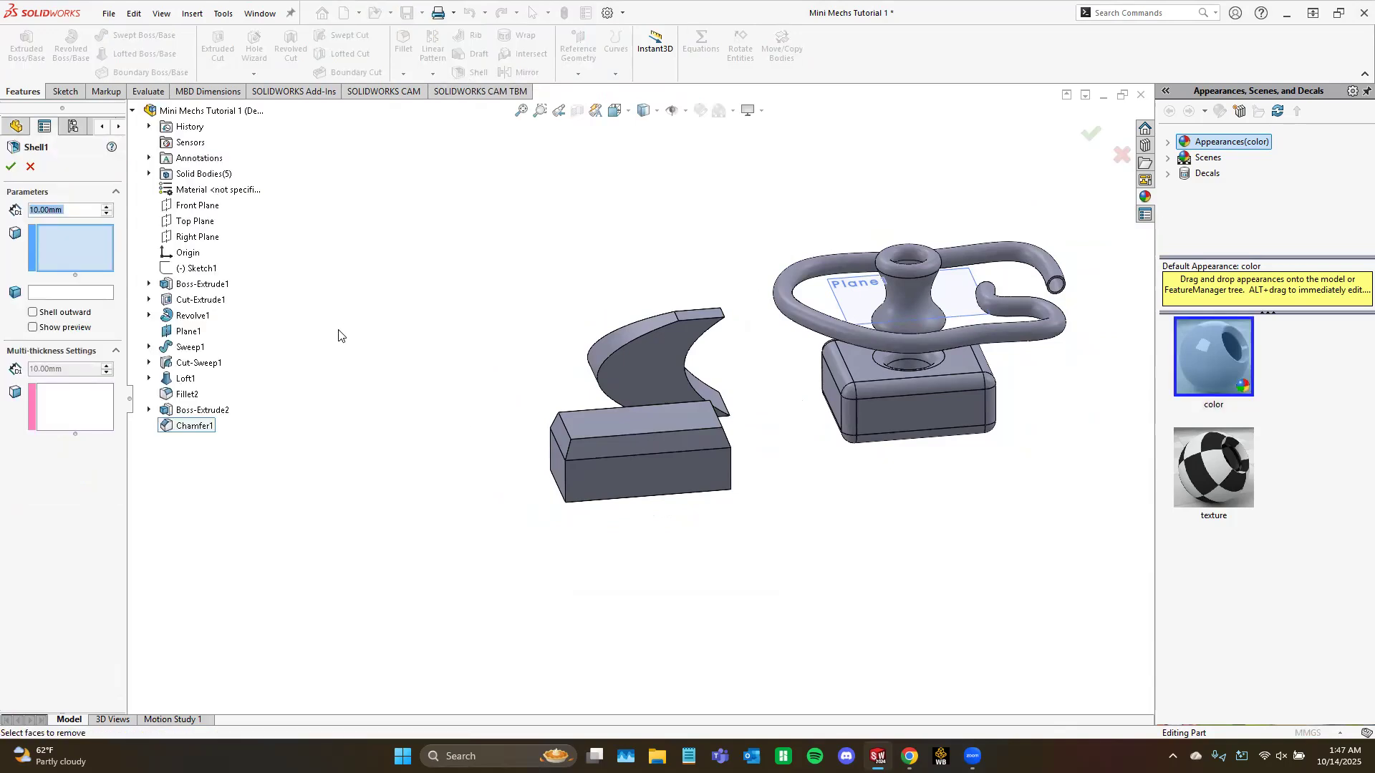
pyautogui.scroll(-5, 900, 469)
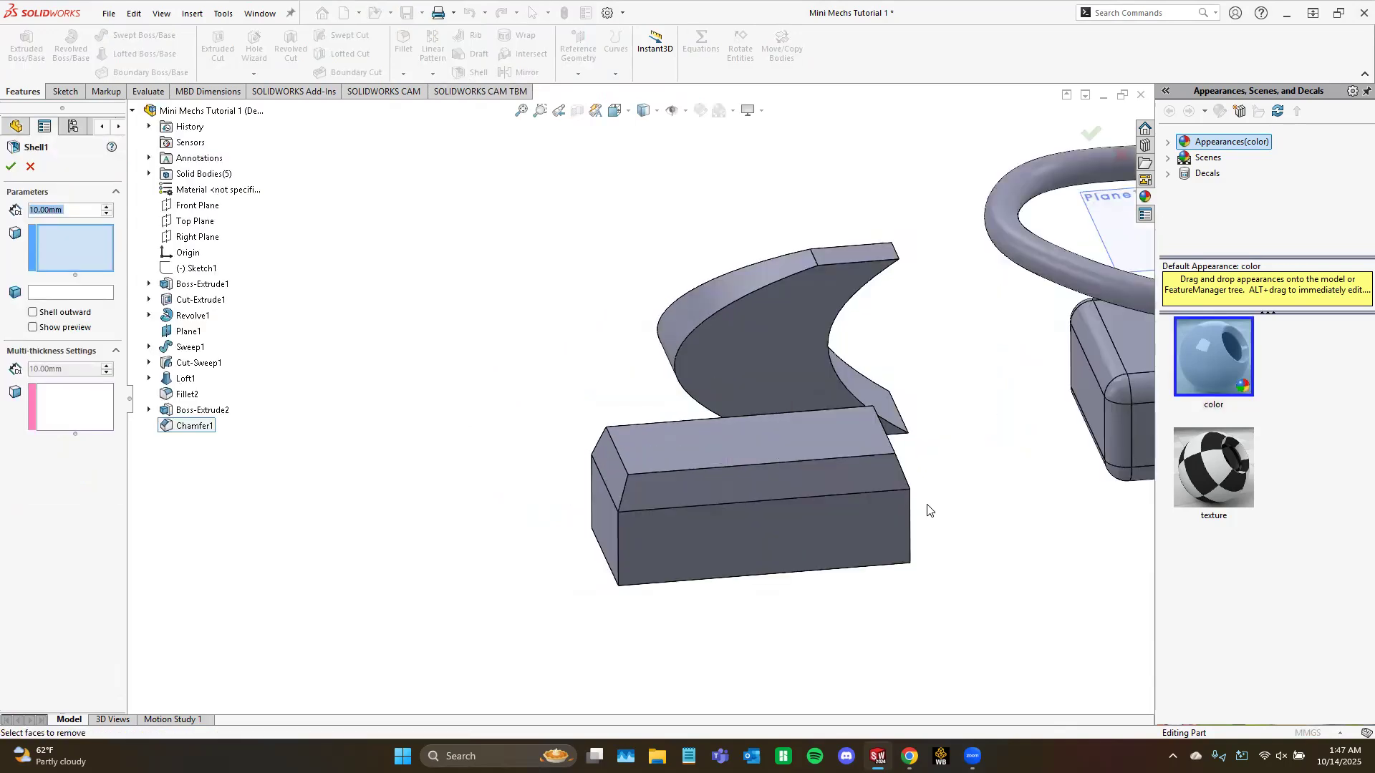
pyautogui.moveTo(872, 471); pyautogui.dragTo(831, 484, button='middle')
pyautogui.scroll(-1, 831, 484)
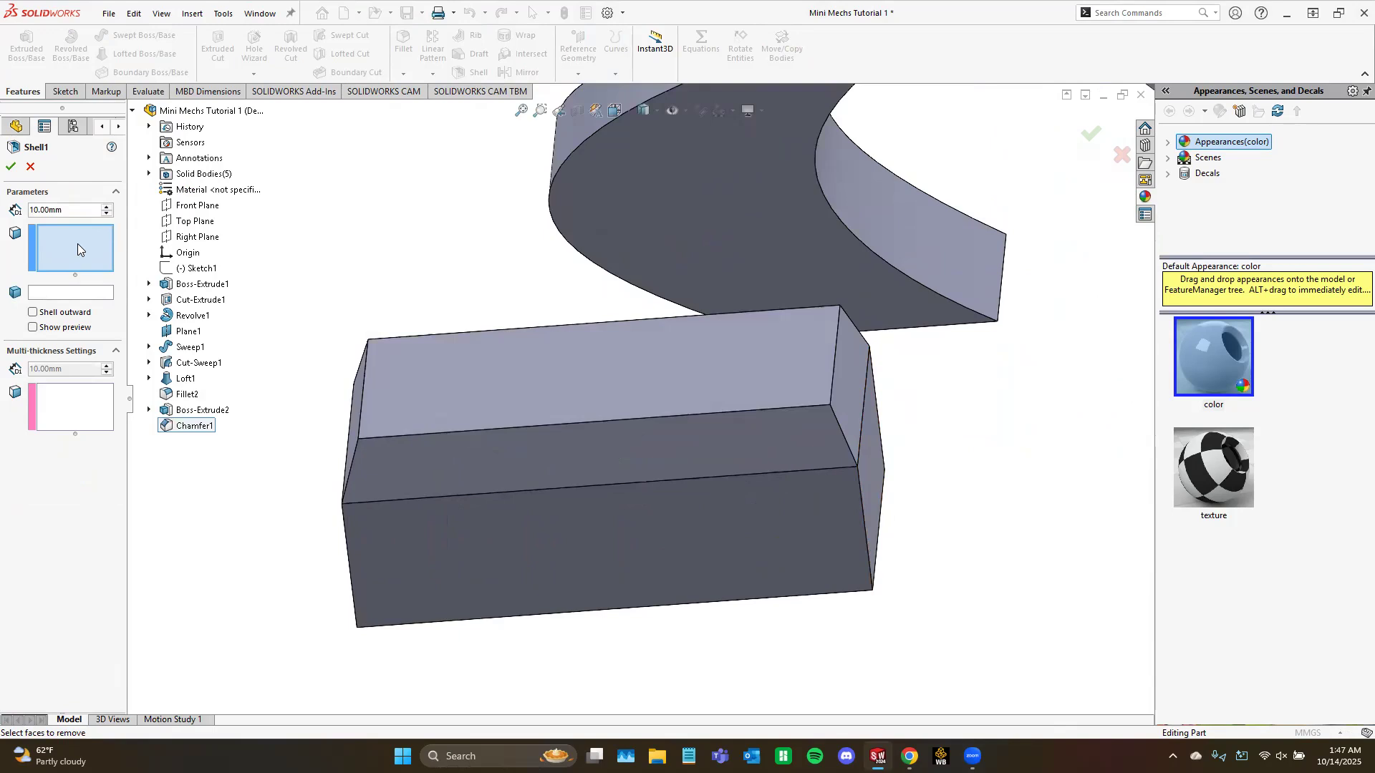
pyautogui.moveTo(588, 558)
pyautogui.mouseDown(button='middle')
pyautogui.moveTo(587, 297)
pyautogui.moveTo(574, 535)
pyautogui.mouseUp(button='middle')
pyautogui.scroll(1, 588, 297)
pyautogui.scroll(-2, 574, 536)
pyautogui.click(575, 542)
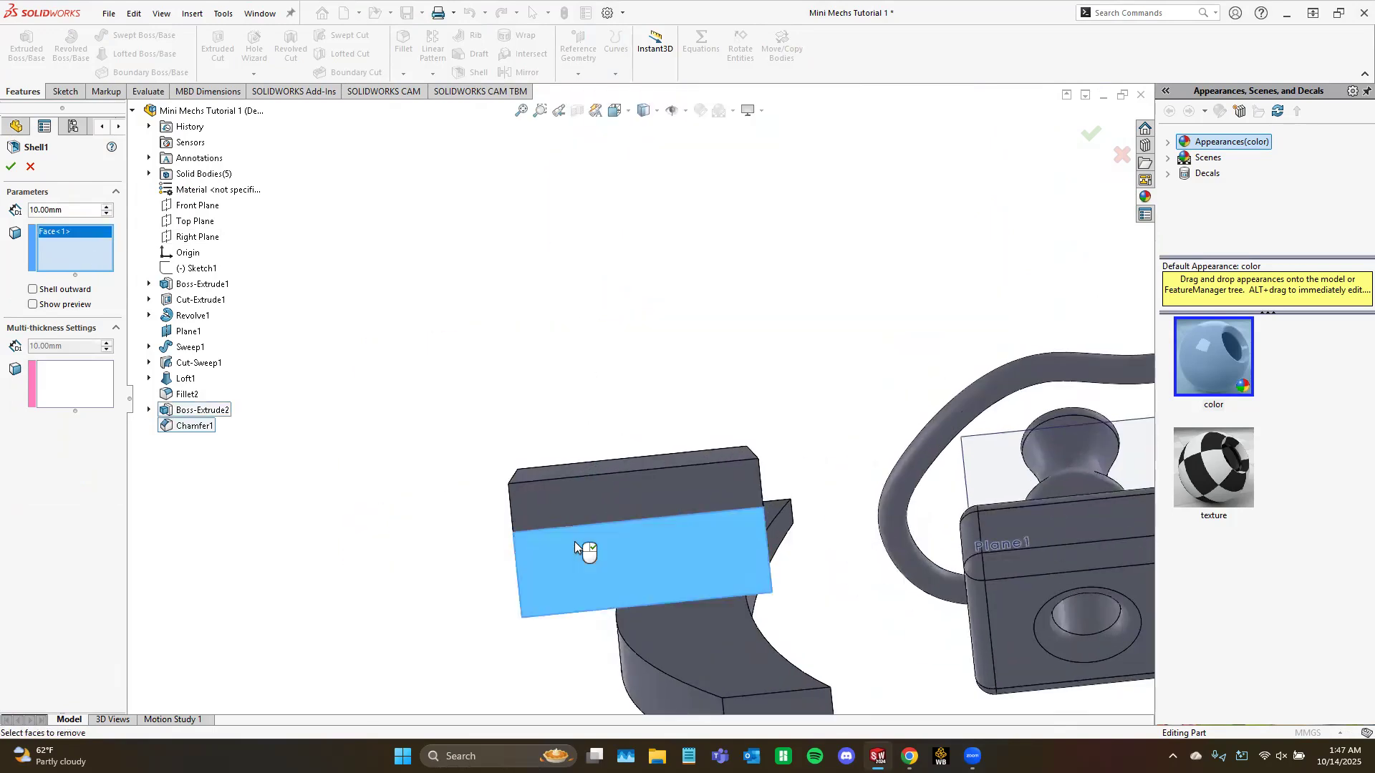
pyautogui.moveTo(474, 543); pyautogui.dragTo(544, 556, button='middle')
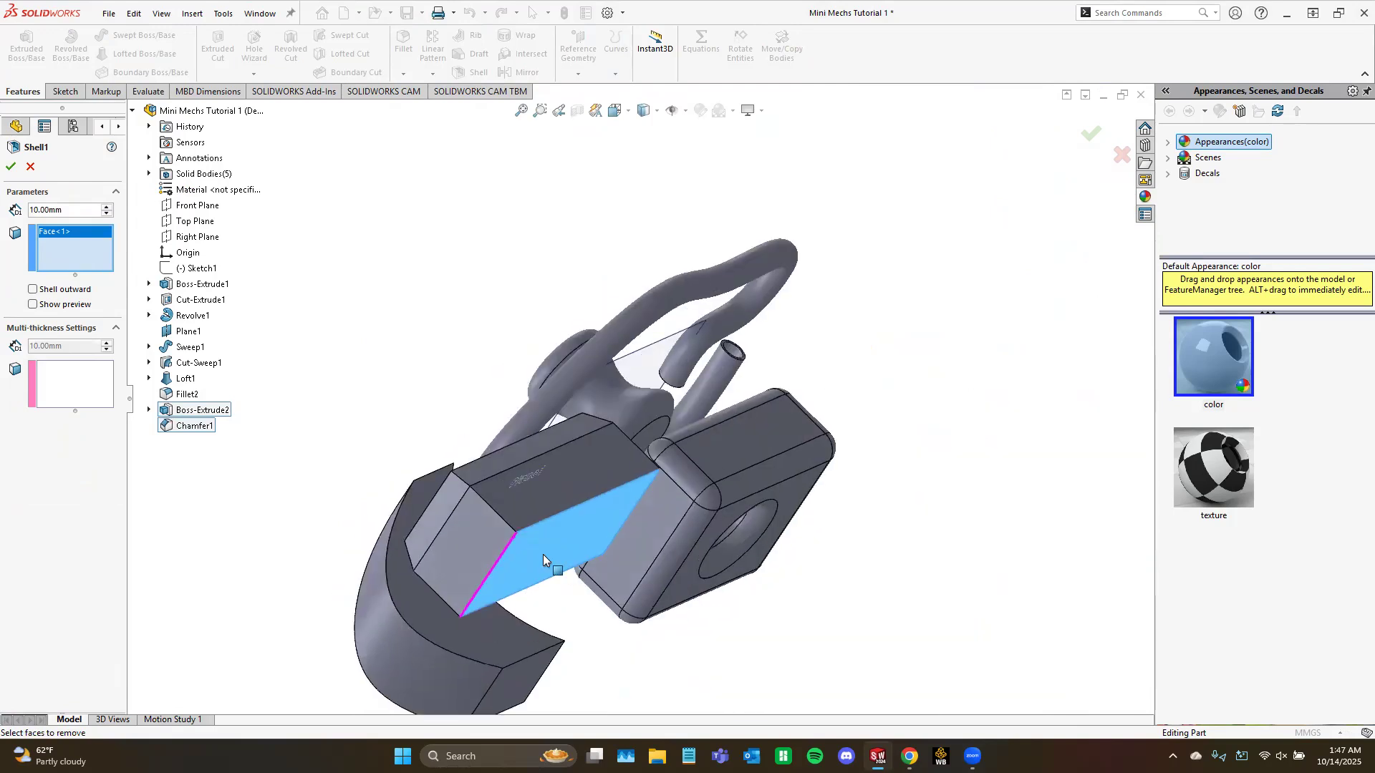
pyautogui.click(33, 303)
pyautogui.scroll(-4, 597, 499)
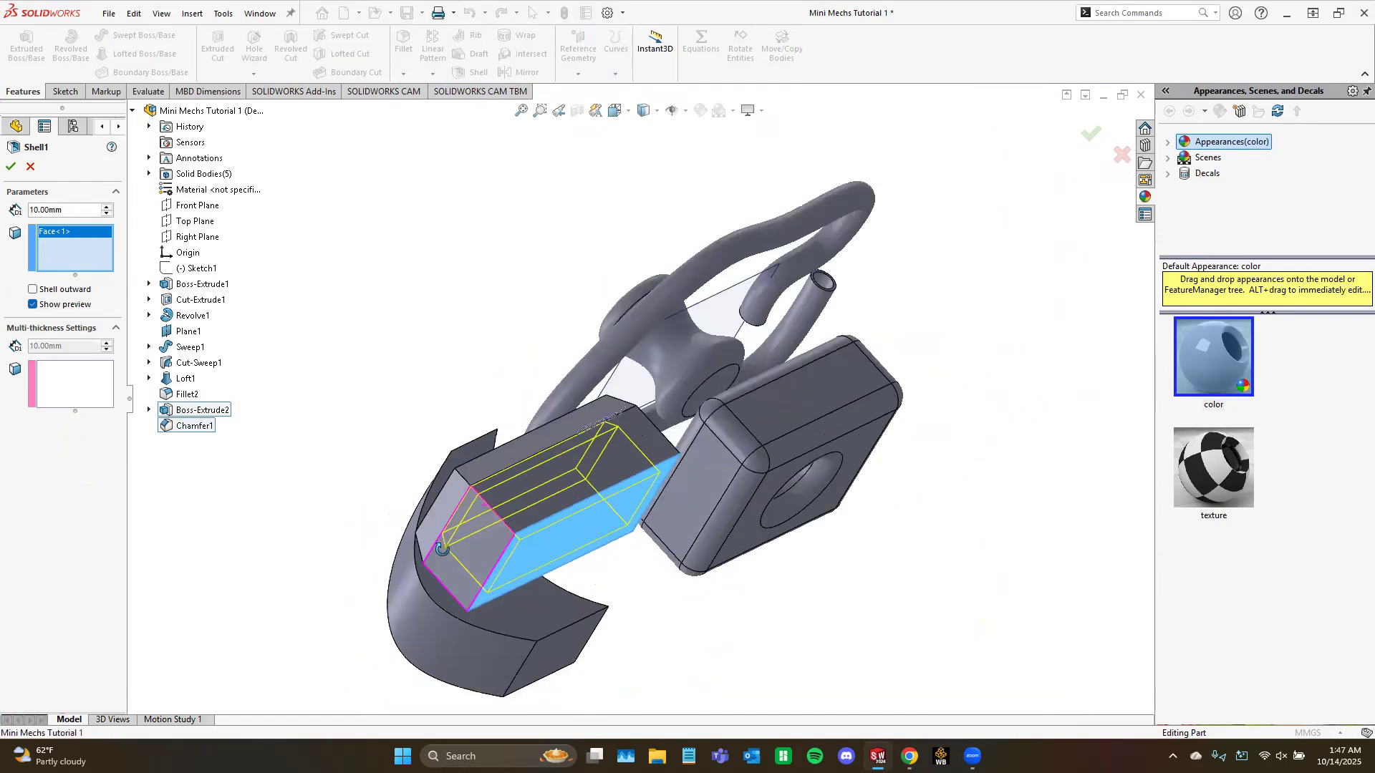
pyautogui.moveTo(614, 525); pyautogui.dragTo(627, 555, button='middle')
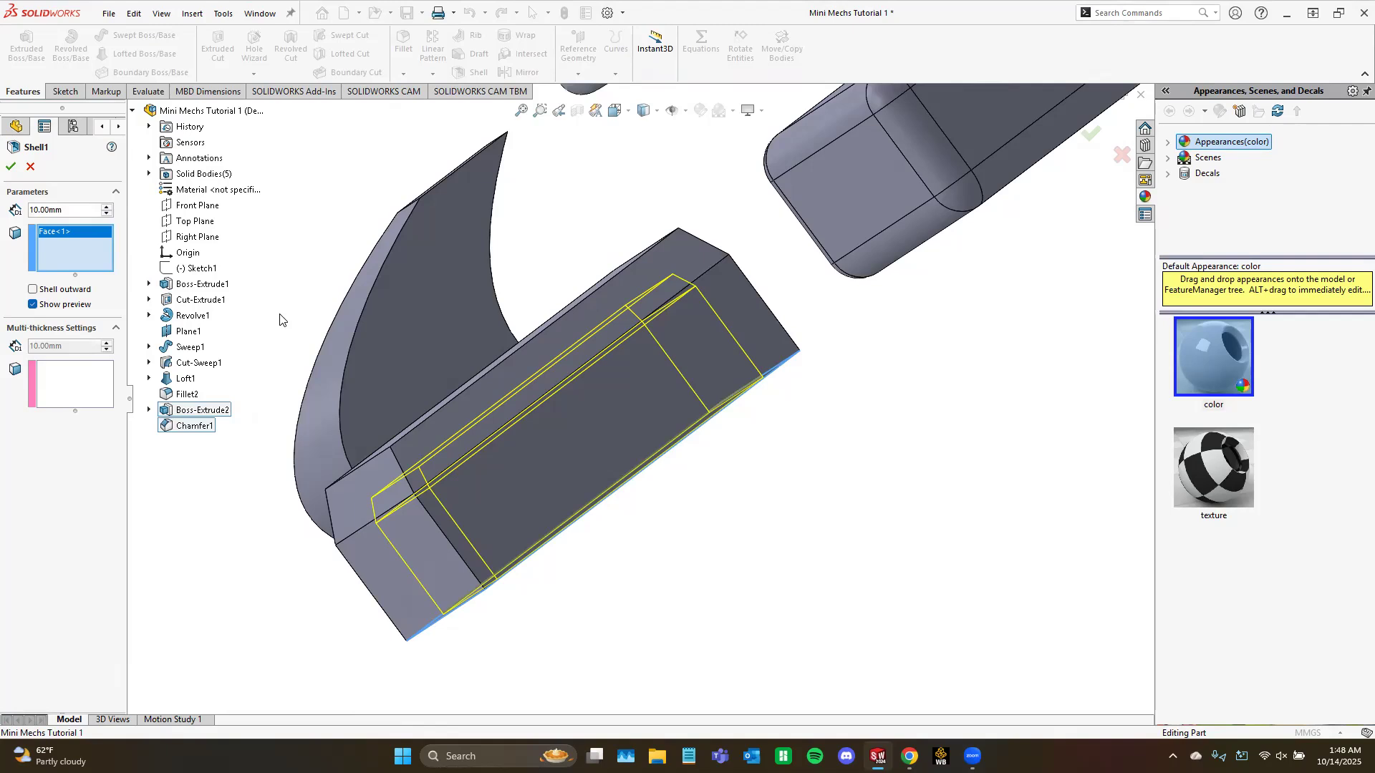
# Step: Set the shell thickness to 5 mm and apply the shell to the chamfered block
pyautogui.click(46, 209)
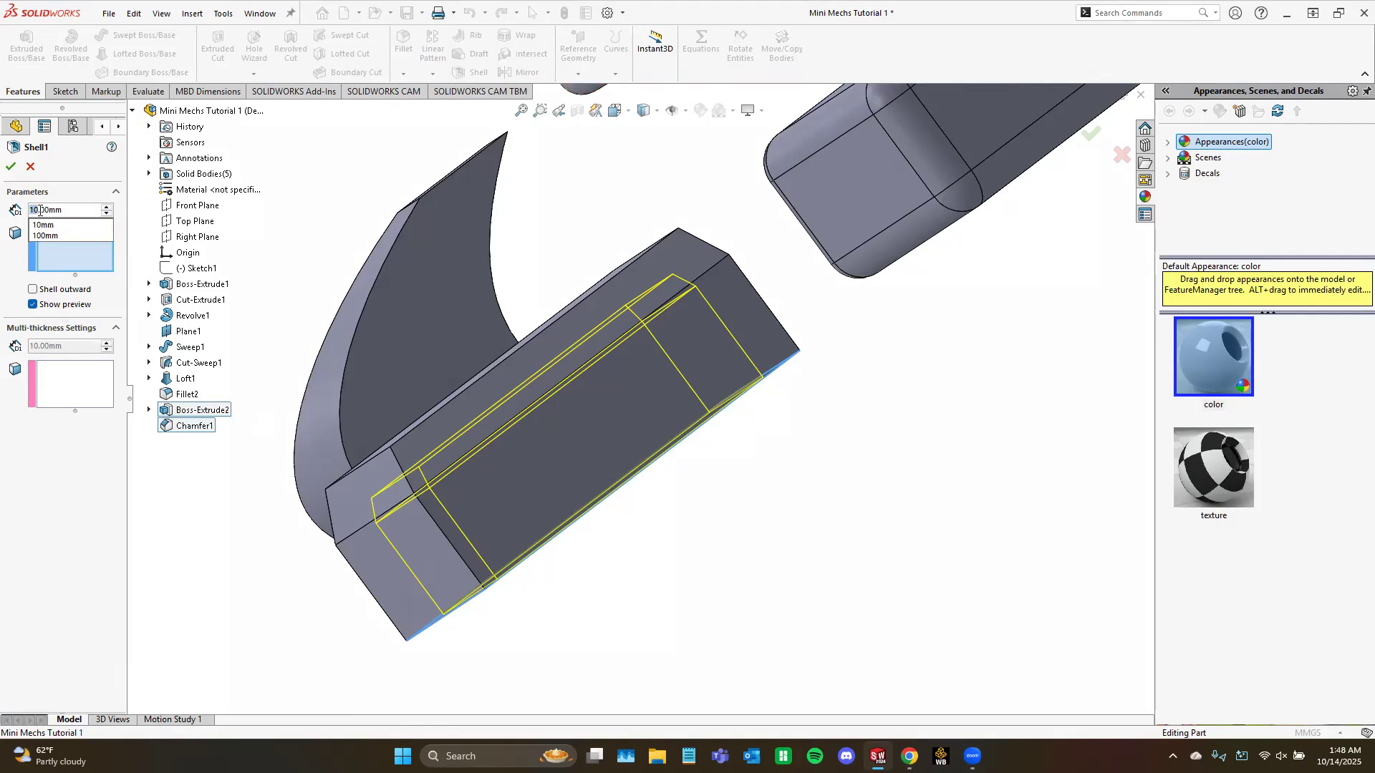
pyautogui.doubleClick(46, 210)
pyautogui.moveTo(779, 587); pyautogui.dragTo(673, 348, button='middle')
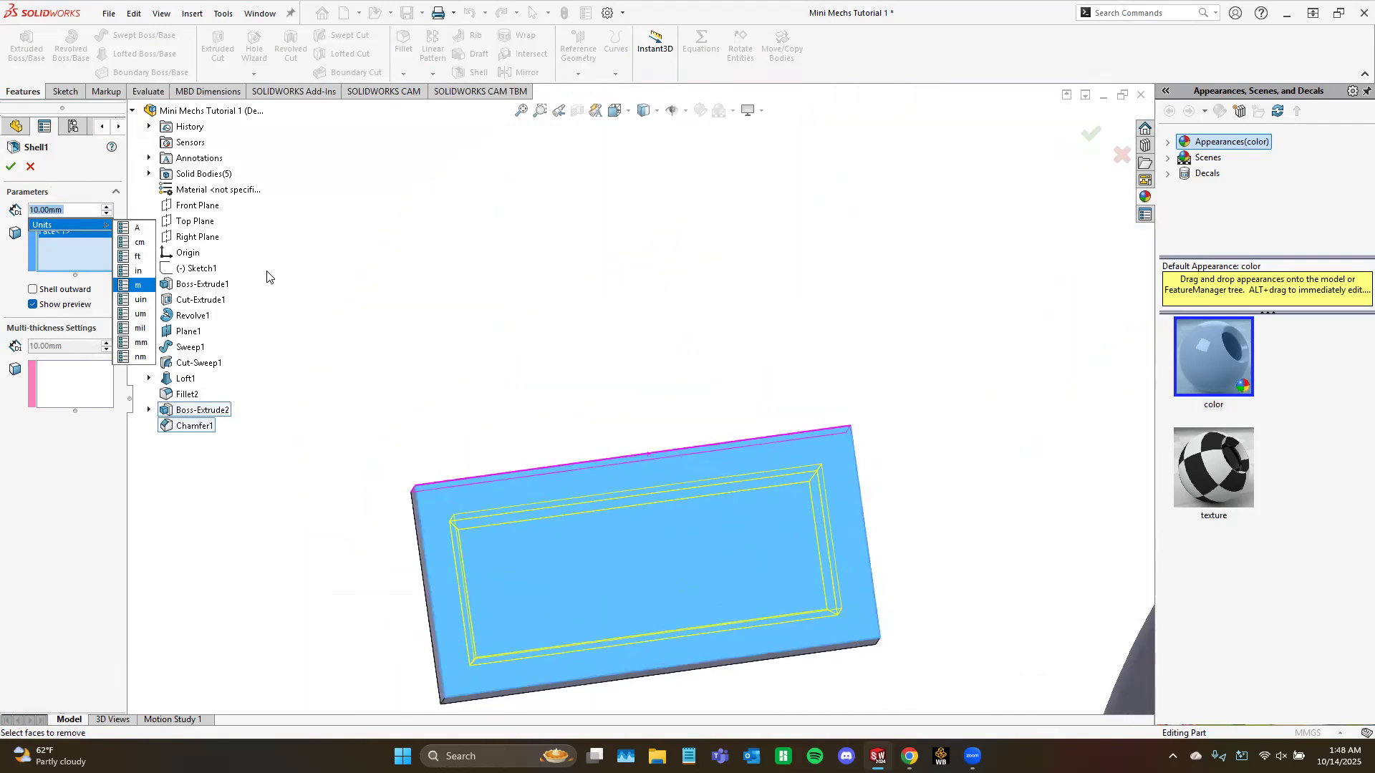
pyautogui.write('5')
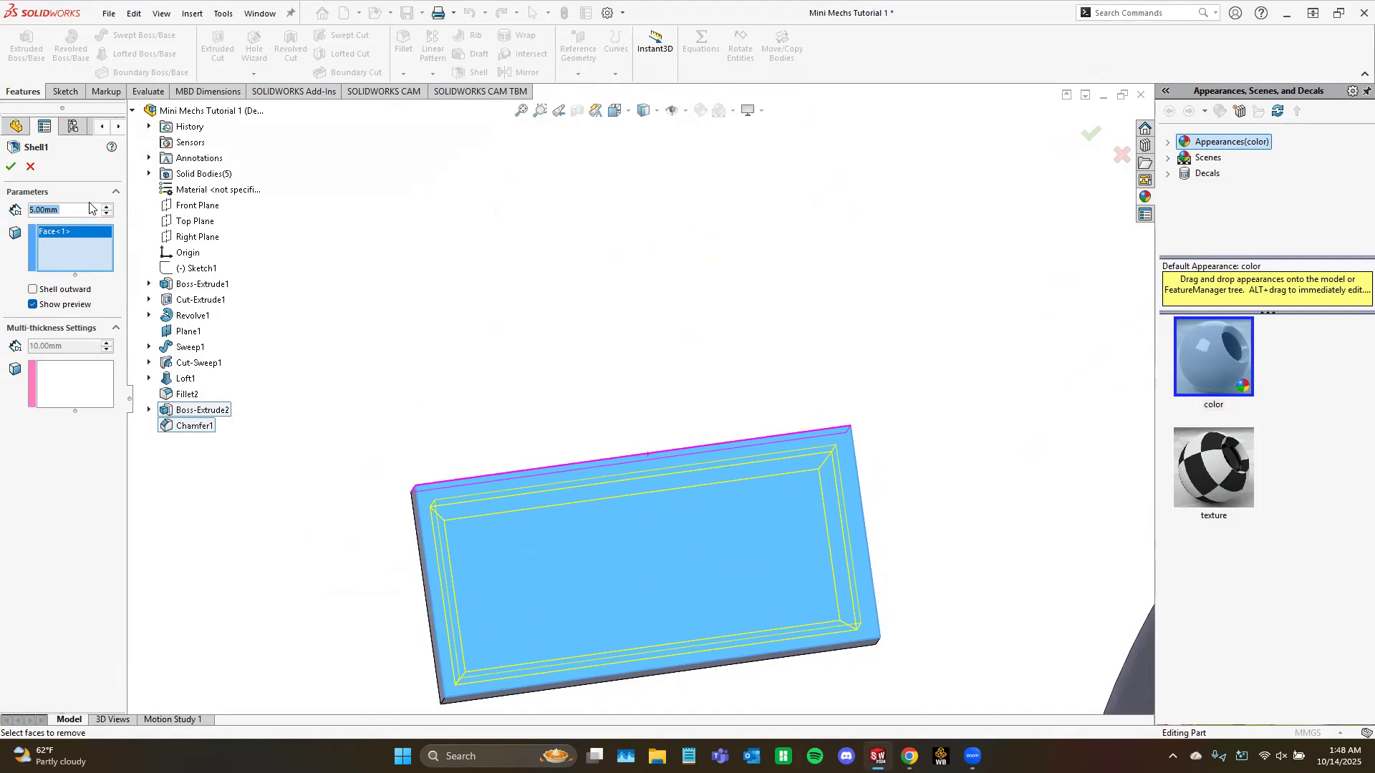
pyautogui.click(12, 167)
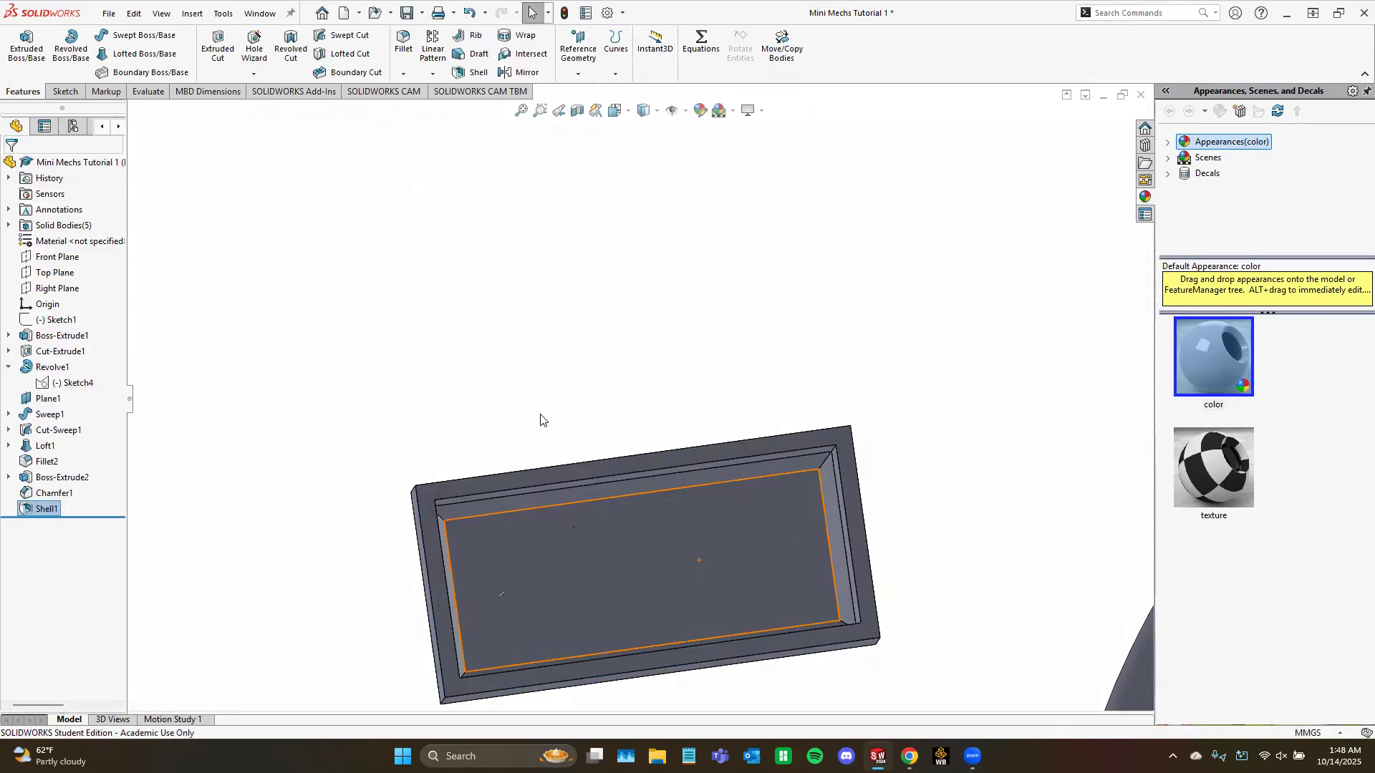
# Step: Mirror the shelled block as a body about the Right Plane
pyautogui.moveTo(500, 504); pyautogui.dragTo(783, 308, button='middle')
pyautogui.moveTo(677, 338); pyautogui.dragTo(502, 461, button='middle')
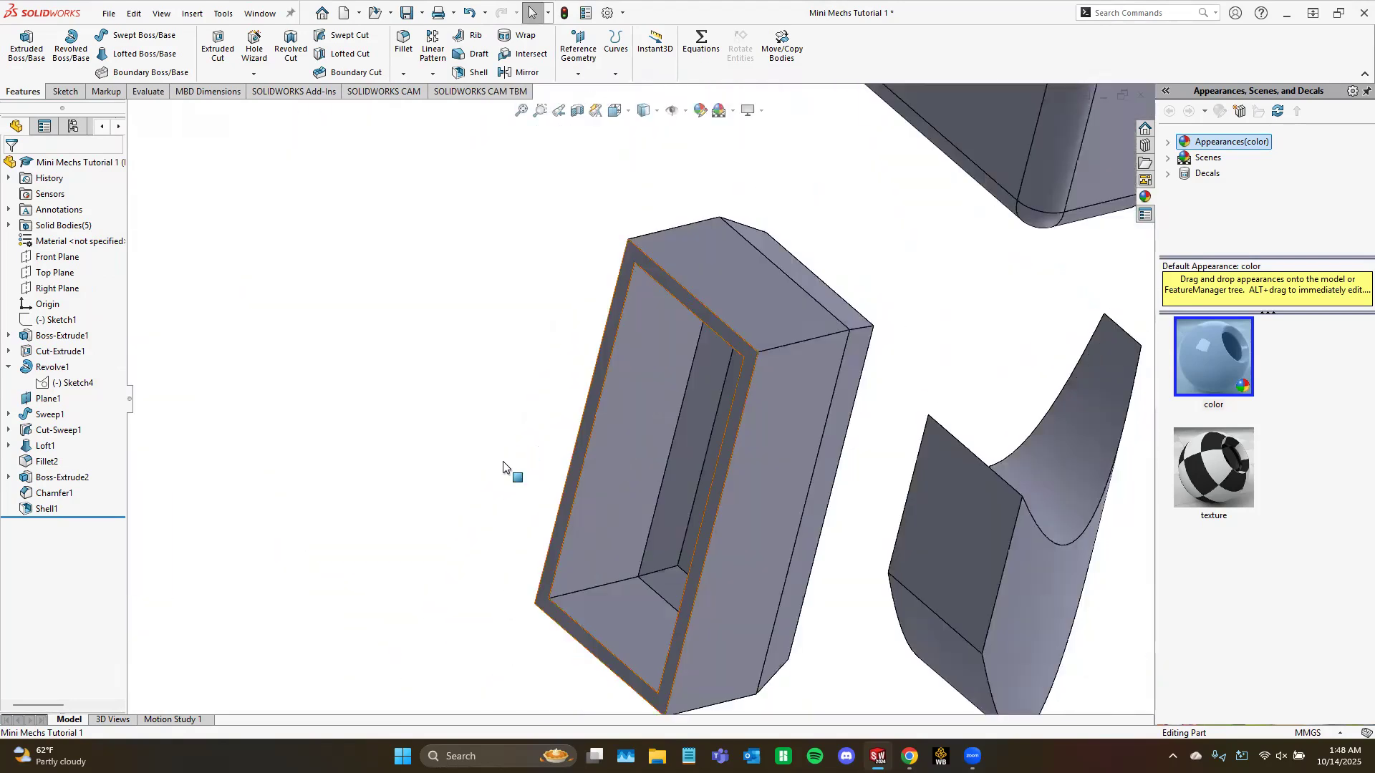
pyautogui.moveTo(656, 450)
pyautogui.mouseDown(button='middle')
pyautogui.moveTo(520, 503)
pyautogui.moveTo(411, 295)
pyautogui.moveTo(310, 292)
pyautogui.moveTo(309, 266)
pyautogui.mouseUp(button='middle')
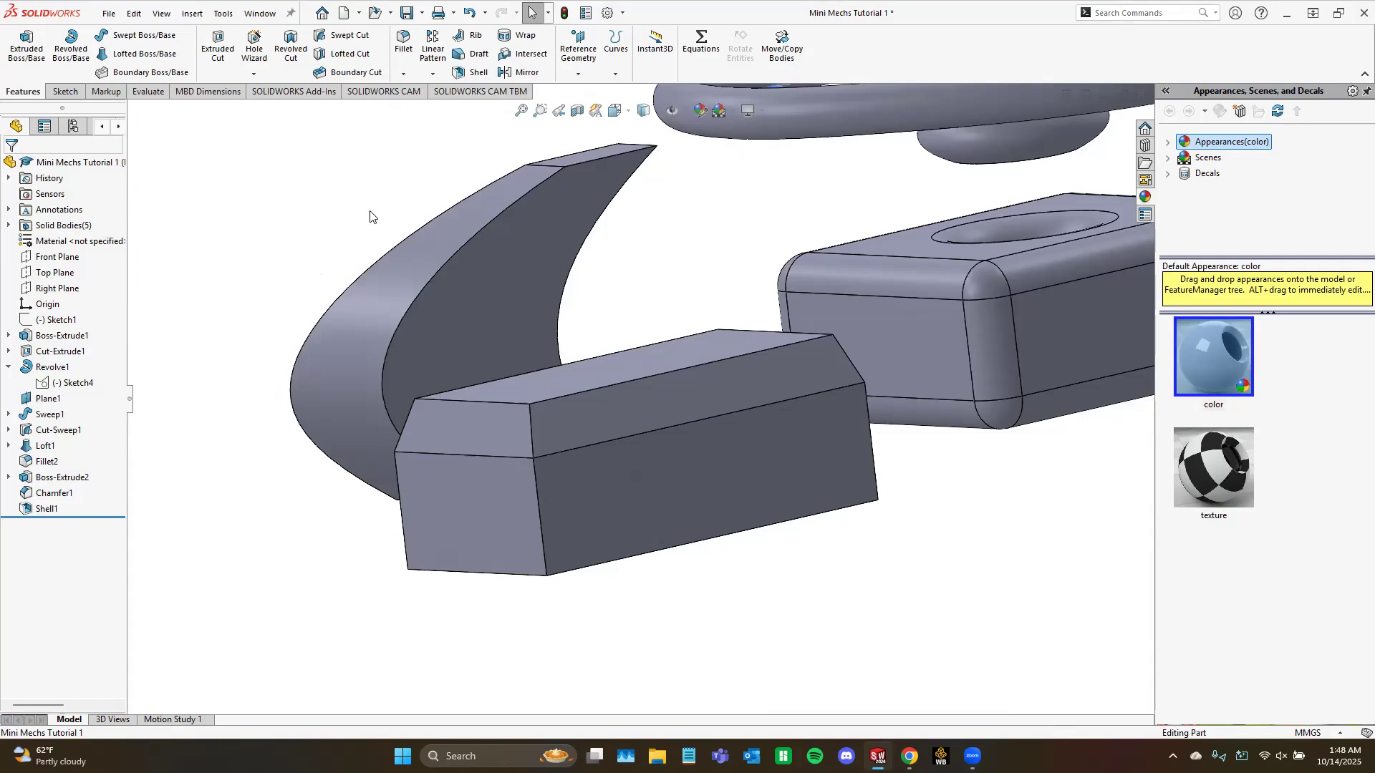
pyautogui.moveTo(370, 213); pyautogui.dragTo(392, 258, button='middle')
pyautogui.scroll(5, 493, 290)
pyautogui.moveTo(709, 378); pyautogui.dragTo(681, 438, button='middle')
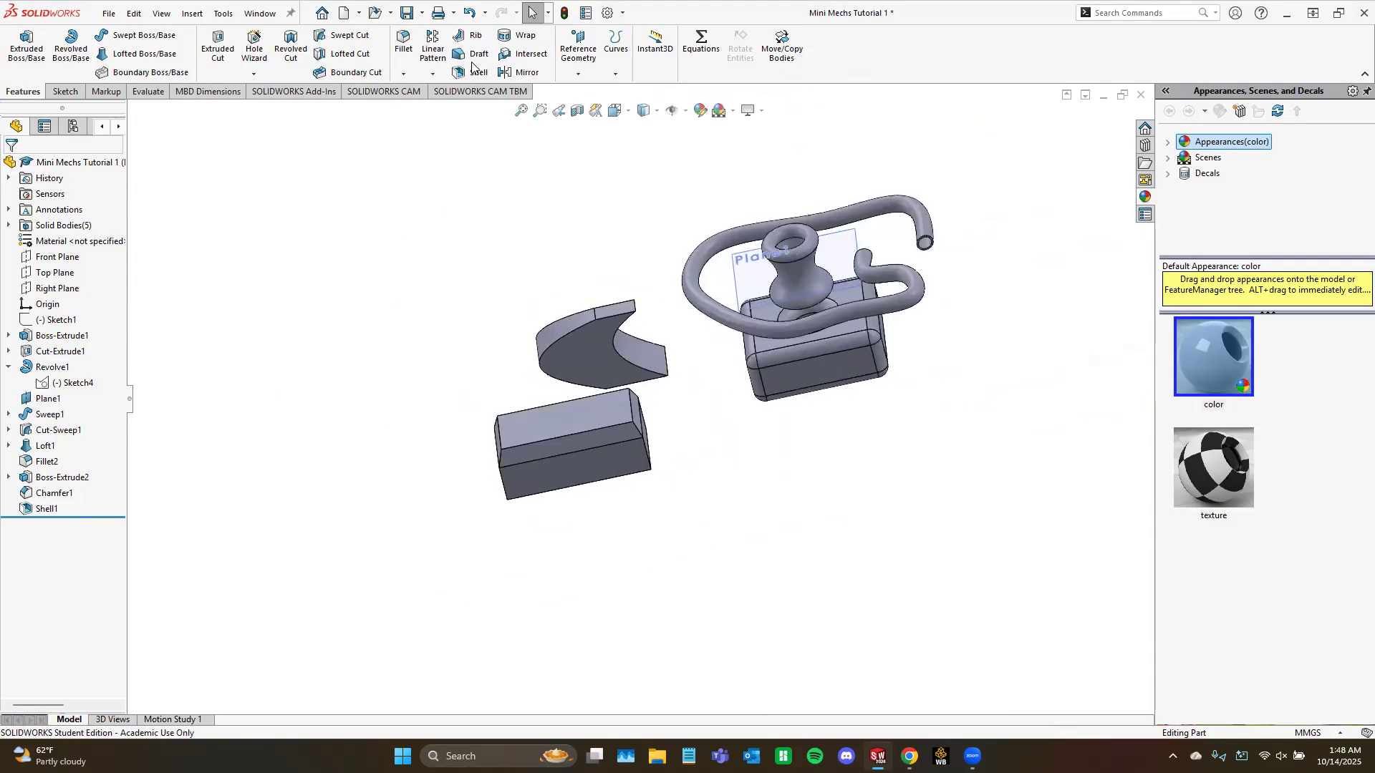
pyautogui.click(538, 75)
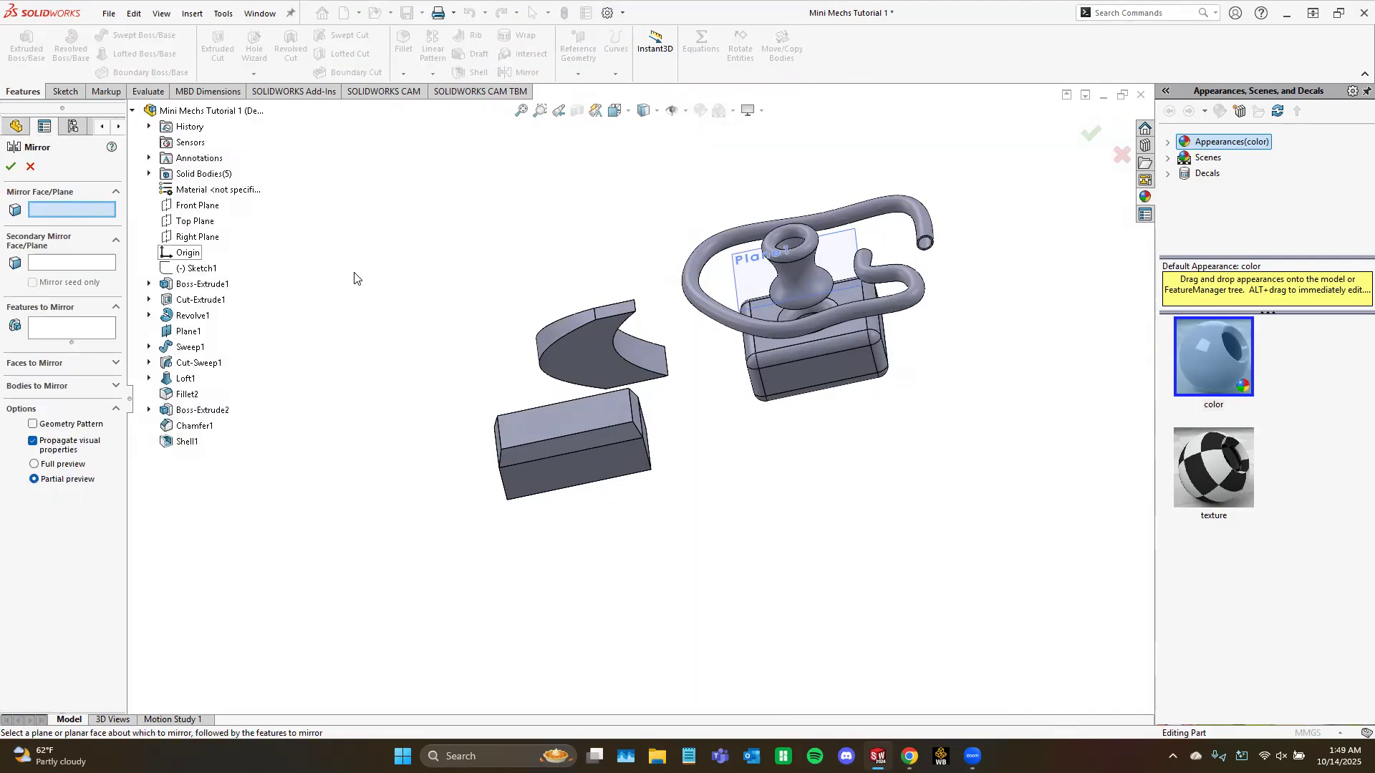
pyautogui.click(195, 238)
pyautogui.moveTo(681, 575); pyautogui.dragTo(702, 565, button='middle')
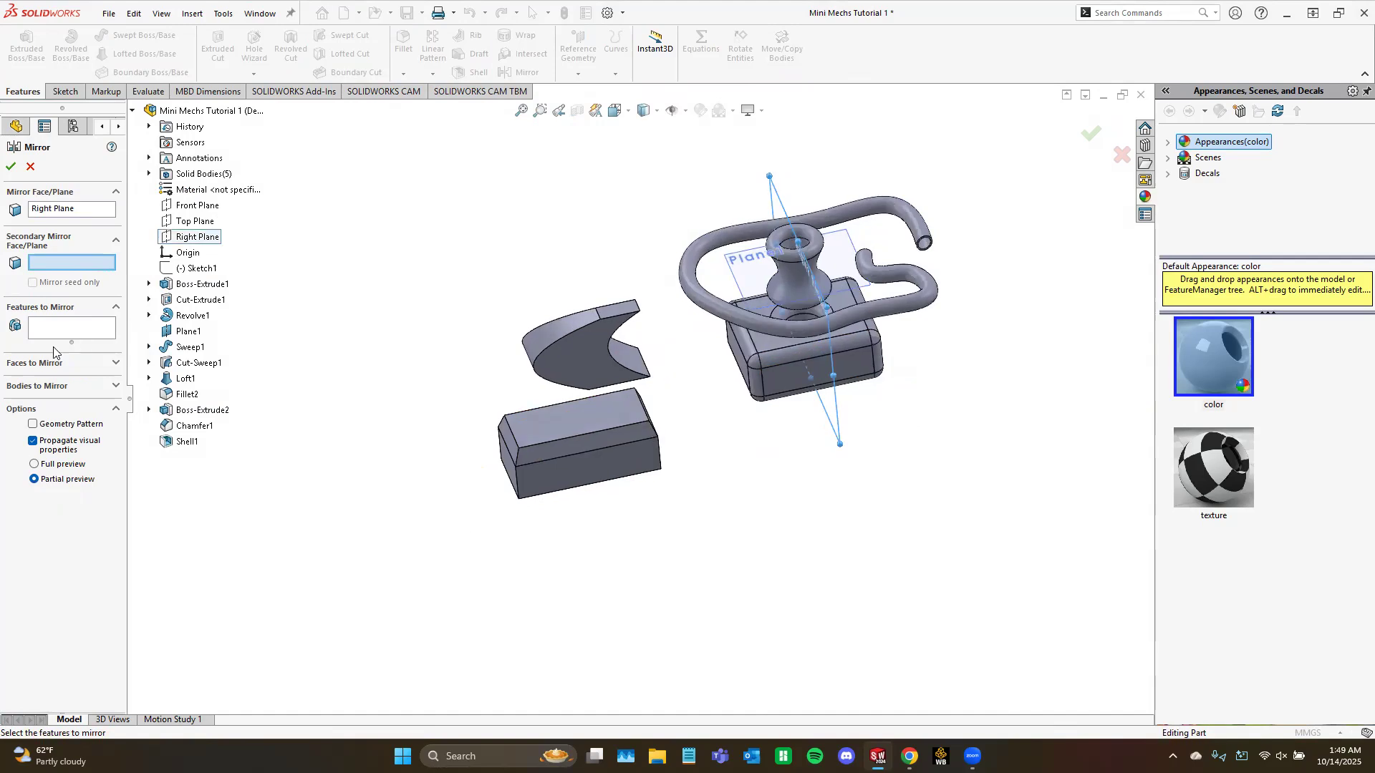
pyautogui.click(57, 386)
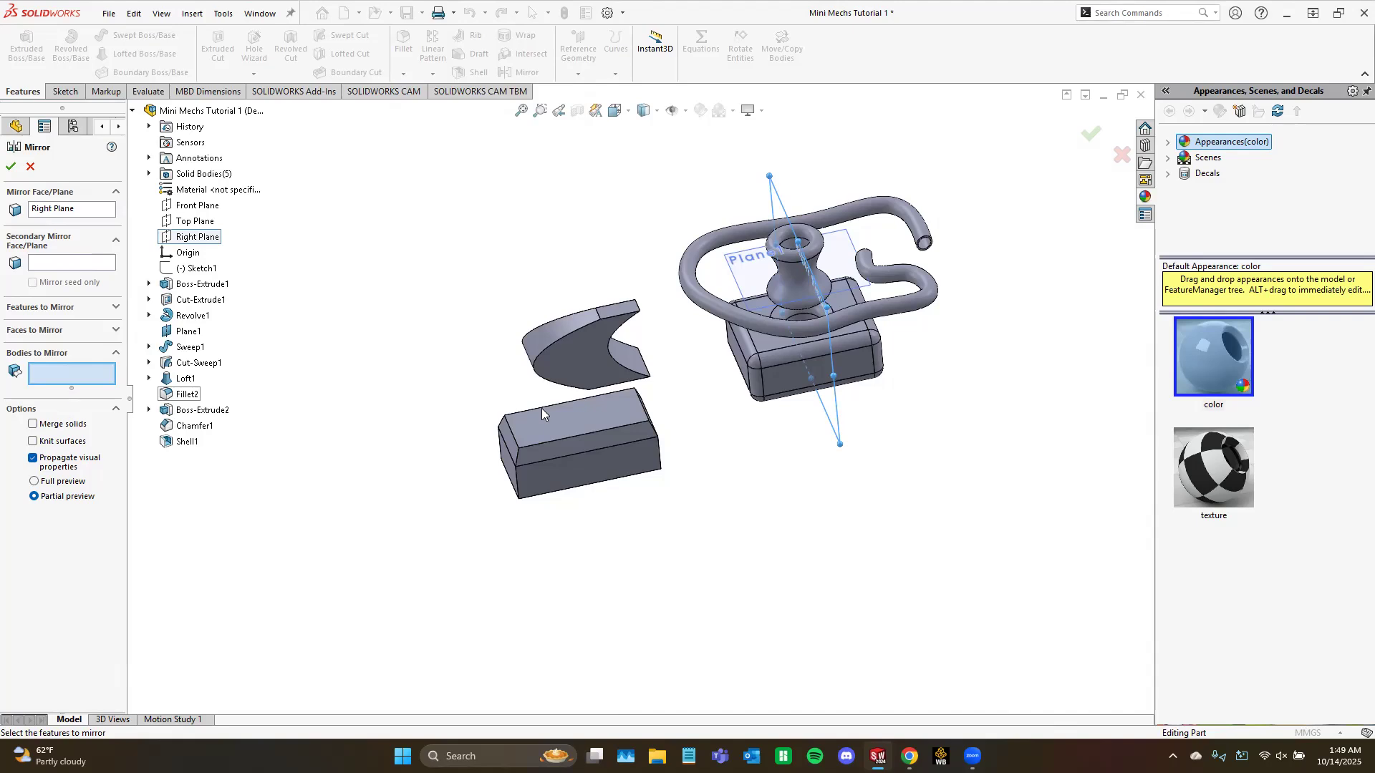
pyautogui.click(592, 469)
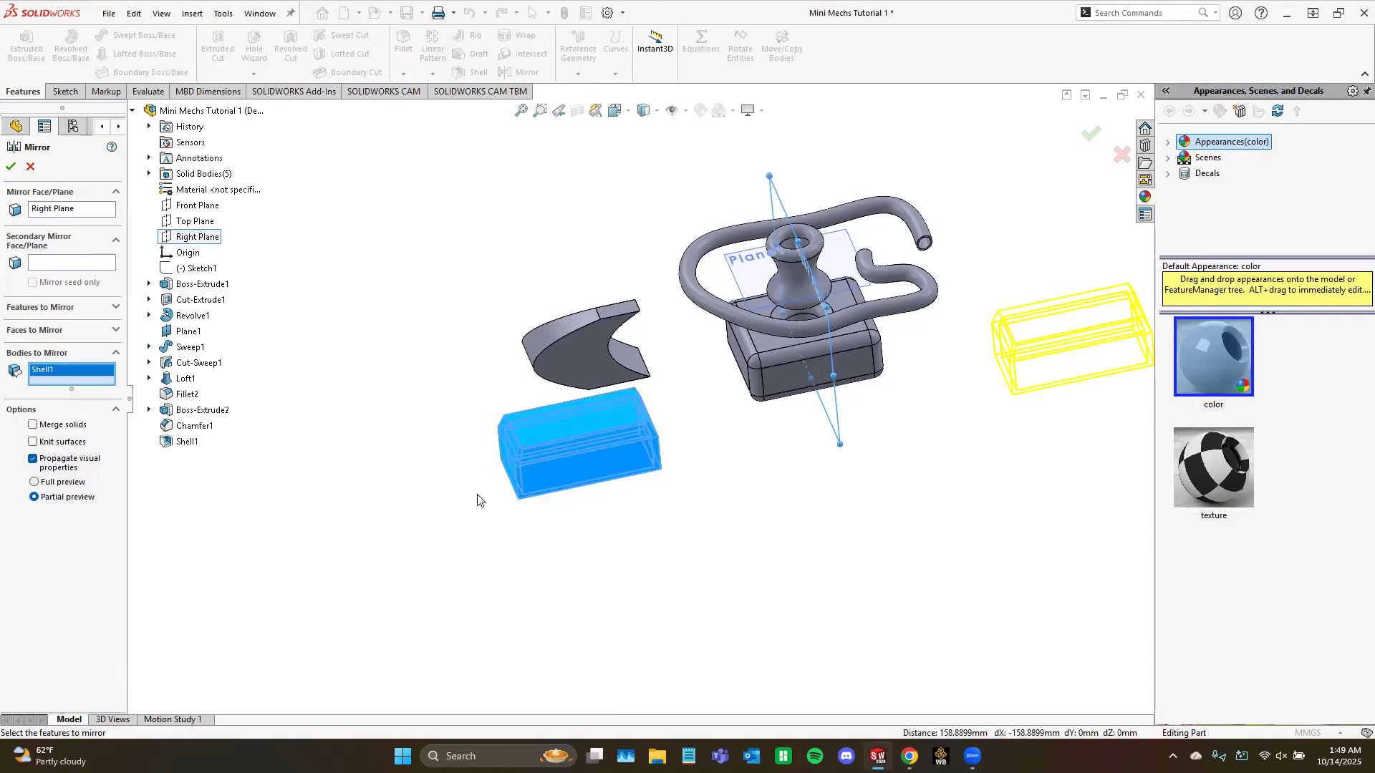
pyautogui.click(10, 168)
# Step: Inspect the mirrored block from above and below, and reopen the mirror feature to review its plane and body selections
pyautogui.moveTo(851, 551); pyautogui.dragTo(760, 544, button='middle')
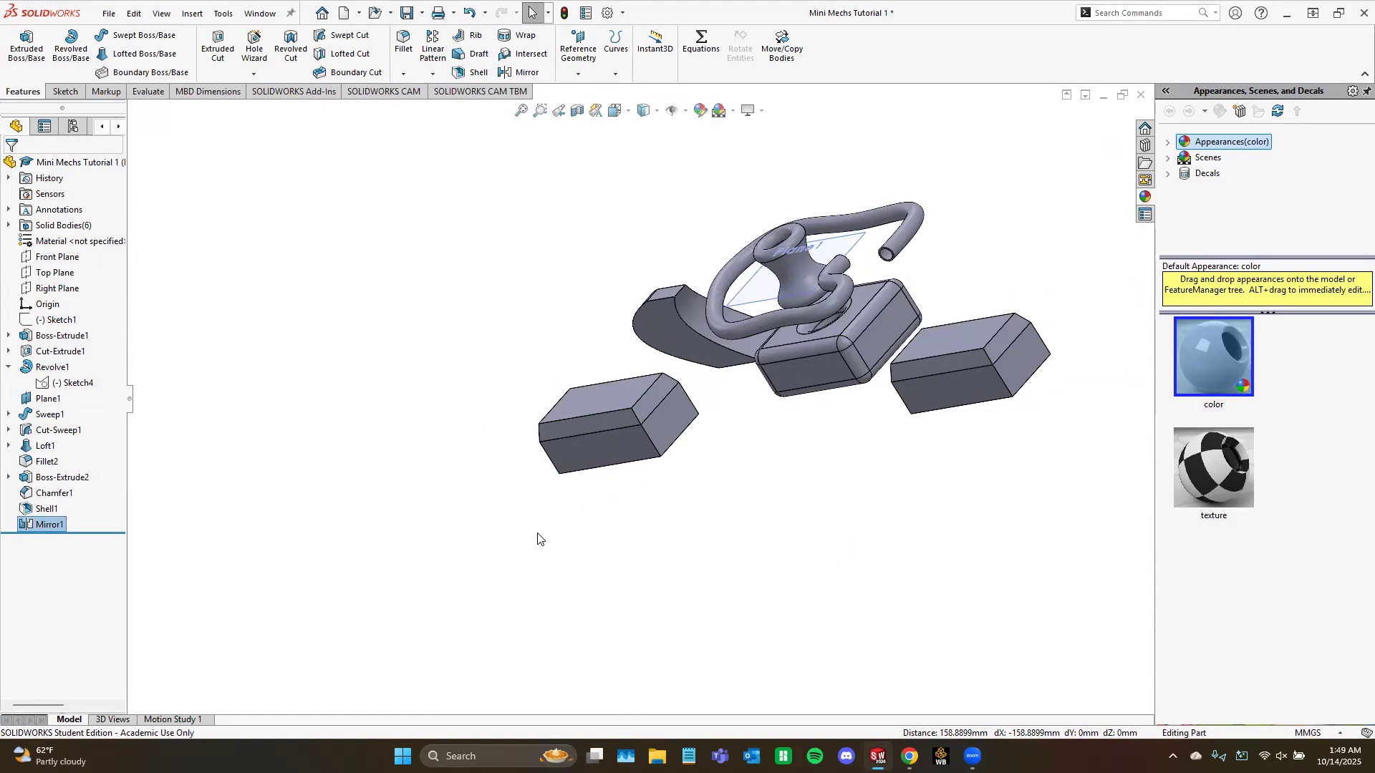
pyautogui.moveTo(781, 544); pyautogui.dragTo(817, 273, button='middle')
pyautogui.moveTo(832, 175); pyautogui.dragTo(530, 459, button='middle')
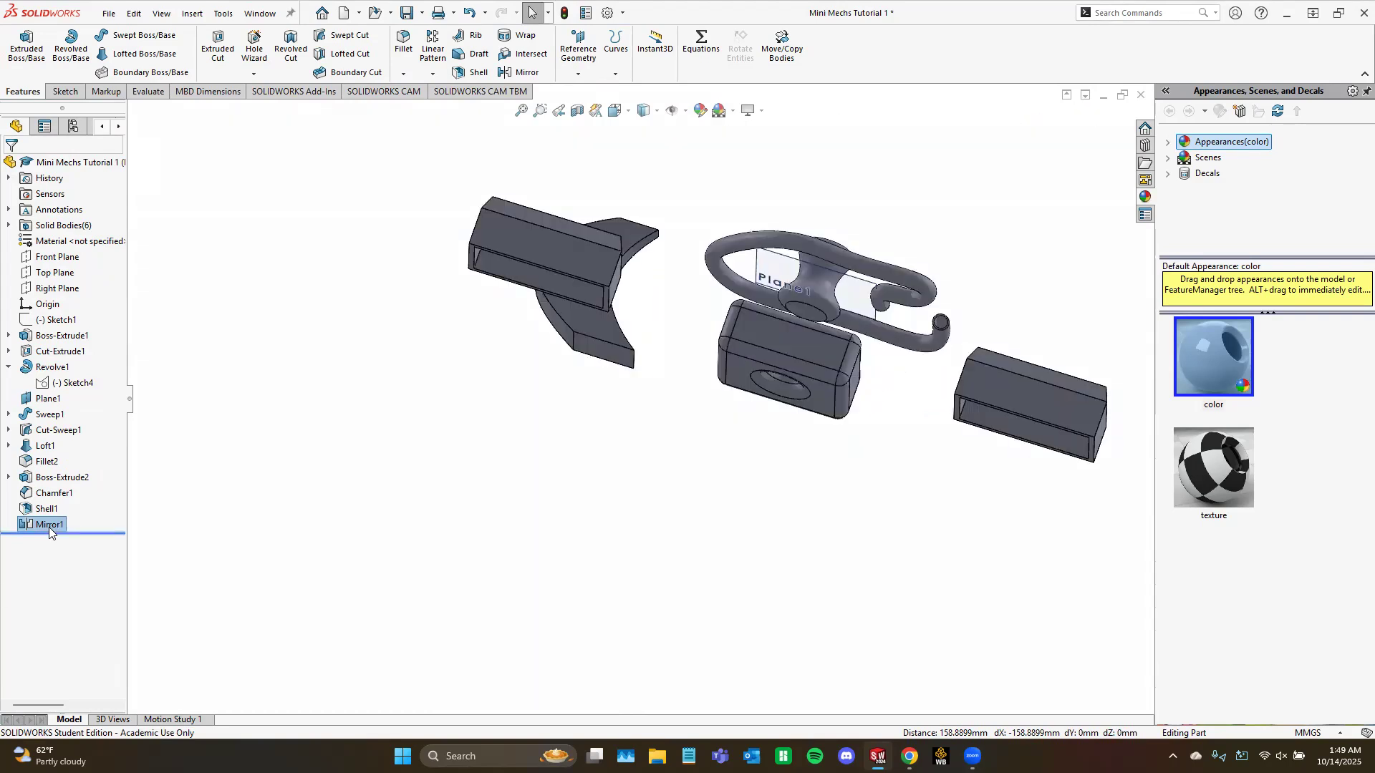
pyautogui.click(52, 527)
pyautogui.click(65, 492)
pyautogui.click(50, 526)
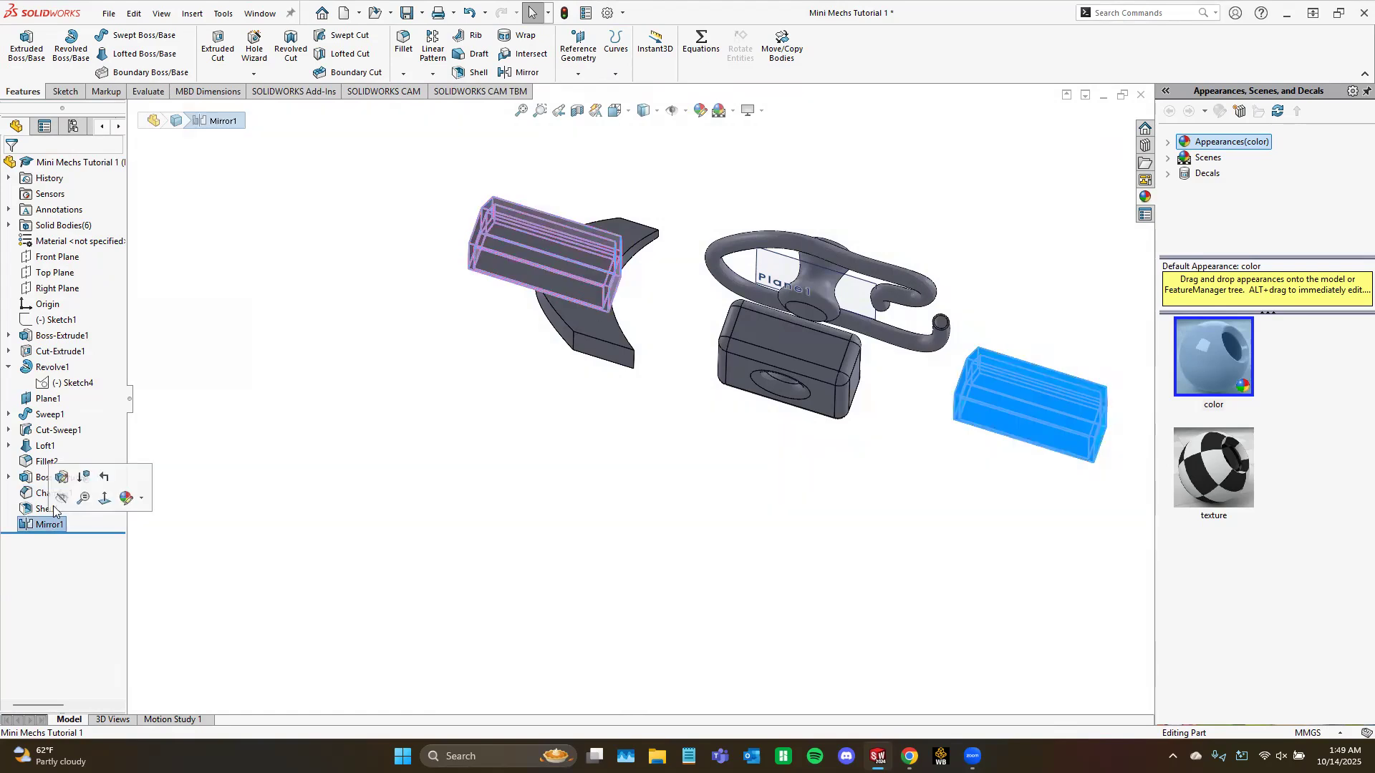
pyautogui.click(74, 481)
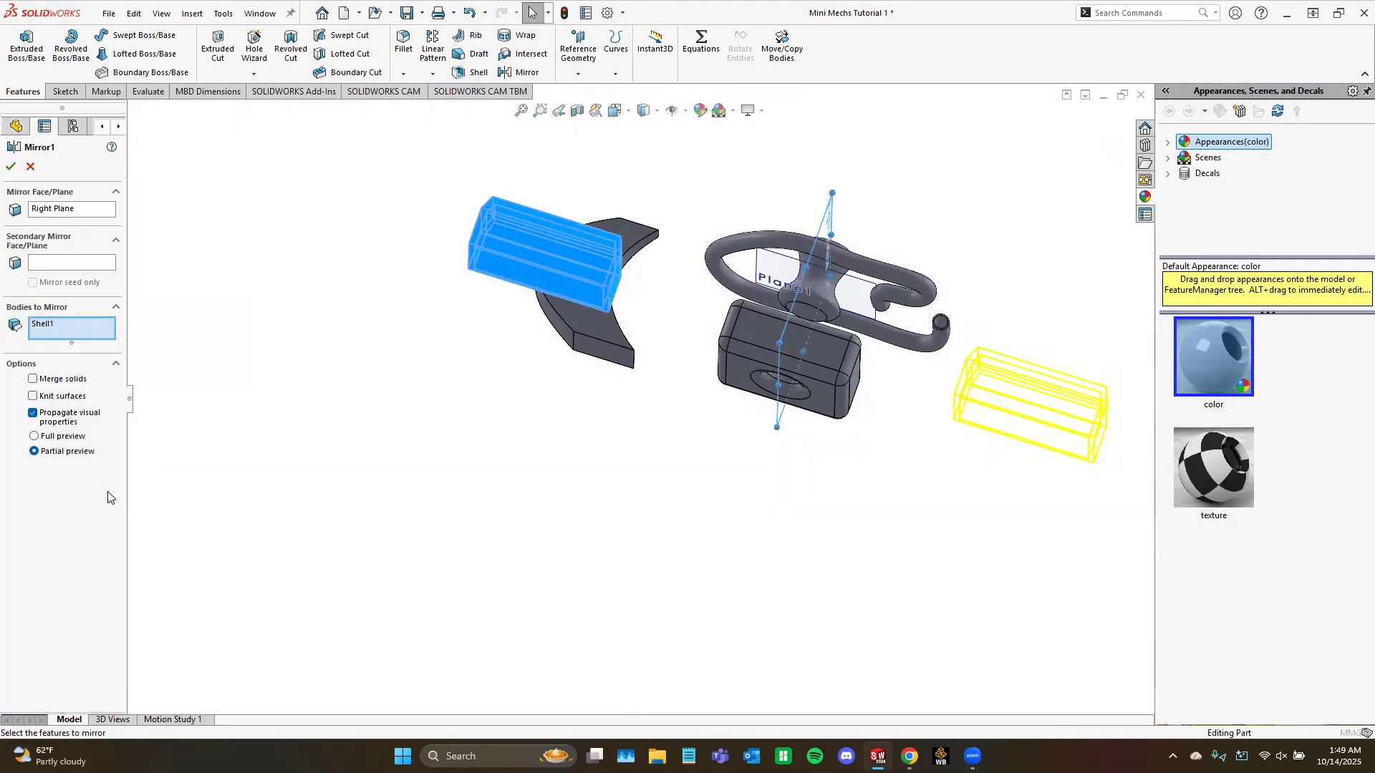
pyautogui.moveTo(497, 417); pyautogui.dragTo(525, 461, button='middle')
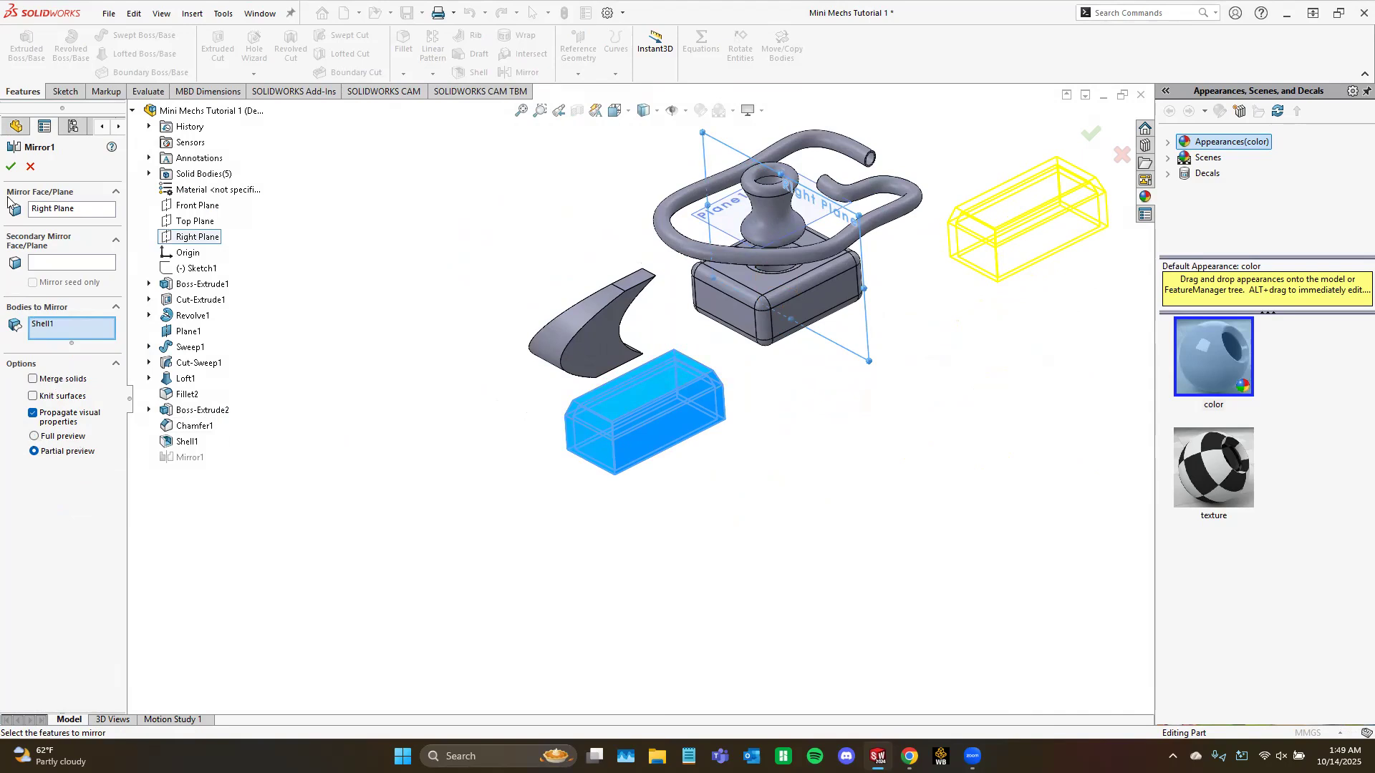
pyautogui.click(11, 167)
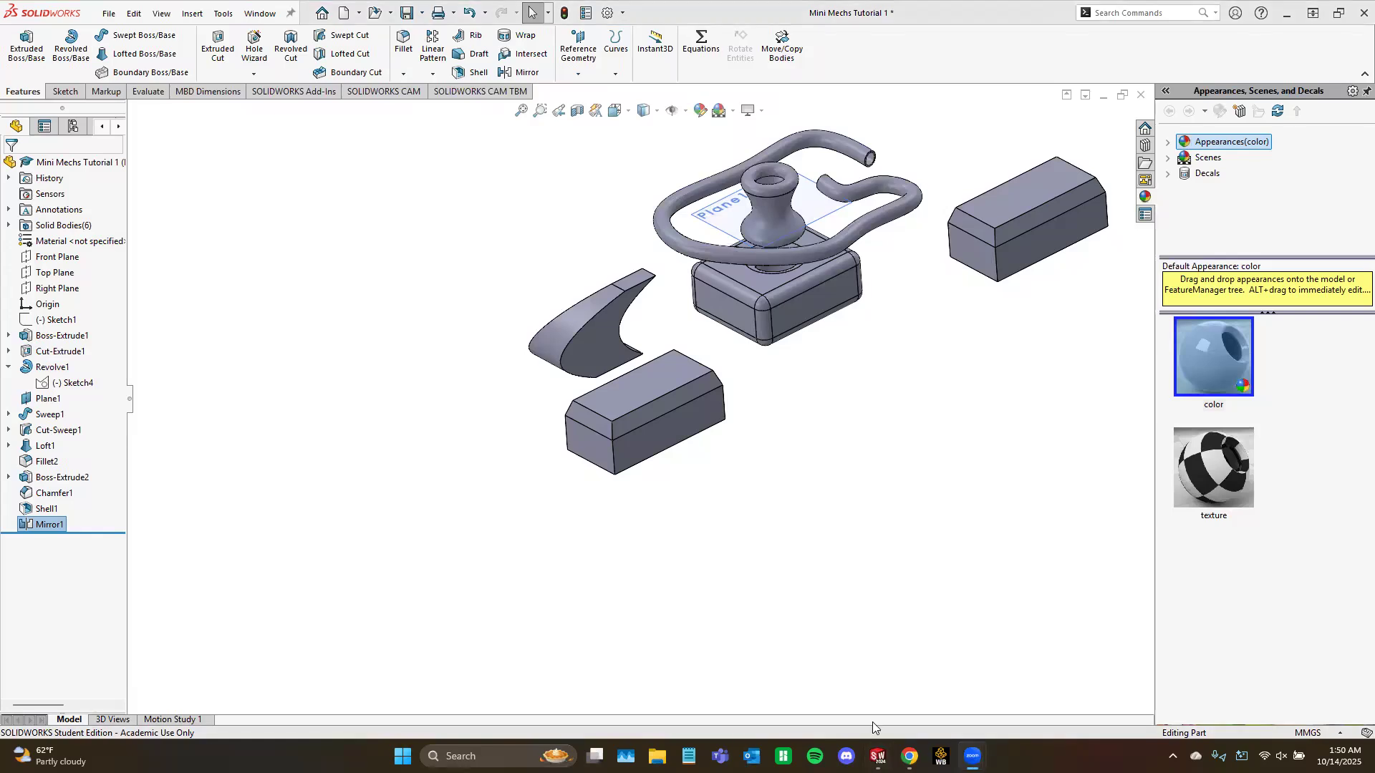
# Step: Measure the area and perimeter of the original shelled block's end face and of its long chamfered side face
pyautogui.click(148, 91)
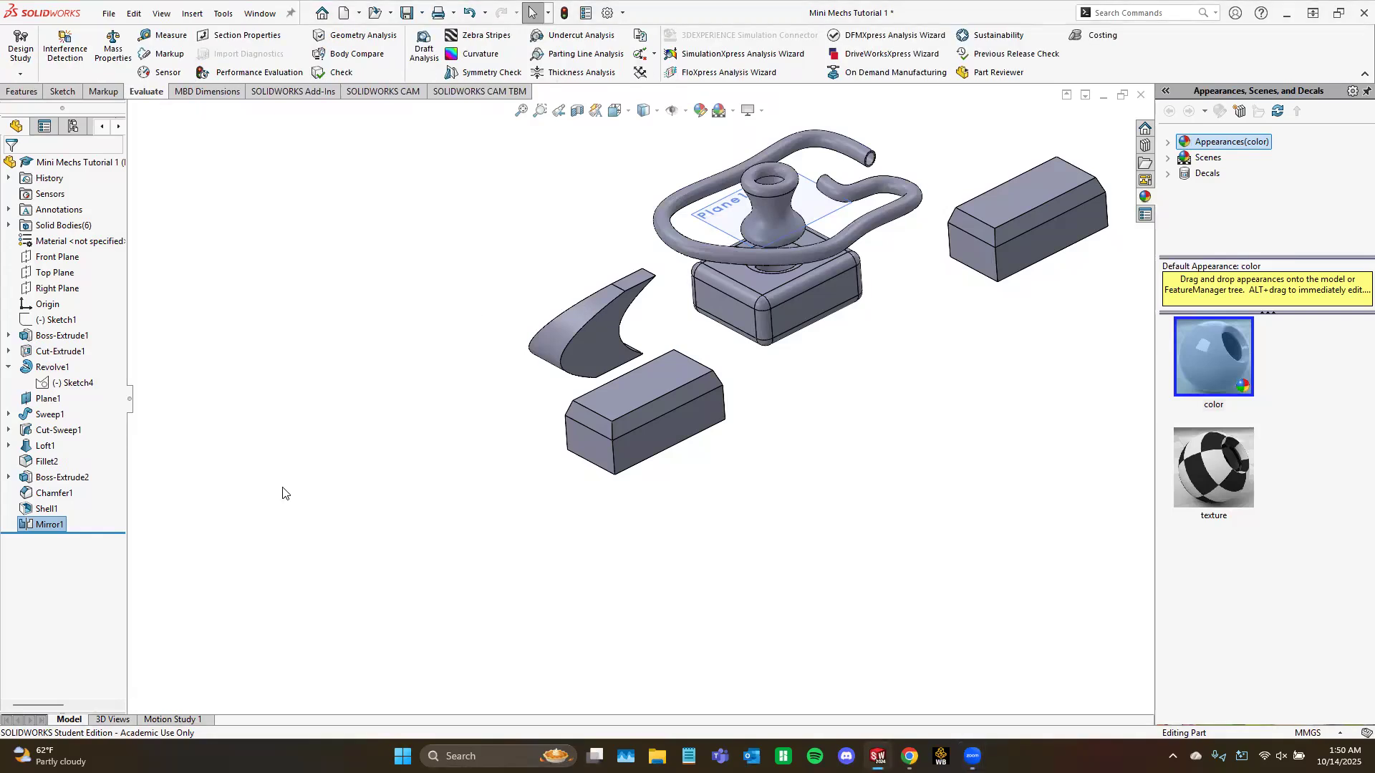
pyautogui.click(162, 35)
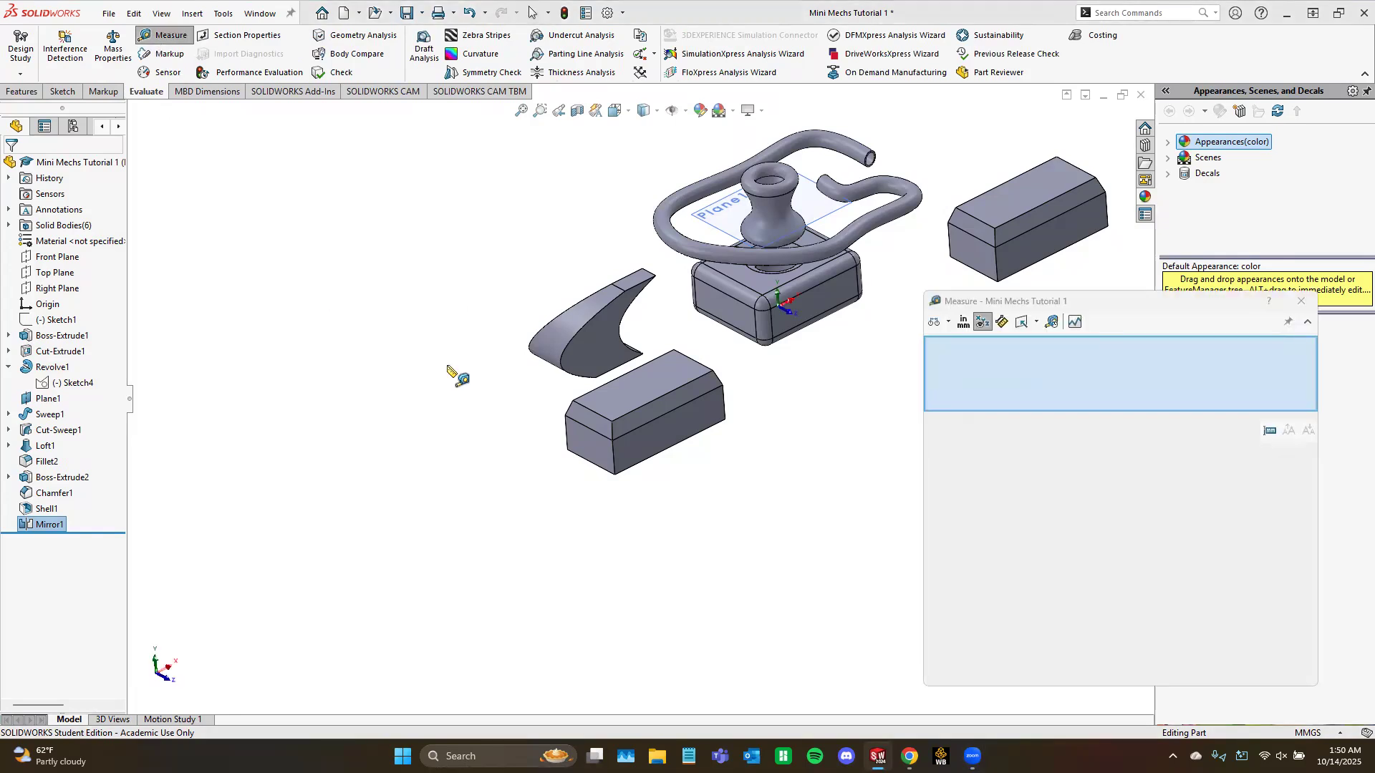
pyautogui.scroll(-3, 673, 437)
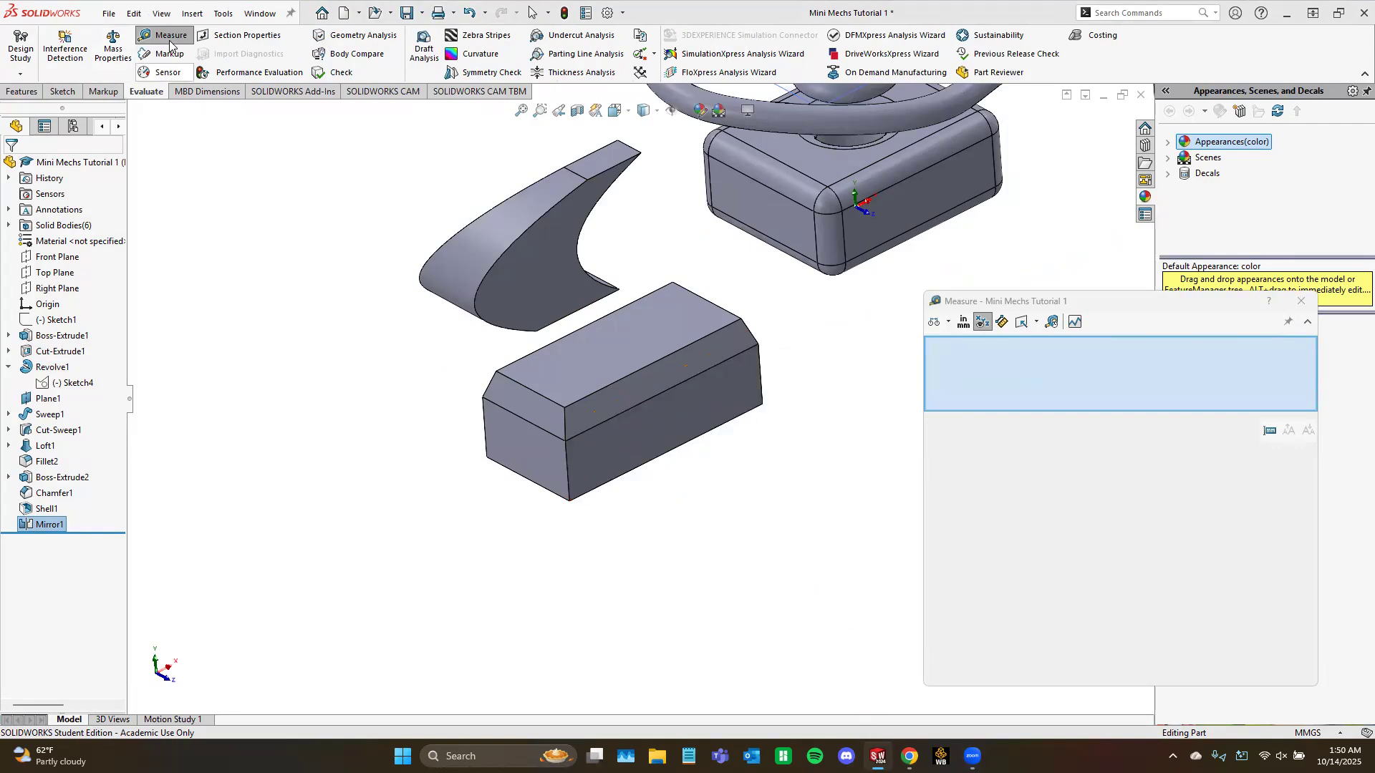
pyautogui.click(549, 462)
pyautogui.moveTo(613, 407); pyautogui.dragTo(795, 363, button='middle')
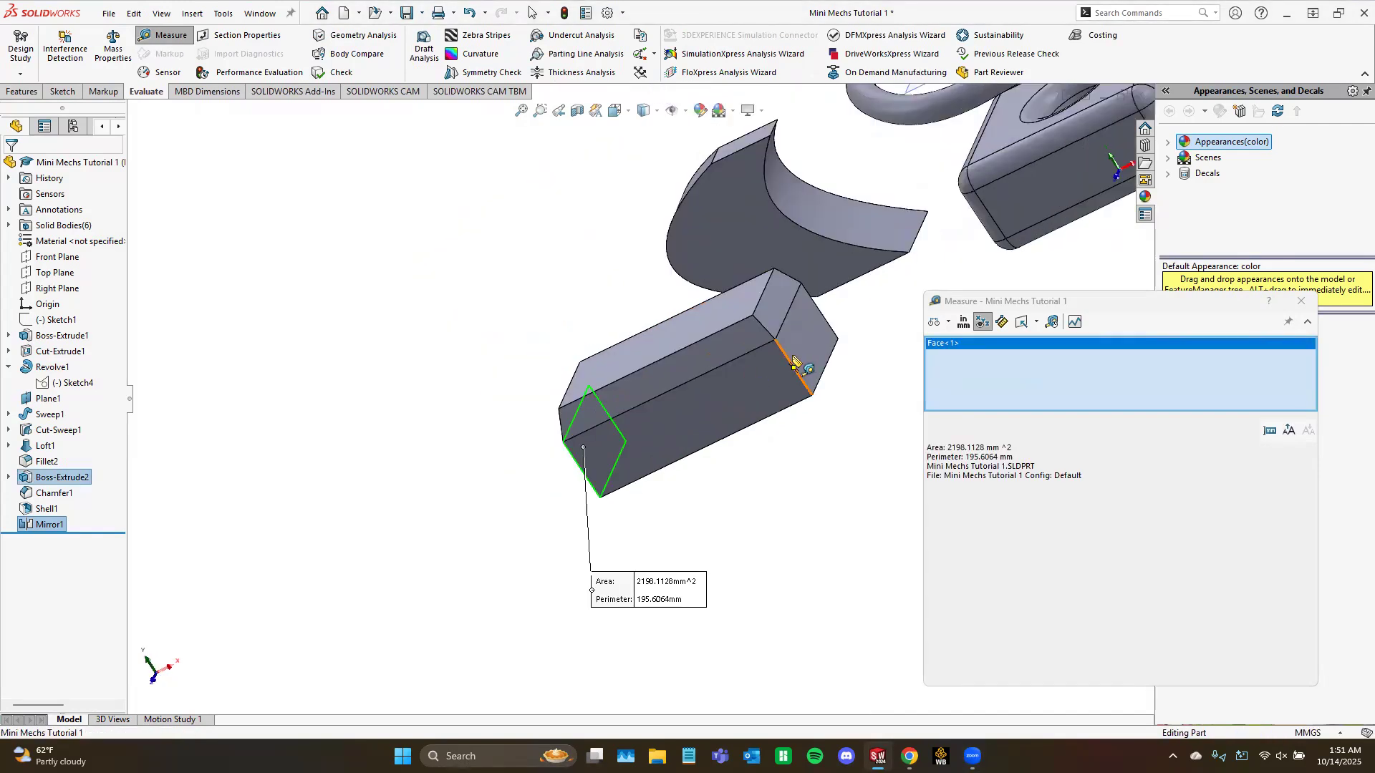
pyautogui.click(795, 363)
pyautogui.click(655, 541)
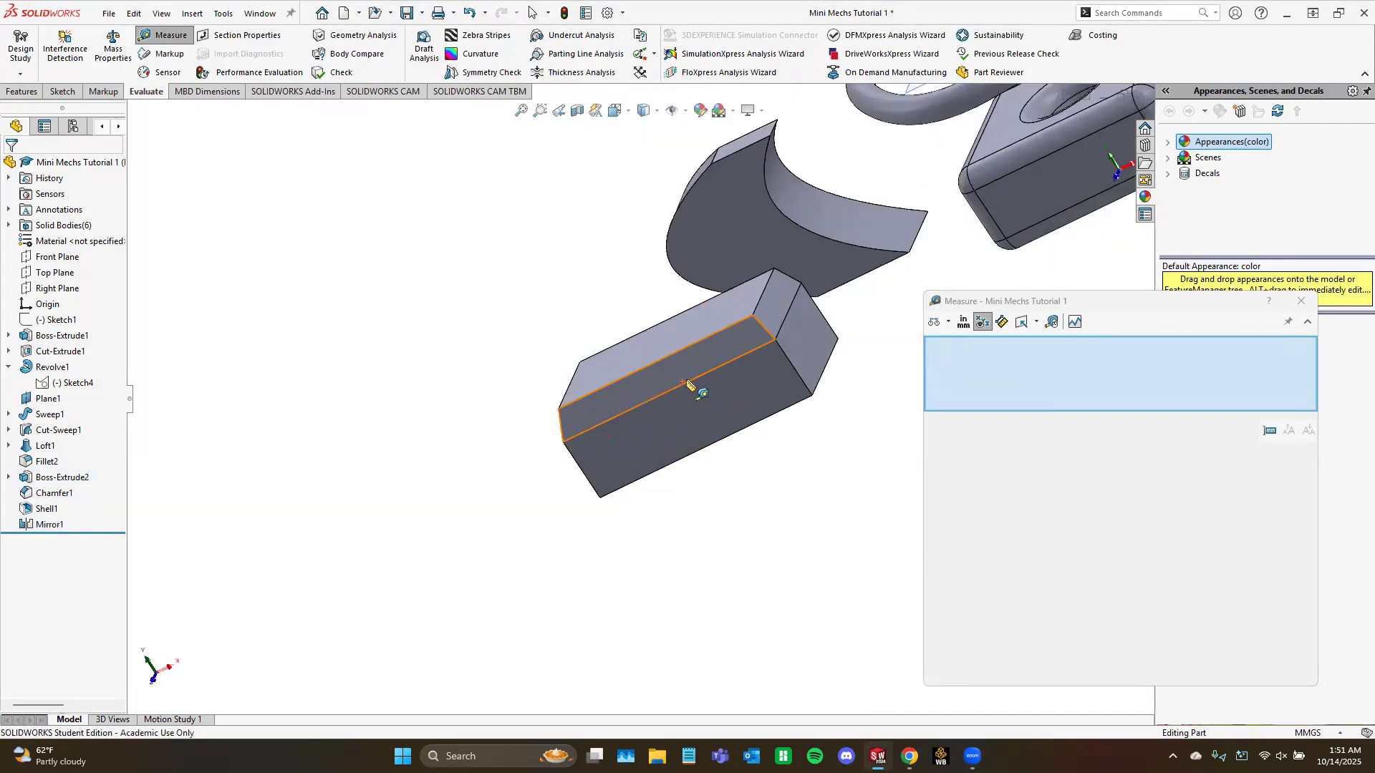
pyautogui.click(700, 363)
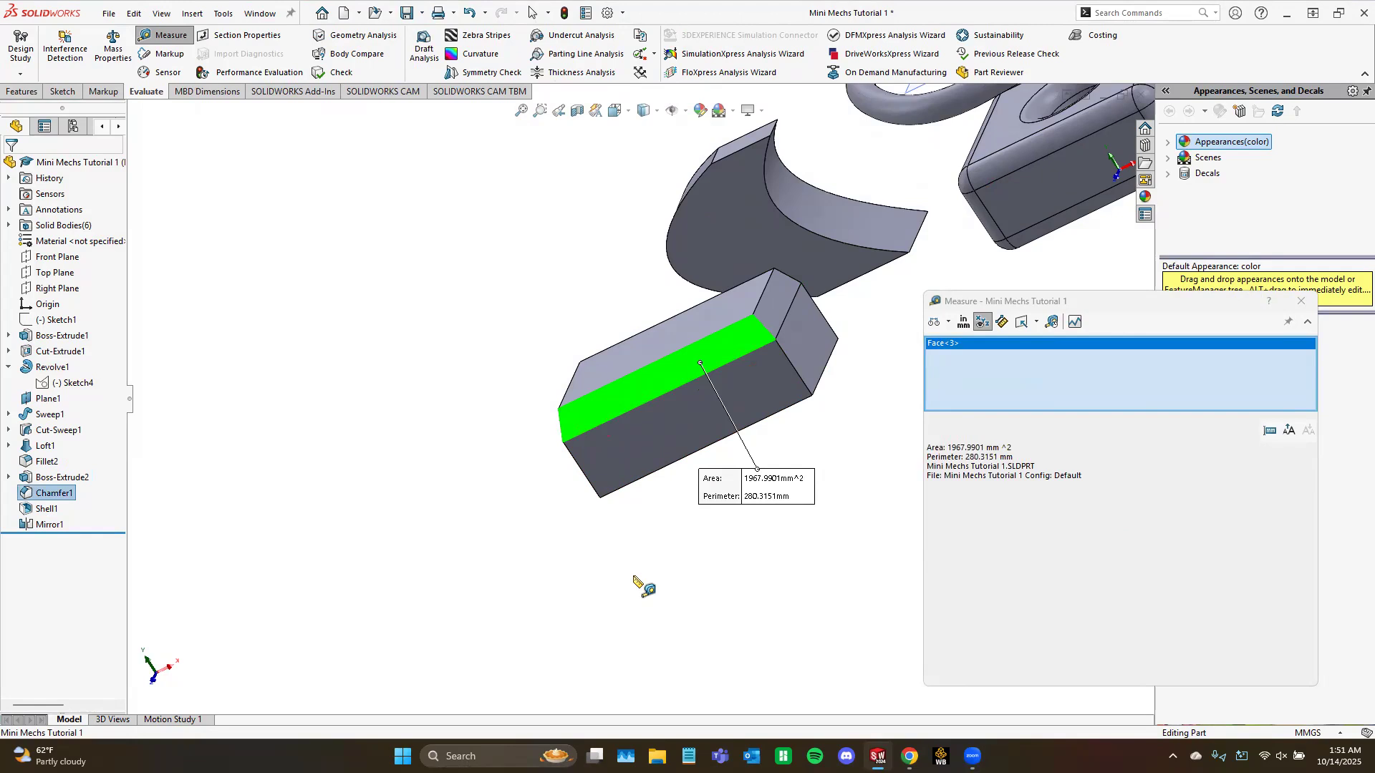
pyautogui.click(648, 537)
# Step: Measure the distance between the upright edges at opposite ends of the block's long side face
pyautogui.moveTo(737, 516); pyautogui.dragTo(699, 534, button='middle')
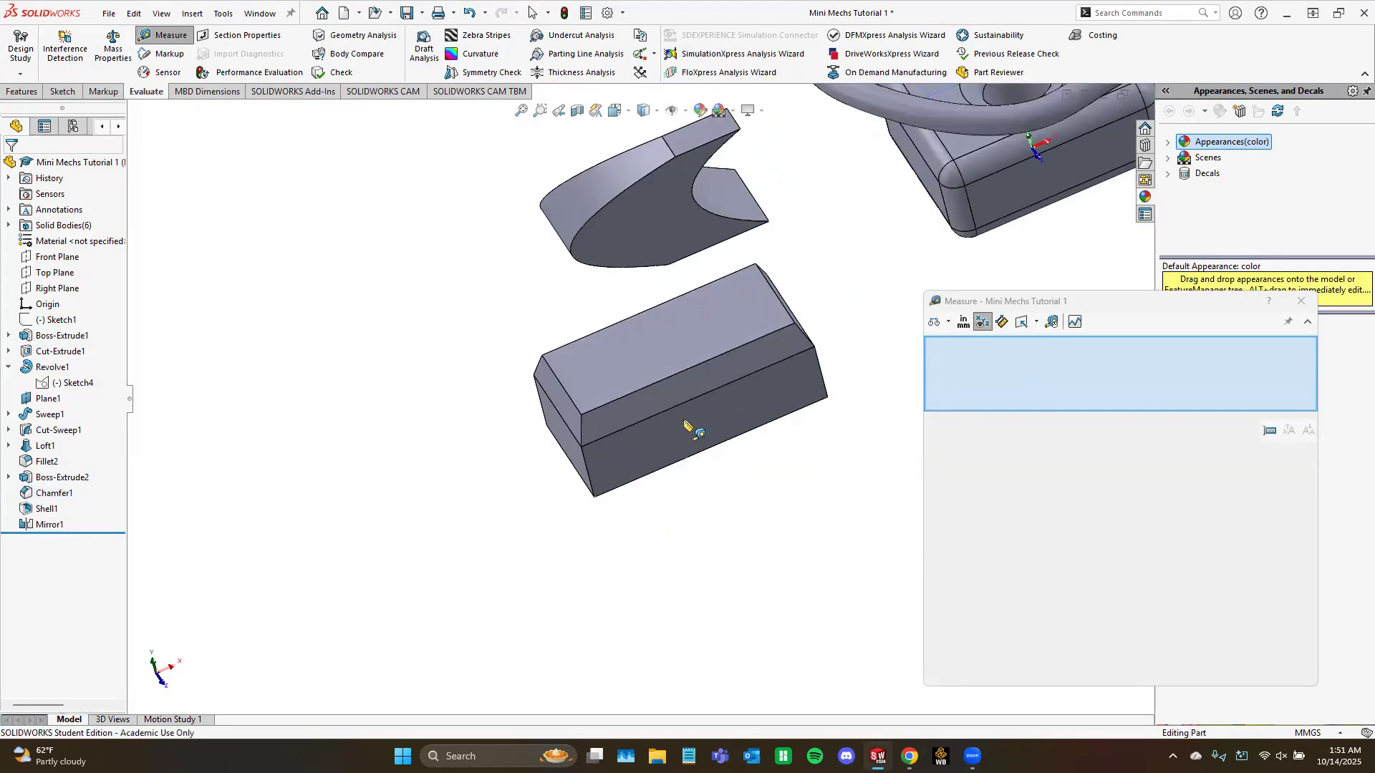
pyautogui.moveTo(686, 429); pyautogui.dragTo(594, 466, button='middle')
pyautogui.click(585, 464)
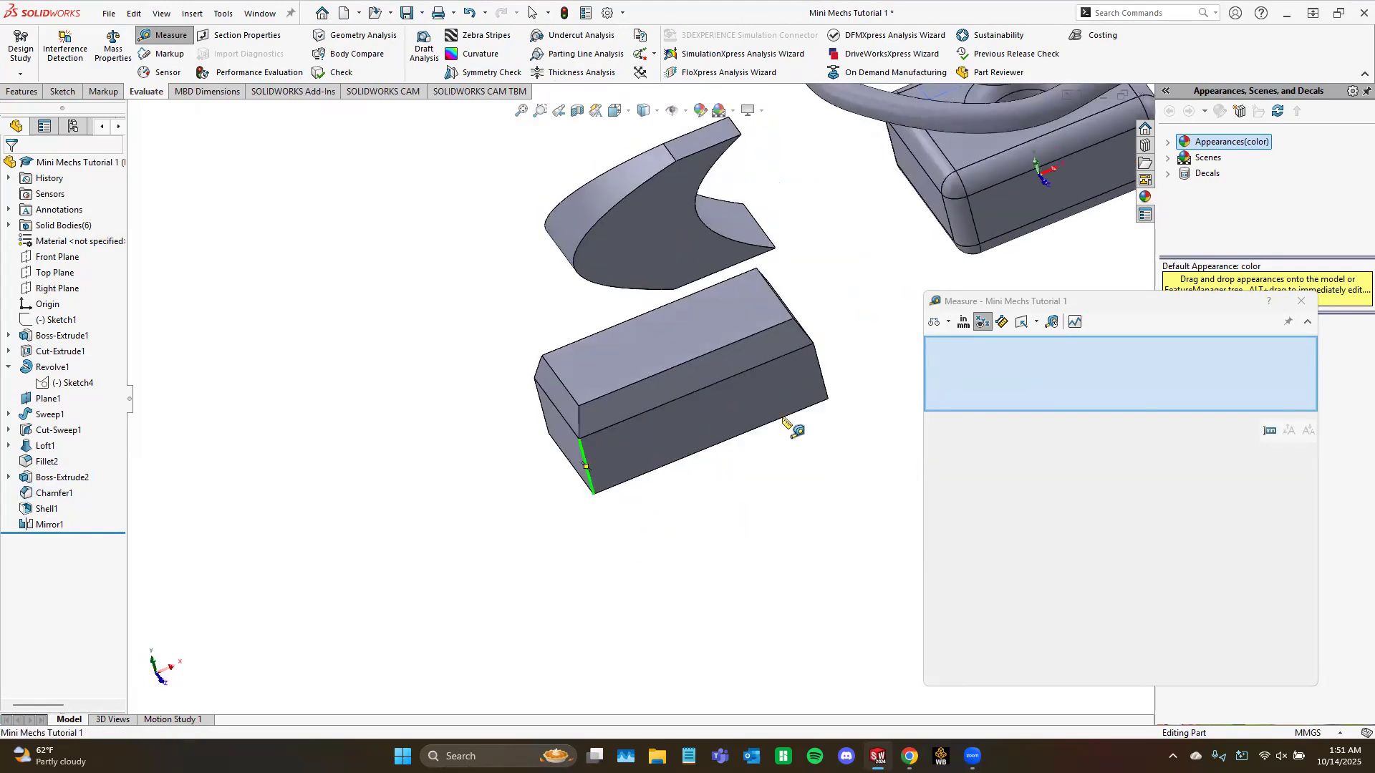
pyautogui.click(821, 374)
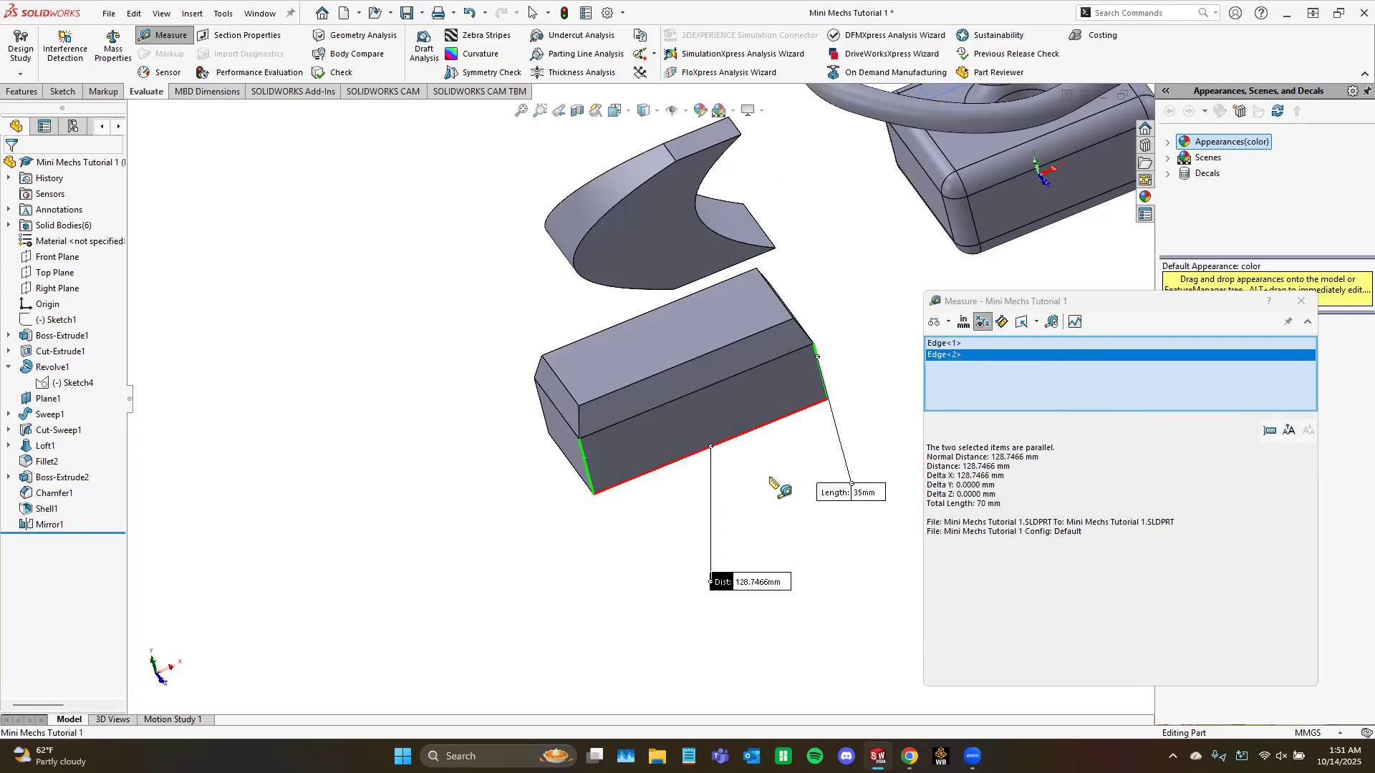
pyautogui.click(765, 479)
# Step: Review the unit and precision settings of the Measure tool, and leave the tool
pyautogui.moveTo(773, 462); pyautogui.dragTo(978, 225, button='middle')
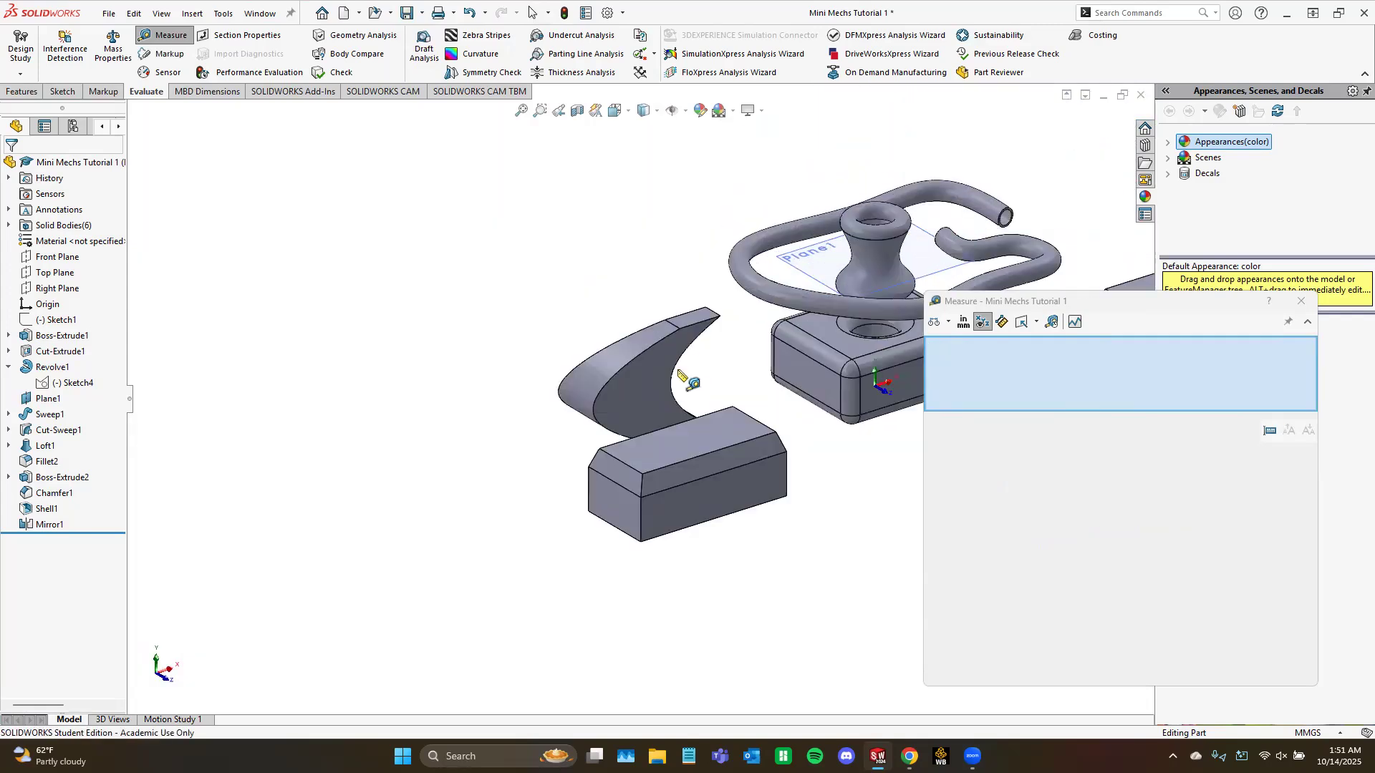
pyautogui.scroll(-2, 659, 392)
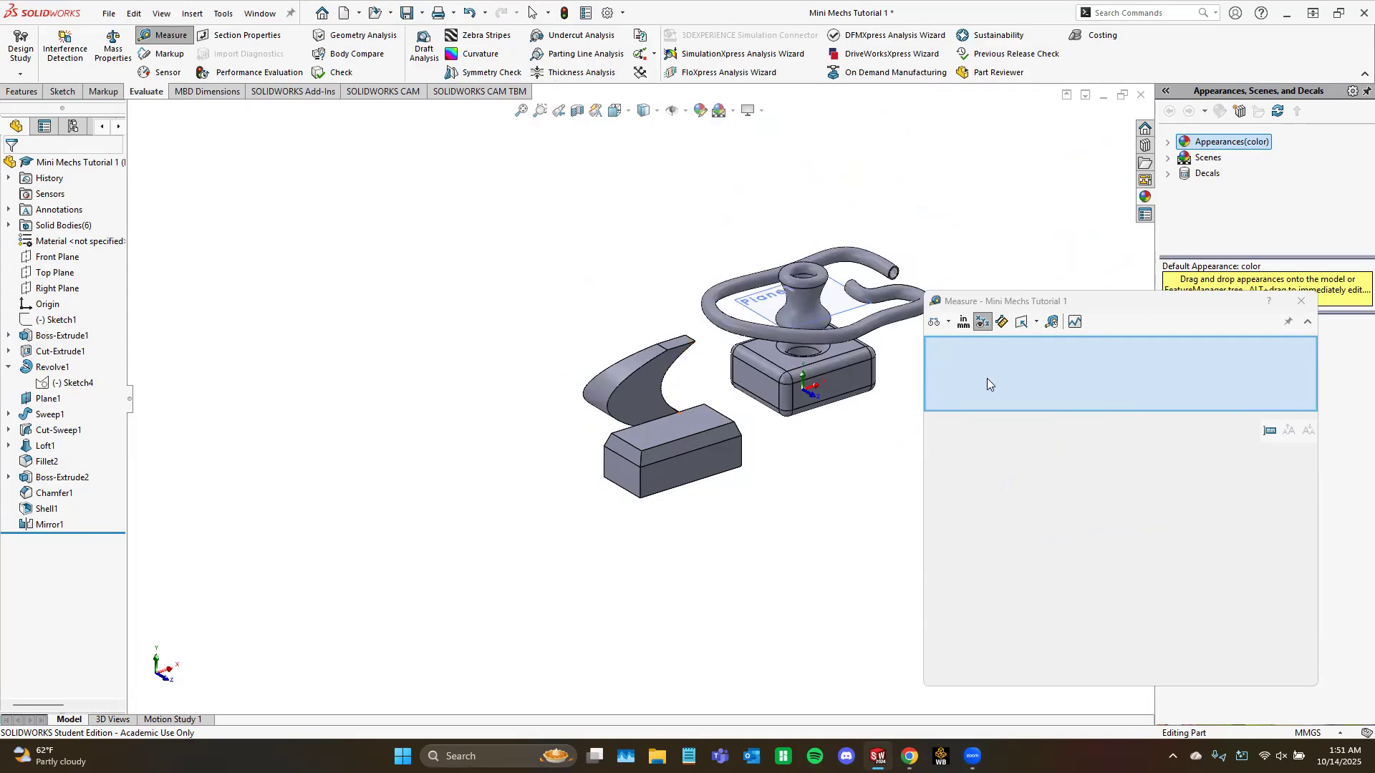
pyautogui.click(963, 323)
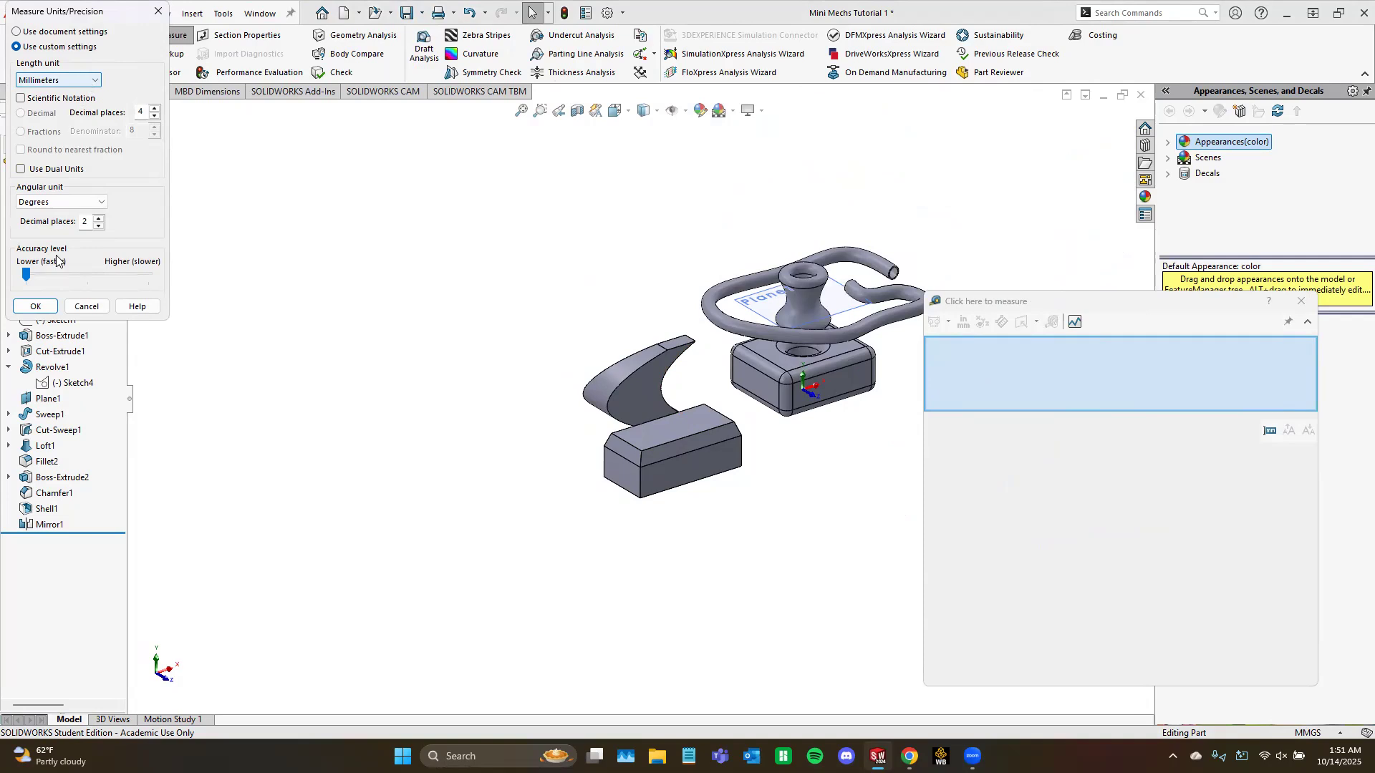
pyautogui.click(35, 307)
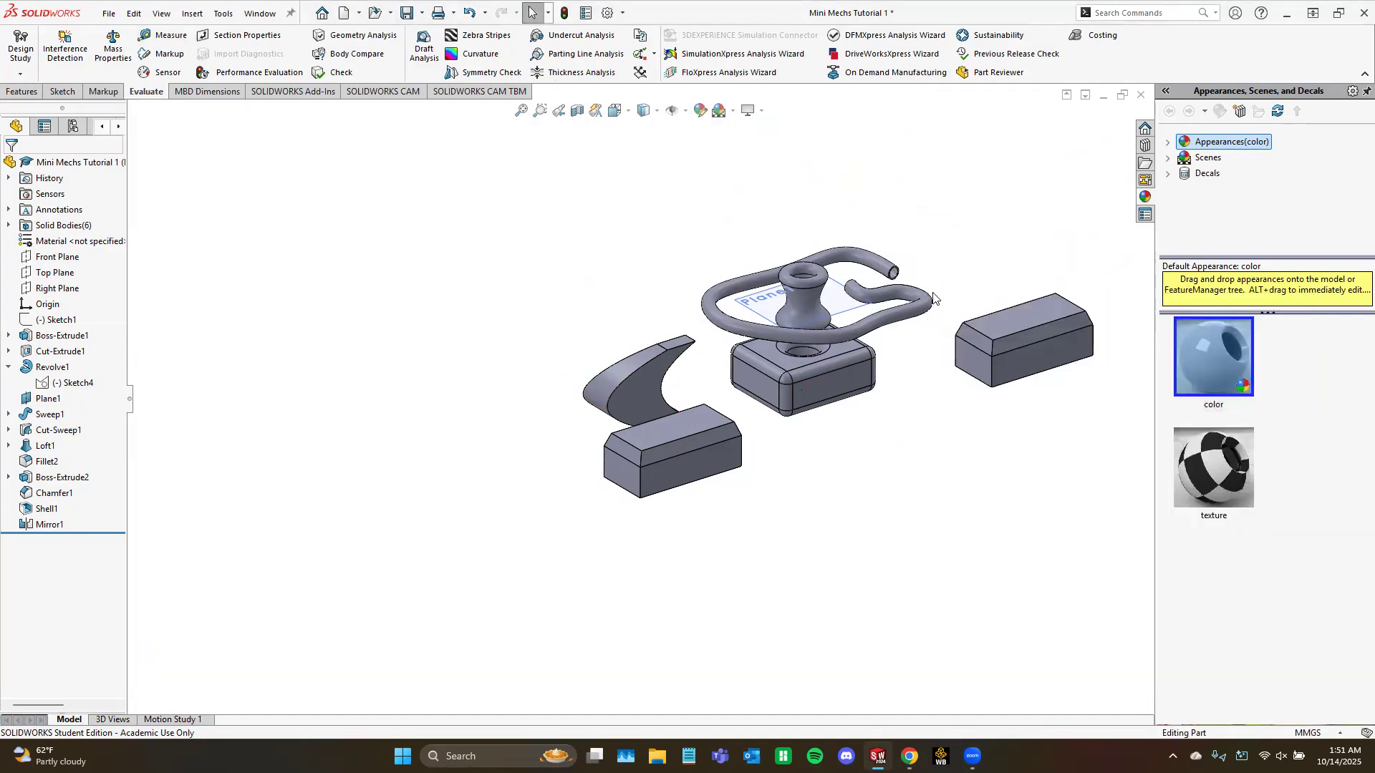
pyautogui.scroll(-5, 898, 271)
pyautogui.scroll(8, 829, 413)
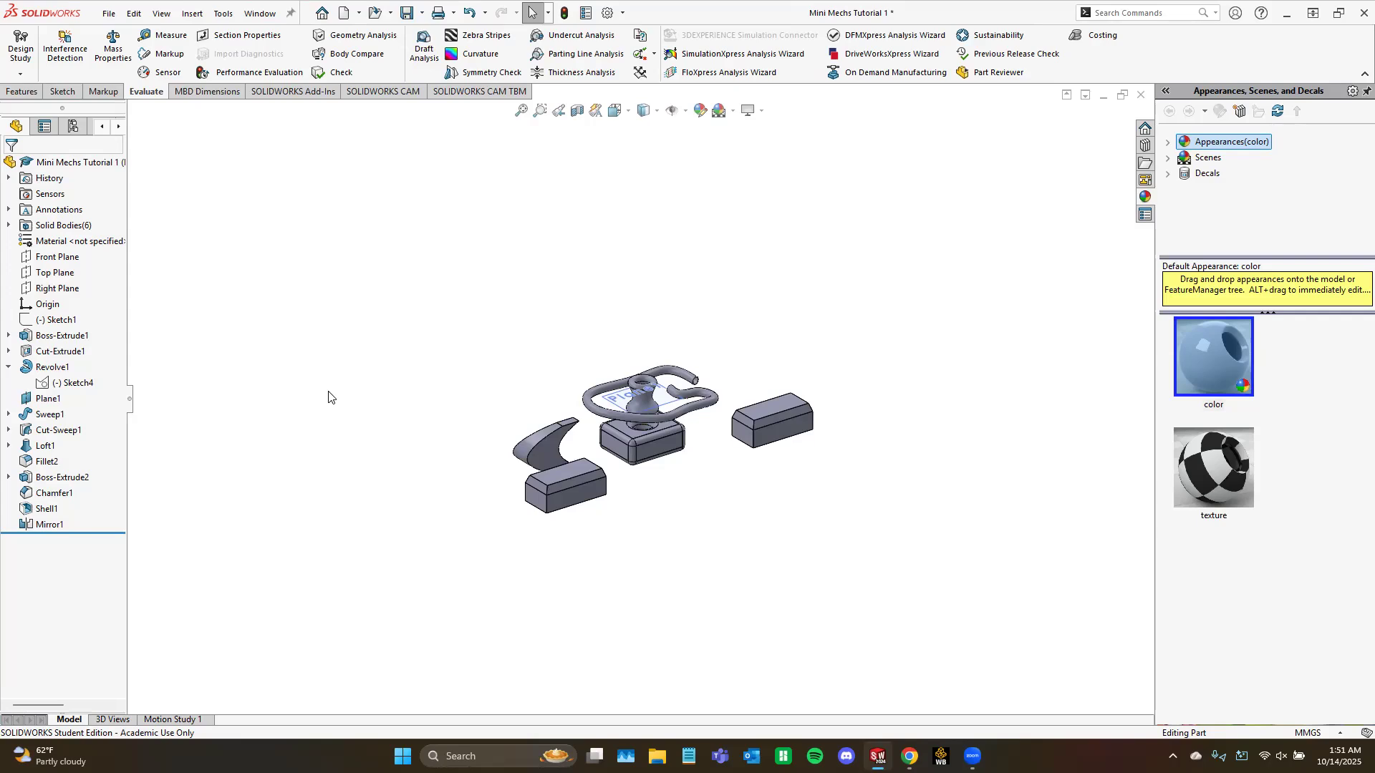
pyautogui.rightClick(75, 242)
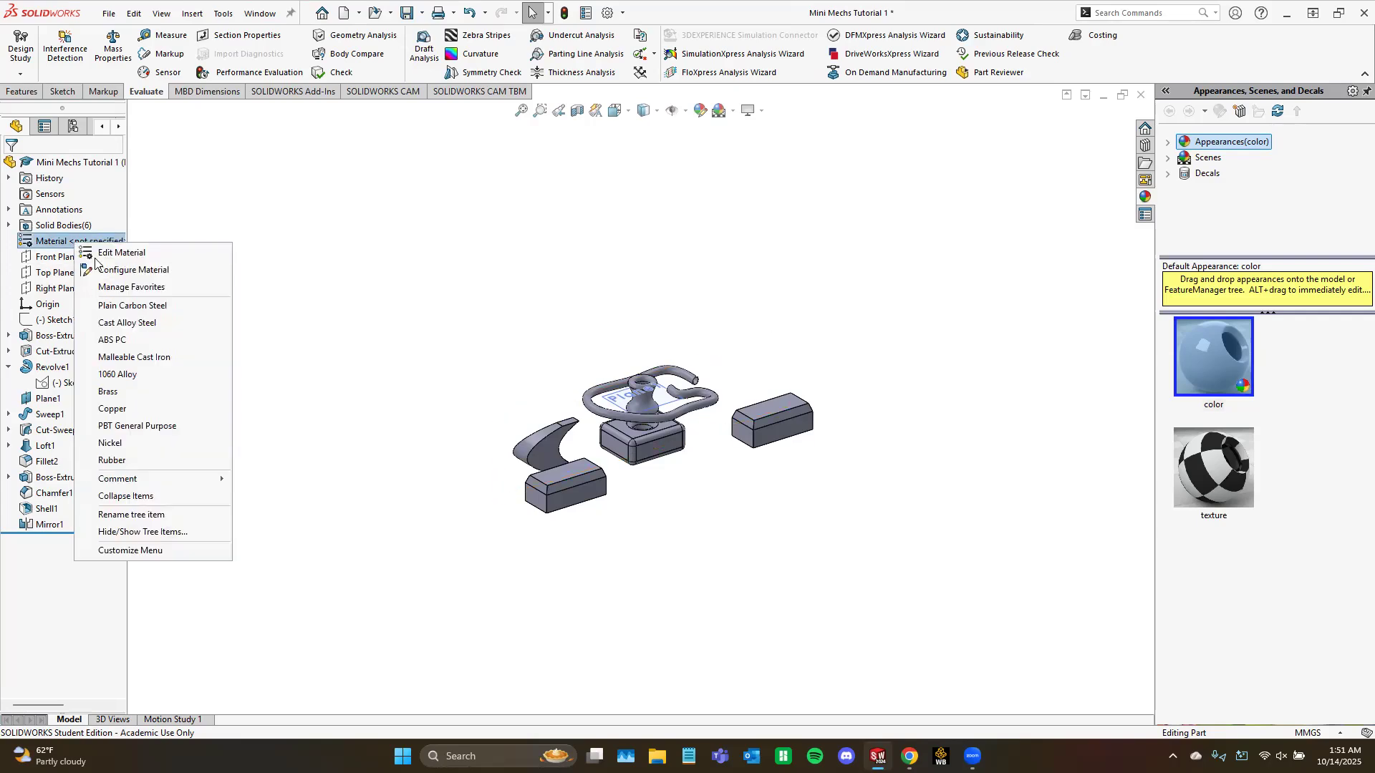
pyautogui.click(97, 258)
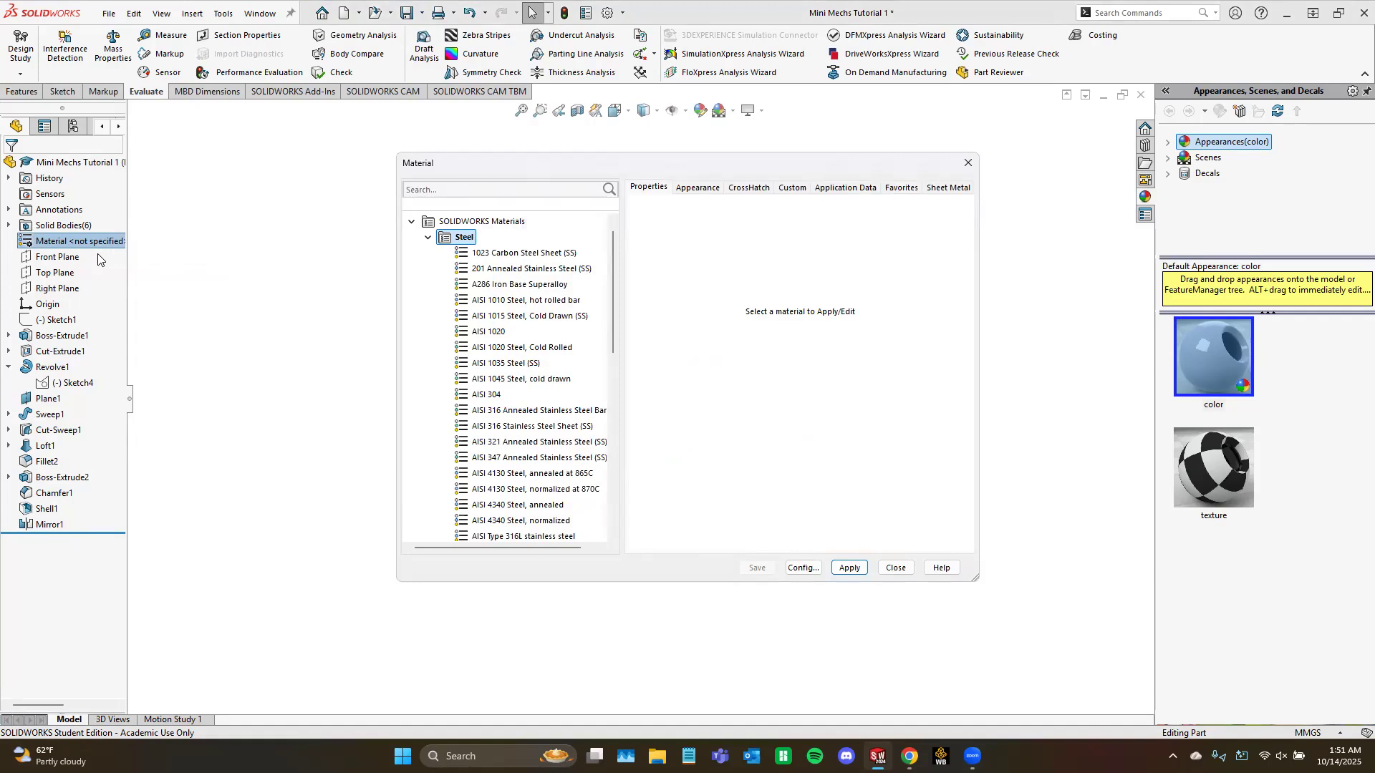
pyautogui.click(968, 162)
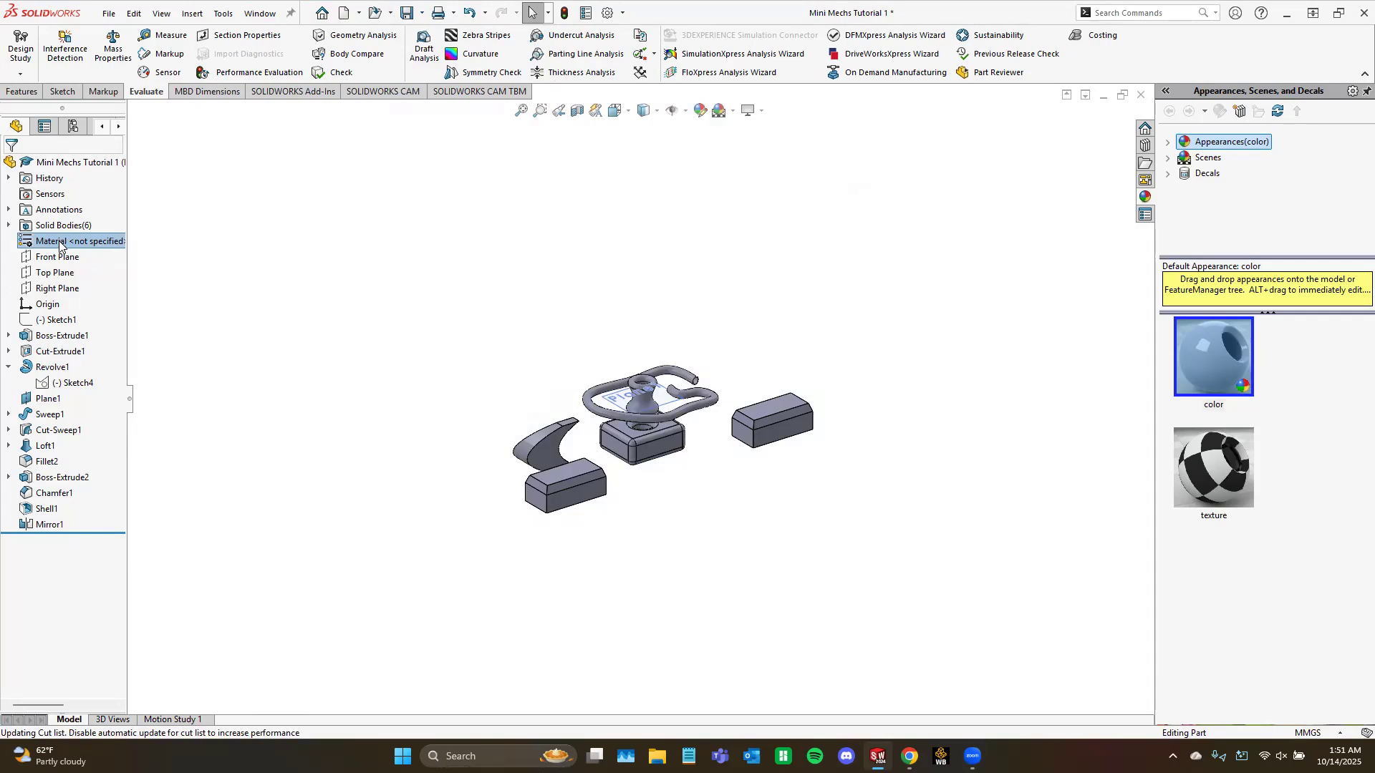
# Step: Search the material library for 1060 and apply 1060 Alloy from the Aluminium Alloys to the part
pyautogui.rightClick(75, 245)
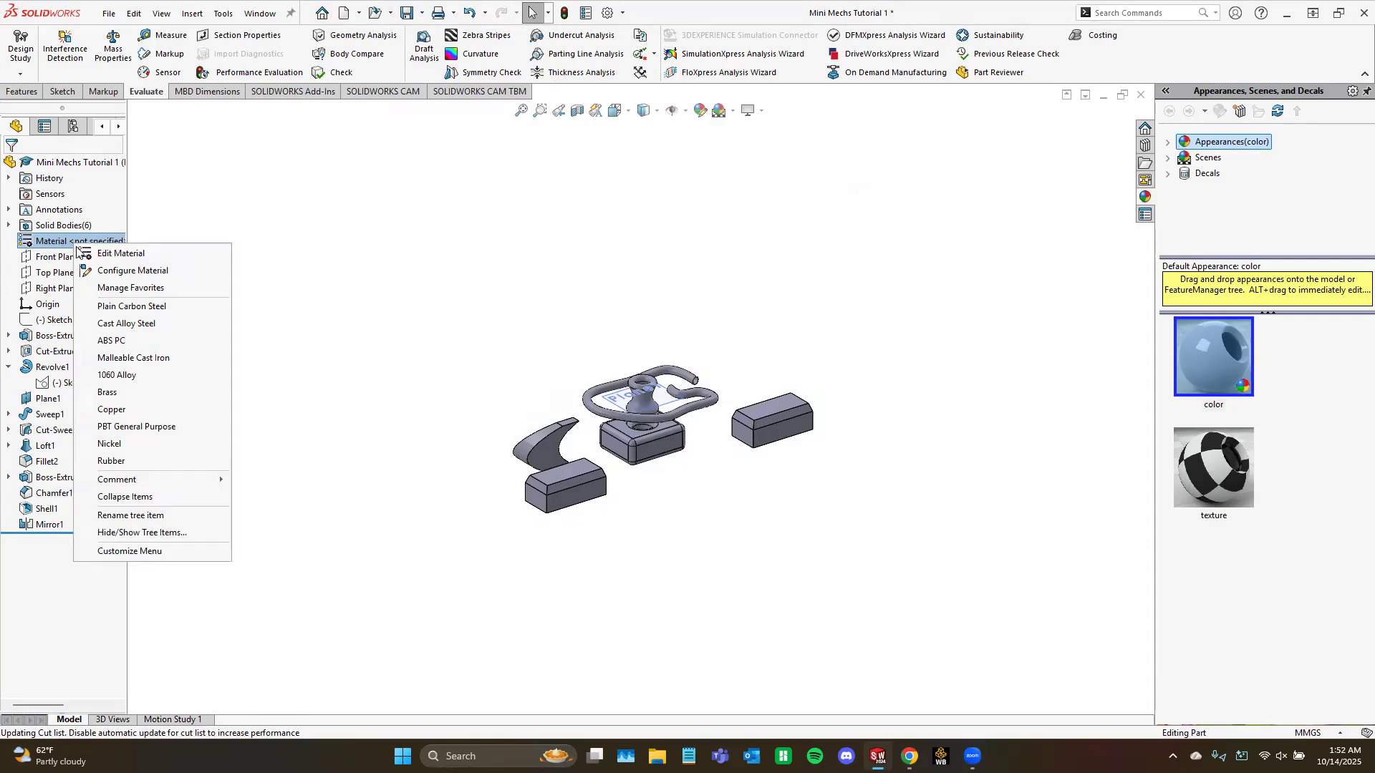
pyautogui.click(84, 255)
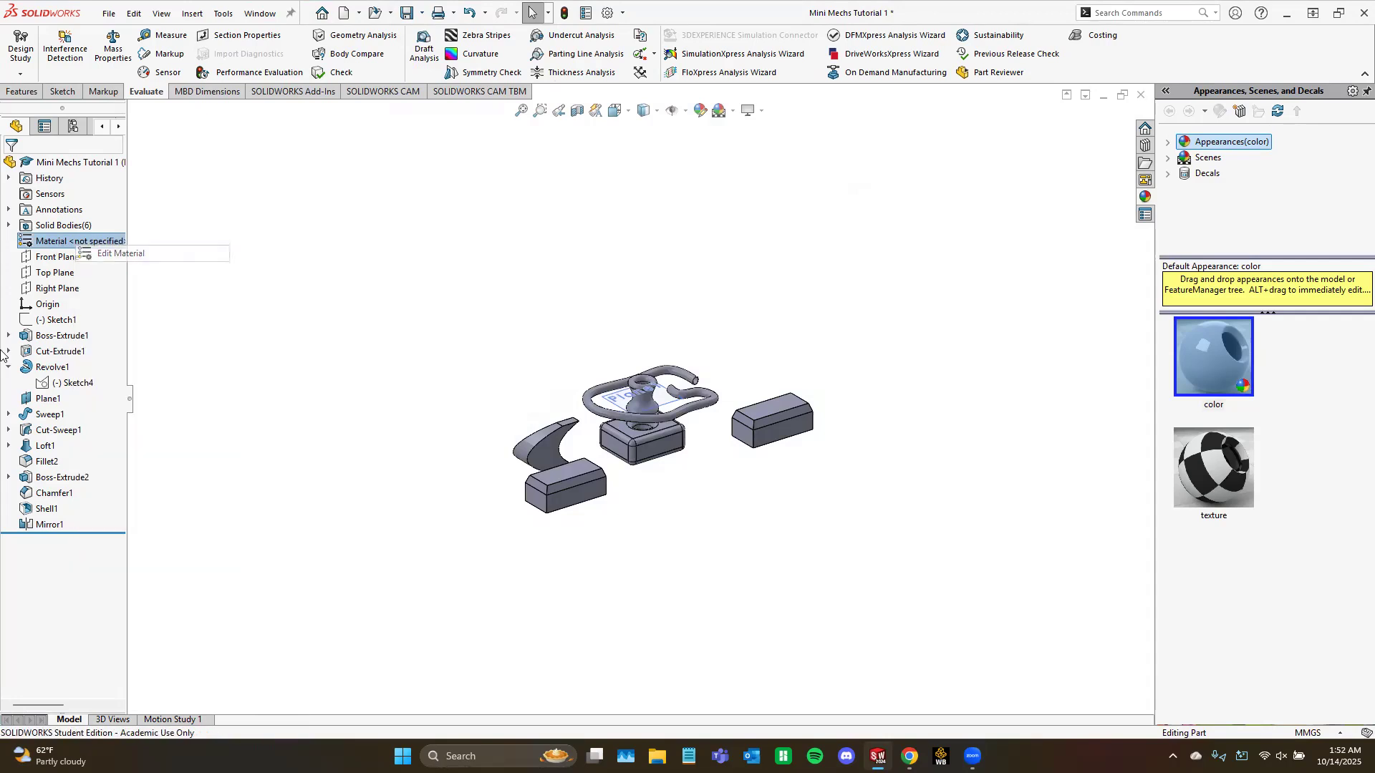
pyautogui.click(458, 189)
pyautogui.write('1060')
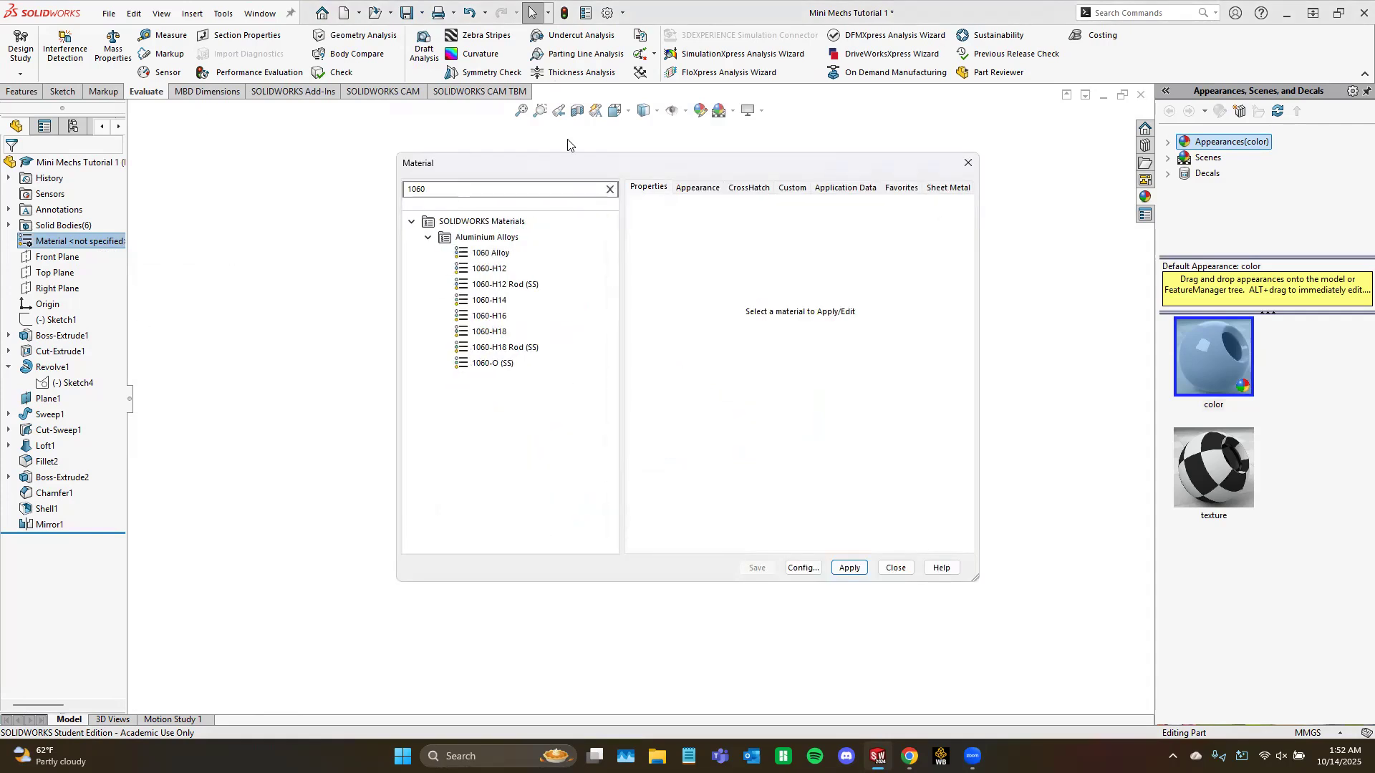
pyautogui.click(495, 254)
pyautogui.click(495, 254)
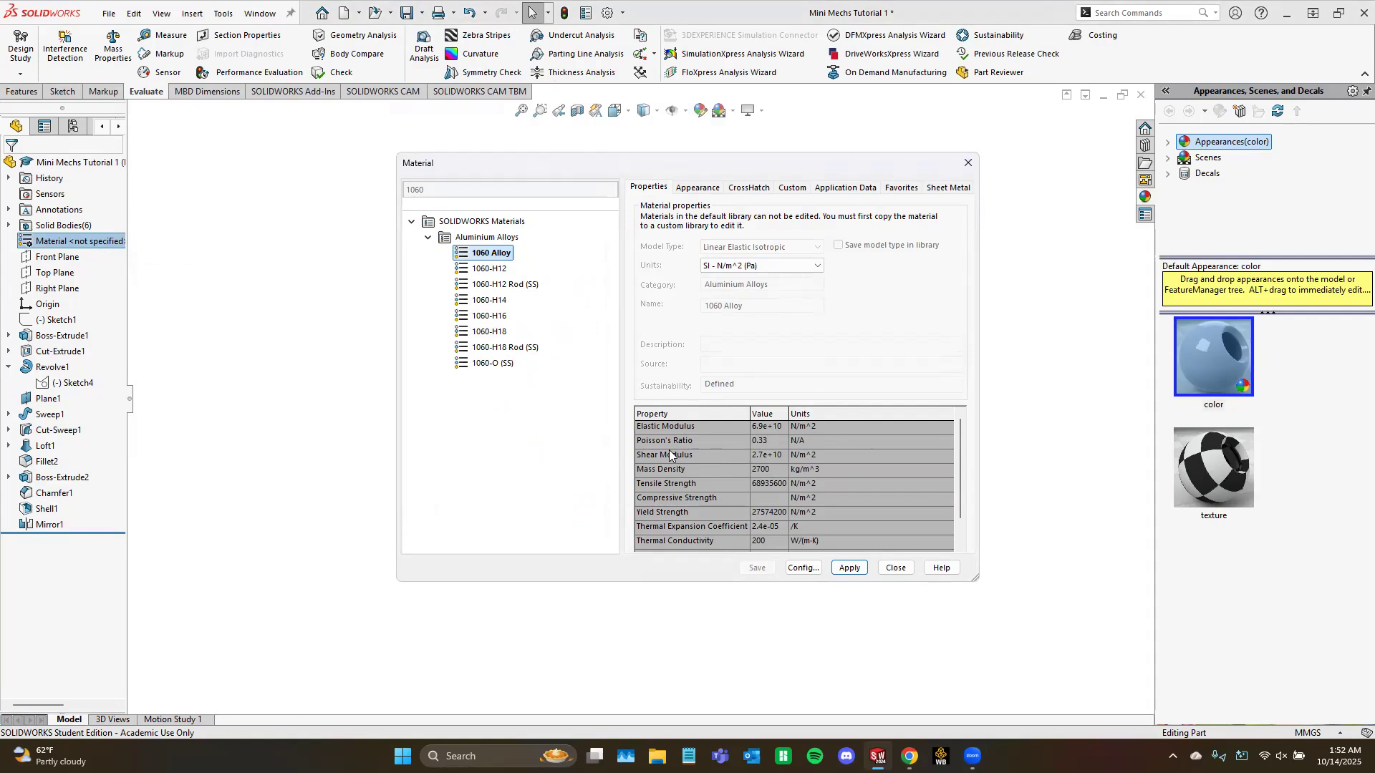
pyautogui.click(853, 570)
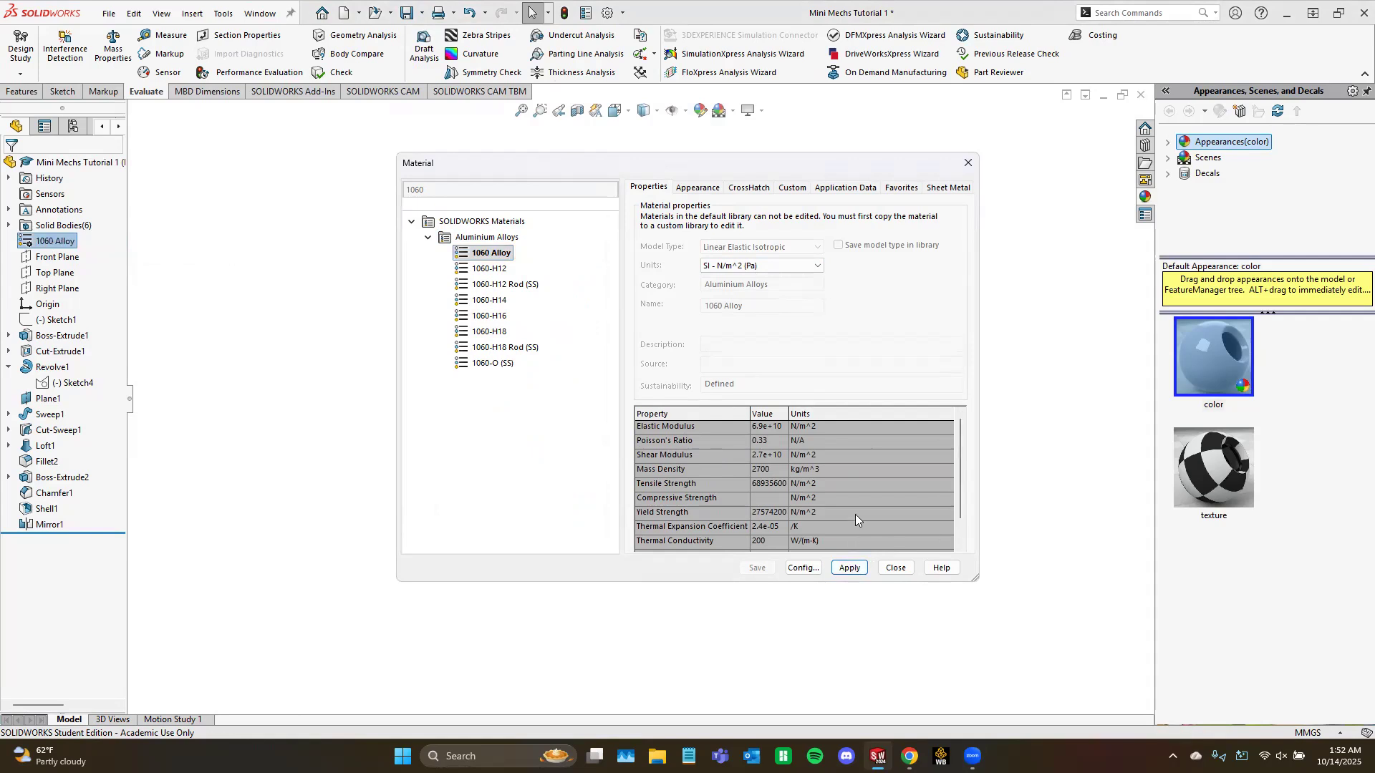
pyautogui.click(896, 567)
# Step: Examine the part's mass properties, including density, mass, volume, surface area and center of mass, and close the report
pyautogui.moveTo(683, 529); pyautogui.dragTo(676, 553, button='middle')
pyautogui.scroll(-6, 645, 466)
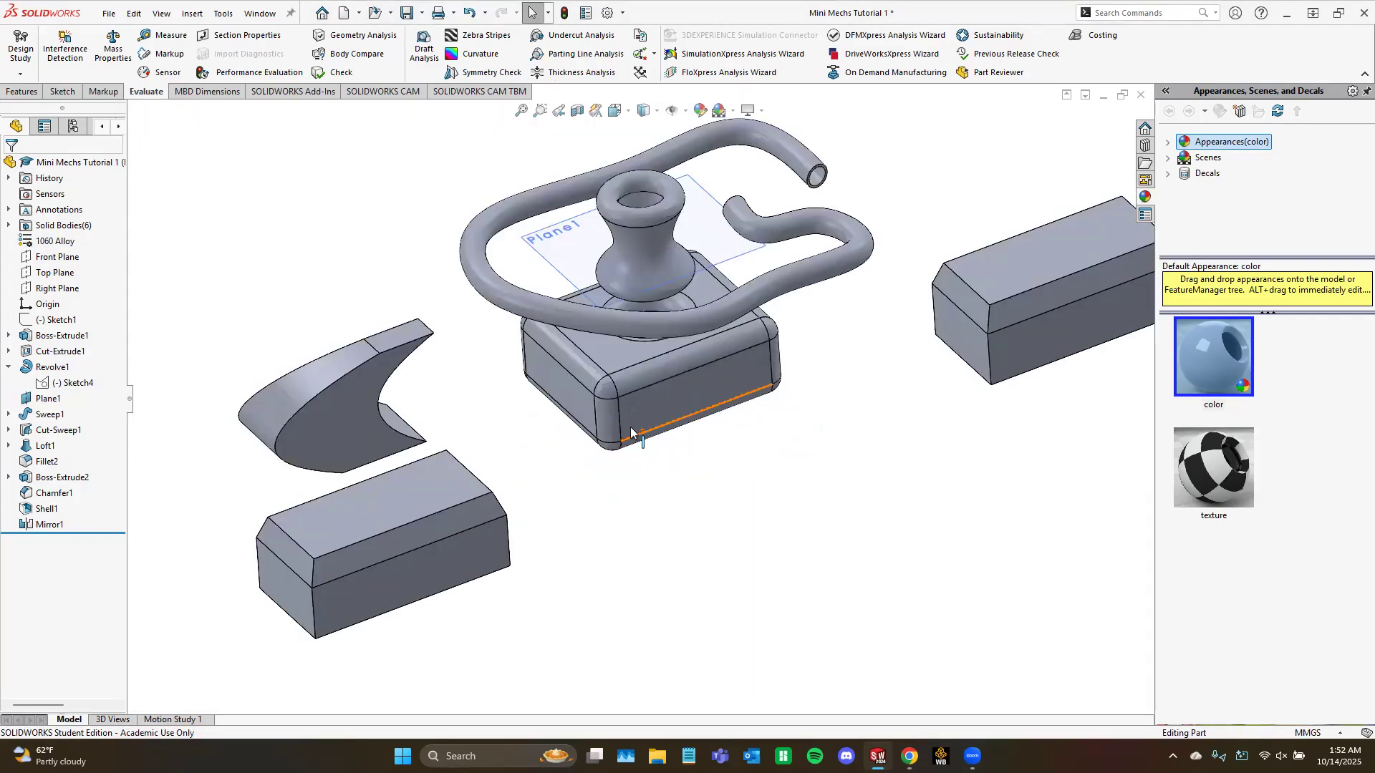
pyautogui.scroll(3, 638, 424)
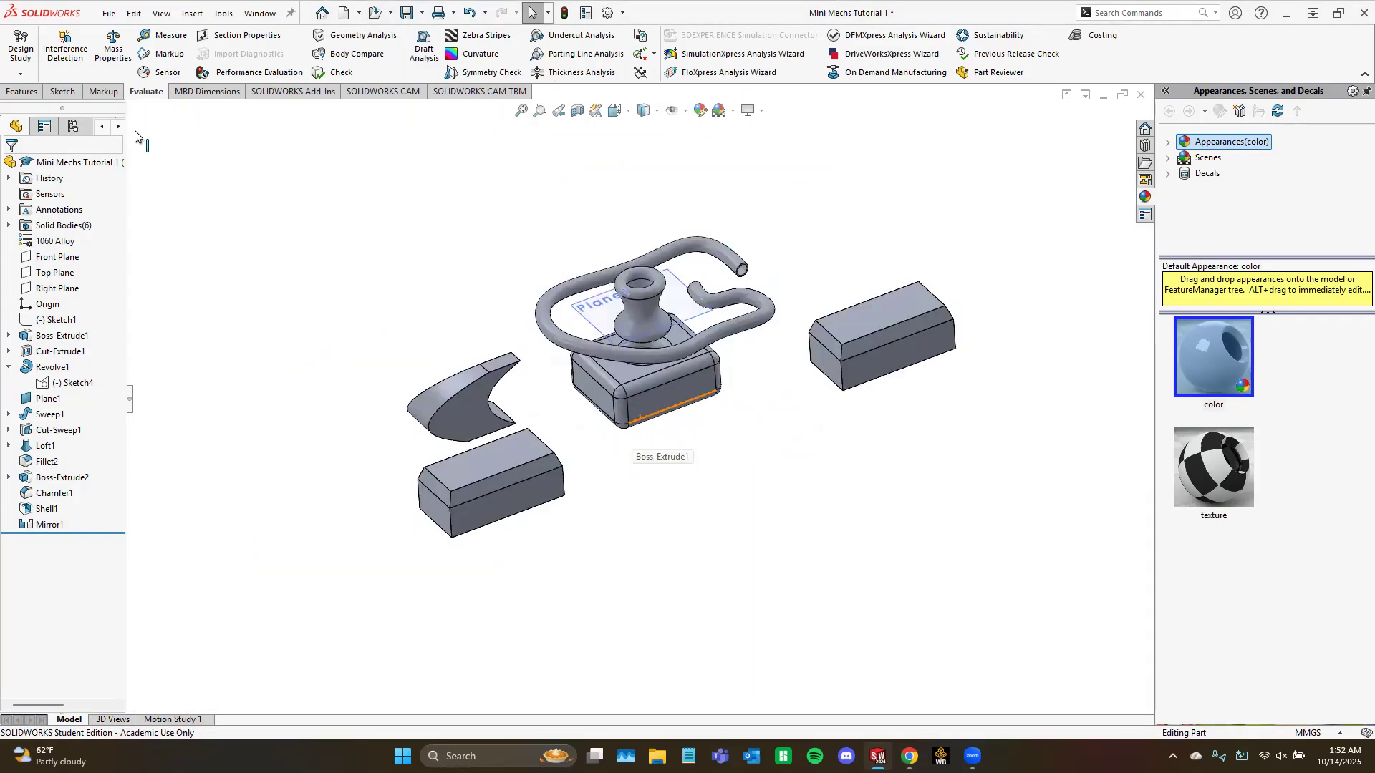
pyautogui.click(124, 63)
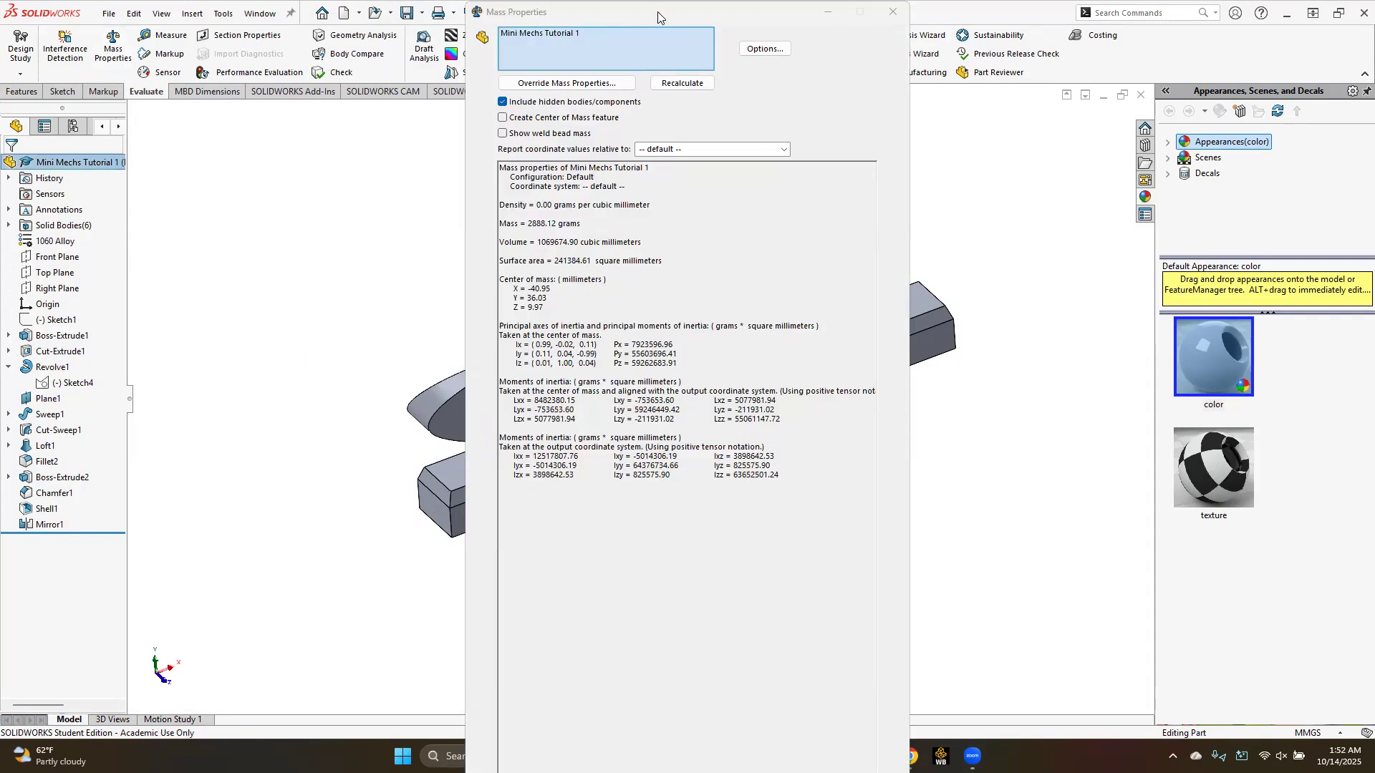
pyautogui.moveTo(657, 12); pyautogui.dragTo(298, 11)
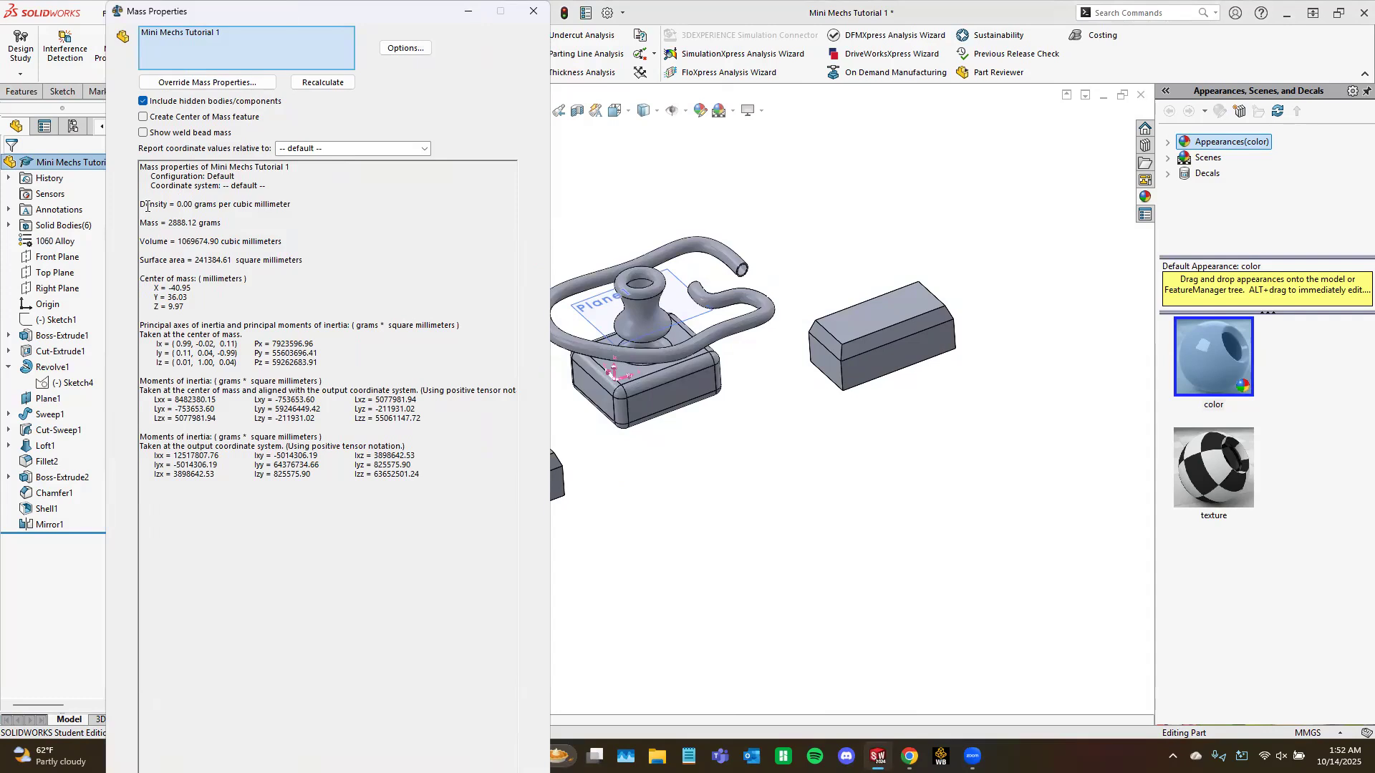
pyautogui.moveTo(146, 205); pyautogui.dragTo(165, 205)
pyautogui.click(266, 195)
pyautogui.doubleClick(150, 224)
pyautogui.click(155, 225)
pyautogui.doubleClick(154, 242)
pyautogui.doubleClick(162, 261)
pyautogui.click(207, 267)
pyautogui.moveTo(141, 277); pyautogui.dragTo(204, 292)
pyautogui.click(204, 292)
pyautogui.click(181, 306)
pyautogui.moveTo(184, 306); pyautogui.dragTo(148, 188)
pyautogui.click(159, 192)
pyautogui.click(533, 12)
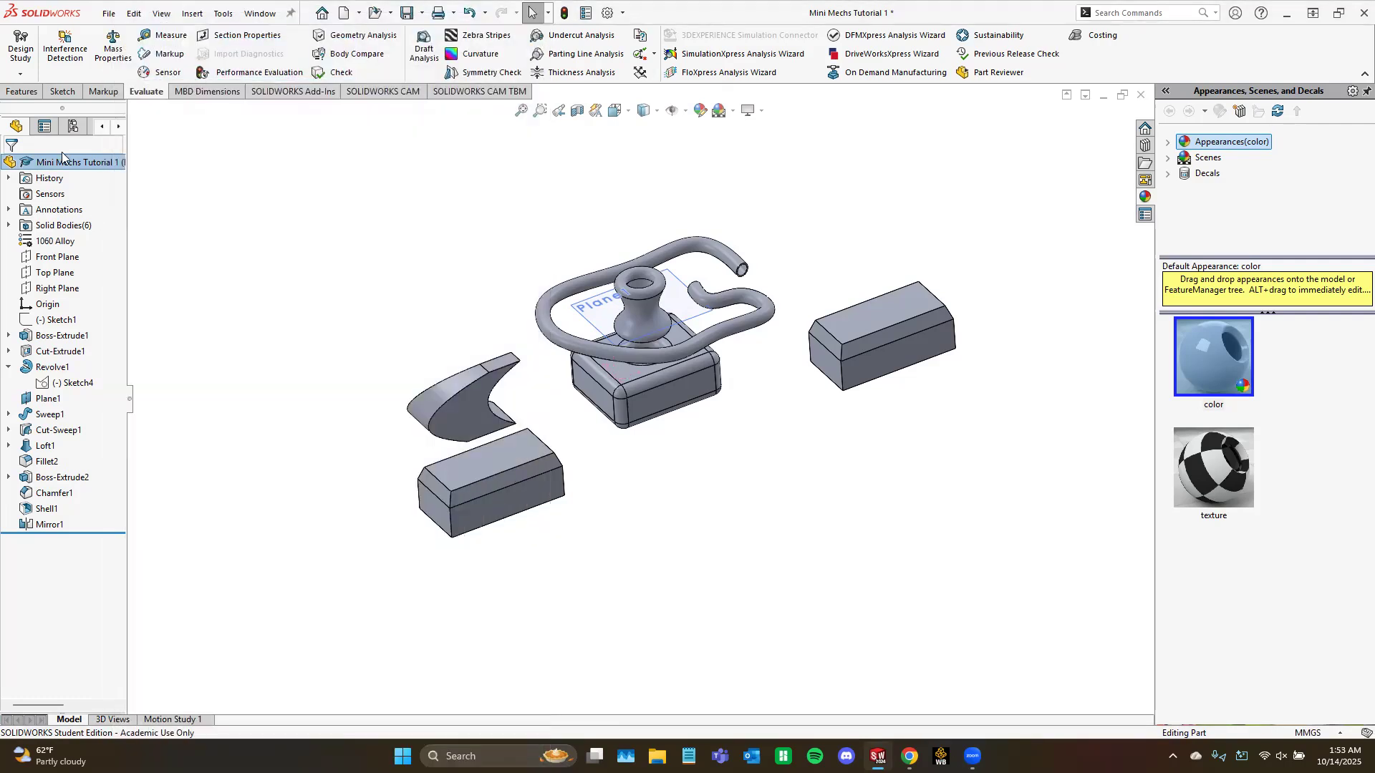